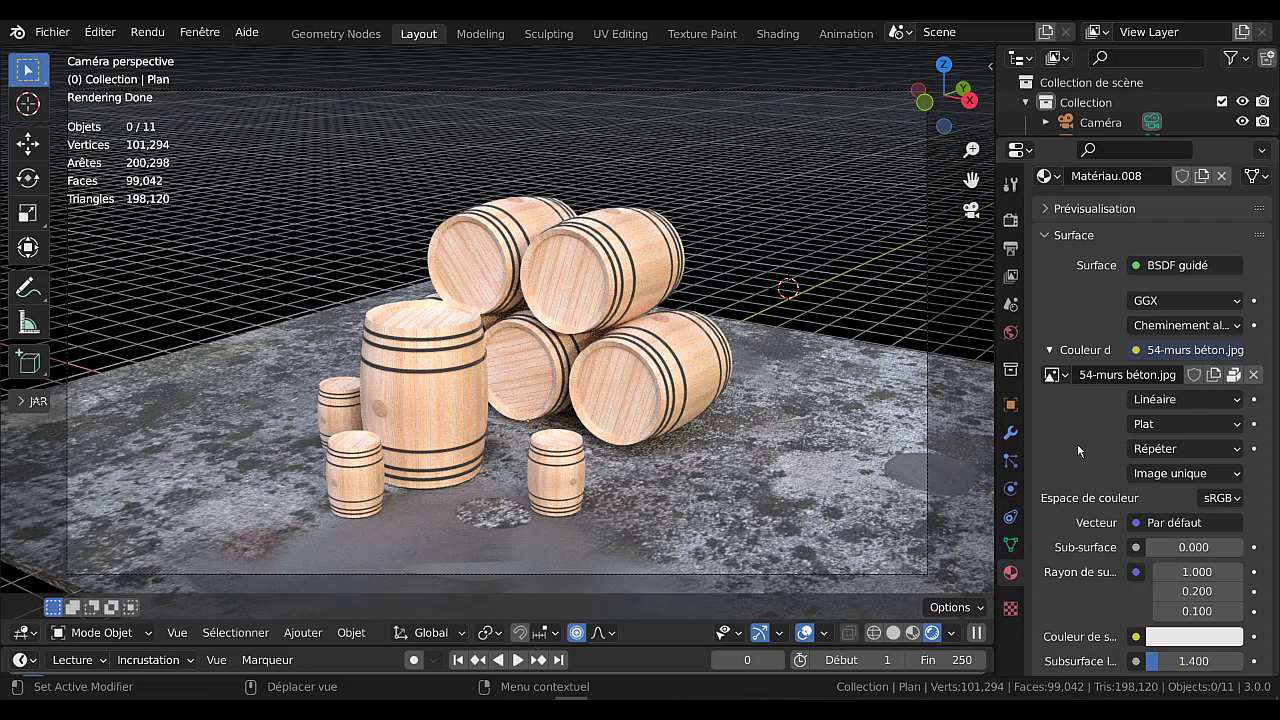
scroll(882, 423, up, 4)
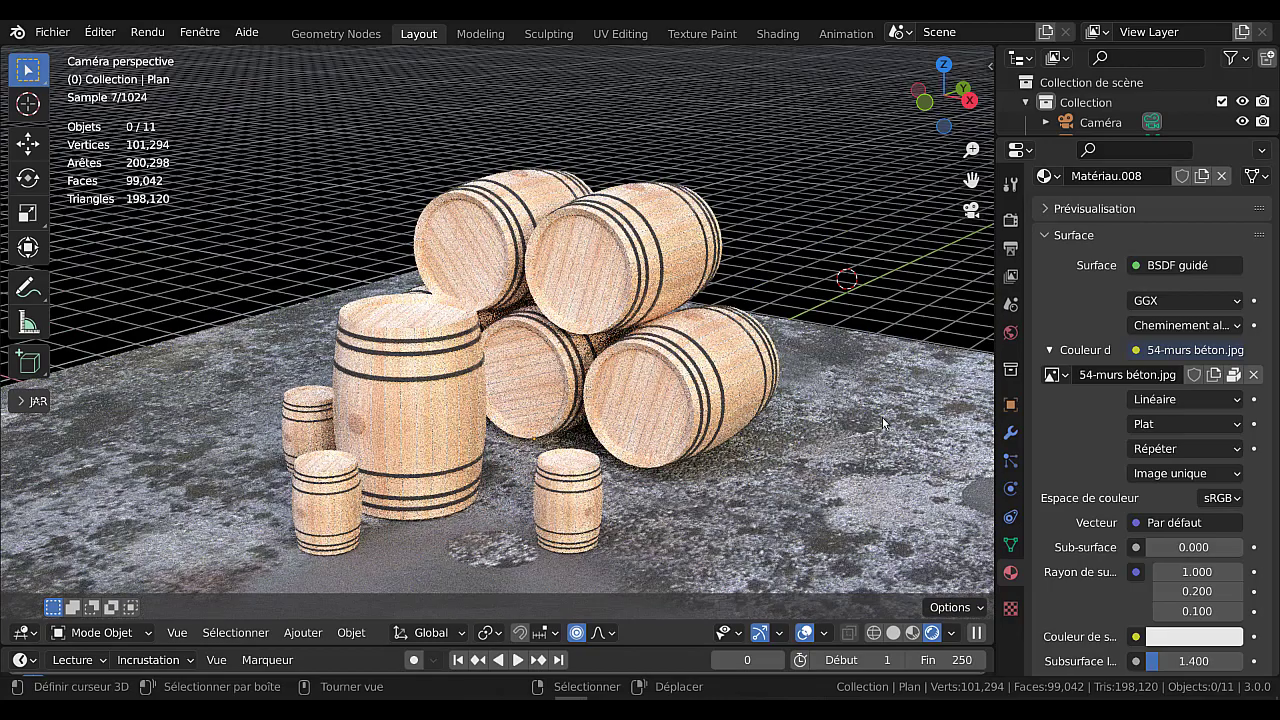
scroll(882, 423, up, 2)
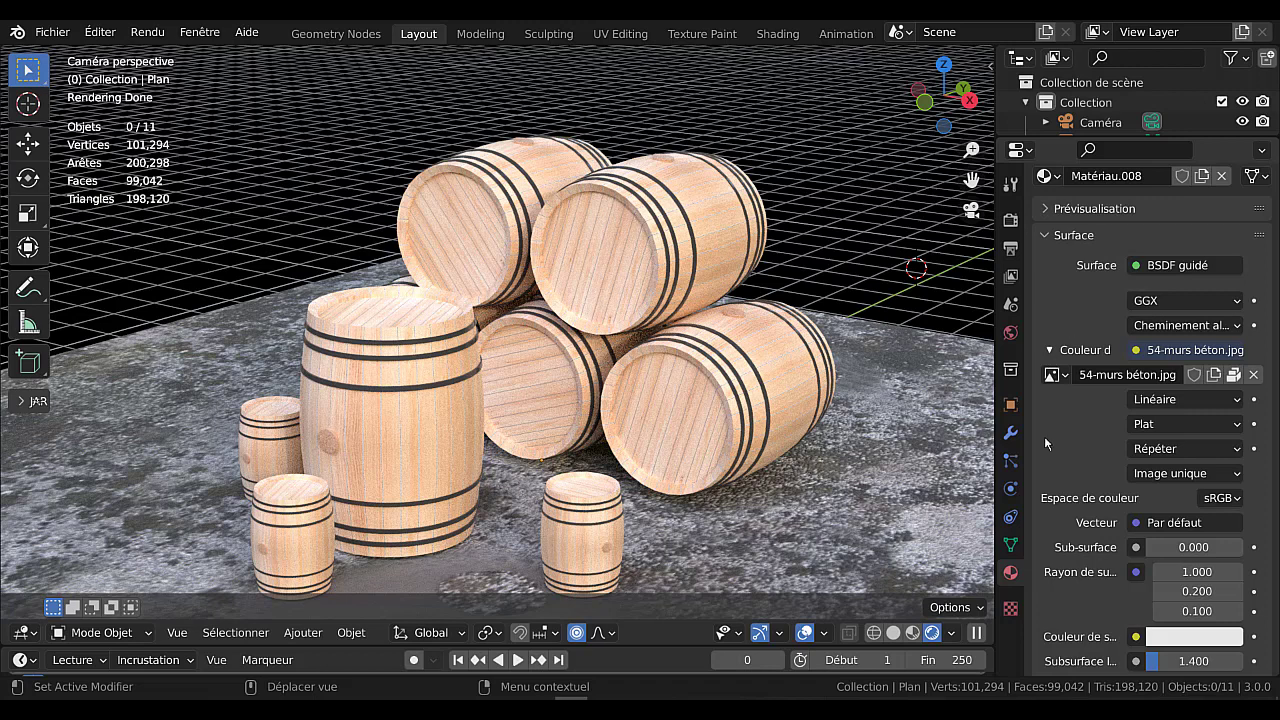
click(1010, 435)
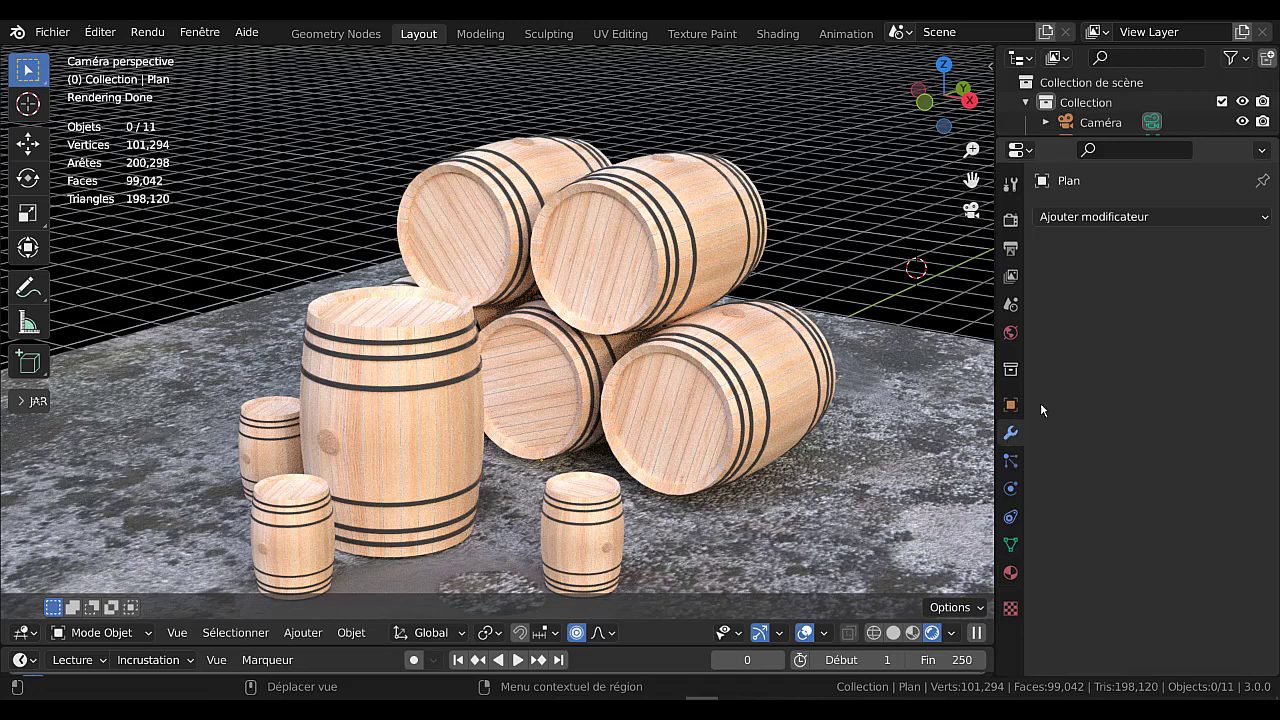
click(1120, 220)
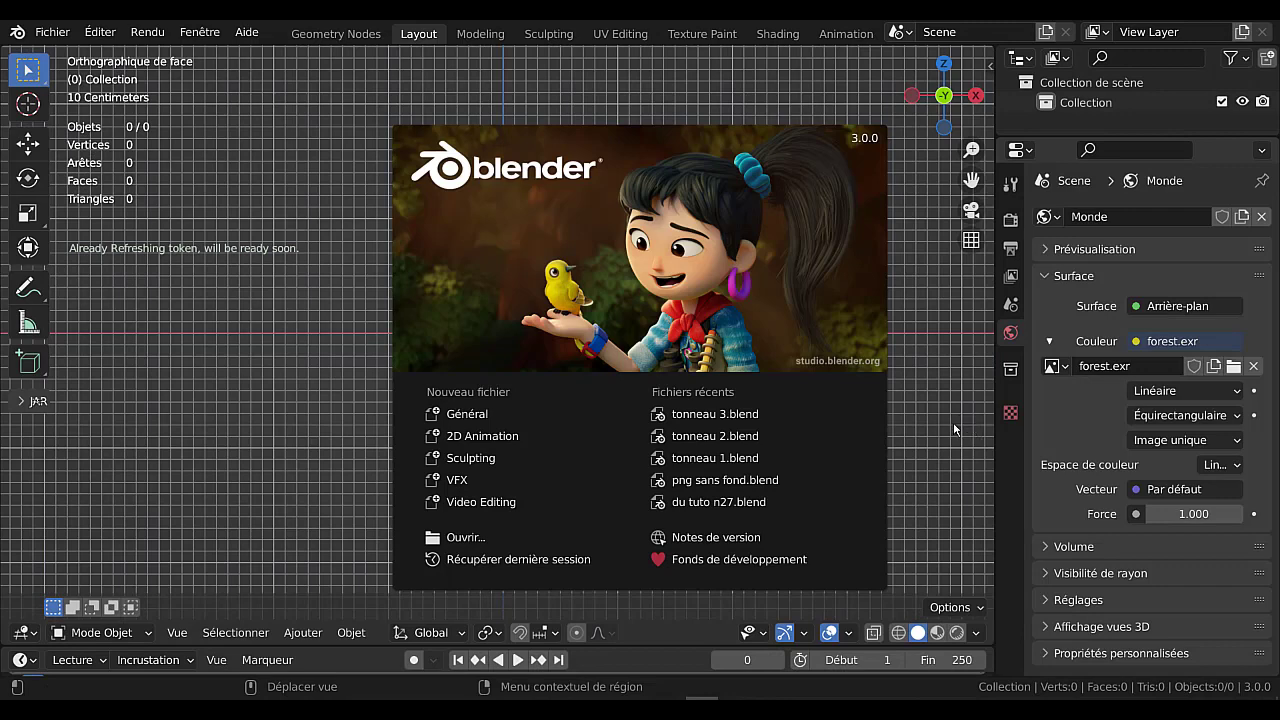
Dismiss the splash screen and add a cylinder mesh at the scene origin
click(245, 473)
click(351, 632)
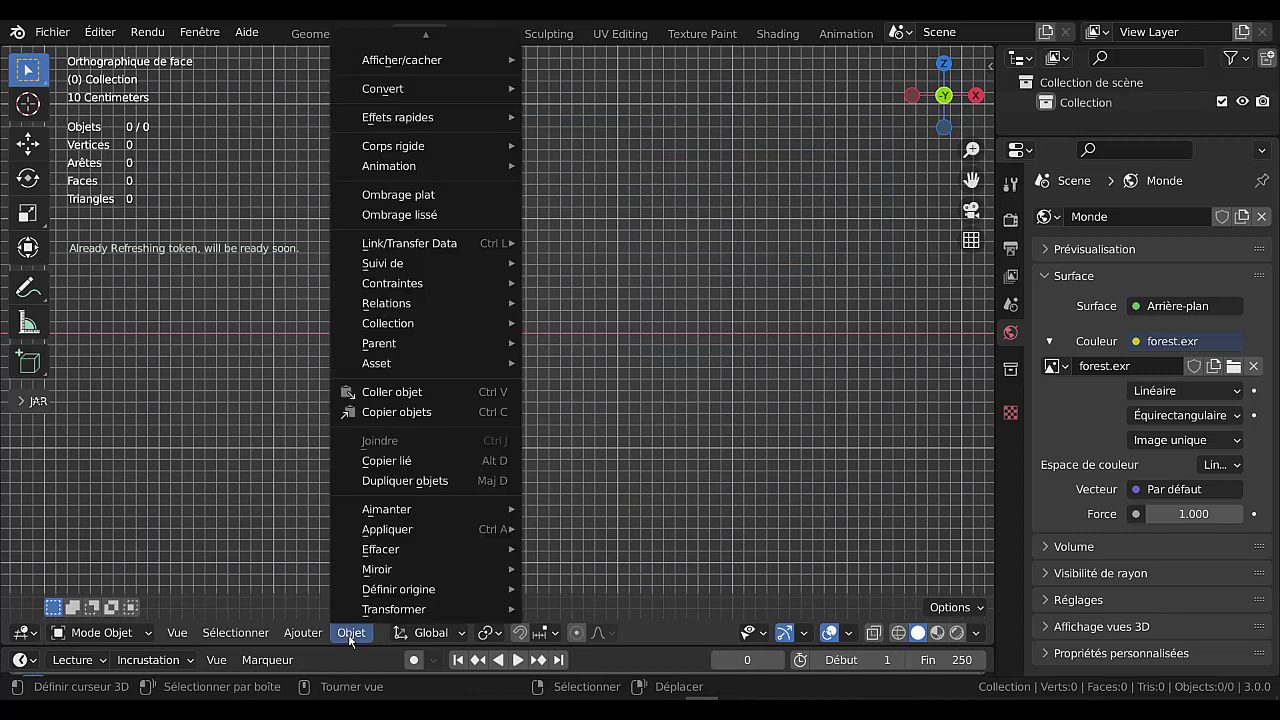
mouse_move(303, 632)
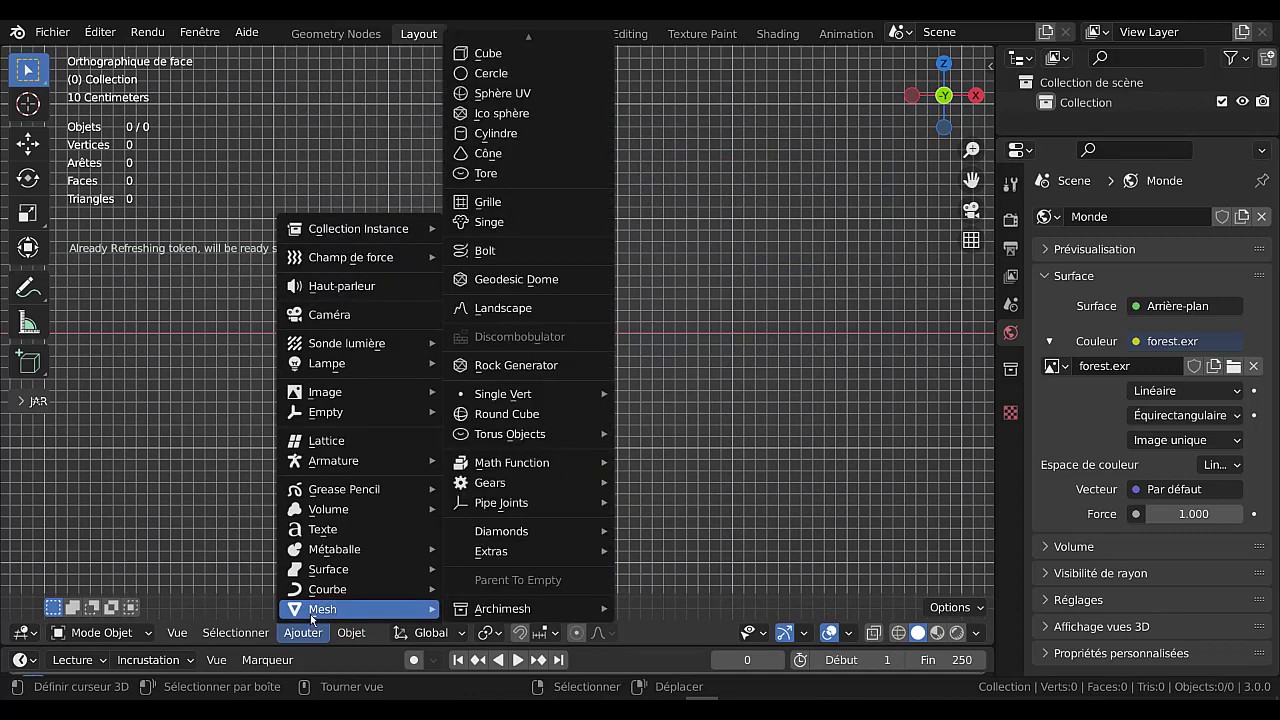
click(497, 134)
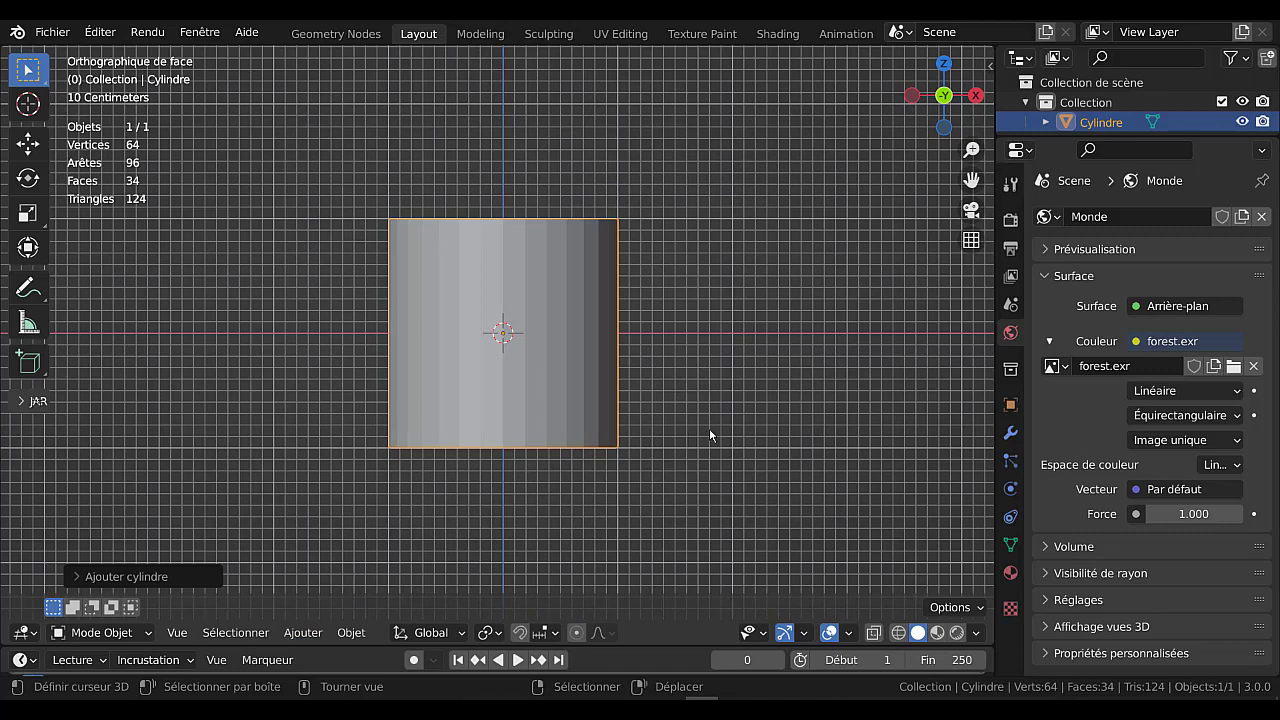
In edit mode, cut one horizontal edge loop around the middle of the cylinder
middle_drag(734, 327, 745, 390)
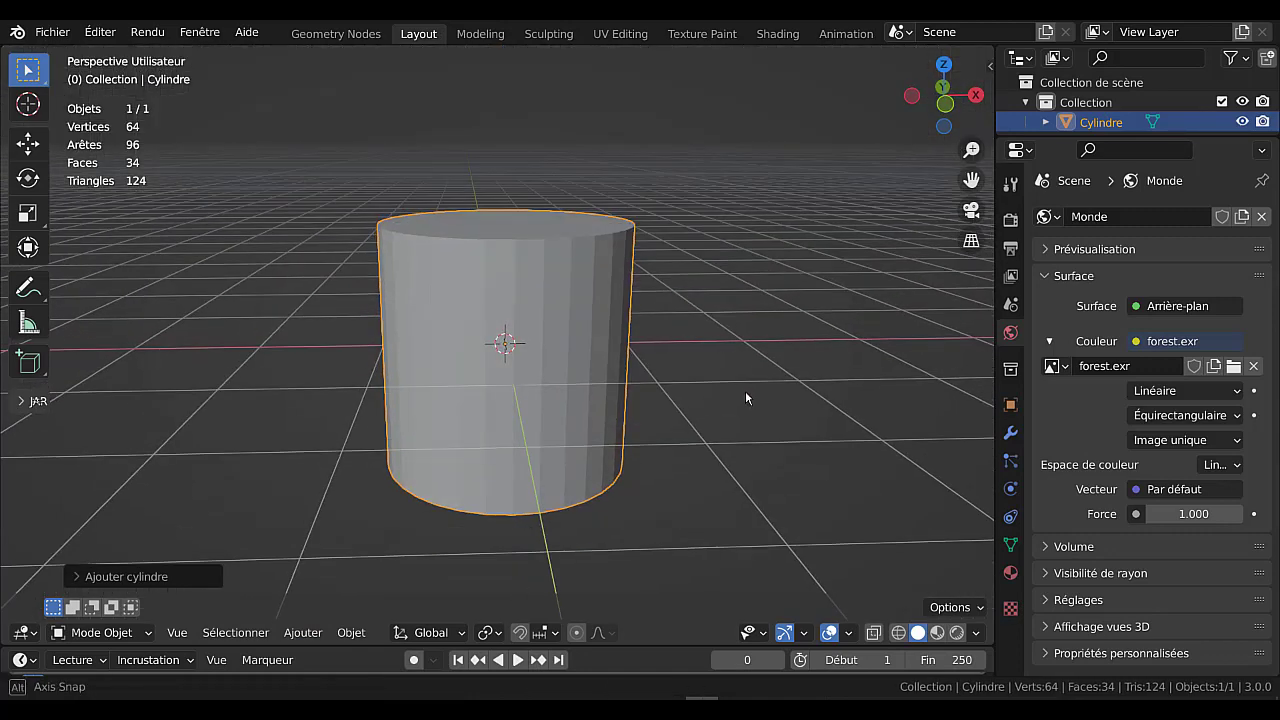
key(Tab)
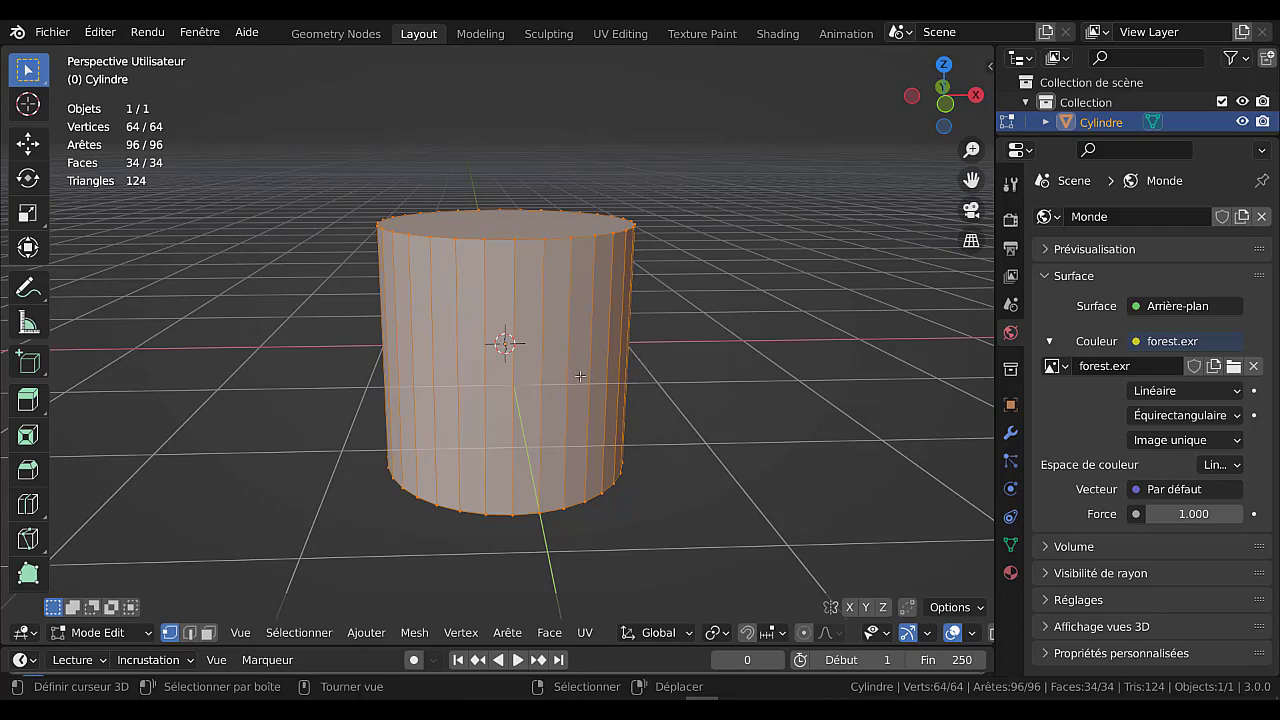
middle_drag(698, 375, 716, 370)
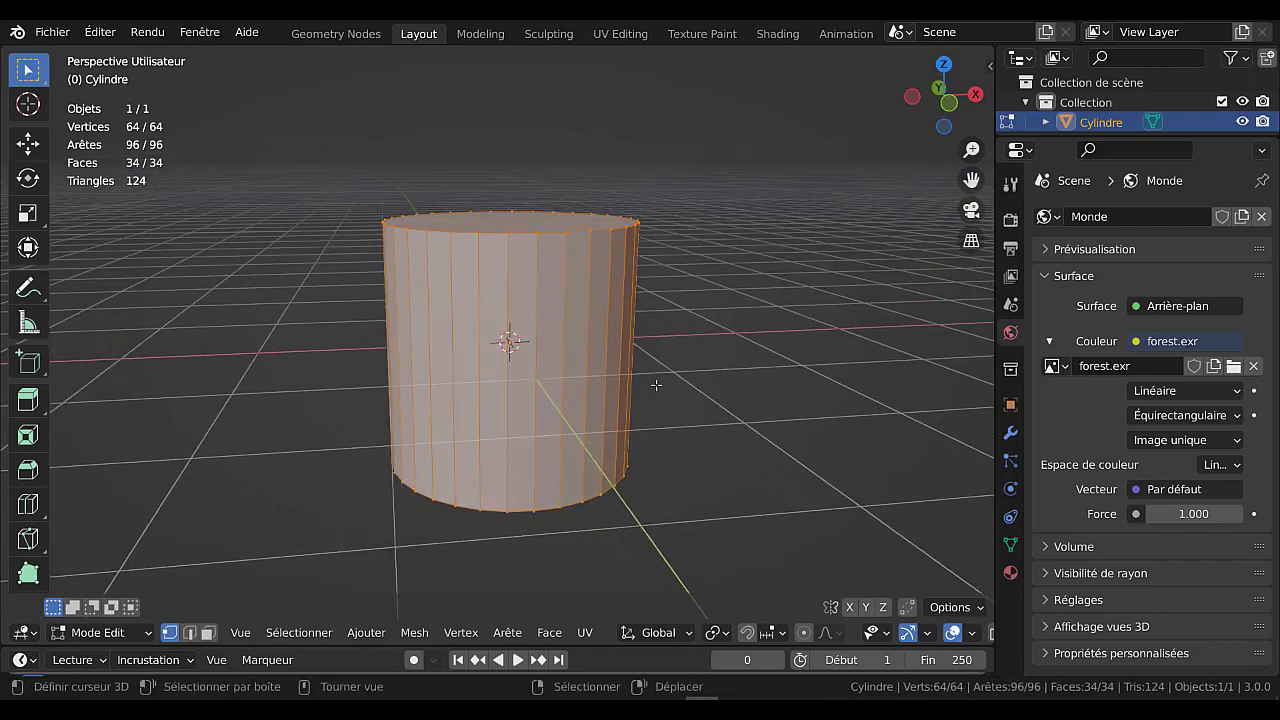
key(ctrl)
key(ctrl+r)
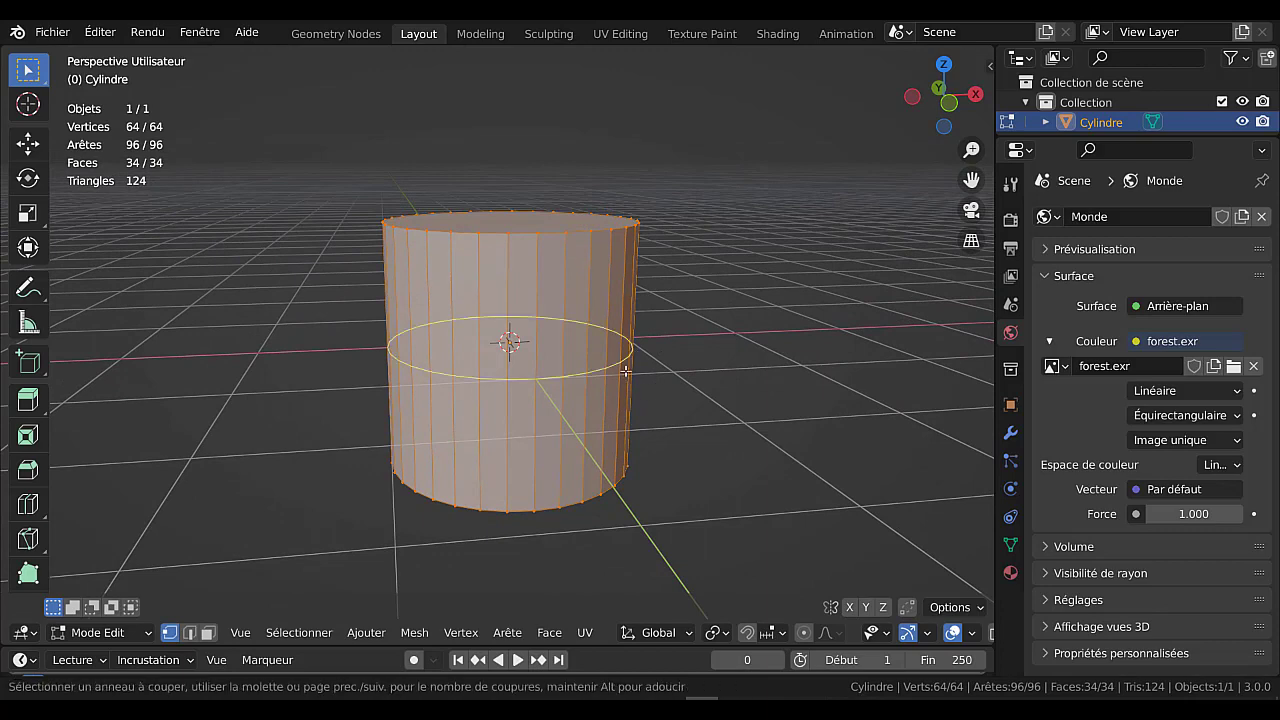
click(626, 371)
click(626, 368)
Rip the middle edge loop in place so the upper and lower halves of the cylinder are separated
mouse_move(668, 396)
middle_down()
mouse_move(670, 410)
mouse_move(657, 408)
middle_up()
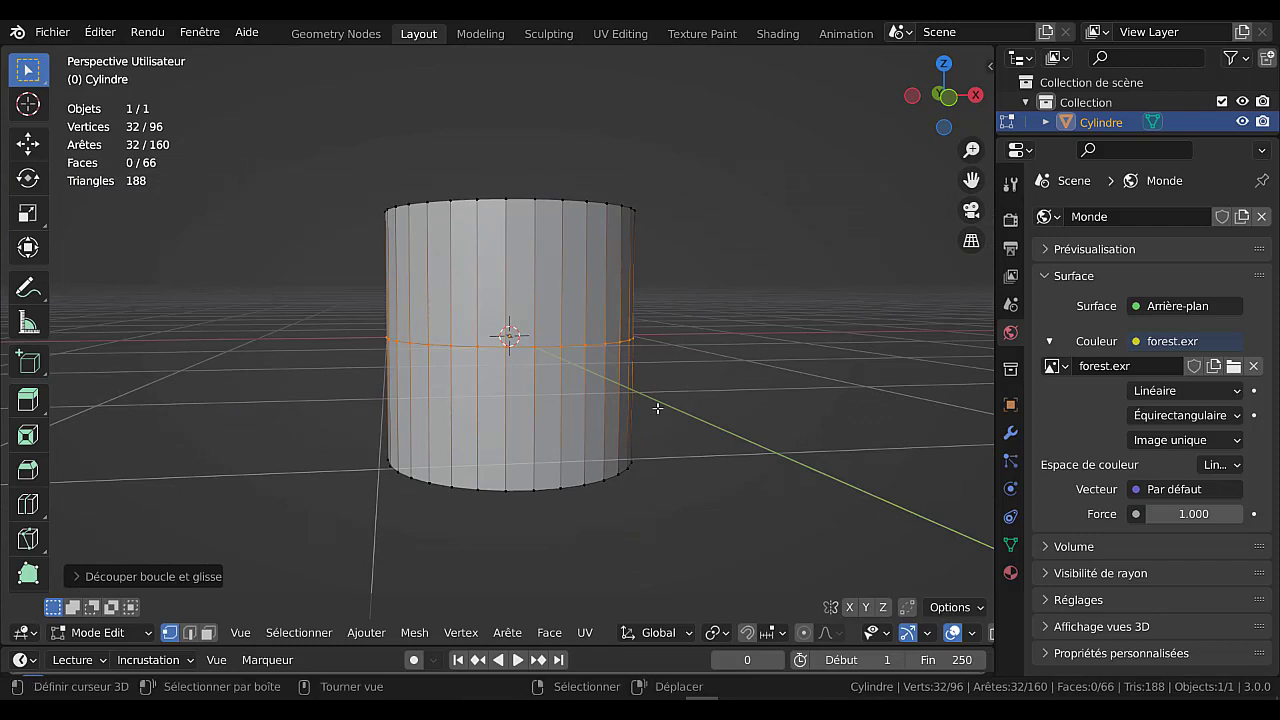
scroll(657, 408, up, 2)
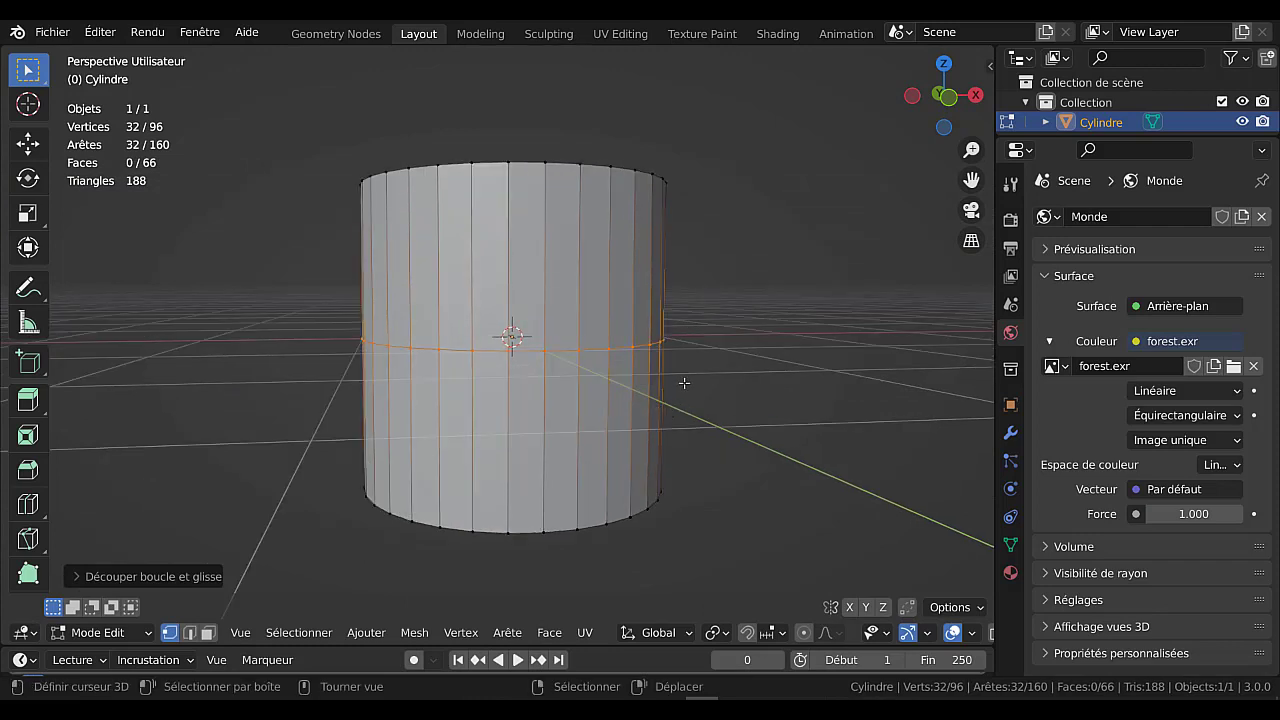
key(v)
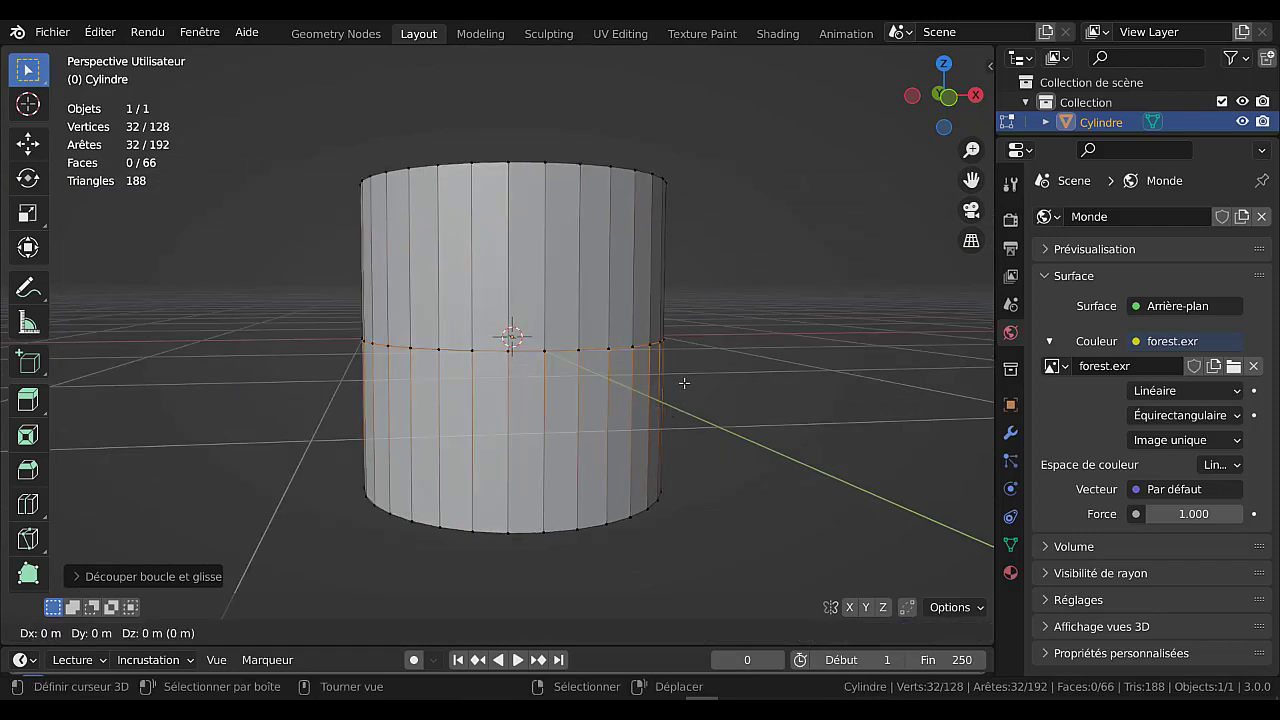
click(684, 383)
Delete all linked vertices of the cylinder's lower half and return to object mode
click(579, 525)
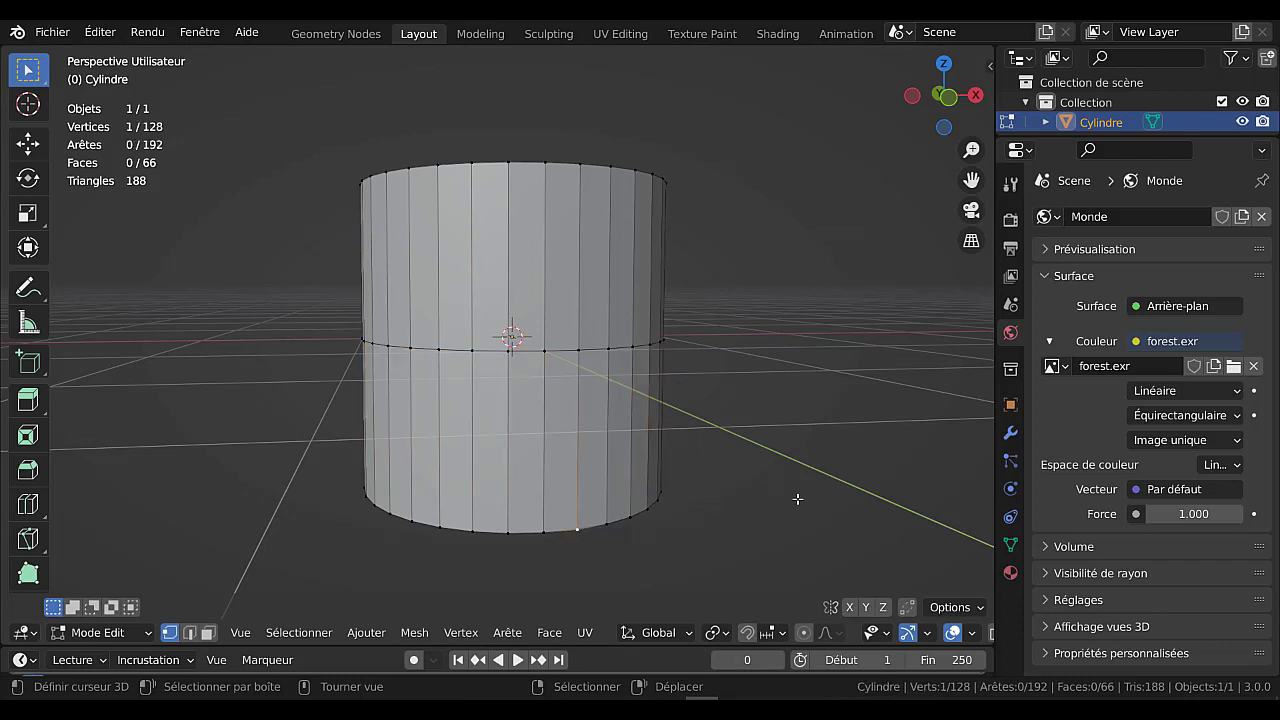
key(ctrl+l)
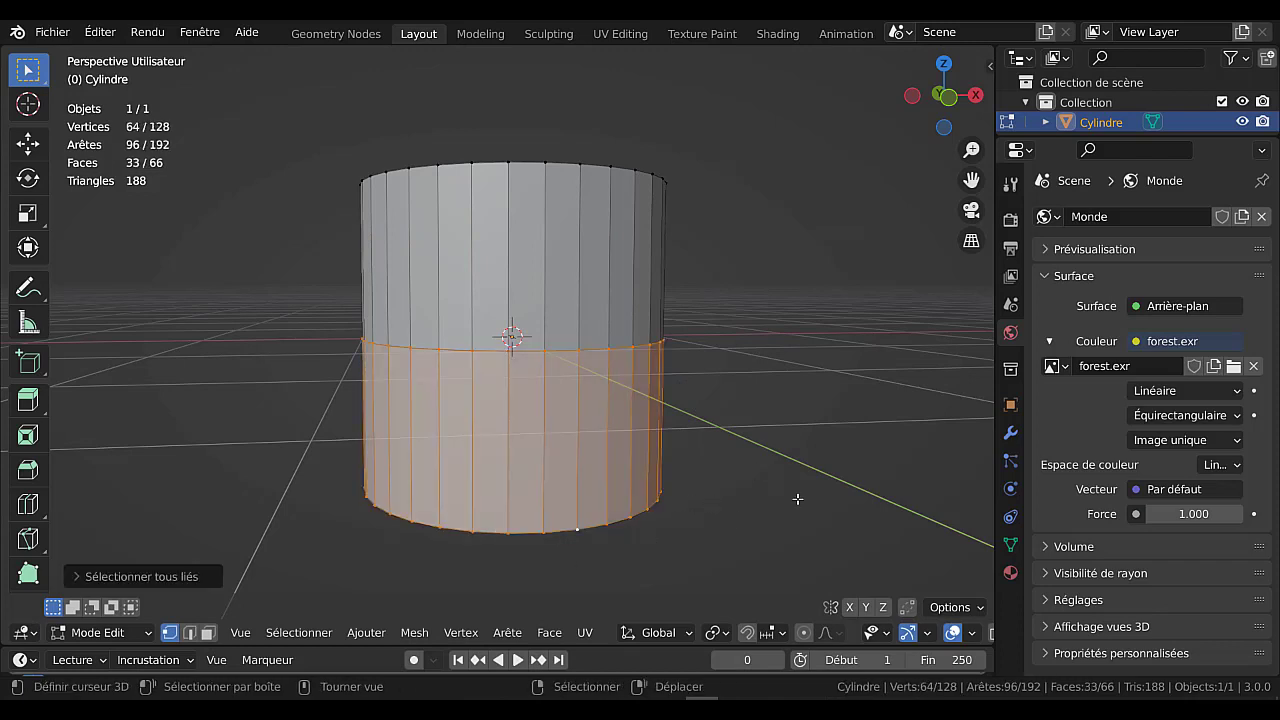
middle_drag(792, 445, 797, 460)
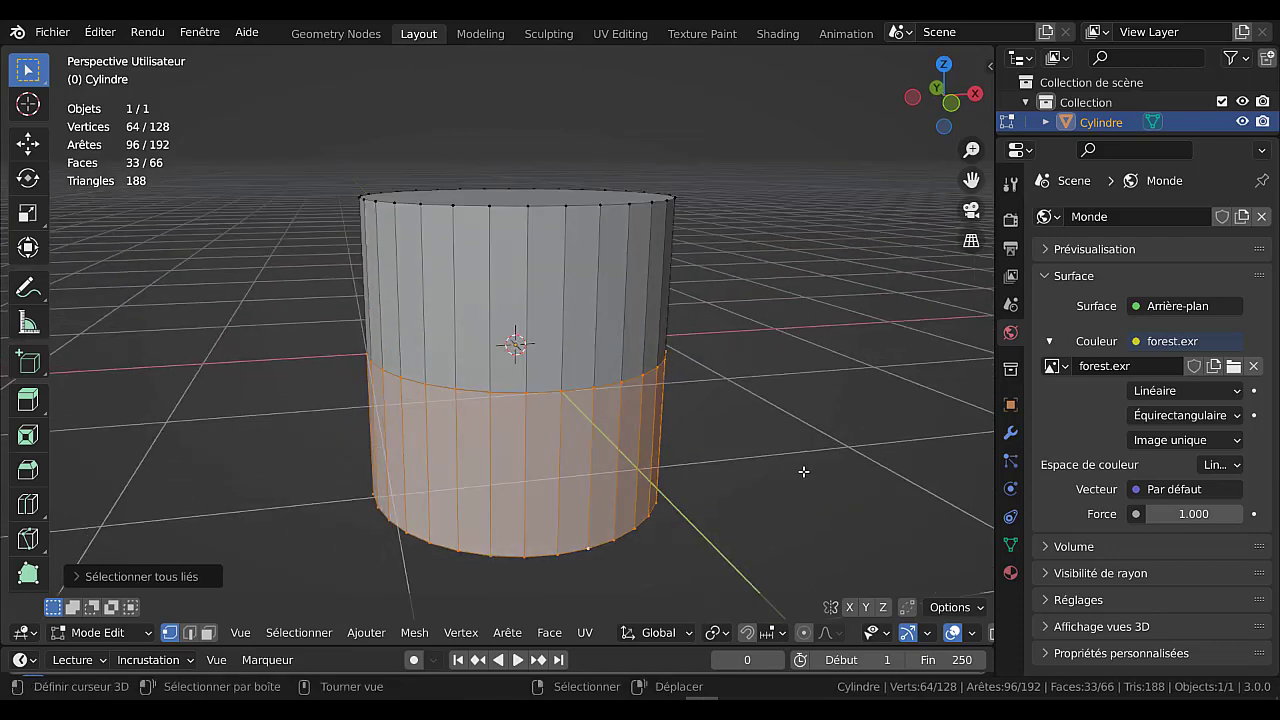
key(x)
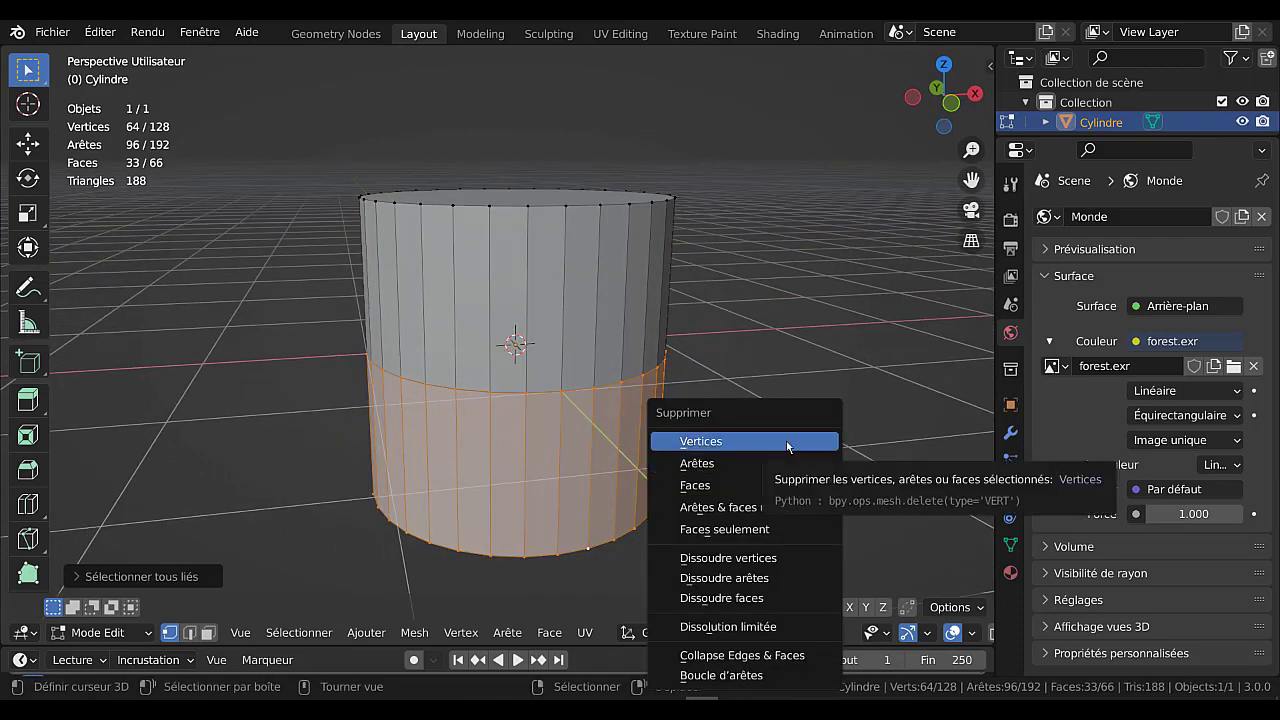
click(787, 446)
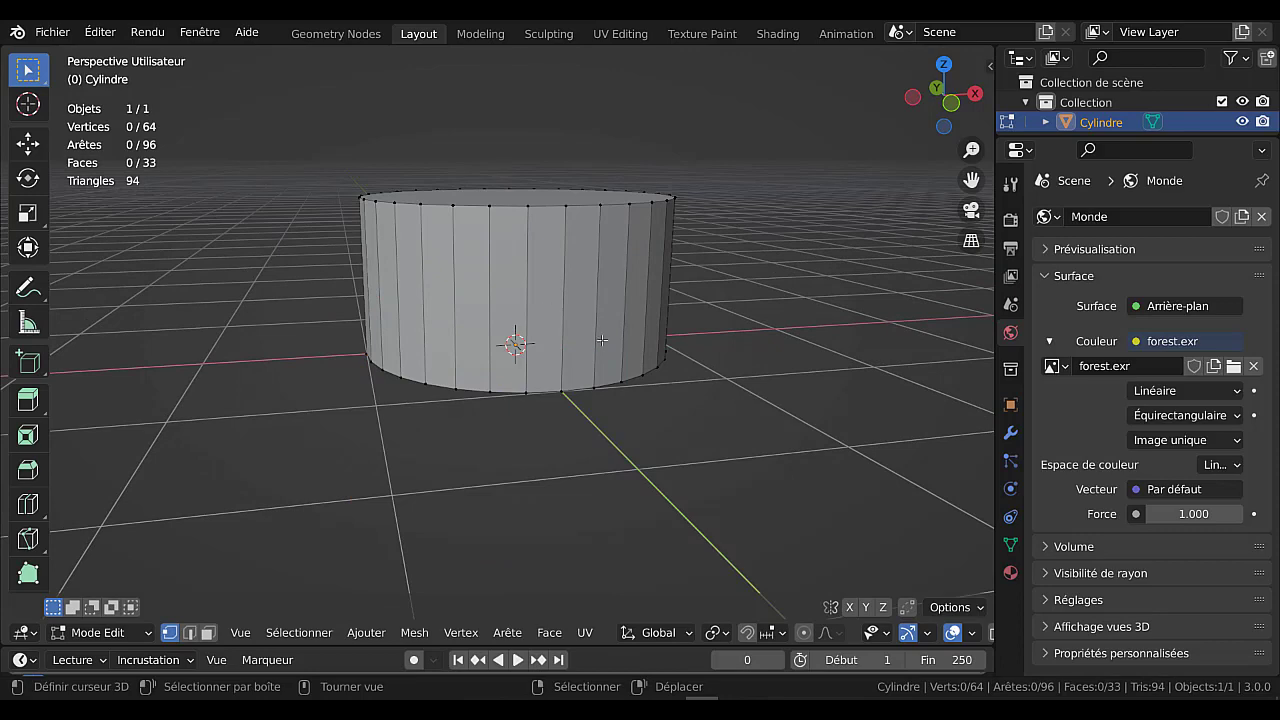
middle_drag(602, 340, 677, 391)
key(Tab)
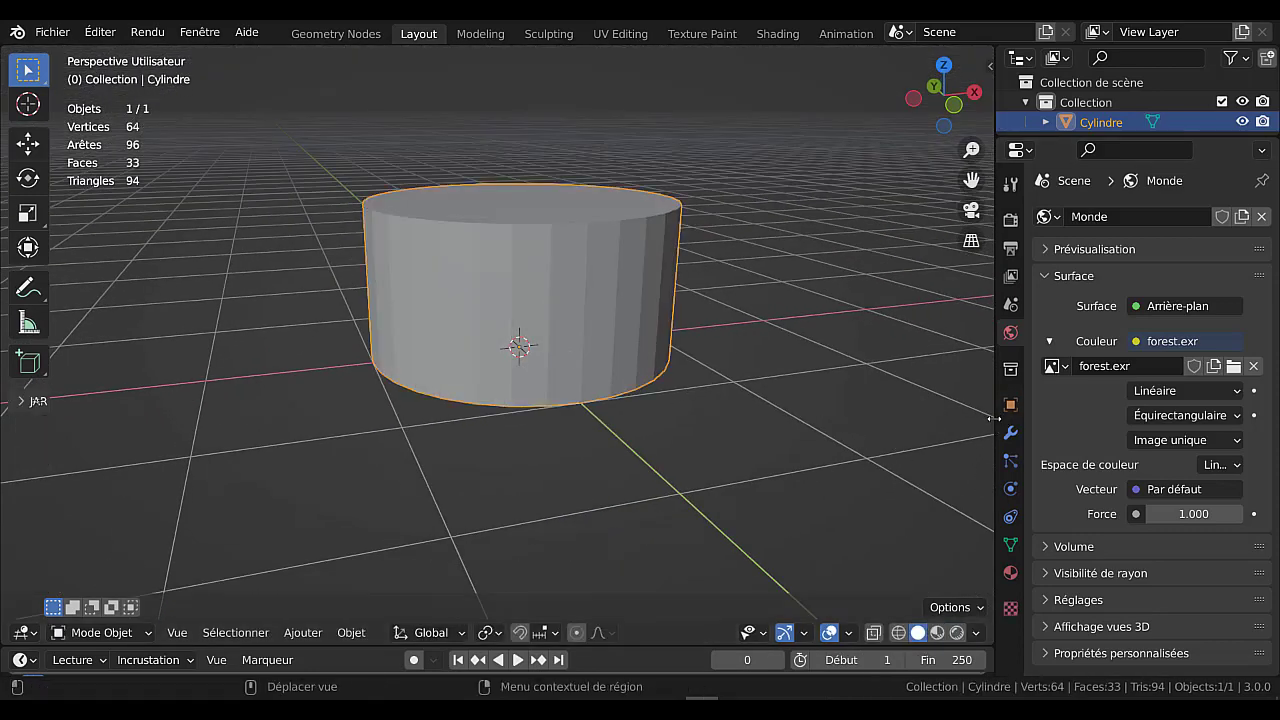
Widen the properties area and add a Mirror modifier to the half cylinder, mirroring on Z only instead of X
drag(997, 422, 936, 424)
middle_drag(752, 370, 793, 387)
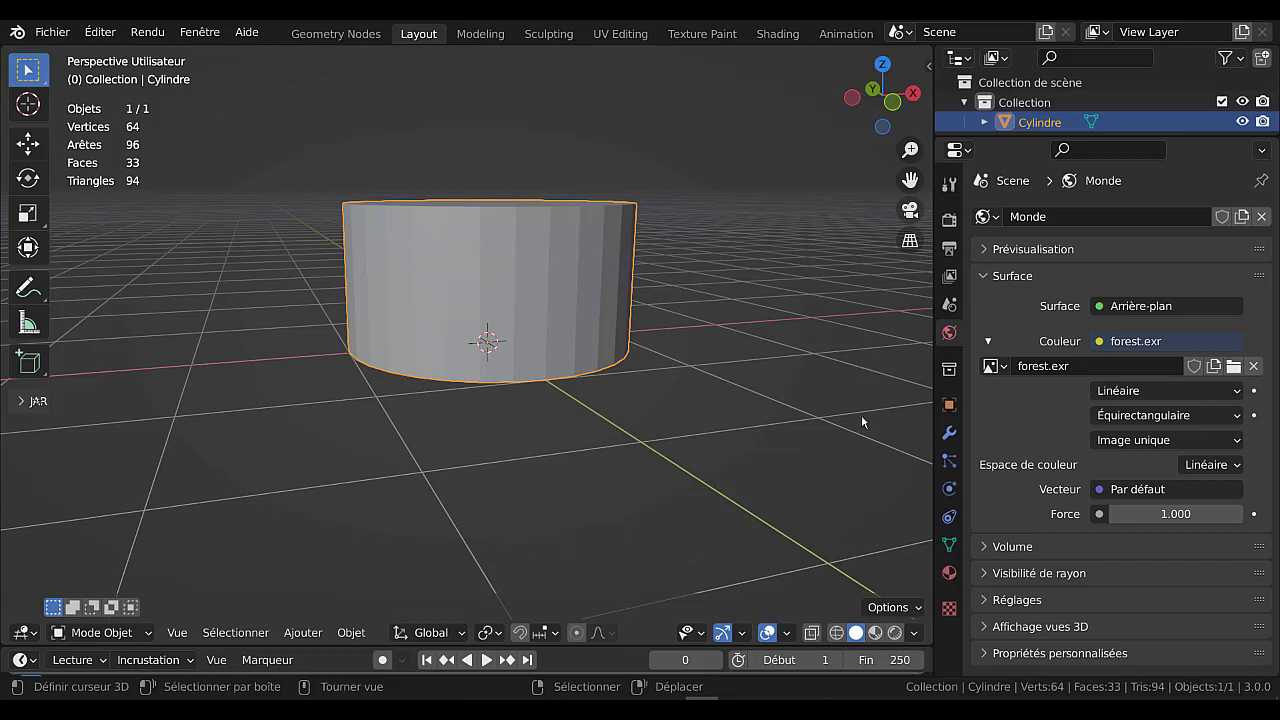
drag(932, 400, 886, 402)
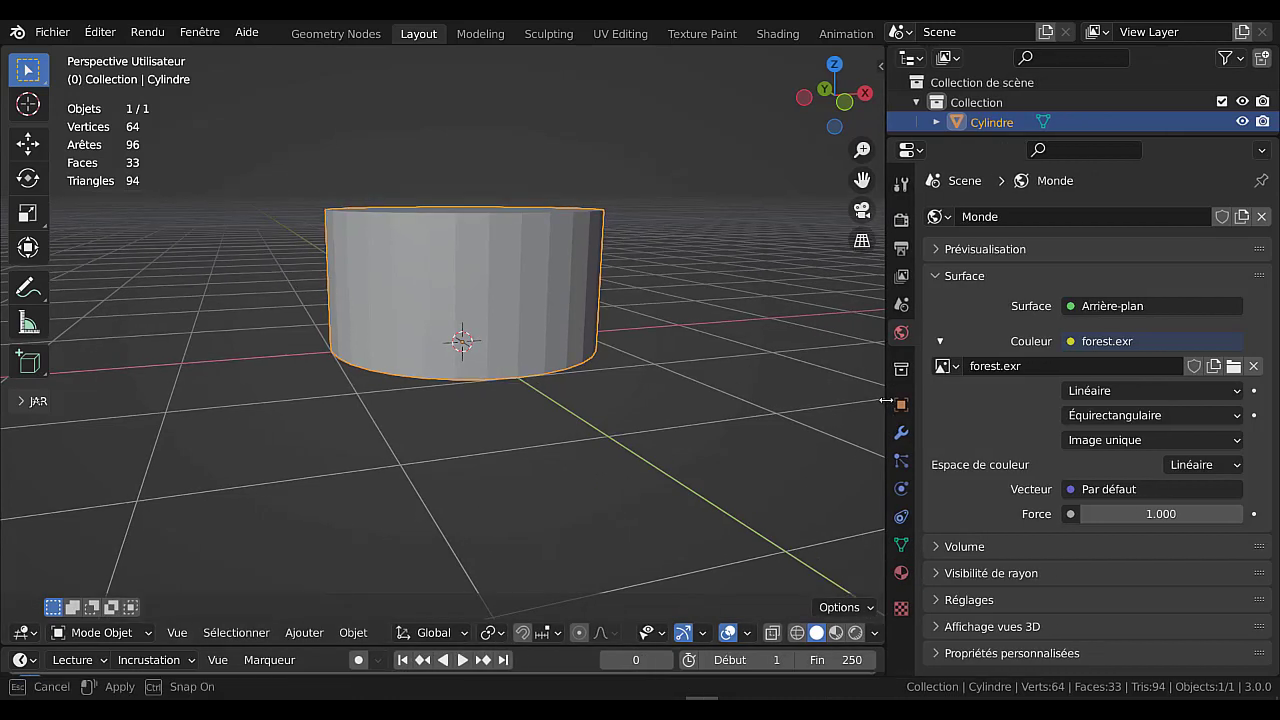
click(900, 436)
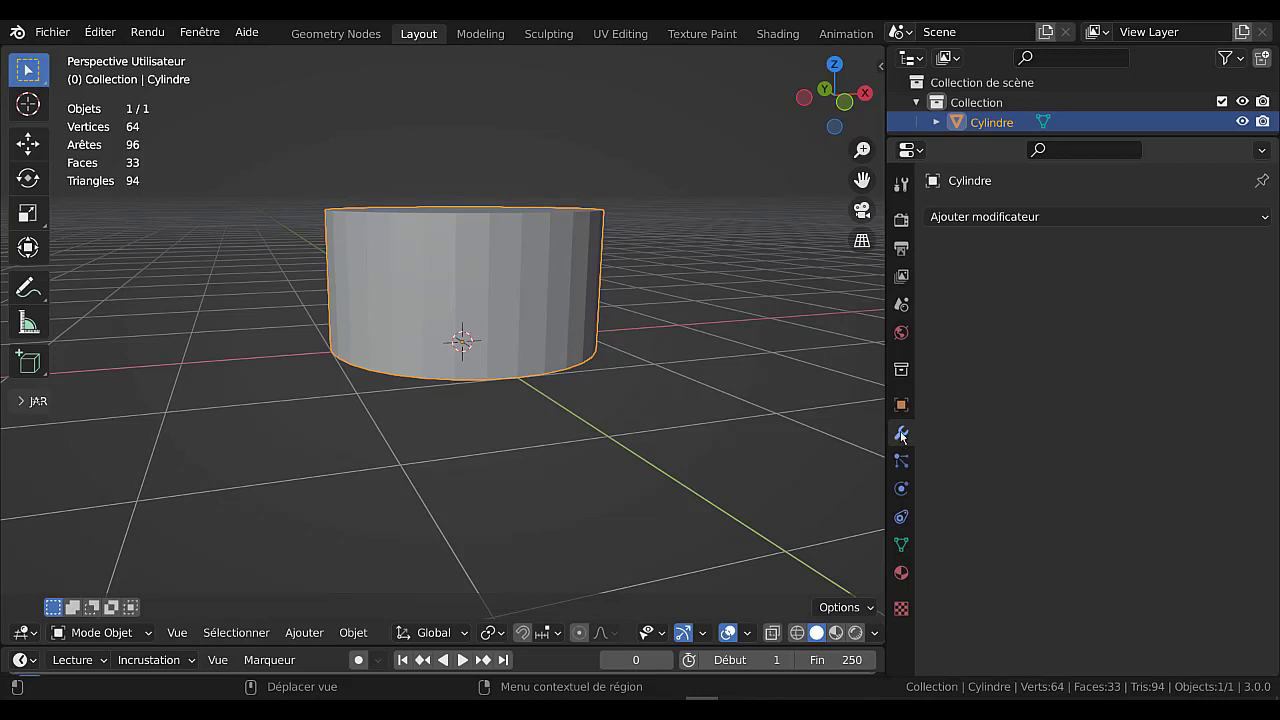
click(1054, 224)
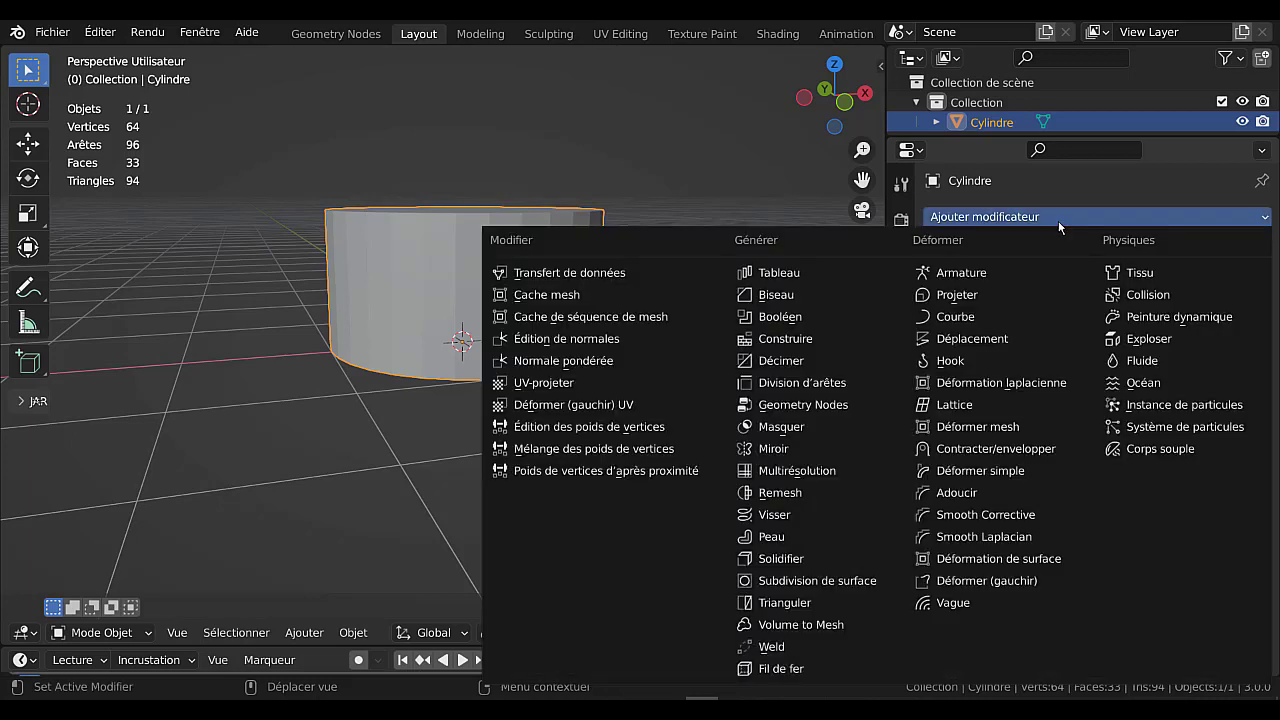
click(767, 452)
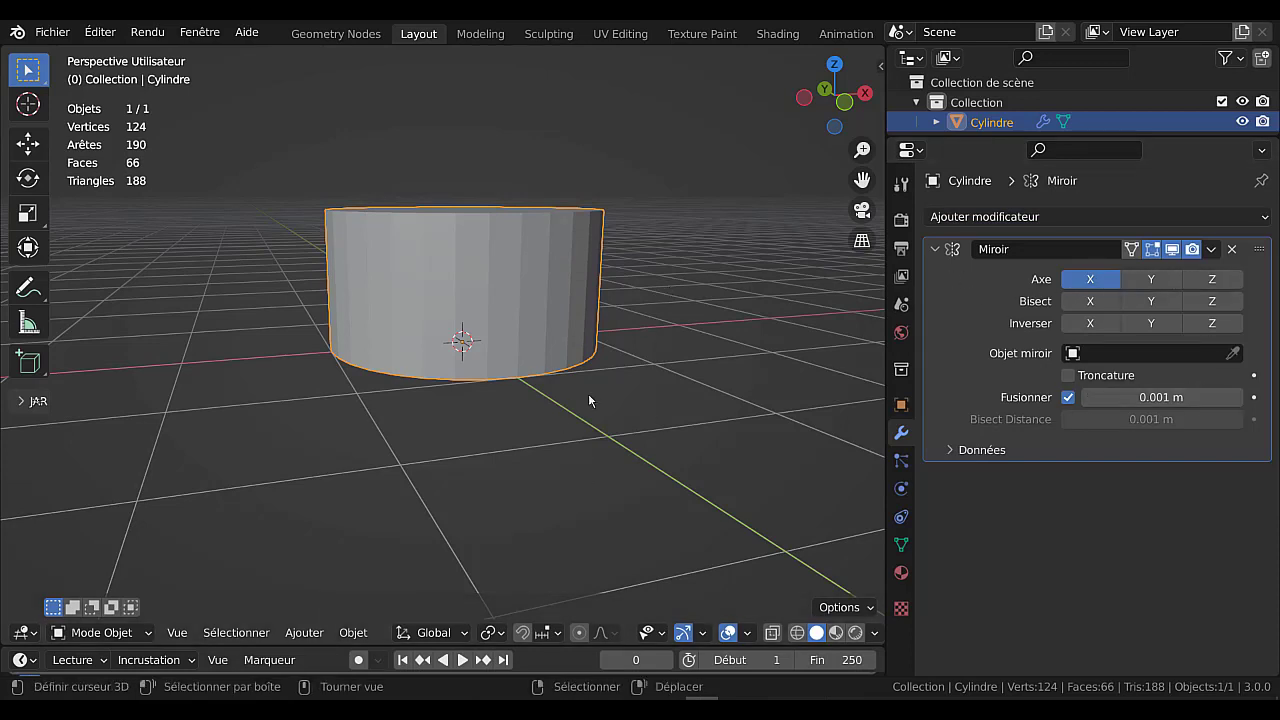
click(1099, 280)
click(1212, 280)
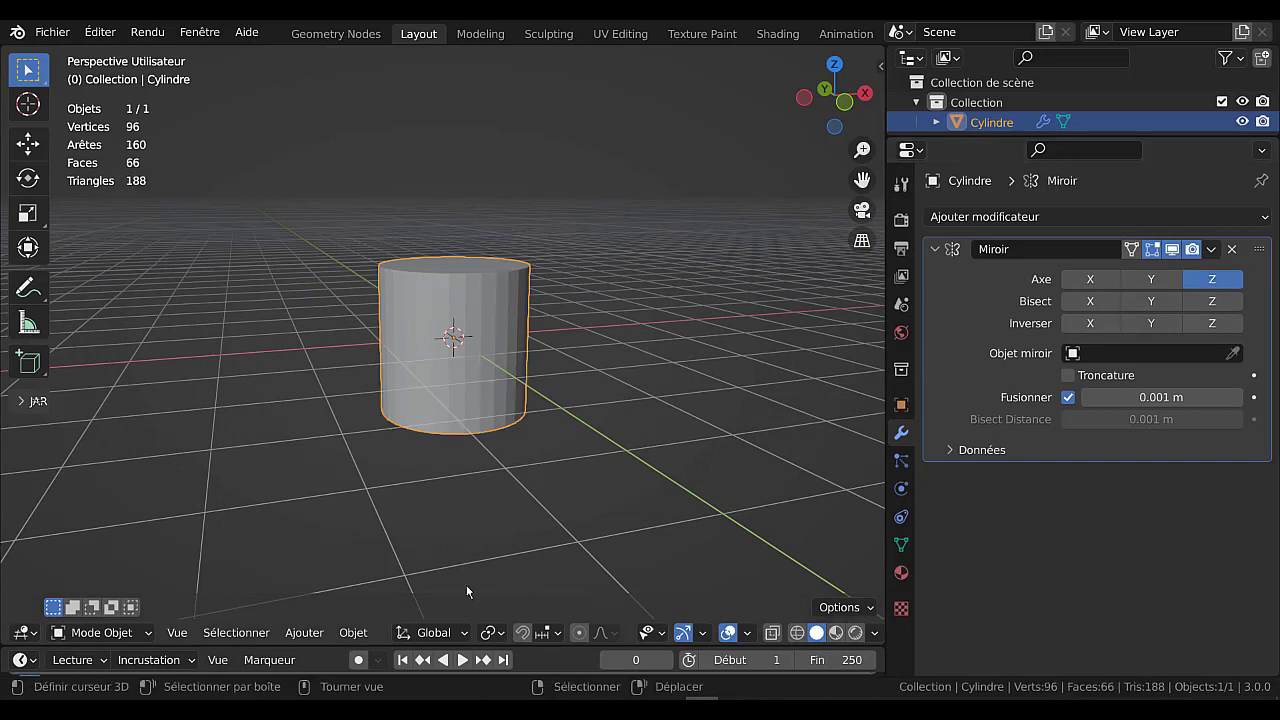
In edit mode with X-ray on, raise the cylinder's top ring of vertices about 0.5 m along Z and return to object mode
scroll(666, 517, up, 2)
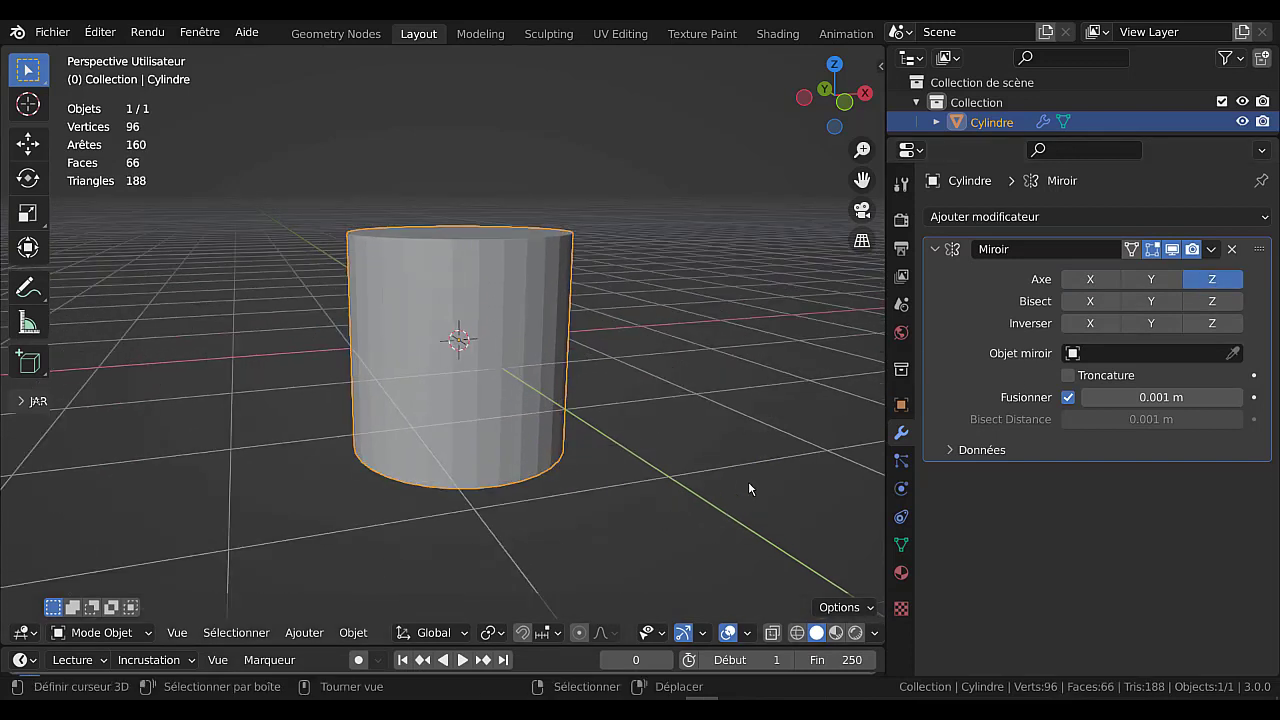
key(Tab)
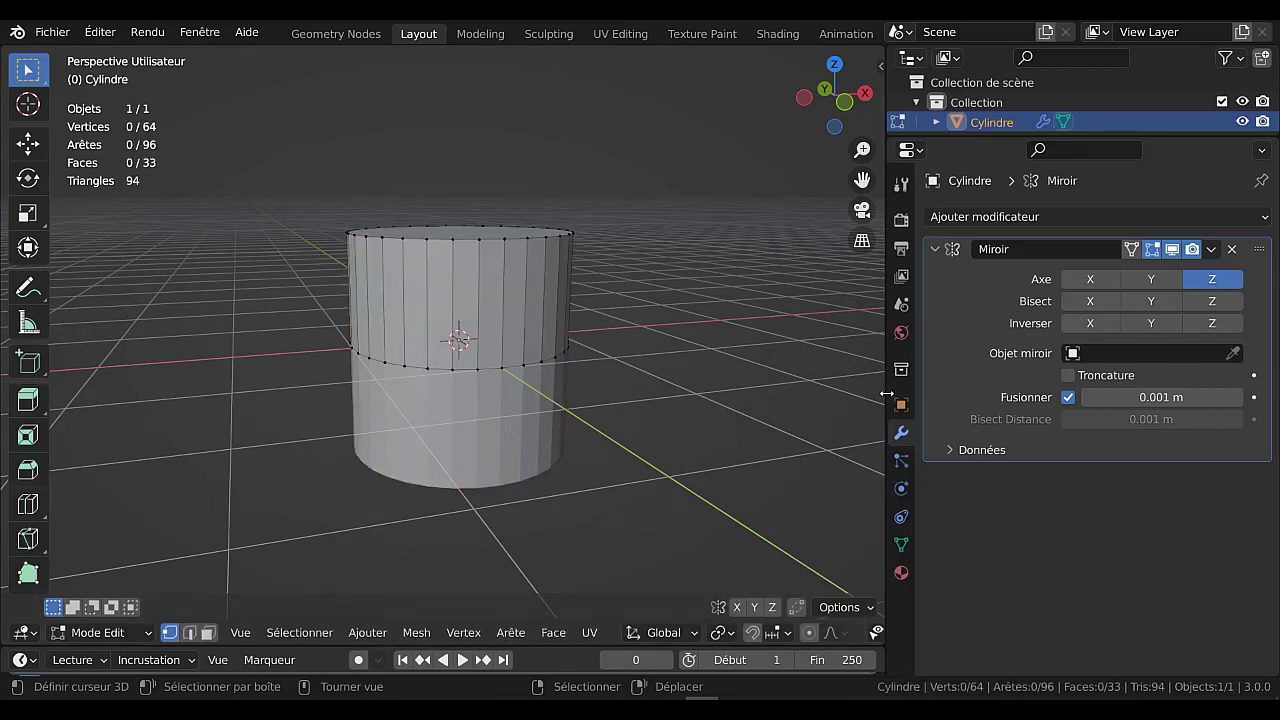
drag(886, 393, 971, 396)
scroll(790, 437, down, 3)
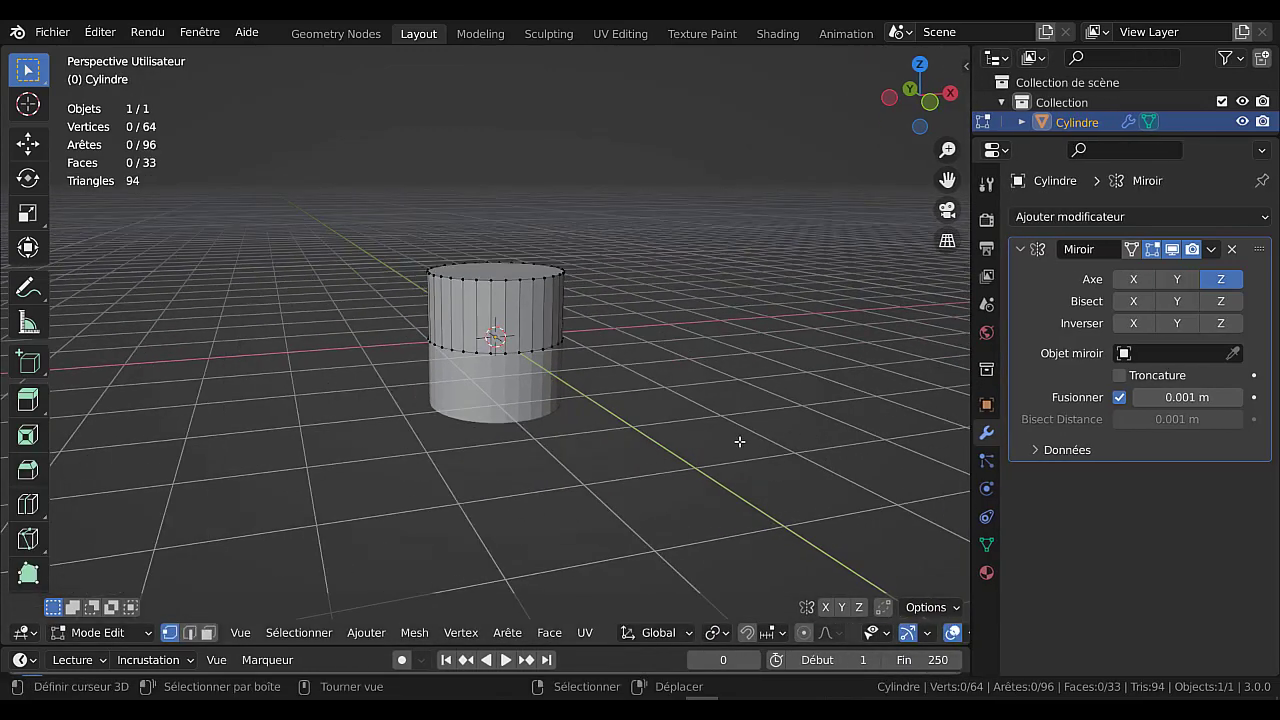
key(KP_1)
scroll(694, 448, up, 2)
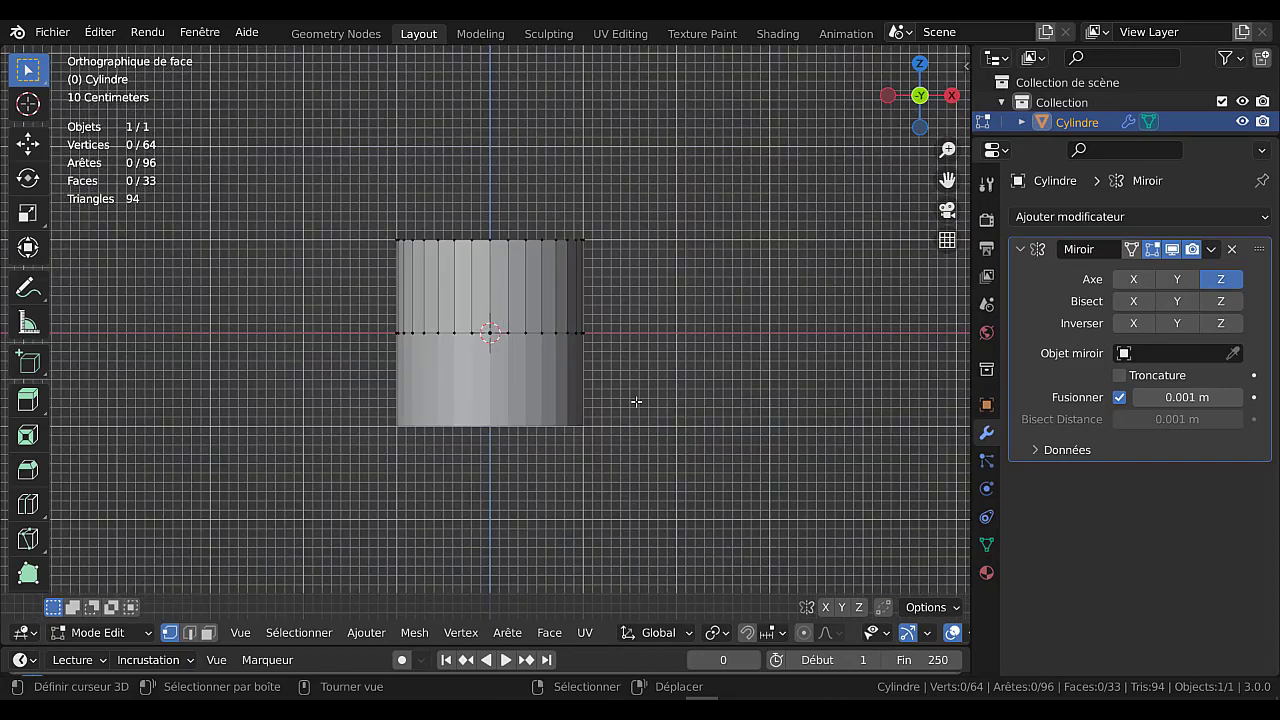
shift+middle_drag(686, 349, 735, 384)
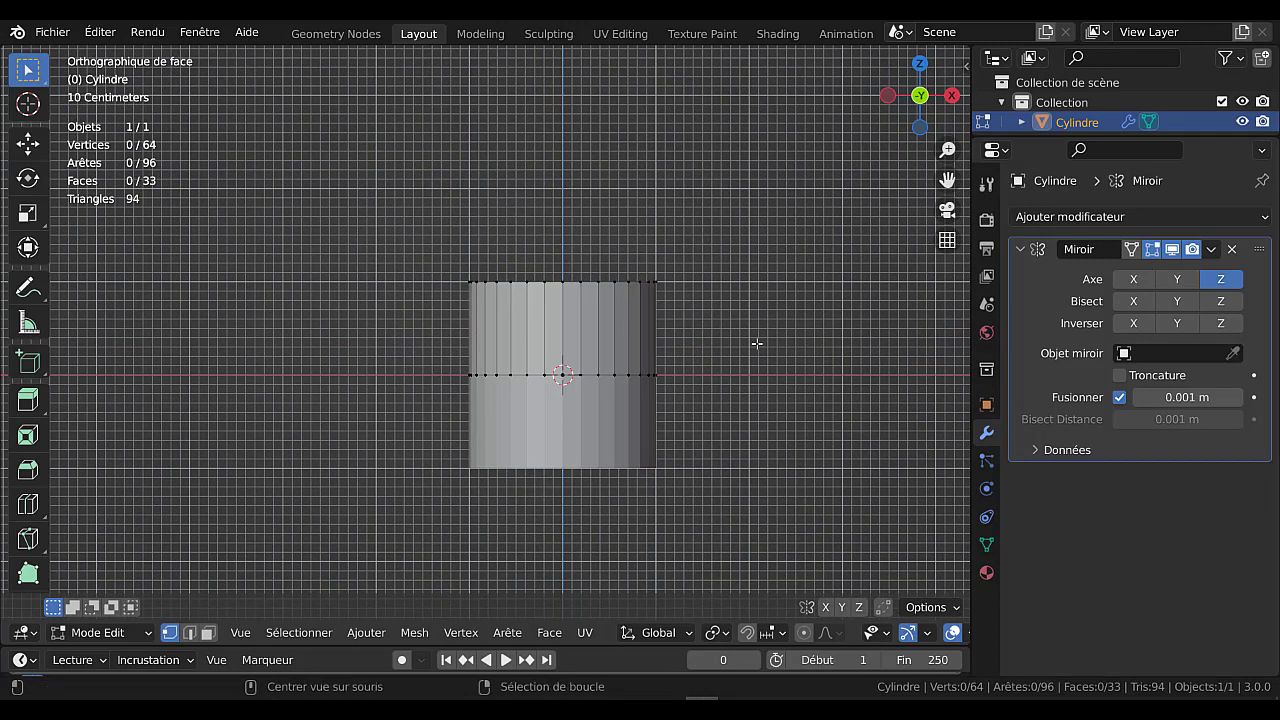
key(alt+z)
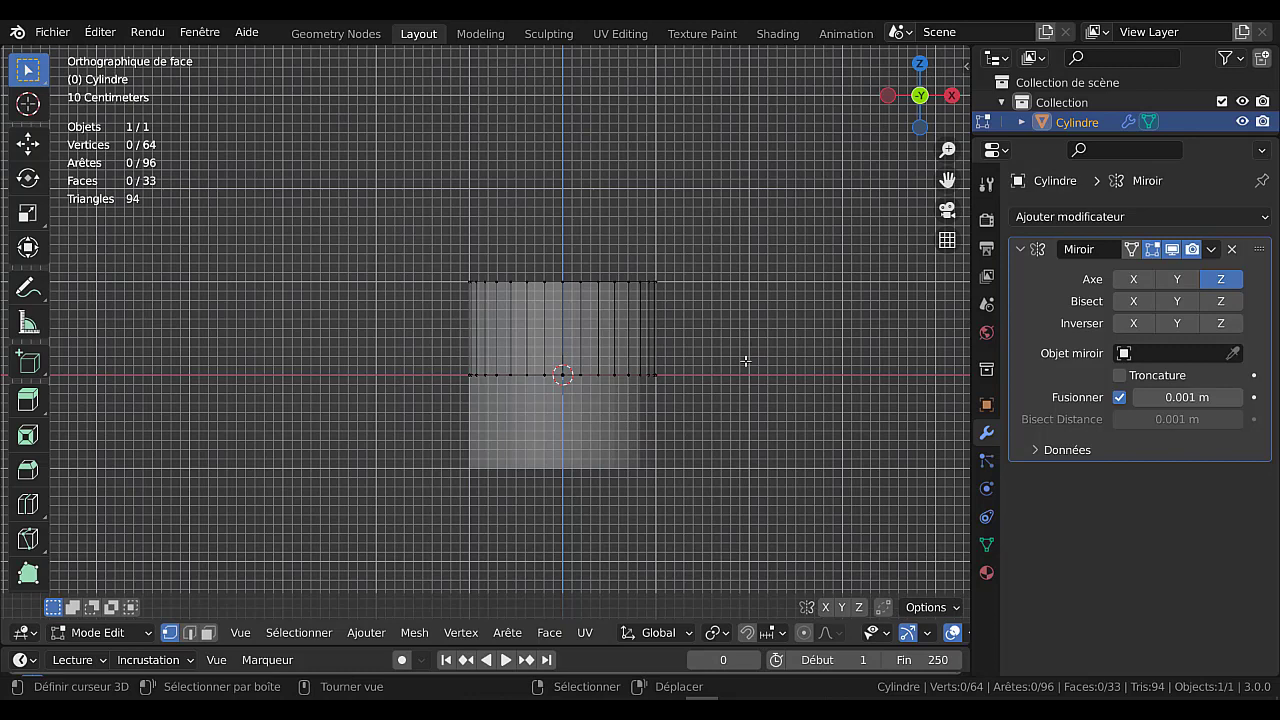
key(c)
drag(583, 277, 669, 277)
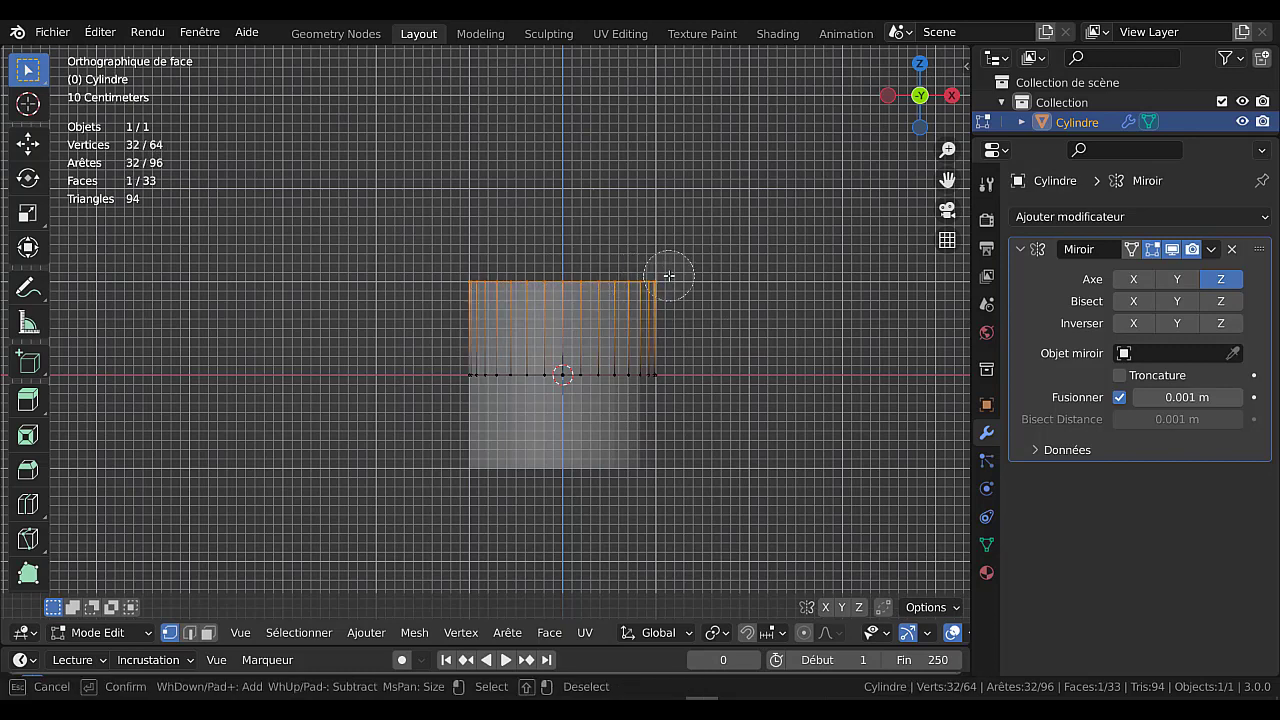
key(Escape)
key(g)
key(z)
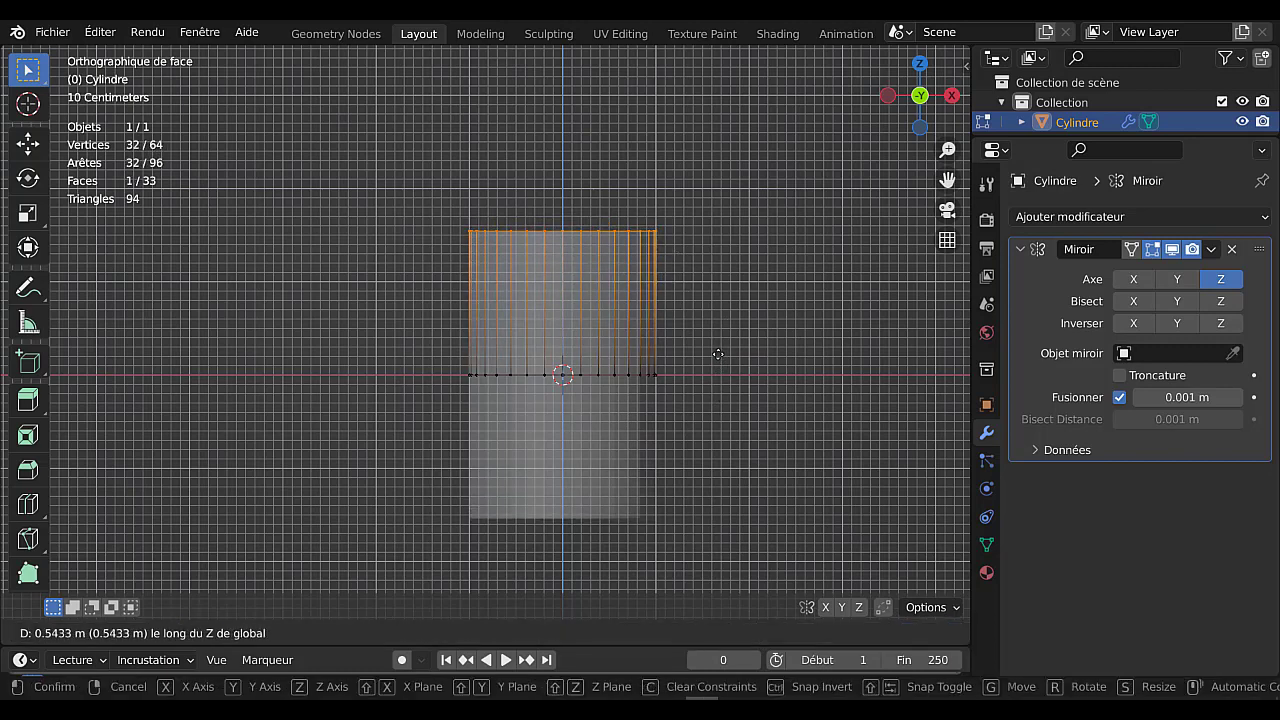
click(717, 360)
key(Tab)
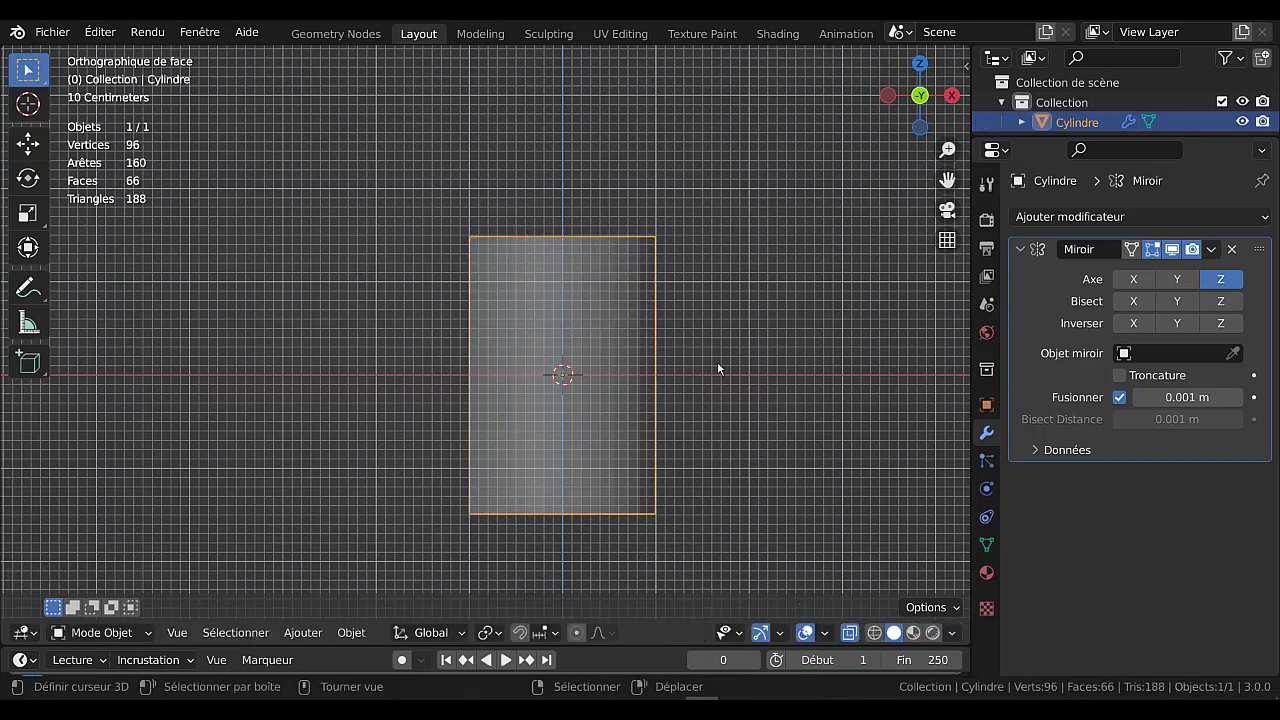
In edit mode with X-ray off, scale the edge loop at the barrel's middle outward by about 1.14
key(Tab)
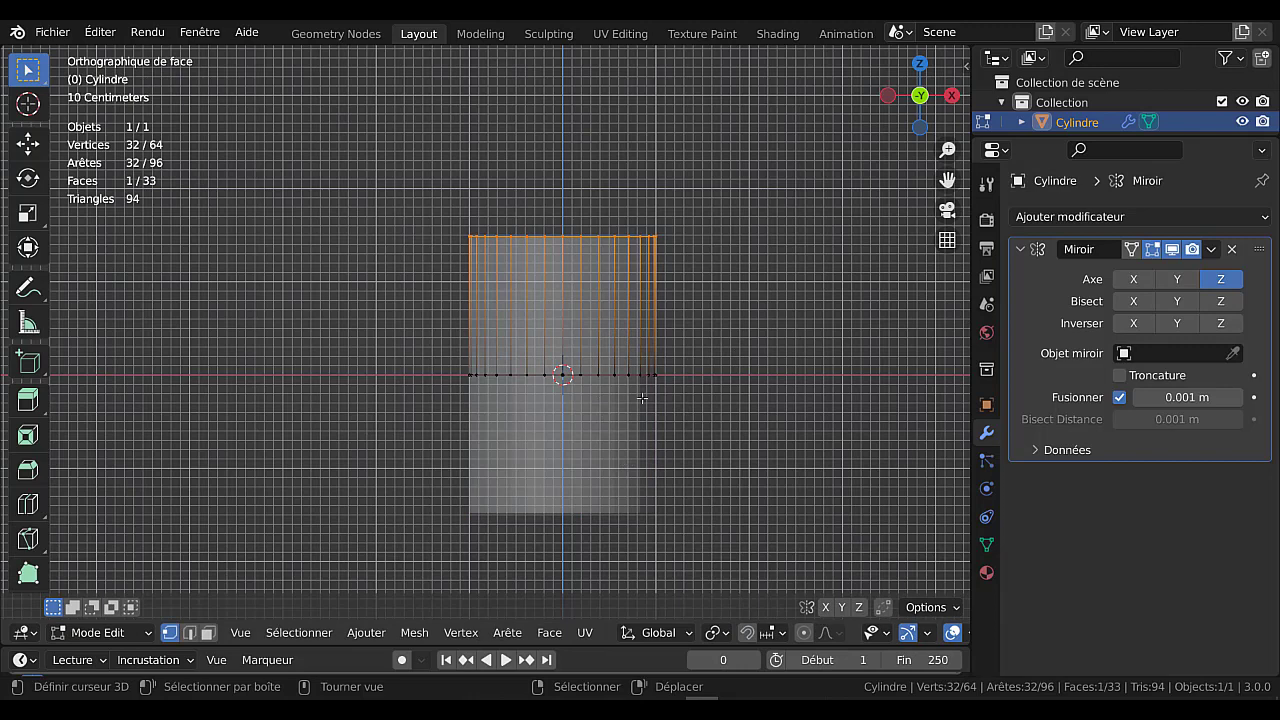
key(alt+z)
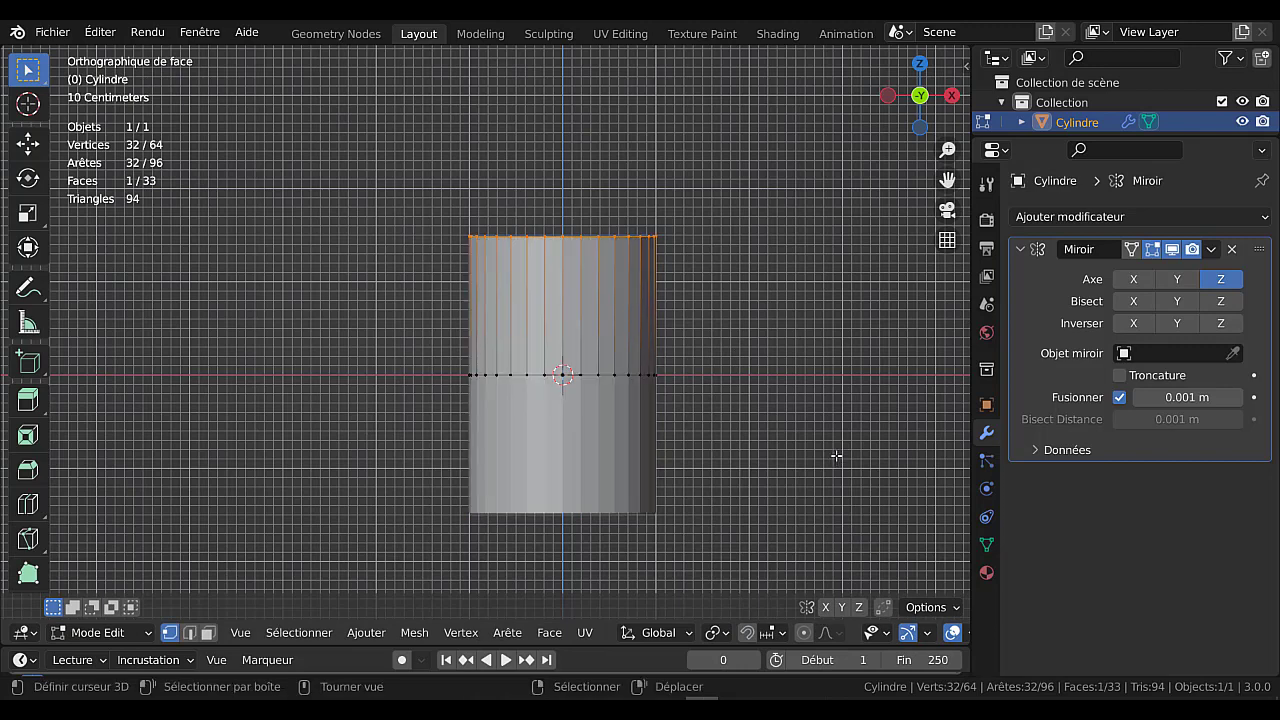
scroll(606, 502, up, 2)
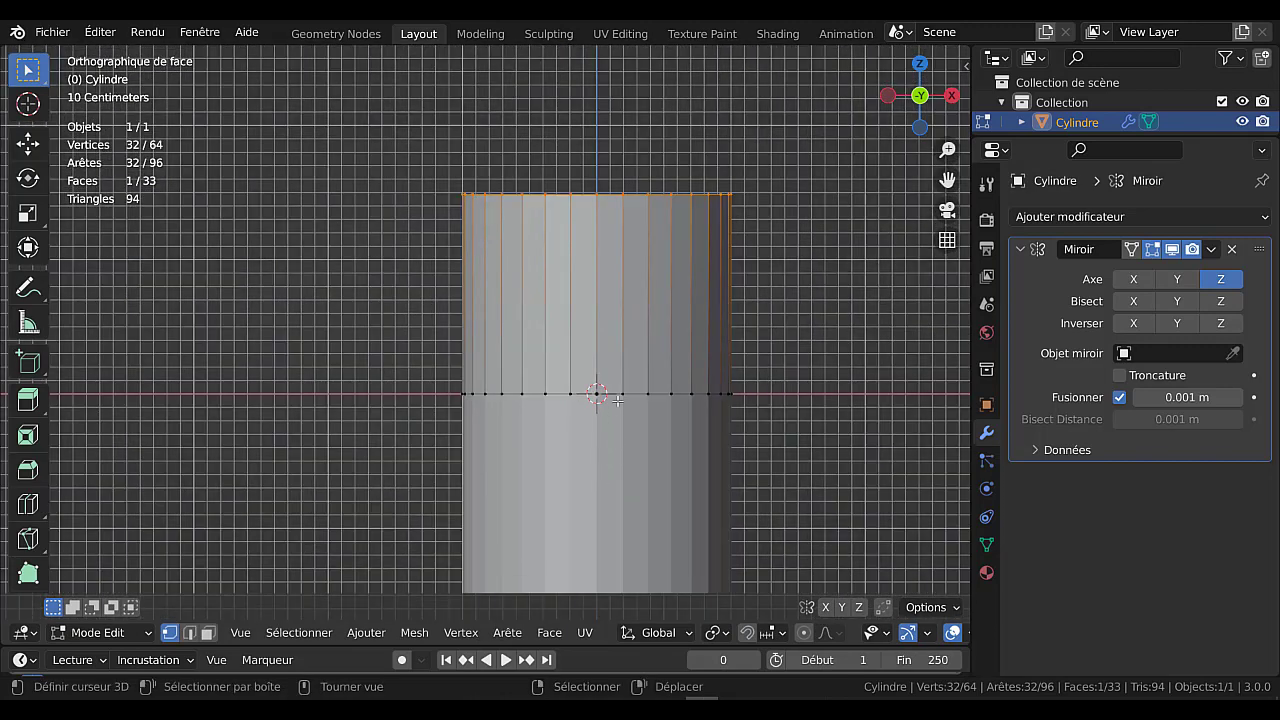
alt+click(626, 395)
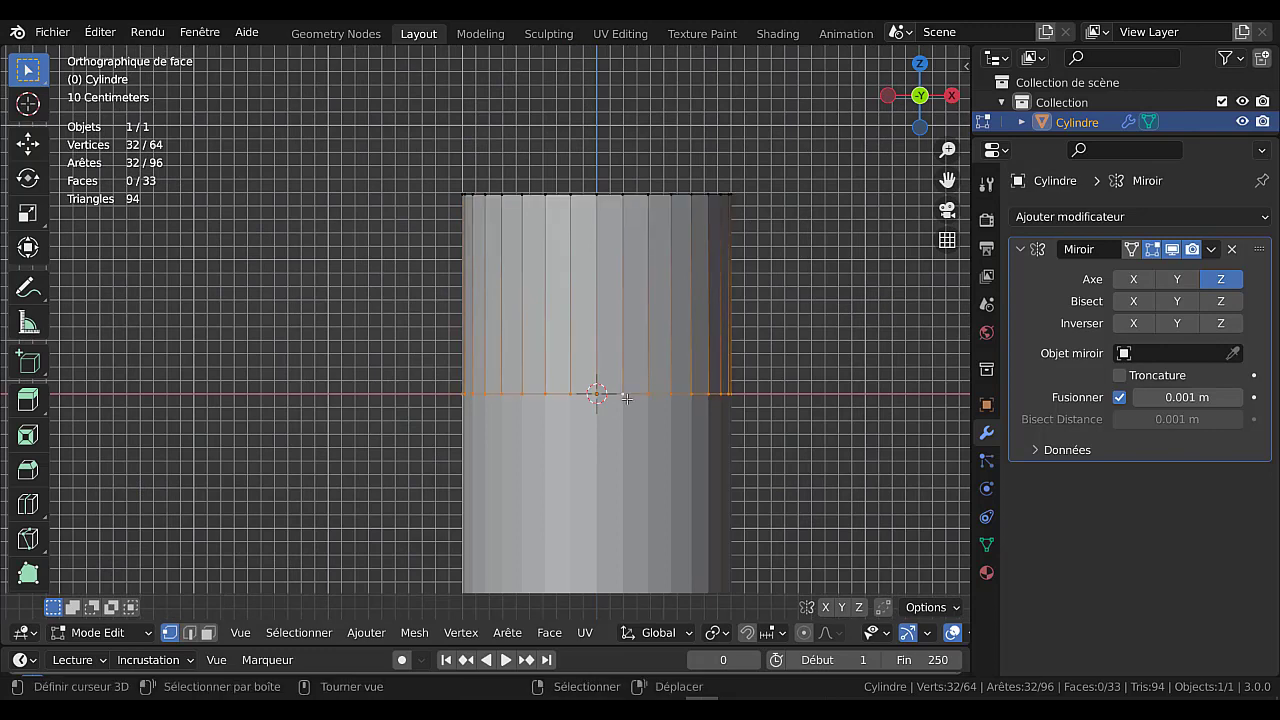
scroll(712, 420, down, 4)
scroll(706, 462, up, 2)
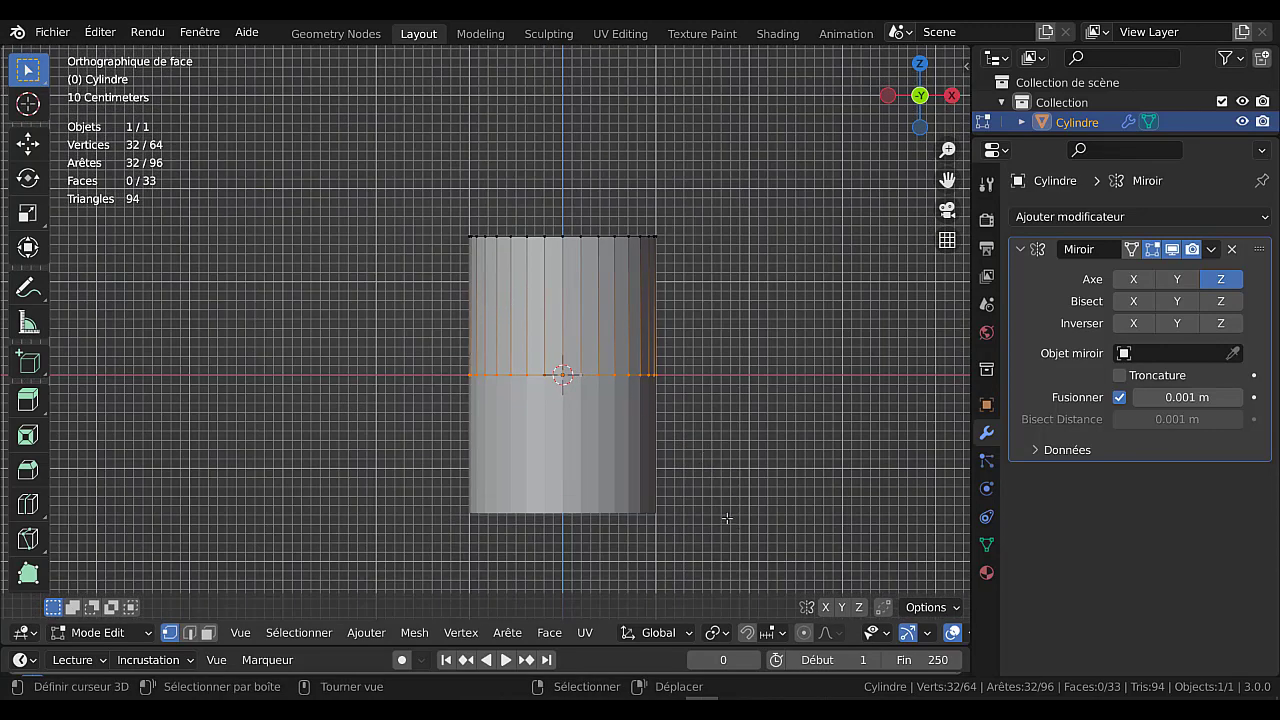
key(s)
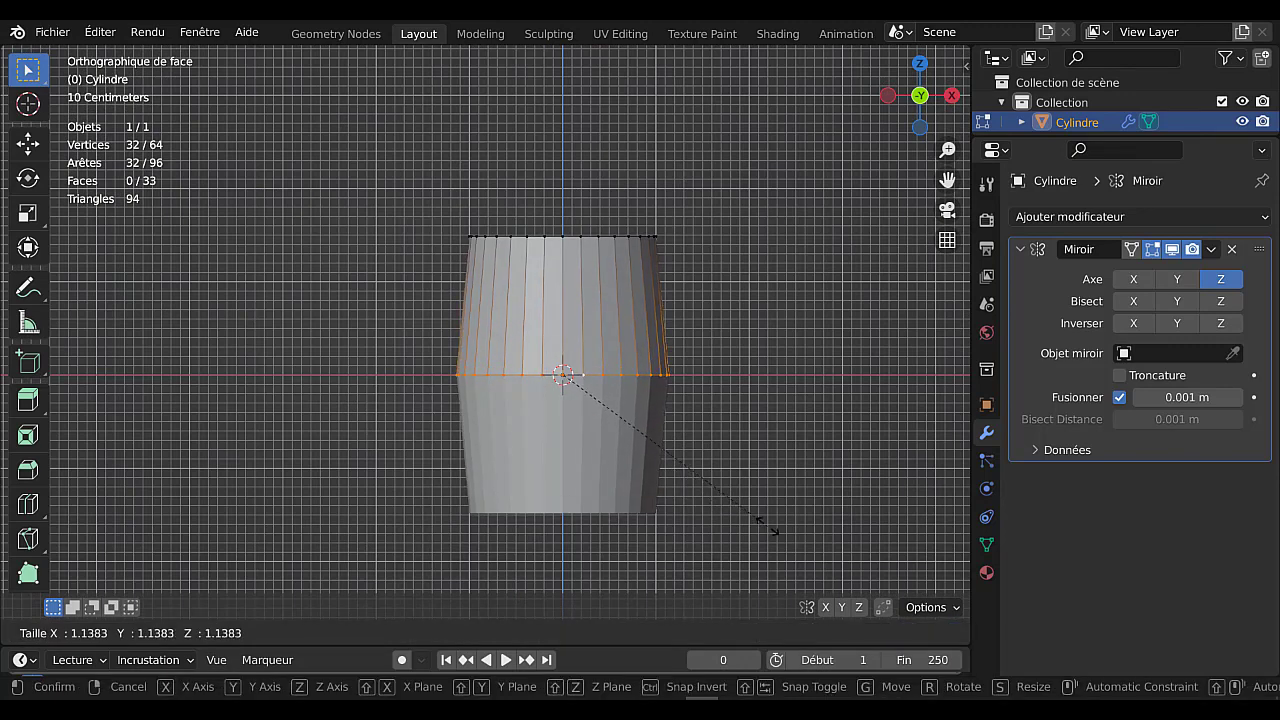
click(768, 527)
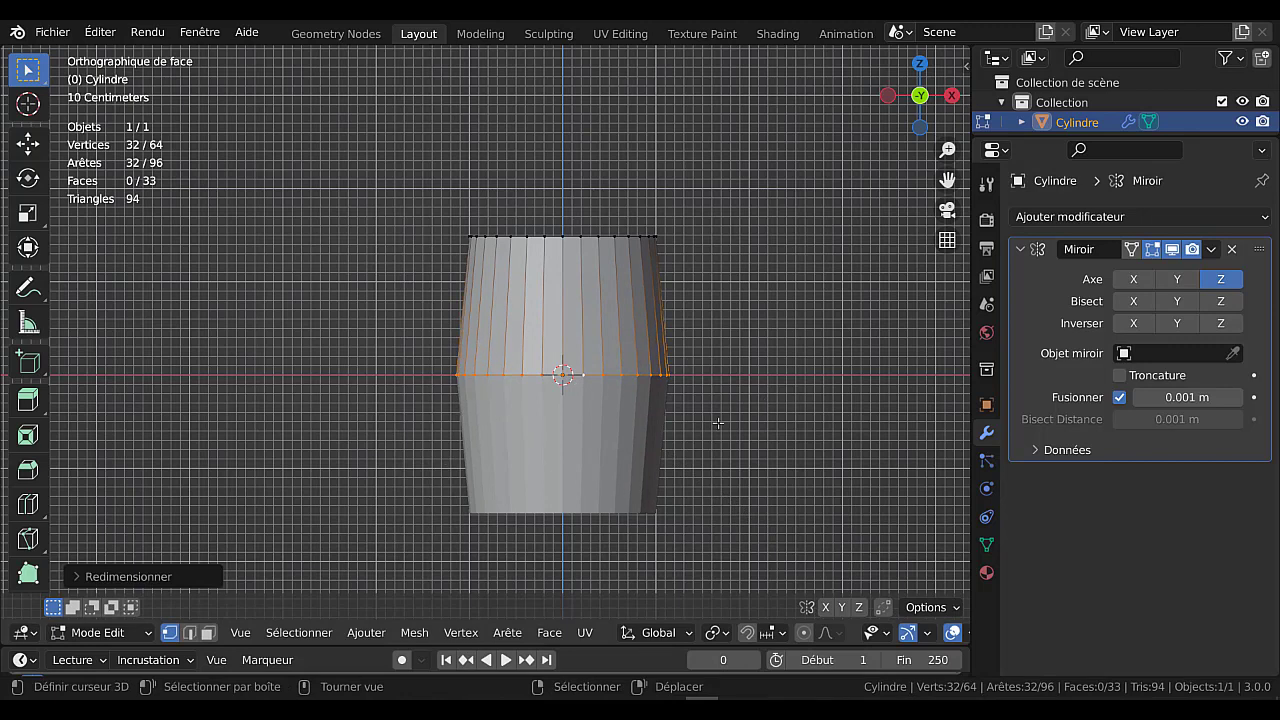
Add a centred loop cut across the upper half, scale it by about 1.035, and return to object mode
scroll(677, 335, up, 1)
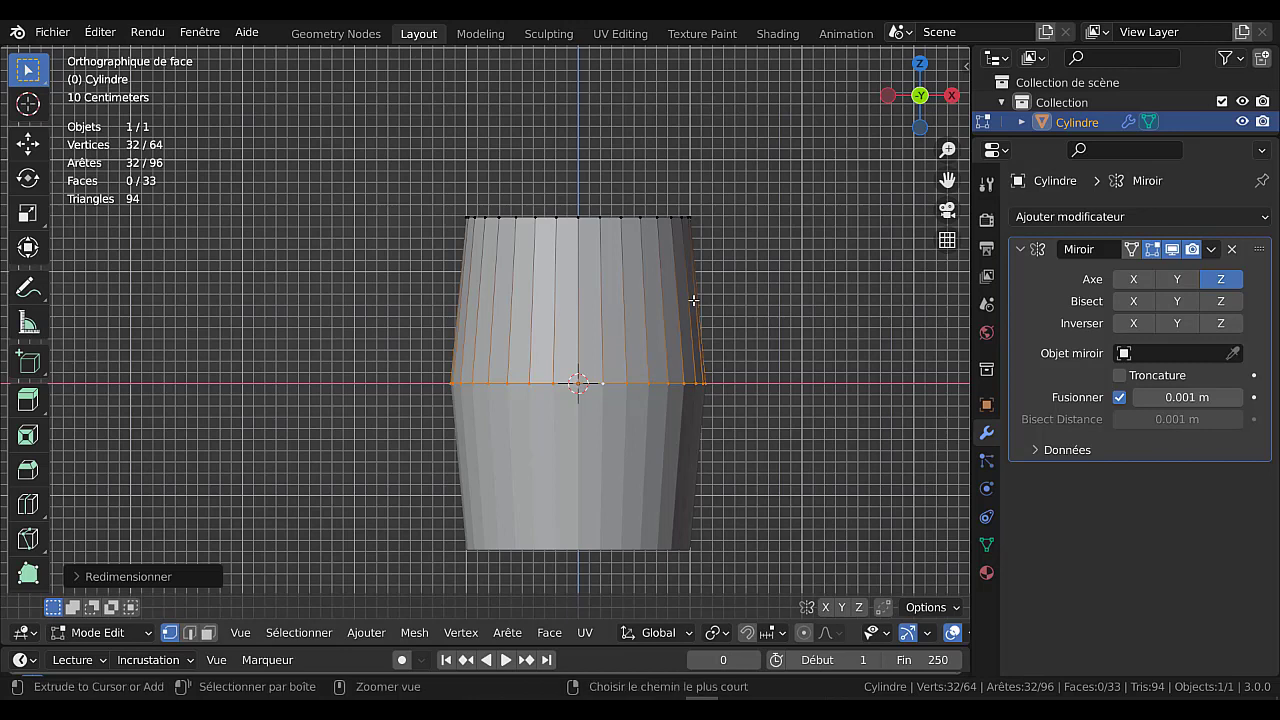
key(ctrl+r)
click(694, 299)
right_click(758, 357)
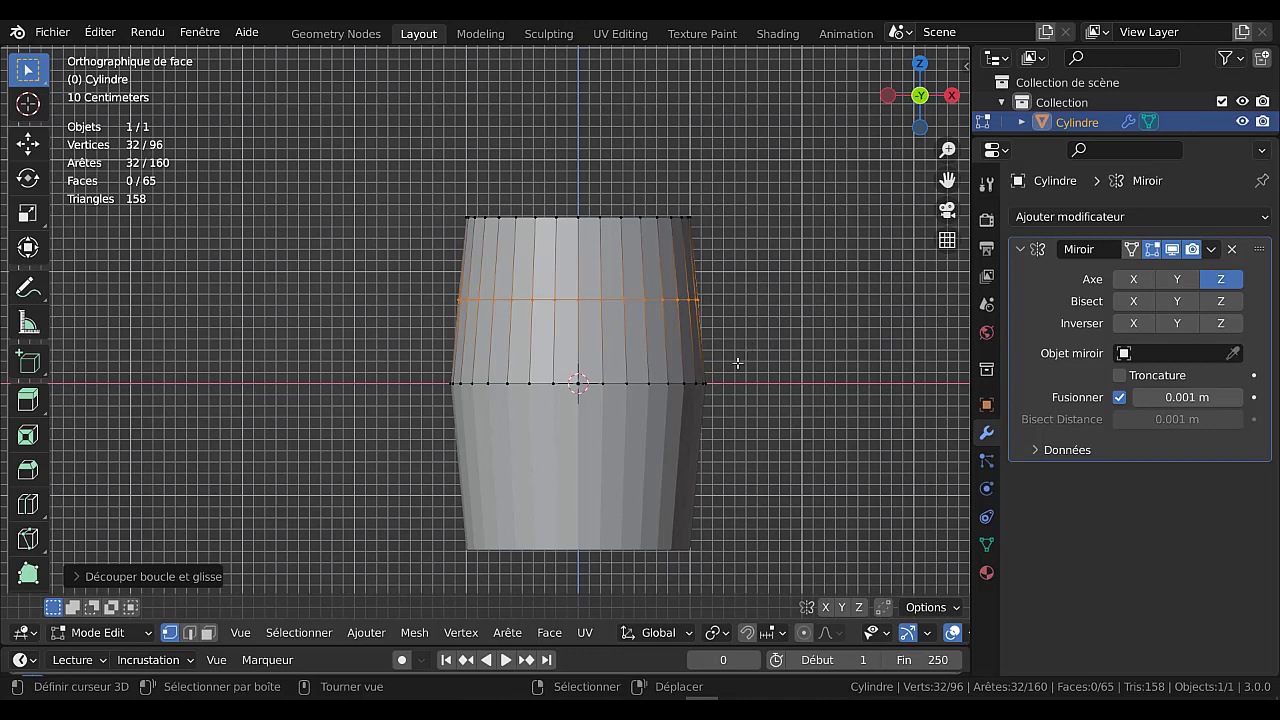
key(s)
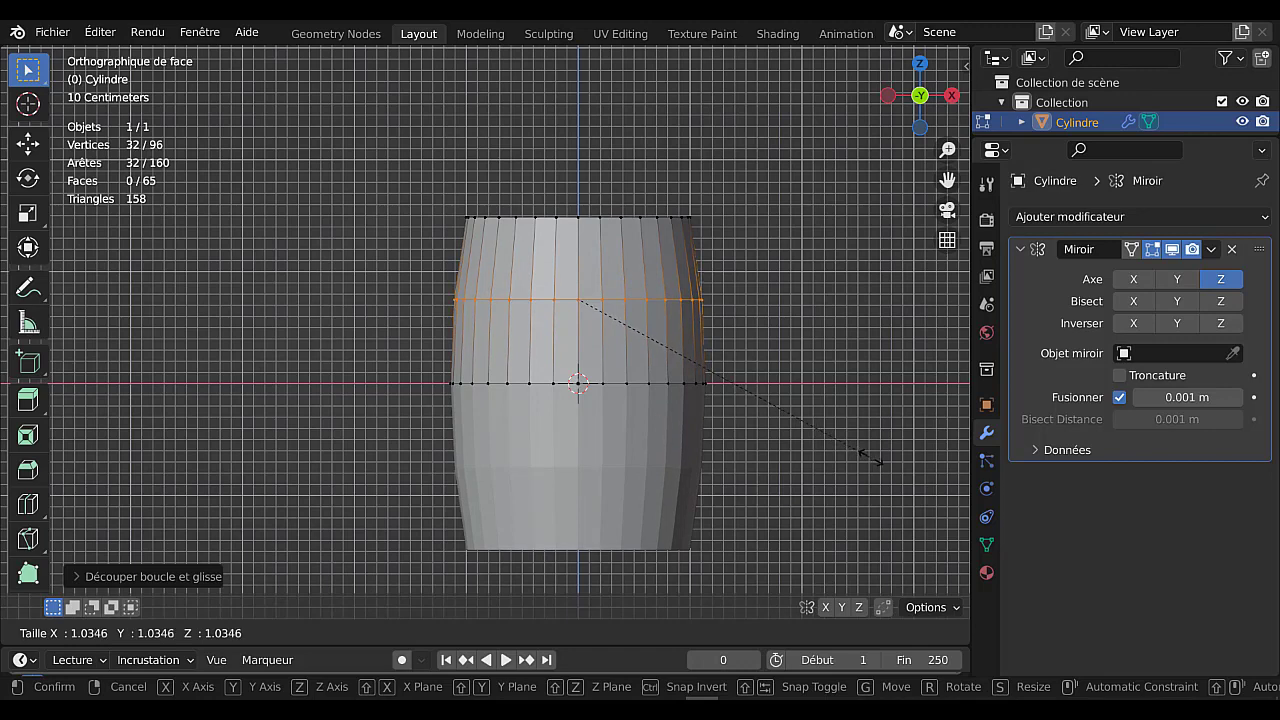
click(872, 458)
key(Tab)
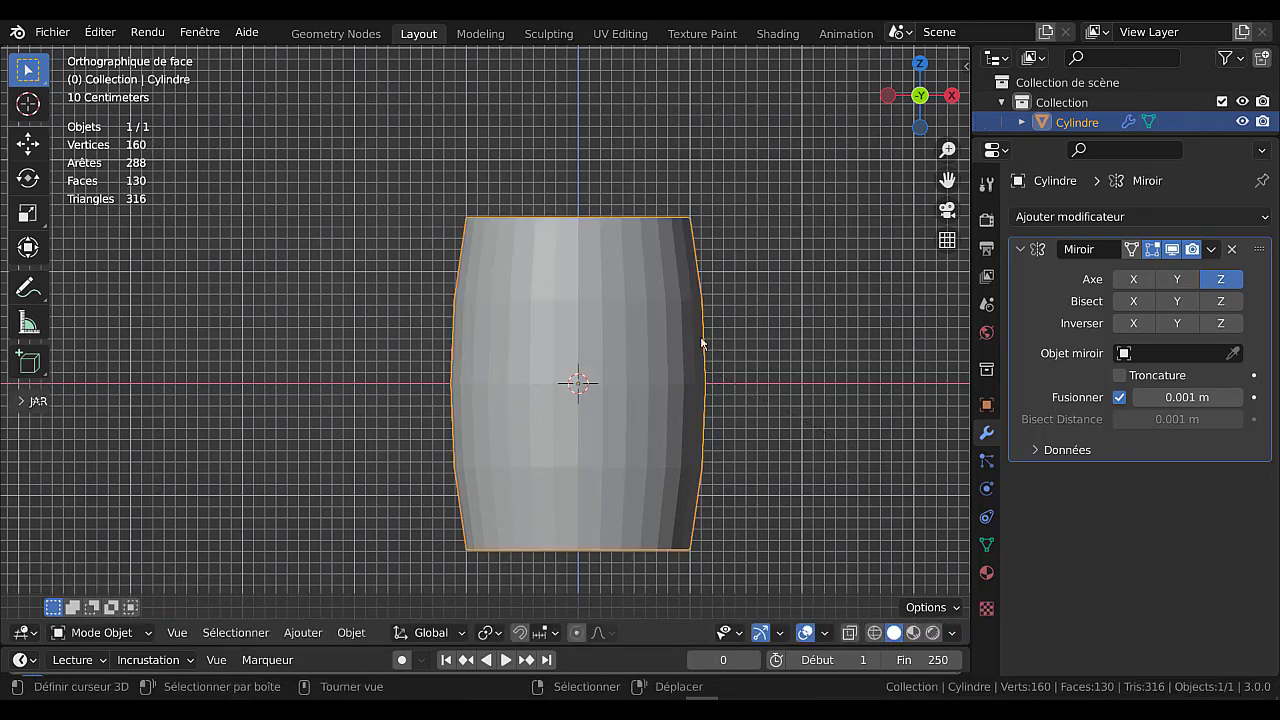
Add a centred loop cut in the band just below the barrel's top rim and scale it by about 1.008
key(Tab)
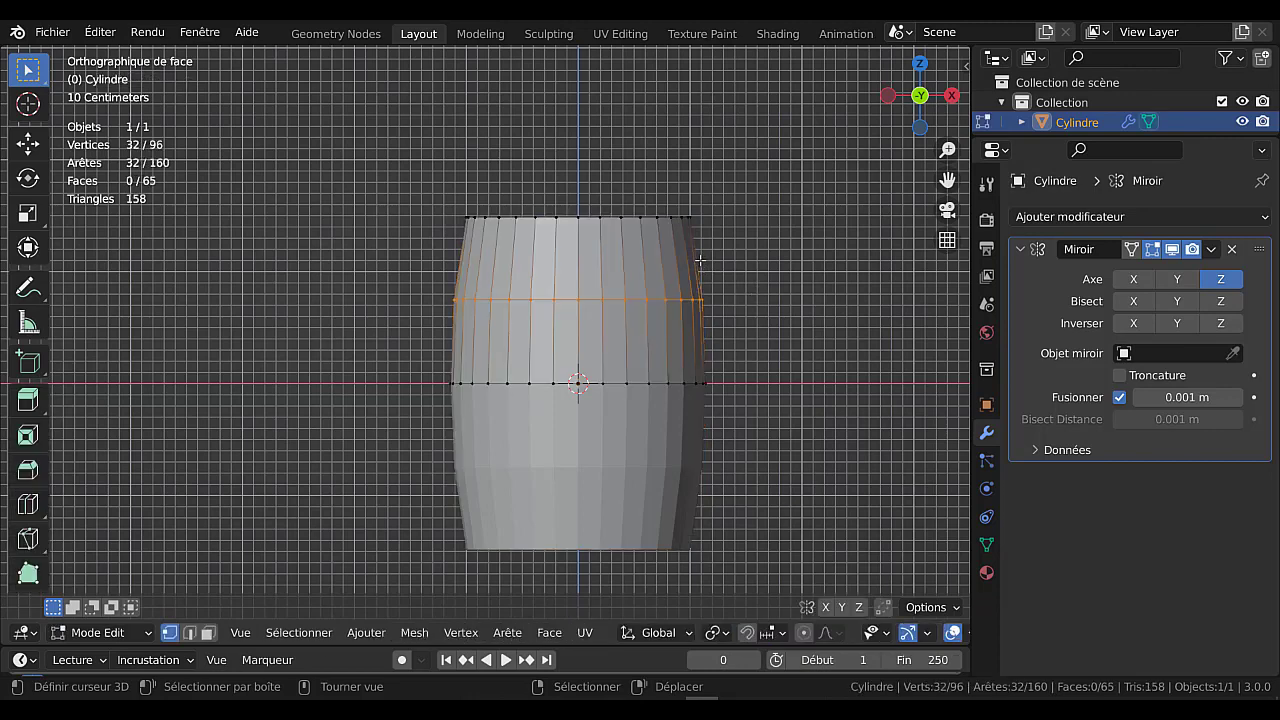
scroll(700, 260, up, 1)
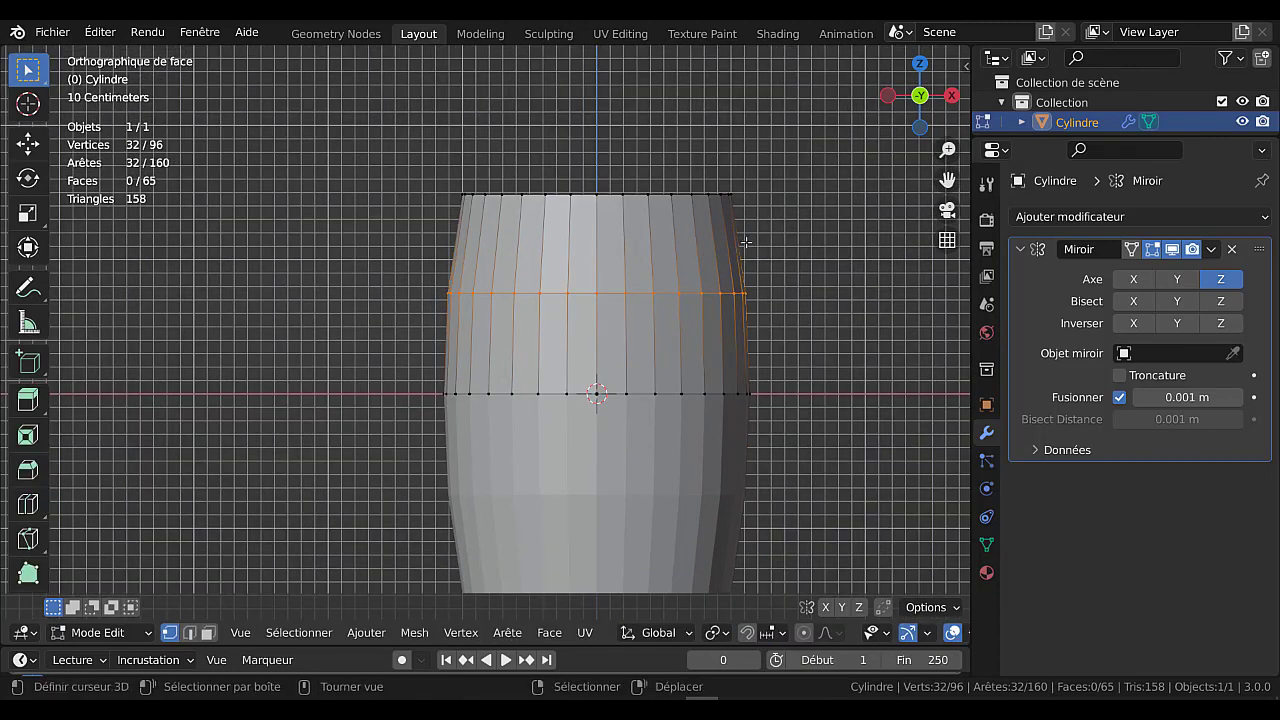
key(ctrl+r)
click(740, 250)
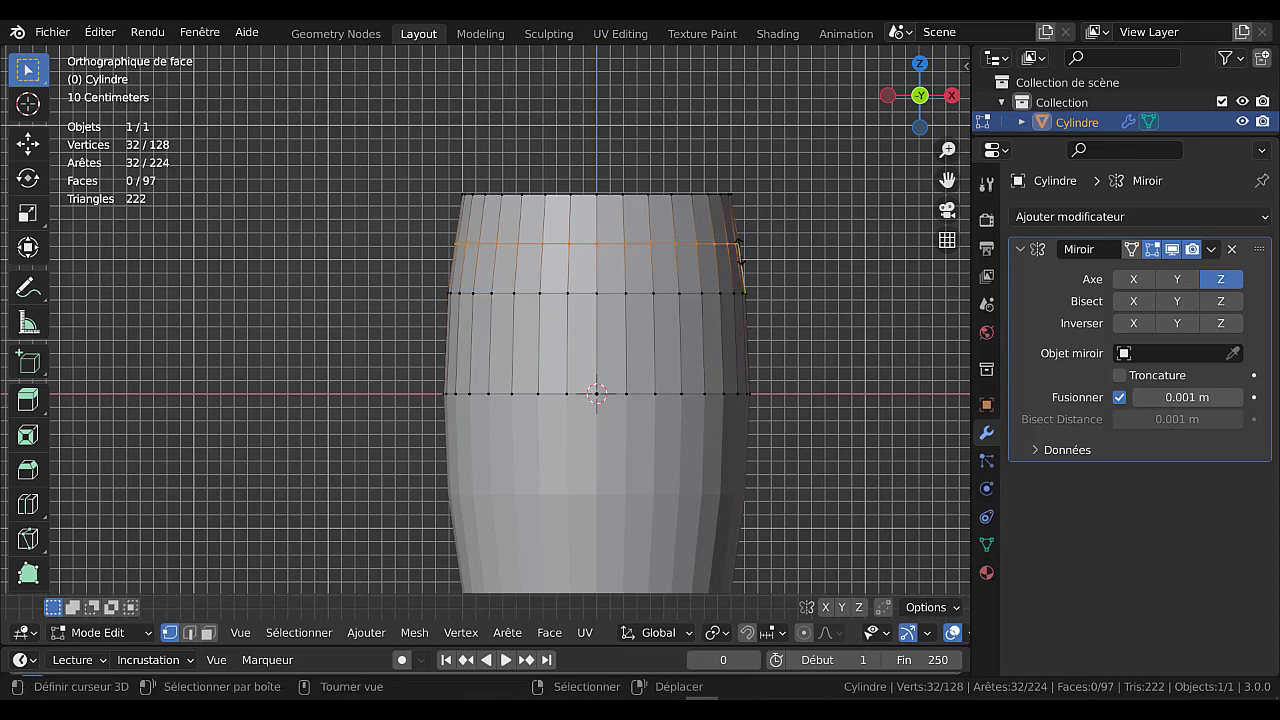
right_click(740, 250)
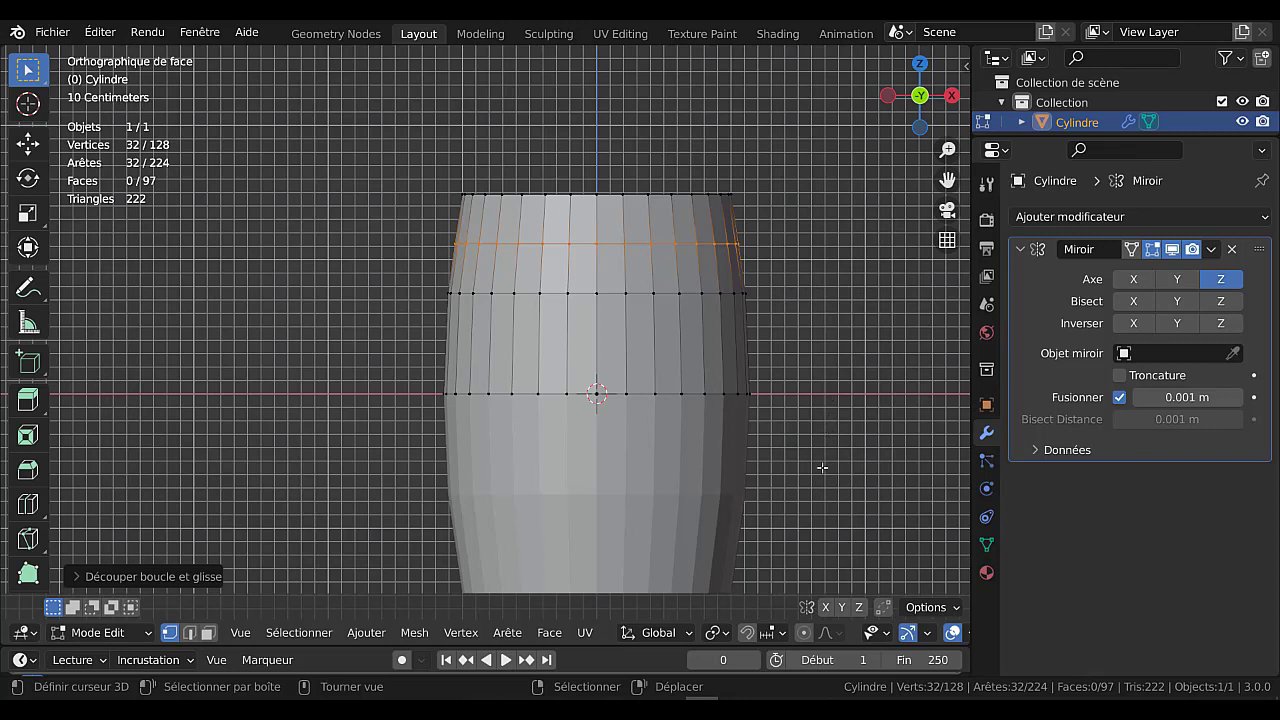
key(s)
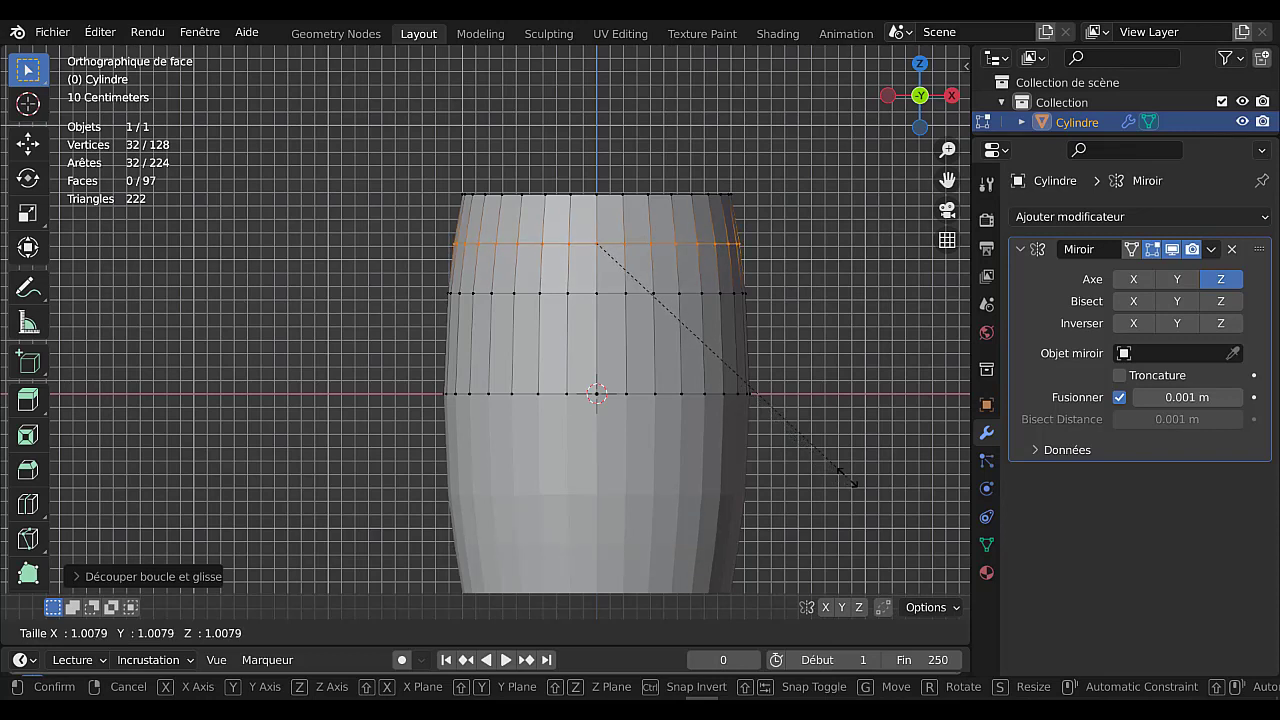
click(853, 480)
key(Tab)
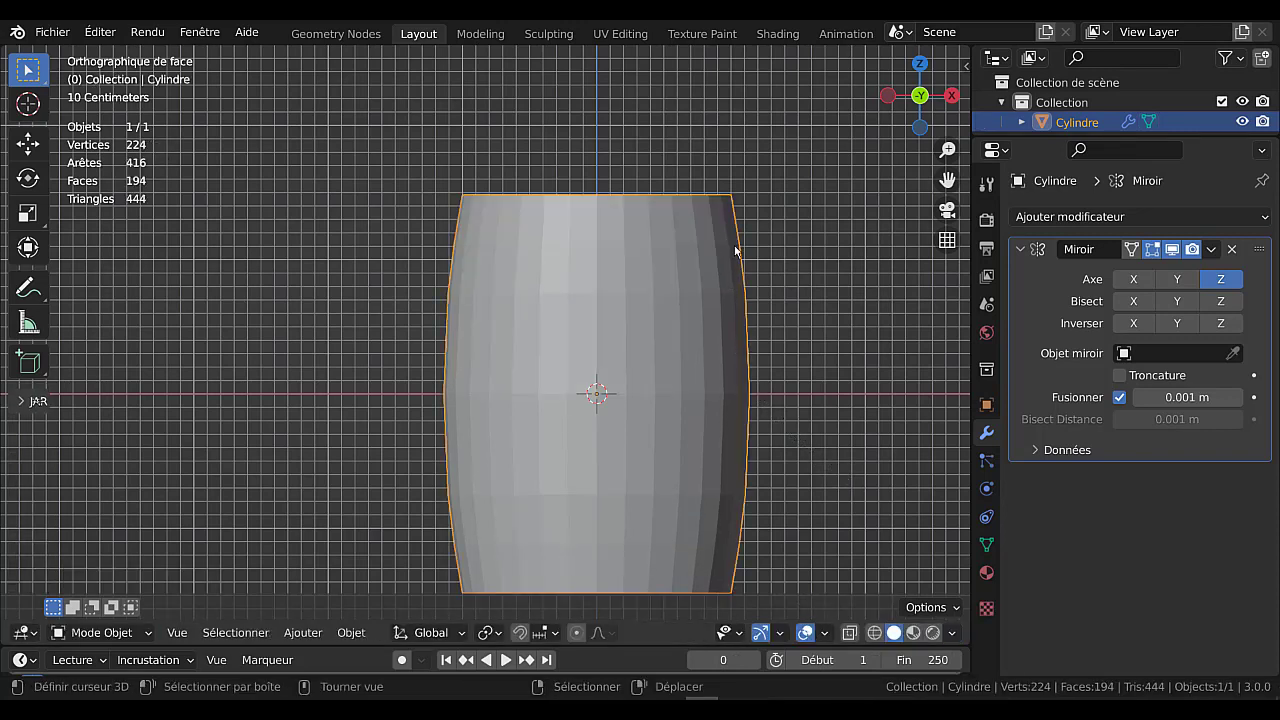
key(Tab)
key(Tab)
Add a centred loop cut in the band just above the barrel's middle, scale it by about 1.005, and return to object mode
key(Tab)
key(ctrl+r)
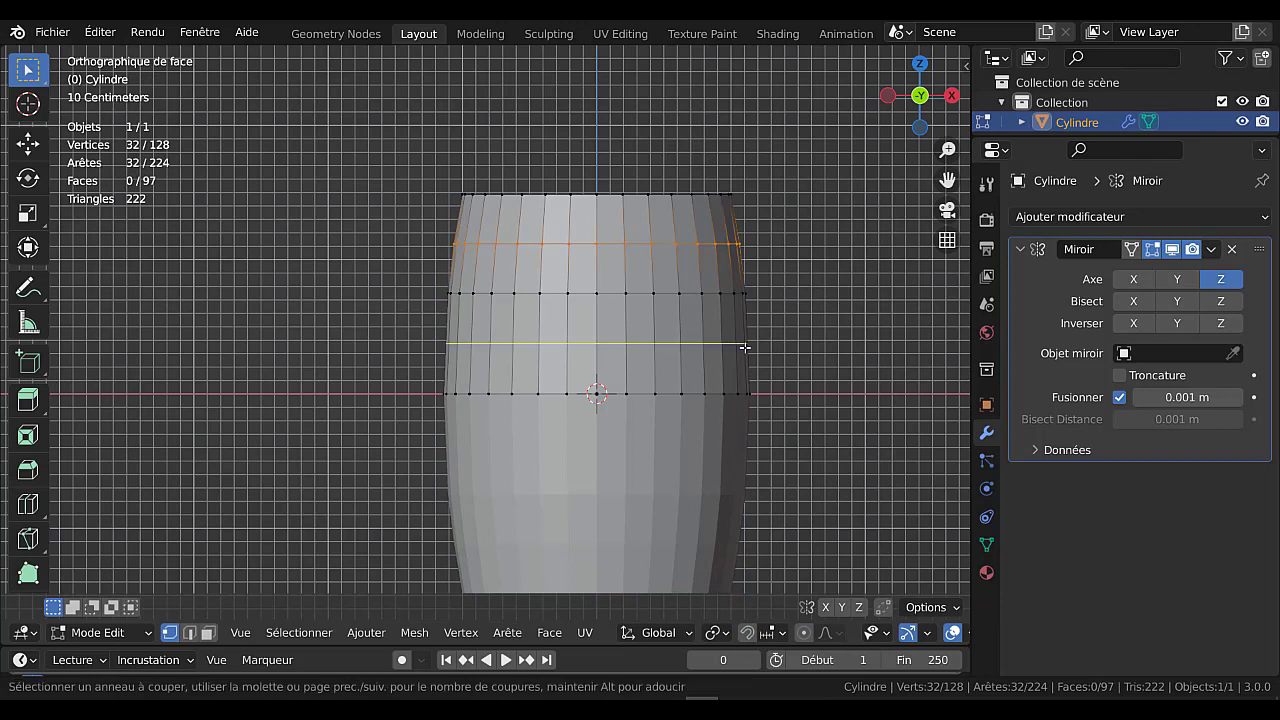
click(745, 347)
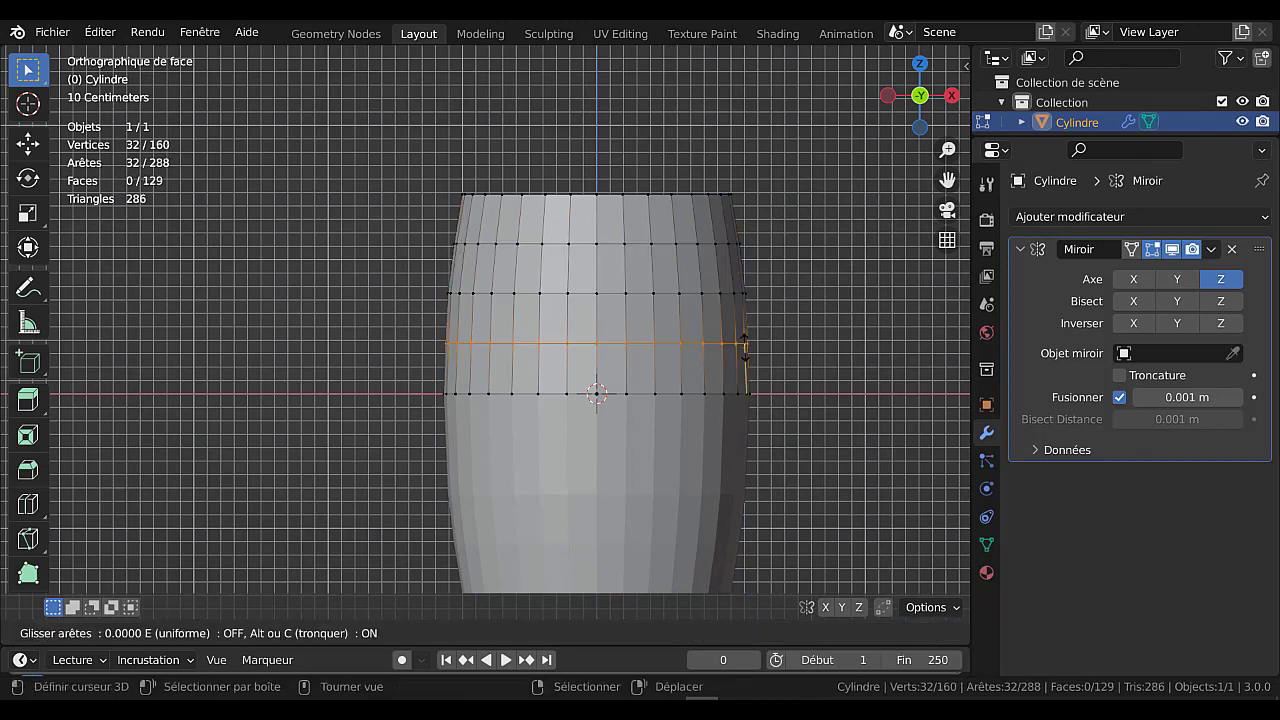
right_click(748, 349)
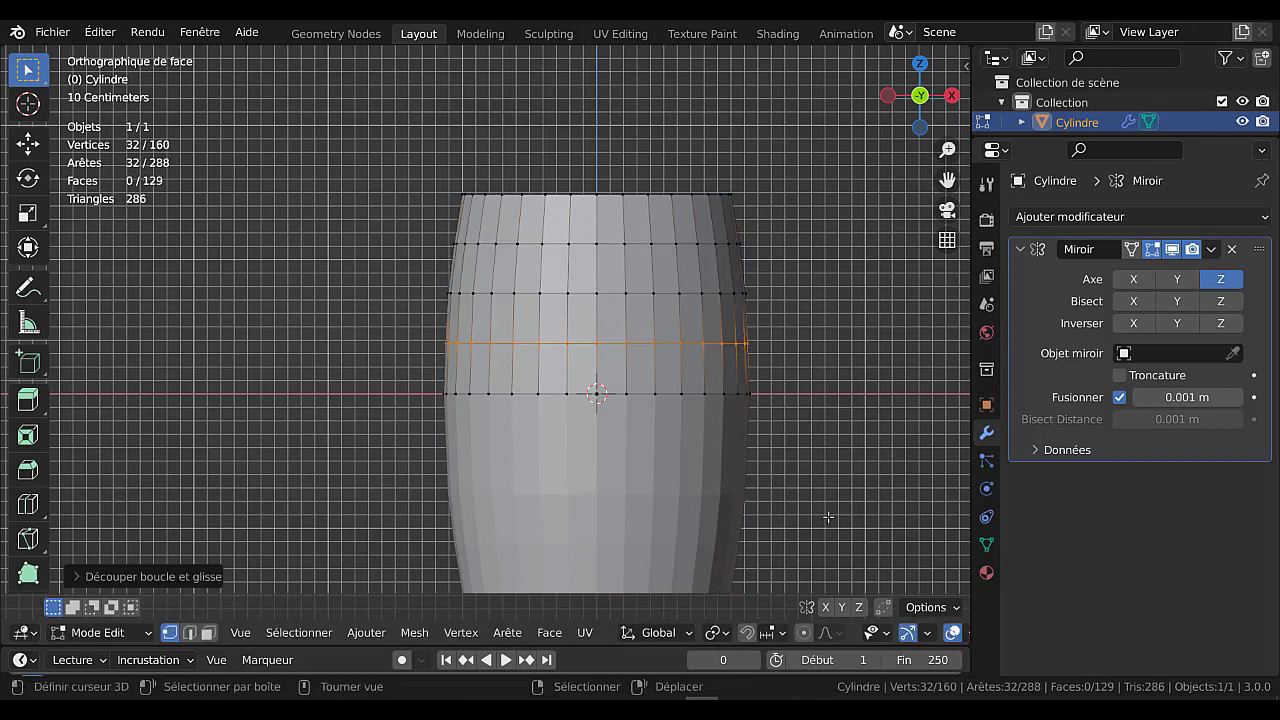
key(s)
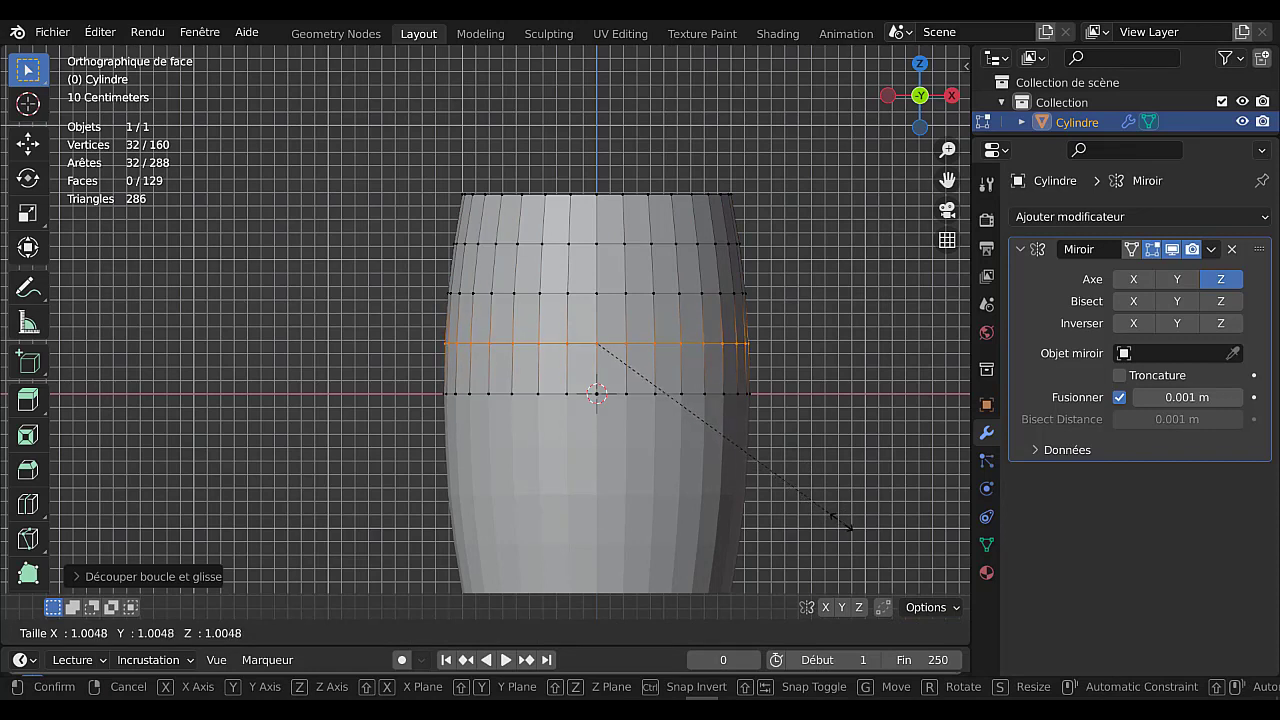
click(842, 522)
key(Tab)
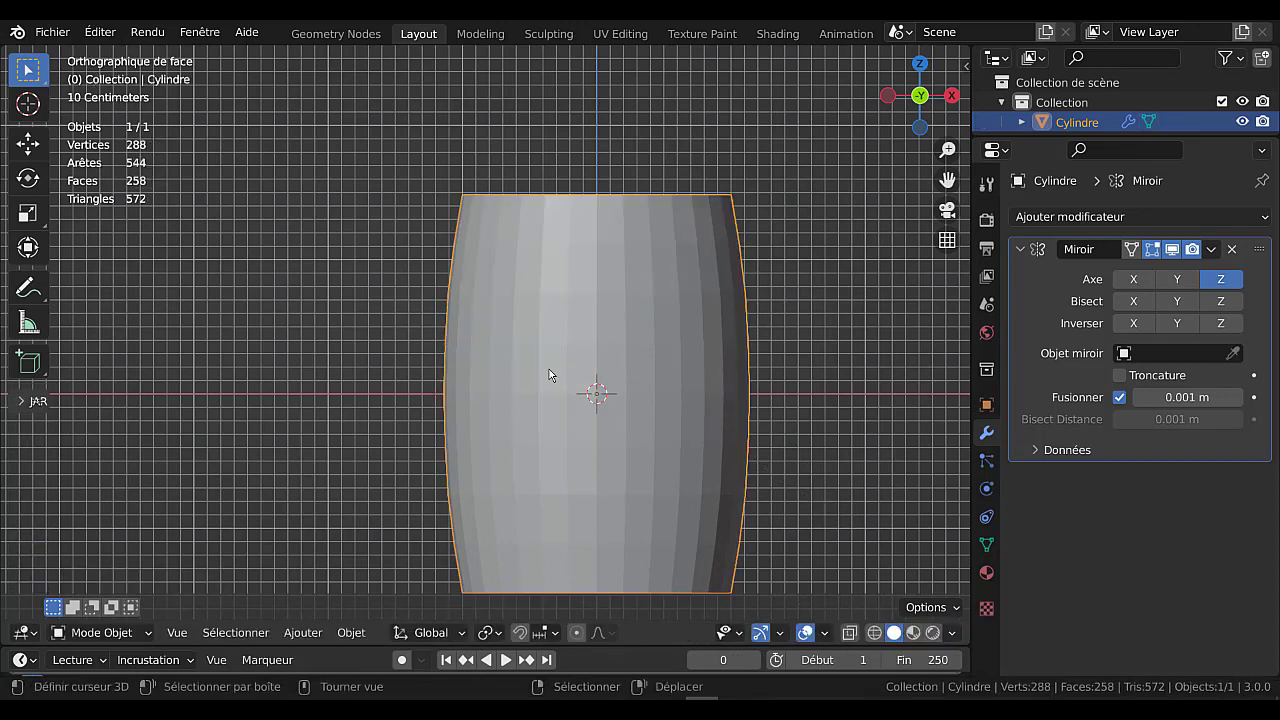
In edit mode with face selection, select the barrel's top cap and inset it by about 0.03 m
scroll(633, 302, down, 3)
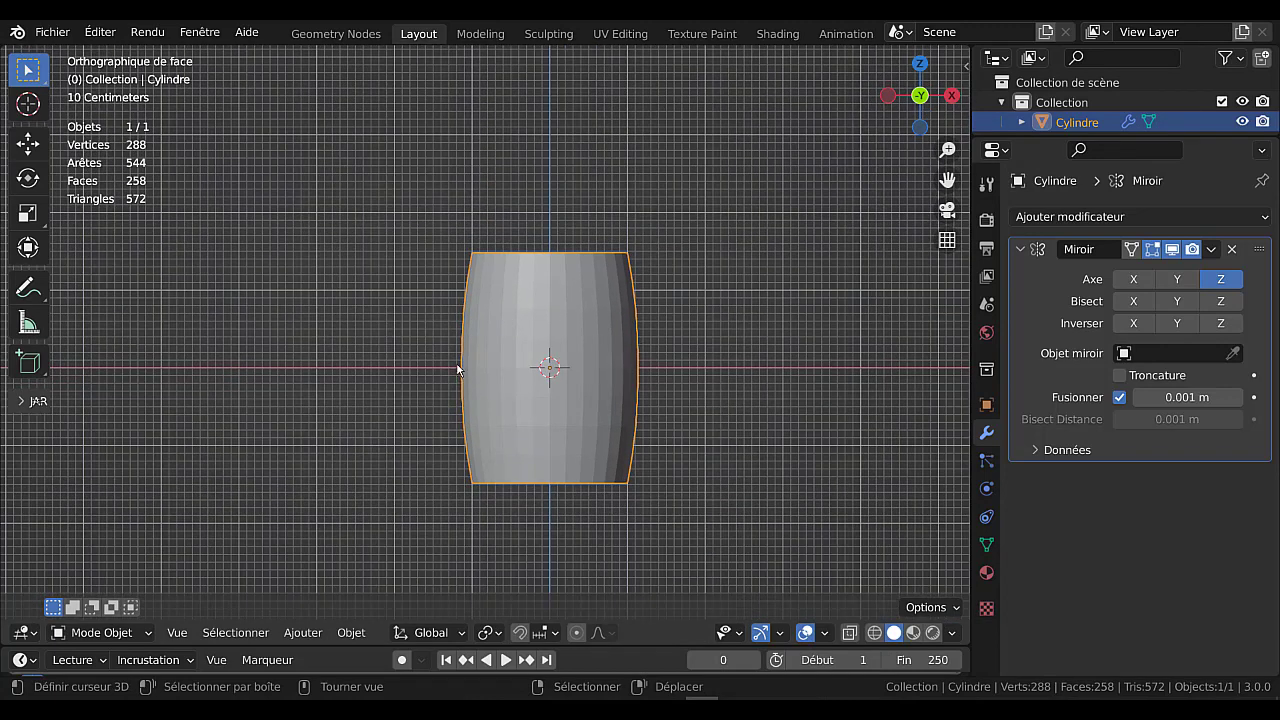
scroll(459, 367, up, 3)
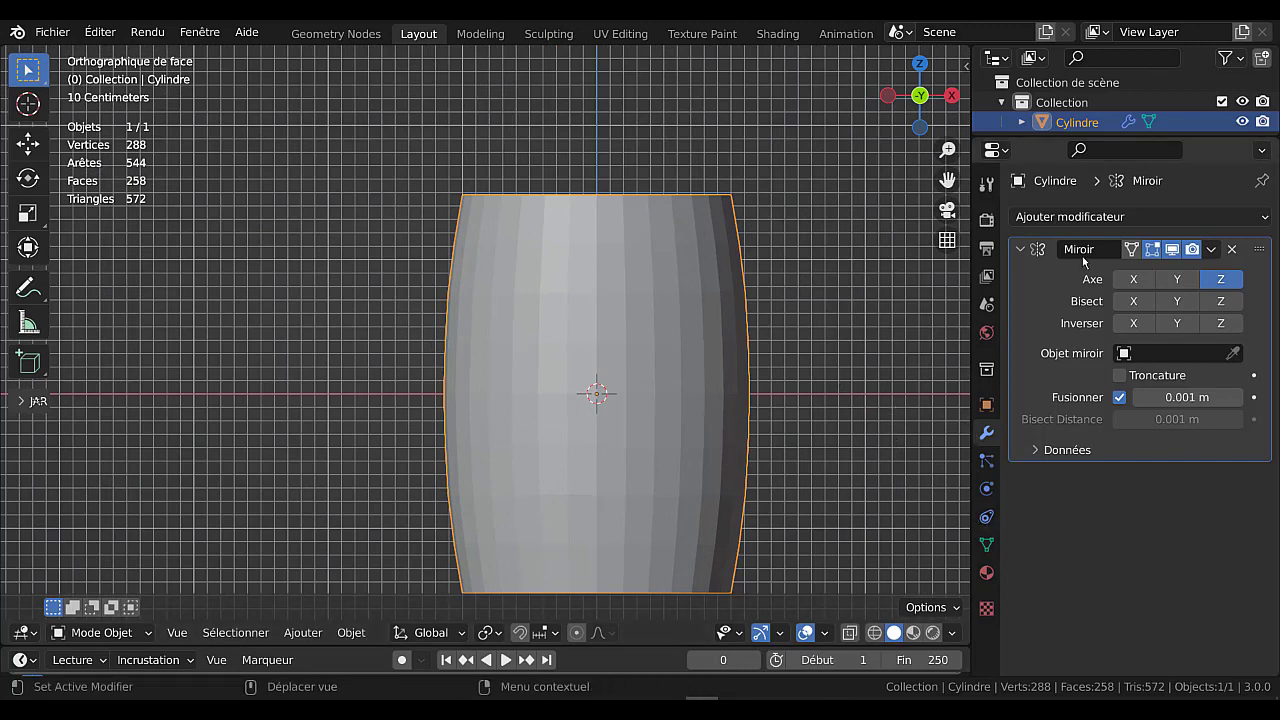
scroll(812, 360, down, 2)
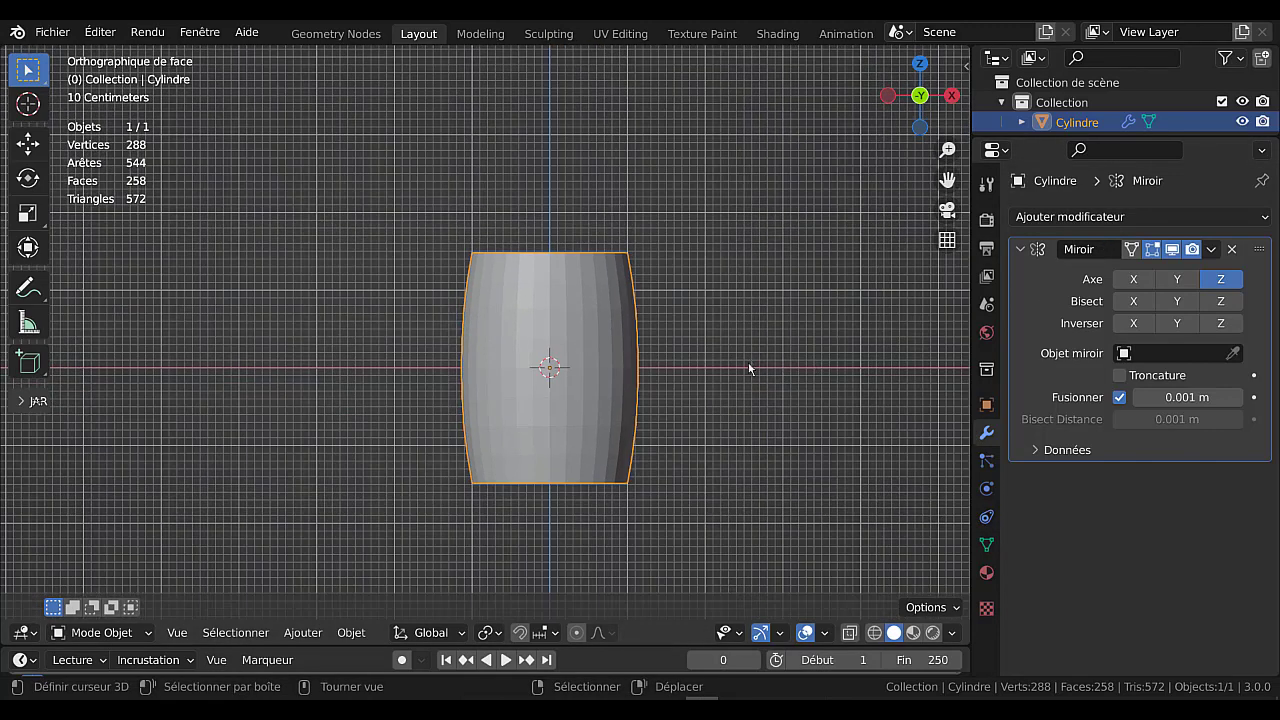
middle_drag(748, 366, 770, 420)
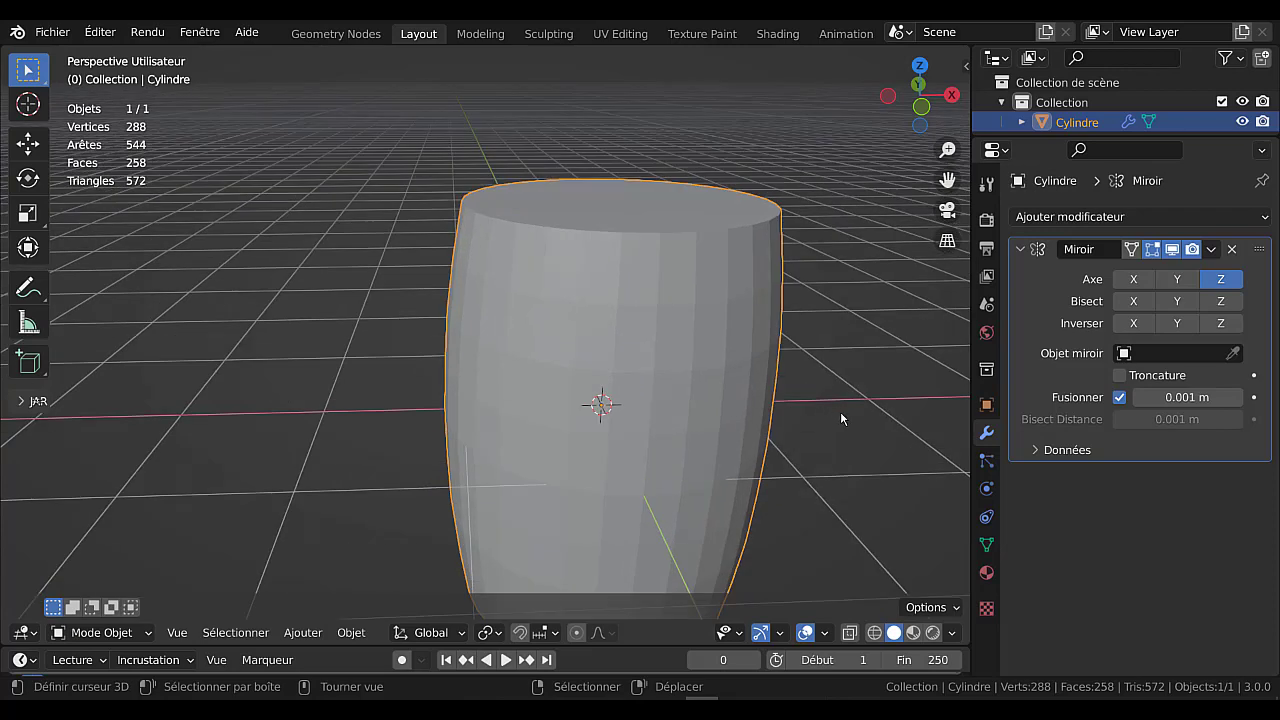
key(Tab)
middle_drag(855, 386, 770, 378)
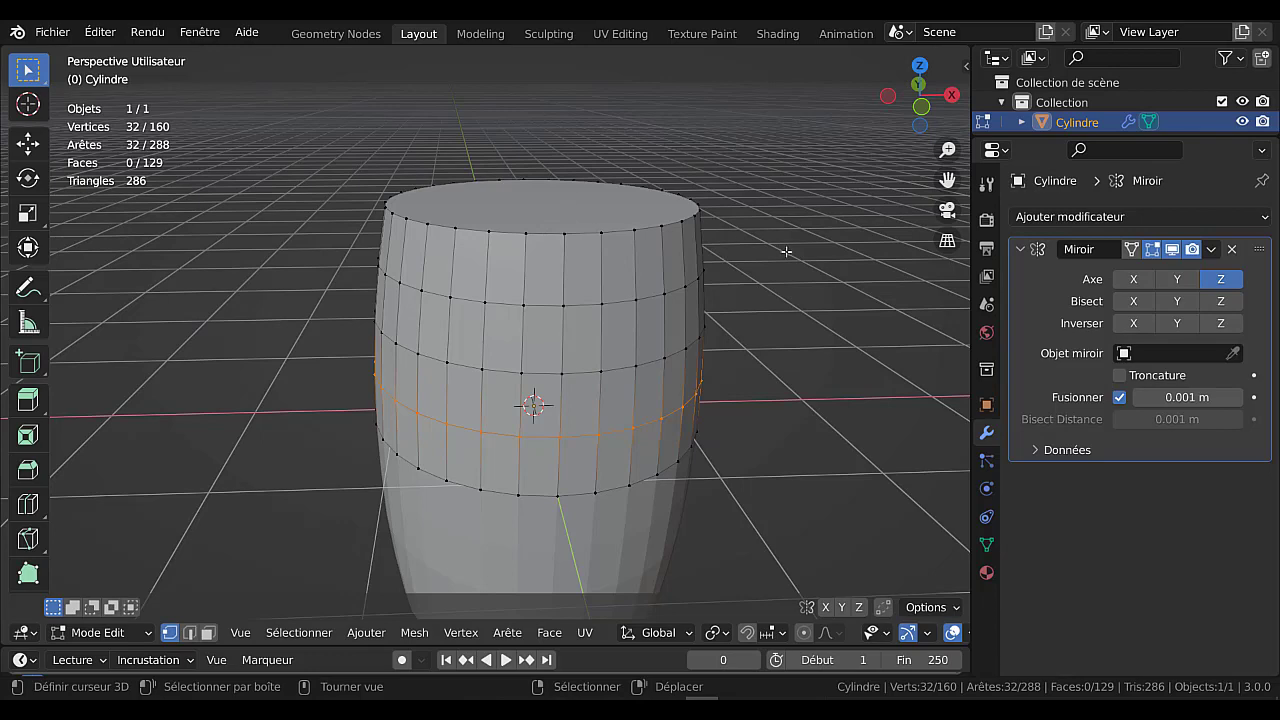
middle_drag(786, 251, 472, 250)
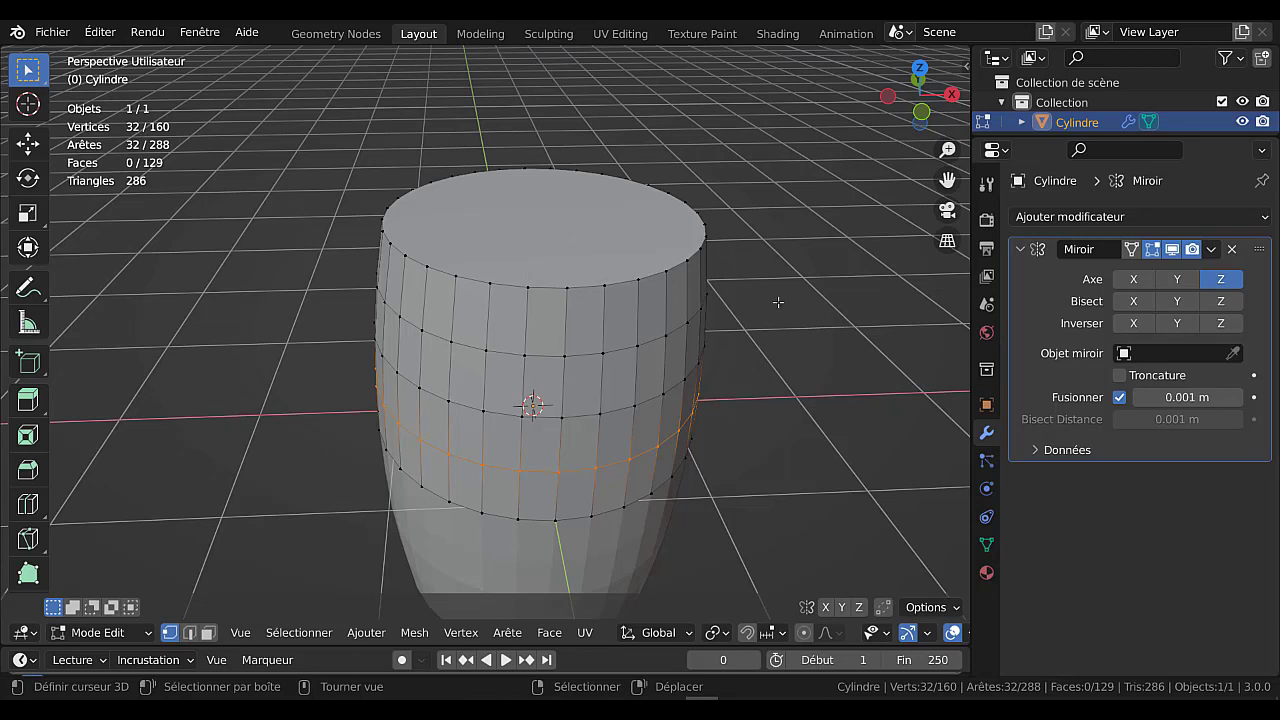
key(3)
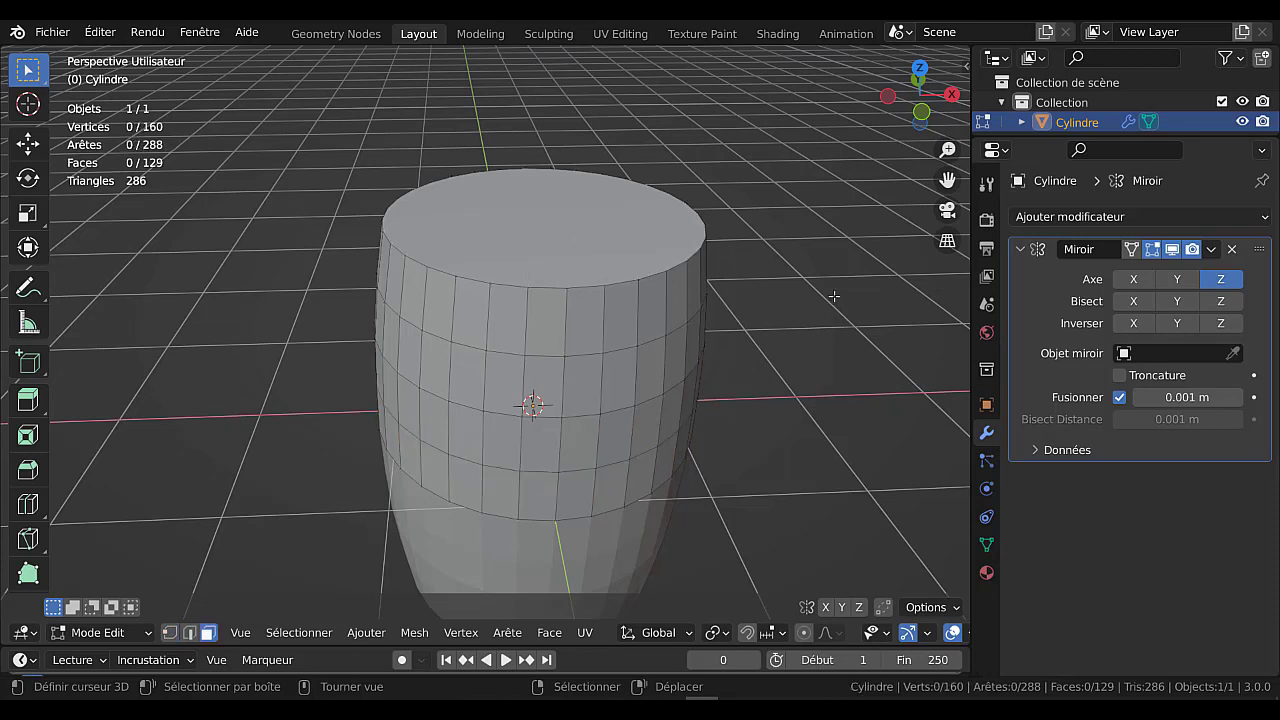
click(556, 222)
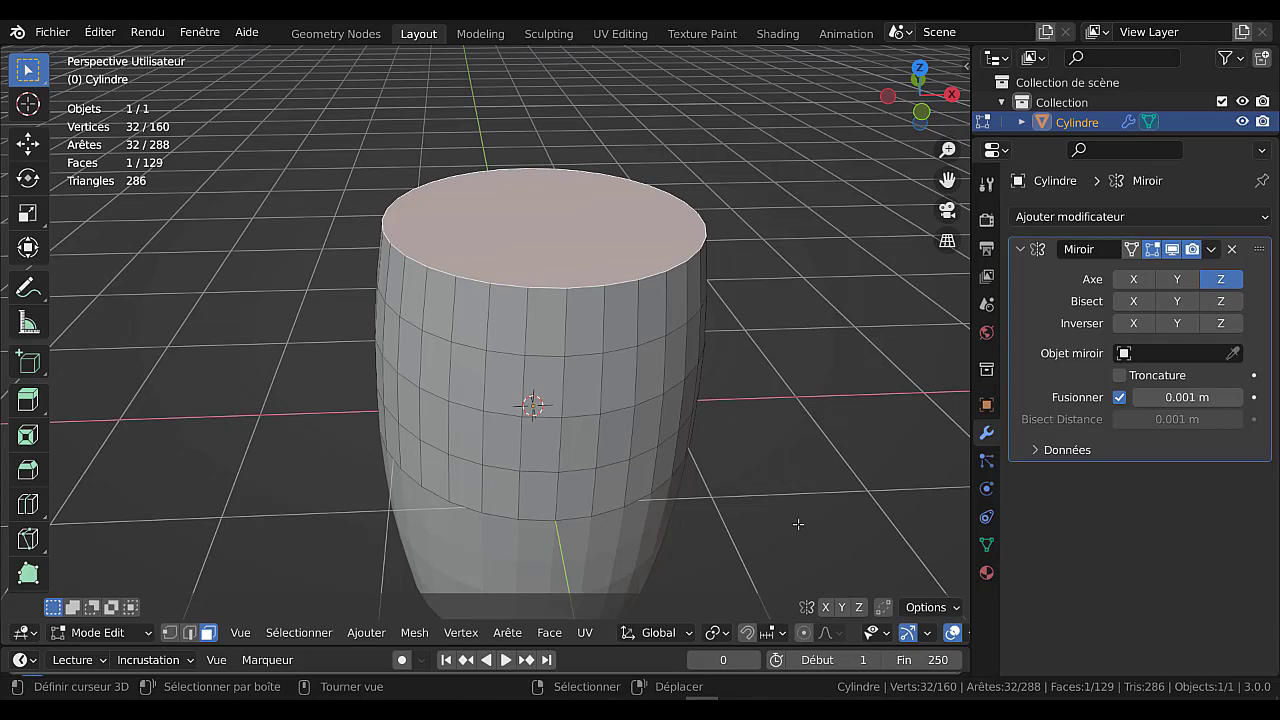
middle_drag(825, 513, 768, 526)
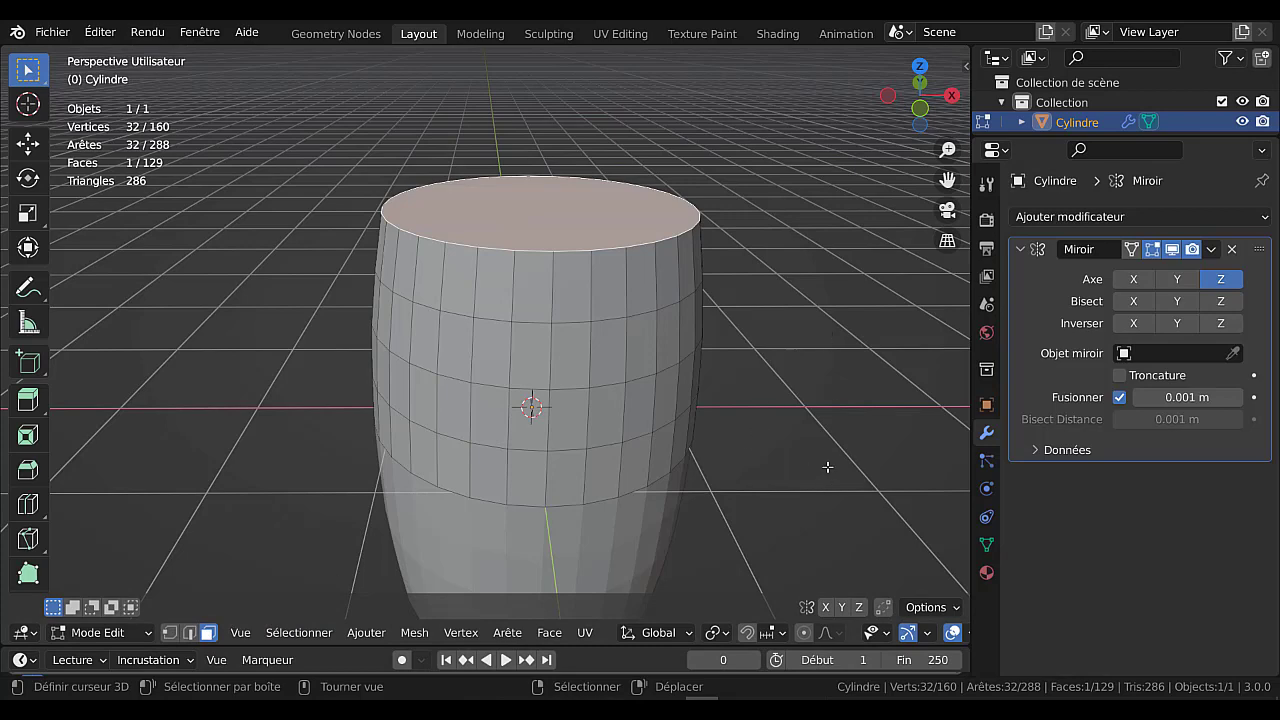
scroll(826, 462, up, 1)
middle_drag(826, 460, 833, 517)
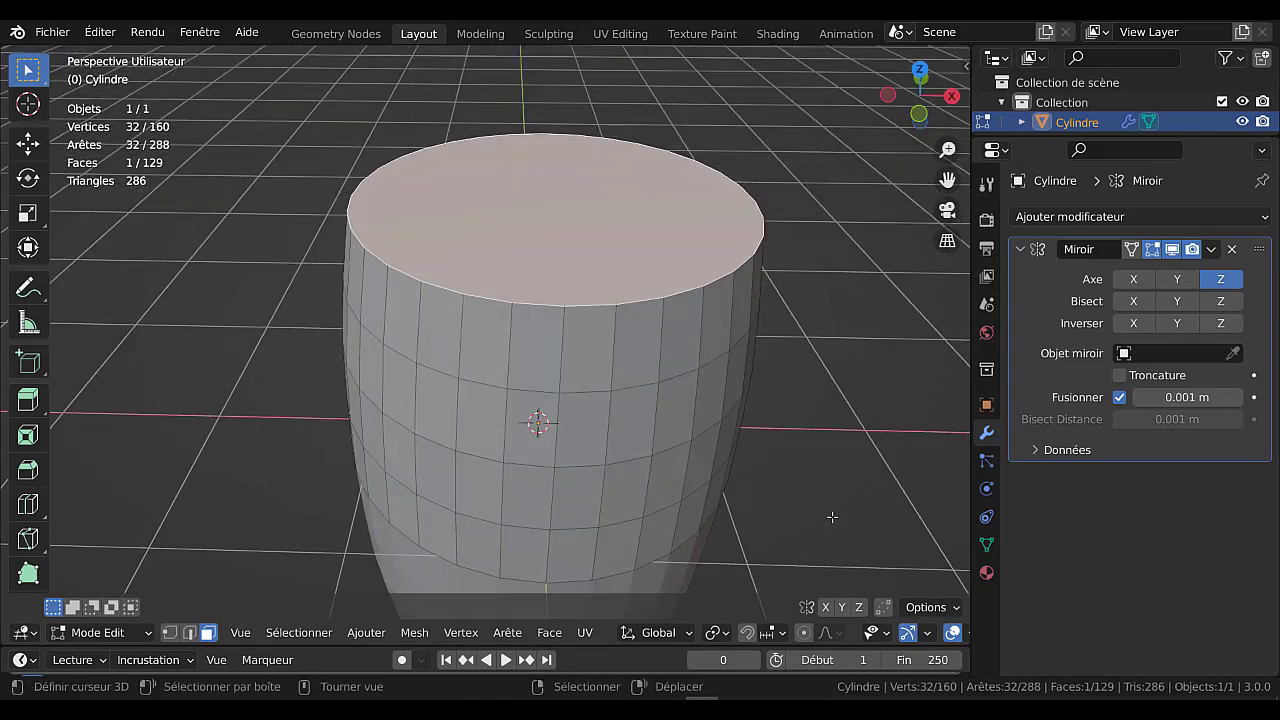
key(i)
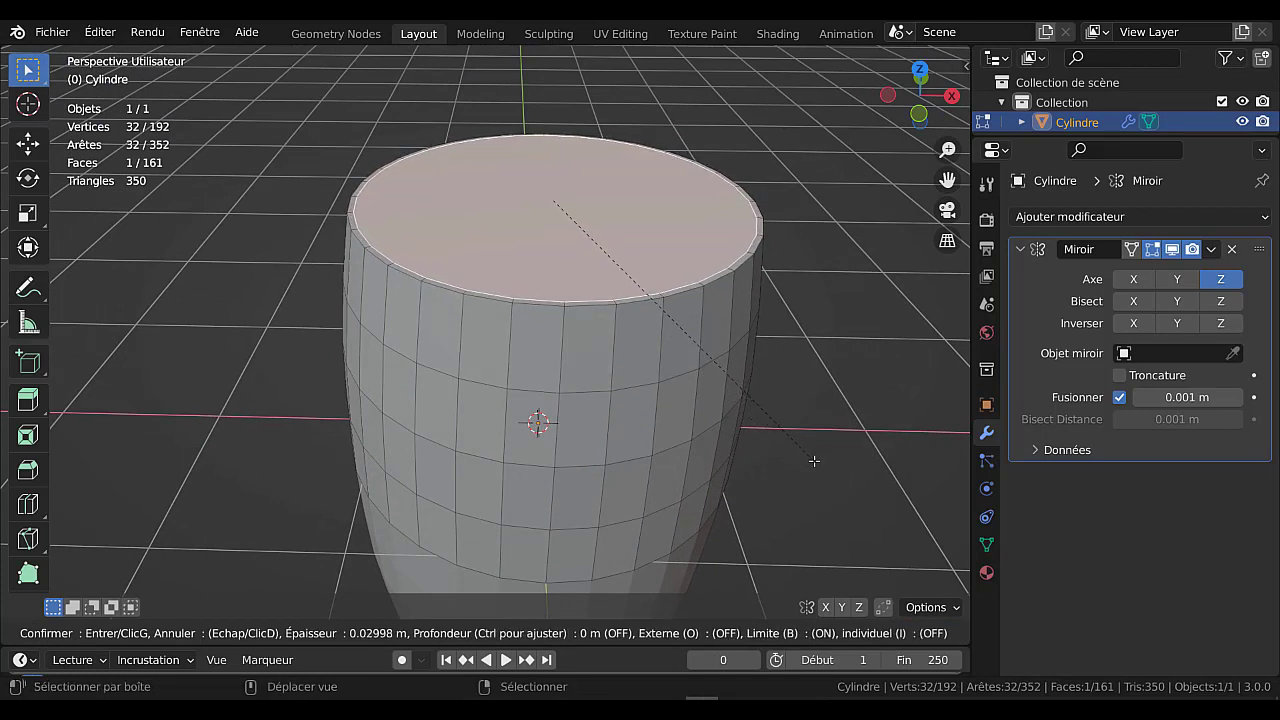
click(814, 459)
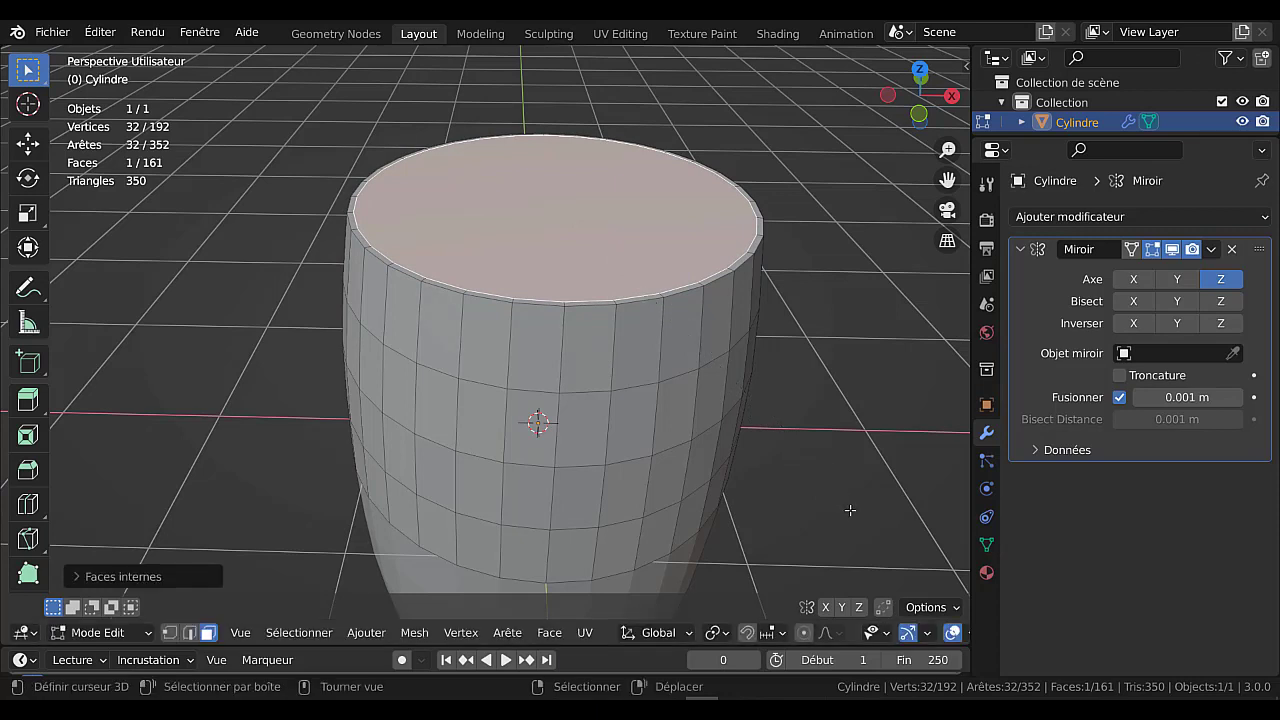
Inset the barrel's top cap again by about 0.06 m and lower the inner face about 0.07 m along Z
key(i)
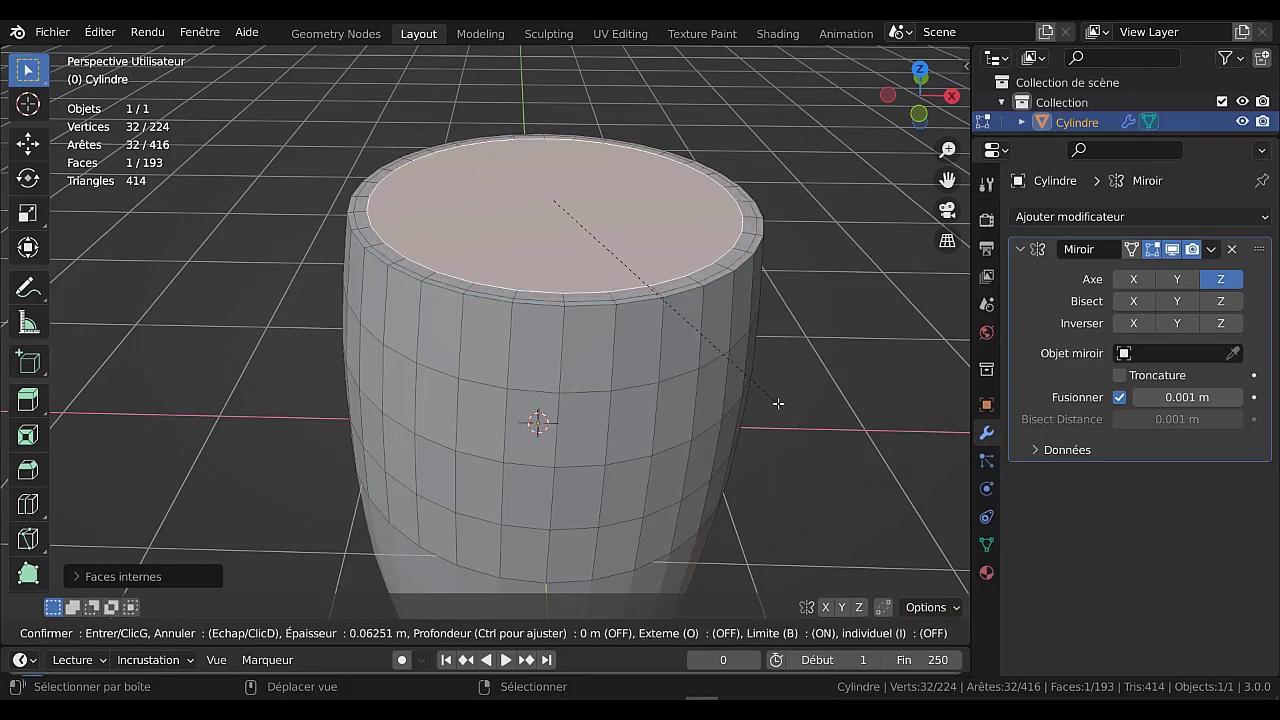
click(802, 433)
middle_drag(802, 433, 808, 446)
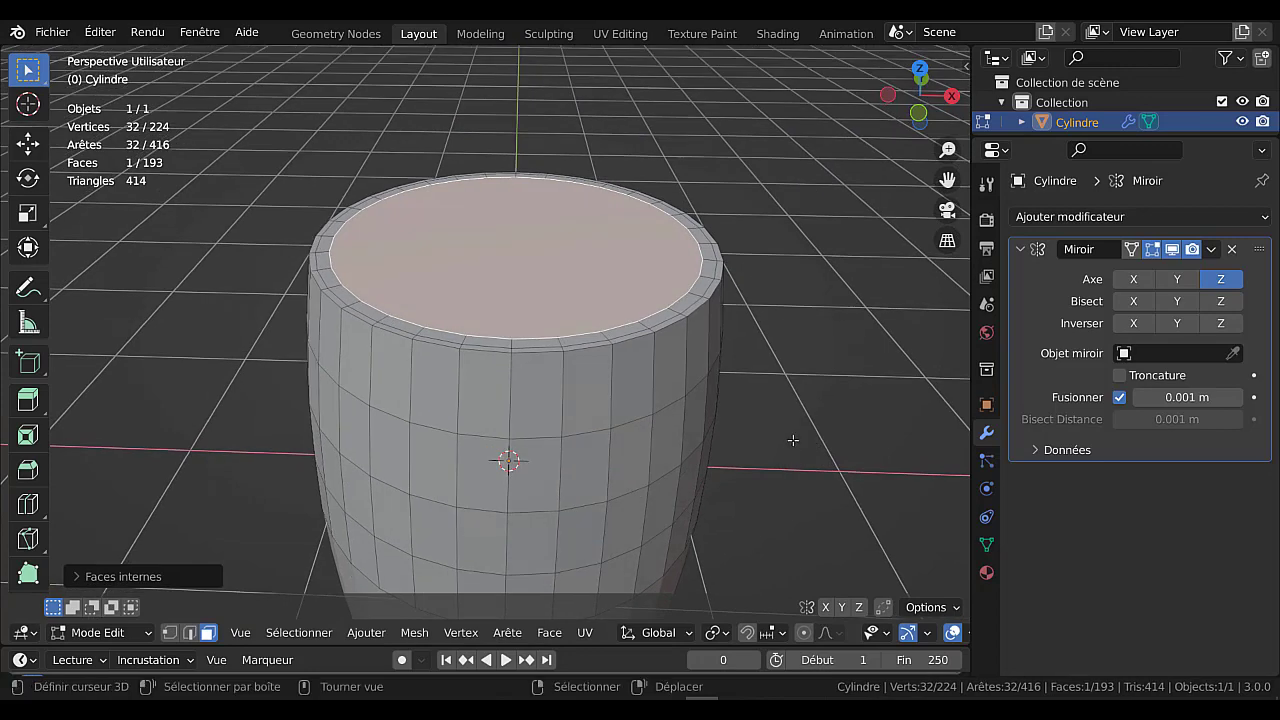
key(g)
key(z)
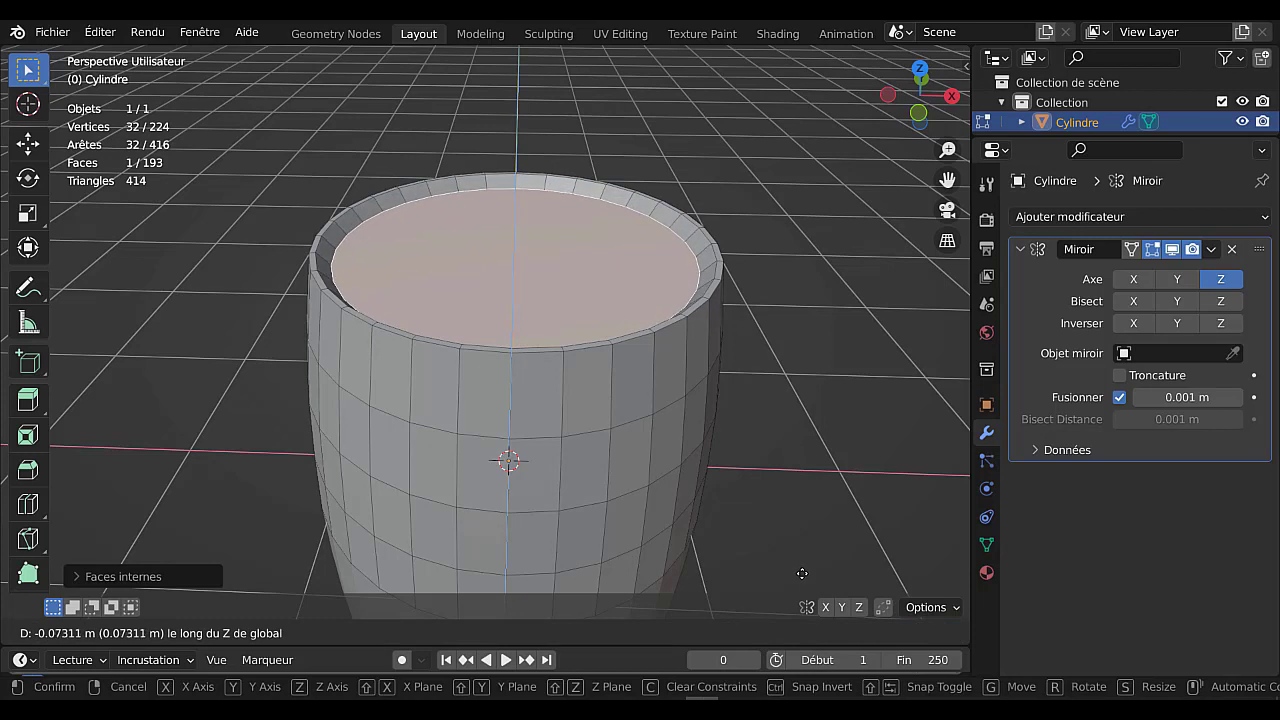
click(802, 573)
Extrude the lowered top cap about 0.04 m further down into the barrel and return to object mode
key(e)
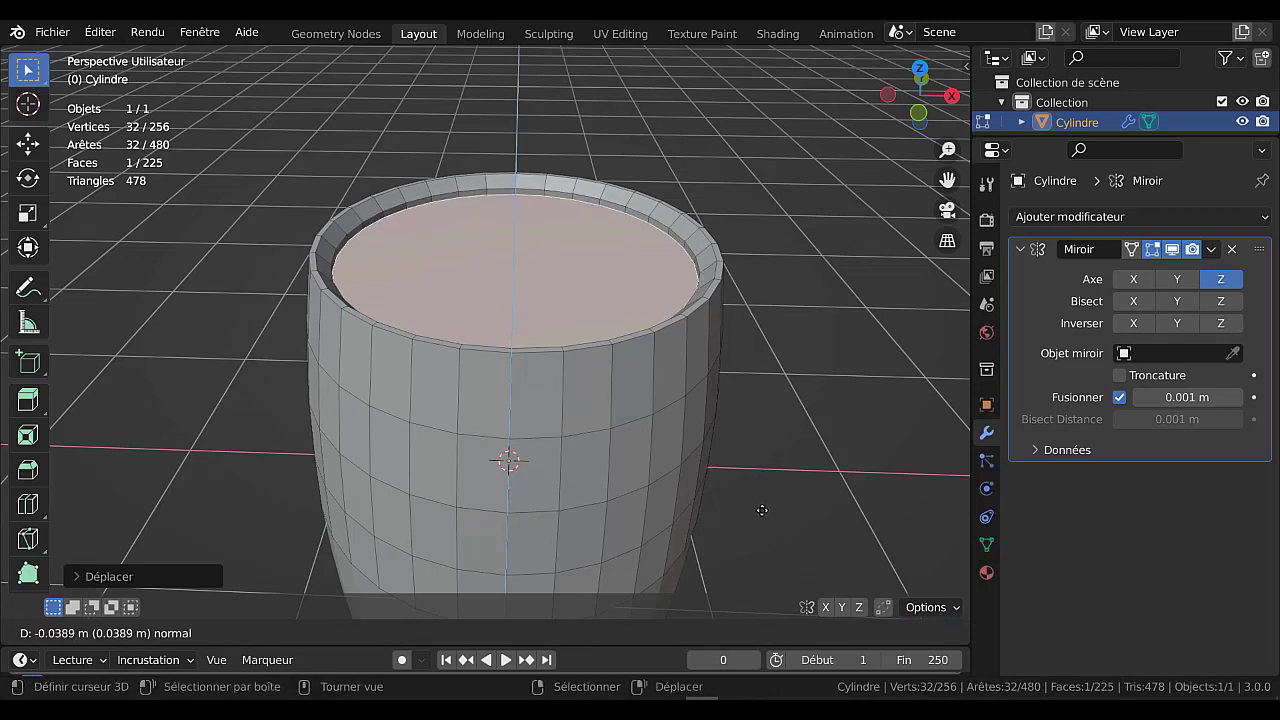
click(762, 510)
key(Tab)
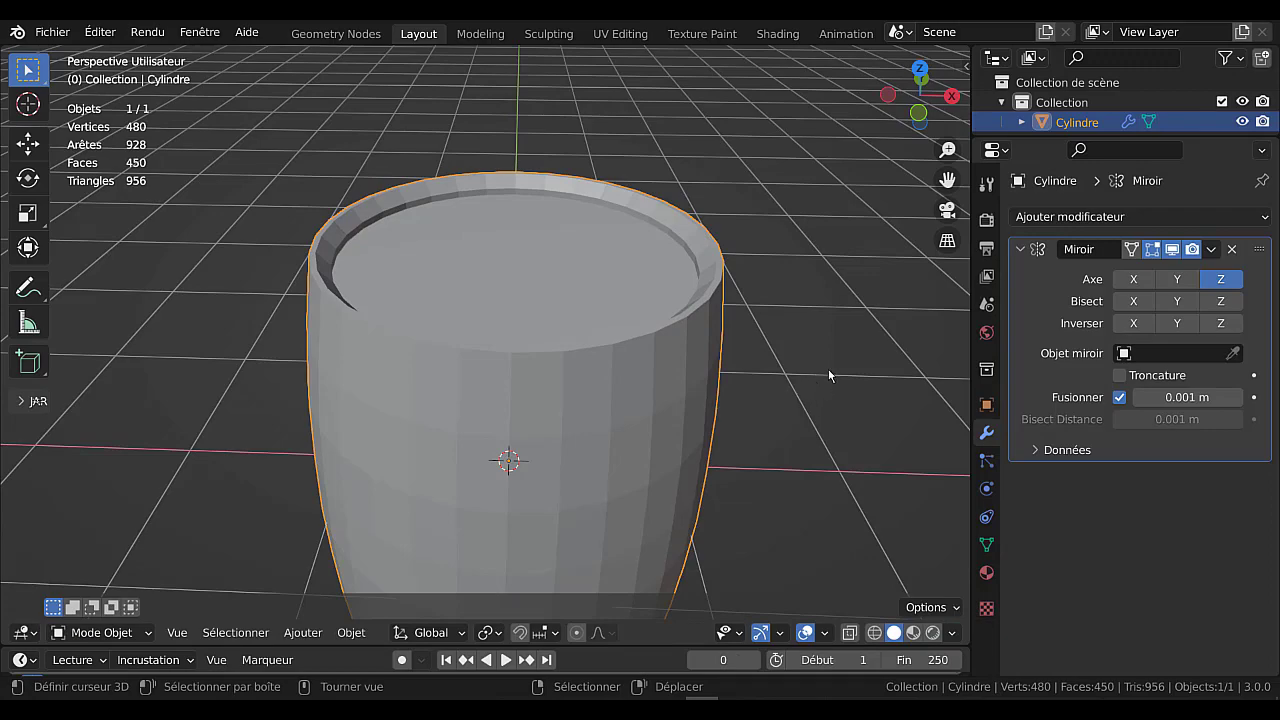
Apply smooth shading to the whole barrel in object mode
middle_drag(828, 395, 742, 310)
scroll(751, 301, up, 2)
middle_drag(738, 387, 729, 323)
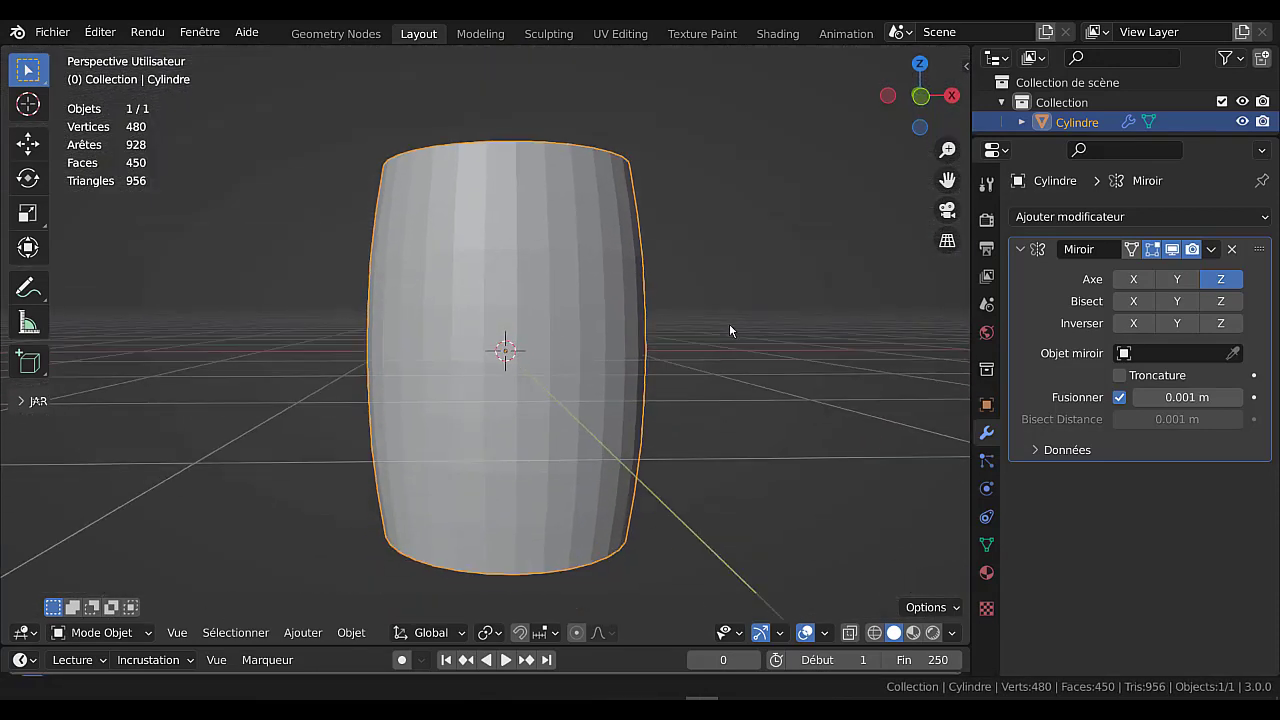
key(Tab)
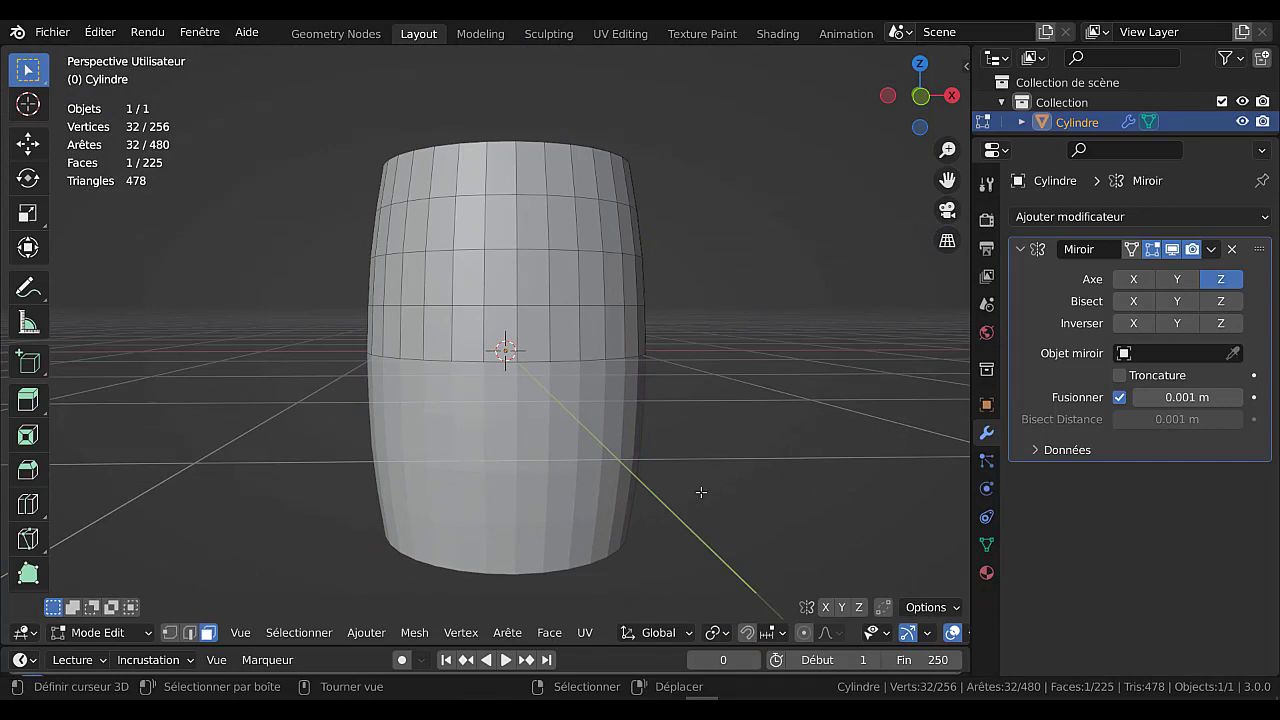
key(Tab)
click(351, 632)
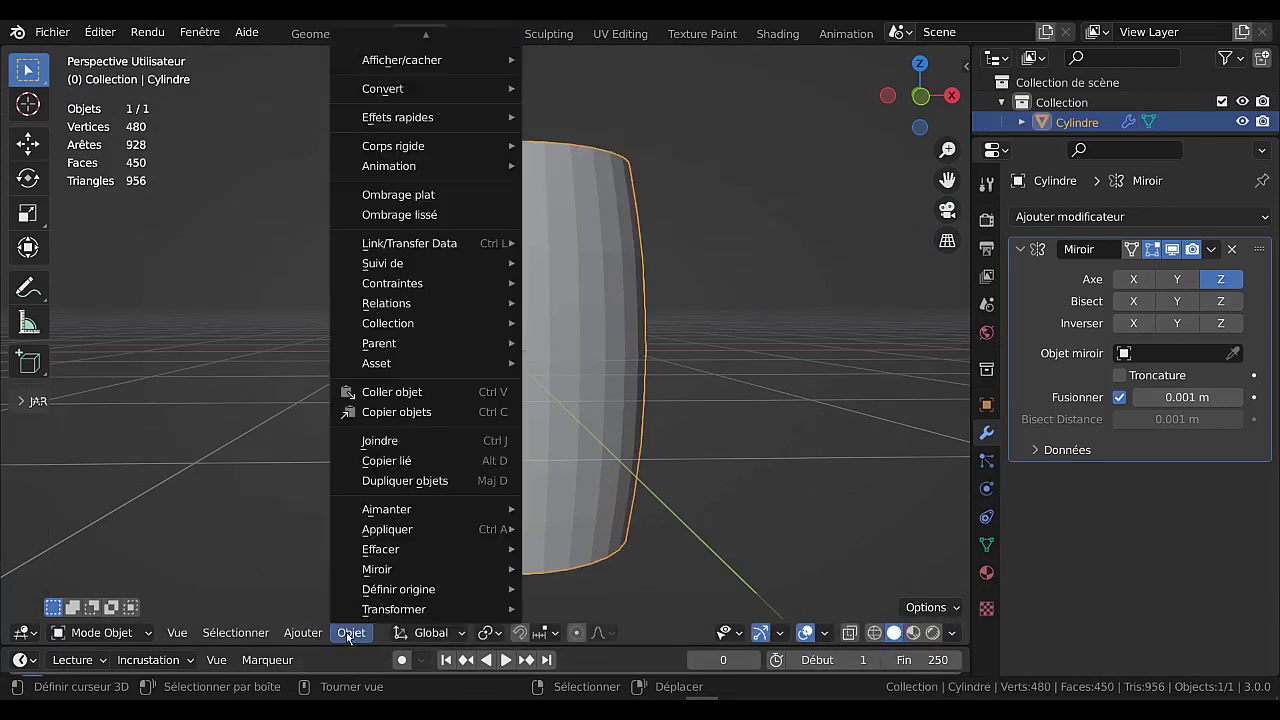
click(397, 215)
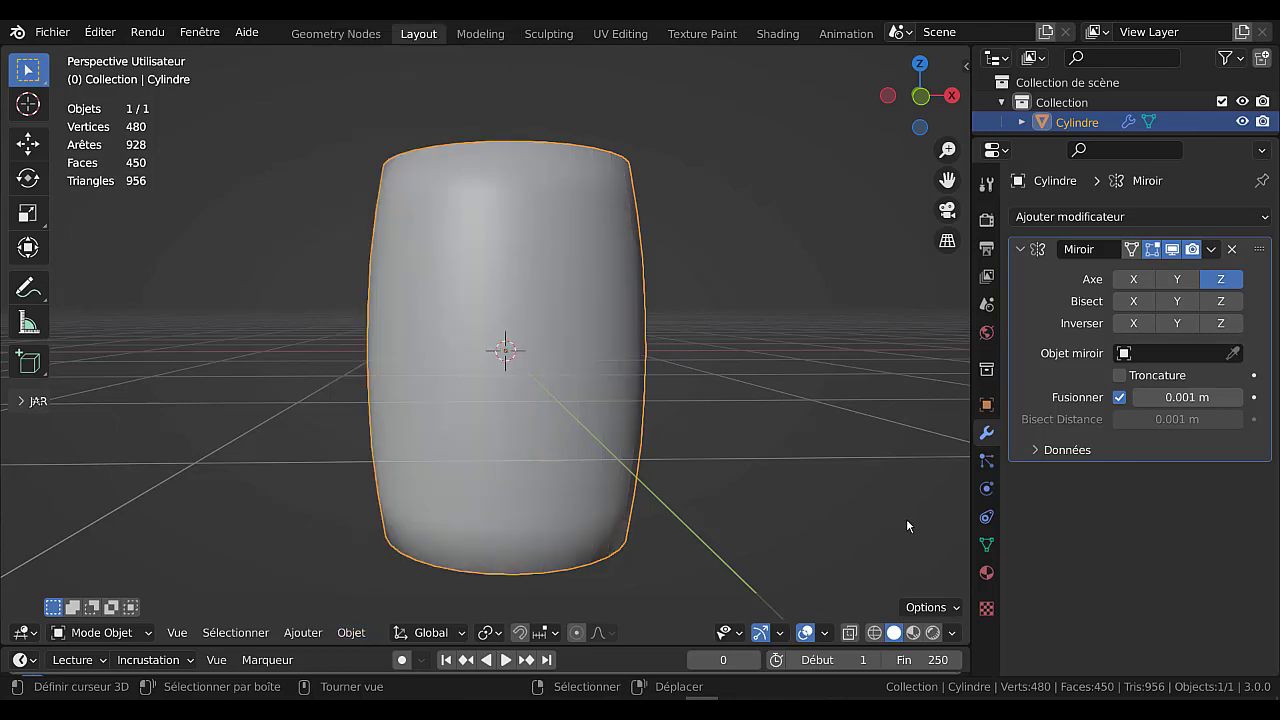
Enable auto smooth at 30° in the barrel mesh's normals settings
click(987, 546)
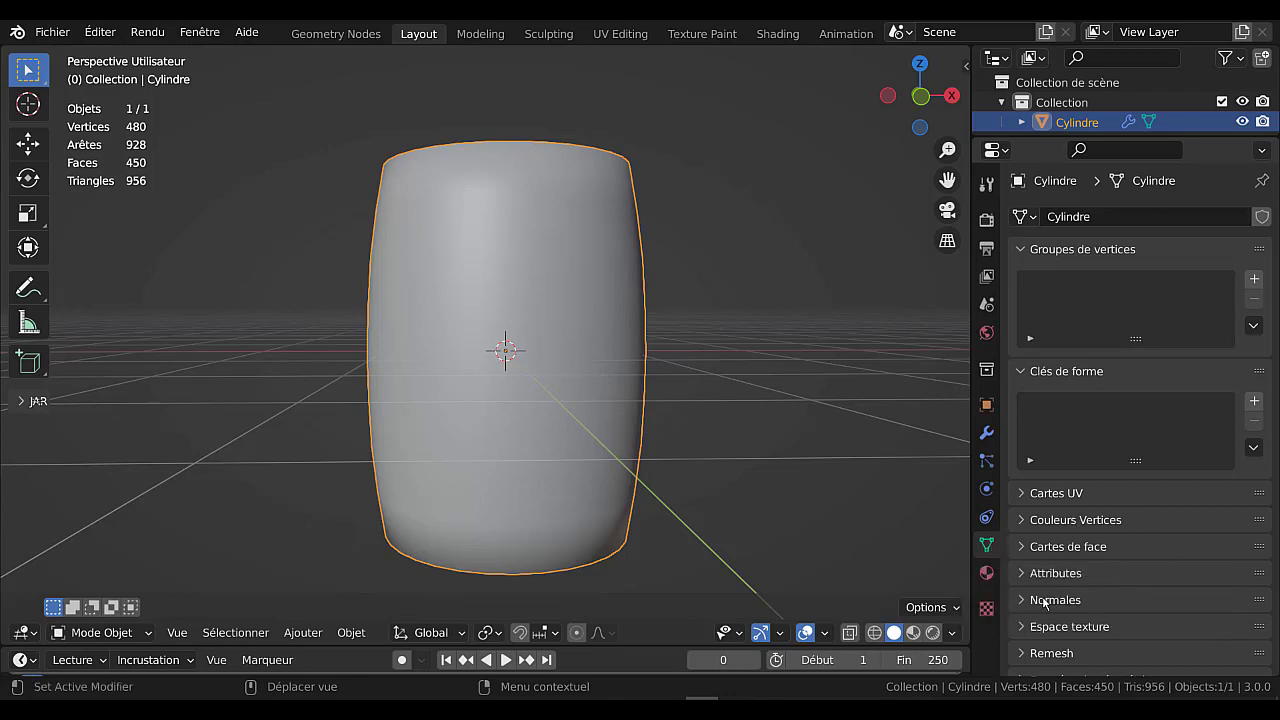
click(1044, 601)
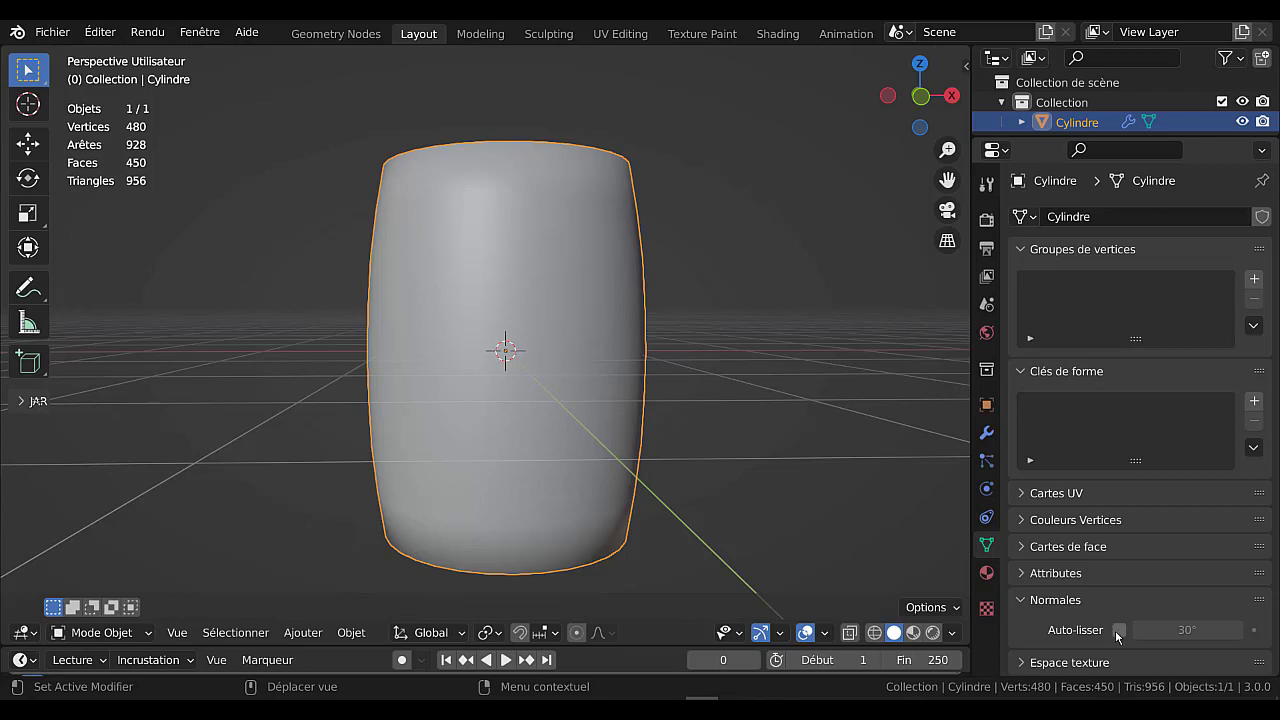
click(1118, 630)
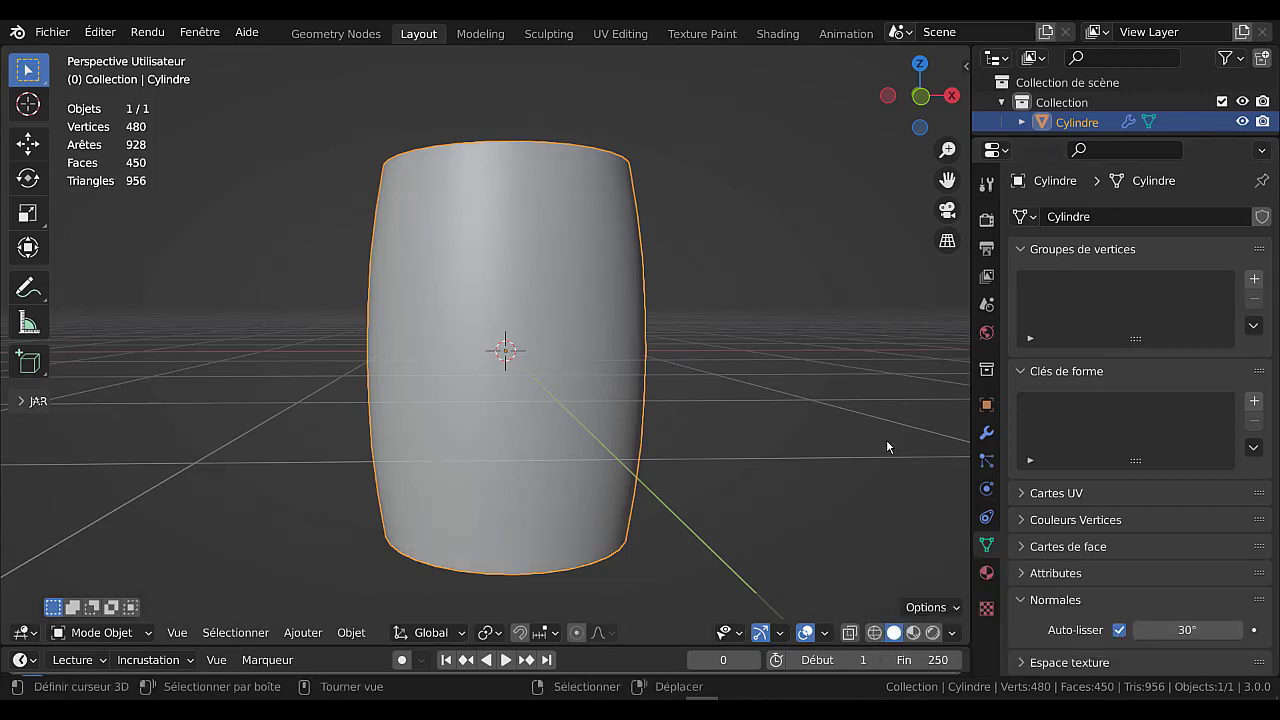
Enter edit mode on the barrel and switch to edge selection with nothing selected
key(KP_1)
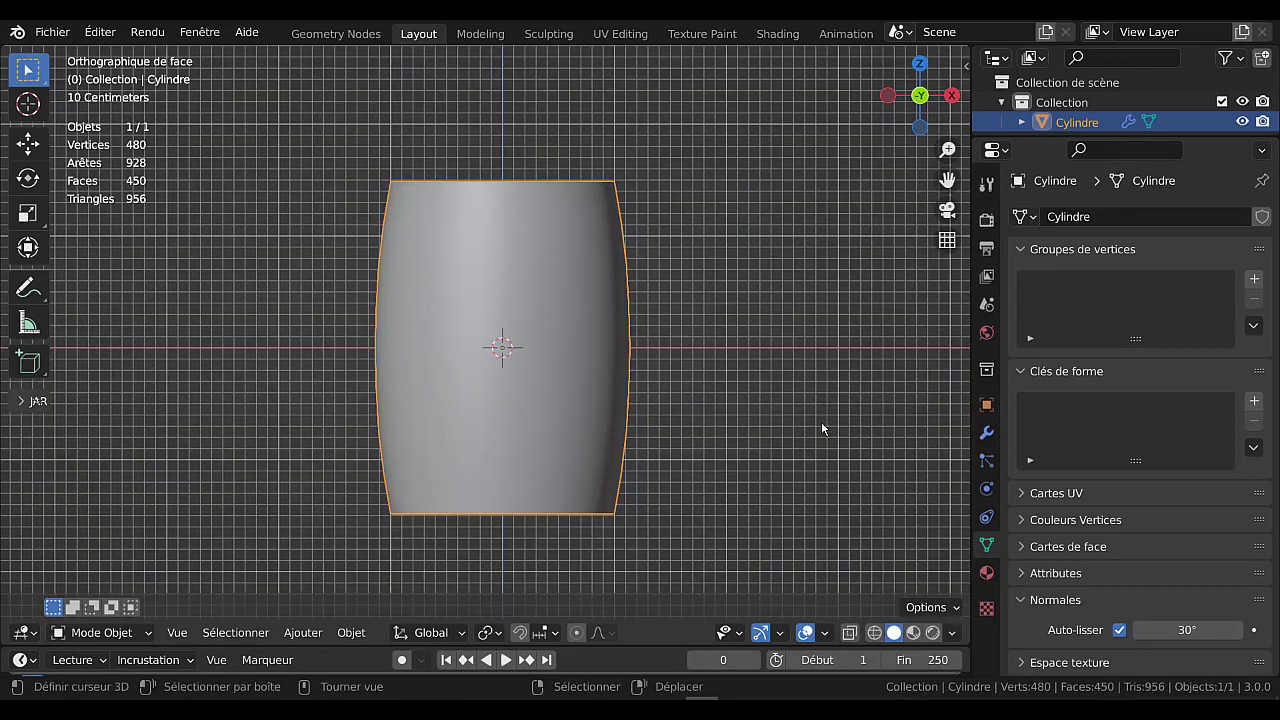
middle_drag(758, 366, 701, 393)
key(Tab)
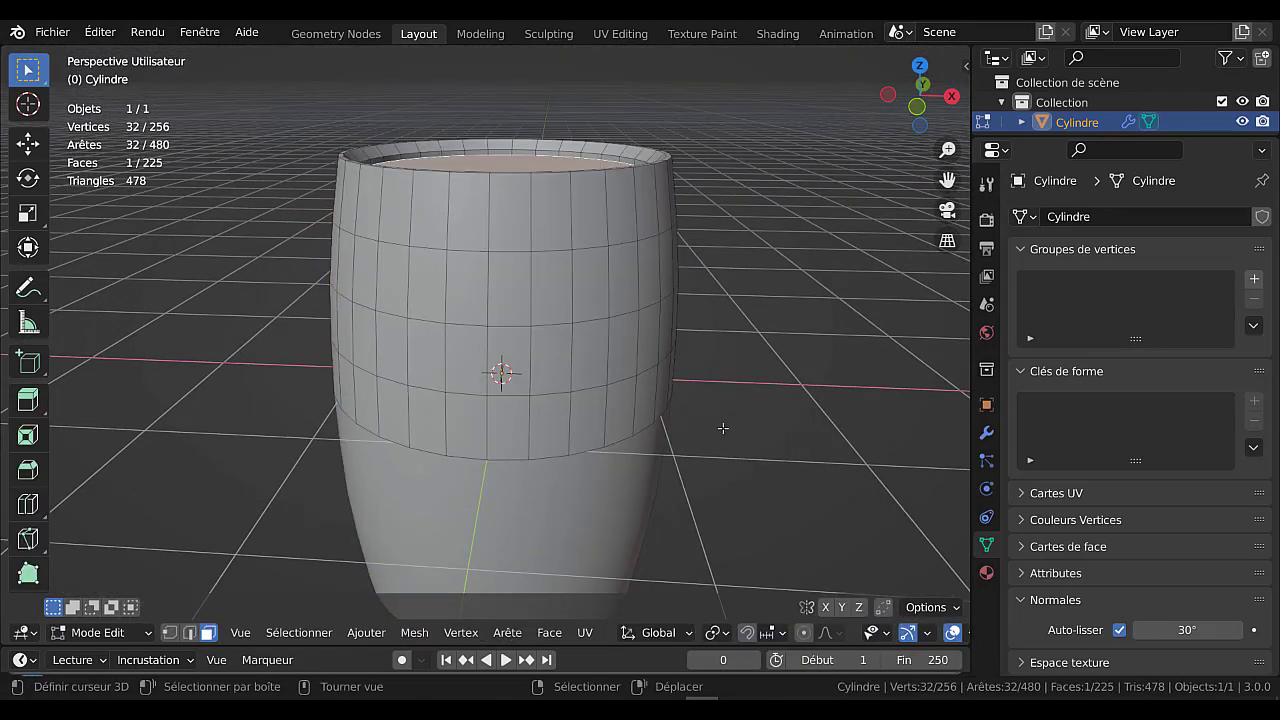
key(KP_1)
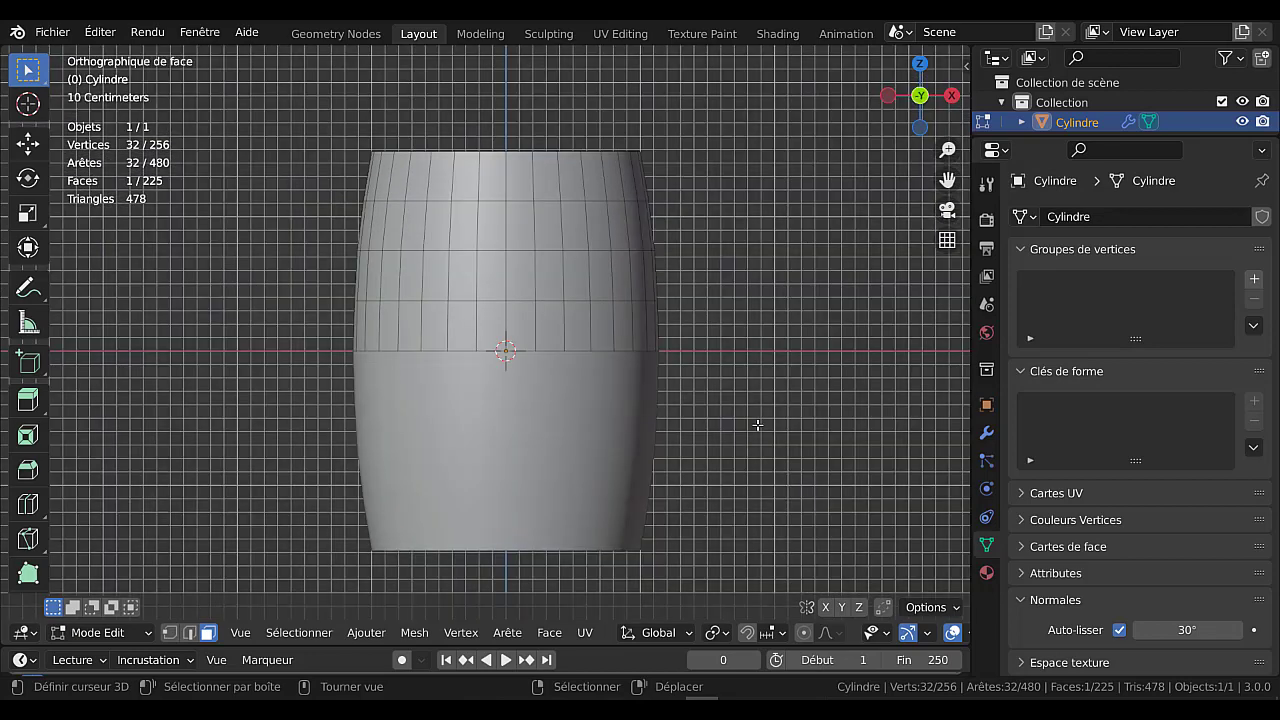
shift+middle_drag(749, 343, 742, 398)
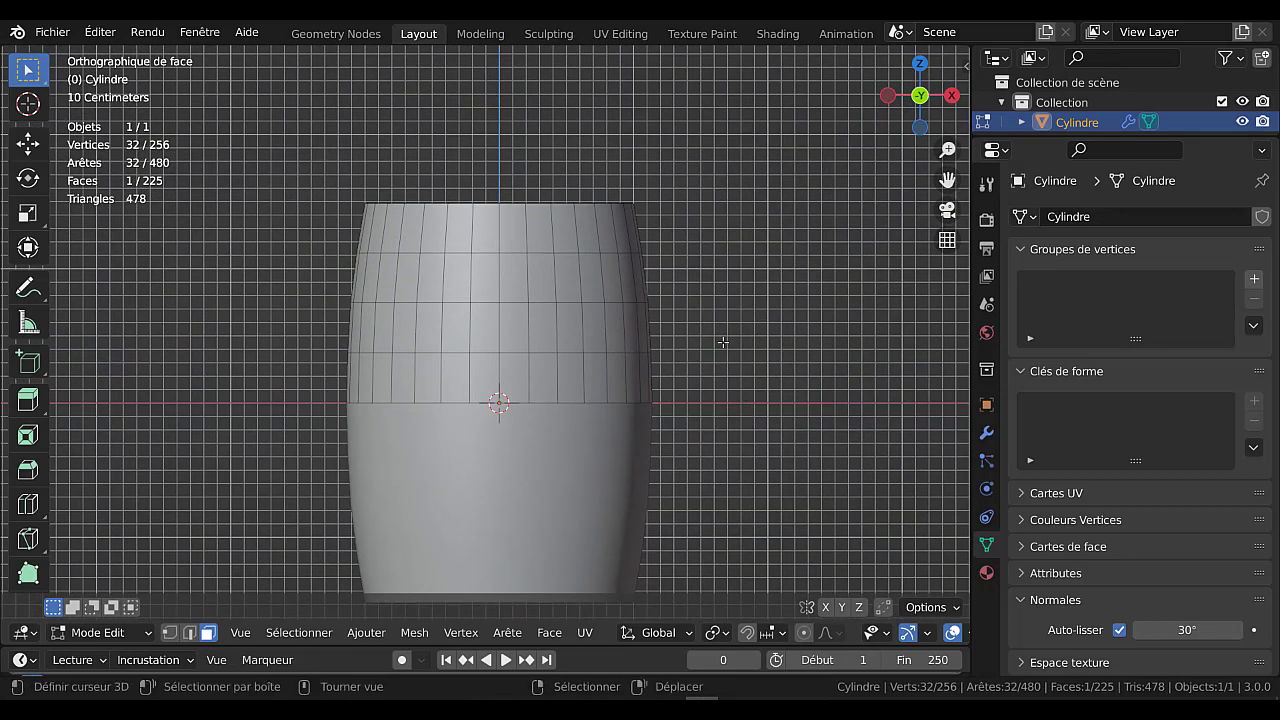
middle_drag(708, 306, 713, 351)
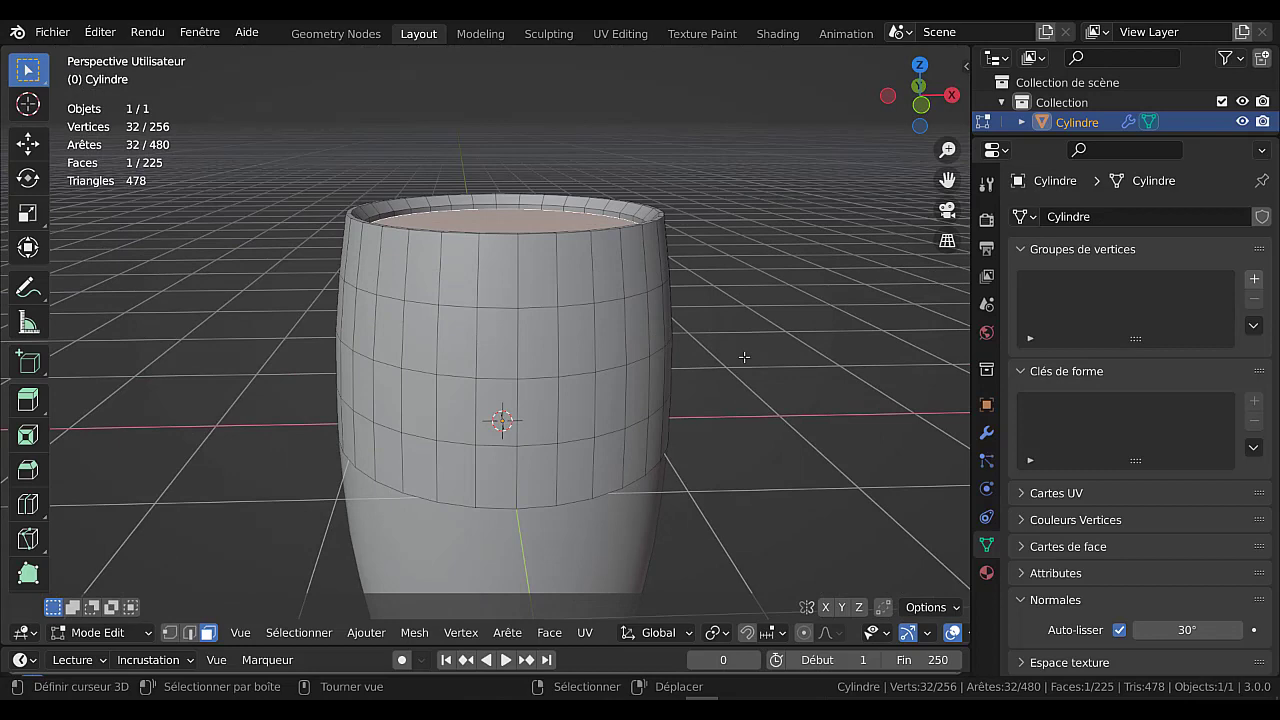
middle_drag(815, 355, 780, 345)
scroll(643, 302, up, 2)
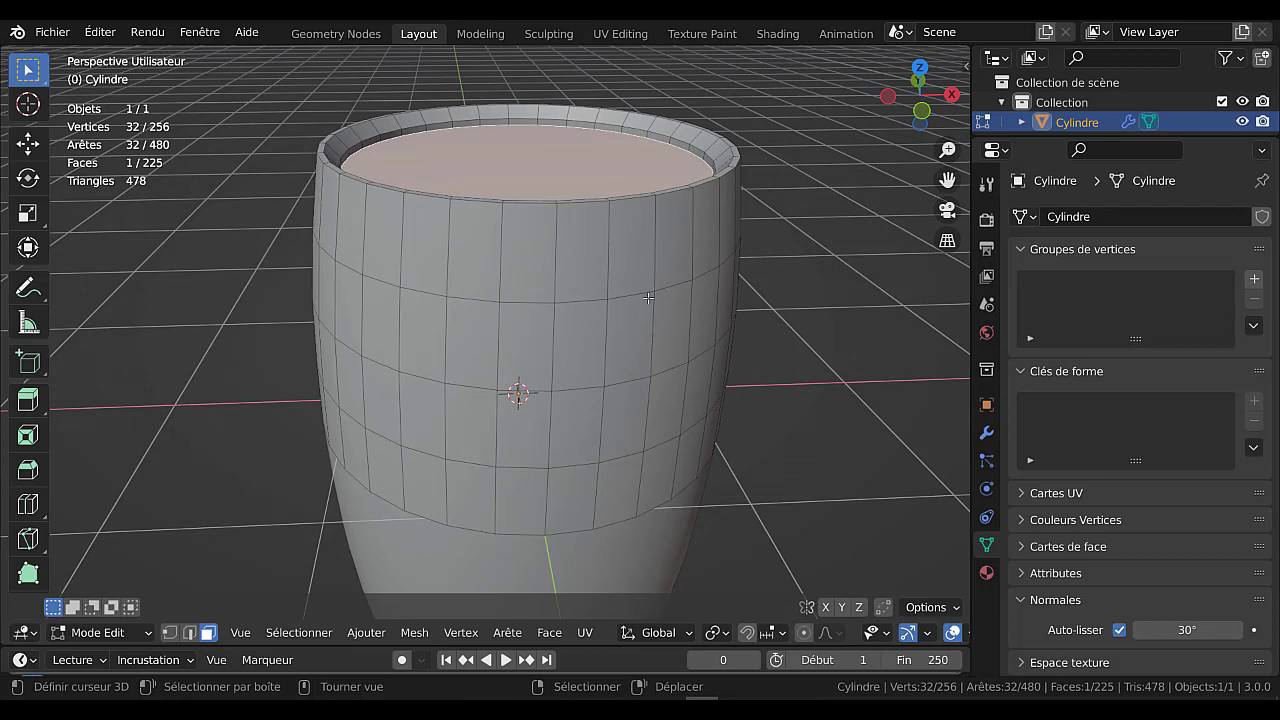
alt+click(651, 325)
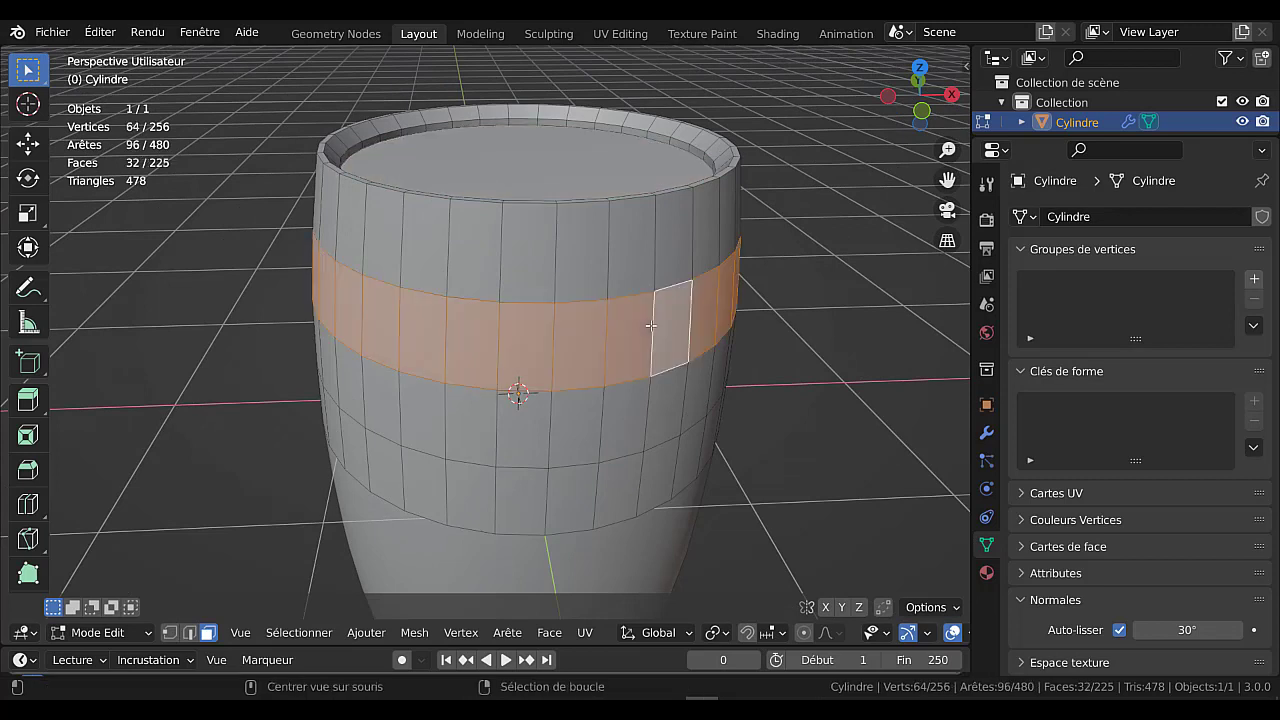
click(189, 632)
key(alt+a)
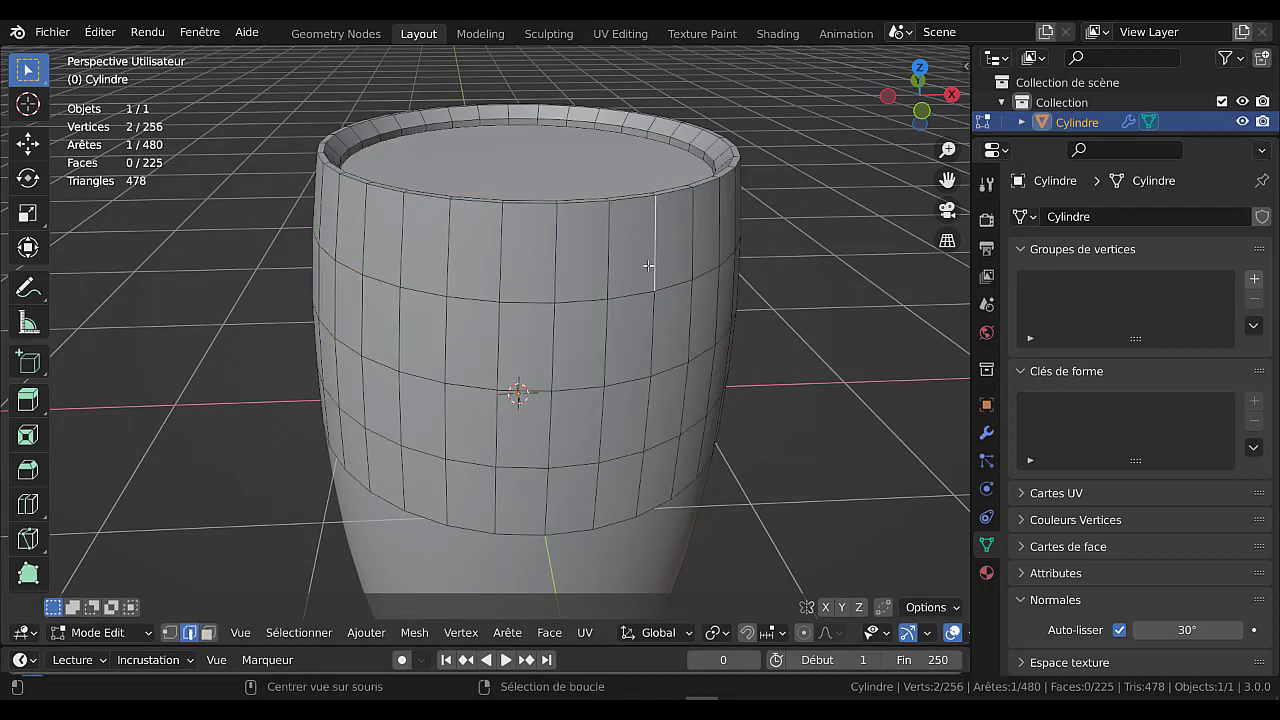
Bevel three adjacent vertical edge lines on the barrel's side by about 0.0255 m with 2 segments
alt+click(657, 290)
alt+shift+click(679, 262)
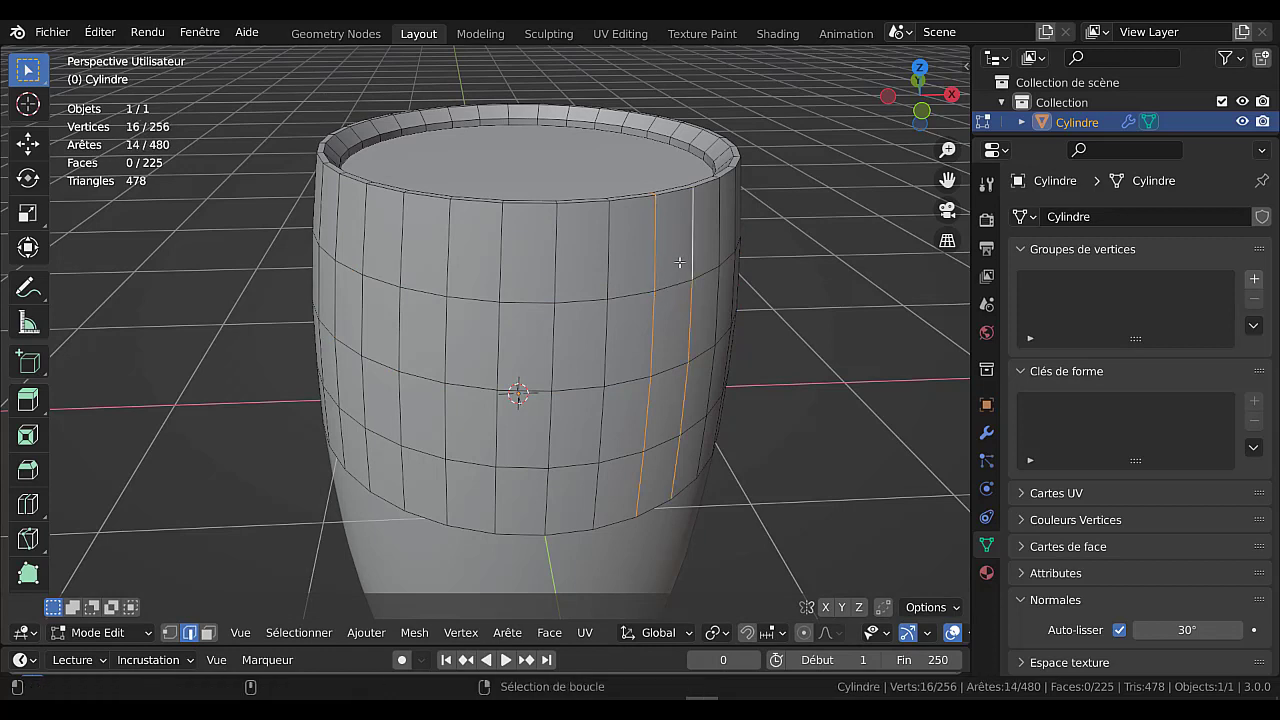
alt+shift+click(605, 263)
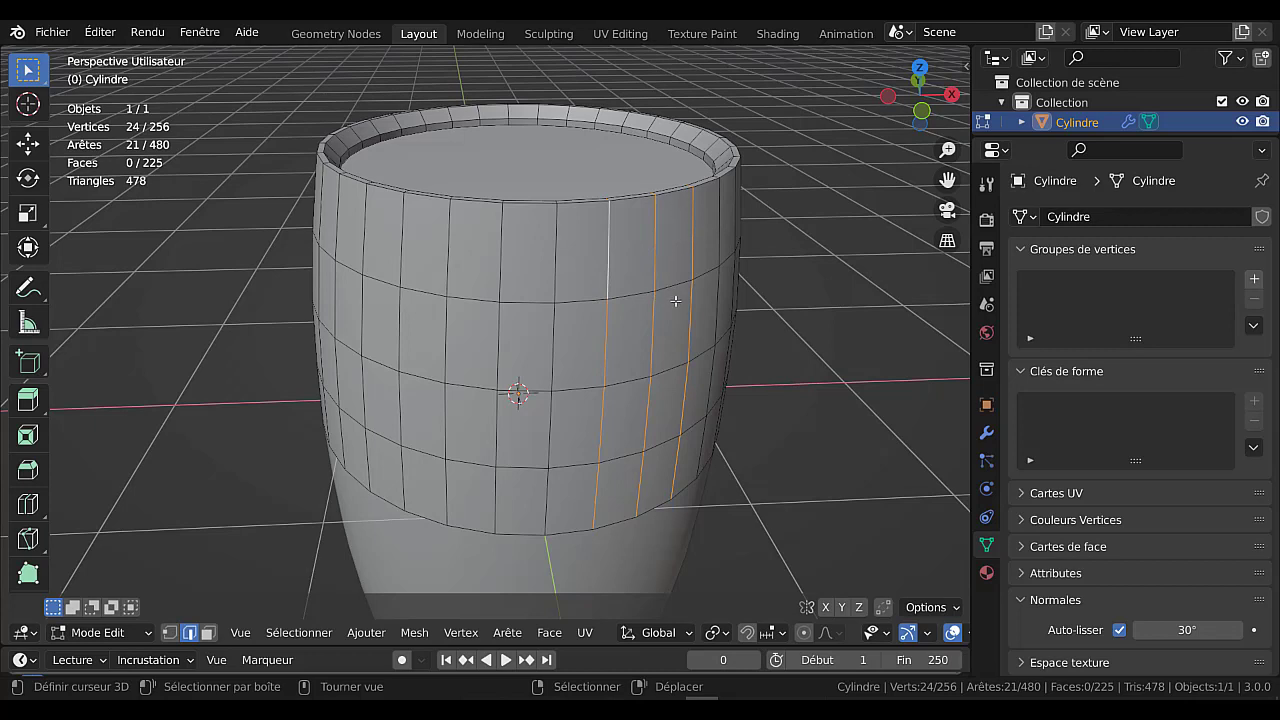
key(ctrl+b)
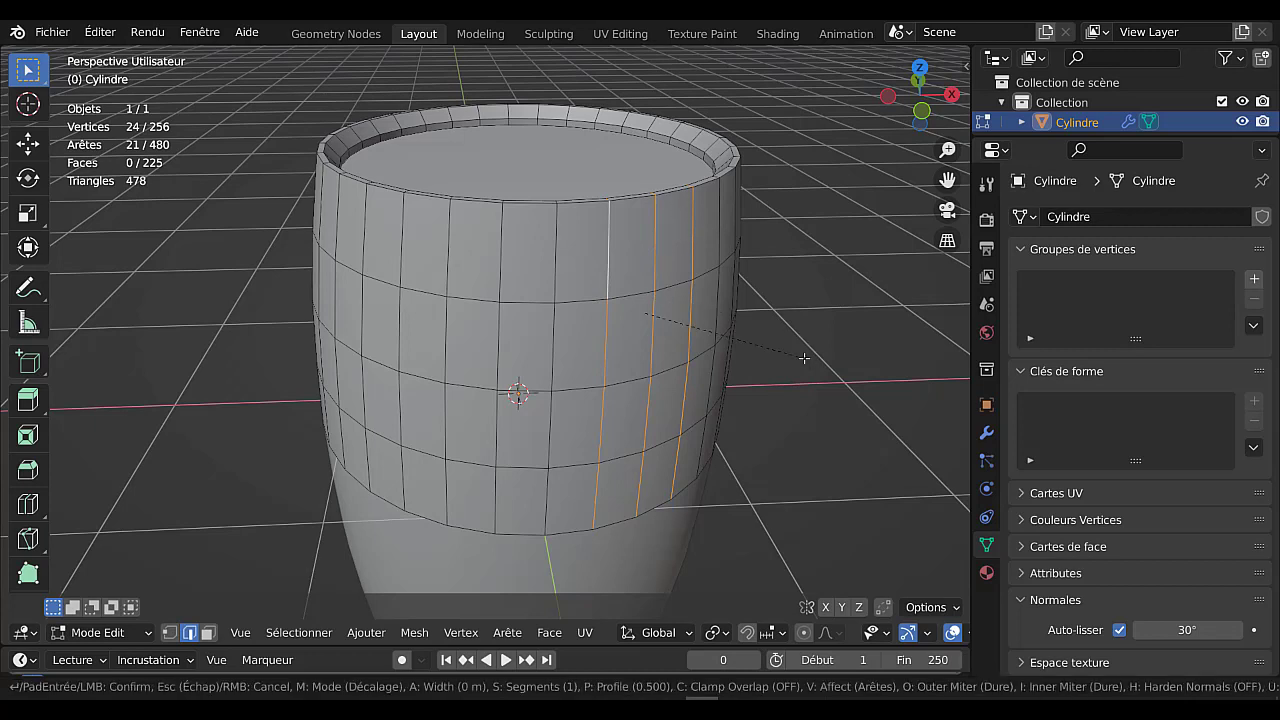
scroll(804, 357, up, 1)
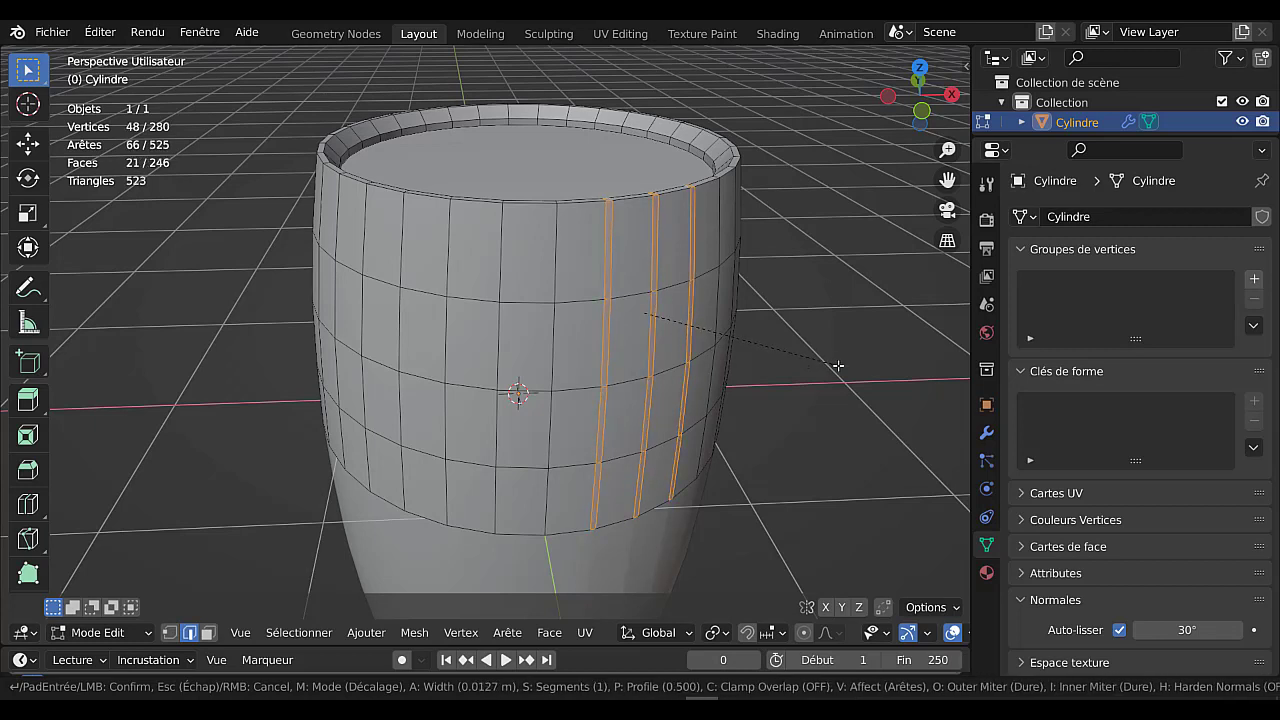
scroll(837, 365, down, 1)
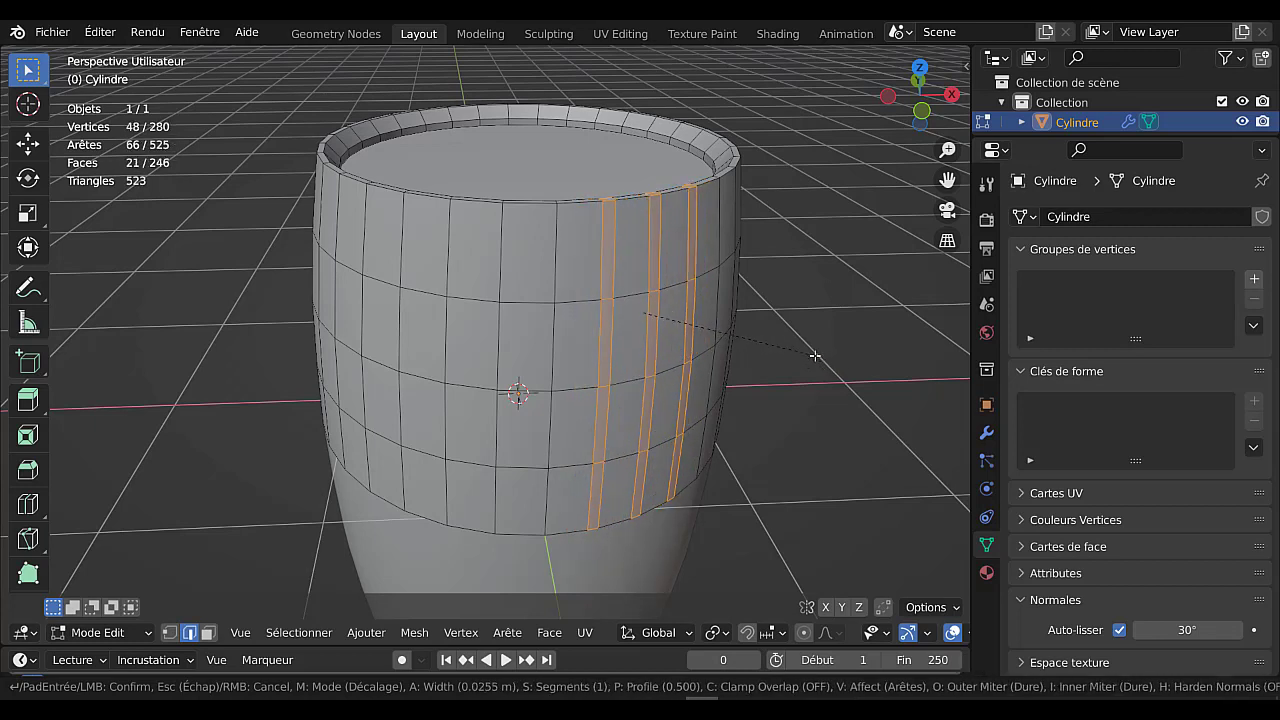
scroll(815, 356, up, 1)
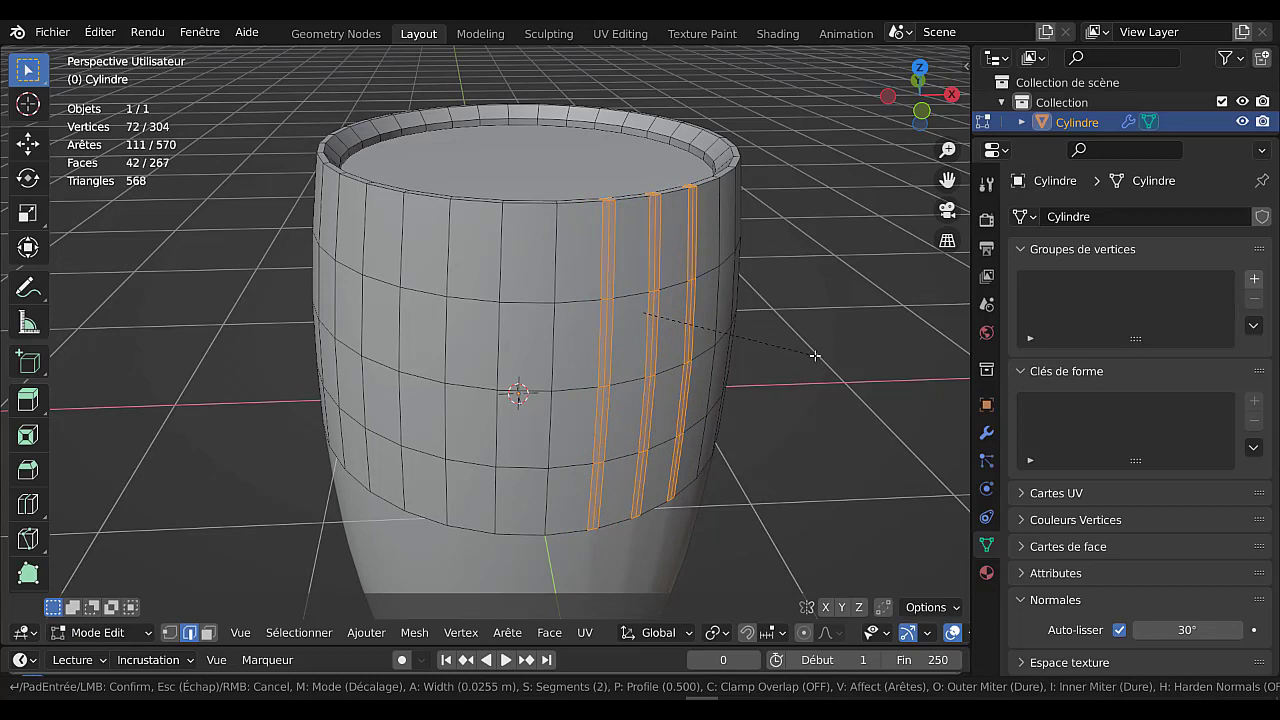
click(815, 356)
Reduce the beveled selection to its centre lines and try scaling them to about 0.87 to form plank grooves
shift+right_click(815, 356)
middle_drag(815, 356, 771, 339)
key(s)
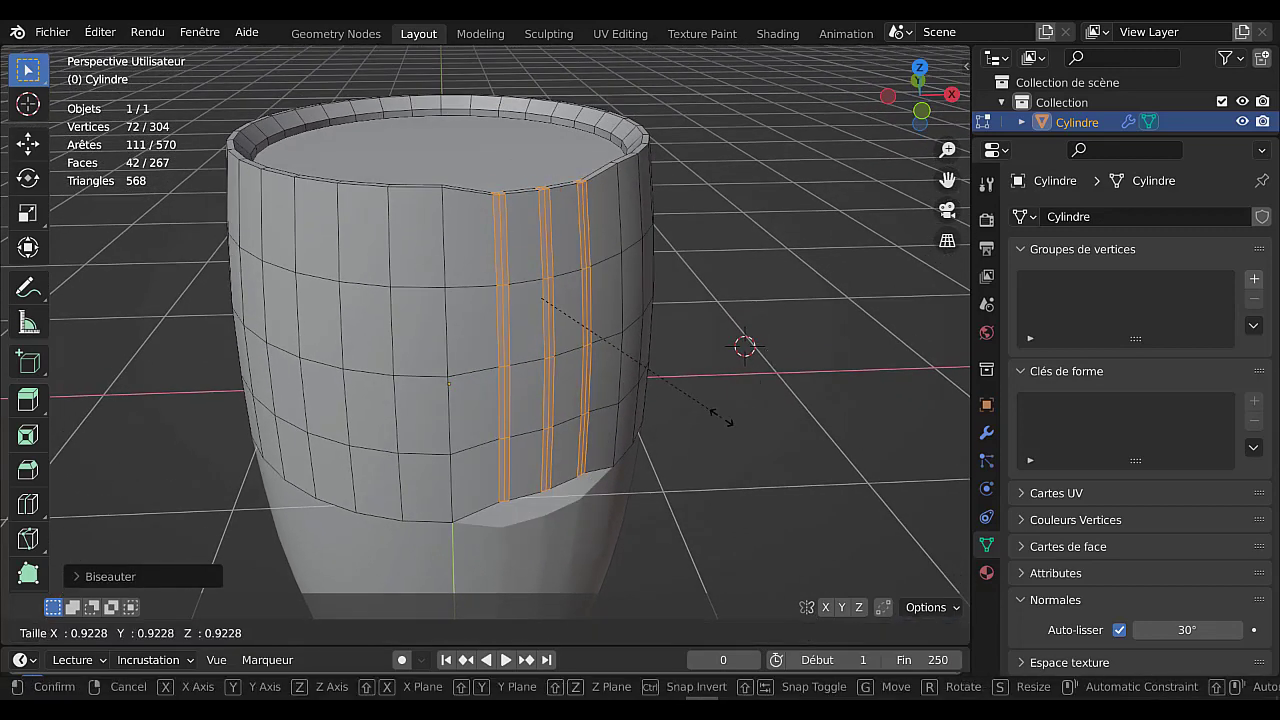
right_click(720, 418)
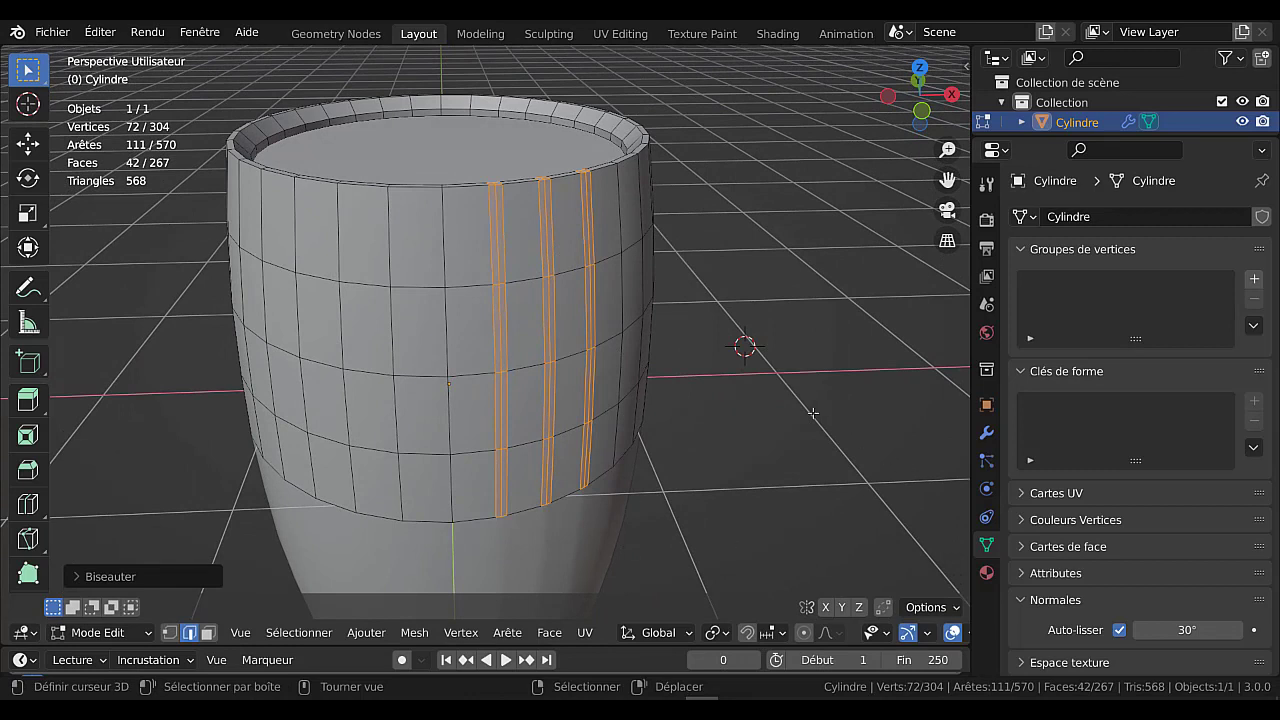
key(ctrl+KP_Subtract)
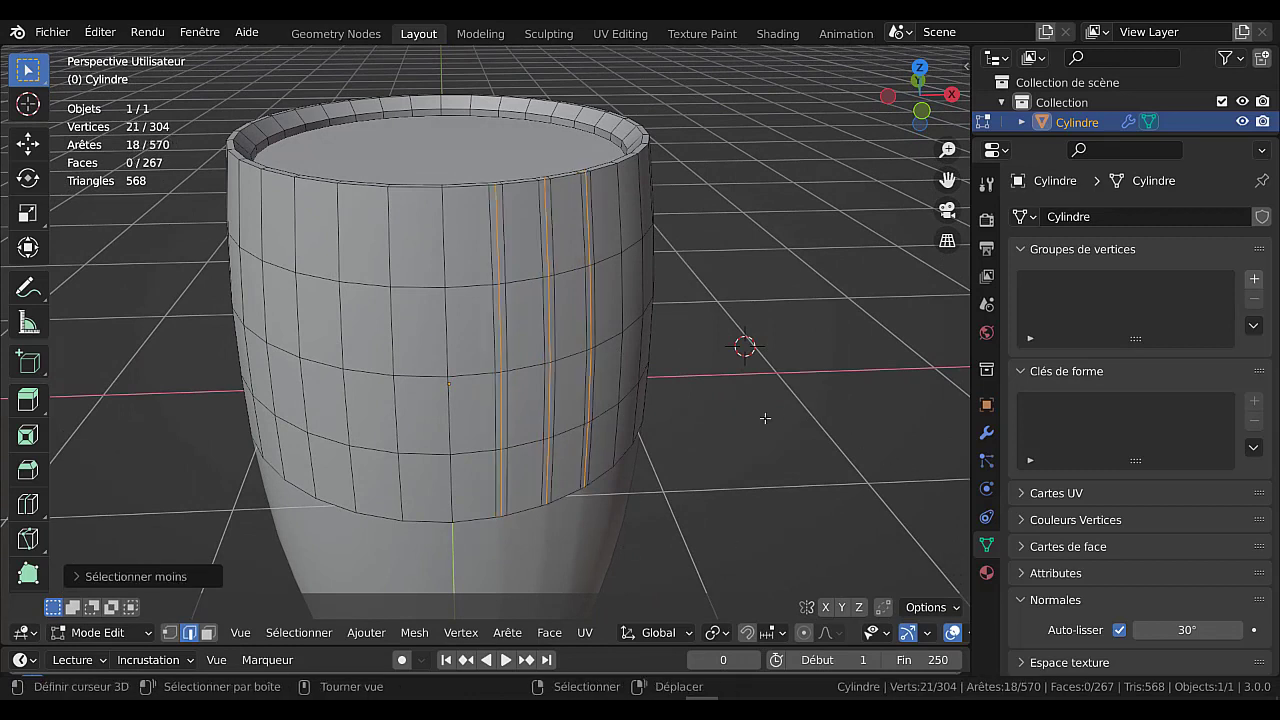
key(s)
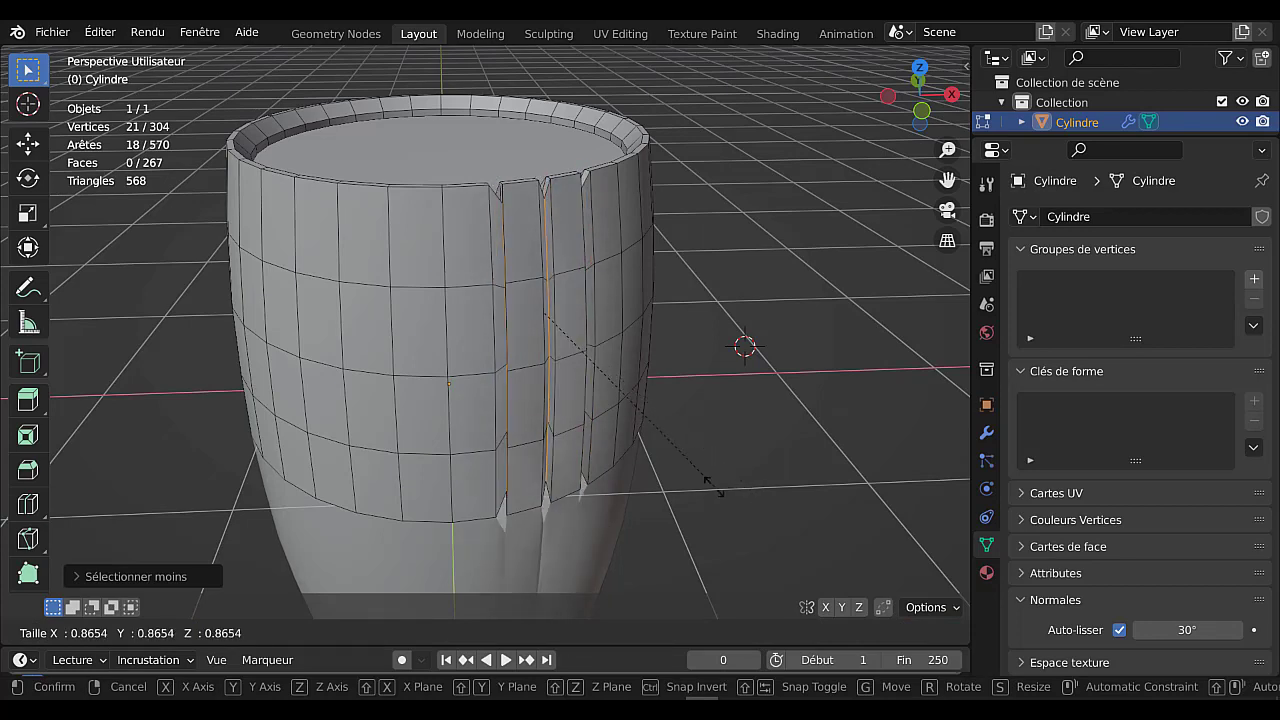
click(741, 502)
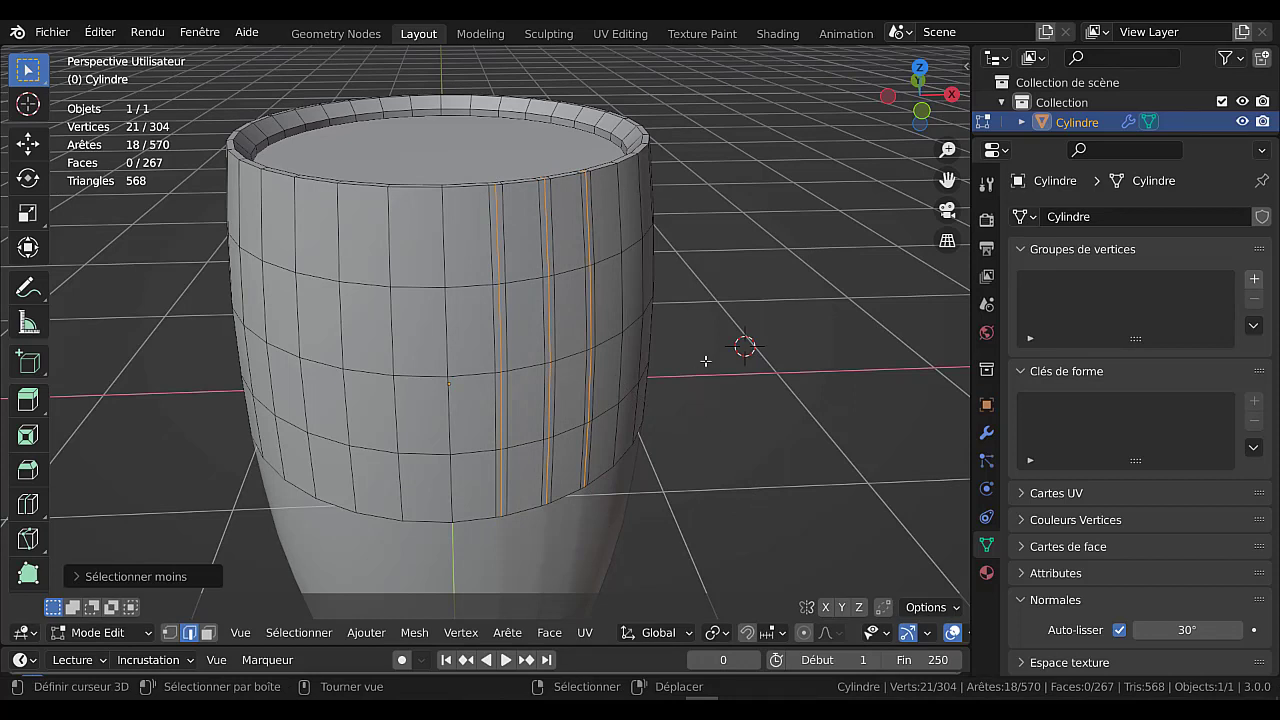
Undo the reduced selection and the bevel on the three vertical edge lines
key(ctrl+z)
key(ctrl+z)
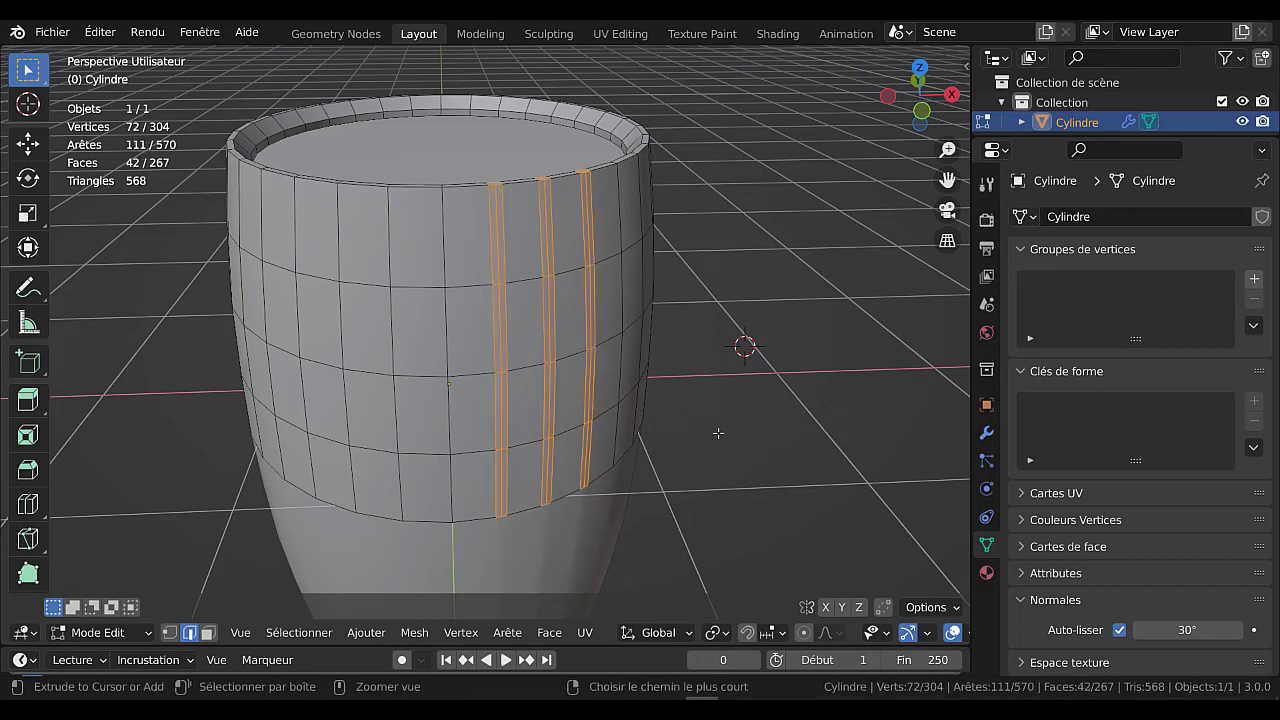
key(ctrl+z)
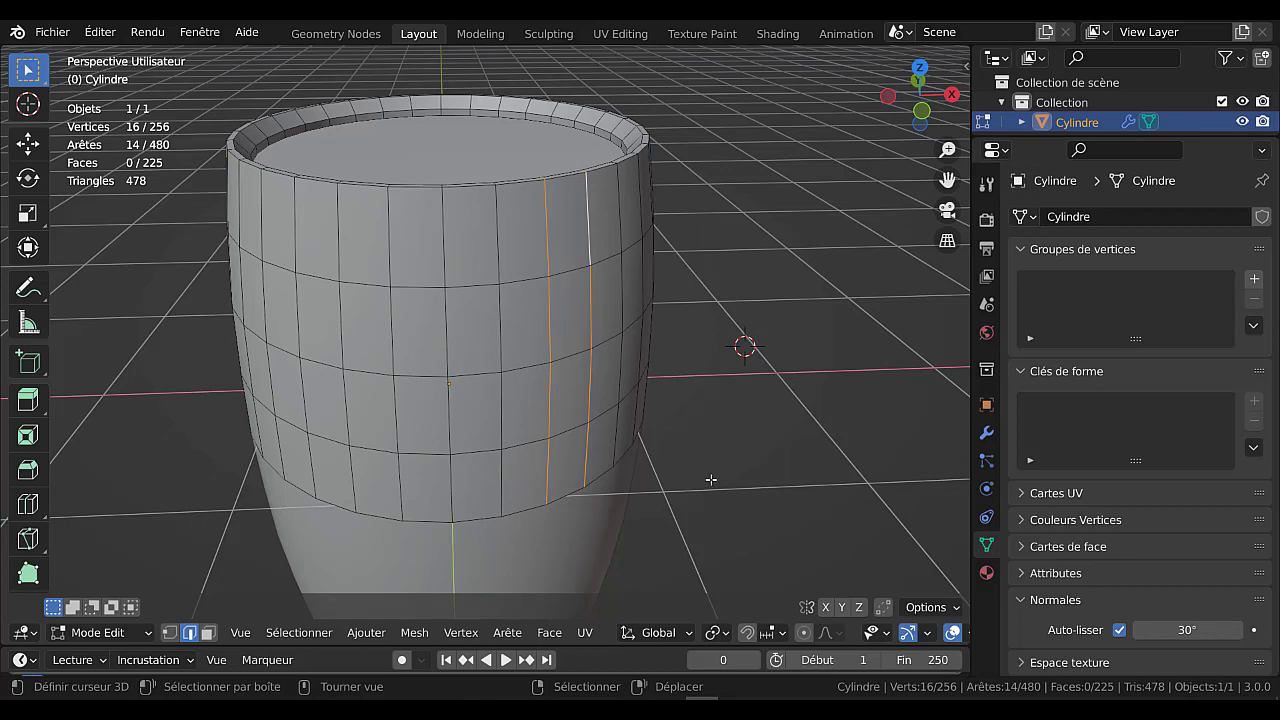
Select the whole barrel mesh and deselect the four lower horizontal edge loops around its side
middle_drag(724, 458, 750, 426)
key(a)
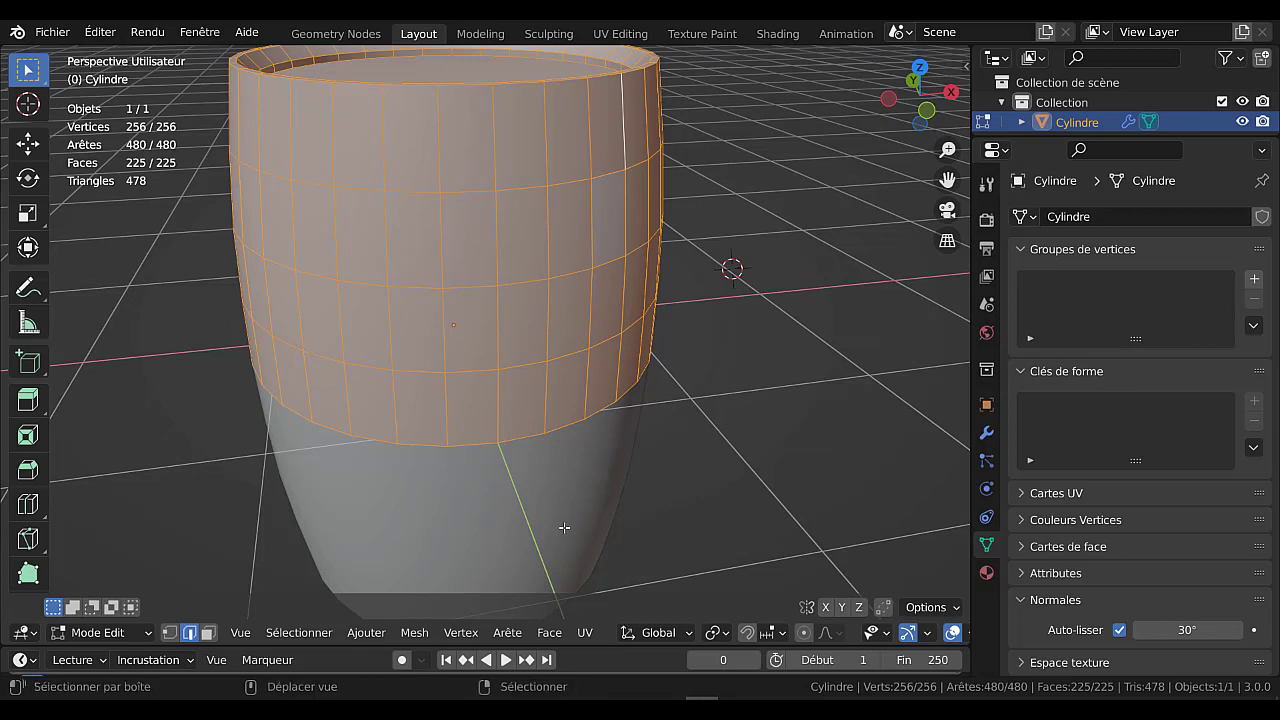
alt+shift+click(566, 426)
alt+shift+click(566, 352)
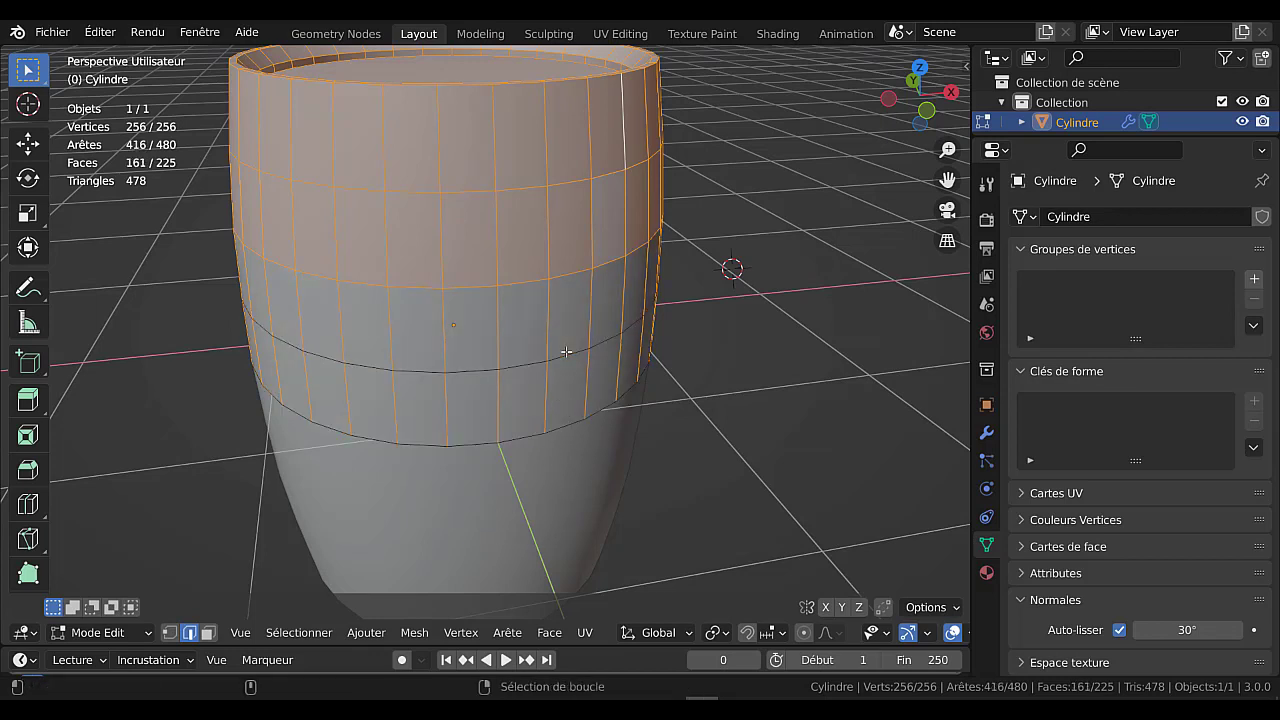
alt+shift+click(562, 277)
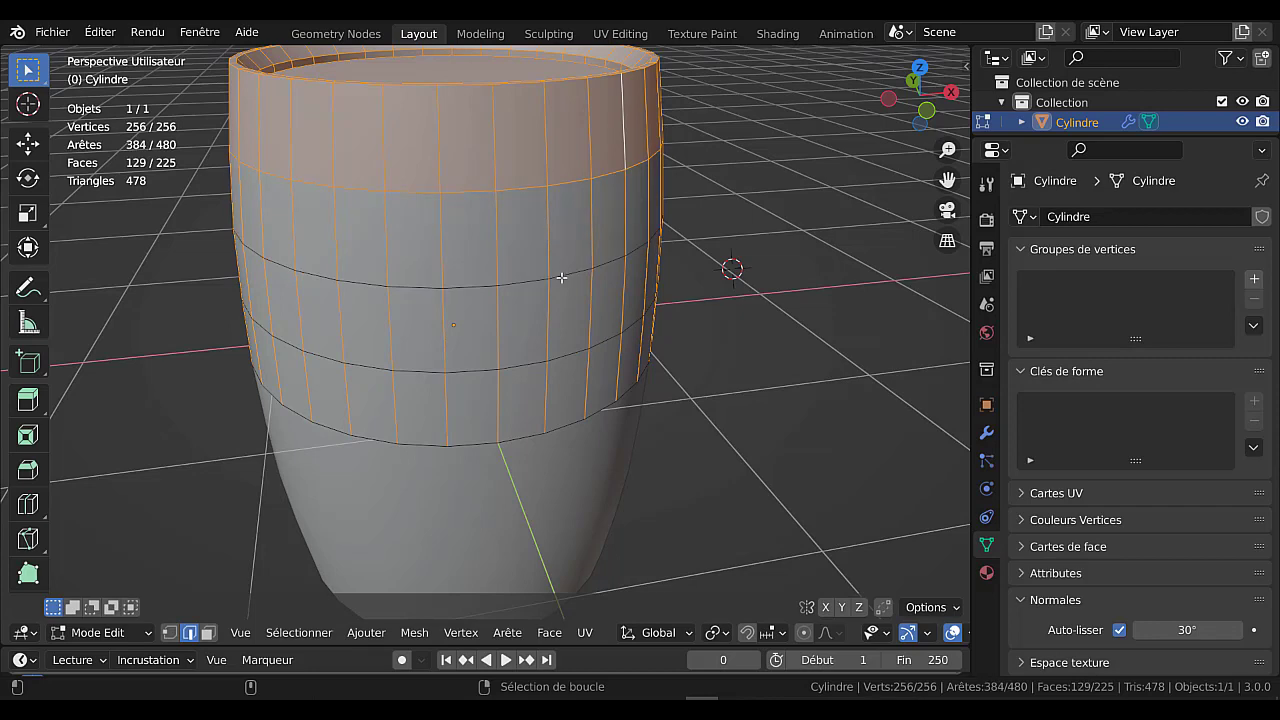
alt+shift+click(566, 184)
Deselect the remaining ring-shaped edge loops along the outer rim, inner rim and recessed top so only the vertical lines stay selected
middle_drag(794, 190, 783, 277)
scroll(706, 314, up, 4)
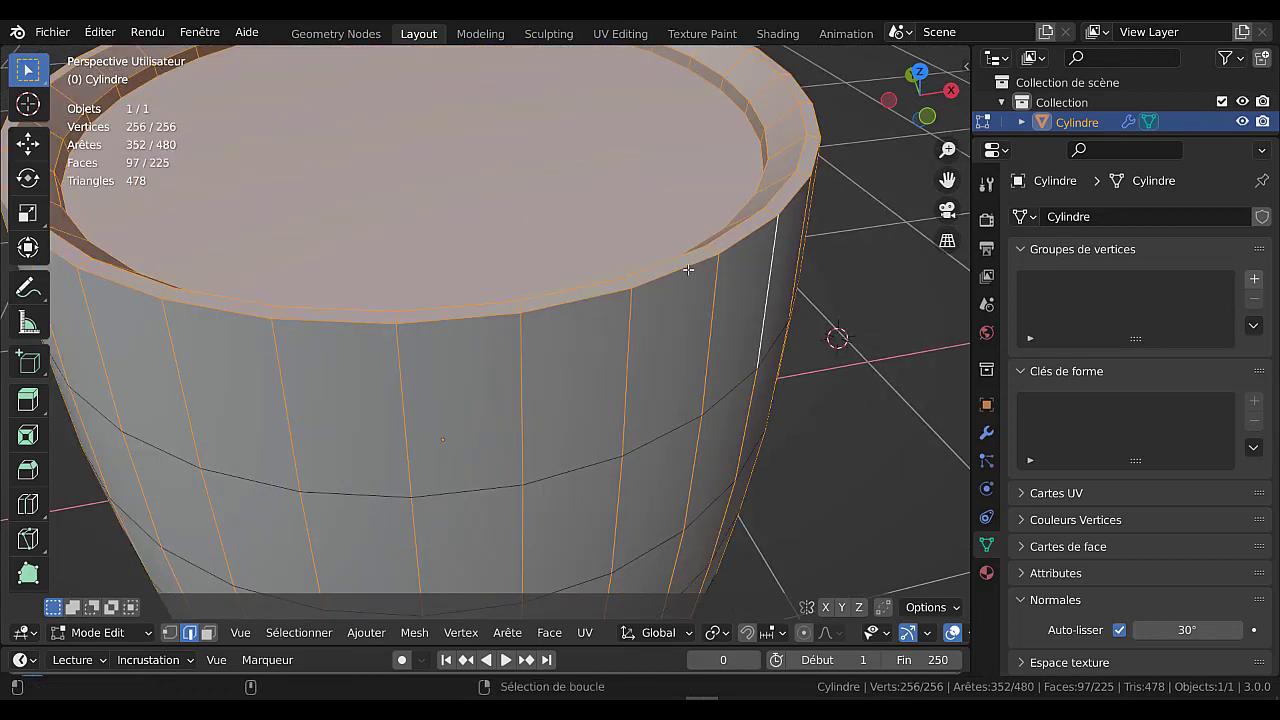
alt+shift+click(686, 260)
alt+shift+click(684, 257)
middle_drag(684, 257, 835, 74)
alt+shift+click(842, 80)
shift+middle_drag(739, 168, 653, 227)
alt+shift+click(668, 185)
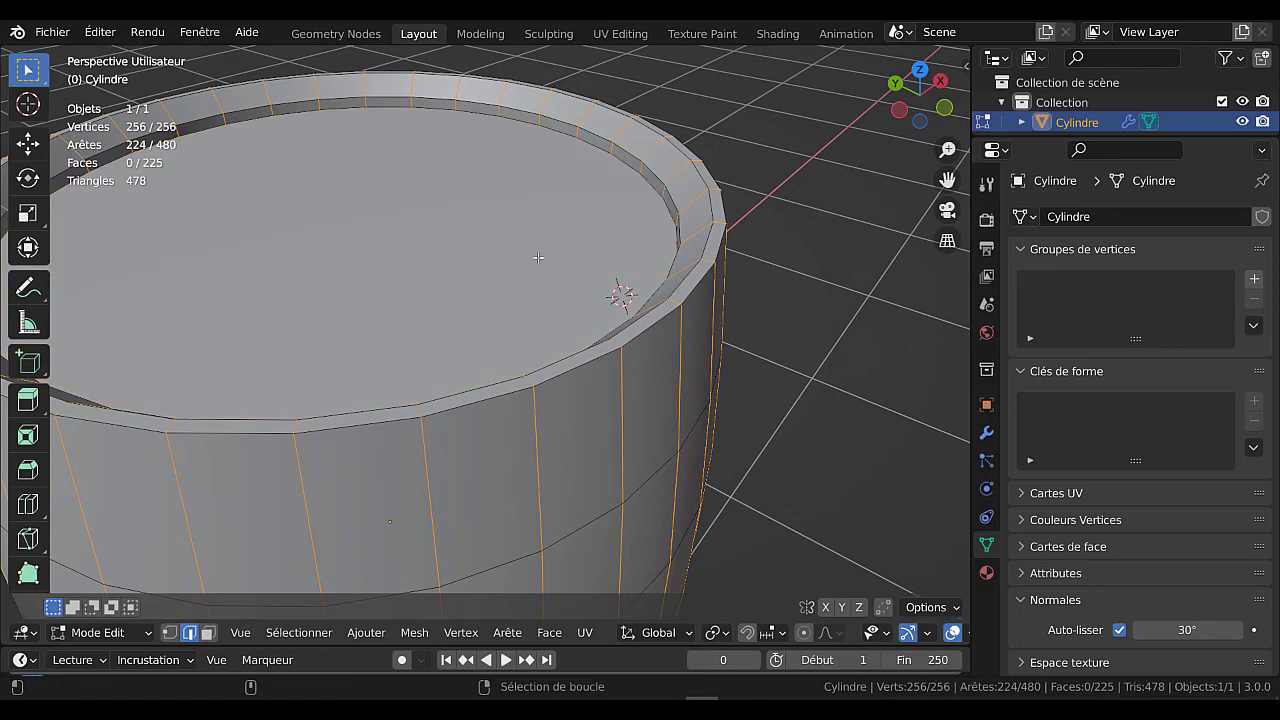
scroll(537, 271, down, 4)
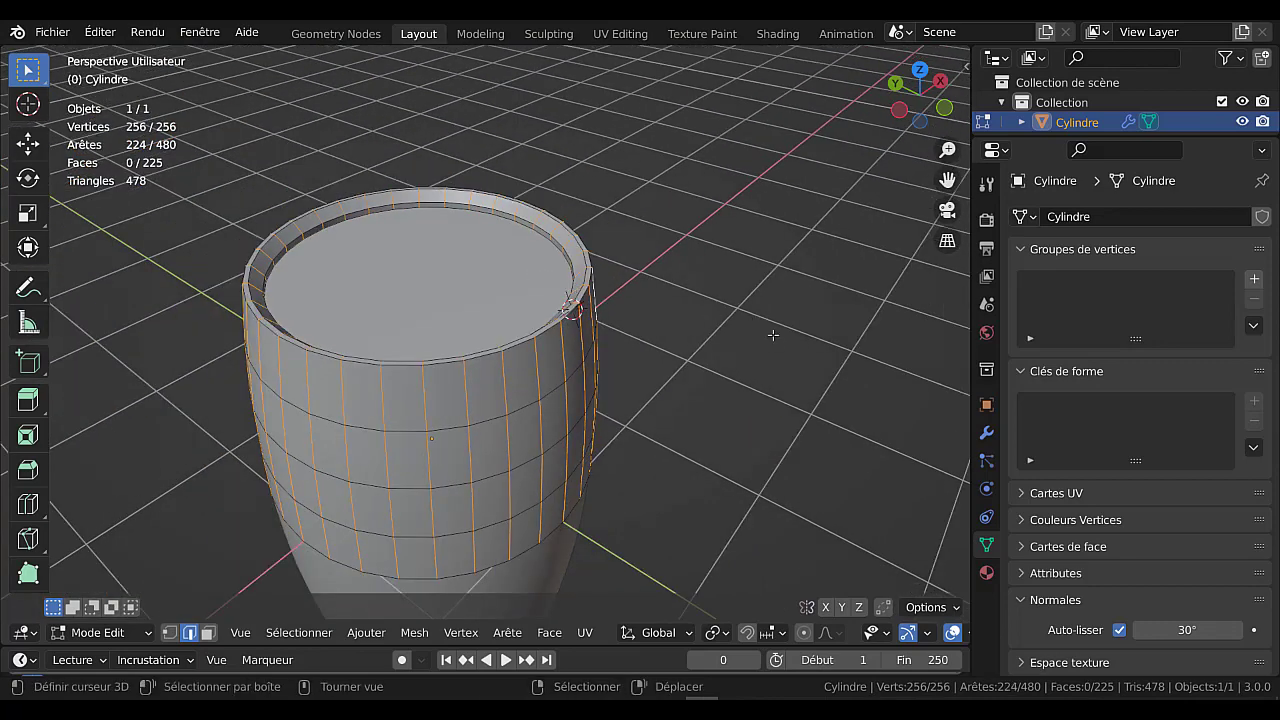
middle_drag(740, 381, 767, 370)
scroll(440, 364, up, 2)
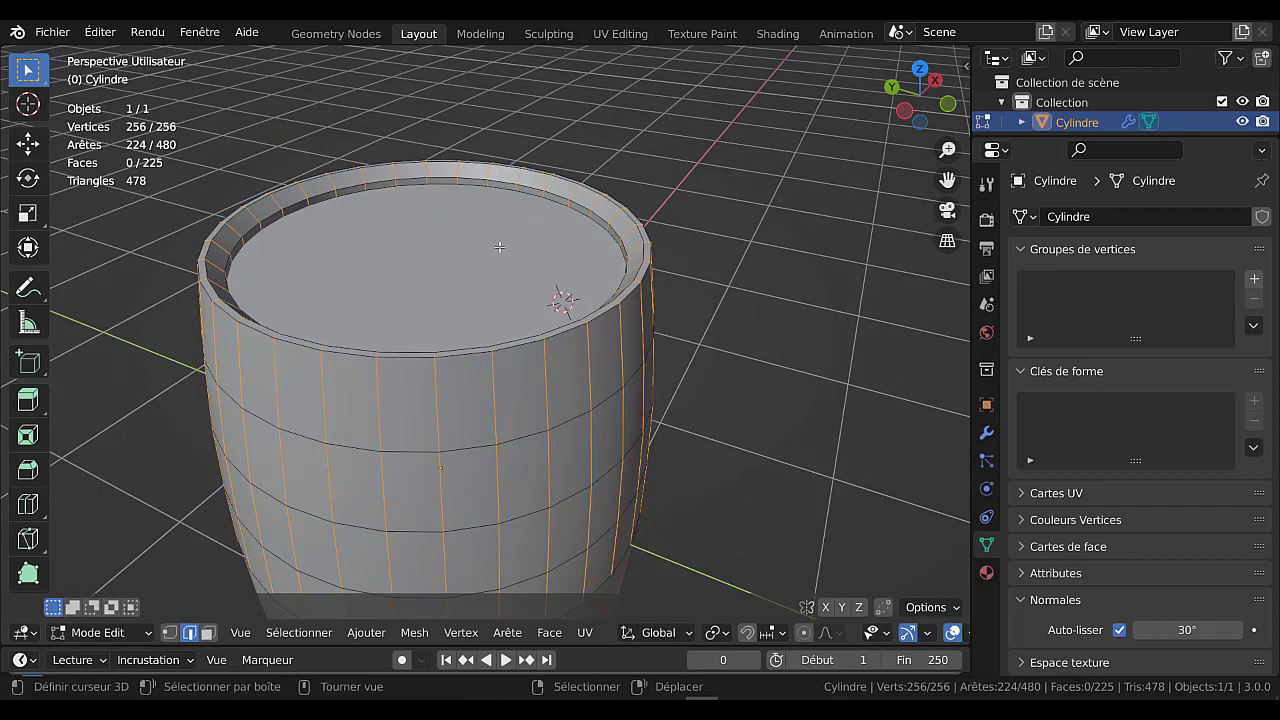
Select the recessed top face in face selection and separate it from the barrel as its own object
click(208, 633)
click(459, 222)
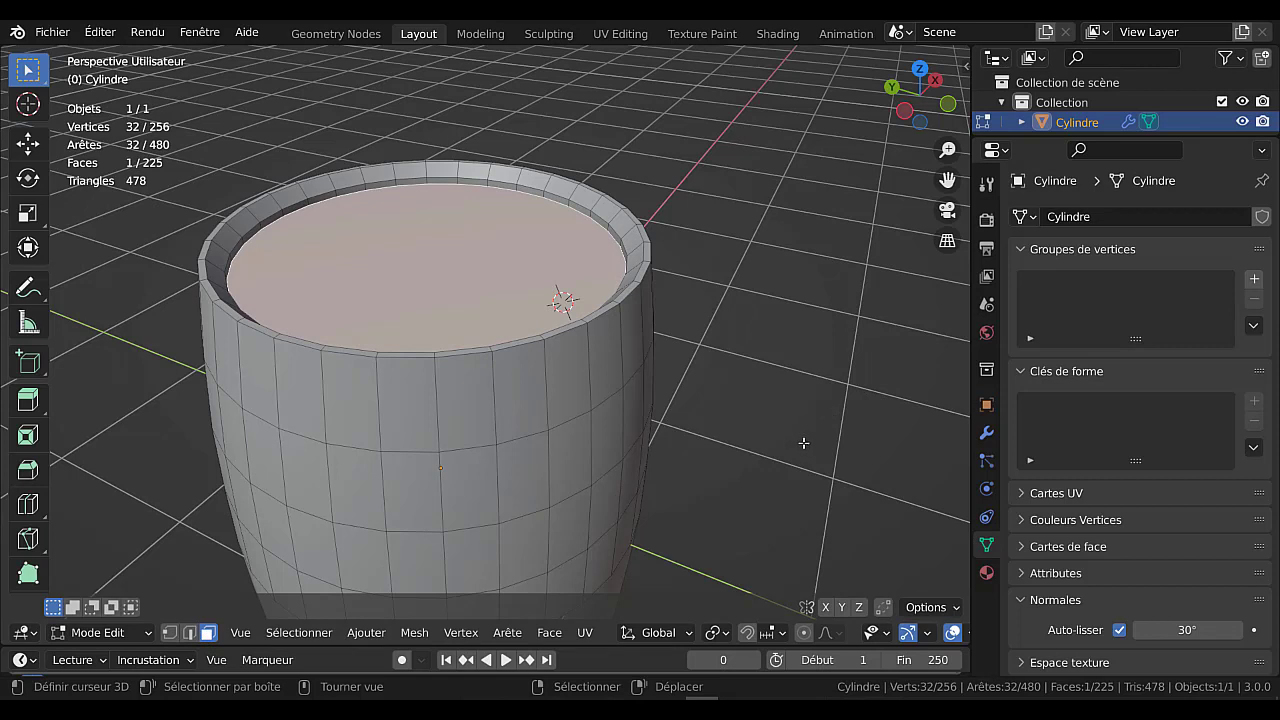
key(p)
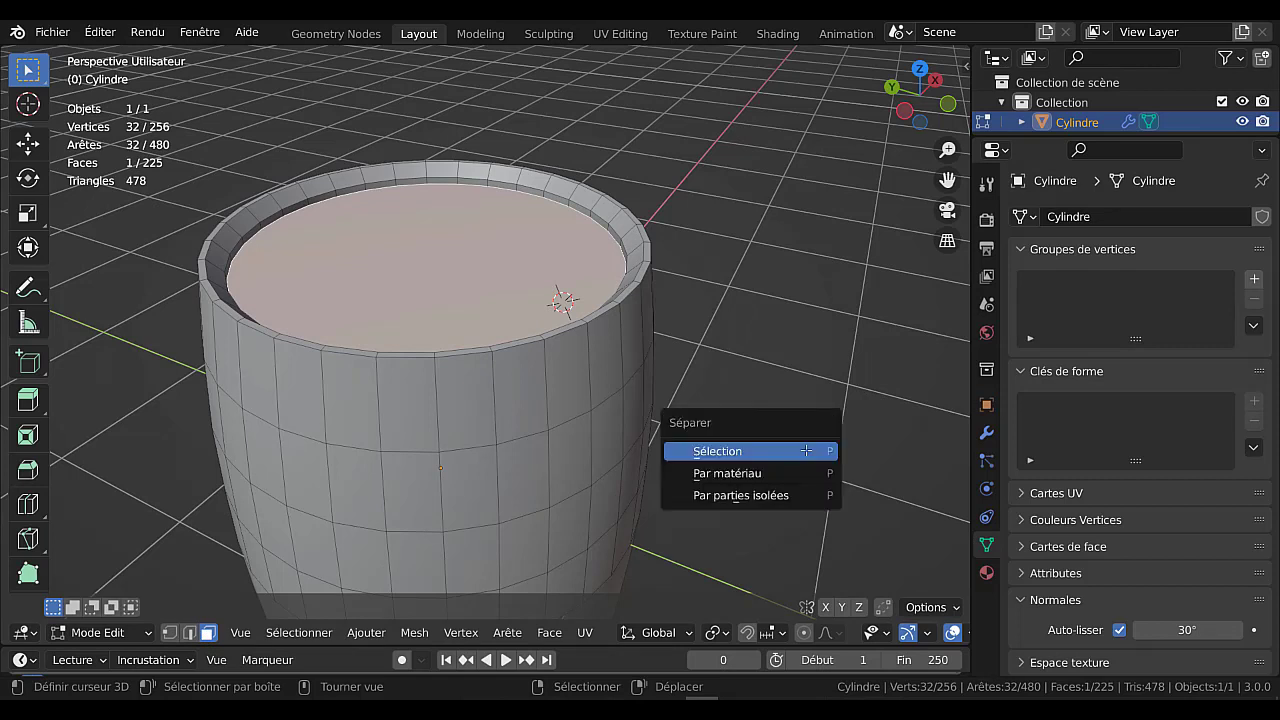
click(801, 456)
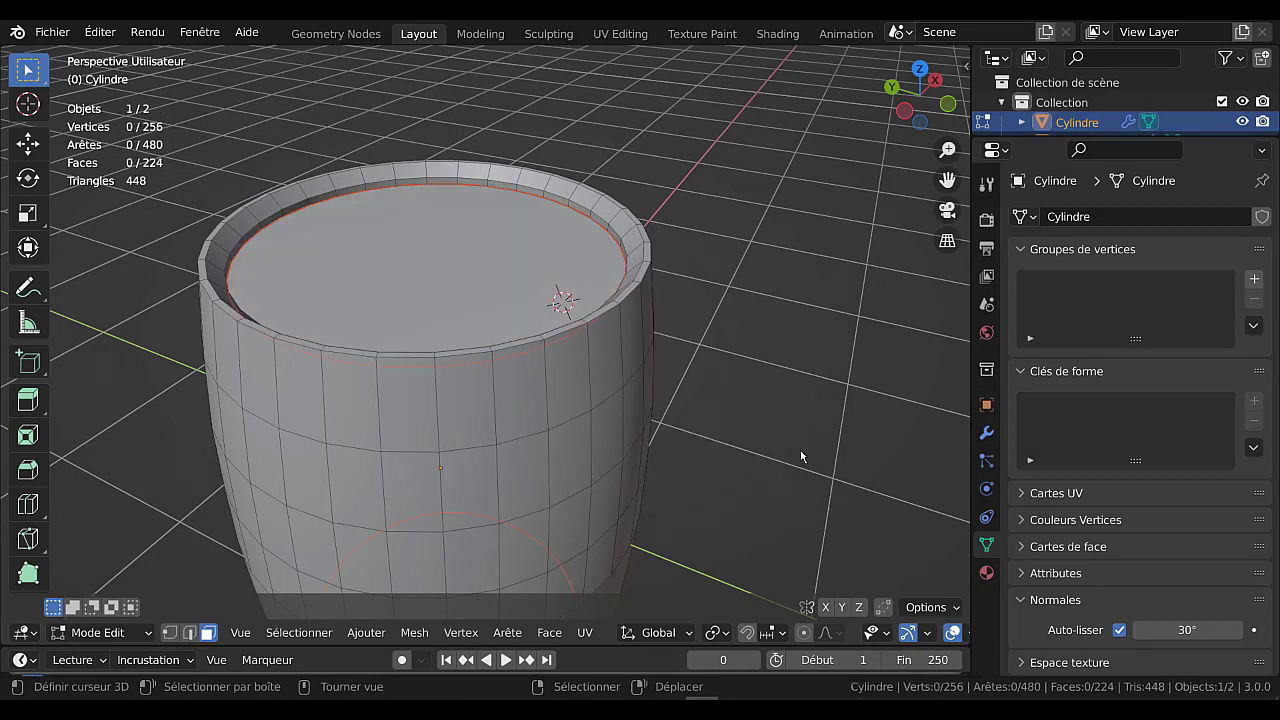
Return to object mode and try moving the barrel body away from the separated lid, then cancel the move
key(Tab)
click(586, 380)
click(585, 380)
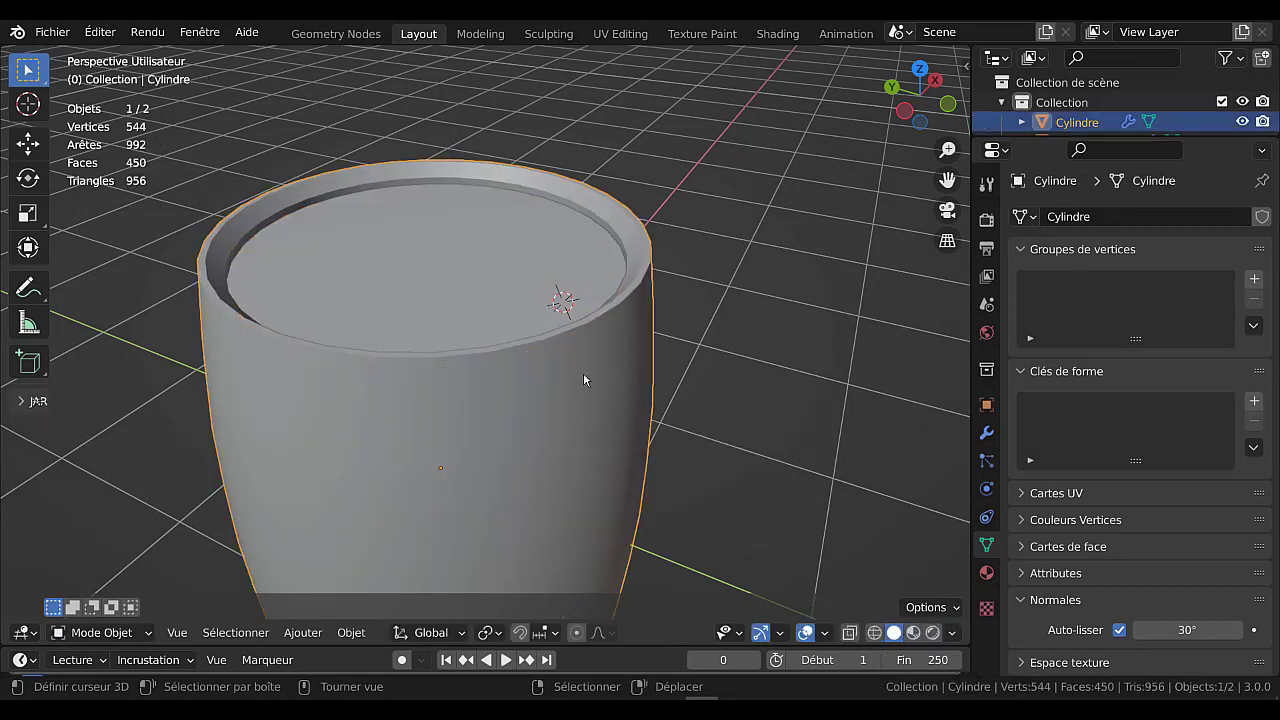
click(585, 380)
click(560, 355)
click(585, 378)
click(585, 378)
key(g)
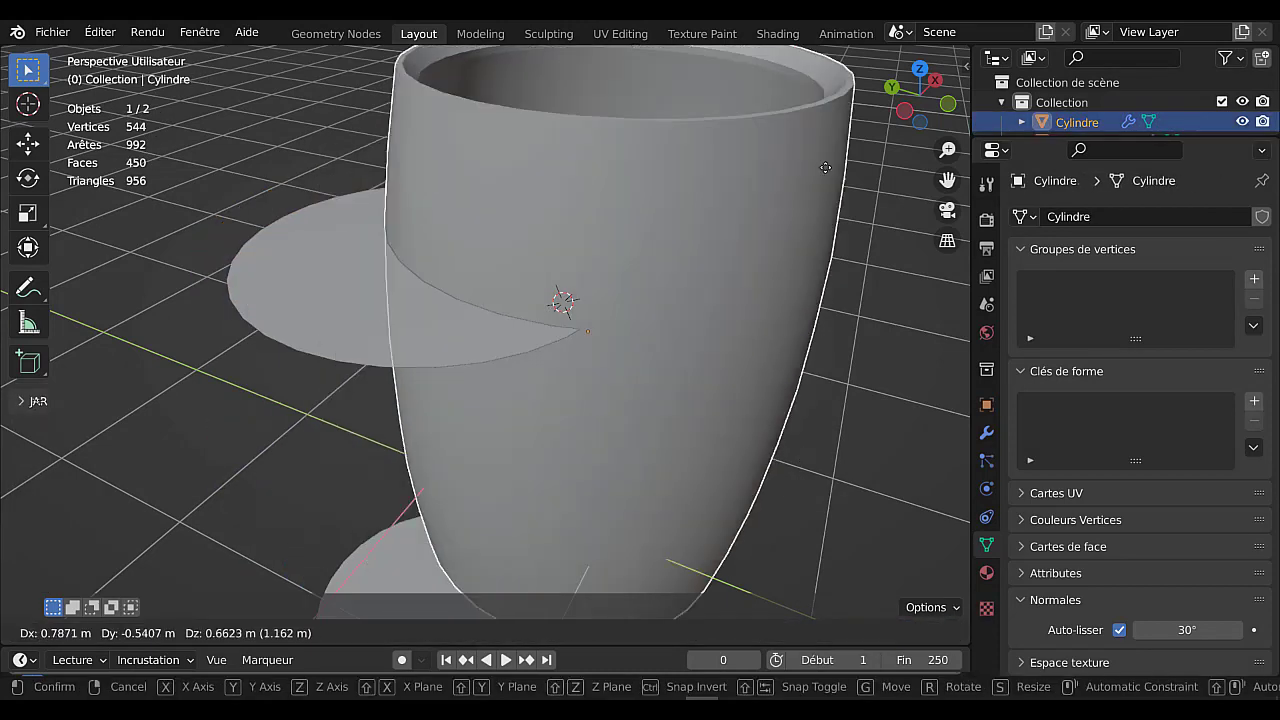
key(Escape)
Test that the separated lid moves independently, cancel the move, and inspect its mirrored copy and modifier settings
click(543, 268)
key(g)
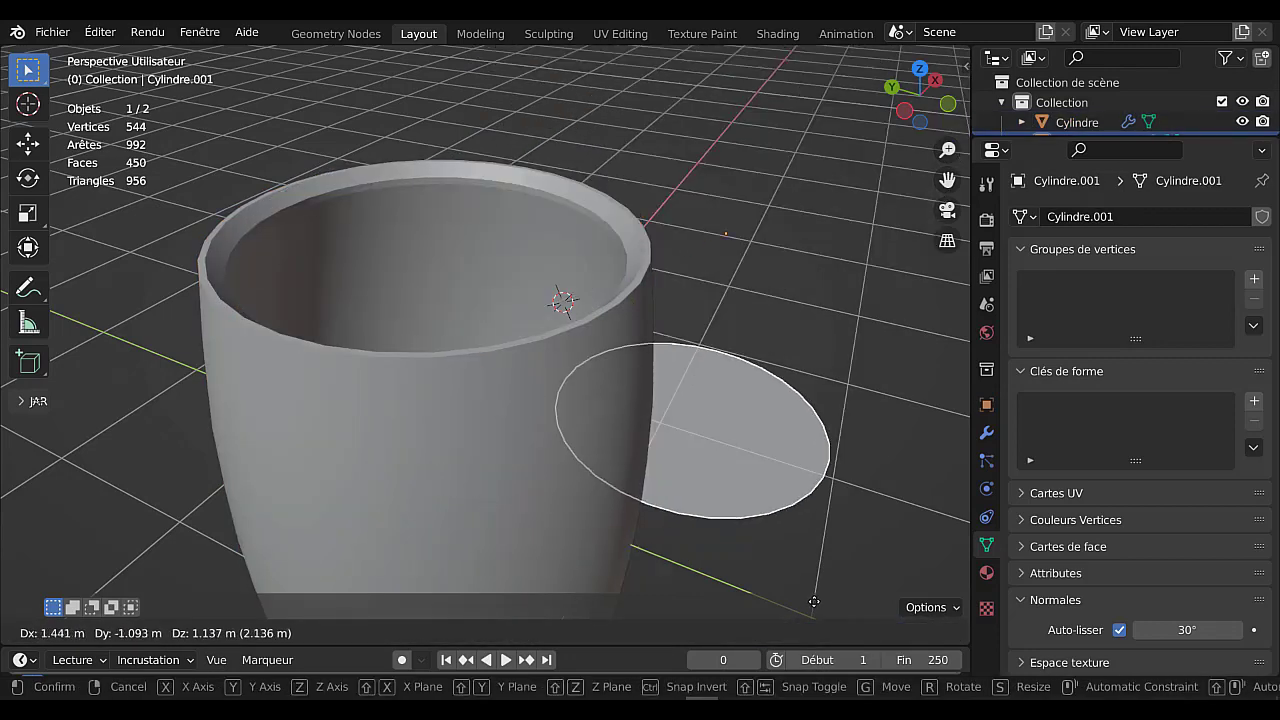
key(Escape)
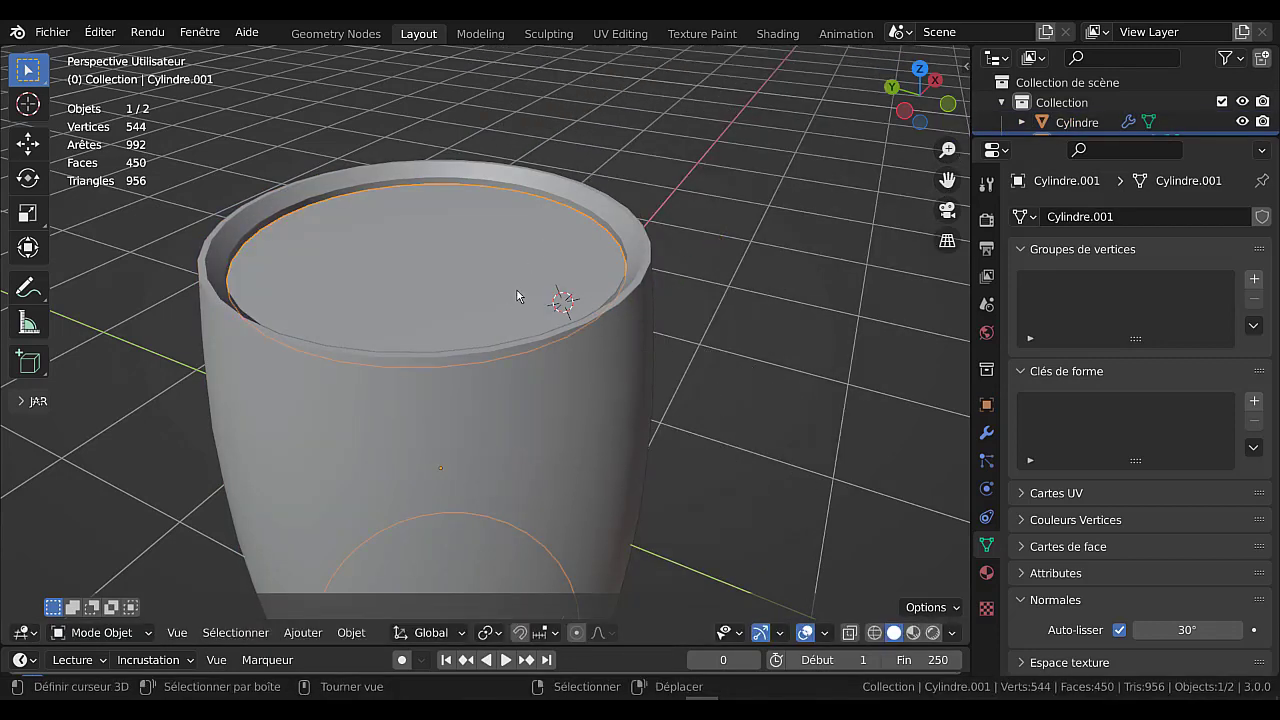
middle_drag(517, 296, 543, 213)
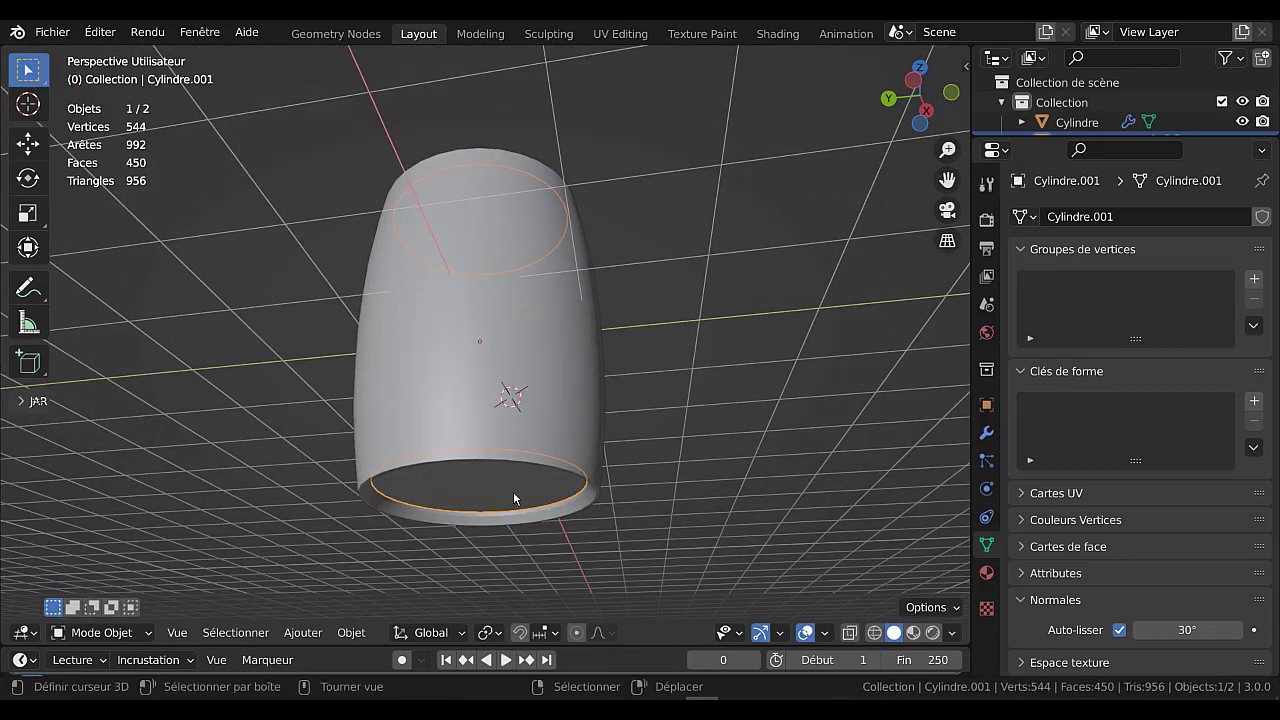
click(984, 436)
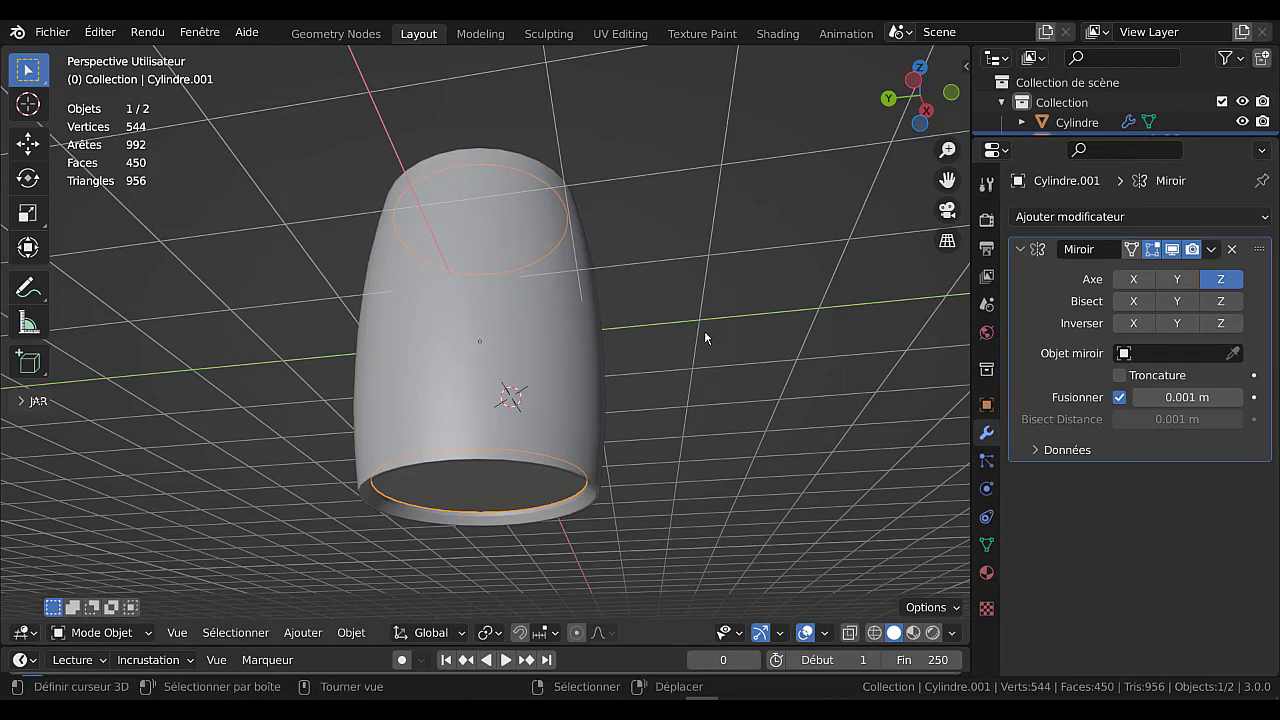
Enter edit mode on the barrel body and select its entire mesh in edge selection
middle_drag(705, 337, 550, 430)
click(596, 426)
key(Tab)
scroll(640, 400, up, 3)
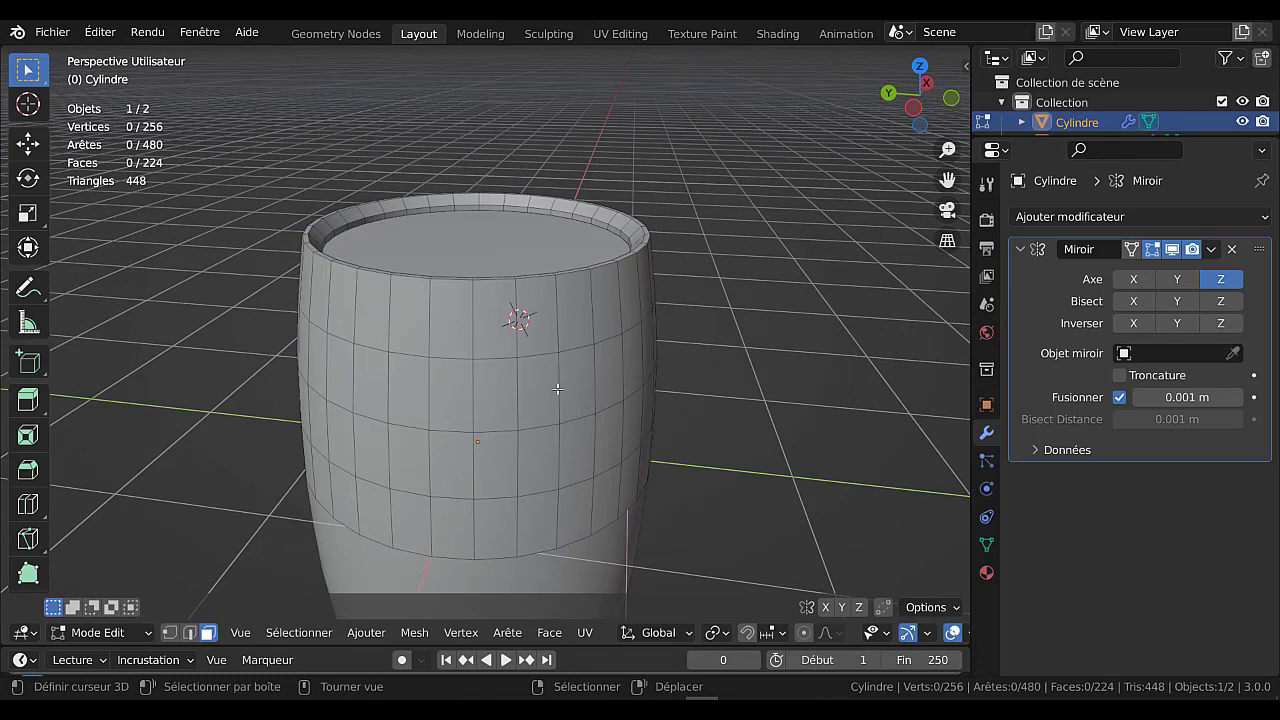
key(a)
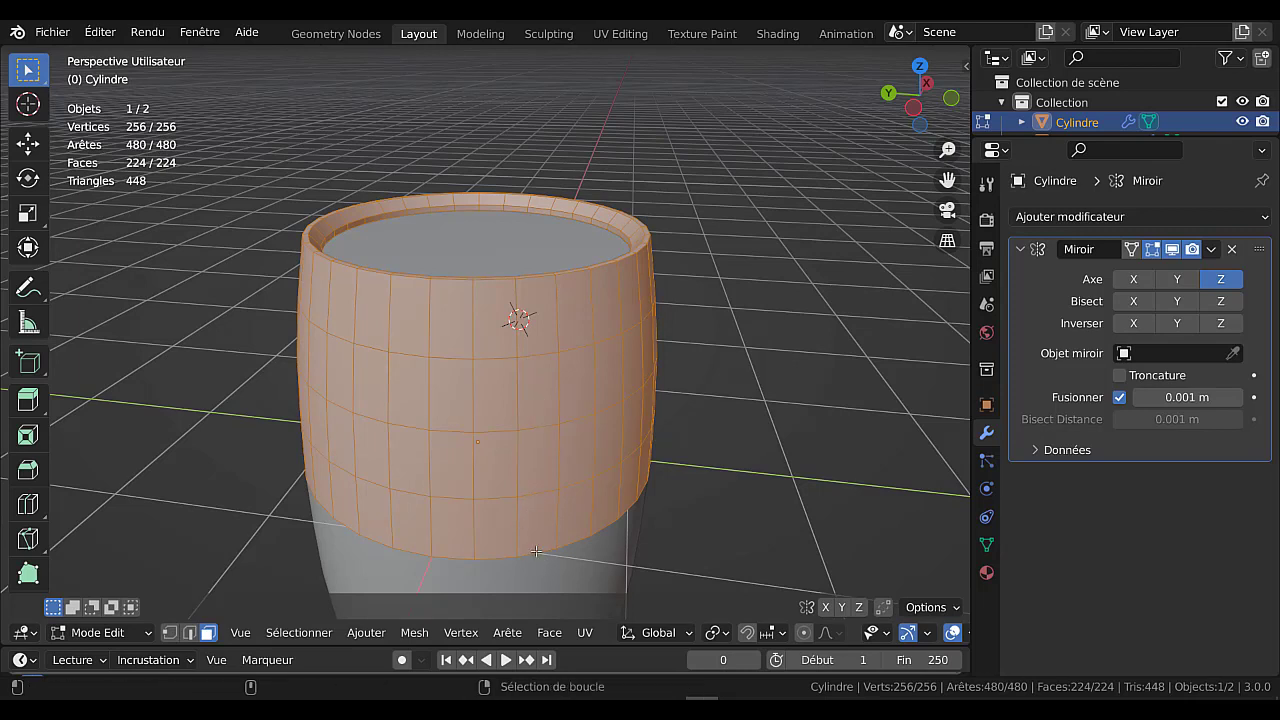
click(189, 633)
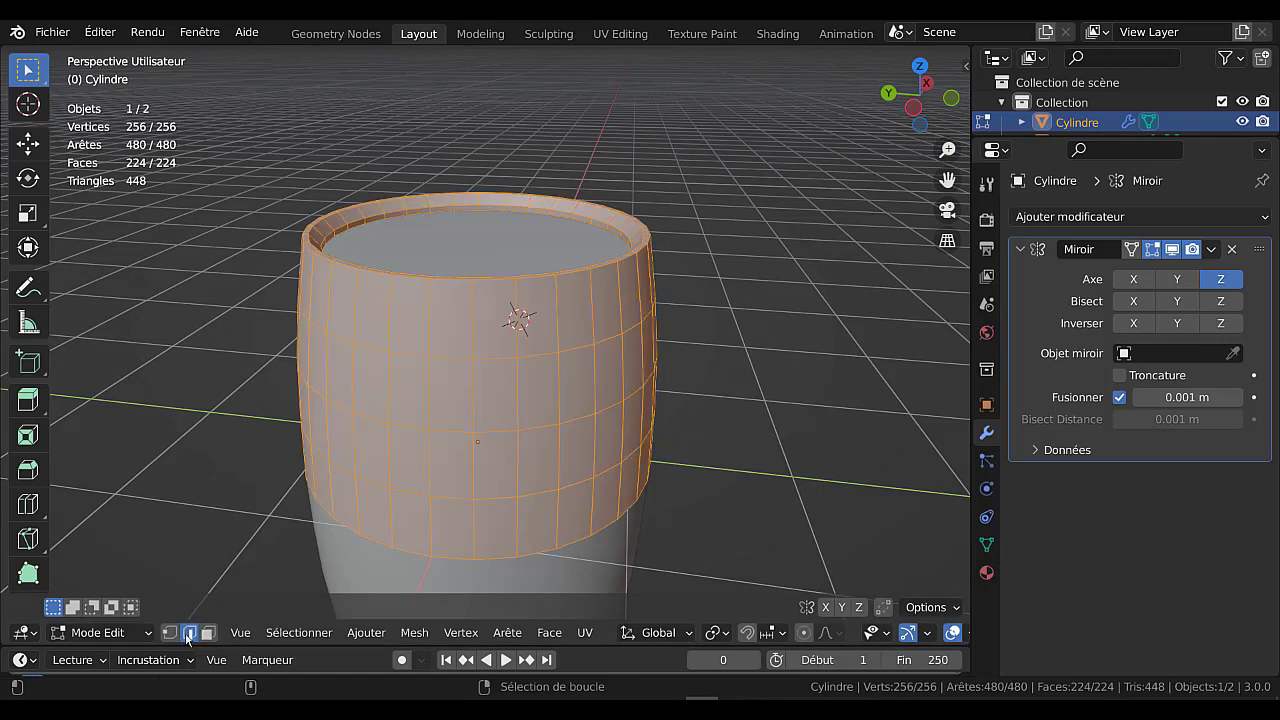
Deselect the five horizontal edge loops on the barrel's side, from the mirror seam up to the outer rim
alt+shift+click(526, 558)
alt+shift+click(541, 489)
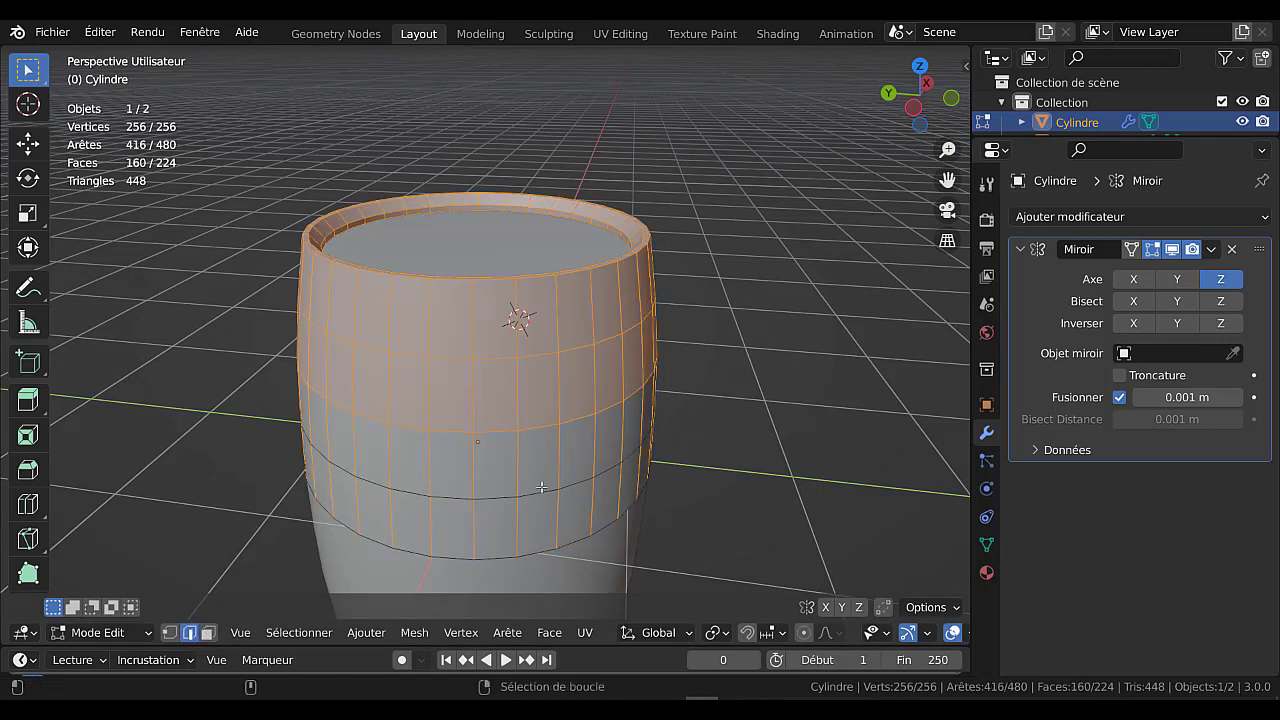
alt+shift+click(537, 420)
alt+shift+click(529, 361)
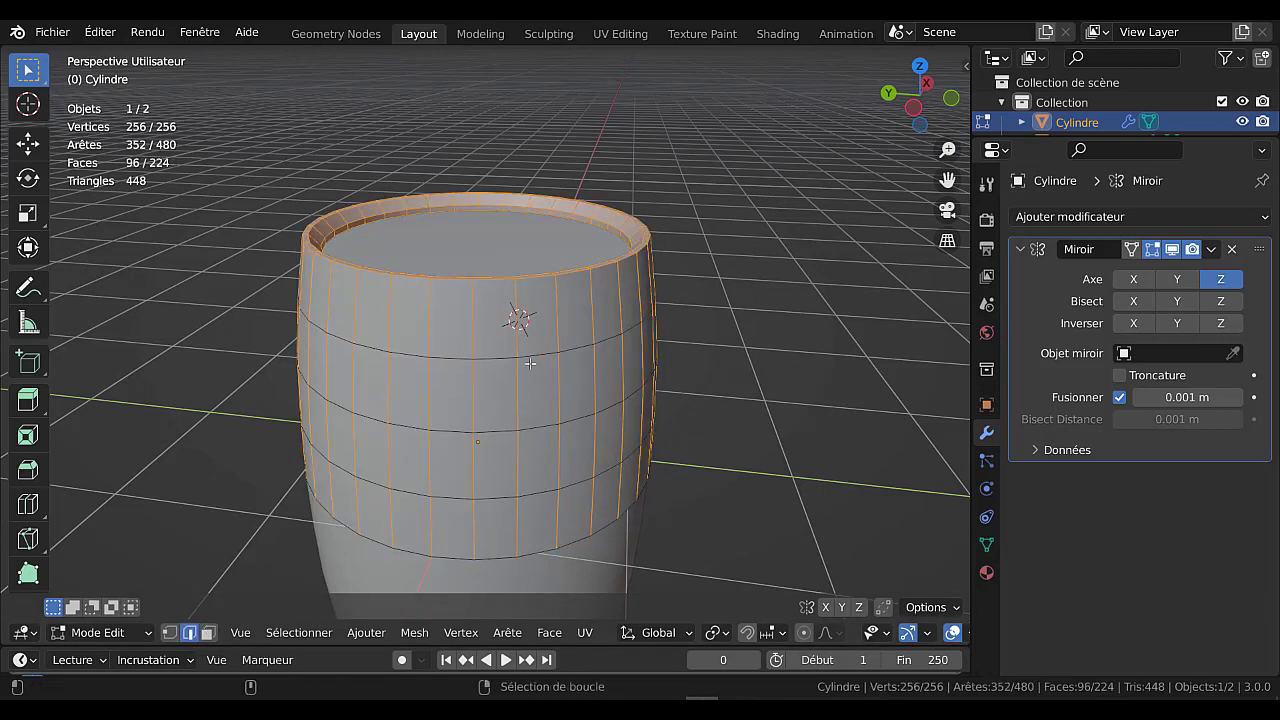
alt+shift+click(542, 283)
Deselect the two ring-shaped edge loops on the inner side of the barrel's rim
middle_drag(542, 283, 560, 355)
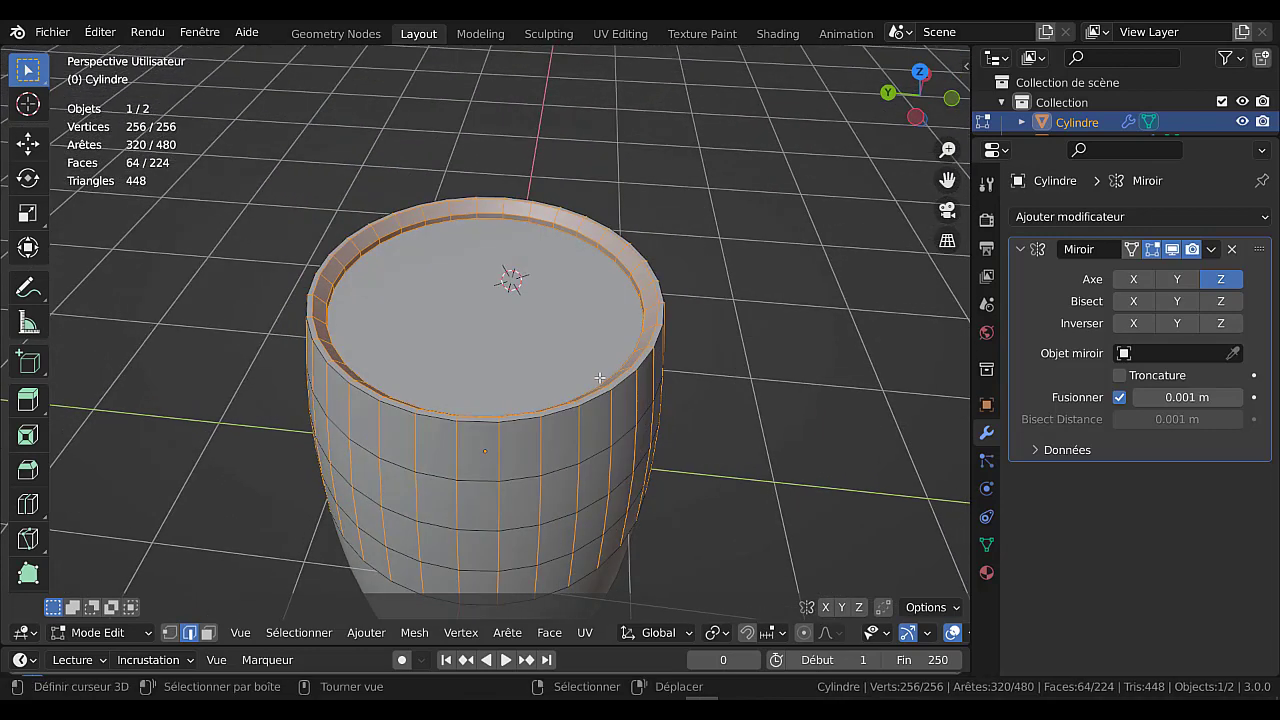
scroll(686, 400, up, 3)
alt+shift+click(755, 374)
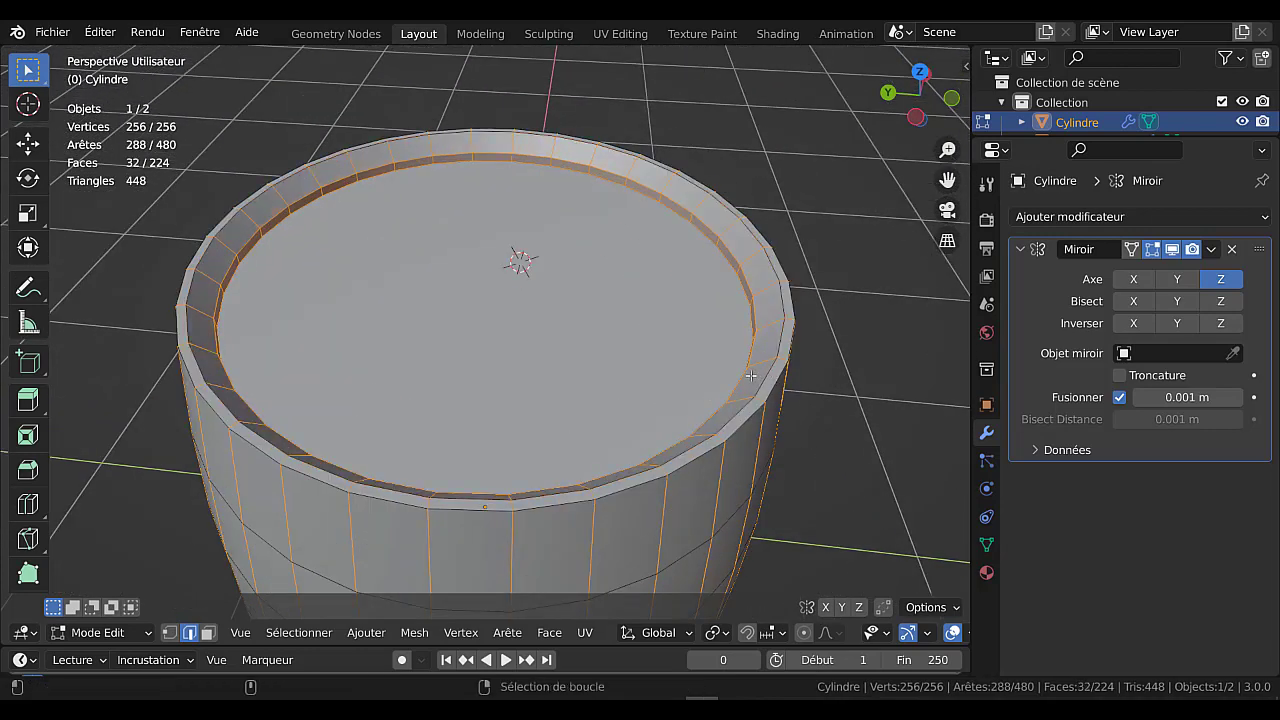
alt+shift+click(747, 379)
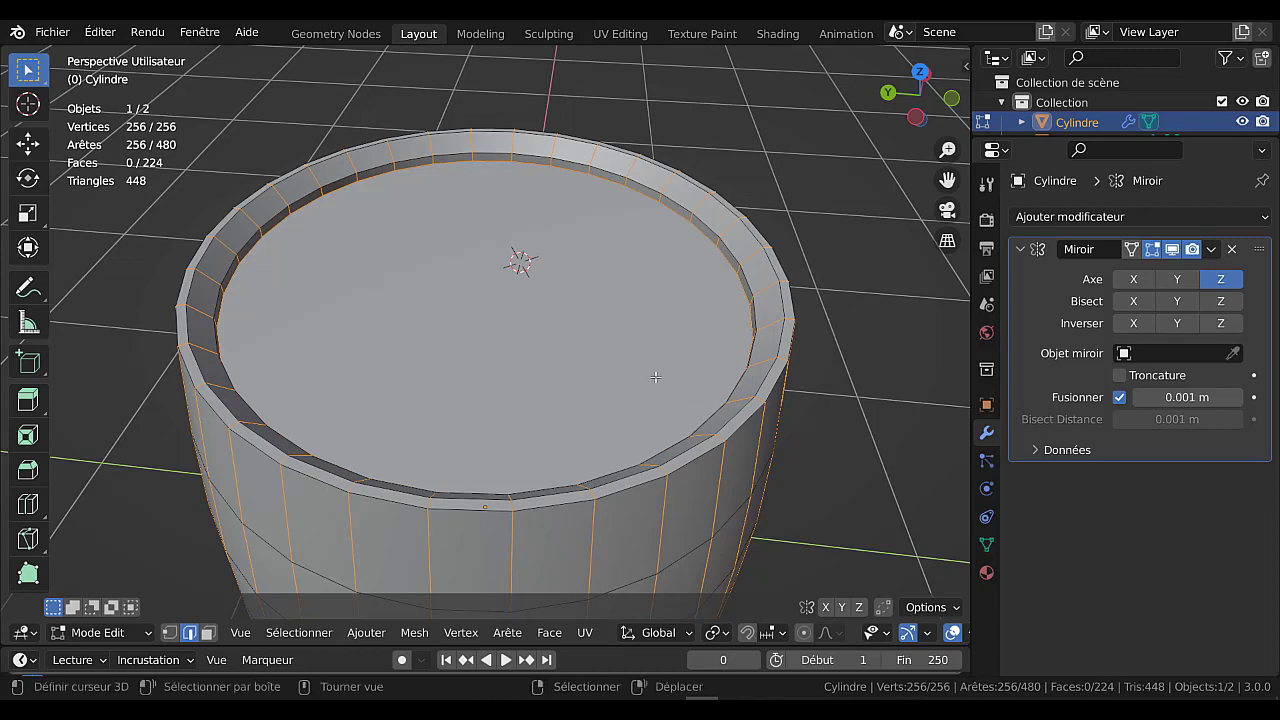
middle_drag(668, 394, 598, 372)
scroll(598, 372, up, 3)
scroll(603, 370, down, 4)
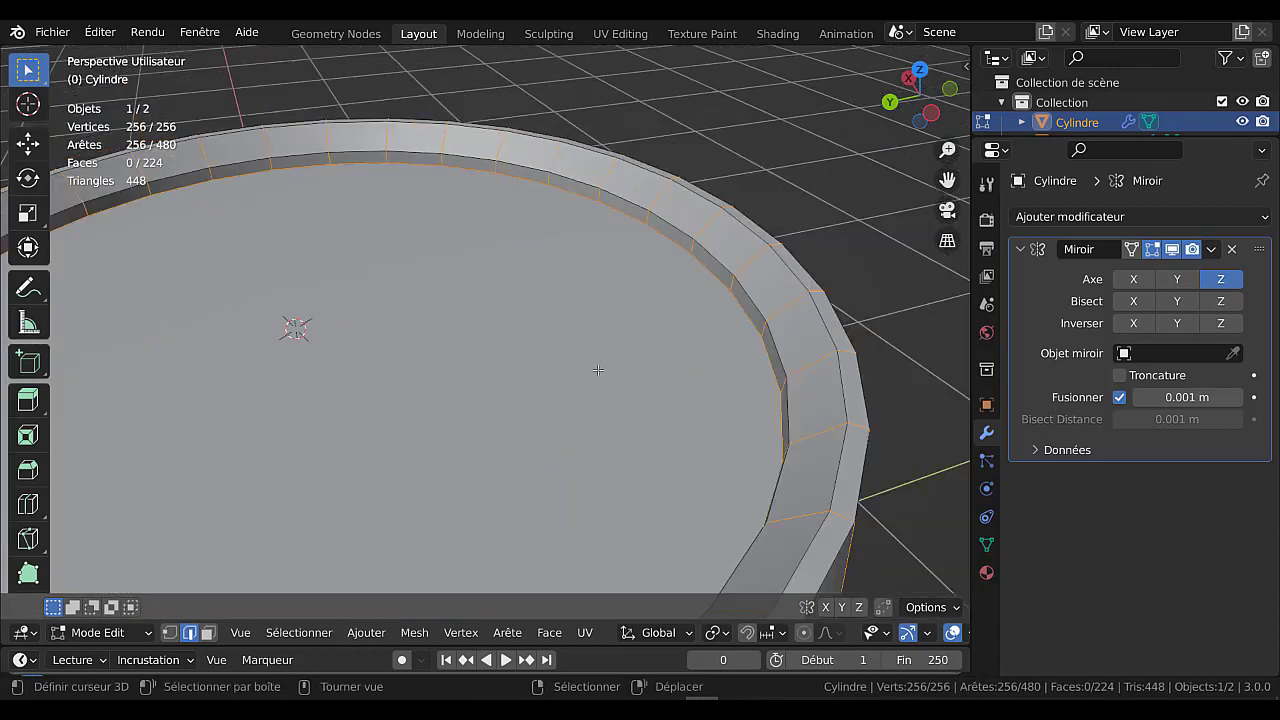
Isolate the barrel body in local view and deselect the last horizontal loop at the lid's former boundary
key(Tab)
scroll(754, 433, down, 3)
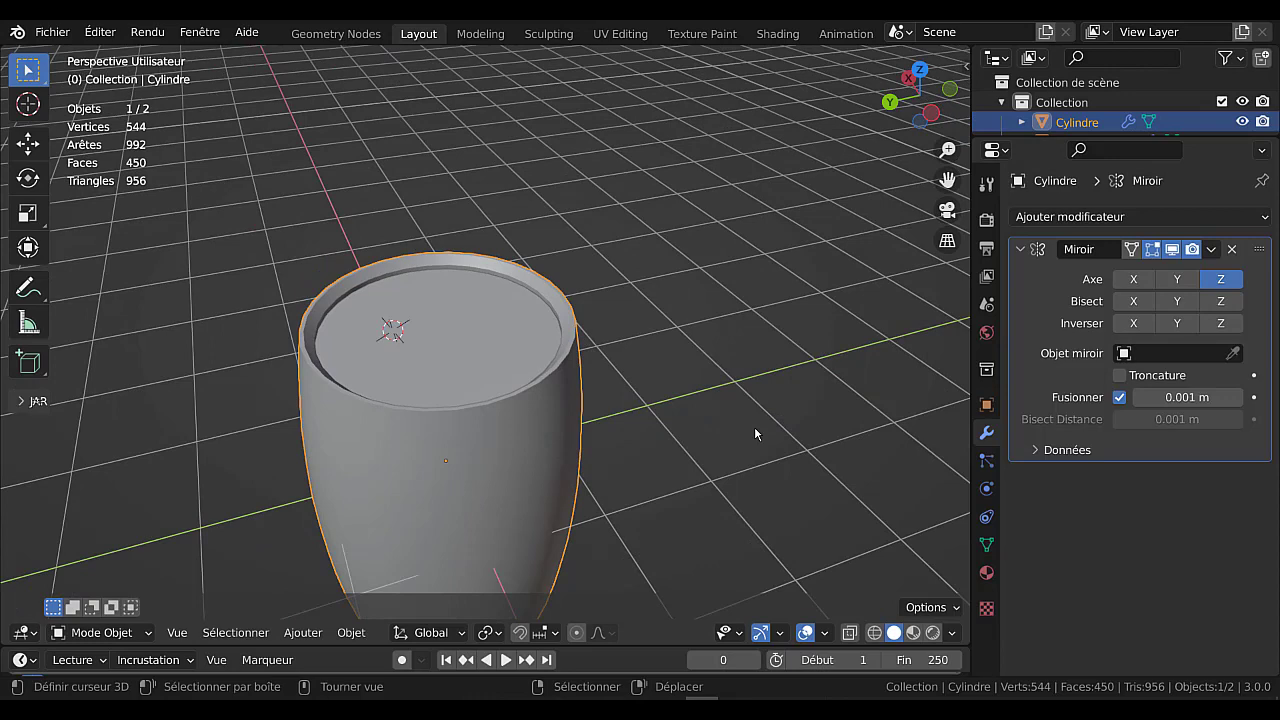
key(KP_Divide)
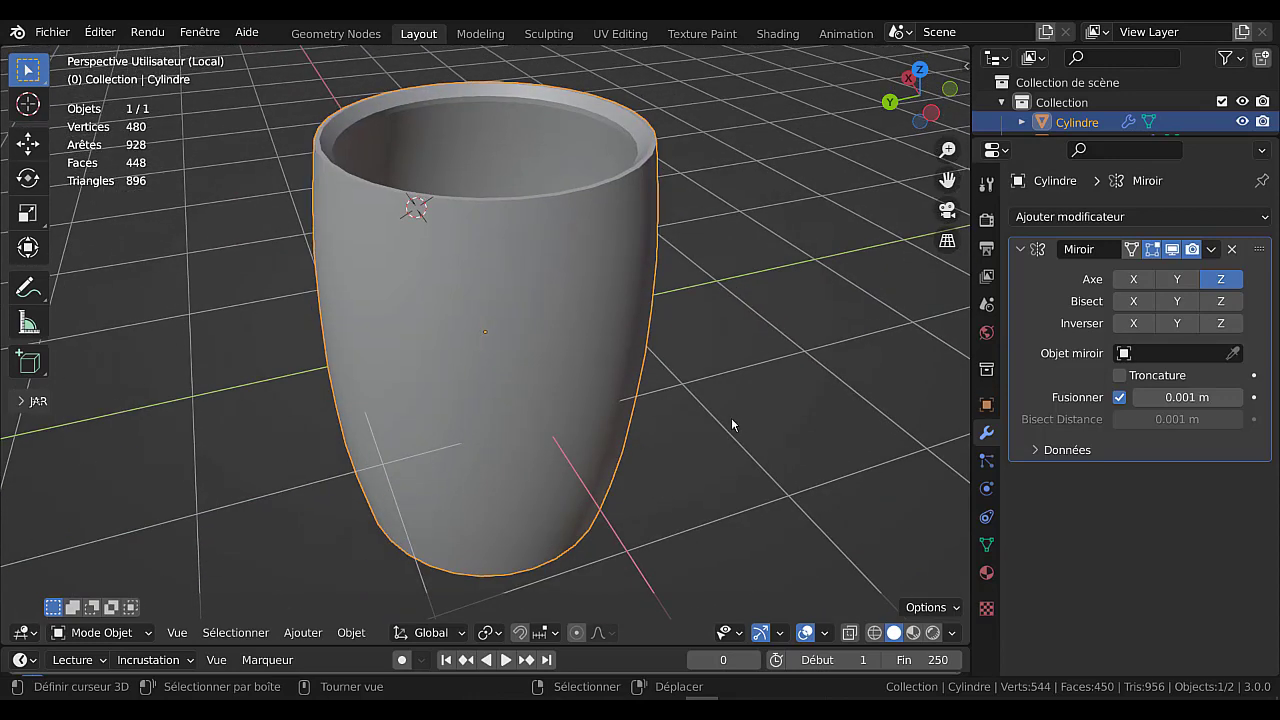
key(Tab)
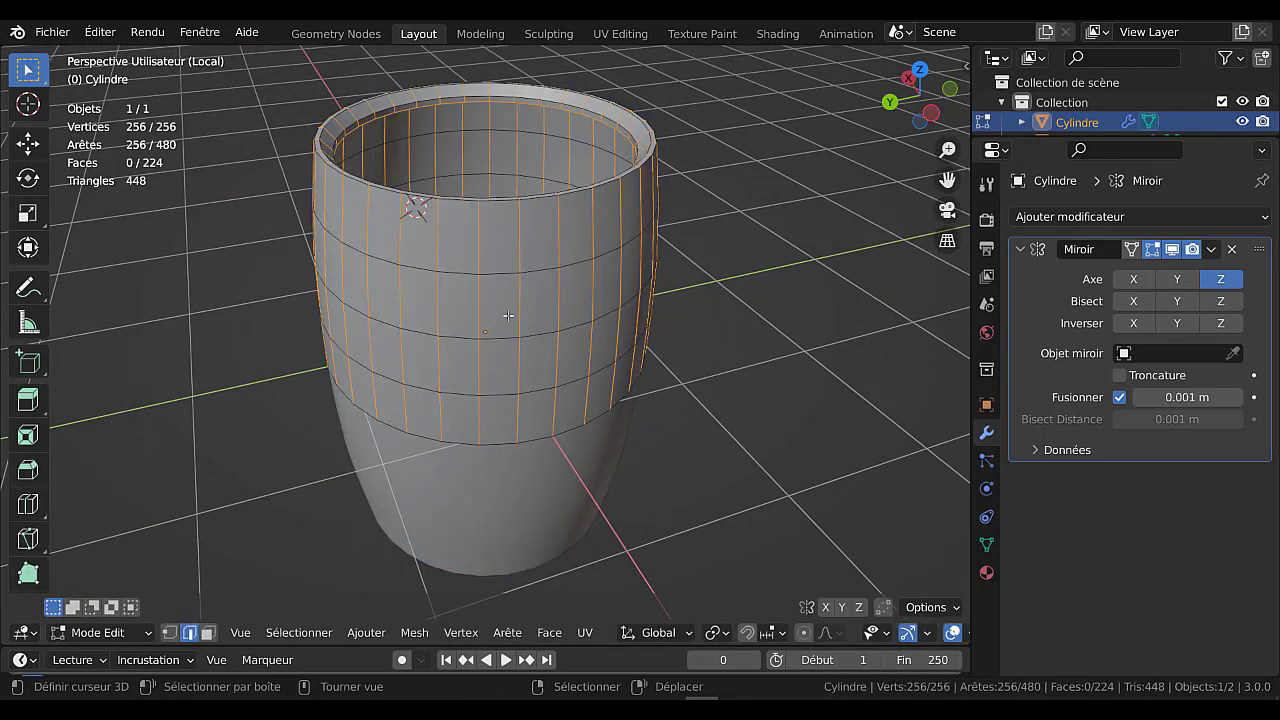
scroll(676, 301, up, 5)
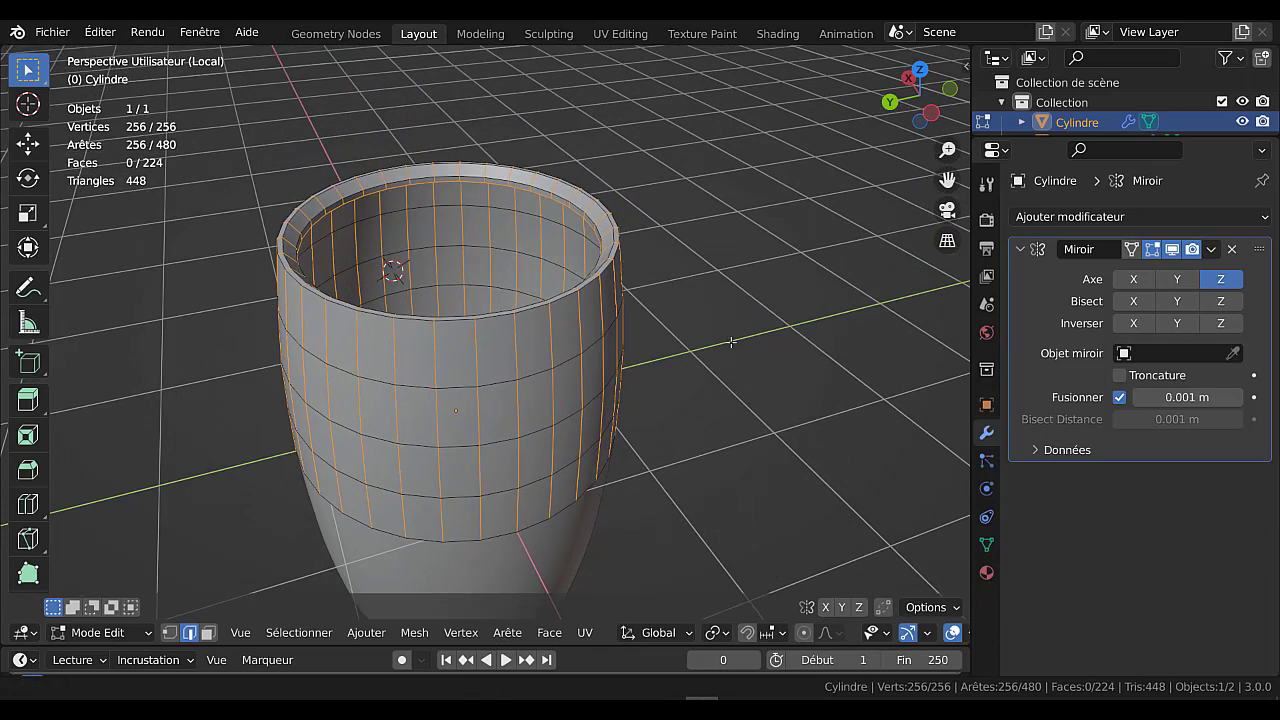
scroll(676, 301, up, 1)
alt+shift+right_click(702, 106)
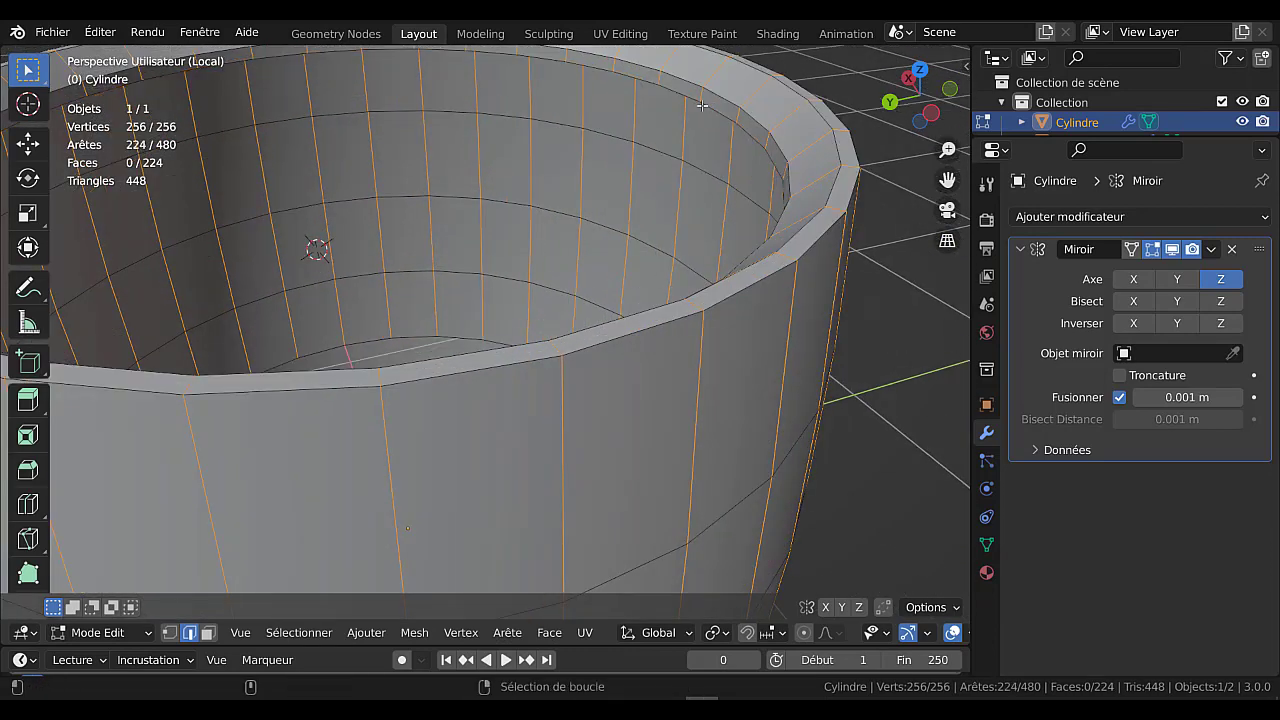
scroll(691, 313, down, 6)
middle_drag(694, 308, 749, 347)
scroll(782, 272, up, 2)
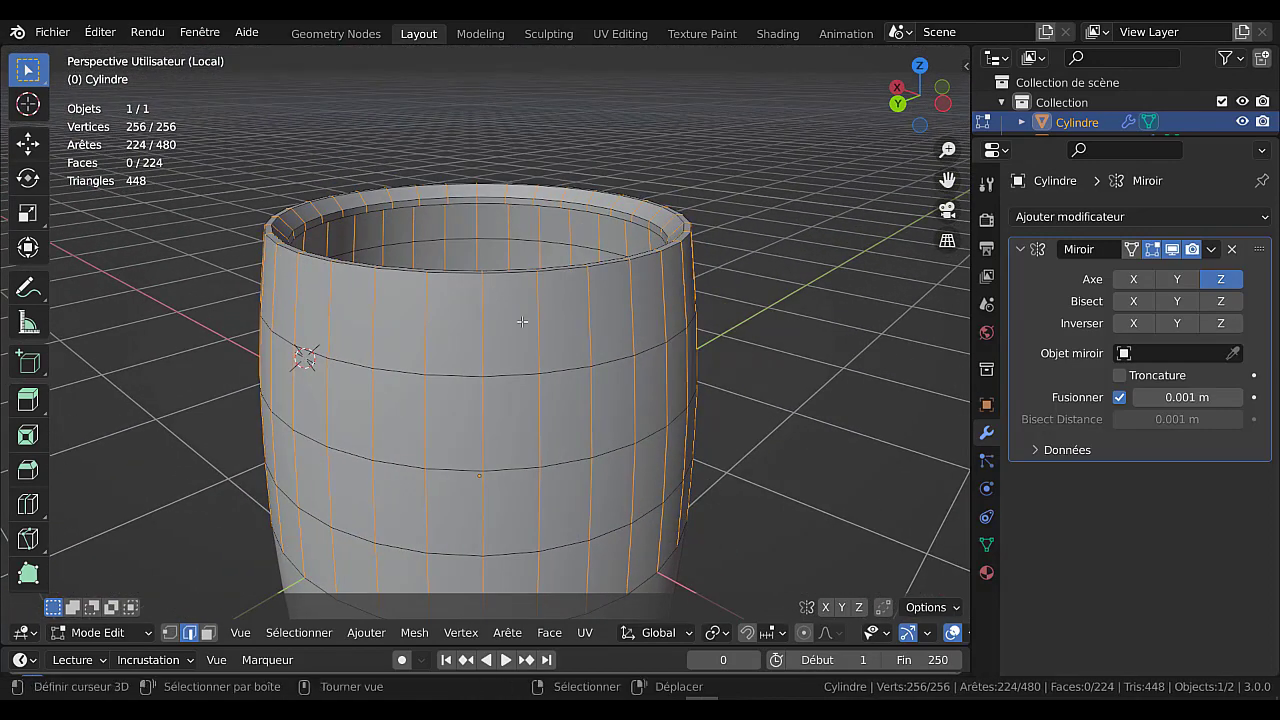
middle_drag(840, 321, 777, 300)
scroll(783, 289, up, 1)
scroll(783, 289, down, 1)
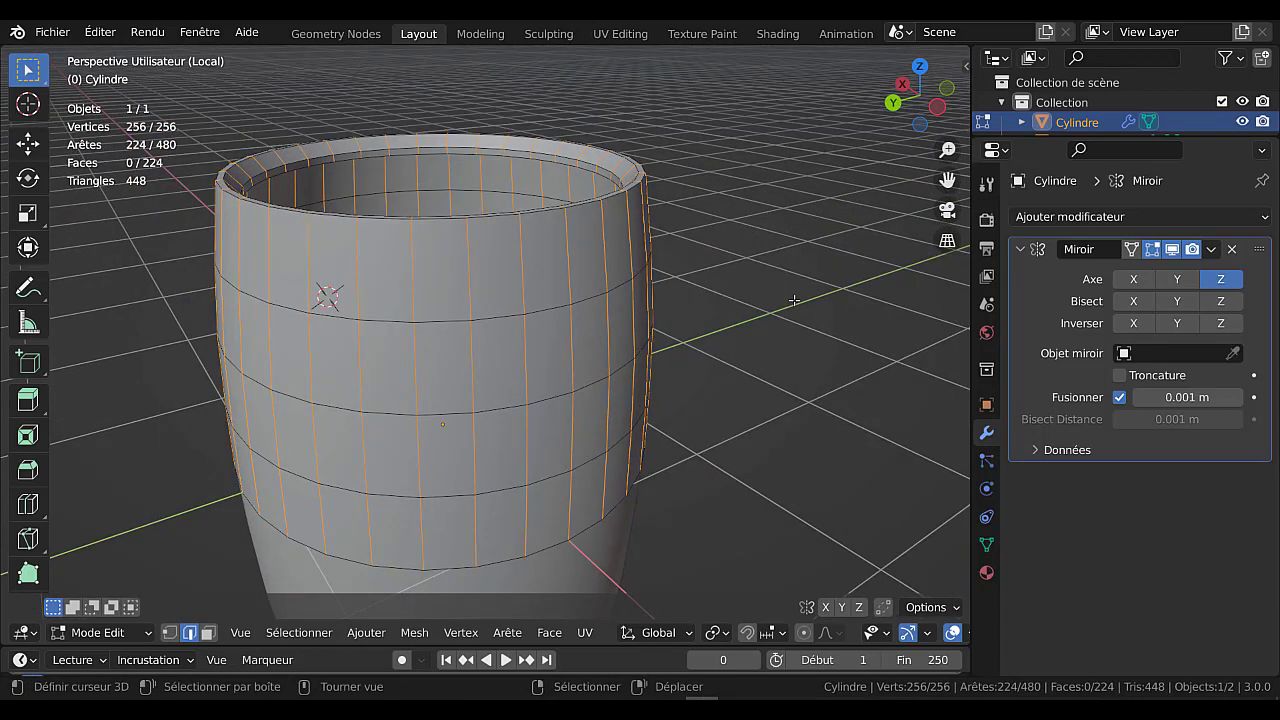
scroll(816, 329, up, 1)
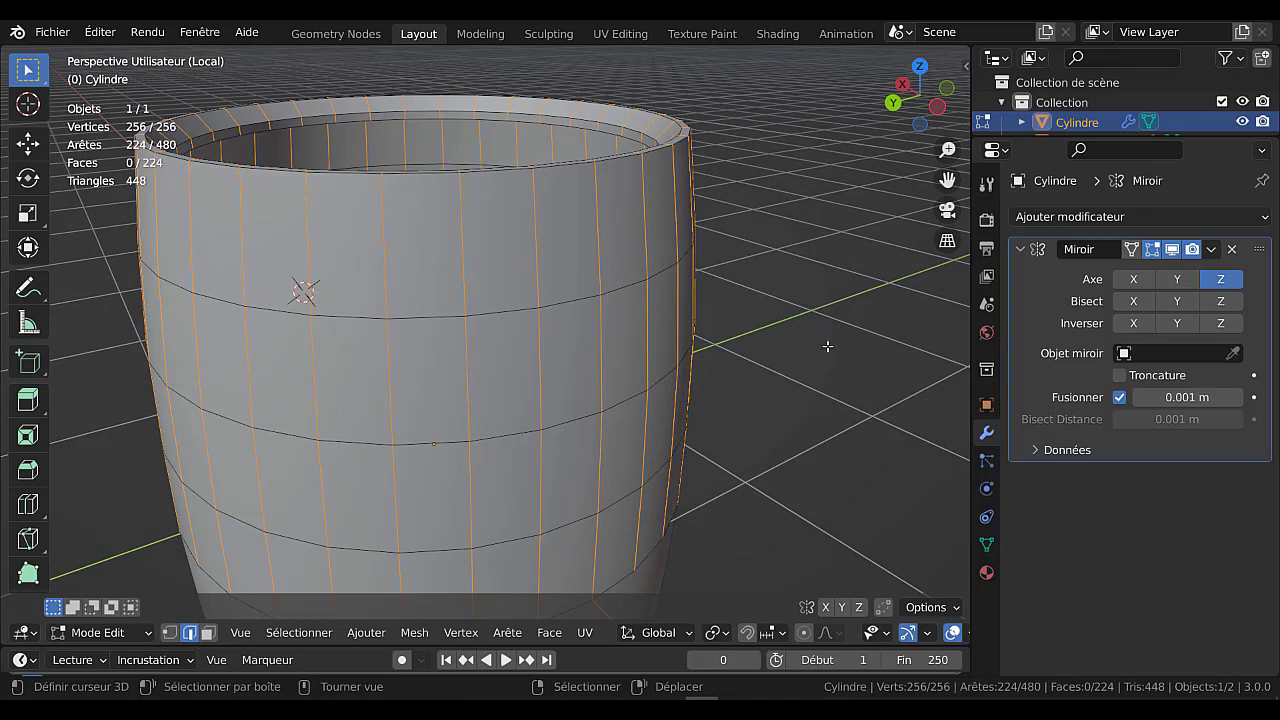
key(ctrl+b)
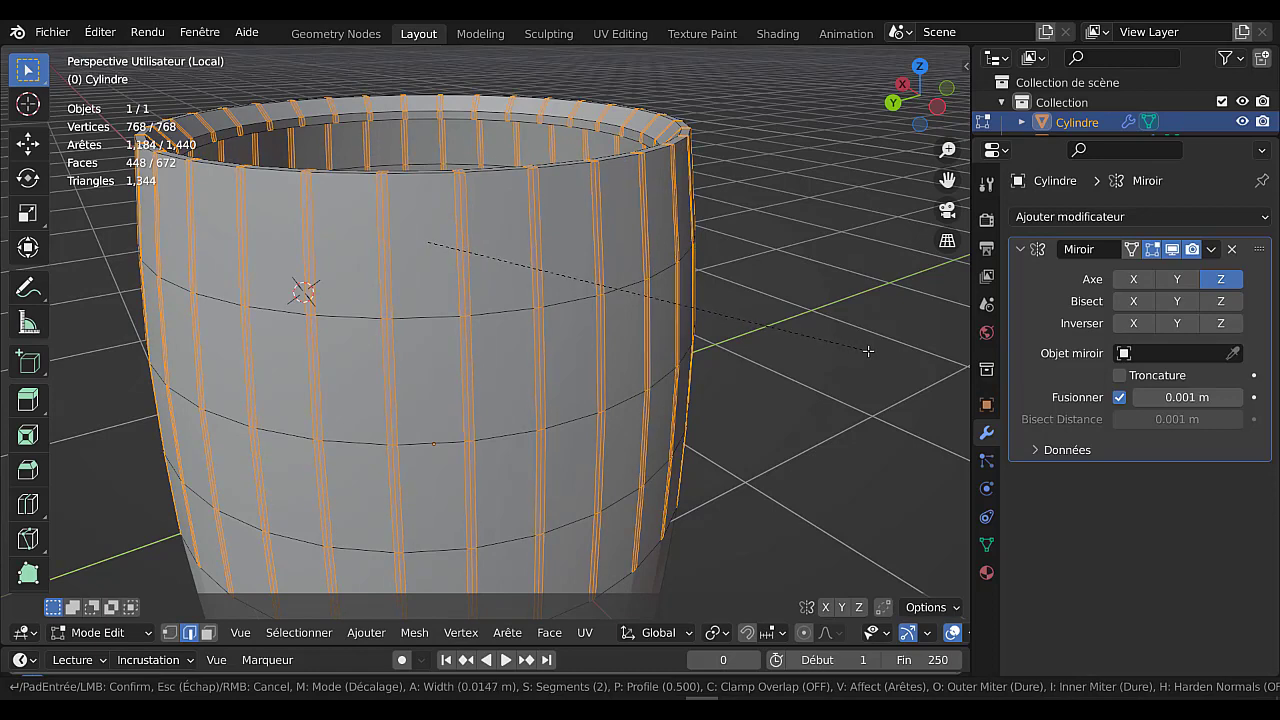
scroll(868, 351, down, 1)
scroll(868, 351, up, 3)
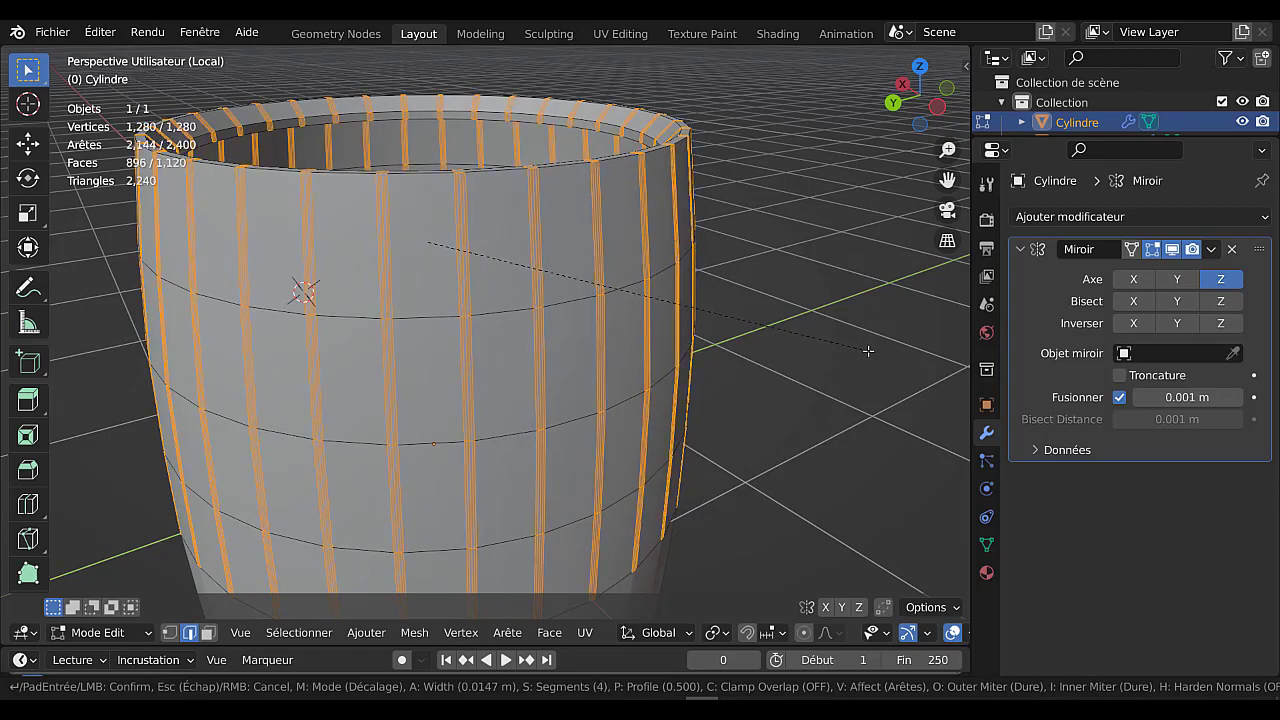
scroll(868, 351, down, 3)
scroll(868, 351, up, 2)
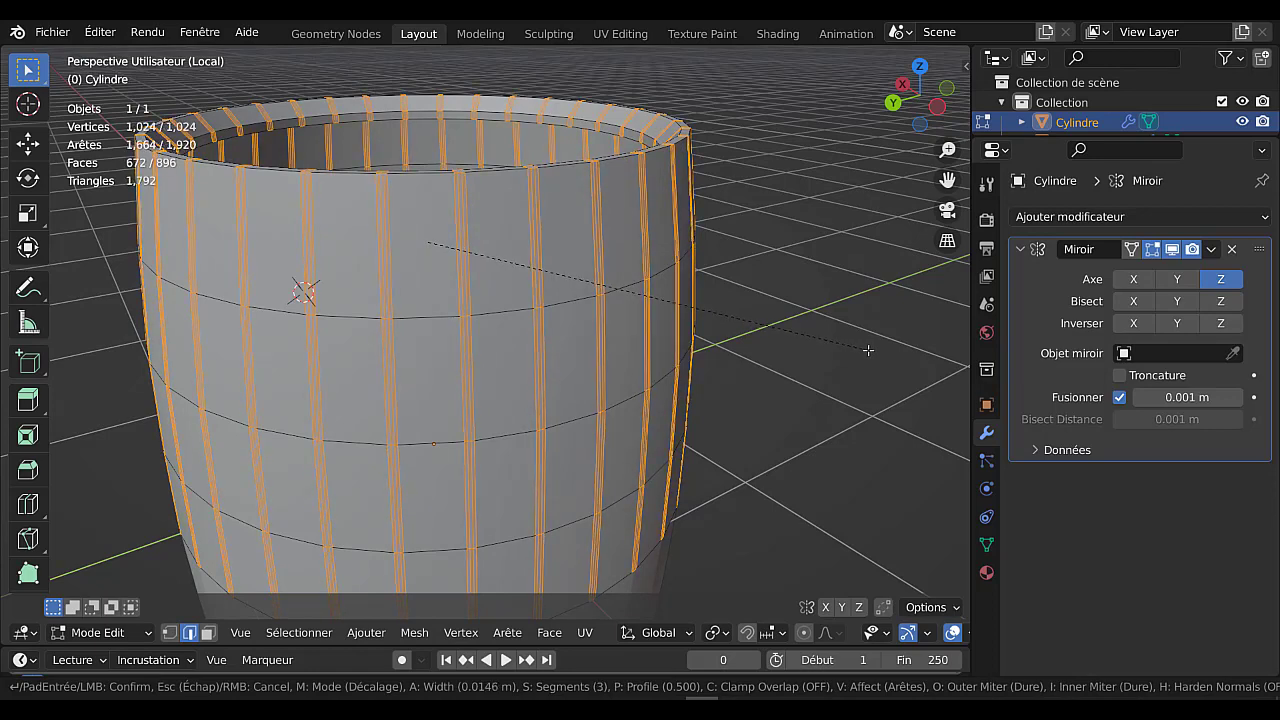
scroll(868, 351, down, 2)
scroll(868, 350, up, 1)
scroll(868, 350, down, 1)
scroll(868, 350, up, 1)
scroll(868, 350, down, 1)
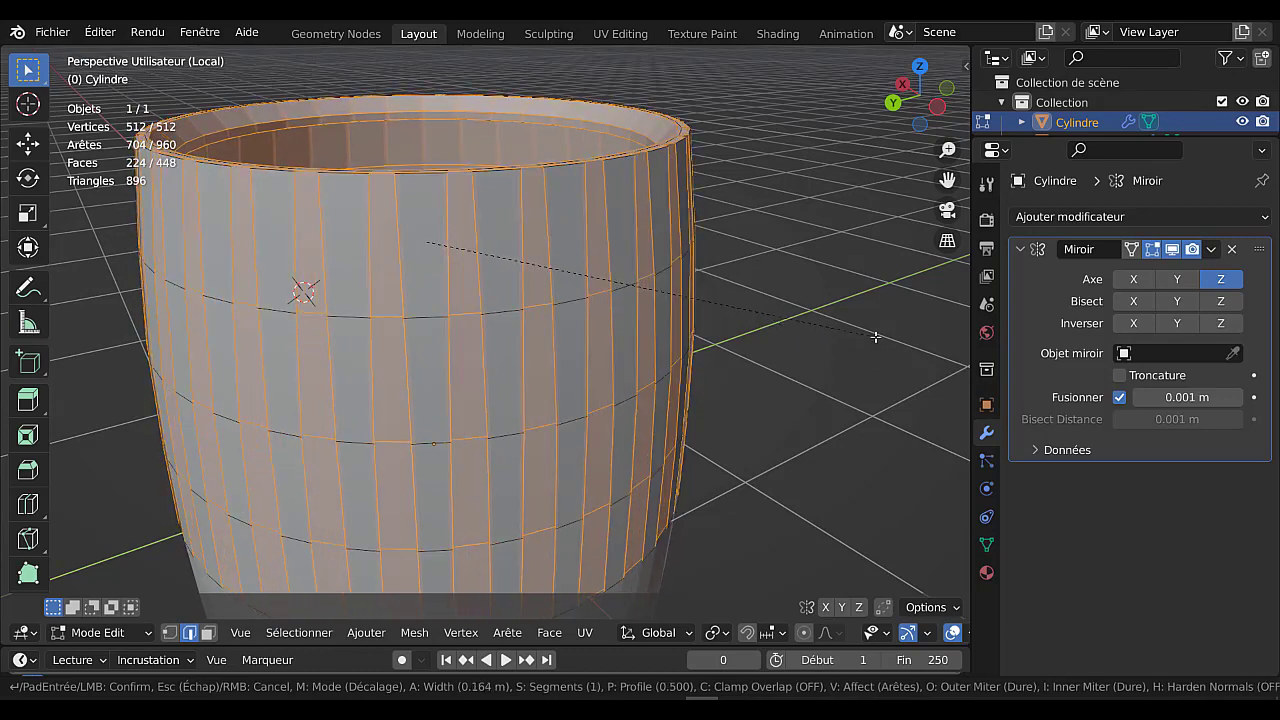
right_click(825, 346)
Bevel the selected vertical edges of the barrel body into narrow strips about 0.0035 m wide with one segment
key(ctrl+b)
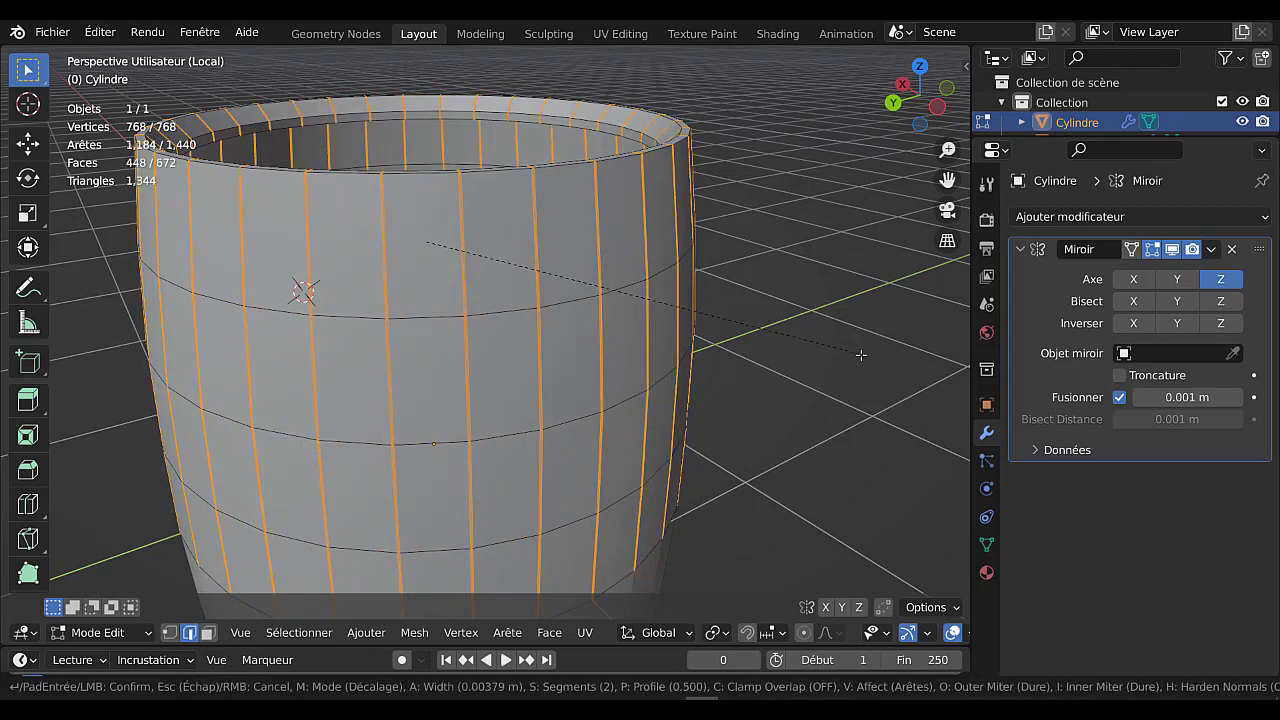
scroll(866, 353, down, 1)
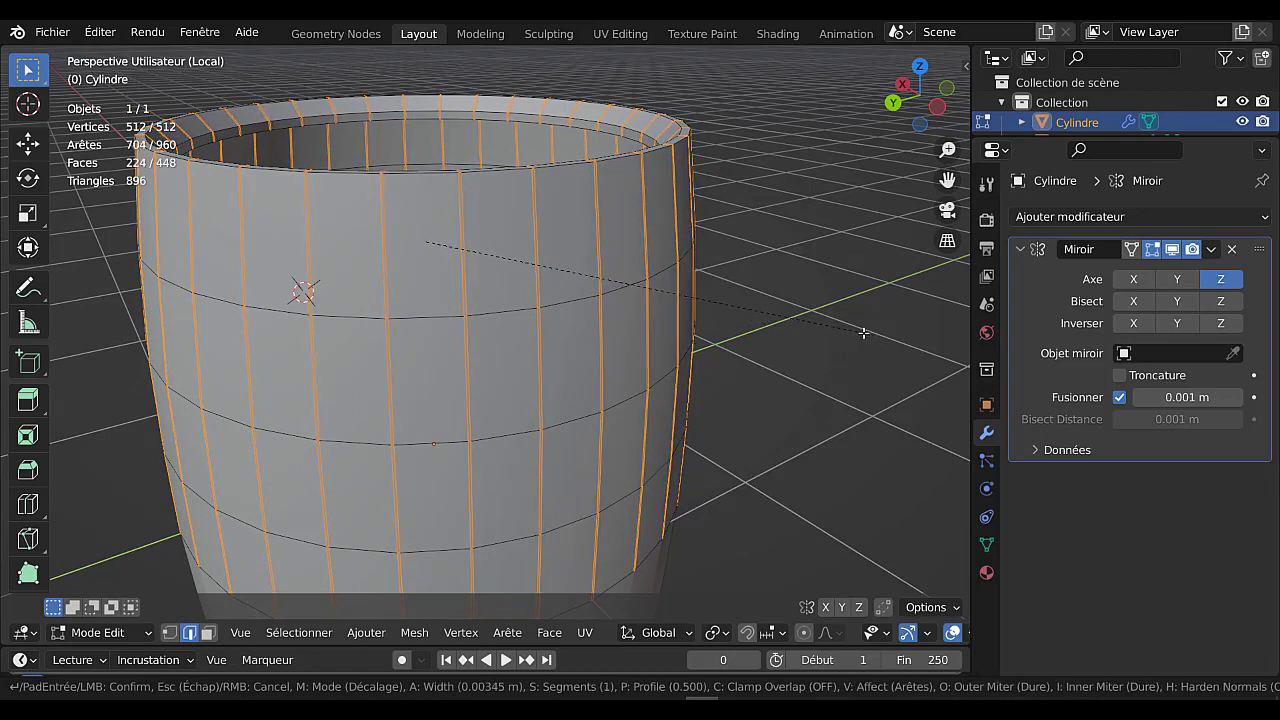
click(860, 330)
scroll(633, 311, up, 5)
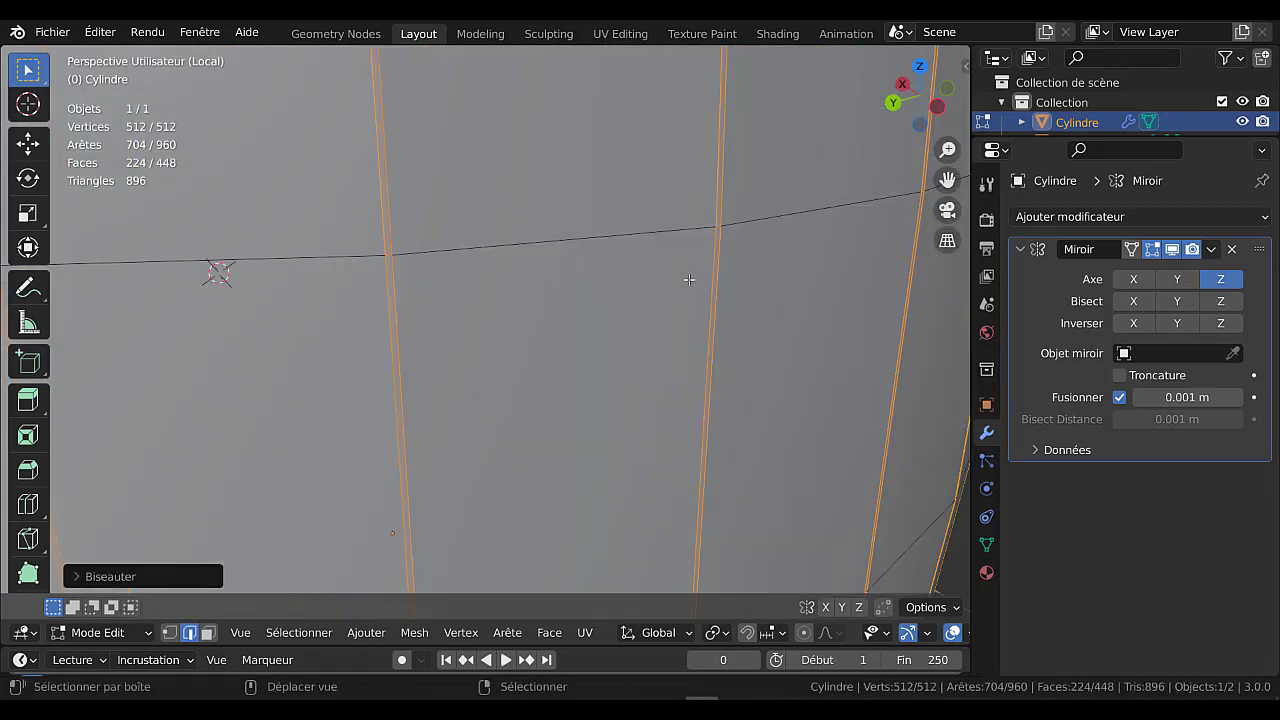
shift+middle_drag(633, 311, 636, 308)
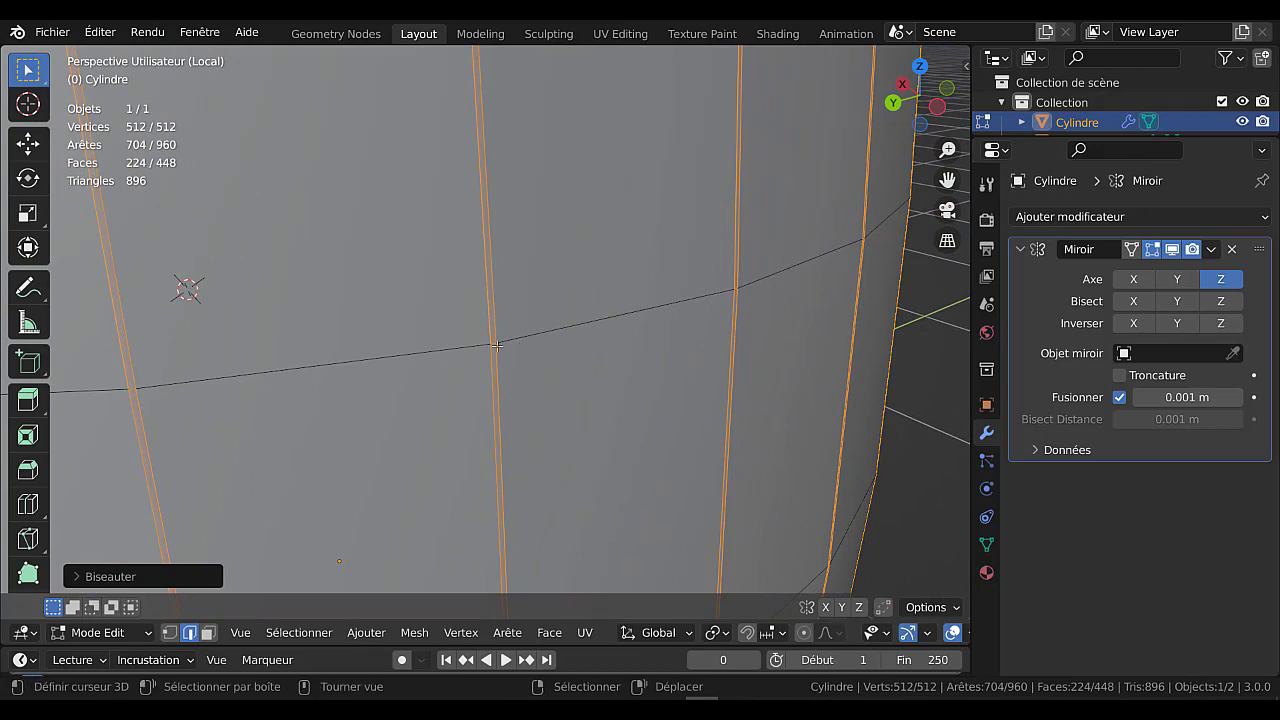
scroll(497, 345, down, 5)
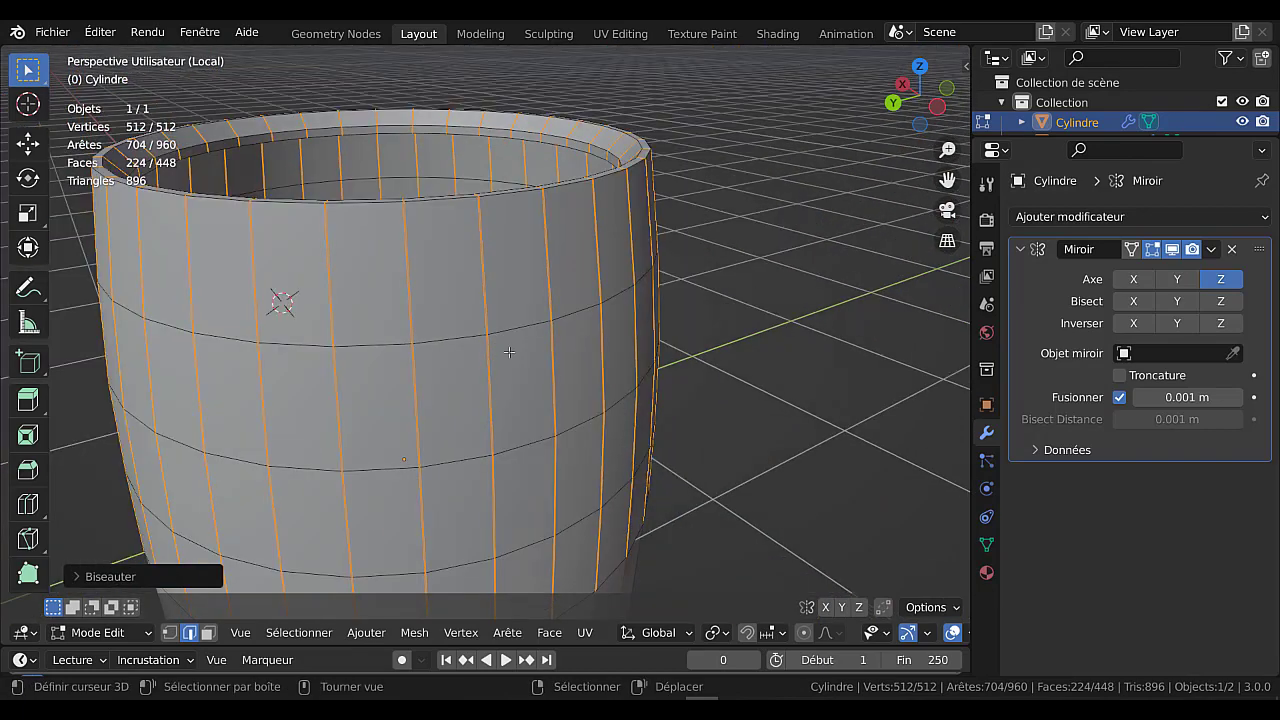
scroll(509, 352, down, 4)
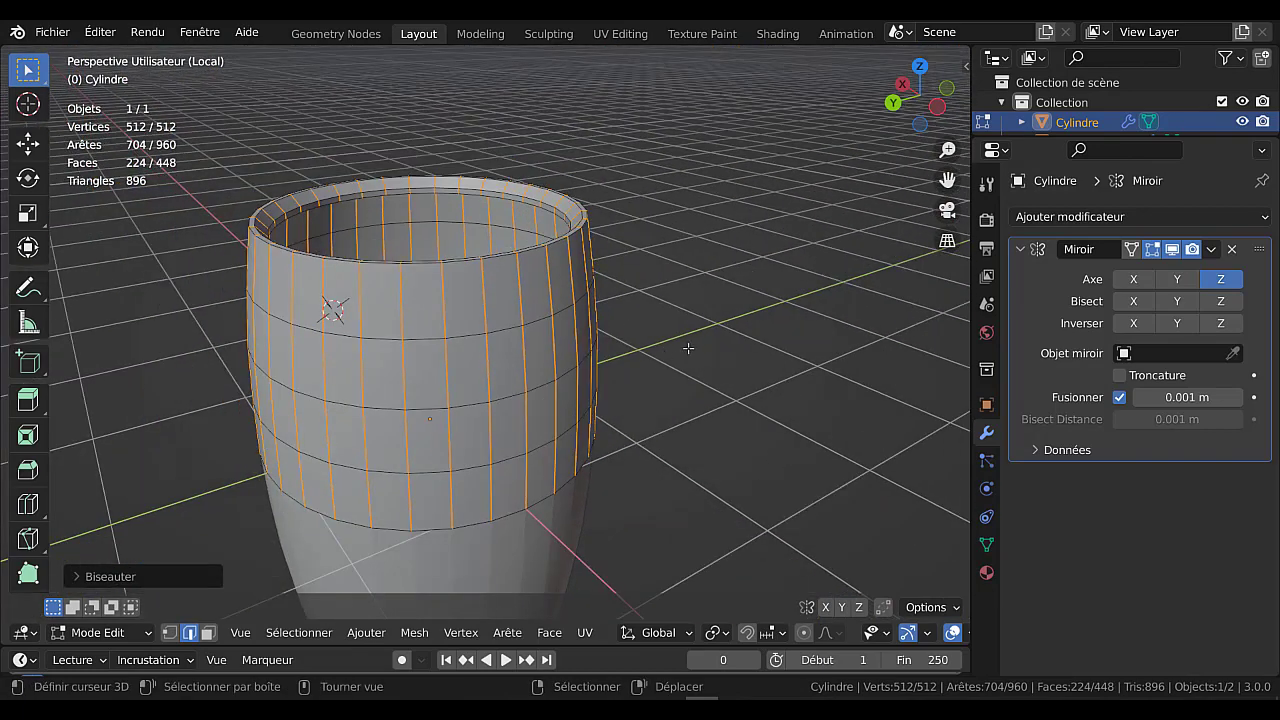
middle_drag(704, 338, 612, 295)
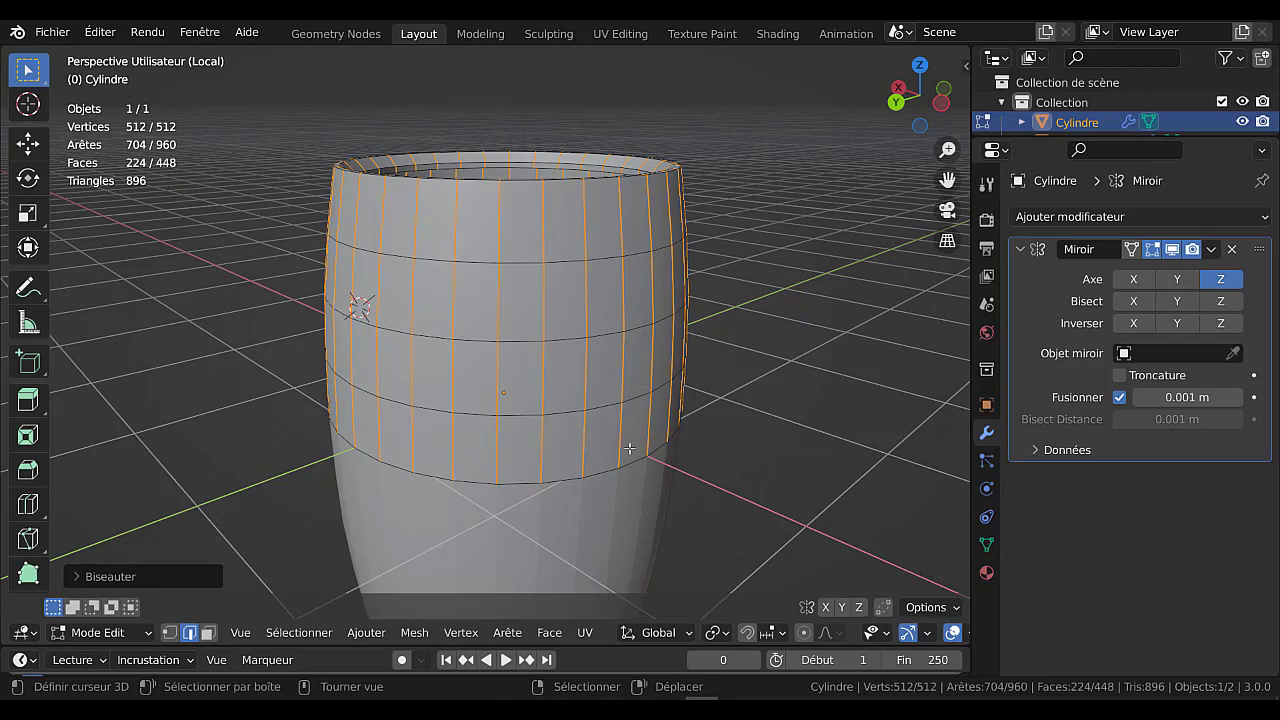
Try giving the barrel body a new material with a near-black base color, and undo the material changes
click(987, 573)
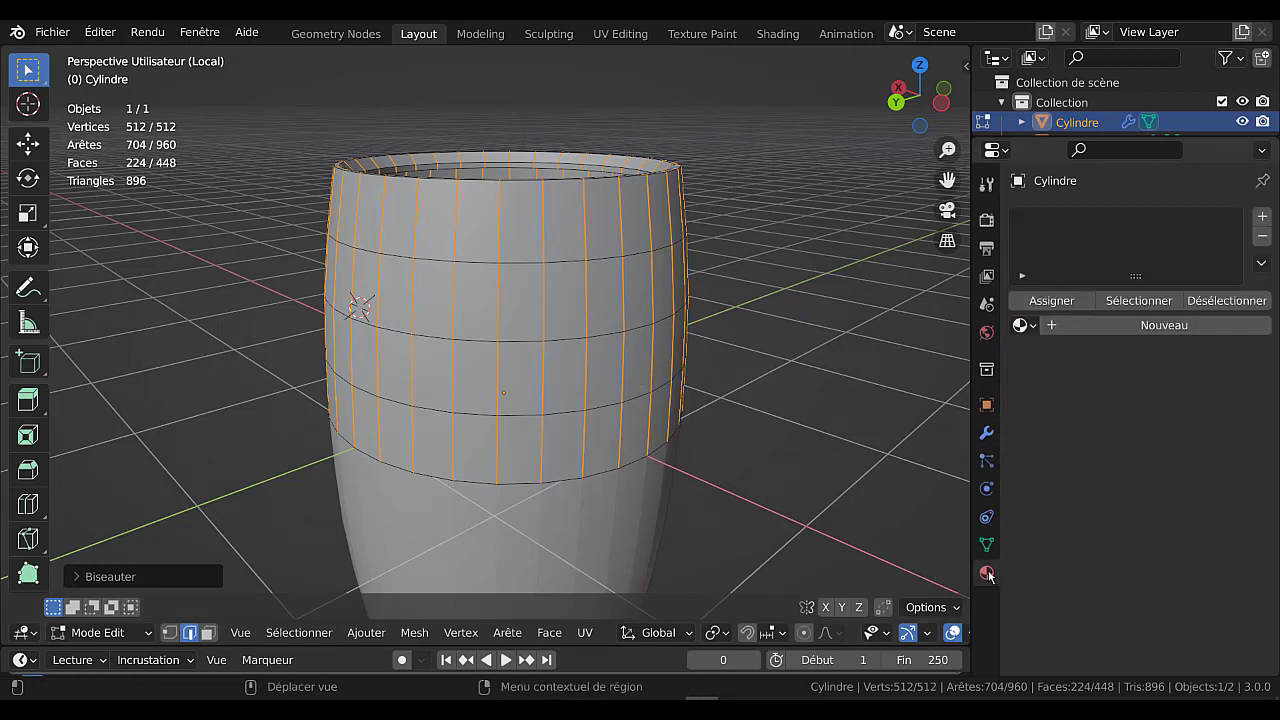
click(1169, 328)
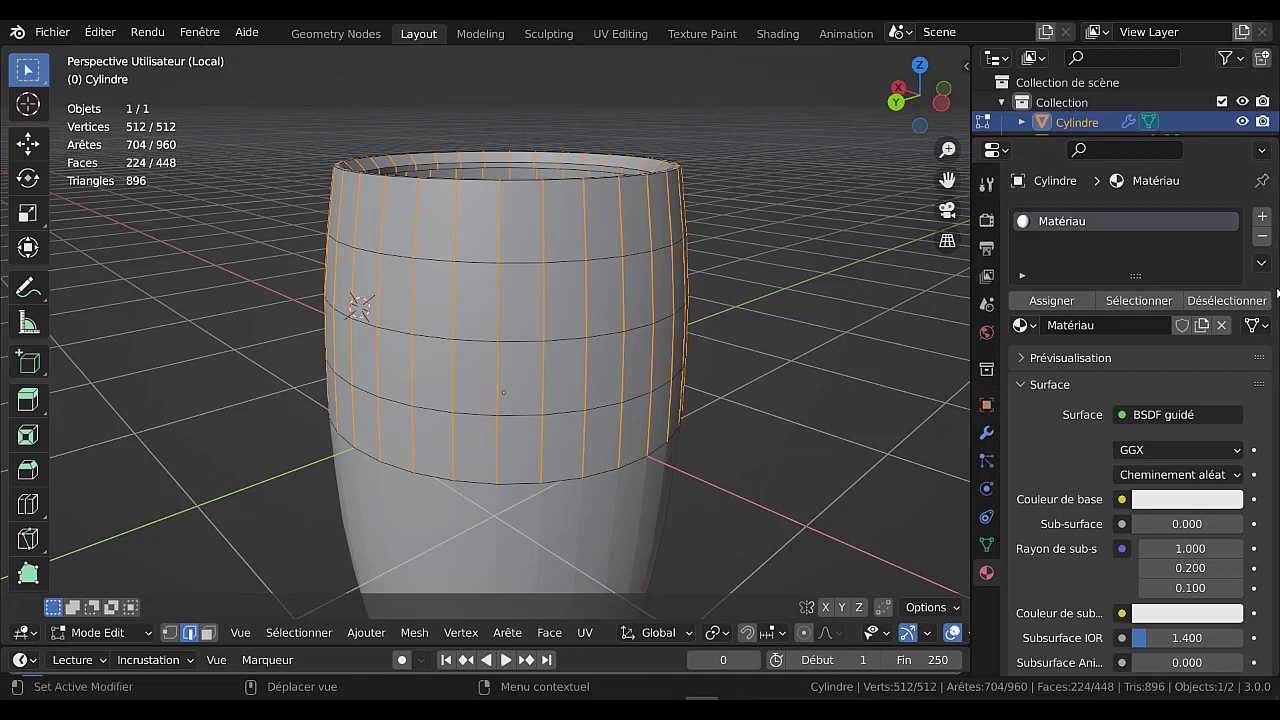
scroll(1278, 240, down, 5)
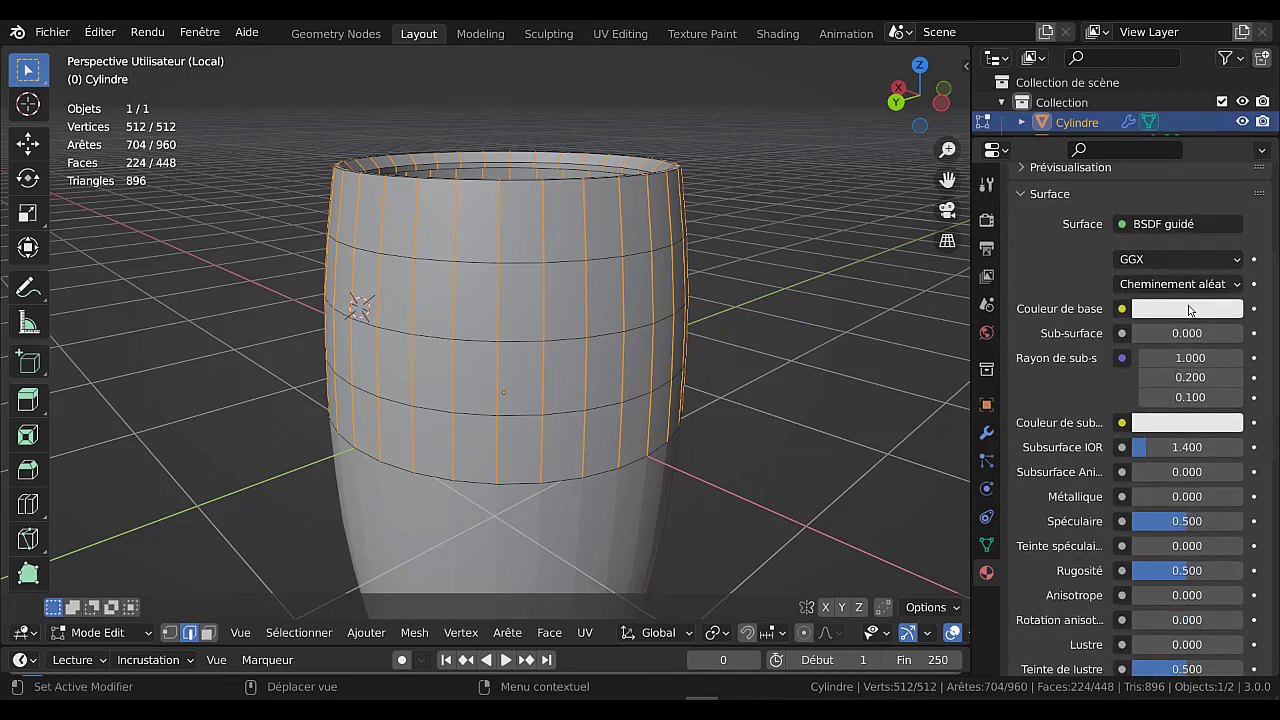
click(1196, 311)
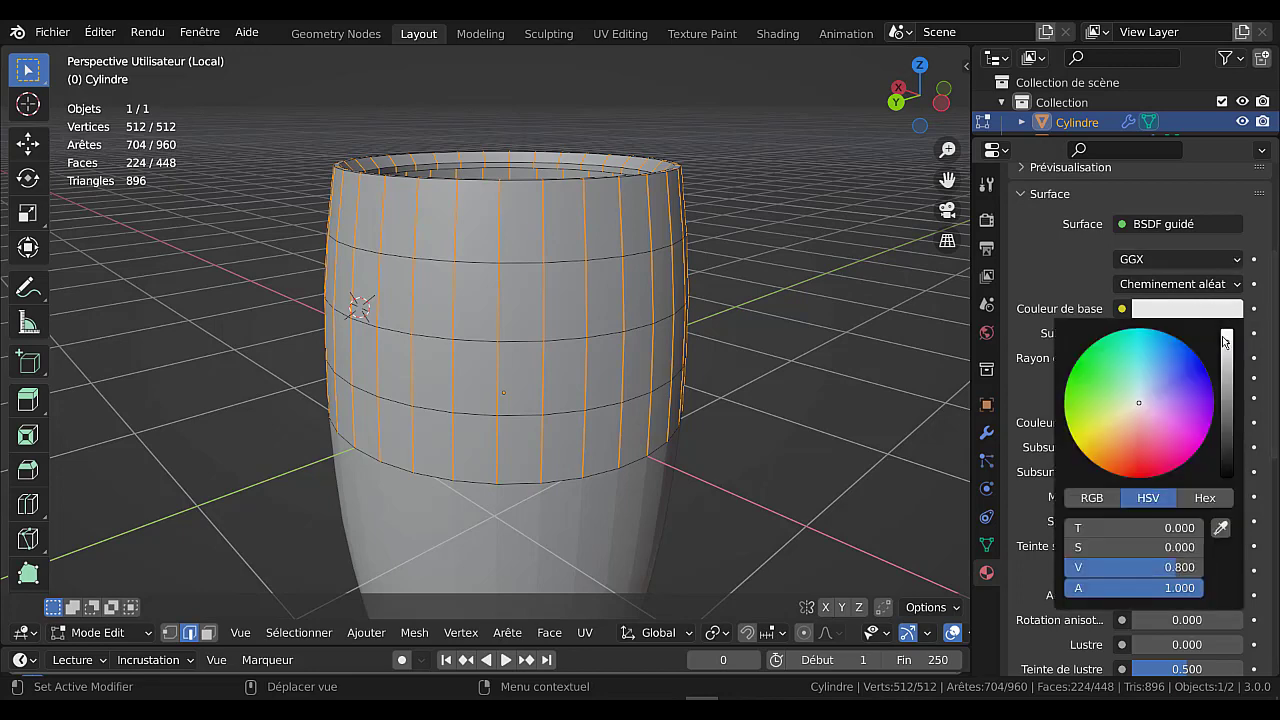
drag(1225, 342, 1228, 468)
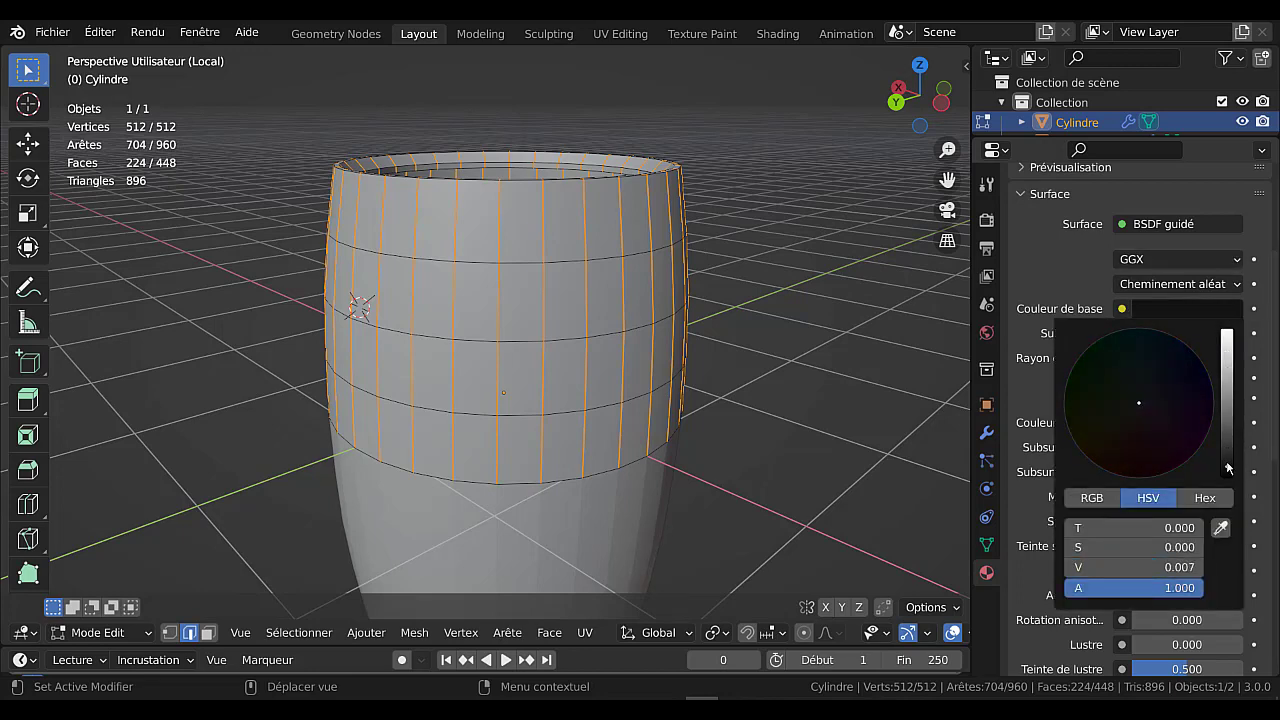
scroll(1078, 292, up, 4)
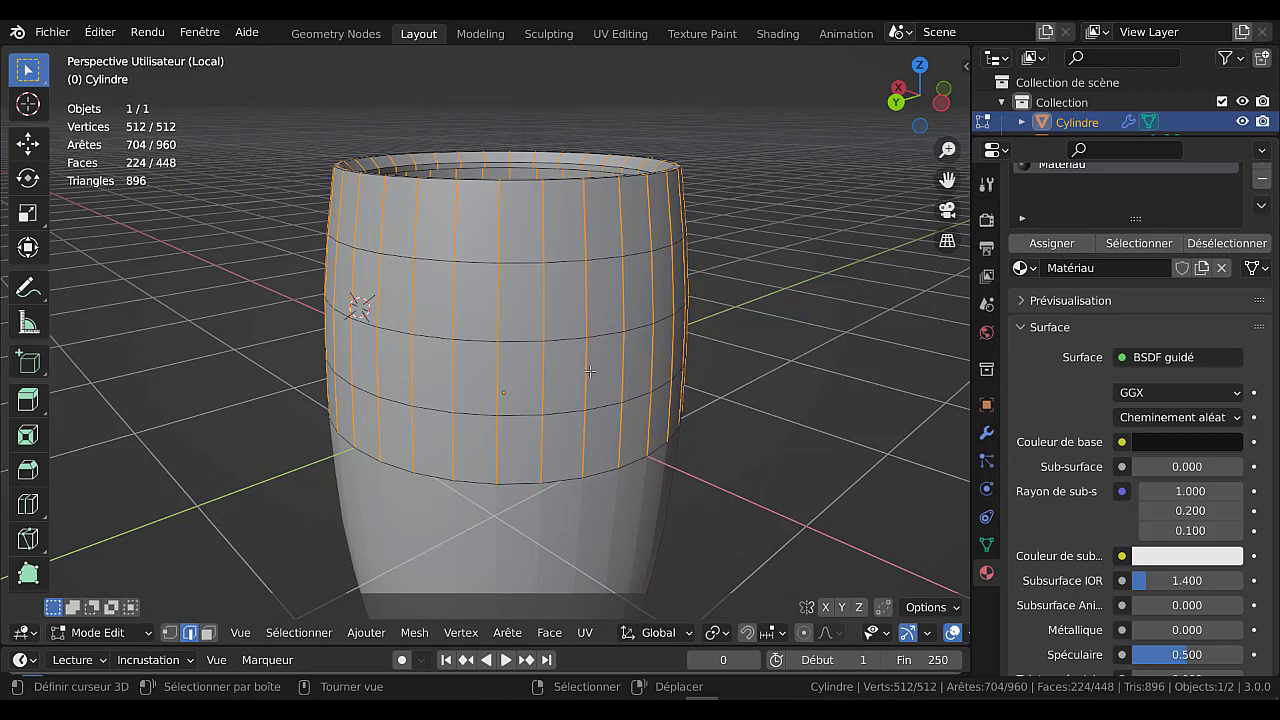
right_click(1061, 222)
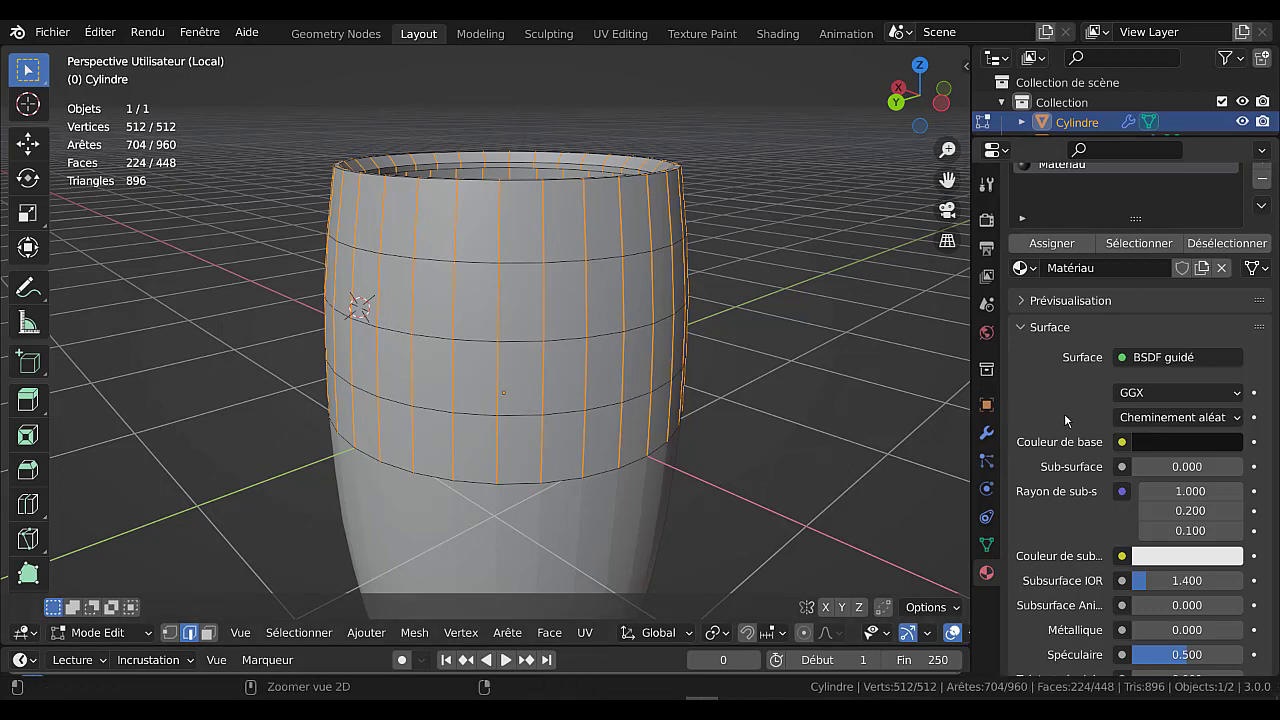
key(ctrl+z)
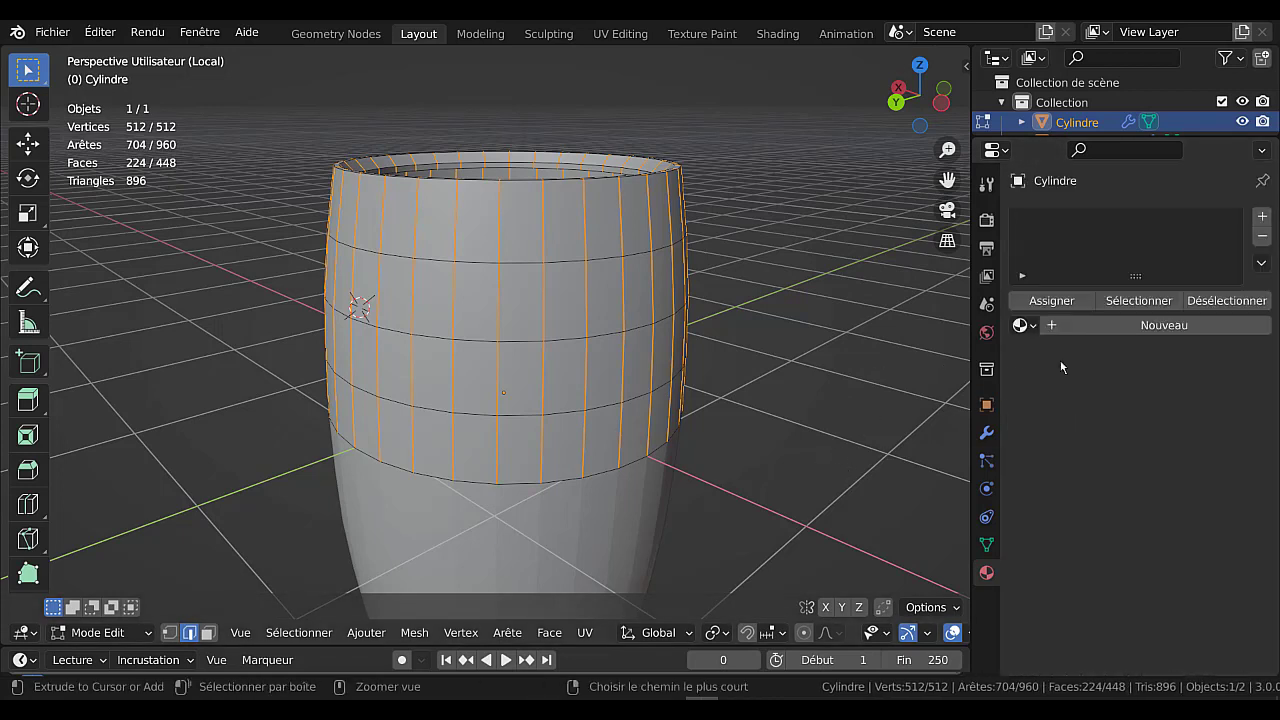
Add a new default material to the barrel body and preview it in object mode with rendered viewport shading
click(1157, 328)
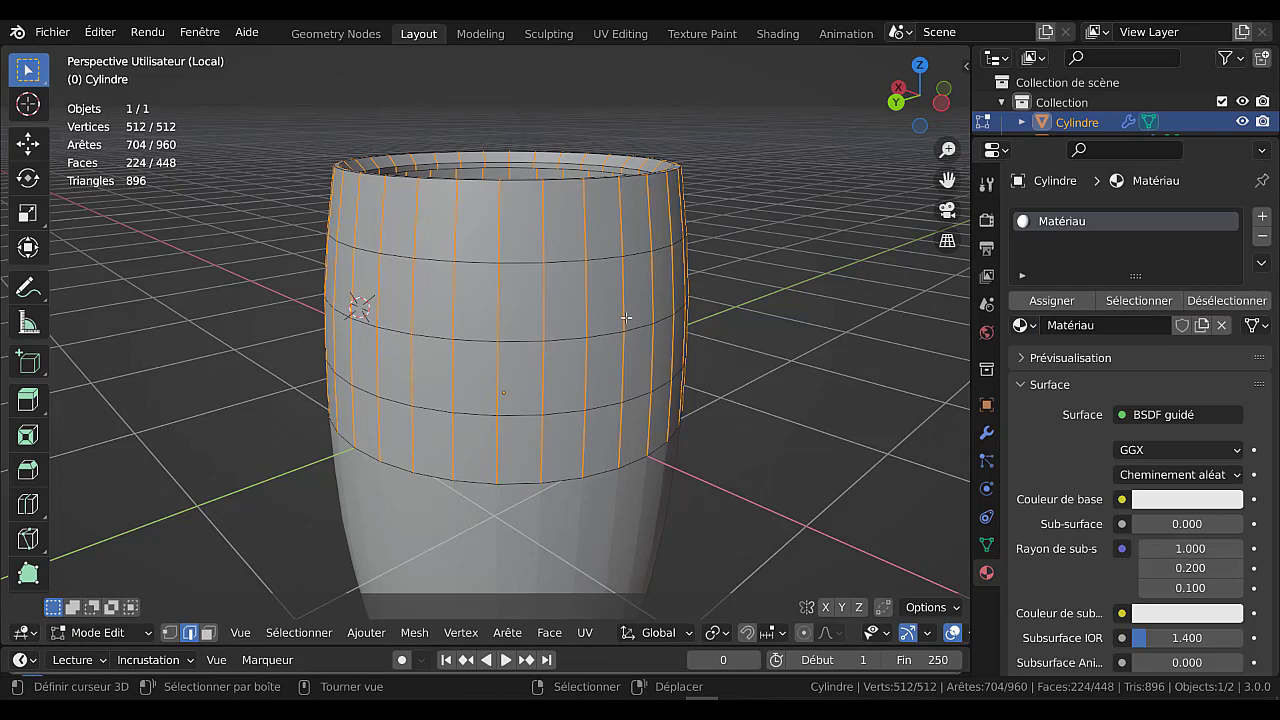
scroll(808, 400, down, 3)
key(Tab)
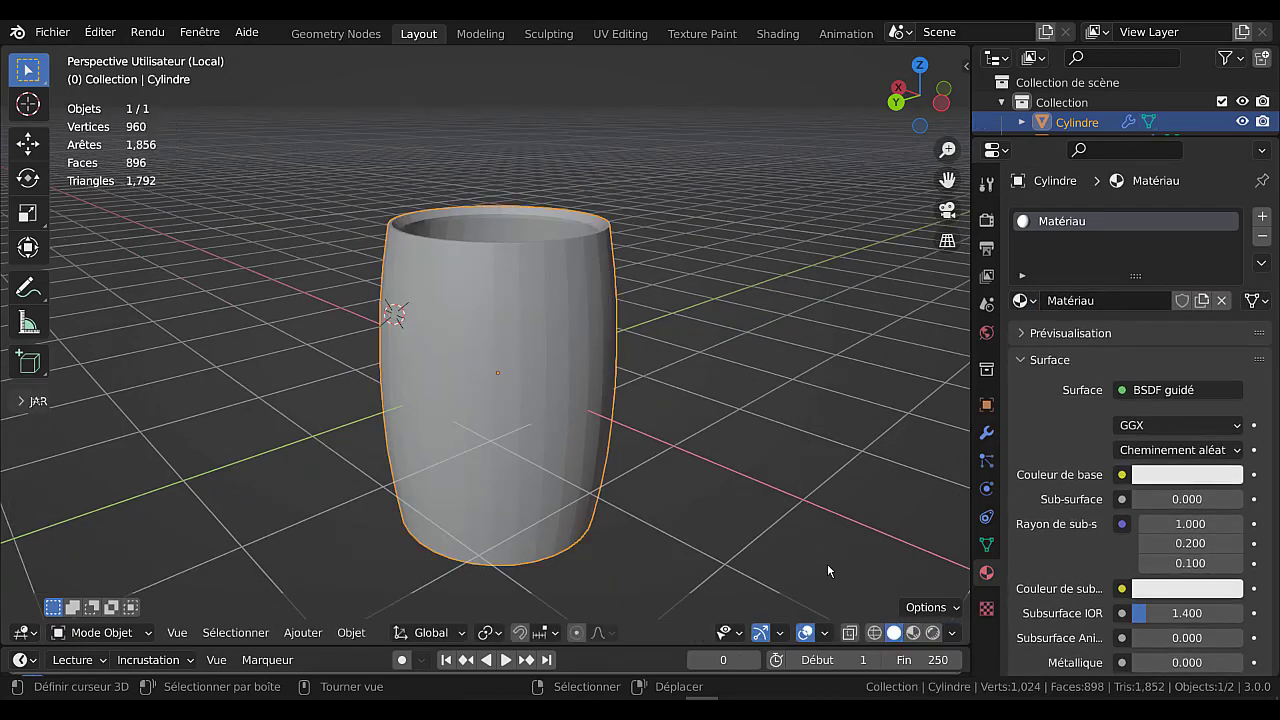
click(932, 632)
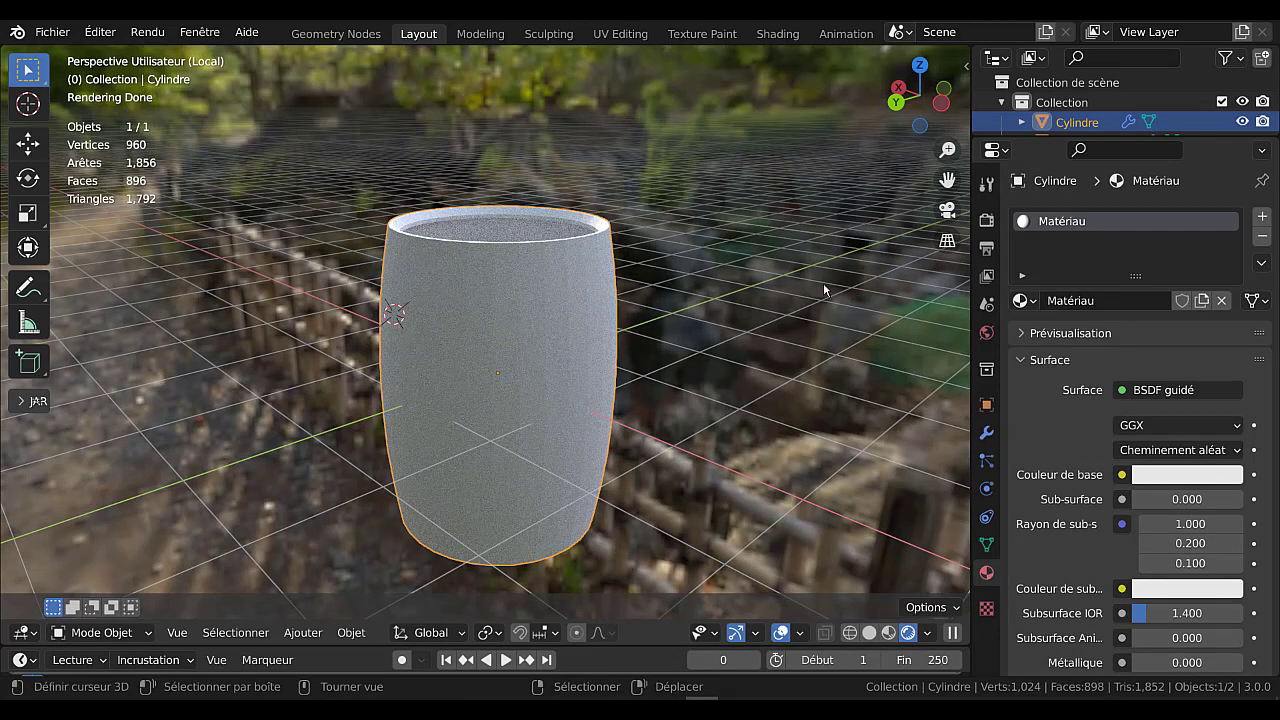
scroll(683, 318, up, 2)
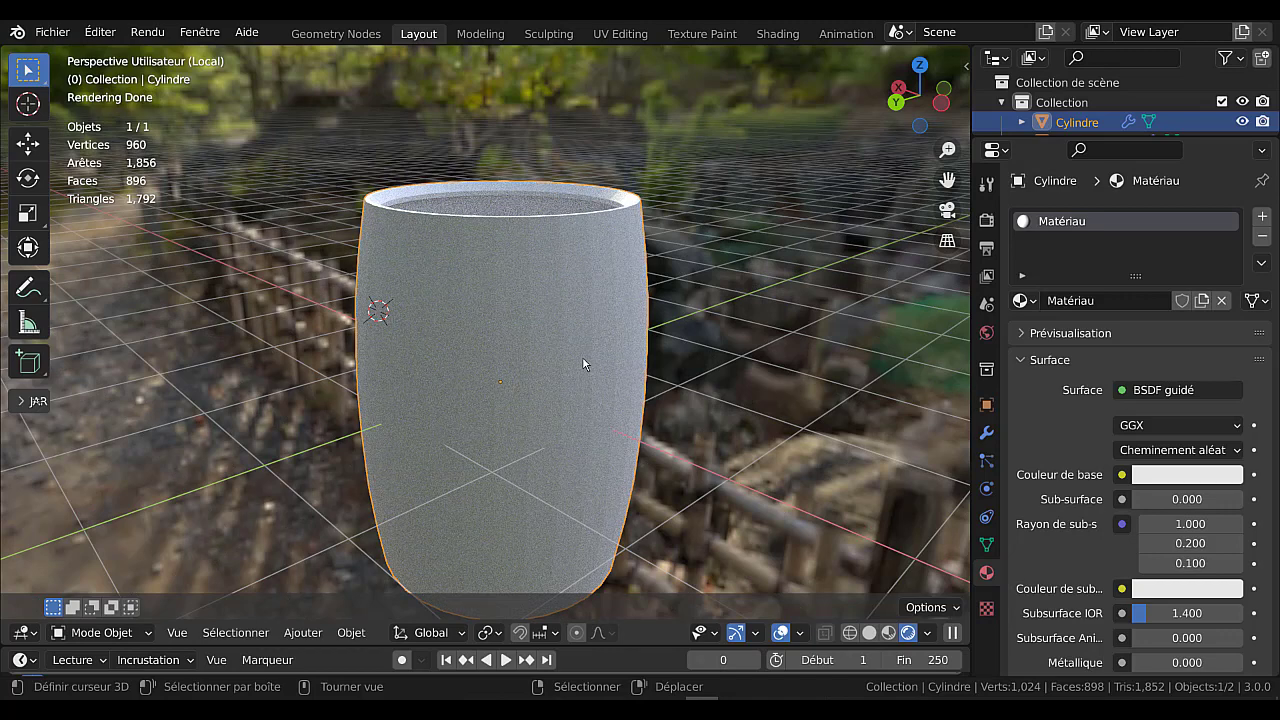
In edit mode, add a second material slot to the barrel body with a new material whose base color is black
key(Tab)
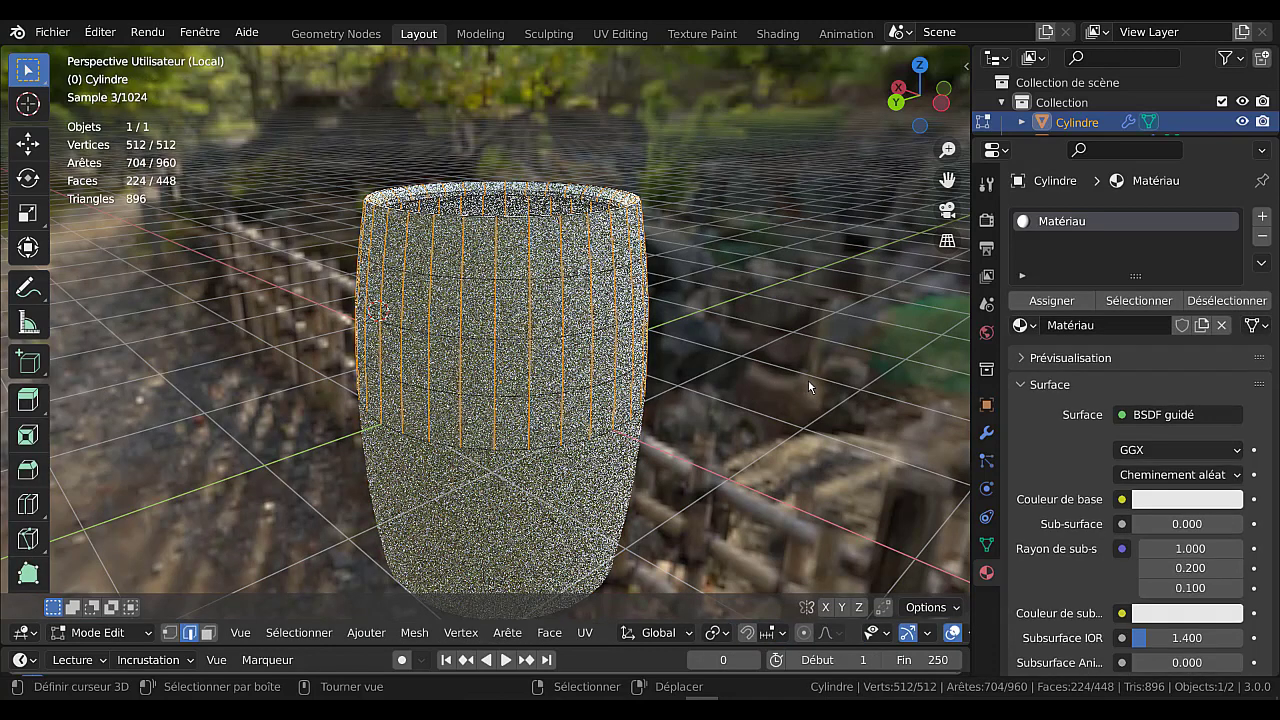
click(1263, 218)
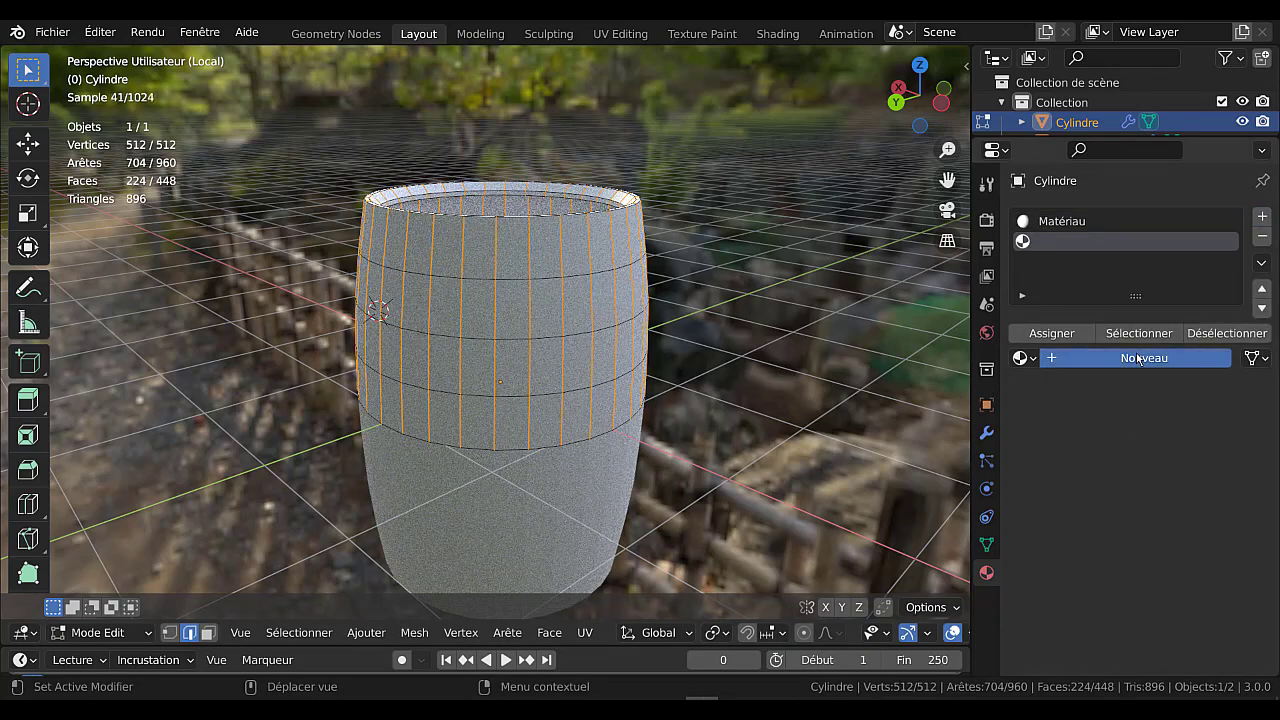
click(1138, 358)
click(1165, 537)
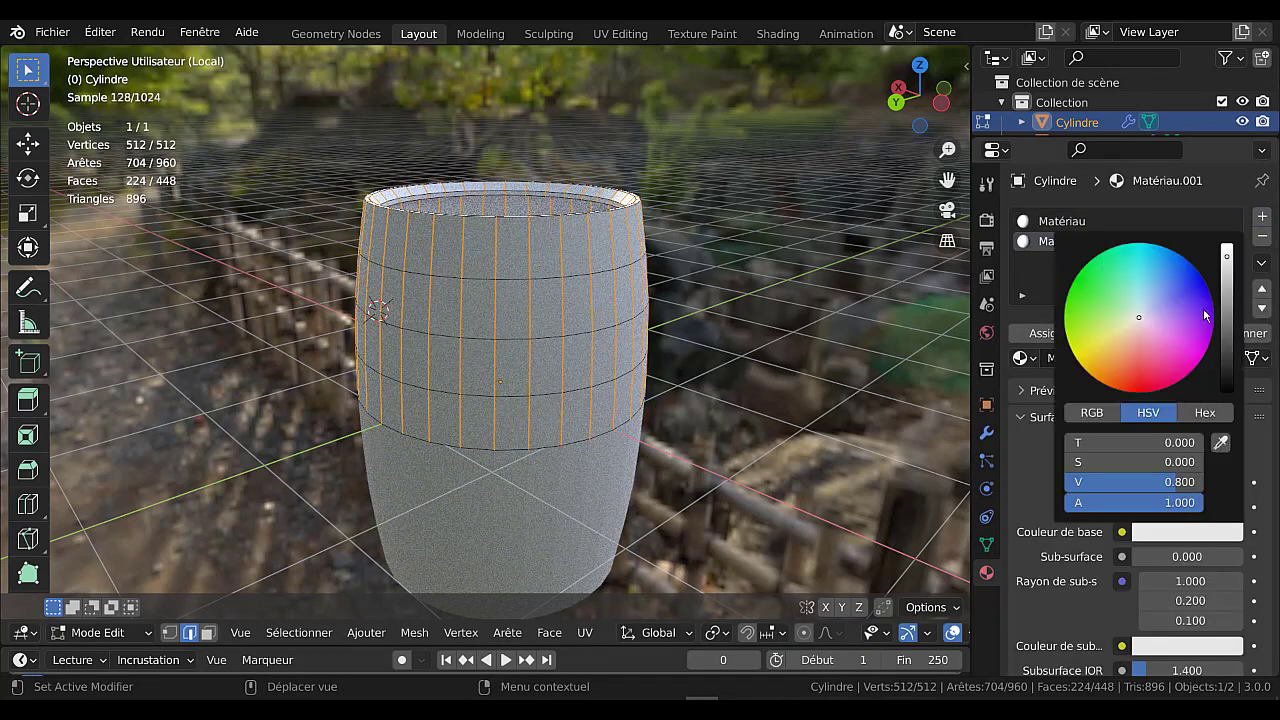
drag(1227, 300, 1227, 392)
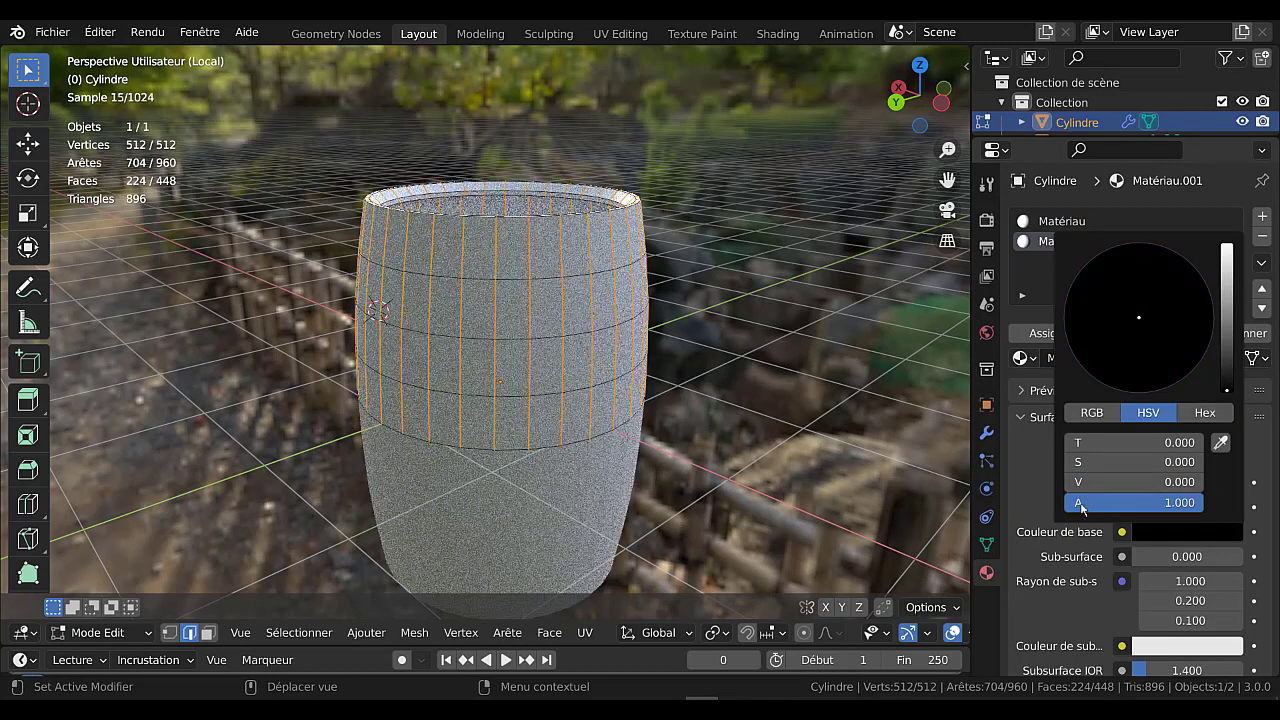
Assign the black material to the selected bevel strips and return to object mode to check the plank grooves
click(1040, 335)
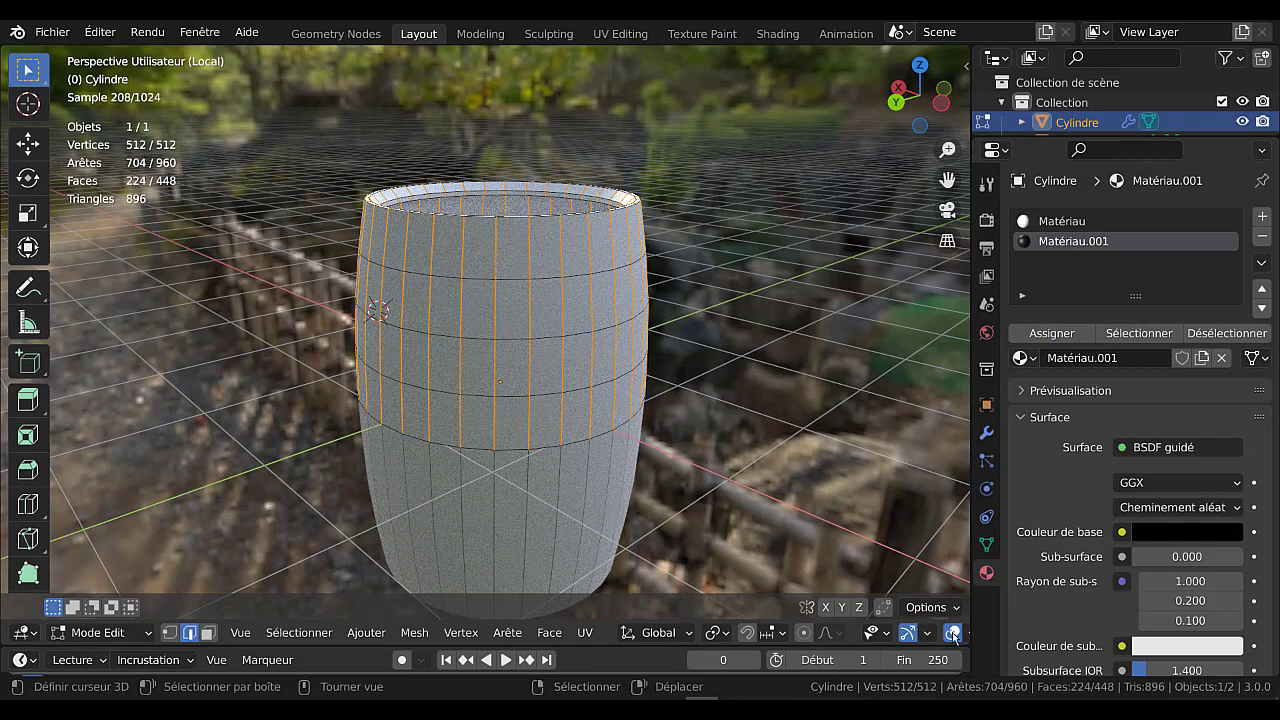
scroll(897, 632, down, 4)
key(Tab)
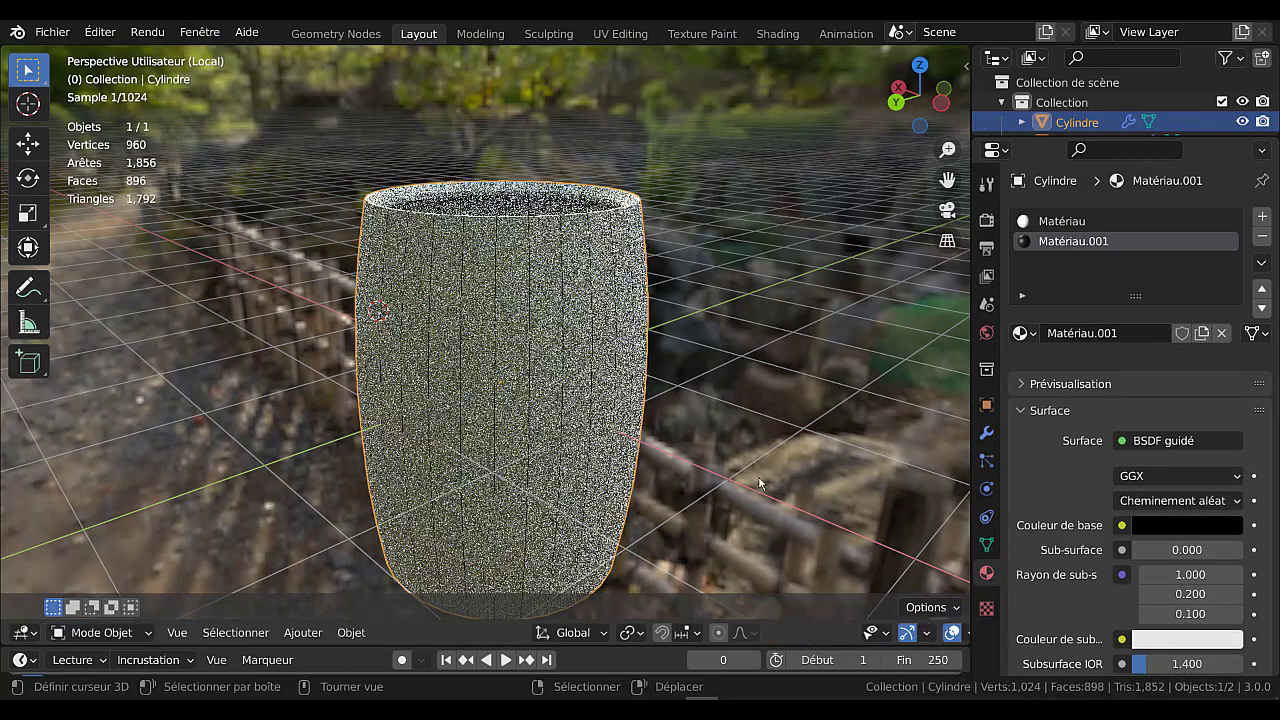
scroll(563, 418, up, 3)
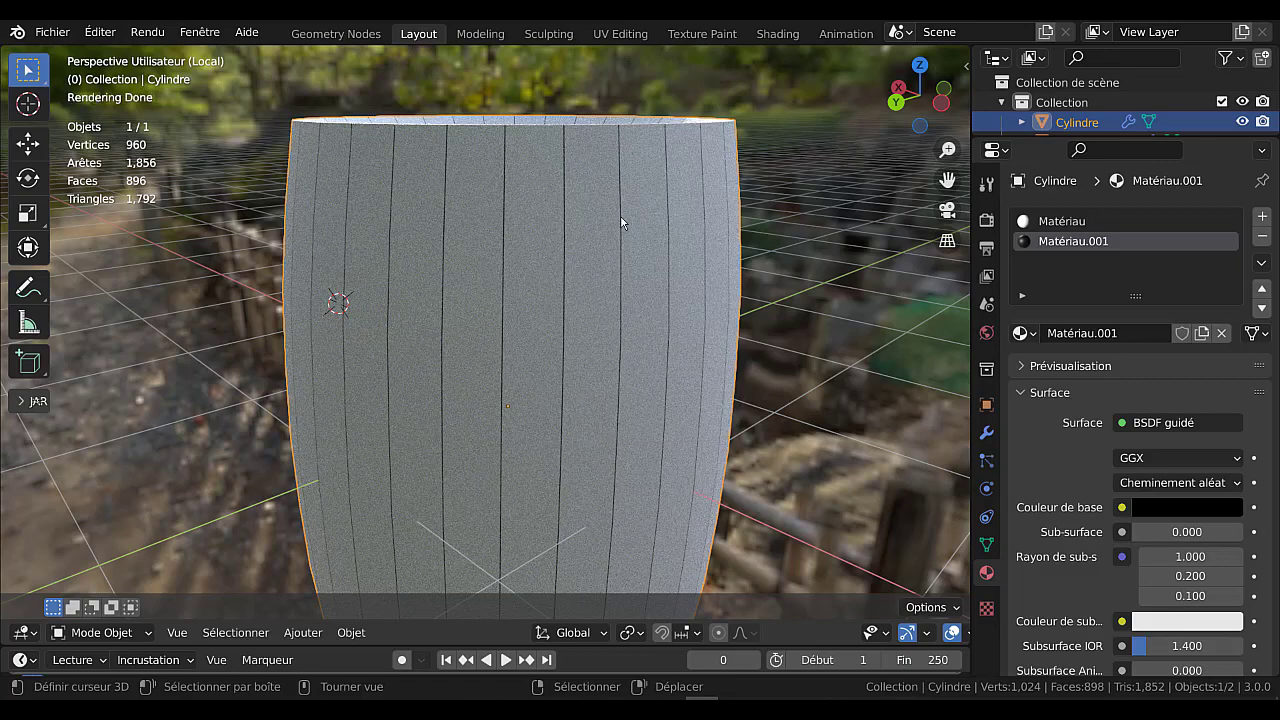
scroll(715, 310, down, 4)
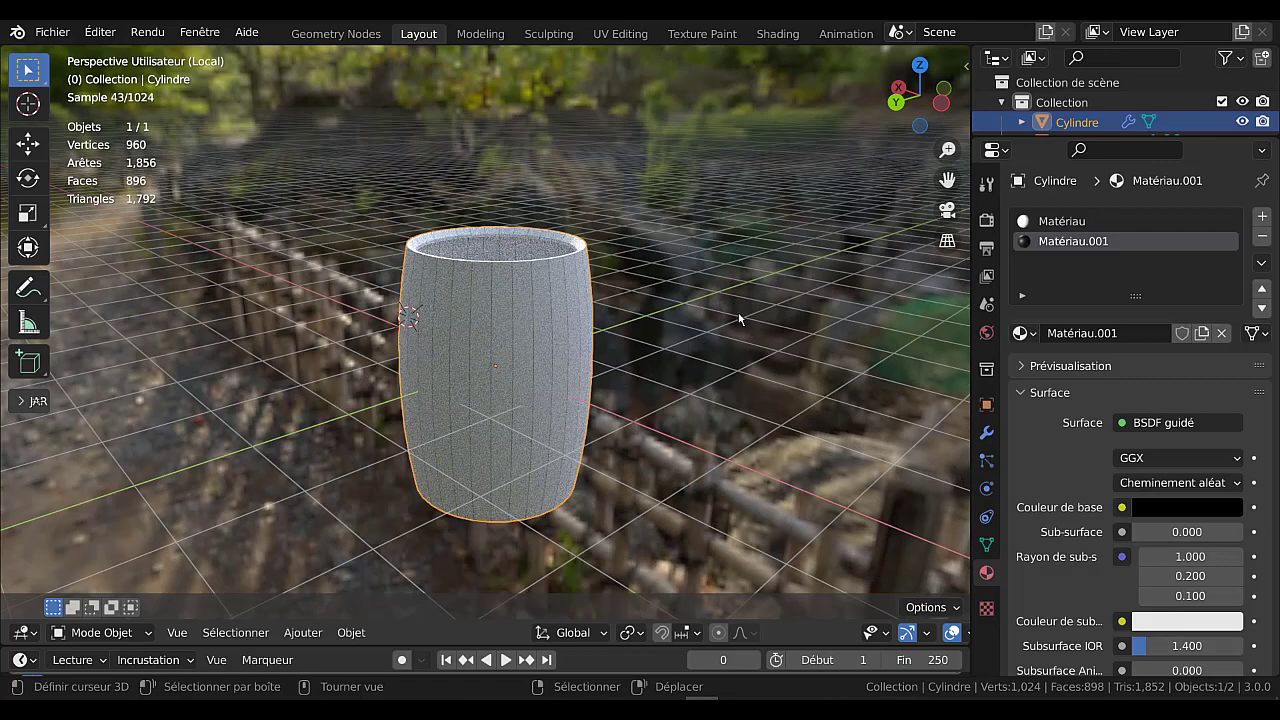
scroll(720, 320, up, 1)
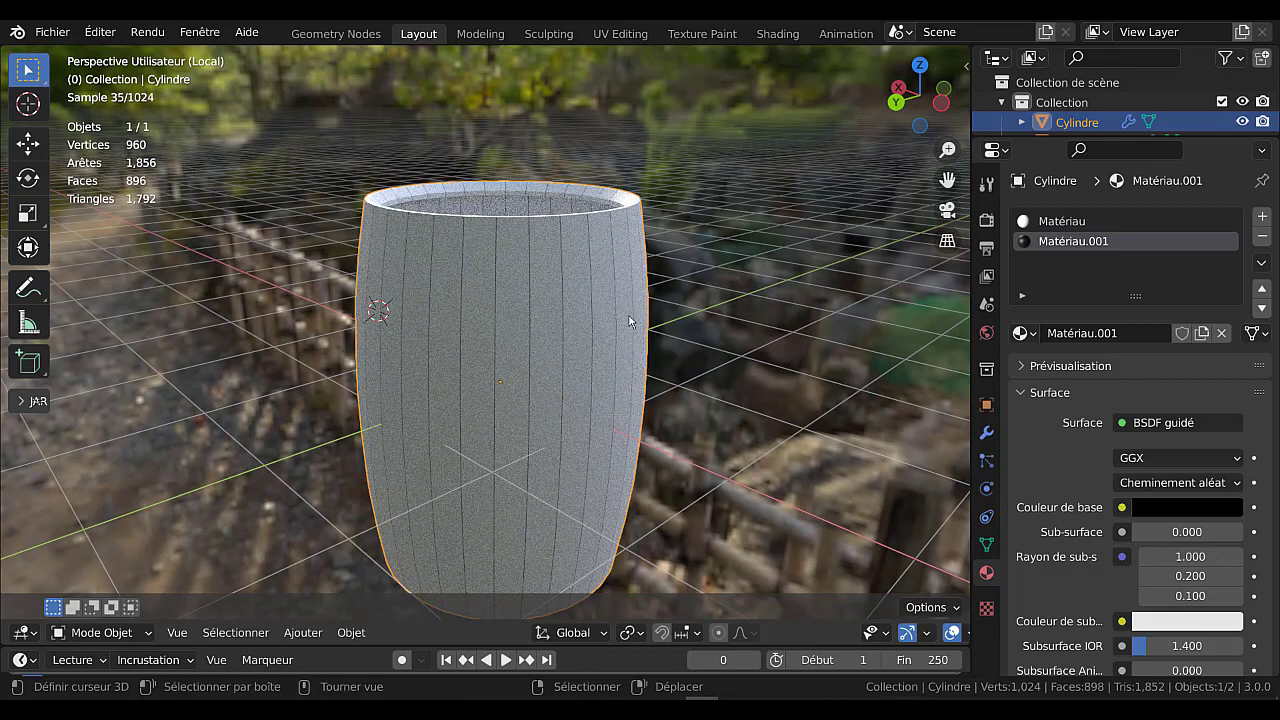
Examine the black plank grooves around the barrel body from several angles and distances in the rendered view
scroll(628, 312, up, 1)
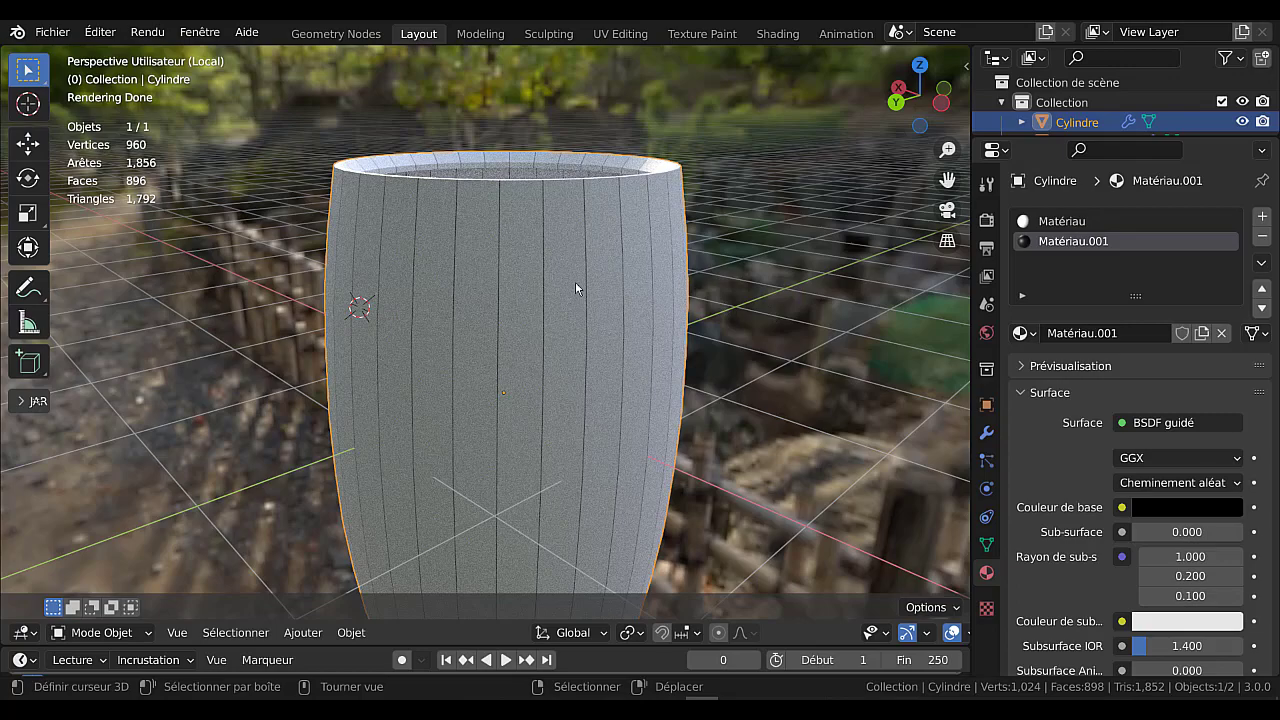
scroll(727, 298, up, 1)
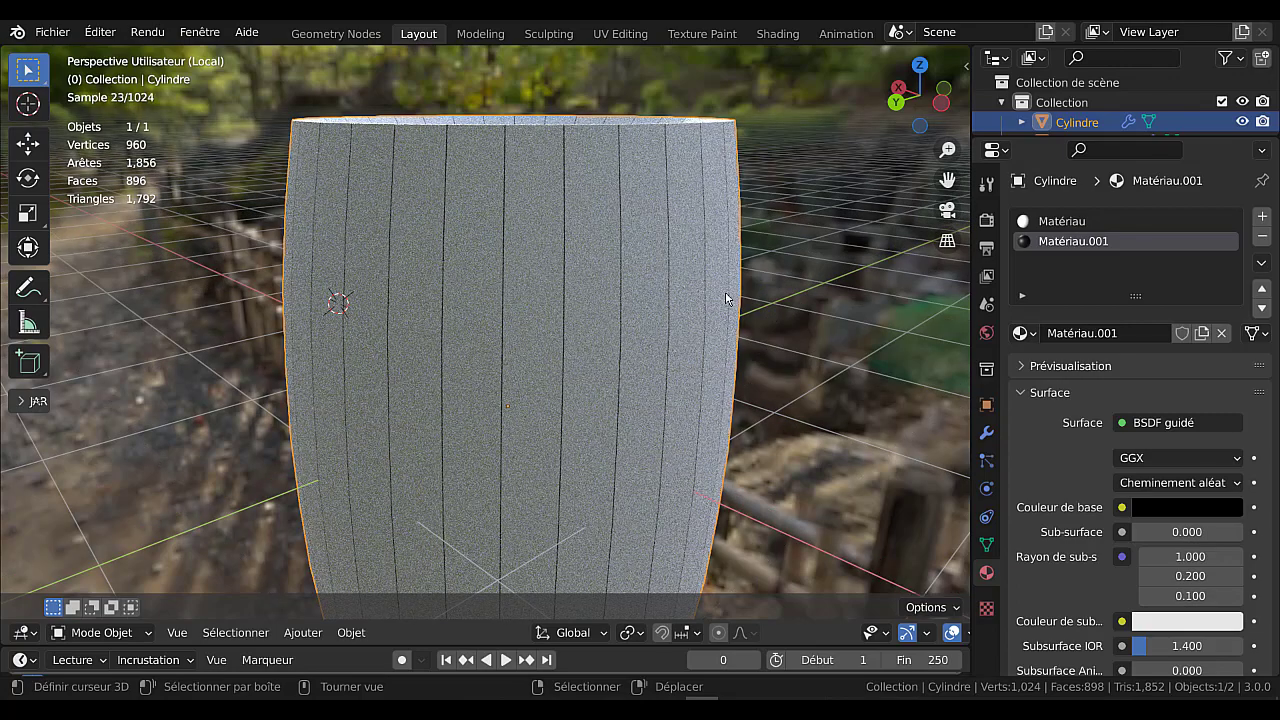
scroll(762, 265, down, 3)
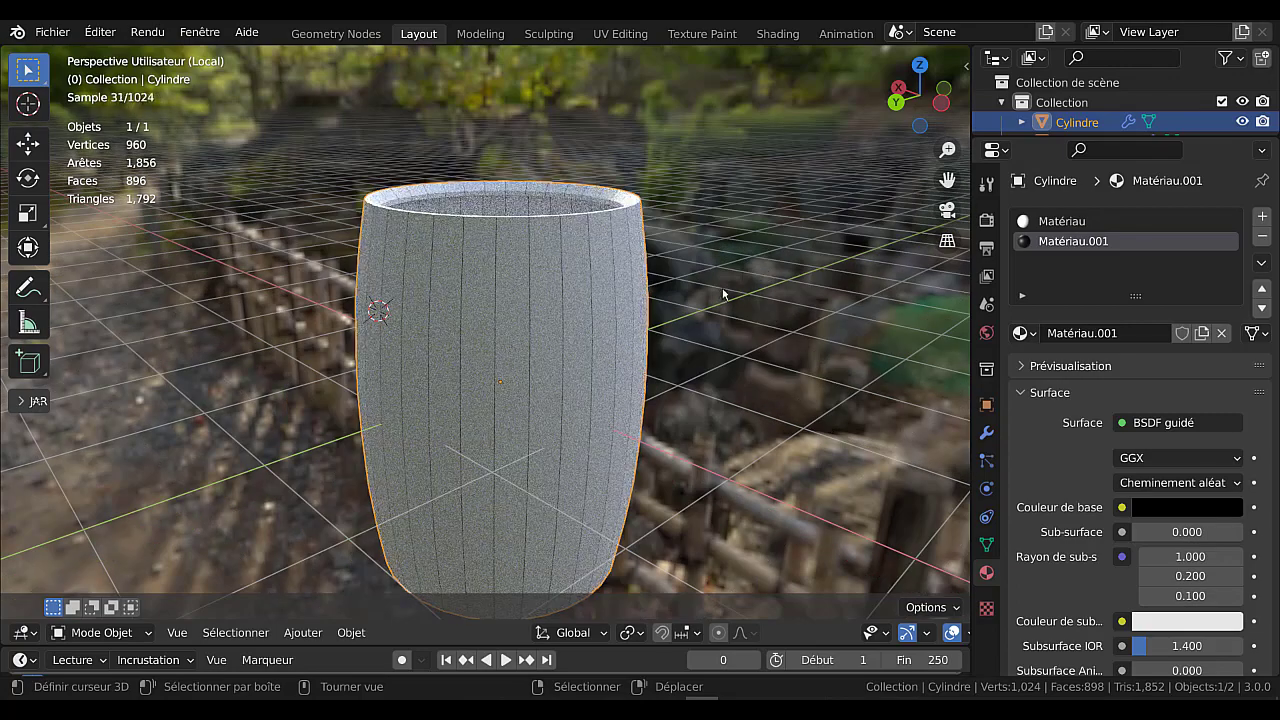
middle_drag(749, 277, 747, 304)
scroll(747, 304, up, 2)
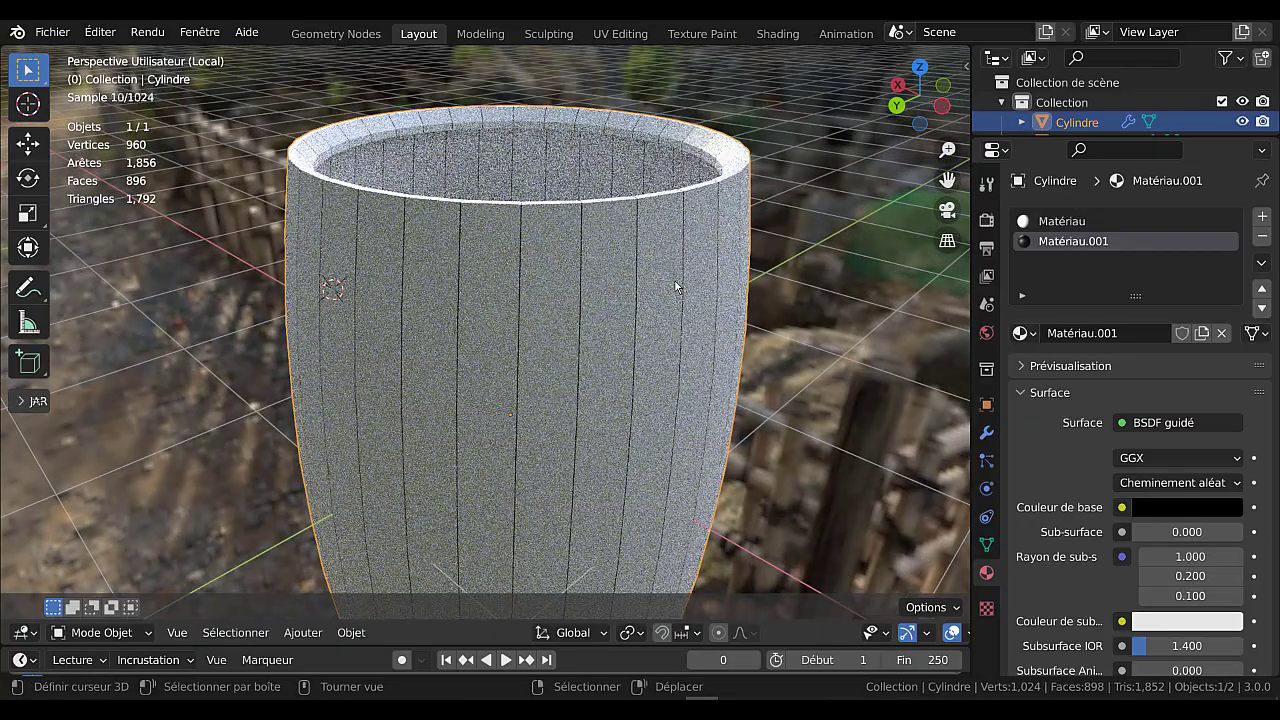
middle_drag(653, 327, 649, 296)
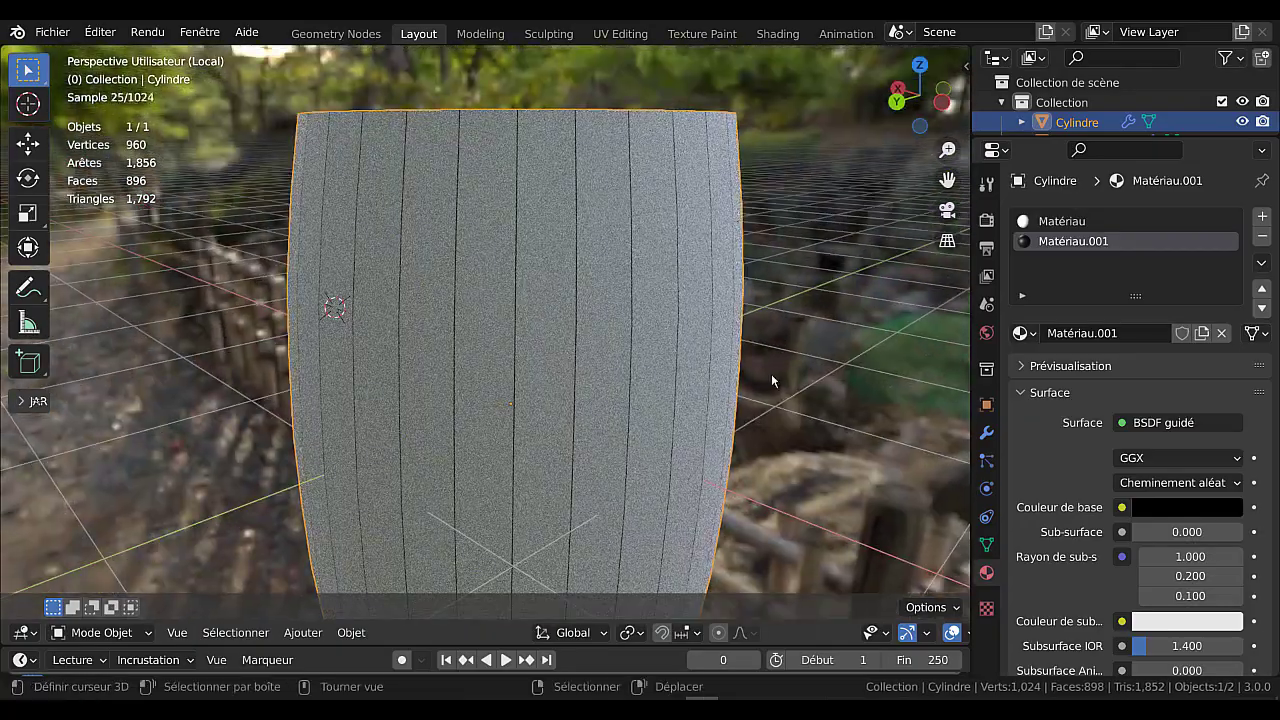
middle_drag(771, 373, 760, 356)
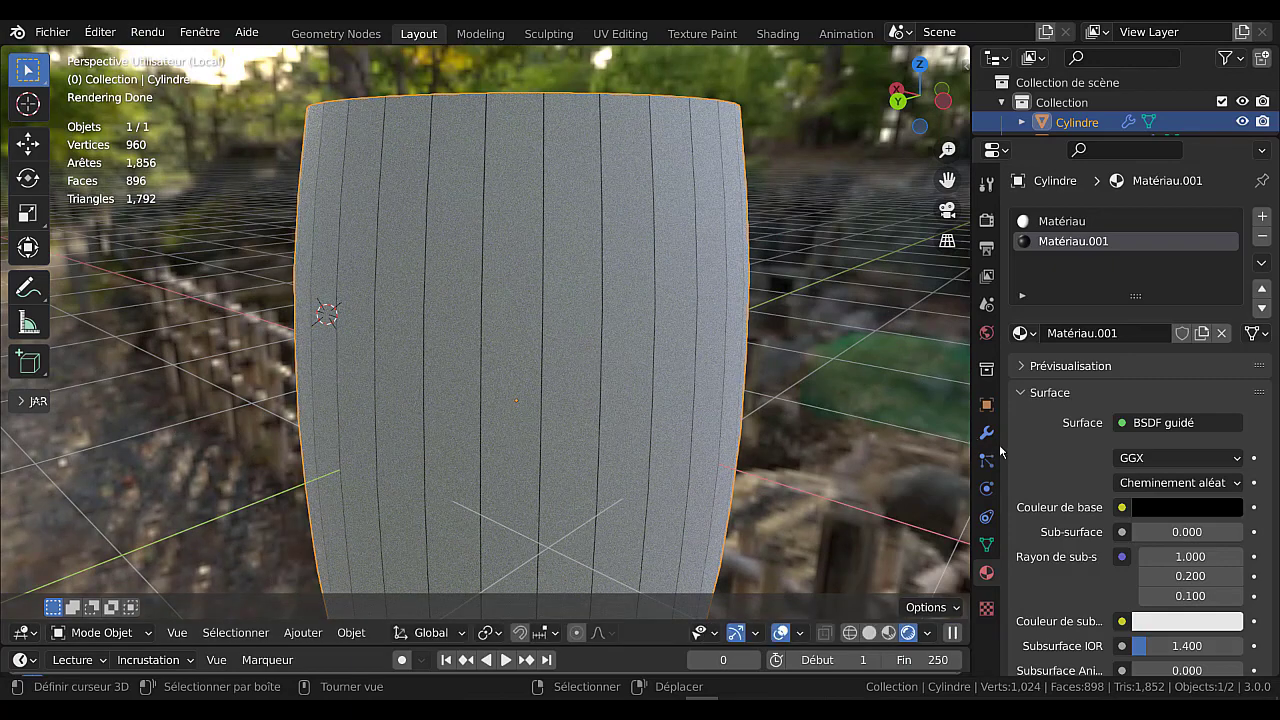
scroll(795, 337, down, 2)
middle_drag(795, 337, 824, 363)
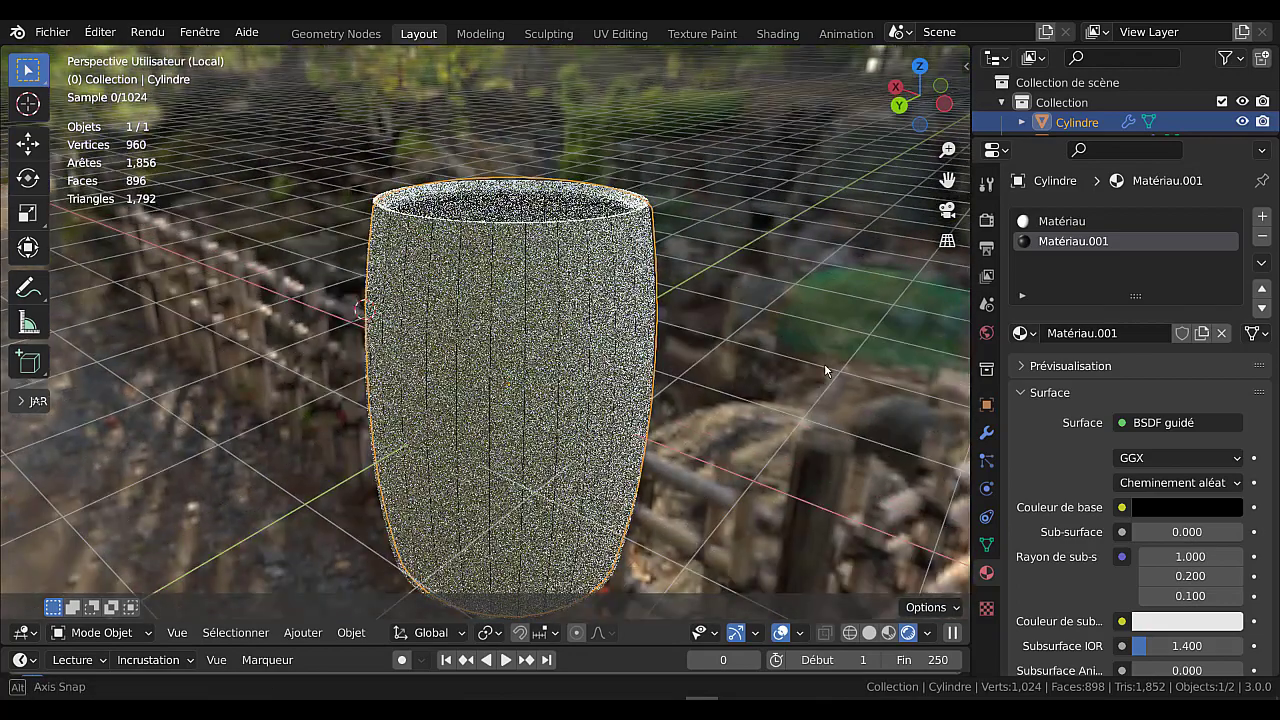
scroll(1085, 562, down, 3)
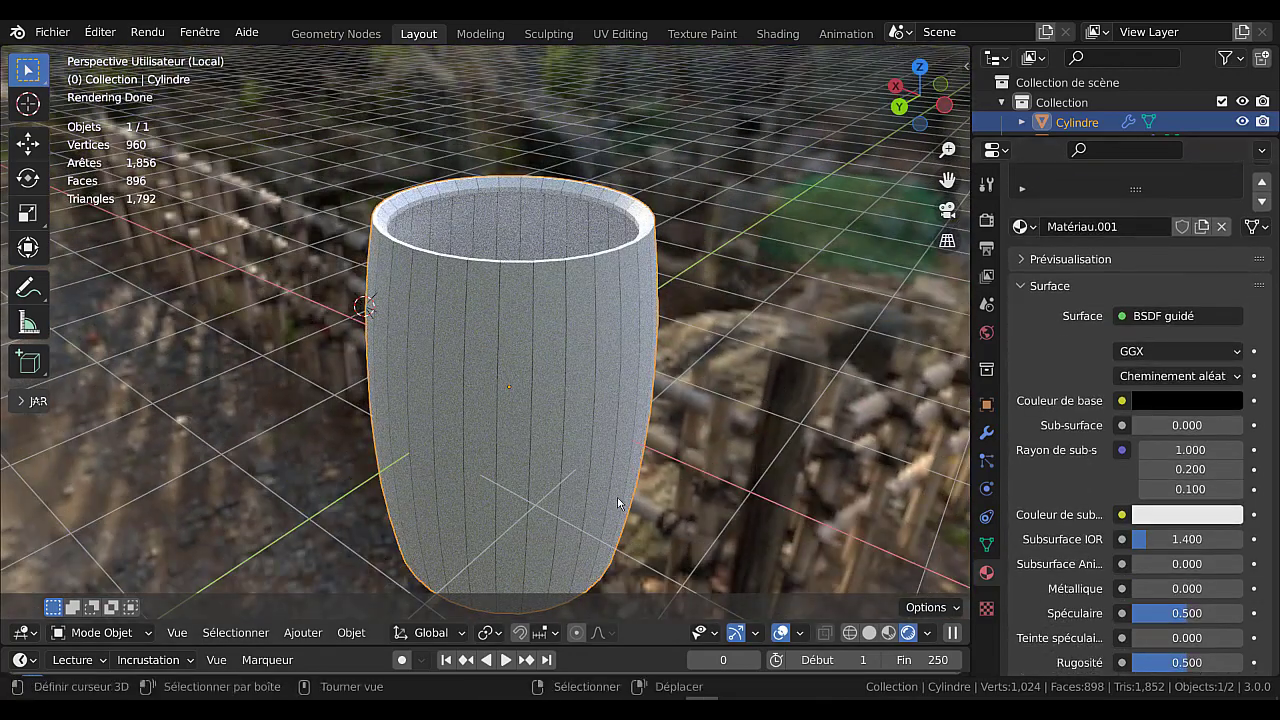
In edit mode with face selection, pick a plank face and a narrow groove face to check which material each uses
key(Tab)
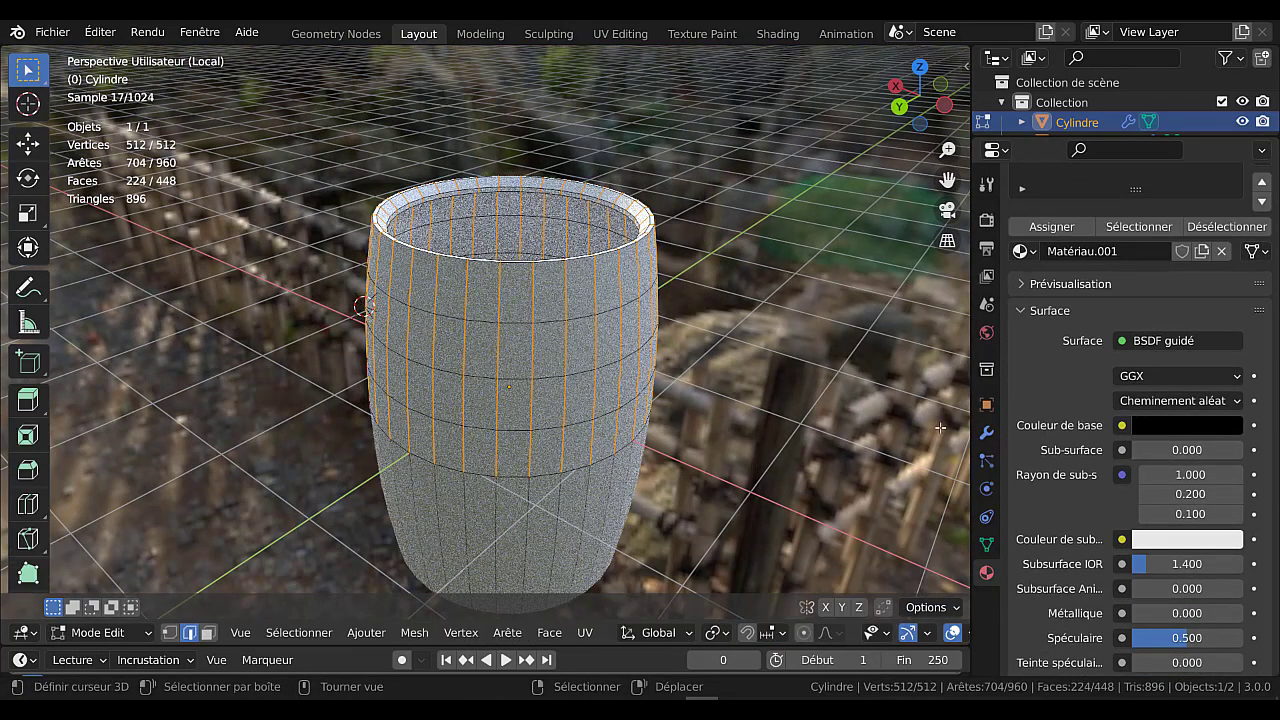
scroll(1080, 365, up, 2)
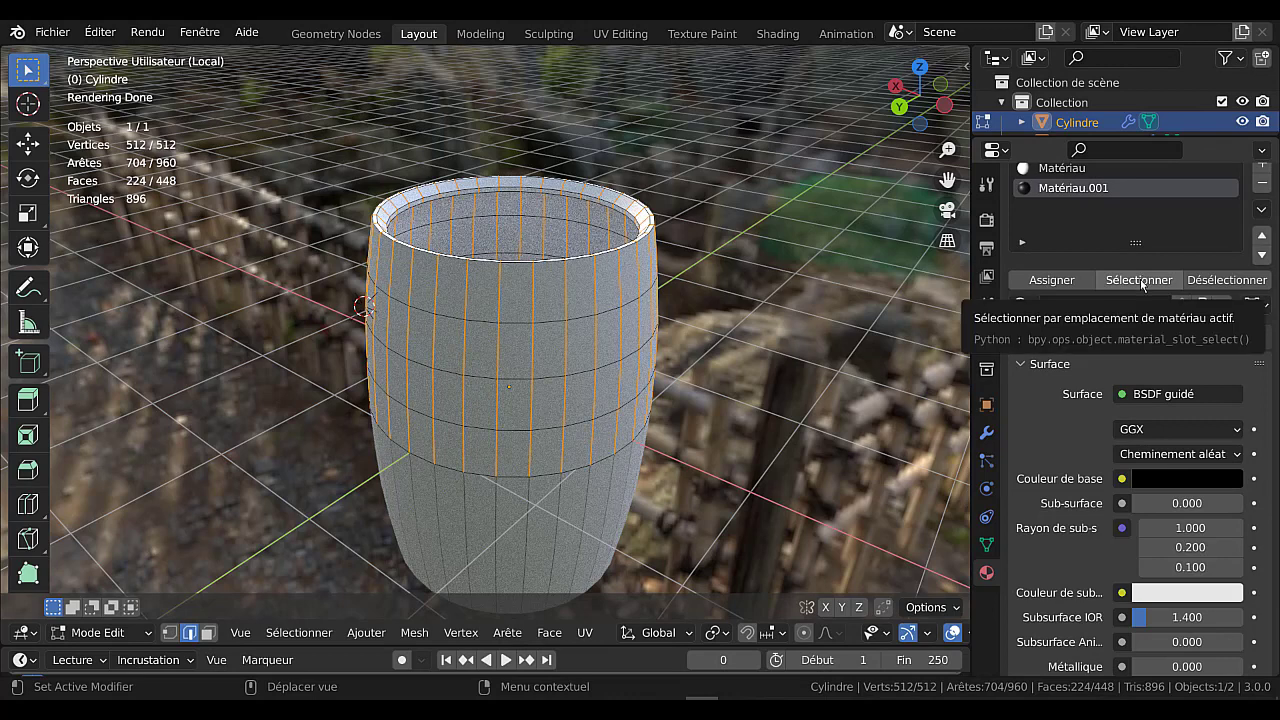
key(3)
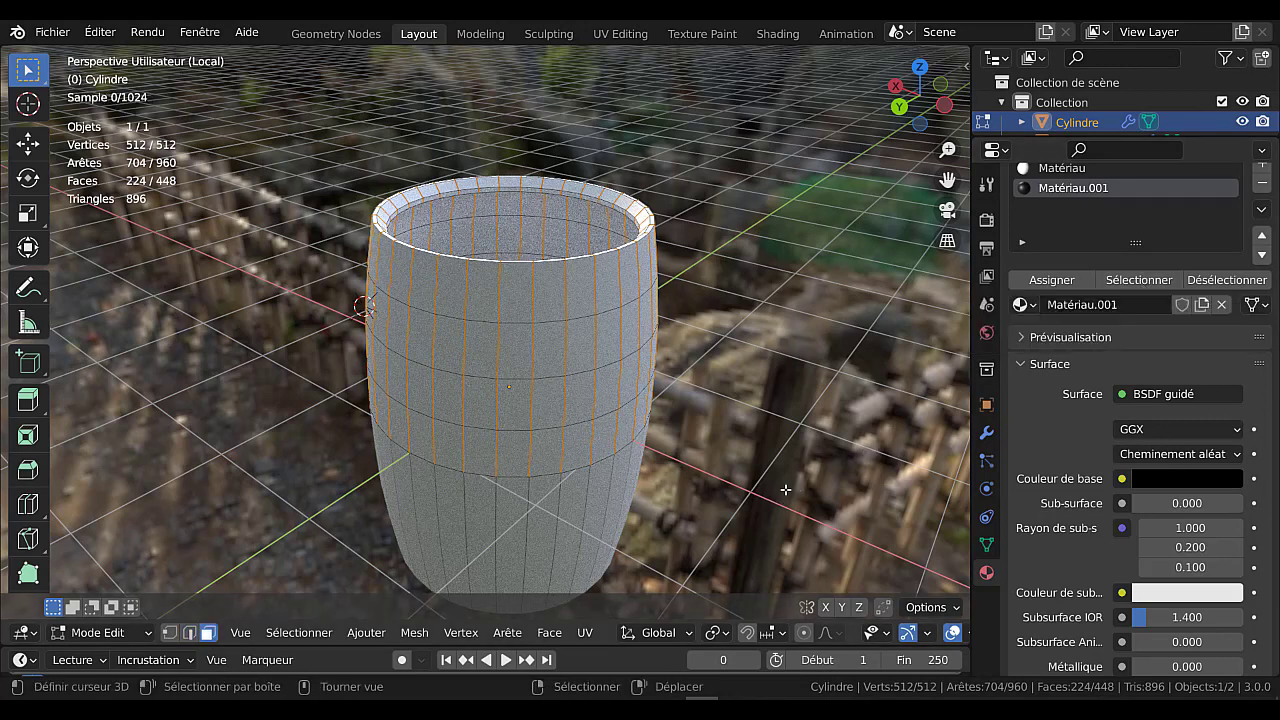
click(551, 366)
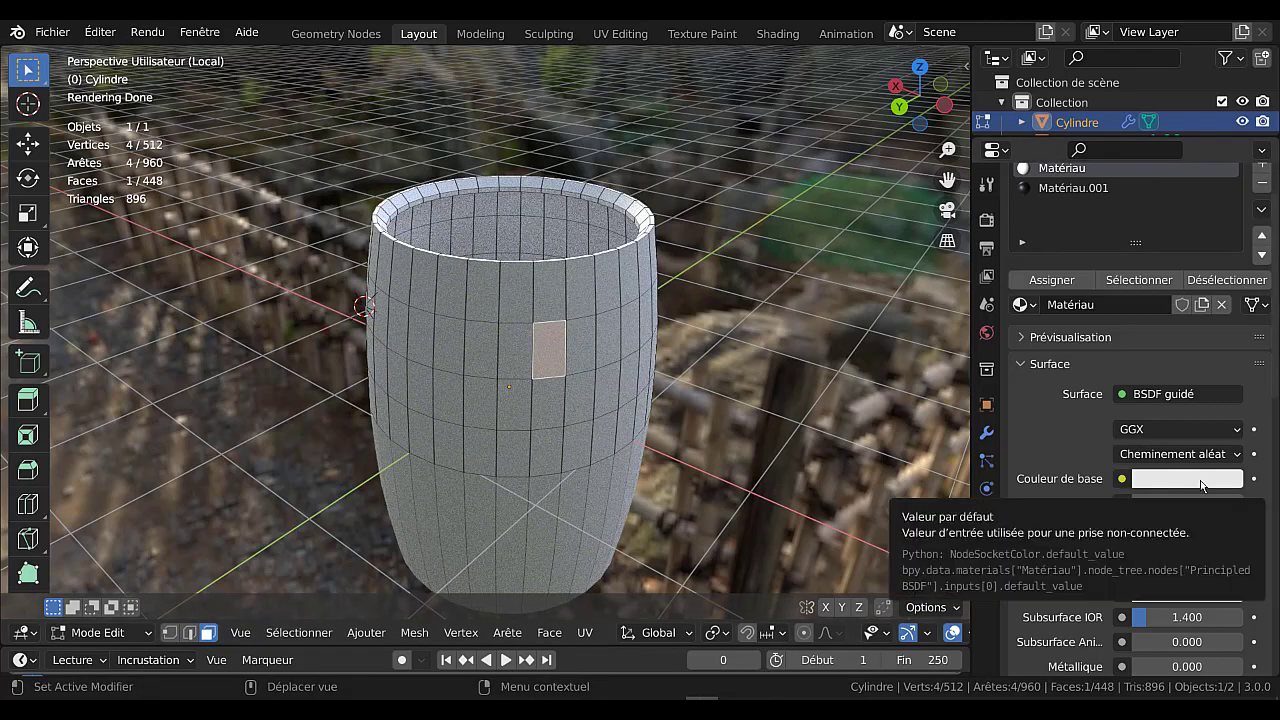
scroll(609, 276, up, 4)
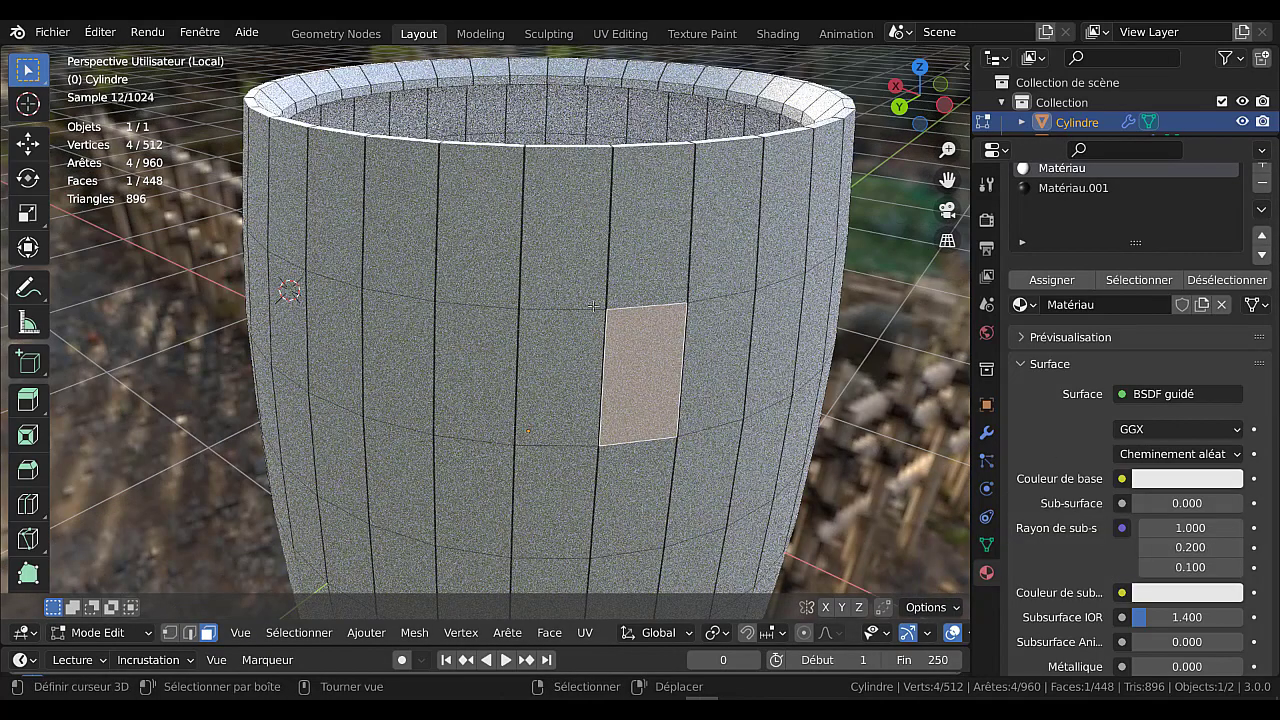
click(609, 276)
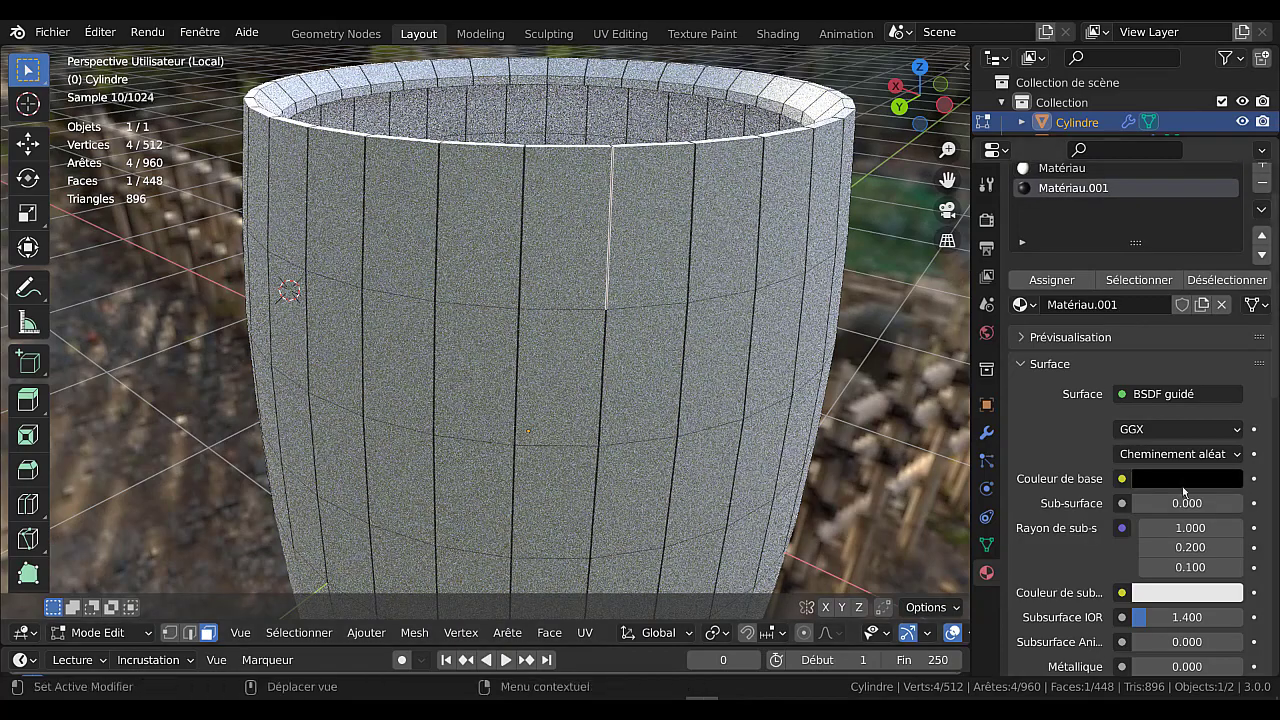
Select all barrel faces that use the light body material, Matériau, starting from one plank face
click(659, 375)
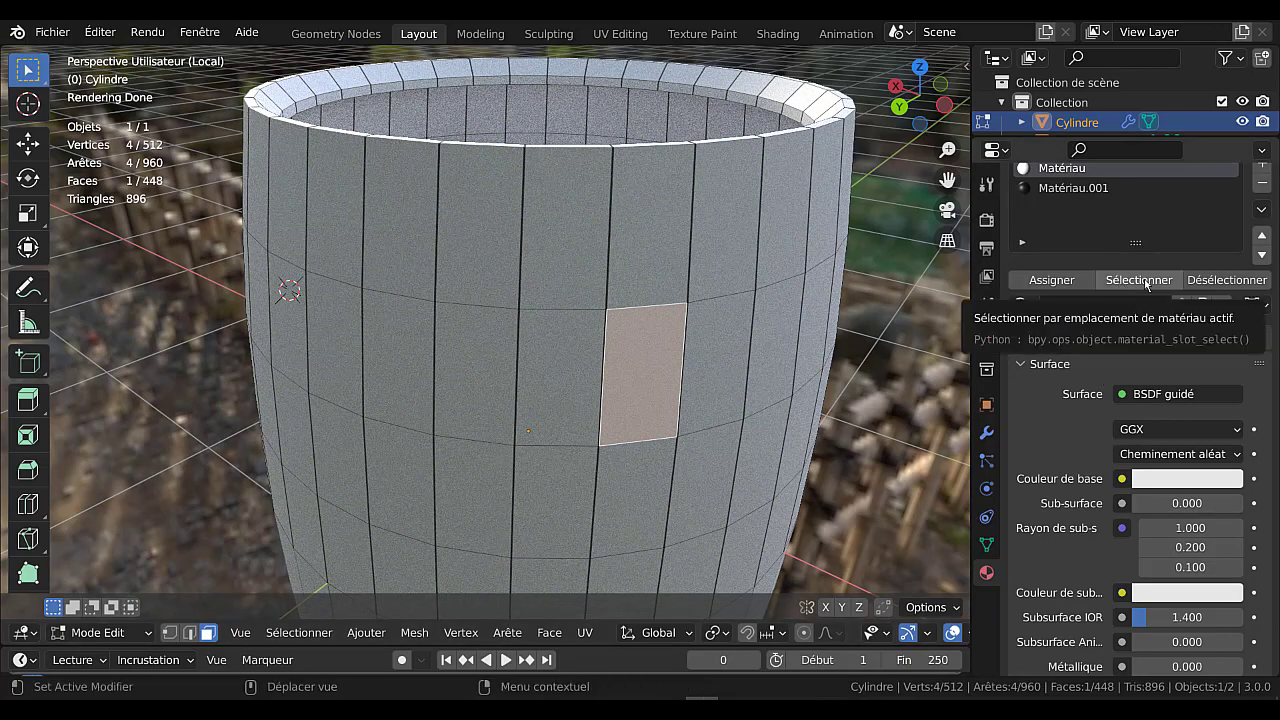
click(1146, 284)
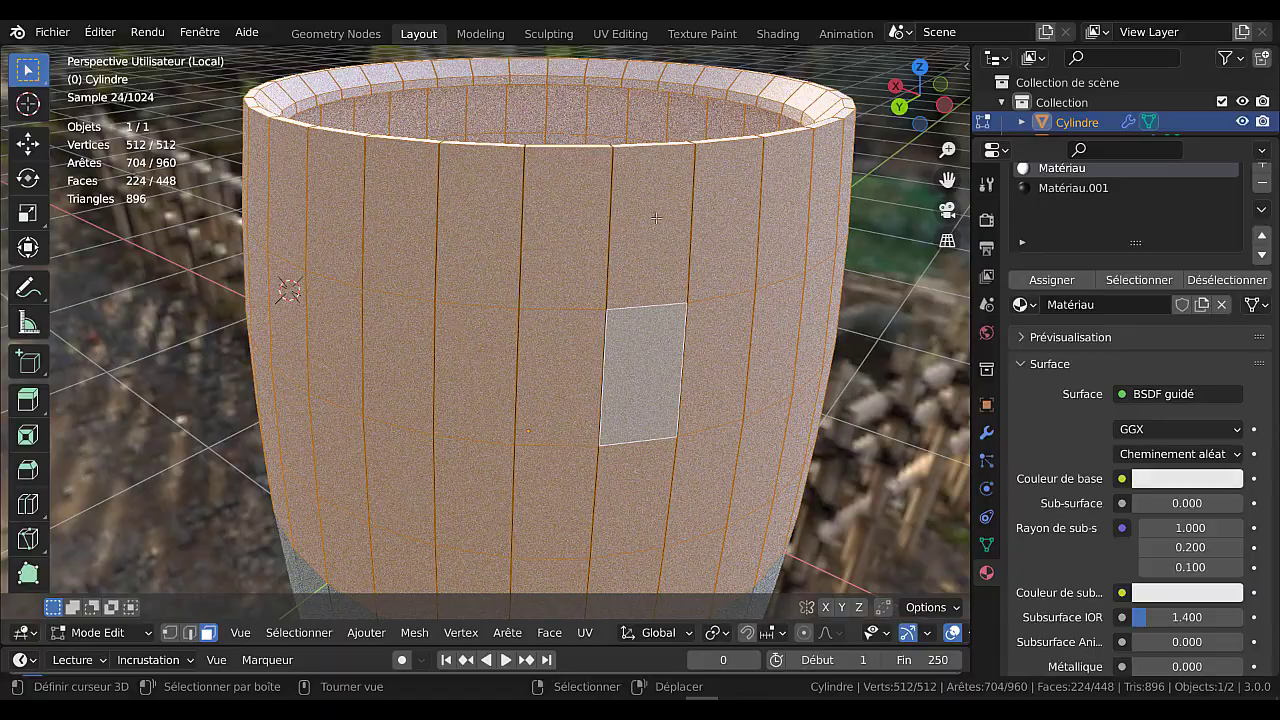
scroll(721, 375, down, 3)
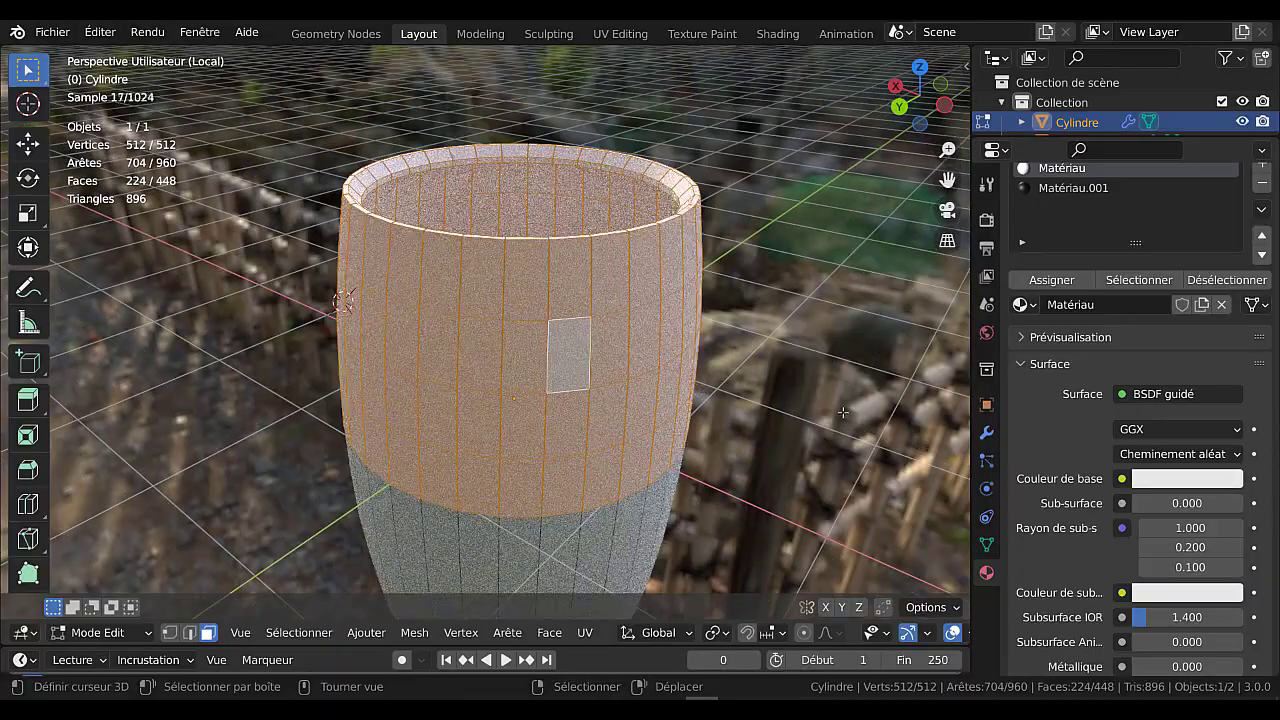
middle_drag(757, 408, 818, 390)
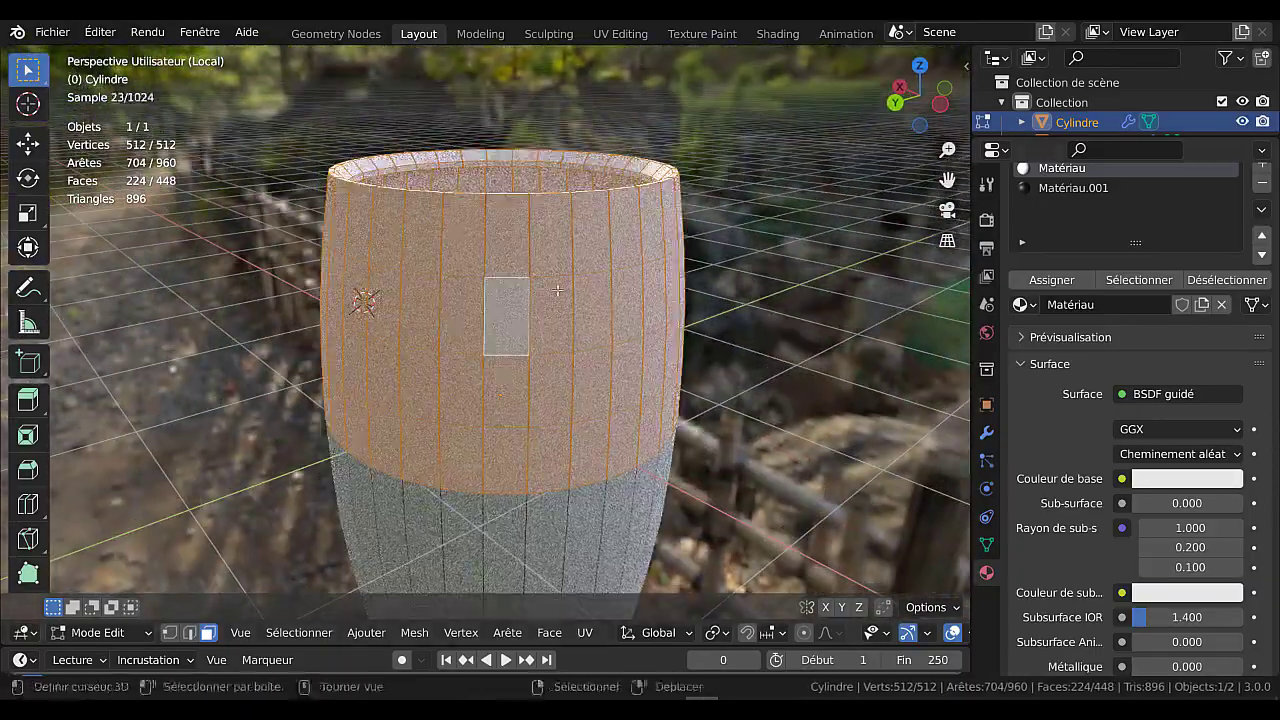
scroll(622, 481, up, 5)
scroll(850, 356, down, 5)
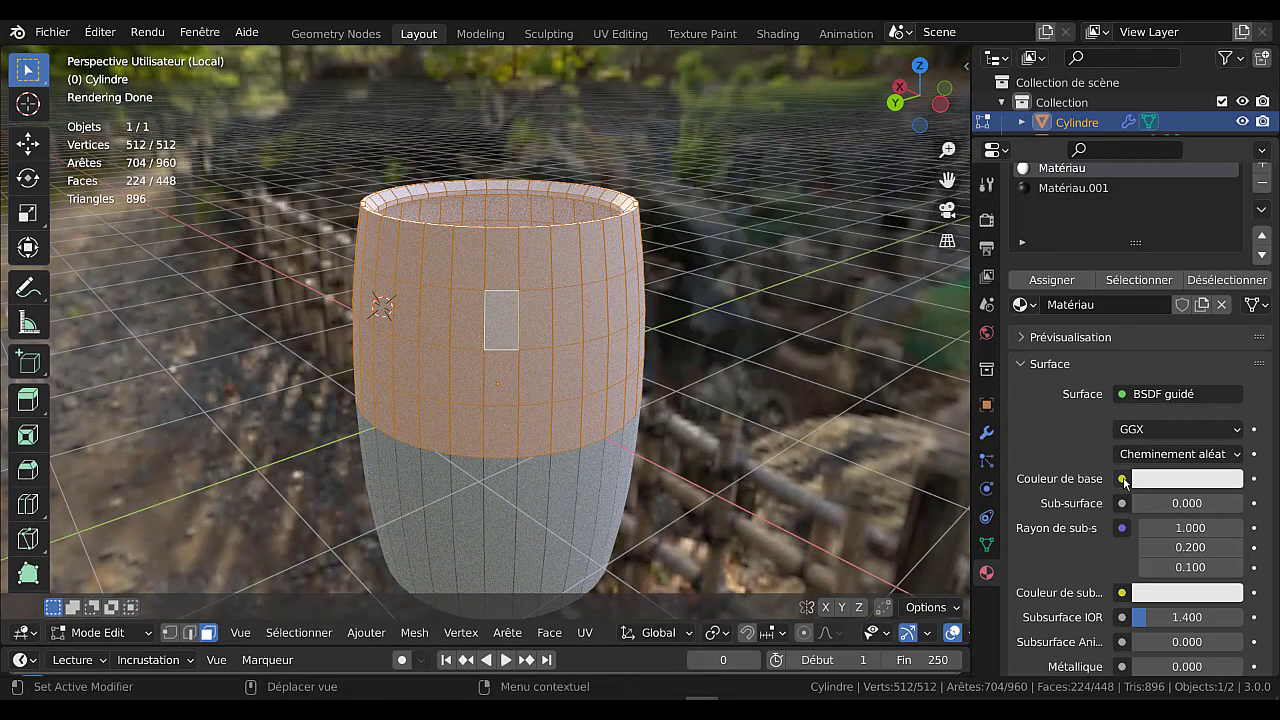
Set the body material's base color to an image texture using pattern-wood-retro-desktop.jpg from the Desktop folder
click(1123, 479)
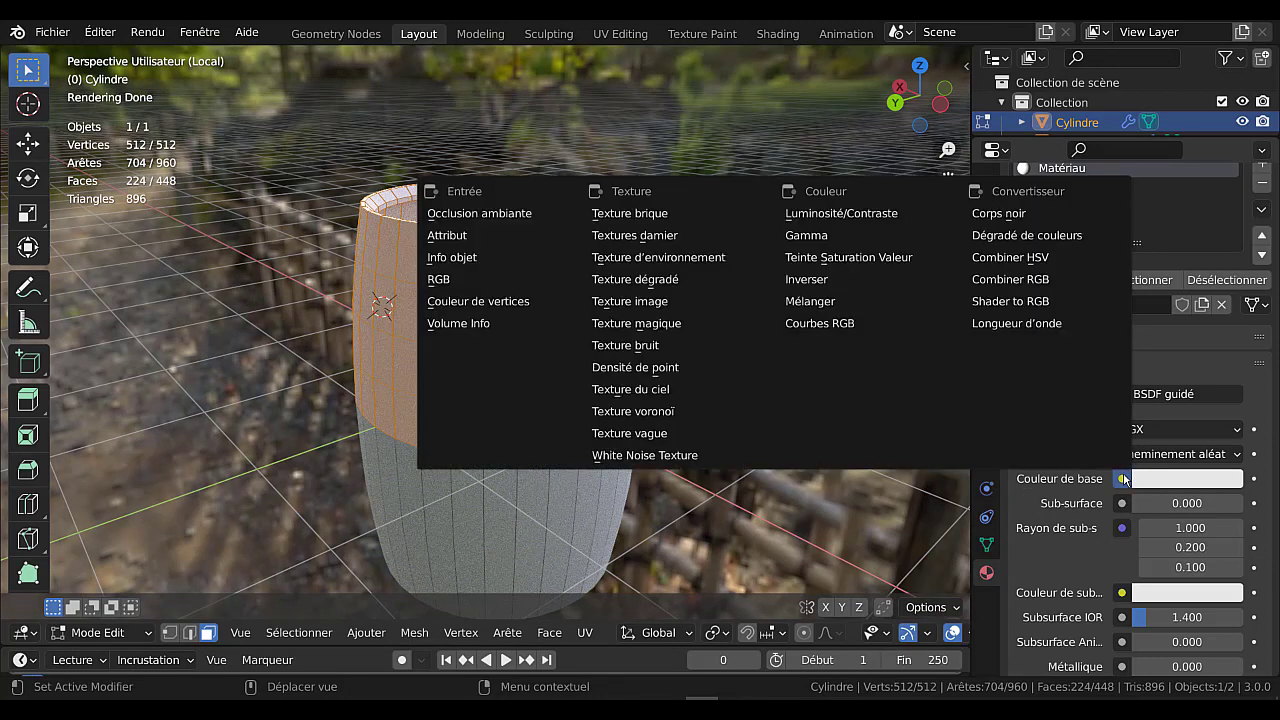
click(669, 302)
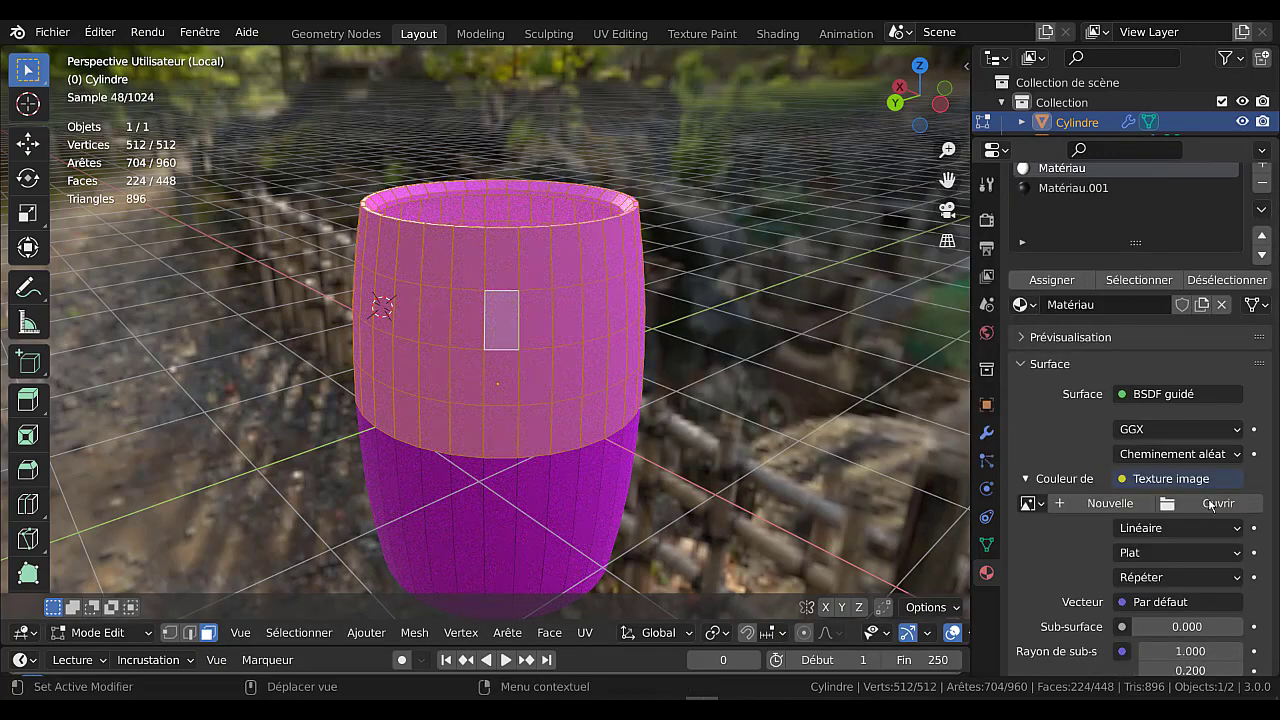
click(1210, 505)
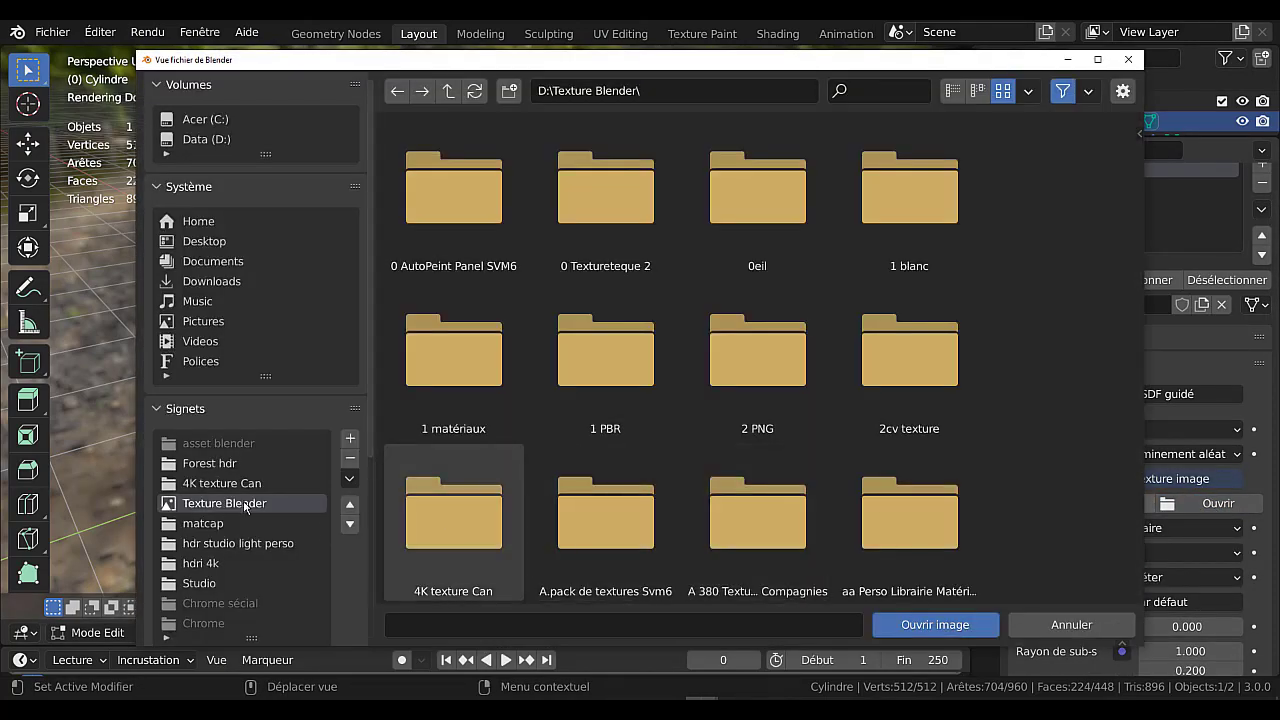
click(198, 242)
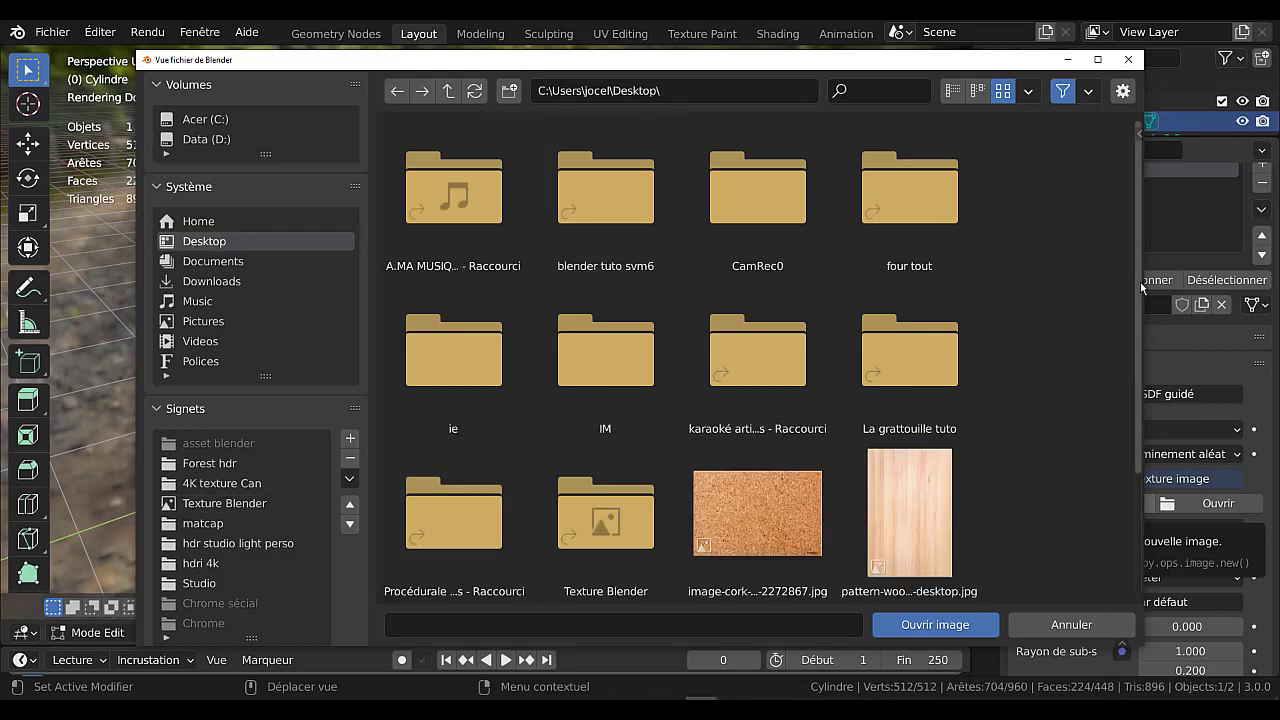
scroll(904, 332, down, 3)
click(901, 327)
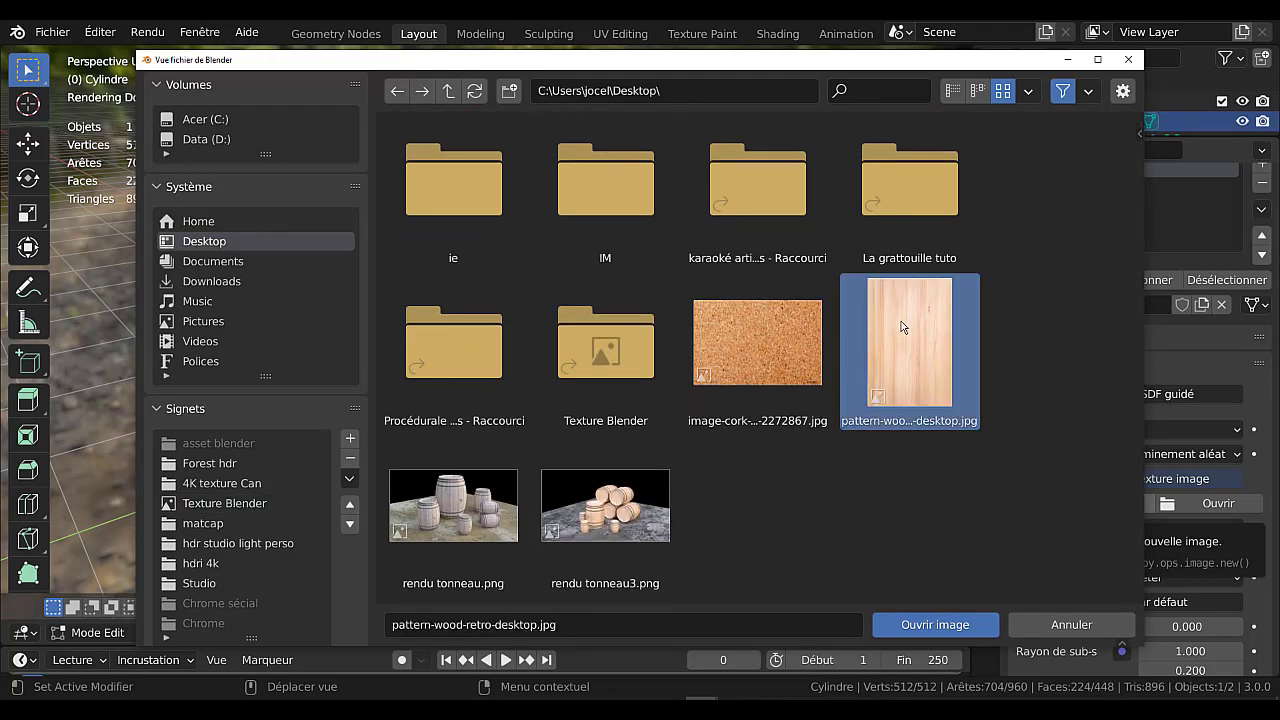
click(936, 625)
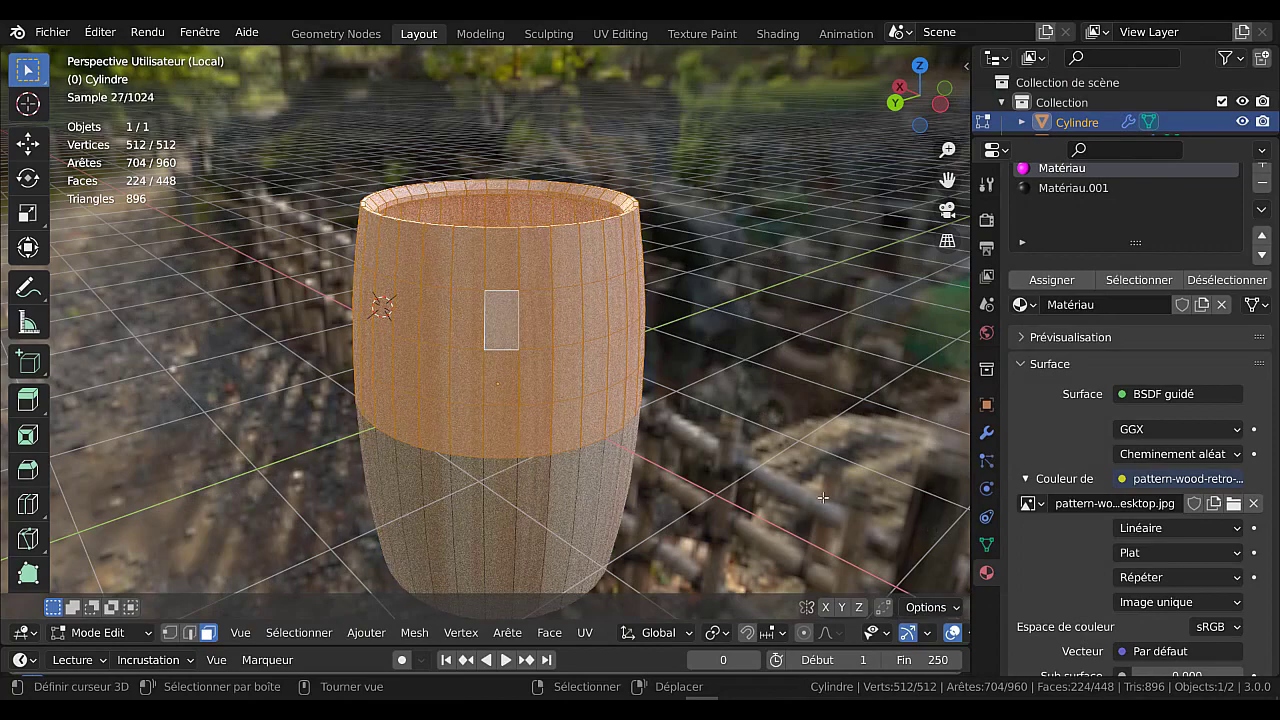
Return to object mode and examine the wood texture on the planks from around the barrel
middle_drag(796, 474, 791, 461)
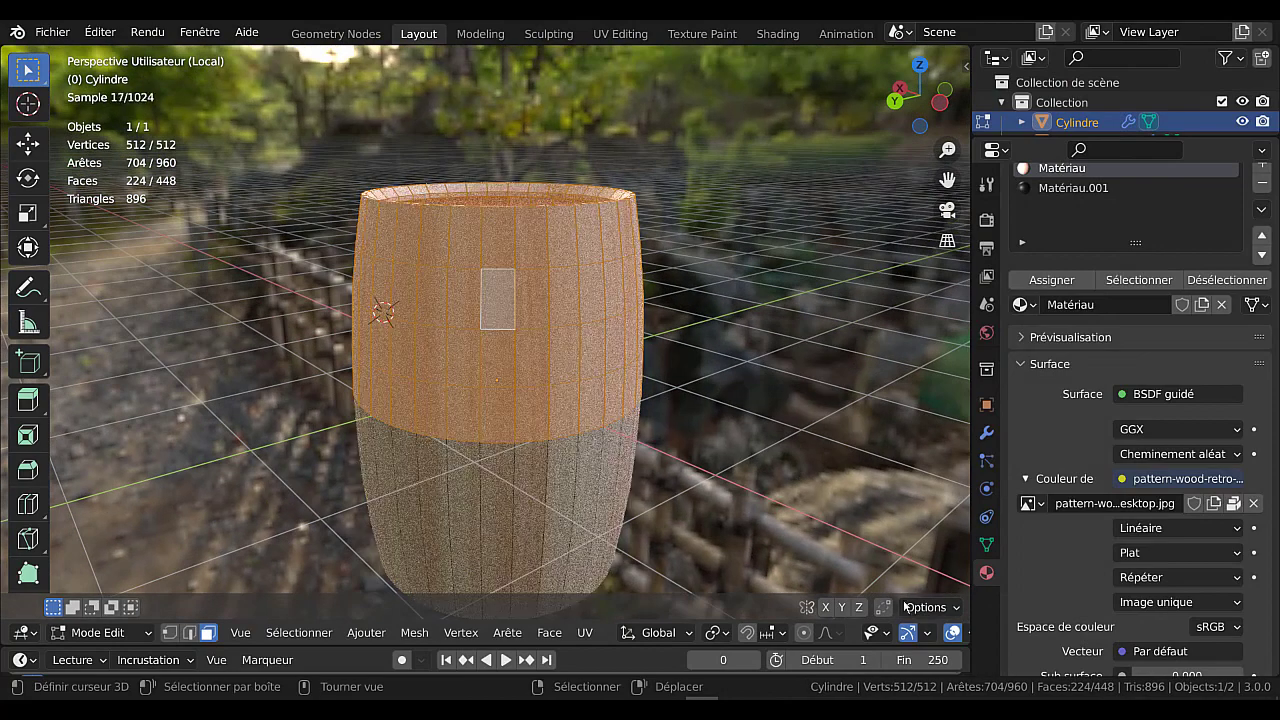
scroll(899, 636, down, 2)
scroll(899, 636, up, 2)
key(Tab)
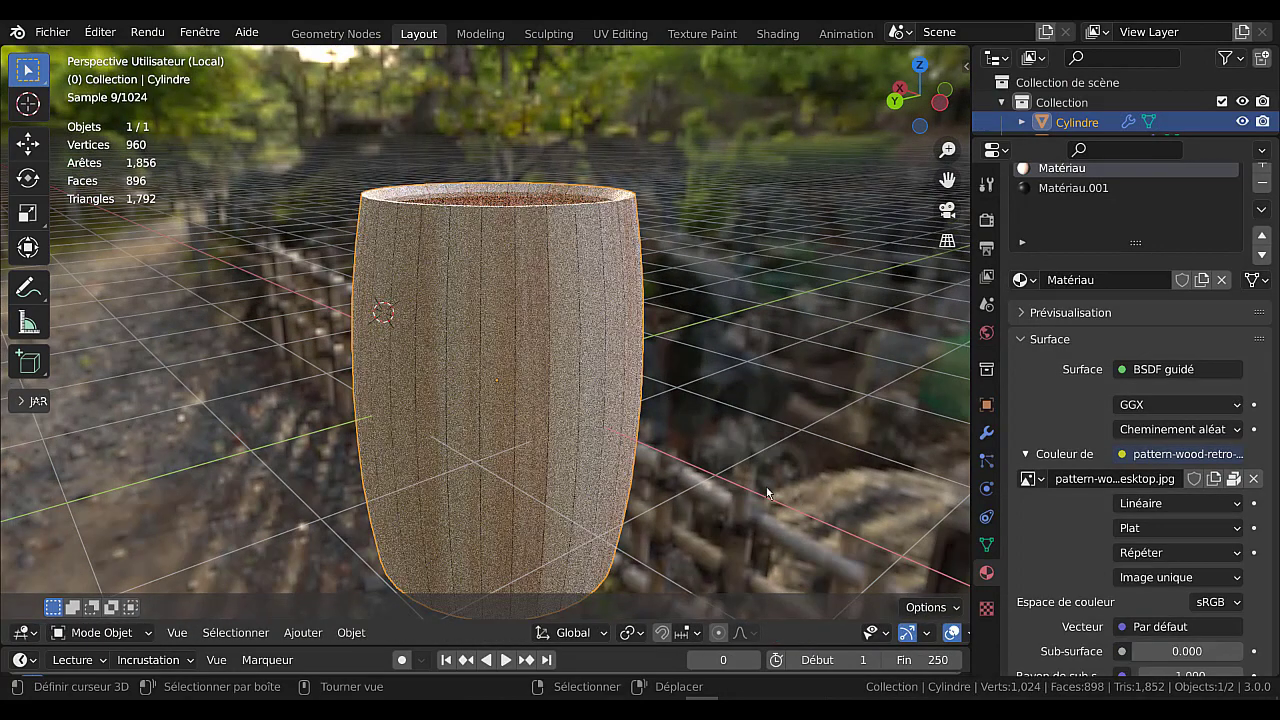
middle_drag(755, 487, 740, 421)
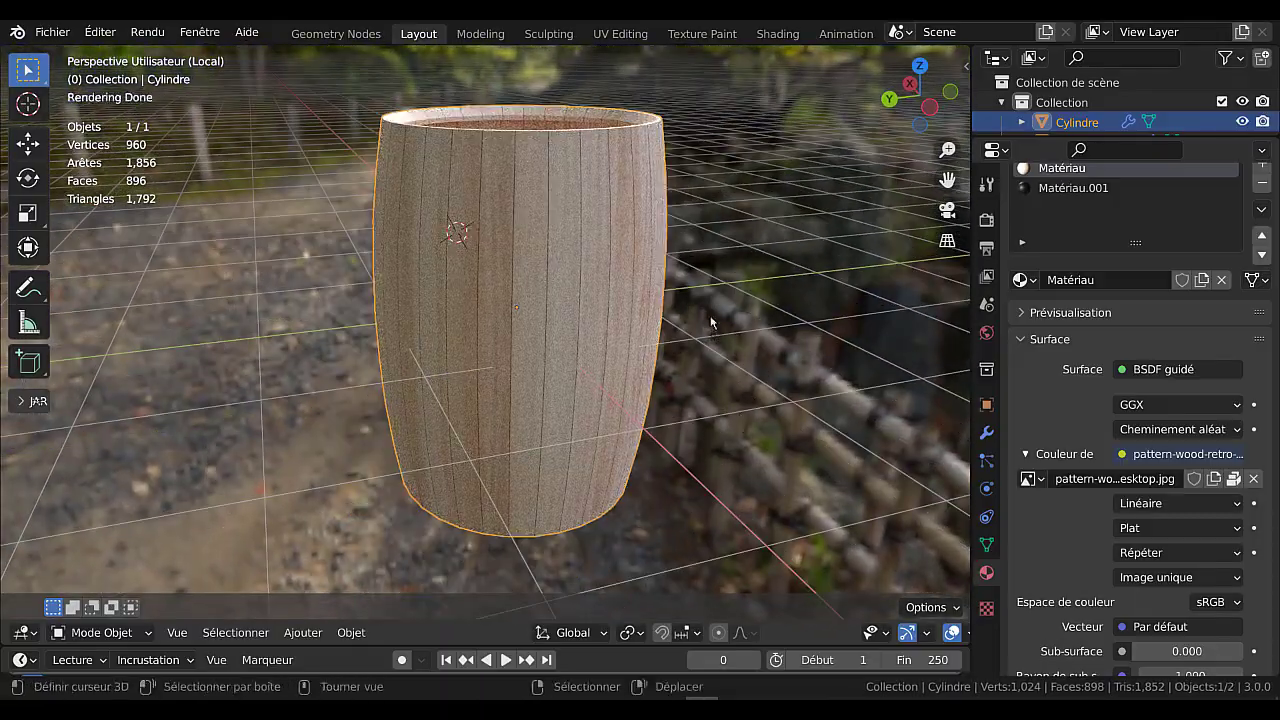
middle_drag(712, 323, 687, 314)
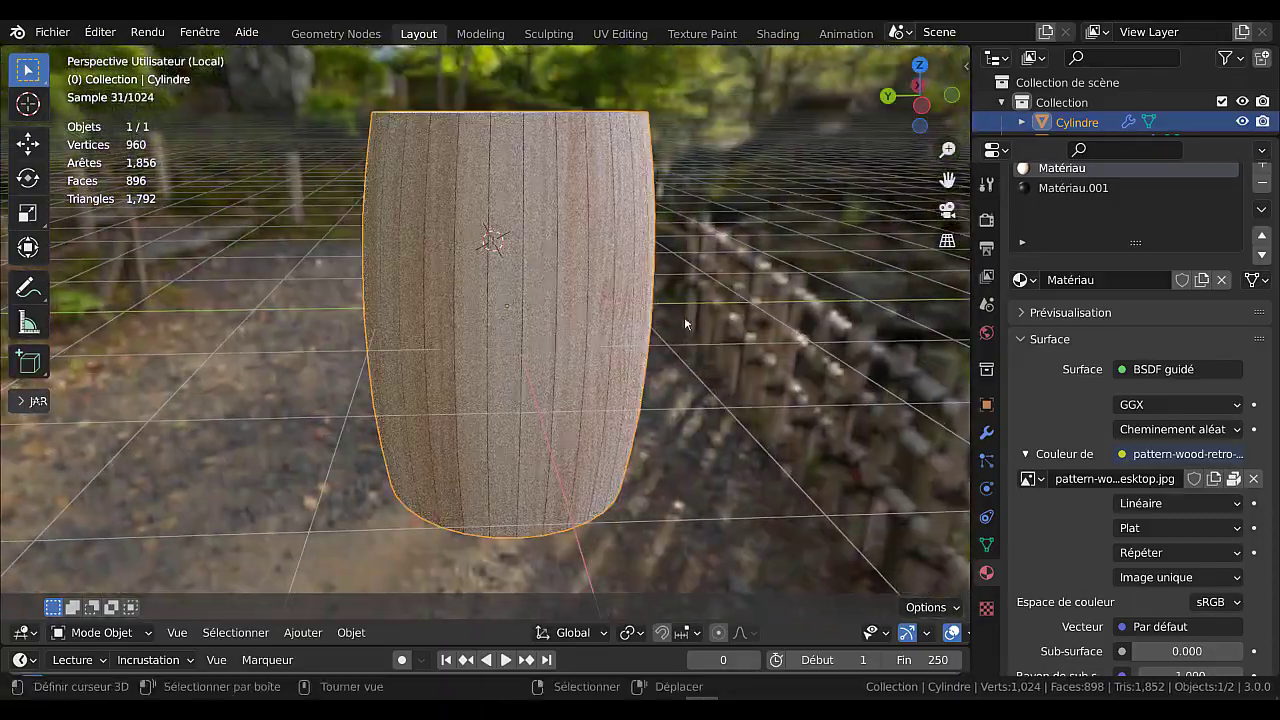
scroll(684, 316, up, 2)
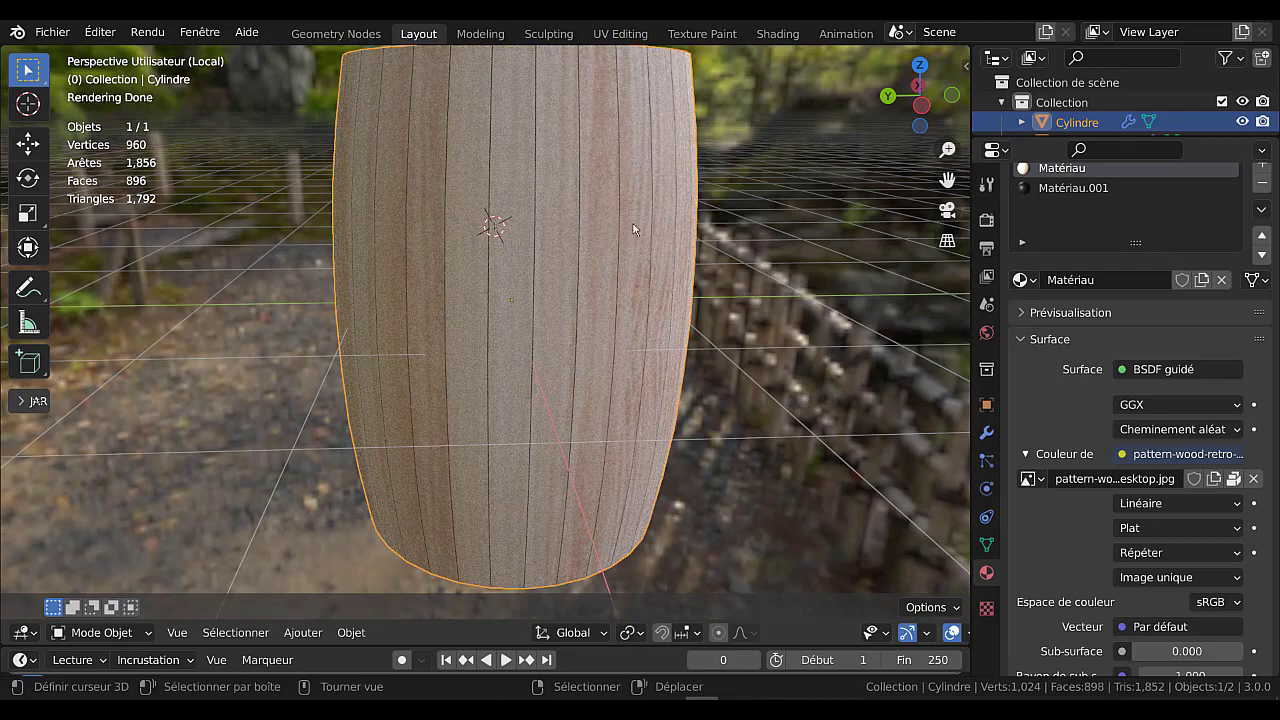
middle_drag(684, 414, 660, 452)
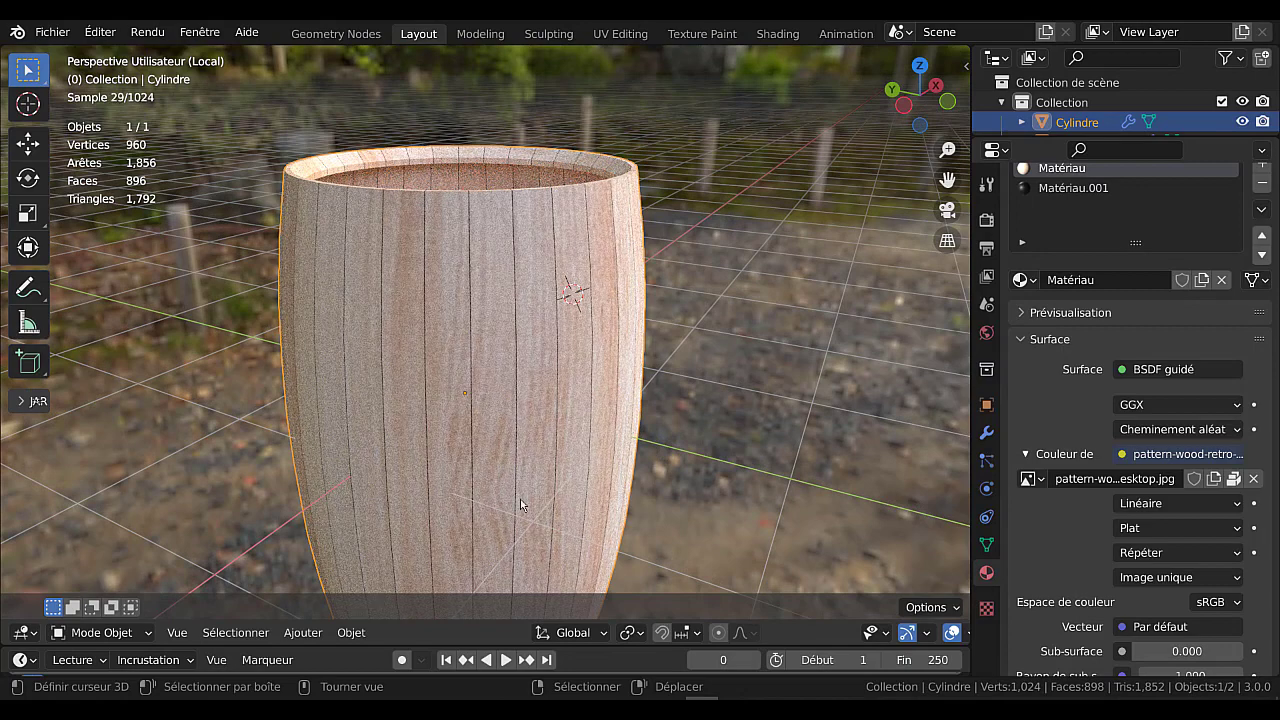
scroll(520, 500, down, 3)
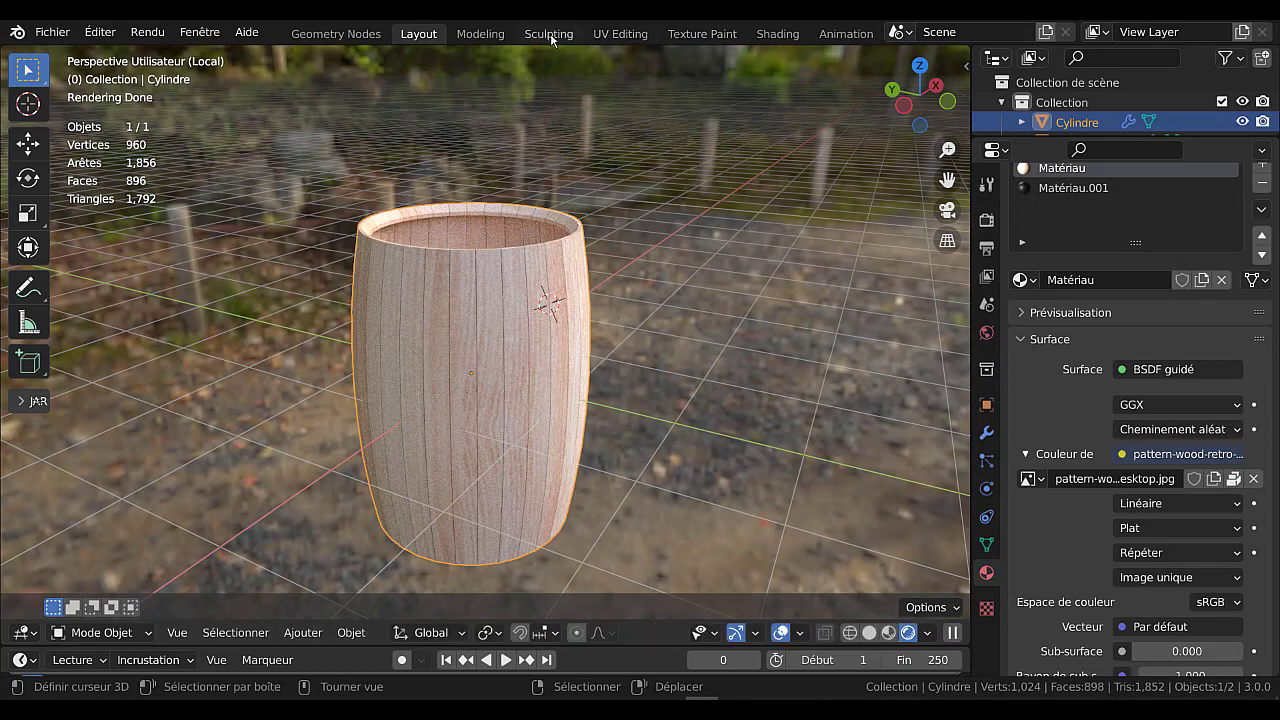
Switch to the UV Editing workspace and display the barrel with rendered shading beside its UV layout
click(620, 33)
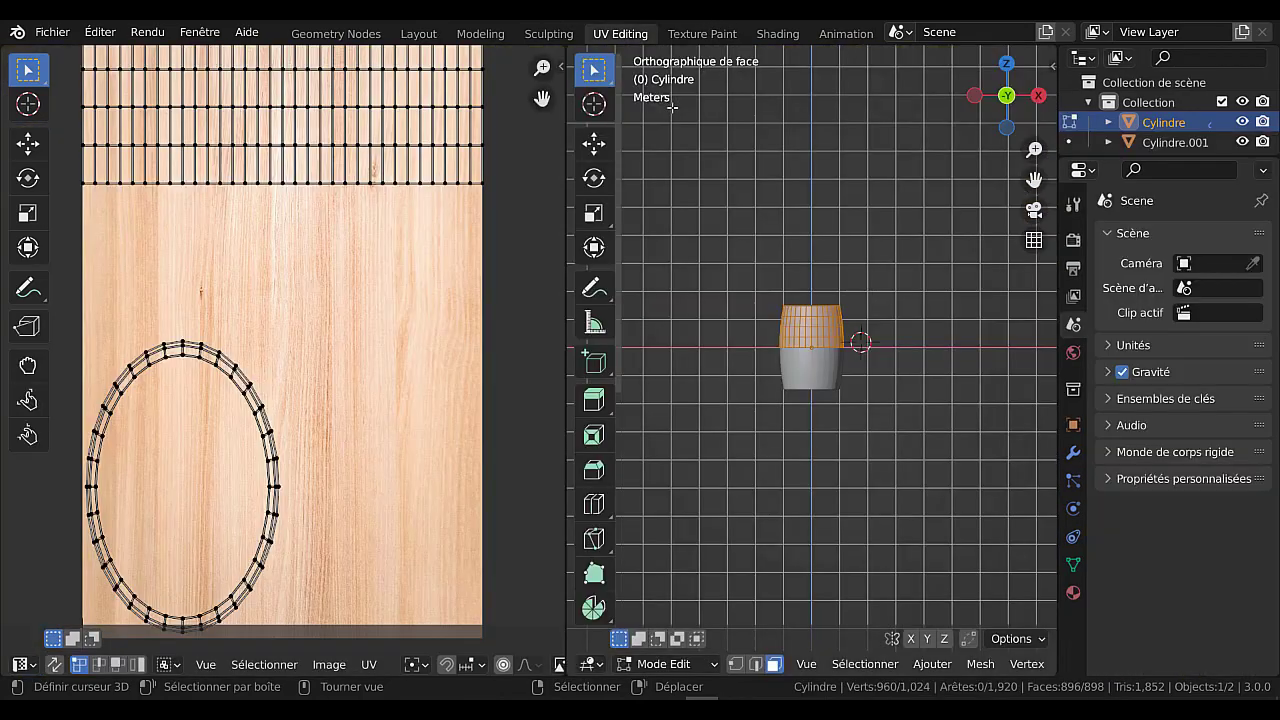
scroll(892, 362, up, 5)
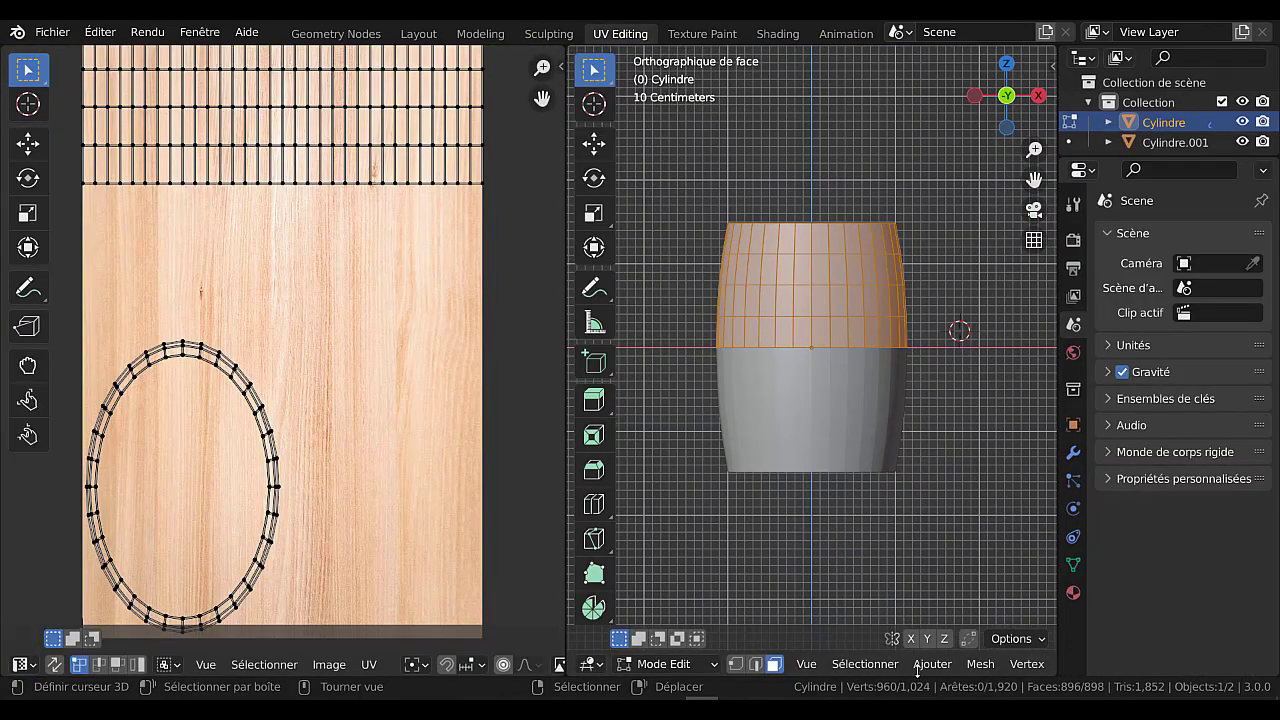
scroll(917, 670, down, 8)
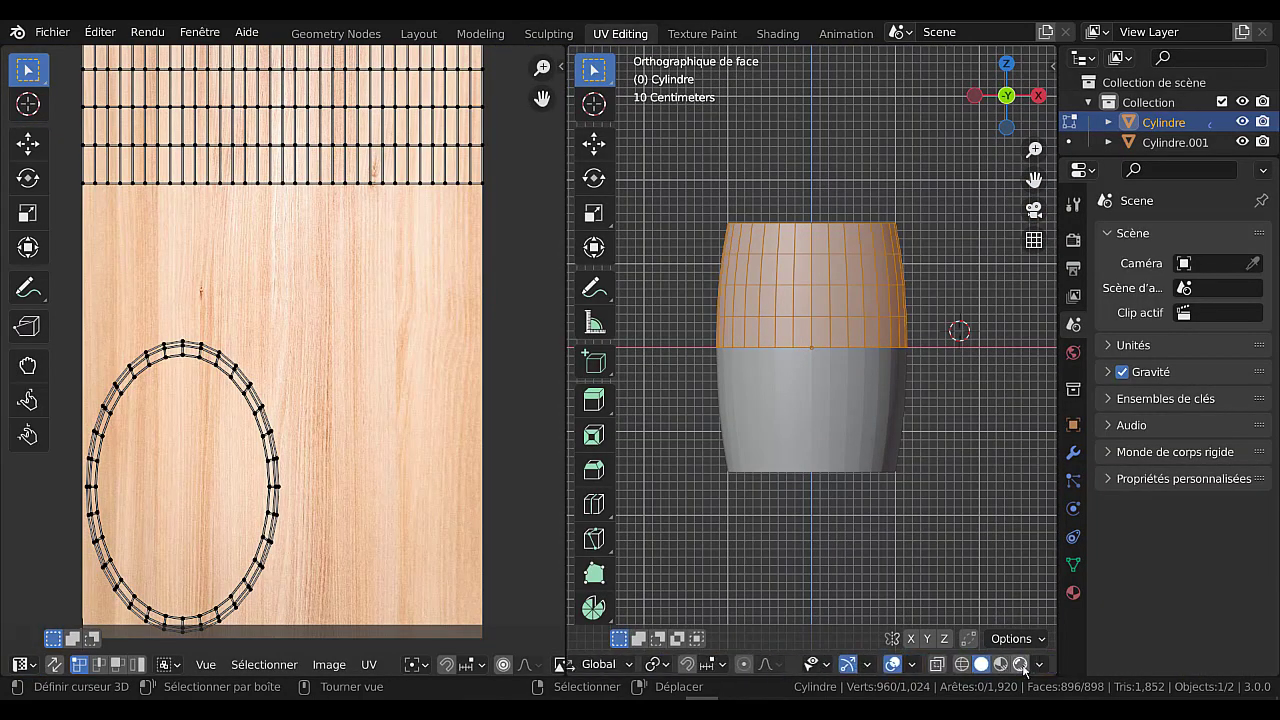
click(1020, 664)
scroll(920, 537, up, 4)
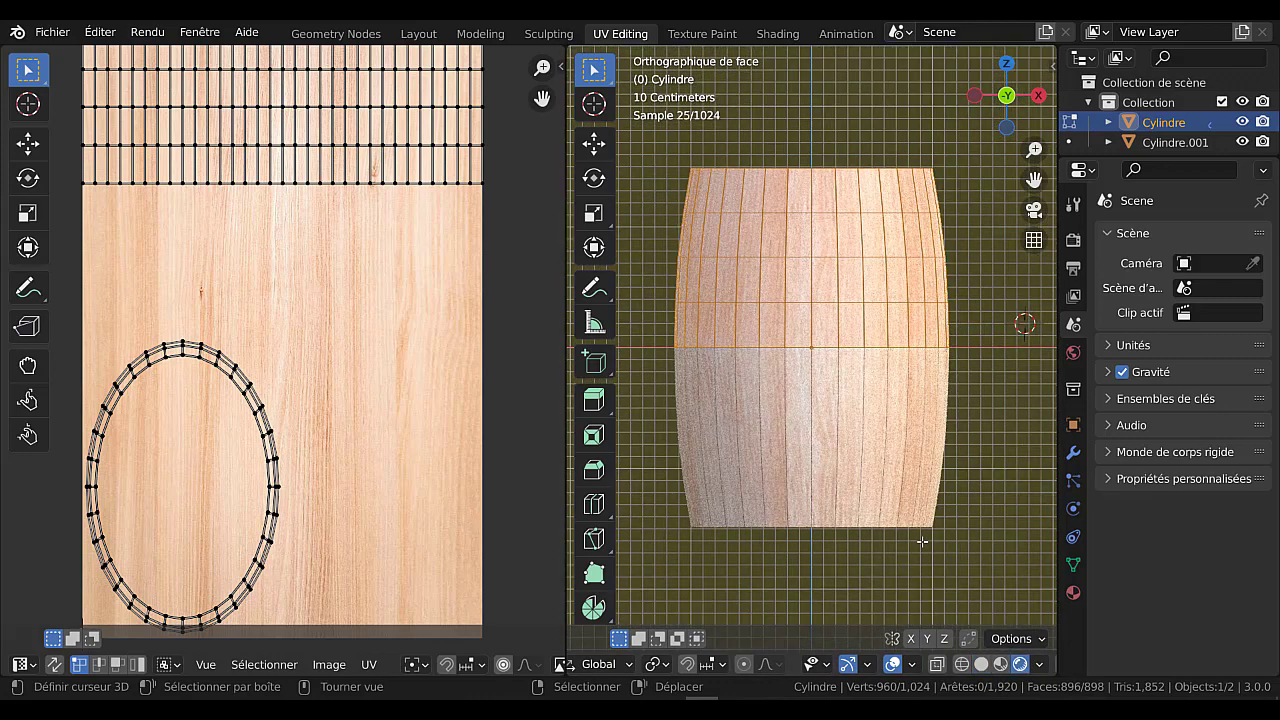
scroll(221, 325, down, 1)
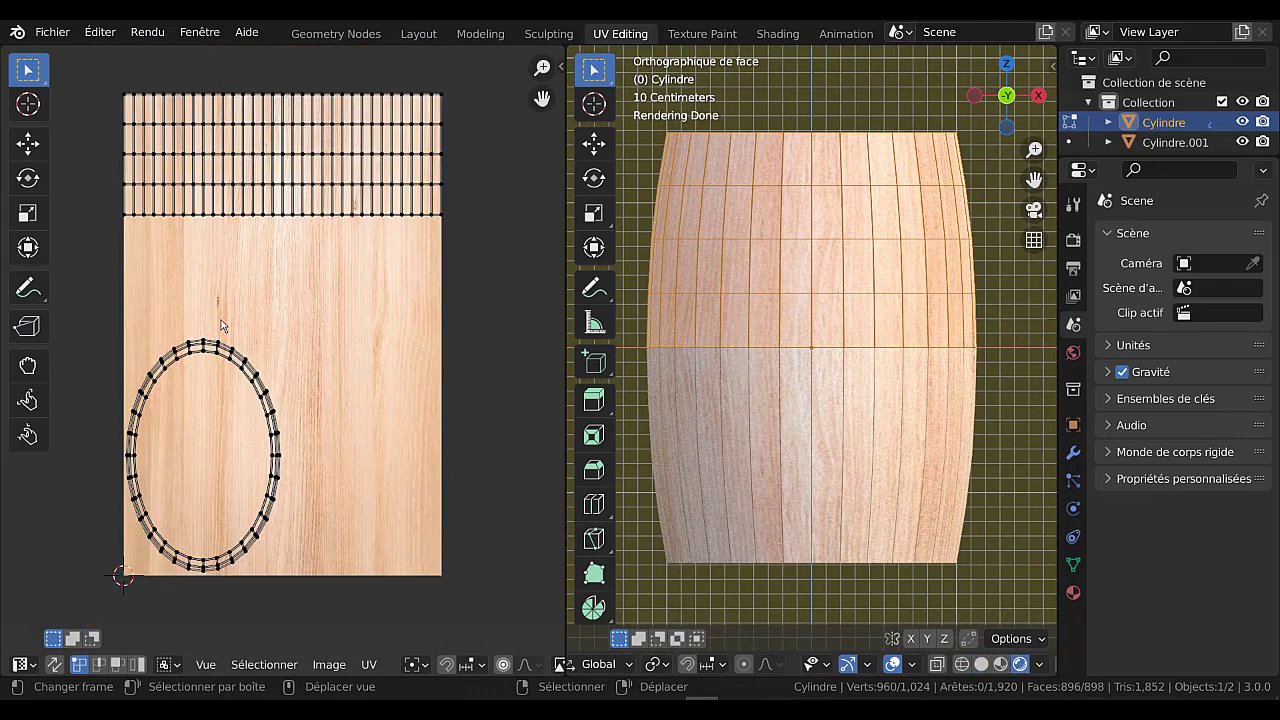
Select all of the barrel's UVs and scale them up uniformly by about 2.05 over the wood image
key(a)
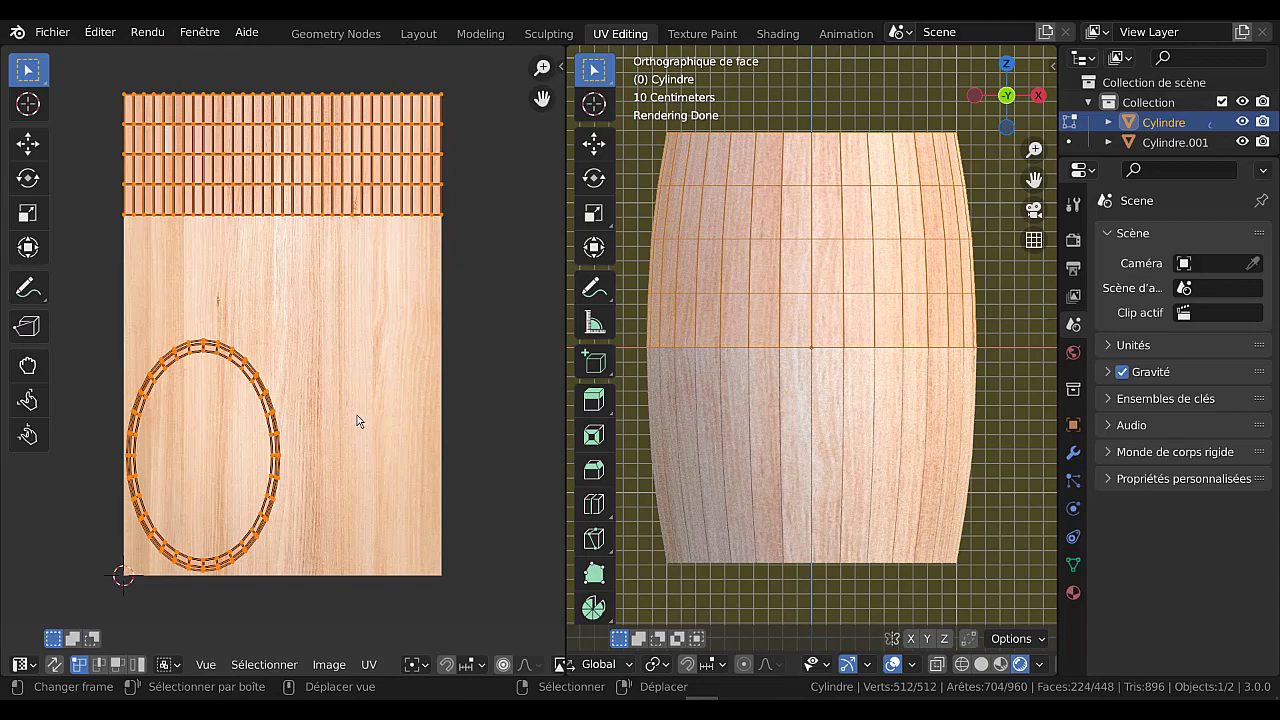
key(s)
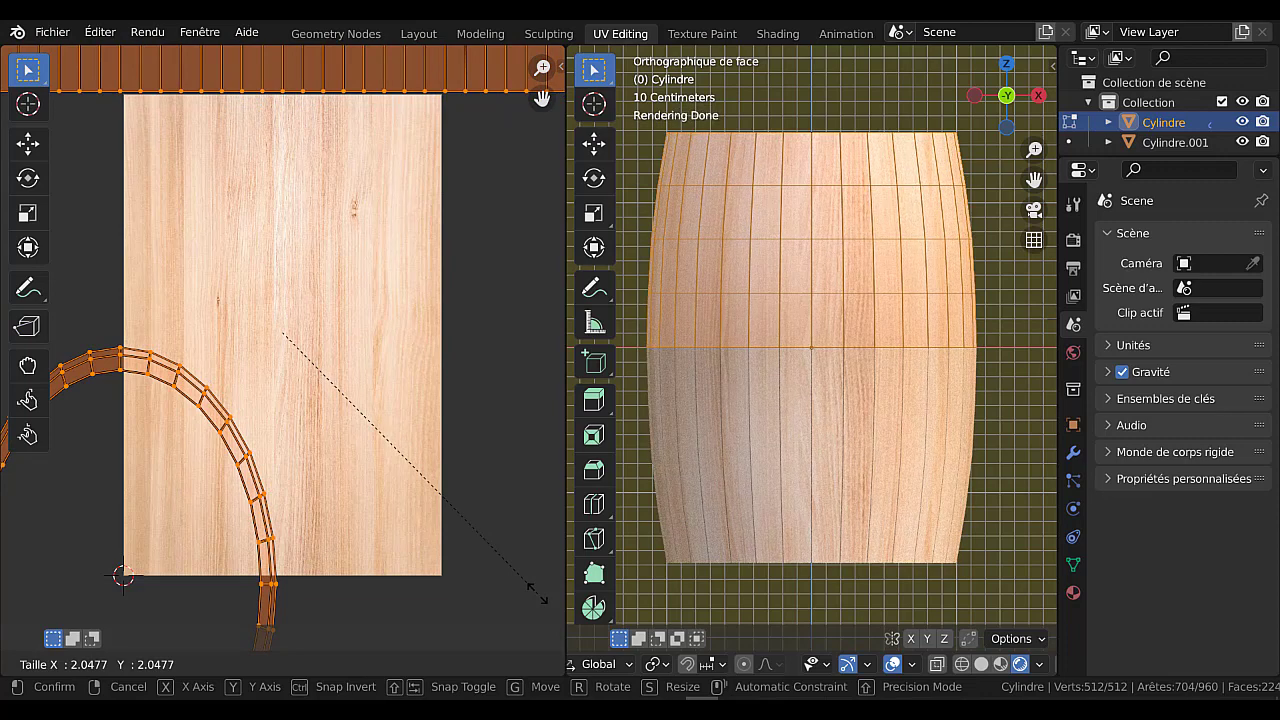
click(537, 592)
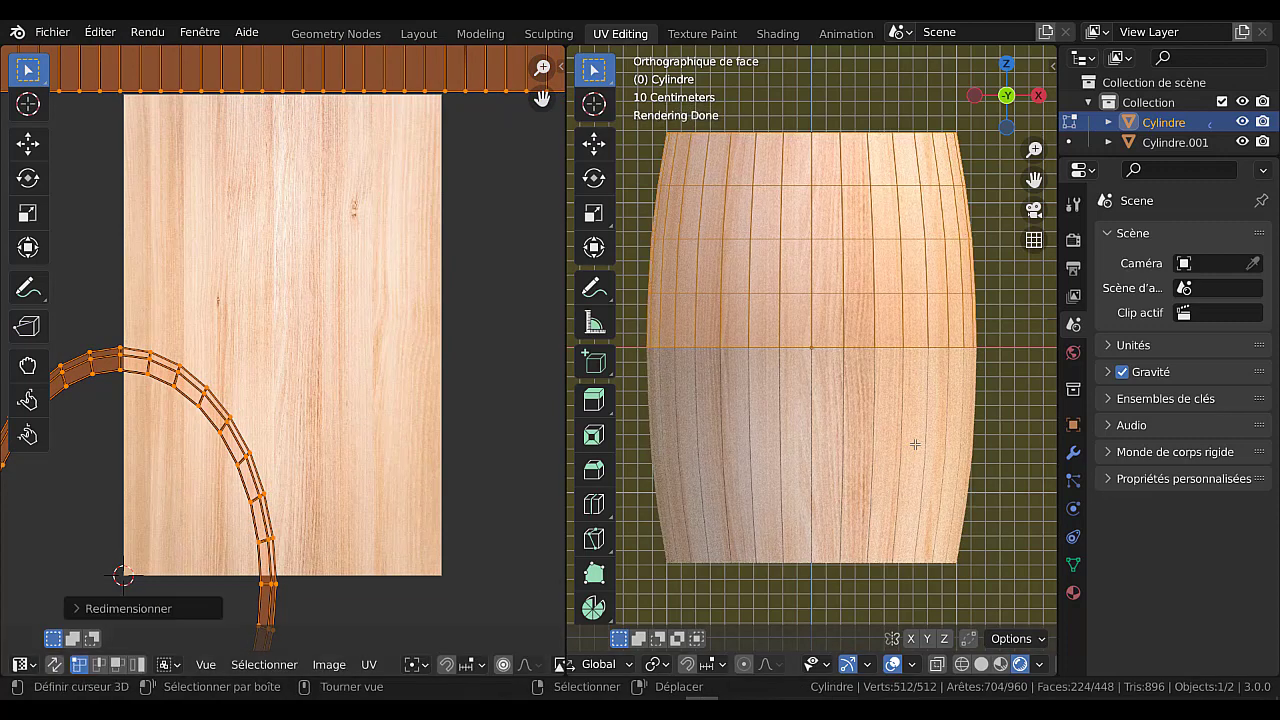
Examine the rescaled wood grain from around the barrel and return to object mode to see the planks without the edit overlay
scroll(915, 443, up, 1)
scroll(915, 443, down, 3)
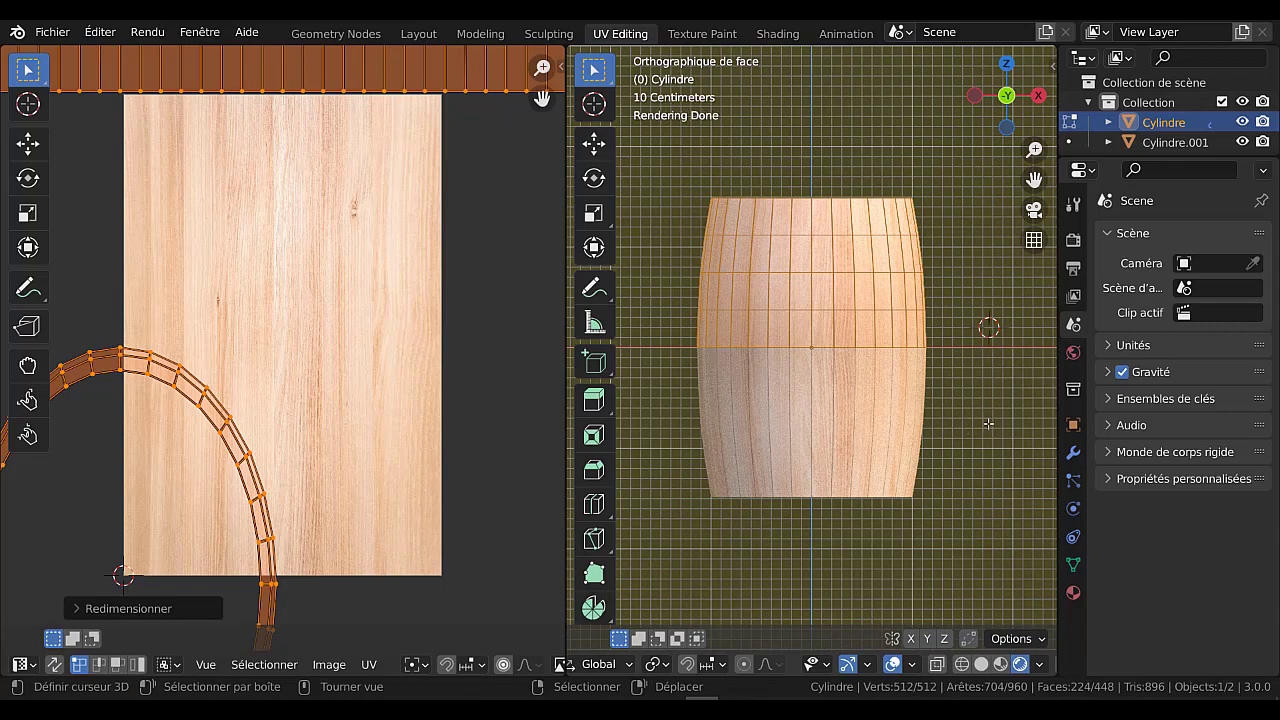
middle_drag(977, 468, 887, 513)
scroll(833, 398, up, 2)
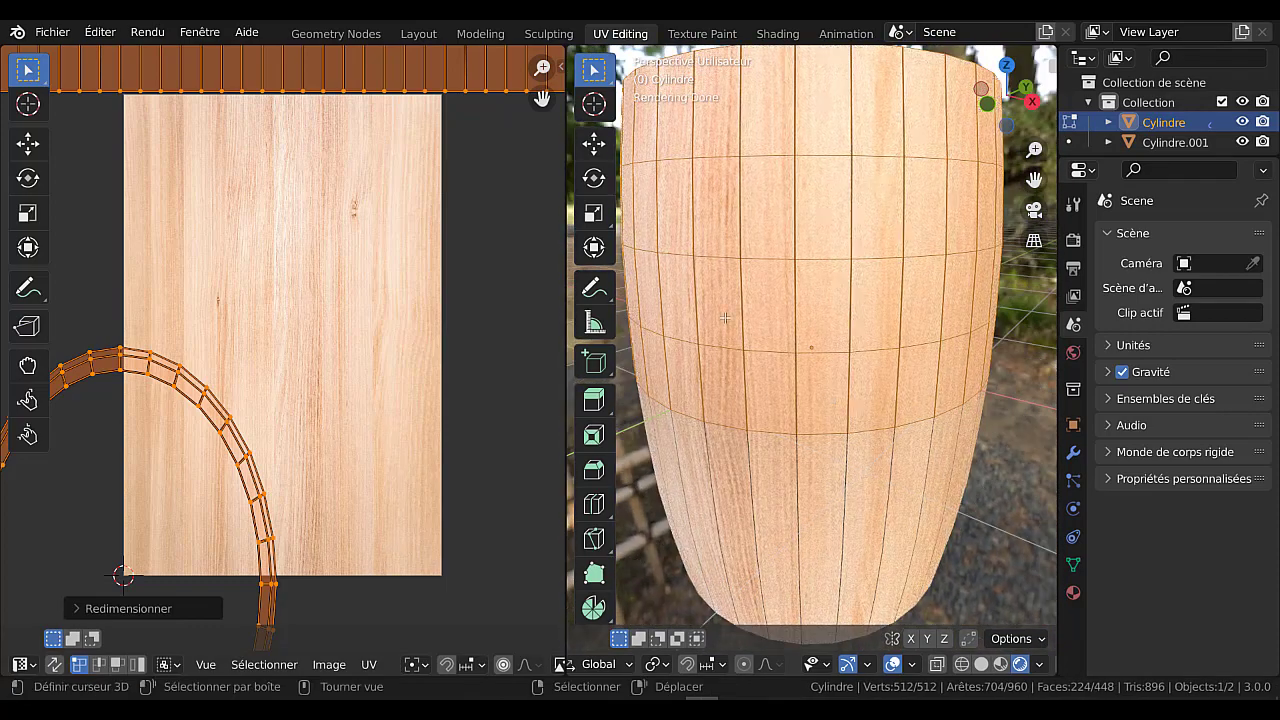
scroll(747, 457, down, 2)
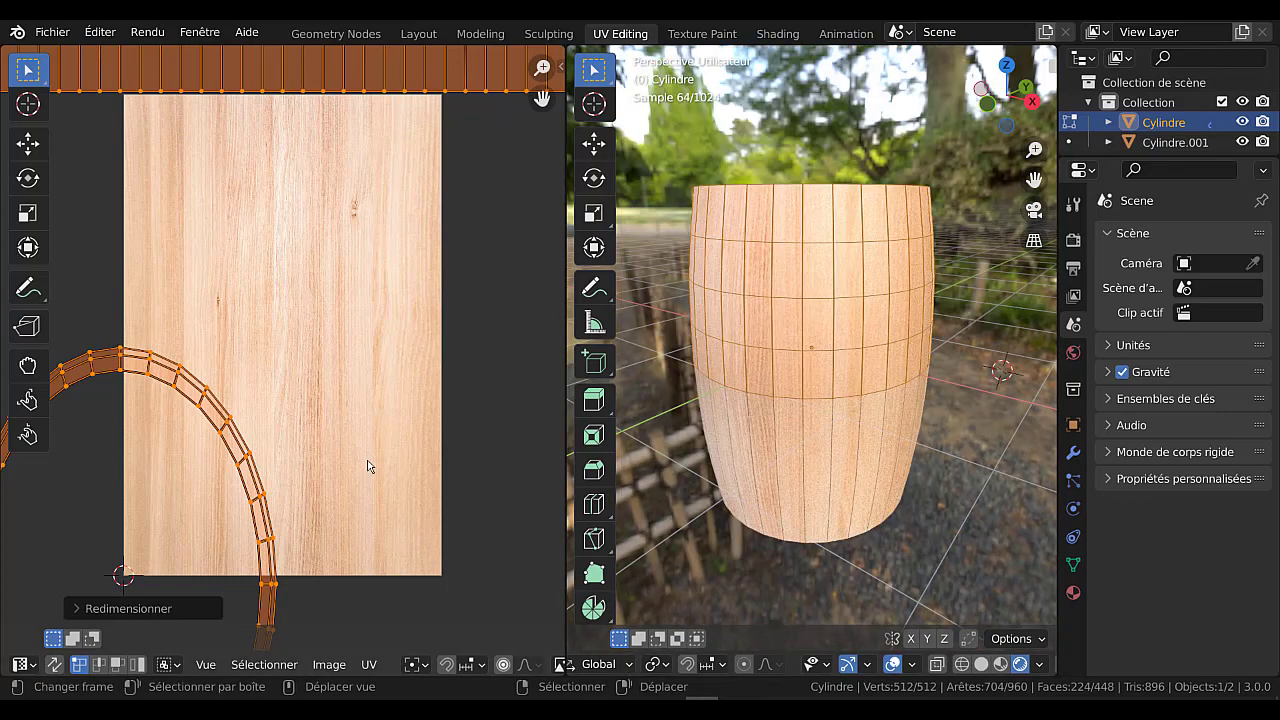
scroll(366, 466, down, 3)
key(Tab)
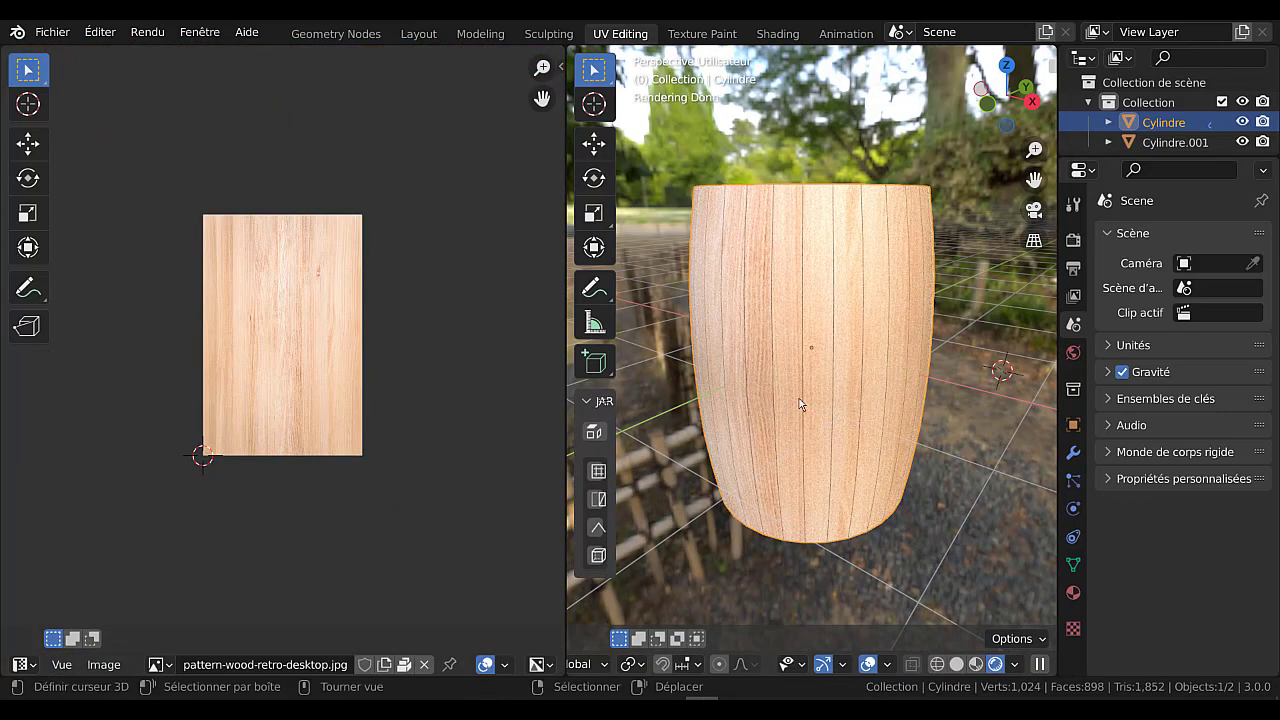
middle_drag(757, 403, 889, 398)
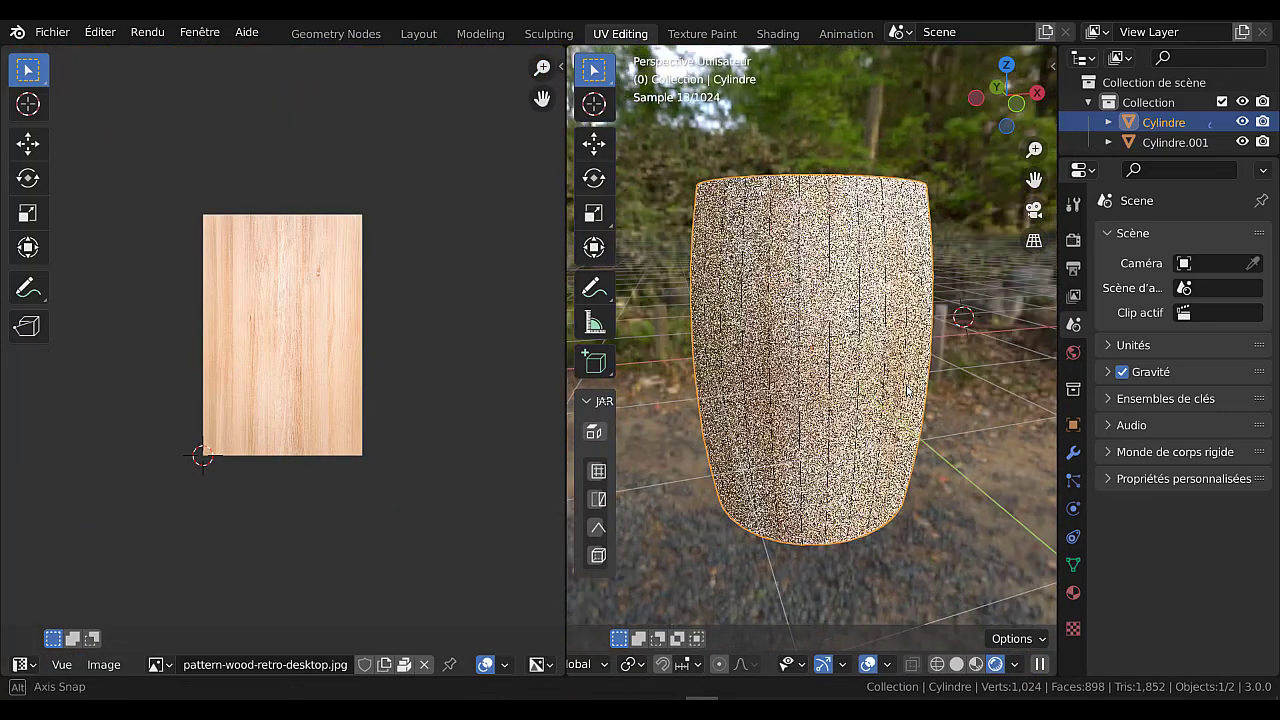
key(Tab)
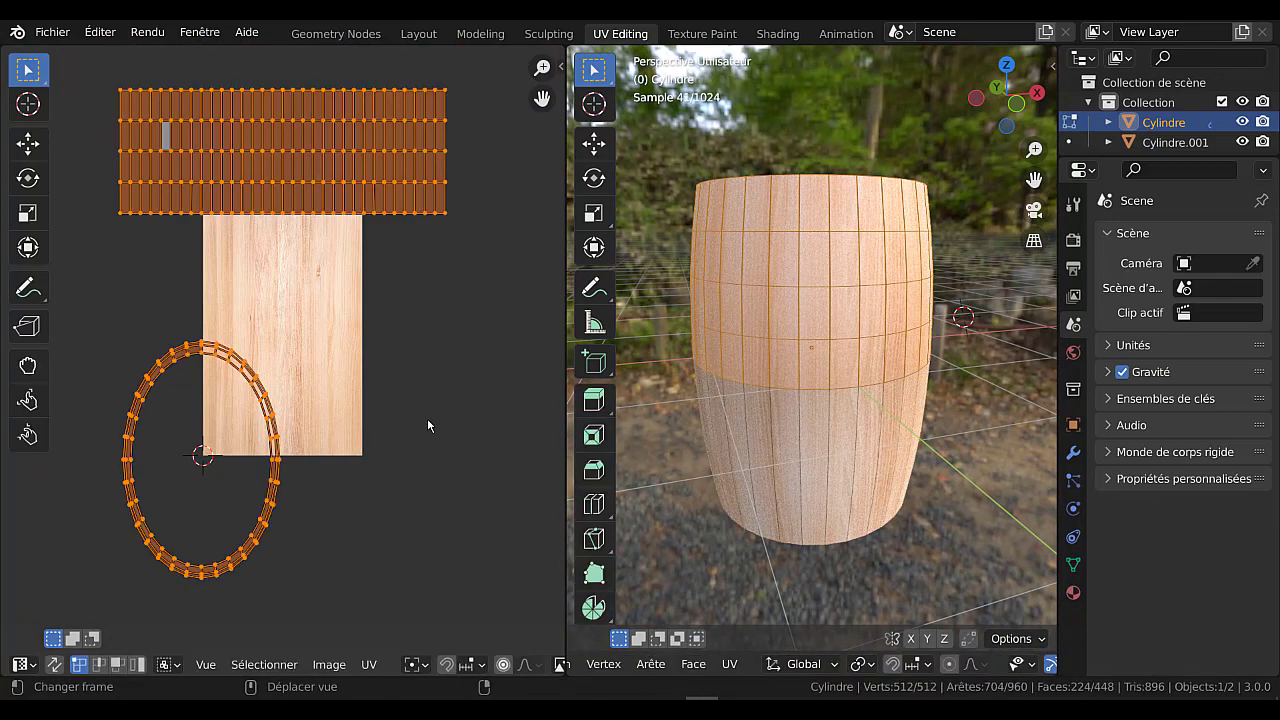
key(s)
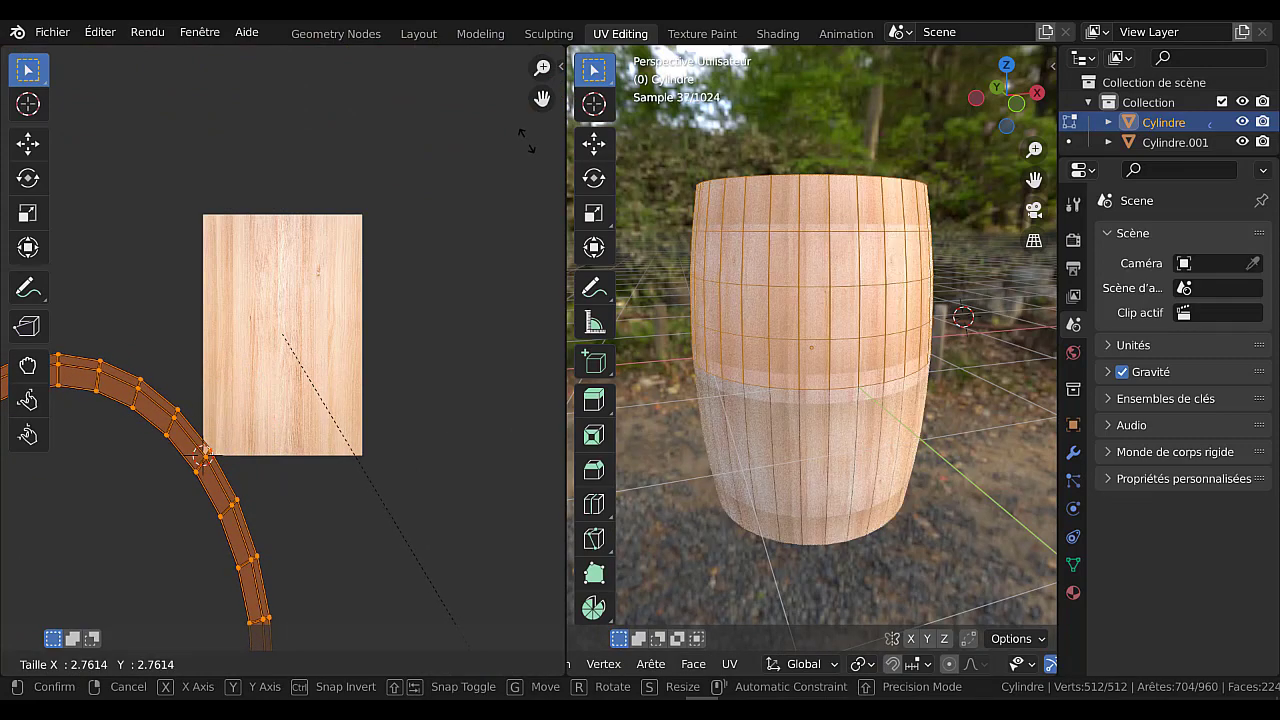
right_click(489, 615)
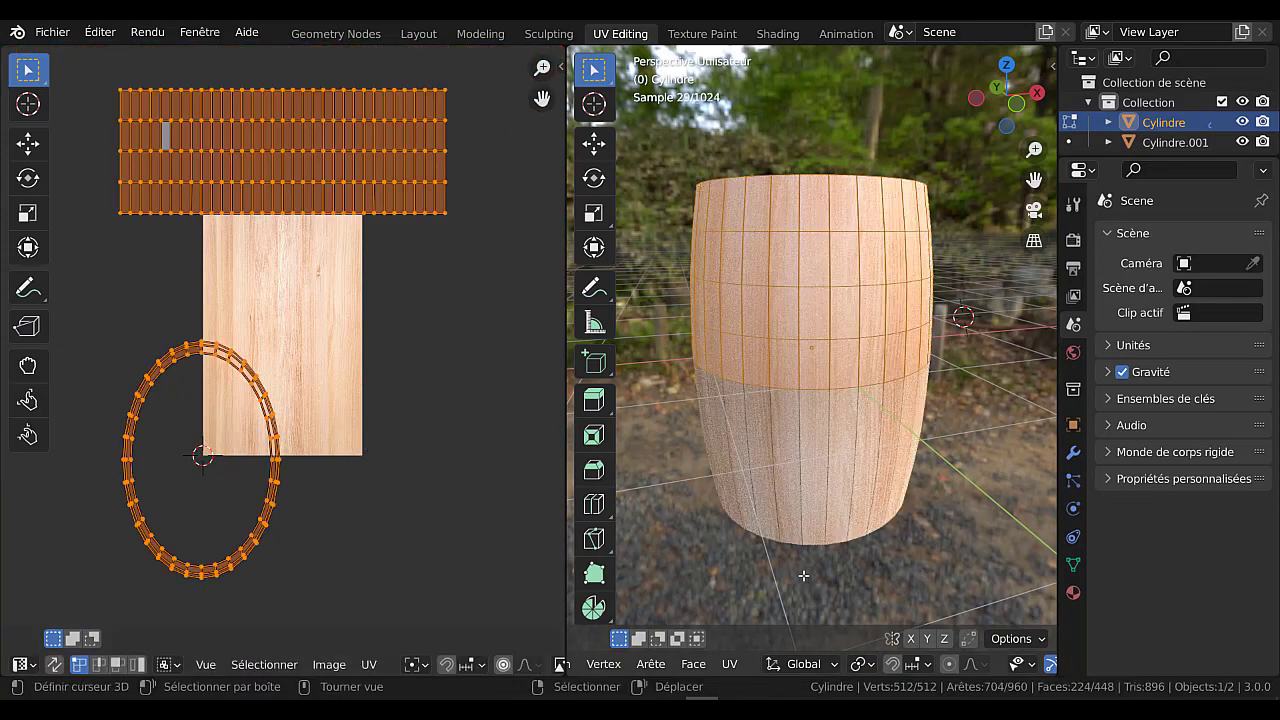
key(Tab)
Inspect the wood texture on the outer planks, then on the rim and interior in the Layout workspace
middle_drag(857, 486, 895, 486)
shift+middle_drag(943, 408, 845, 403)
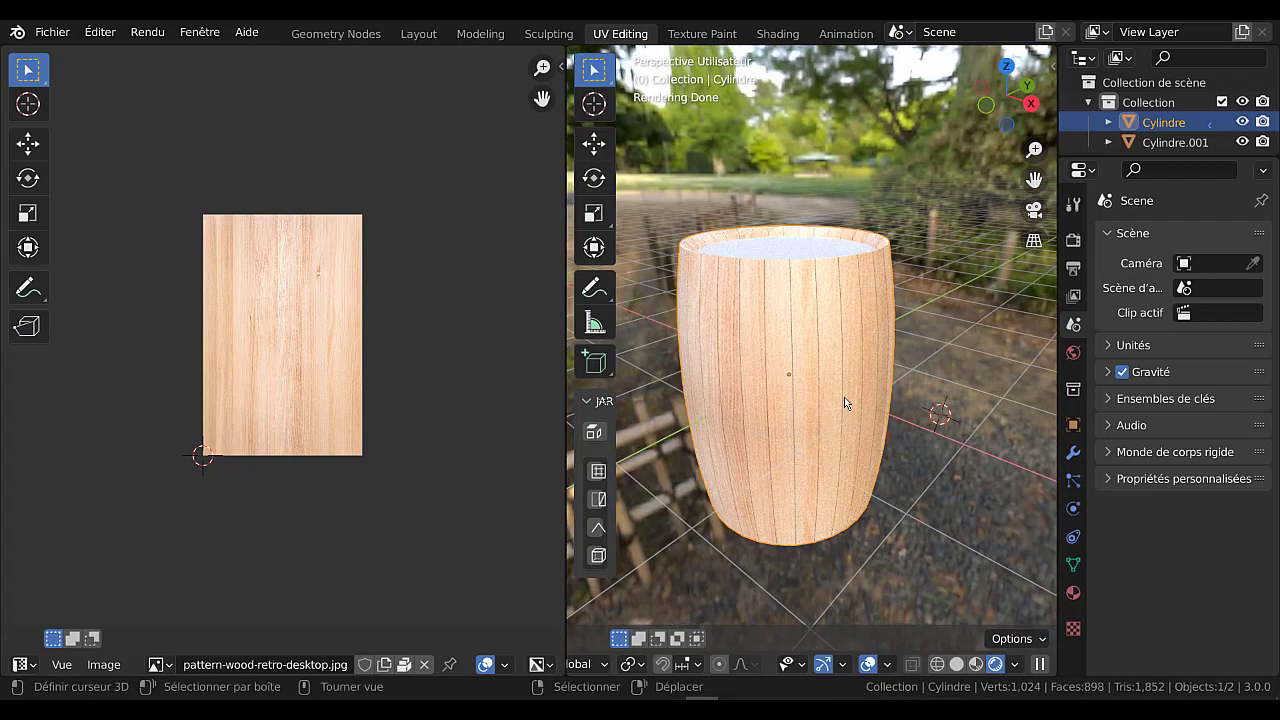
scroll(853, 398, up, 2)
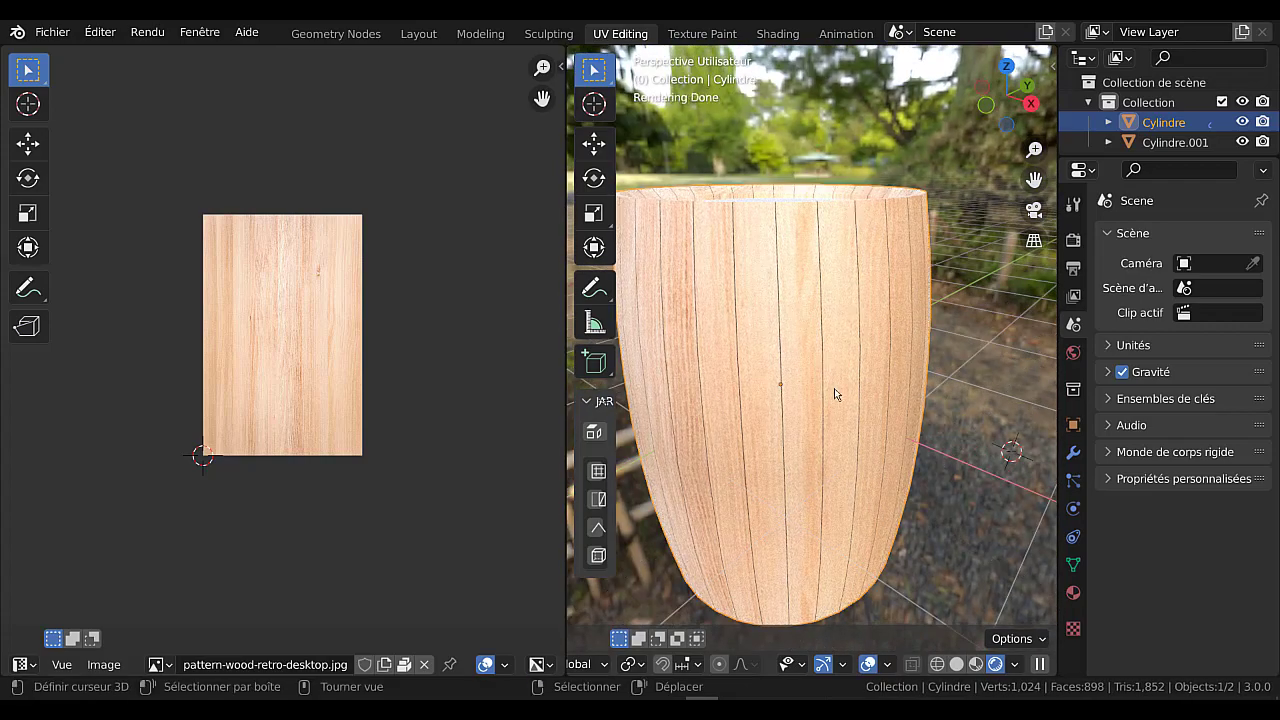
middle_drag(803, 407, 857, 374)
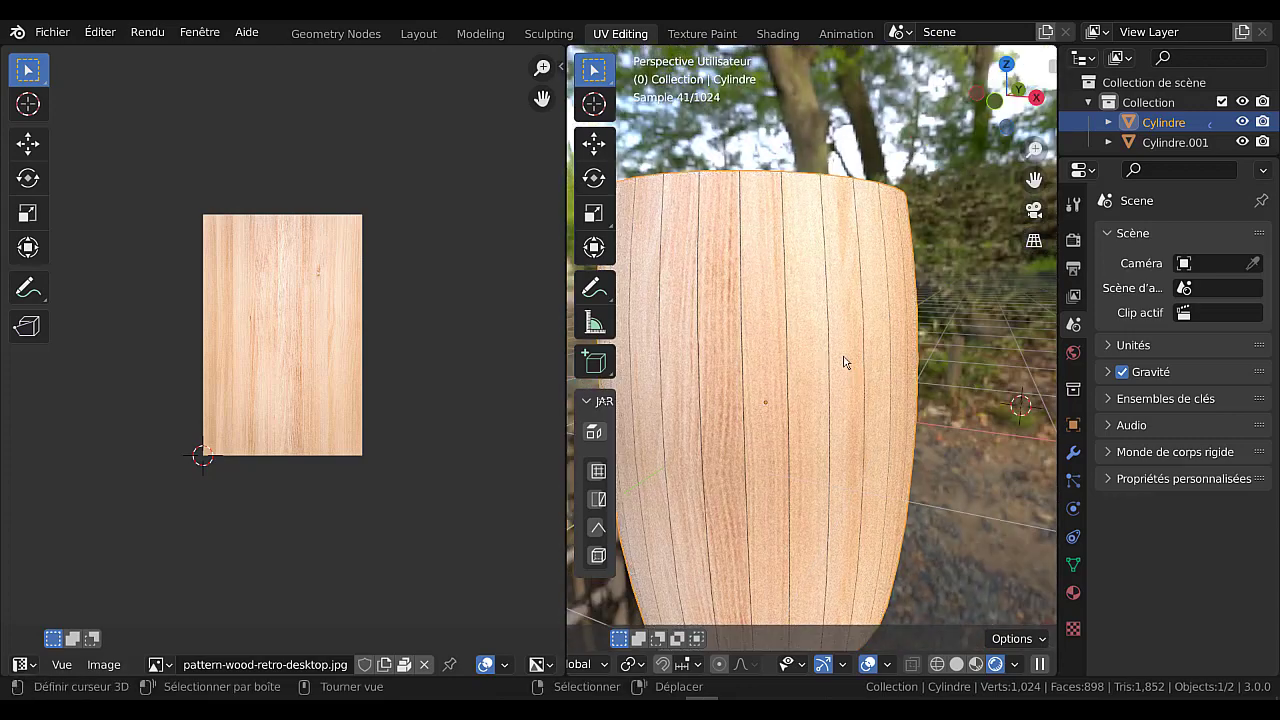
click(410, 34)
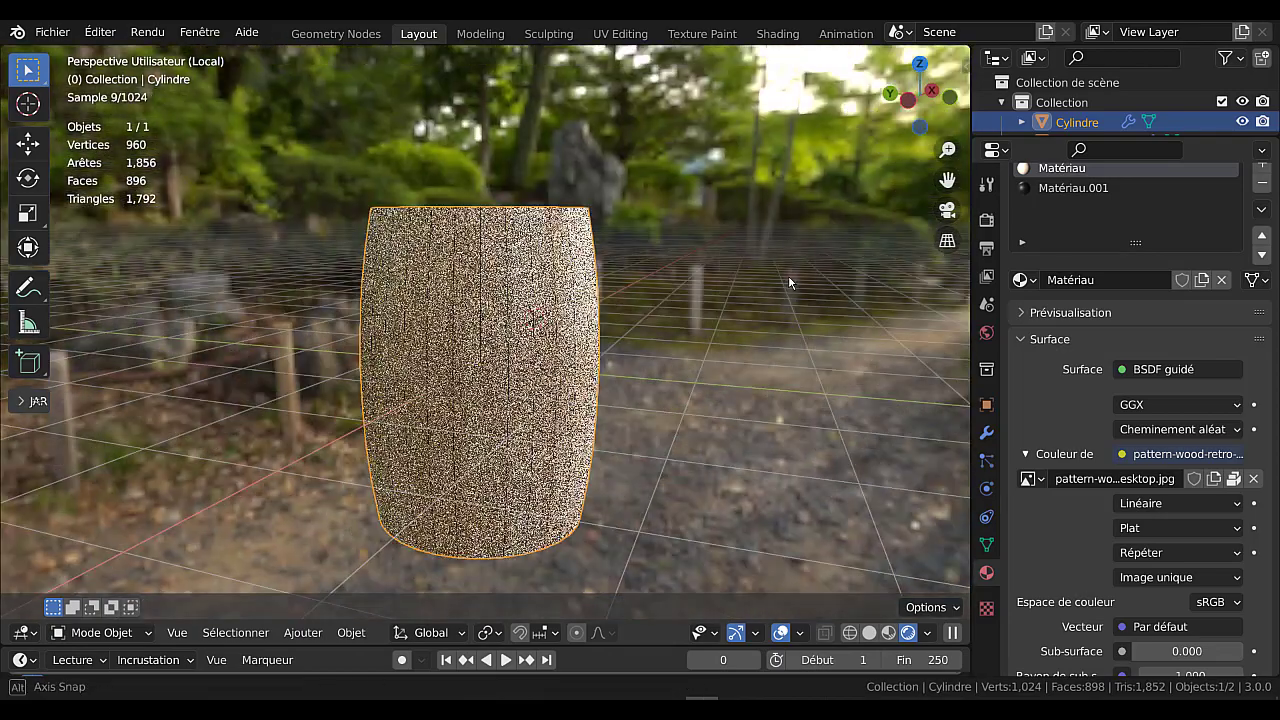
middle_drag(803, 236, 701, 334)
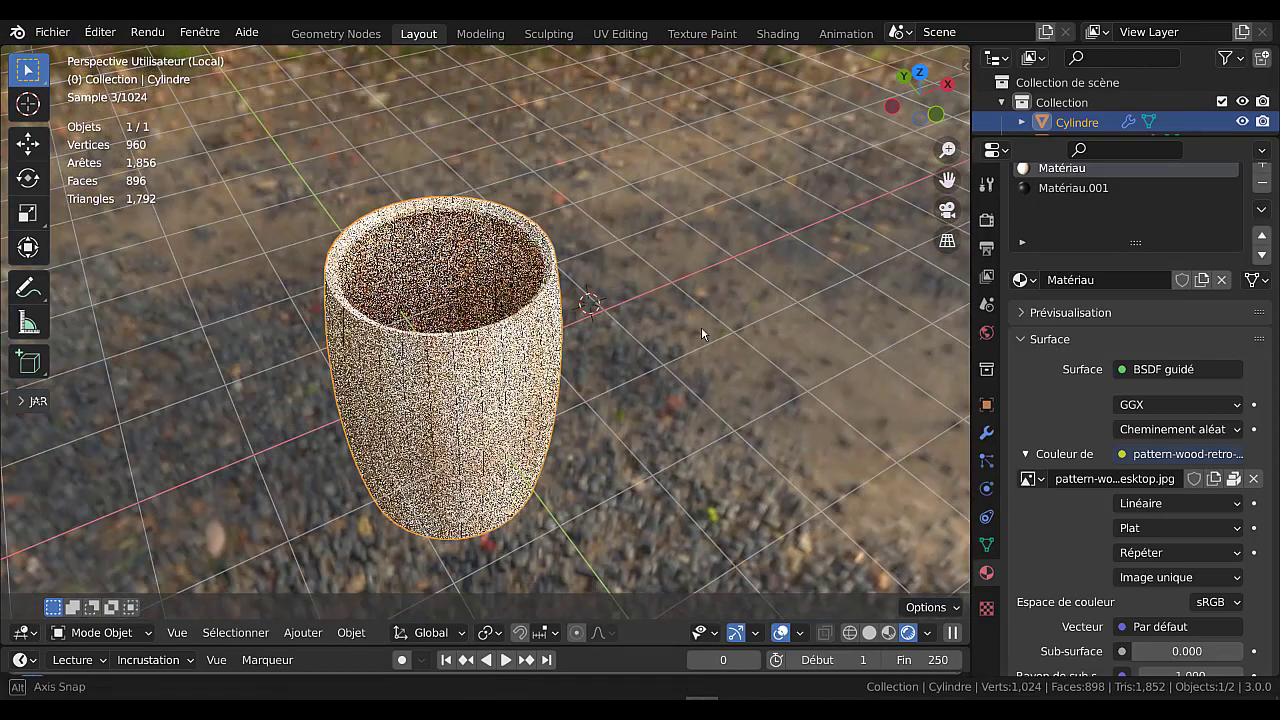
scroll(501, 380, up, 3)
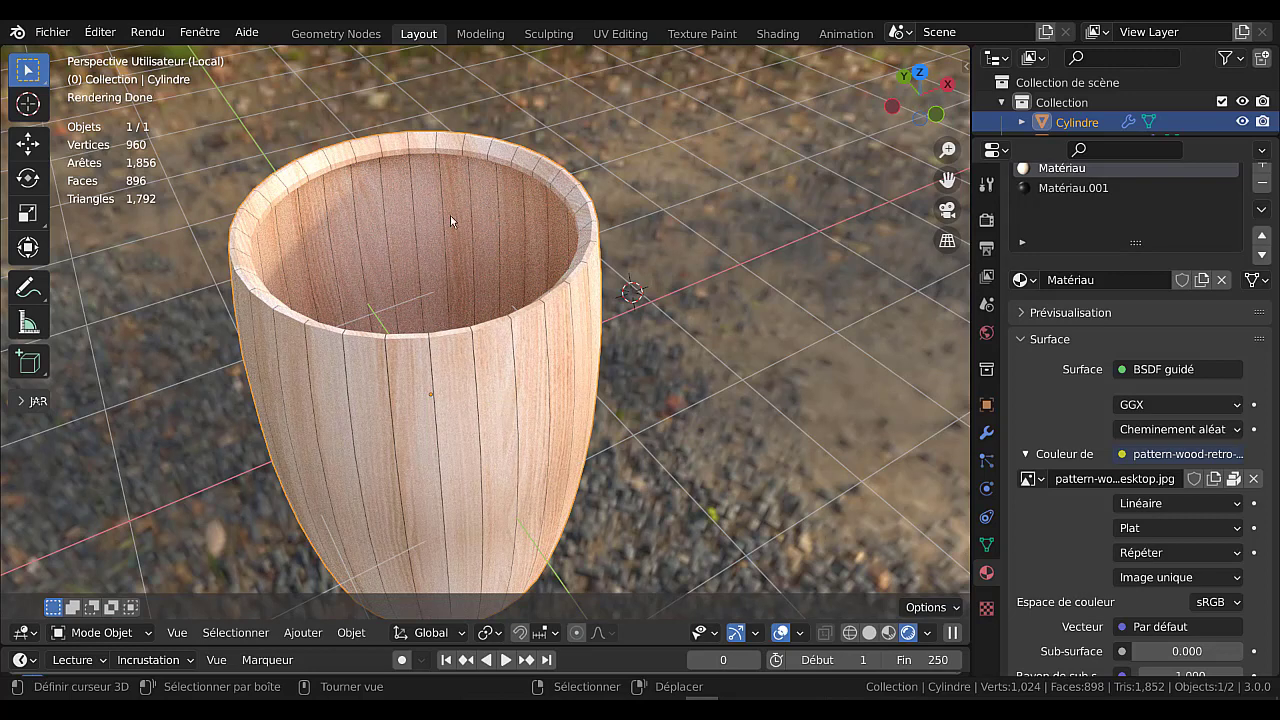
shift+middle_drag(507, 238, 597, 192)
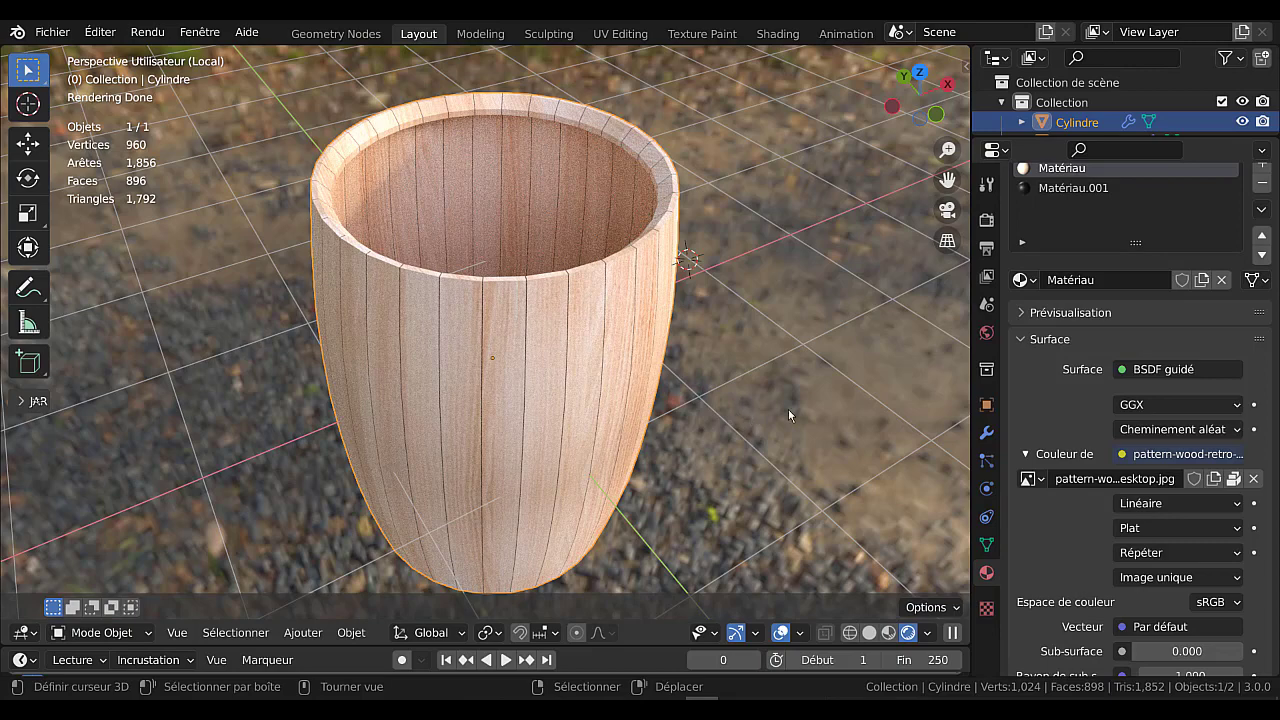
Leave the barrel's local view, select the white lid object, and isolate it in local view
key(KP_Divide)
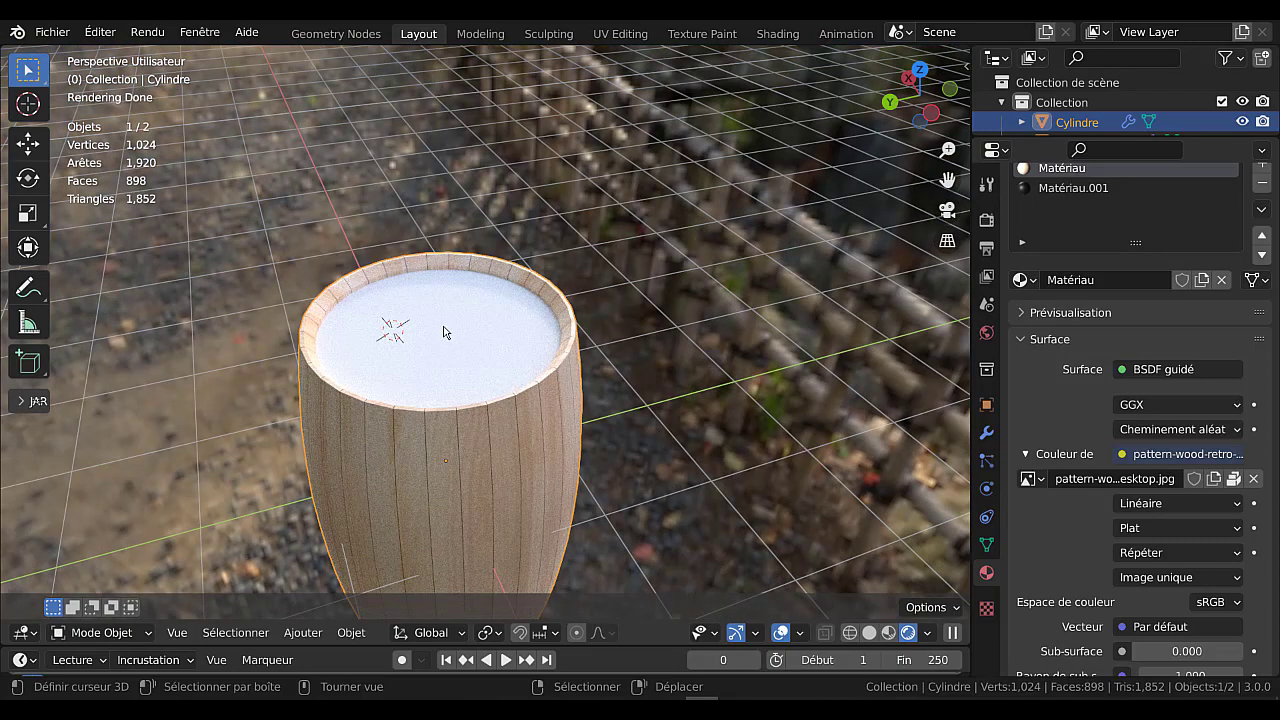
click(401, 408)
scroll(698, 425, down, 2)
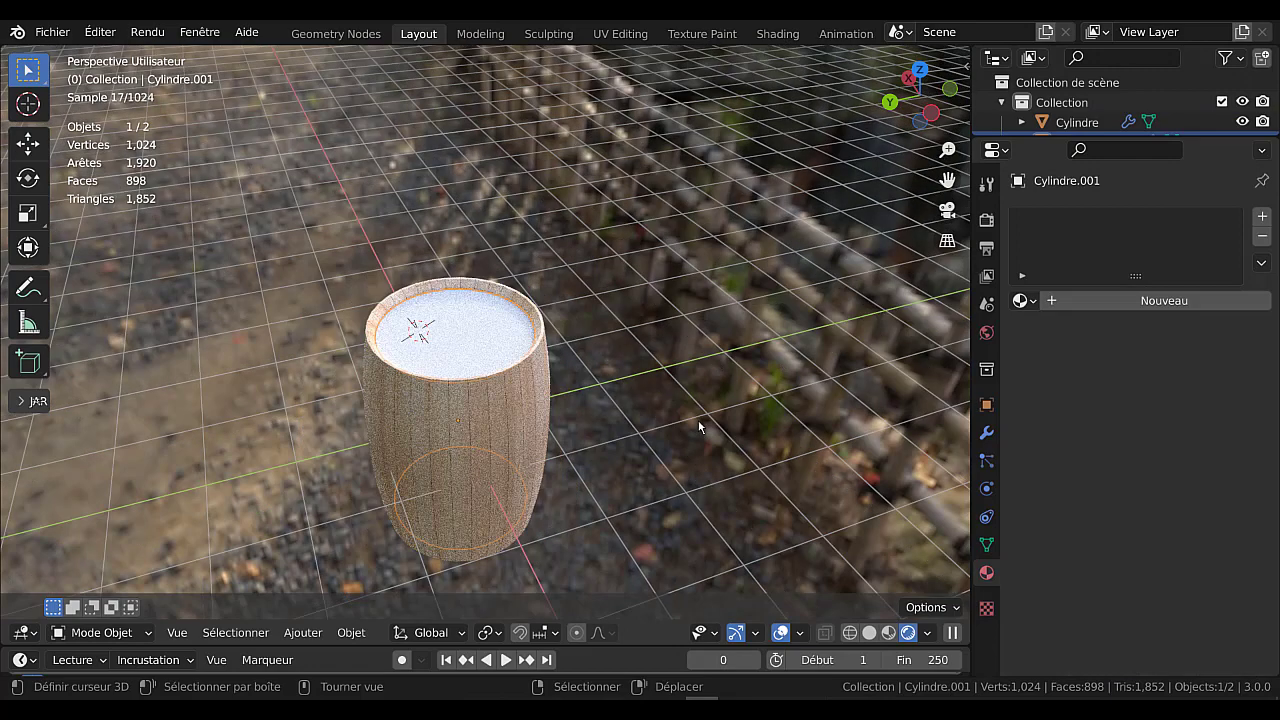
shift+middle_drag(662, 437, 698, 395)
scroll(698, 400, up, 2)
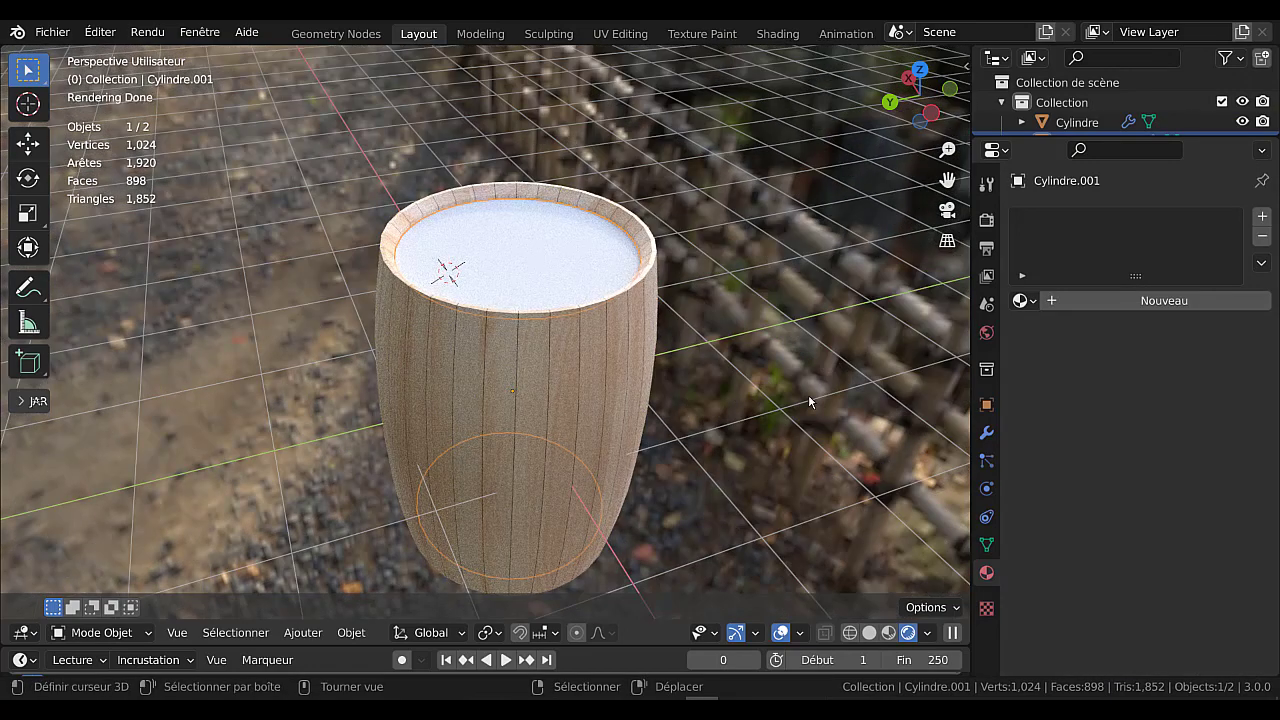
key(KP_Divide)
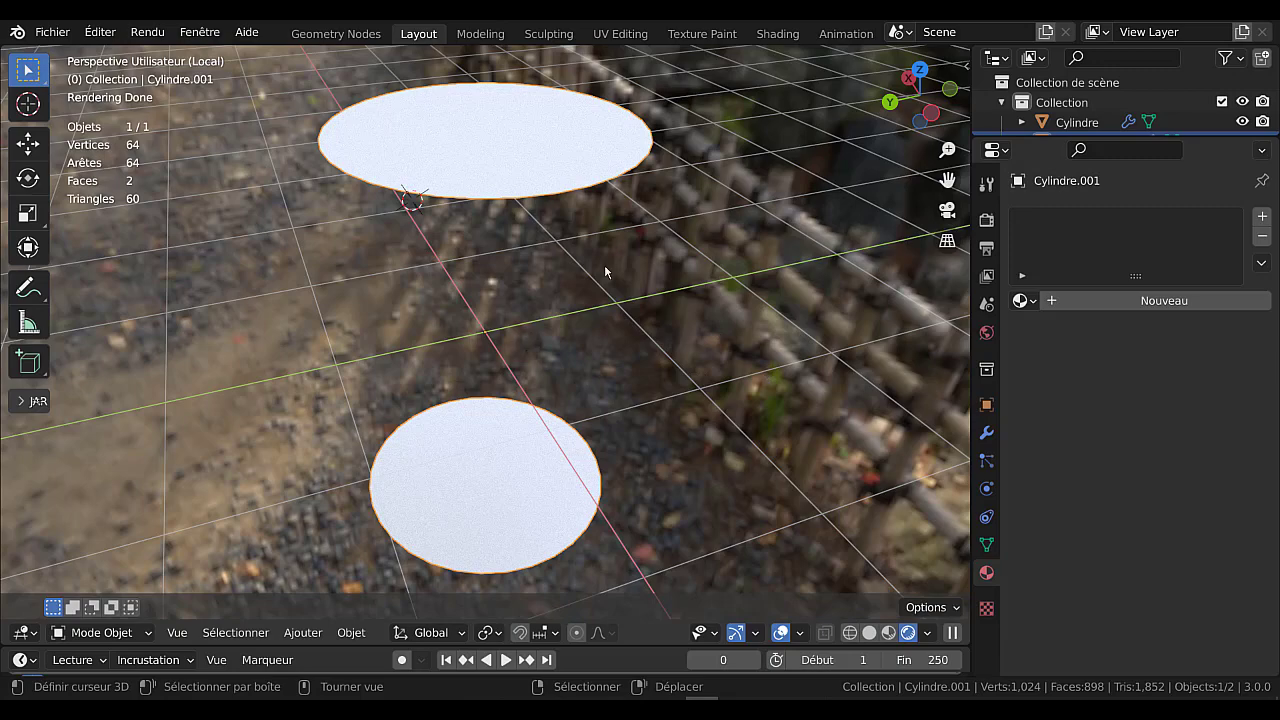
Enter edit mode on the lid and show it from the top view in solid shading
key(Tab)
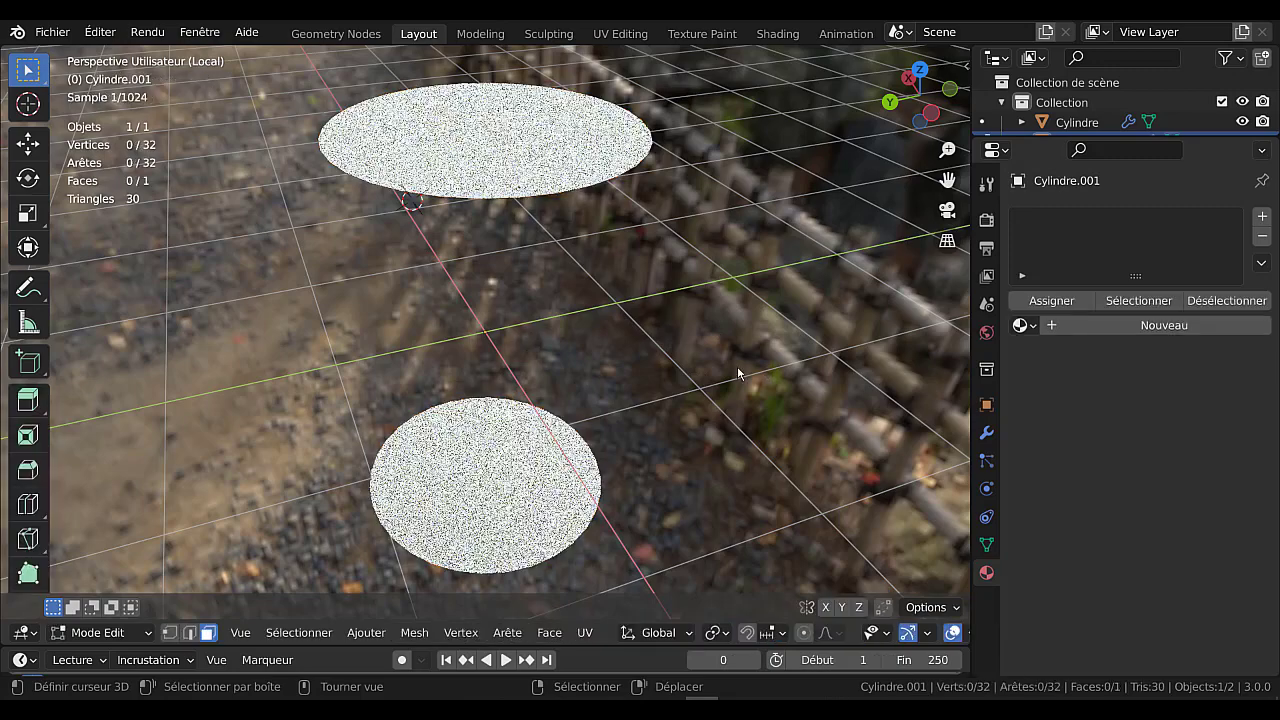
middle_drag(678, 273, 680, 354)
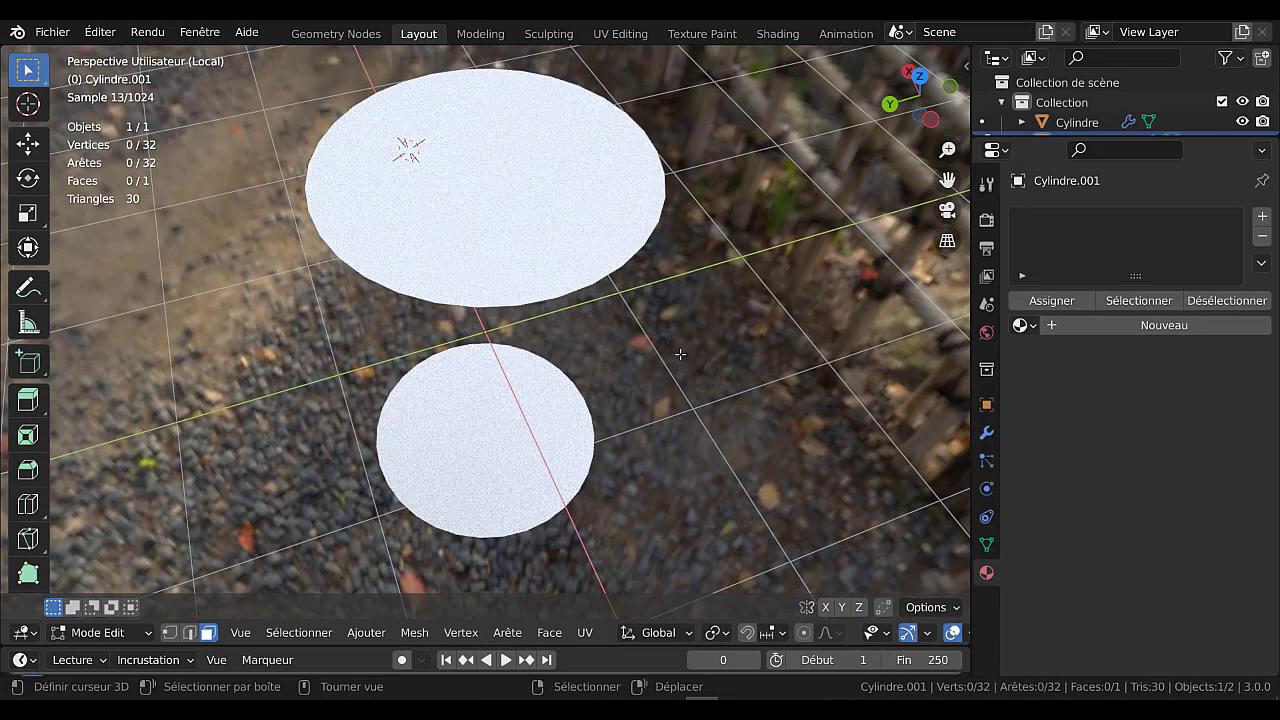
key(KP_7)
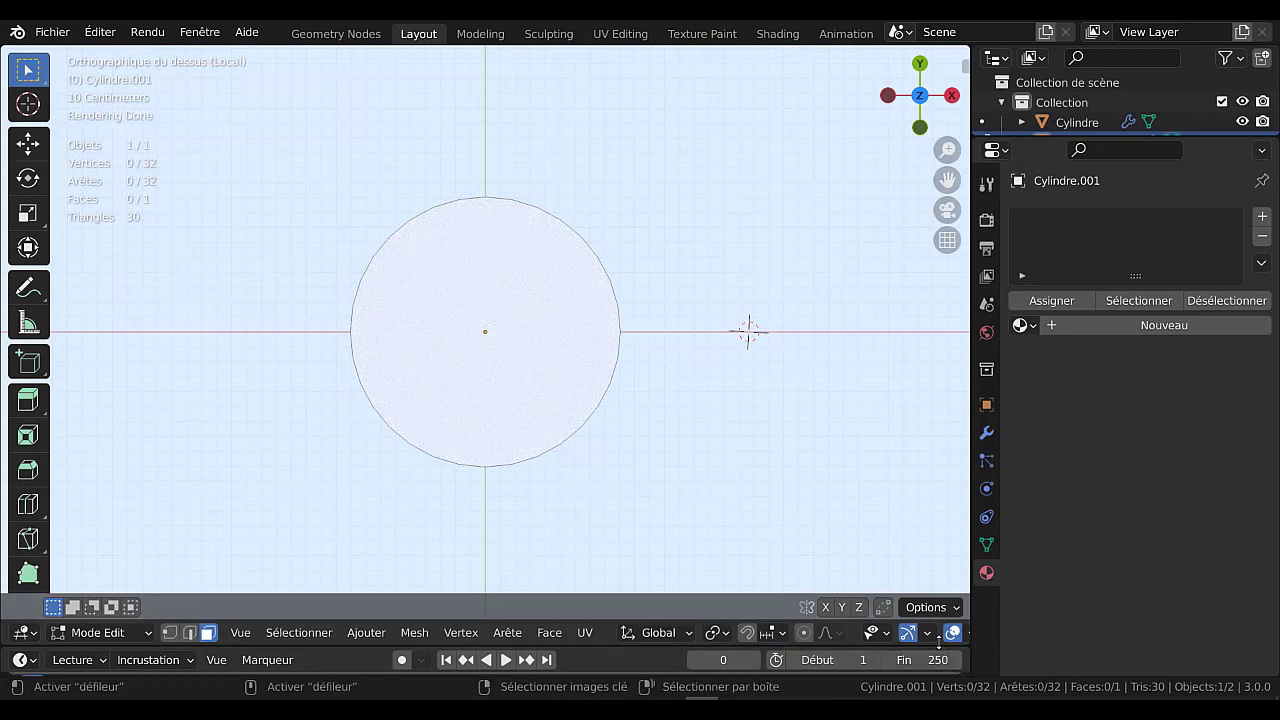
scroll(940, 640, down, 4)
scroll(940, 646, down, 1)
click(871, 636)
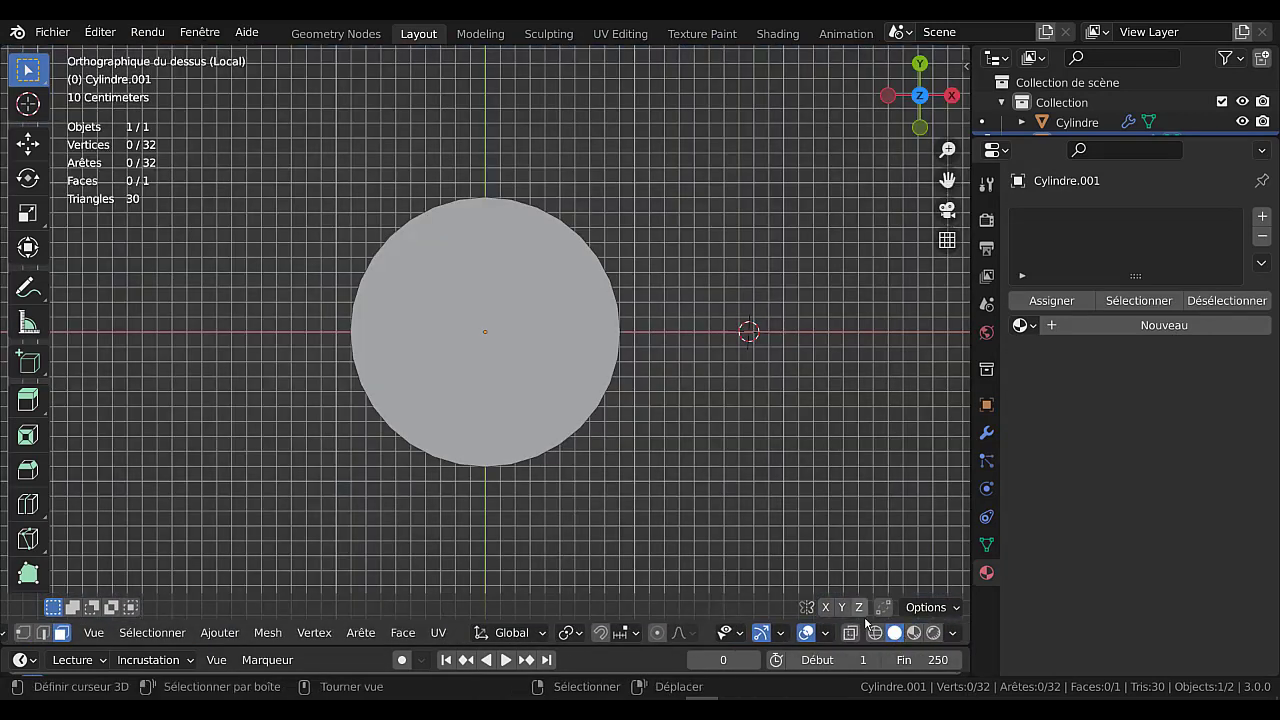
scroll(631, 414, up, 2)
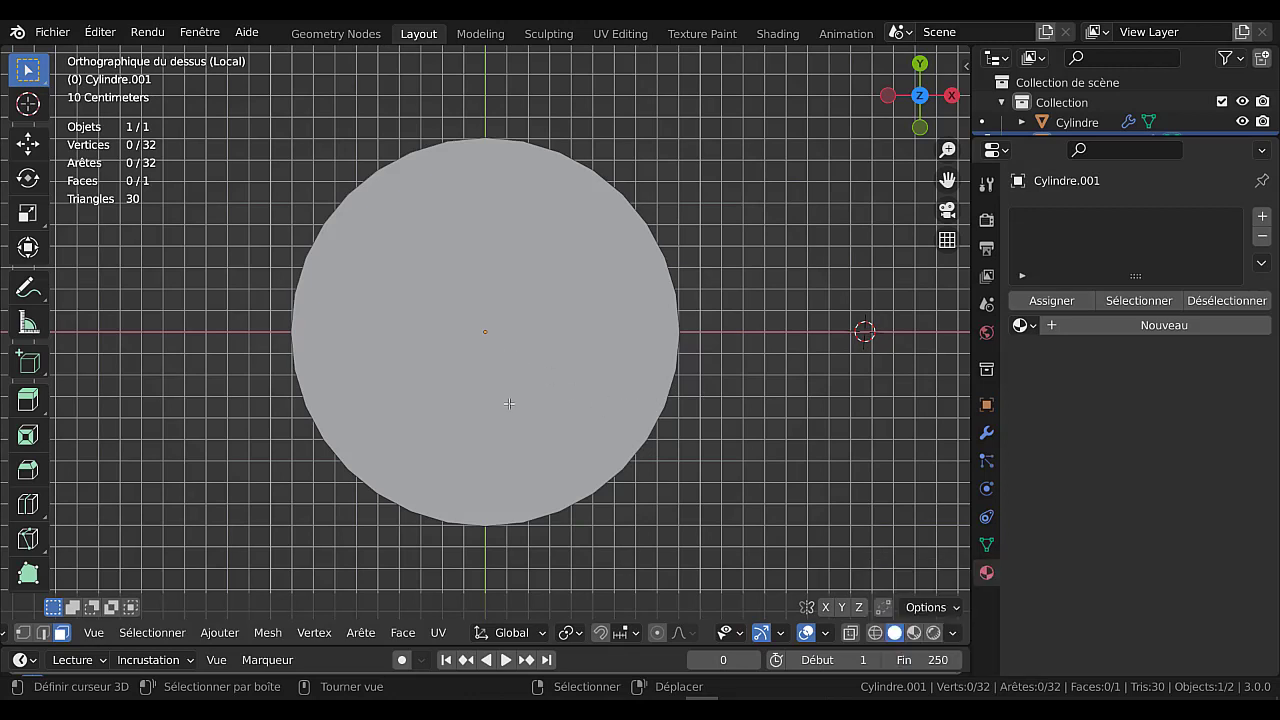
Select the whole lid disc and delete only its face, keeping the circular outline of edges
key(a)
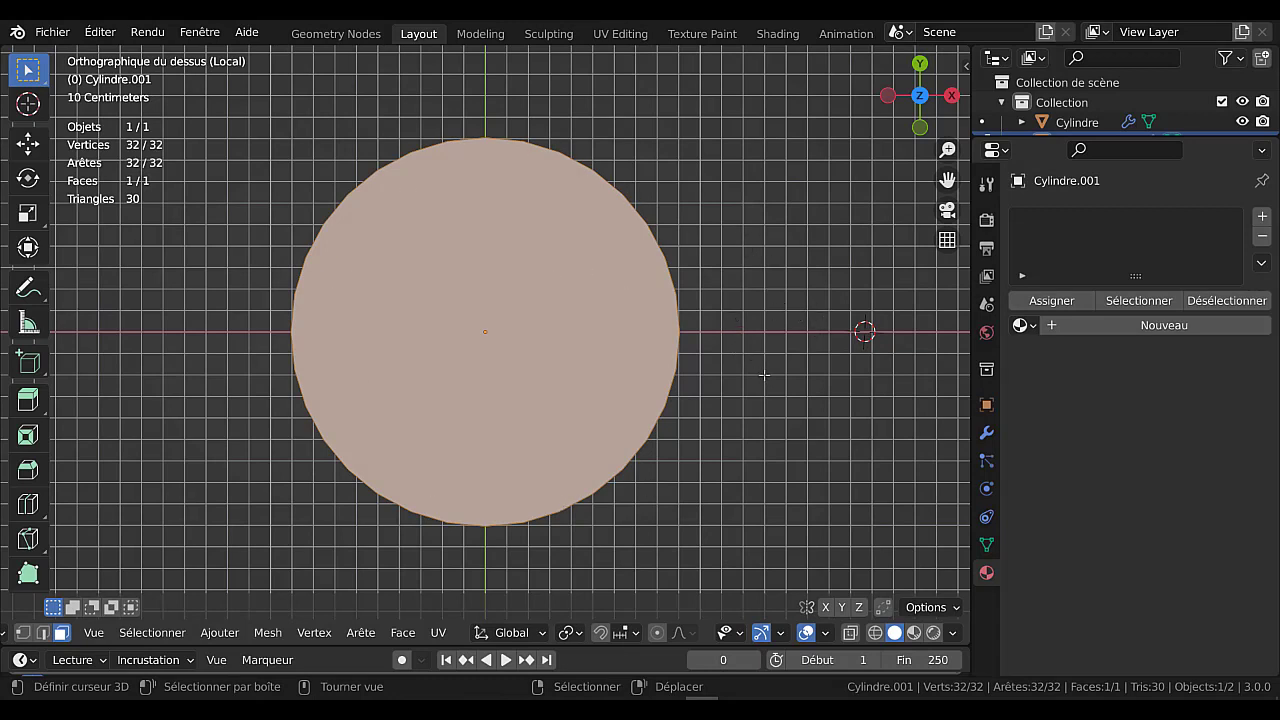
key(x)
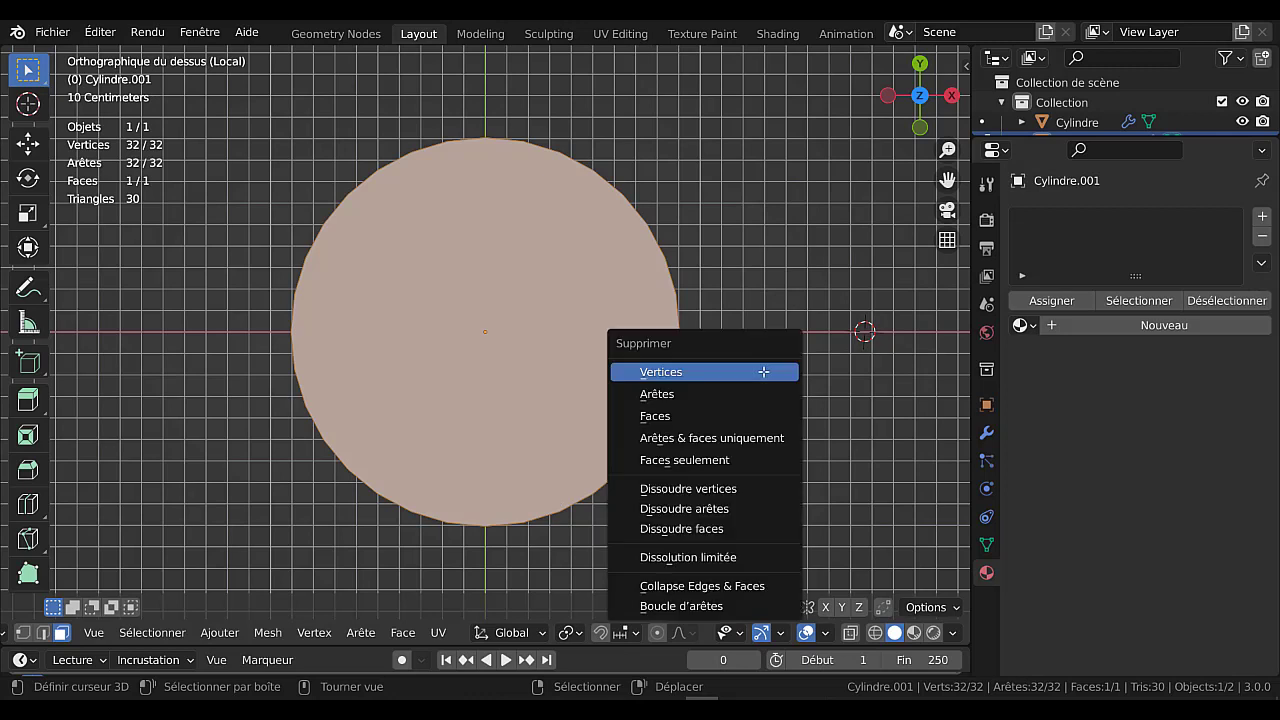
click(714, 469)
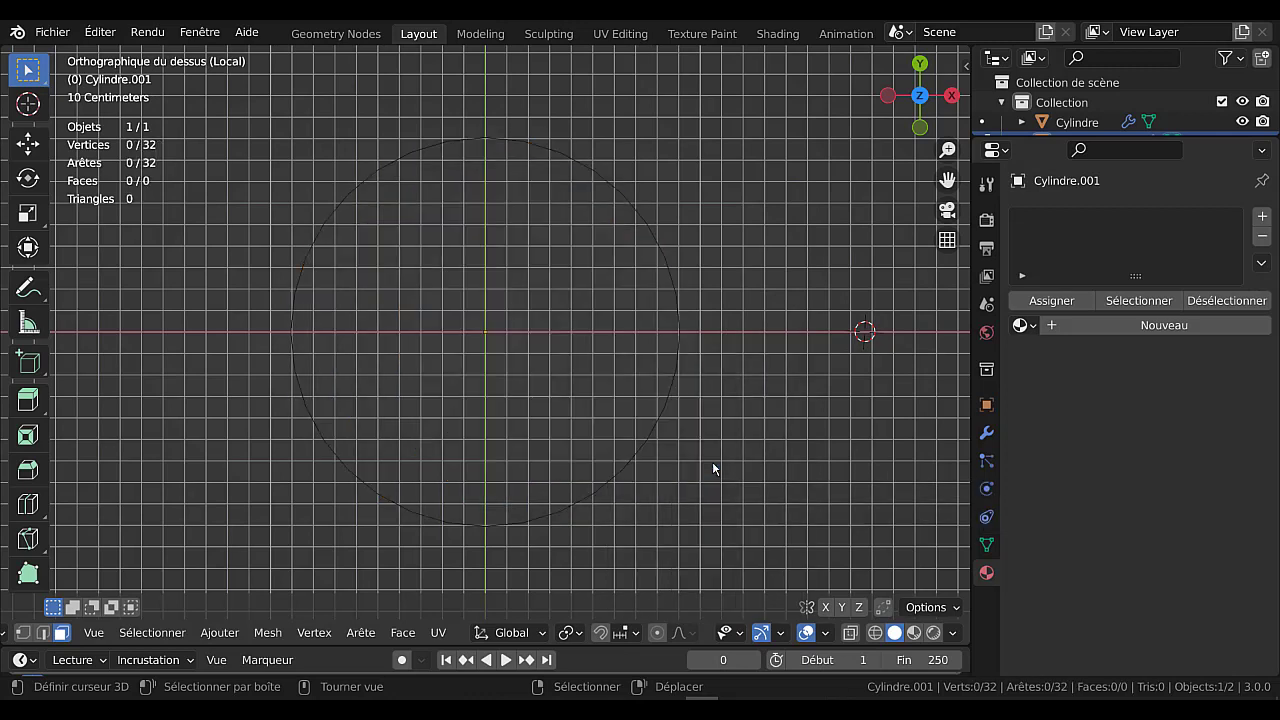
Select all vertices of the lid's circular outlines and fill them with Grid Fill
middle_drag(640, 458, 658, 364)
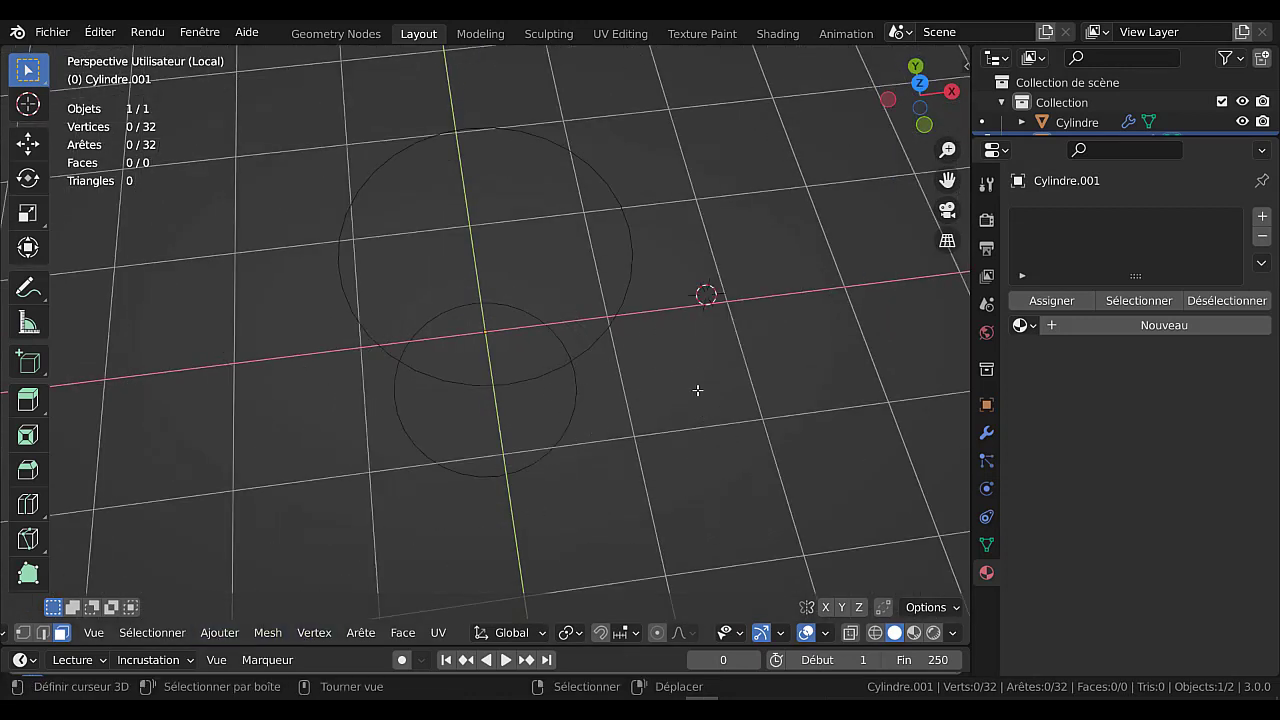
key(1)
scroll(703, 401, up, 1)
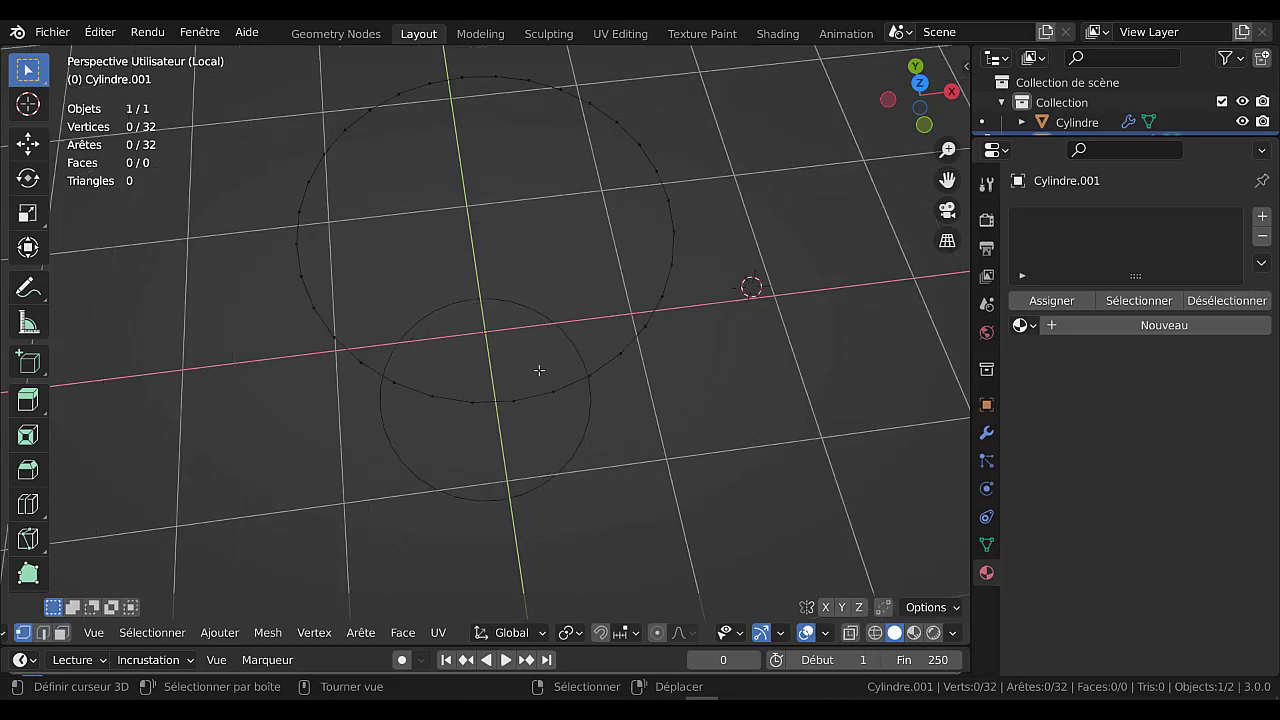
key(a)
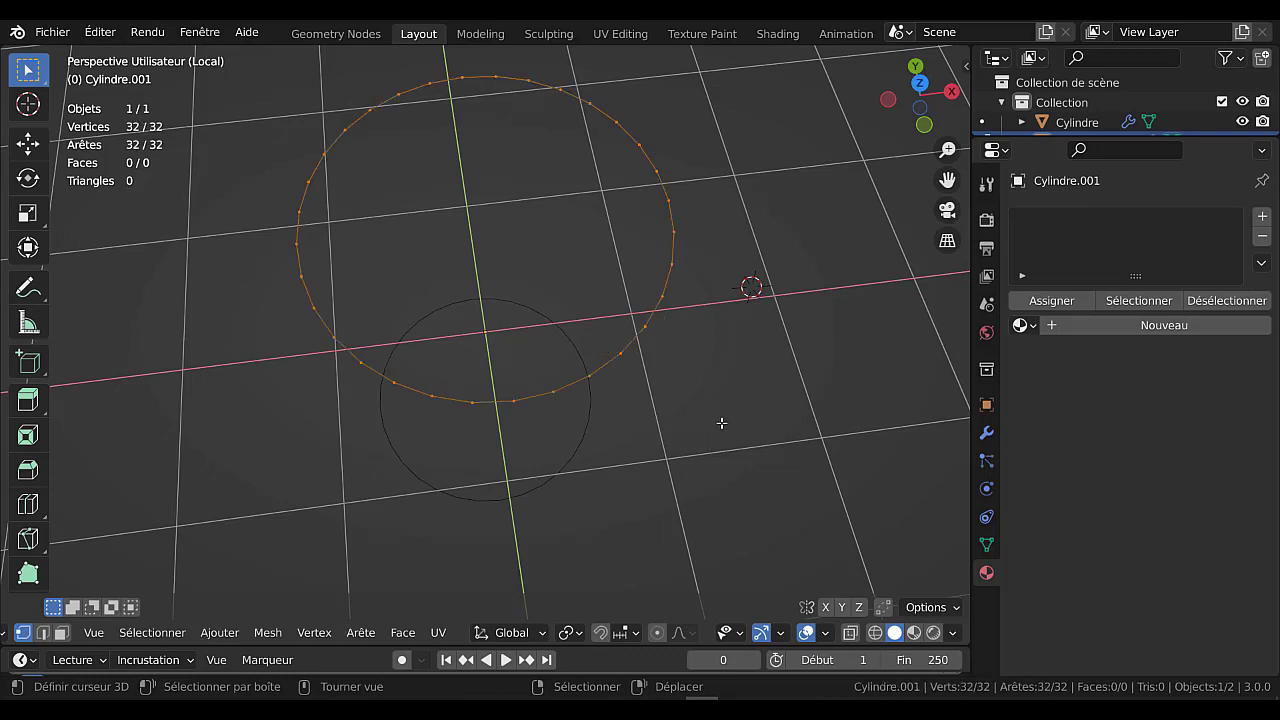
click(404, 633)
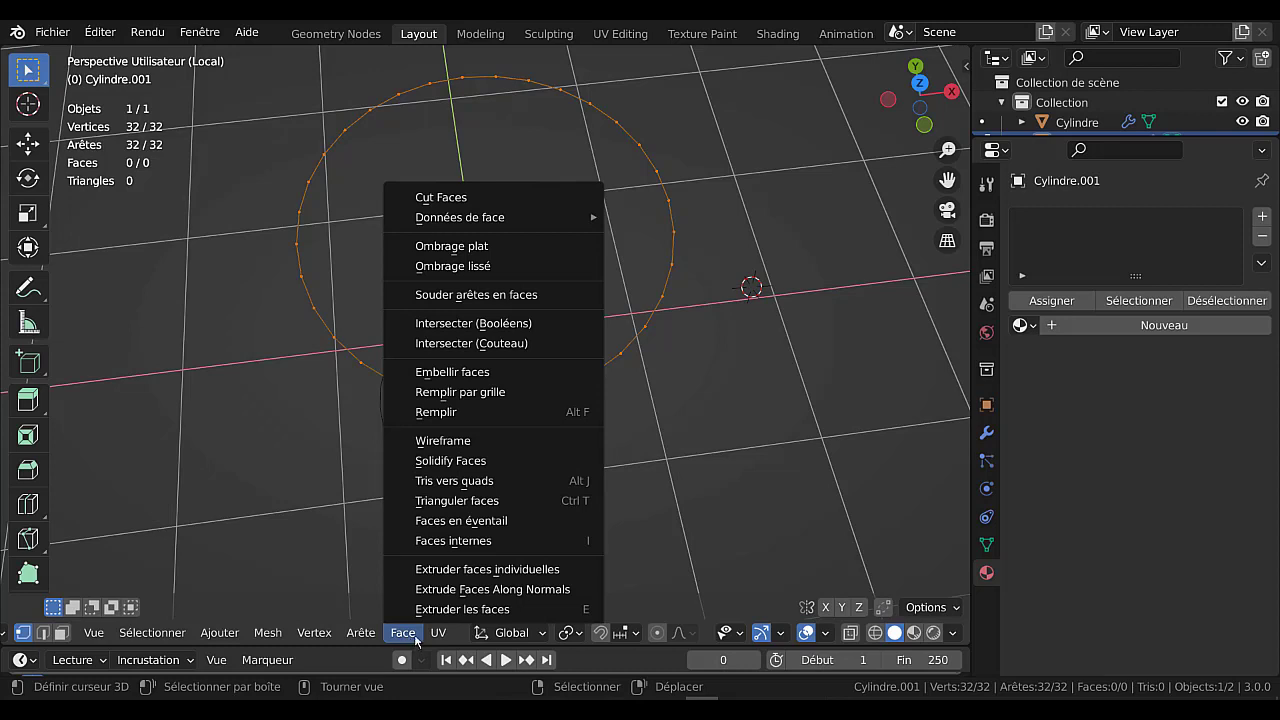
click(463, 391)
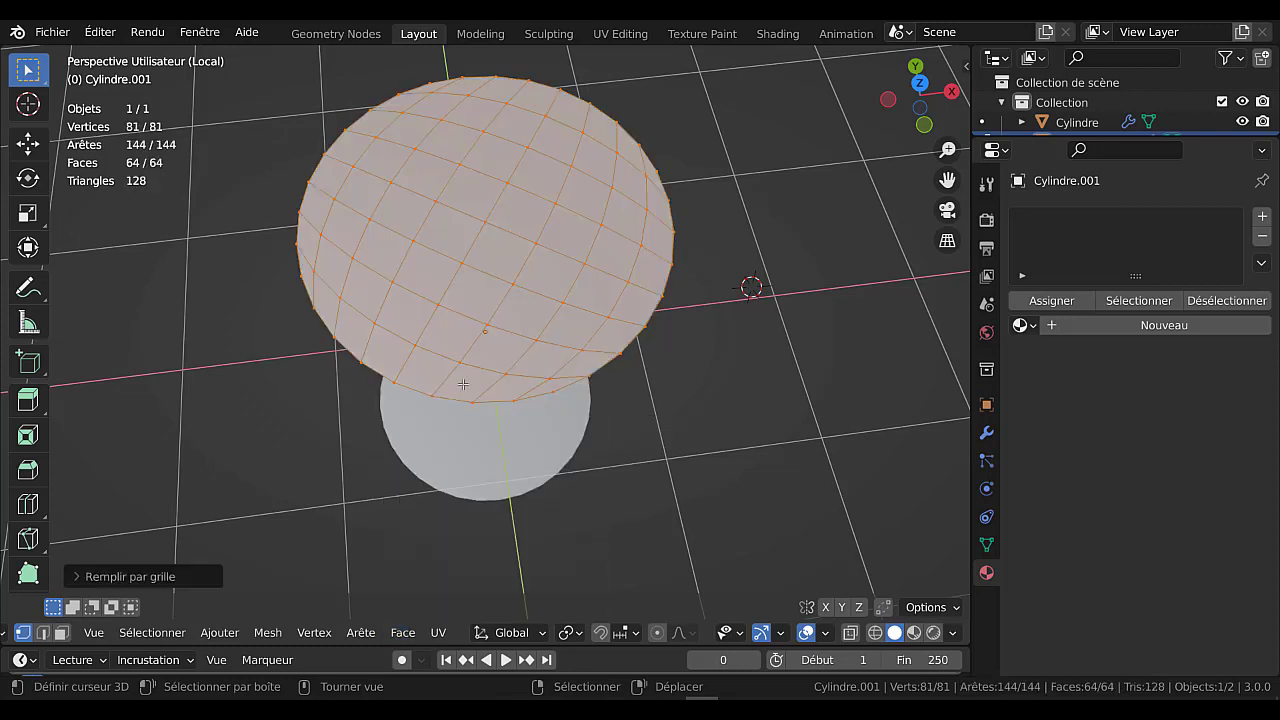
Set the grid fill's span to 1 so the lid is divided into parallel plank strips
click(141, 577)
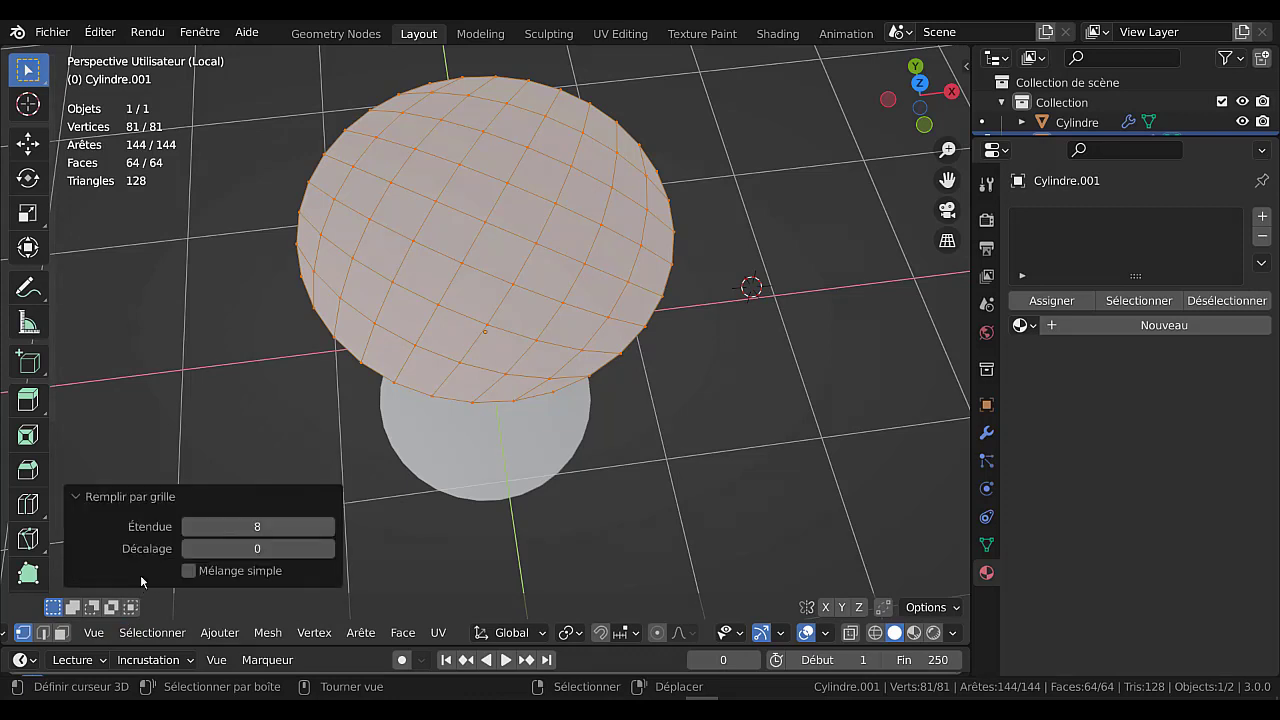
click(187, 527)
click(187, 527)
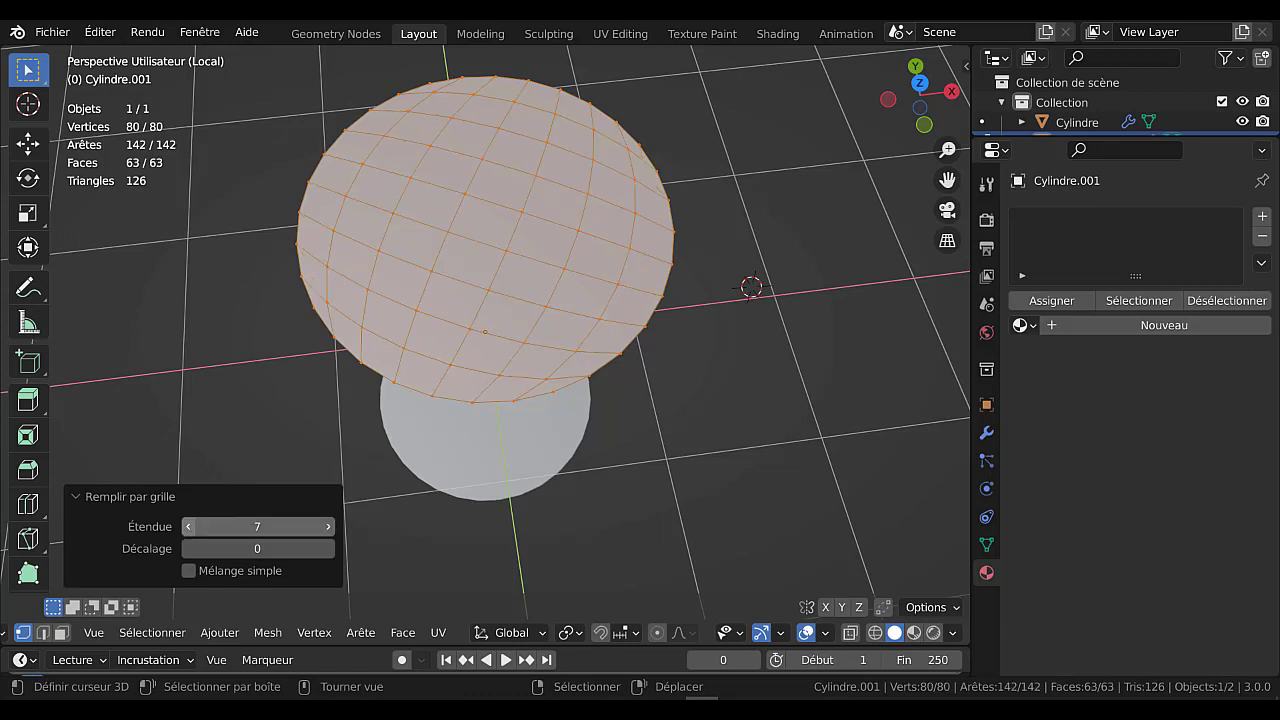
click(187, 527)
click(187, 527)
click(187, 527)
click(187, 527)
click(187, 527)
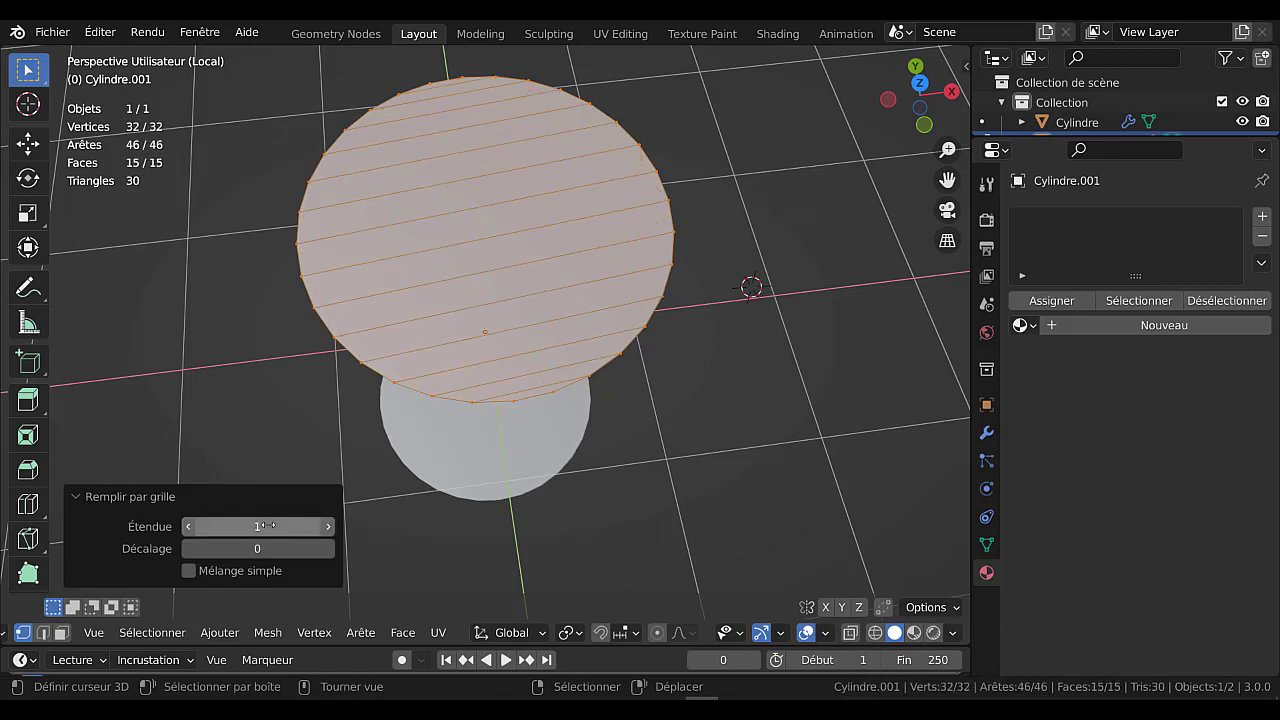
In edge selection mode, deselect the outer boundary edges along both sides of the lid disc
middle_drag(804, 422, 612, 413)
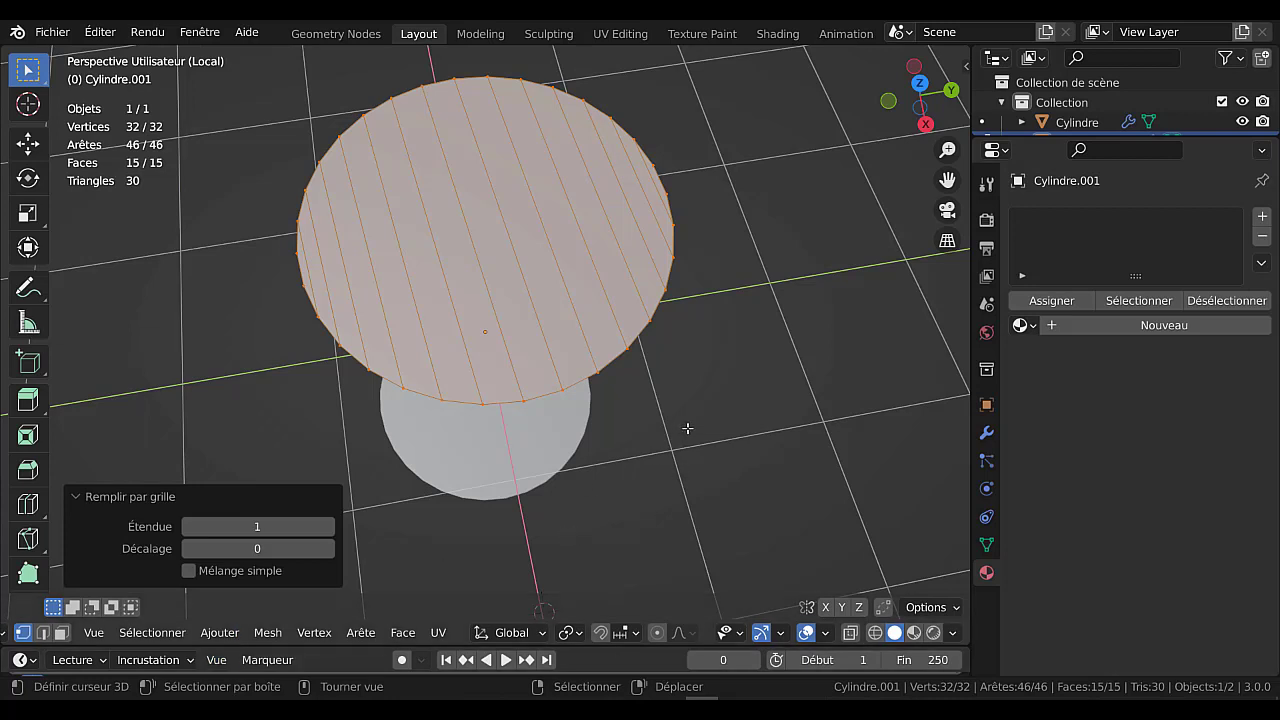
key(2)
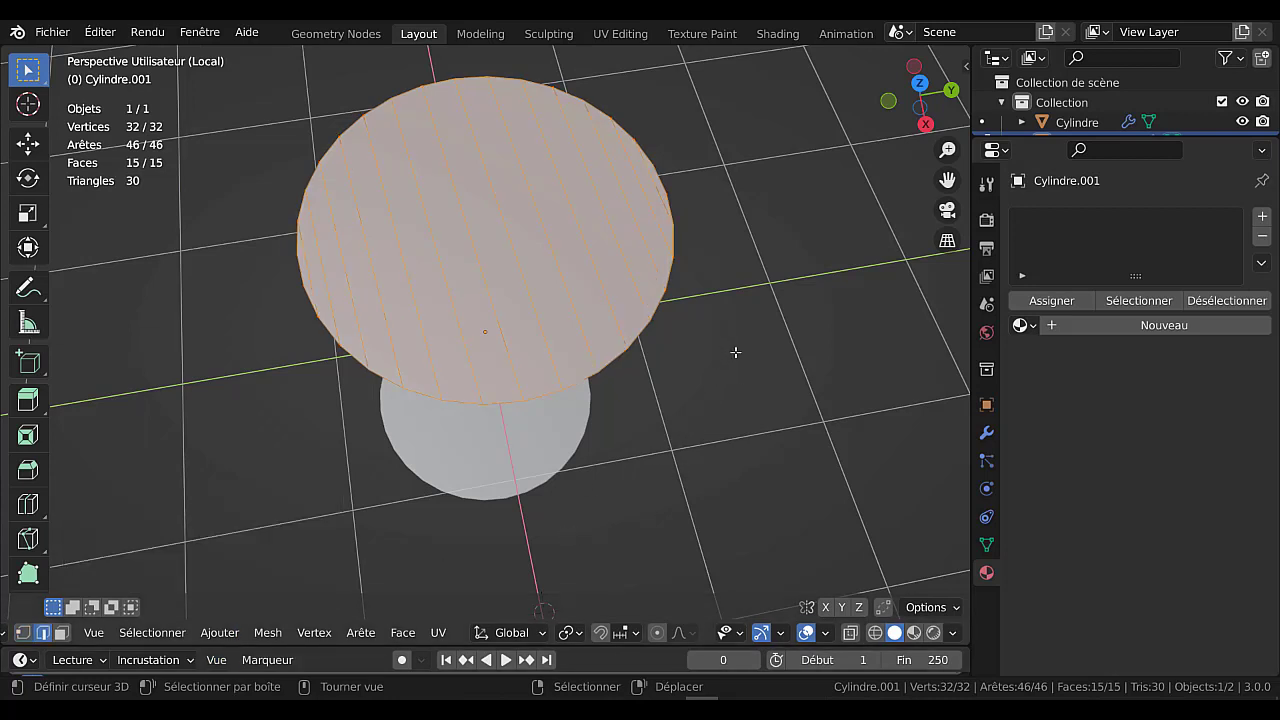
mouse_move(728, 388)
middle_down()
mouse_move(720, 363)
mouse_move(723, 413)
middle_up()
scroll(723, 413, up, 5)
alt+click(745, 371)
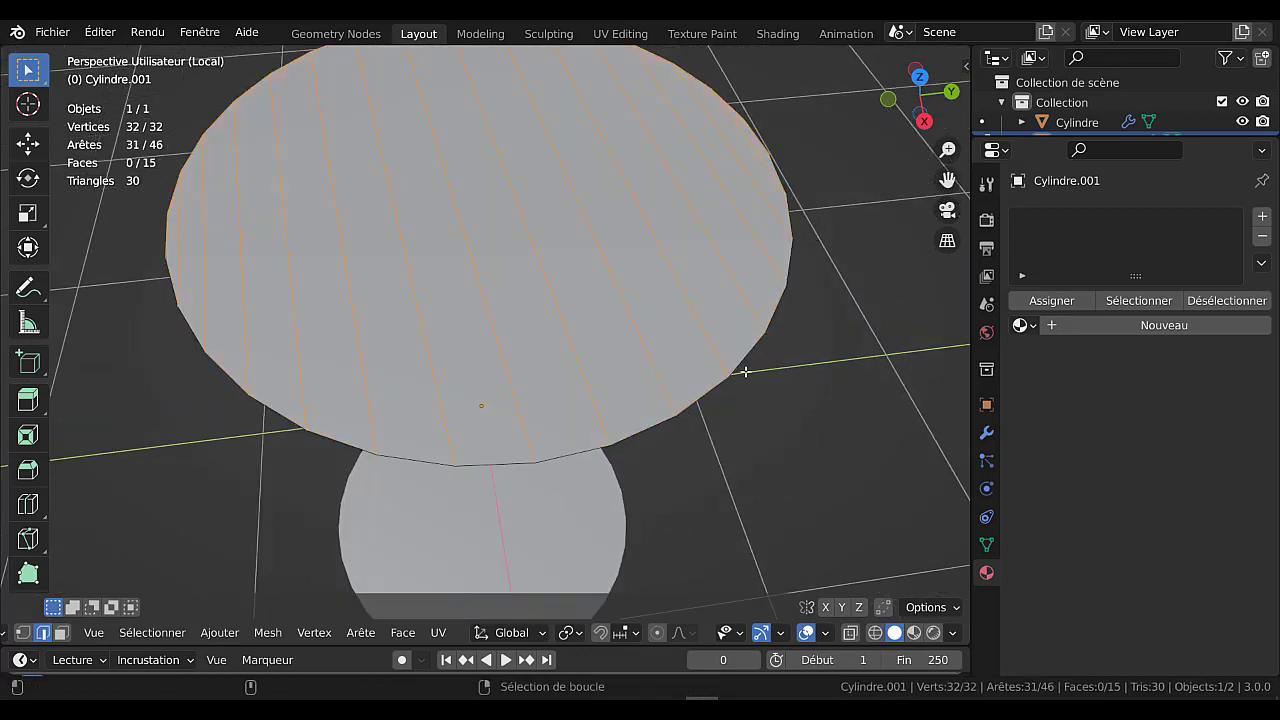
scroll(746, 331, down, 4)
middle_drag(746, 331, 537, 366)
scroll(631, 368, up, 4)
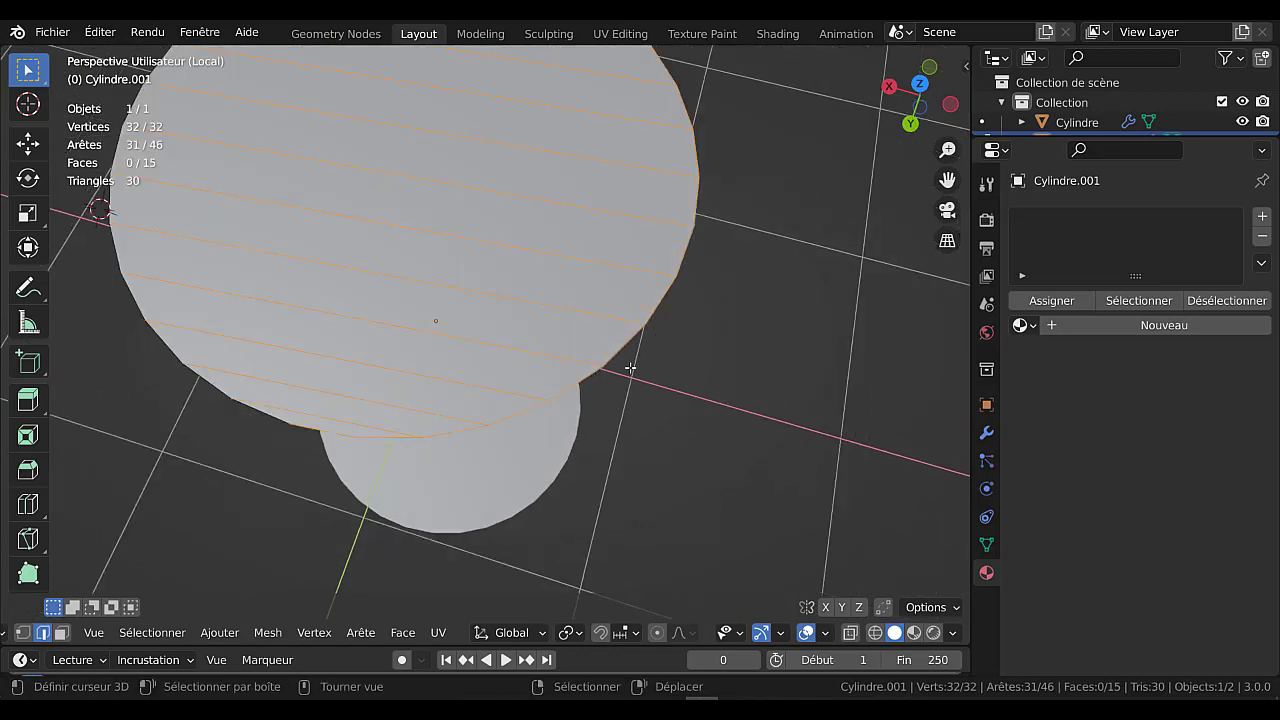
alt+shift+click(634, 355)
scroll(630, 396, down, 3)
middle_drag(643, 392, 674, 383)
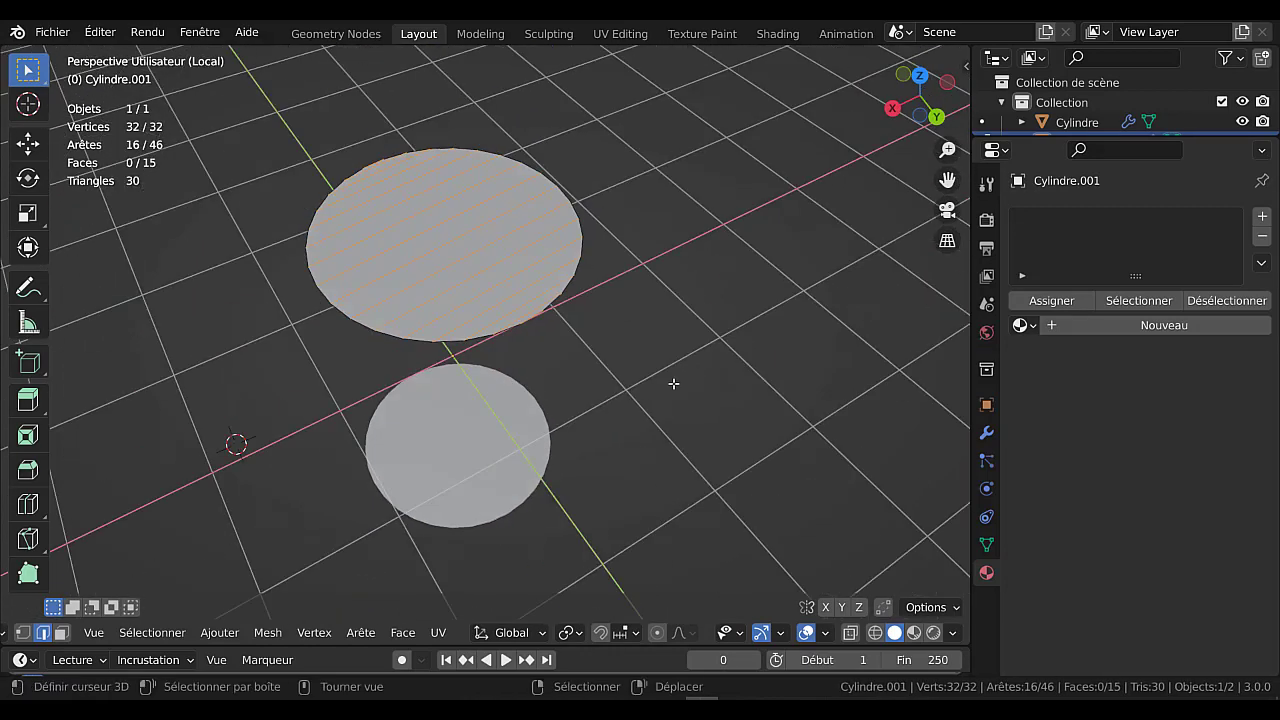
Deselect the two remaining boundary edges at opposite ends of the lid, leaving only the inner plank edges selected
scroll(626, 380, up, 4)
alt+shift+right_click(649, 291)
scroll(601, 355, down, 1)
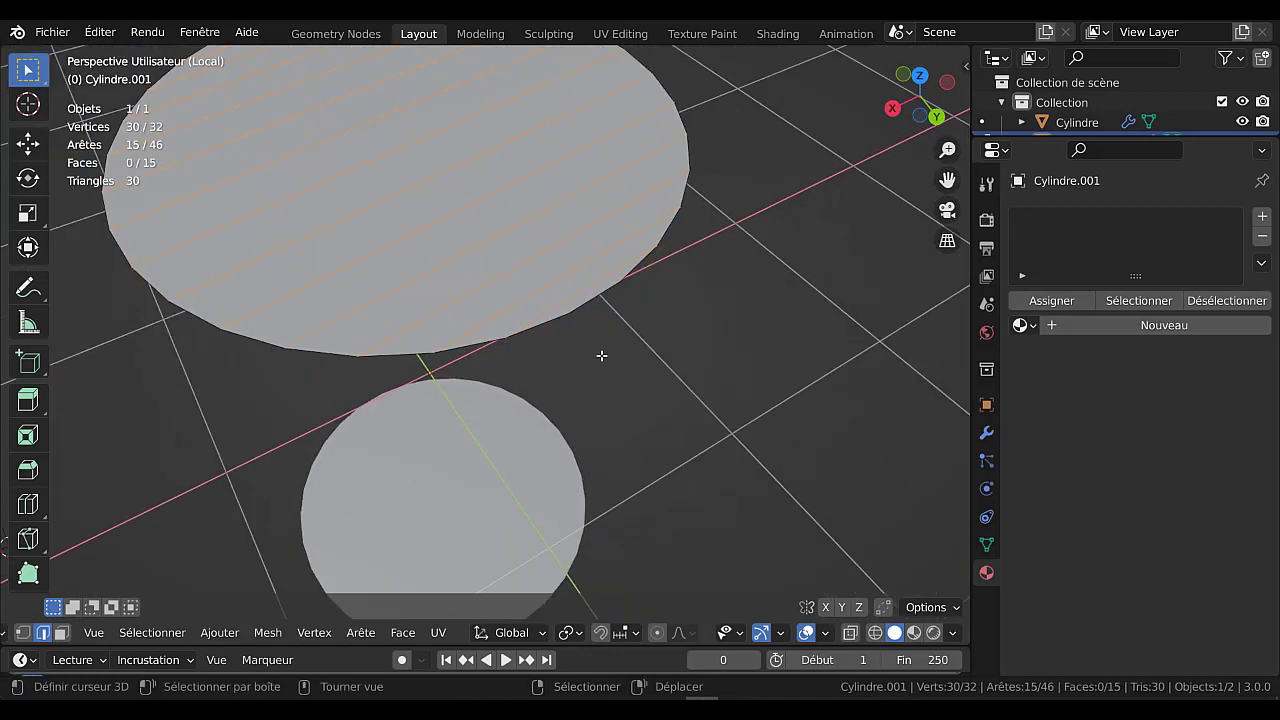
scroll(545, 348, up, 1)
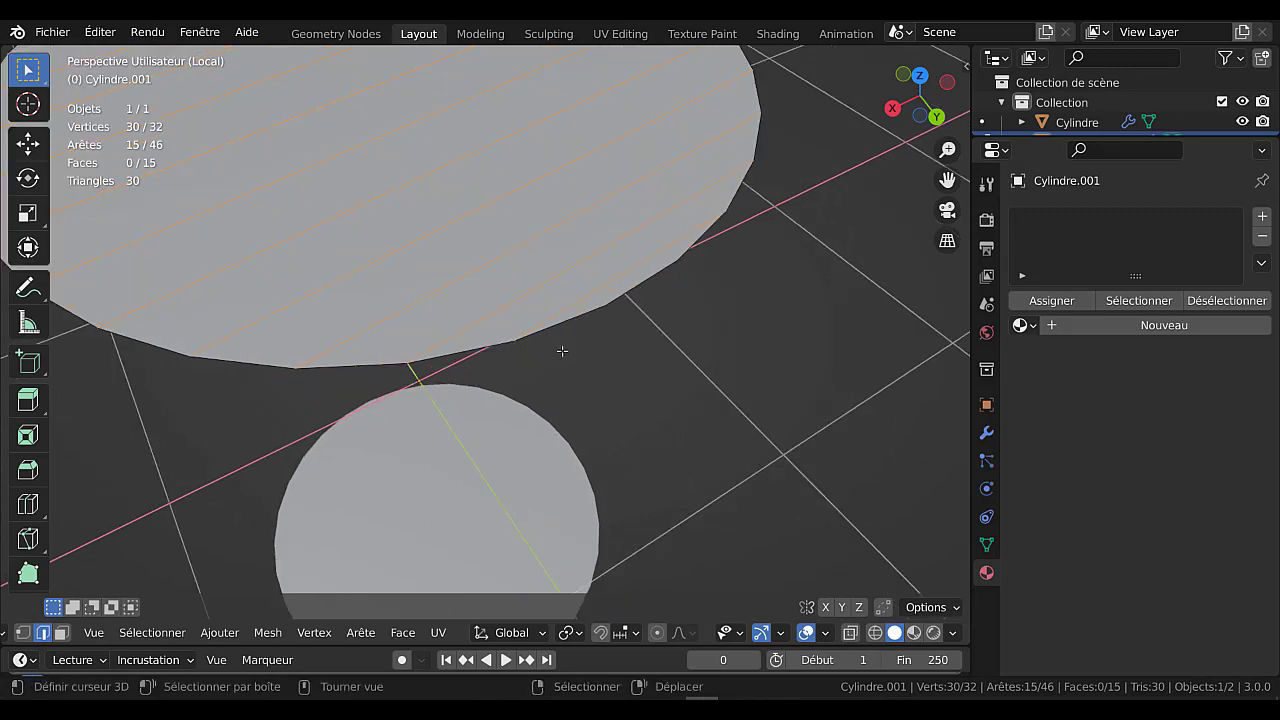
scroll(563, 348, up, 1)
scroll(607, 352, down, 4)
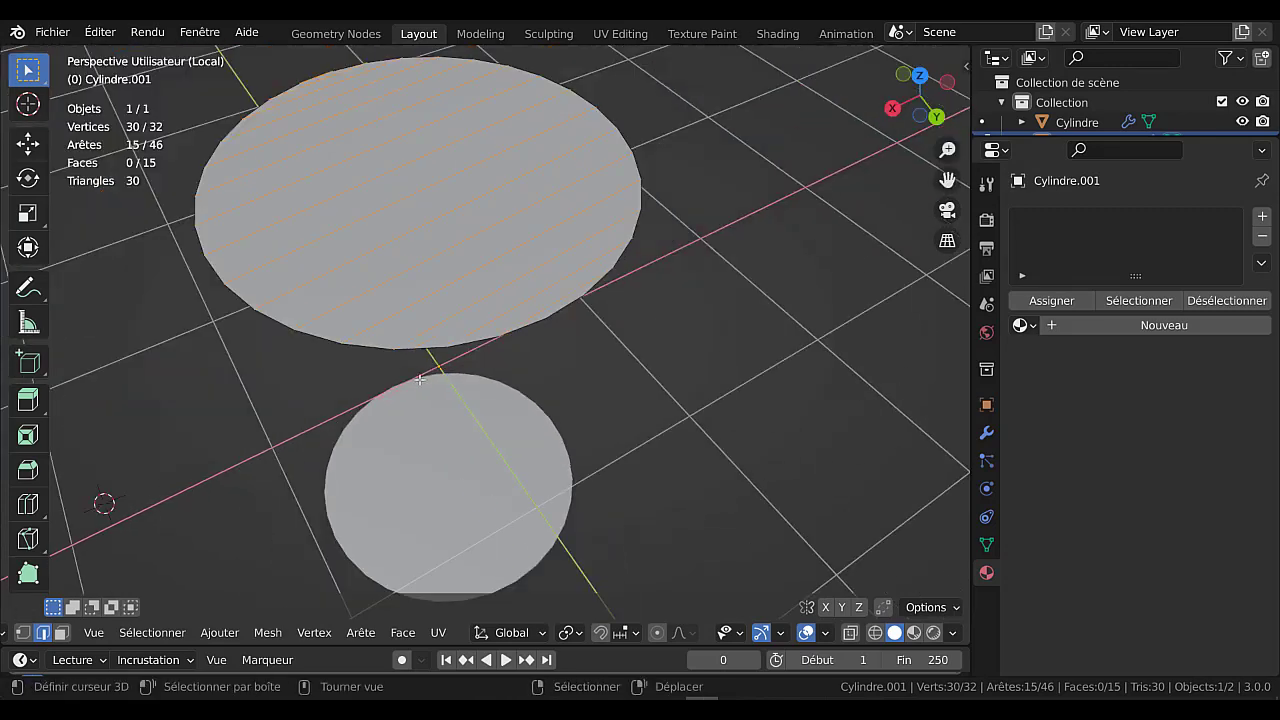
middle_drag(607, 352, 769, 386)
scroll(620, 371, up, 2)
alt+shift+right_click(661, 340)
scroll(652, 368, down, 2)
scroll(743, 390, up, 2)
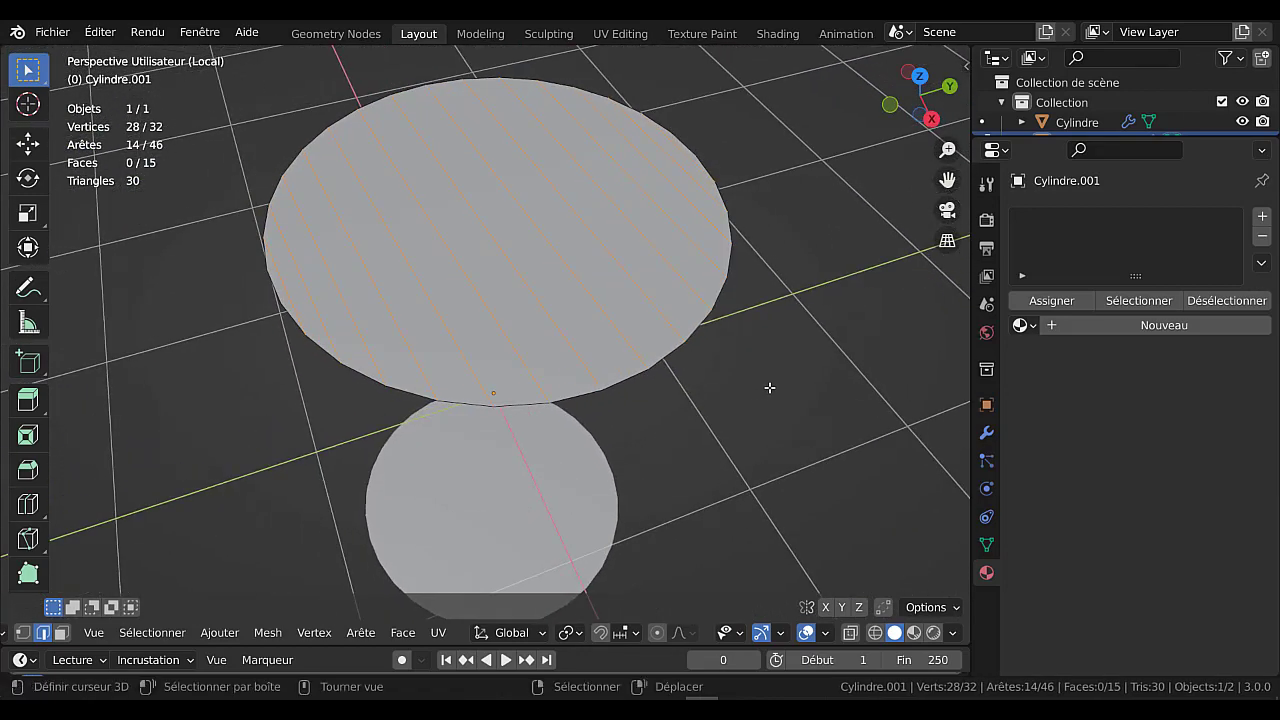
scroll(773, 388, up, 2)
scroll(771, 386, down, 2)
Bevel the selected plank edges with one segment and a width of about 0.003 m to form thin grooves
key(ctrl+b)
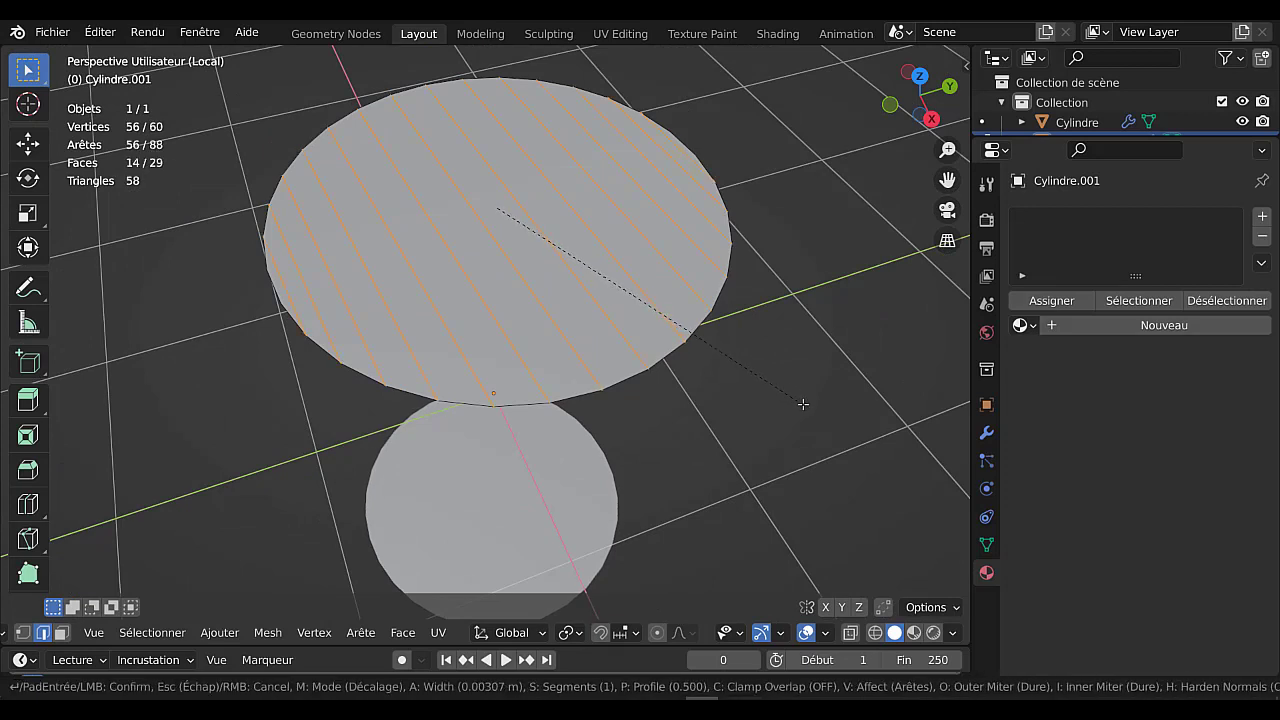
click(803, 403)
scroll(726, 403, up, 8)
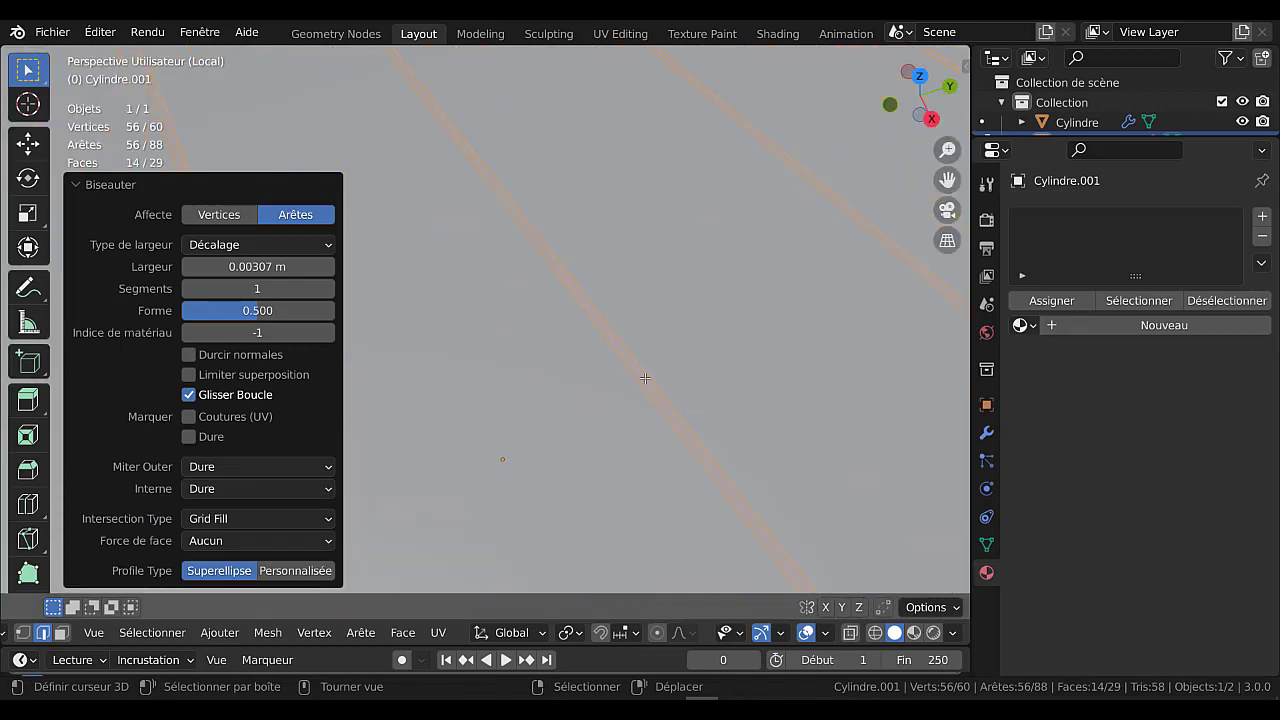
scroll(645, 378, down, 6)
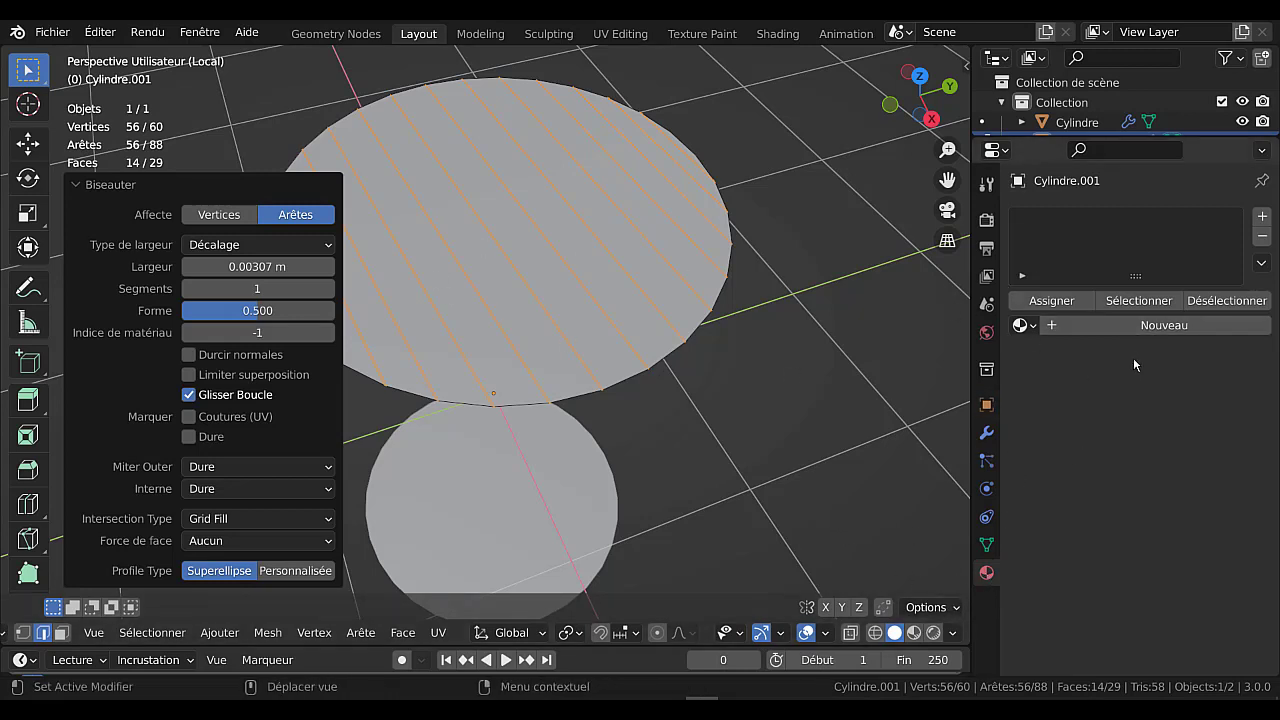
Create two materials on the lid and darken the second one's base colour to black
click(1145, 326)
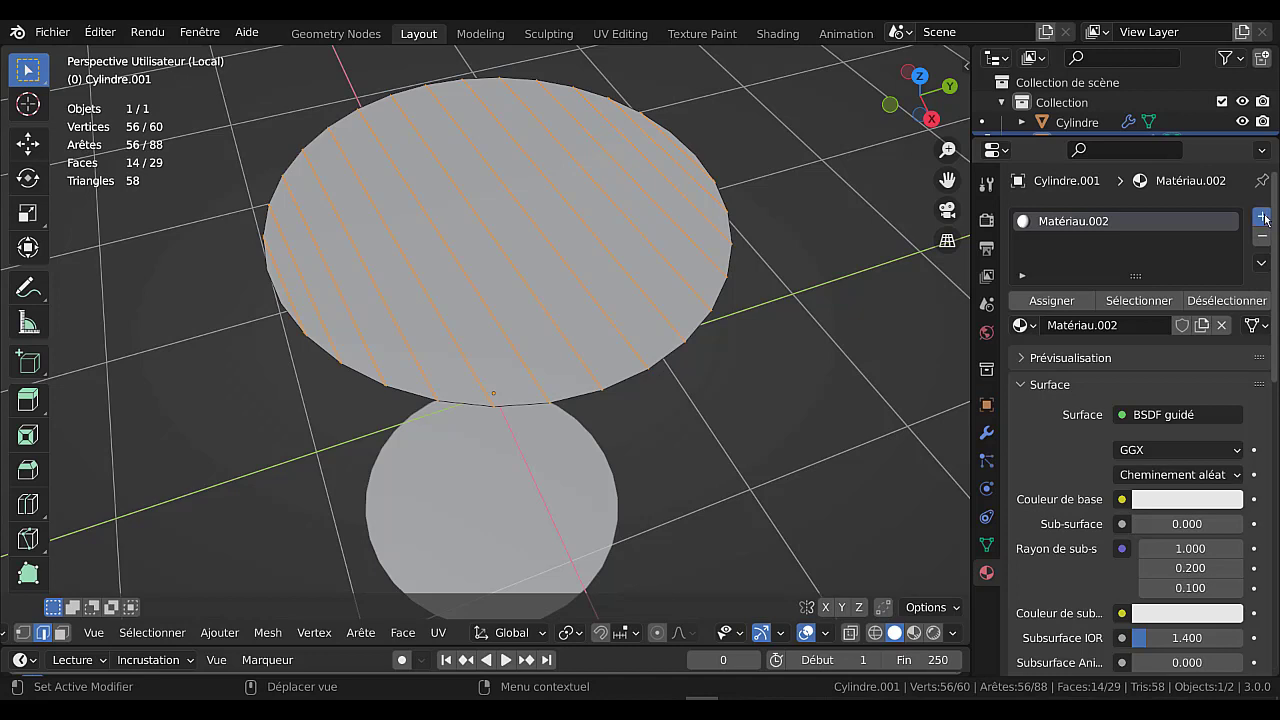
click(1263, 218)
click(1161, 356)
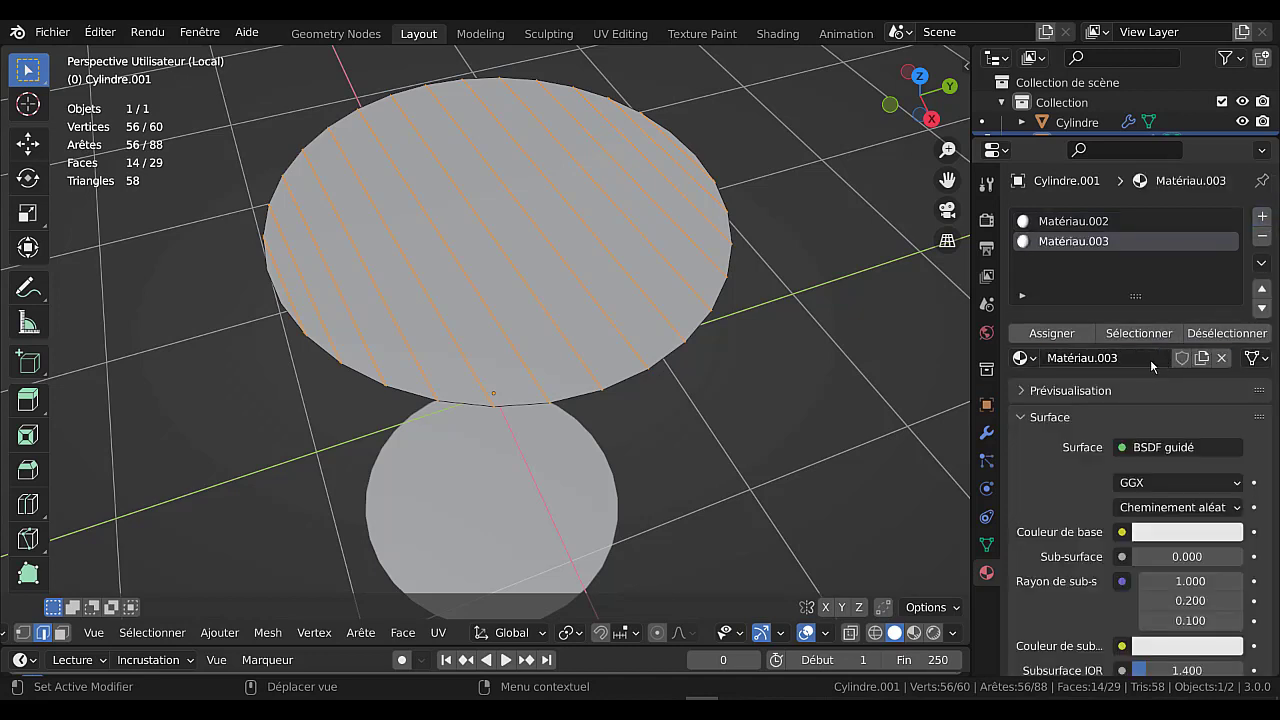
scroll(1138, 447, down, 3)
click(1185, 428)
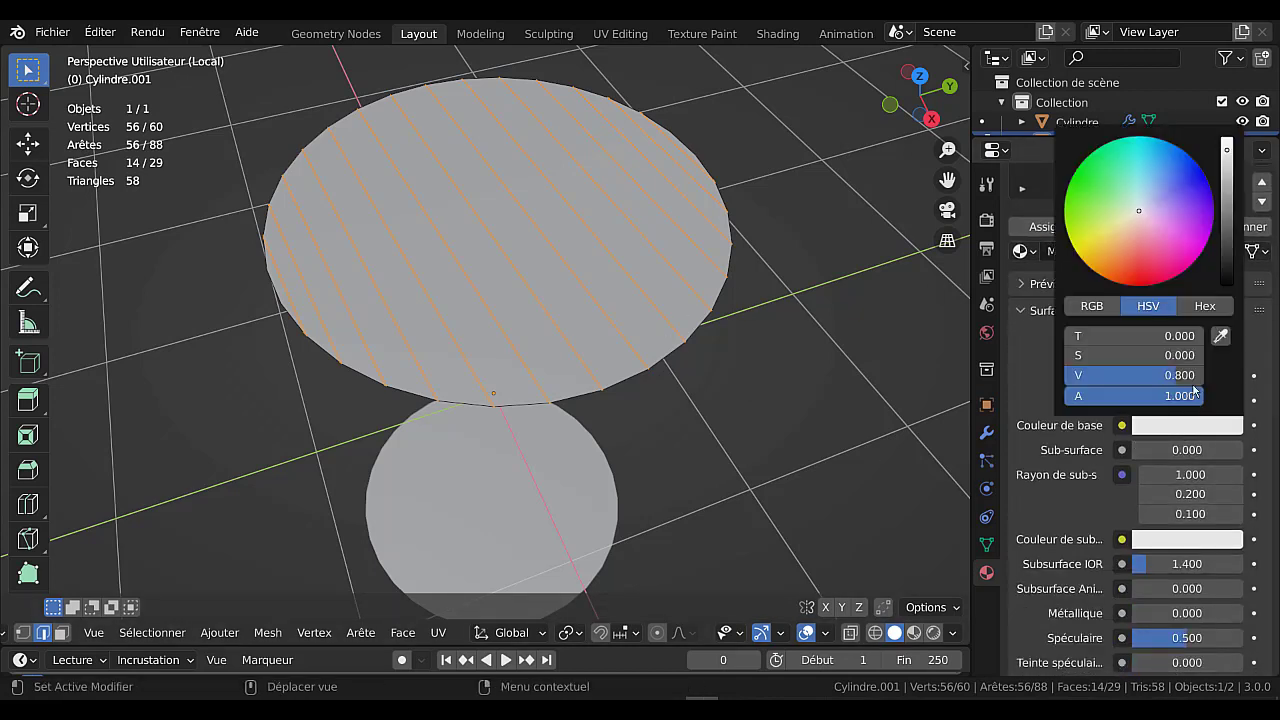
drag(1228, 152, 1228, 282)
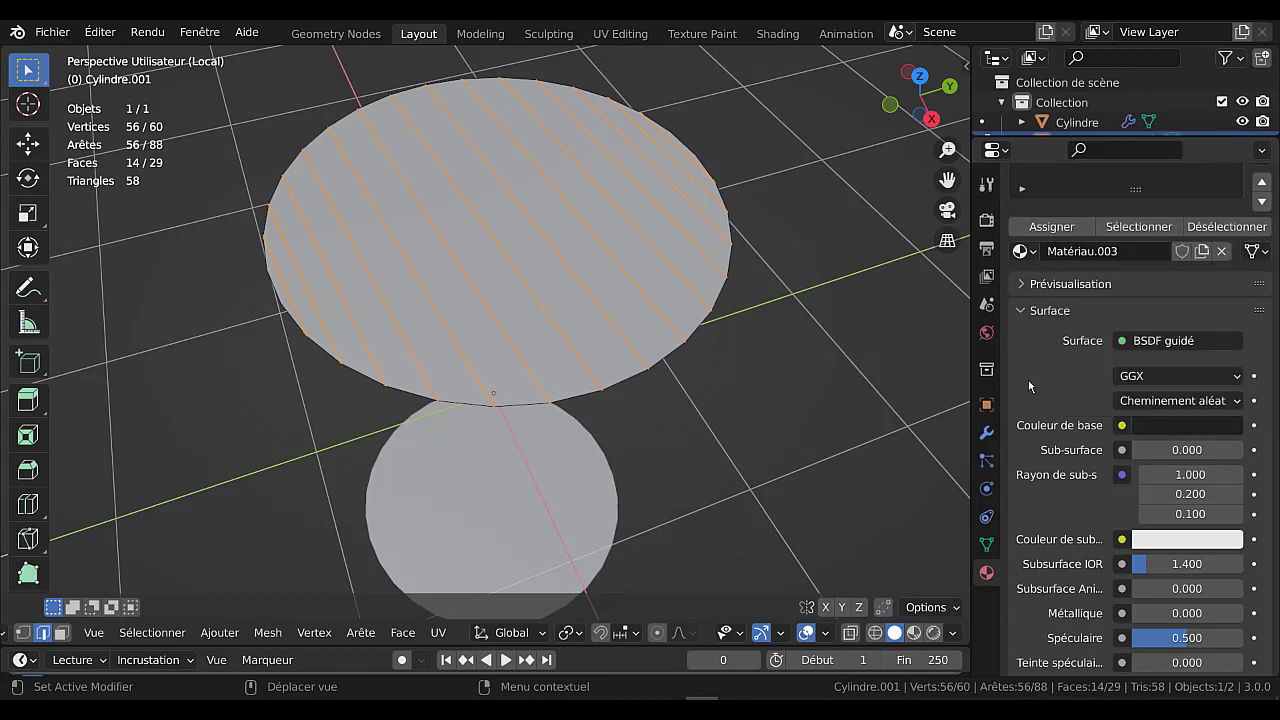
scroll(1045, 380, down, 3)
scroll(1071, 404, up, 3)
scroll(1071, 404, up, 3)
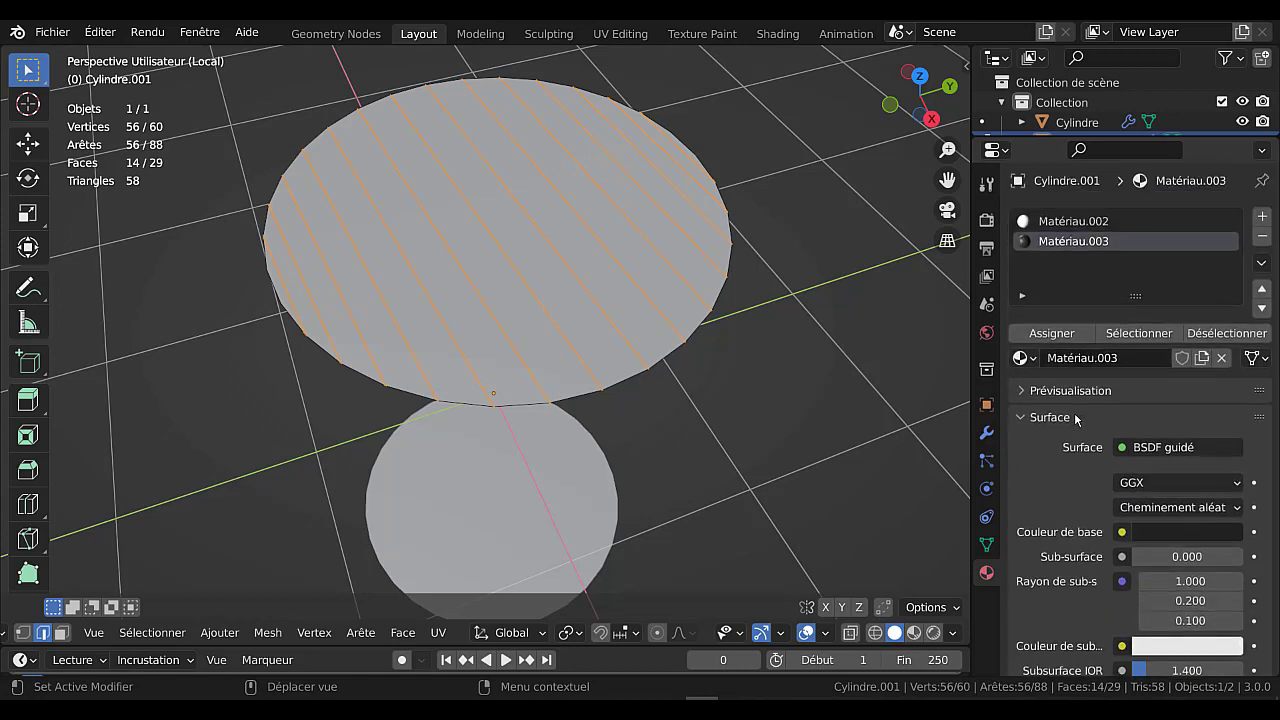
Give the lid's first material an image texture as base colour, using pattern-wood-retro-desktop.jpg
click(1073, 221)
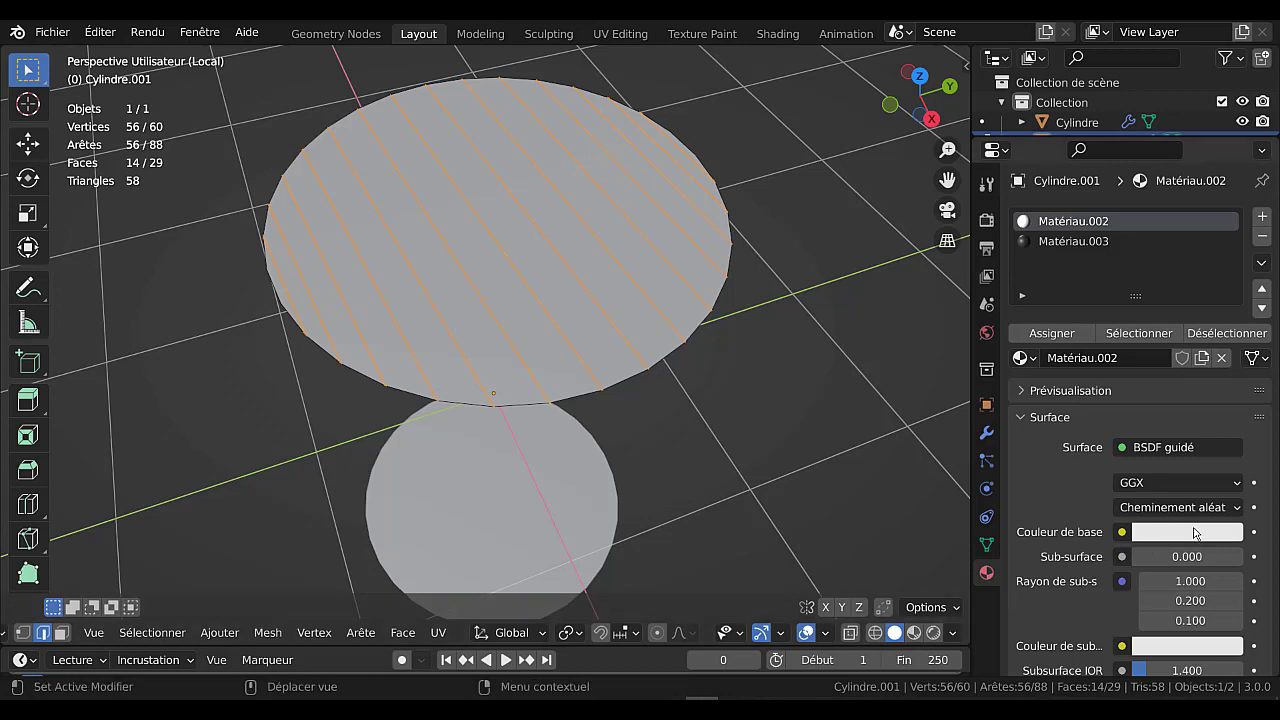
click(1123, 533)
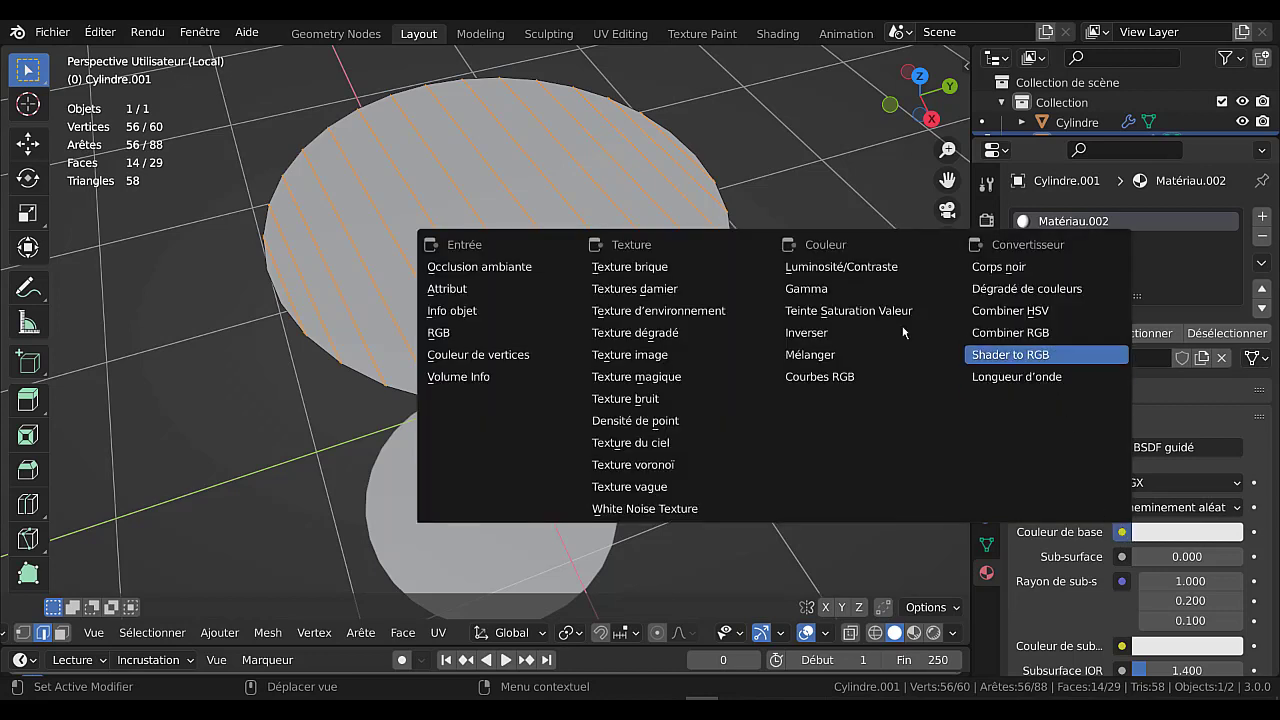
click(645, 357)
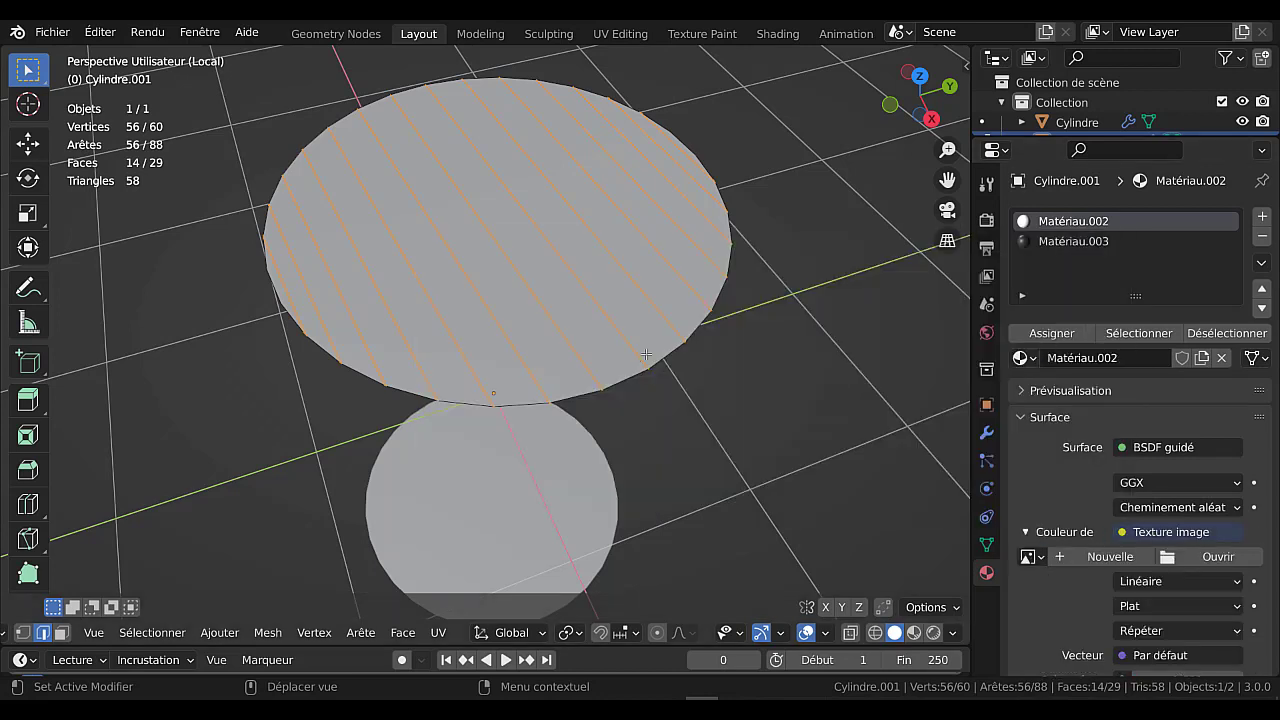
click(1027, 556)
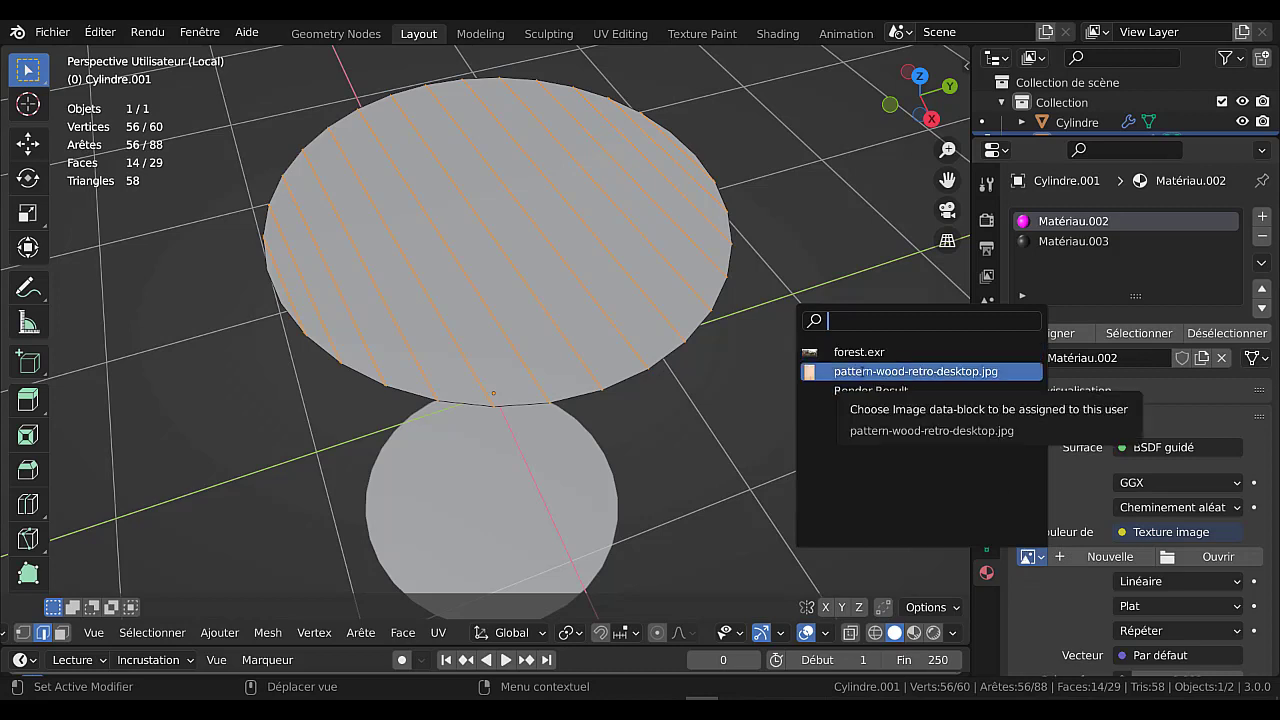
click(850, 371)
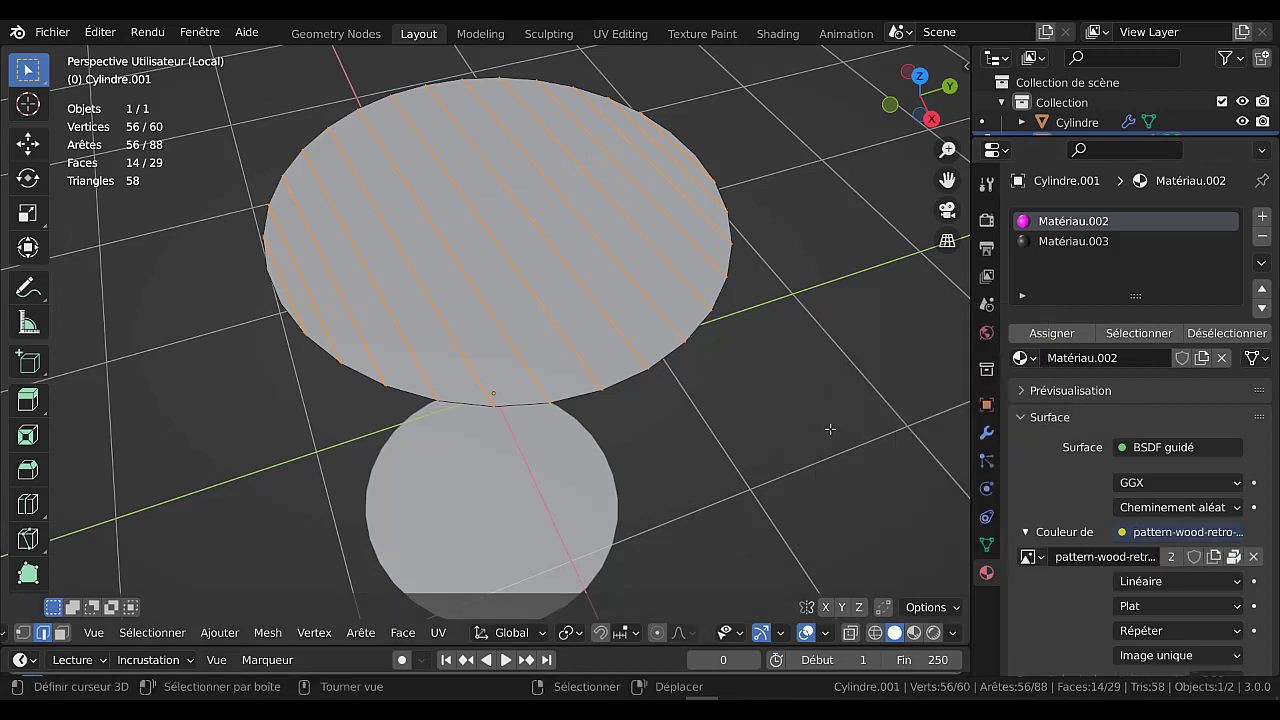
Show the lid in rendered shading and inspect the wood texture and grooves on its planks
click(933, 632)
middle_drag(811, 470, 766, 473)
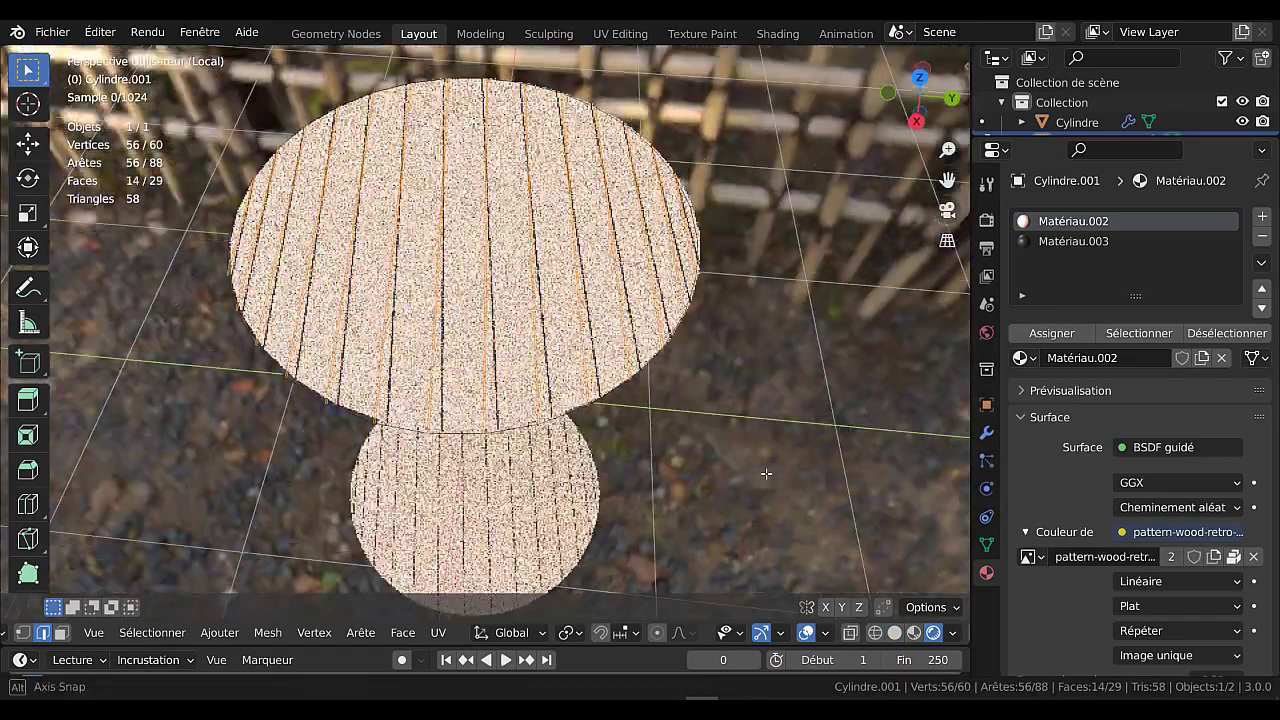
scroll(760, 474, up, 5)
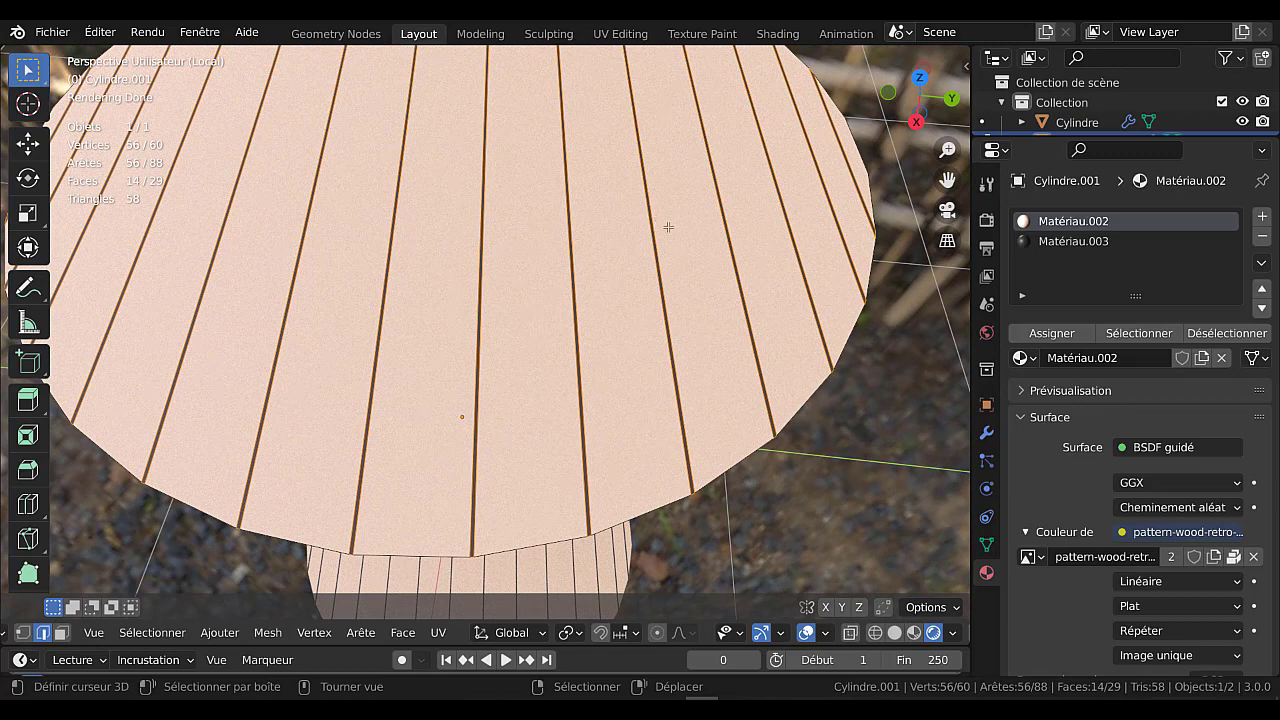
scroll(668, 227, down, 5)
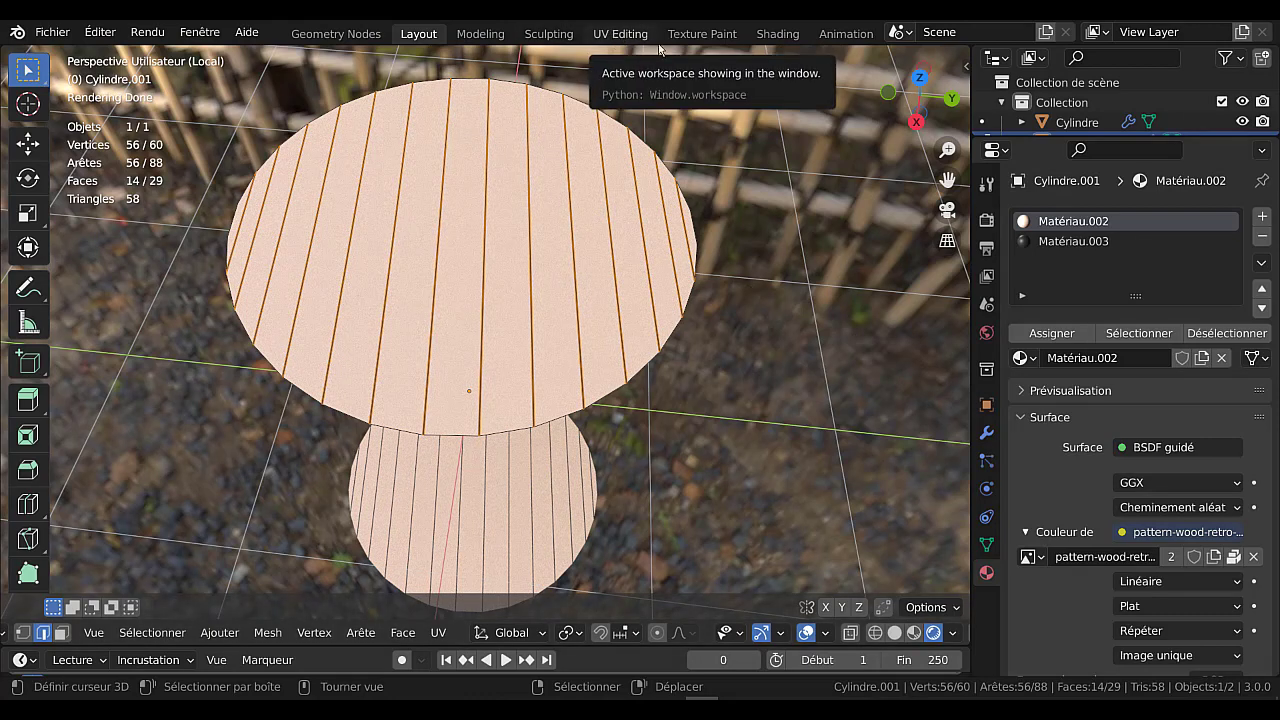
Switch to the UV Editing workspace, view the lid from above, and show pattern-wood-retro-desktop.jpg in the UV editor
click(616, 36)
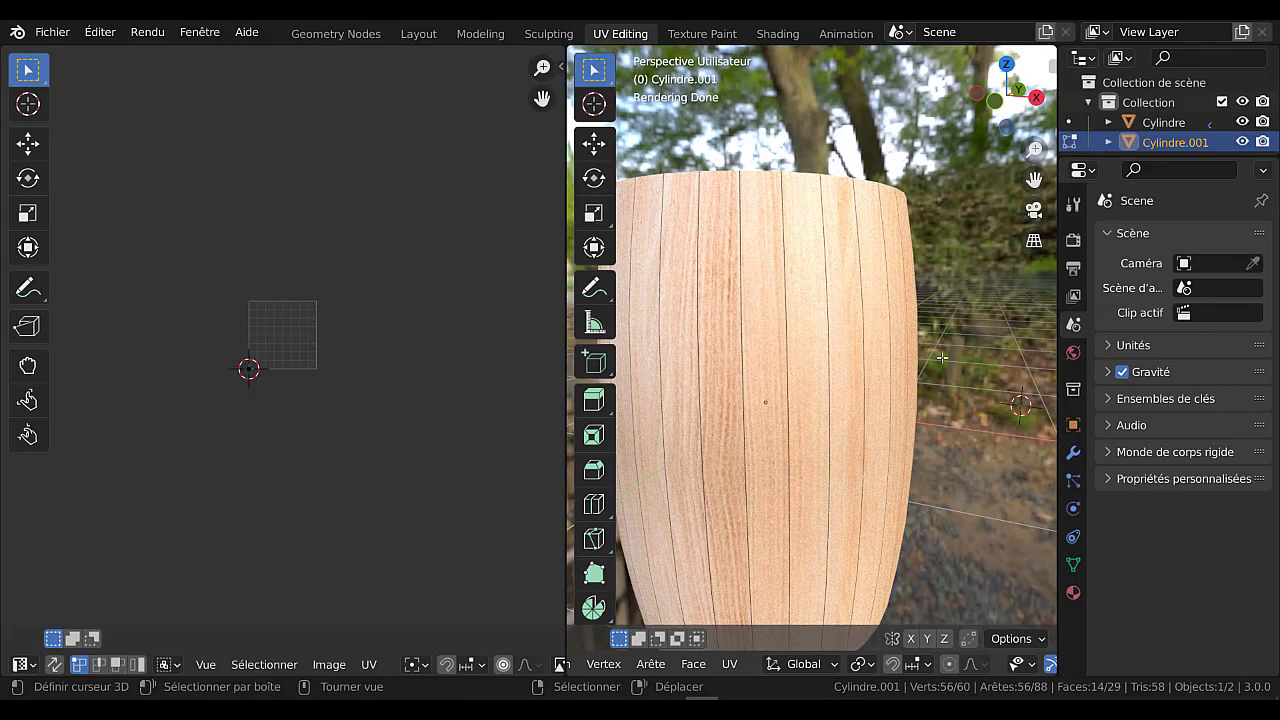
key(KP_7)
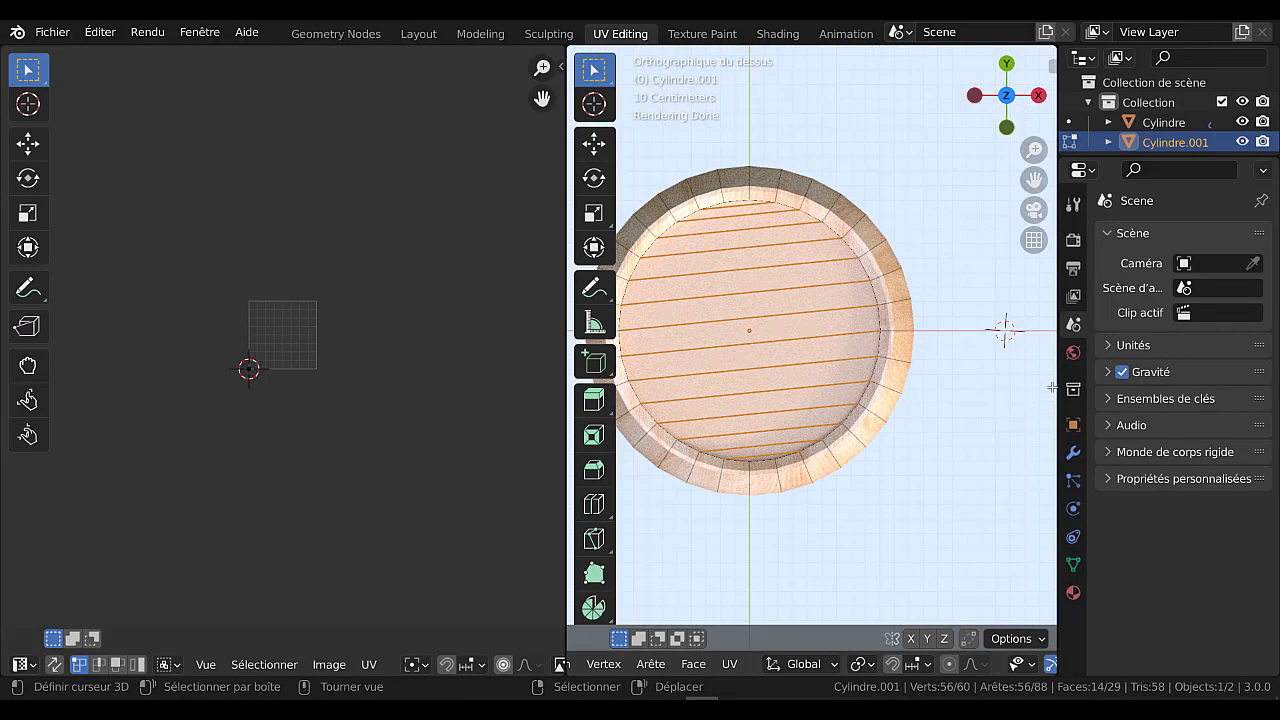
drag(1056, 383, 1216, 383)
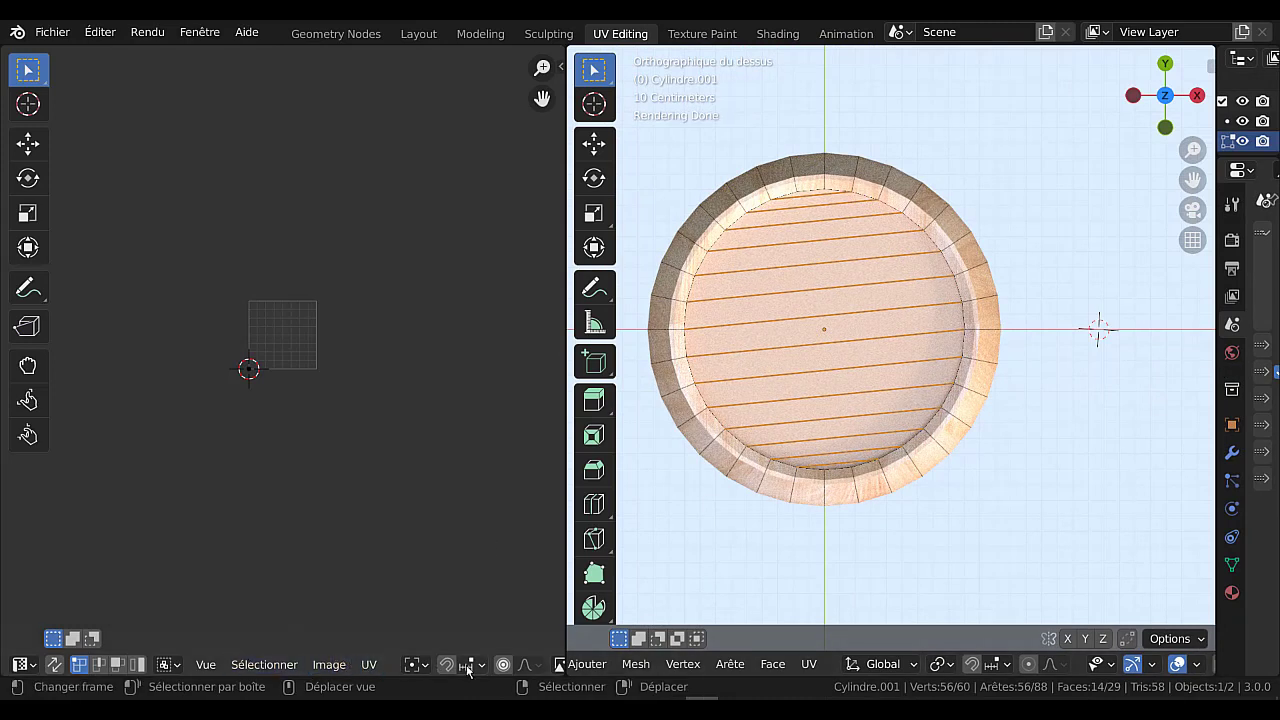
scroll(503, 666, down, 3)
click(430, 664)
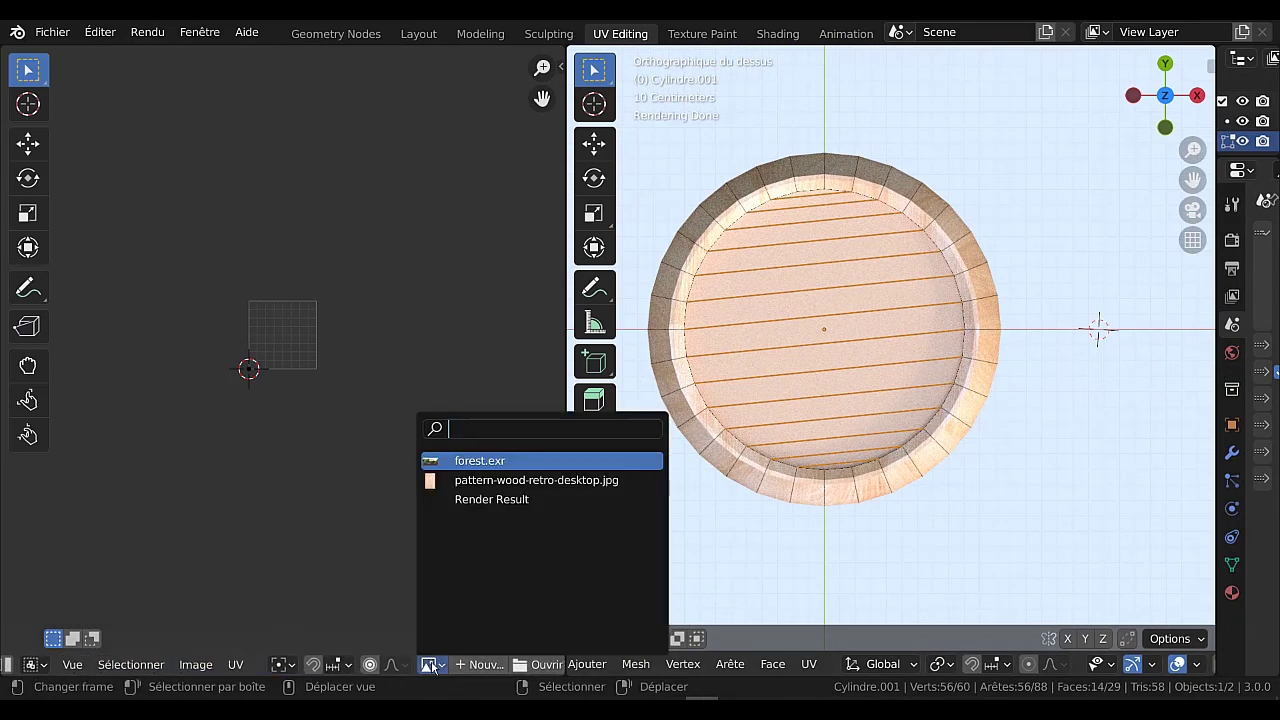
click(510, 480)
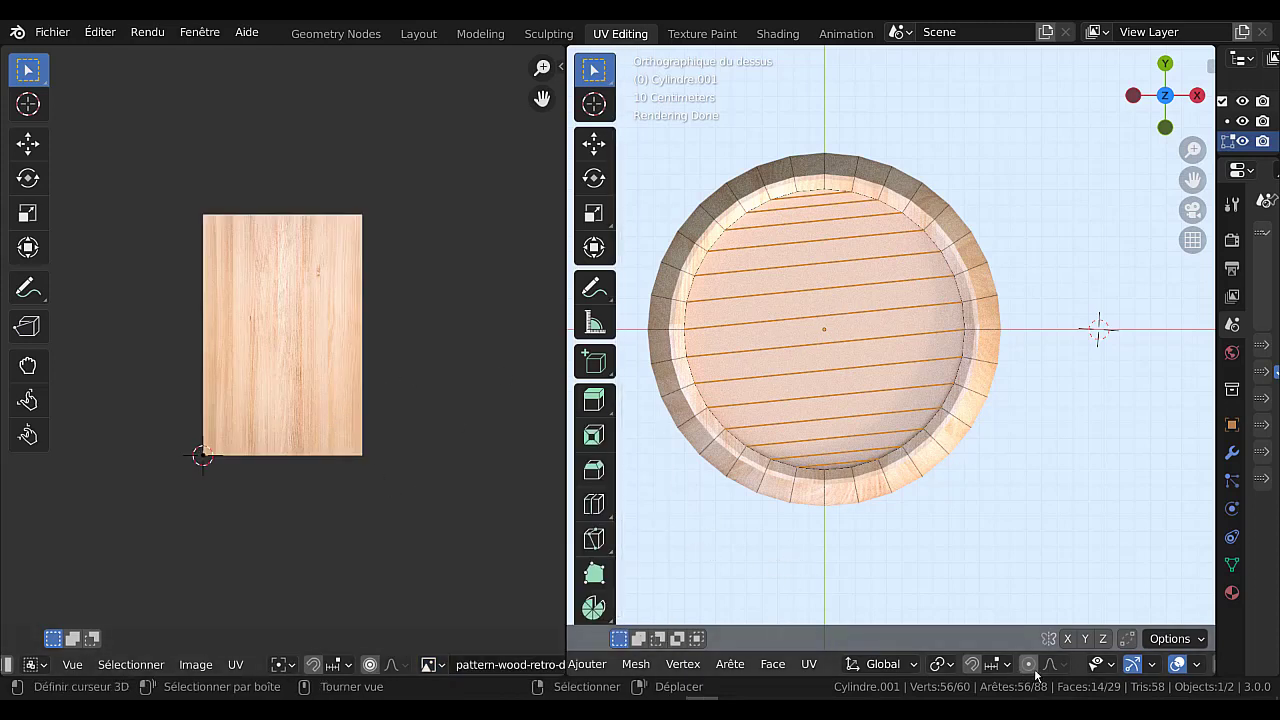
Try Project from View on the lid's selected groove faces, and undo the projection
scroll(900, 668, down, 2)
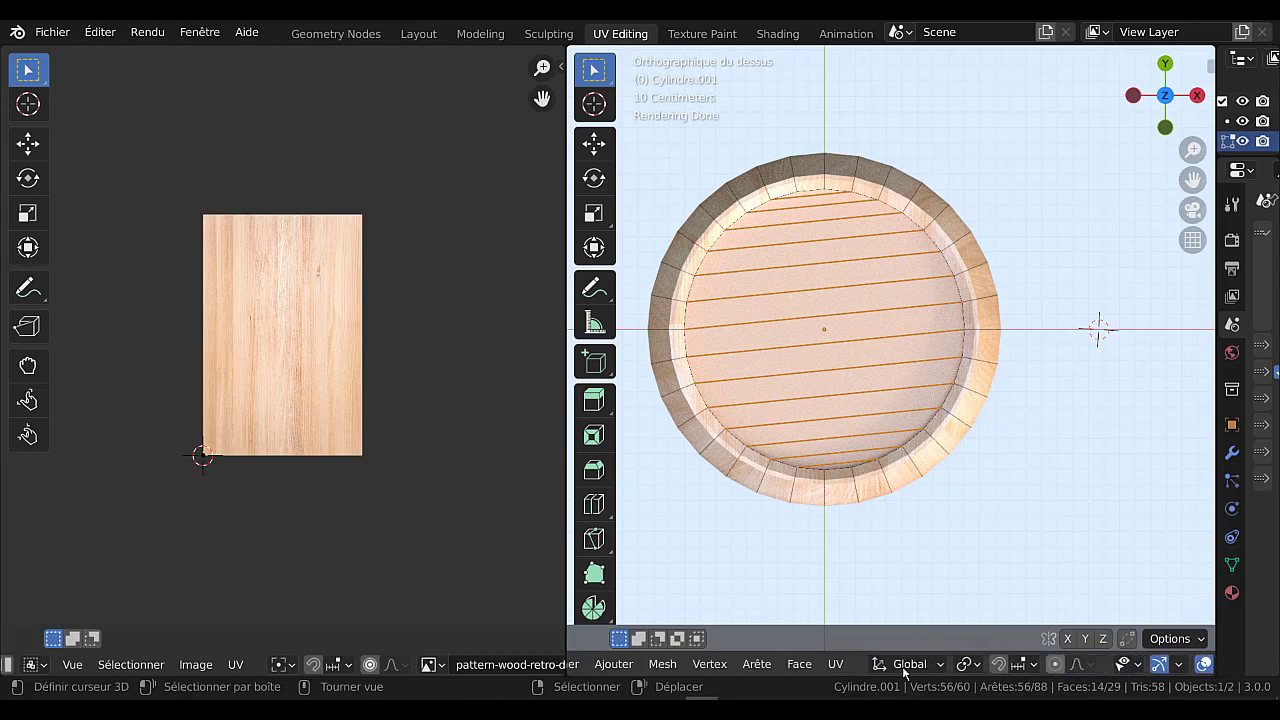
click(835, 664)
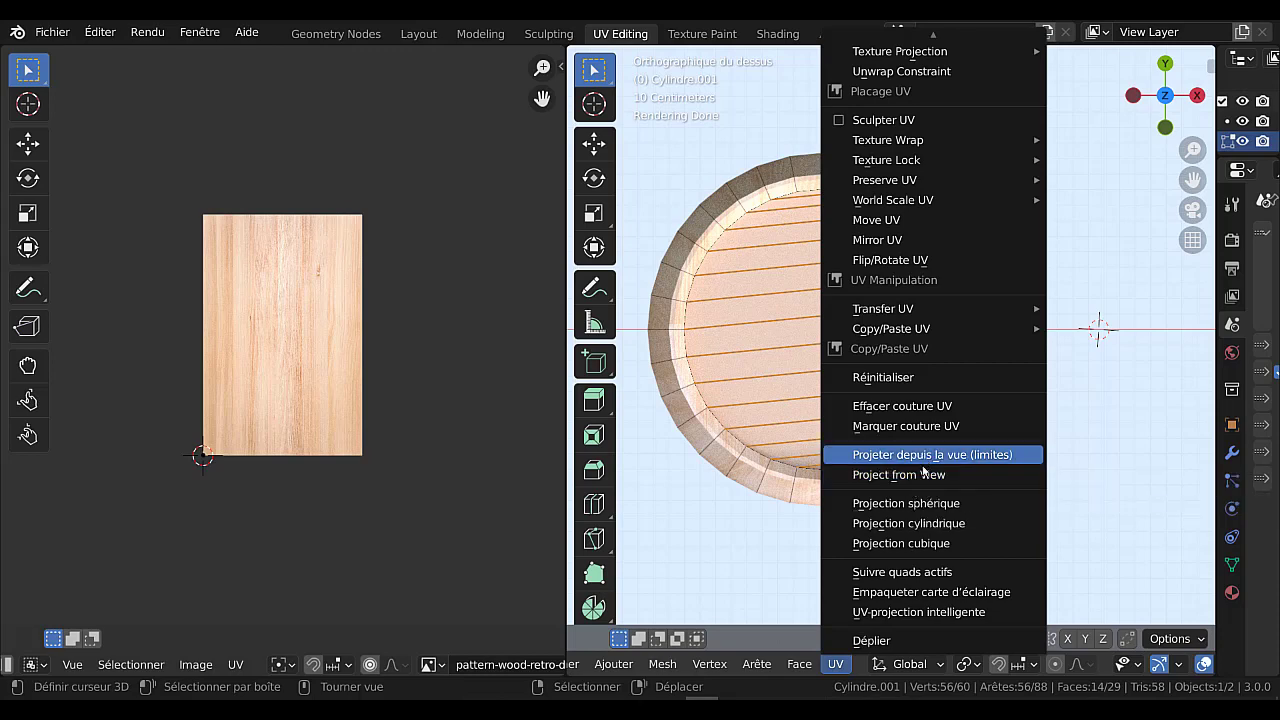
click(921, 476)
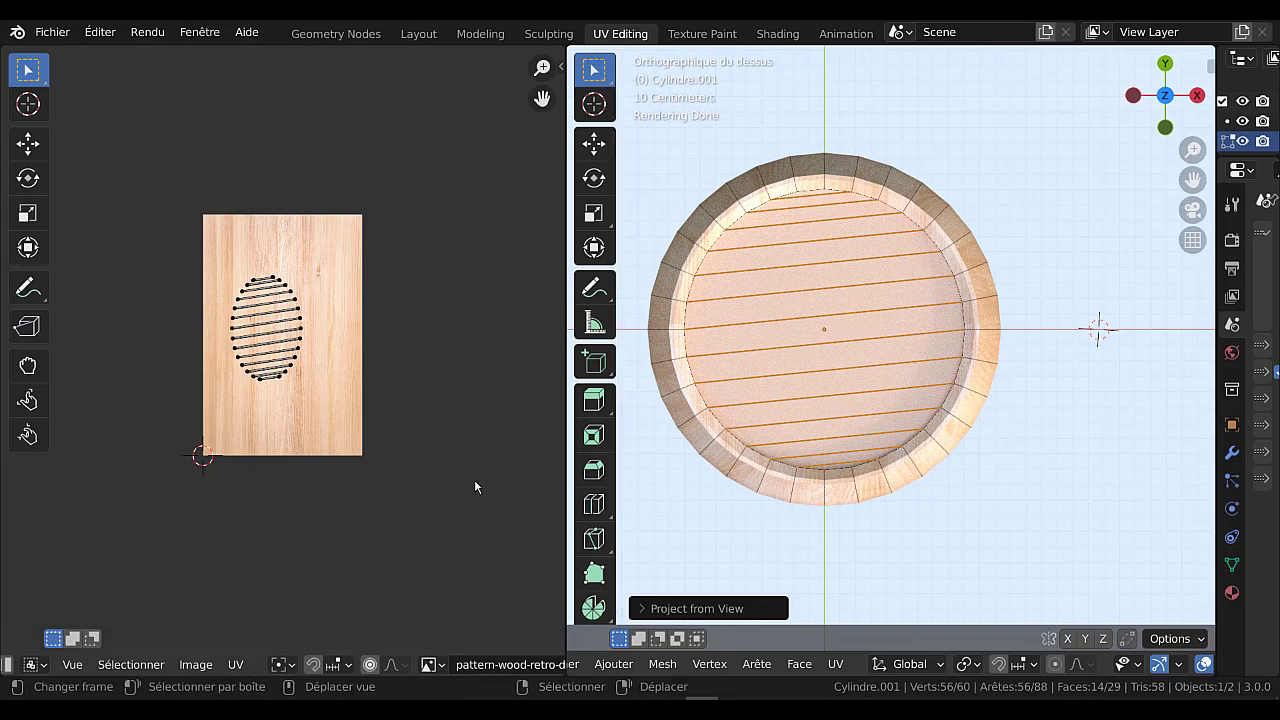
scroll(447, 451, up, 1)
scroll(448, 458, up, 2)
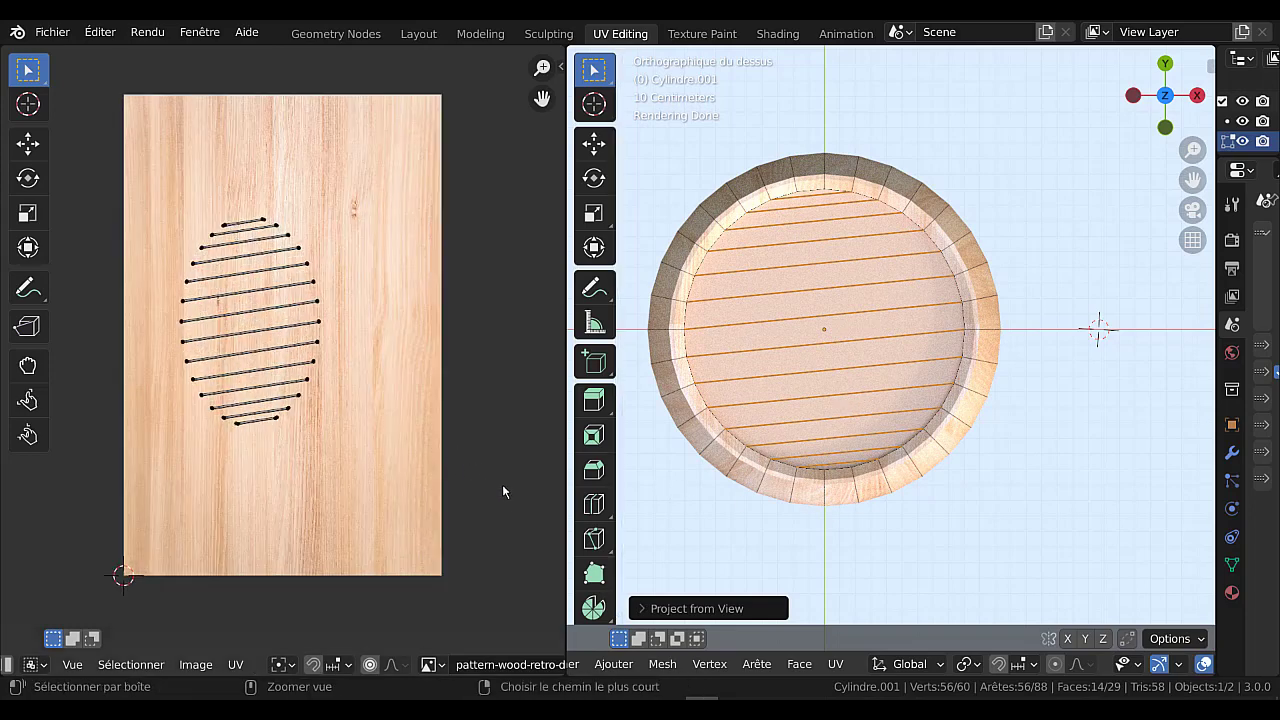
key(ctrl+z)
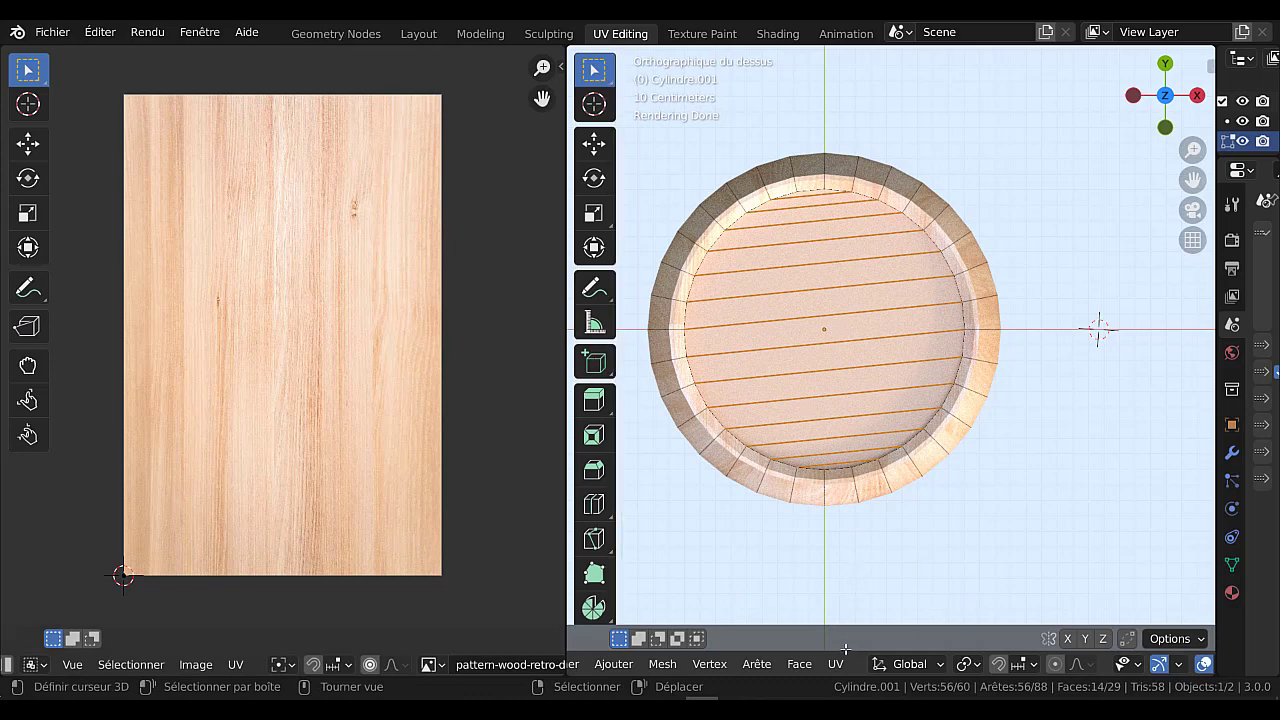
Project the lid's selected groove faces from the top view, scaled to the image bounds
key(alt+a)
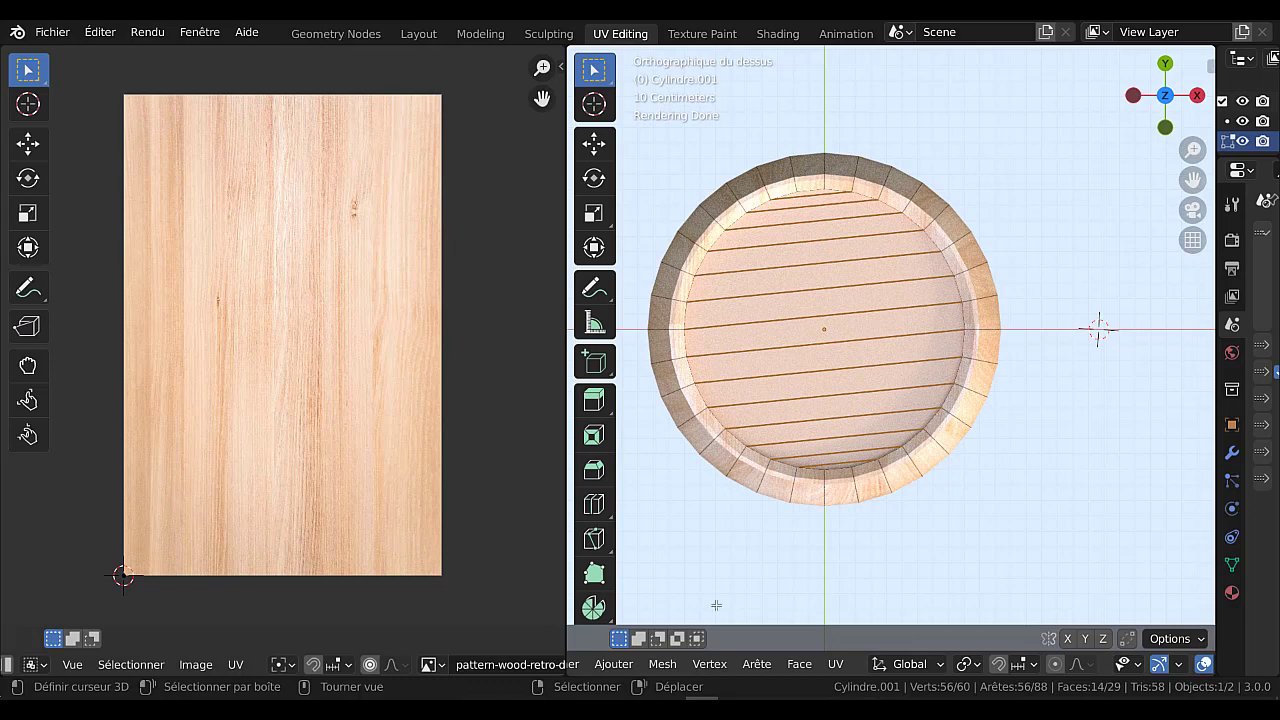
click(832, 664)
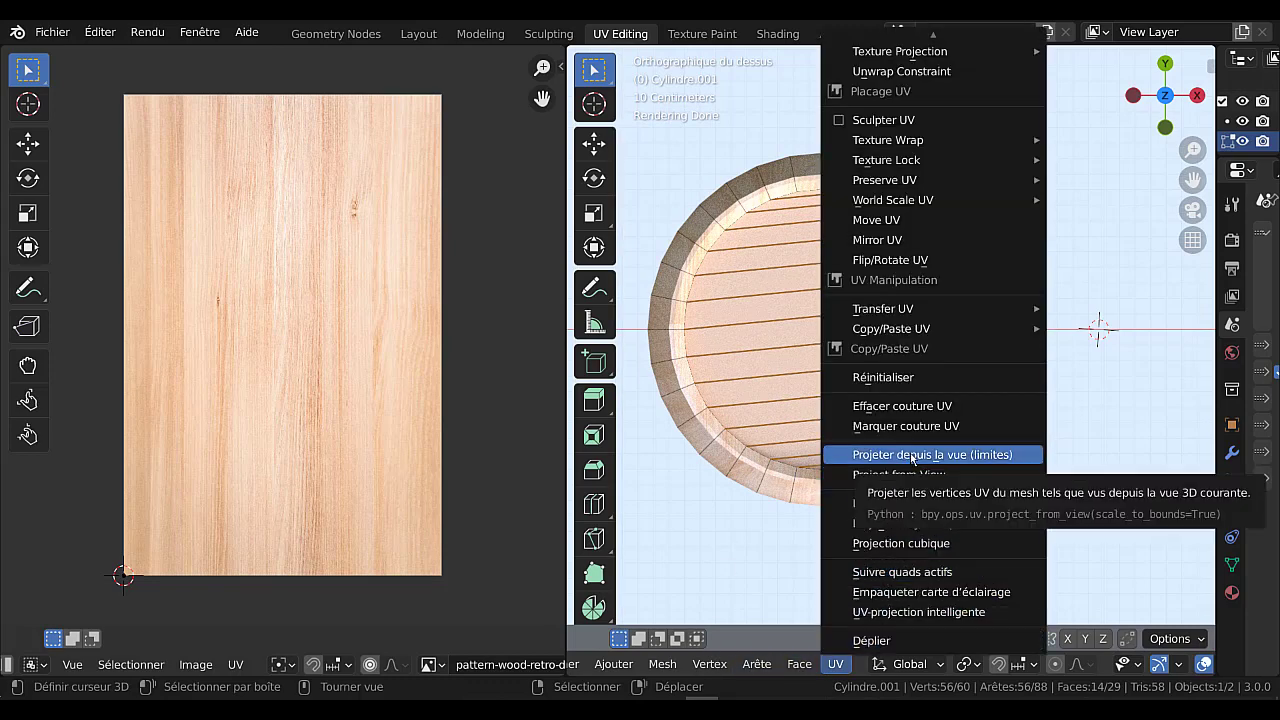
click(912, 456)
scroll(900, 430, up, 2)
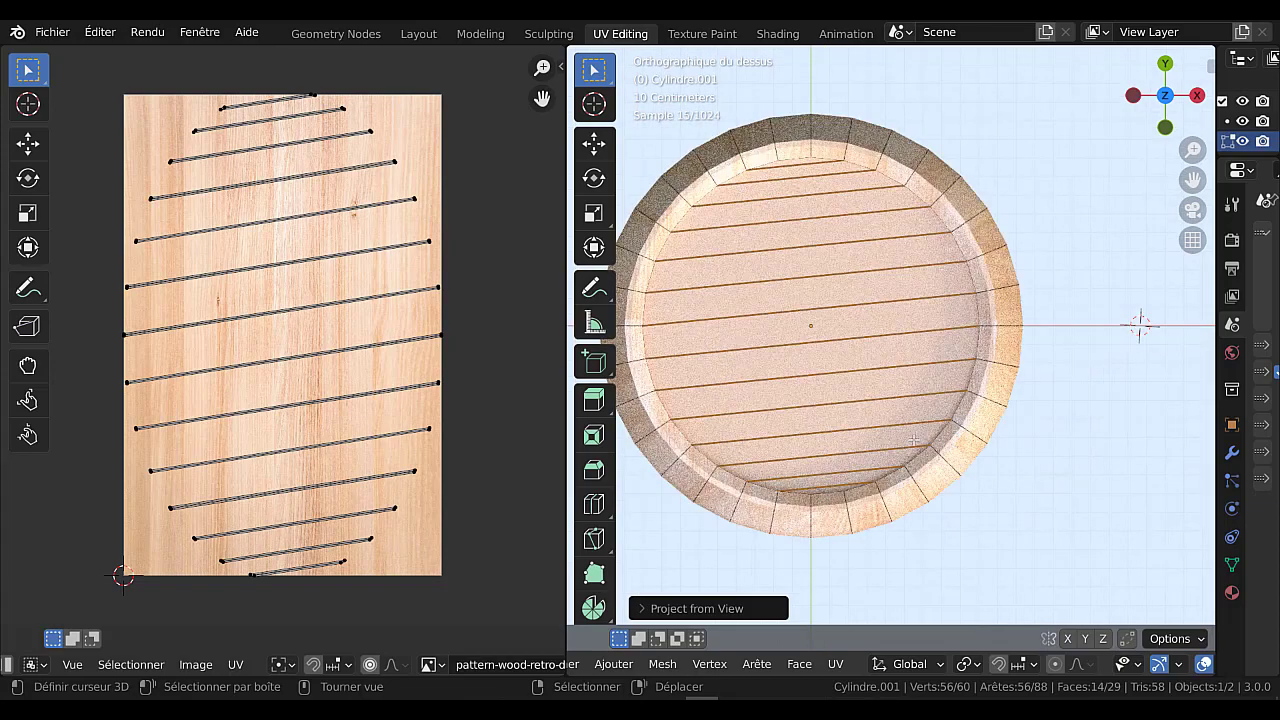
scroll(878, 387, up, 3)
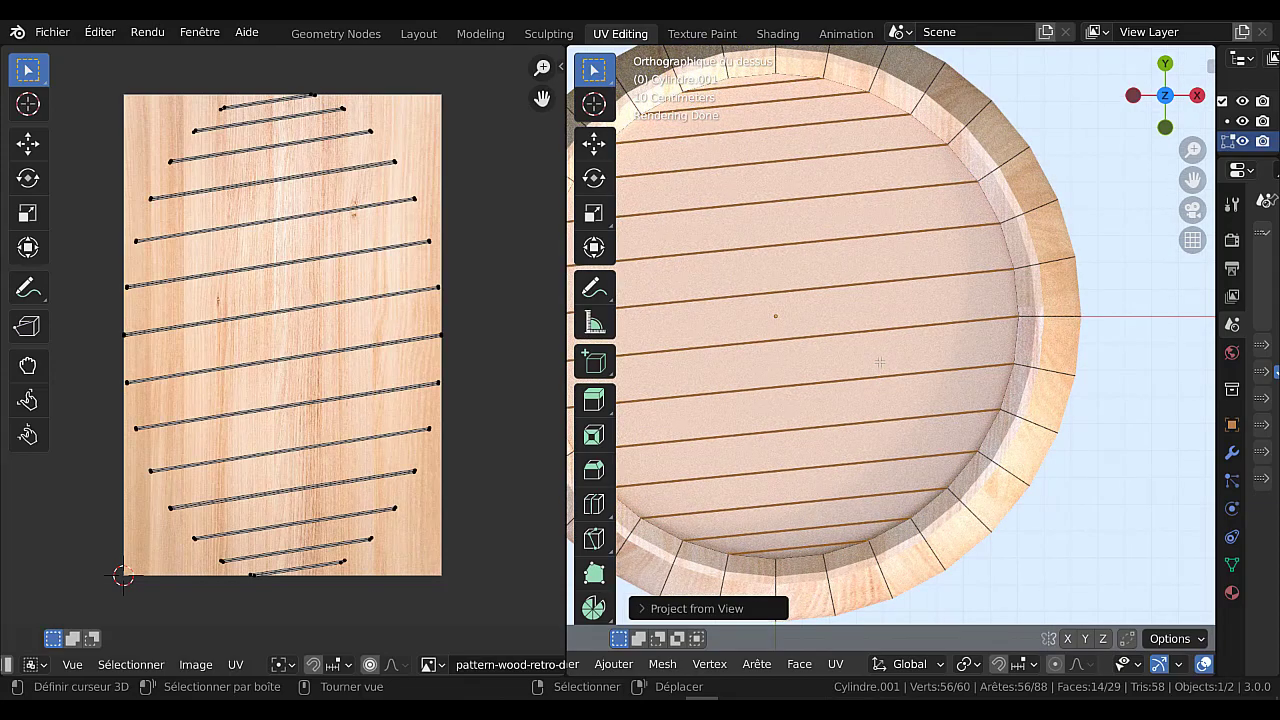
Select only the plank faces assigned to Matériau.002 and project their UVs from the top view, scaled to bounds
click(879, 362)
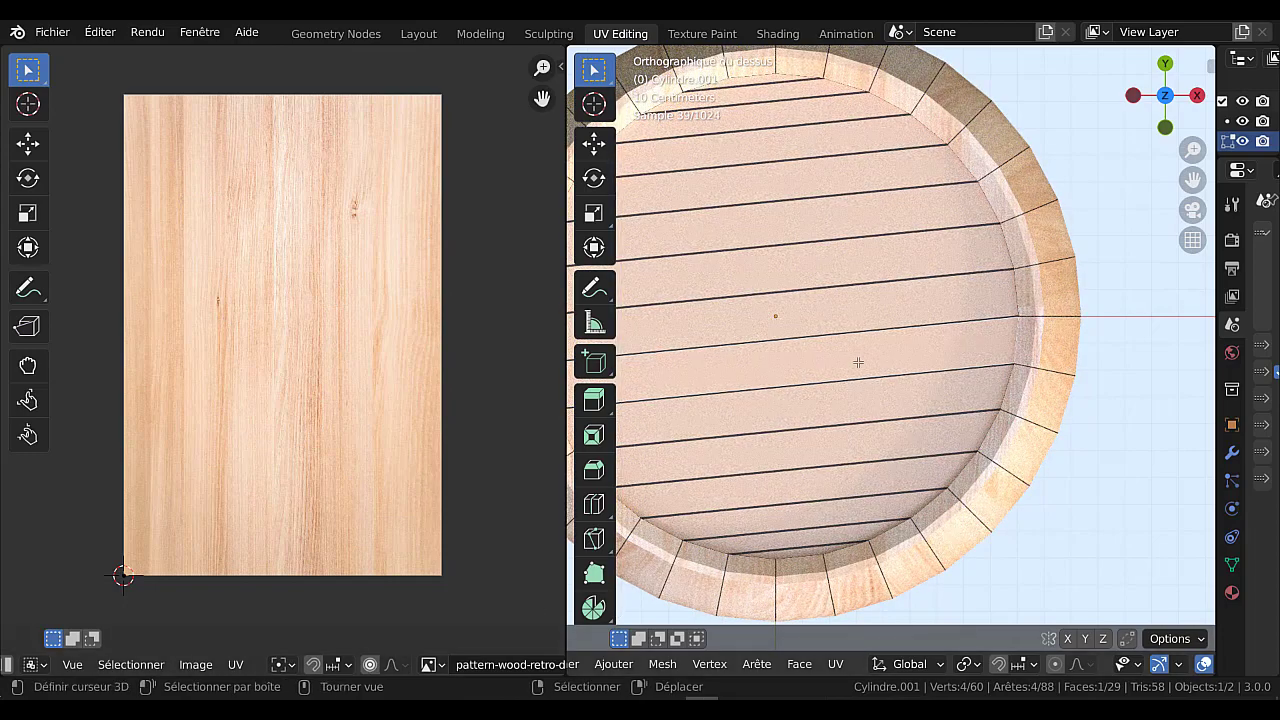
drag(1218, 371, 1014, 371)
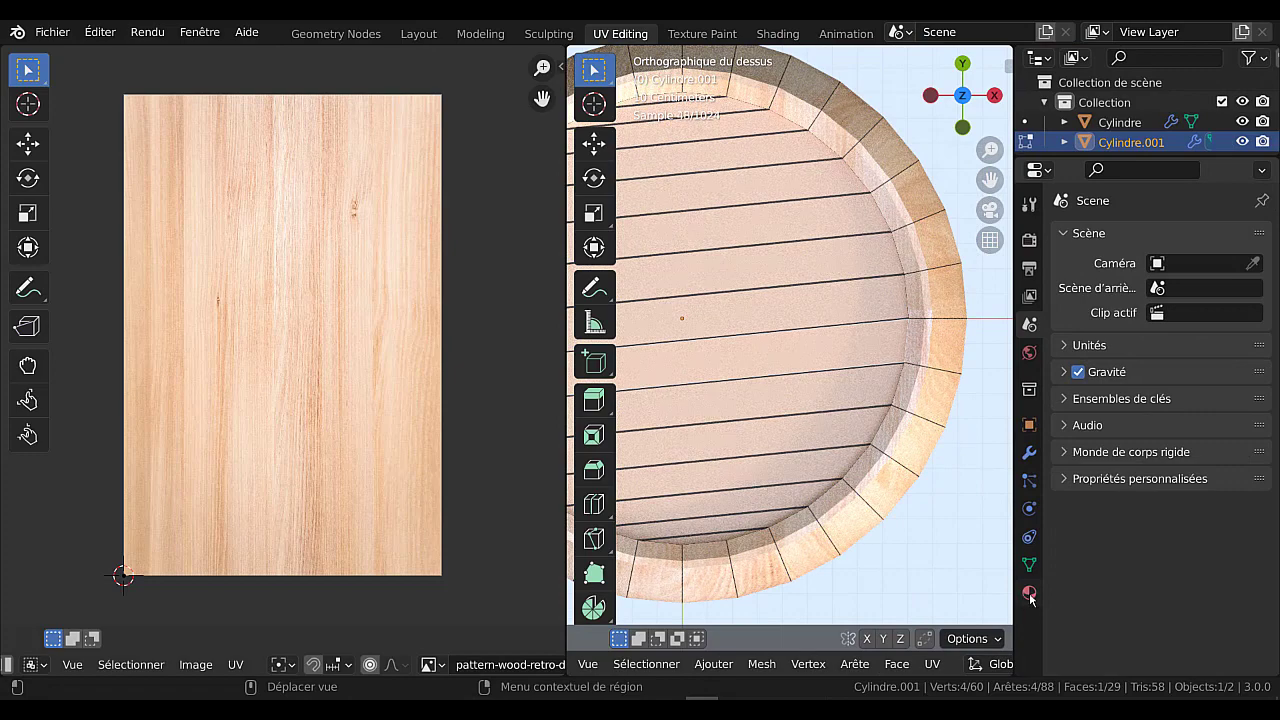
click(1029, 593)
click(1148, 355)
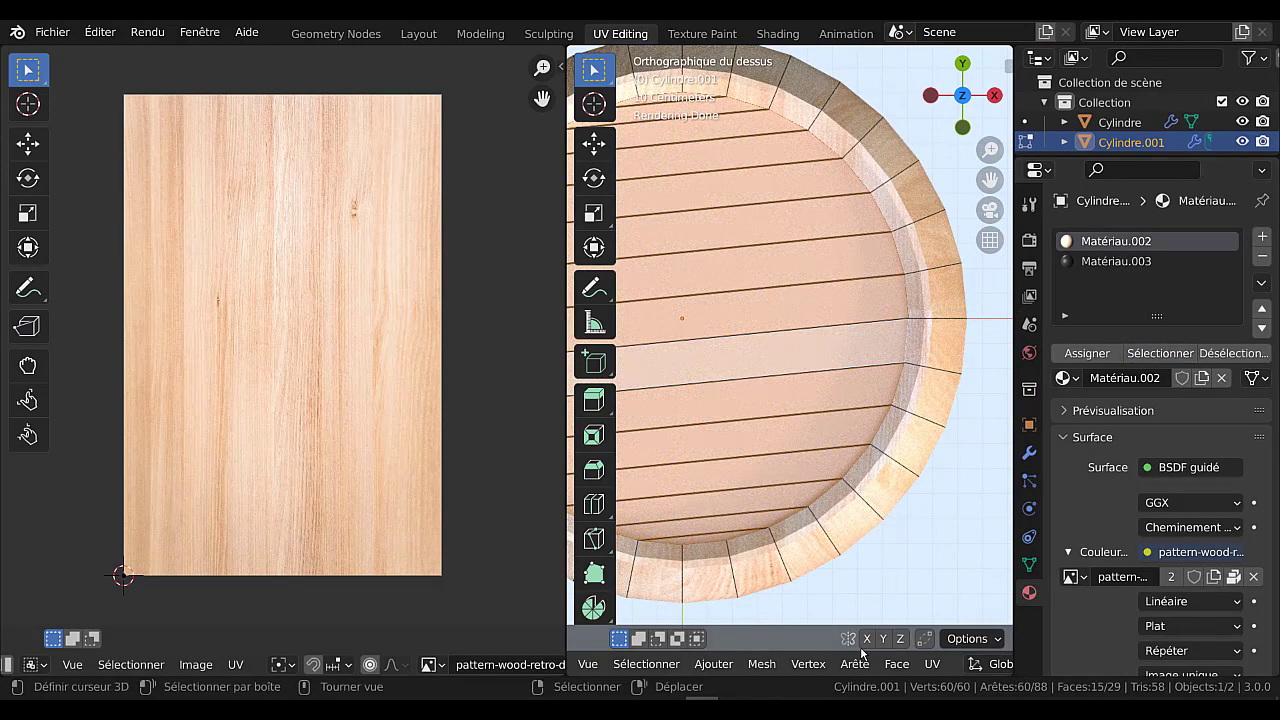
click(931, 664)
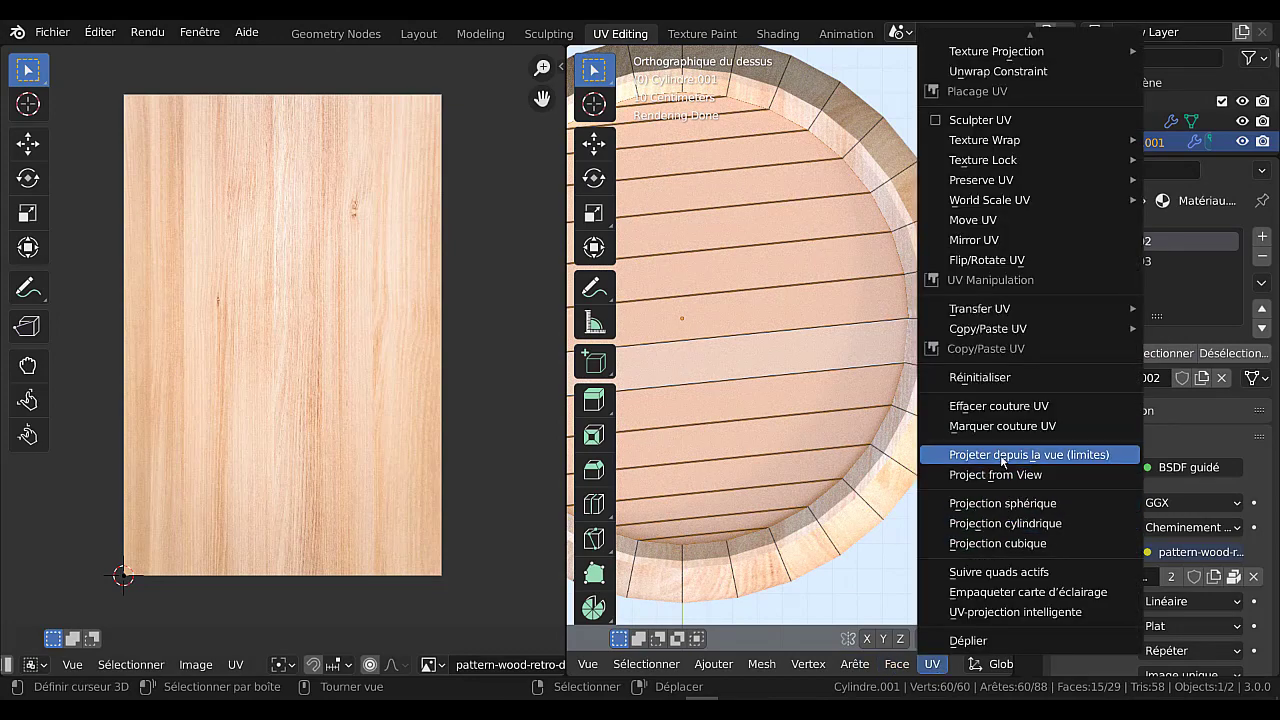
click(1000, 455)
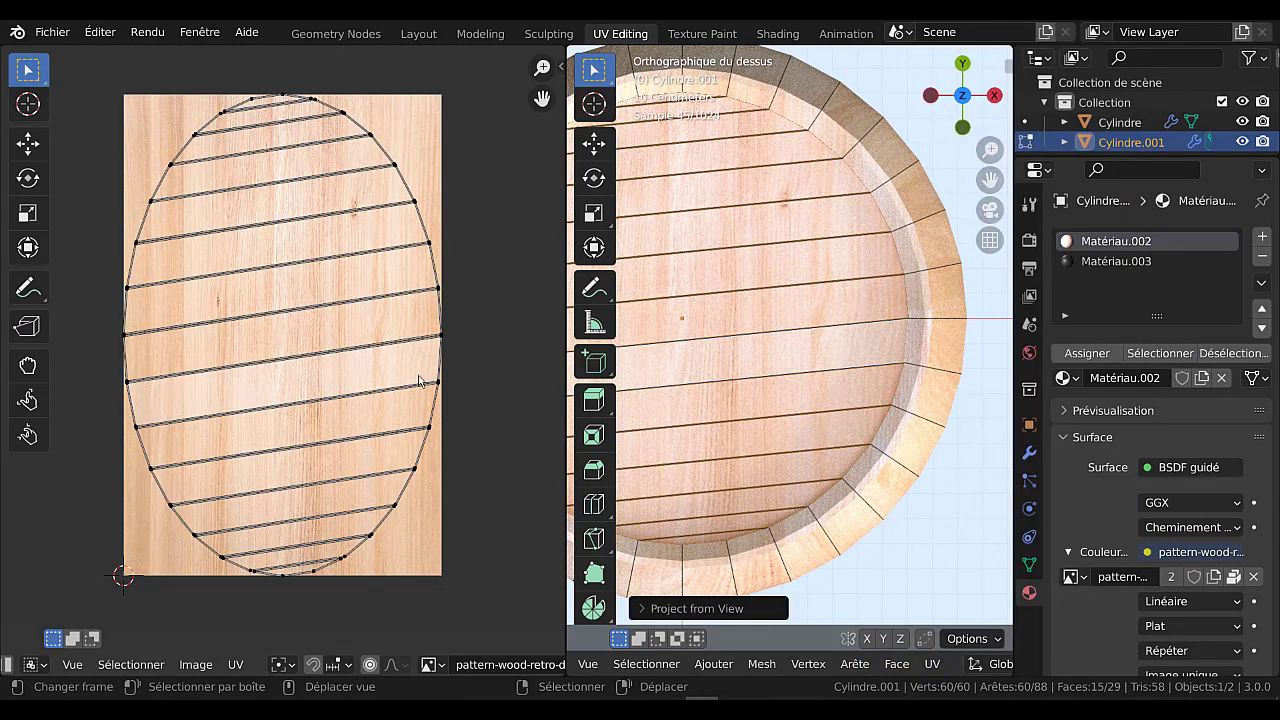
Scale all of the plank UVs down uniformly to about 0.68 on the wood image
scroll(787, 328, down, 2)
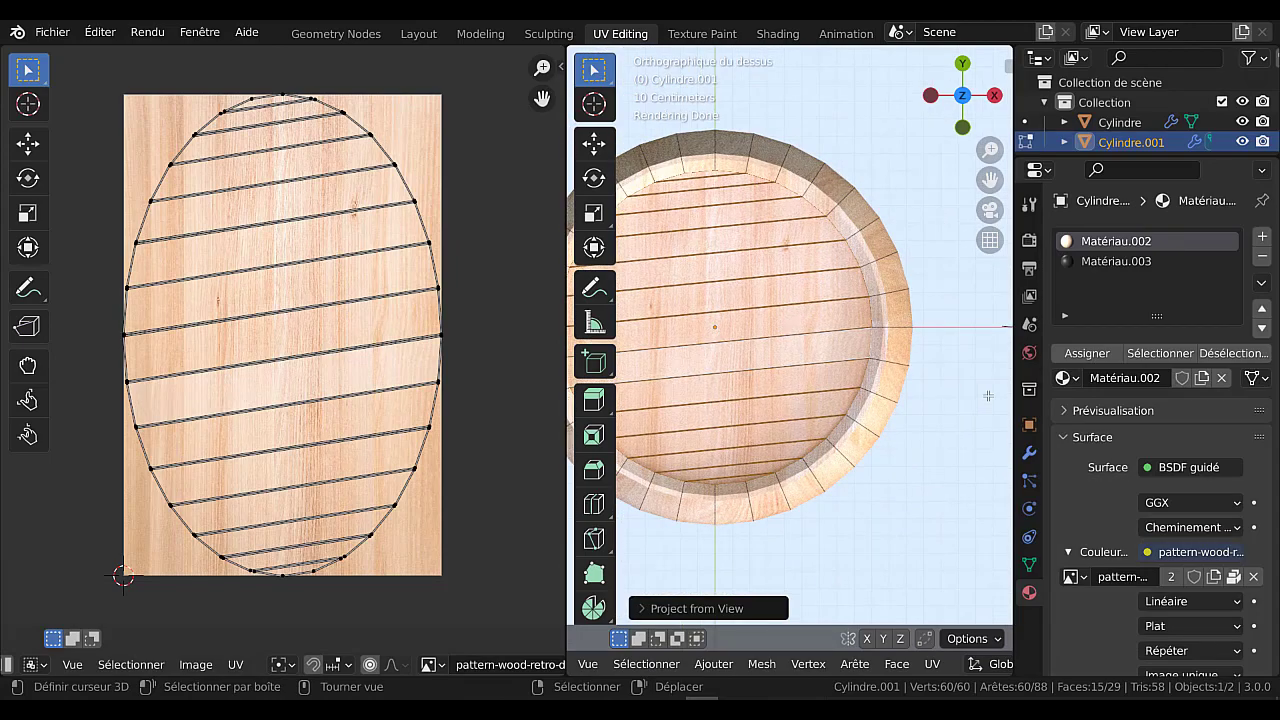
drag(1014, 375, 1174, 362)
scroll(985, 424, up, 2)
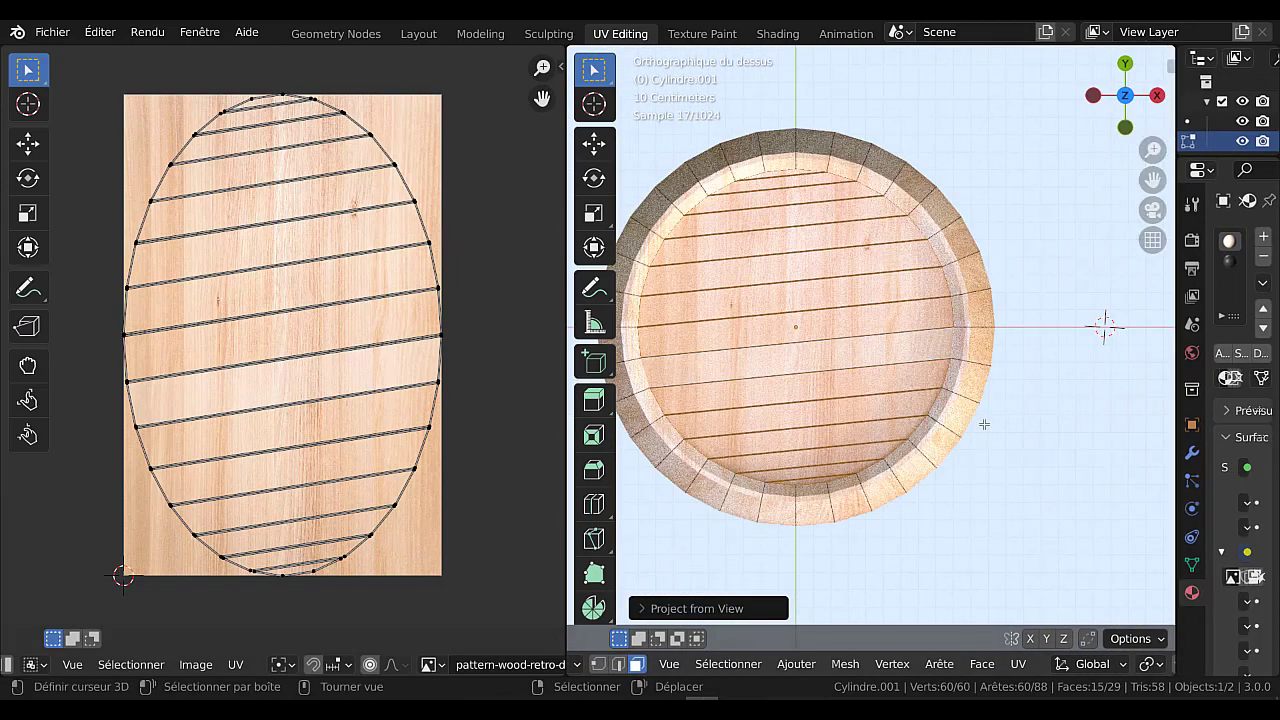
scroll(821, 372, up, 1)
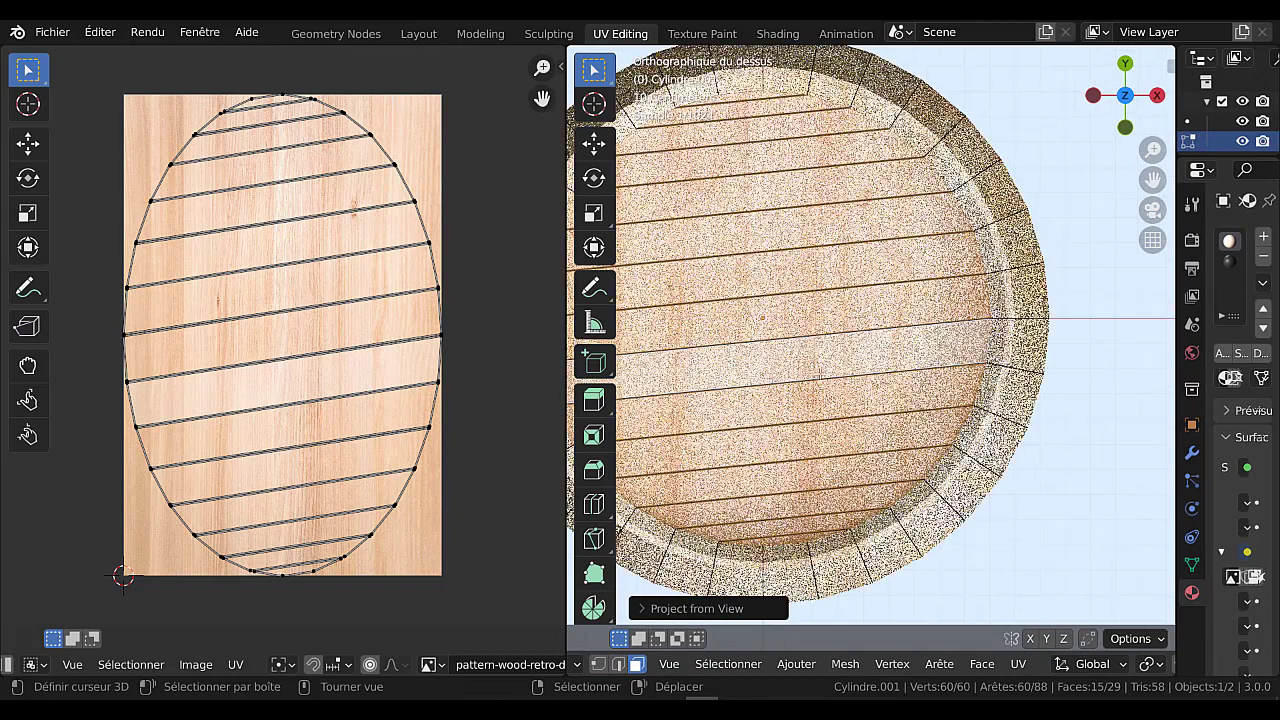
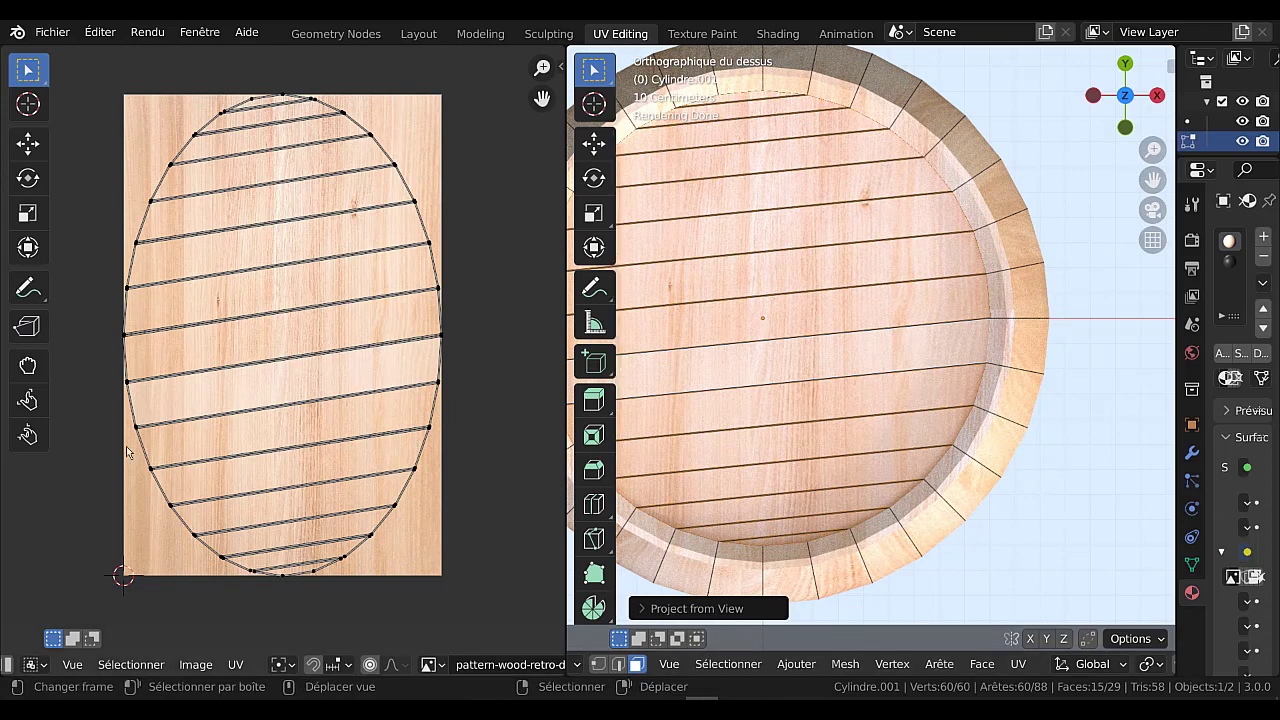
key(a)
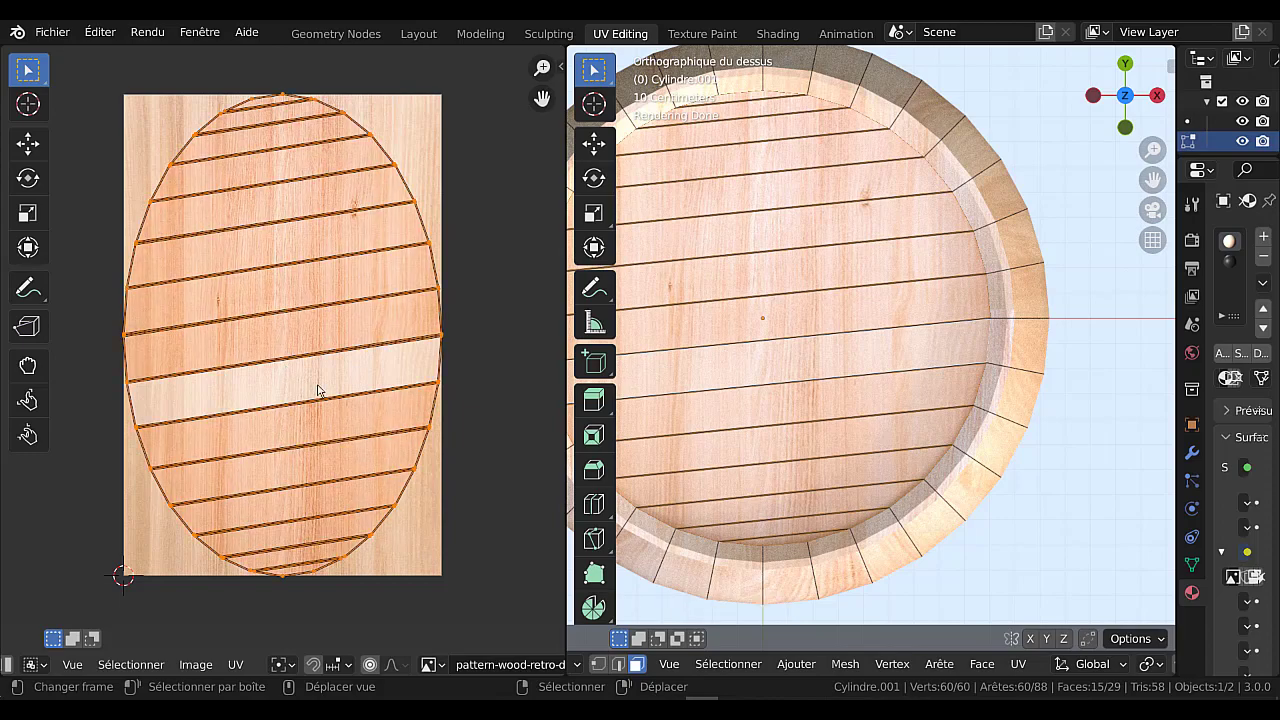
key(s)
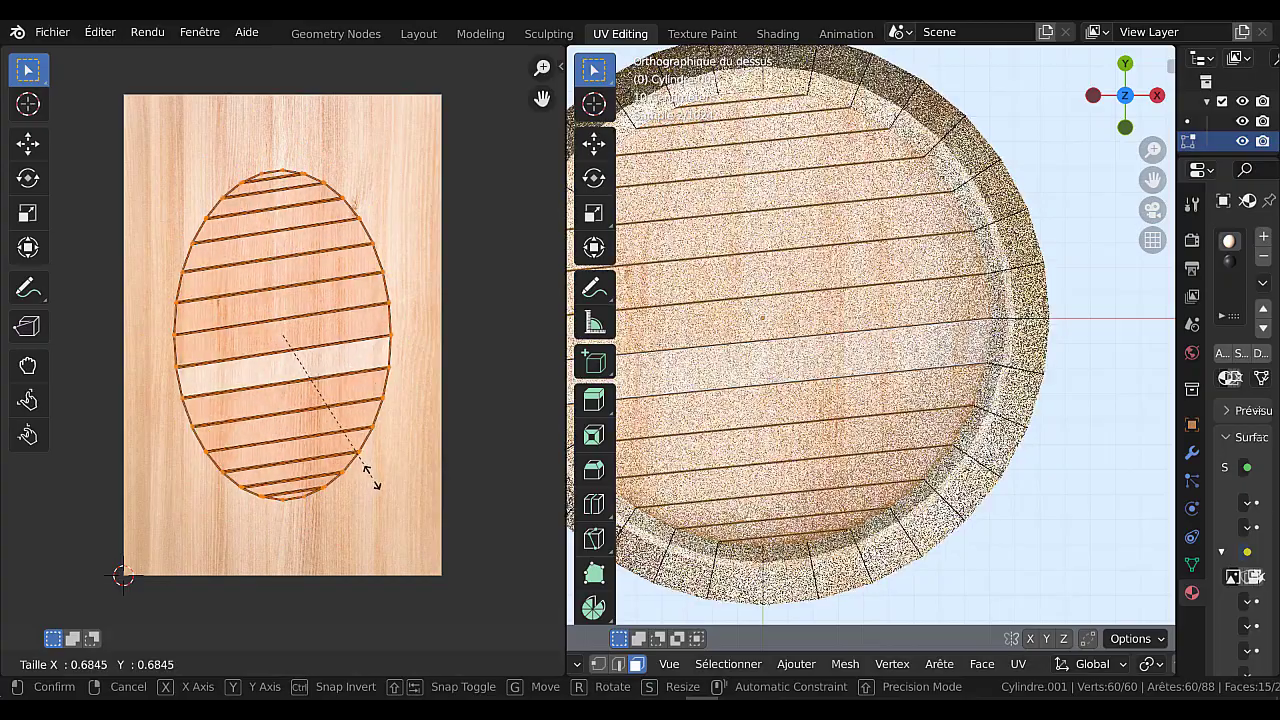
click(383, 506)
Stretch the plank UVs by about 1.18 along X and shrink them to about 0.78 along Y to form a circle
key(s)
key(x)
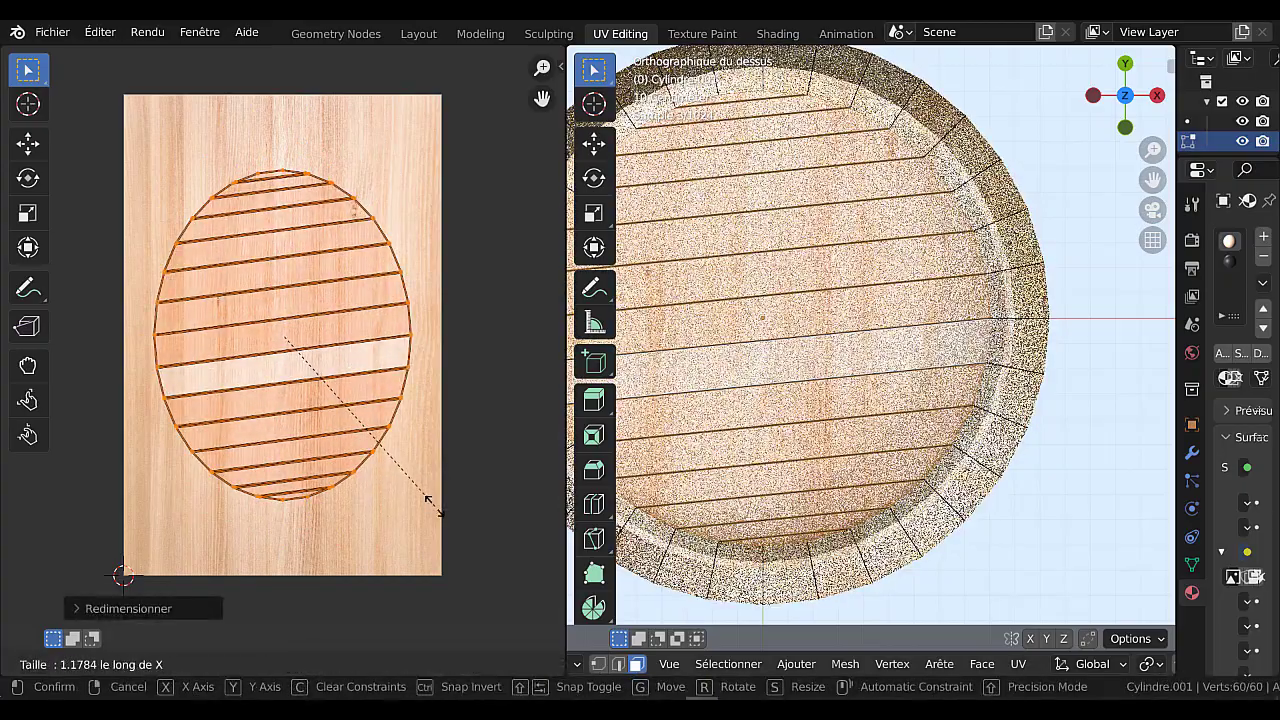
click(430, 500)
key(s)
key(y)
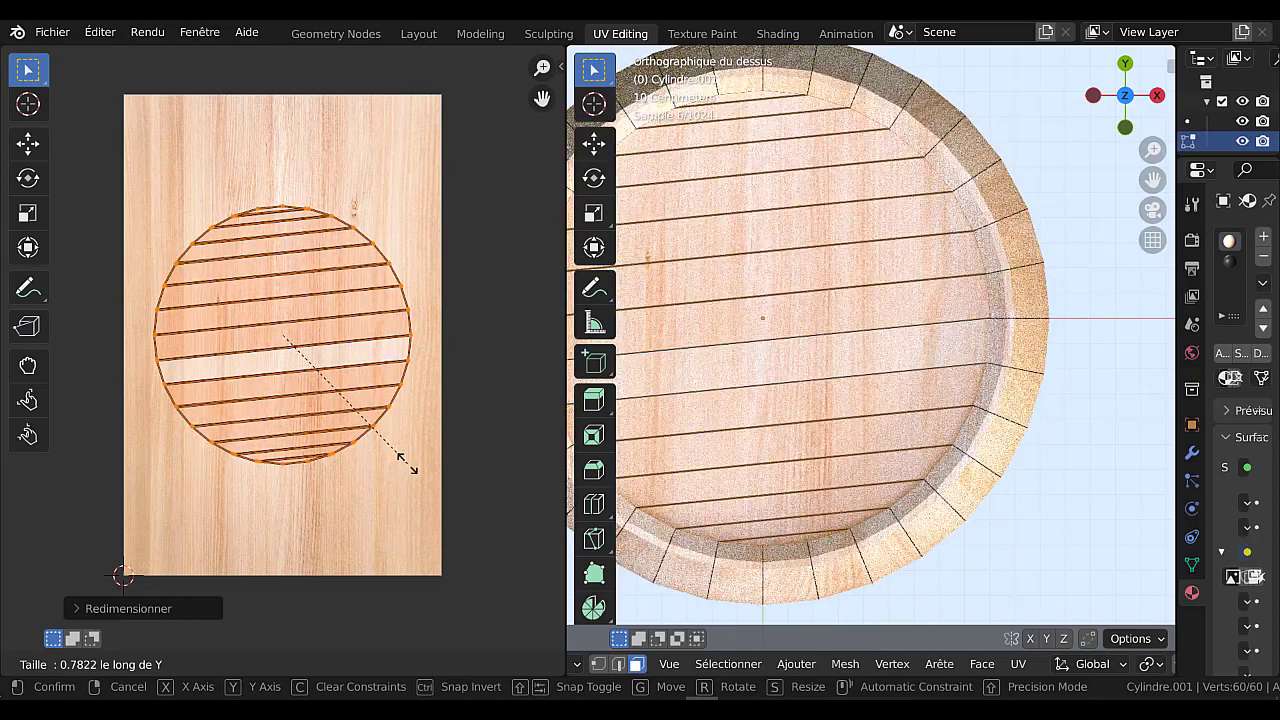
click(407, 463)
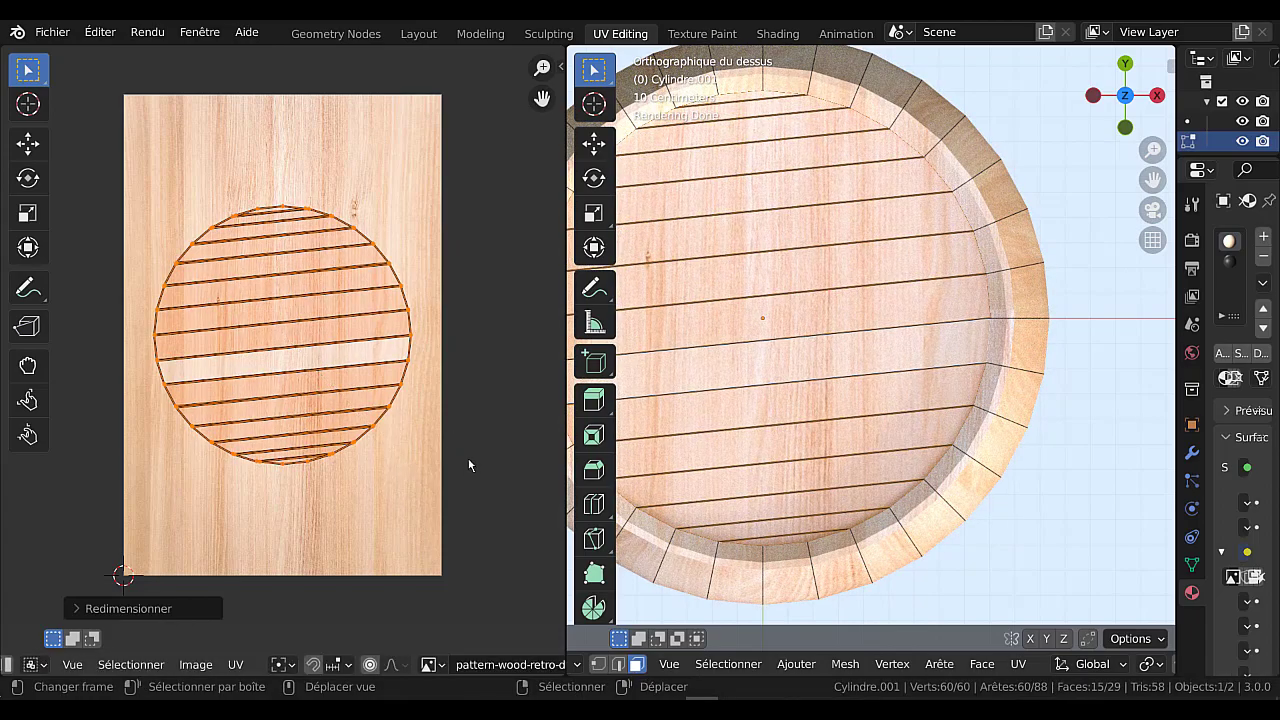
Rotate the lid's UV island about 96° so its planks run along the vertical grain of the wood image
key(r)
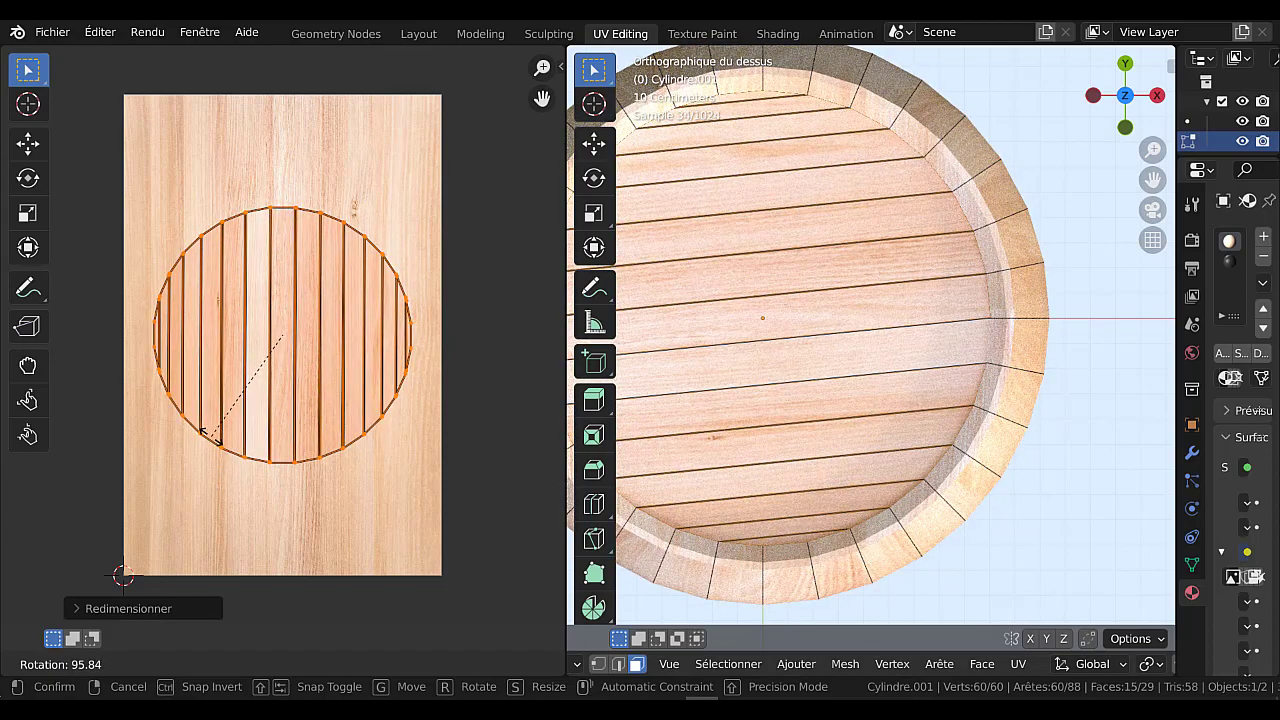
click(211, 436)
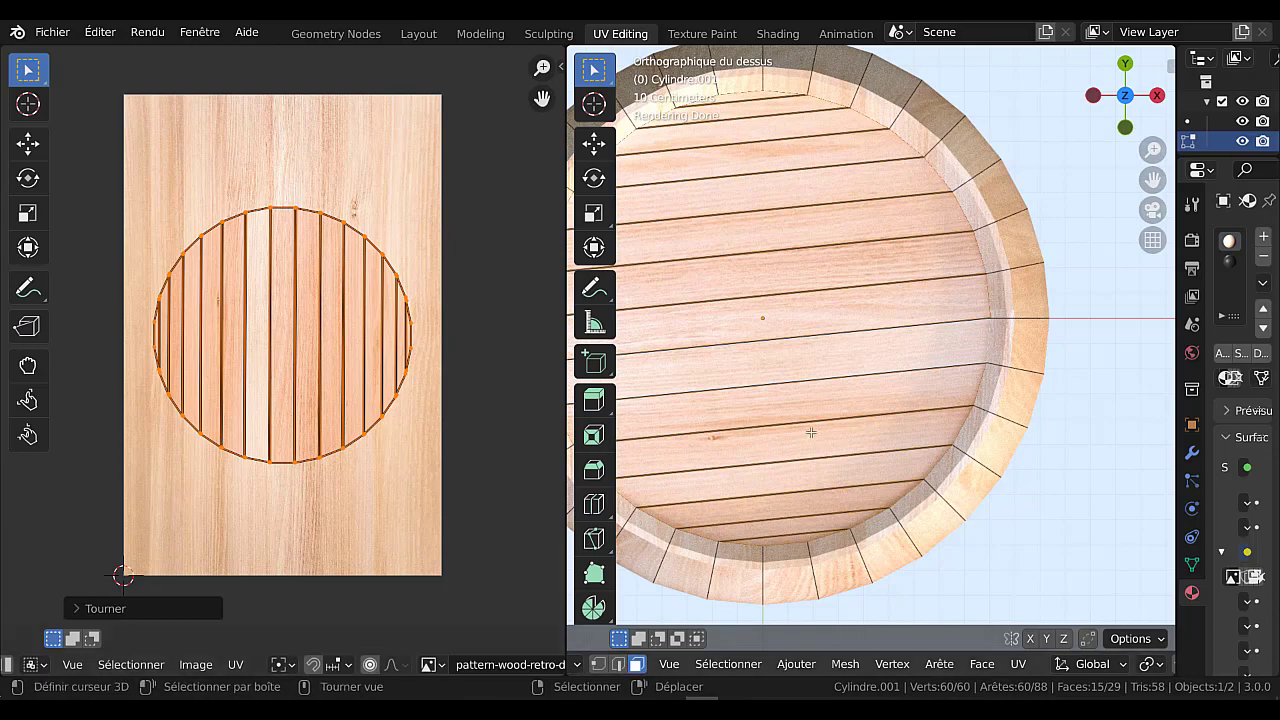
scroll(811, 432, up, 3)
scroll(811, 432, down, 6)
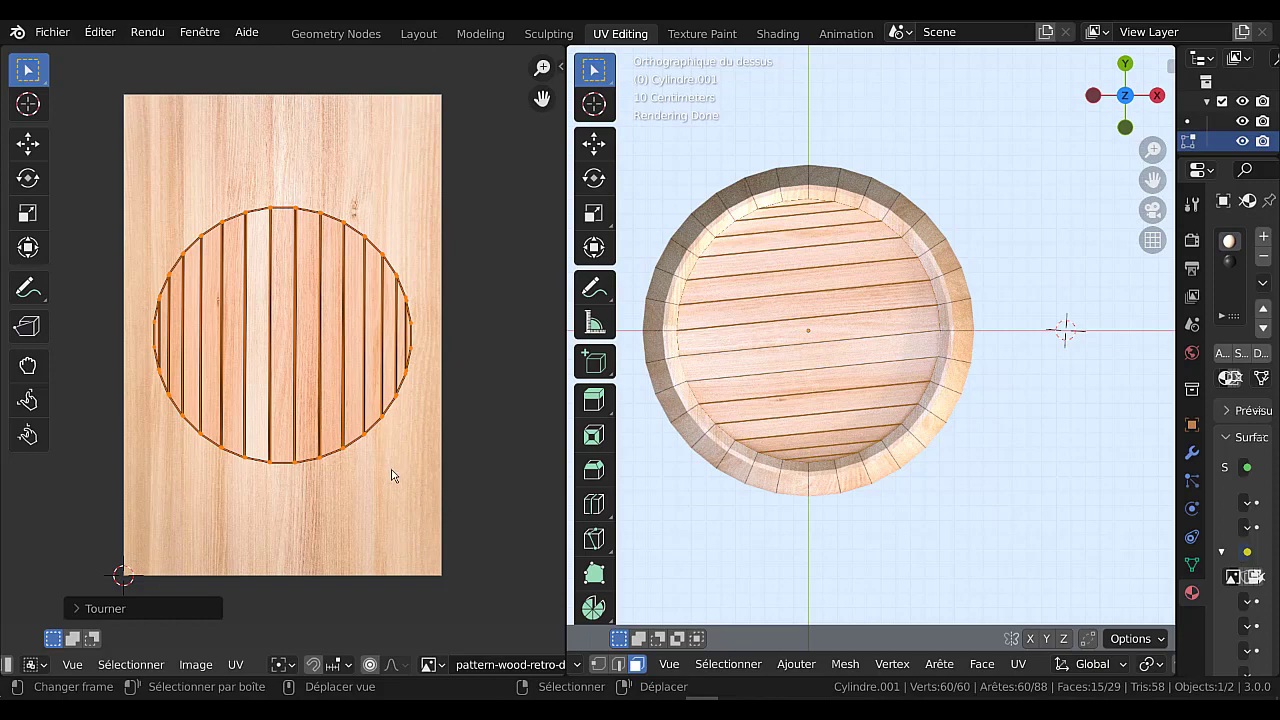
Enlarge the lid's UV island uniformly until it extends past both sides of the wood image
key(s)
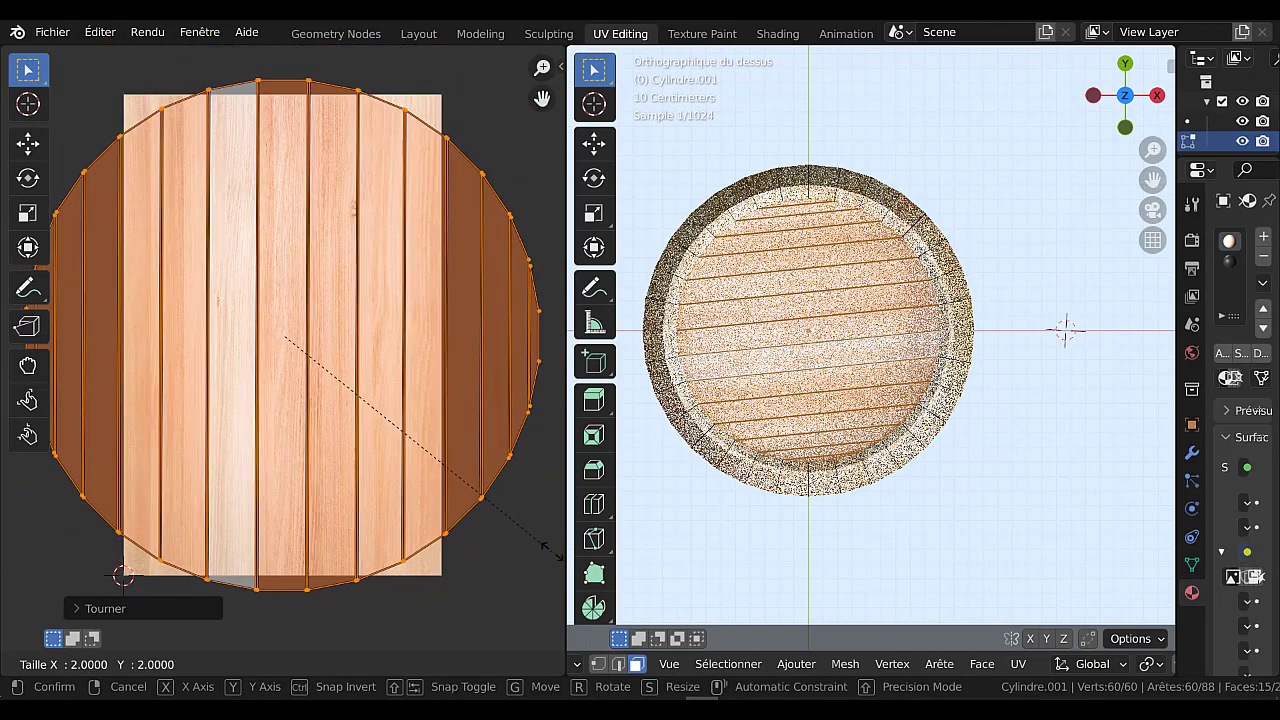
click(530, 527)
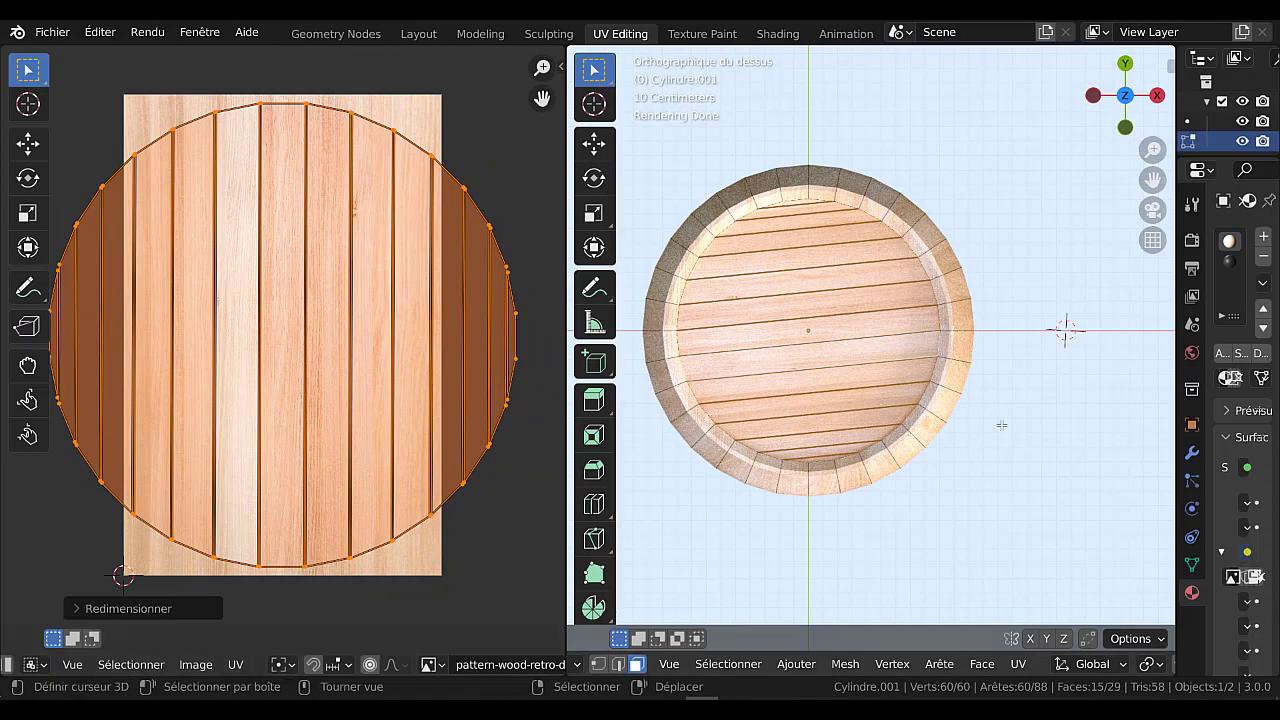
scroll(990, 410, up, 3)
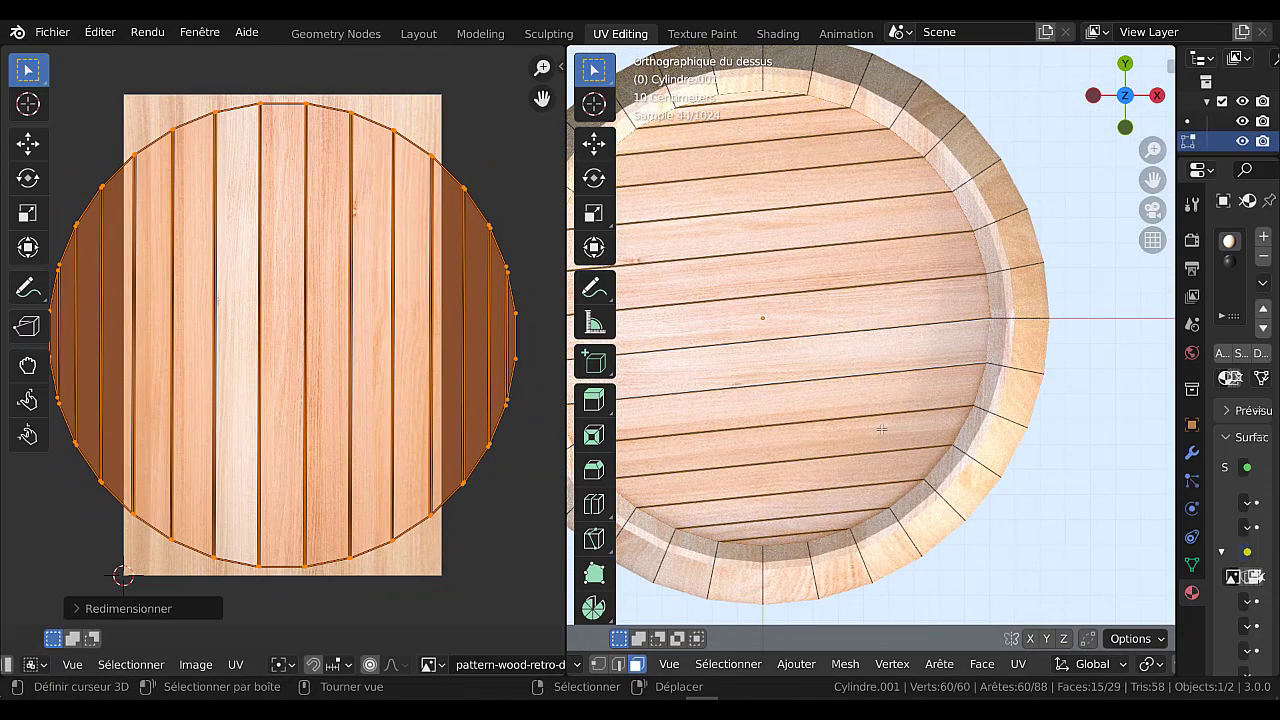
scroll(881, 428, down, 3)
Leave Edit Mode and examine the wood texture on the lid and the whole barrel in perspective
key(Tab)
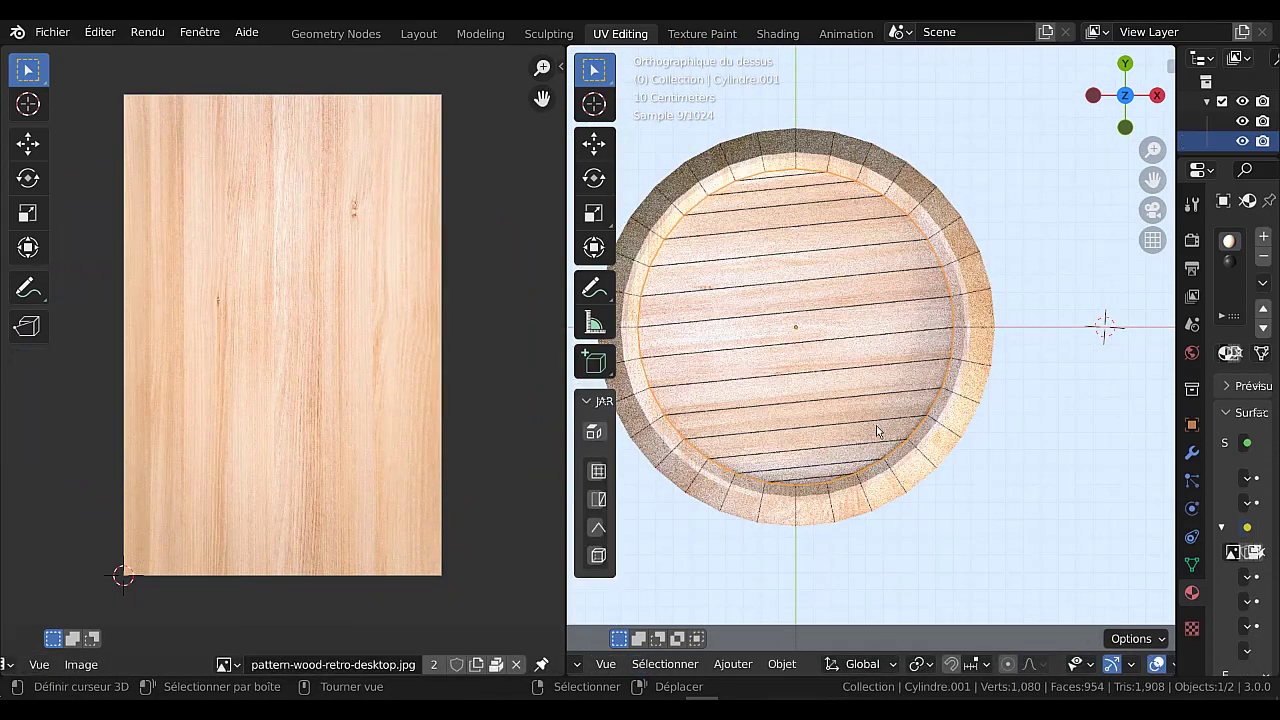
key(Tab)
key(Tab)
middle_drag(877, 431, 955, 316)
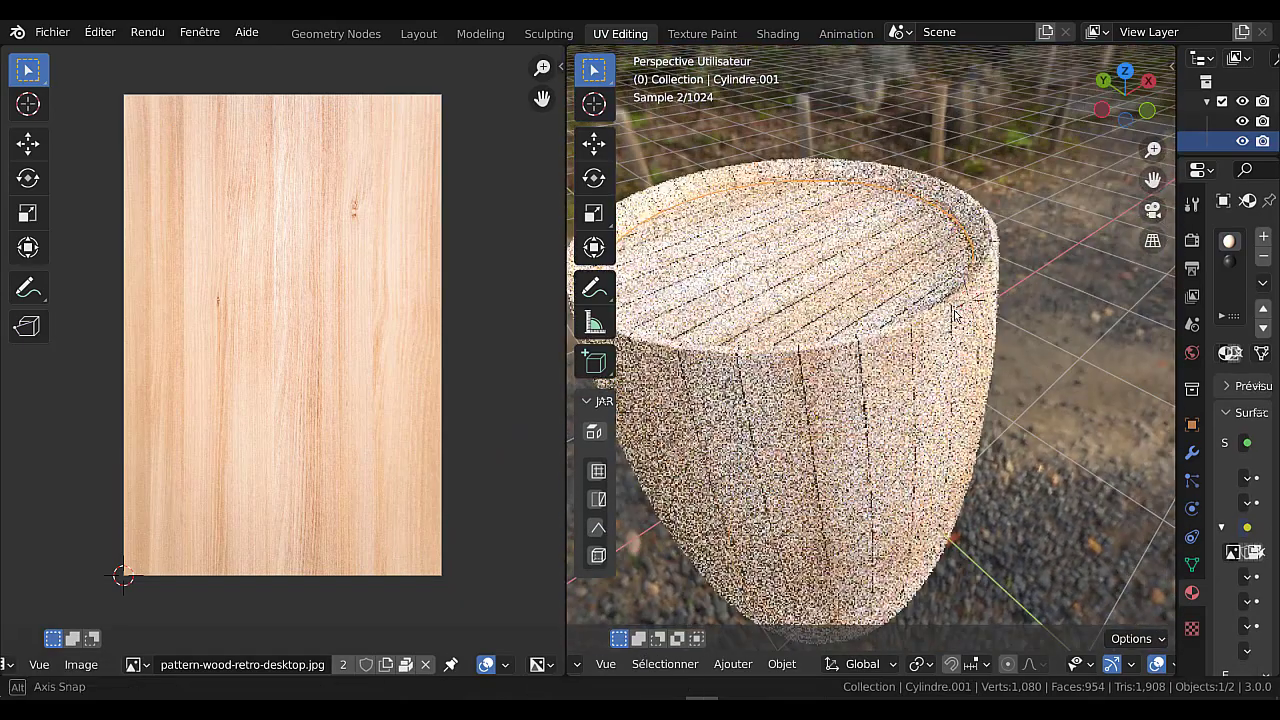
scroll(950, 322, down, 5)
middle_drag(906, 371, 894, 408)
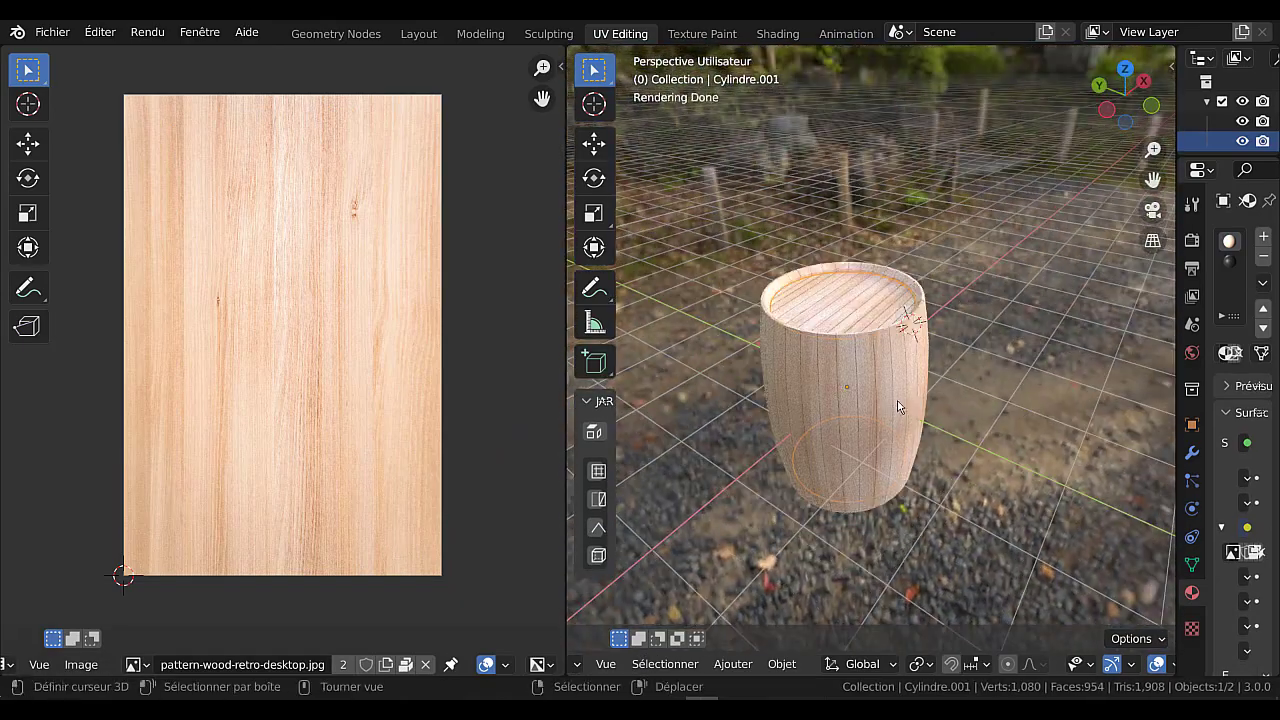
scroll(897, 407, up, 3)
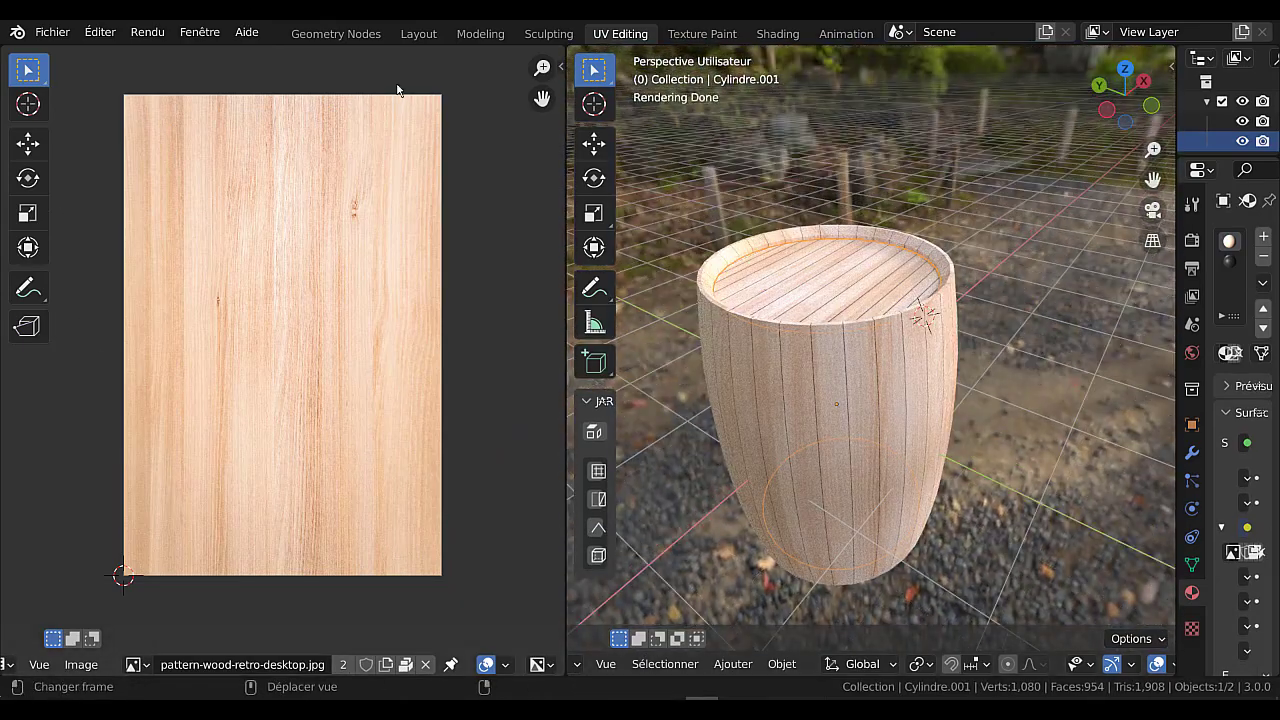
Switch to the Layout workspace, leave local view to show the whole barrel, and open the lid in Edit Mode
click(418, 33)
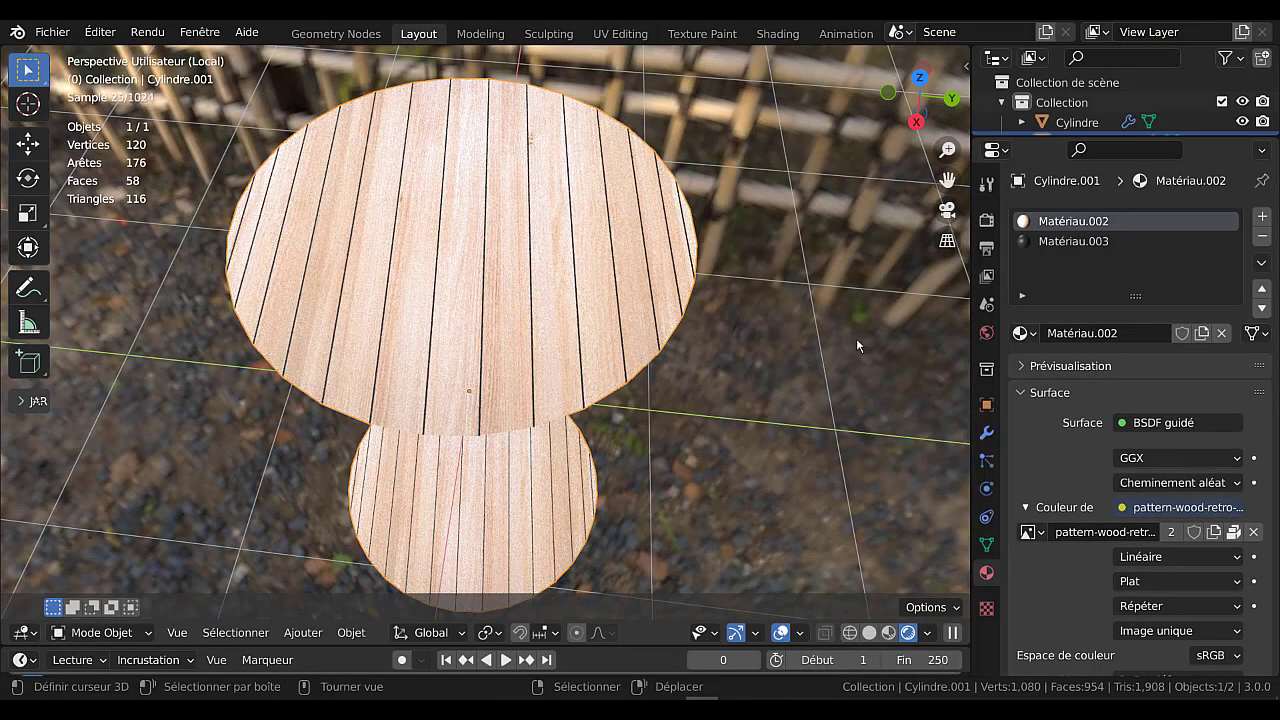
scroll(856, 338, down, 4)
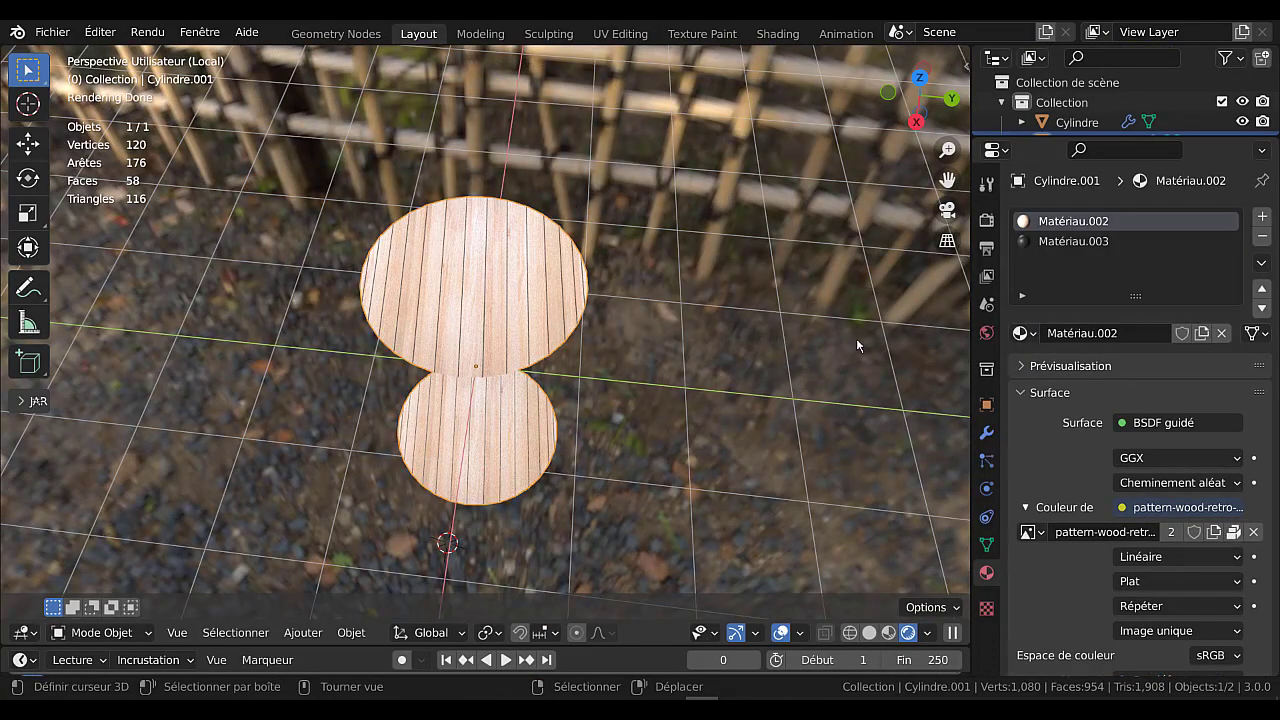
key(KP_Divide)
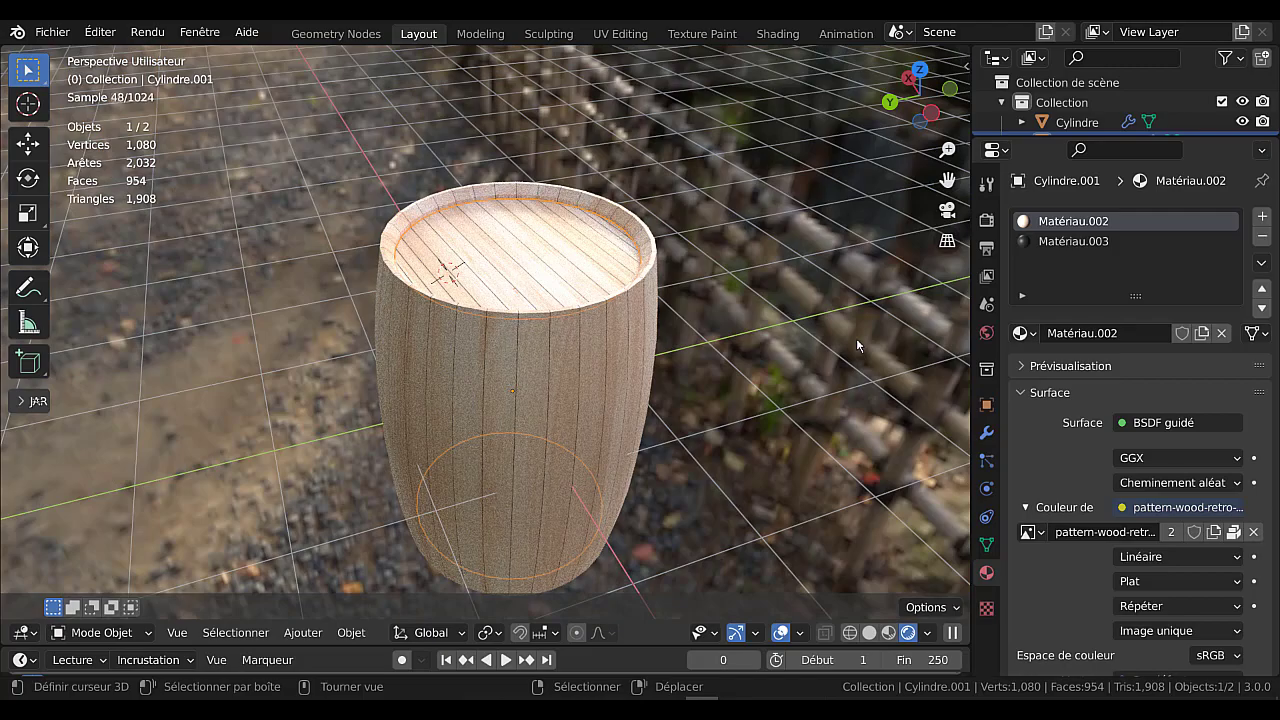
key(Tab)
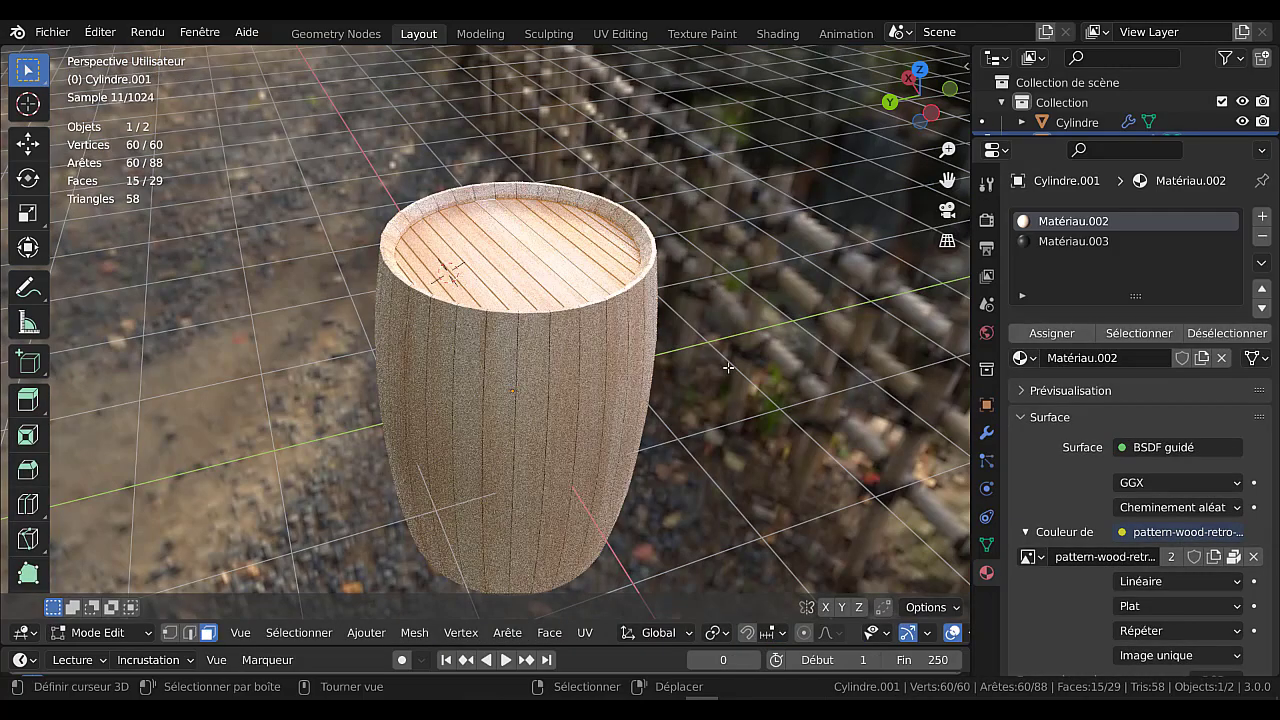
middle_drag(728, 367, 694, 371)
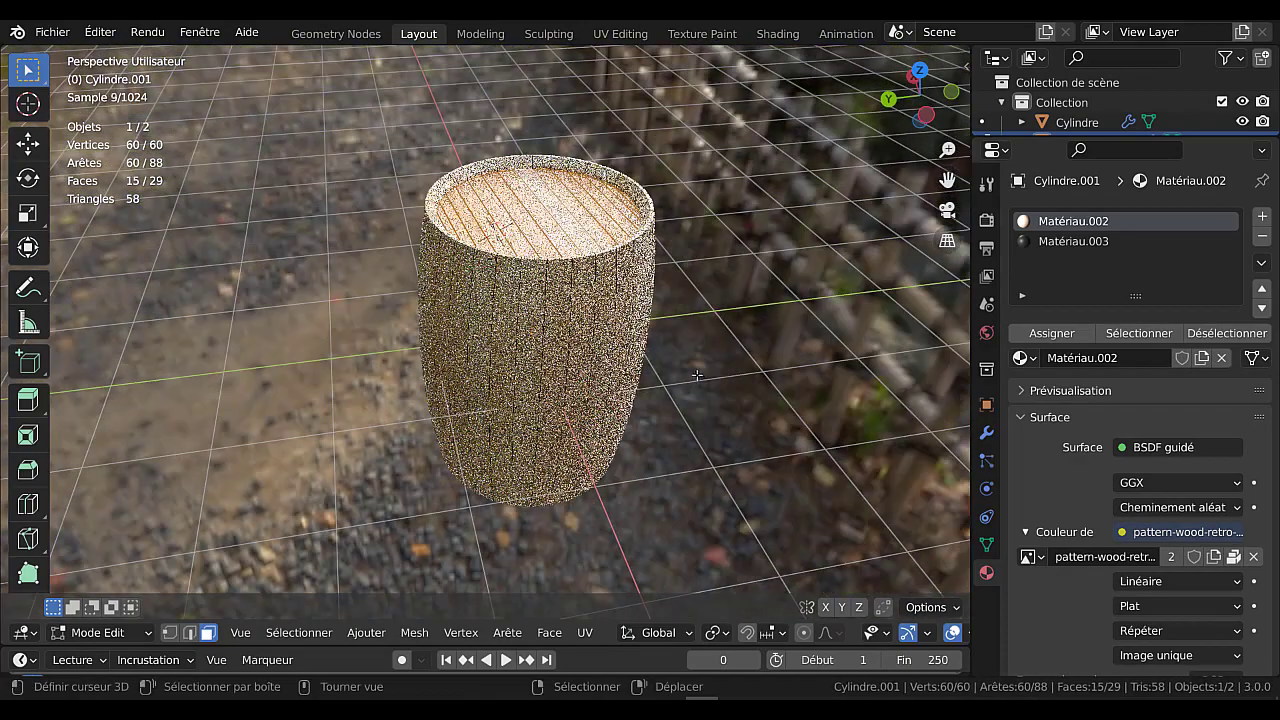
scroll(694, 371, up, 1)
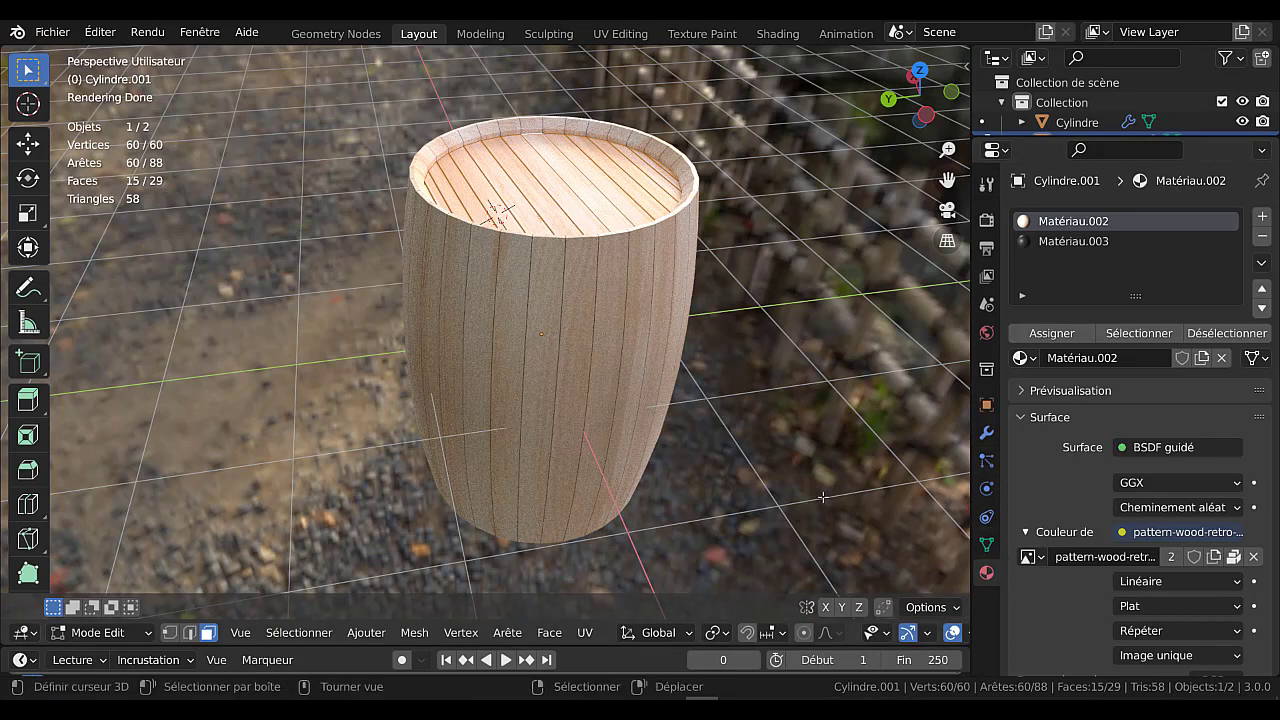
Disable the world's camera ray visibility to hide the forest.exr background, and widen the 3D viewport
click(987, 333)
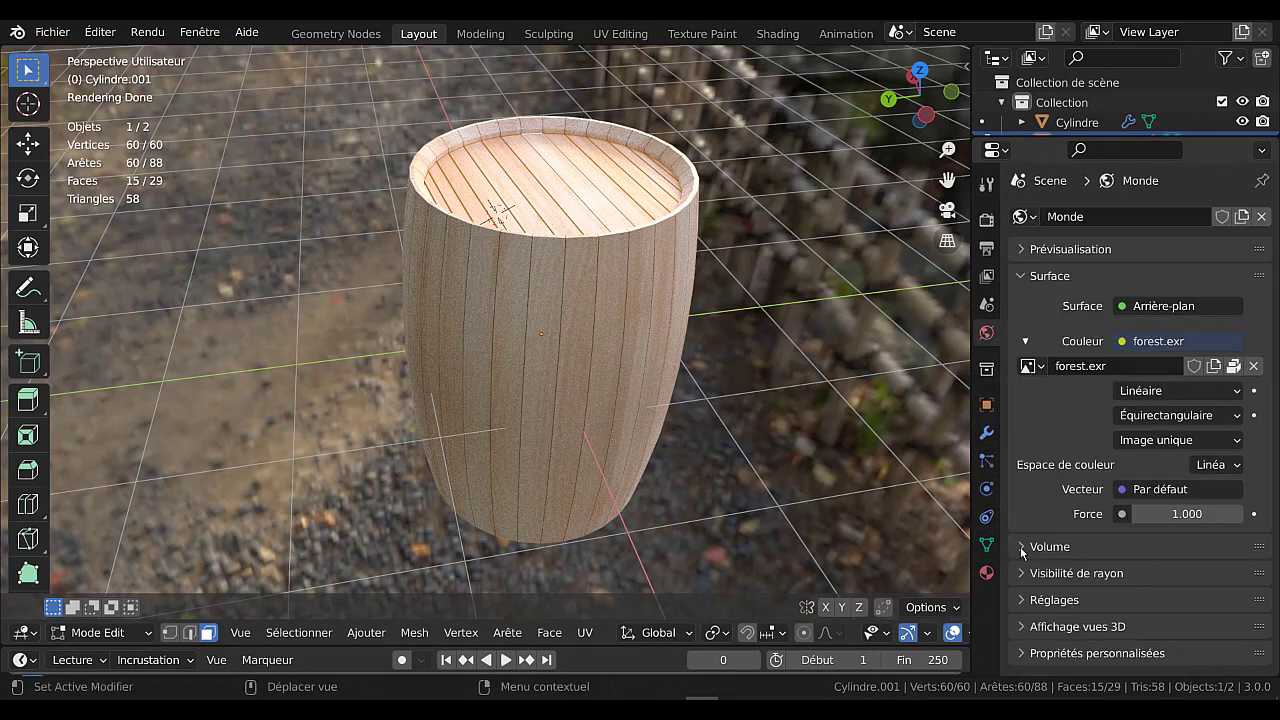
click(1019, 578)
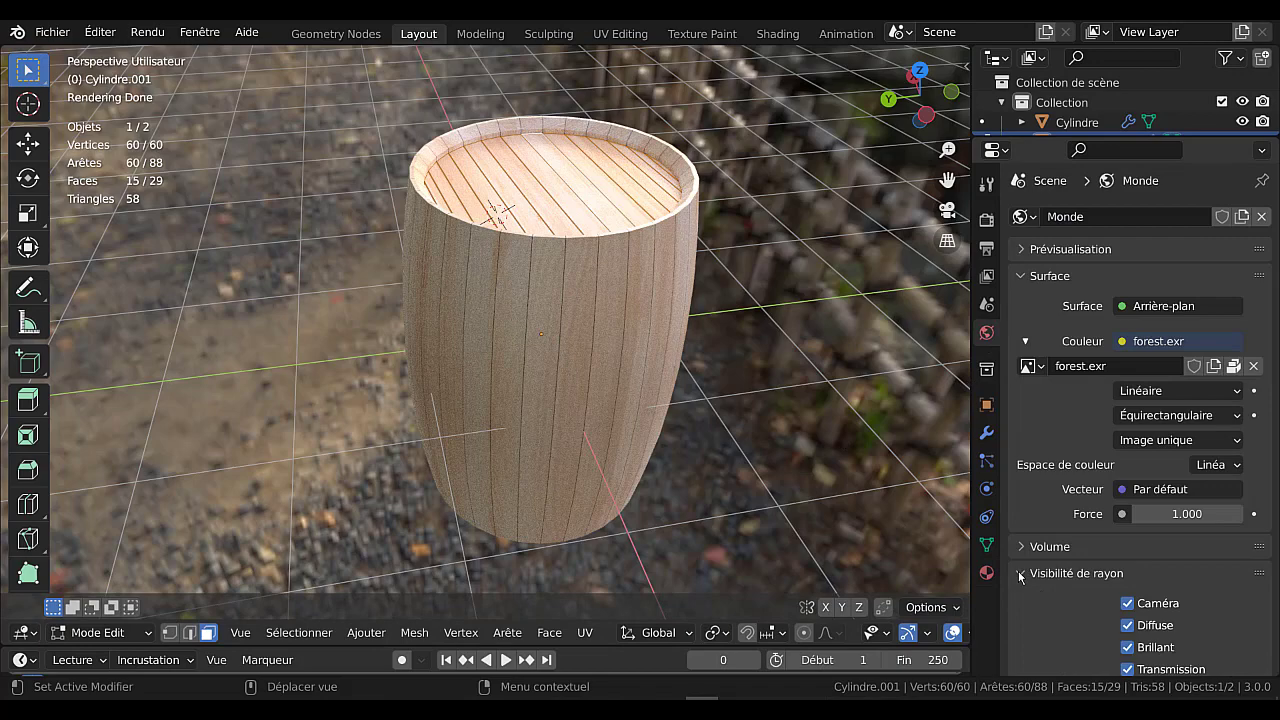
click(1127, 605)
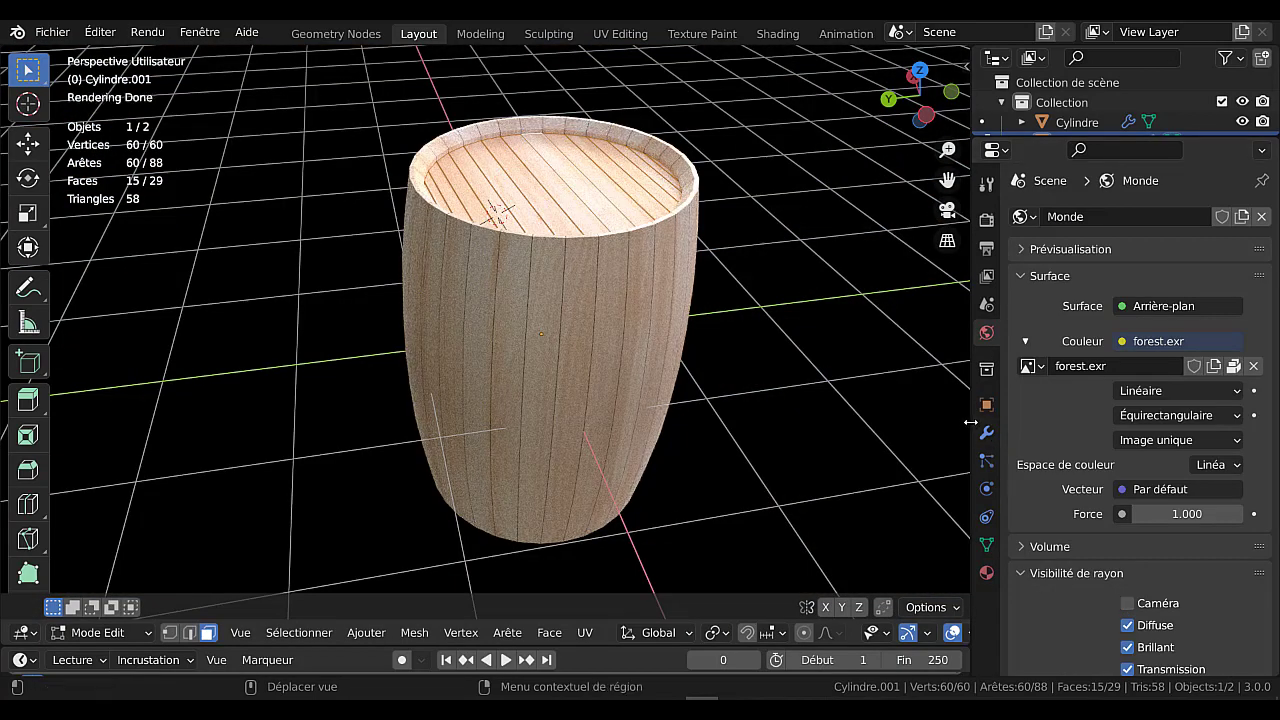
drag(972, 425, 1092, 430)
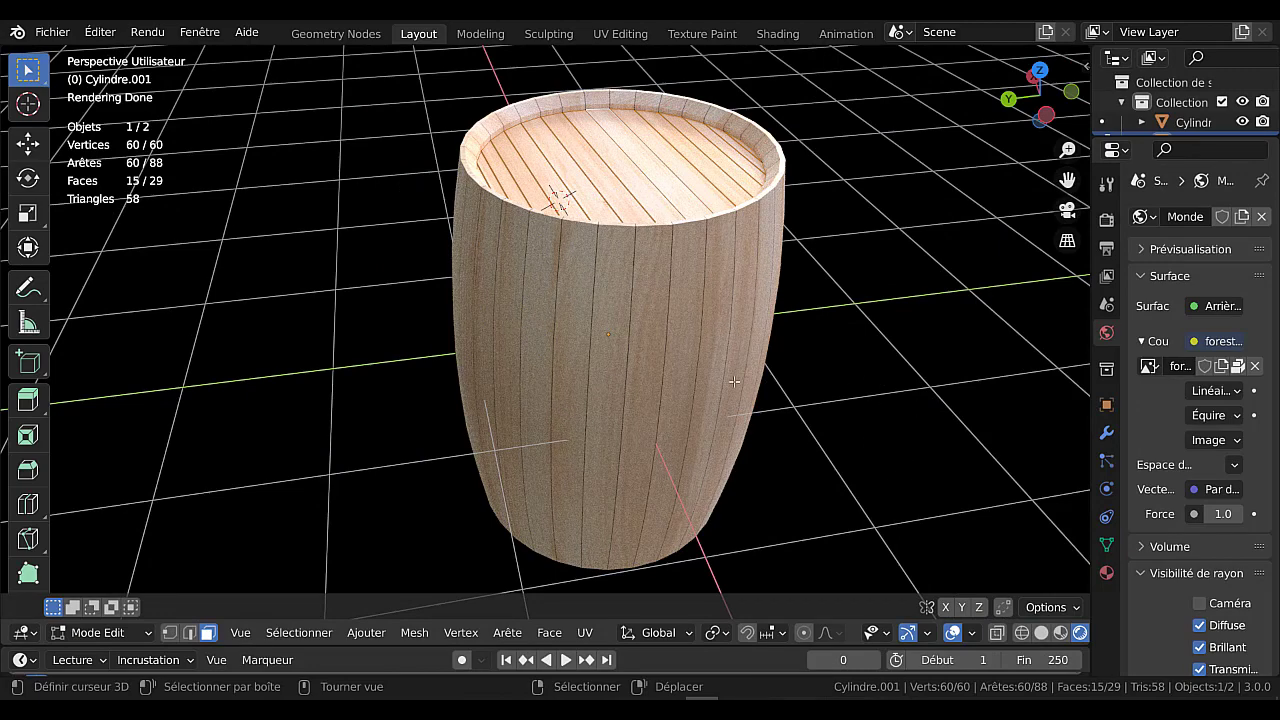
Look at the barrel body's mesh on its own in Edit Mode, and reselect the lid object
middle_drag(851, 270, 840, 354)
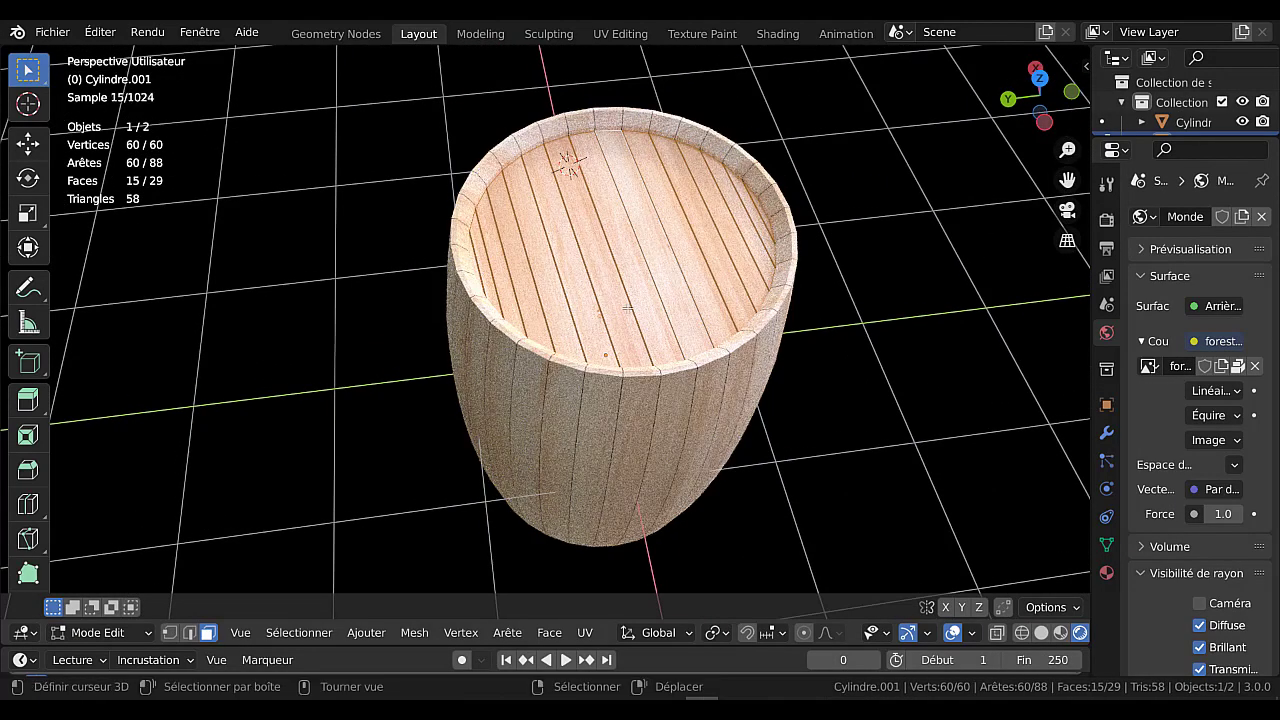
key(Tab)
click(637, 268)
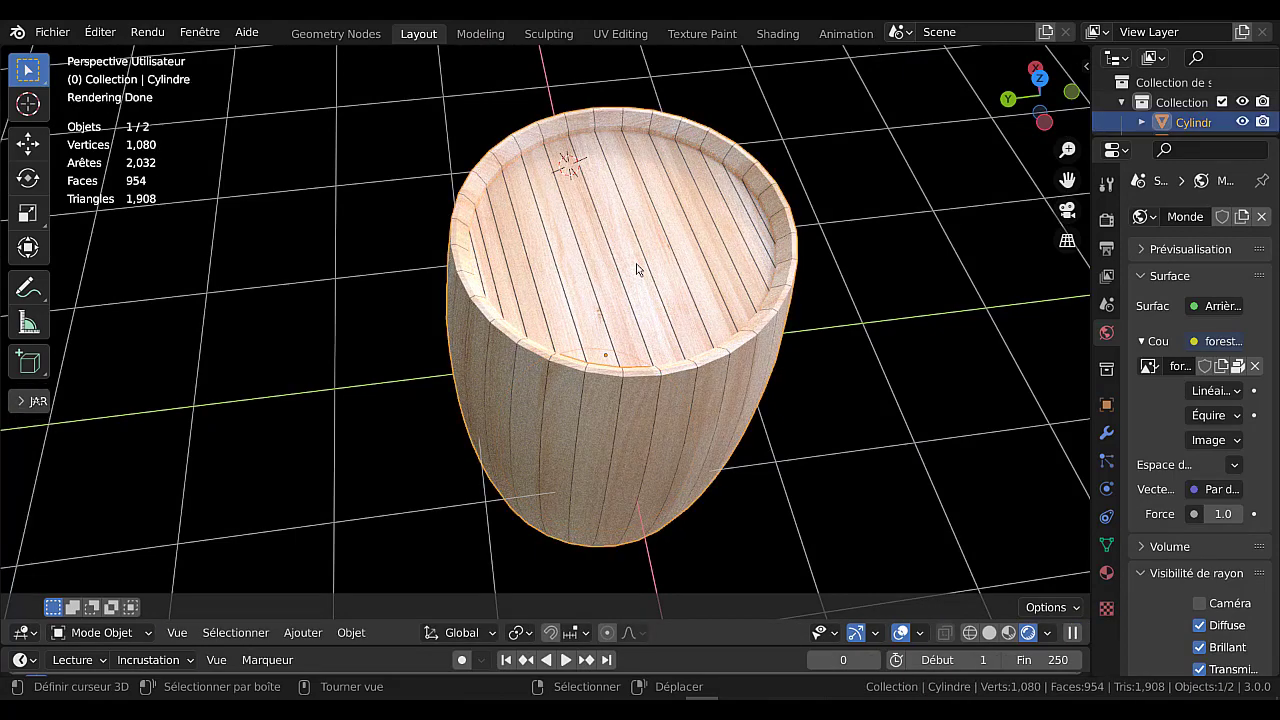
key(Tab)
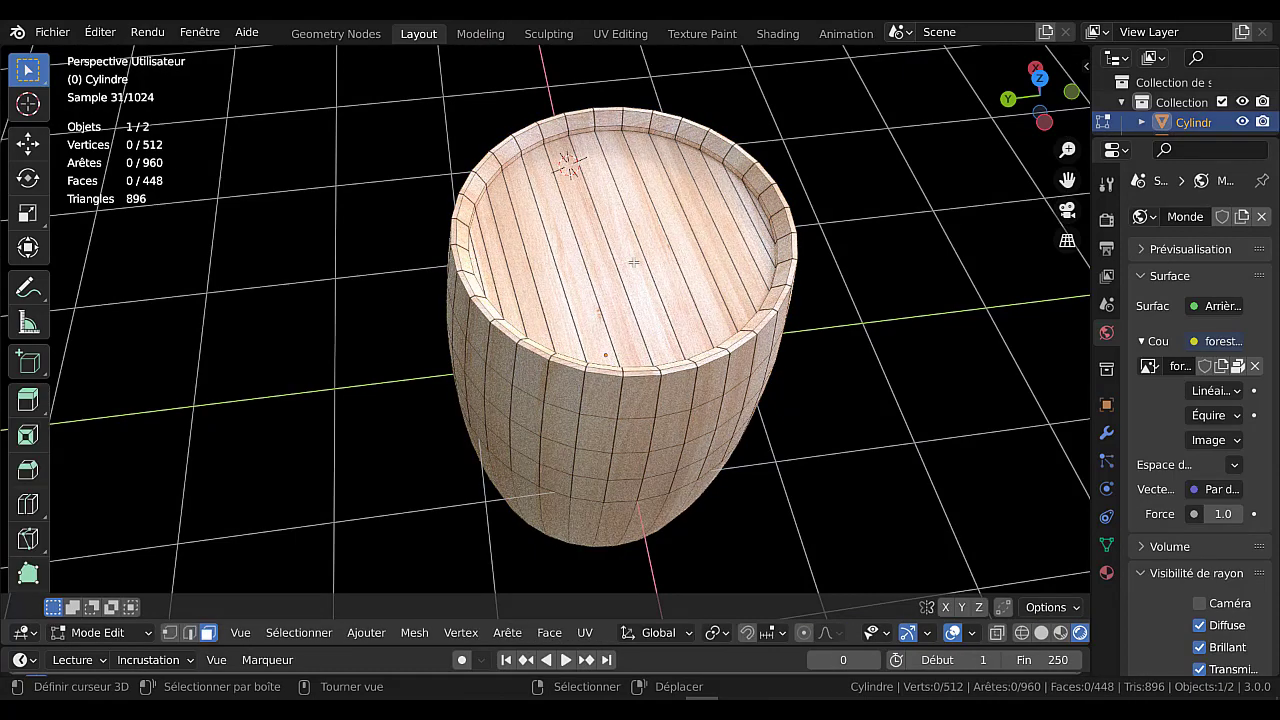
key(Tab)
click(634, 268)
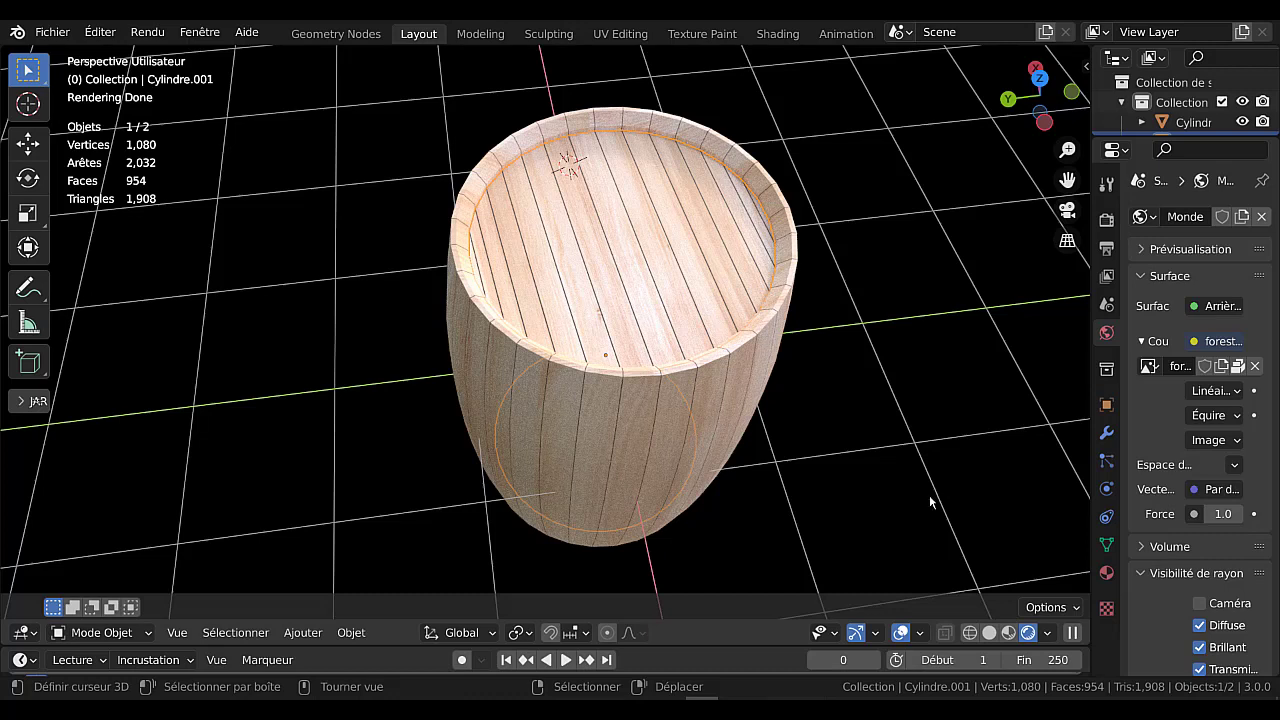
Open the barrel body and lid together in Edit Mode, select all their faces, and return to Object Mode
key(a)
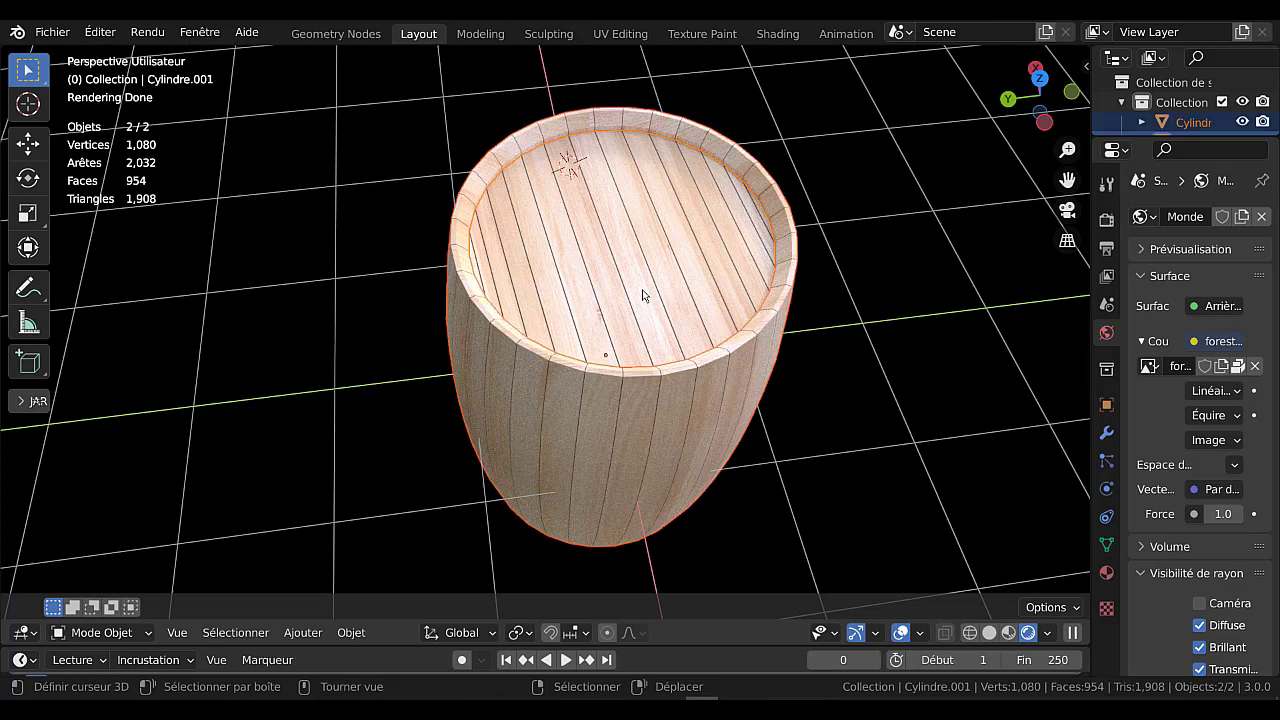
key(Tab)
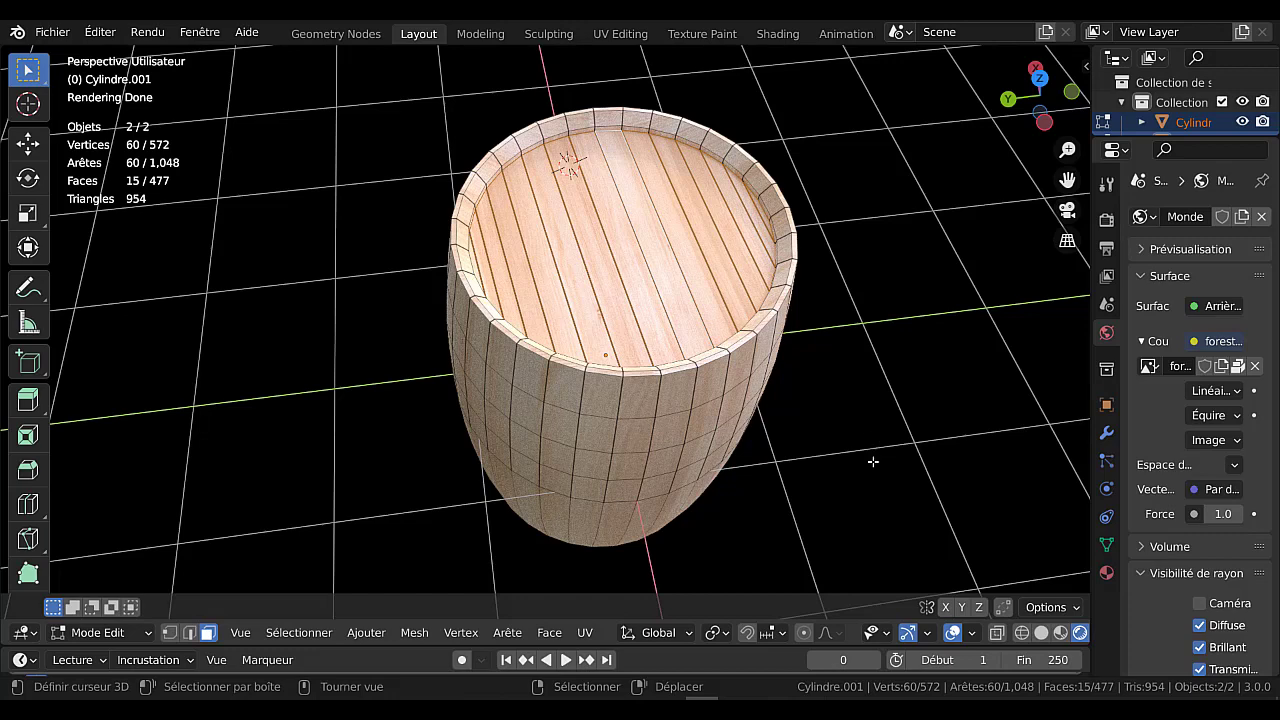
key(a)
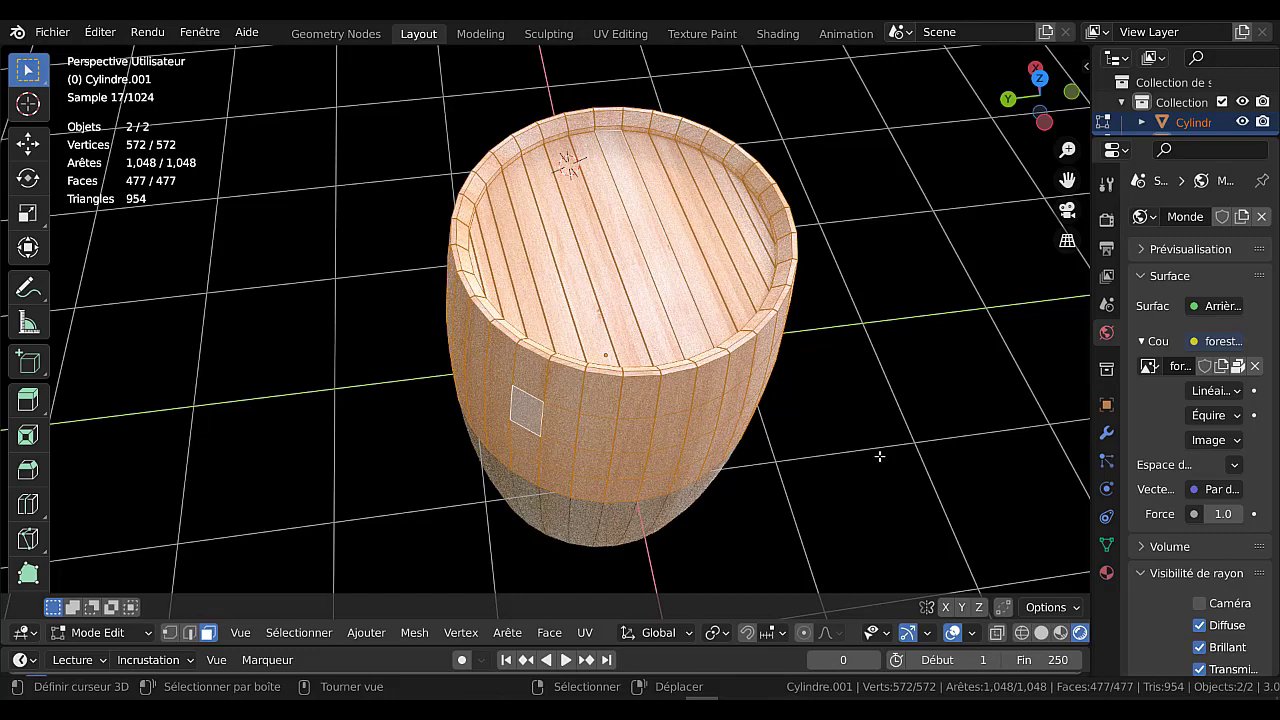
key(Tab)
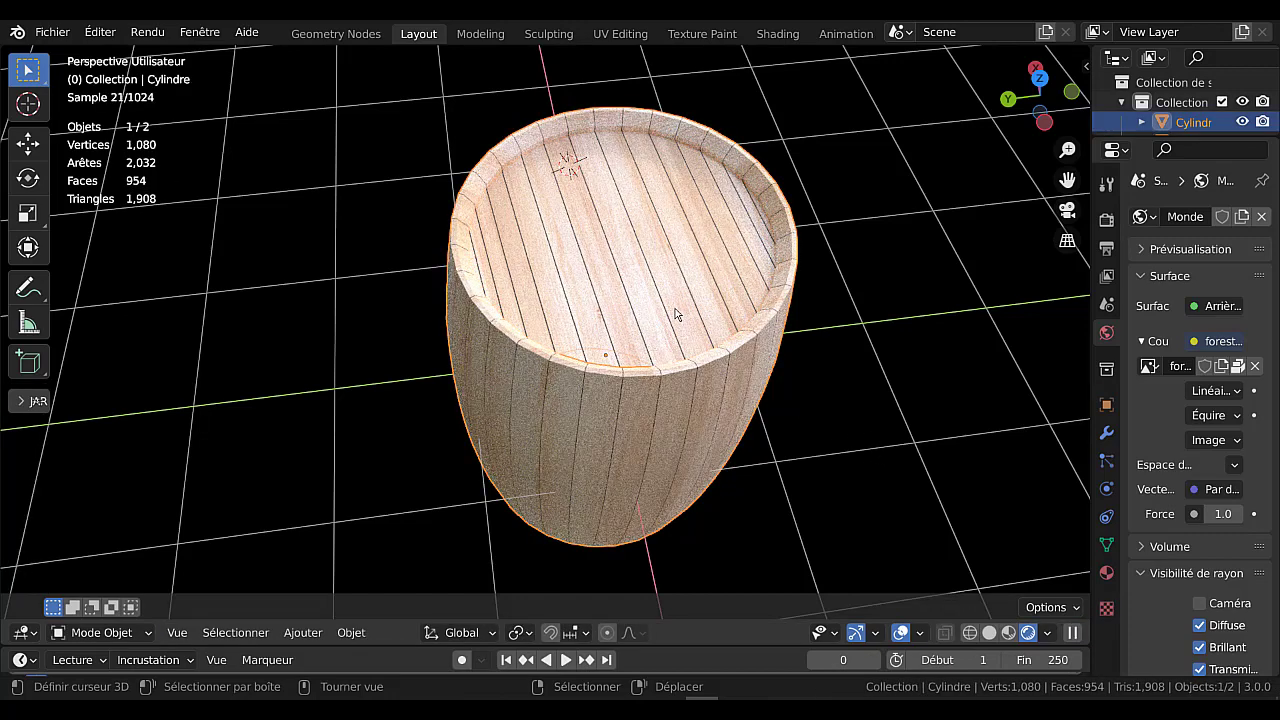
Check the barrel body's mesh separately, and open only the lid in Edit Mode
key(Tab)
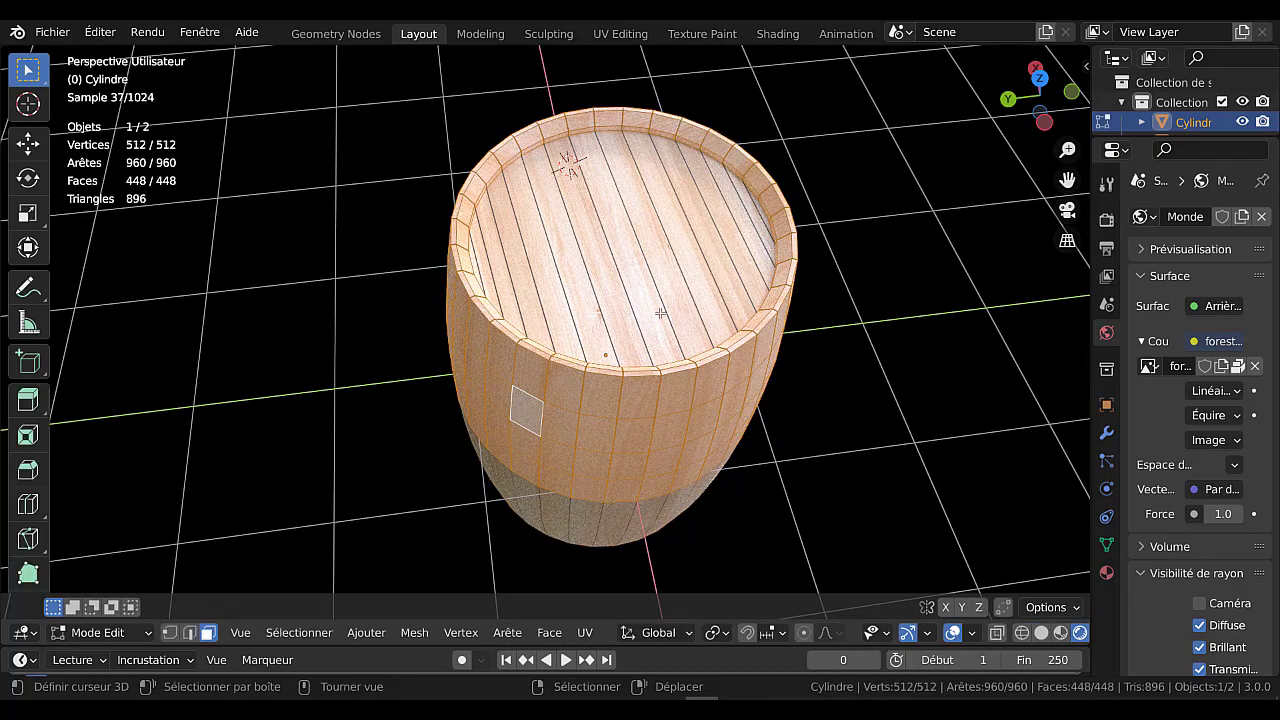
key(Tab)
click(658, 305)
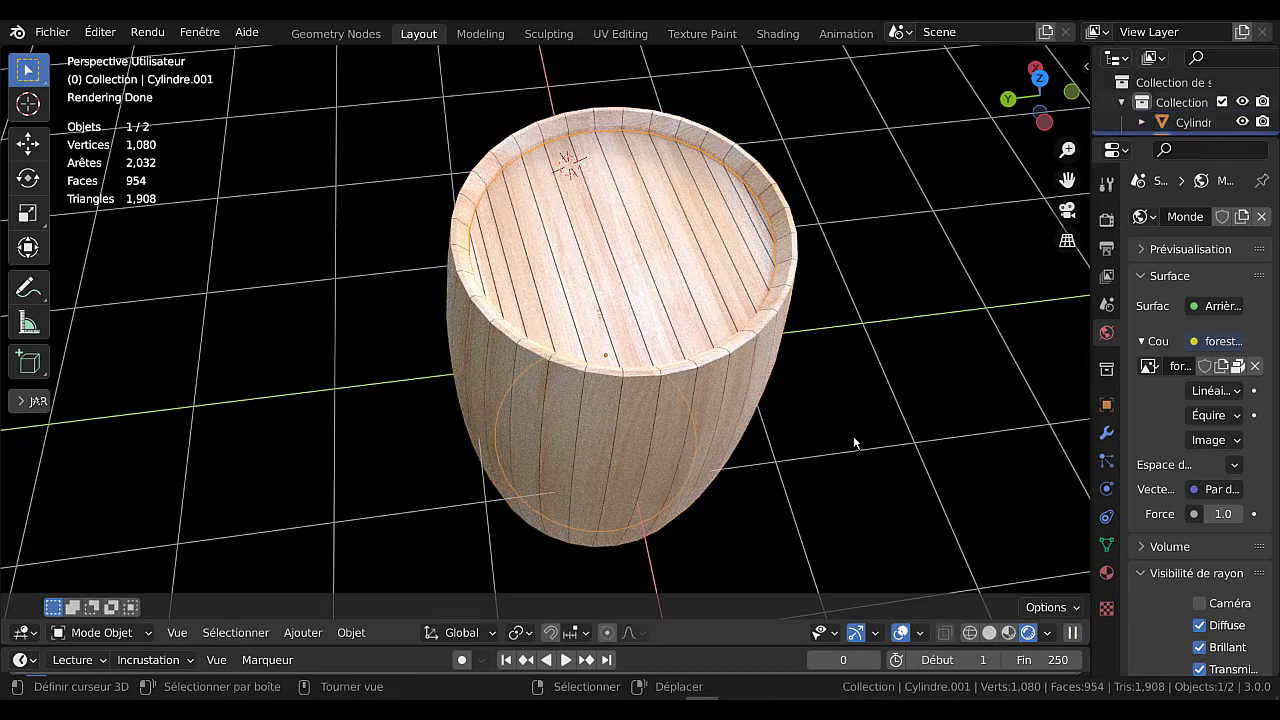
key(Tab)
Try a slight rotation of the lid's faces about the global Z axis and undo it
key(r)
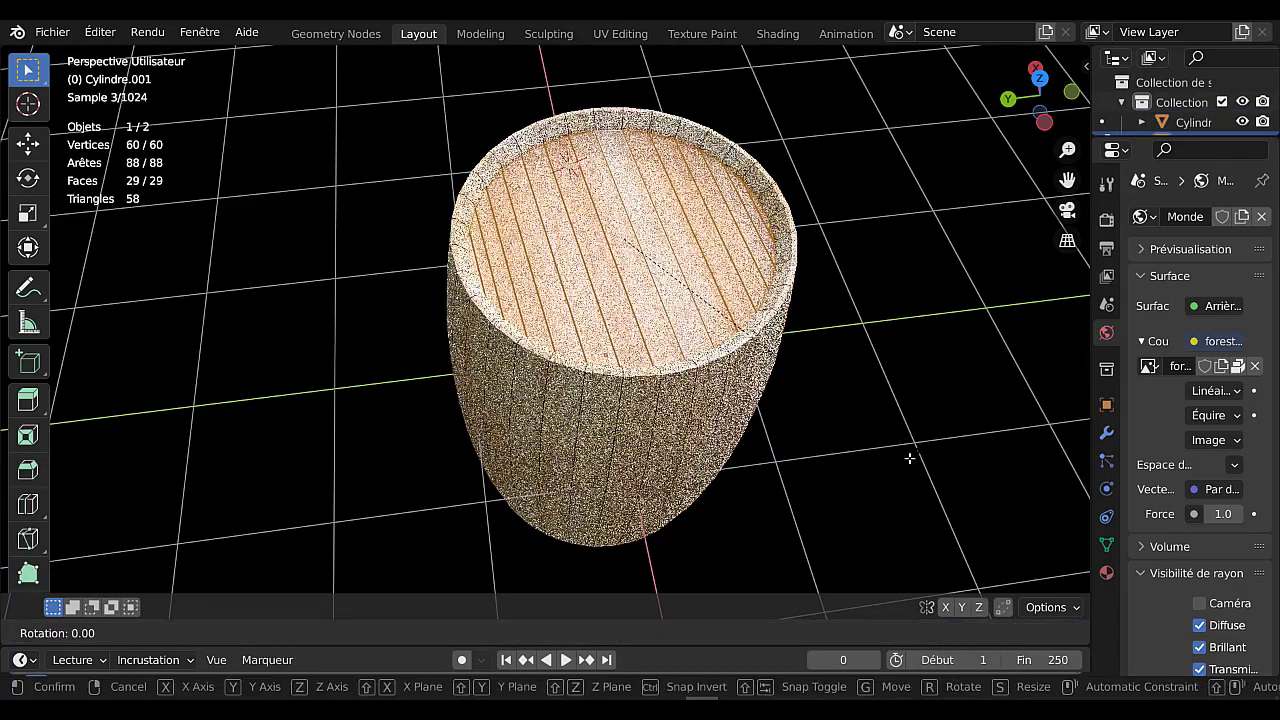
key(z)
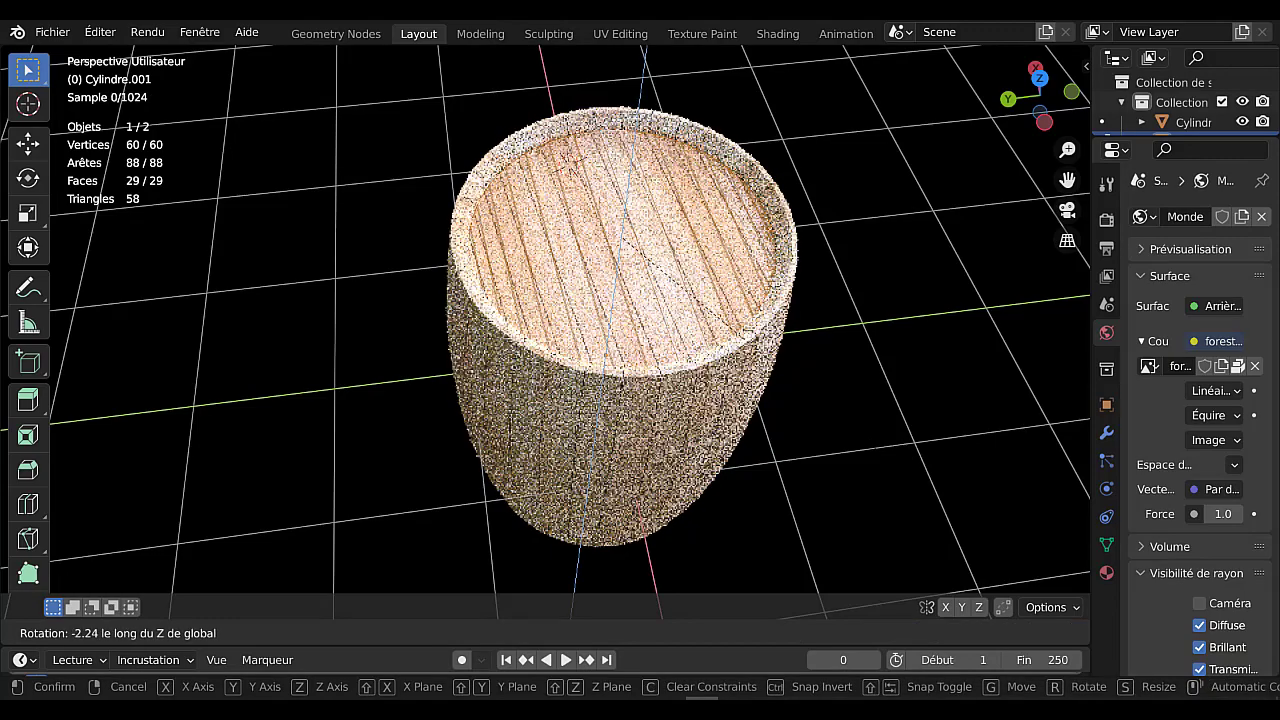
click(830, 448)
key(ctrl+z)
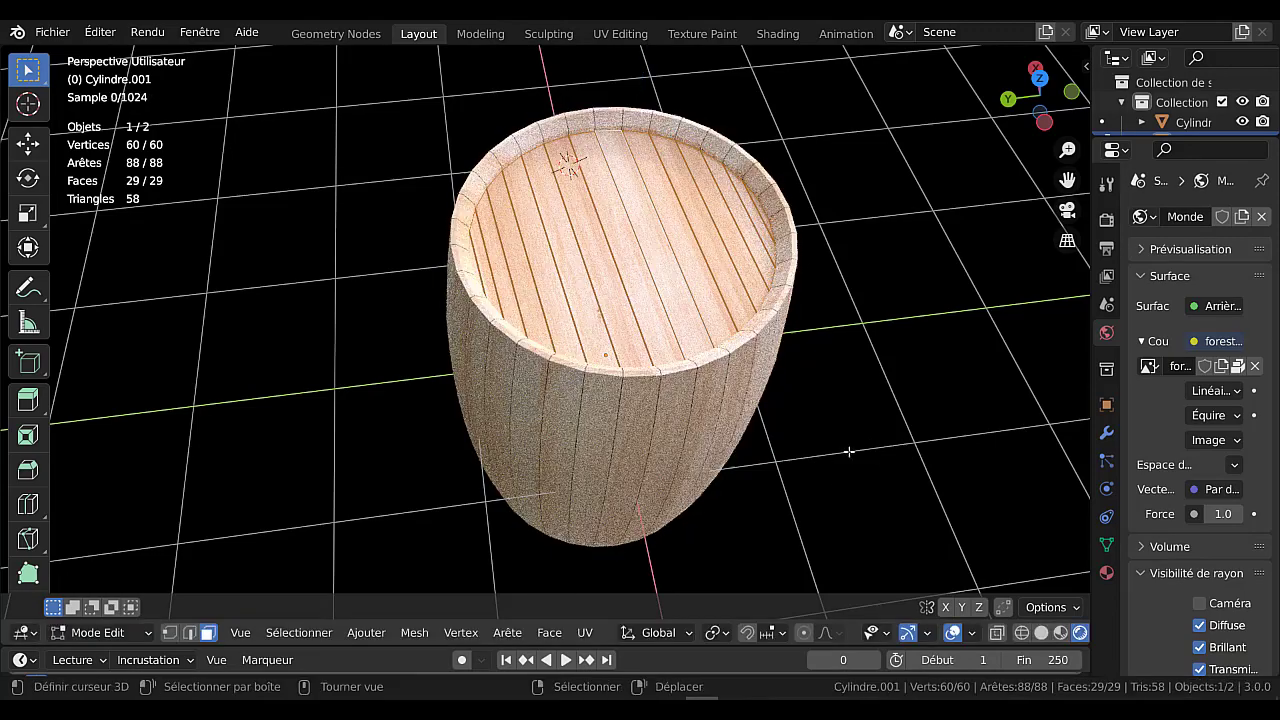
Rotate all the lid's faces by -26.1° about the global Z axis inside the barrel rim
key(ctrl+shift+z)
key(r)
key(z)
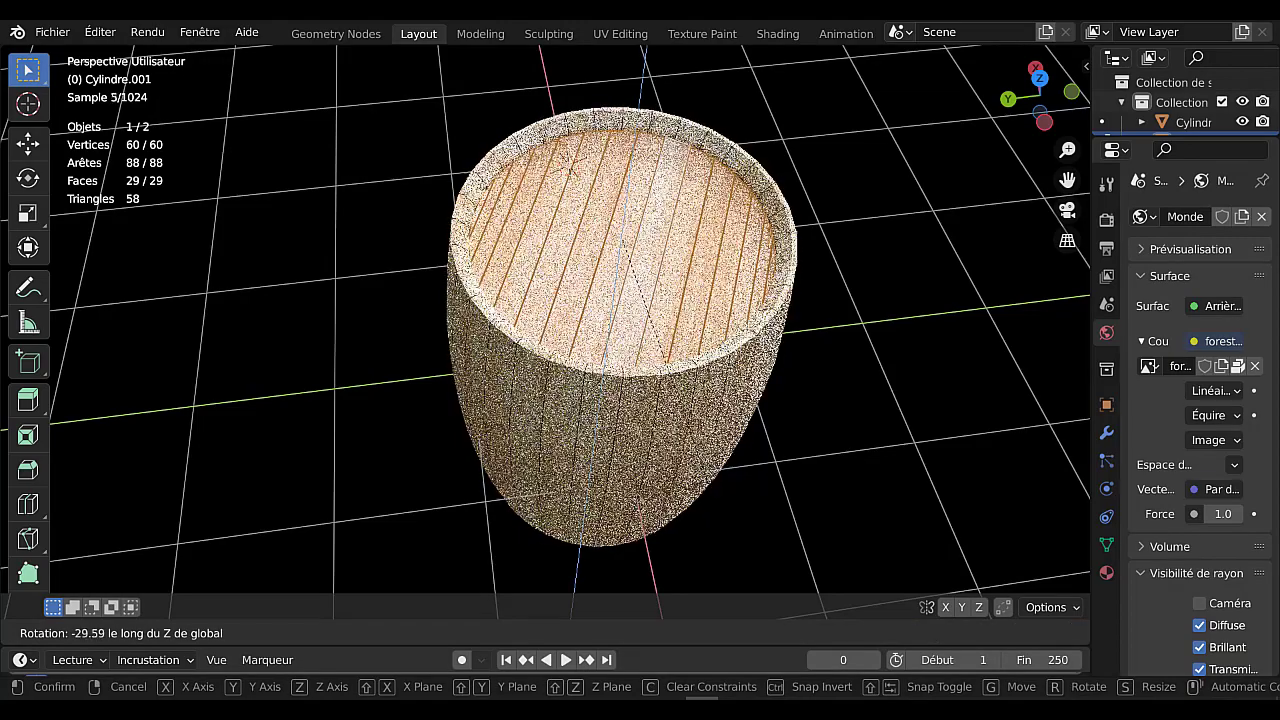
click(717, 386)
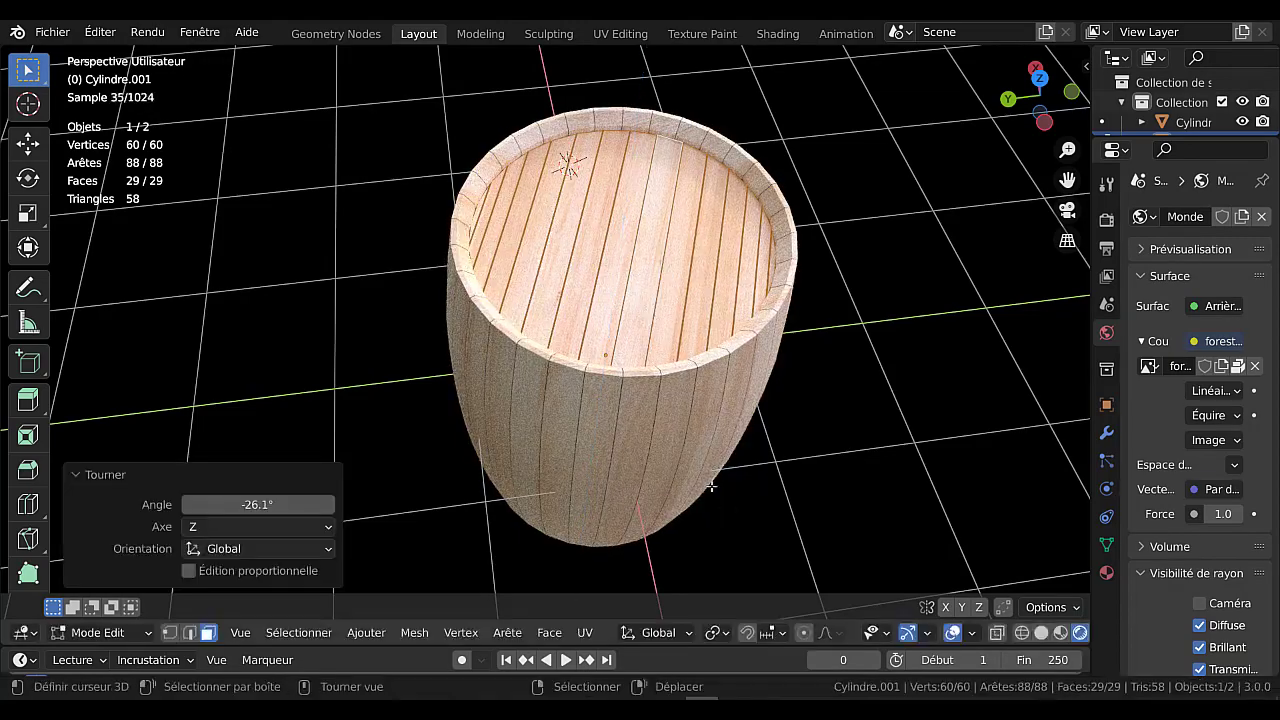
Return to Object Mode and inspect the textured barrel and its rotated lid from several angles
key(Tab)
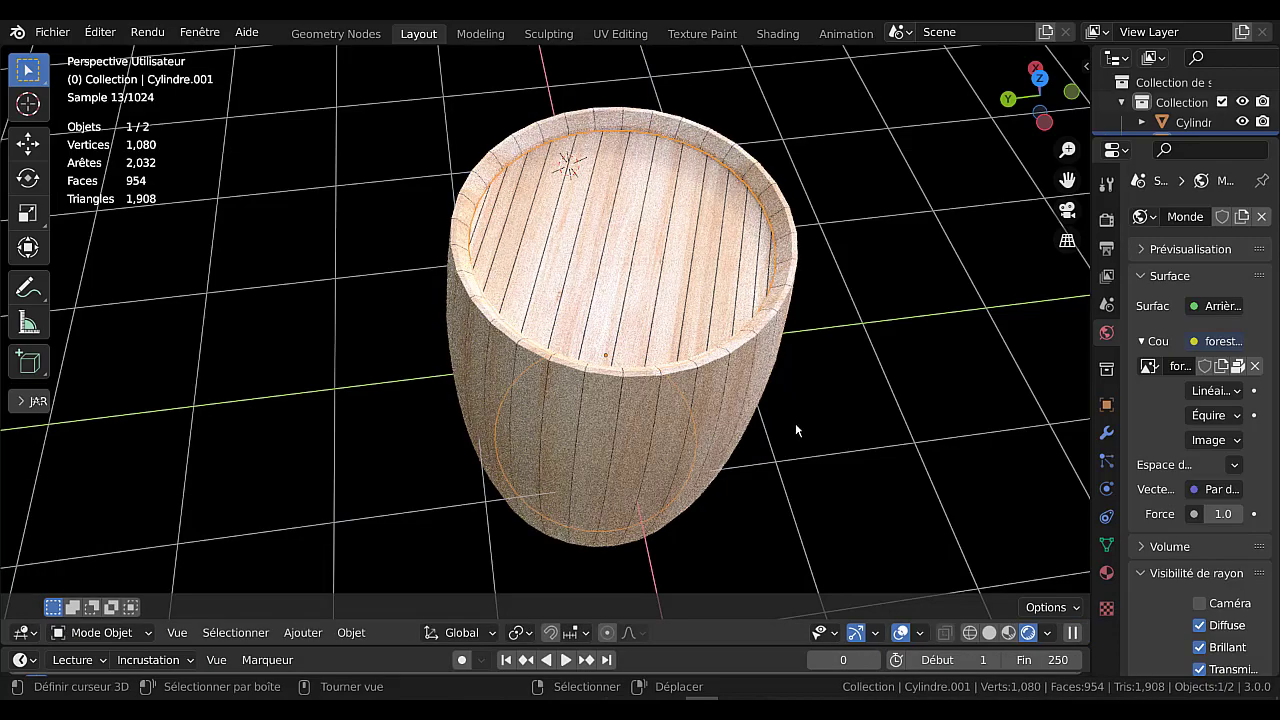
scroll(795, 423, down, 3)
middle_drag(731, 437, 790, 328)
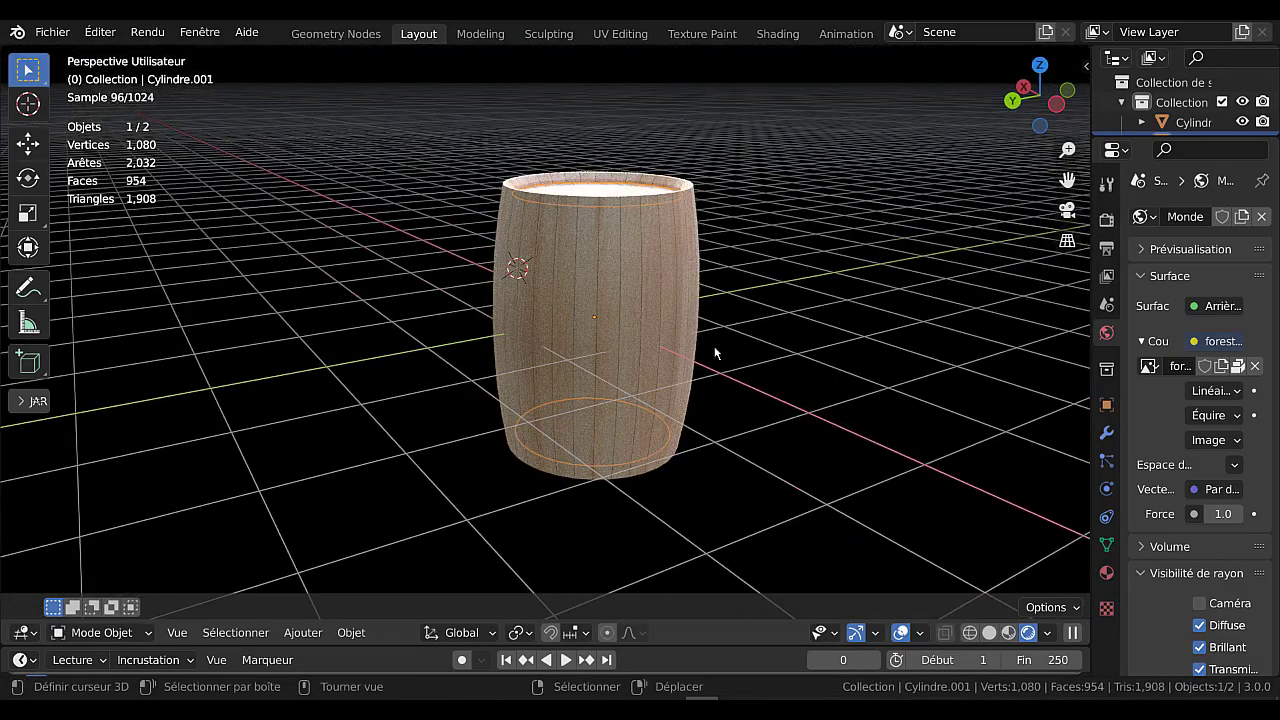
middle_drag(741, 368, 742, 395)
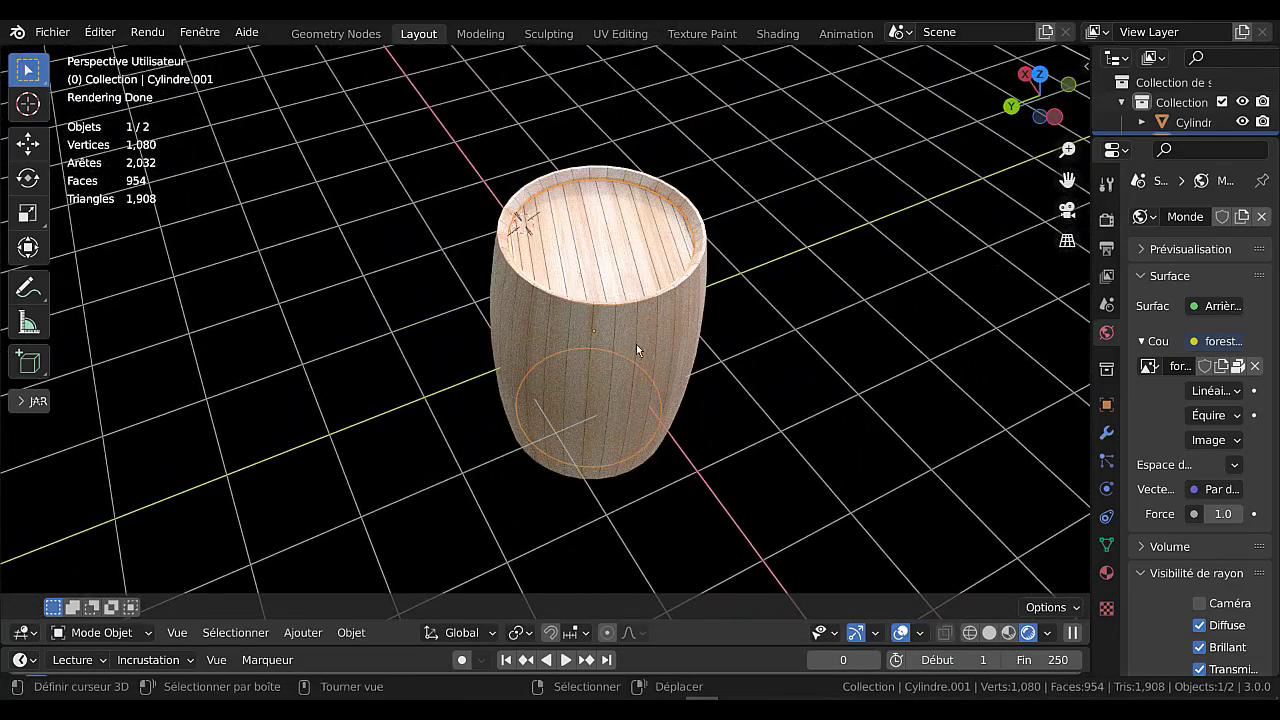
middle_drag(680, 314, 806, 333)
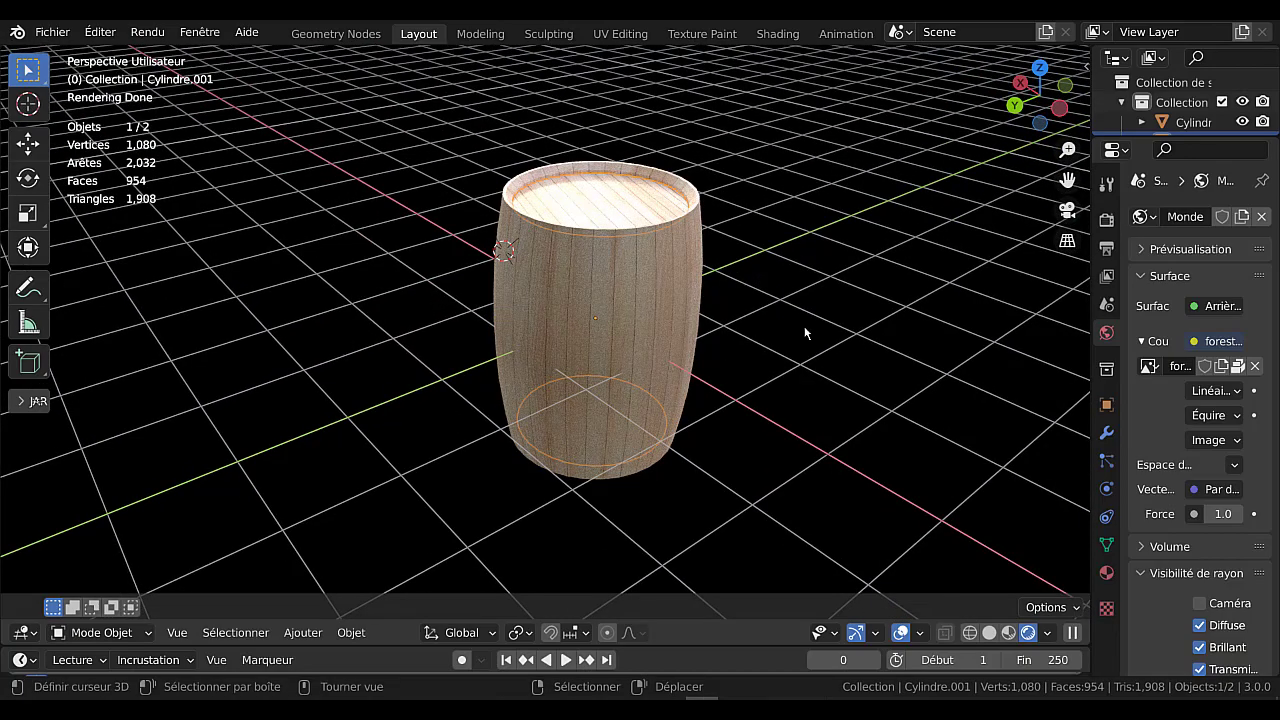
middle_drag(824, 360, 800, 323)
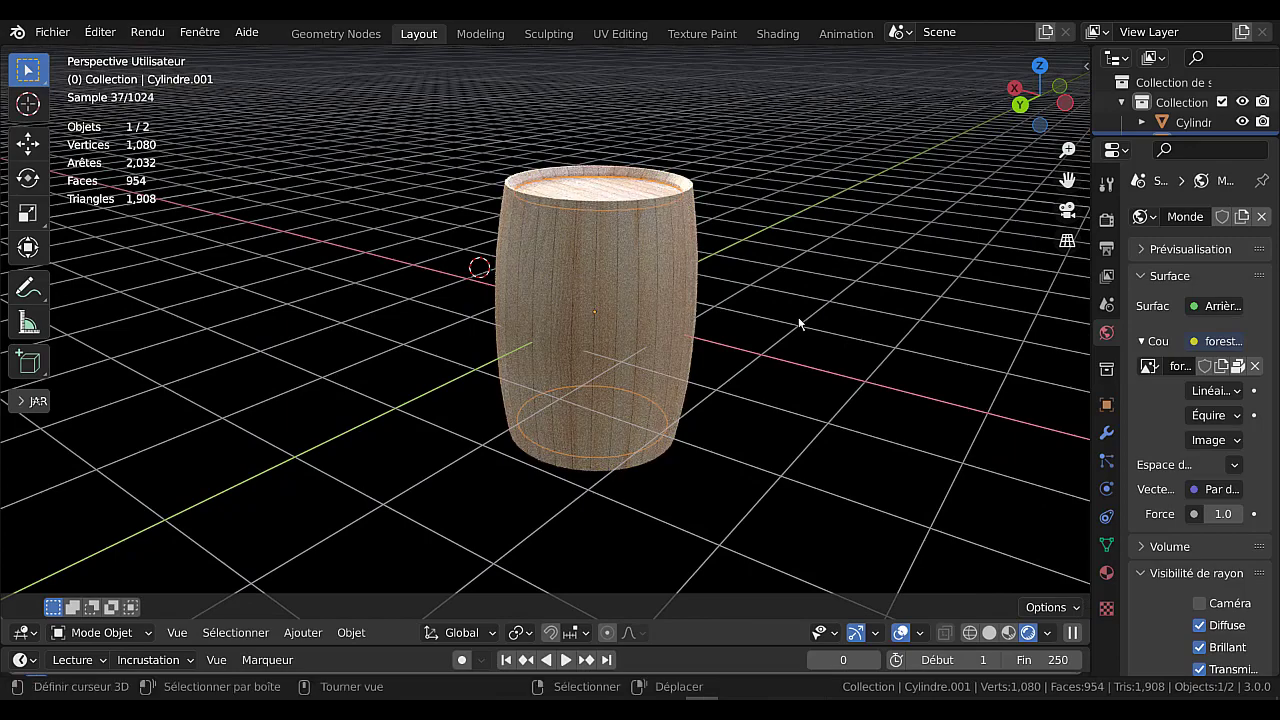
key(Tab)
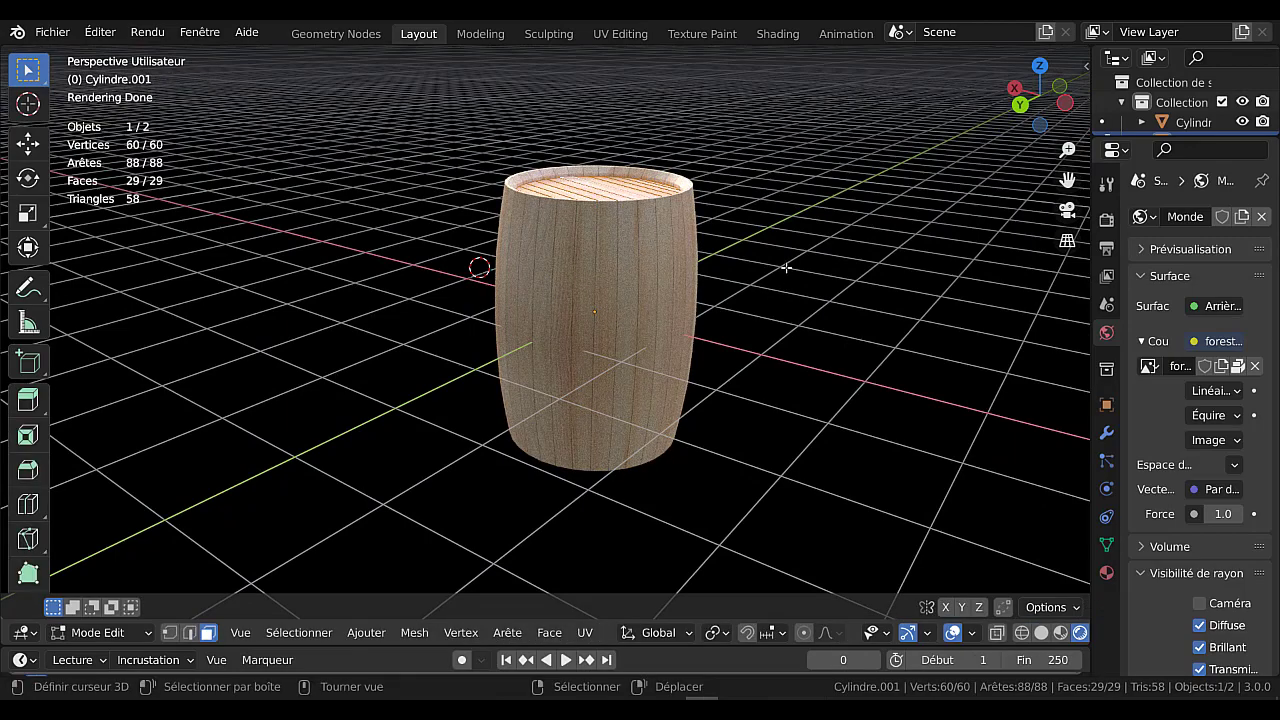
key(a)
middle_drag(787, 267, 690, 361)
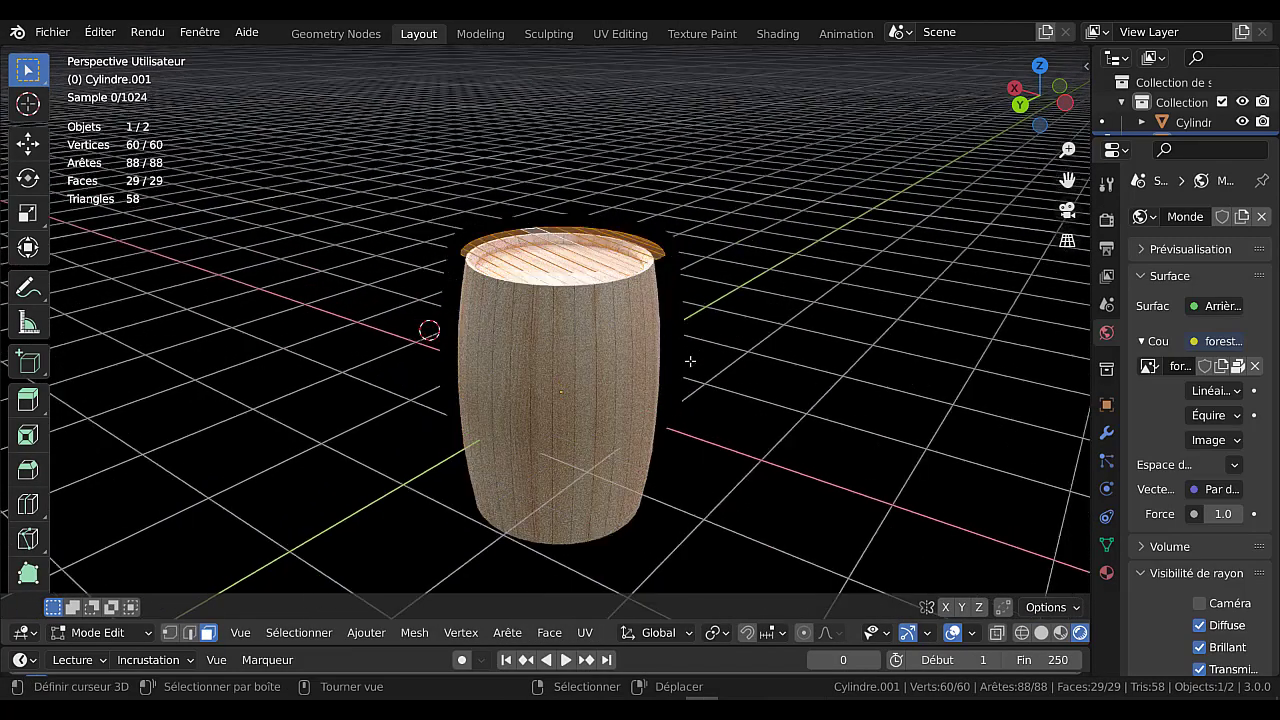
scroll(690, 361, up, 2)
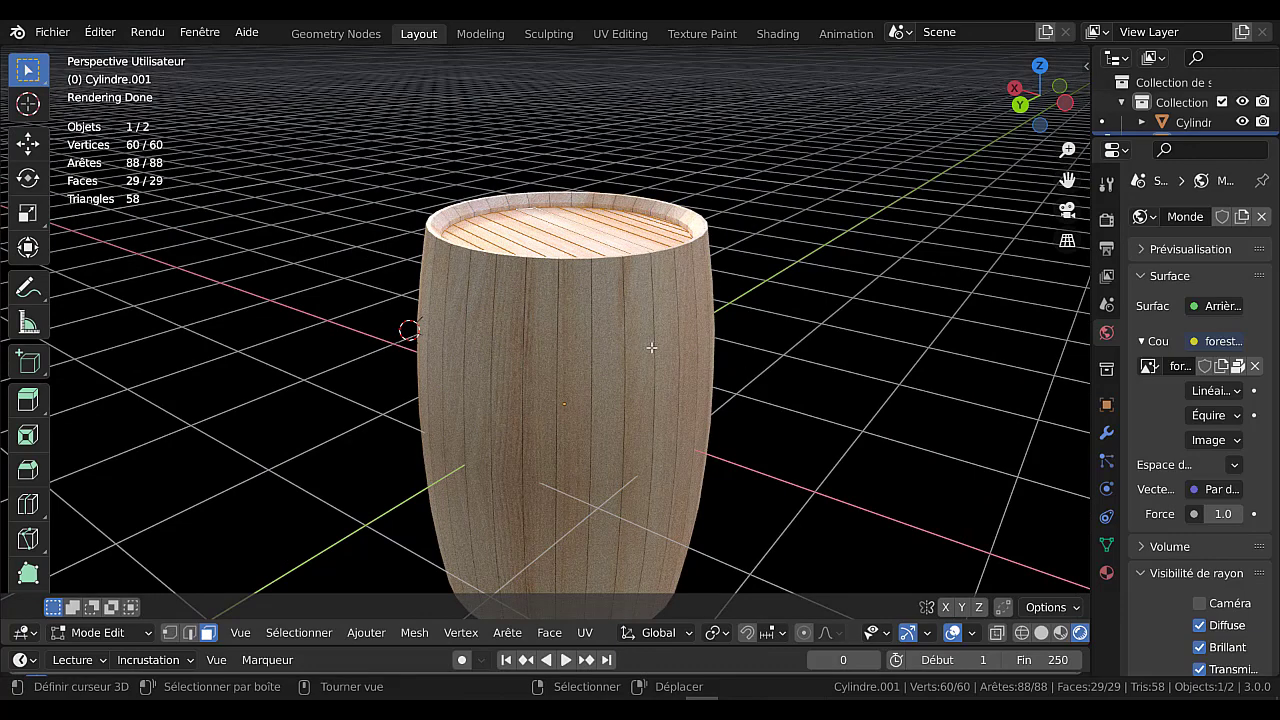
key(alt+a)
key(Tab)
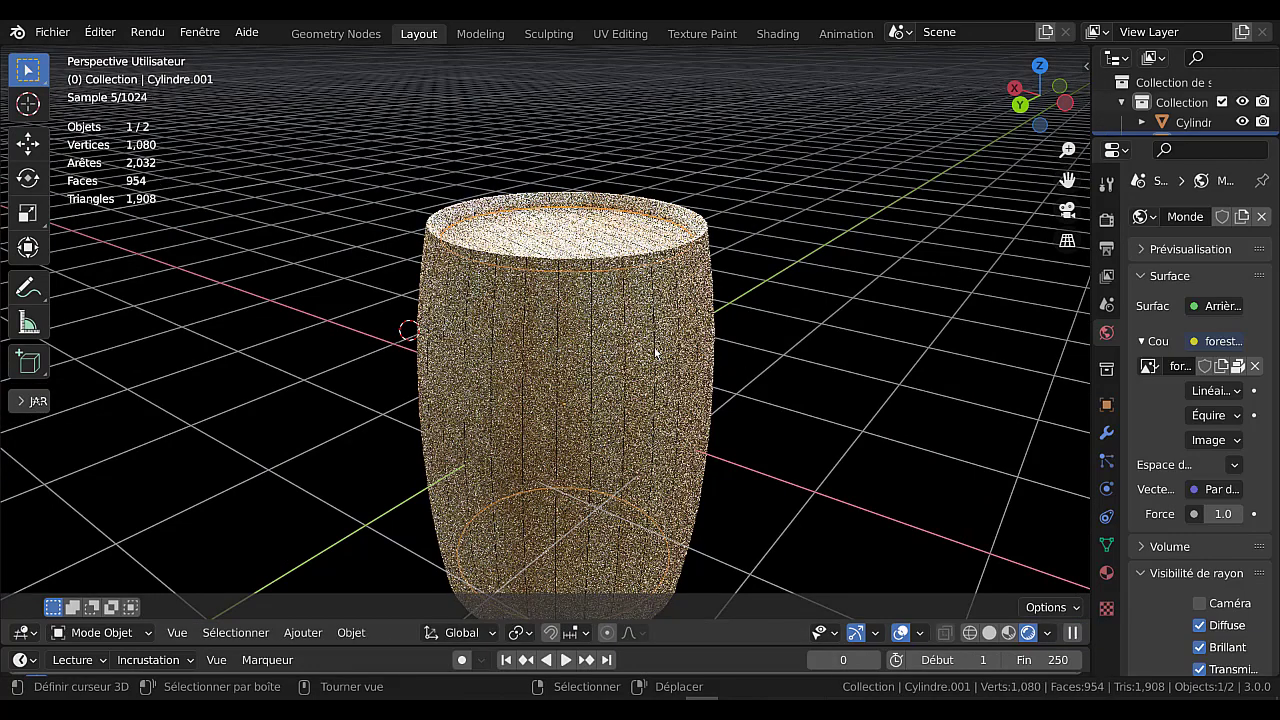
Open the barrel body in Edit Mode and show it in solid shading in the front orthographic view
click(655, 353)
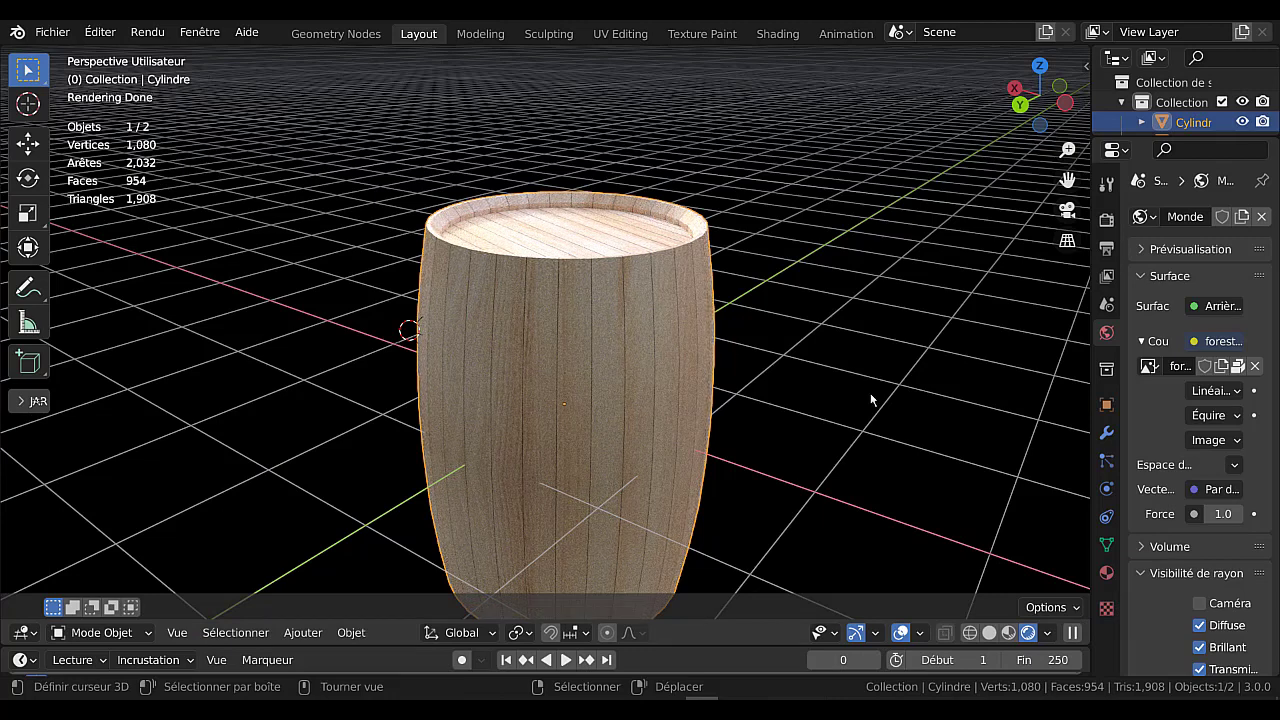
key(Tab)
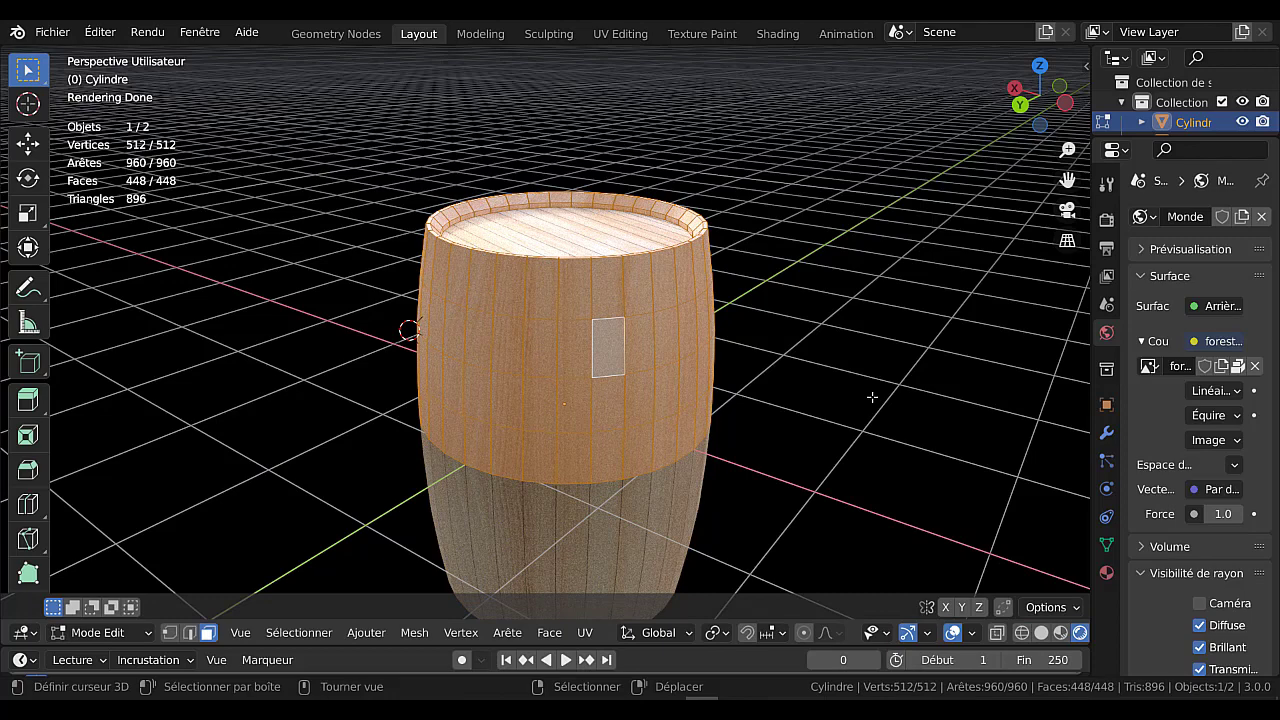
click(1041, 632)
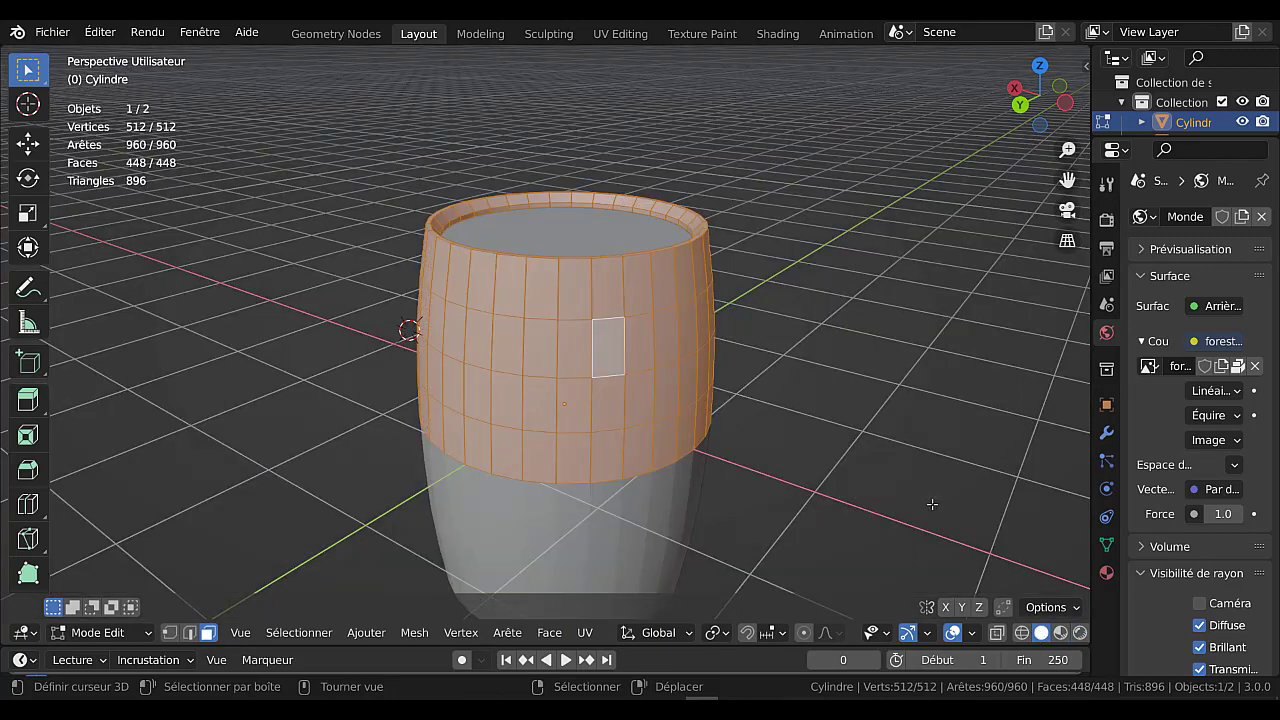
key(KP_1)
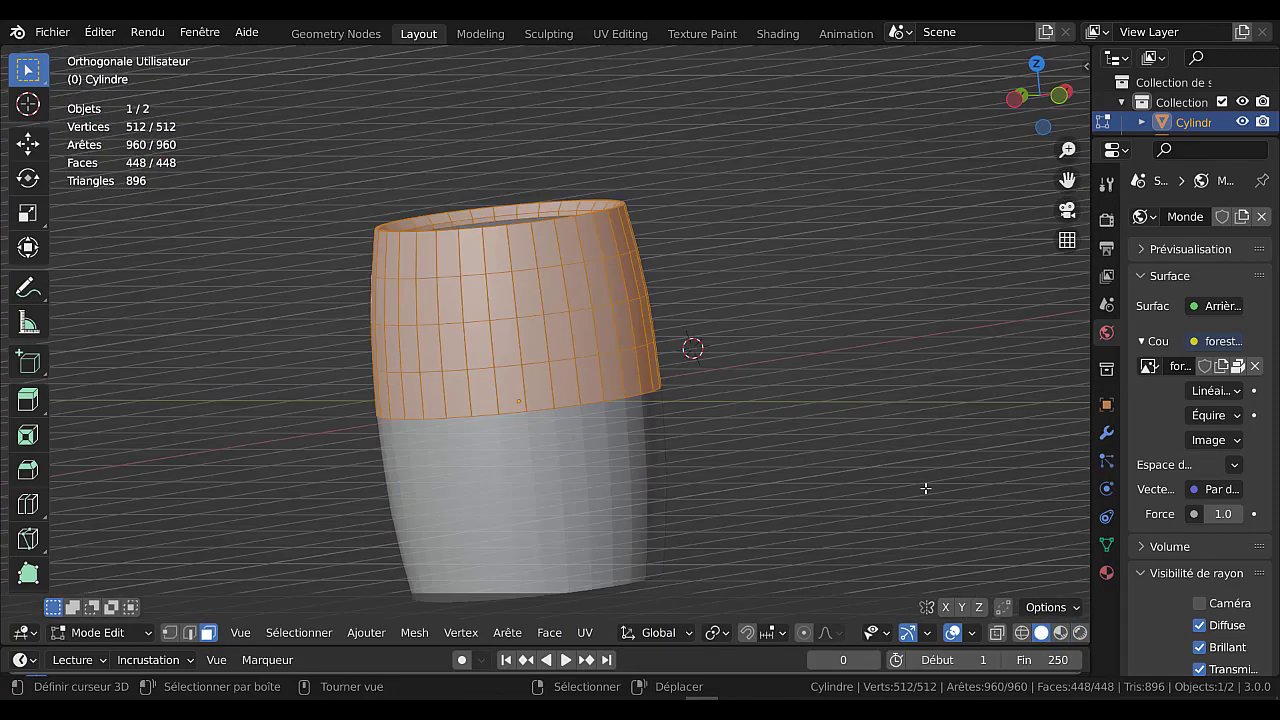
shift+middle_drag(925, 488, 940, 516)
scroll(940, 516, up, 3)
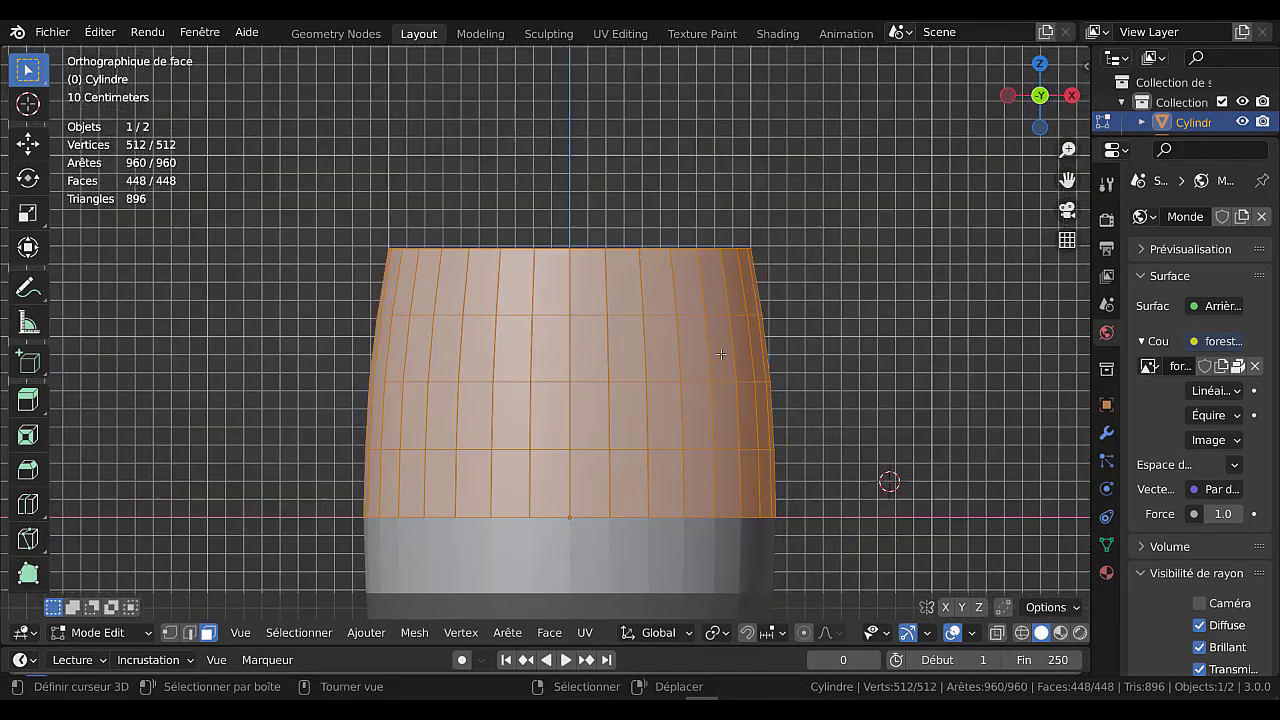
Add one centred loop cut, with factor 0, around the barrel body's uppermost row of outer faces
key(ctrl+r)
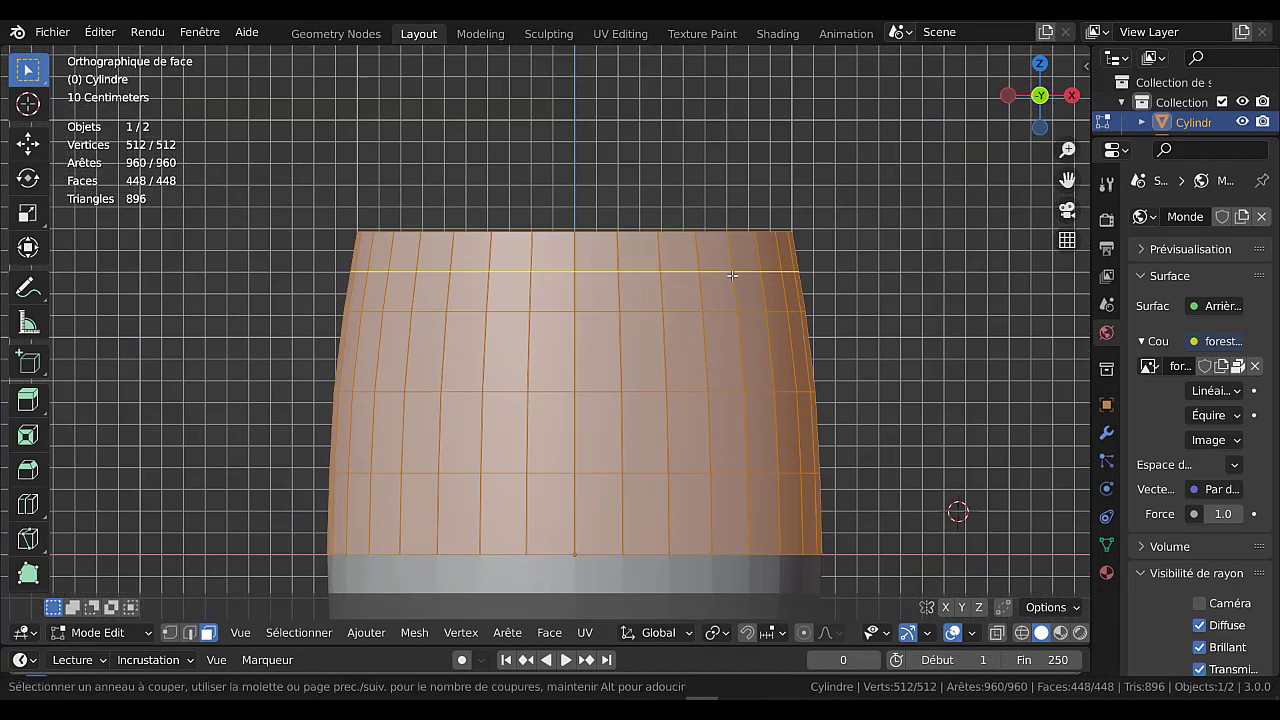
click(733, 275)
right_click(714, 292)
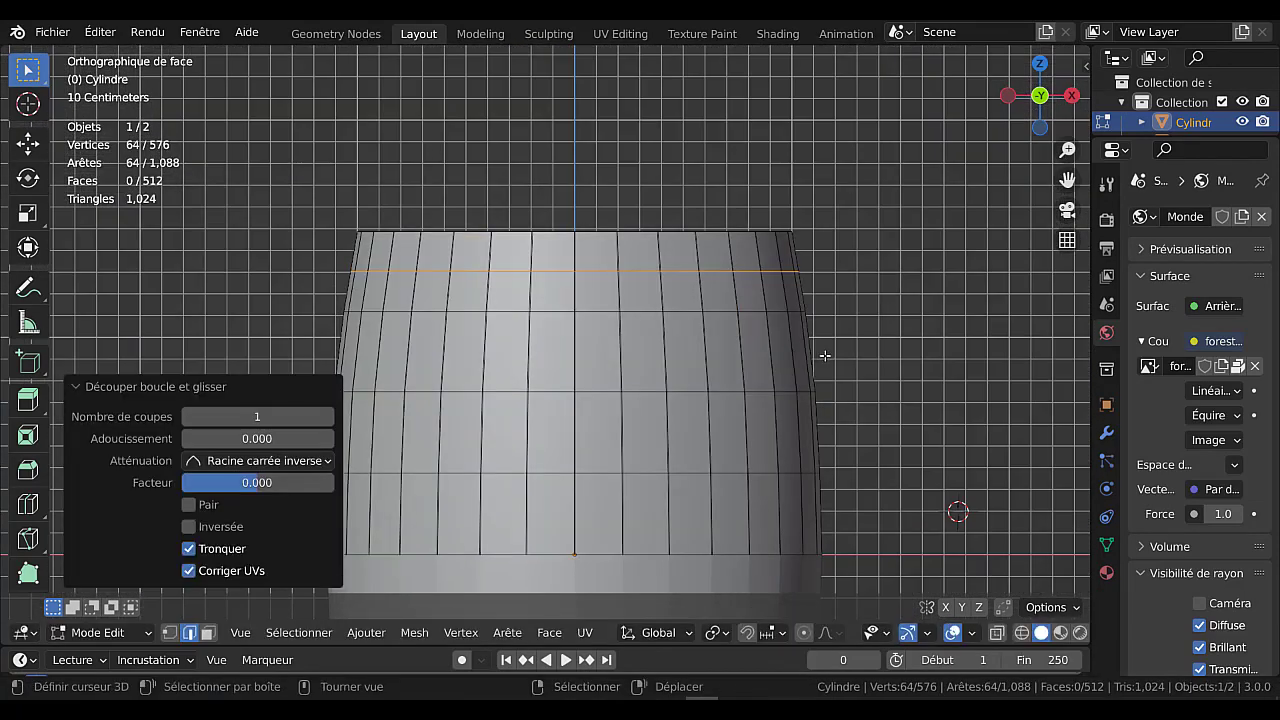
Add the two edge loops below the new cut to the selection and bevel all three by about 0.0334 m with one segment
scroll(824, 356, up, 1)
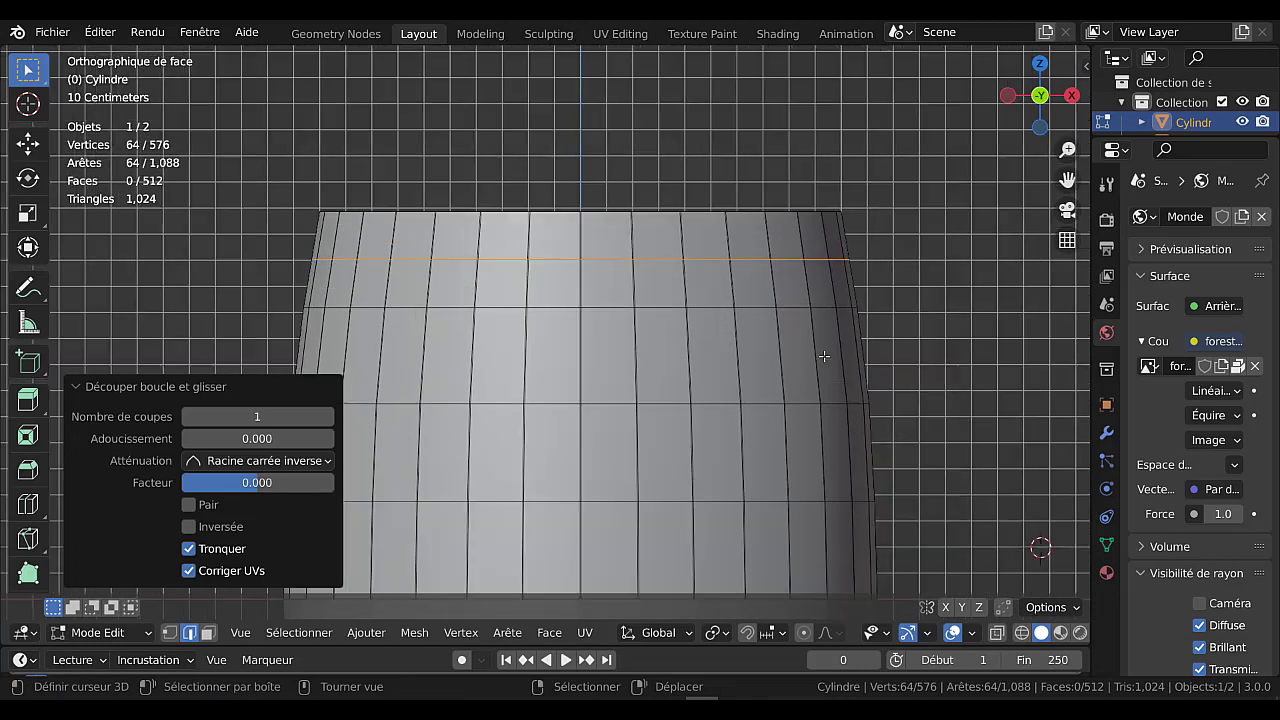
alt+shift+click(755, 305)
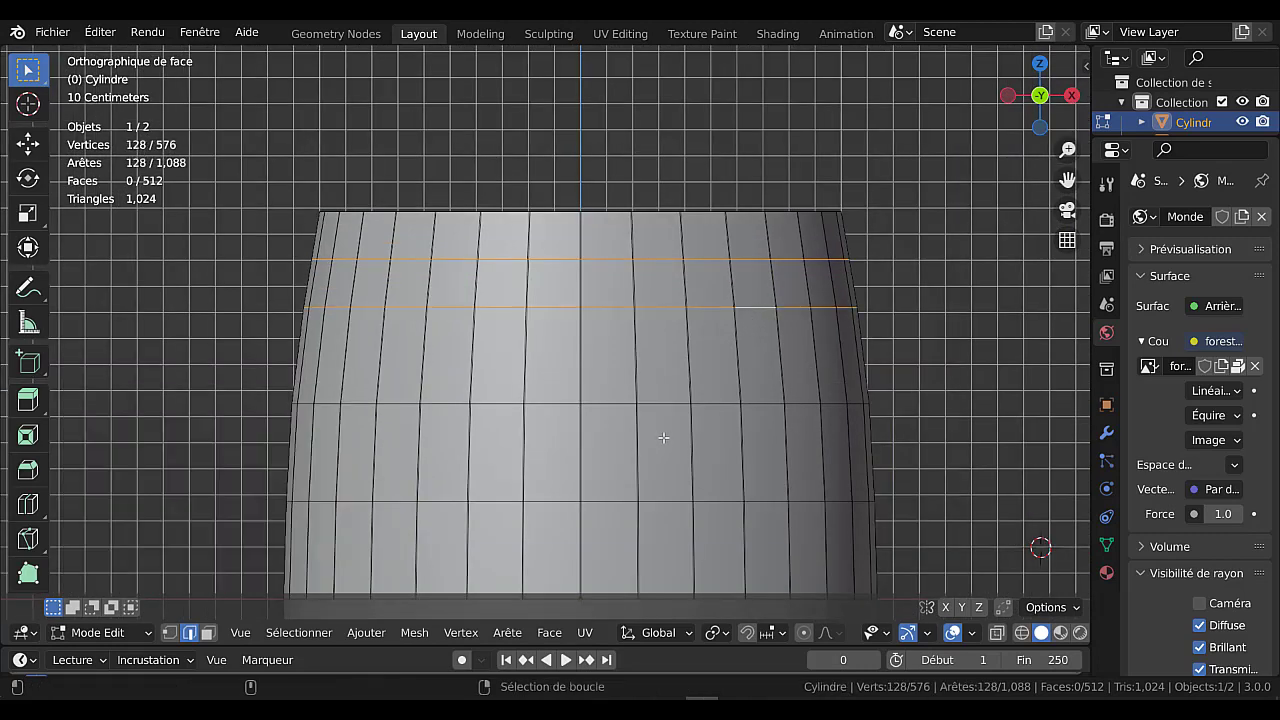
alt+shift+click(708, 405)
scroll(850, 420, down, 5)
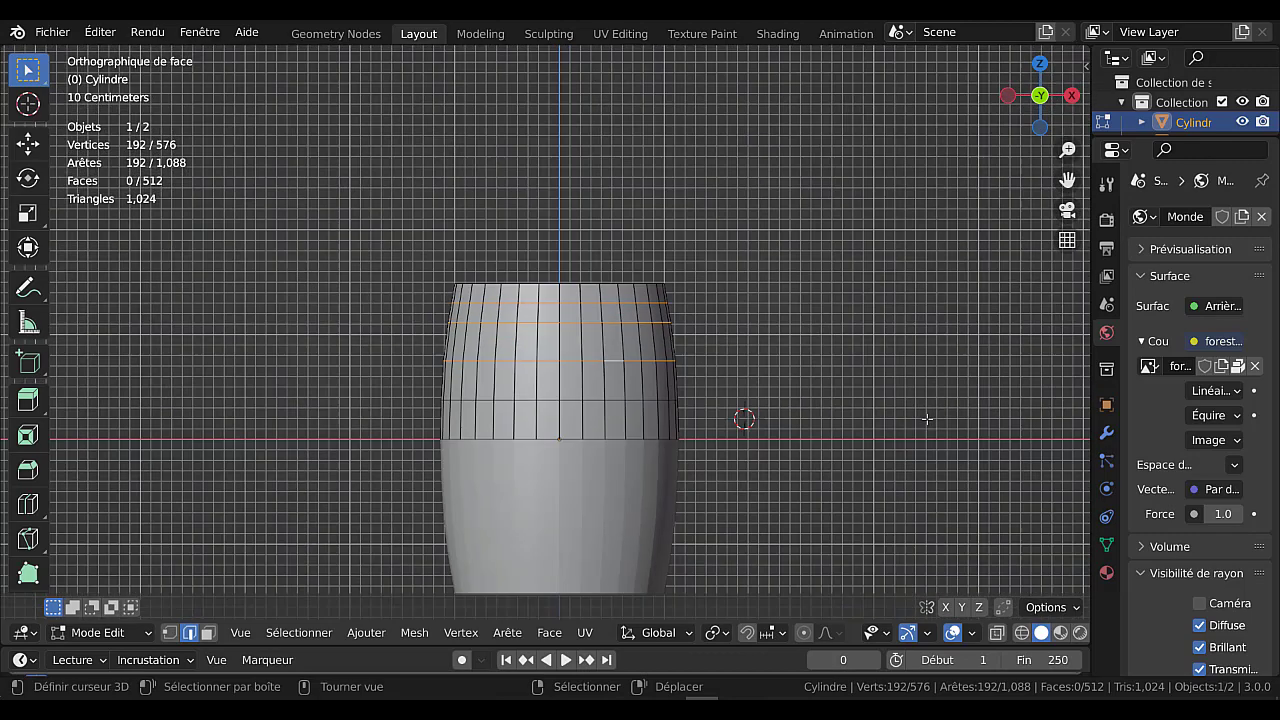
scroll(927, 419, up, 2)
scroll(928, 418, up, 1)
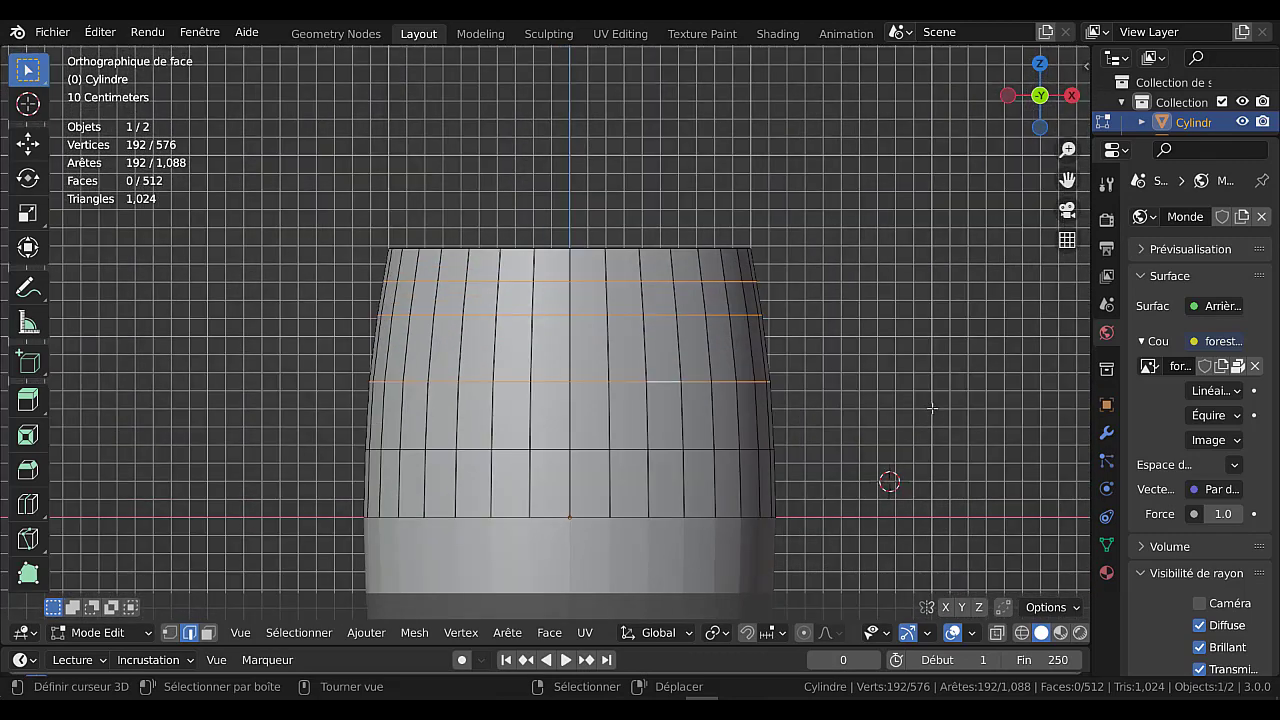
shift+middle_drag(925, 437, 889, 403)
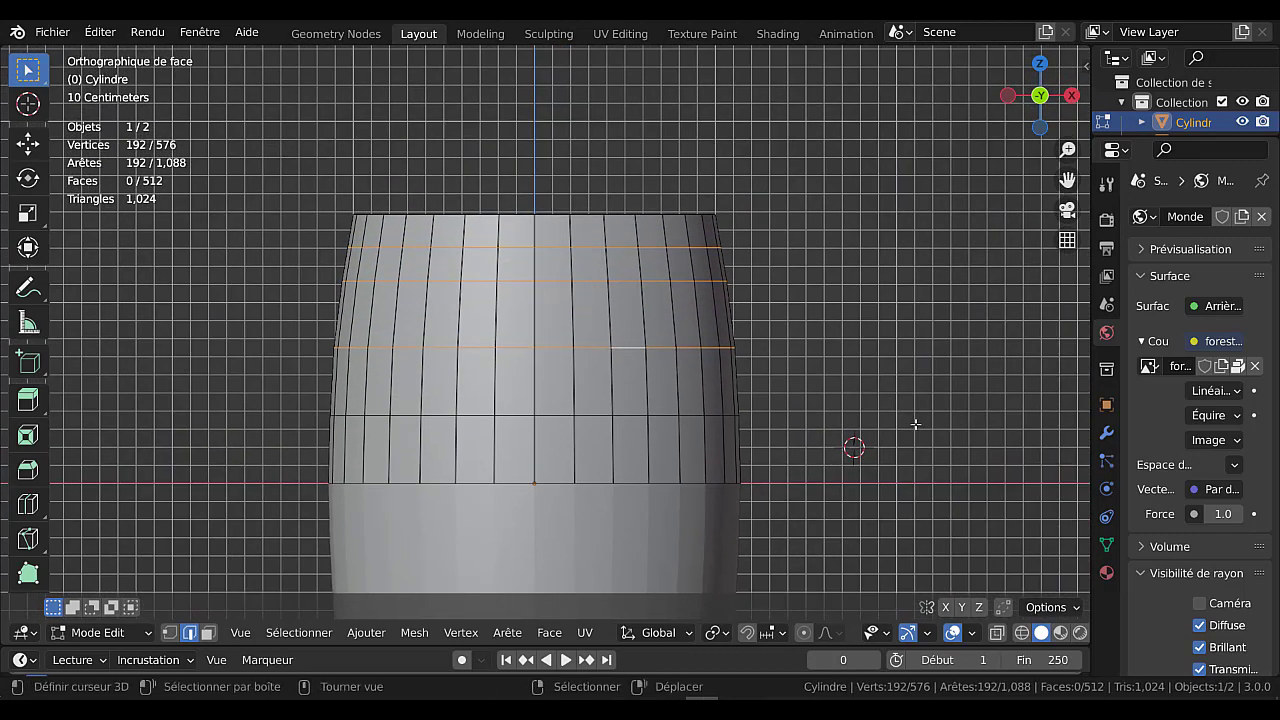
key(ctrl+b)
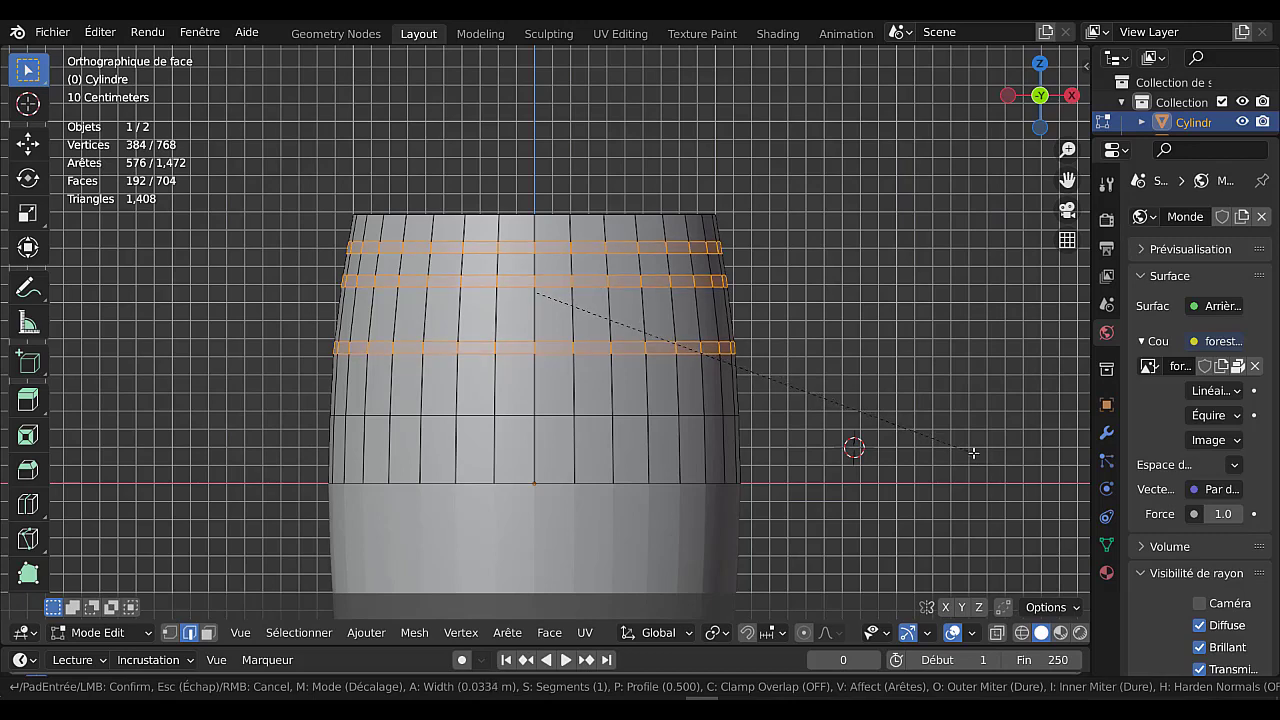
click(973, 453)
click(973, 453)
scroll(839, 447, up, 2)
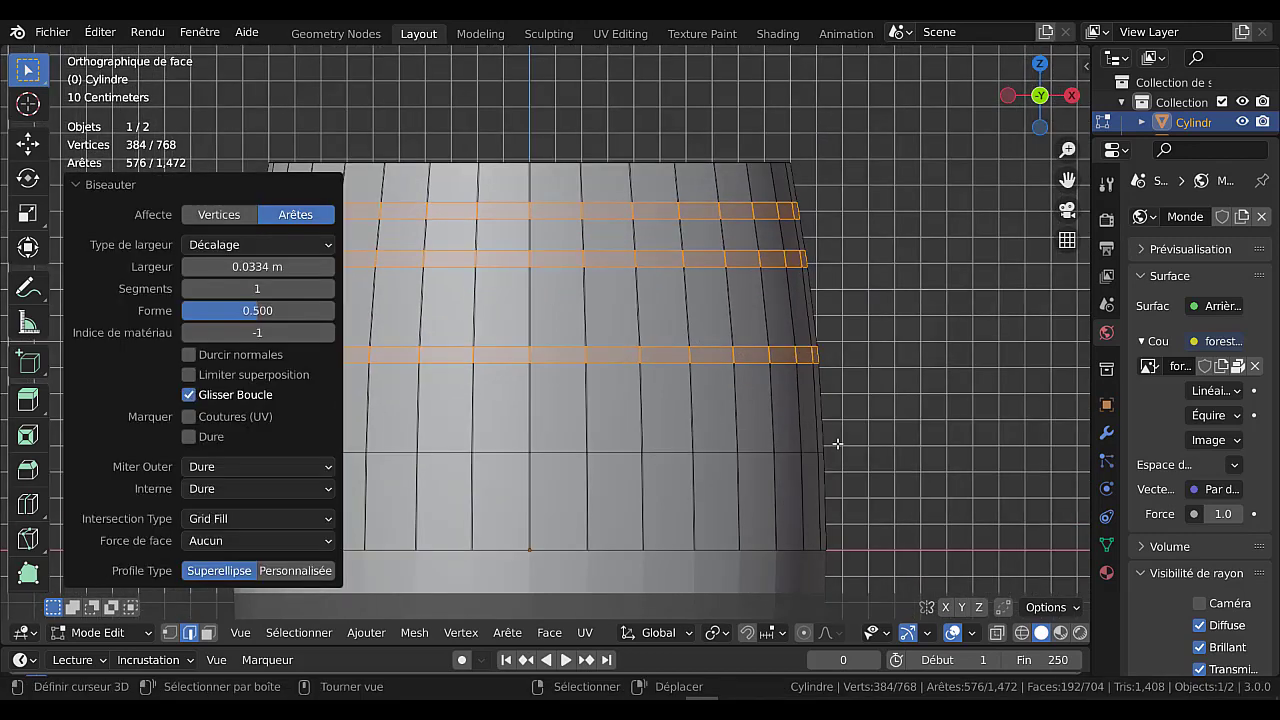
scroll(847, 422, down, 2)
Duplicate the three bevelled bands in place, separate the copy into its own object, and return to Object Mode
middle_drag(847, 422, 778, 405)
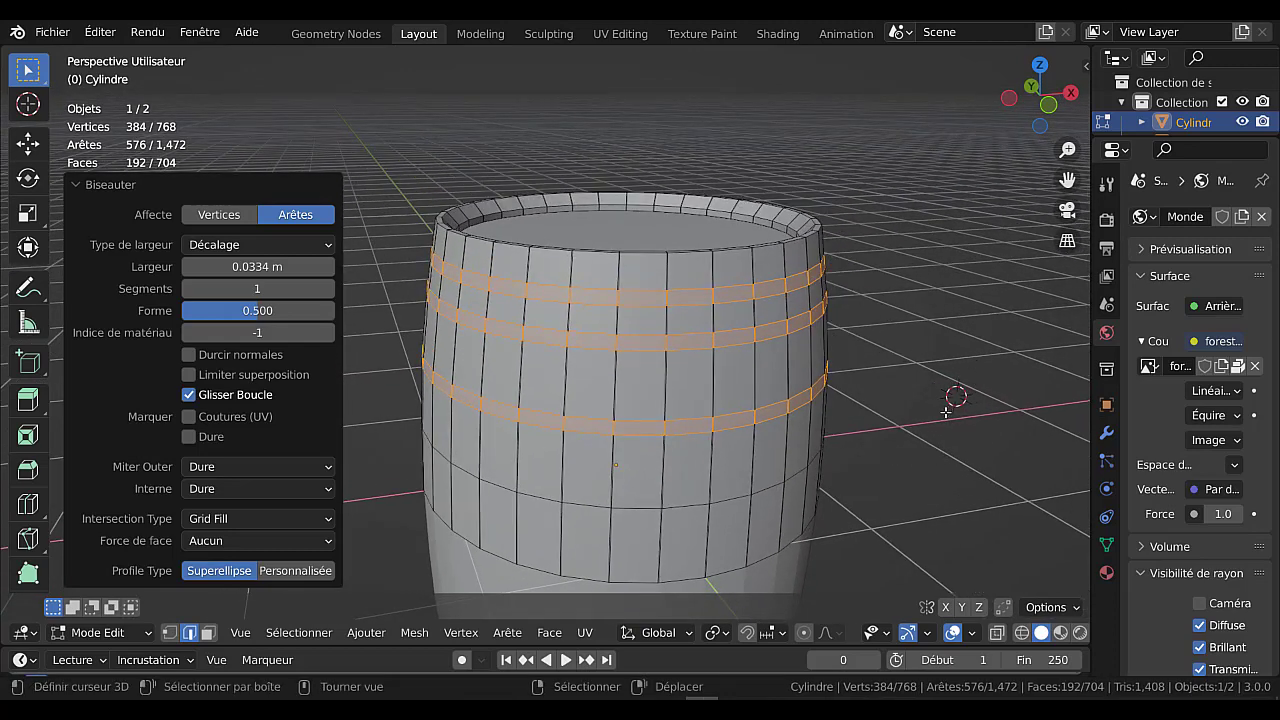
scroll(945, 412, up, 2)
scroll(945, 412, down, 2)
scroll(759, 341, up, 2)
scroll(749, 320, up, 5)
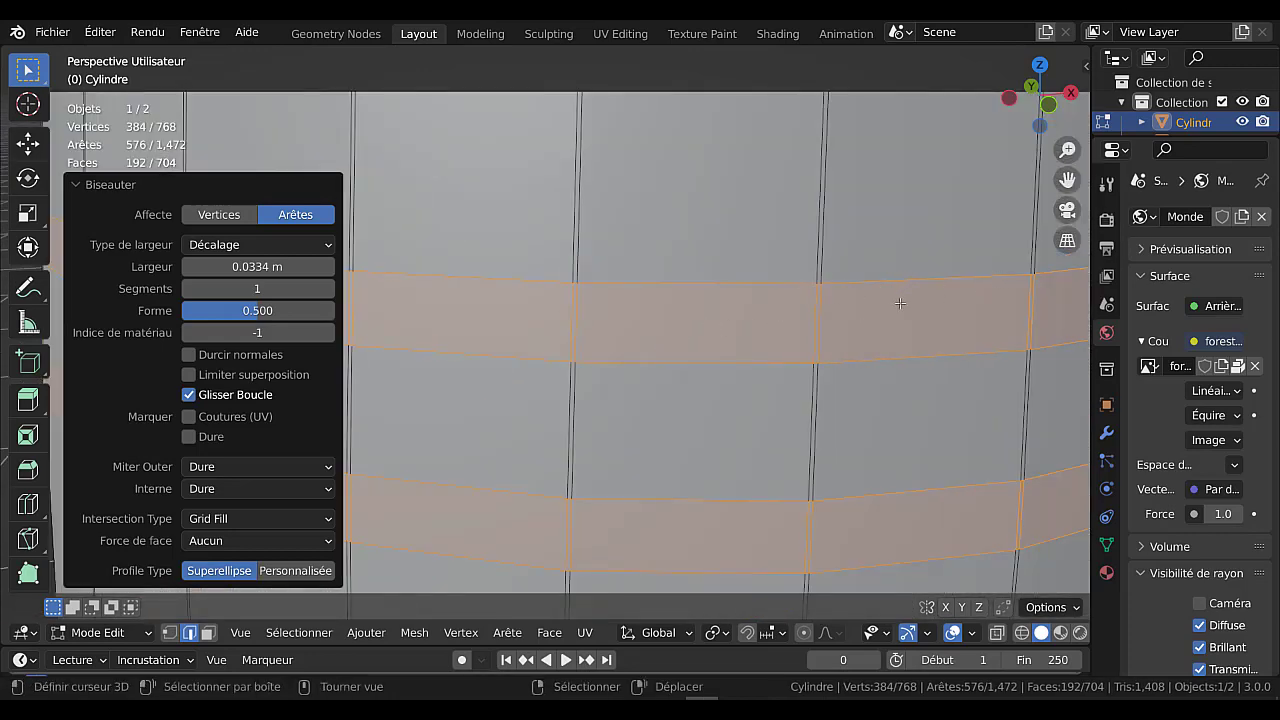
scroll(758, 335, down, 7)
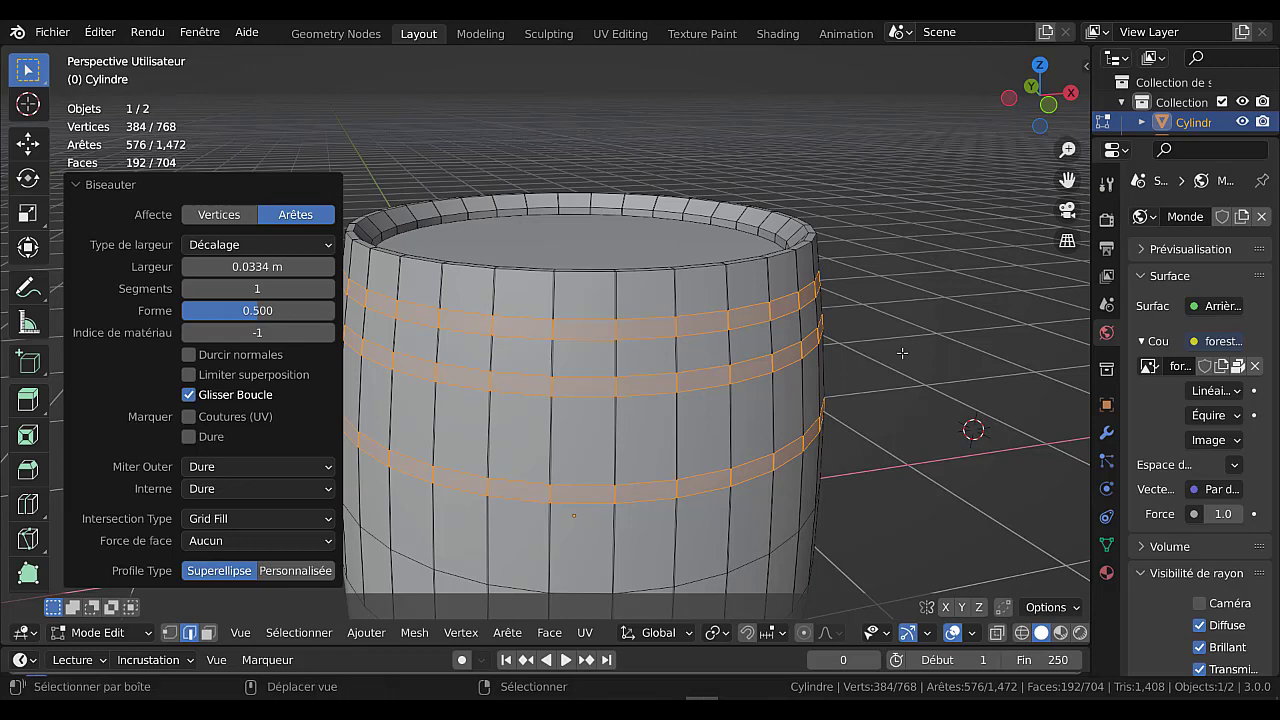
key(shift+d)
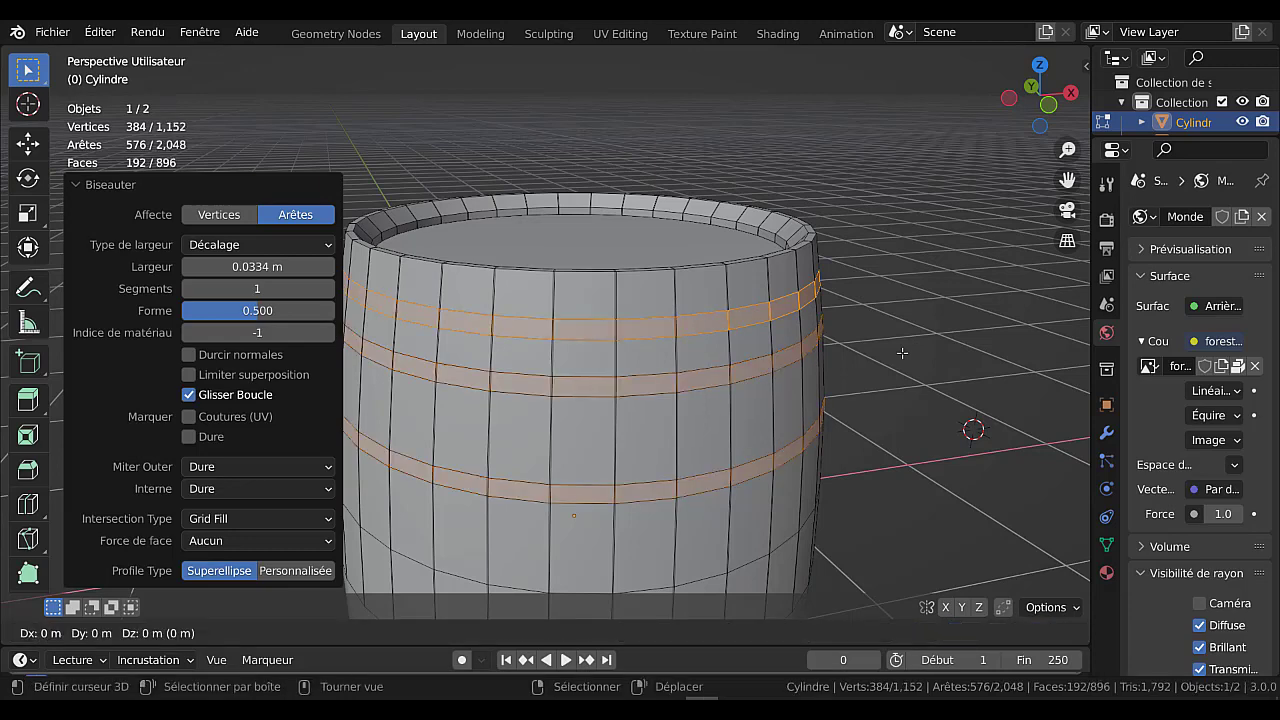
right_click(902, 353)
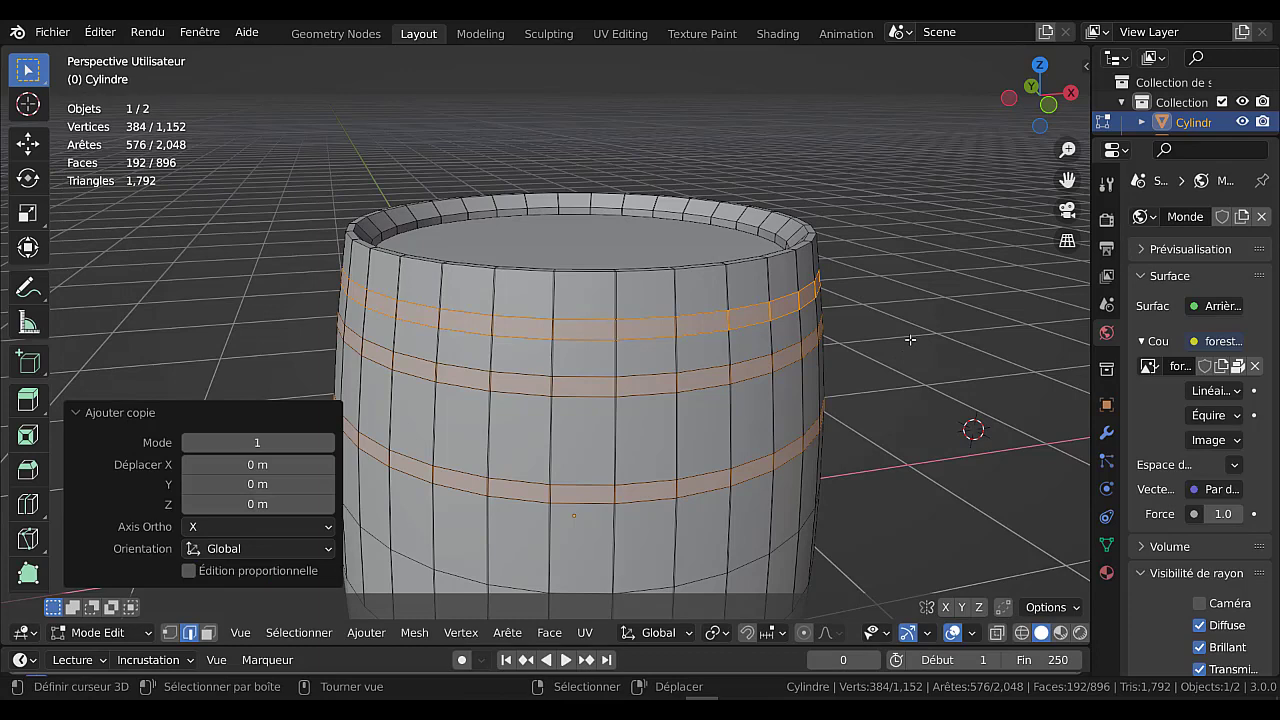
key(p)
click(912, 341)
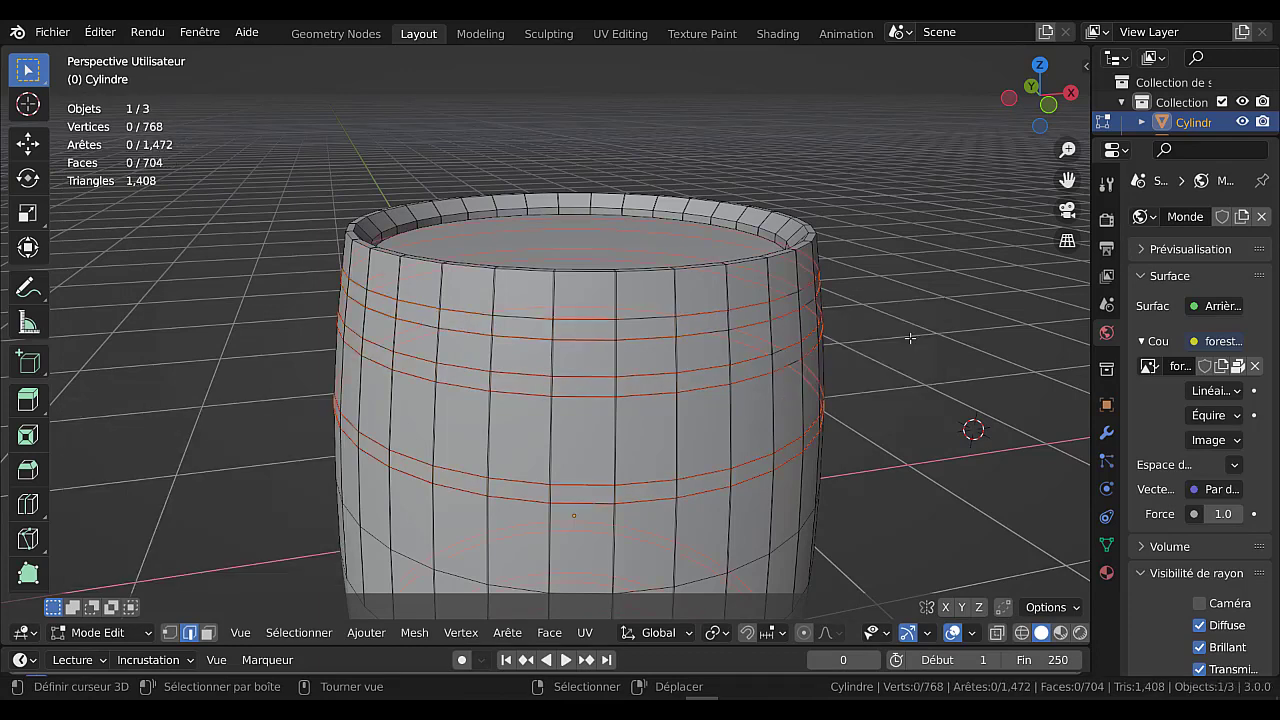
key(Tab)
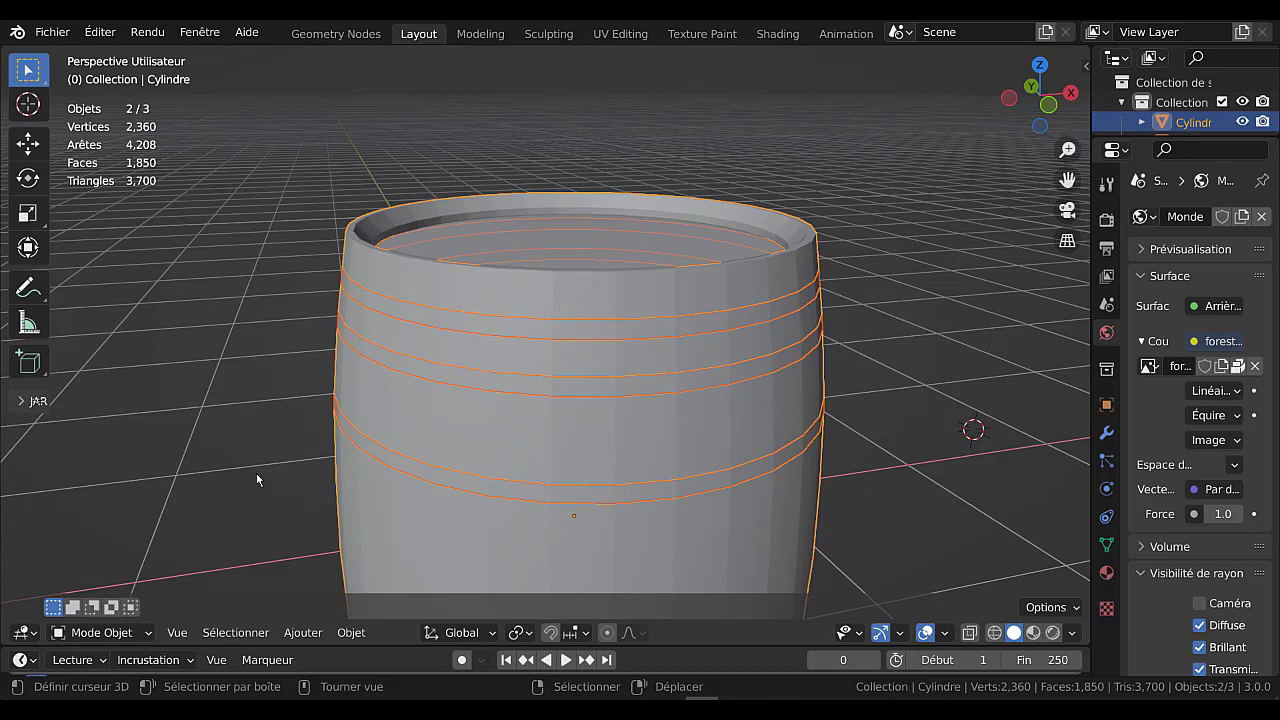
Try moving the separated bands and the barrel body in turn, cancelling each move
click(716, 318)
key(g)
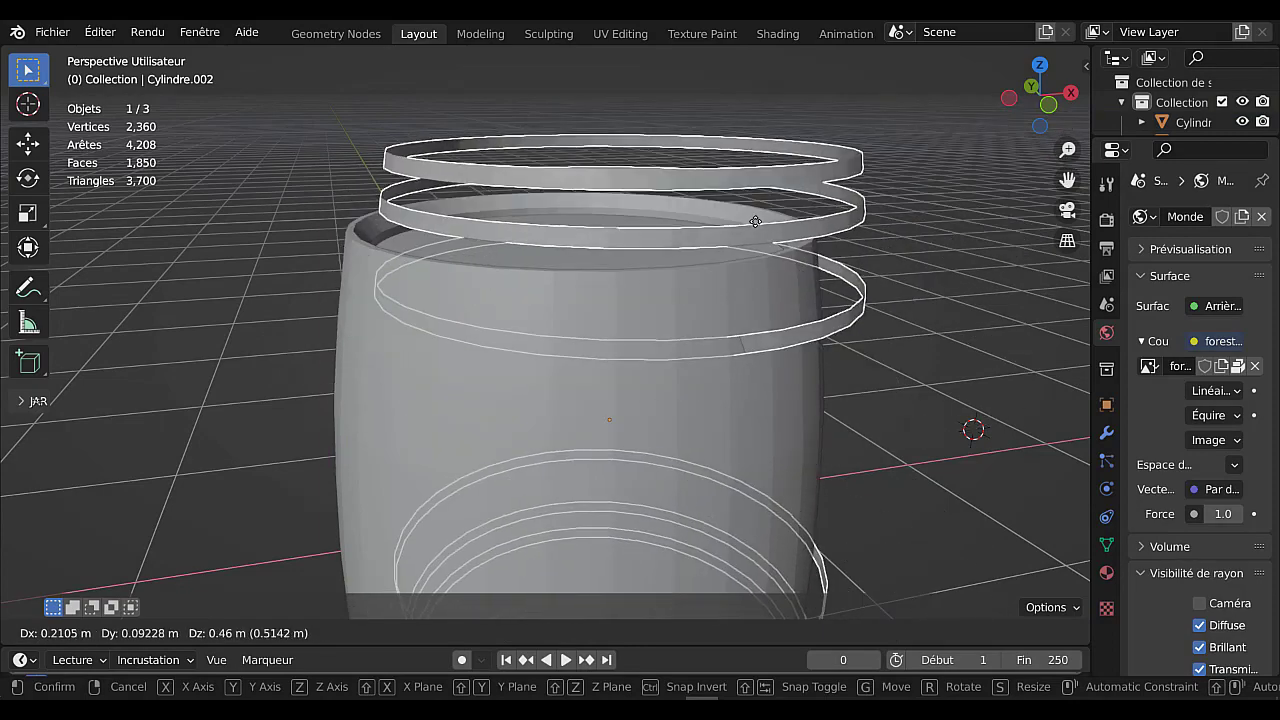
right_click(757, 220)
scroll(815, 311, down, 5)
middle_drag(815, 311, 784, 283)
middle_drag(665, 362, 662, 372)
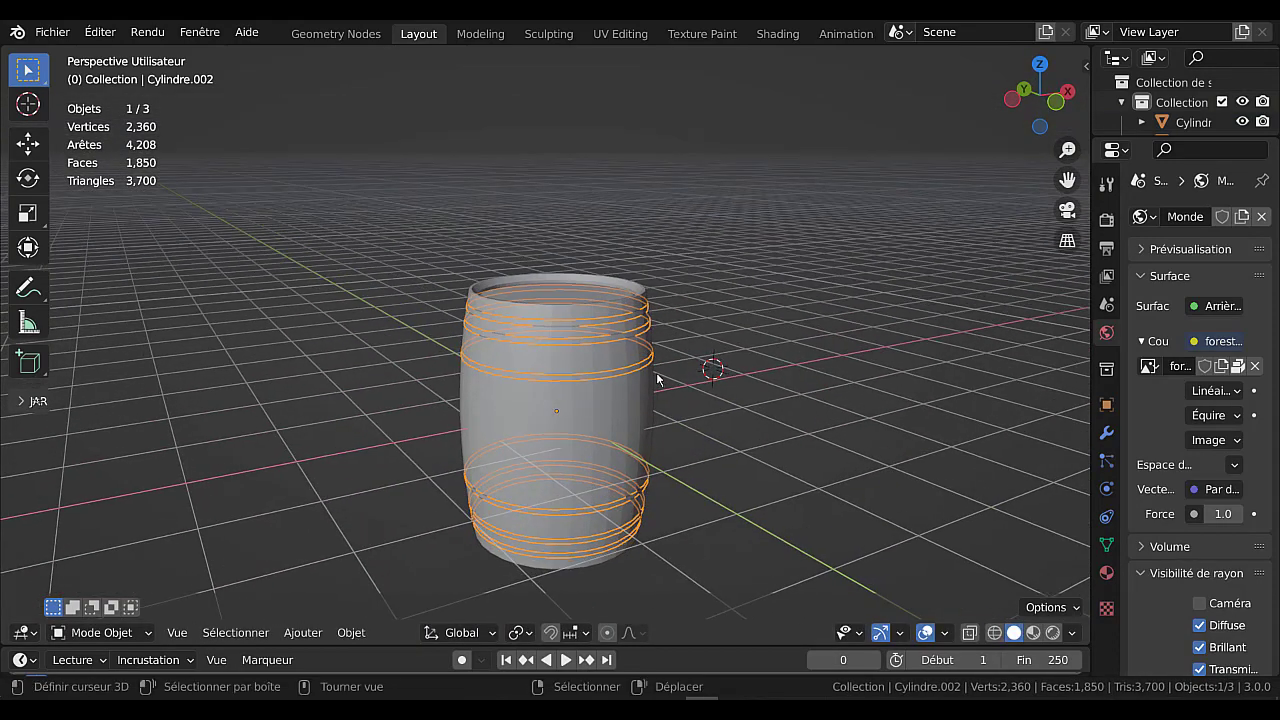
scroll(656, 329, up, 3)
right_click(661, 303)
key(g)
right_click(657, 271)
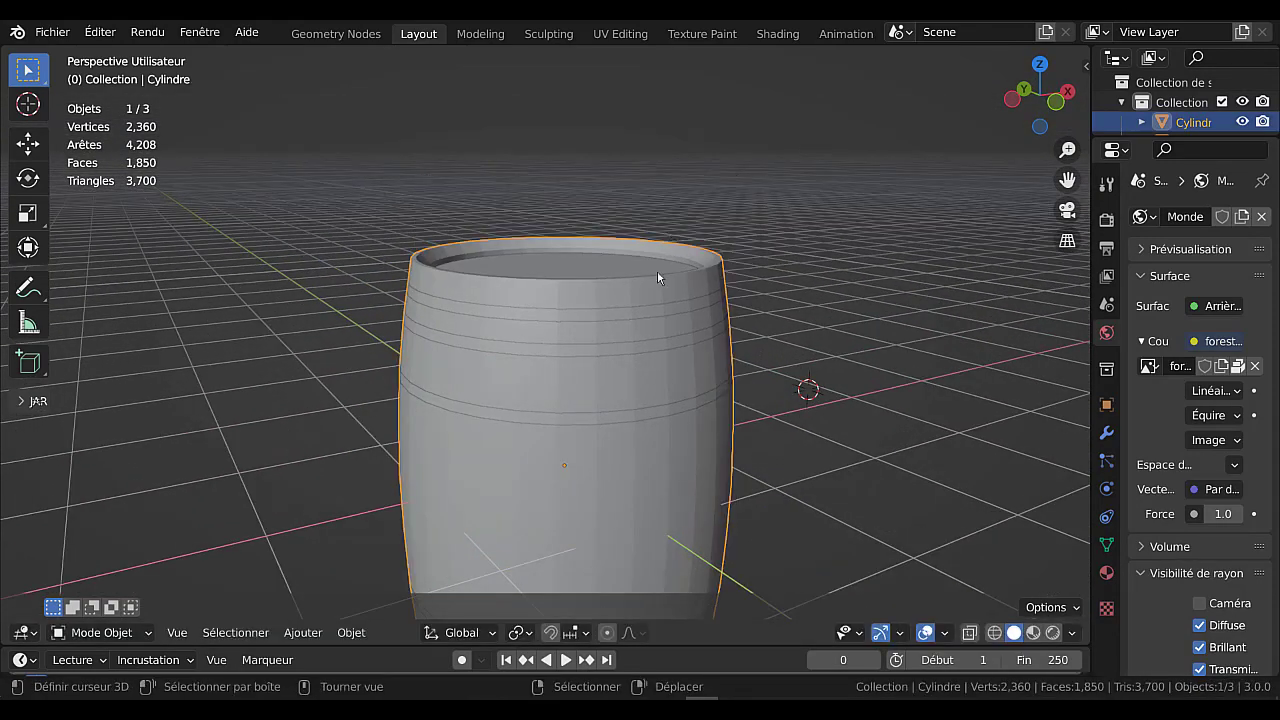
Select the separated bands around the barrel and cancel a trial move of them
right_click(623, 318)
key(g)
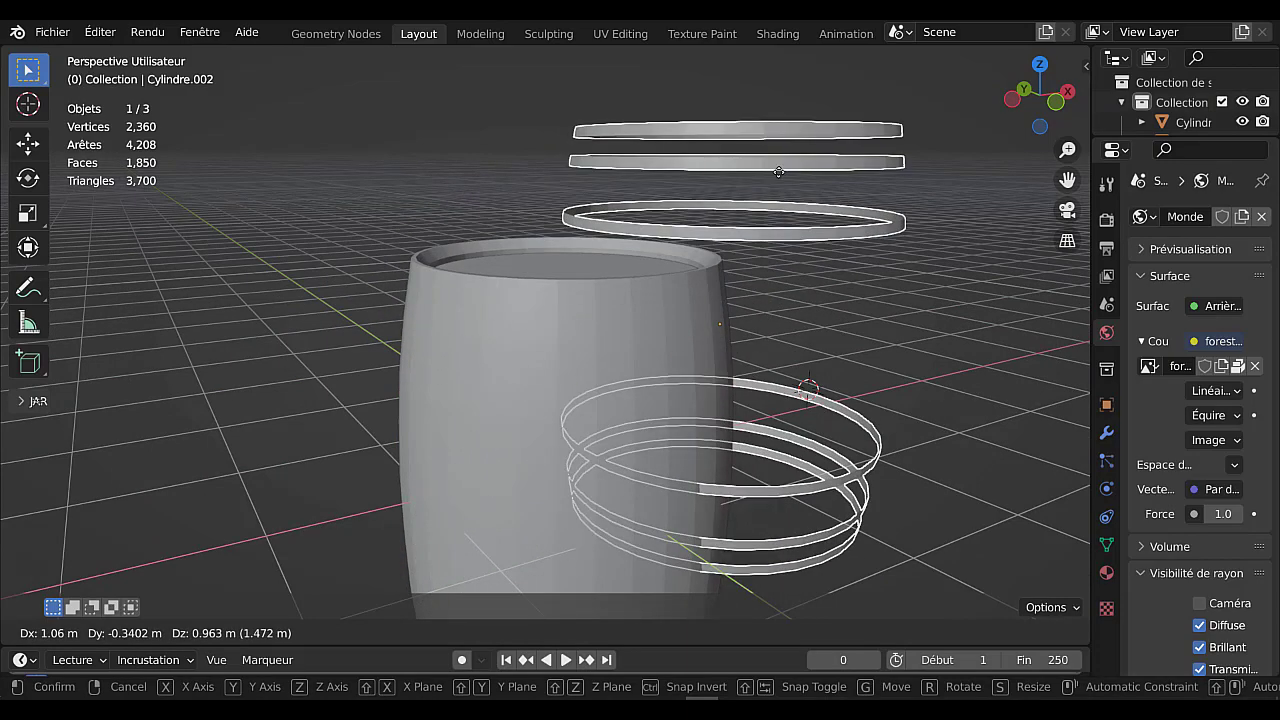
right_click(779, 172)
middle_drag(807, 324, 800, 304)
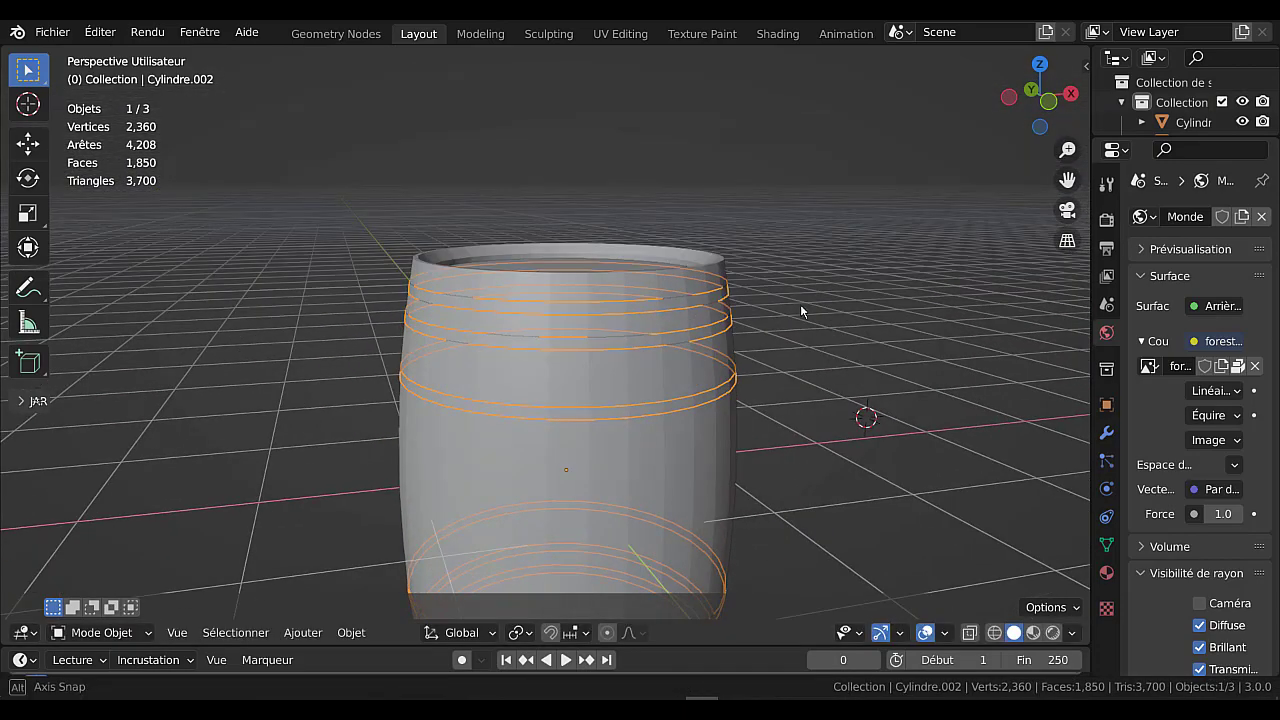
scroll(826, 346, up, 2)
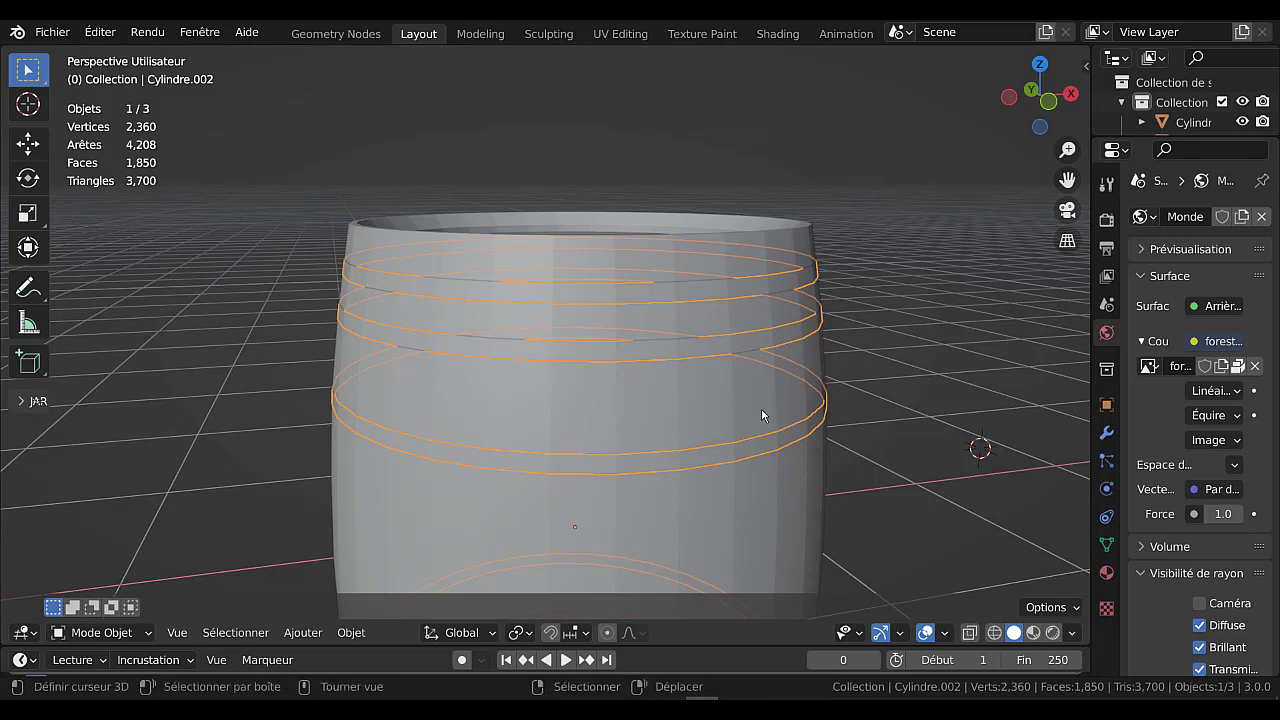
click(755, 343)
click(754, 344)
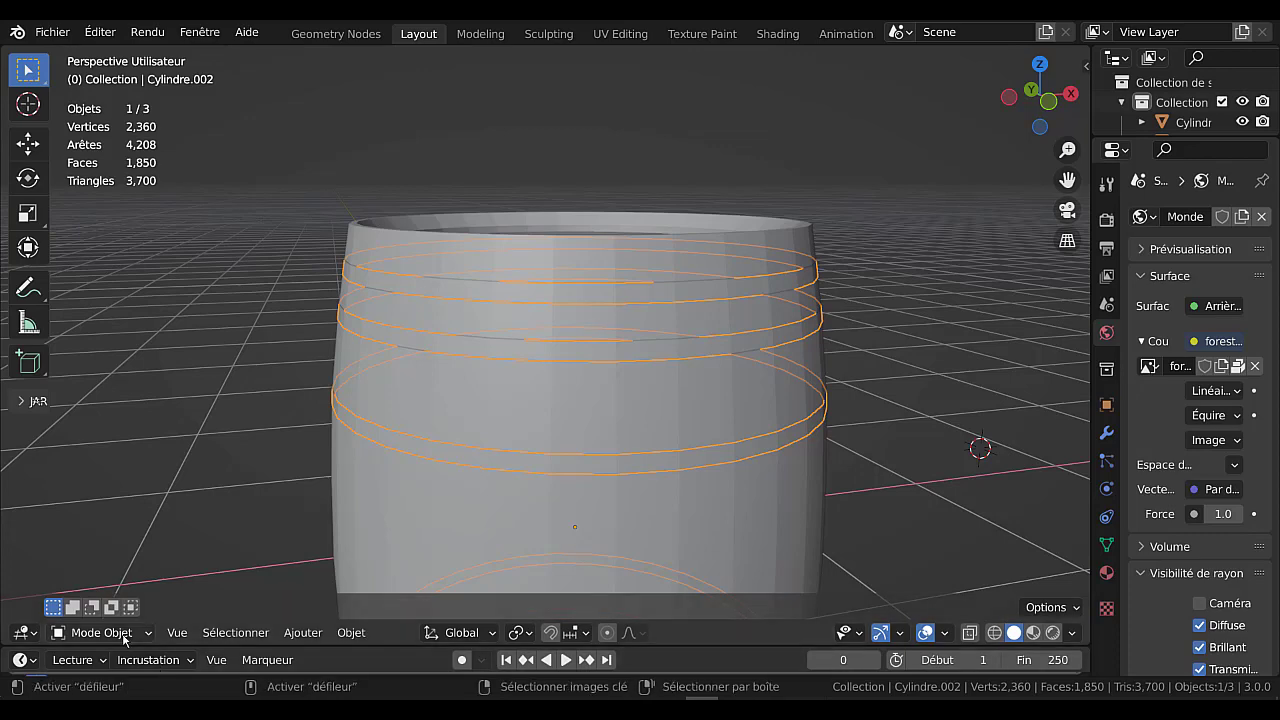
click(128, 634)
click(106, 588)
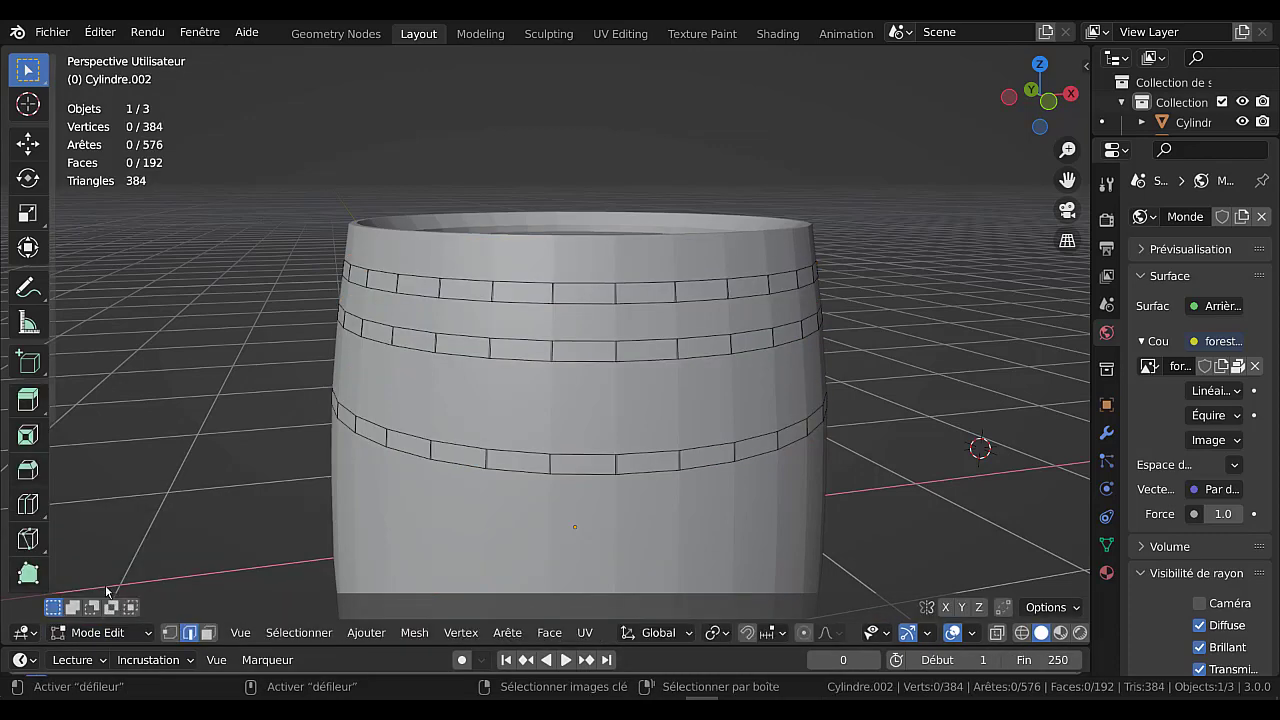
scroll(965, 365, up, 4)
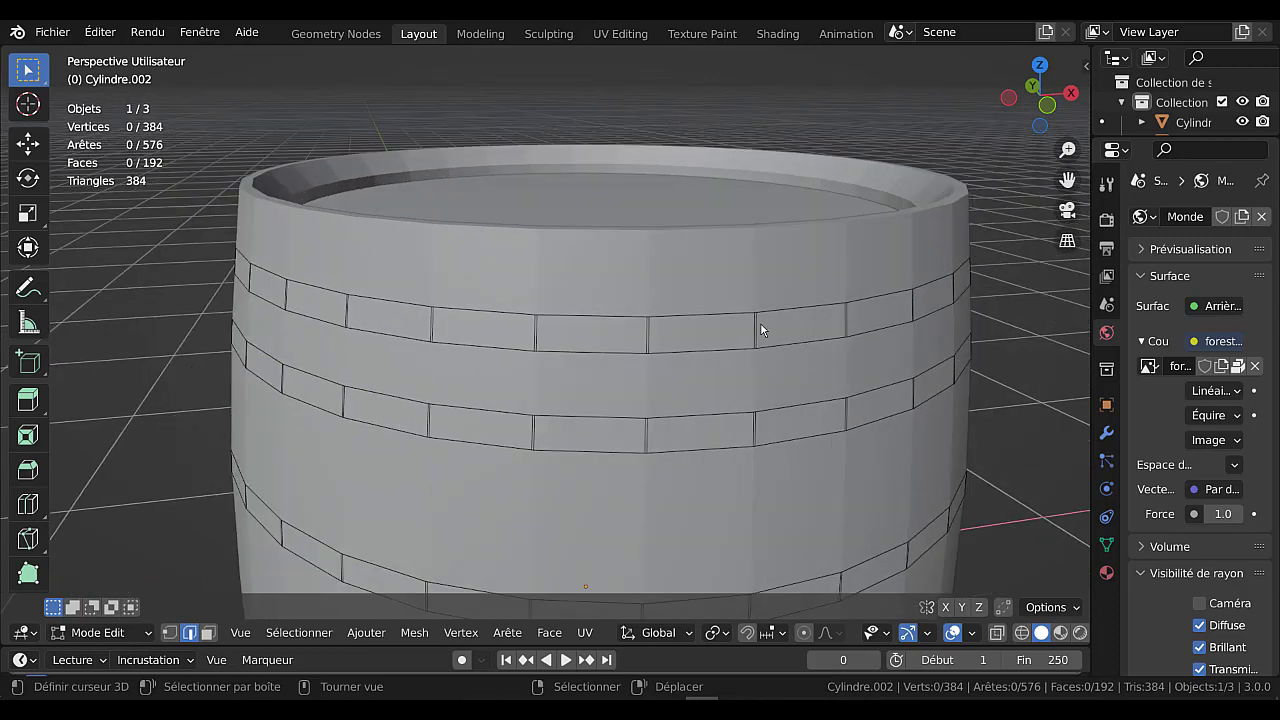
key(Tab)
scroll(797, 277, down, 3)
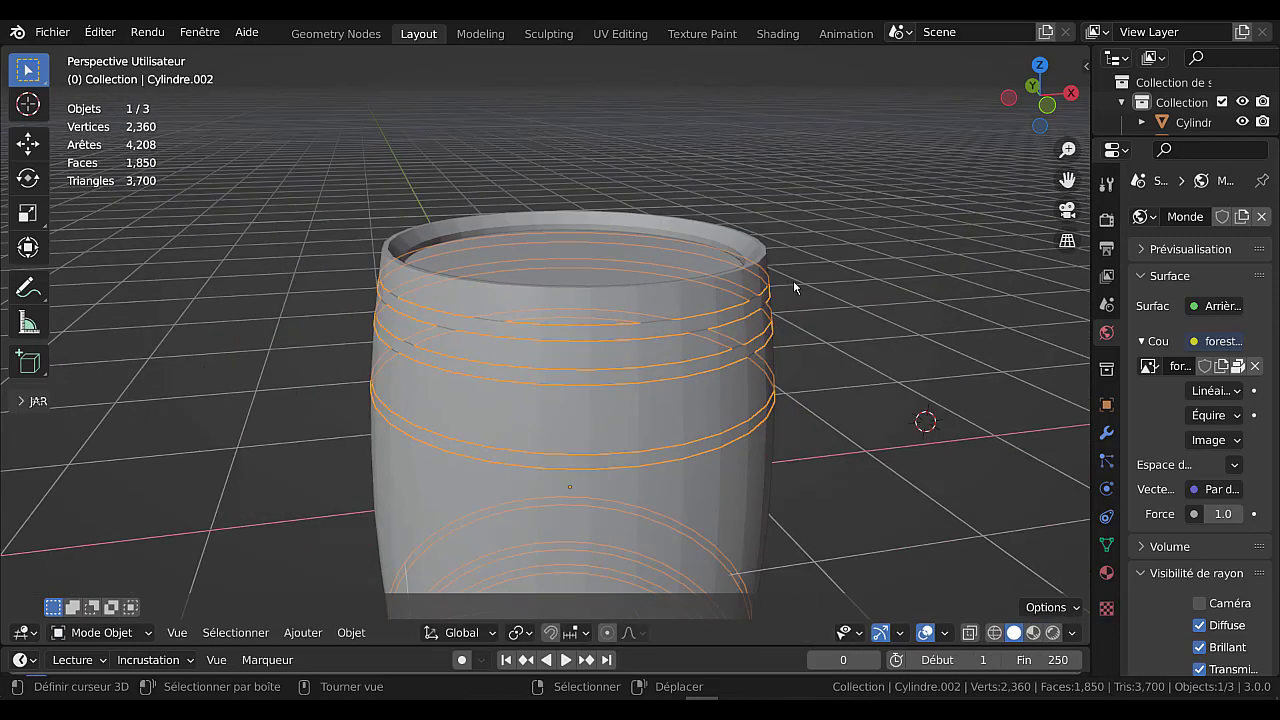
Isolate the separated bands in local view and enter Edit Mode on them with nothing selected
click(691, 296)
click(696, 326)
key(KP_Divide)
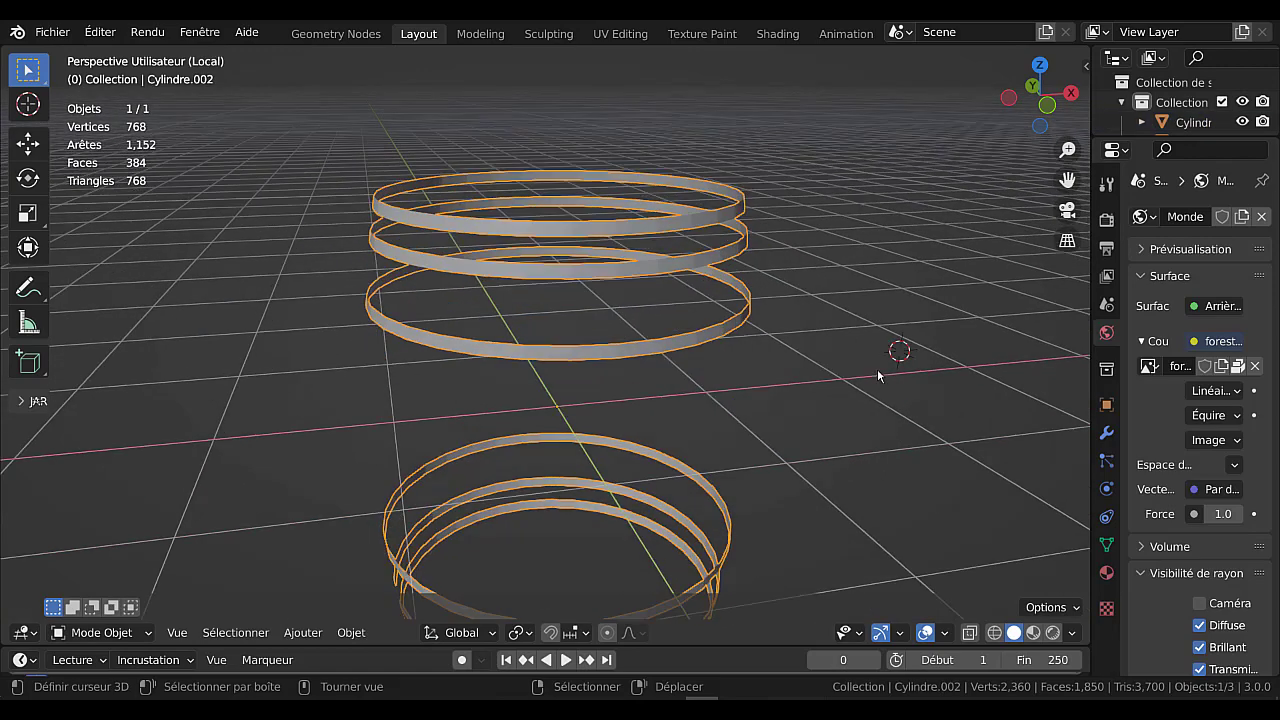
key(Tab)
key(alt+a)
scroll(849, 410, up, 8)
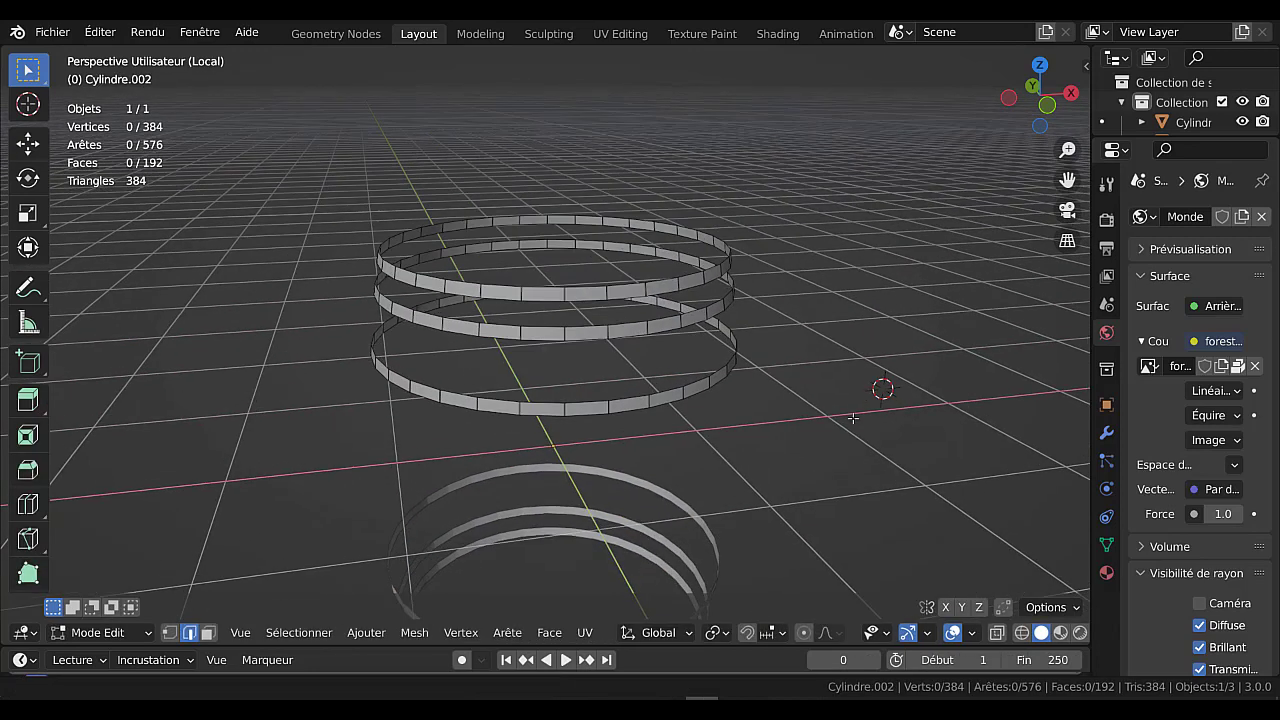
scroll(724, 411, up, 2)
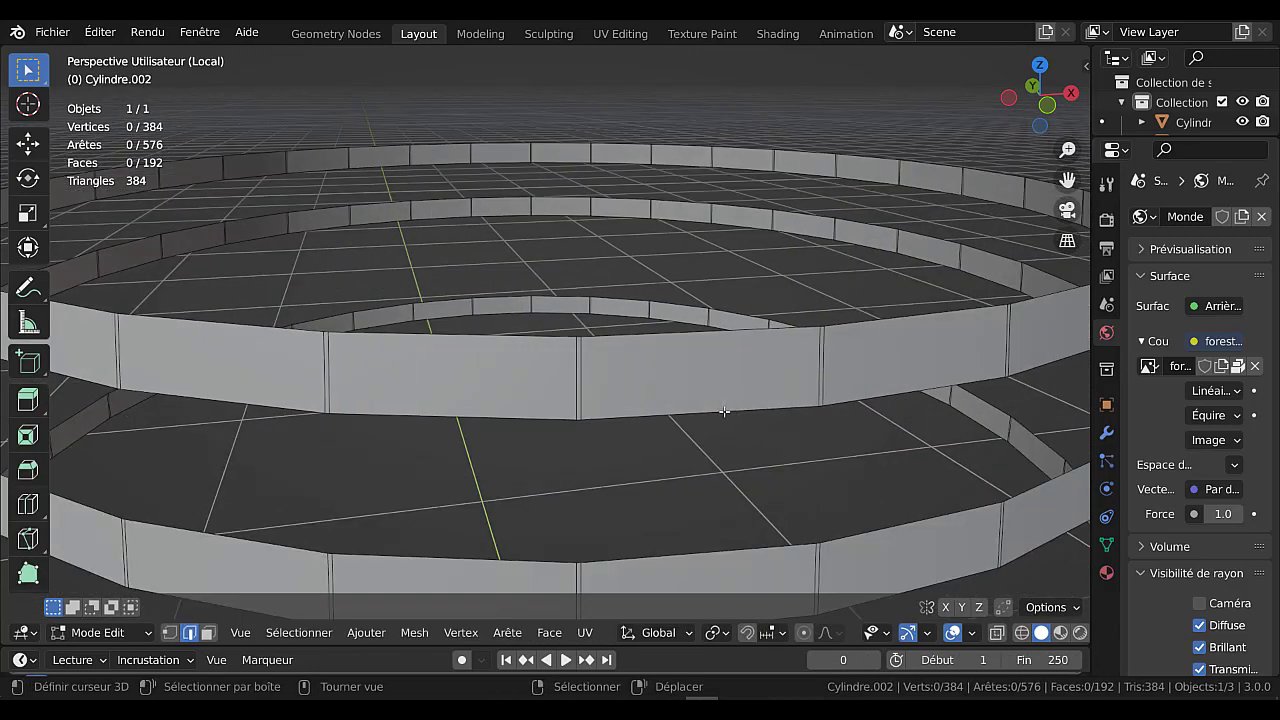
Try selecting the topmost band's upper and lower loops in vertex select mode
key(1)
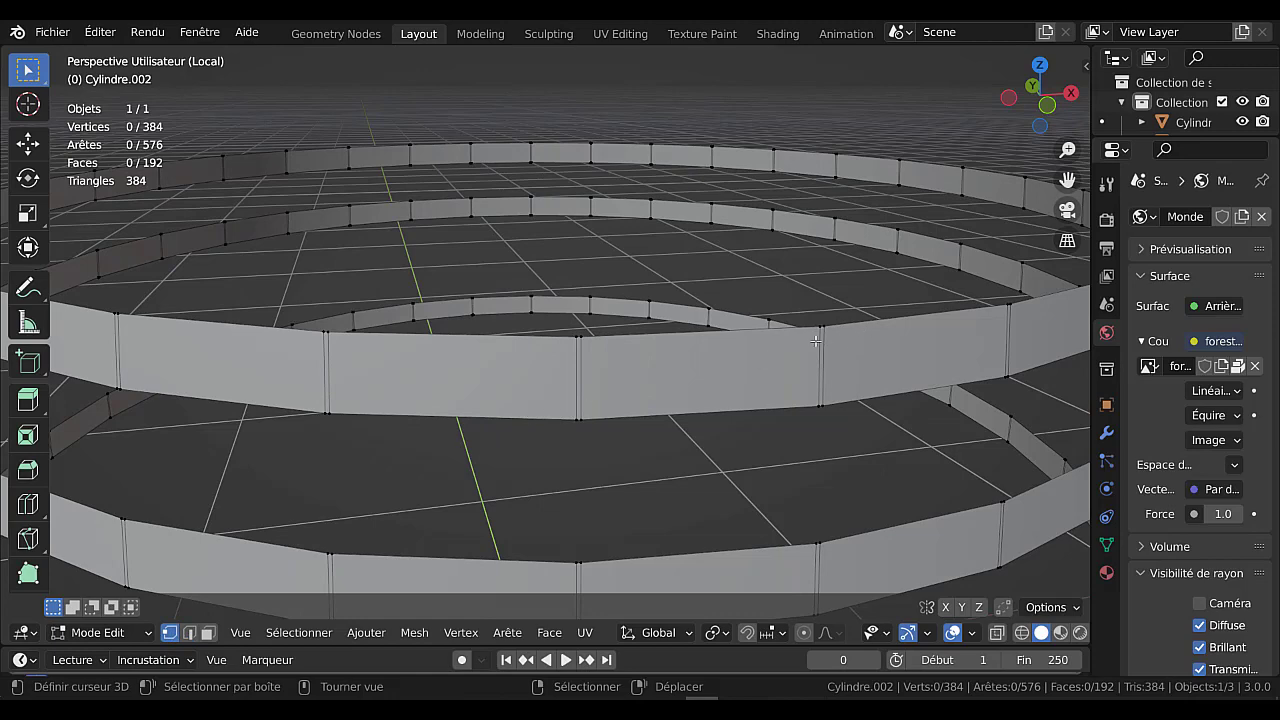
scroll(816, 341, down, 2)
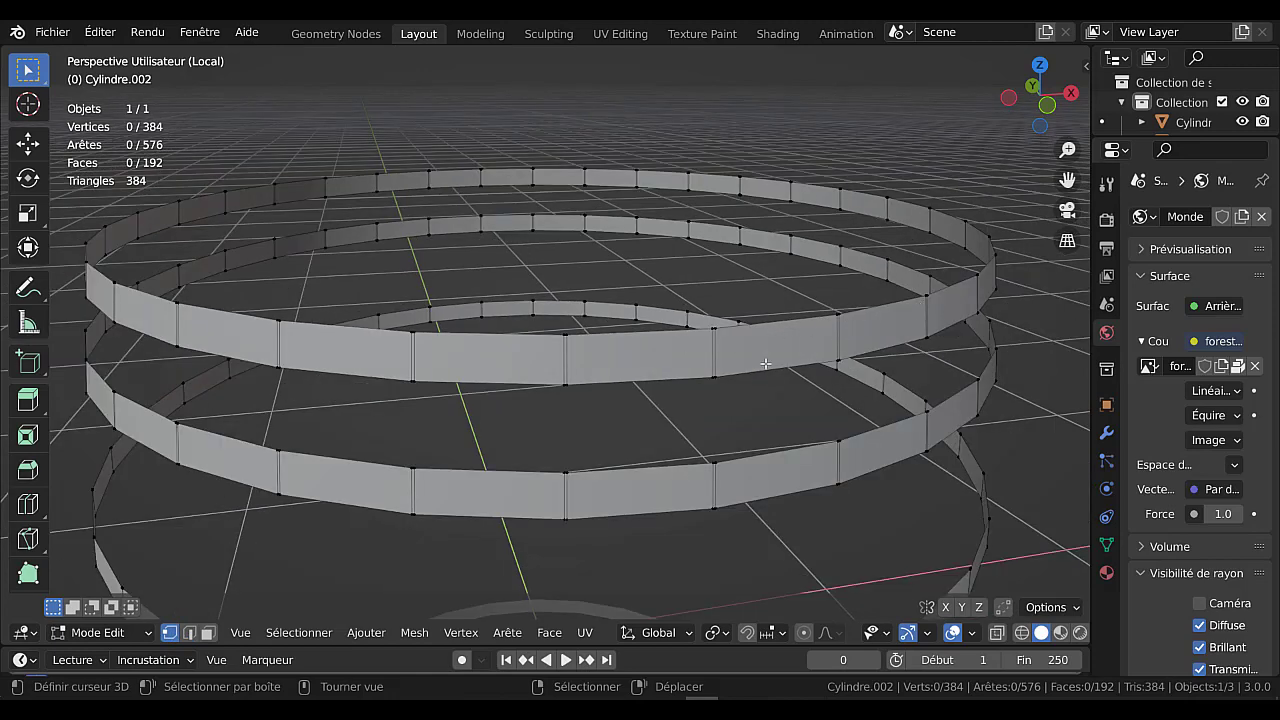
alt+click(801, 317)
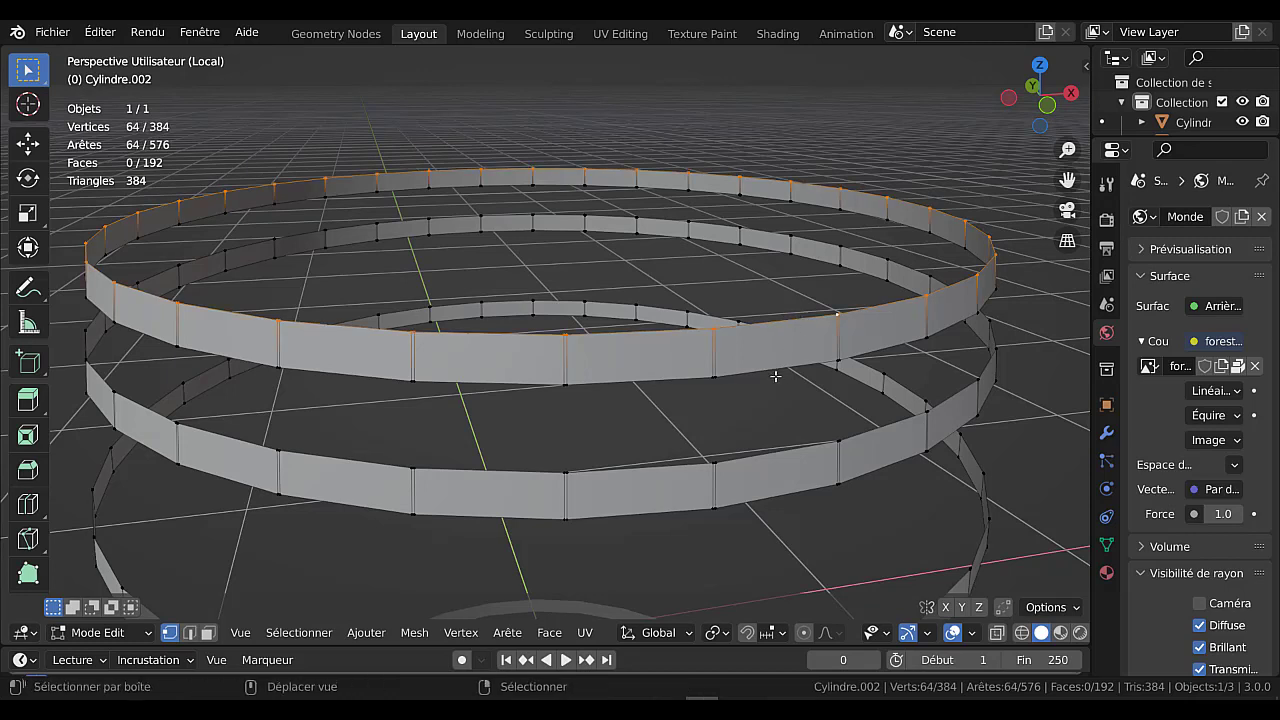
alt+shift+click(775, 370)
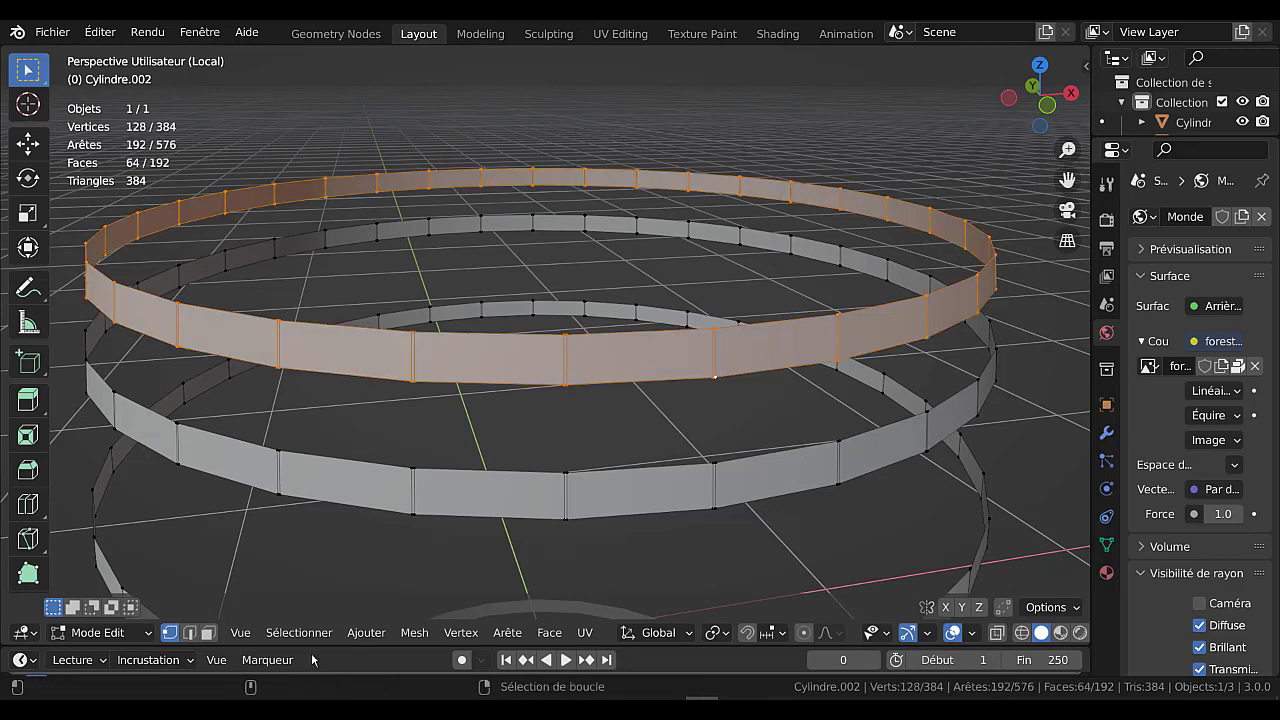
In edge select mode, select the upper and lower edge loops of all three bands
click(189, 632)
alt+click(643, 347)
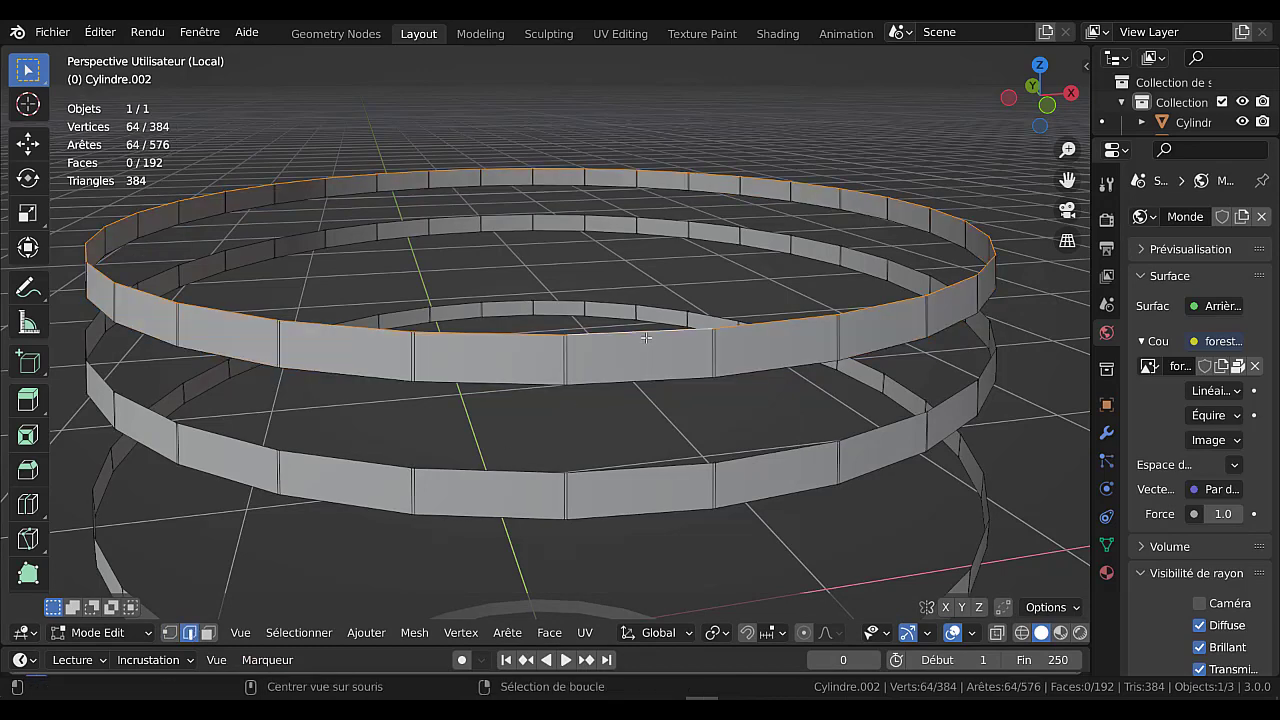
alt+shift+click(658, 382)
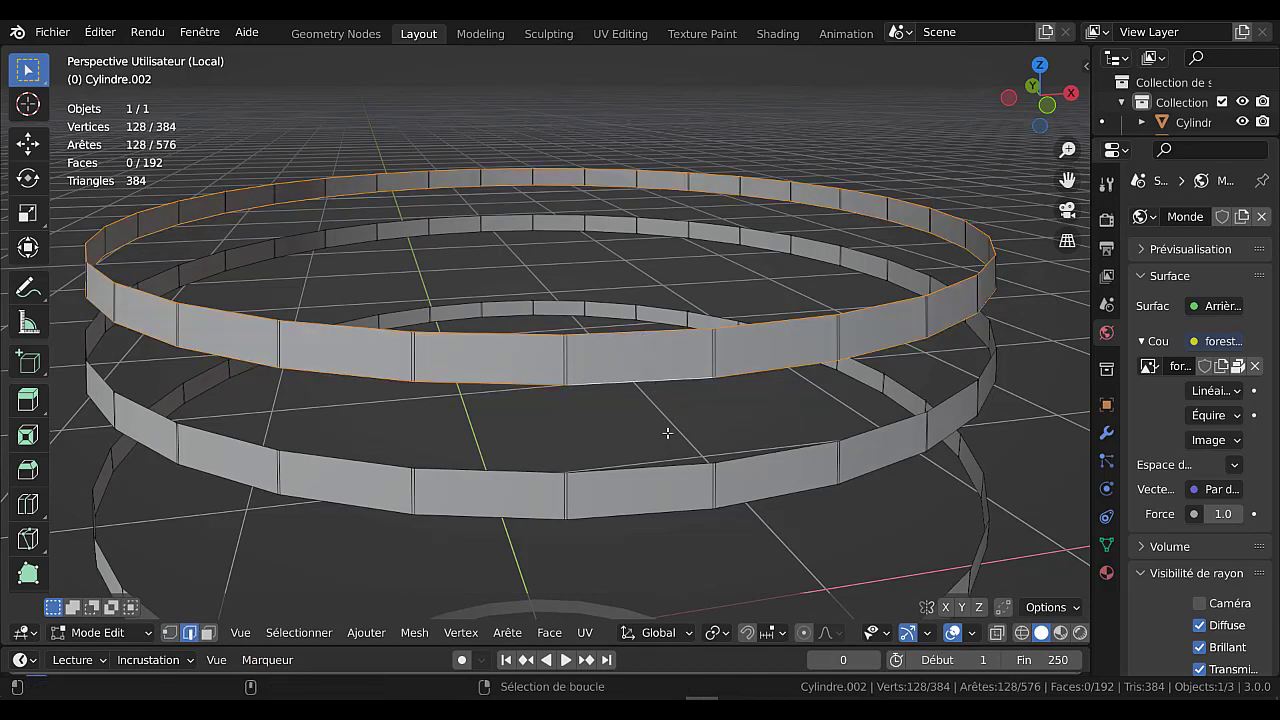
alt+shift+click(683, 463)
alt+shift+click(678, 508)
scroll(690, 490, down, 4)
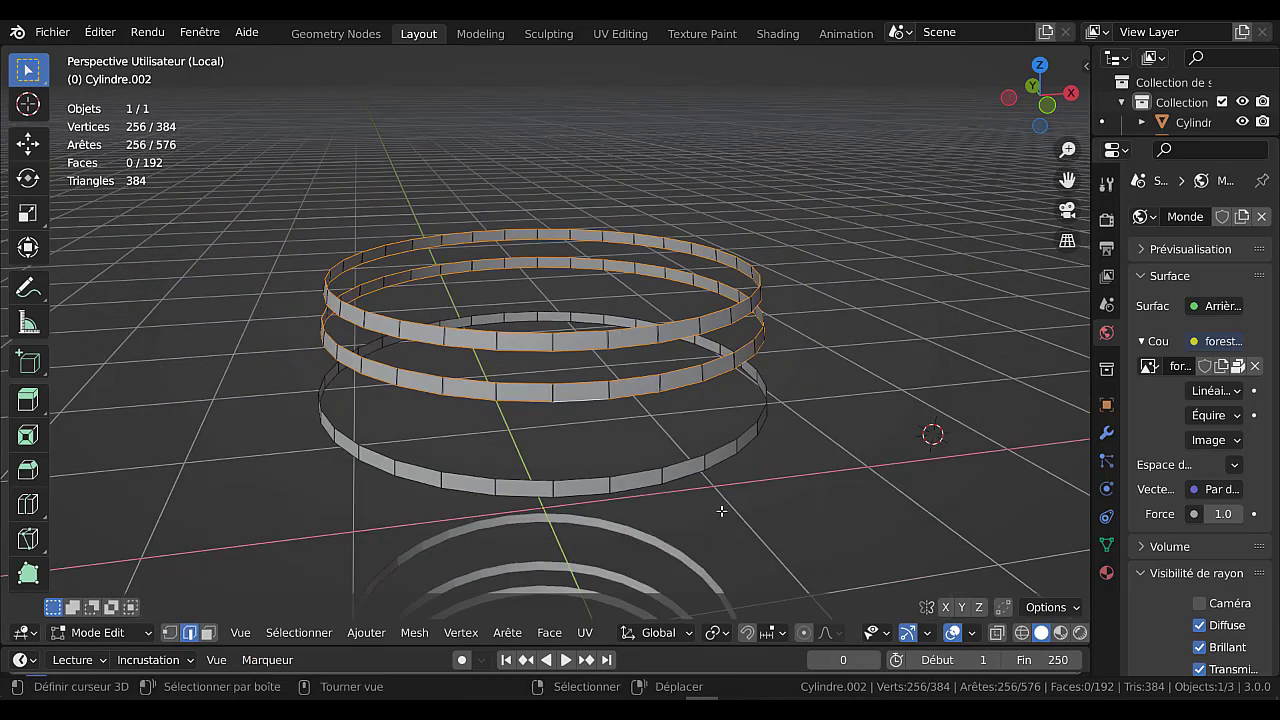
scroll(701, 427, up, 3)
alt+shift+click(745, 416)
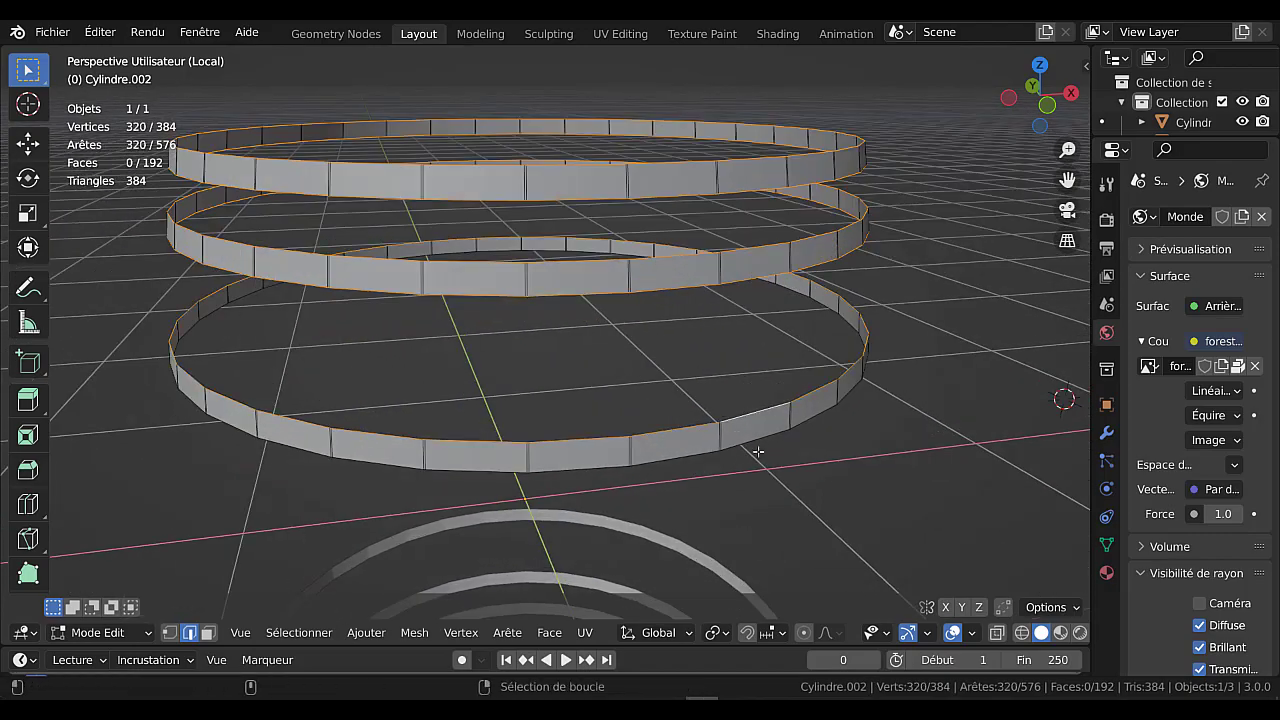
alt+shift+click(758, 450)
middle_drag(885, 474, 862, 485)
scroll(780, 438, up, 2)
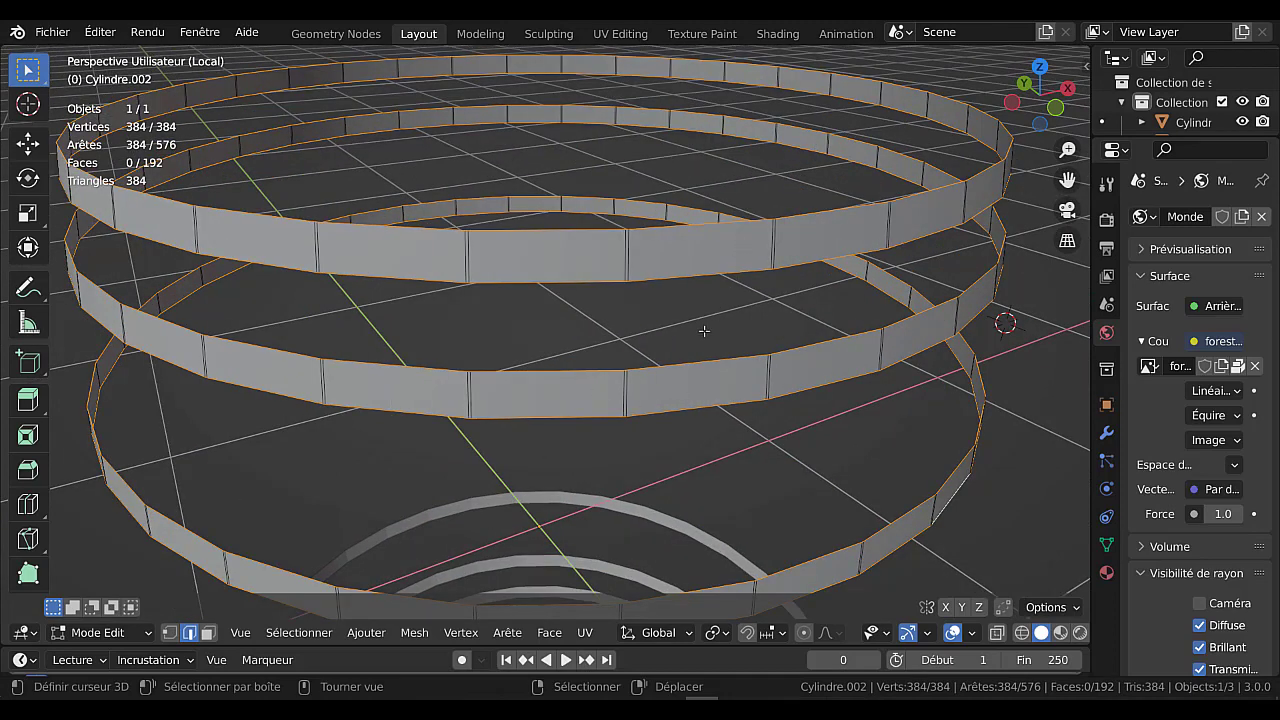
Try LoopTools Space on the bands in vertex select mode, undoing back to the edge loop selection
scroll(704, 330, down, 2)
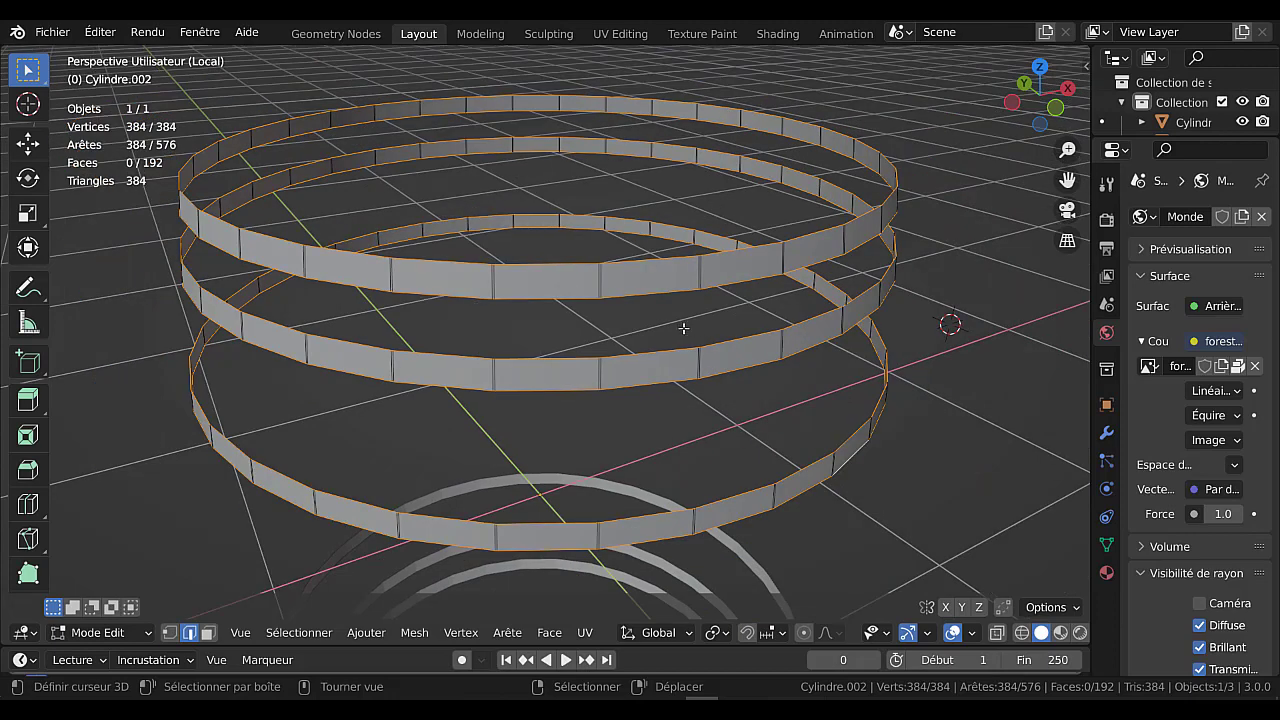
key(1)
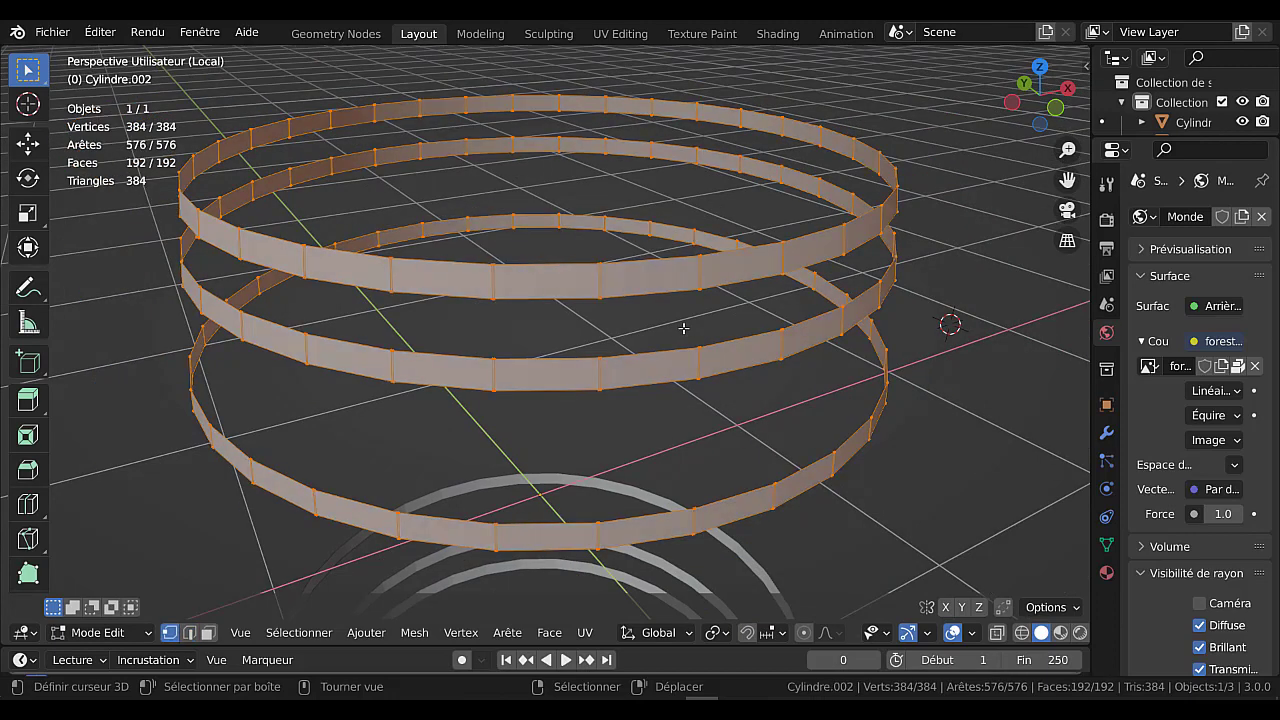
scroll(1017, 354, down, 2)
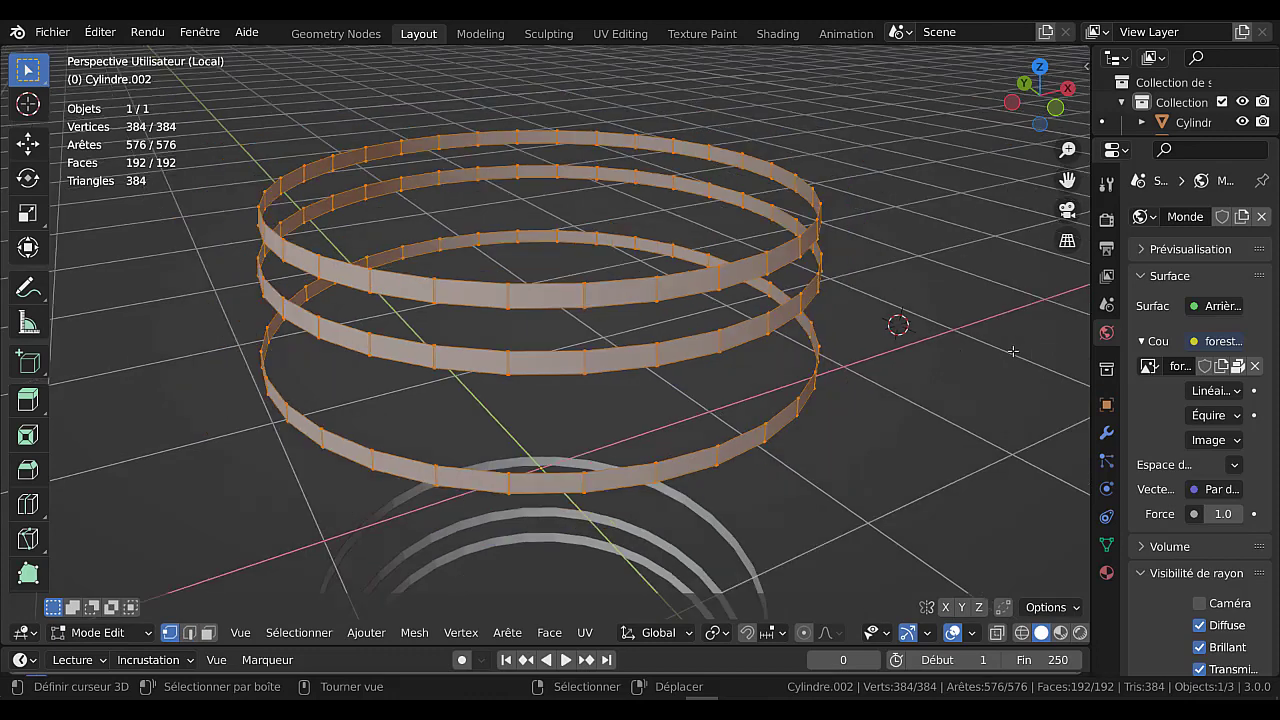
key(q)
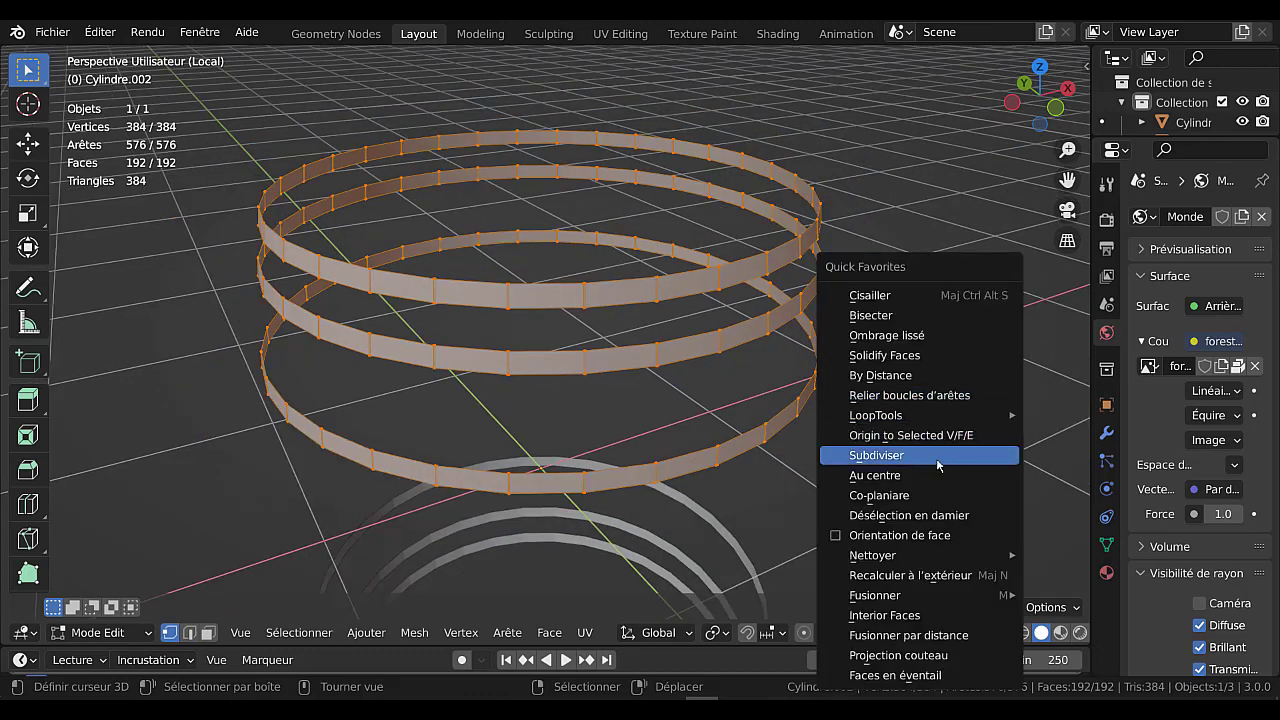
mouse_move(912, 418)
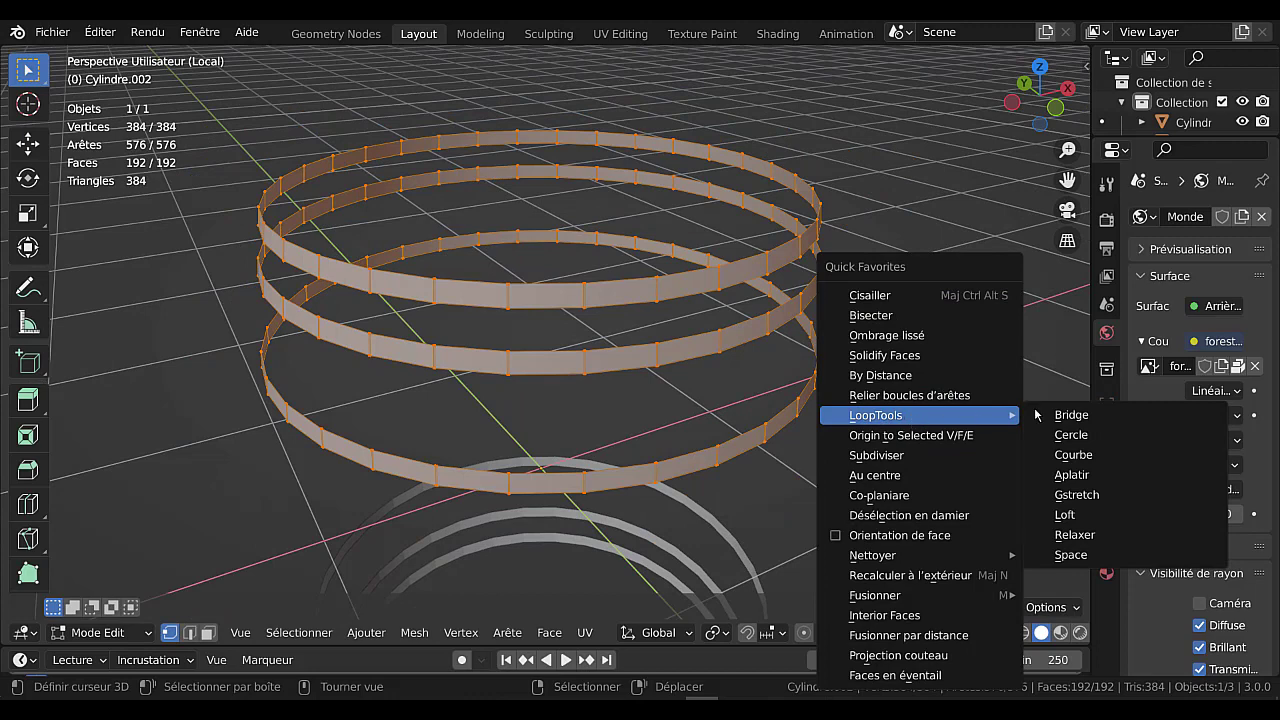
click(1070, 557)
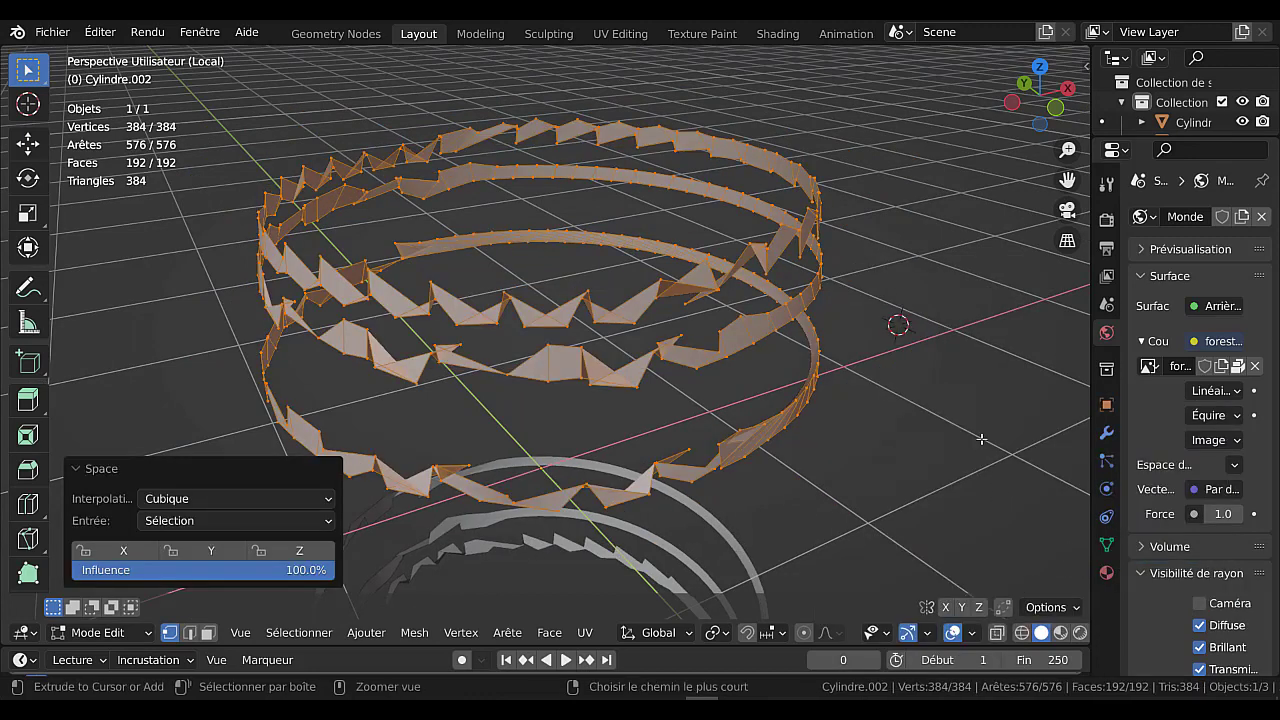
key(ctrl+z)
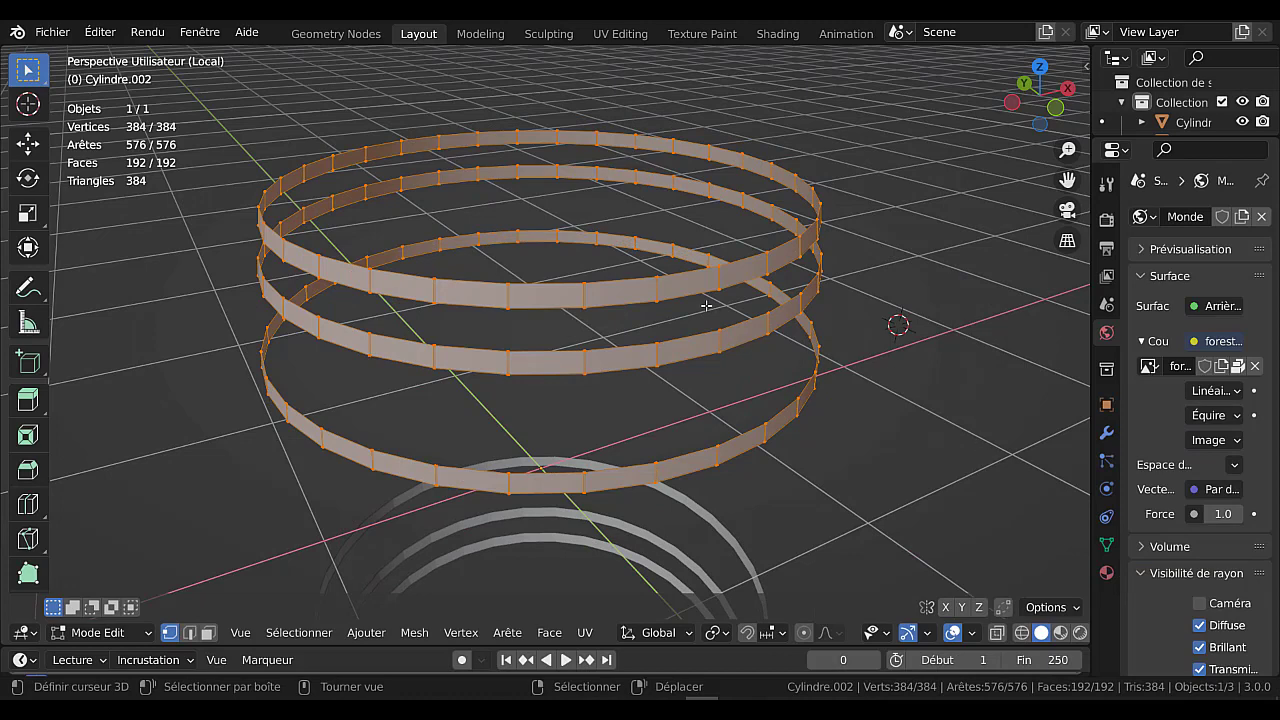
scroll(712, 312, up, 2)
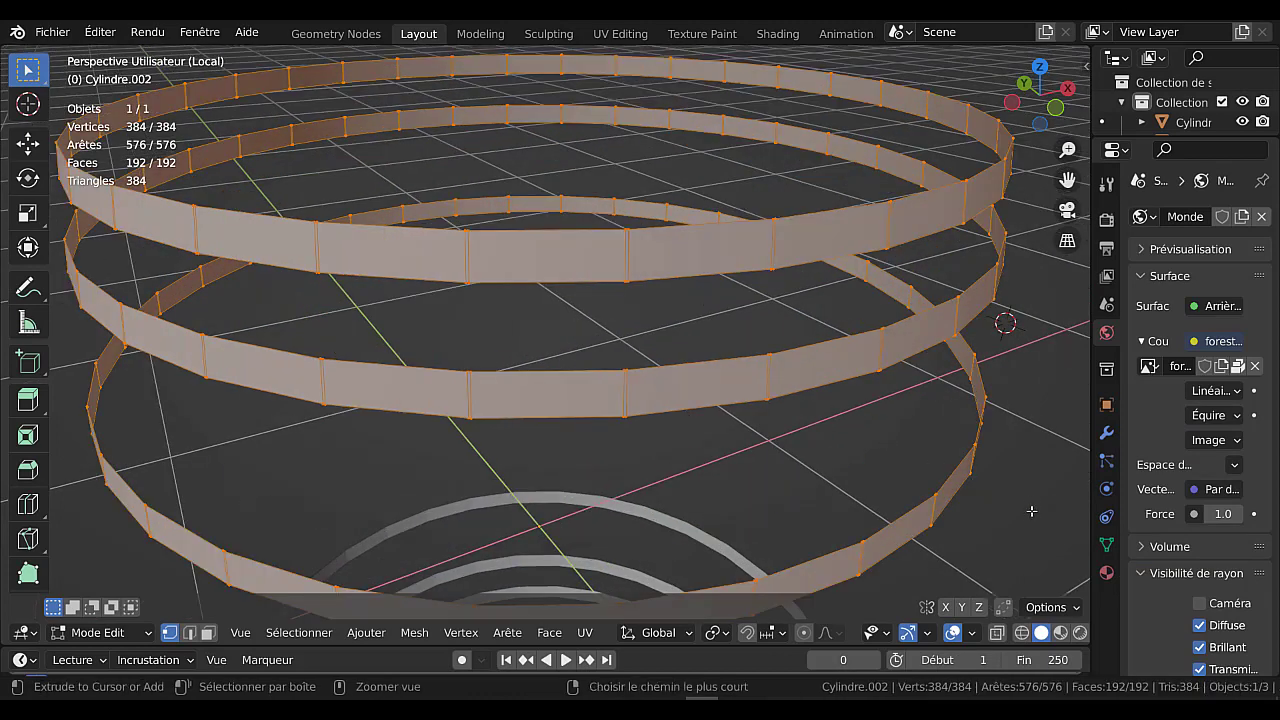
key(ctrl+z)
scroll(1017, 470, down, 3)
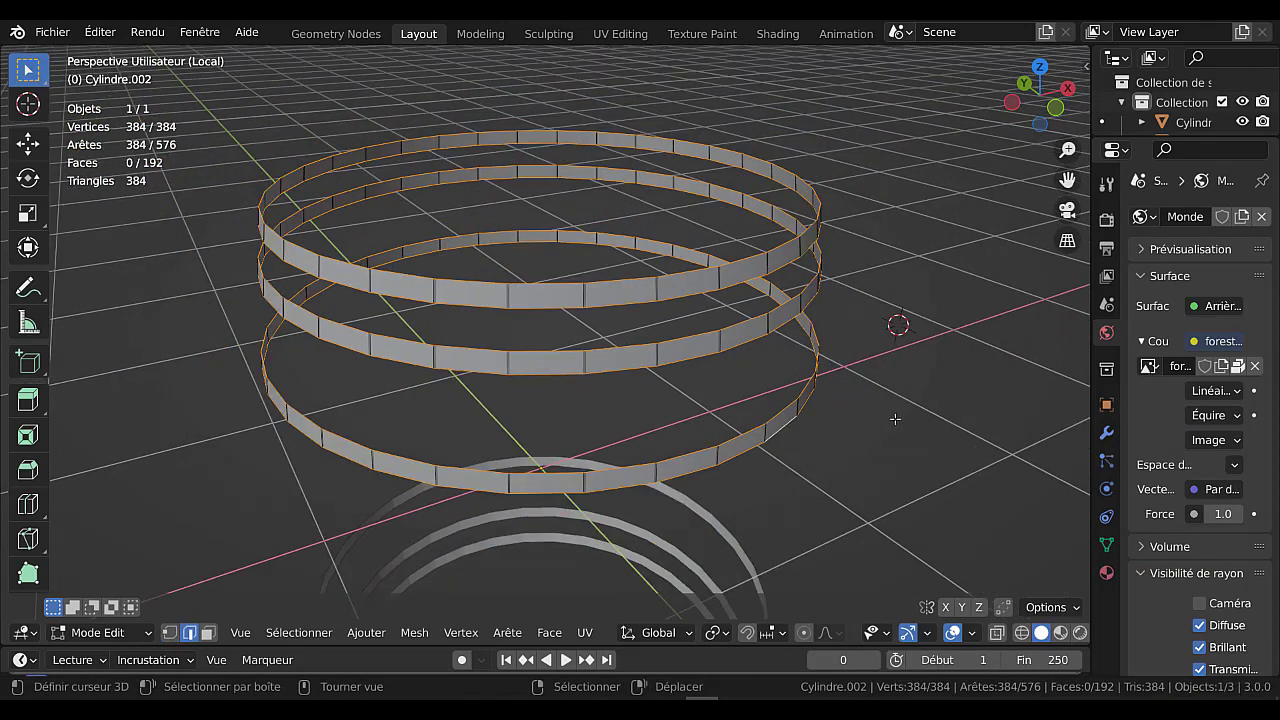
Space the vertices of the selected band edge loops evenly with LoopTools Space, using cubic interpolation at 100% influence
scroll(912, 410, down, 2)
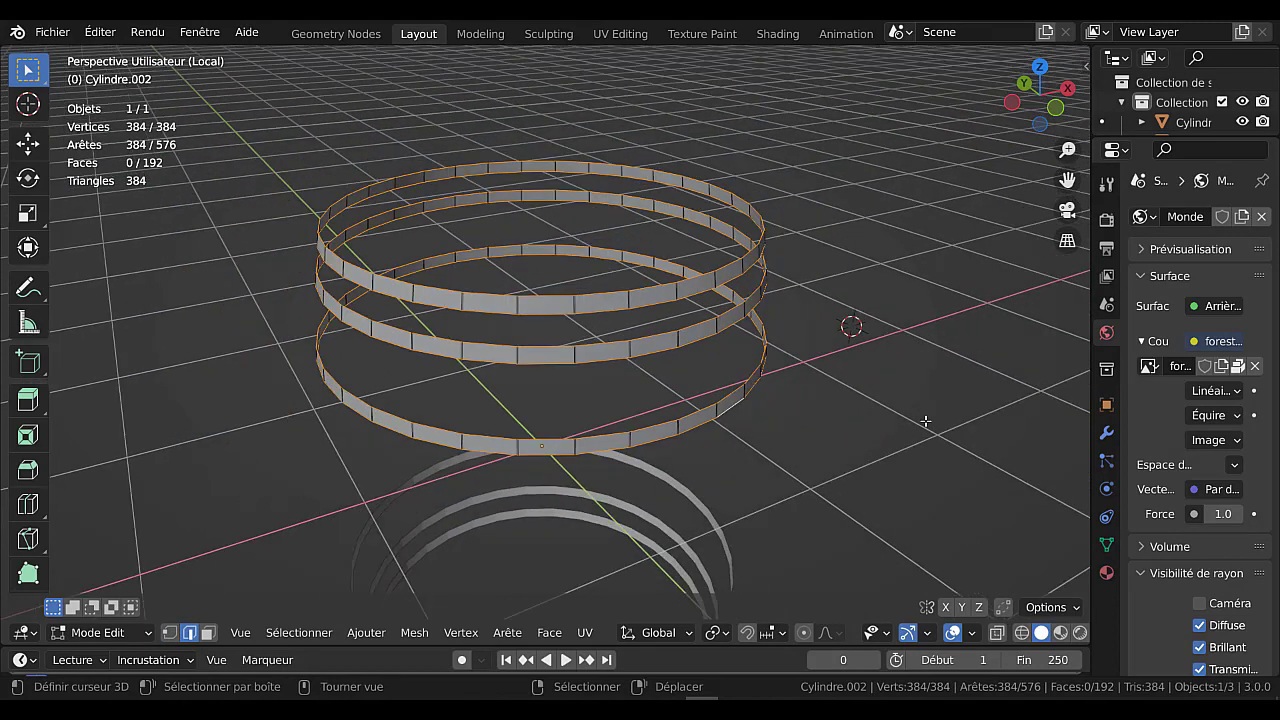
key(q)
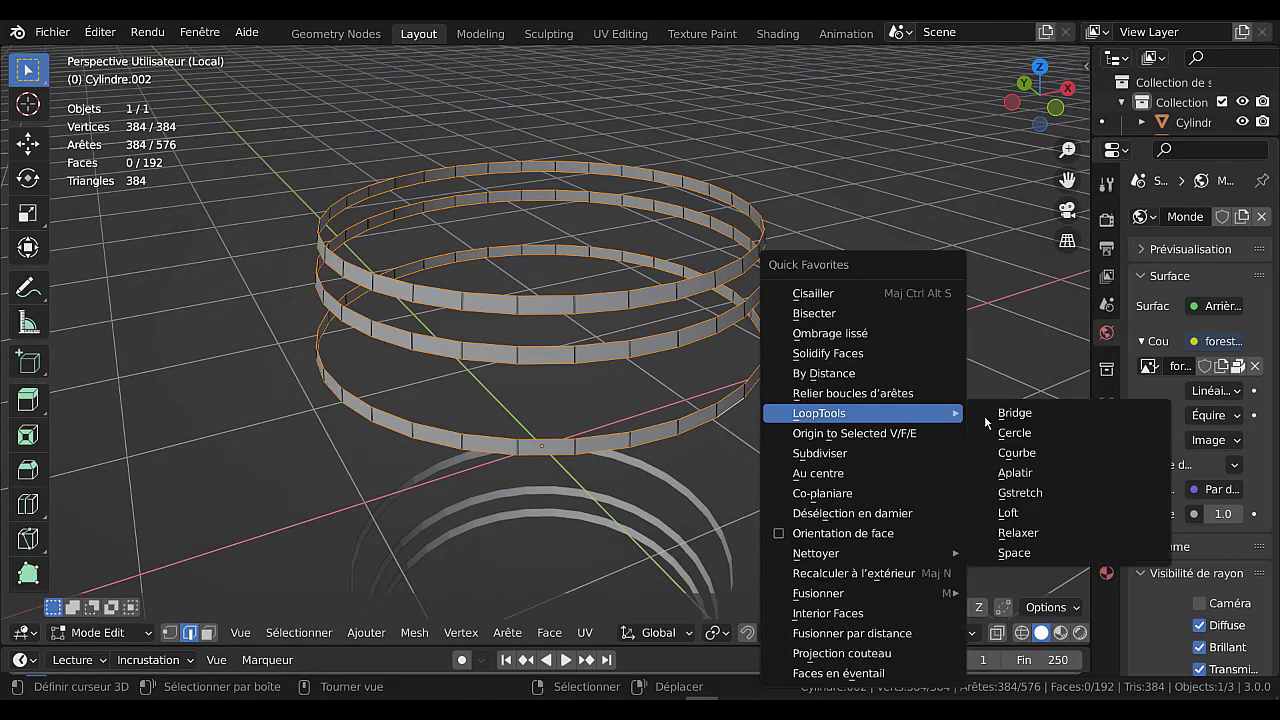
click(1018, 552)
scroll(907, 448, up, 3)
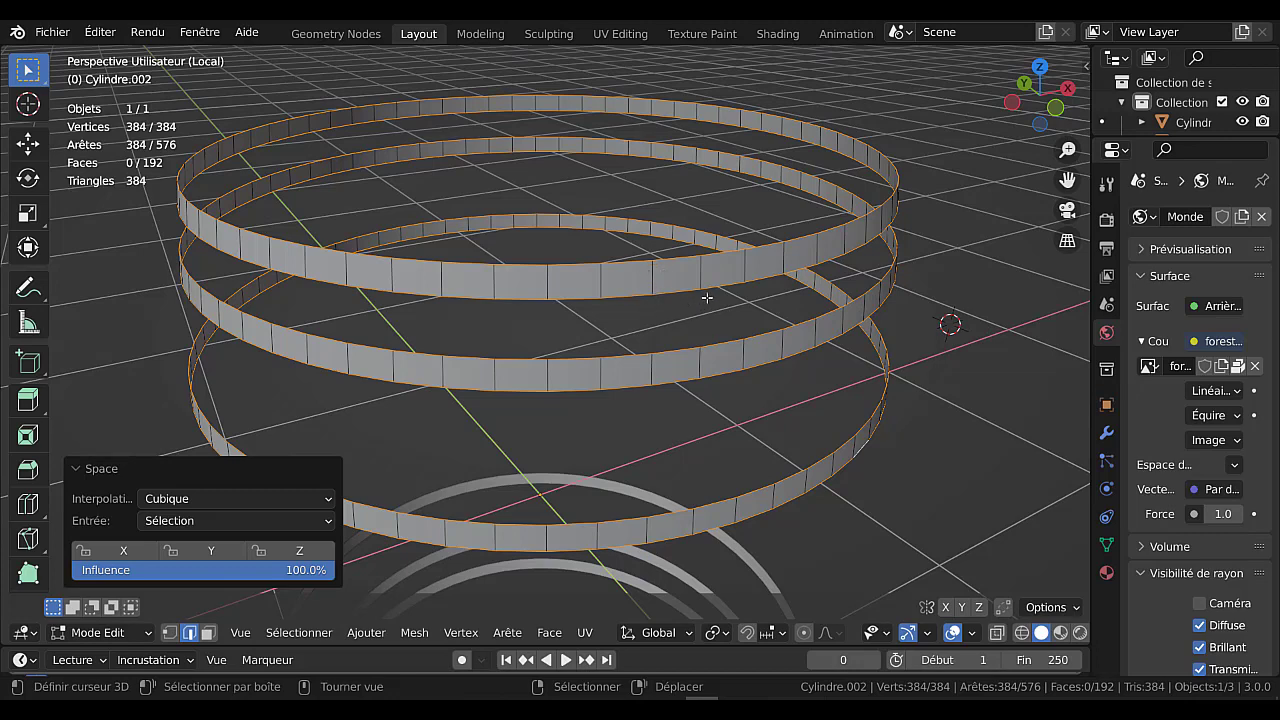
middle_drag(724, 312, 666, 343)
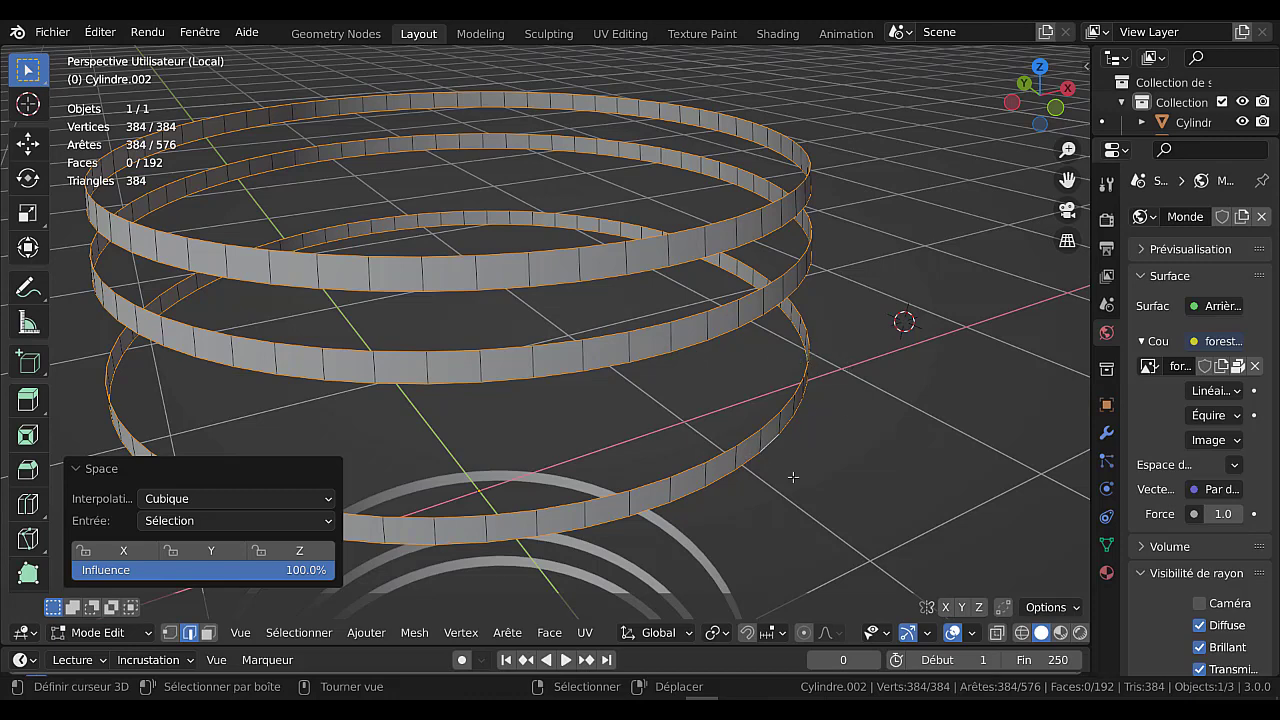
Shape the selected band edge loops into circles with LoopTools Circle, using the Best fit method with flattening on
key(q)
mouse_move(846, 422)
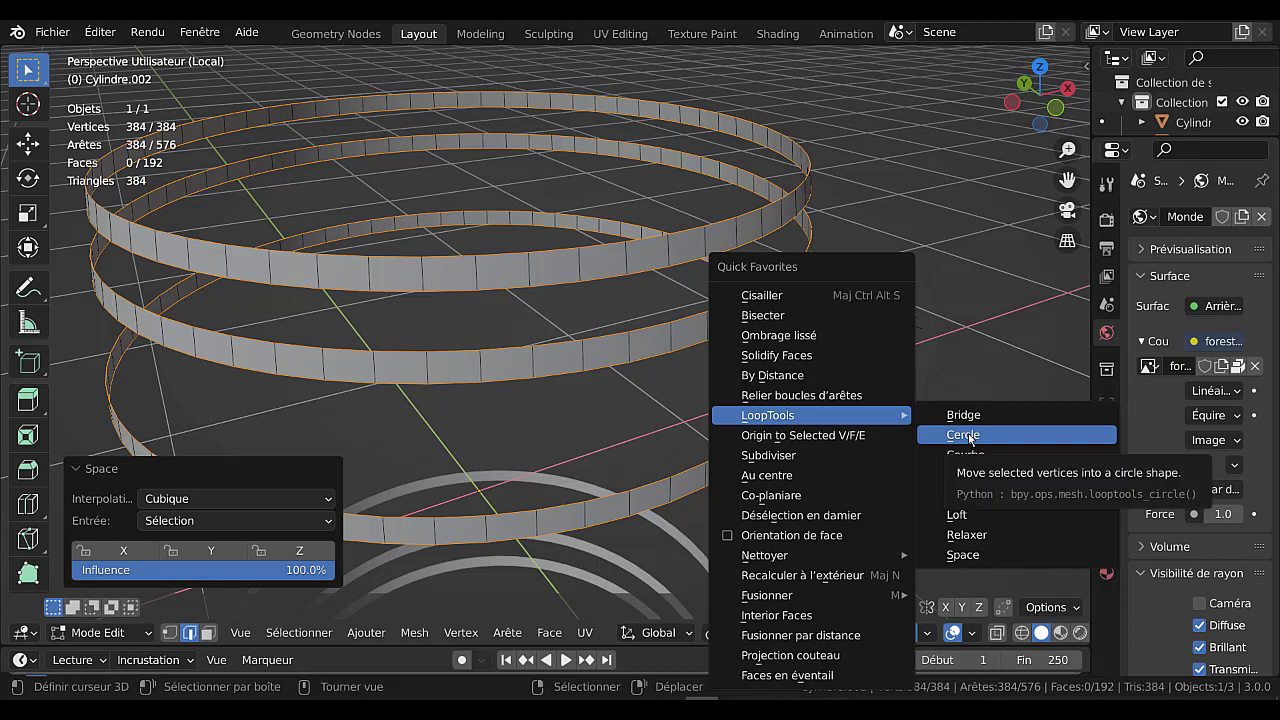
middle_drag(946, 239, 889, 218)
scroll(897, 228, up, 4)
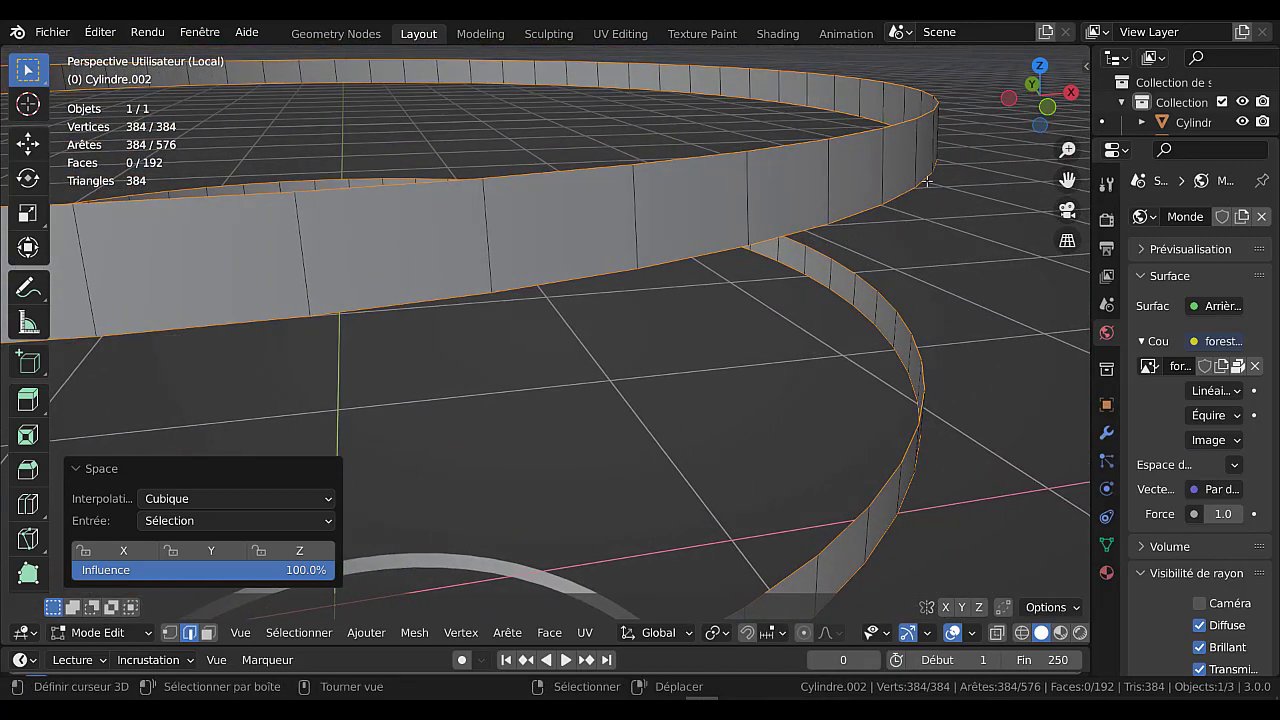
scroll(984, 390, down, 4)
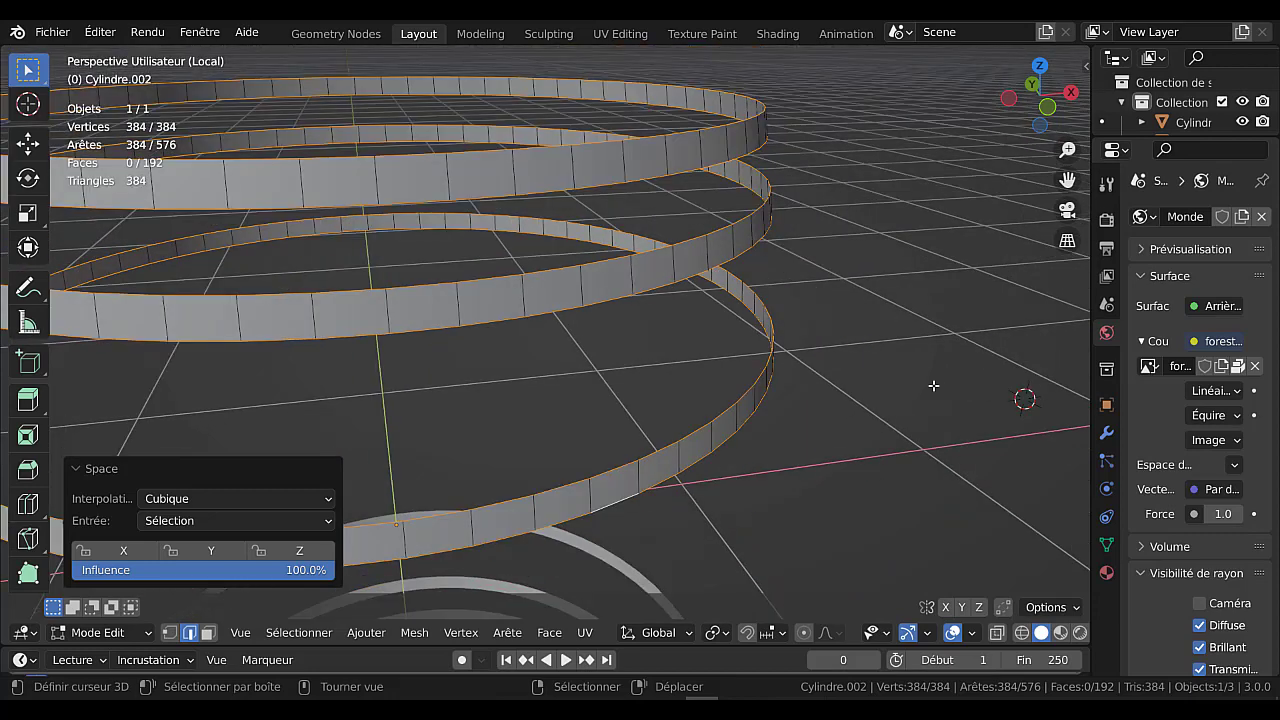
key(q)
mouse_move(884, 349)
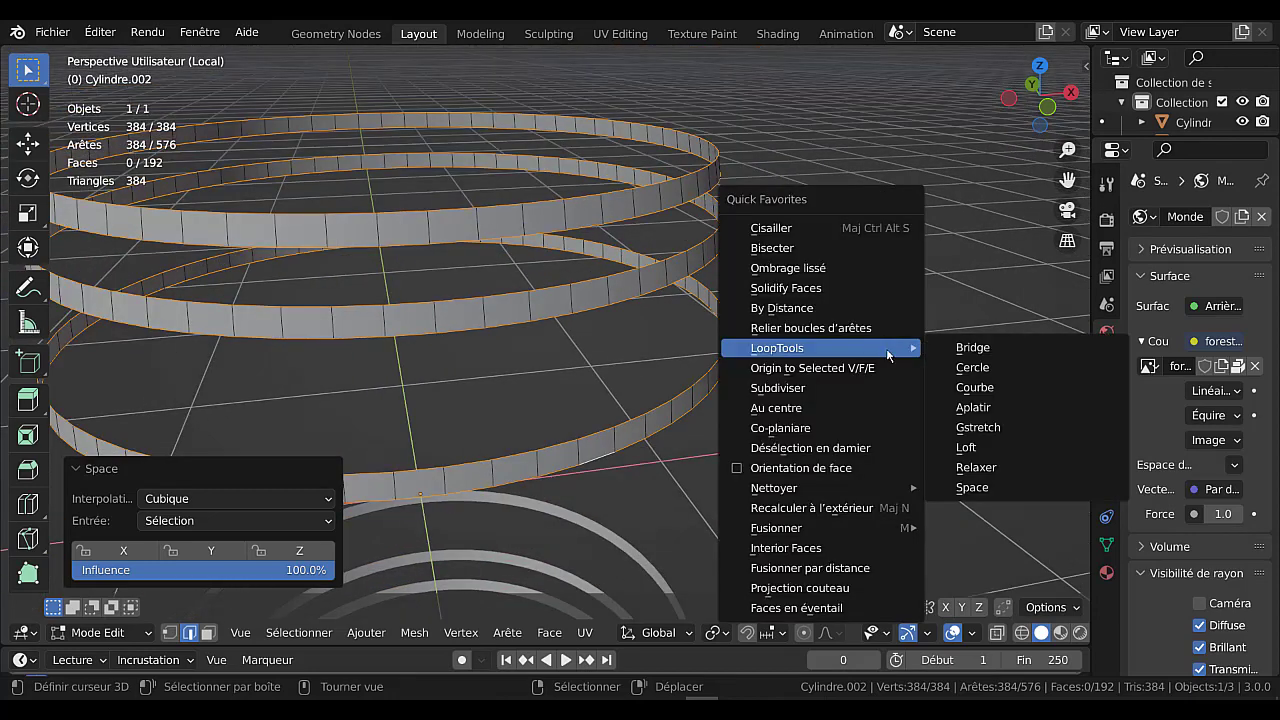
click(972, 368)
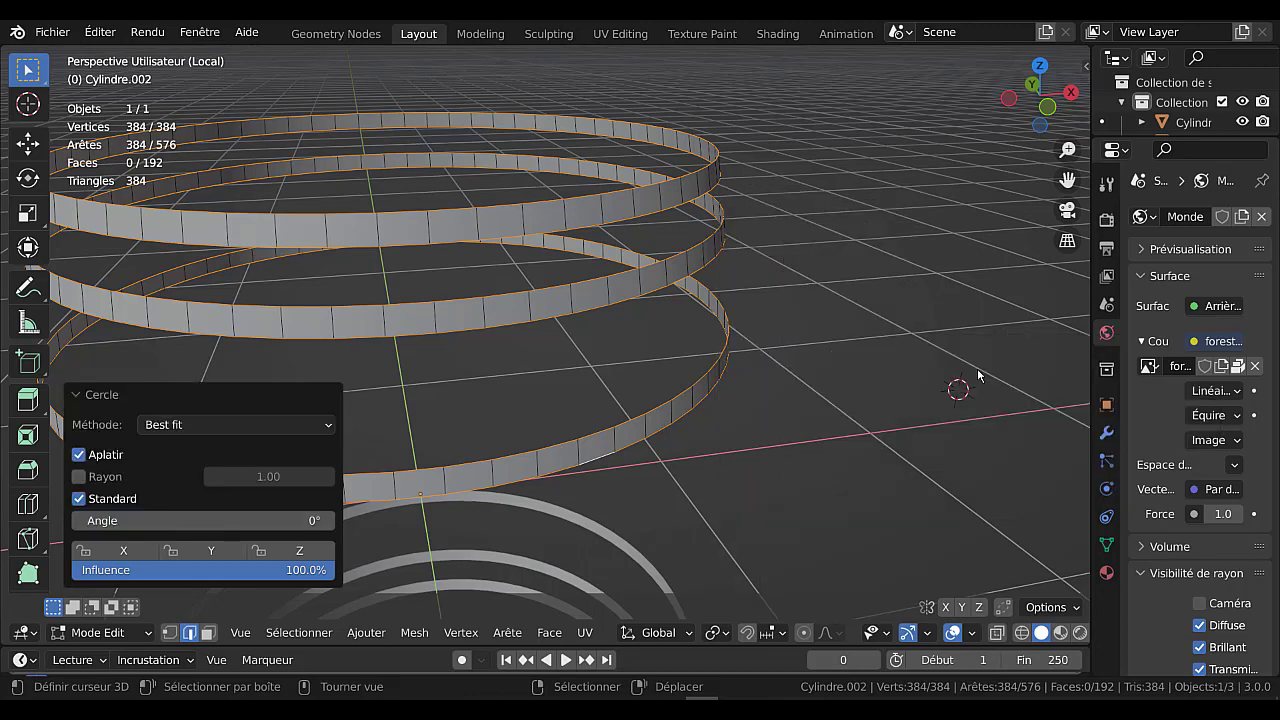
Select all geometry of the three bands and leave local view so the whole barrel is shown
key(Tab)
scroll(977, 368, down, 3)
key(Tab)
scroll(846, 372, up, 3)
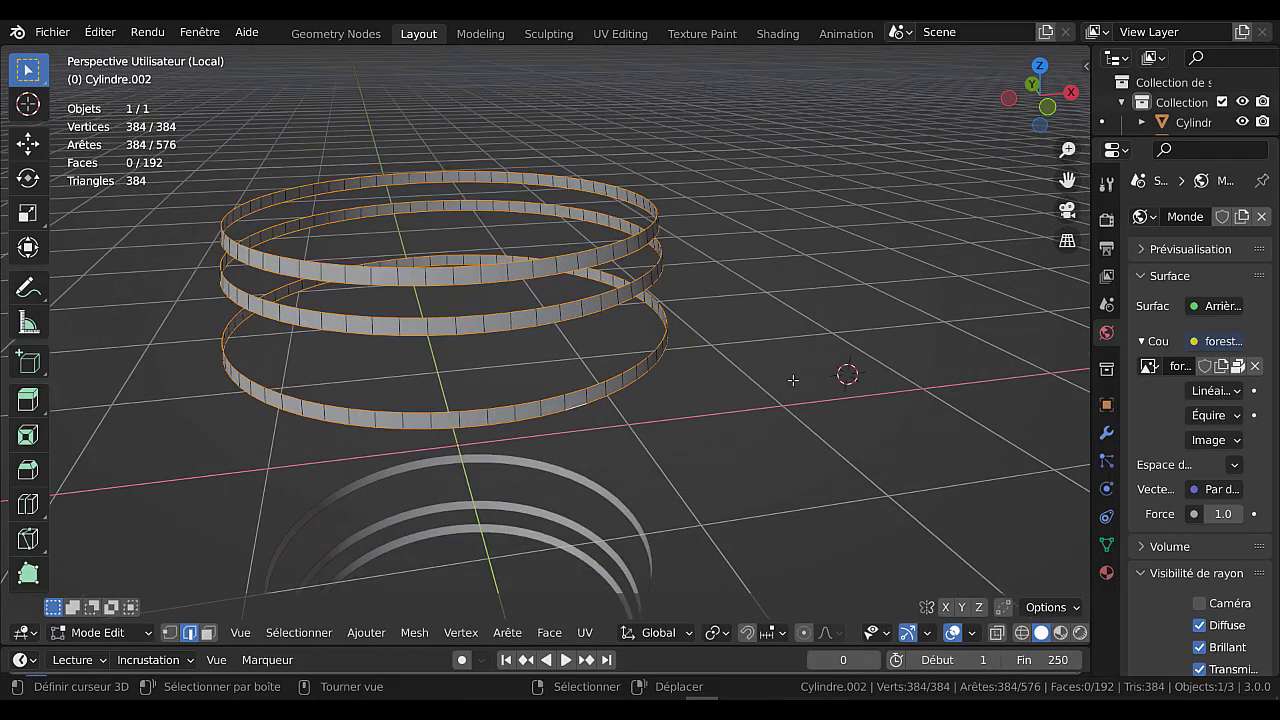
key(a)
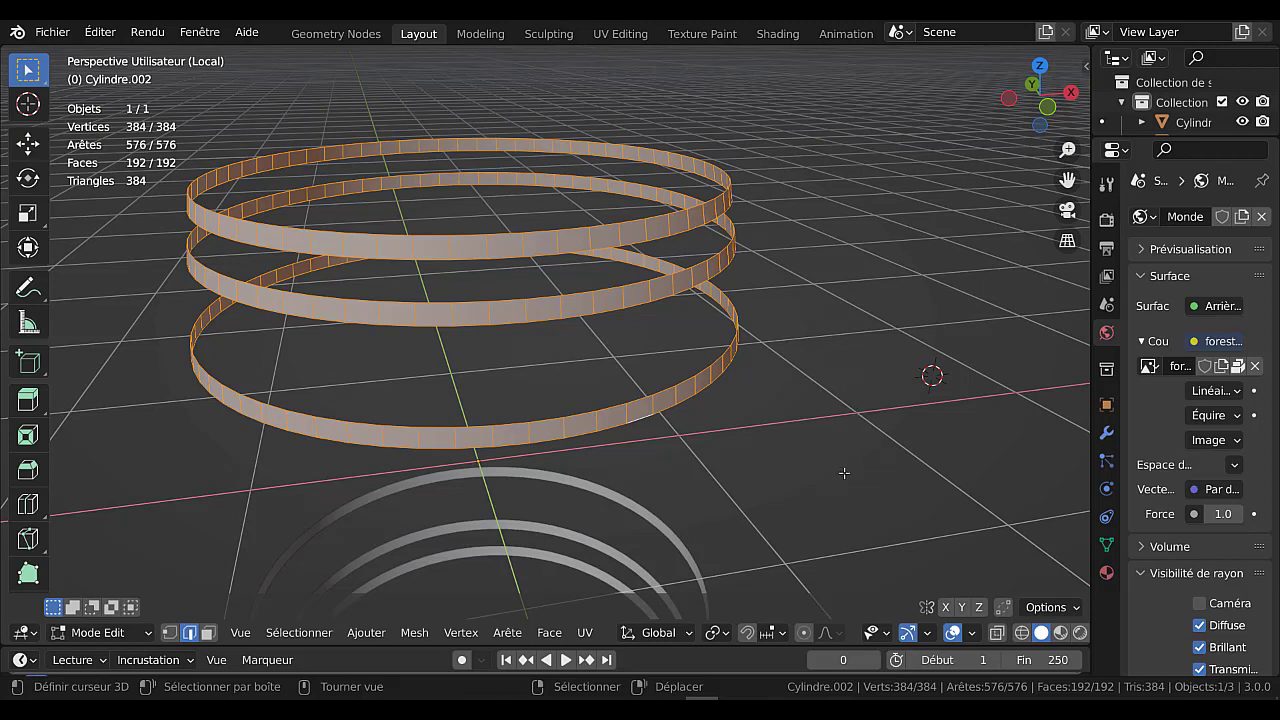
key(Tab)
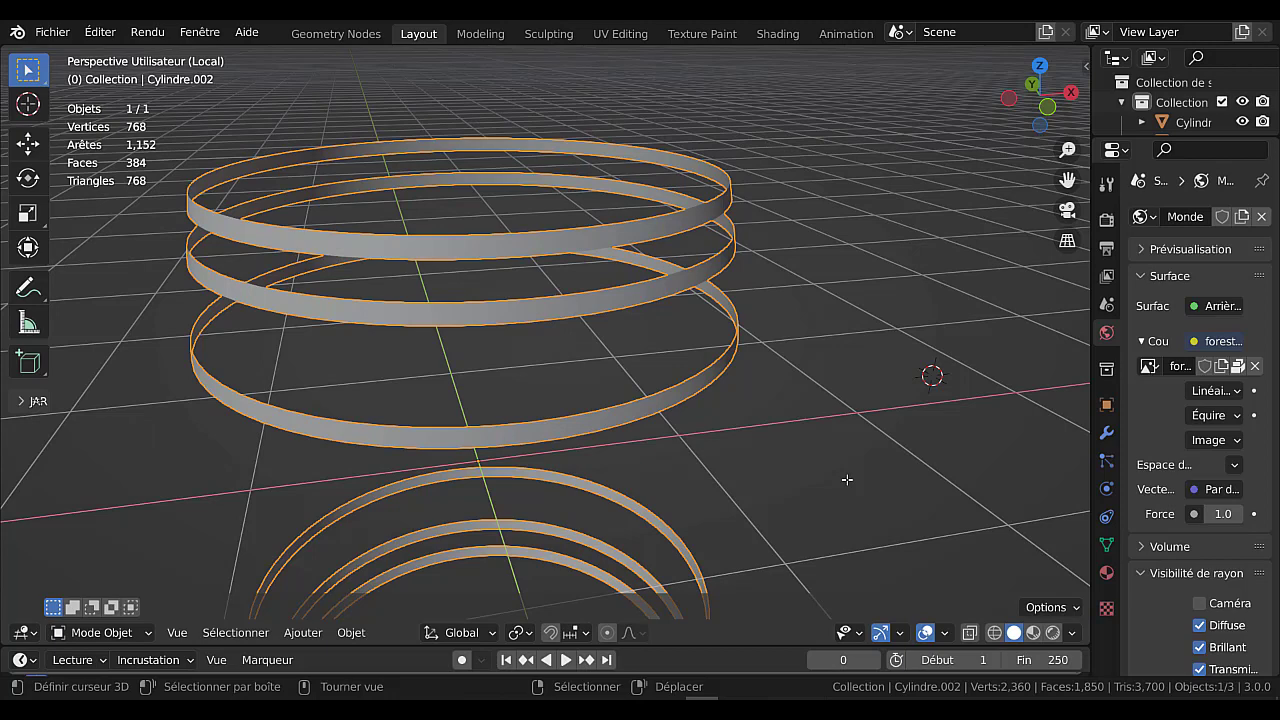
key(KP_Divide)
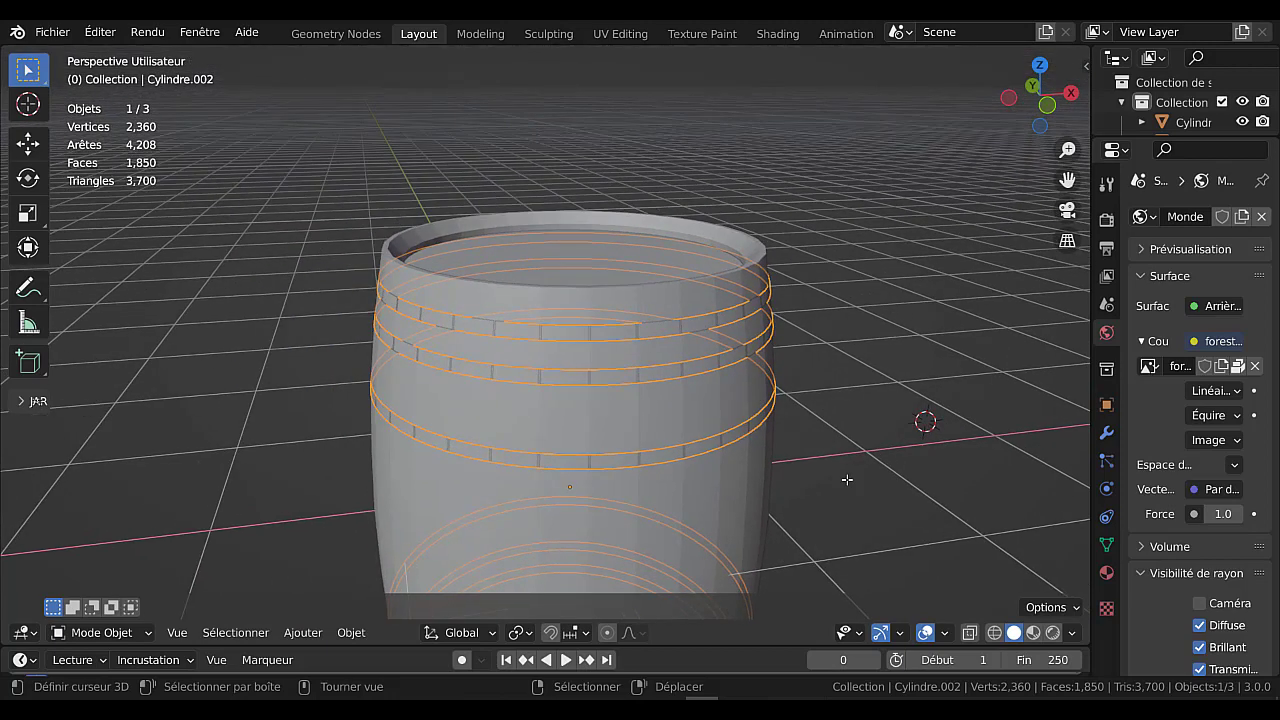
key(Tab)
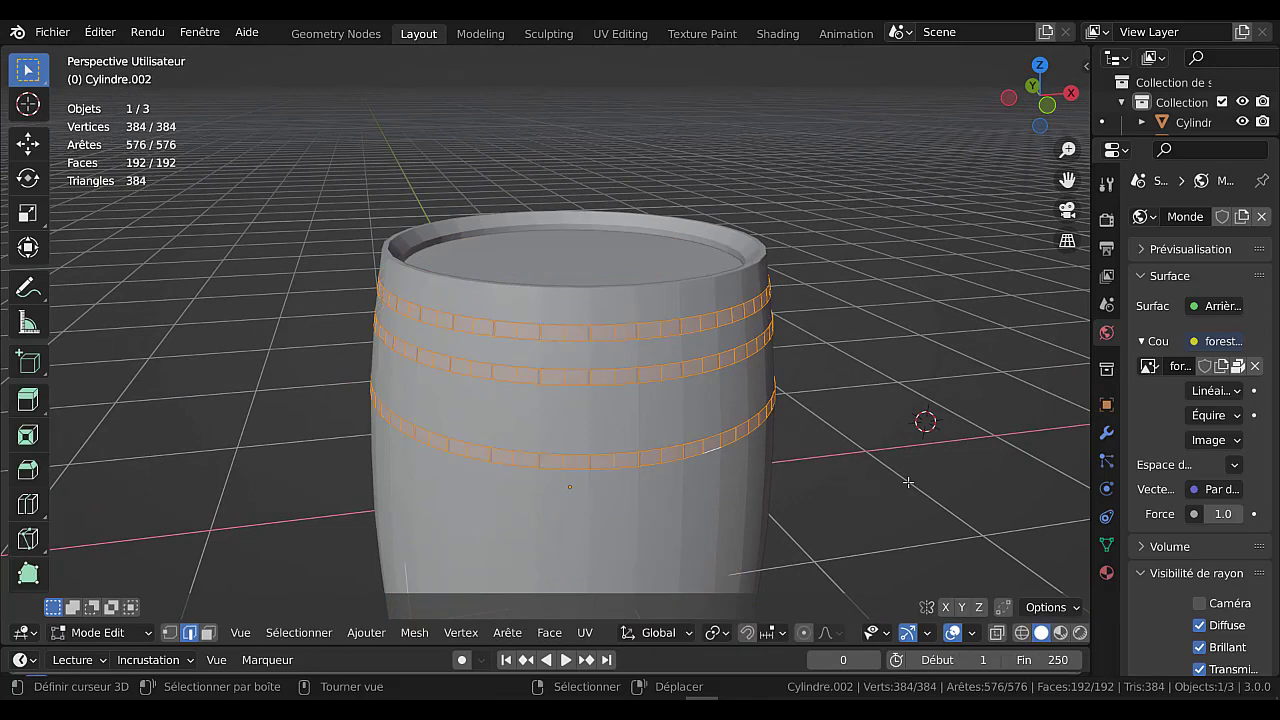
Extrude the selected band faces and scale the extrusion outward to 1.017 to give the hoops thickness
shift+middle_drag(886, 462, 784, 415)
scroll(784, 415, up, 2)
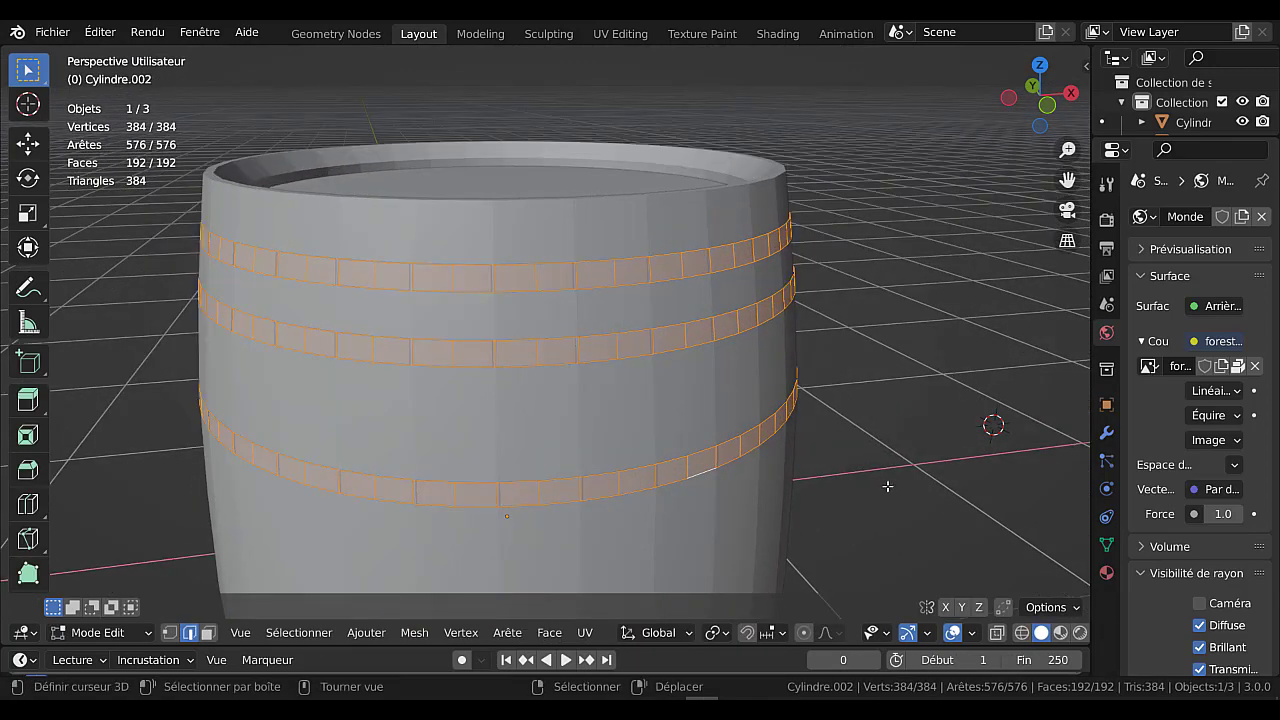
key(shift+d)
key(s)
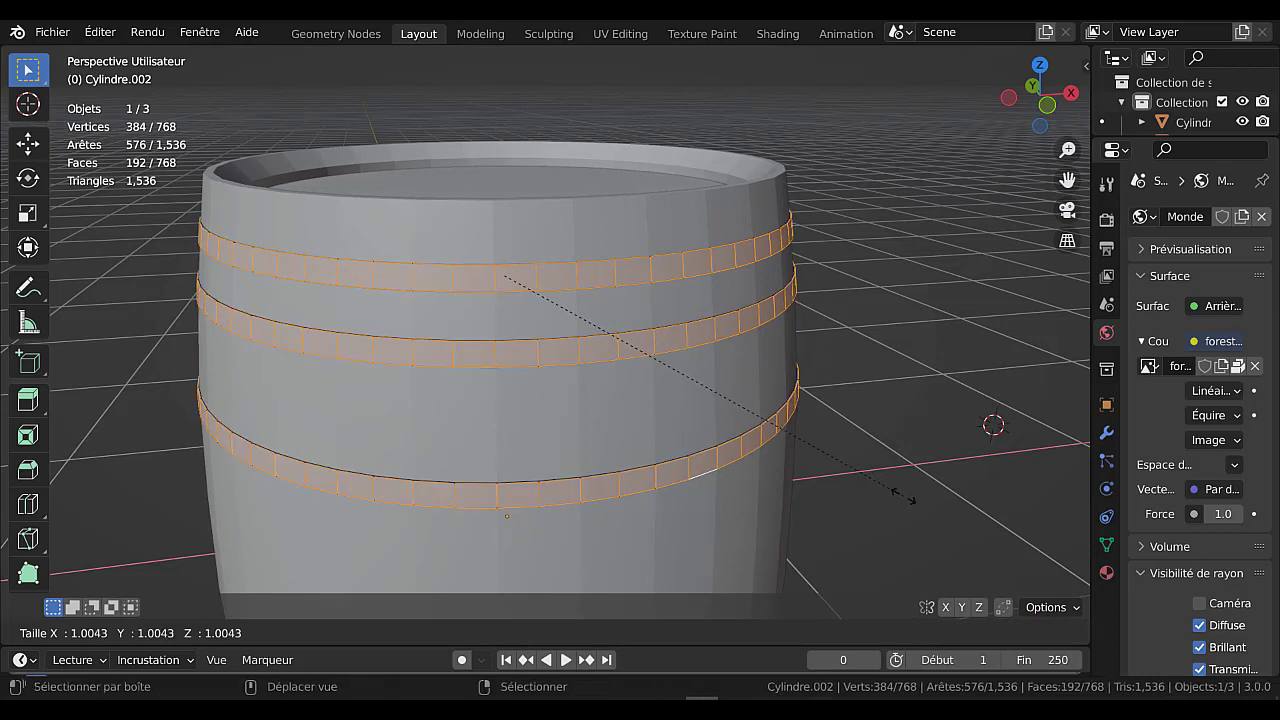
click(955, 512)
Inspect the thickened hoops around the barrel from several angles, including in rendered viewport shading
middle_drag(862, 404, 825, 432)
middle_drag(899, 450, 918, 386)
scroll(918, 386, down, 7)
middle_drag(780, 486, 743, 474)
scroll(564, 544, up, 1)
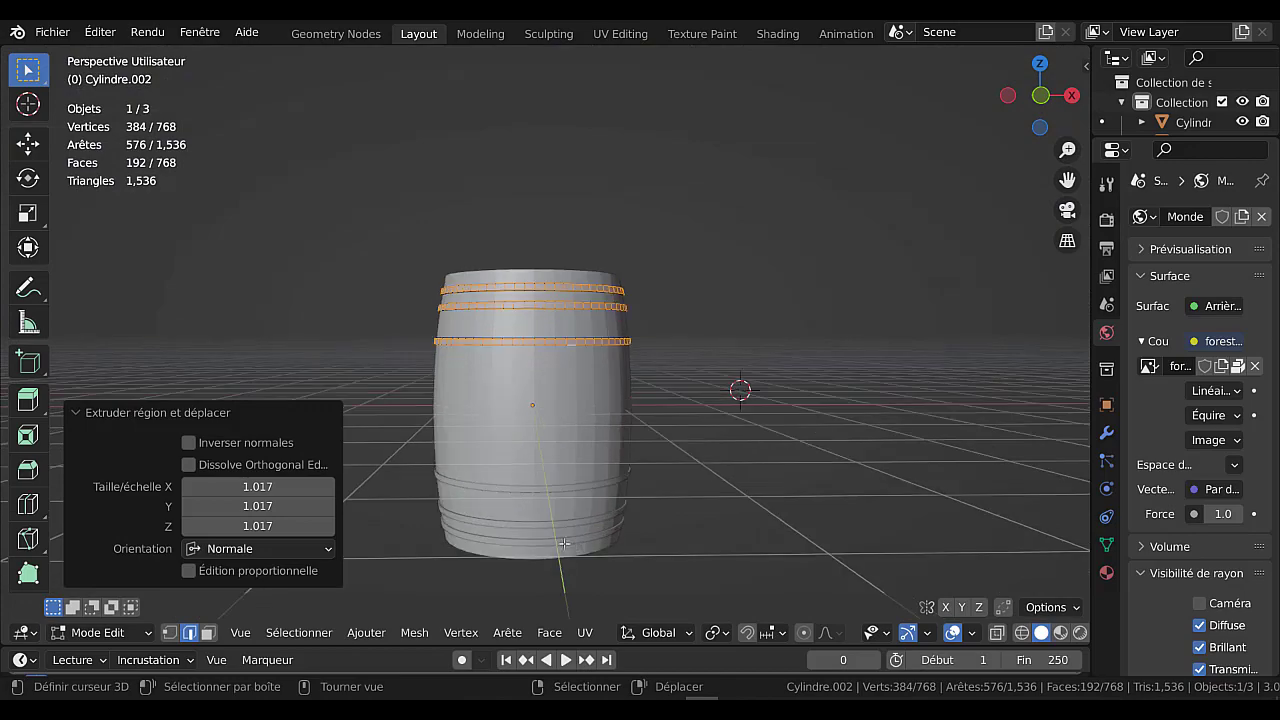
middle_drag(875, 445, 905, 472)
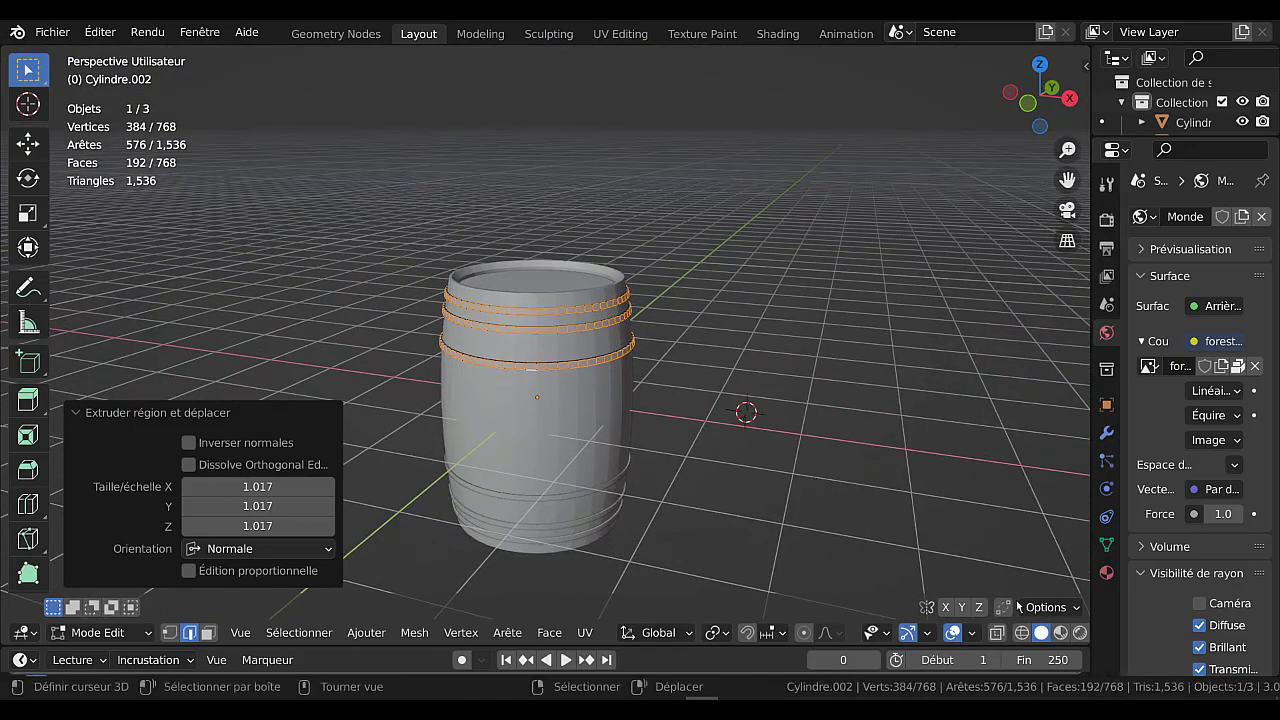
click(1080, 632)
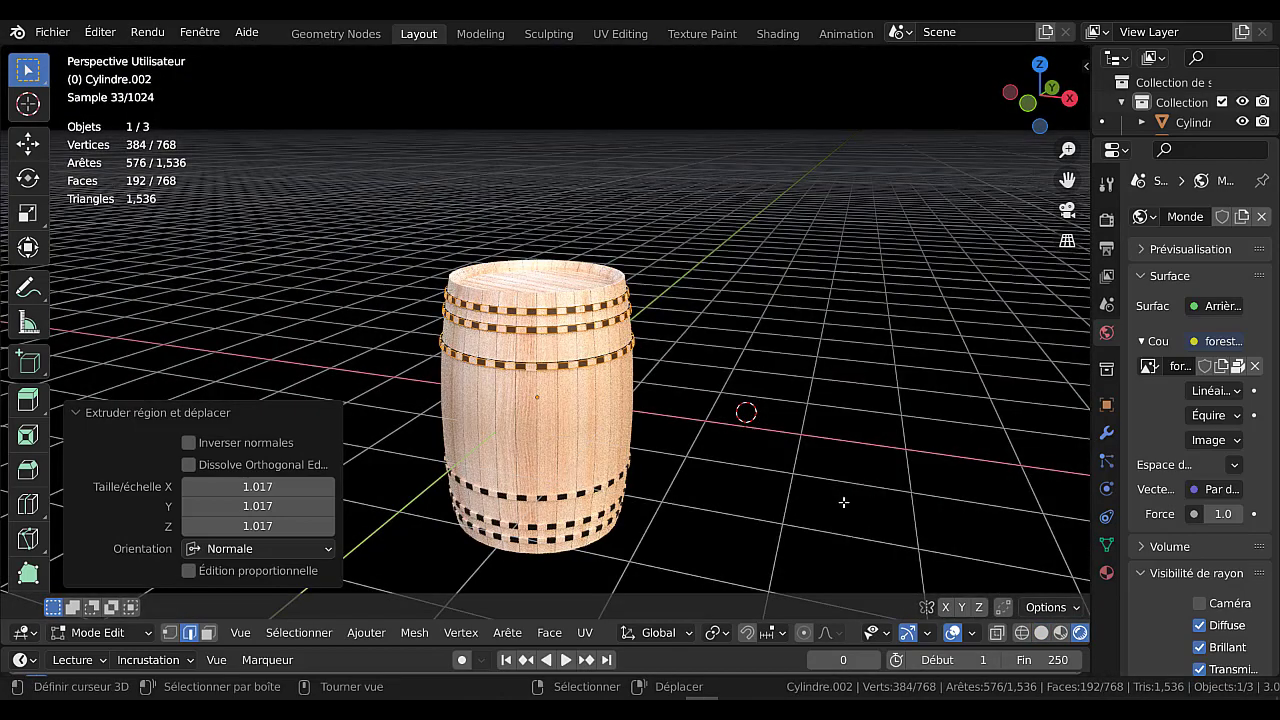
scroll(843, 495, up, 4)
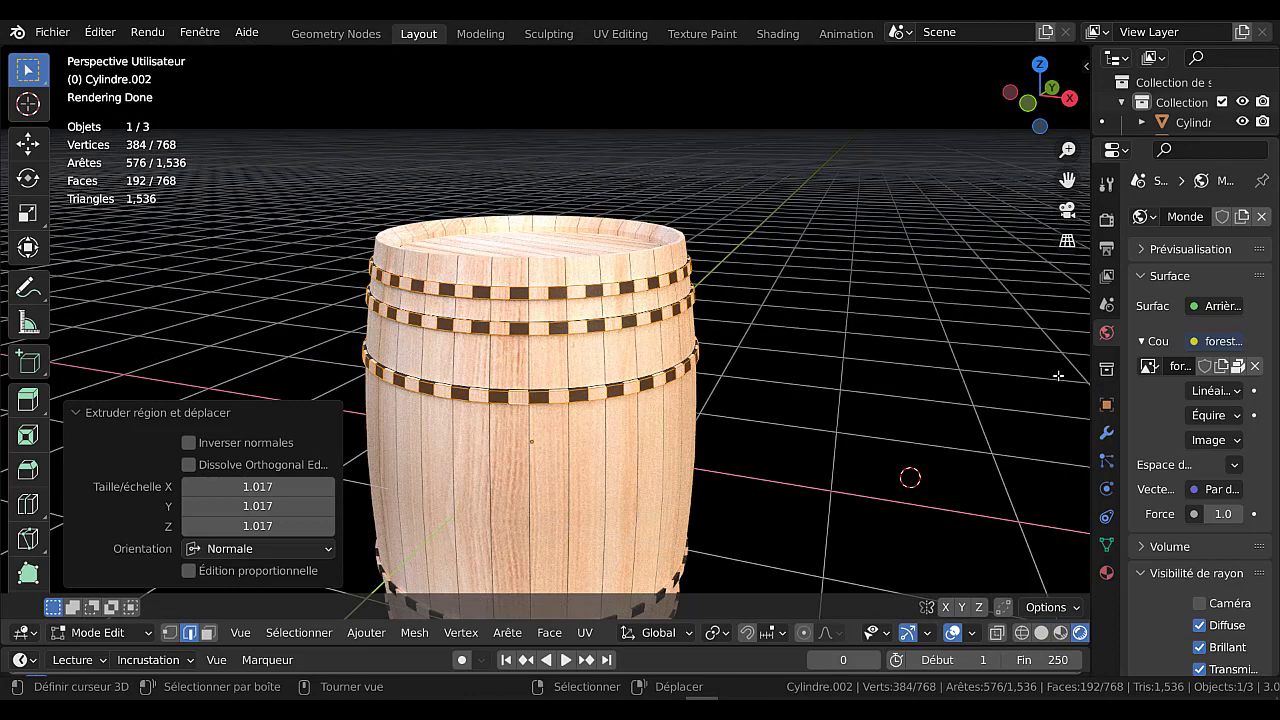
Select all faces of the hoops and assign the black Matériau.001 to them
drag(1092, 365, 940, 365)
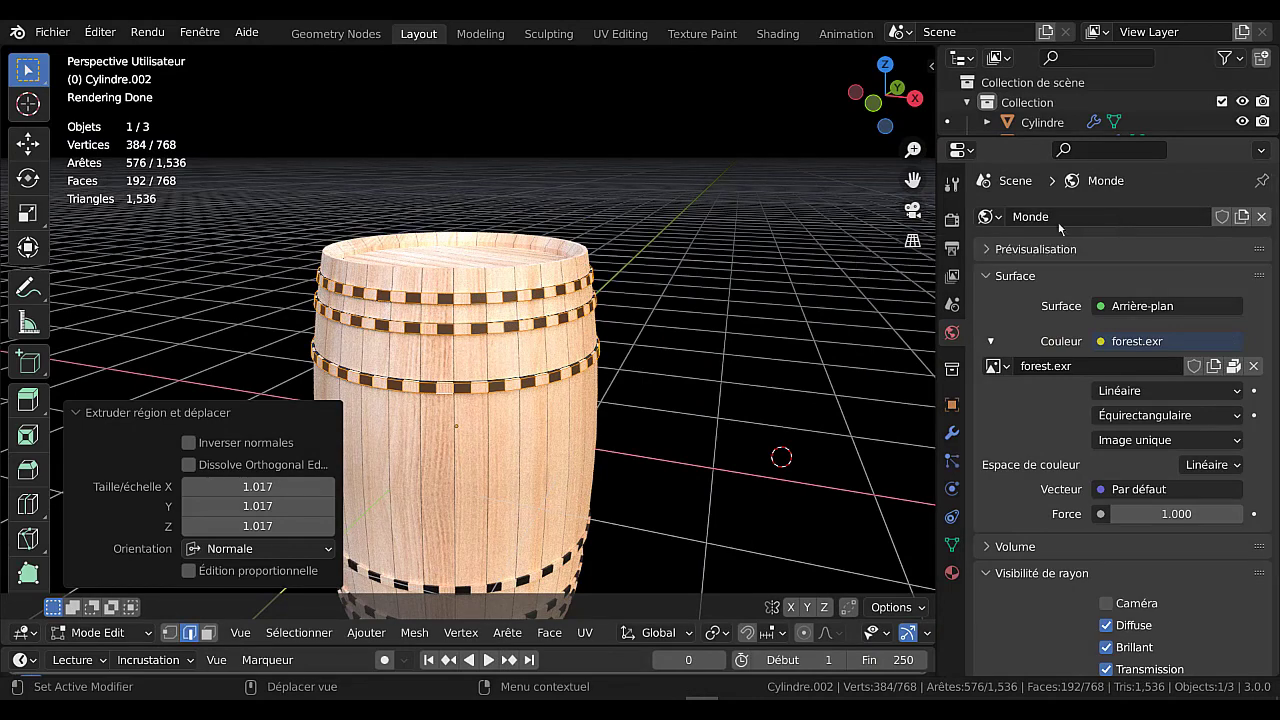
key(Tab)
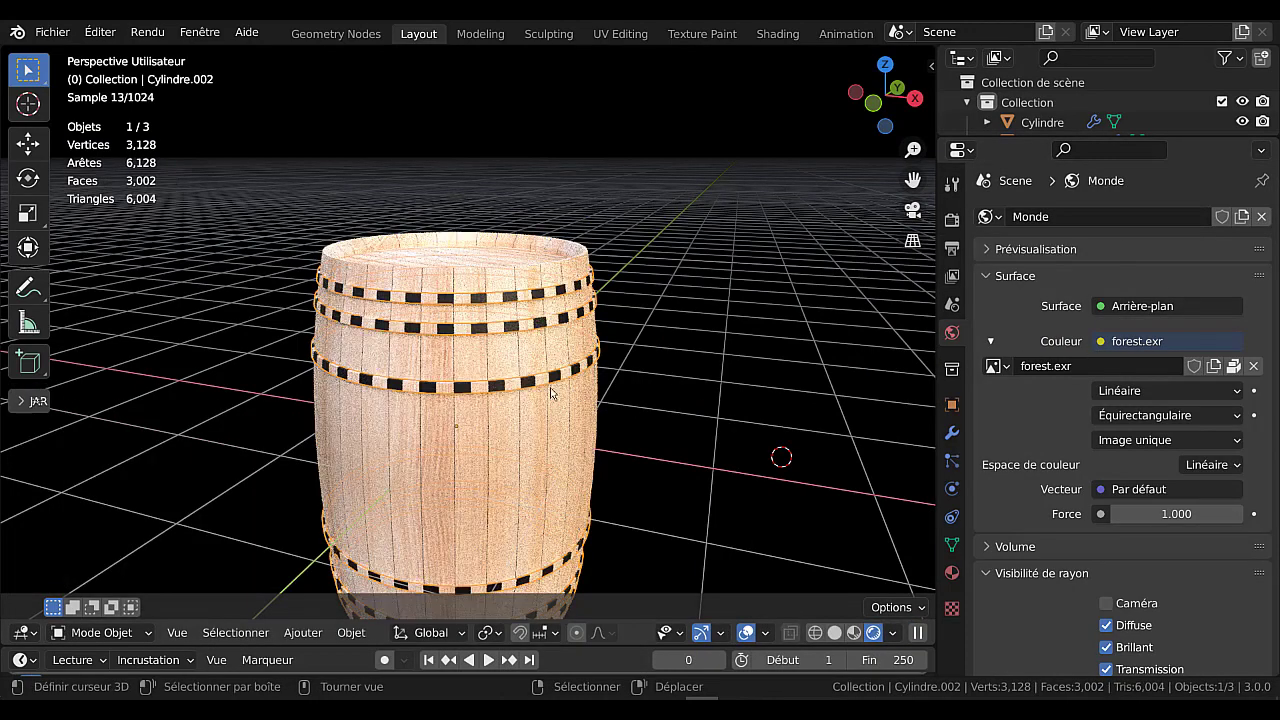
key(Tab)
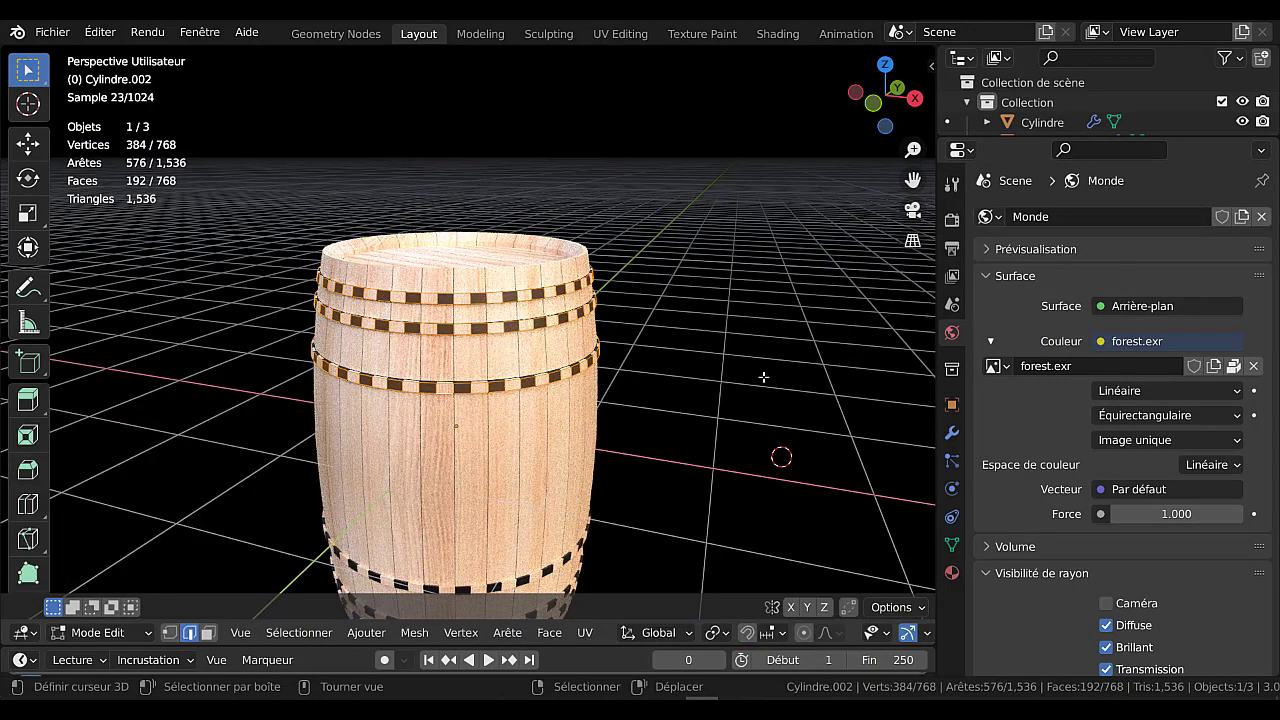
key(a)
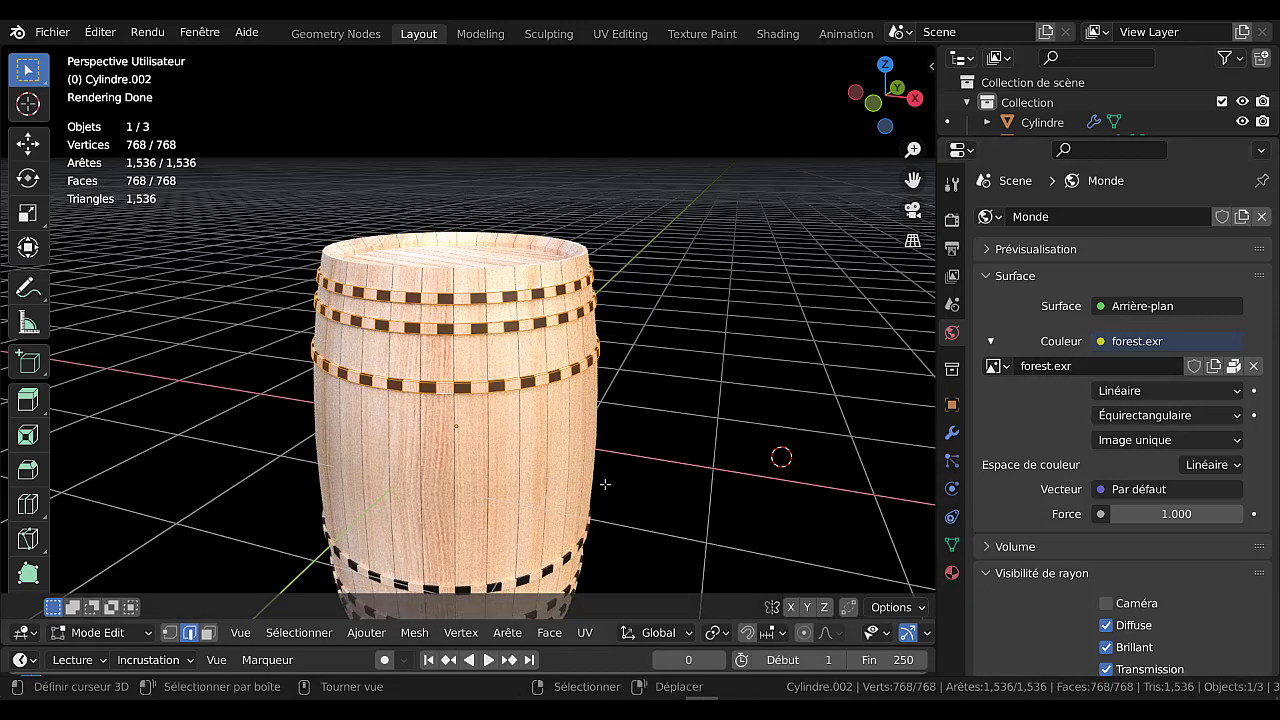
click(952, 572)
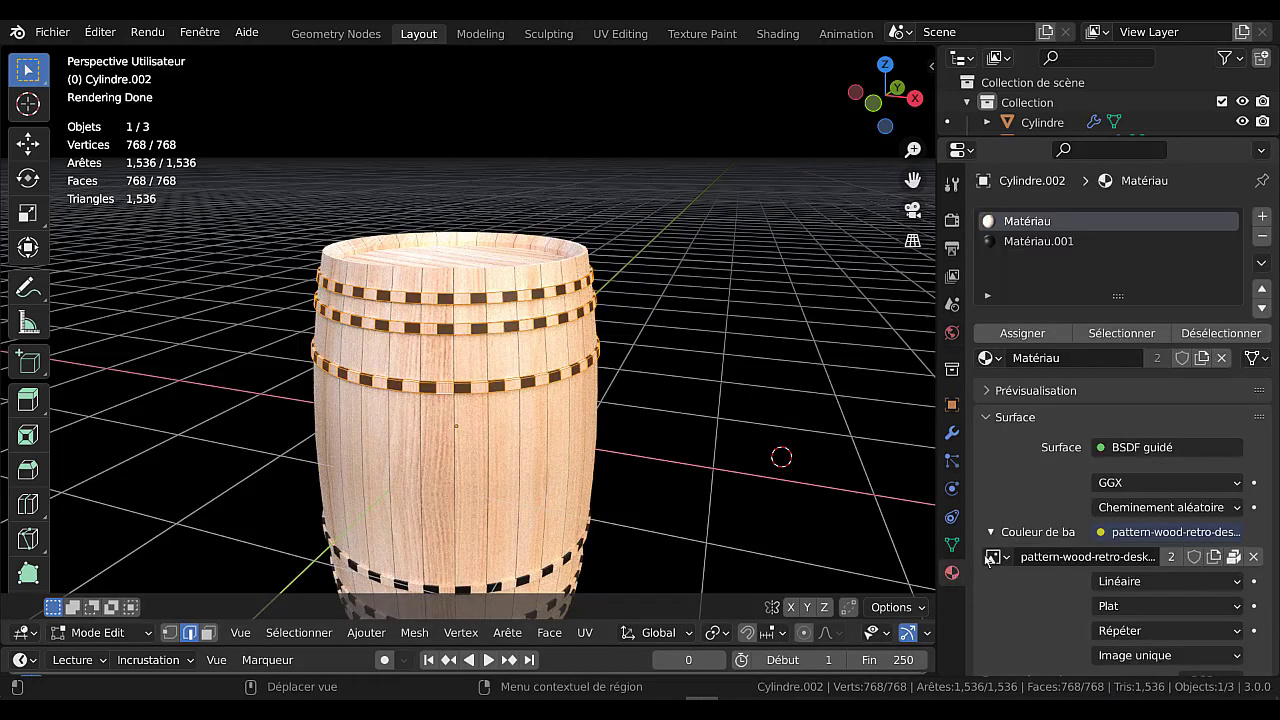
click(1040, 242)
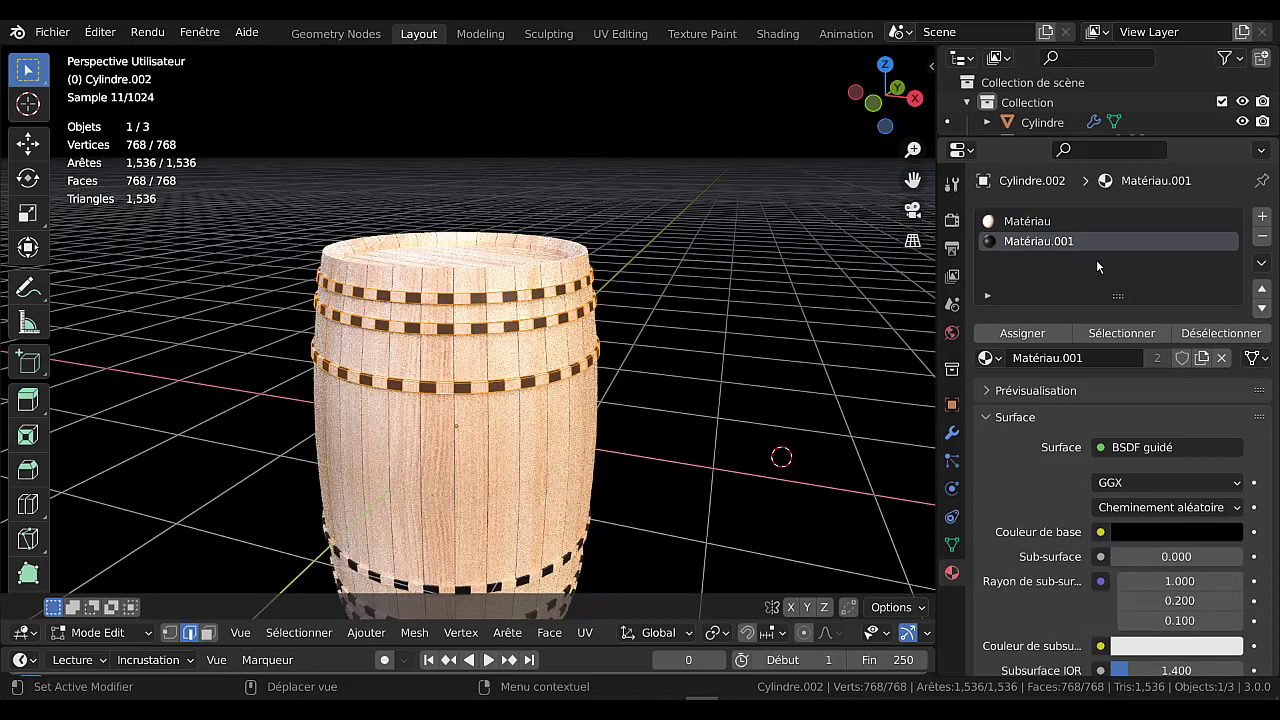
click(1041, 336)
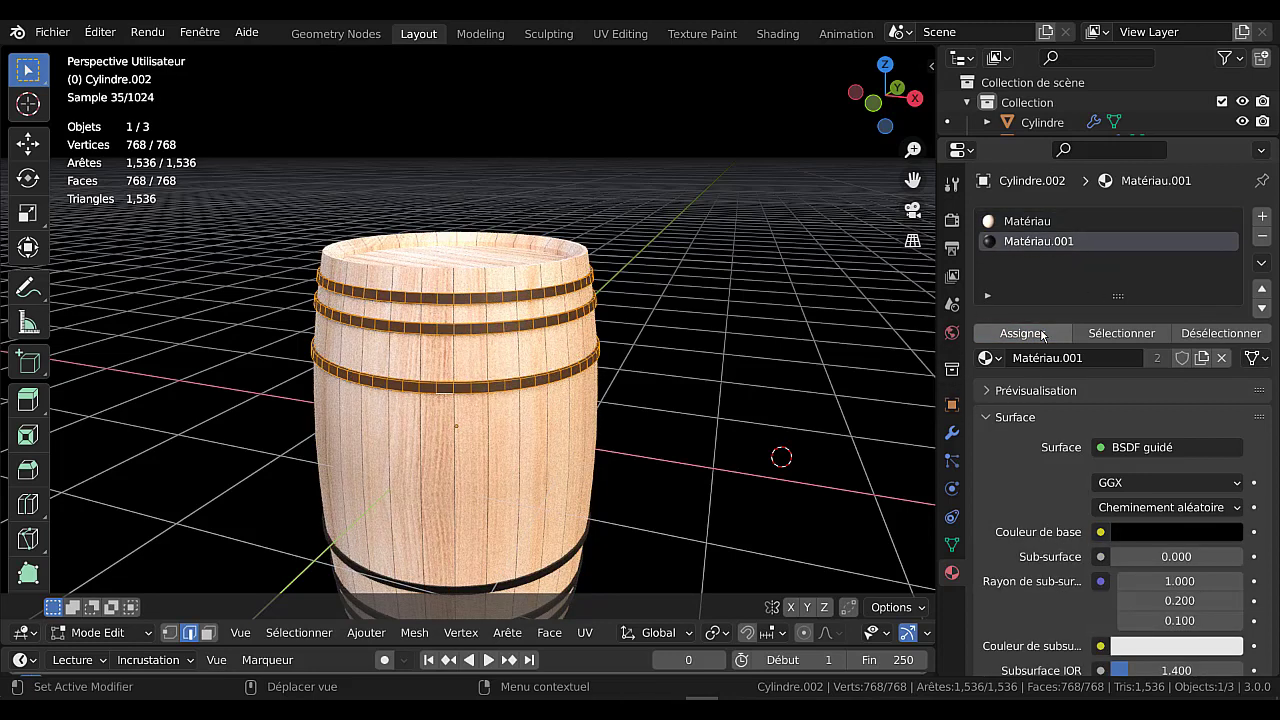
scroll(773, 425, up, 3)
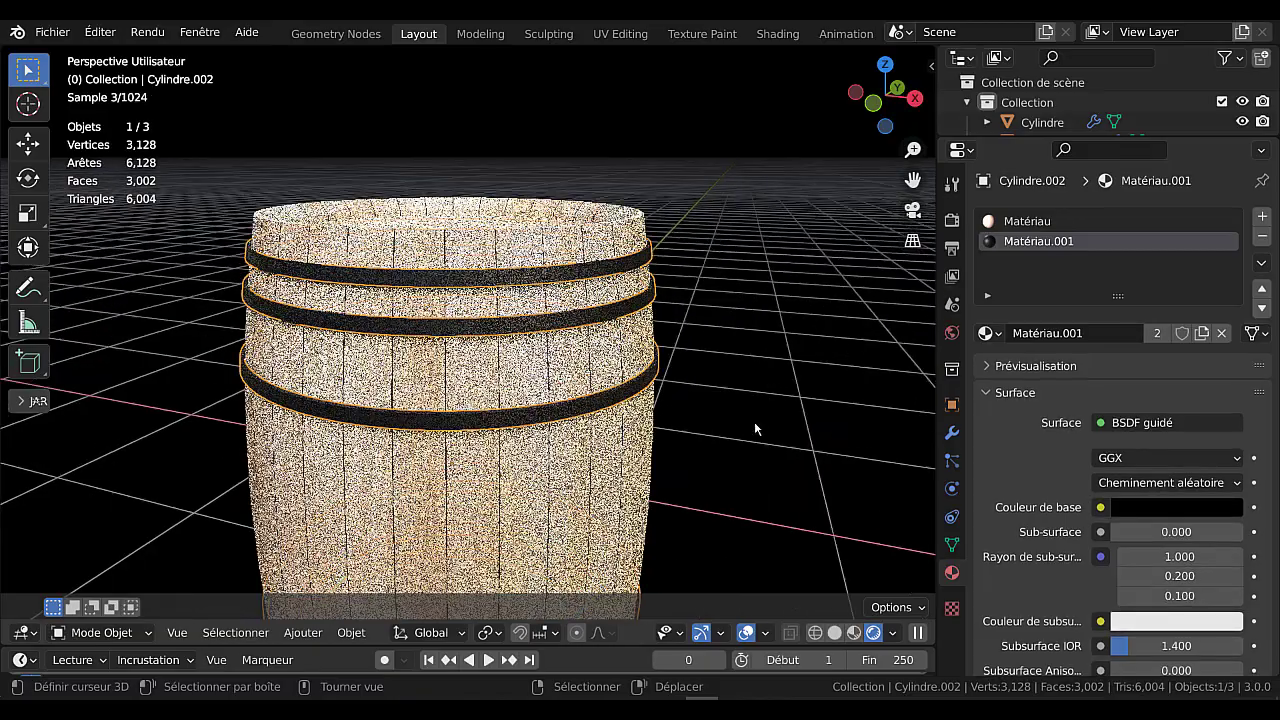
scroll(720, 395, up, 2)
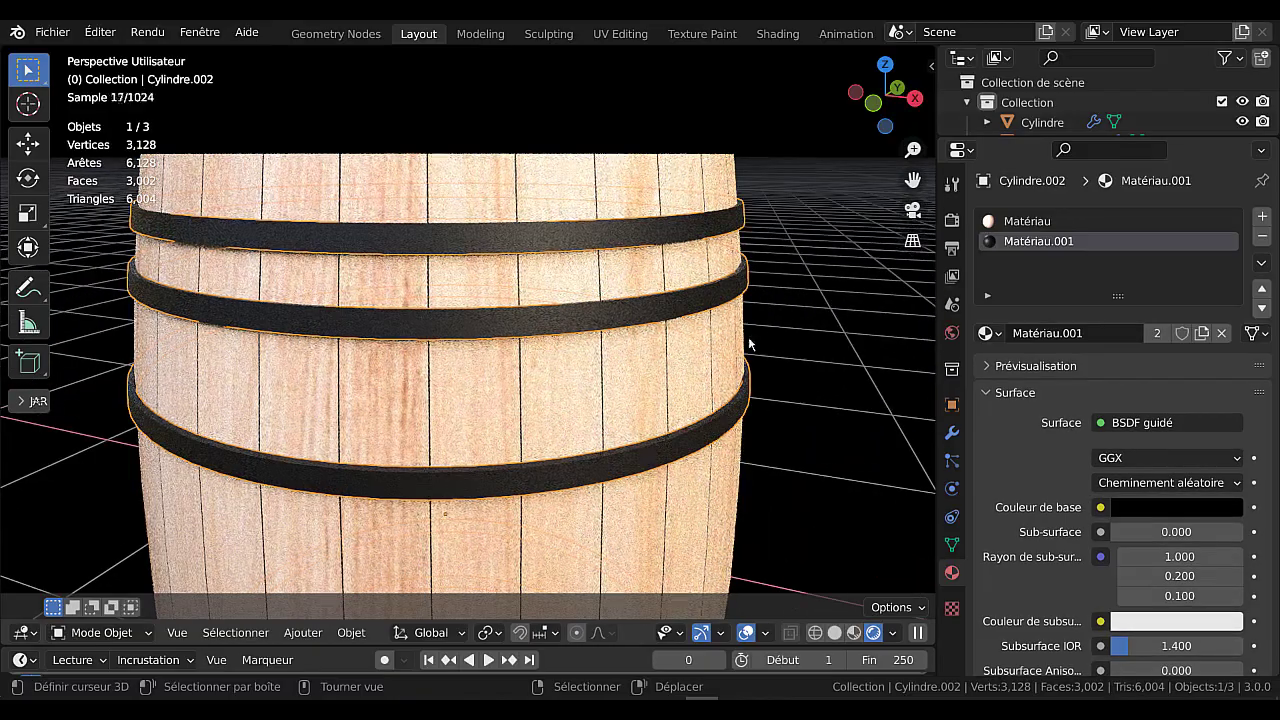
Add a new material in its own slot on the hoops, make its base colour black, and assign it to all their faces
key(Tab)
scroll(748, 343, down, 3)
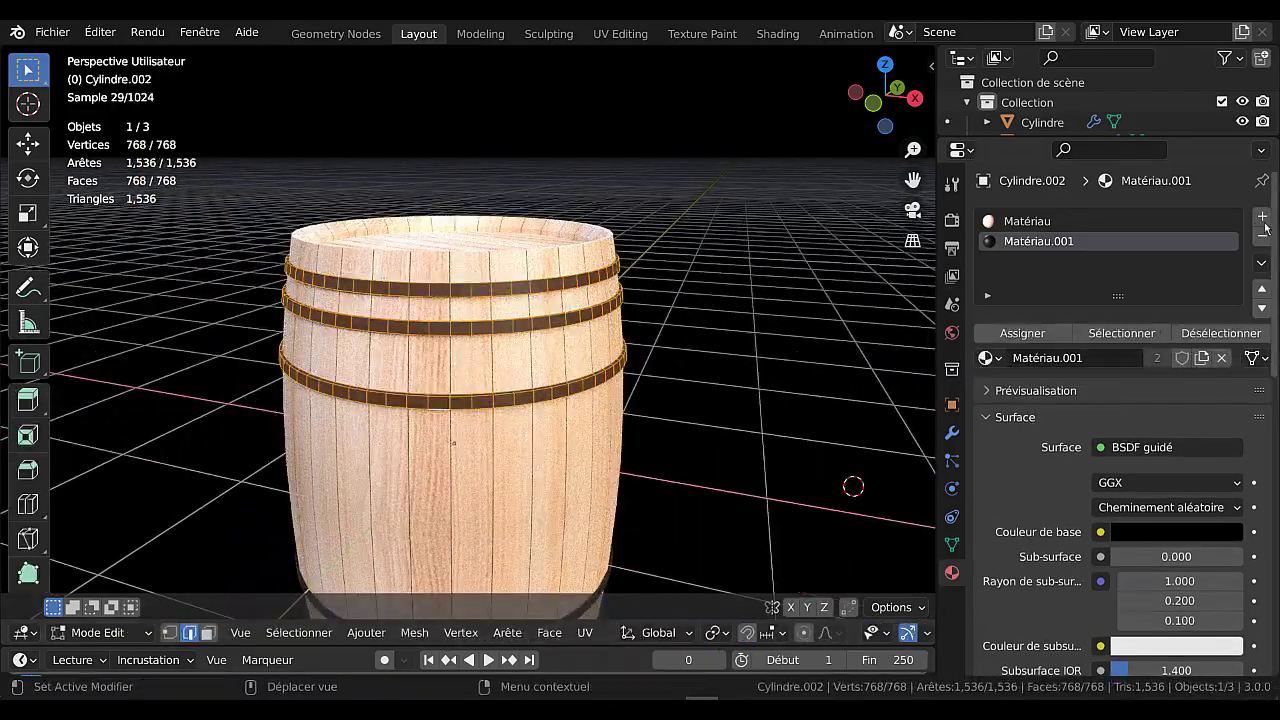
click(1262, 217)
click(1112, 360)
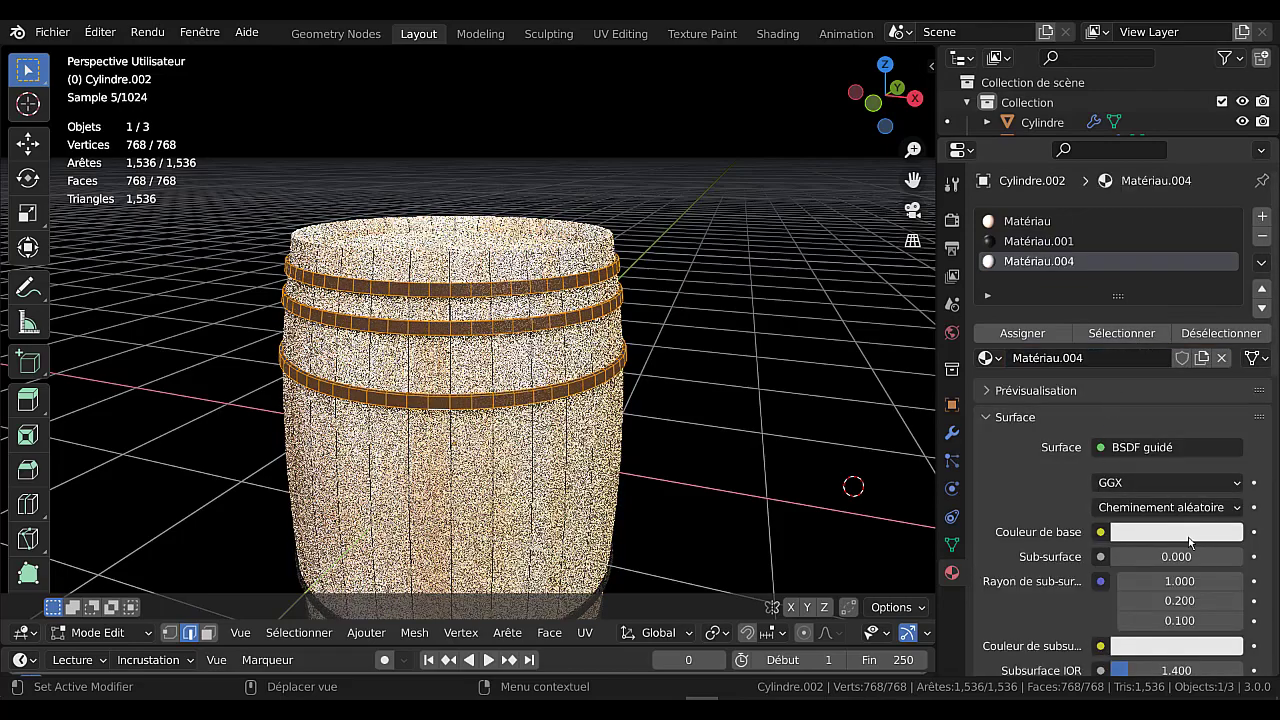
click(1195, 540)
drag(1226, 270, 1226, 392)
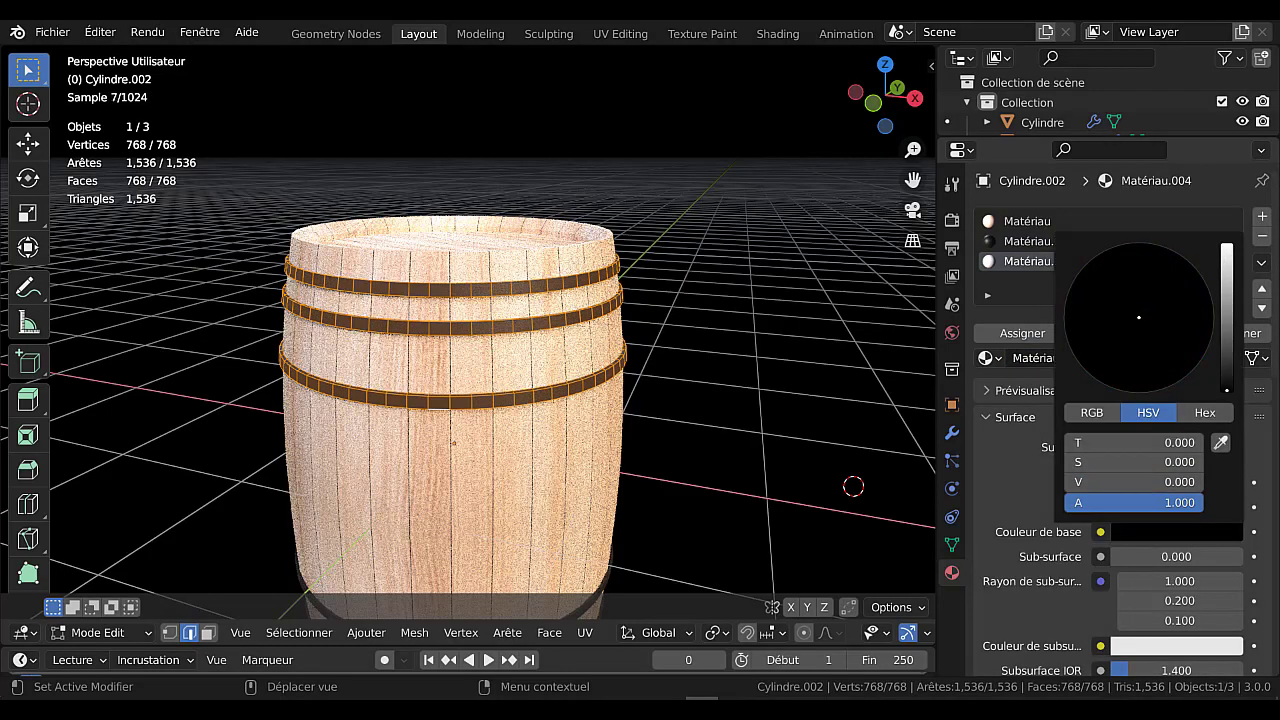
click(1032, 334)
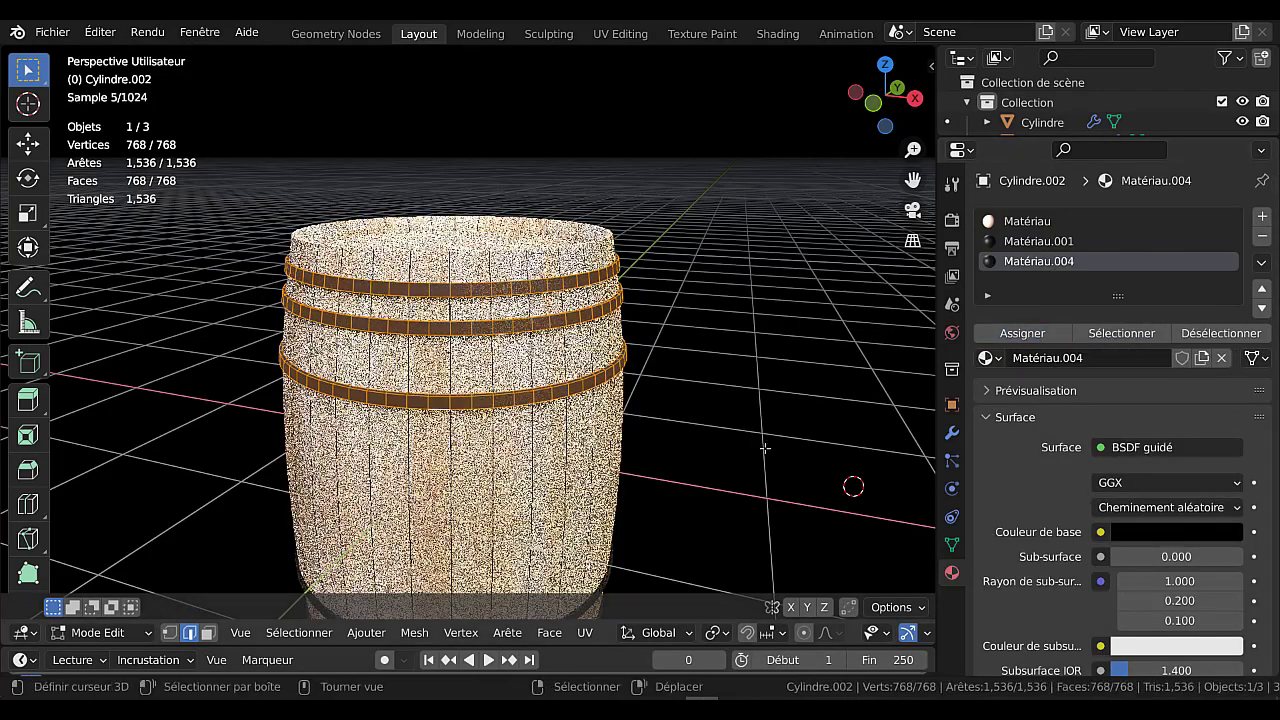
scroll(1129, 484, down, 4)
key(Tab)
scroll(680, 431, down, 2)
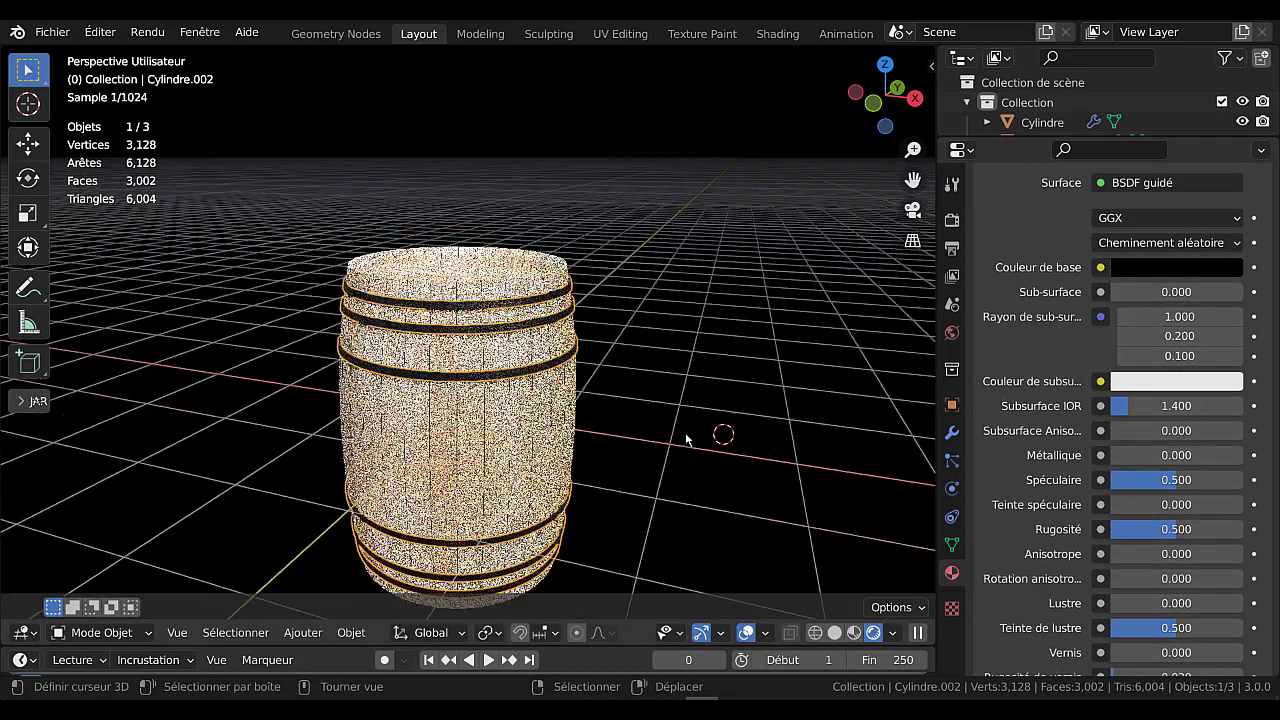
Set the new hoop material's roughness to 0.275, sheen tint to 0.010 and specular to 0.440
scroll(685, 432, up, 5)
scroll(1132, 524, down, 3)
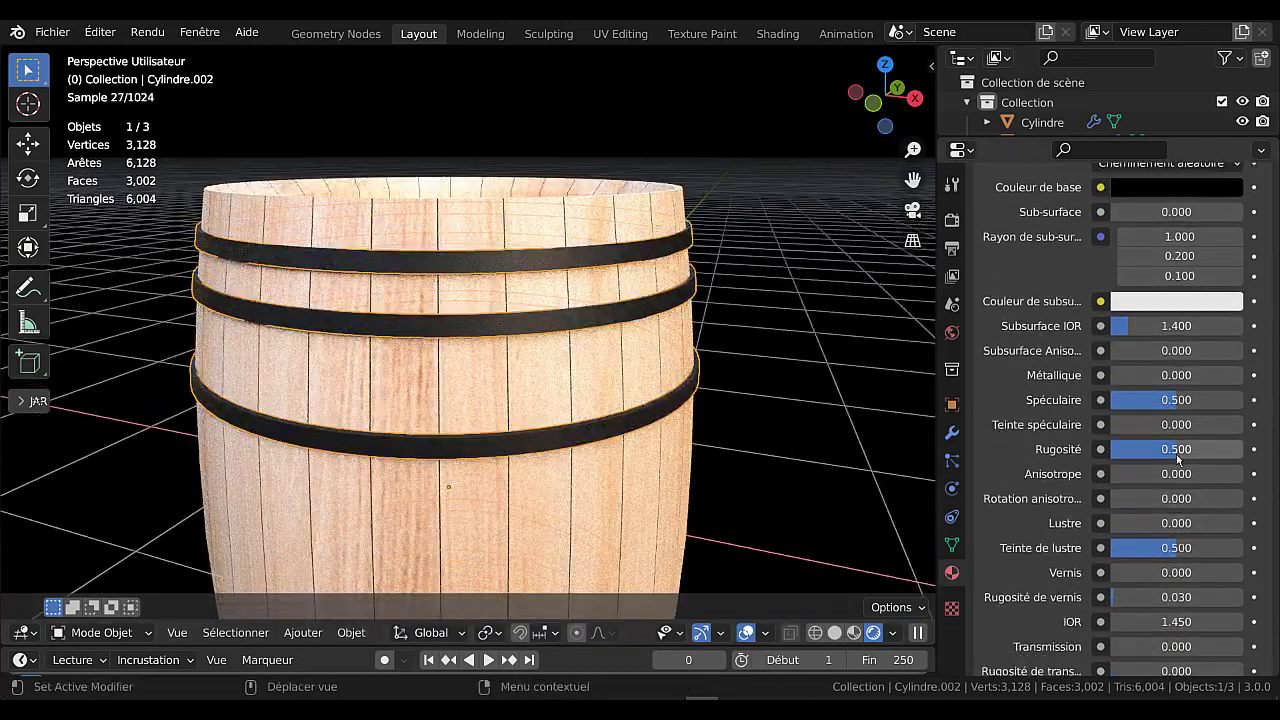
mouse_move(1160, 449)
mouse_down()
mouse_move(1110, 449)
mouse_move(1147, 449)
mouse_up()
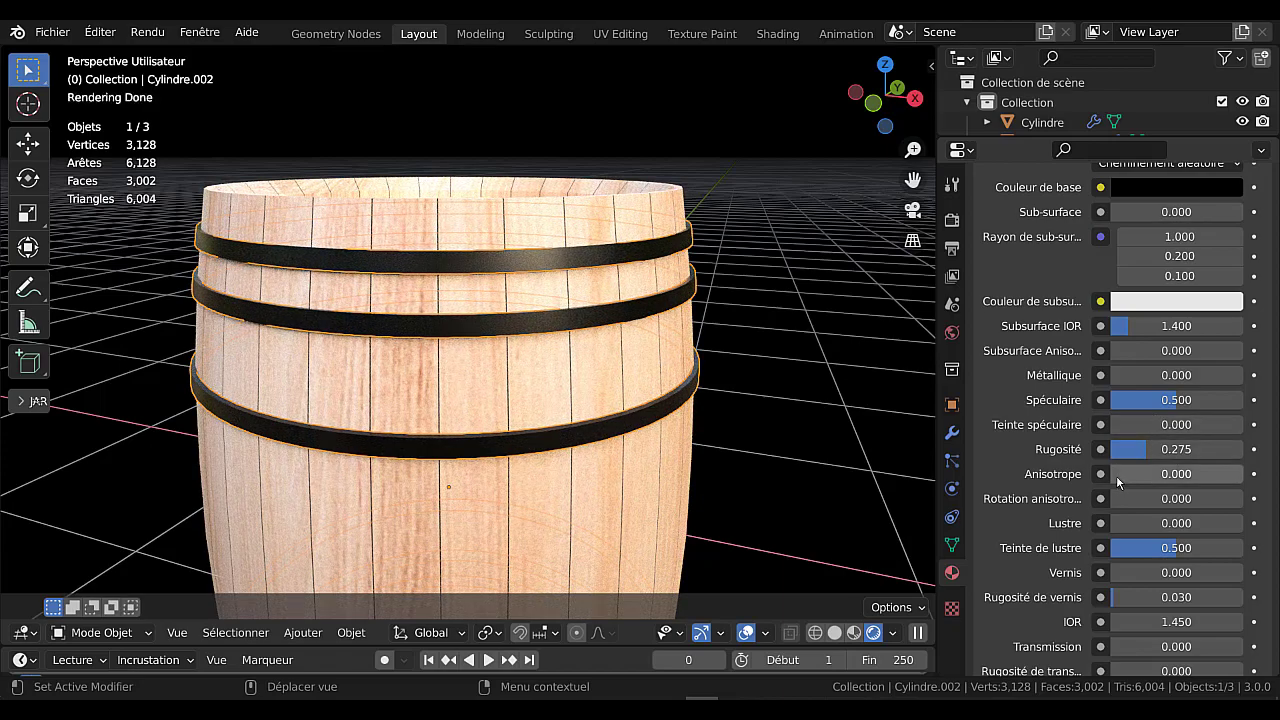
scroll(777, 425, down, 3)
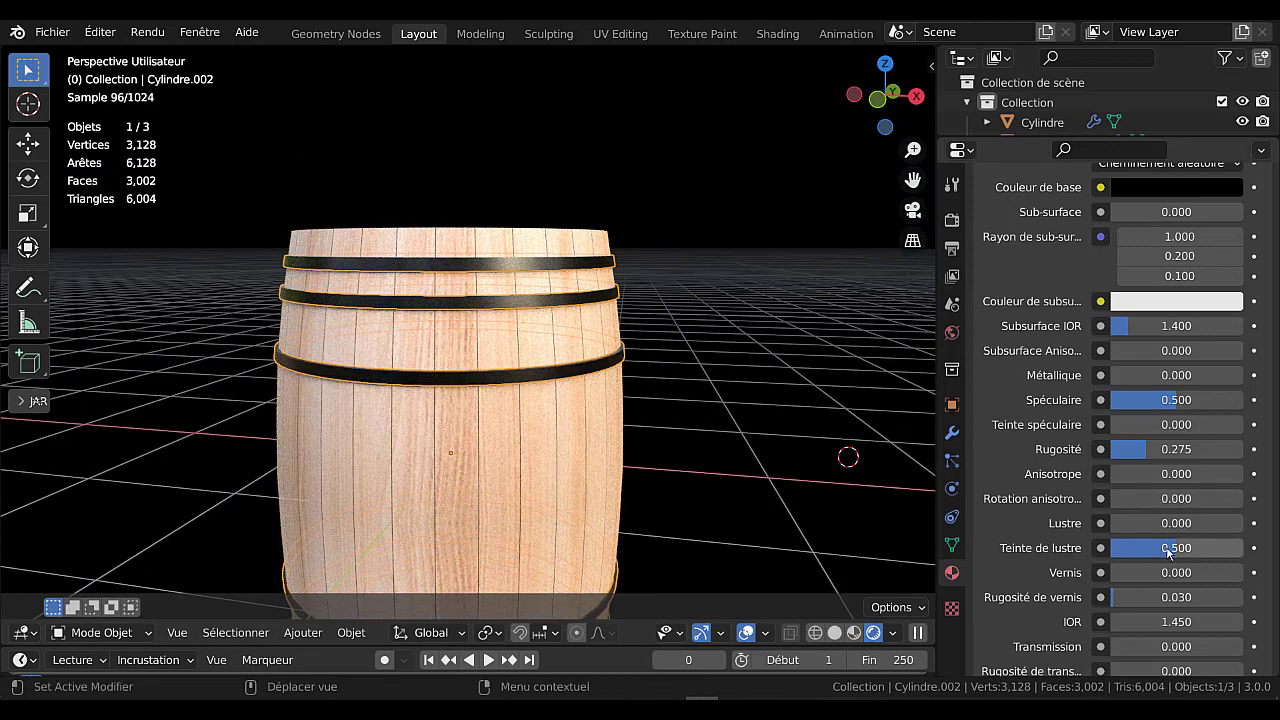
drag(1162, 549, 1099, 548)
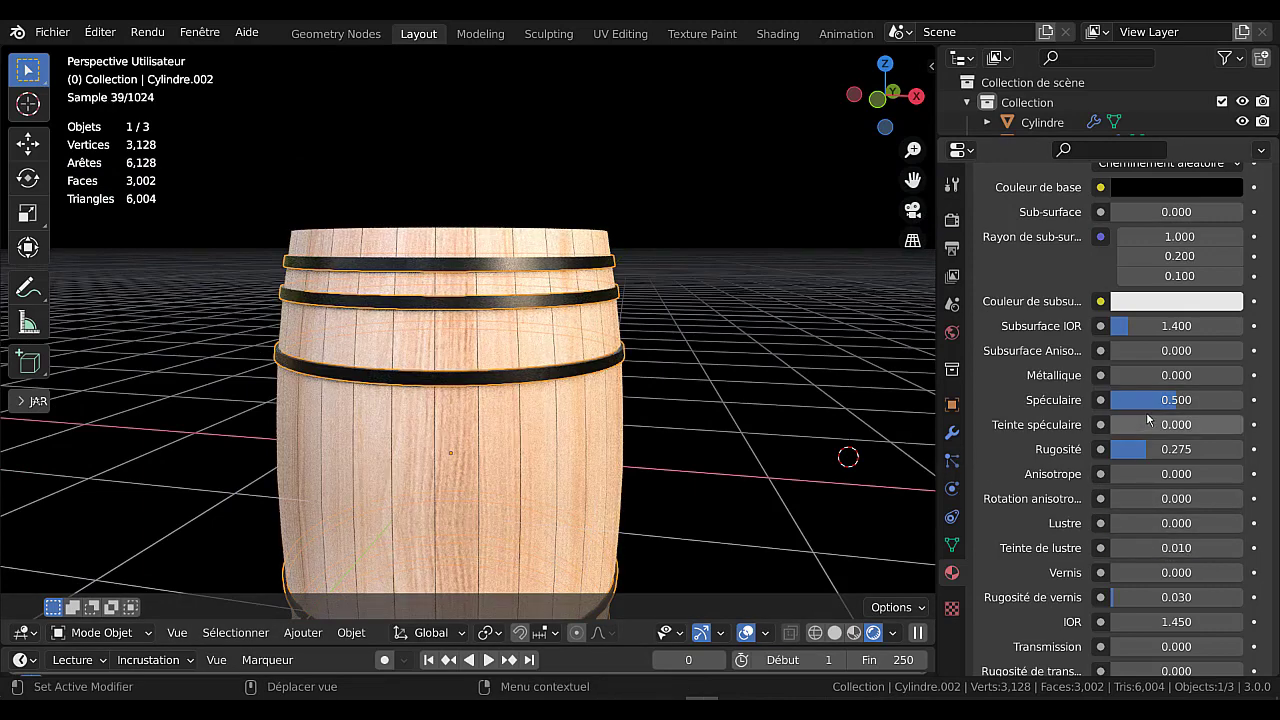
drag(1170, 401, 1162, 401)
Change the hoop material's base colour to a medium grey and set its roughness to 0.080
click(1182, 187)
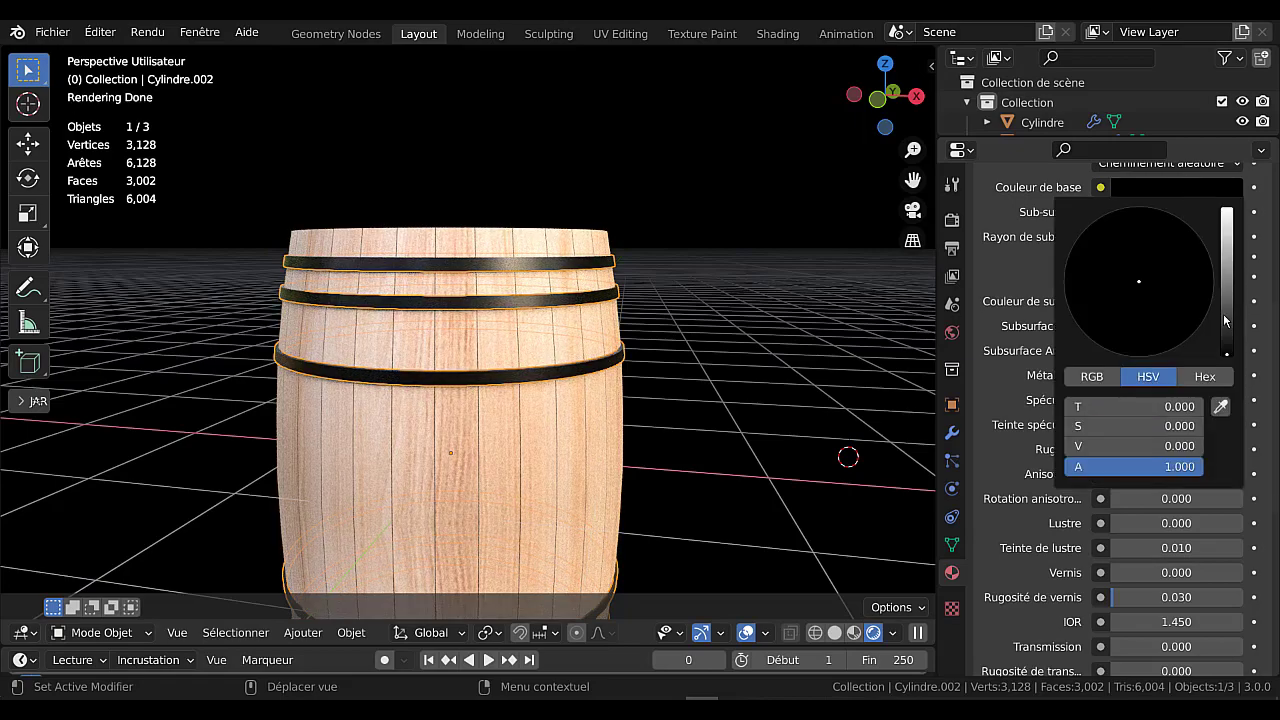
drag(1227, 350, 1227, 287)
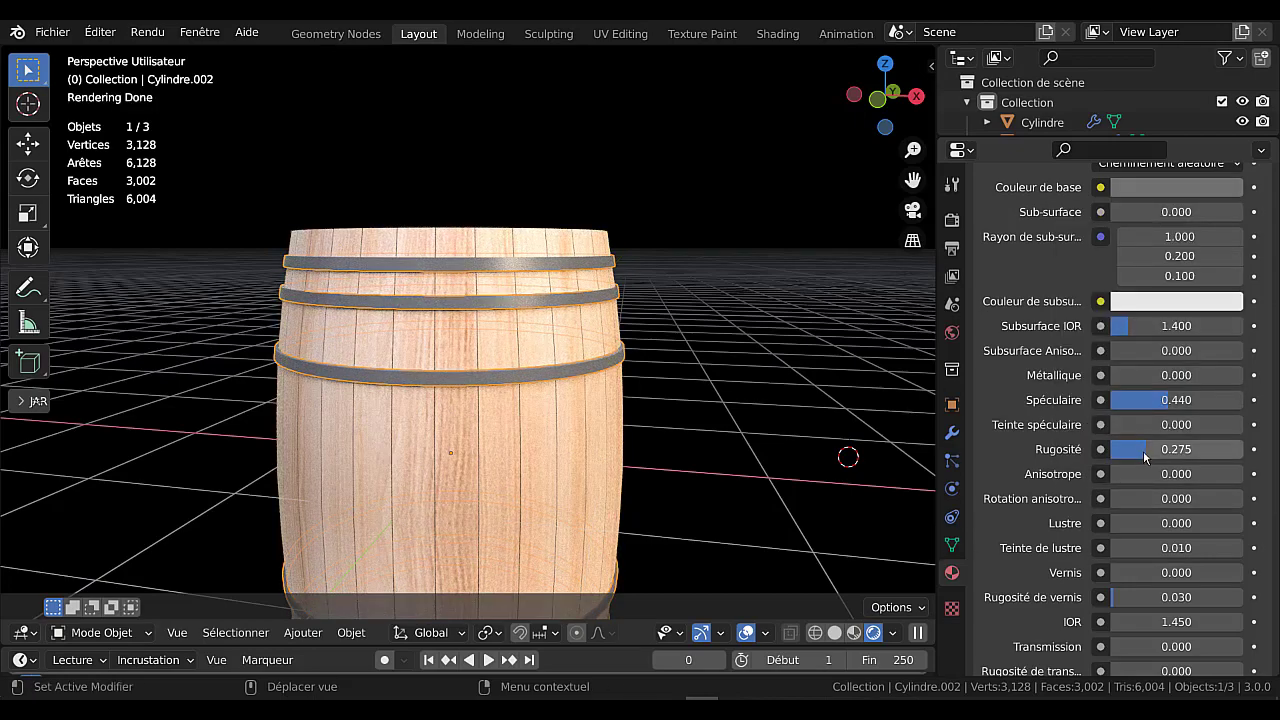
drag(1143, 450, 1115, 450)
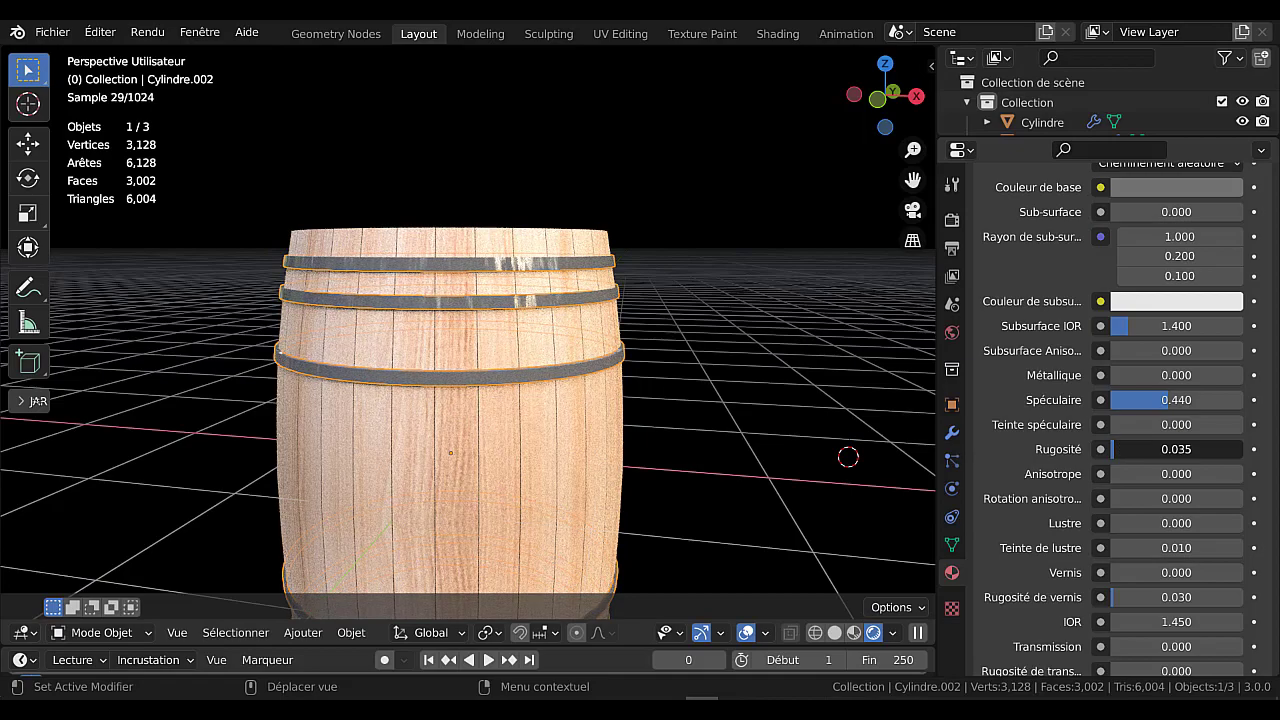
middle_drag(818, 455, 888, 475)
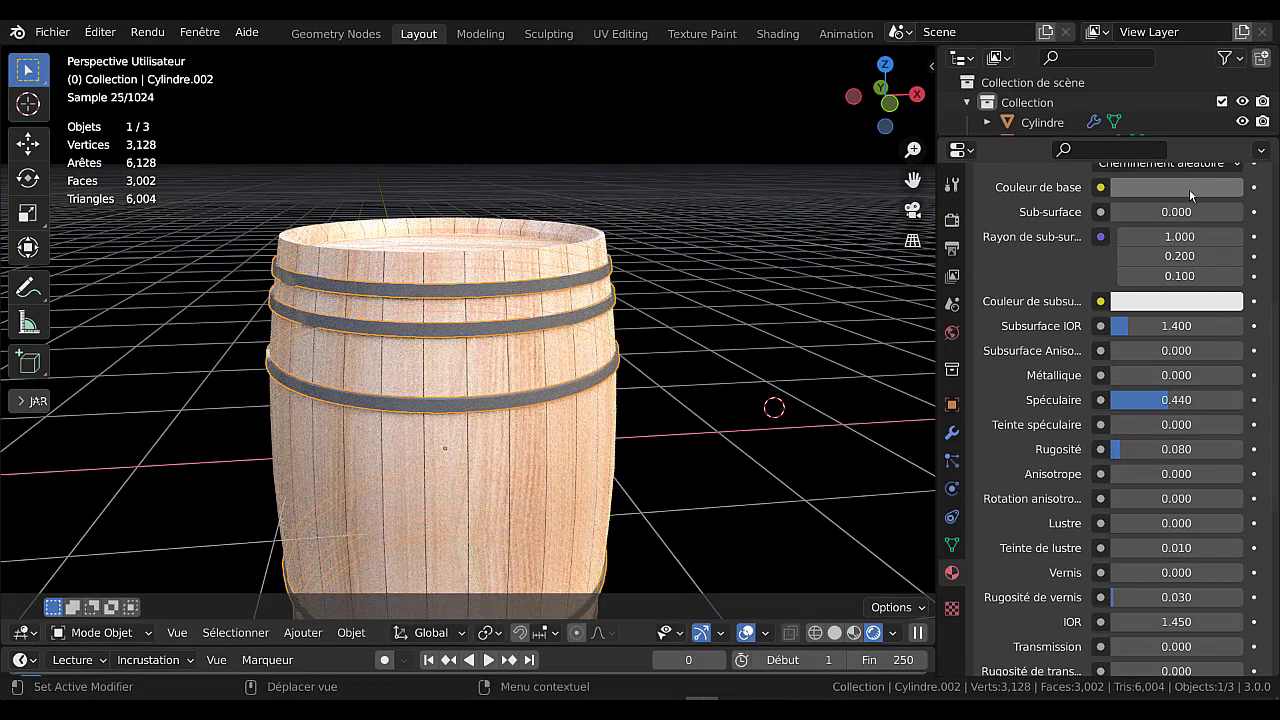
Lighten the hoop material's grey base colour to an HSV value of 0.340 and check the metal look up close
click(1189, 188)
mouse_move(1227, 287)
mouse_down()
mouse_move(1227, 252)
mouse_move(1227, 263)
mouse_up()
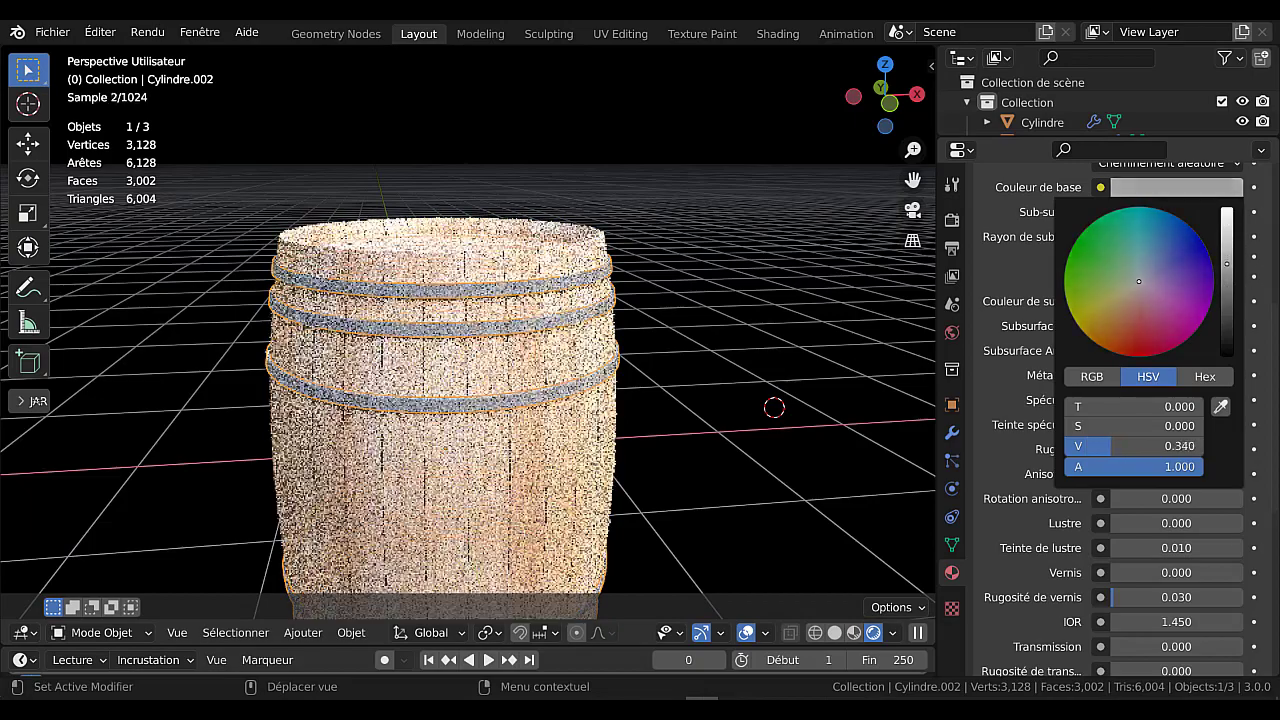
middle_drag(758, 438, 727, 376)
scroll(727, 378, up, 3)
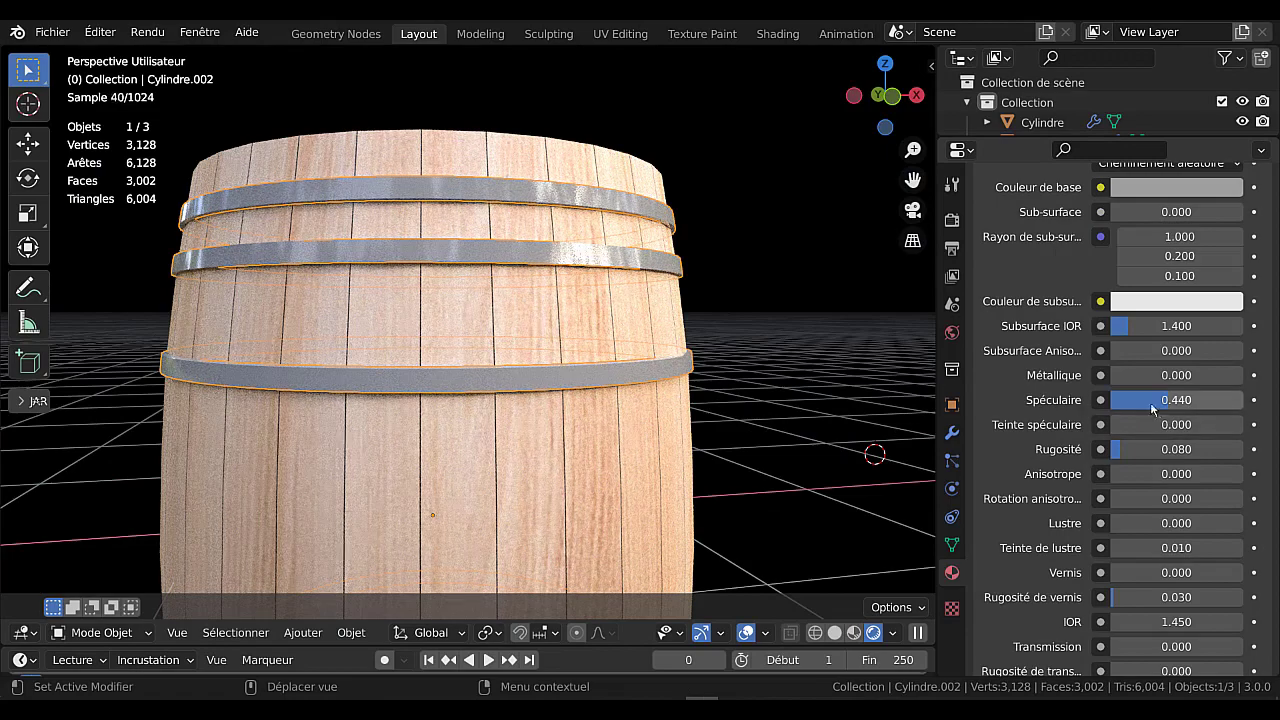
Lower the hoop material's specular to 0.090 and darken its grey base colour to an HSV value of 0.255
drag(1154, 399, 1111, 399)
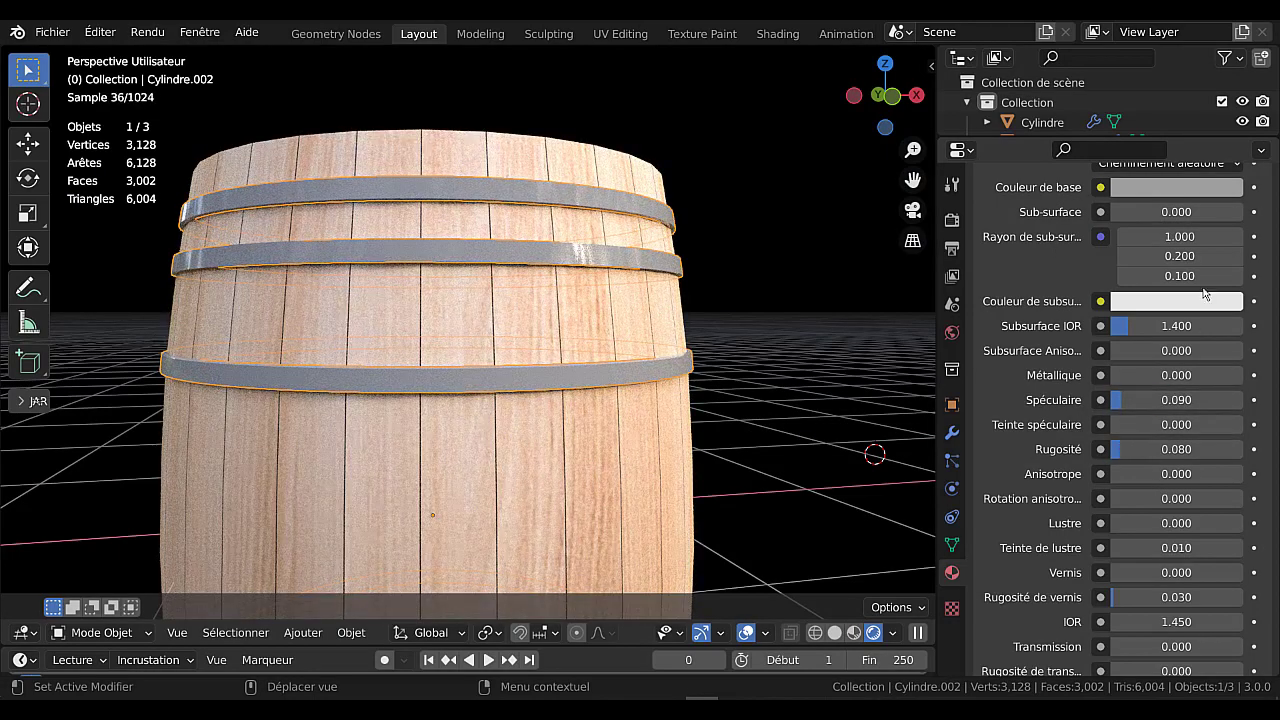
click(1186, 192)
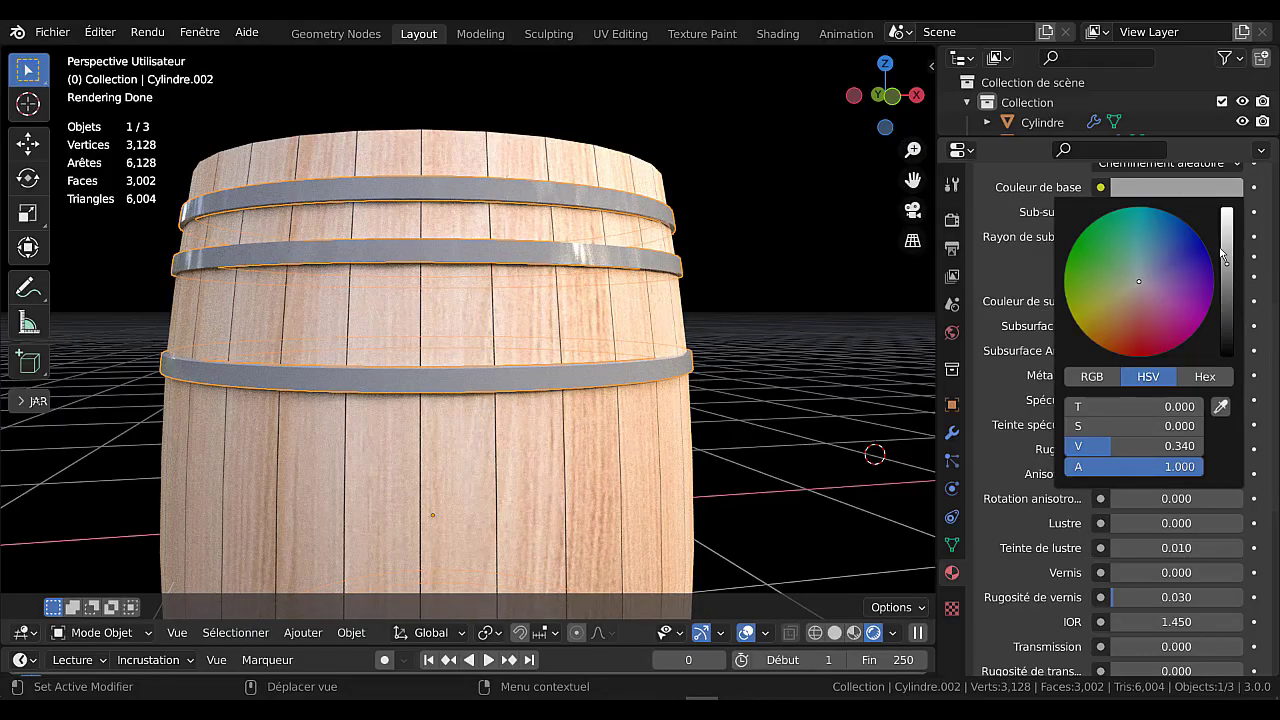
drag(1232, 266, 1232, 276)
scroll(620, 410, down, 2)
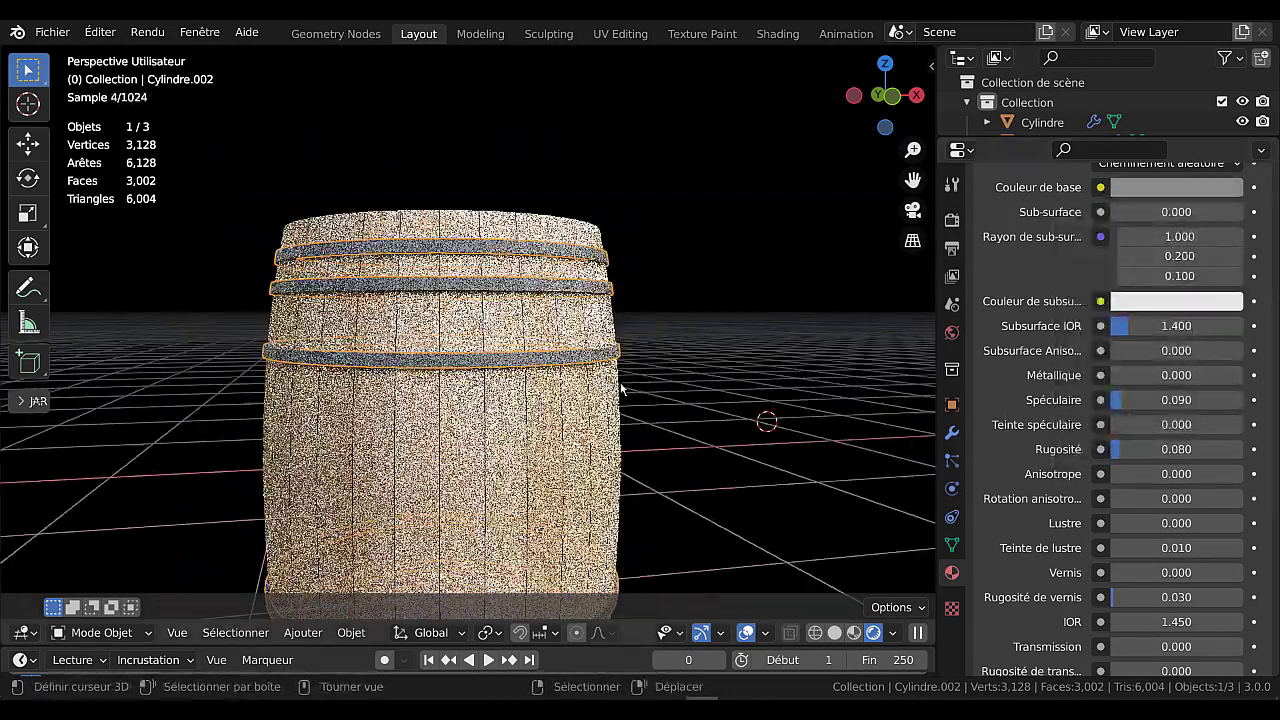
middle_drag(572, 400, 622, 429)
scroll(620, 420, down, 3)
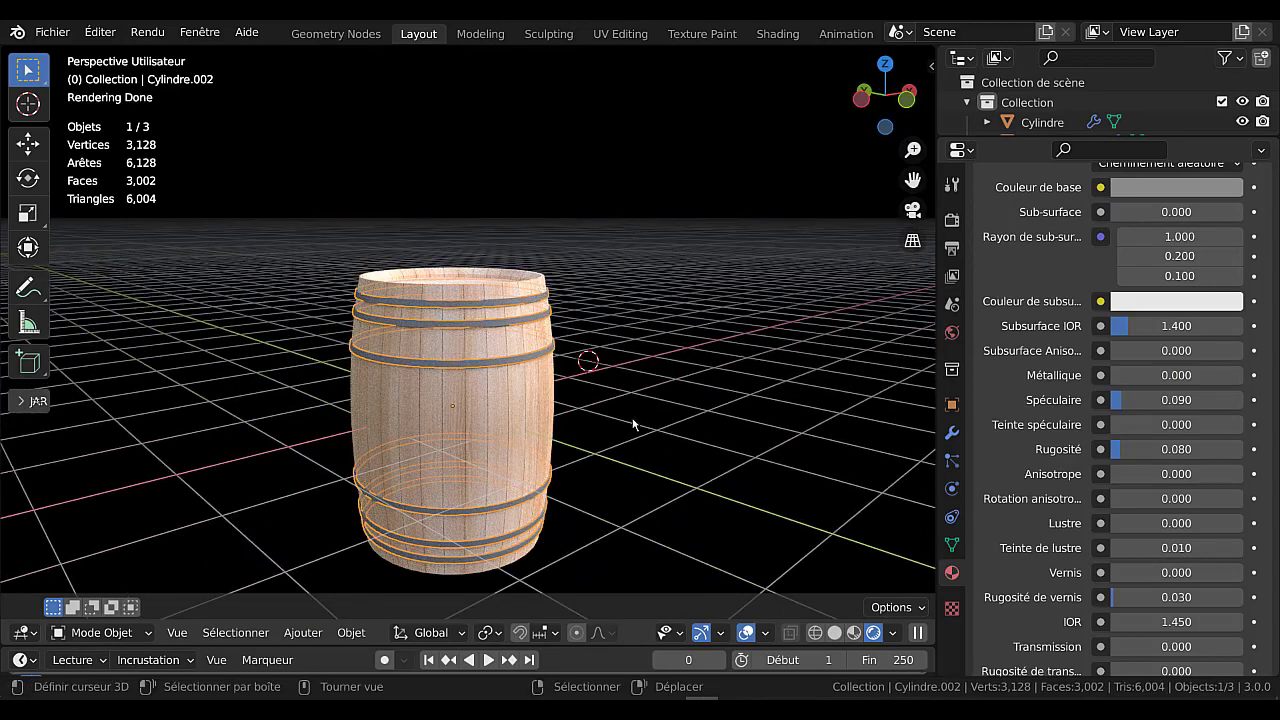
scroll(1118, 440, up, 2)
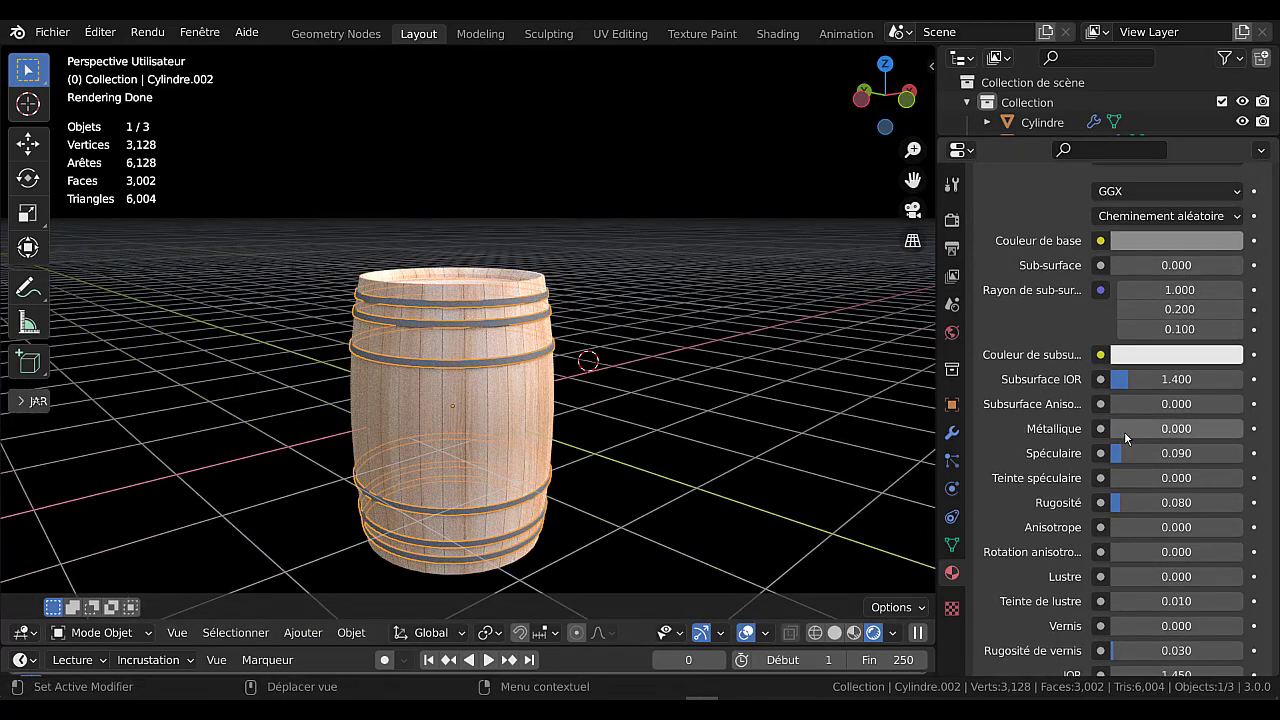
scroll(460, 403, up, 2)
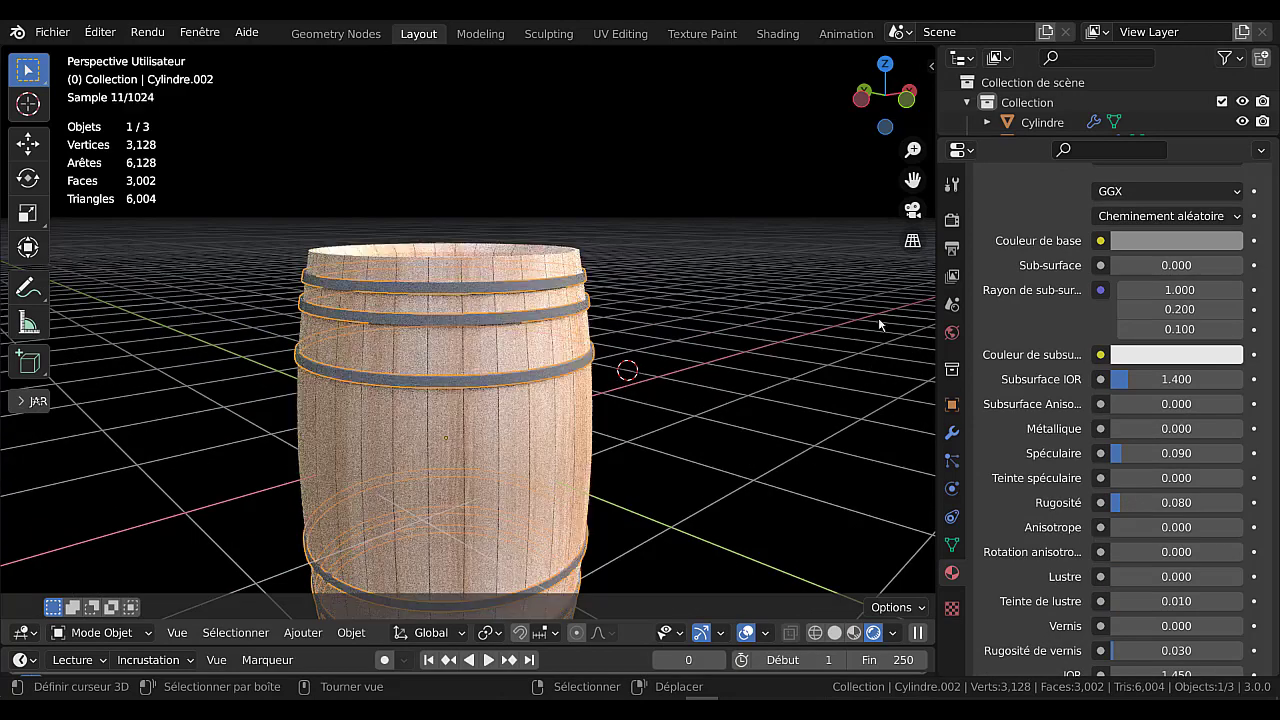
Darken the hoop material's base colour to a near-black HSV value of 0.042 and check it on the barrel
click(1189, 244)
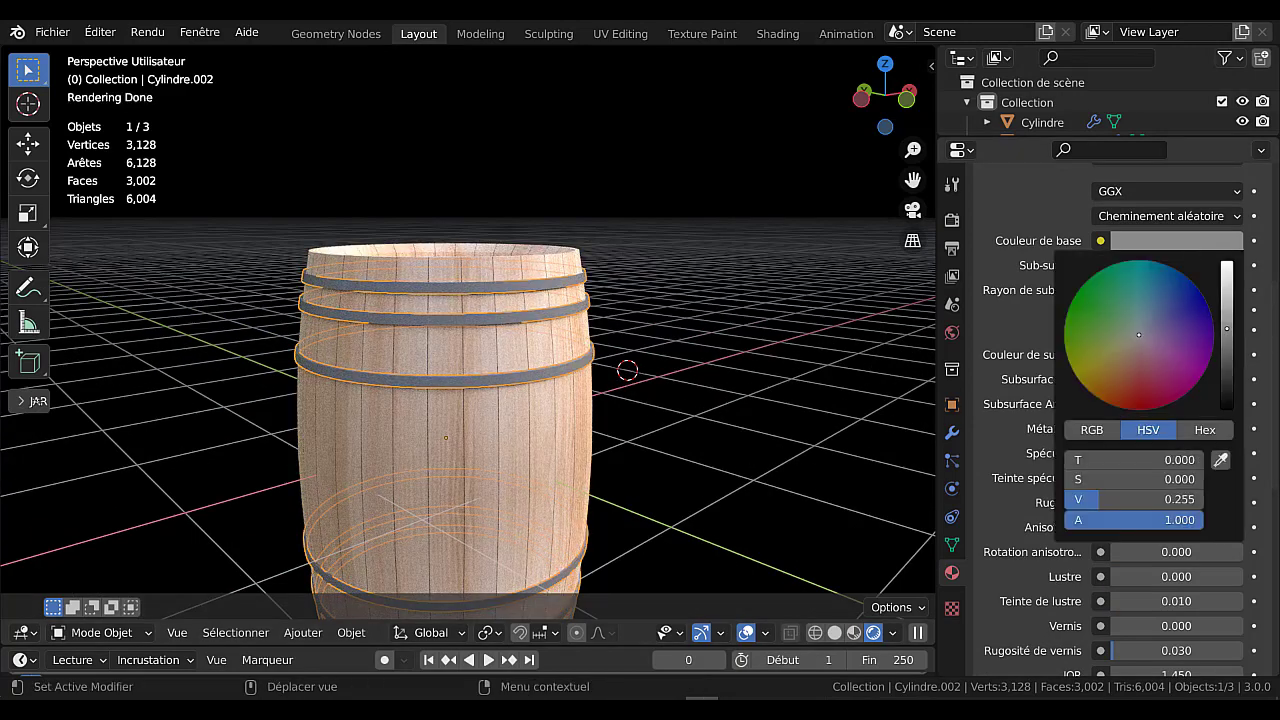
drag(1228, 338, 1227, 357)
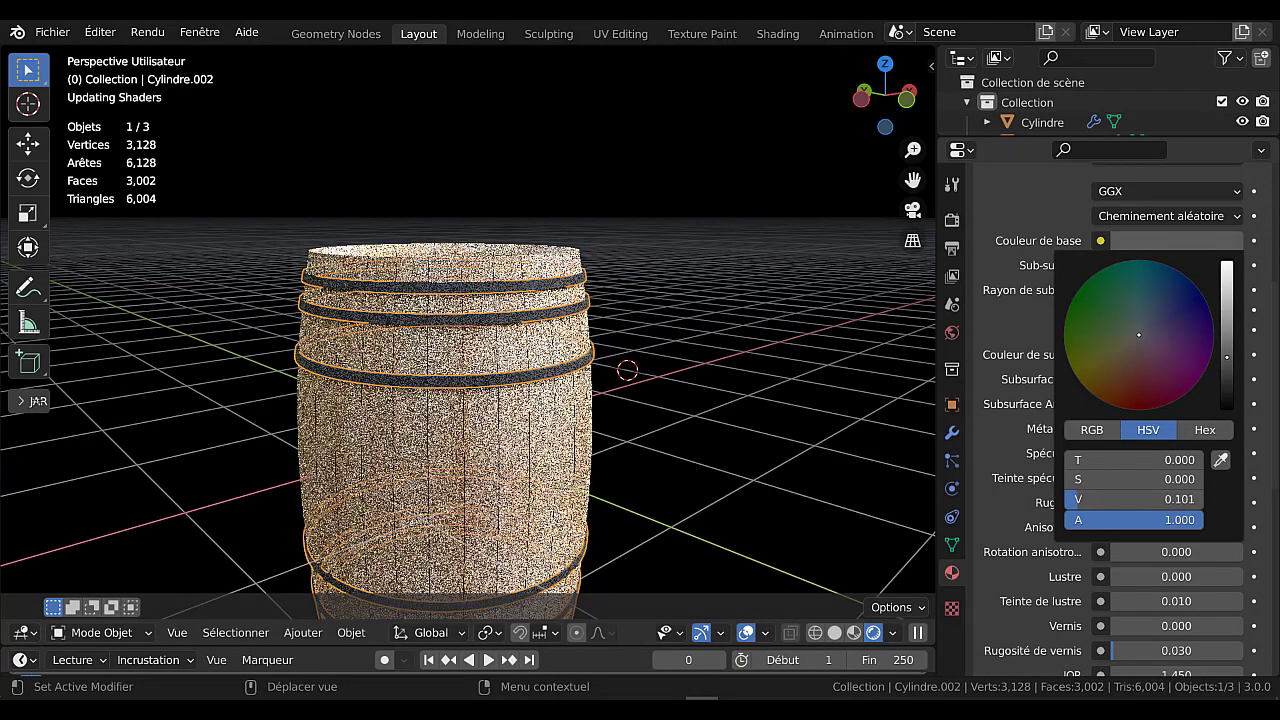
scroll(861, 420, up, 3)
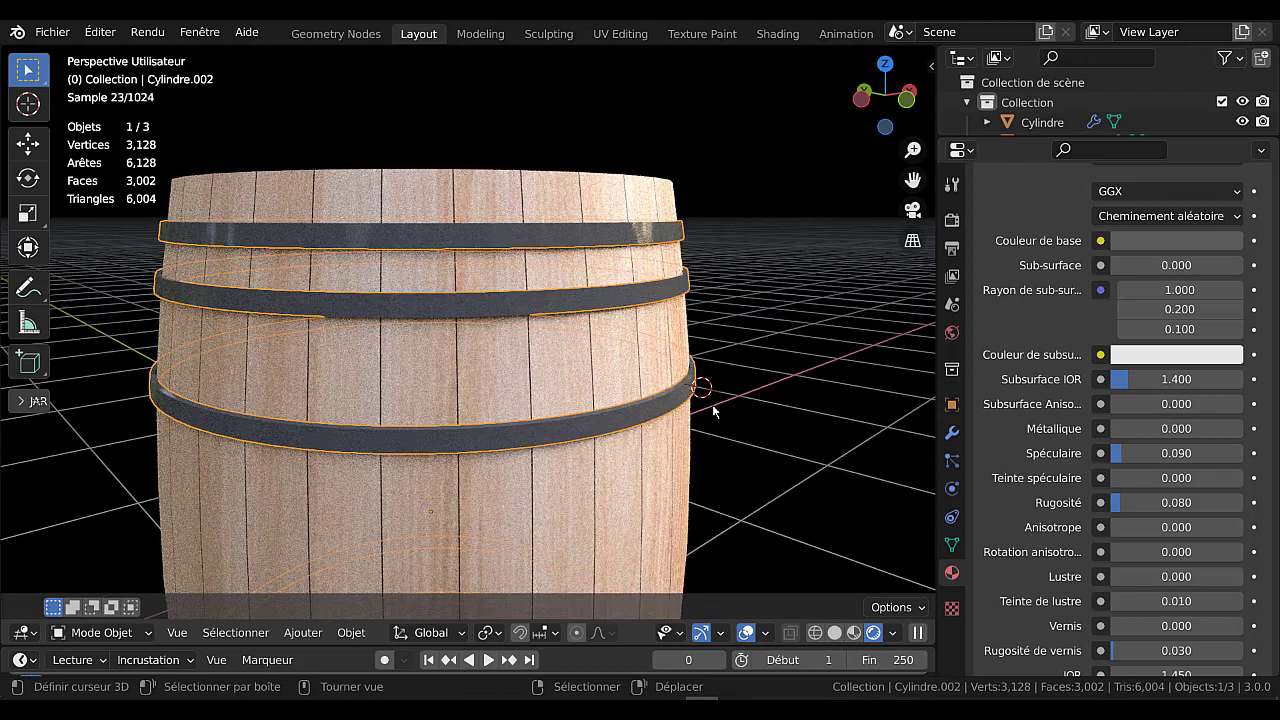
scroll(1231, 275, up, 3)
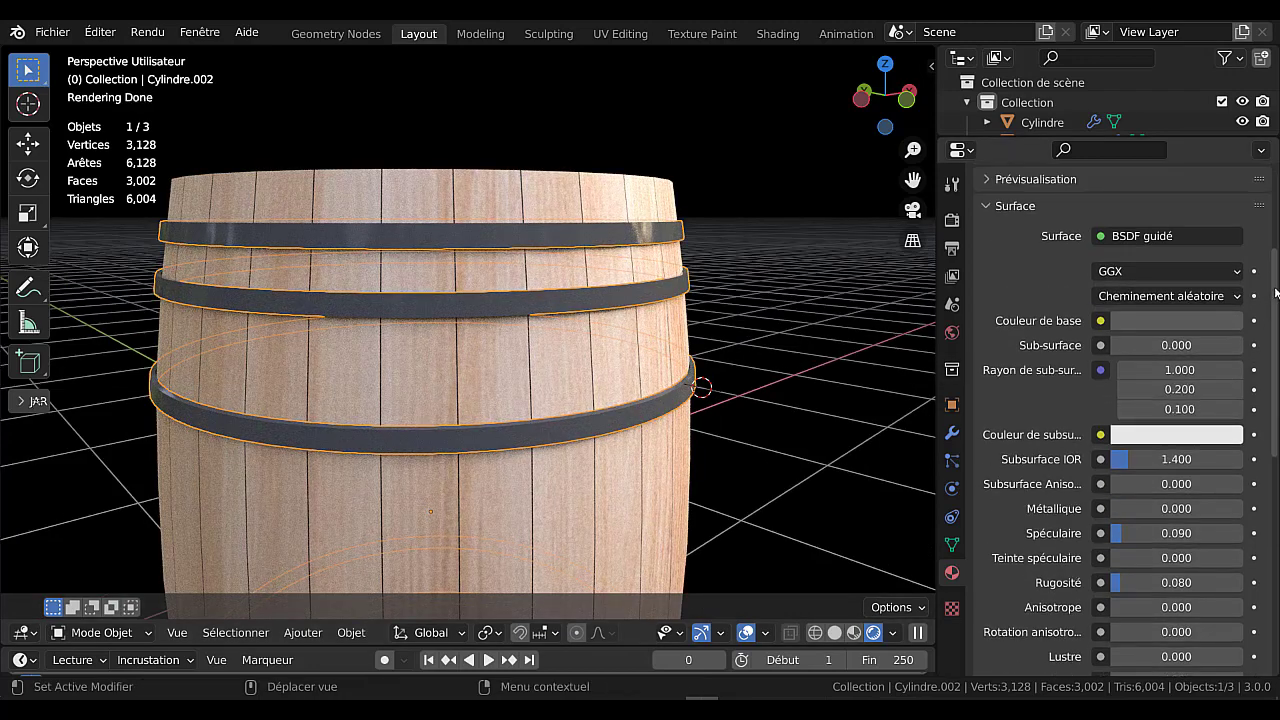
scroll(1225, 290, up, 2)
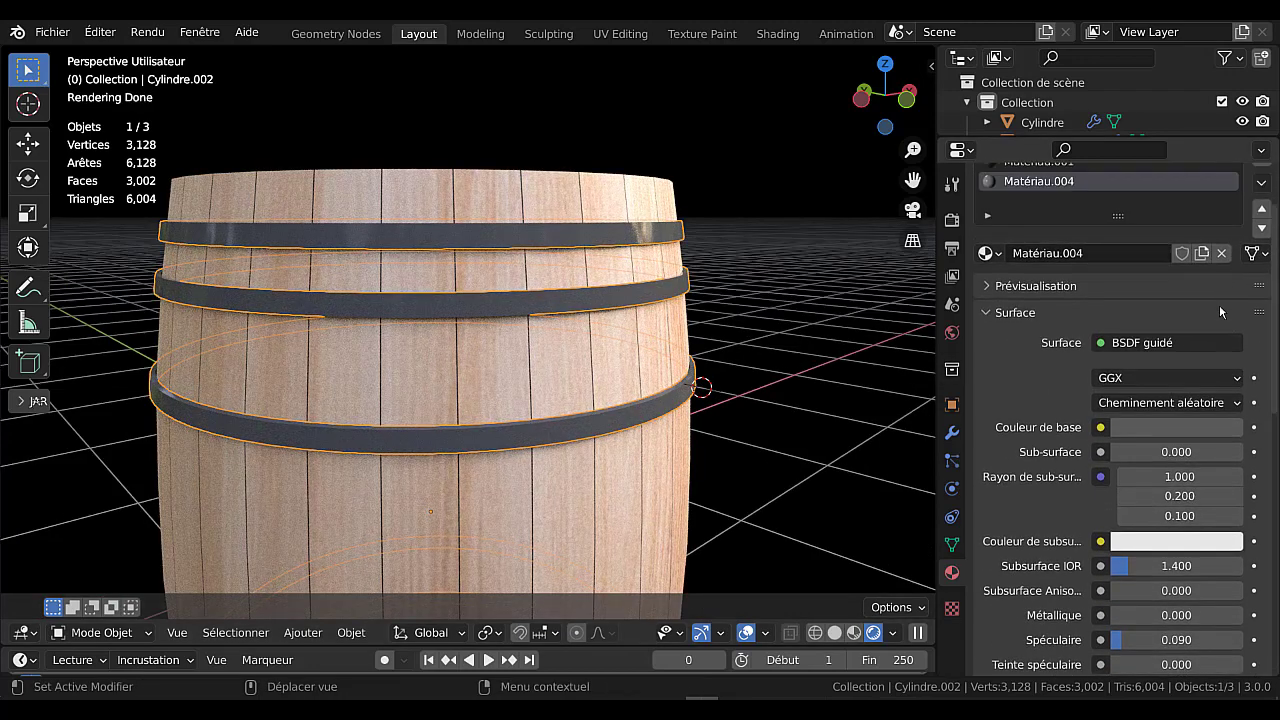
click(1177, 426)
drag(1227, 235, 1227, 254)
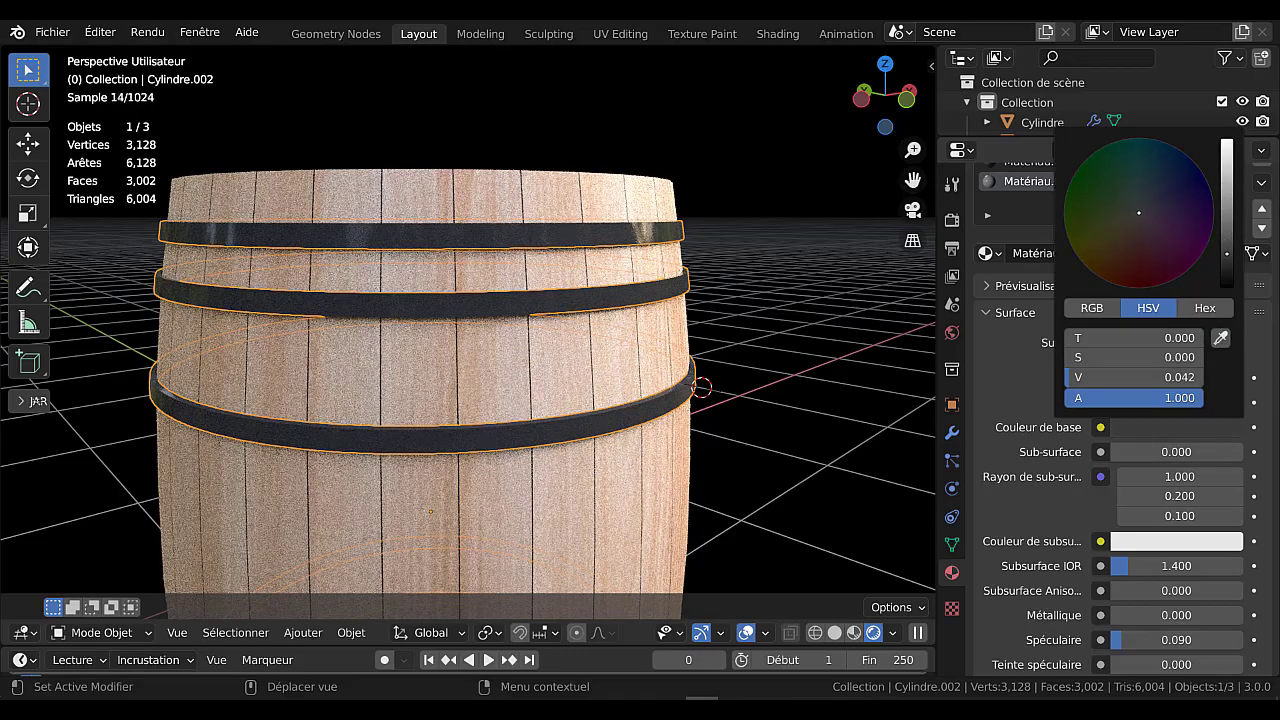
scroll(549, 480, down, 3)
middle_drag(549, 480, 607, 424)
scroll(607, 424, up, 2)
Set the hoop material's roughness to 0.230 and deselect the hoops to view the whole barrel
scroll(1072, 566, down, 5)
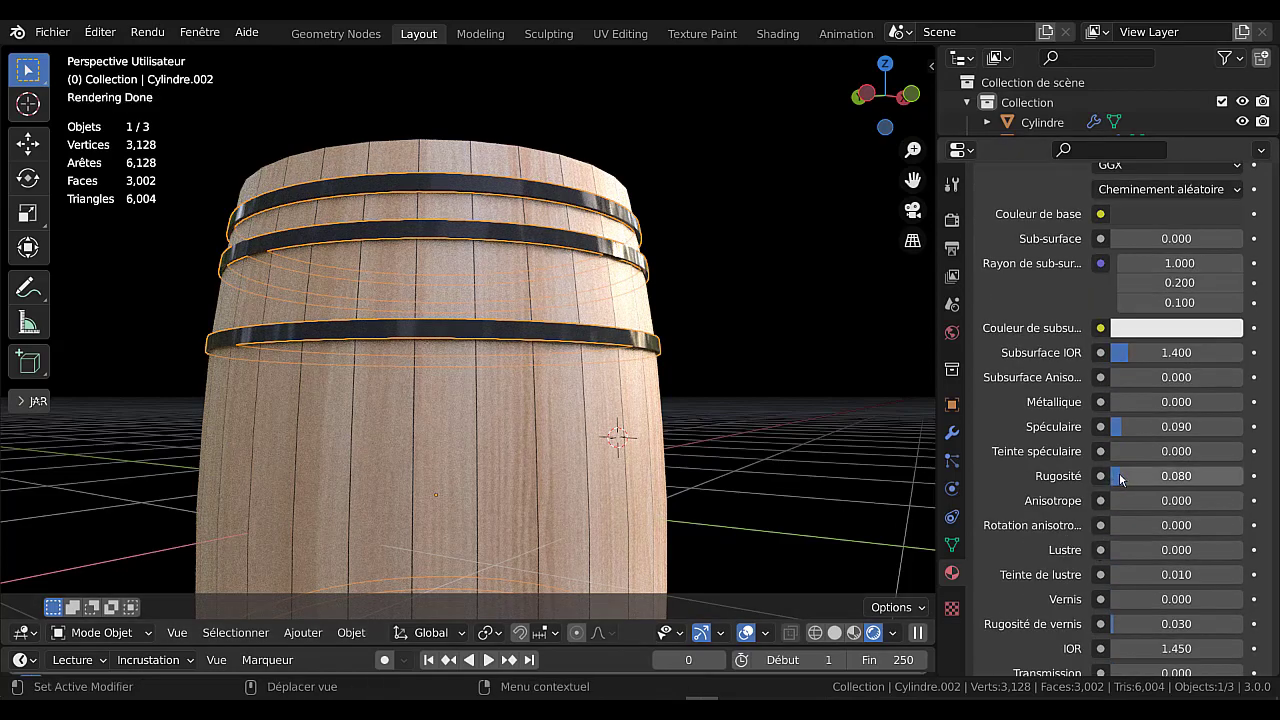
drag(1120, 479, 1138, 479)
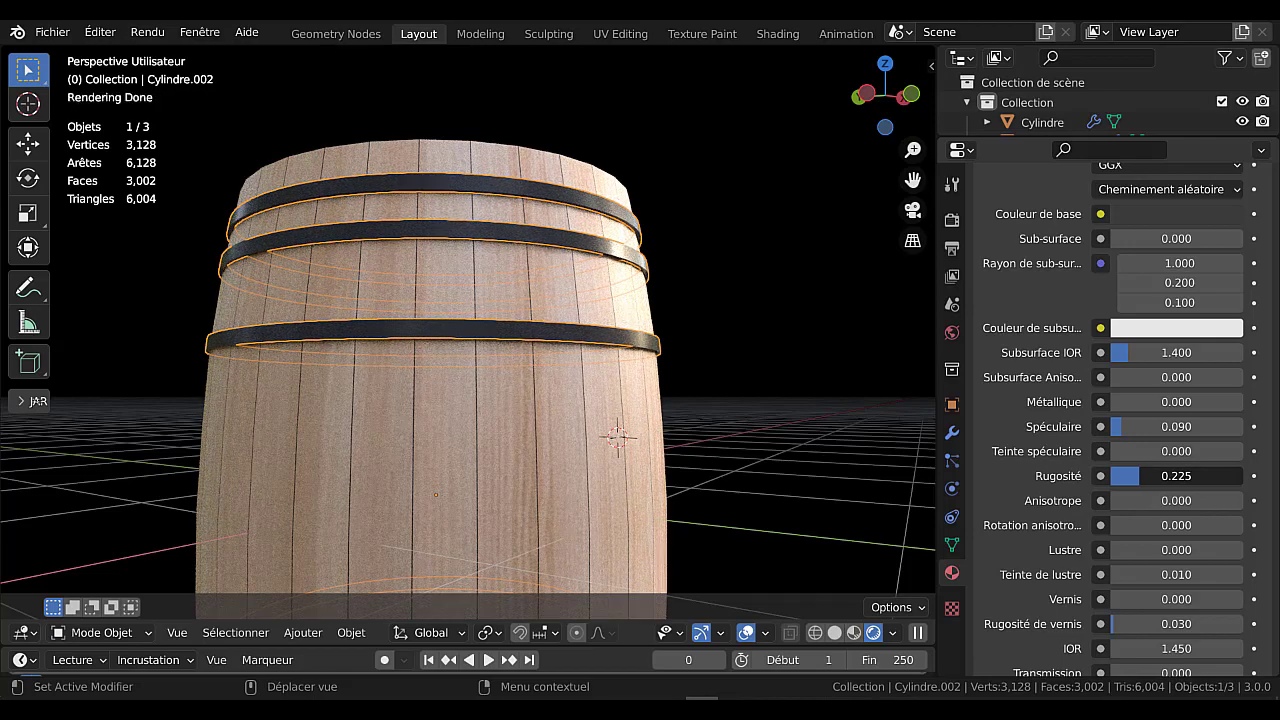
drag(1138, 479, 1140, 479)
scroll(729, 497, down, 5)
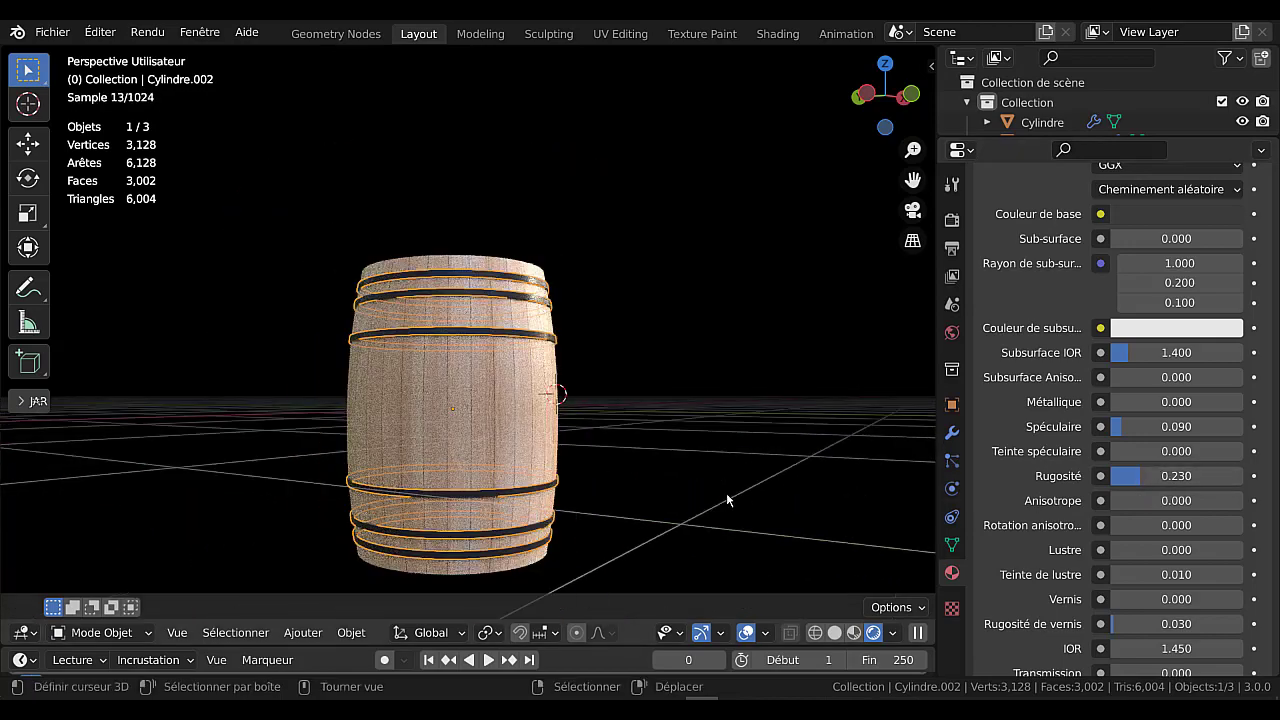
click(699, 462)
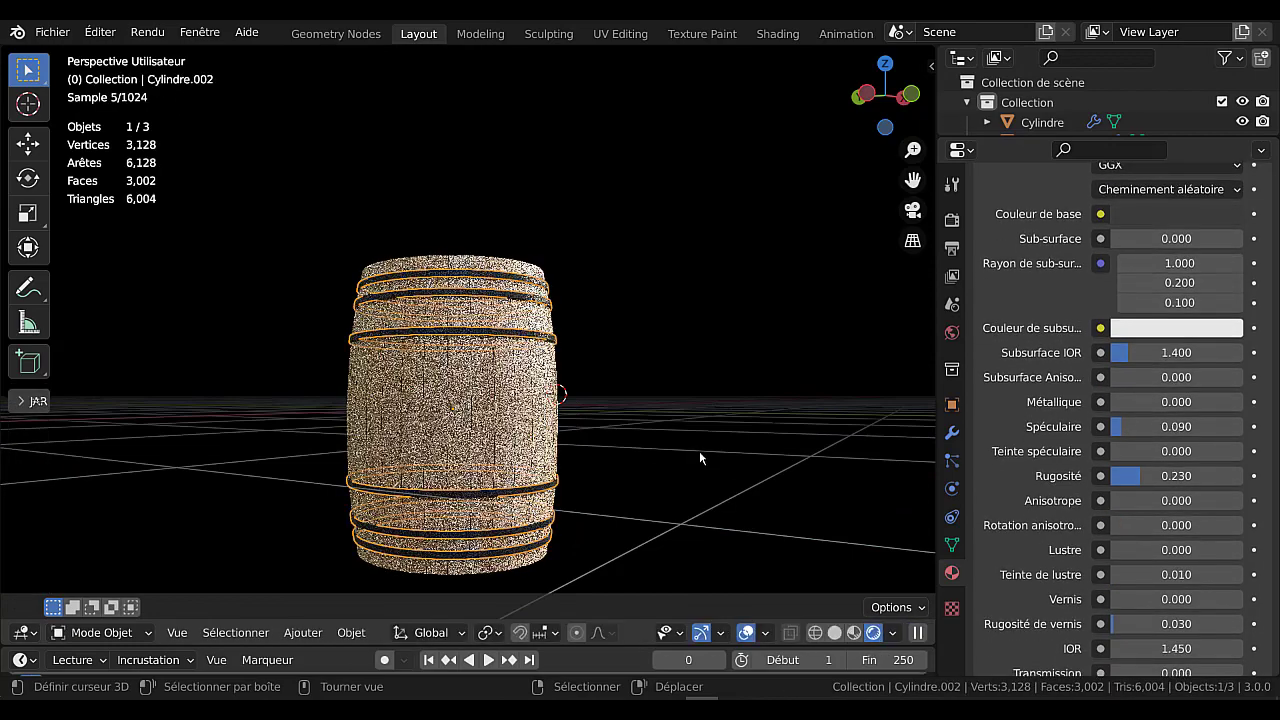
middle_drag(699, 462, 692, 496)
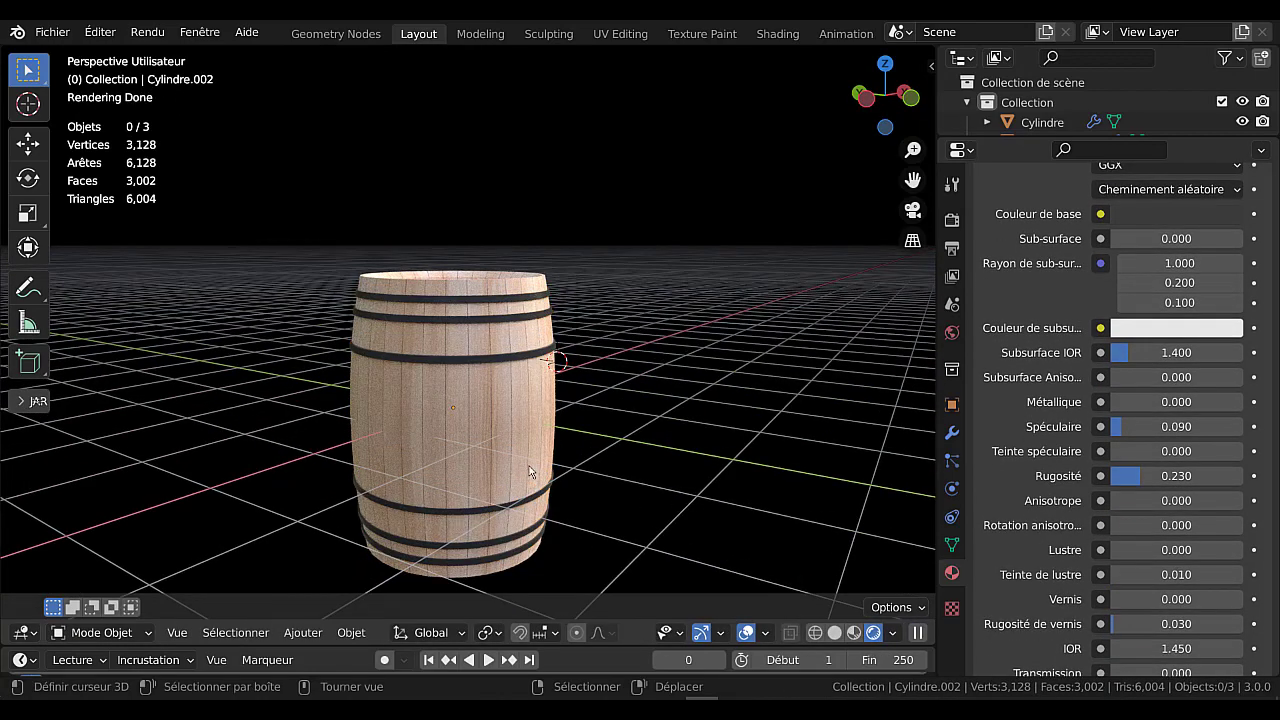
shift+middle_drag(530, 472, 597, 448)
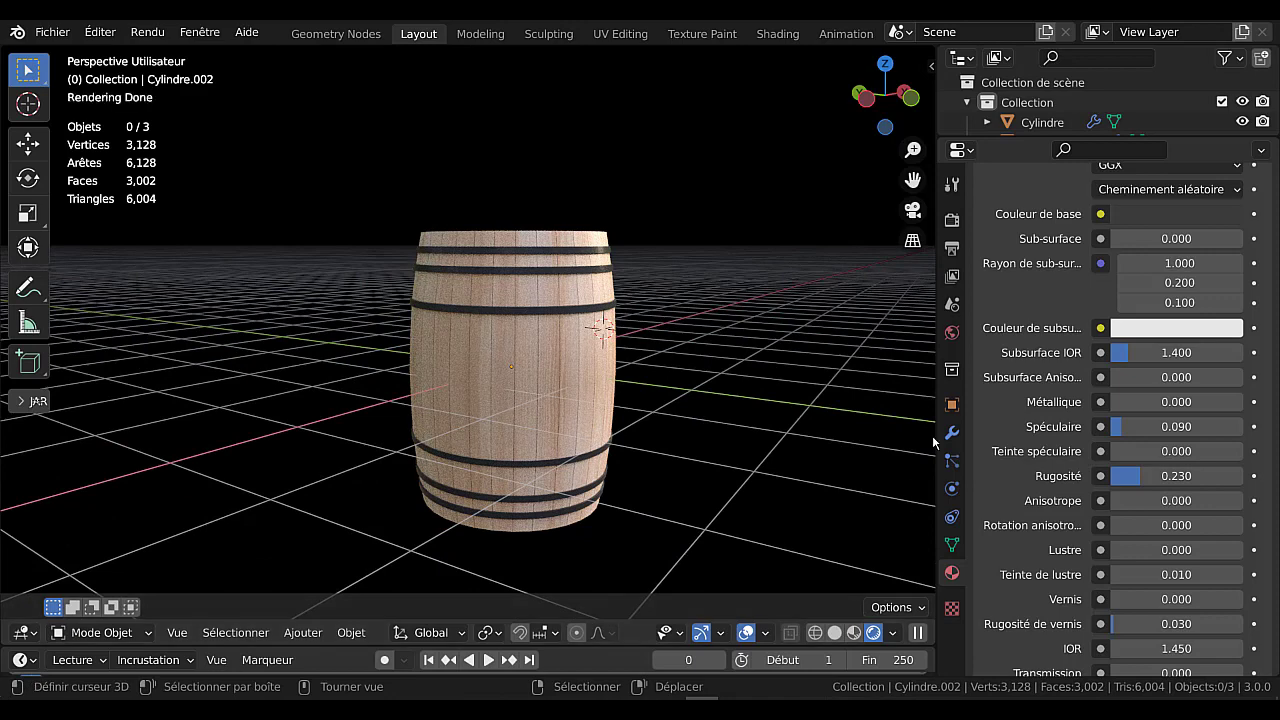
Try moving the hoops off the barrel, cancel the move, and inspect the barrel and hoops from several angles
click(576, 312)
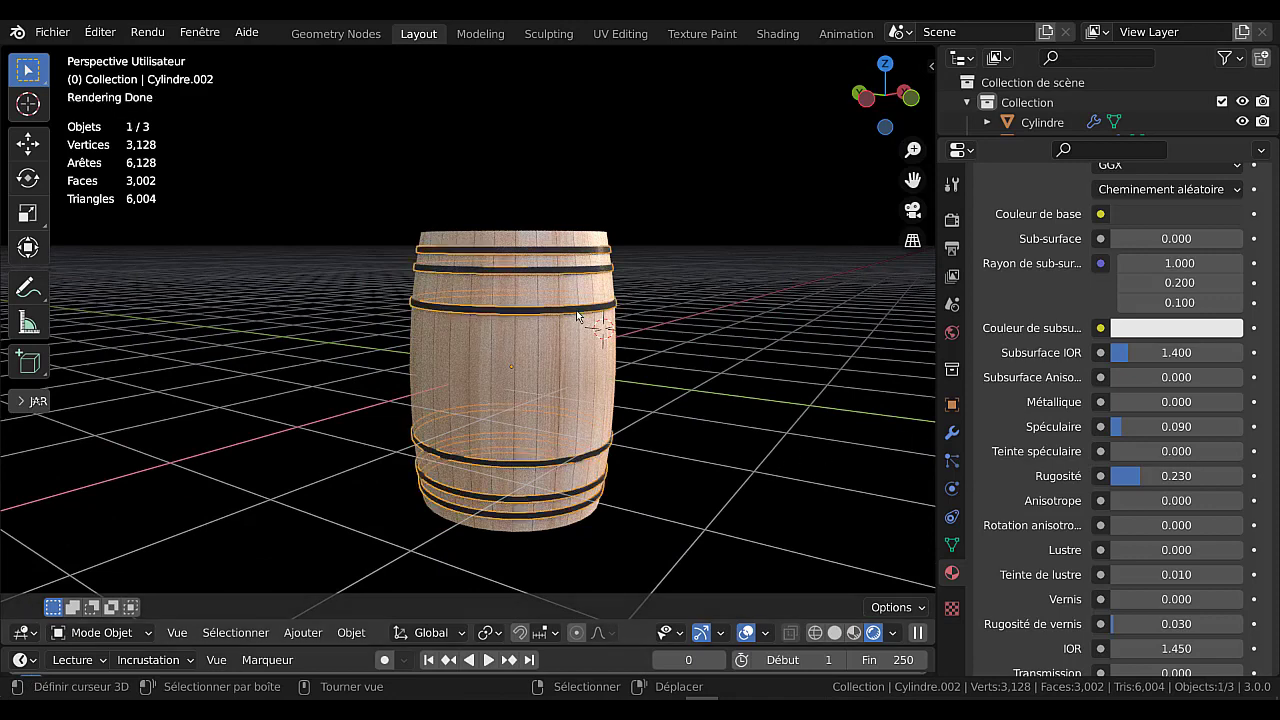
key(g)
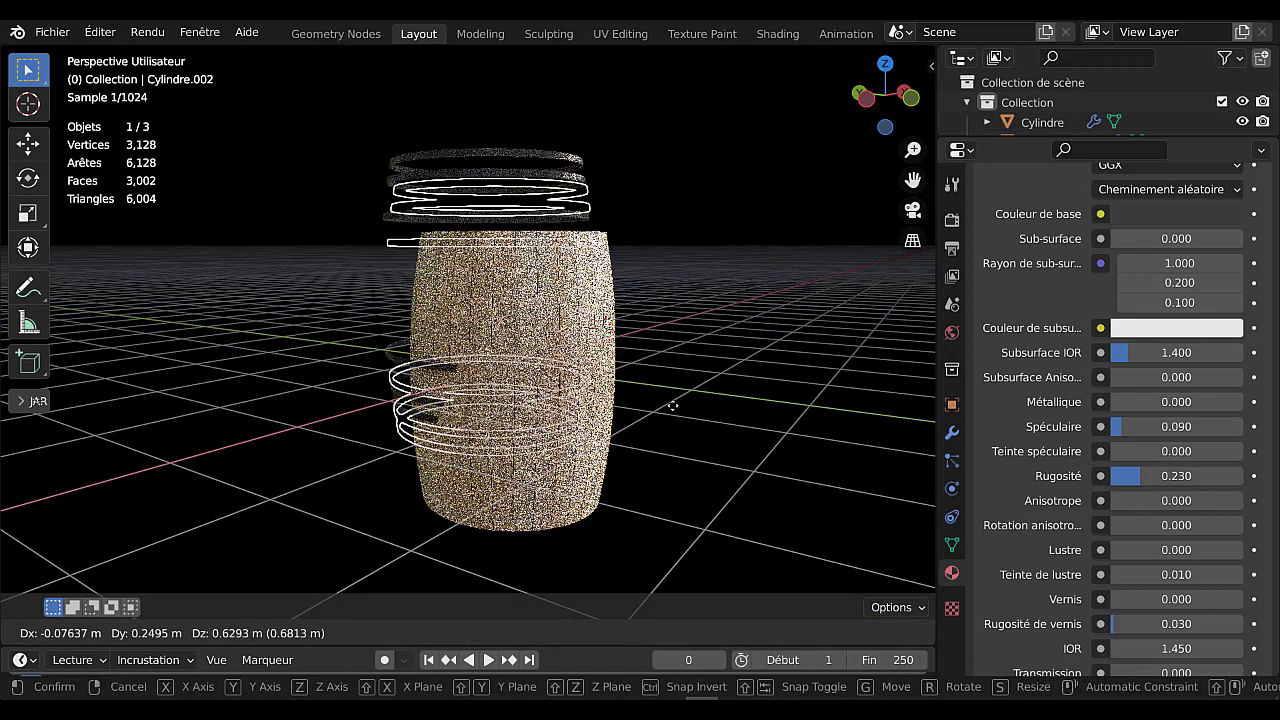
key(Escape)
middle_drag(730, 374, 763, 411)
scroll(712, 415, up, 2)
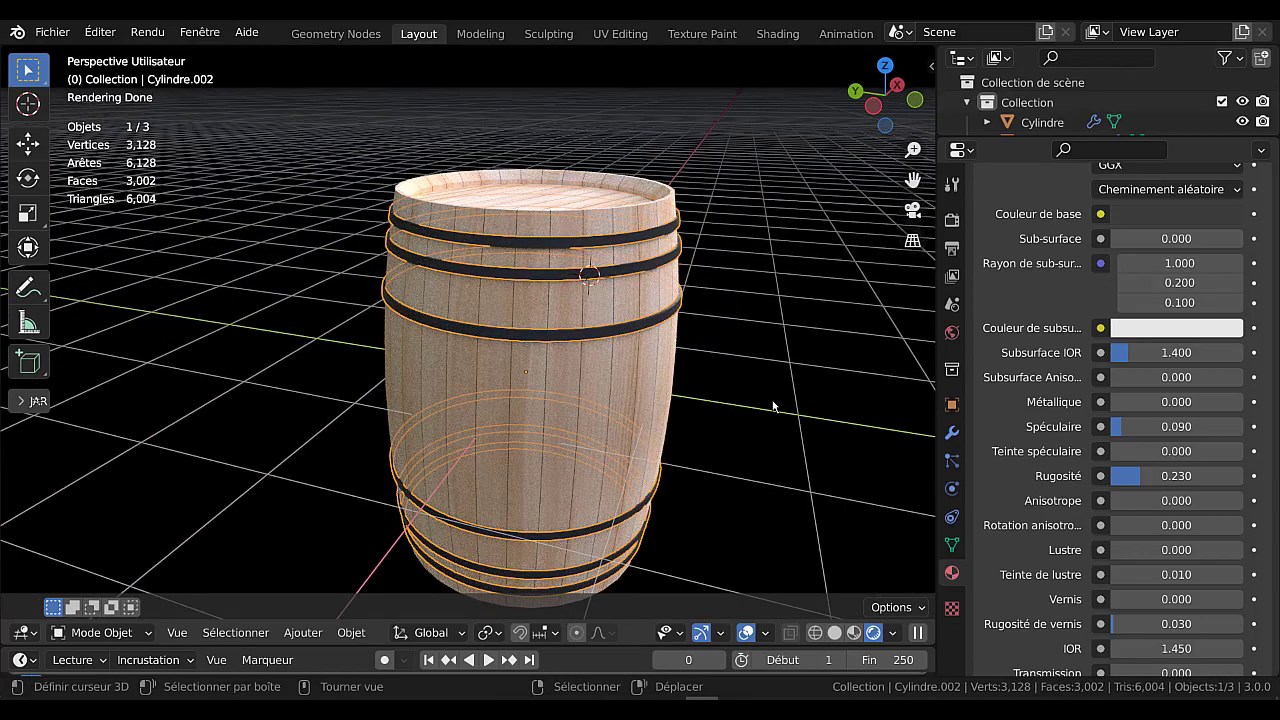
scroll(755, 395, up, 2)
middle_drag(755, 395, 712, 386)
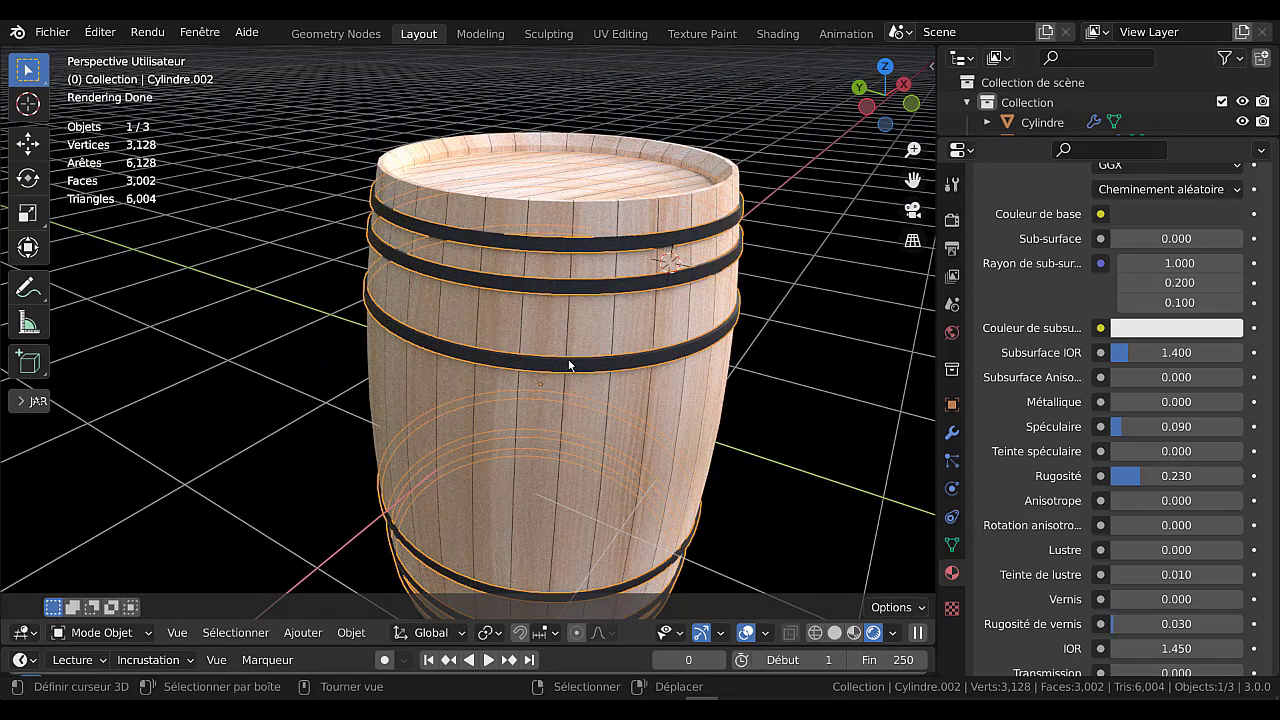
middle_drag(853, 447, 741, 379)
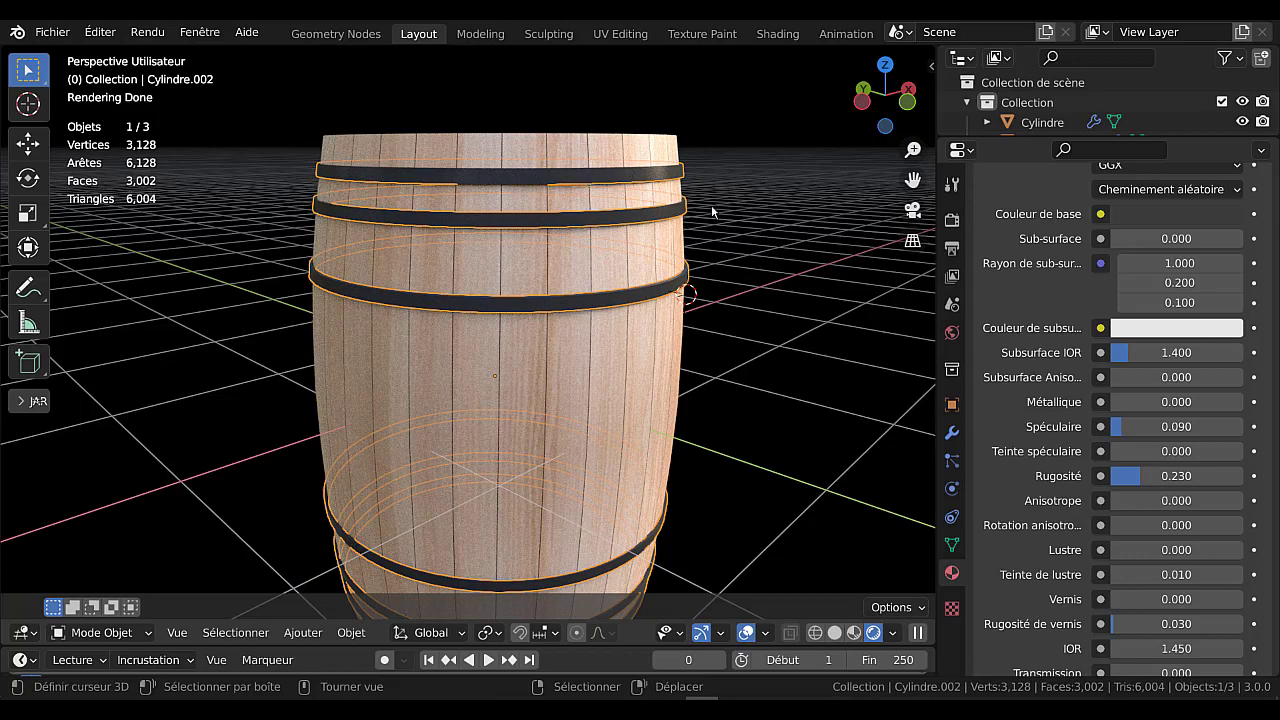
middle_drag(713, 211, 761, 287)
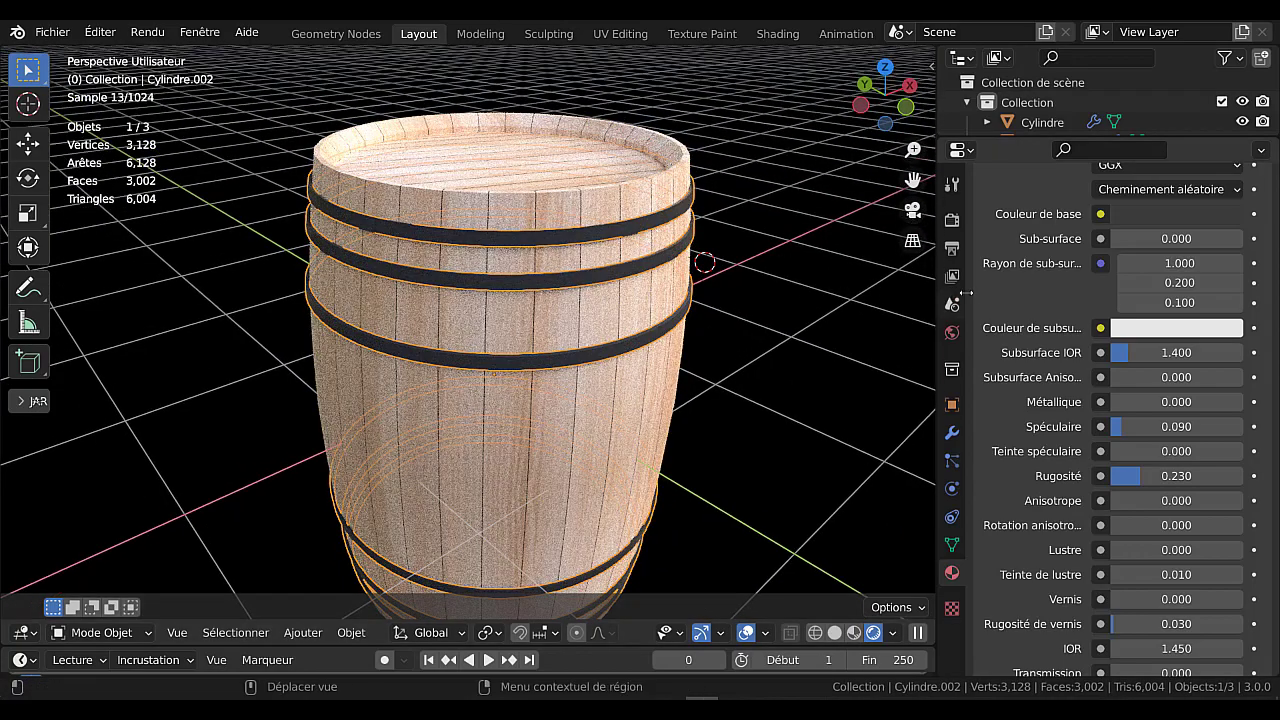
Apply the Z-axis Mirror modifier on the wooden barrel body
click(541, 204)
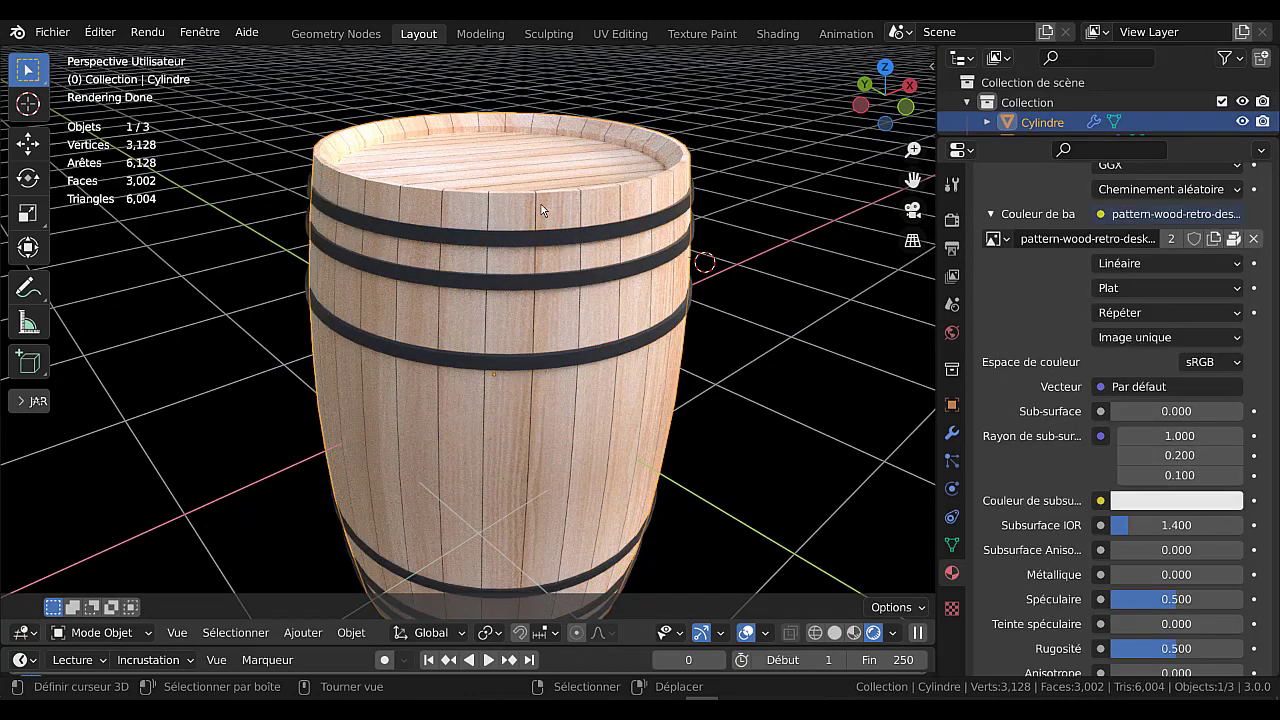
scroll(806, 266, down, 2)
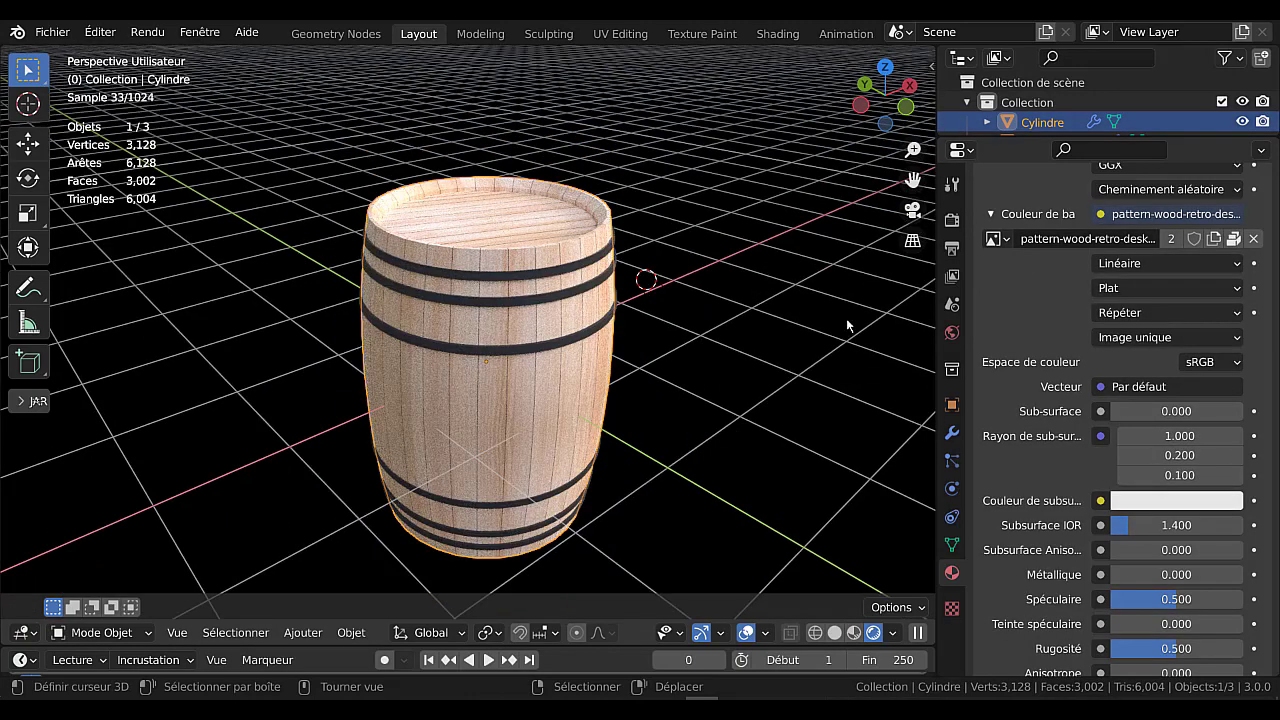
click(951, 434)
drag(937, 394, 859, 428)
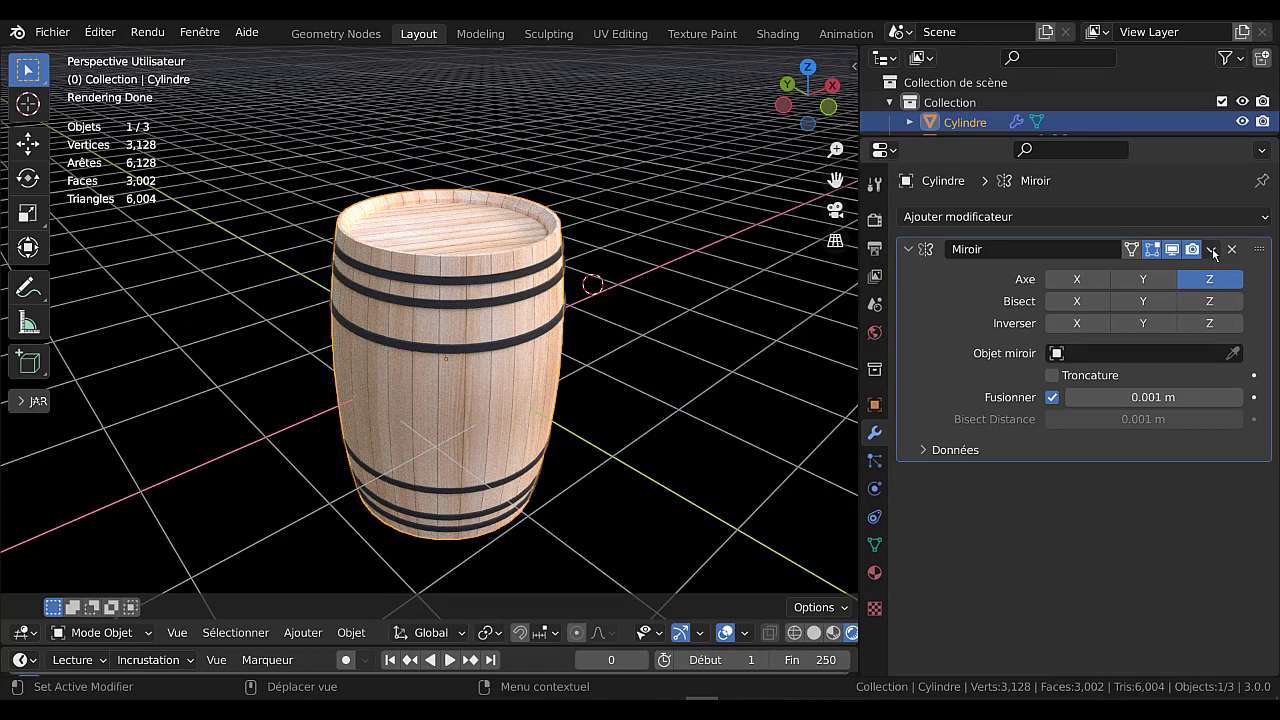
click(1212, 250)
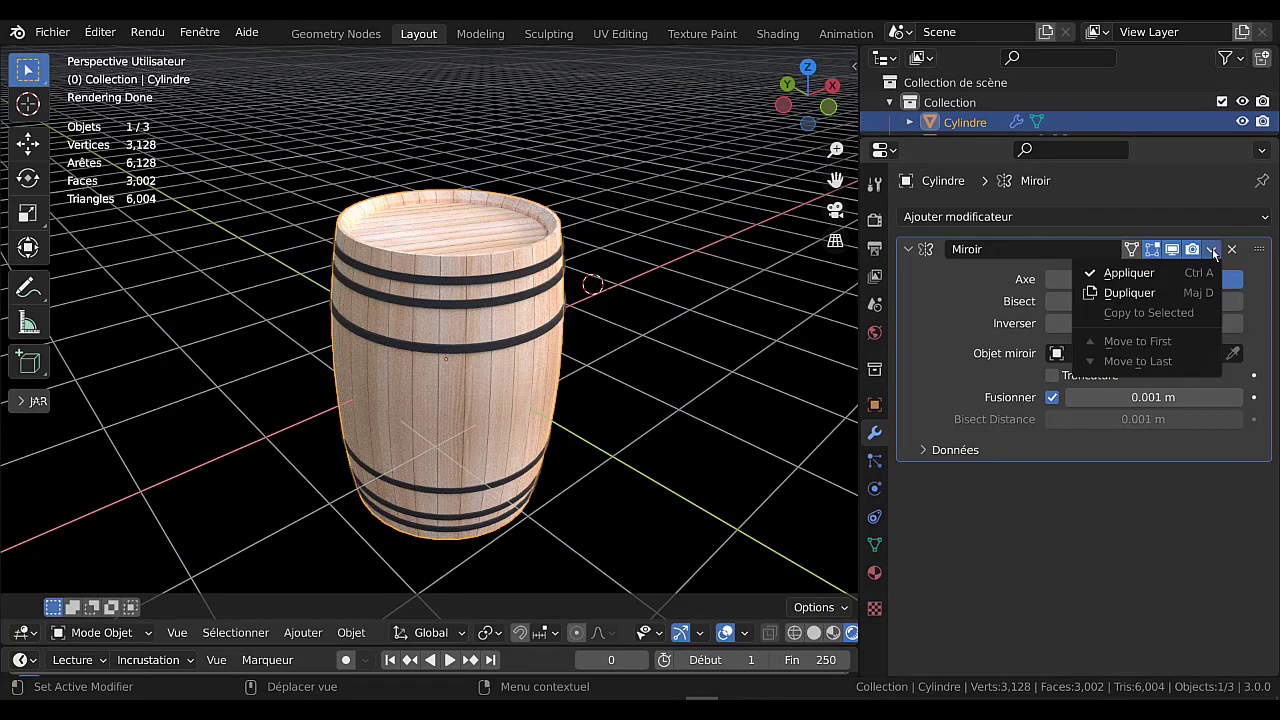
click(1130, 273)
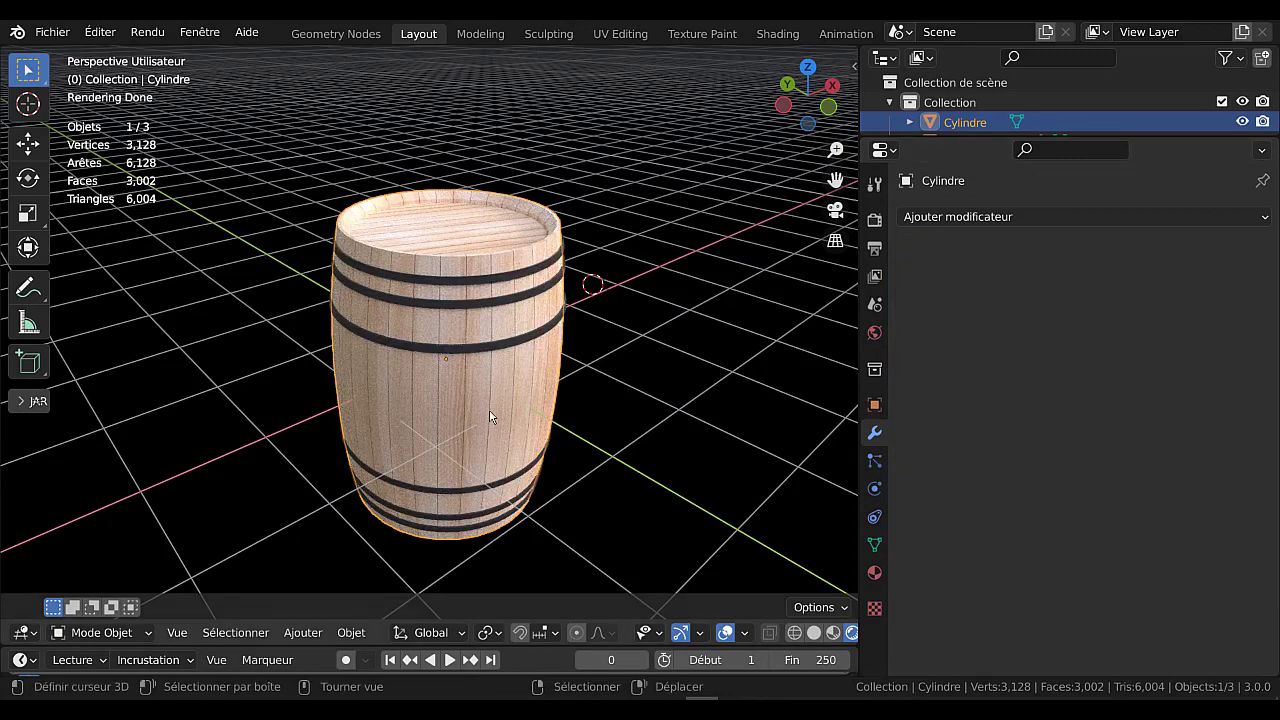
right_drag(492, 346, 633, 350)
key(Escape)
right_drag(488, 405, 655, 313)
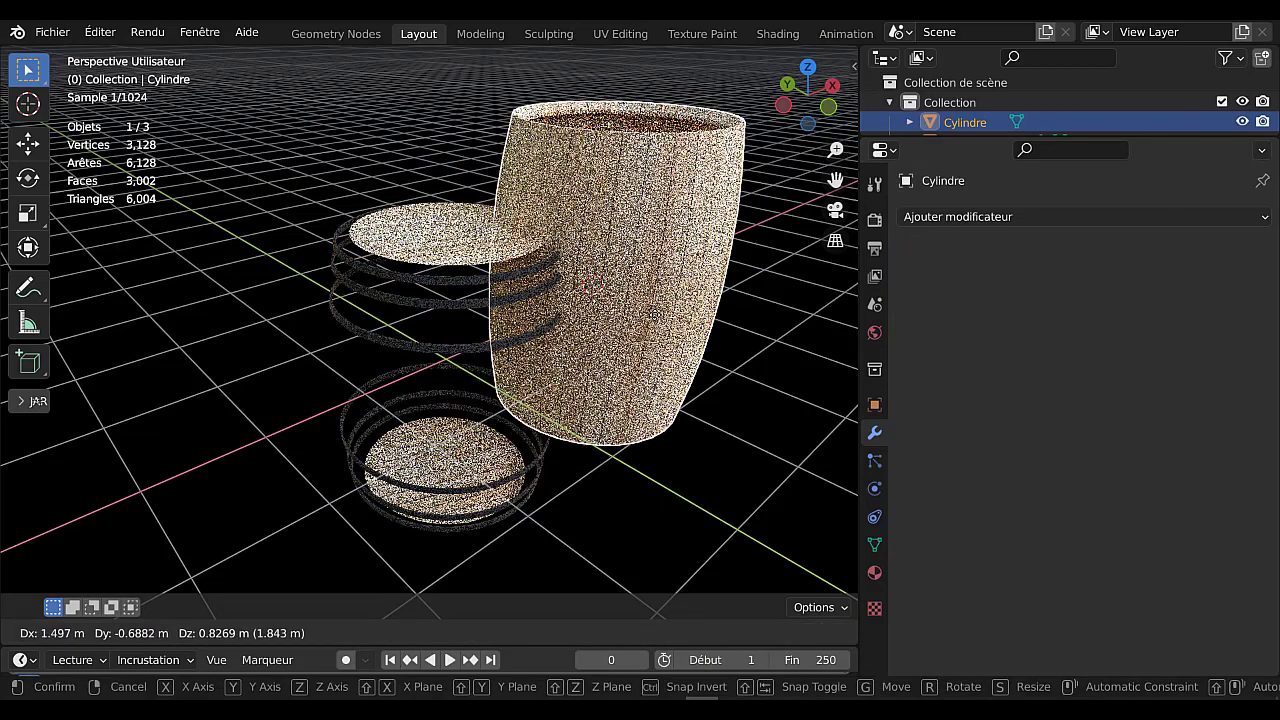
key(Escape)
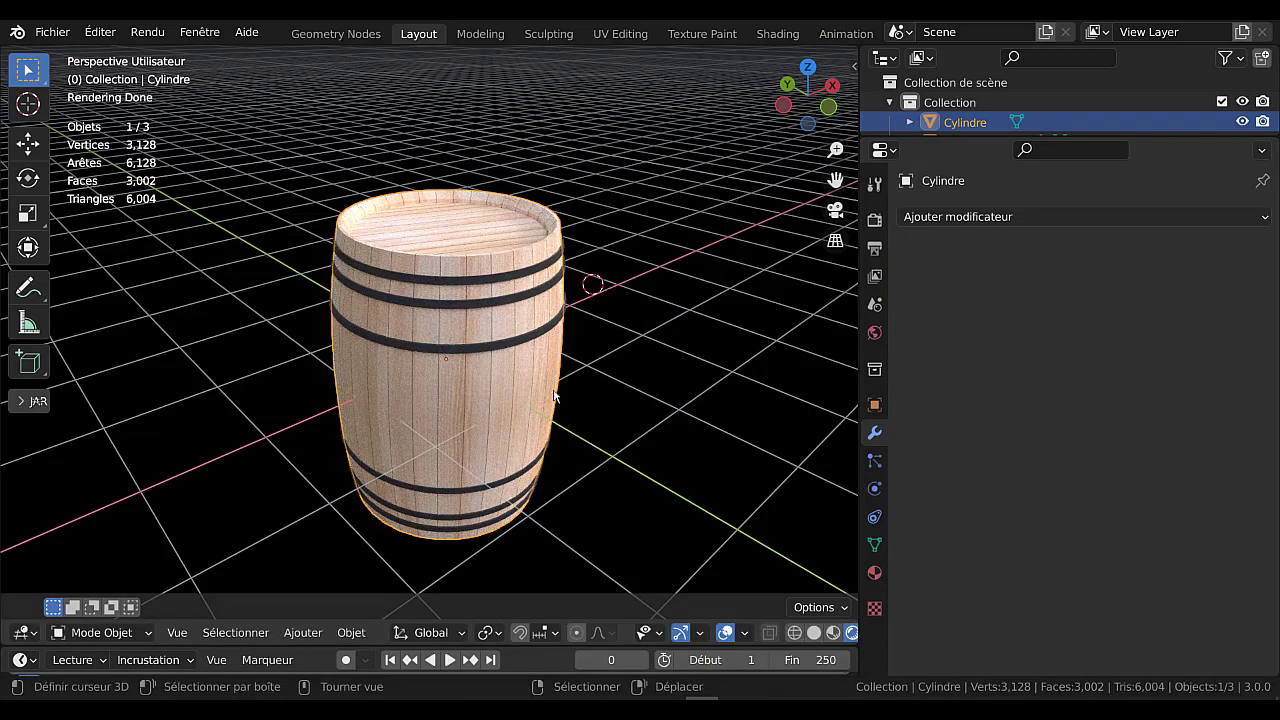
Apply the Z-axis Mirror modifier on the barrel's hoops
scroll(553, 395, up, 1)
right_click(527, 350)
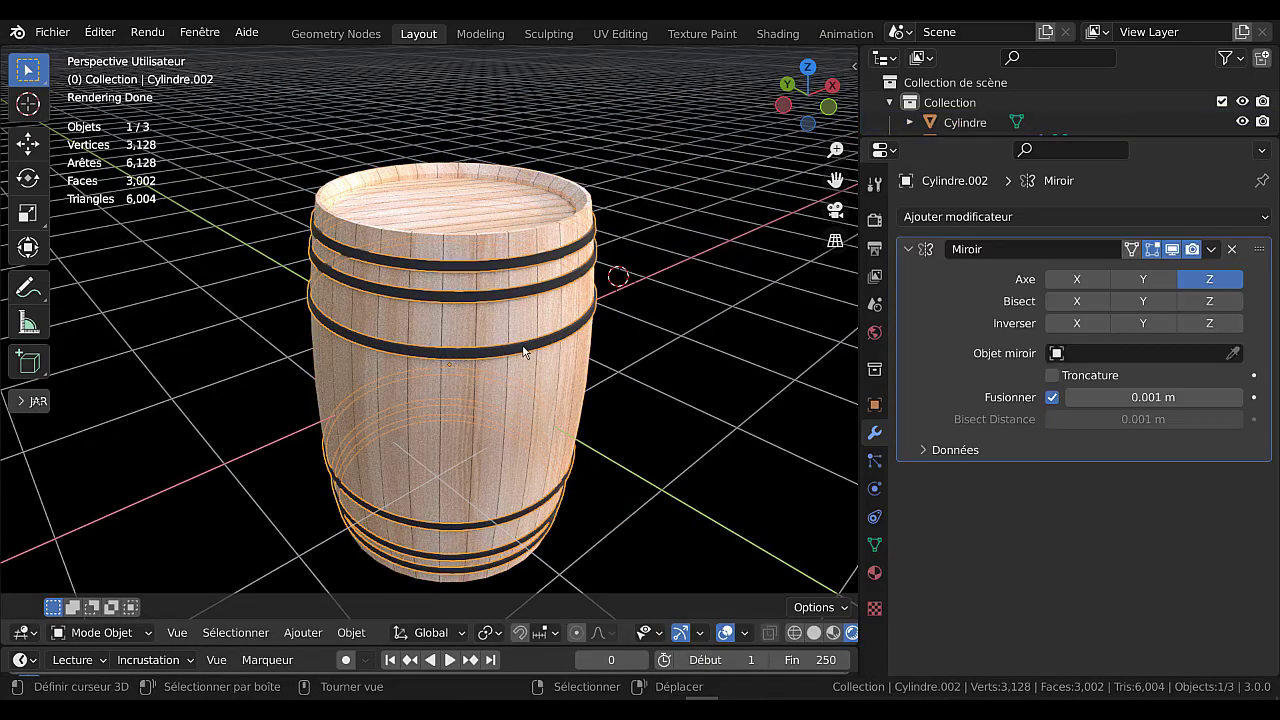
click(1212, 249)
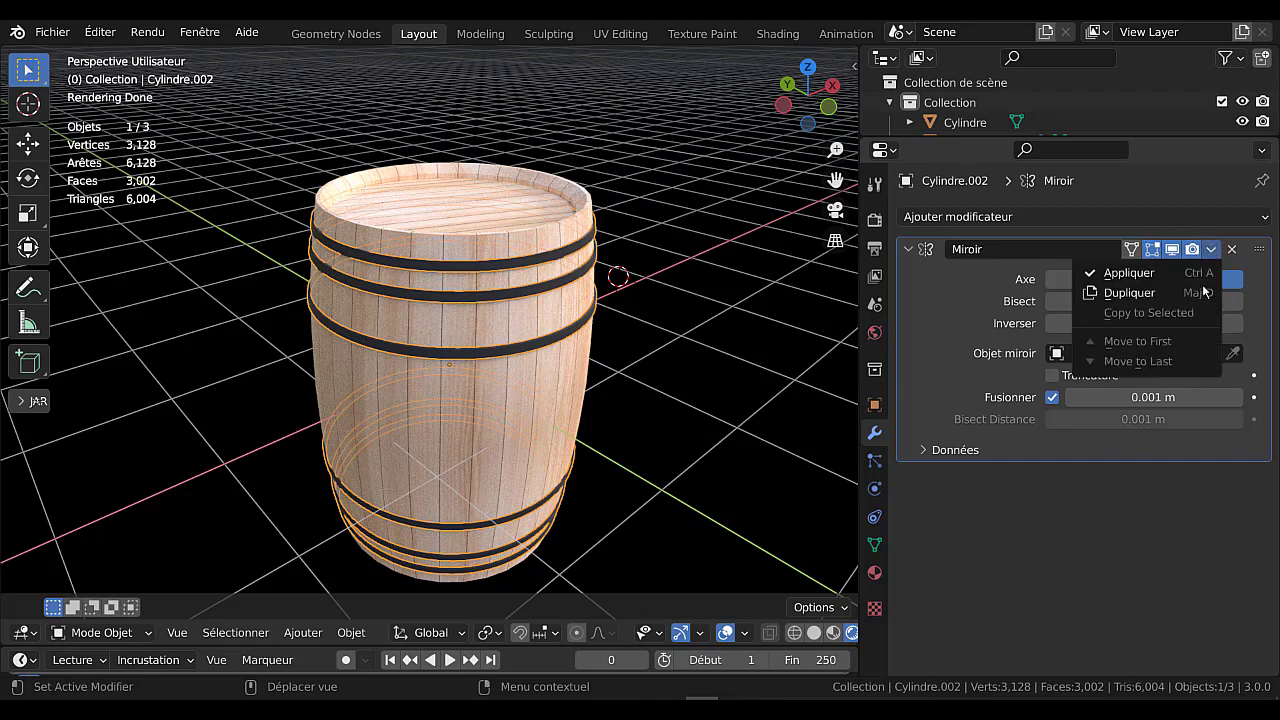
click(1115, 272)
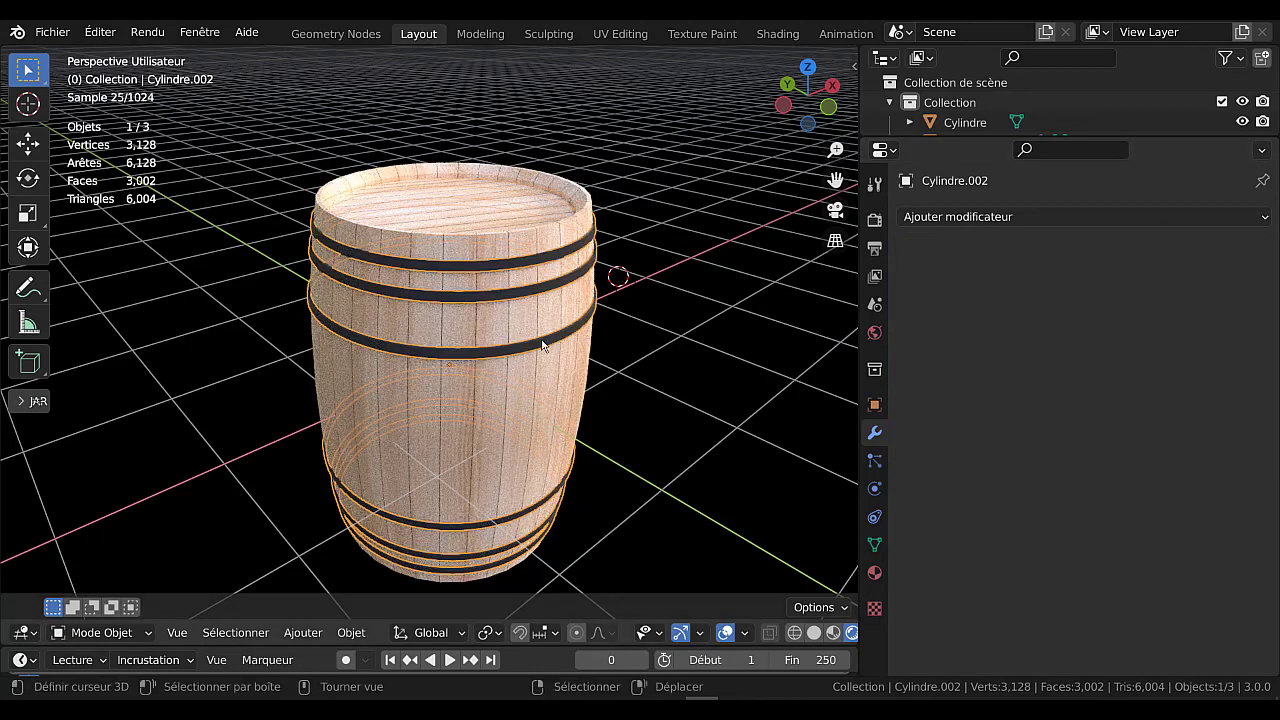
mouse_move(530, 343)
right_down()
mouse_move(594, 323)
mouse_move(540, 320)
mouse_move(612, 196)
mouse_move(499, 351)
mouse_move(523, 346)
right_up()
key(Escape)
key(Escape)
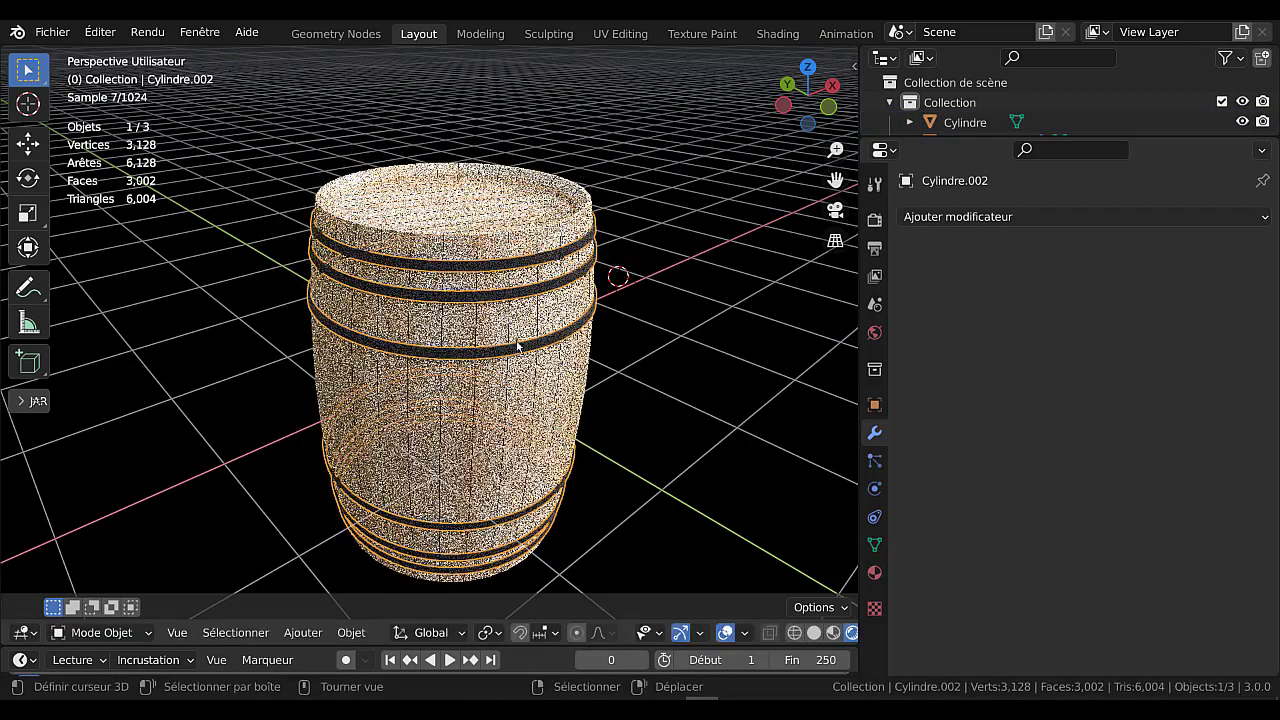
Apply the Z-axis Mirror modifier on the barrel's lids
right_click(448, 255)
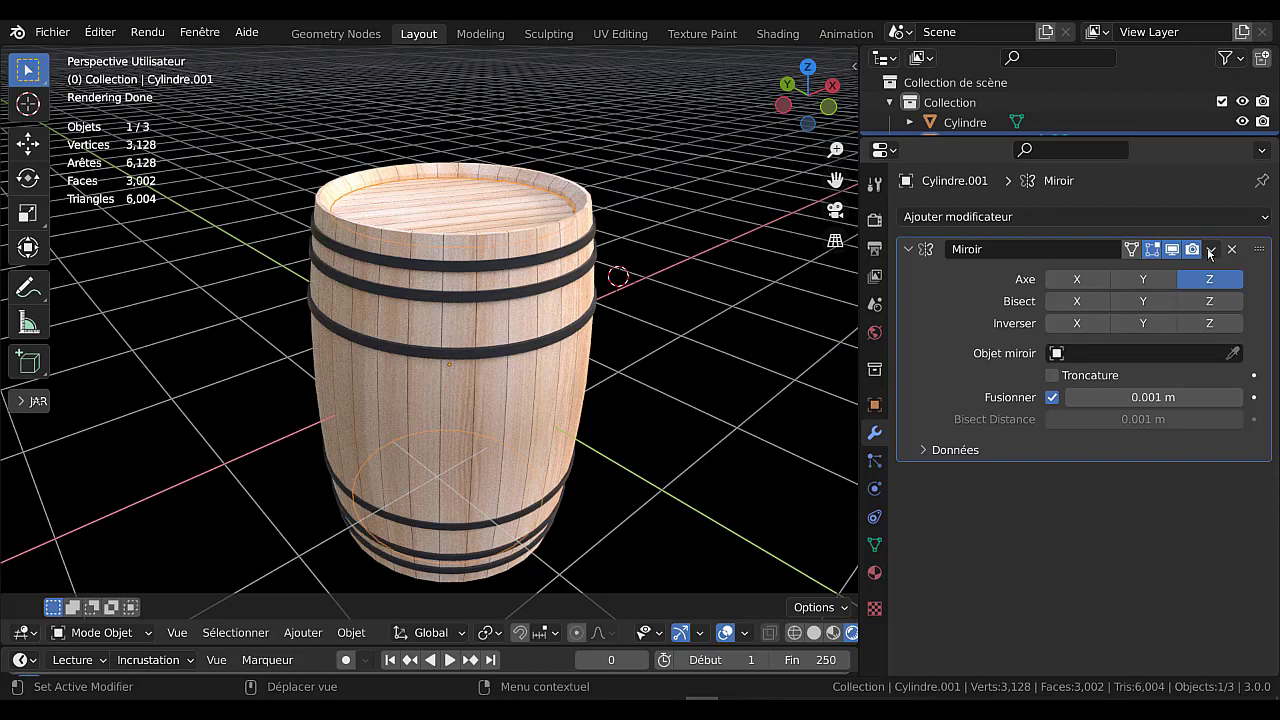
click(1209, 250)
click(1161, 274)
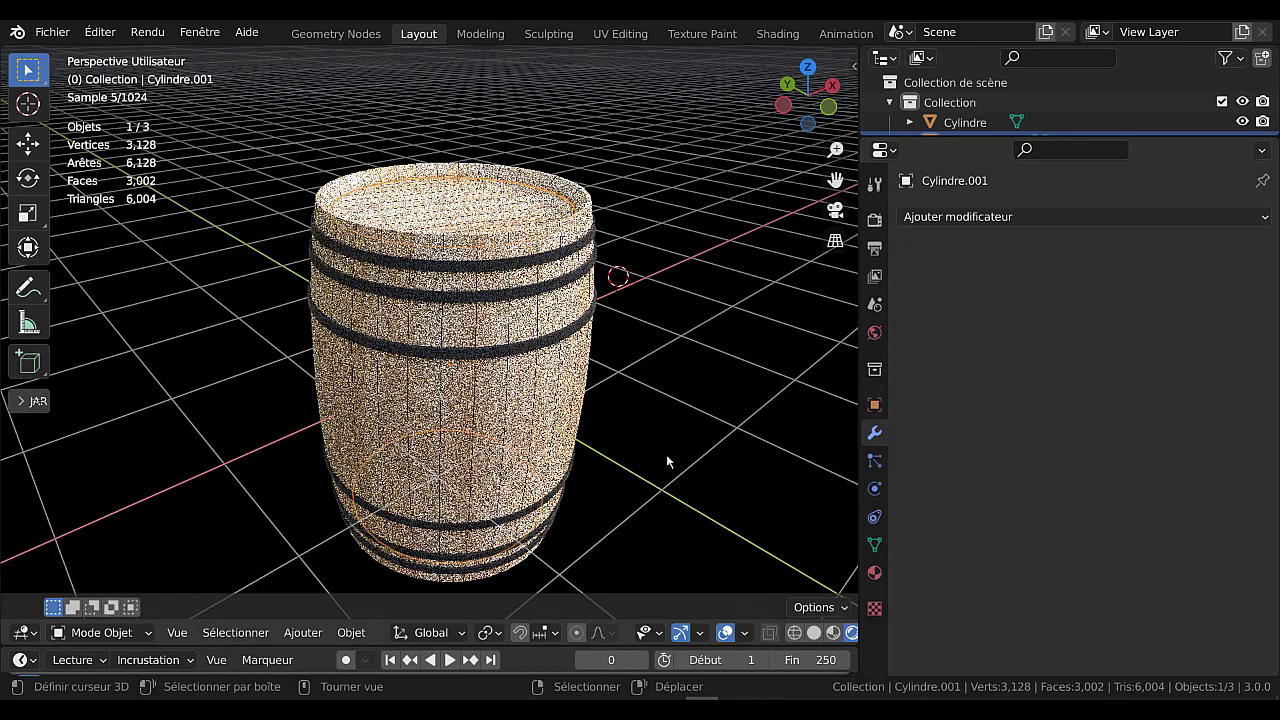
Try moving the barrel body, the lids and the hoops away one by one, restoring each to its place
mouse_move(666, 457)
middle_down()
mouse_move(640, 317)
mouse_move(654, 291)
mouse_move(642, 473)
mouse_move(654, 503)
mouse_move(642, 460)
middle_up()
key(g)
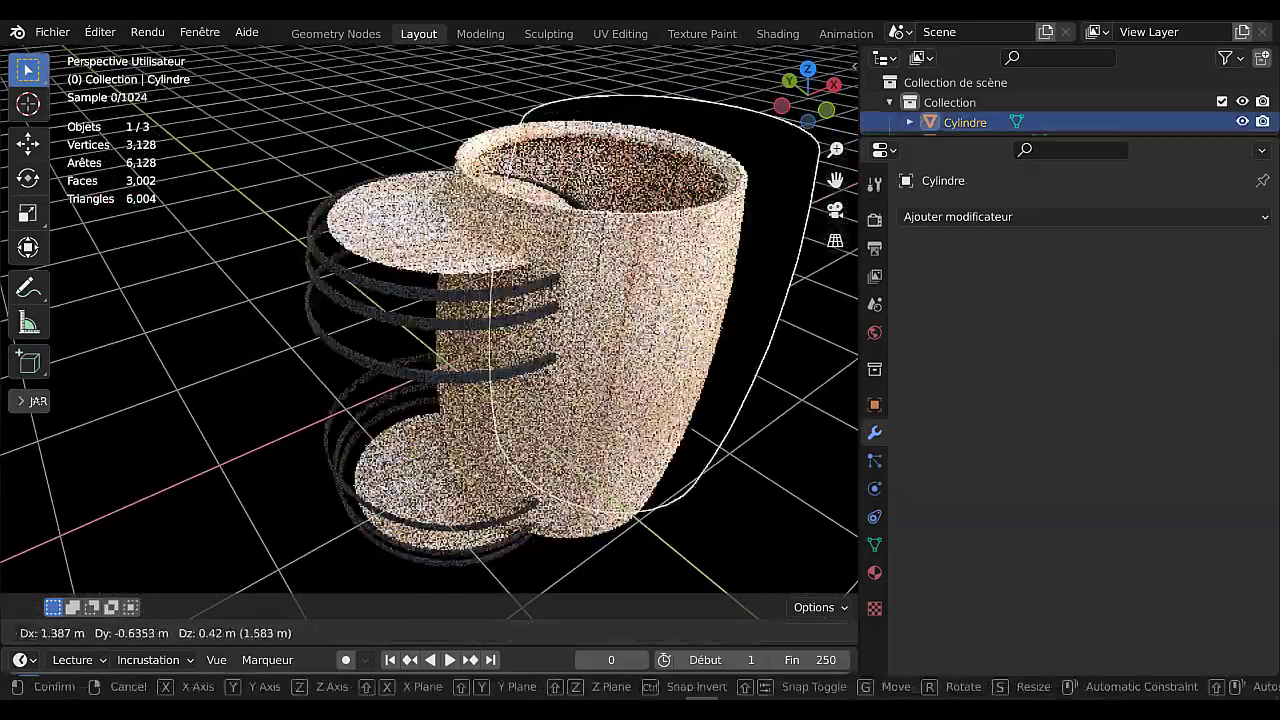
key(Escape)
right_drag(500, 214, 706, 108)
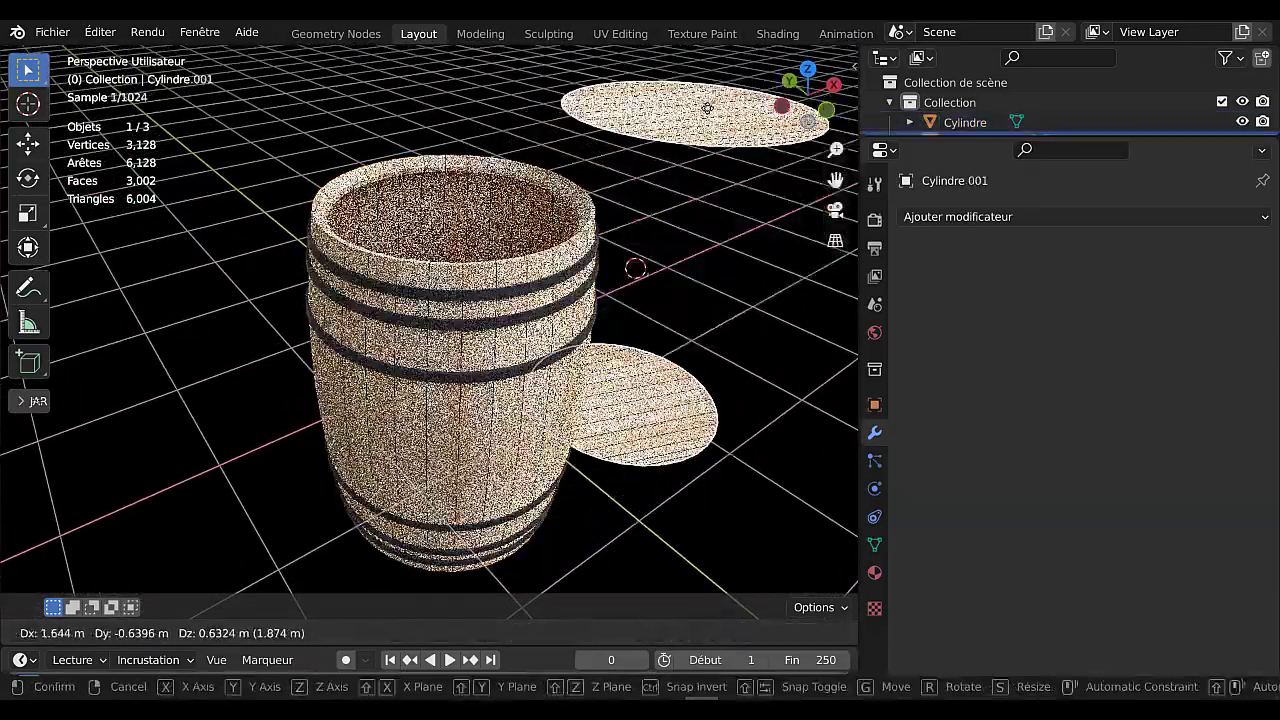
key(ctrl+z)
right_drag(564, 285, 707, 175)
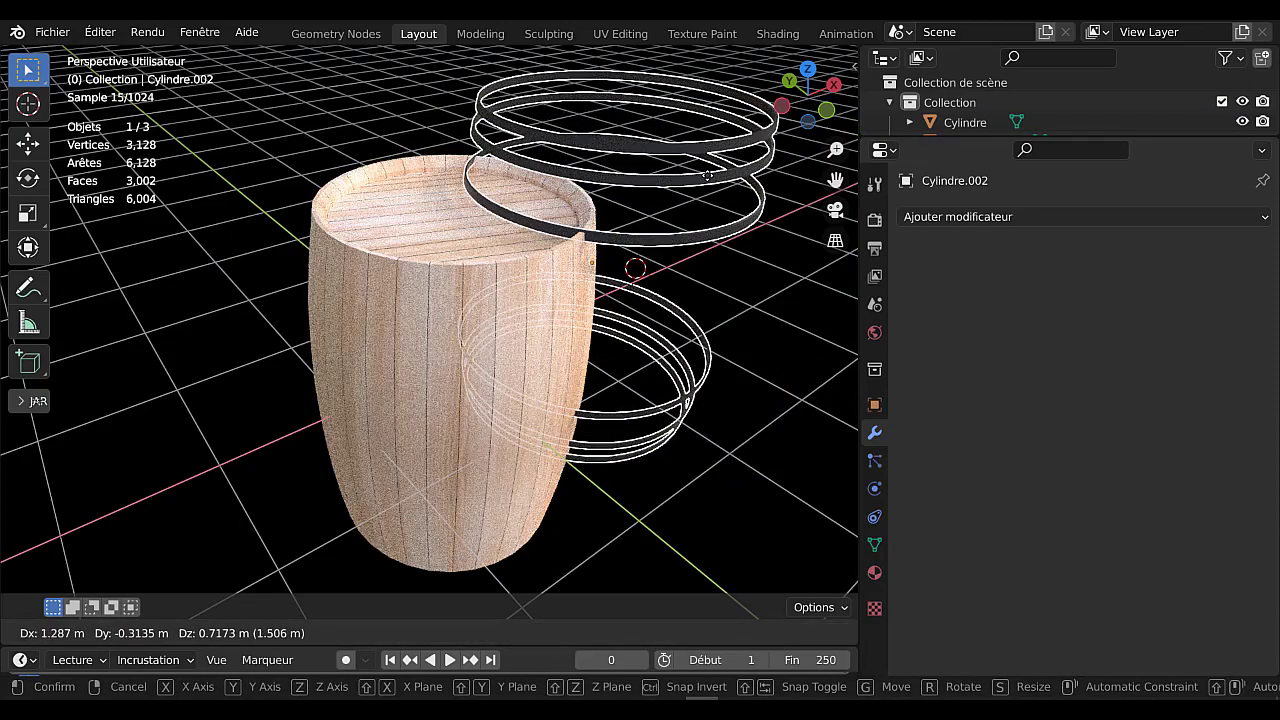
right_click(709, 178)
Open the barrel's hoops in Edit Mode with the upper hoops in close view
middle_drag(731, 279, 672, 265)
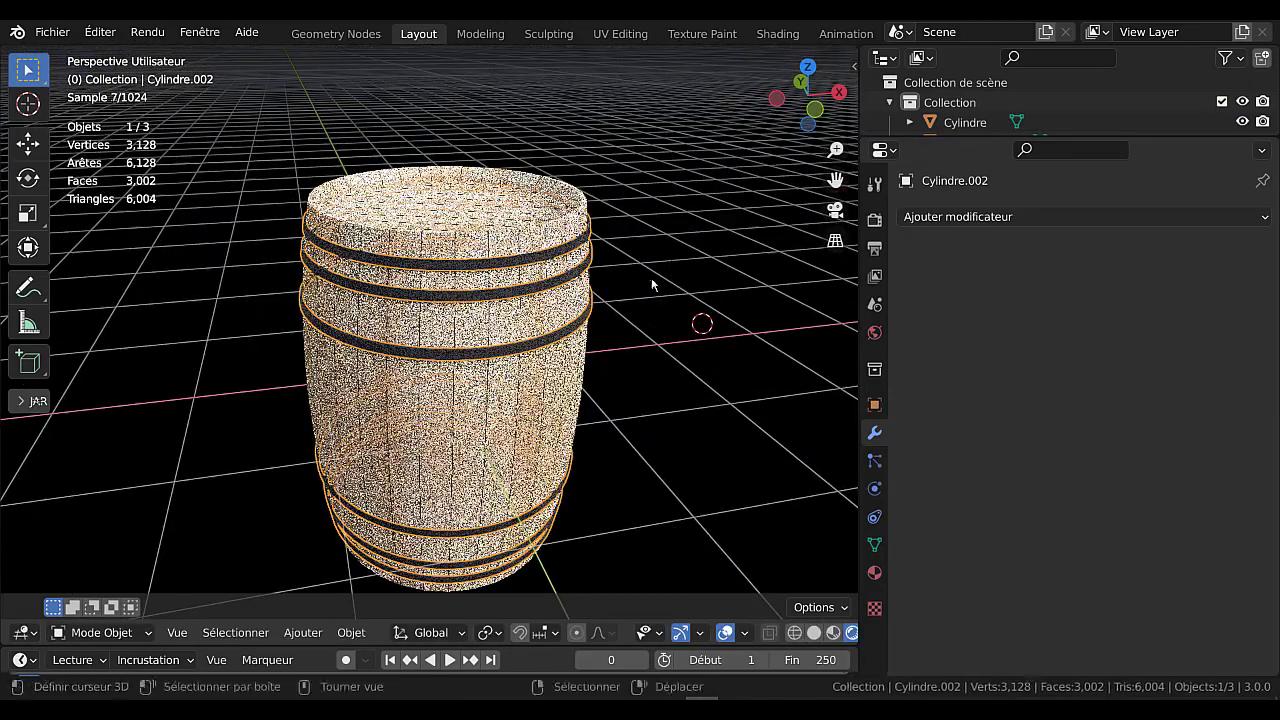
scroll(645, 255, up, 3)
scroll(623, 234, up, 1)
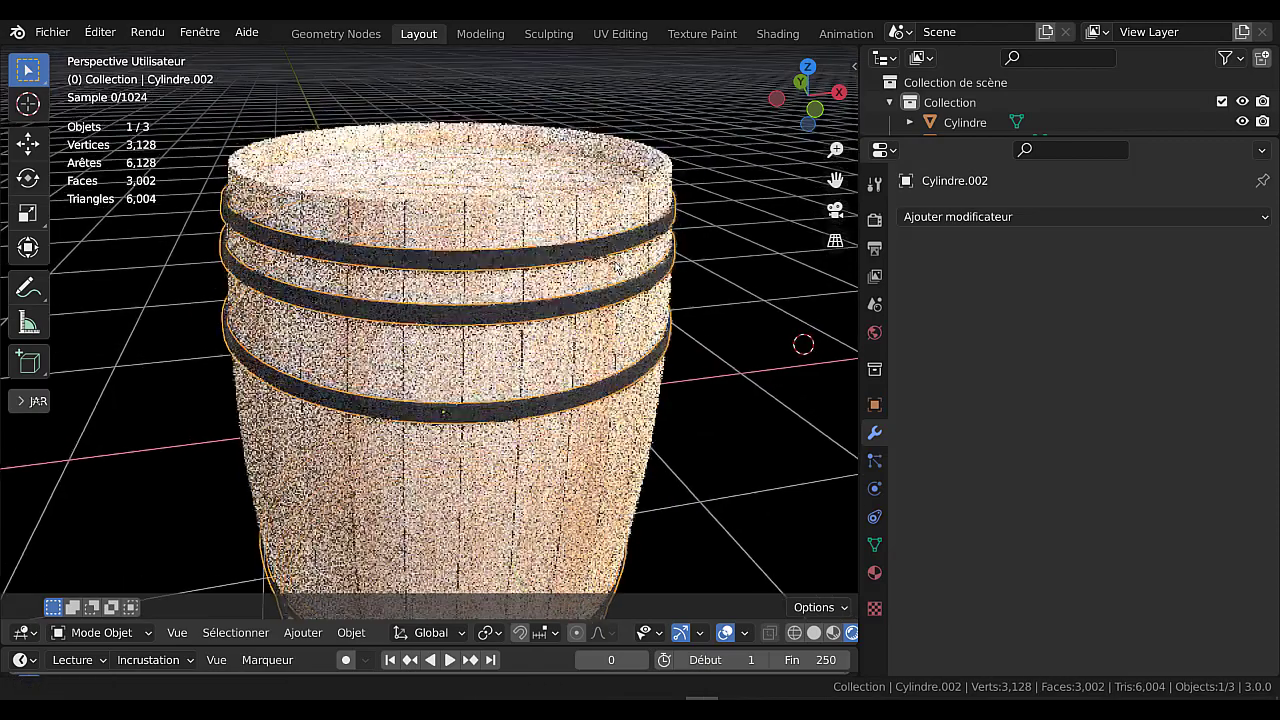
key(Tab)
scroll(620, 200, up, 2)
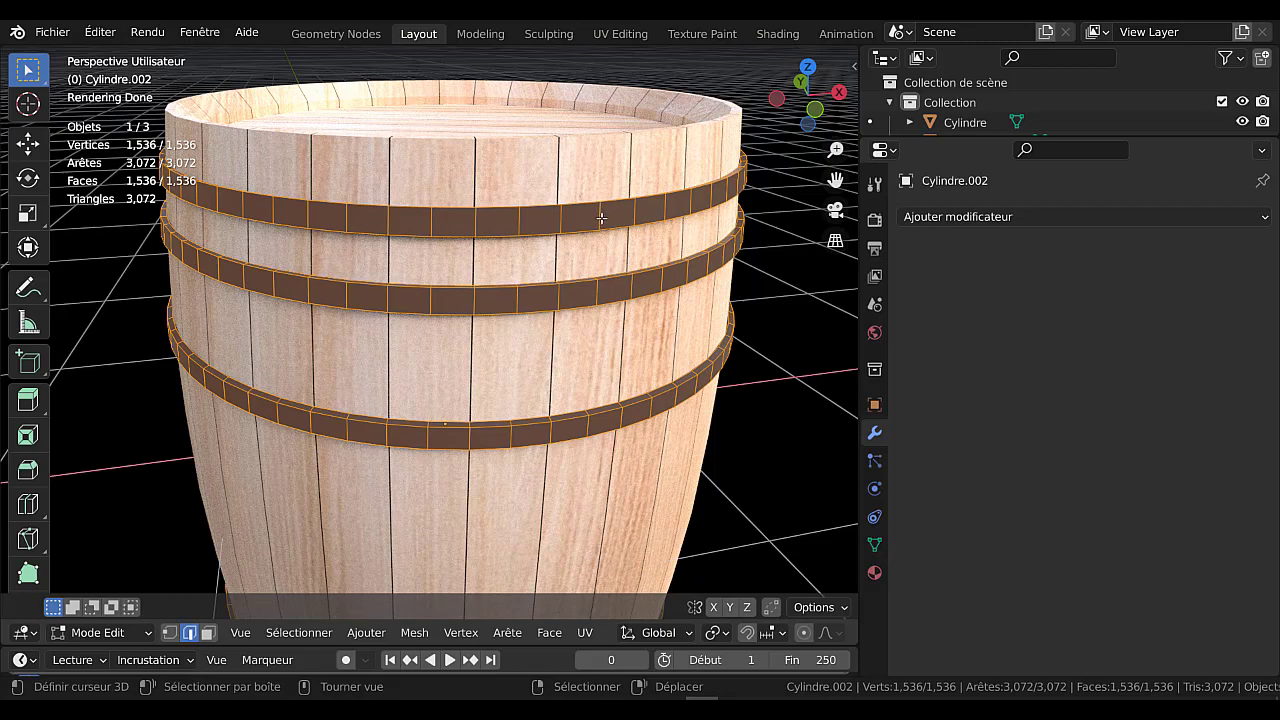
shift+middle_drag(601, 218, 544, 217)
alt+right_click(544, 217)
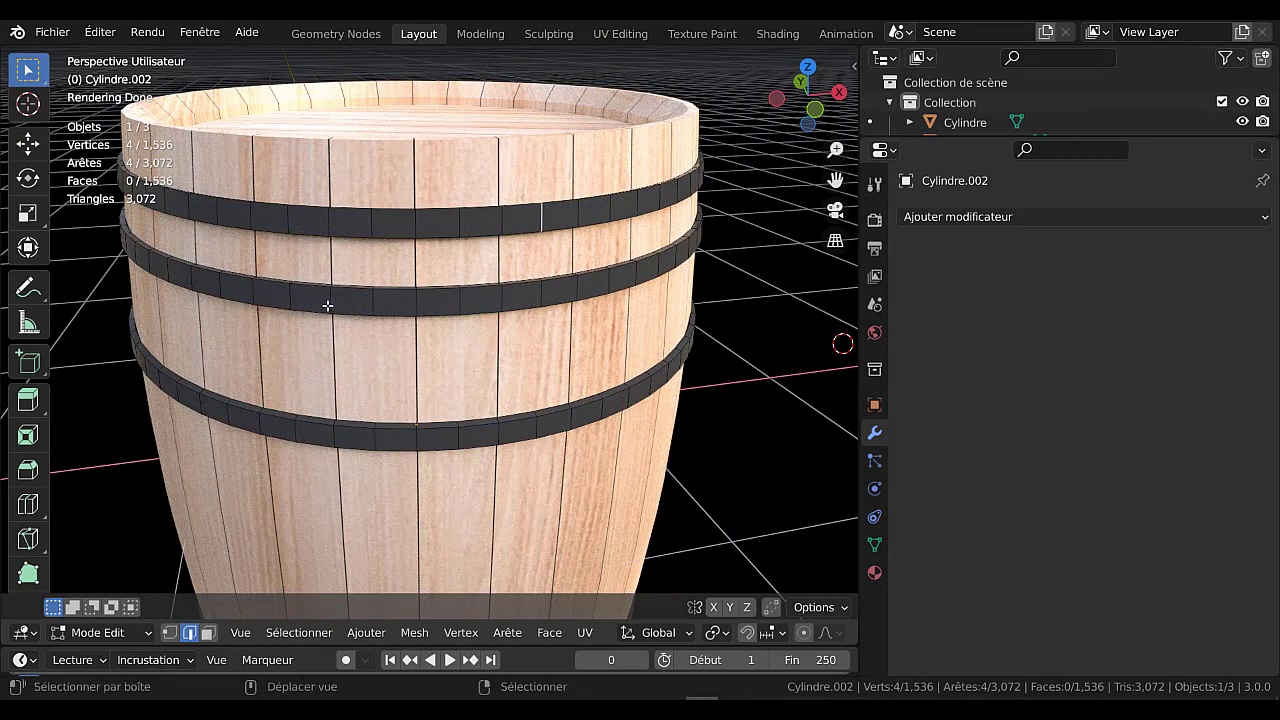
alt+shift+click(289, 300)
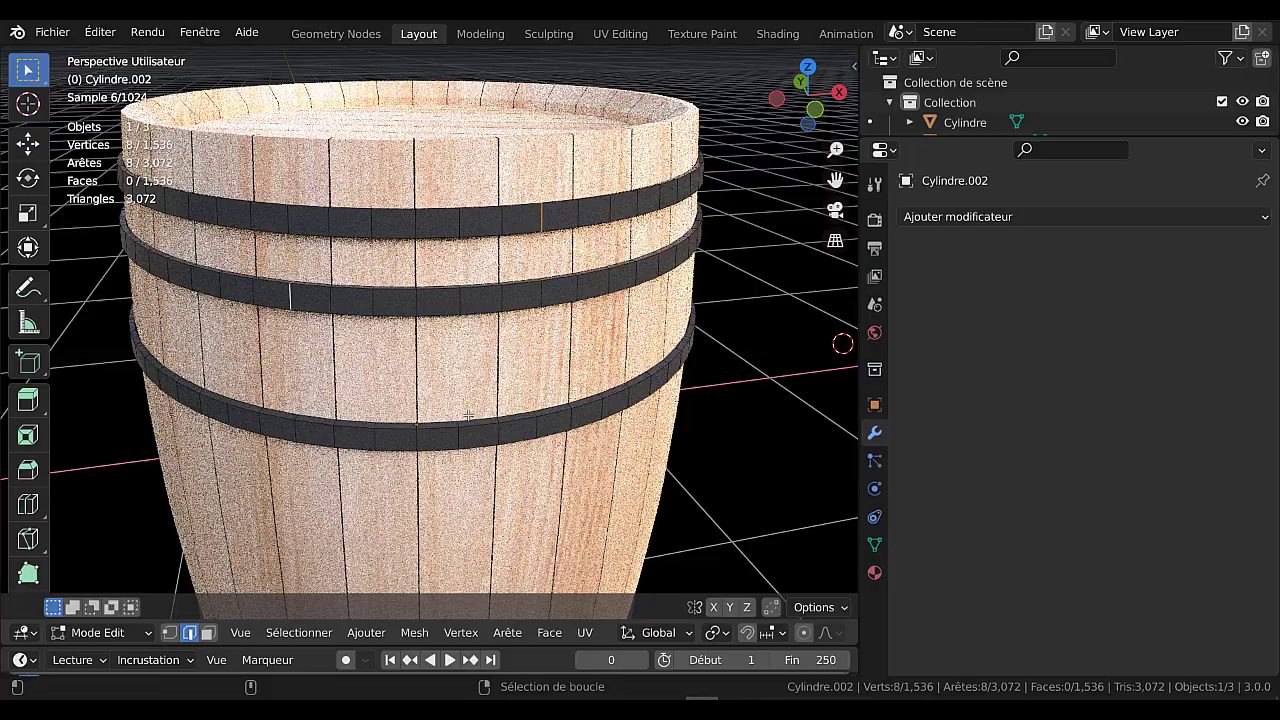
alt+shift+click(630, 403)
middle_drag(630, 403, 676, 425)
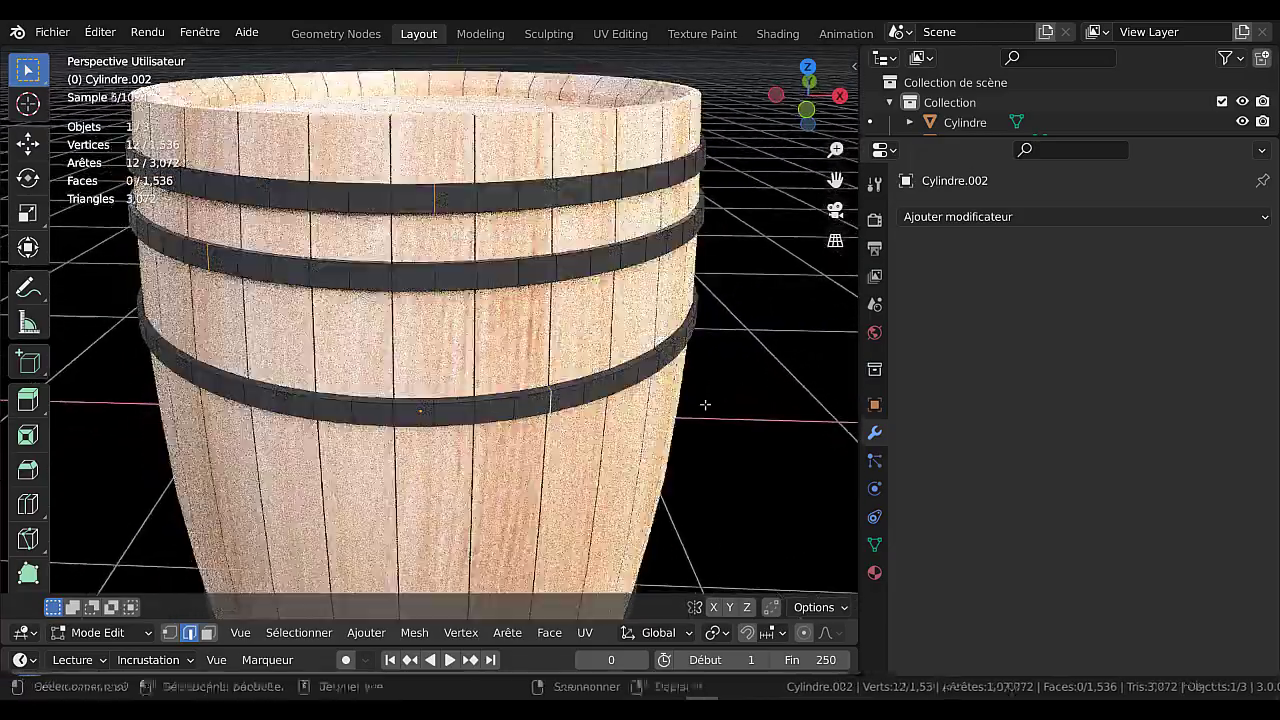
scroll(718, 428, up, 4)
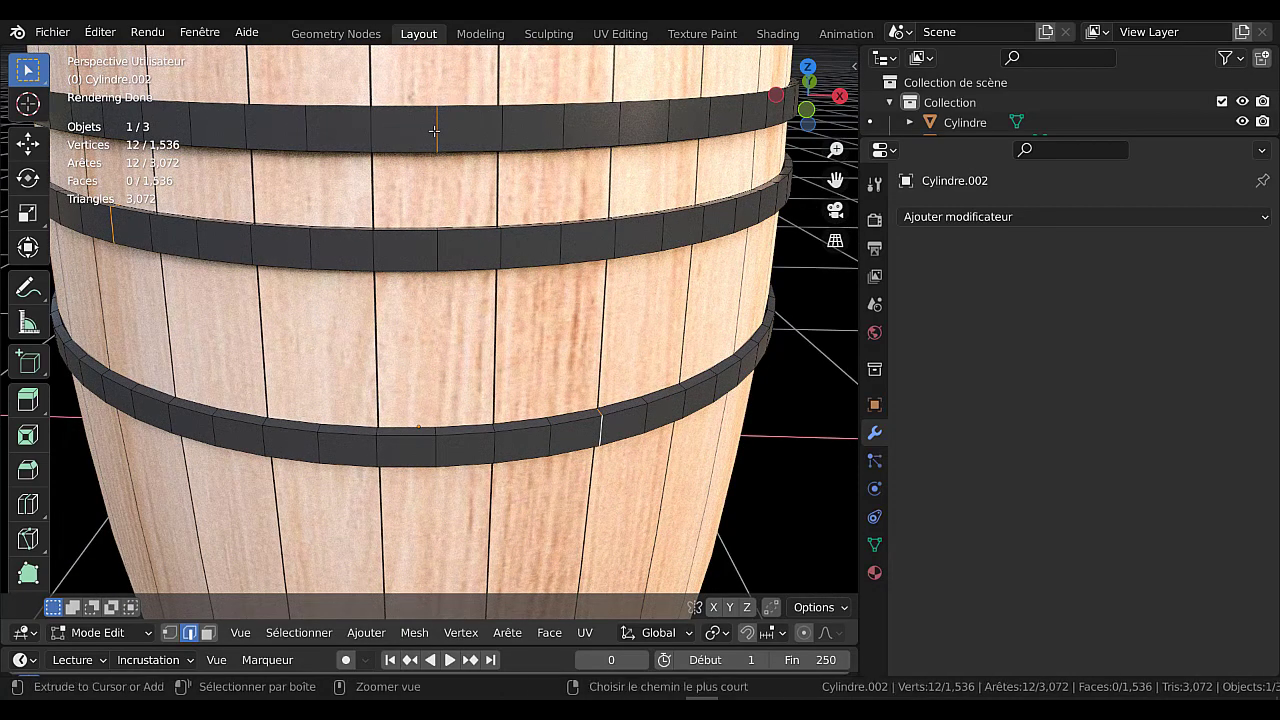
key(ctrl+e)
key(Escape)
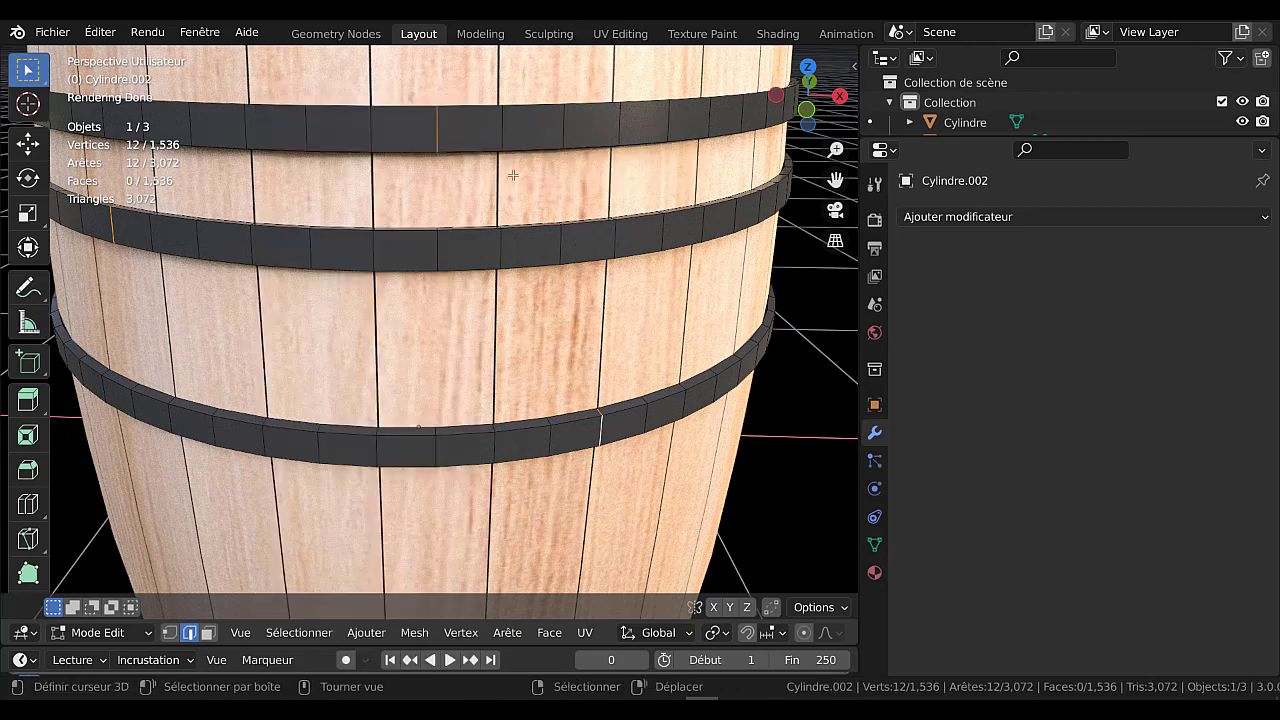
Add one edge loop running around the middle of each of the three upper hoops
key(ctrl+r)
click(437, 130)
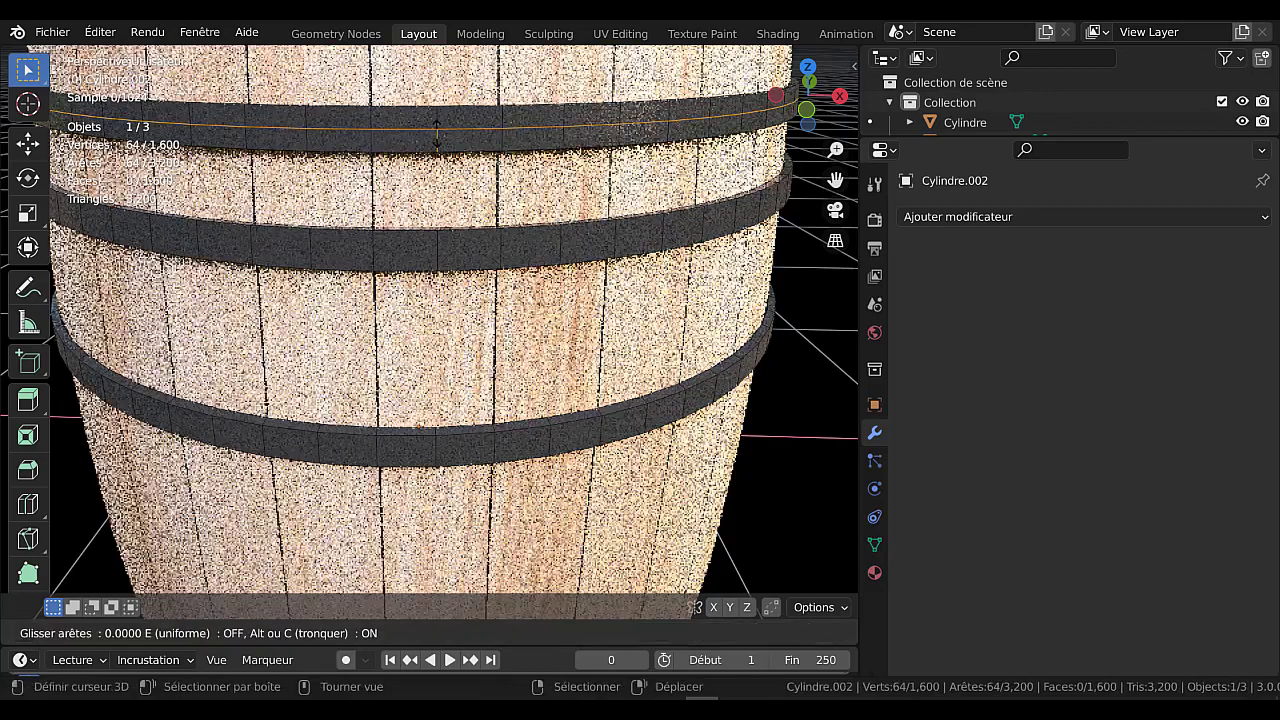
right_click(456, 205)
key(ctrl+r)
click(433, 258)
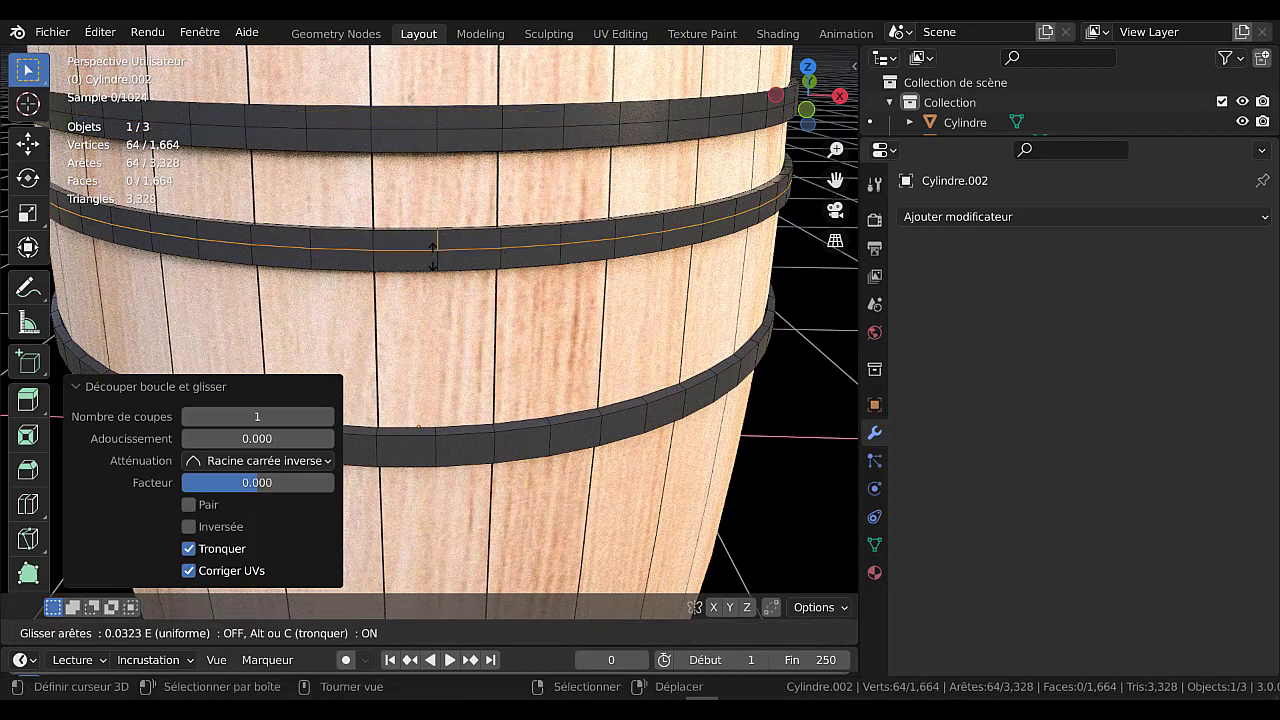
click(434, 251)
key(ctrl+r)
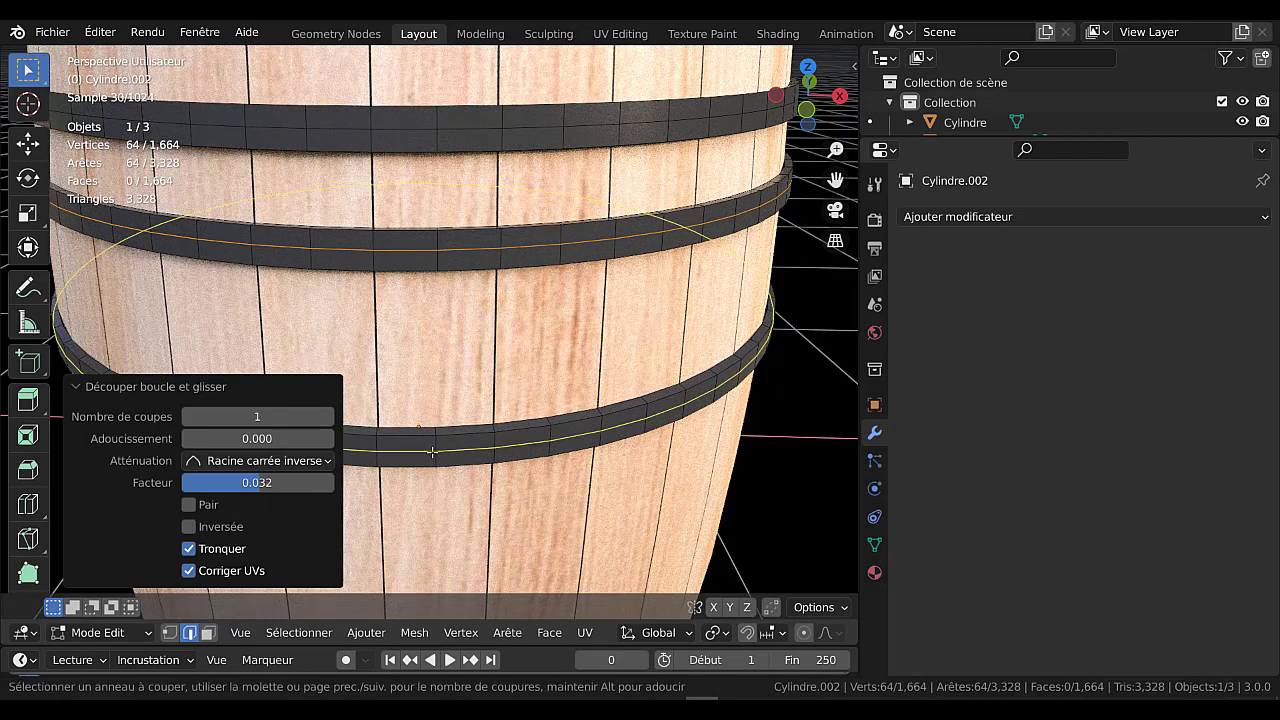
click(432, 452)
right_click(432, 452)
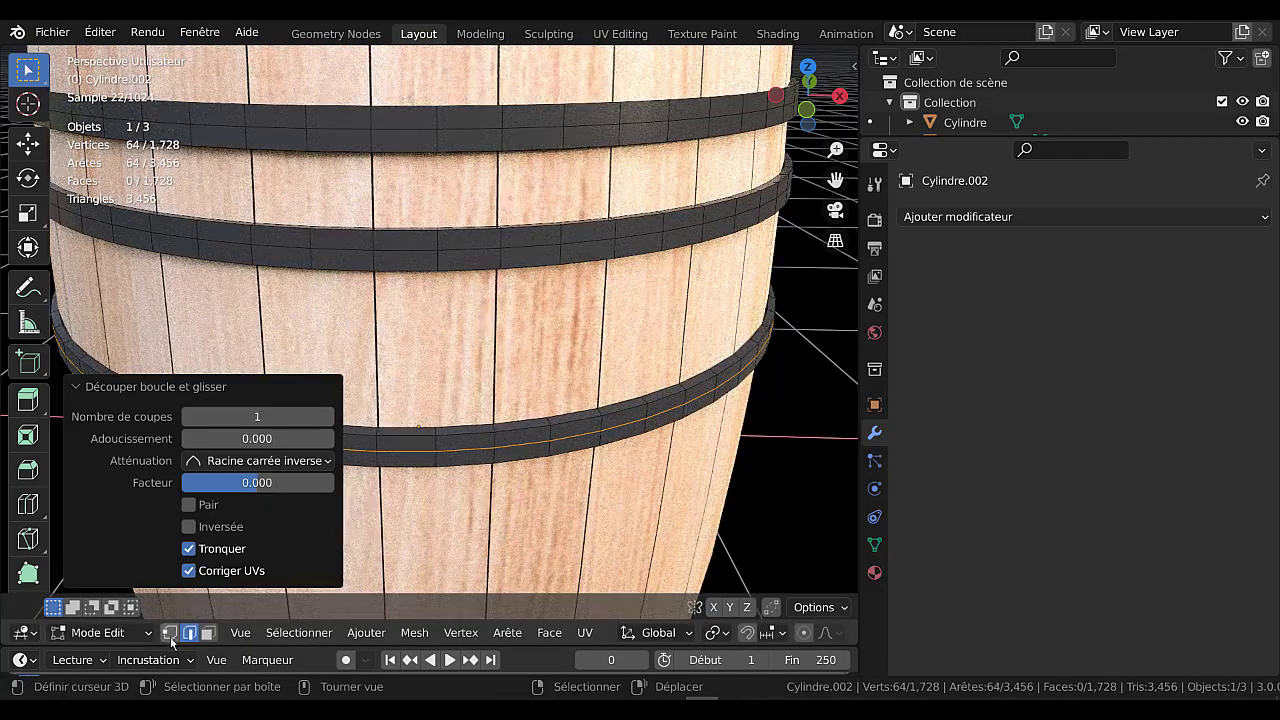
Bevel one middle vertex on each of the three upper hoops with a width of 0.0186 m and 3 segments
click(170, 634)
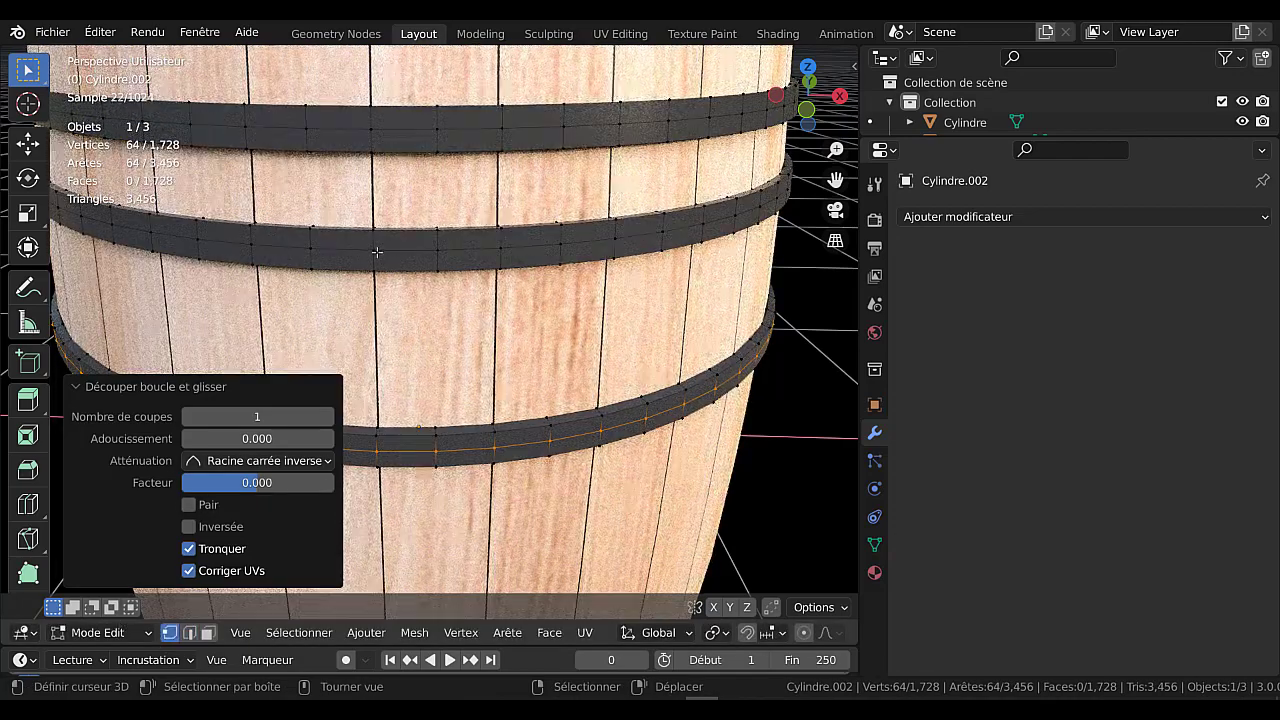
click(373, 250)
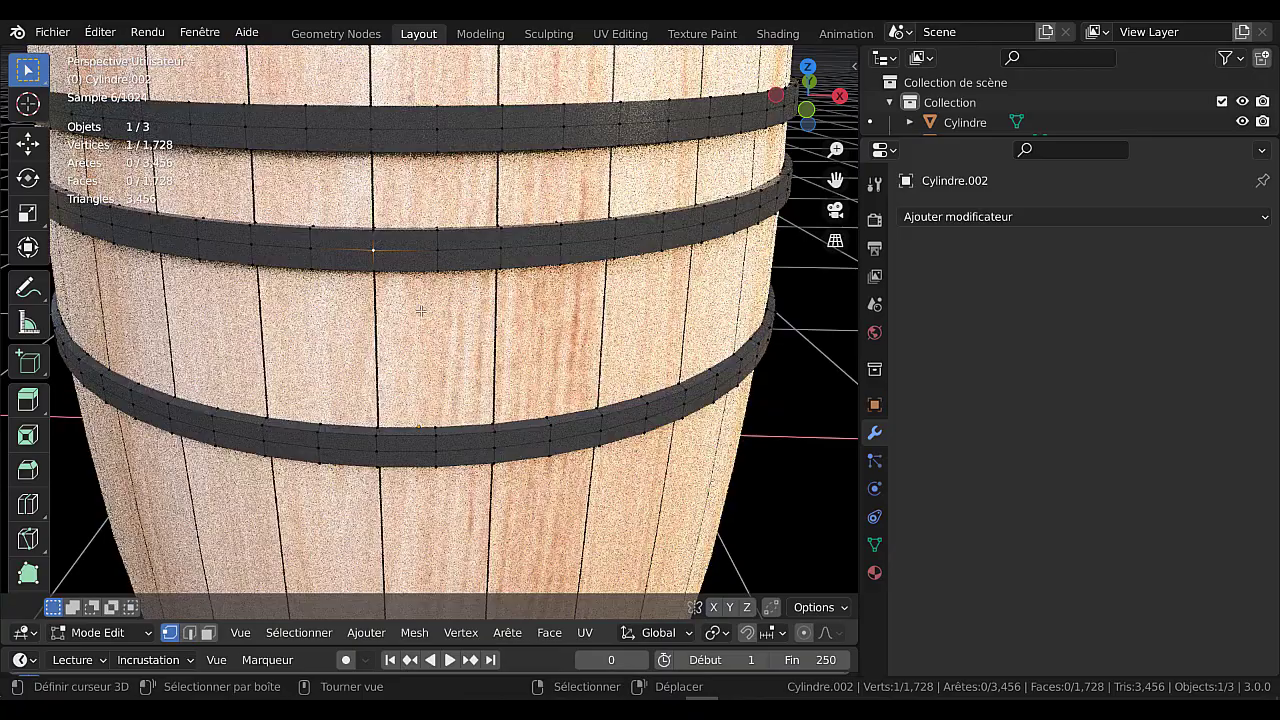
shift+click(618, 126)
shift+click(497, 447)
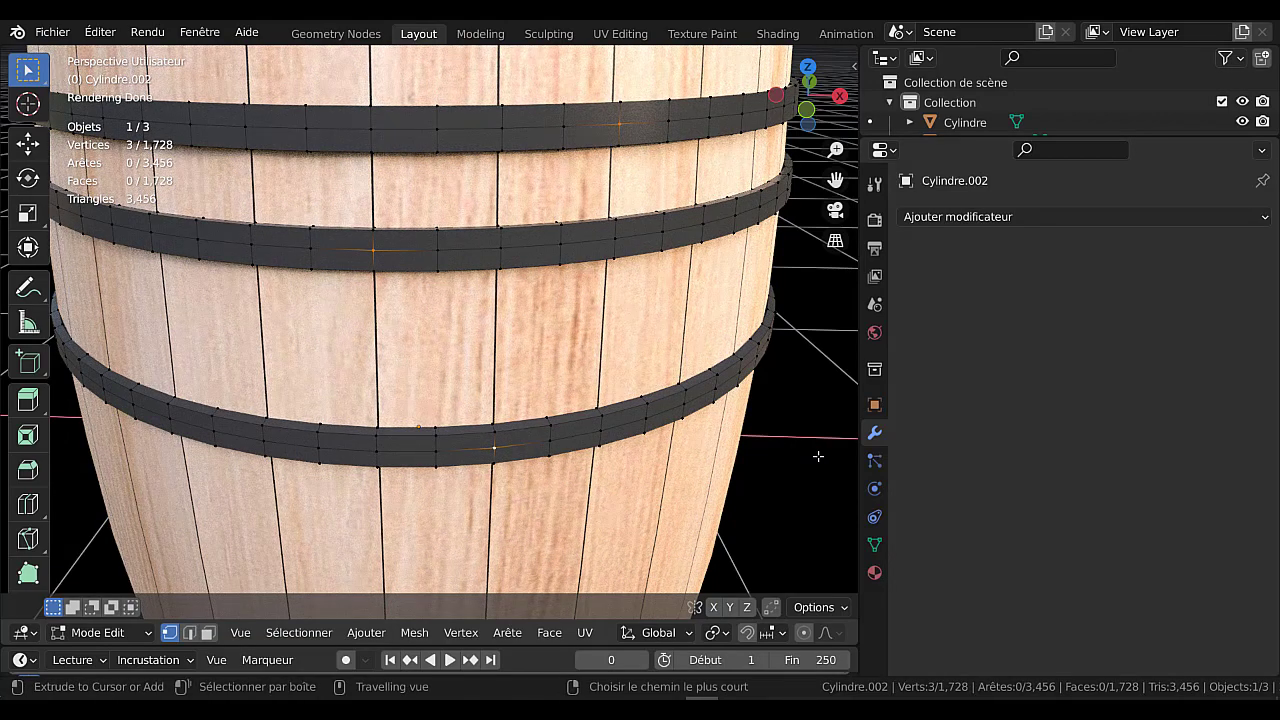
key(ctrl+shift+b)
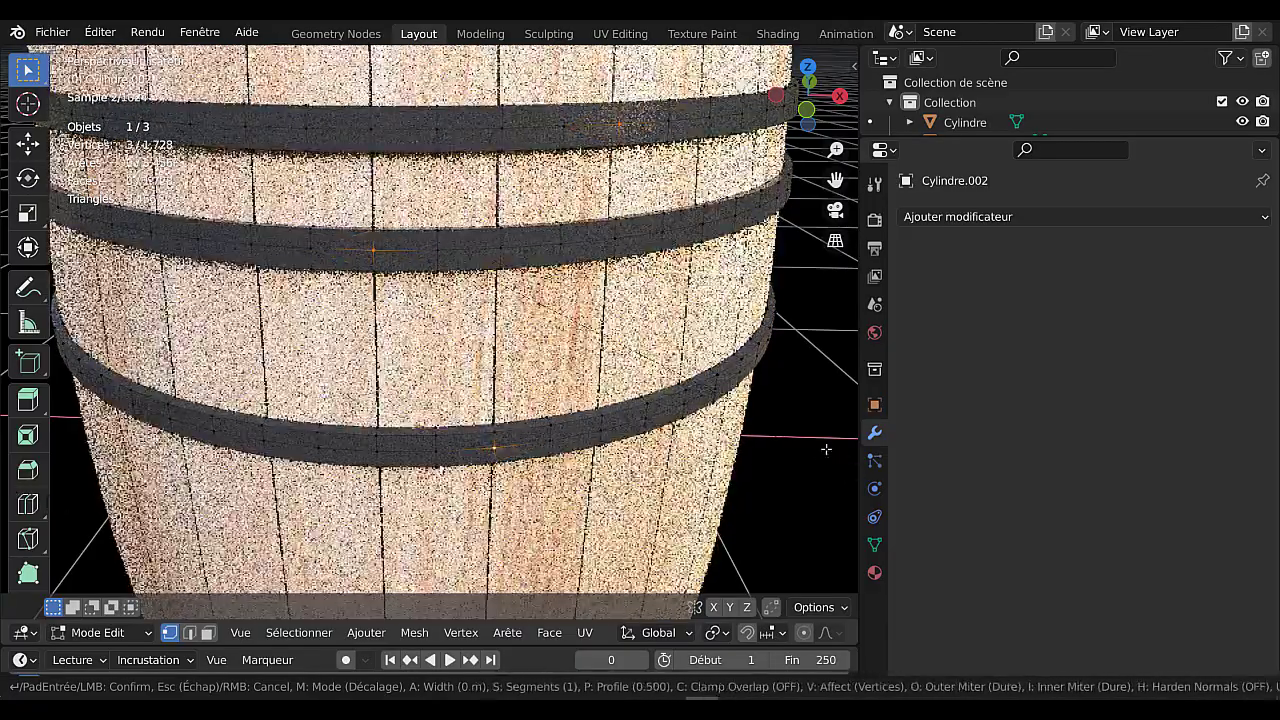
scroll(837, 451, up, 2)
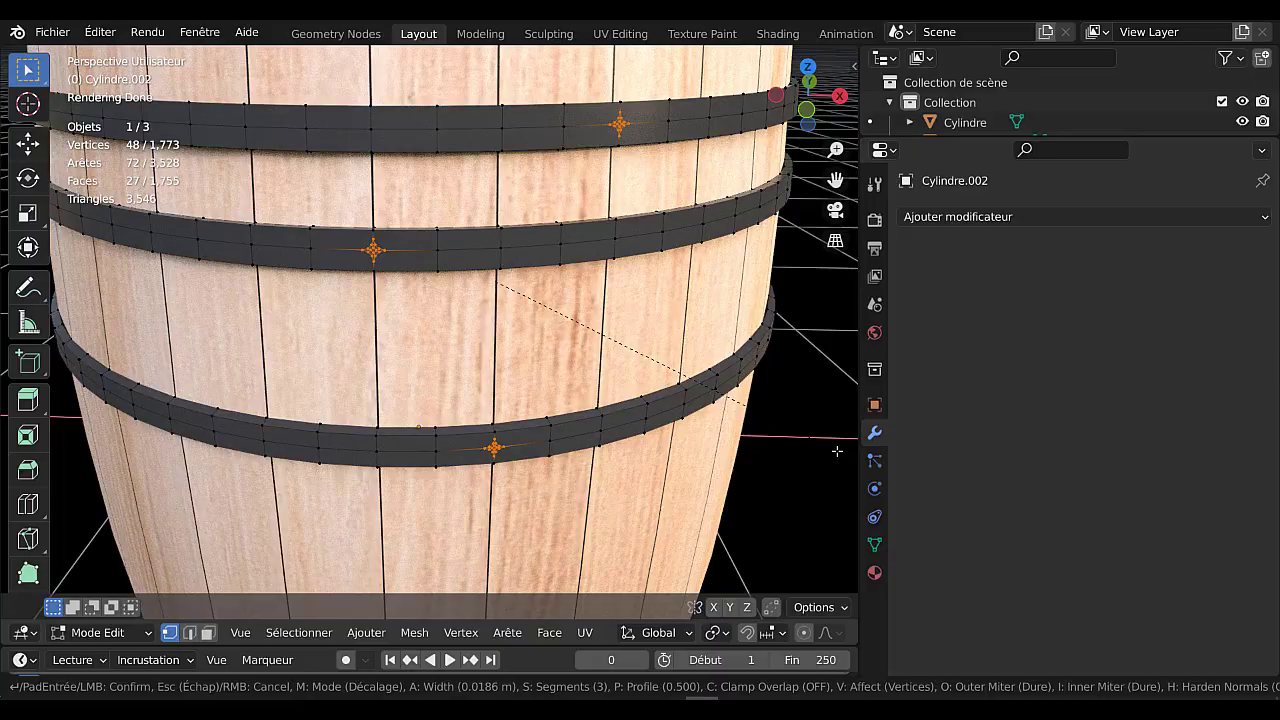
scroll(837, 451, down, 1)
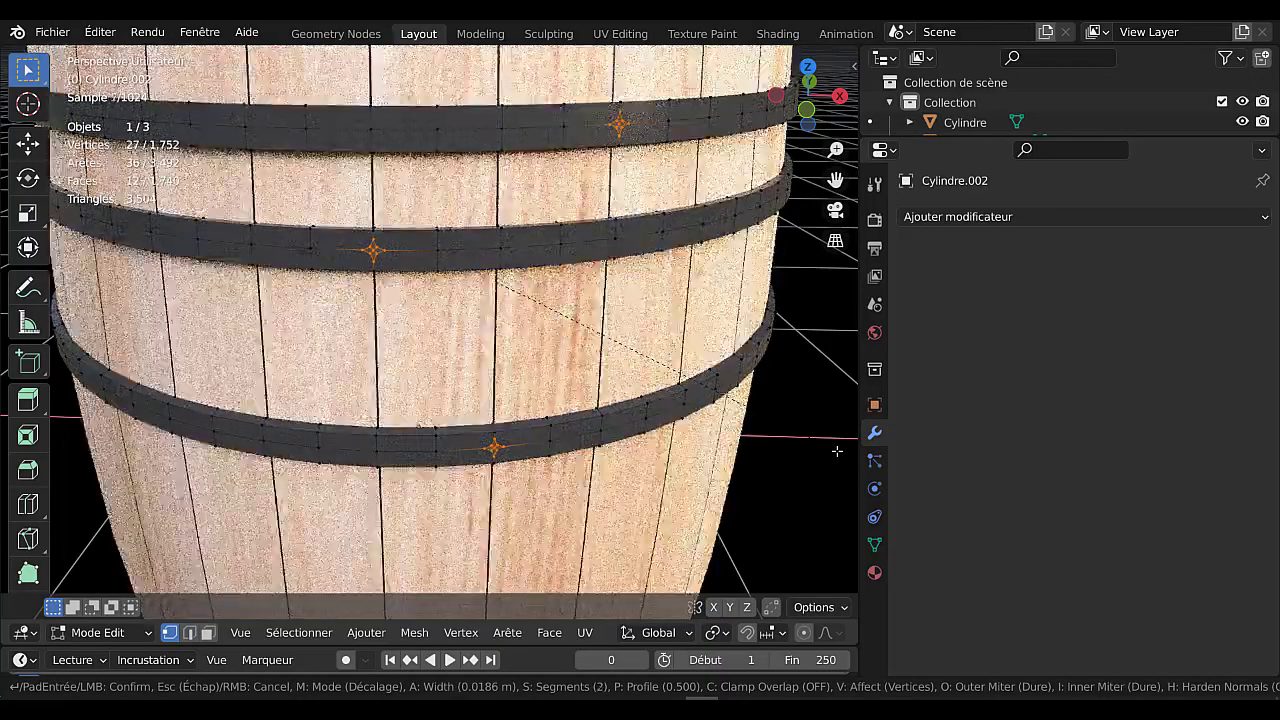
scroll(837, 451, up, 1)
click(837, 451)
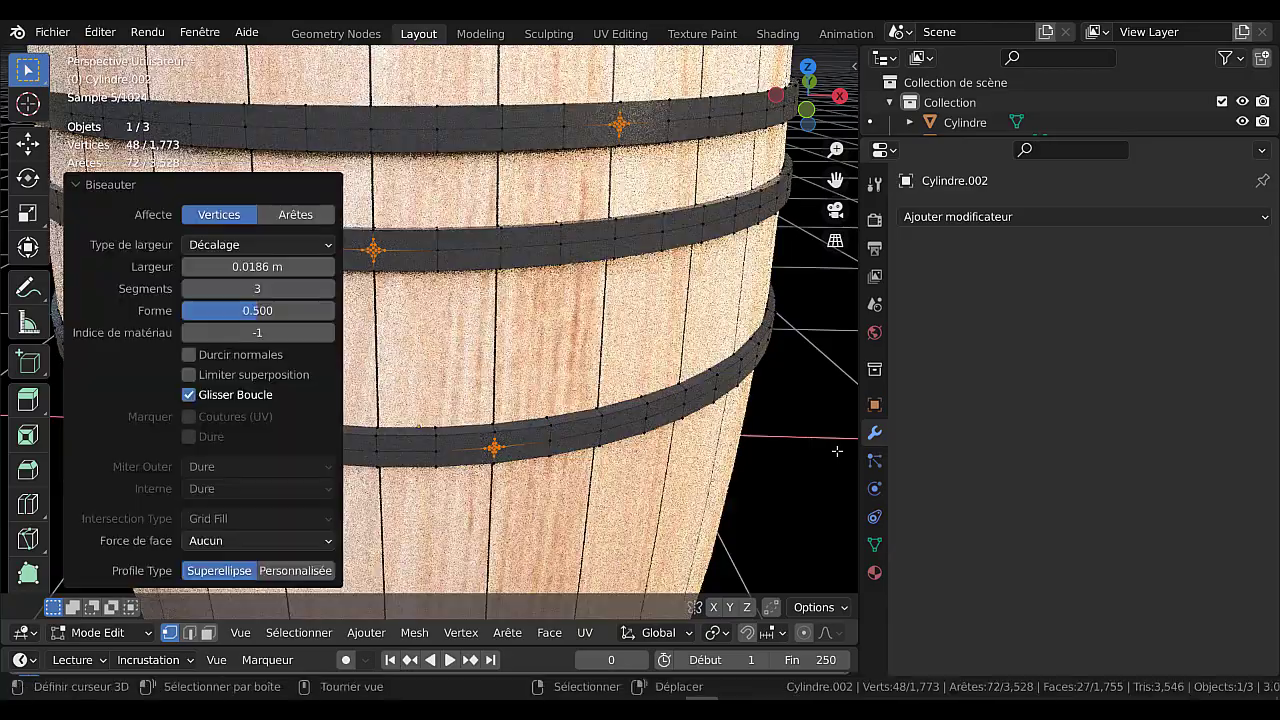
Set the vertex bevel's profile shape to 0.076 to round the rivet outlines
scroll(429, 326, up, 6)
scroll(397, 327, down, 6)
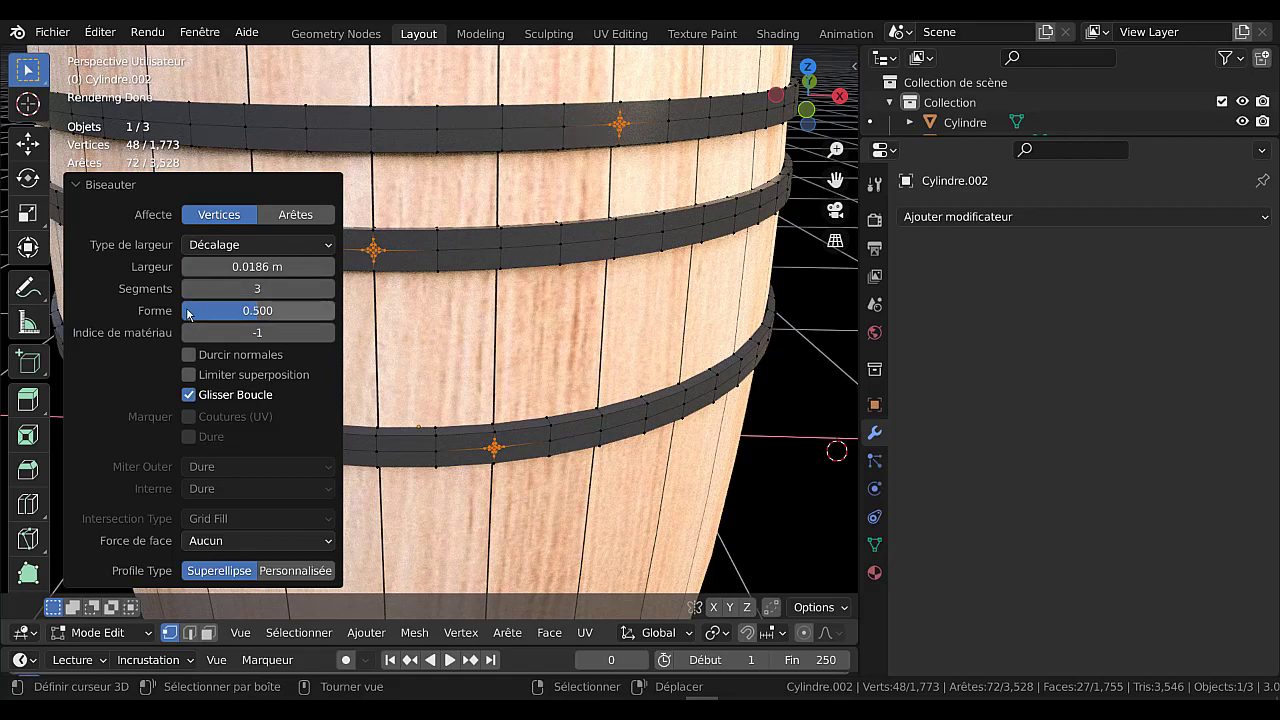
drag(253, 310, 194, 310)
Extrude the bevelled rivet faces along their normals by about 0.012 m and return to Object Mode to view the hoops
scroll(477, 262, down, 5)
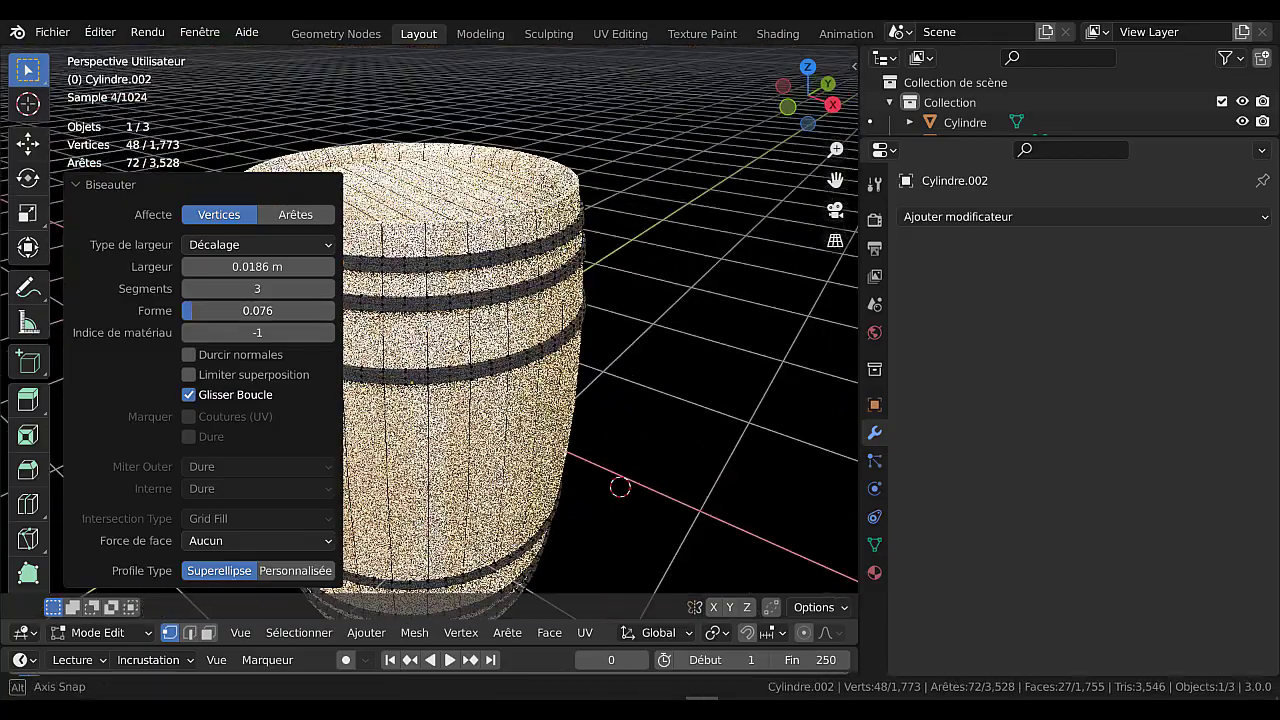
middle_drag(557, 340, 552, 309)
scroll(565, 313, up, 3)
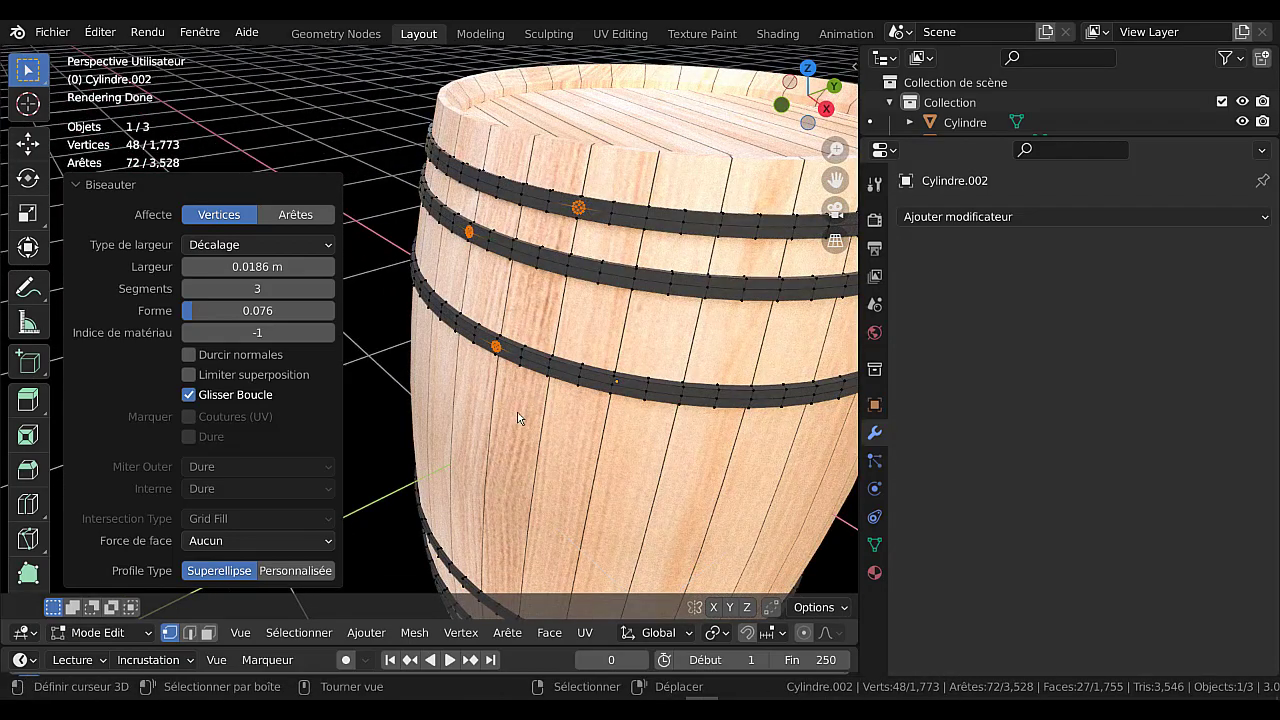
key(alt+e)
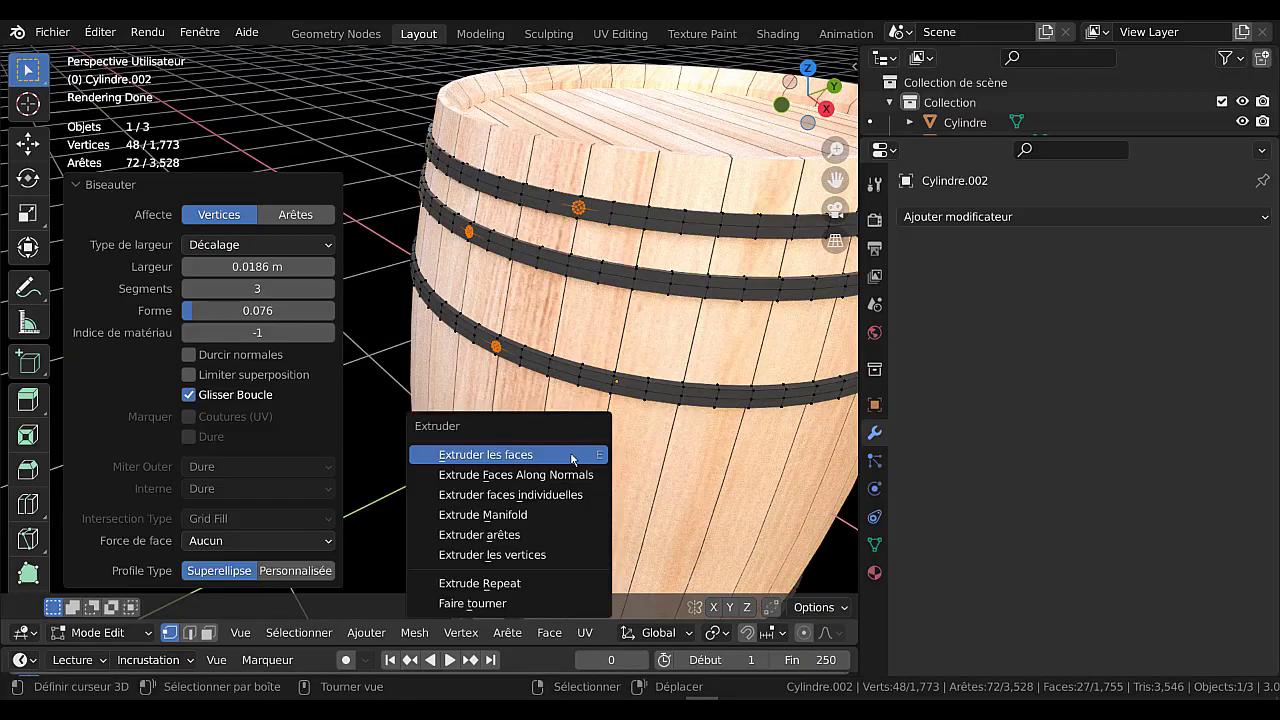
click(558, 476)
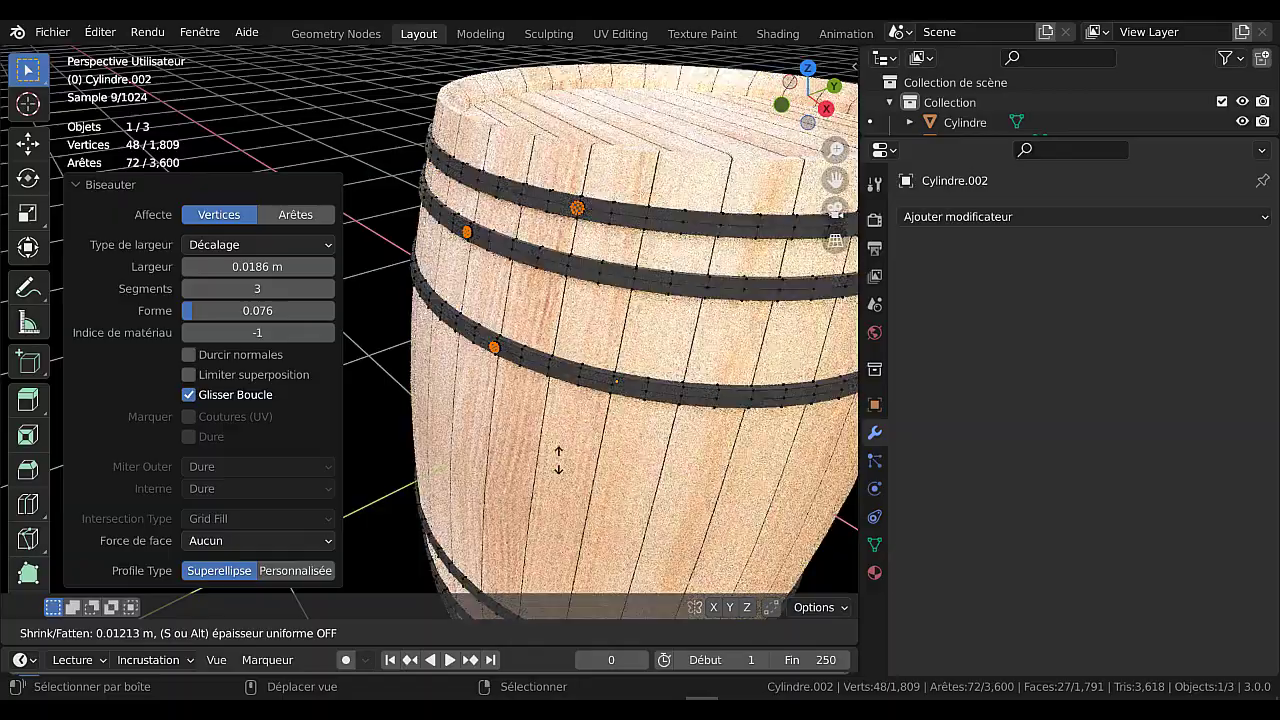
click(558, 460)
key(Tab)
middle_drag(559, 460, 597, 449)
scroll(597, 449, up, 2)
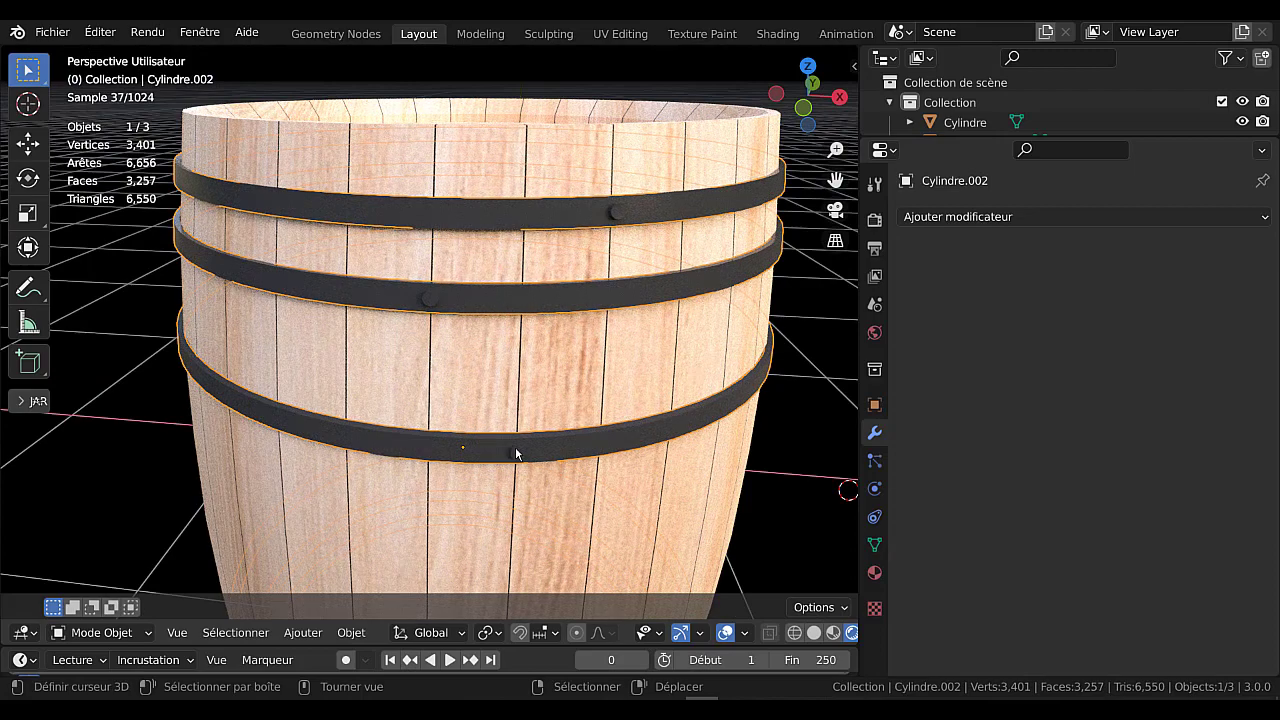
Grow the selection around the three rivets in Edit Mode and add a new material in a new slot
key(Tab)
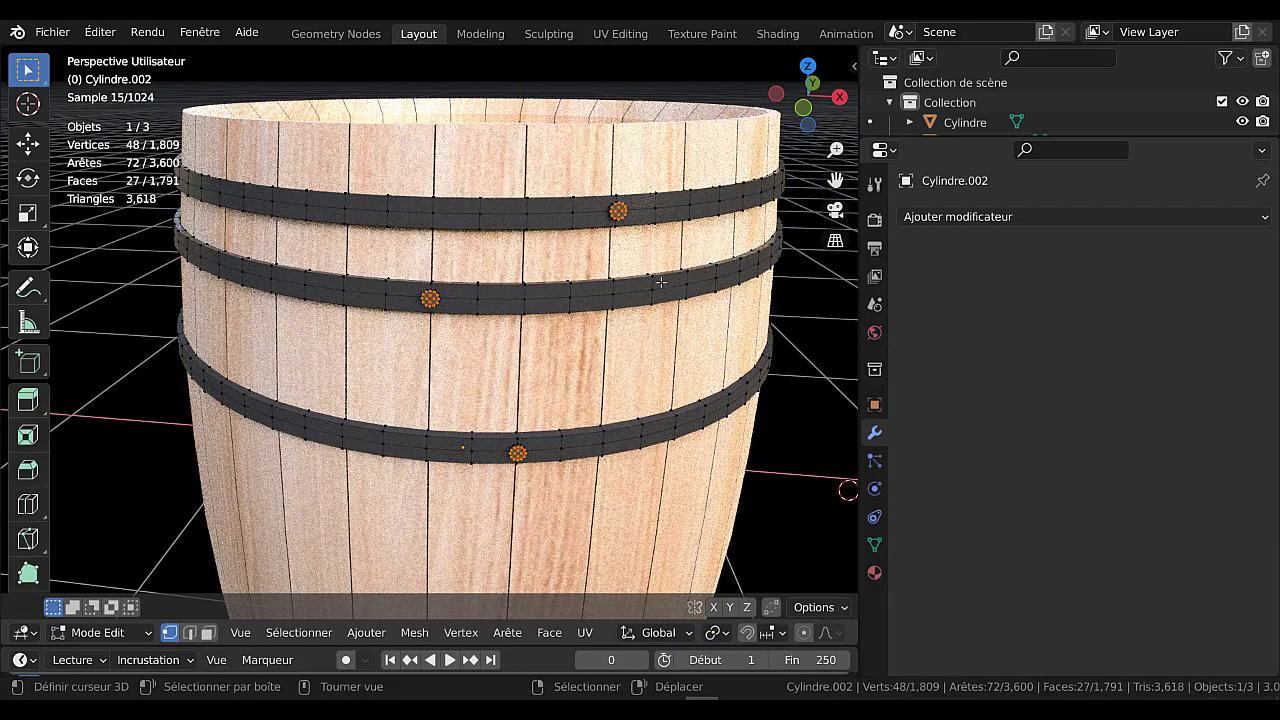
key(ctrl+KP_Add)
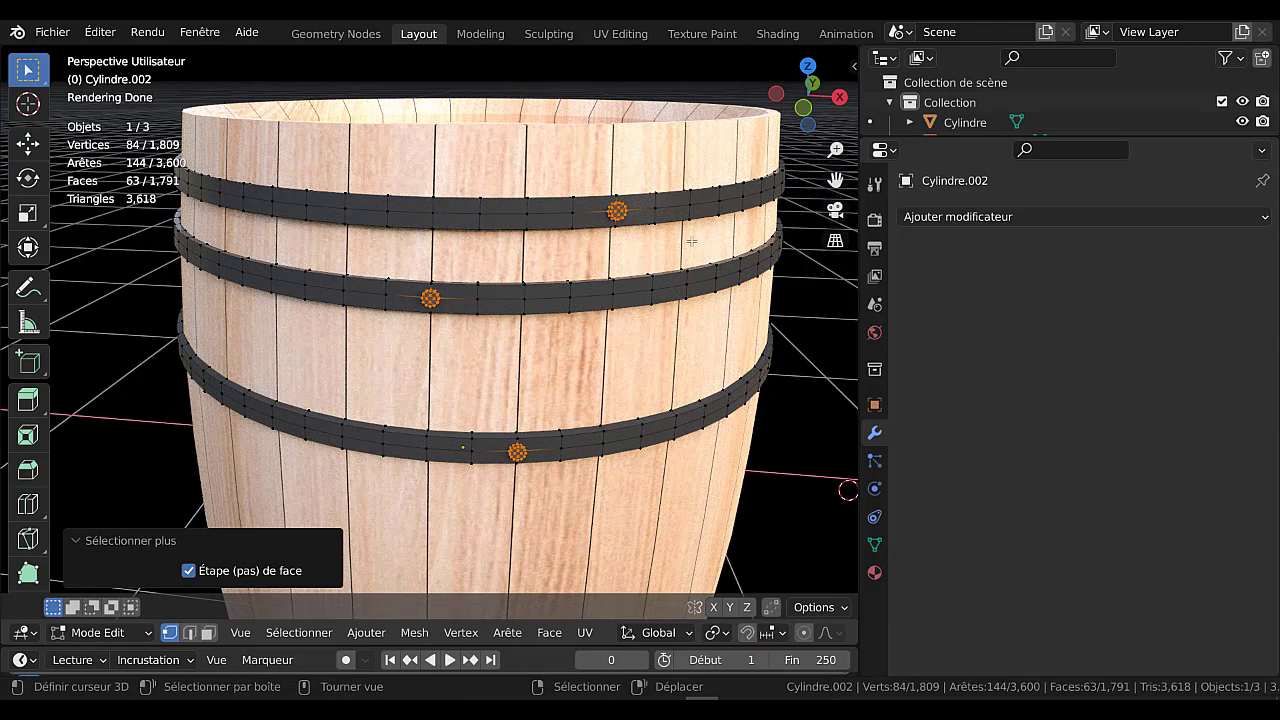
middle_drag(629, 271, 664, 276)
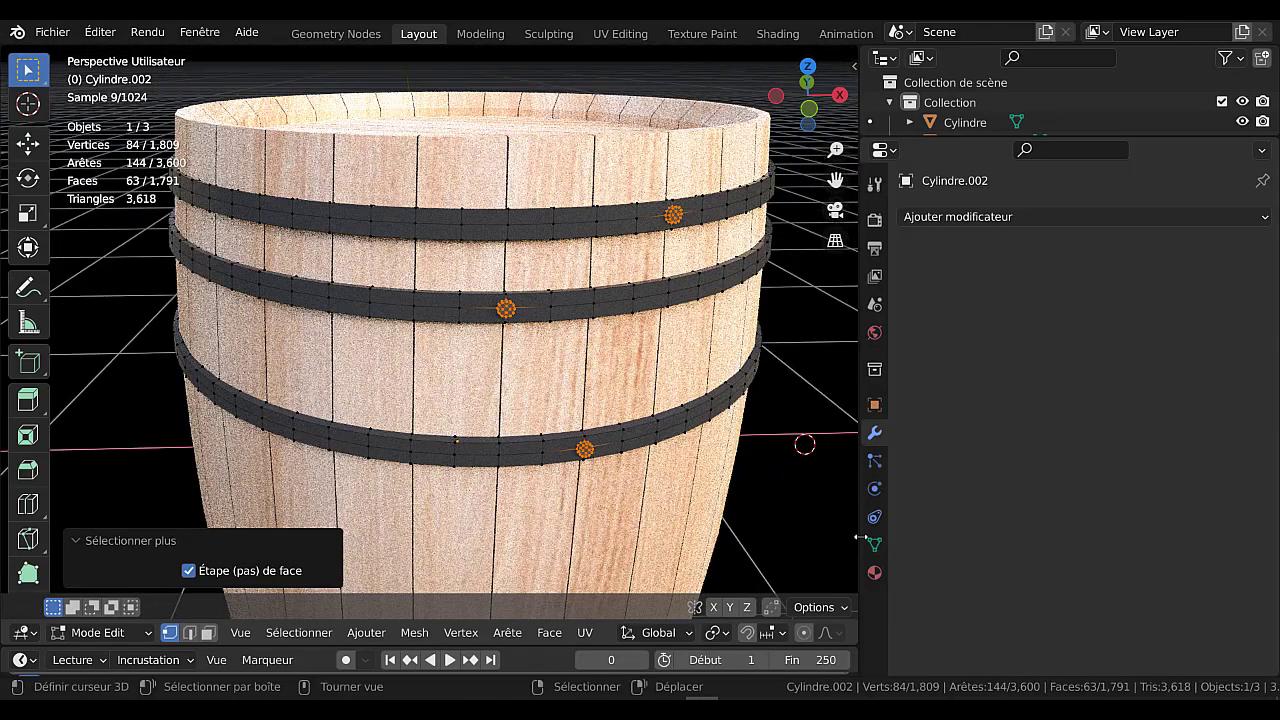
click(875, 573)
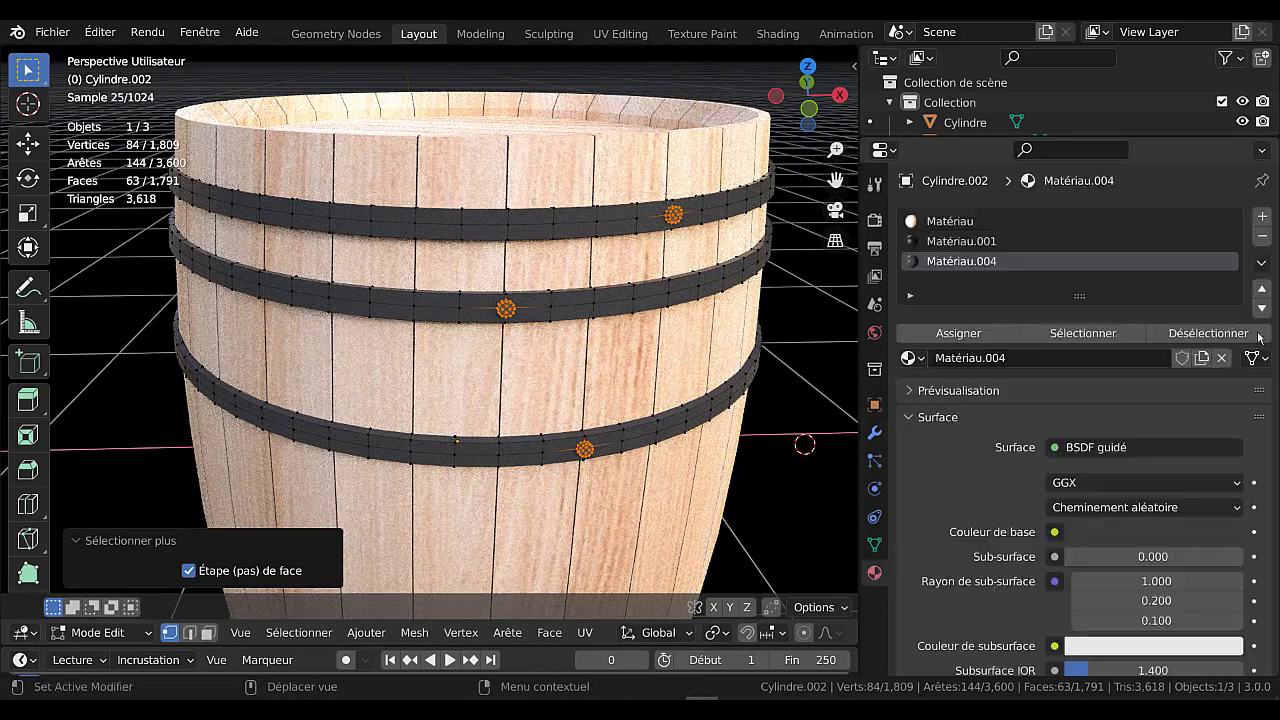
click(1262, 217)
click(1075, 358)
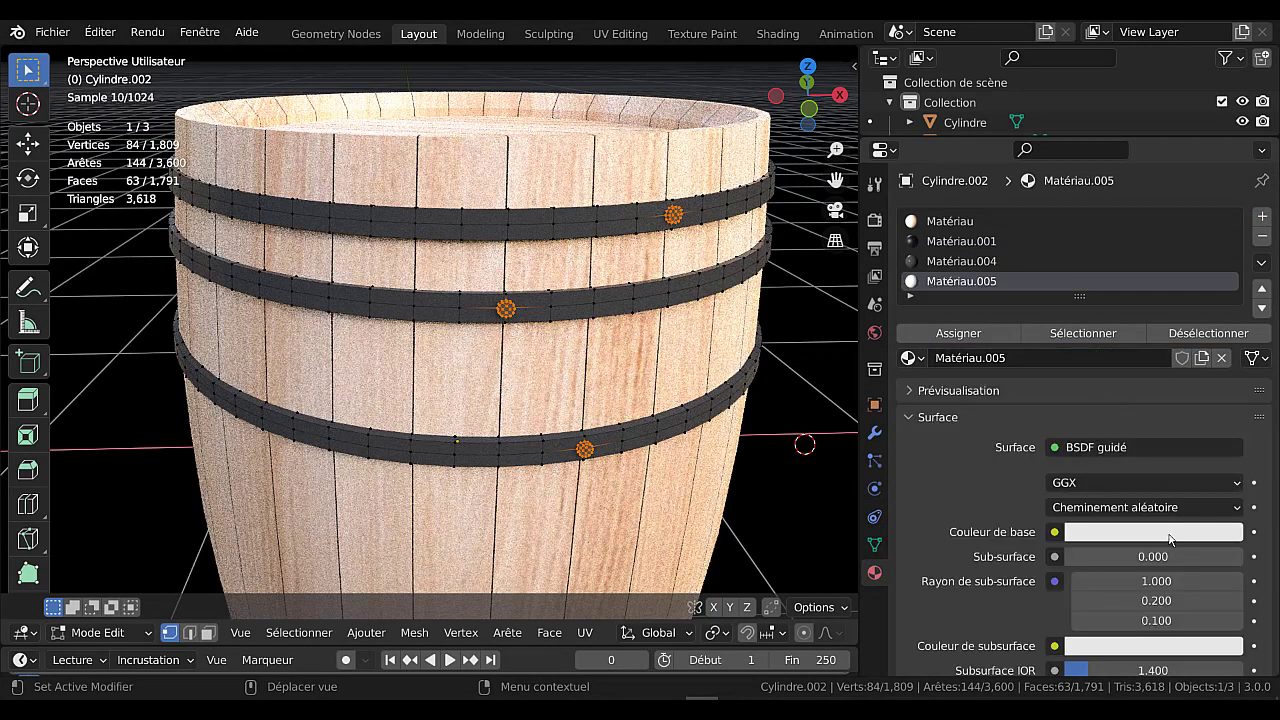
Darken the rivet material's base colour to a value of about 0.058 and leave Edit Mode
click(1170, 538)
drag(1227, 257, 1227, 315)
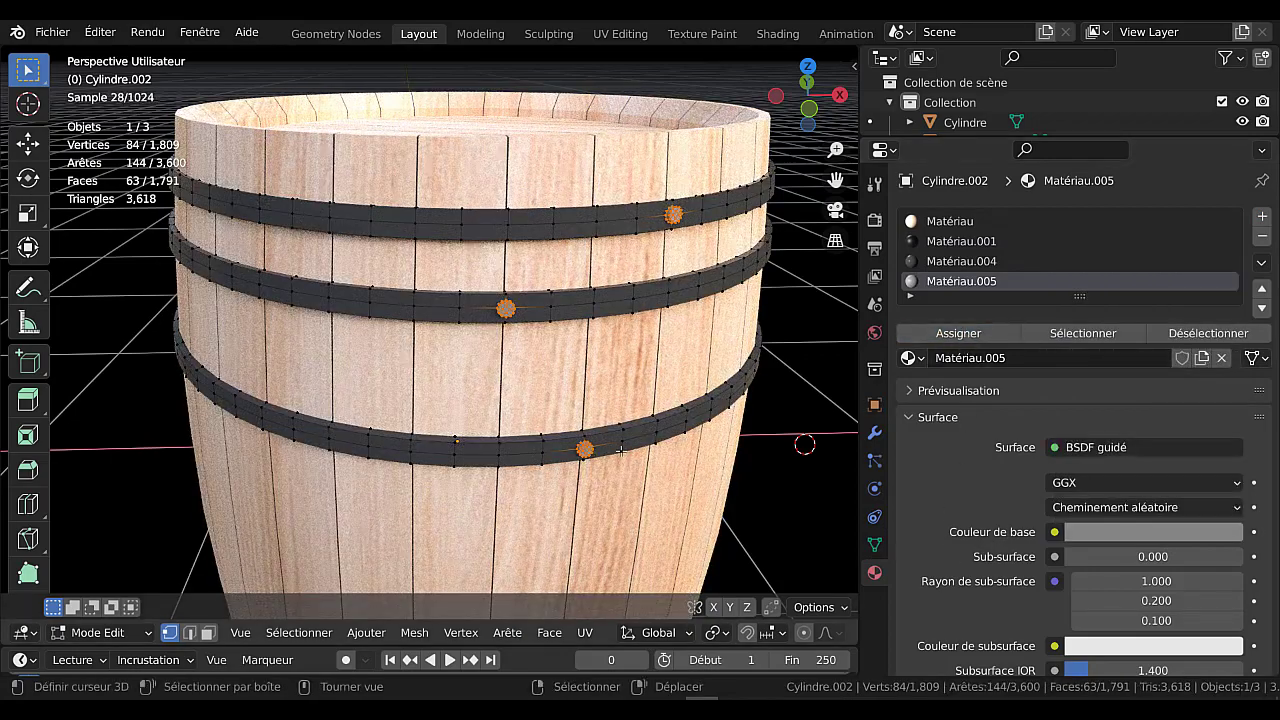
key(Tab)
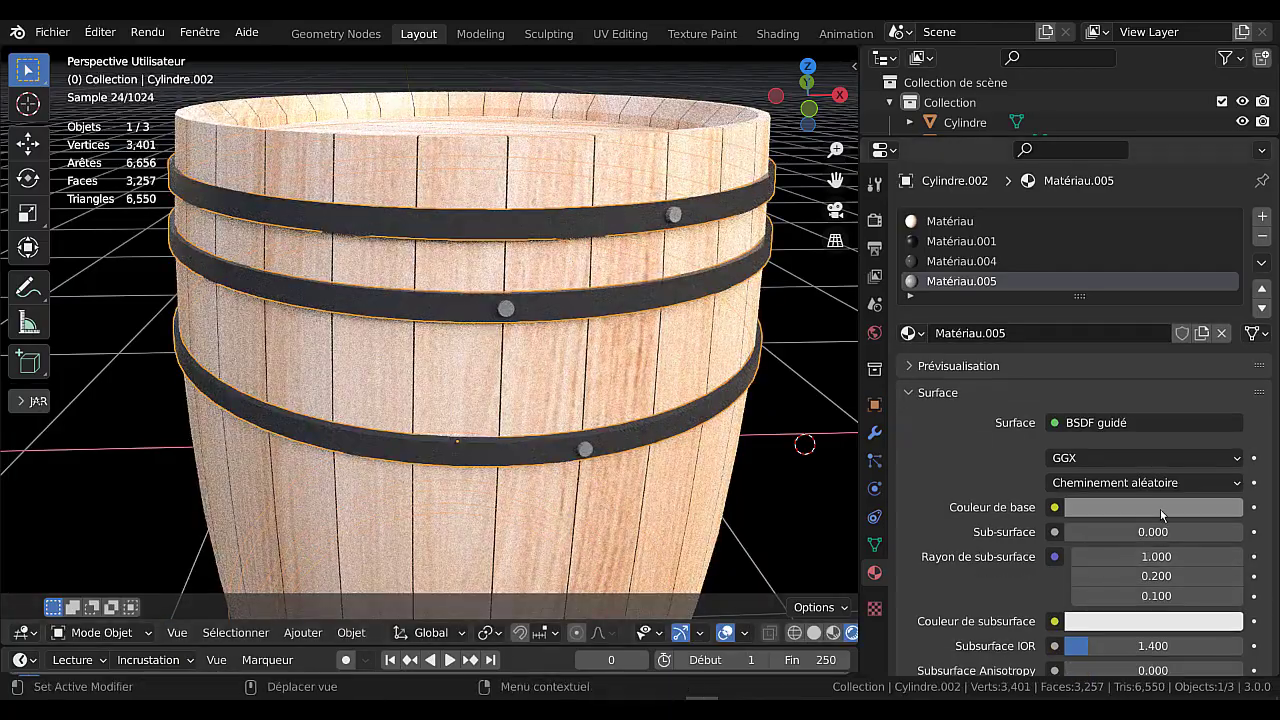
click(1161, 508)
drag(1227, 290, 1227, 327)
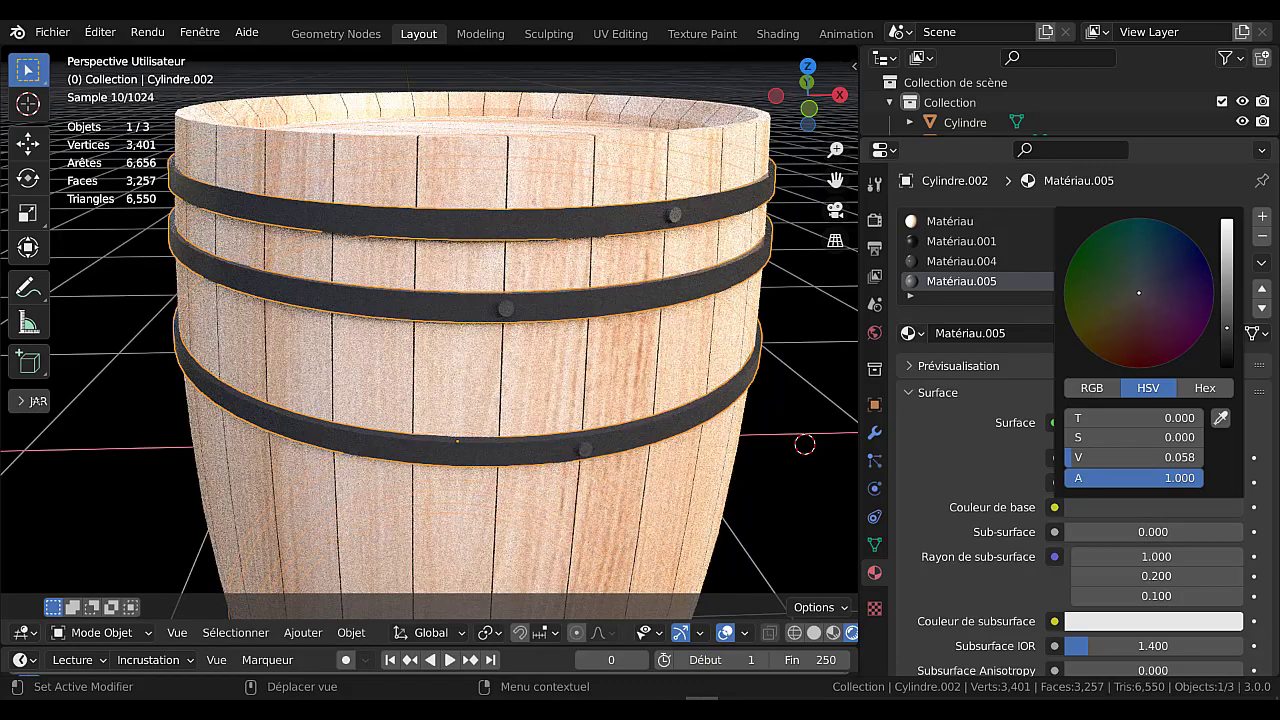
Add a centred loop cut around the uppermost of the three lower hoops in Edit Mode
scroll(503, 386, down, 5)
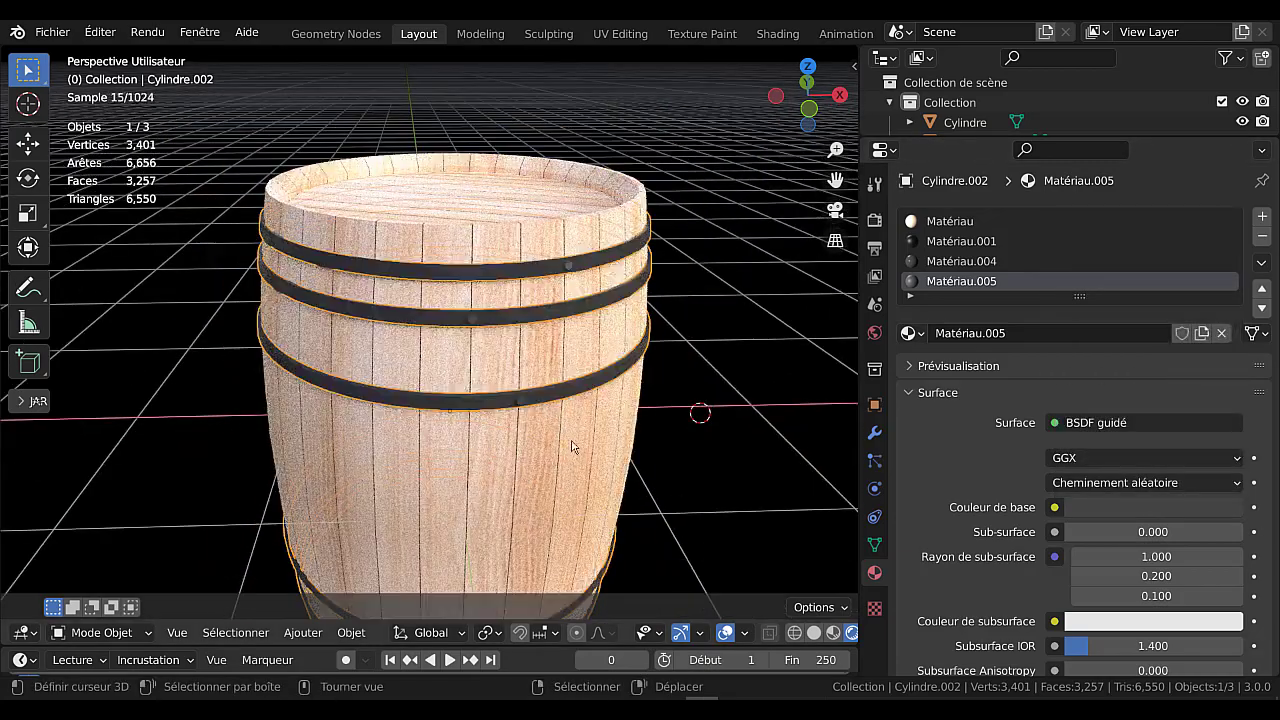
middle_drag(573, 440, 529, 441)
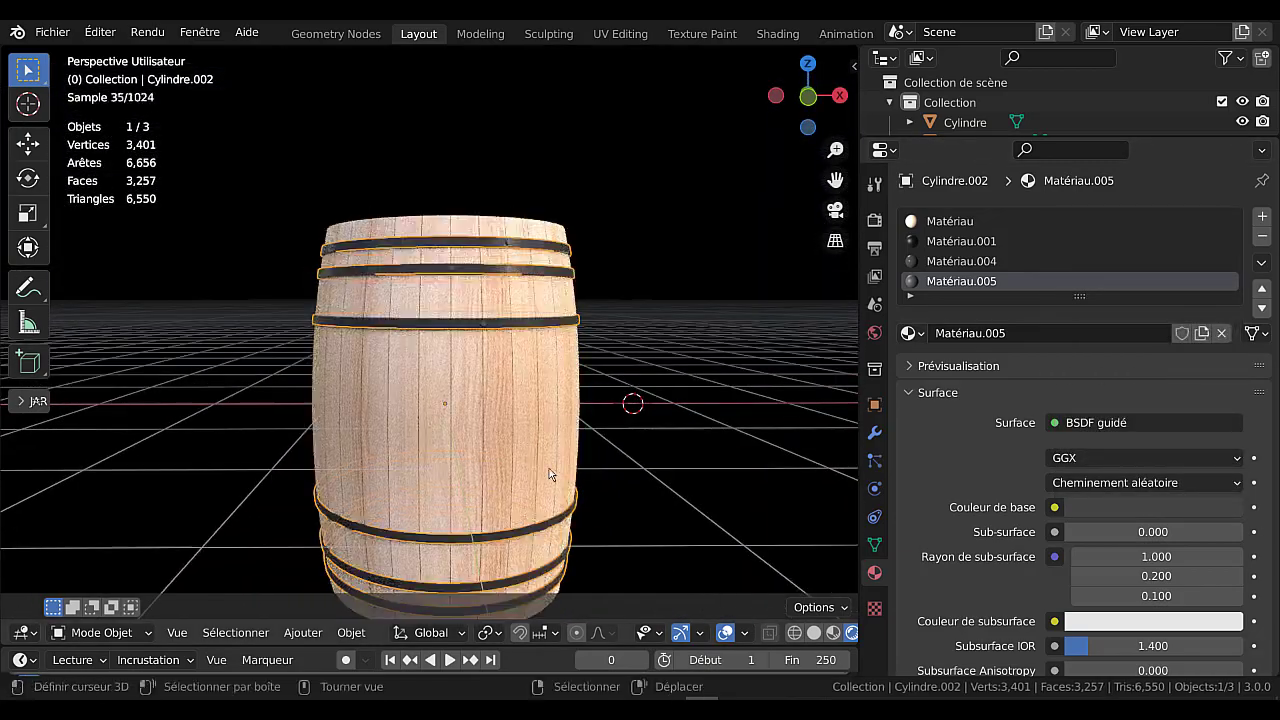
middle_drag(463, 485, 514, 411)
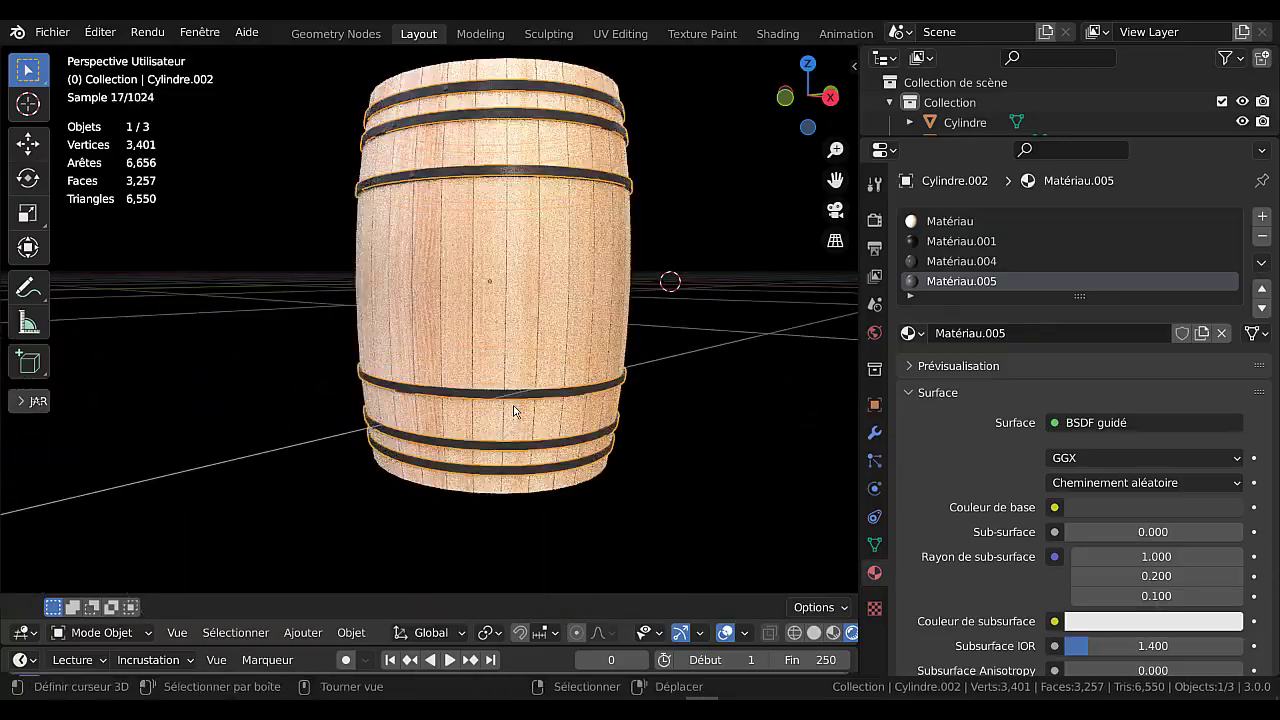
scroll(514, 411, up, 2)
key(Tab)
shift+middle_drag(619, 426, 547, 374)
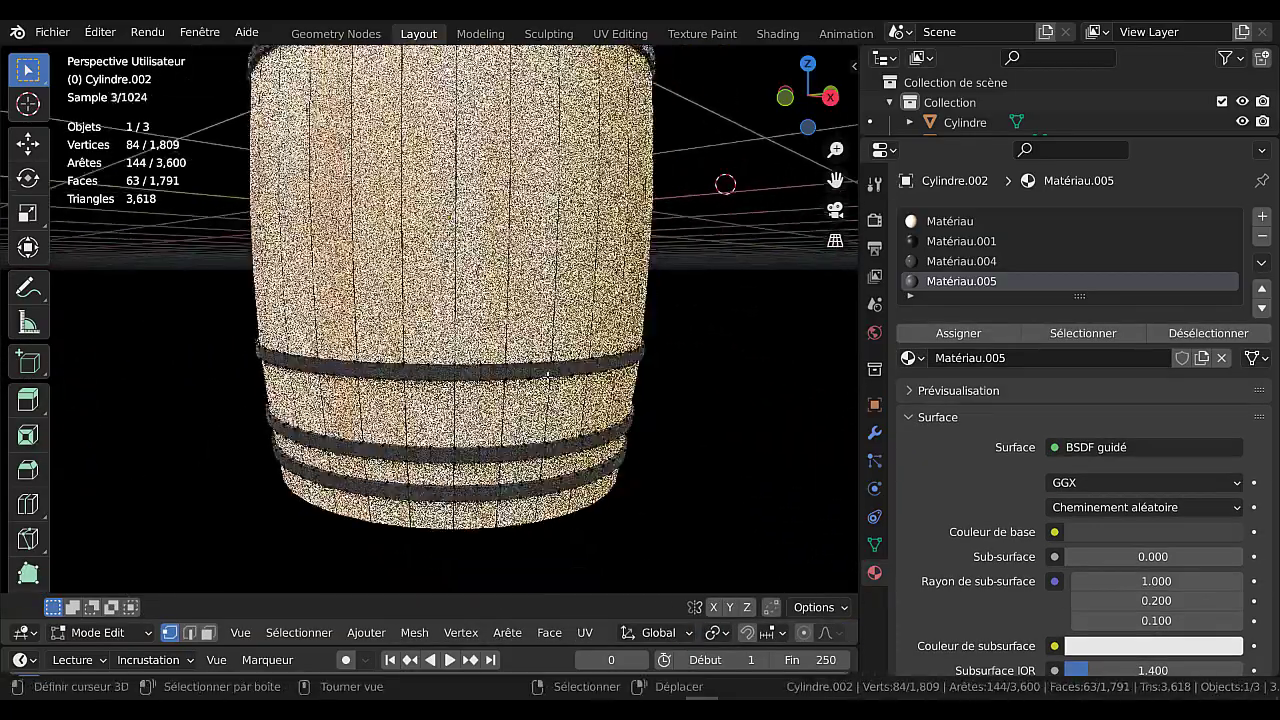
scroll(547, 374, up, 2)
key(ctrl+r)
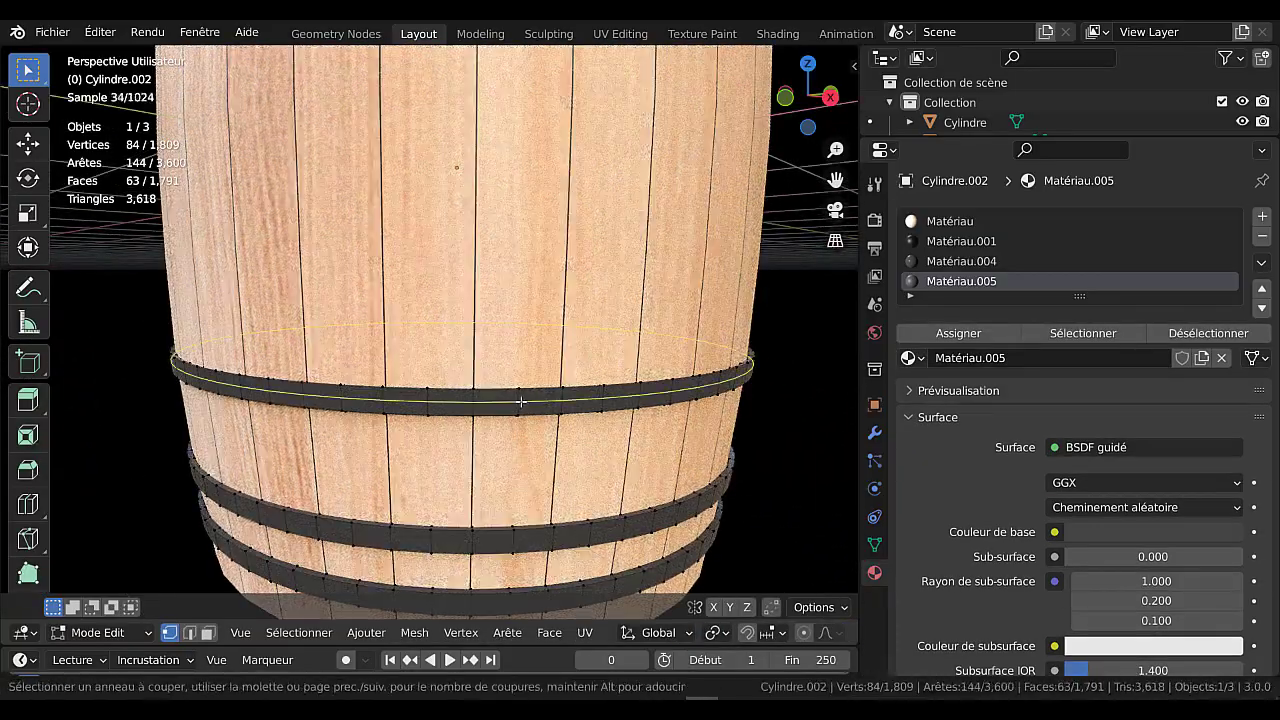
click(521, 401)
right_click(521, 401)
Add one centred loop cut around each of the two lowest hoops
key(ctrl+r)
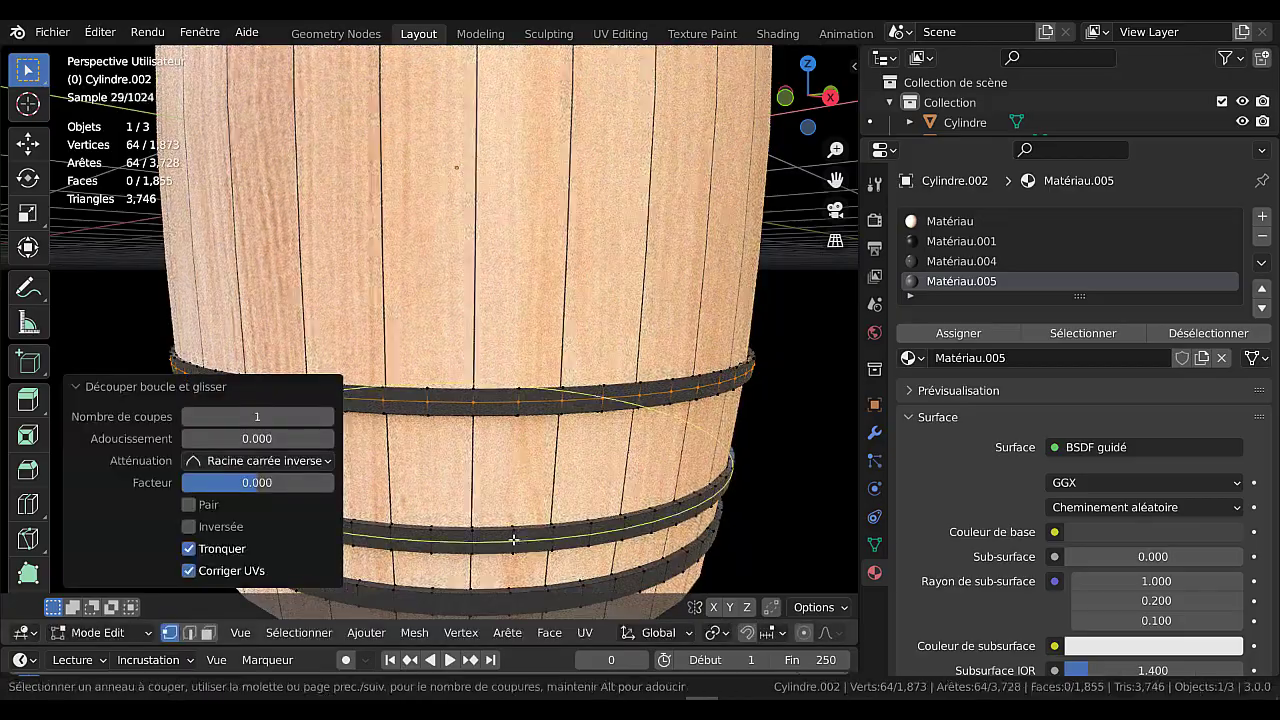
click(513, 540)
right_click(513, 540)
key(ctrl+r)
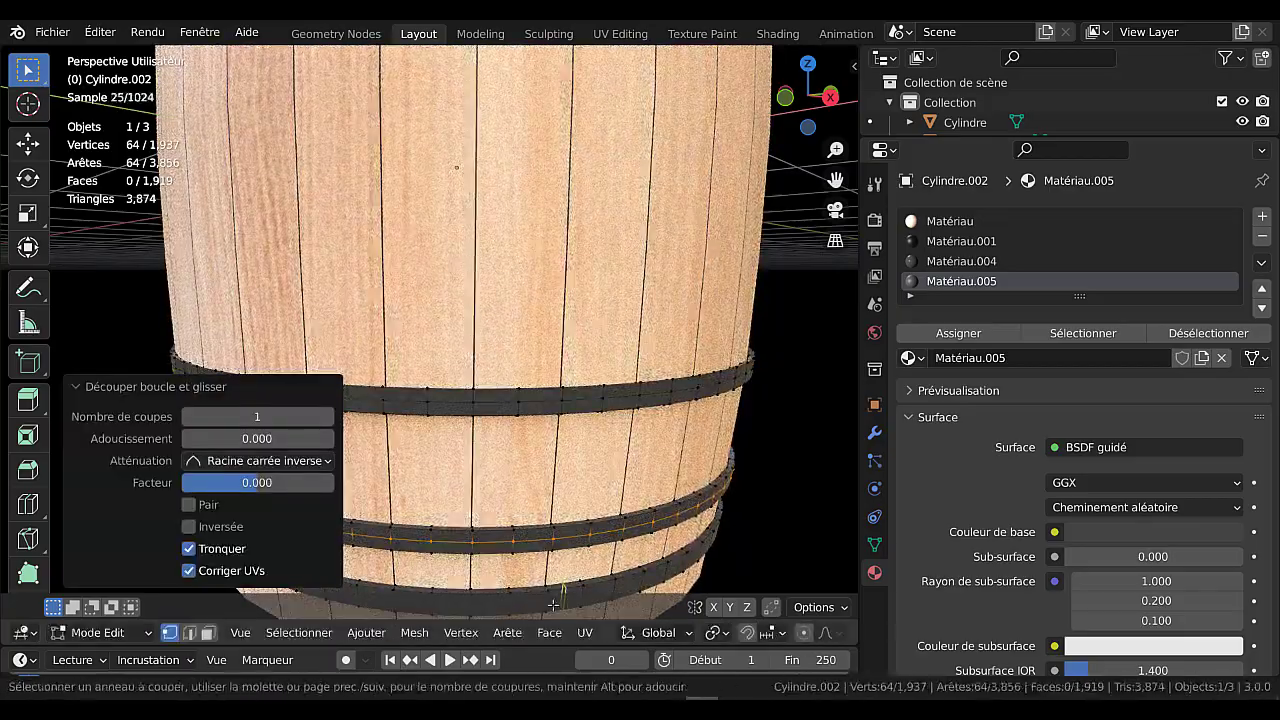
click(553, 605)
right_click(553, 605)
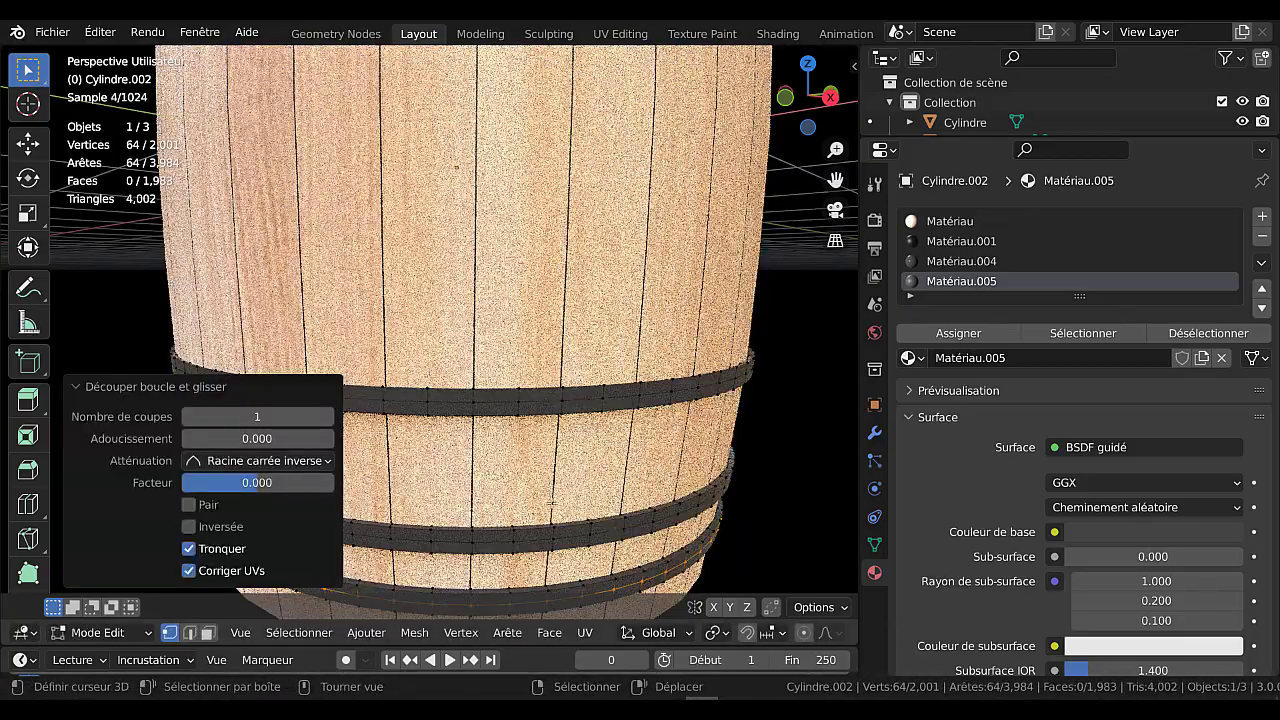
Bevel one middle vertex on each of the three lower hoops in solid shading, with width 0.017 m, 3 segments and profile shape 0.076
click(427, 402)
shift+click(590, 535)
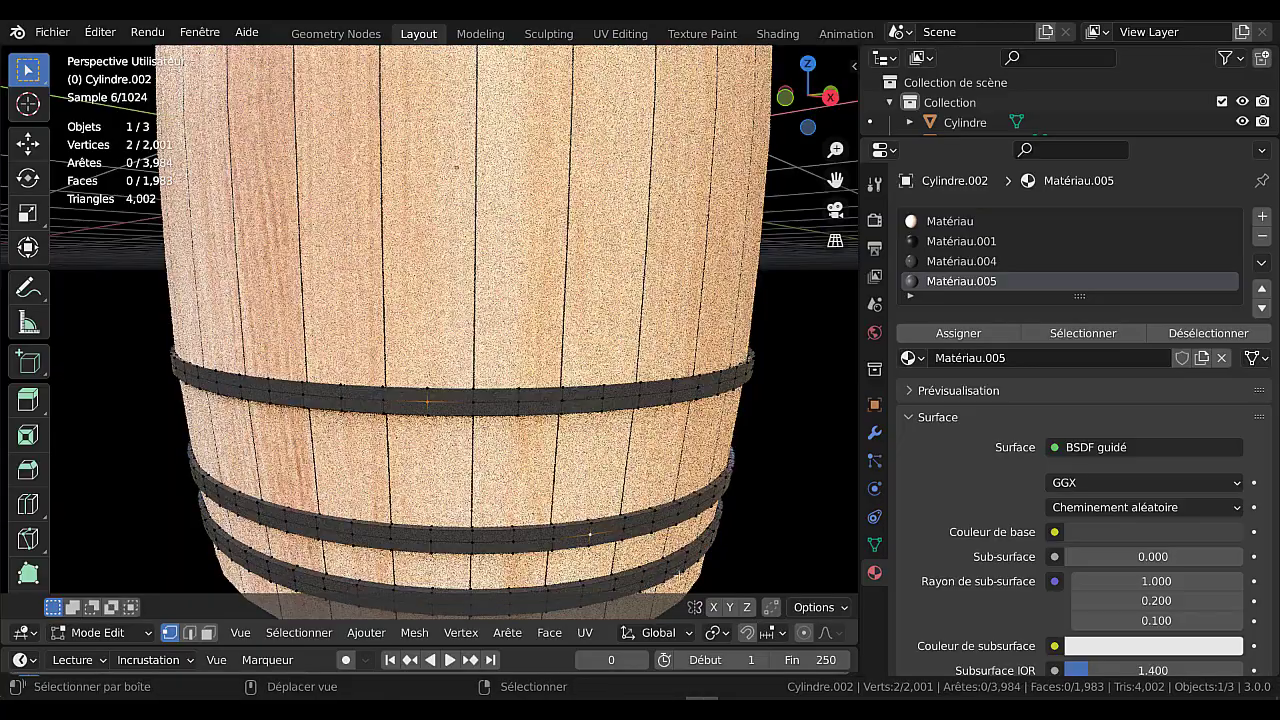
scroll(549, 517, down, 4)
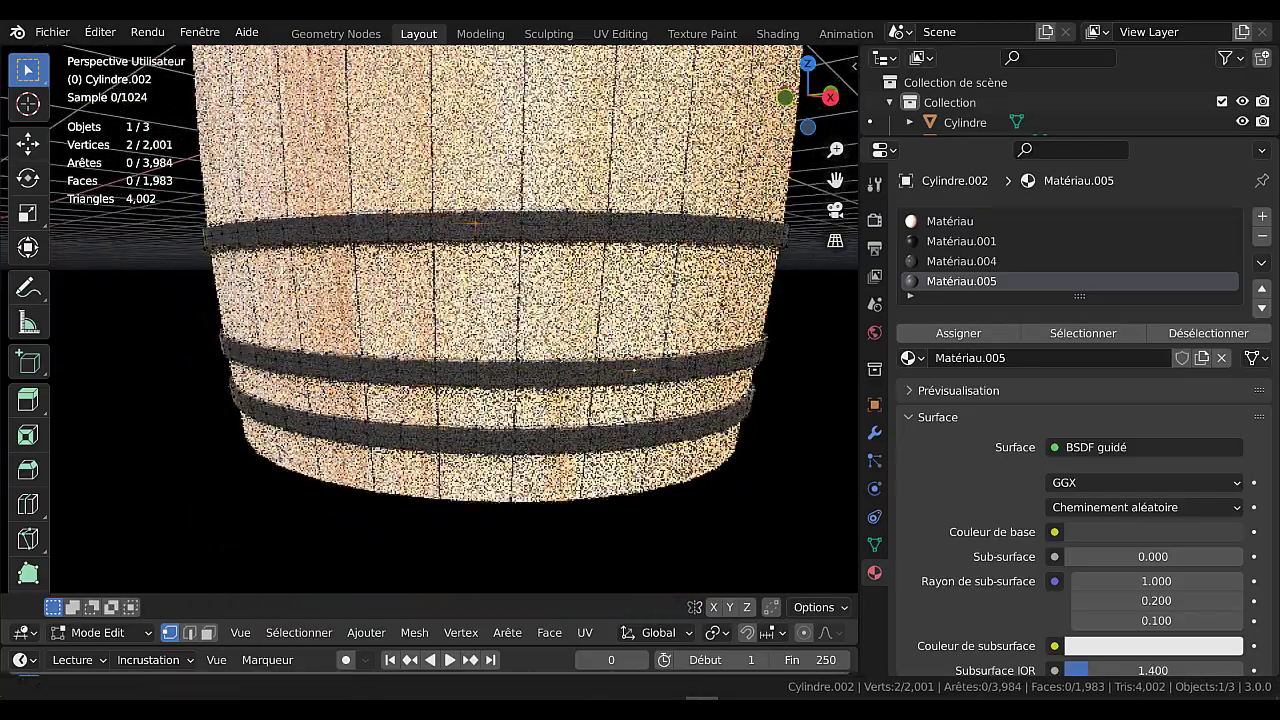
shift+click(436, 440)
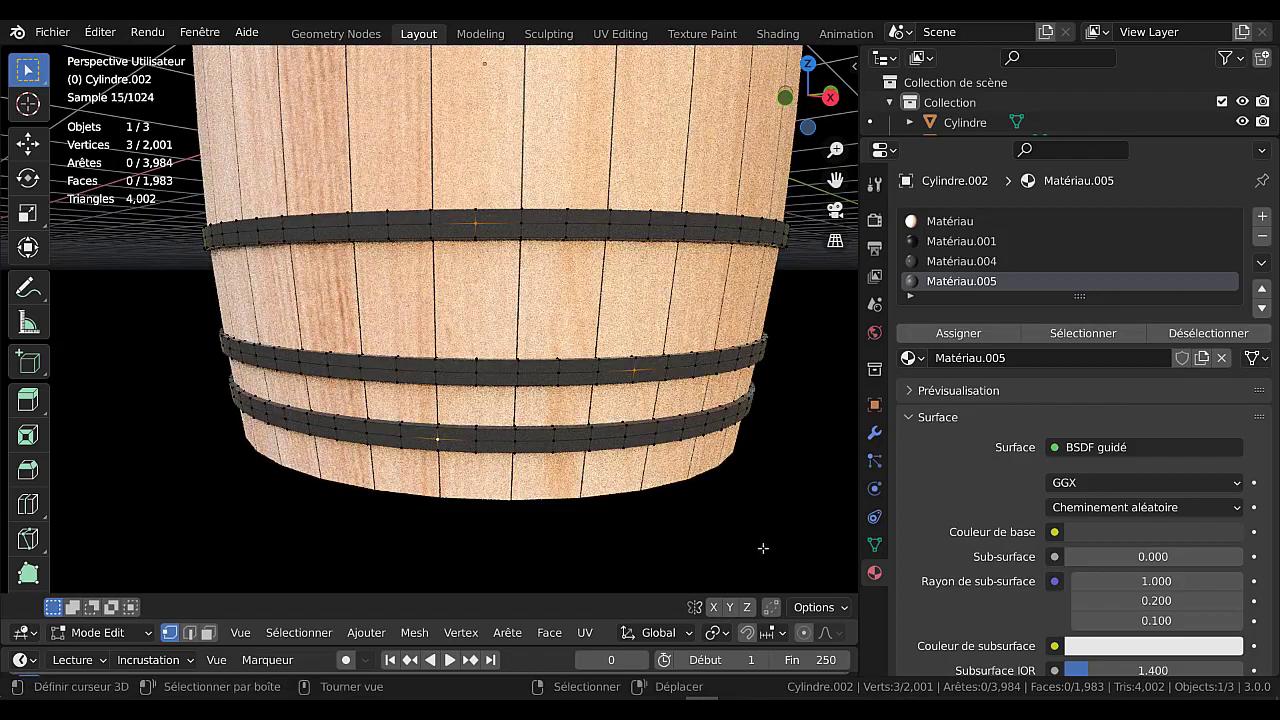
scroll(822, 637, down, 4)
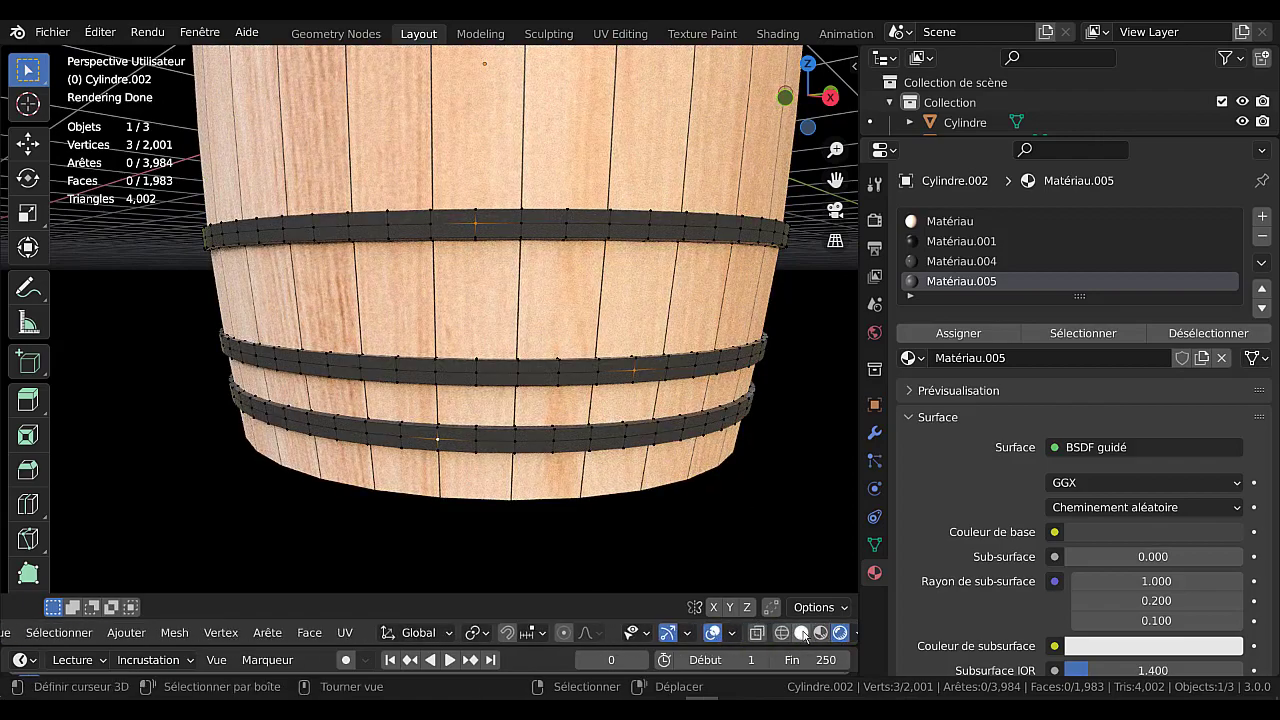
click(801, 632)
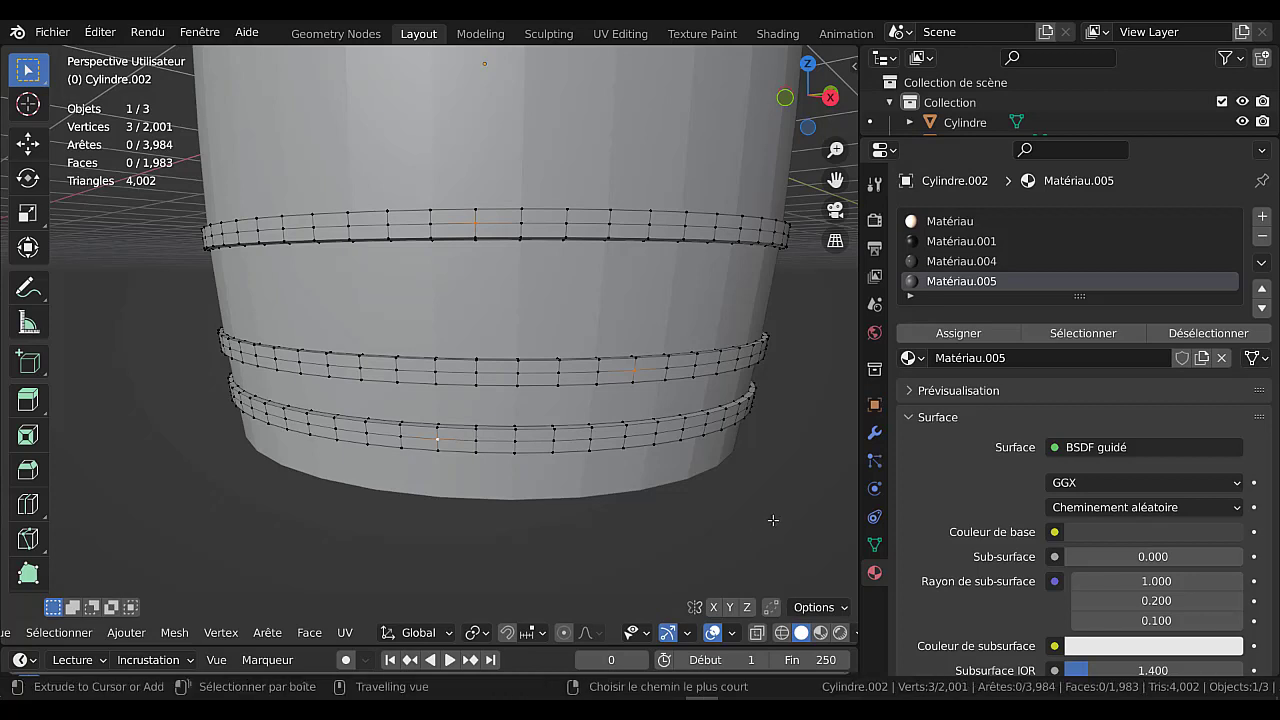
key(ctrl+shift+b)
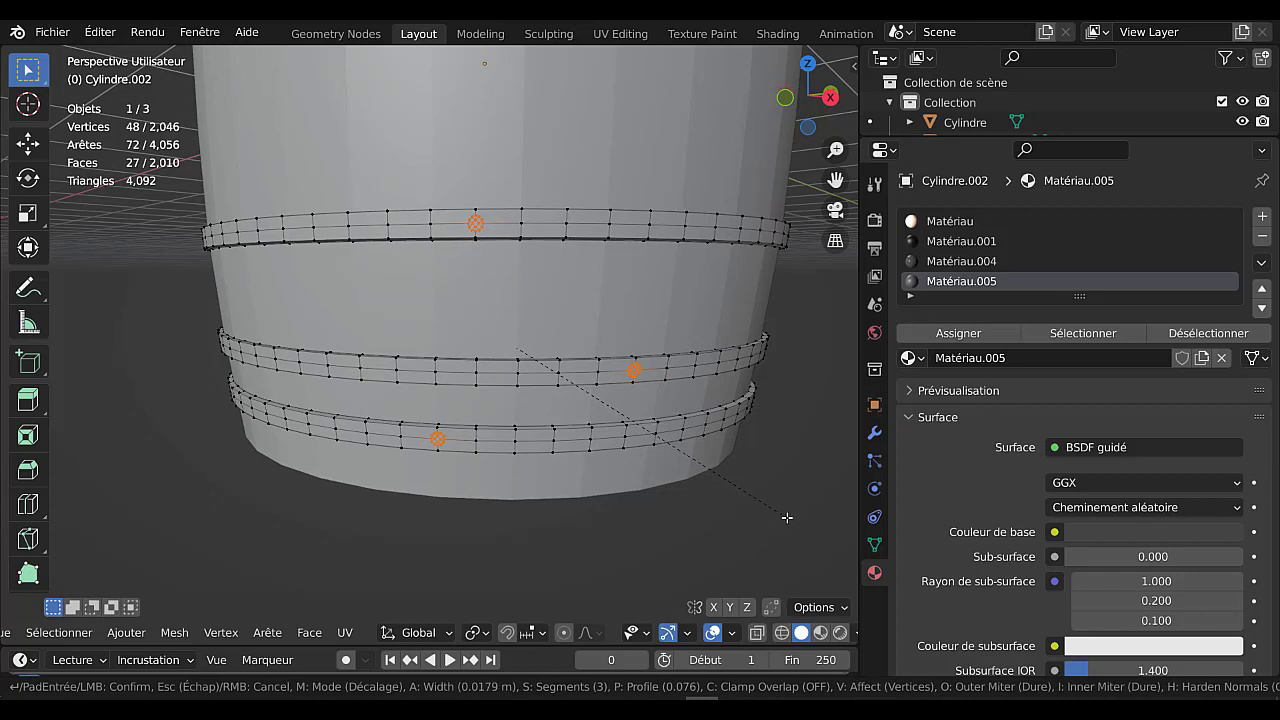
click(787, 517)
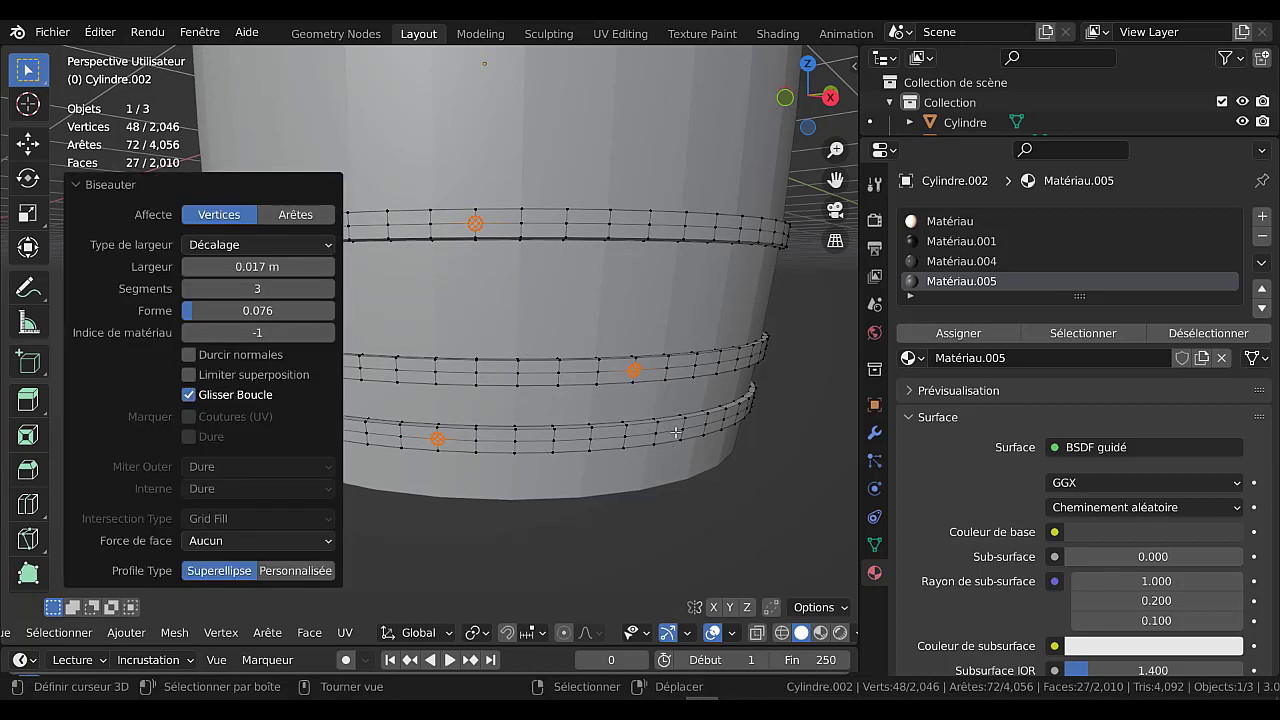
Extrude the bevelled rivet faces on the lower hoops along their normals by about 0.01 m
scroll(628, 382, up, 2)
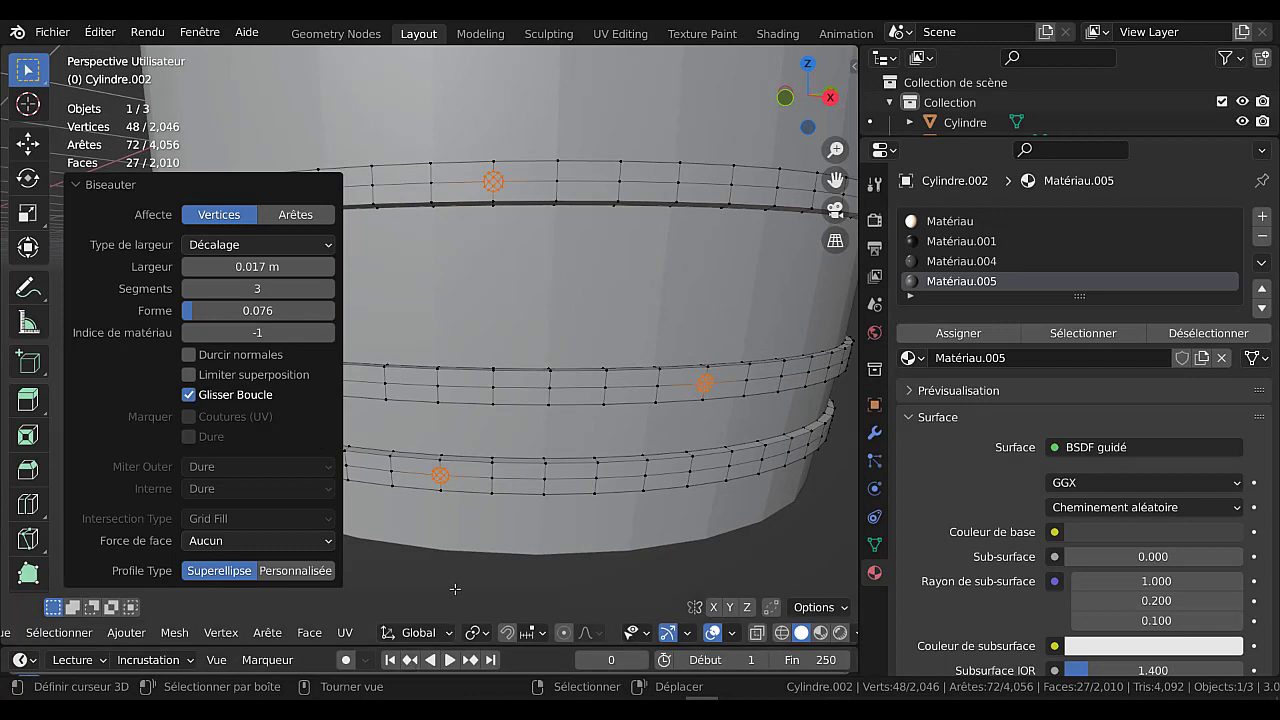
key(alt+e)
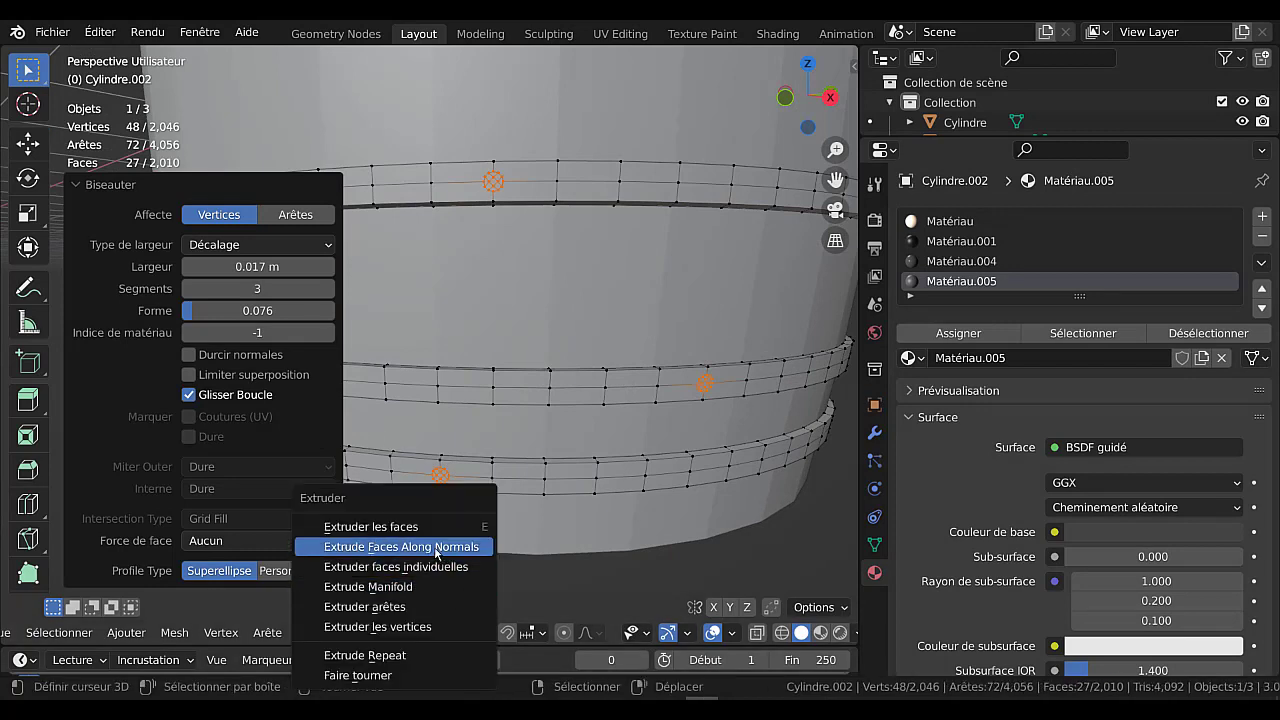
click(434, 554)
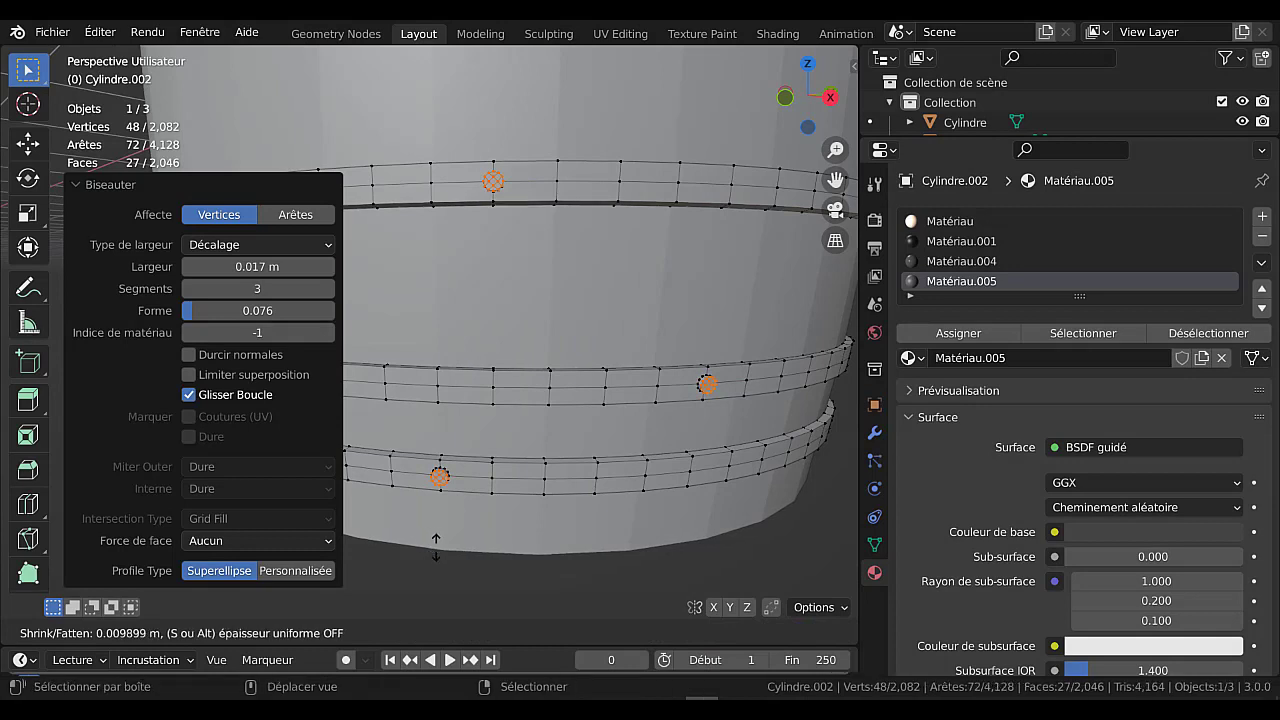
click(434, 538)
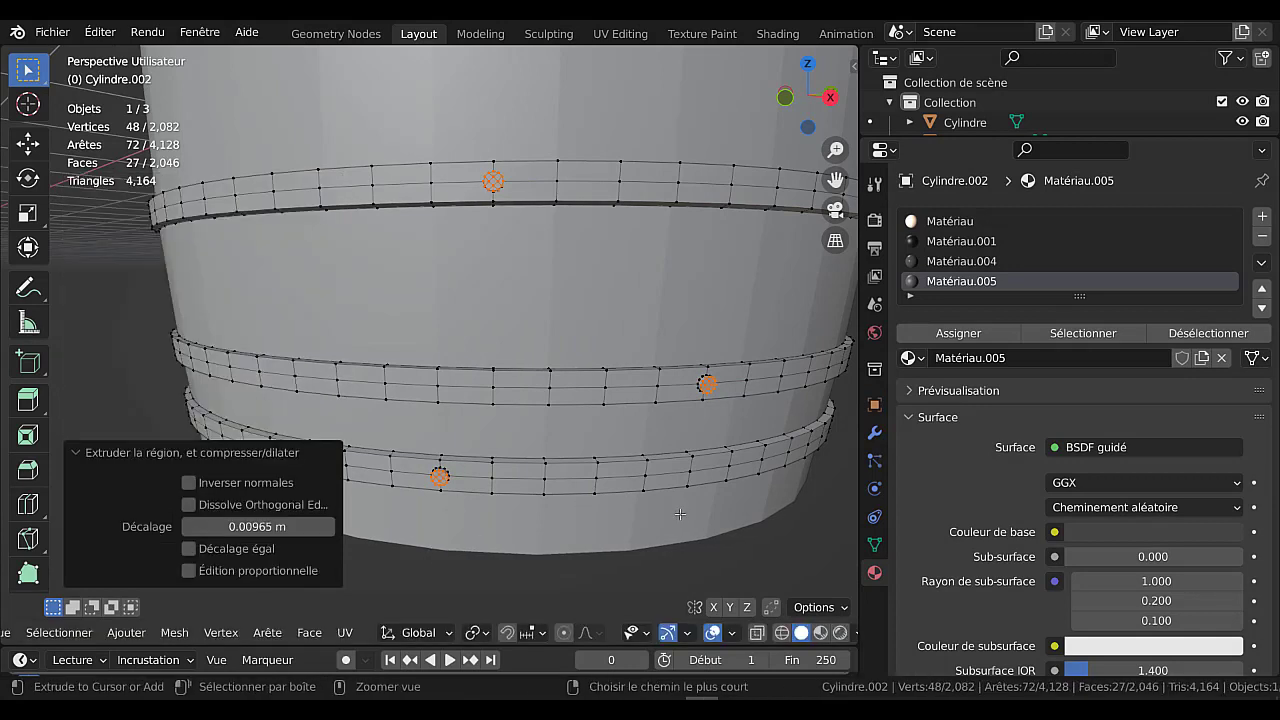
Grow the selection around the three lower rivets, assign Matériau.005 to it, and return to Object Mode with rendered shading
key(ctrl+KP_Add)
middle_drag(539, 370, 695, 290)
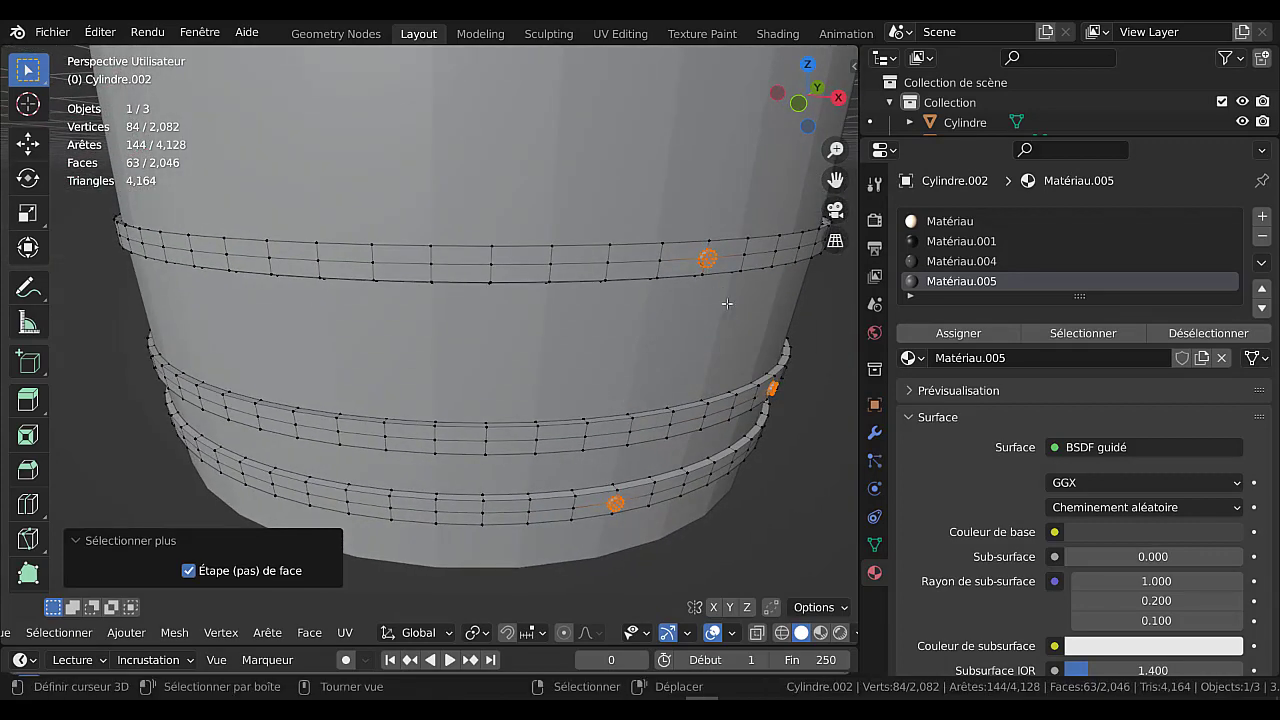
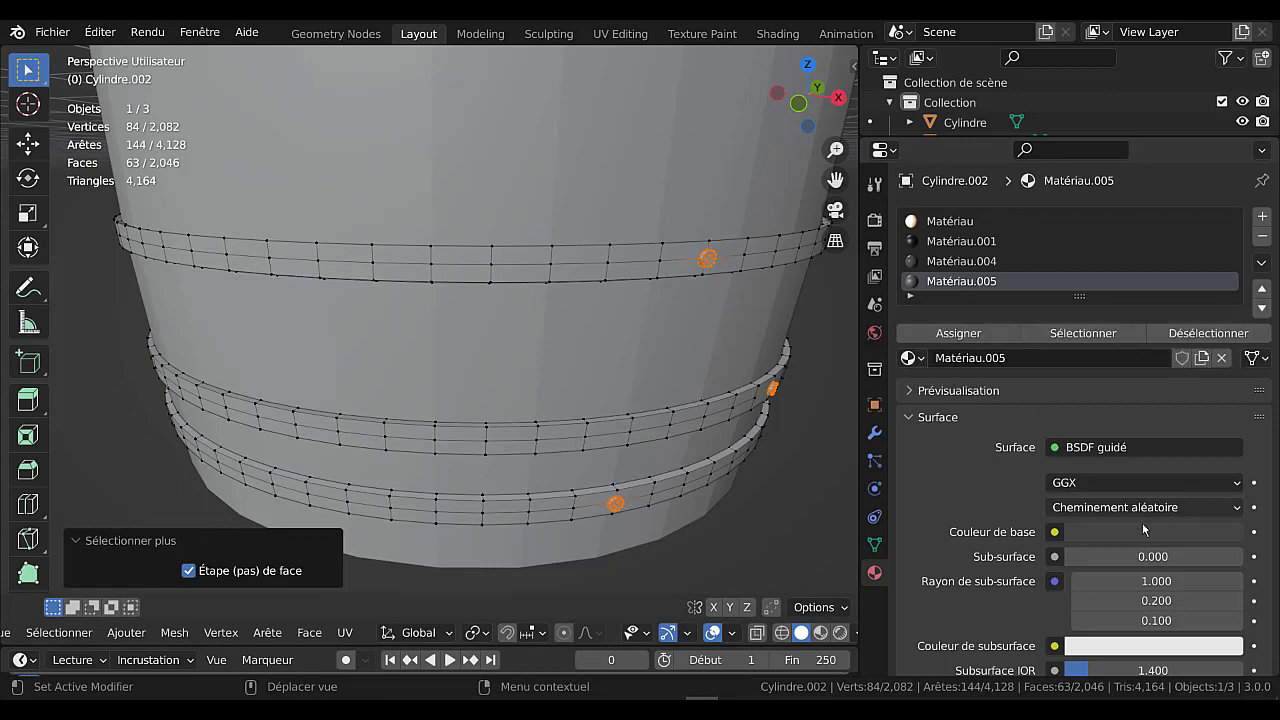
click(958, 334)
click(840, 632)
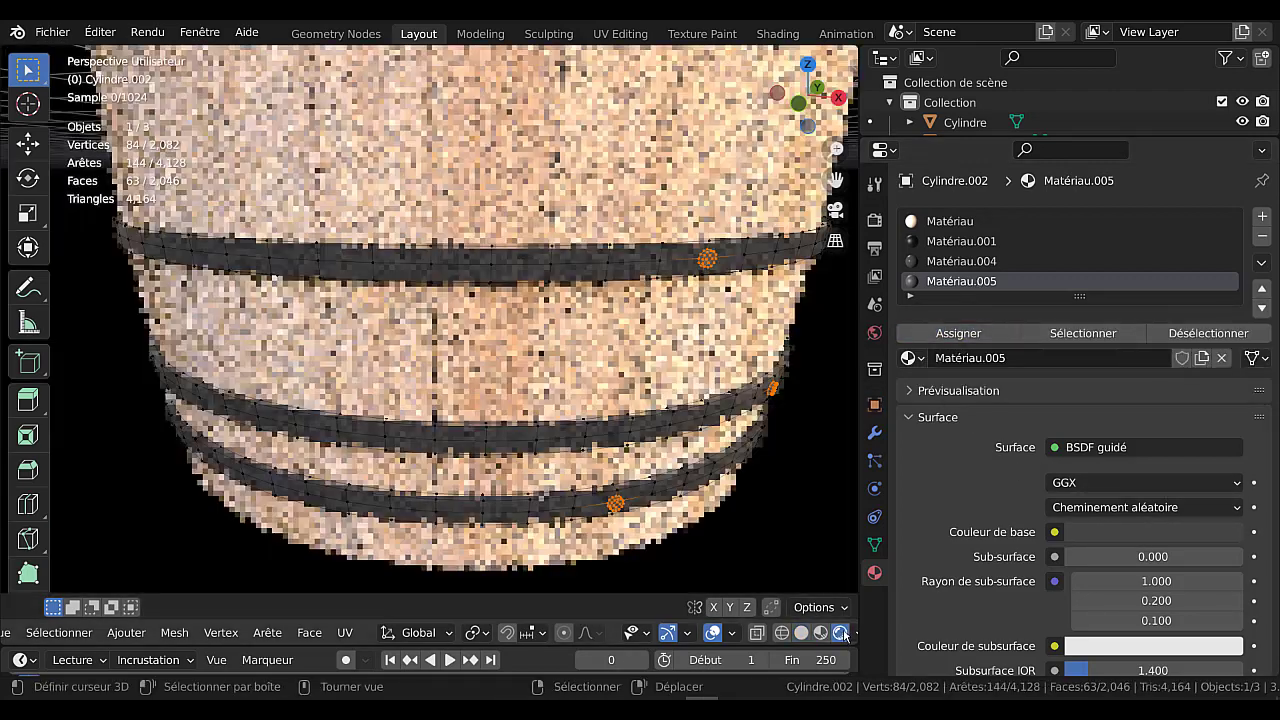
key(Tab)
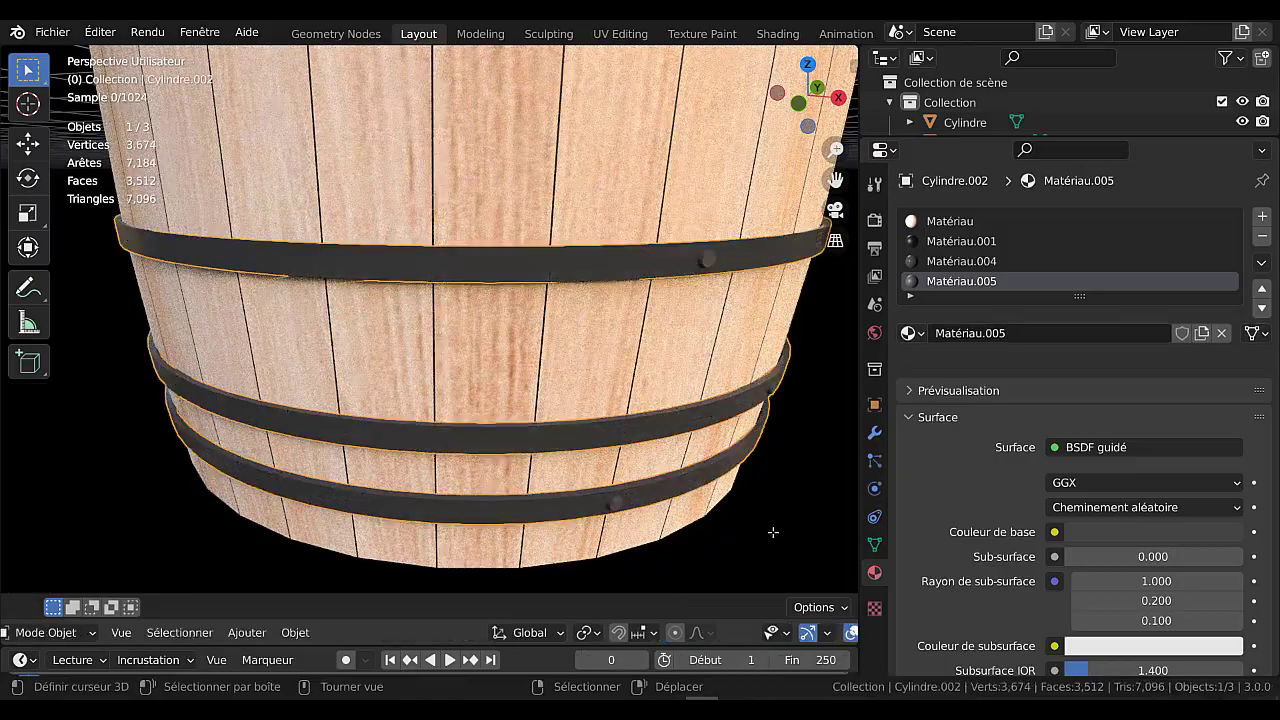
Select the lid, the hoops and the barrel body, and join them into one object with the body active
scroll(771, 532, down, 1)
middle_drag(770, 532, 684, 488)
scroll(678, 450, down, 3)
shift+middle_drag(675, 425, 697, 478)
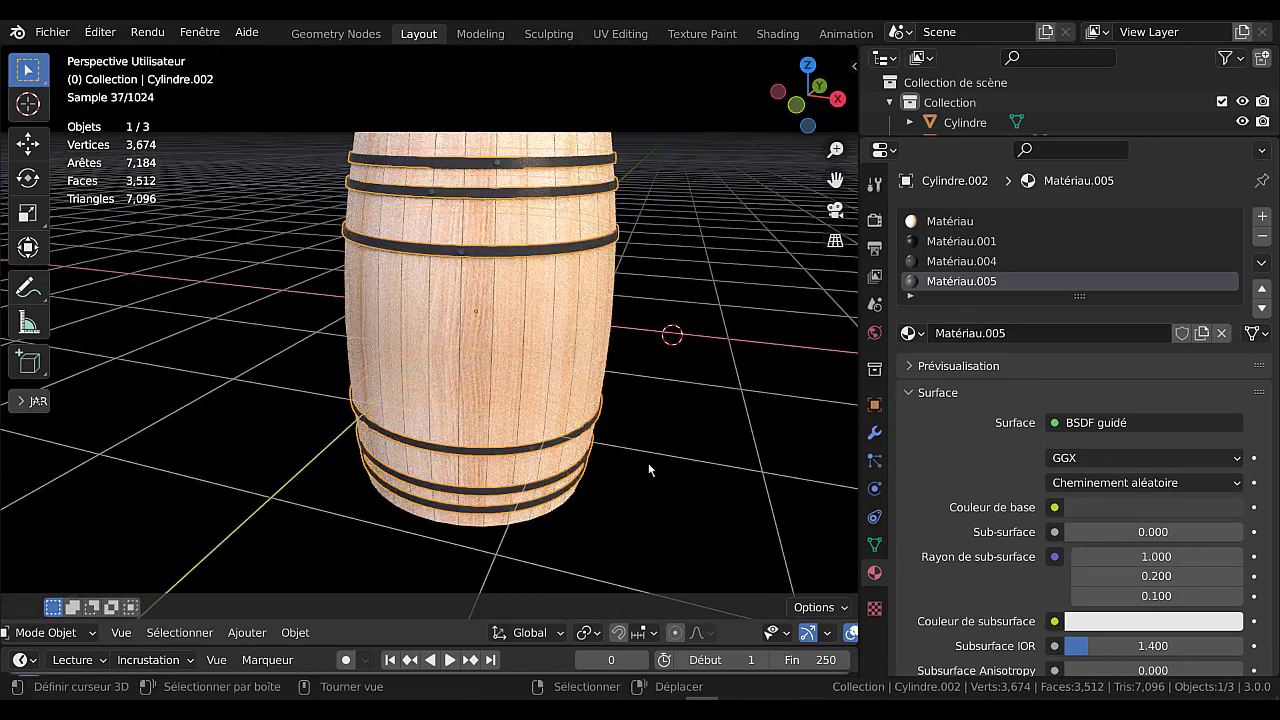
middle_drag(503, 376, 588, 430)
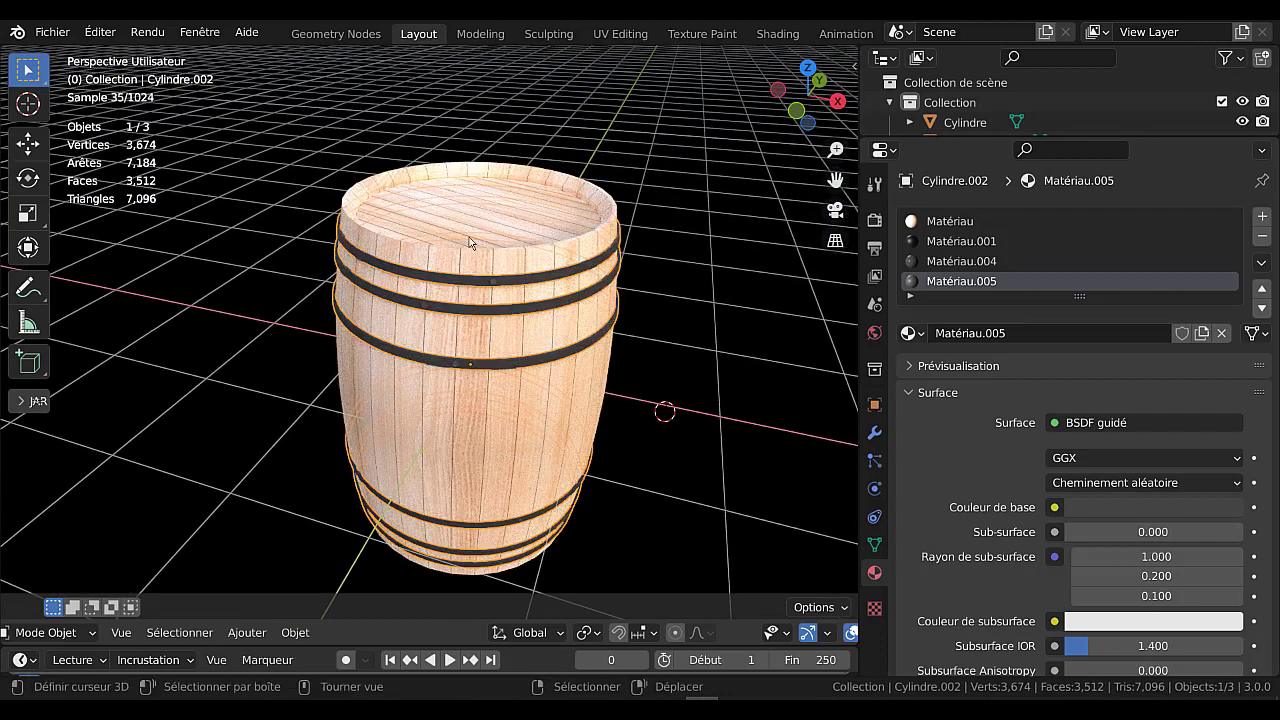
click(493, 220)
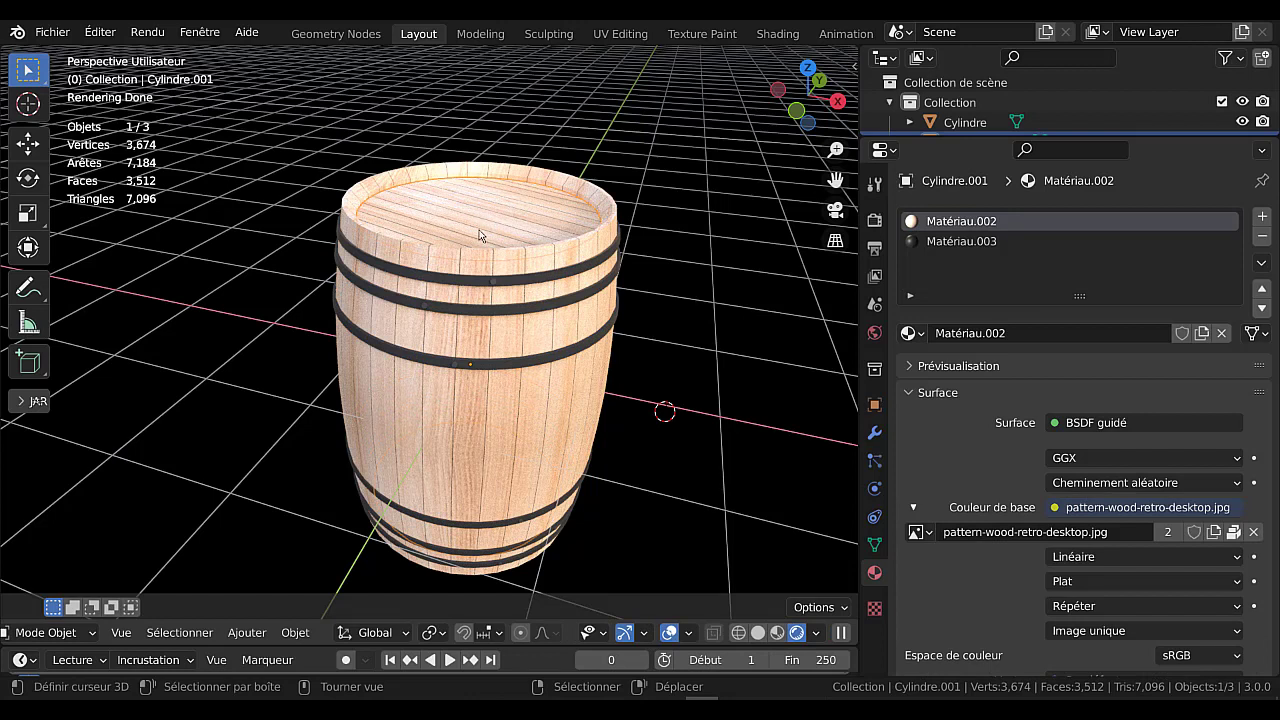
click(573, 305)
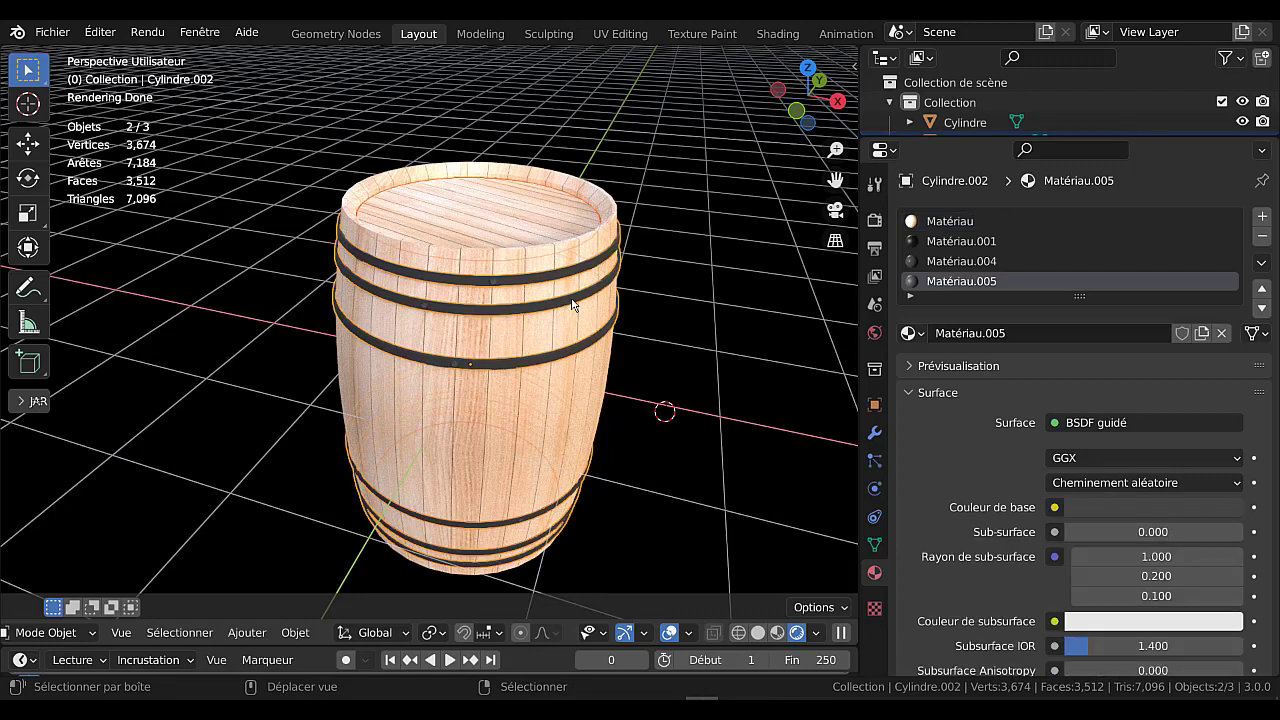
middle_drag(705, 470, 711, 433)
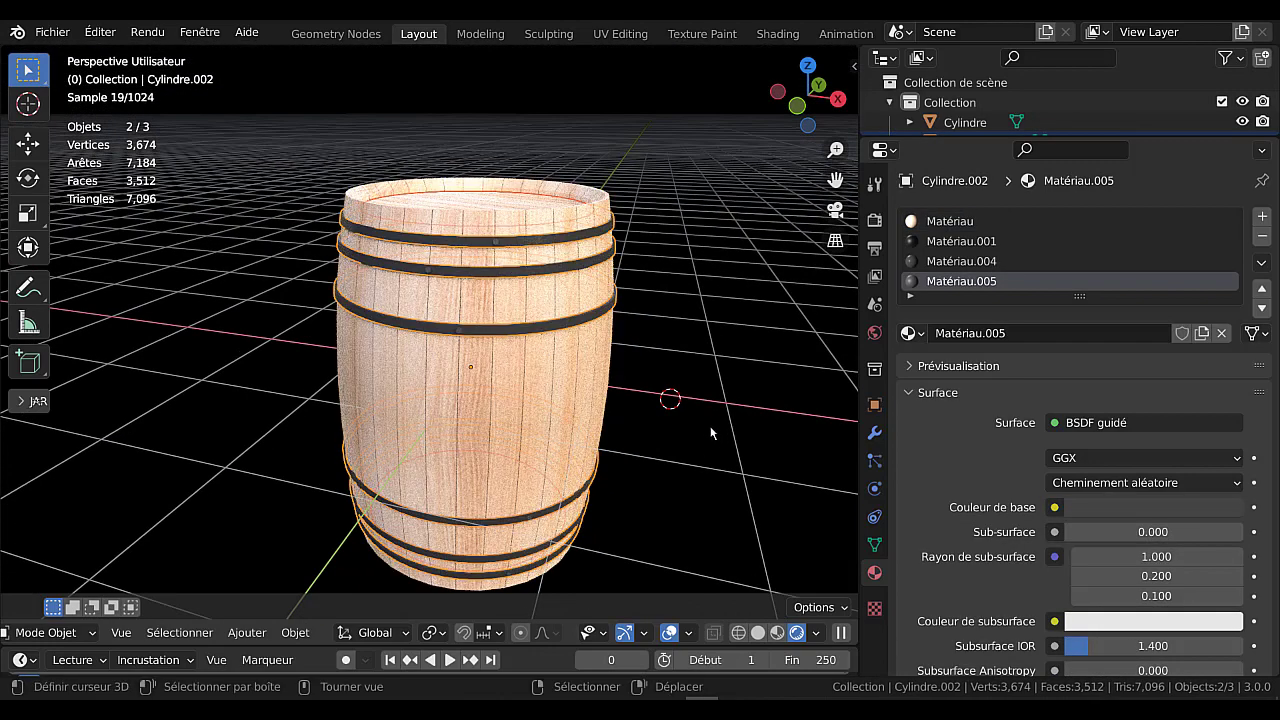
shift+click(544, 410)
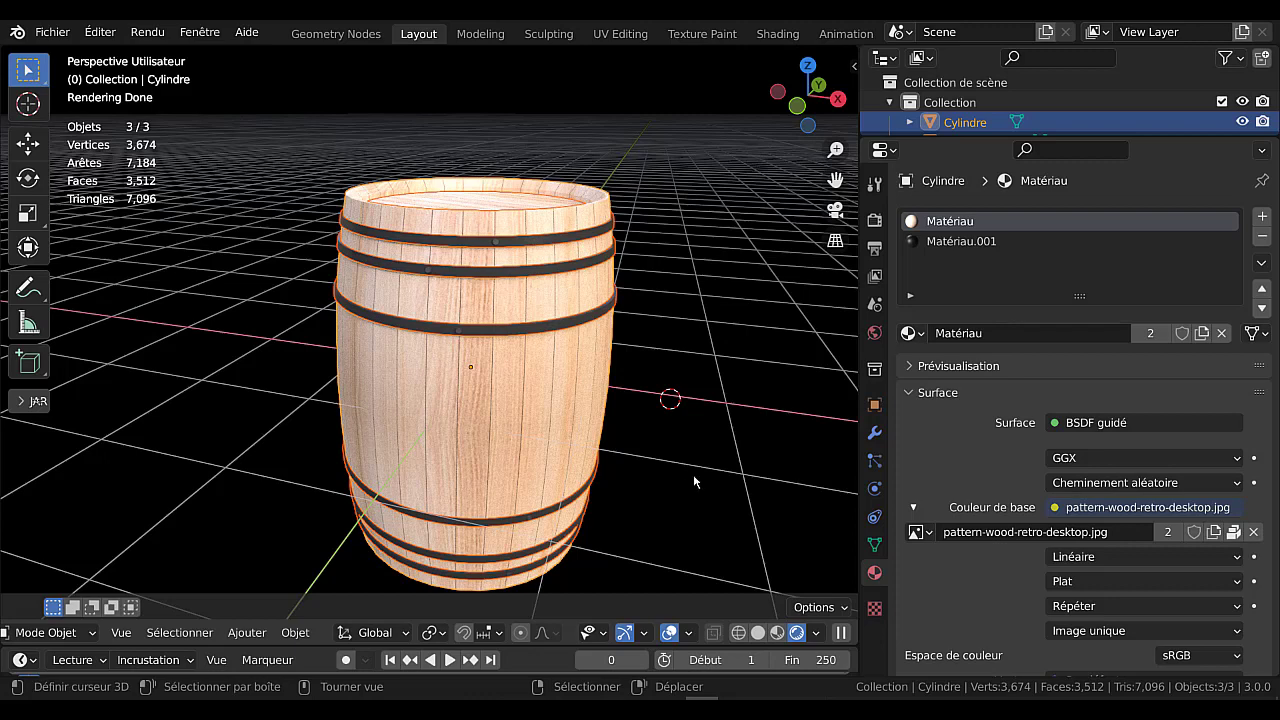
key(ctrl+j)
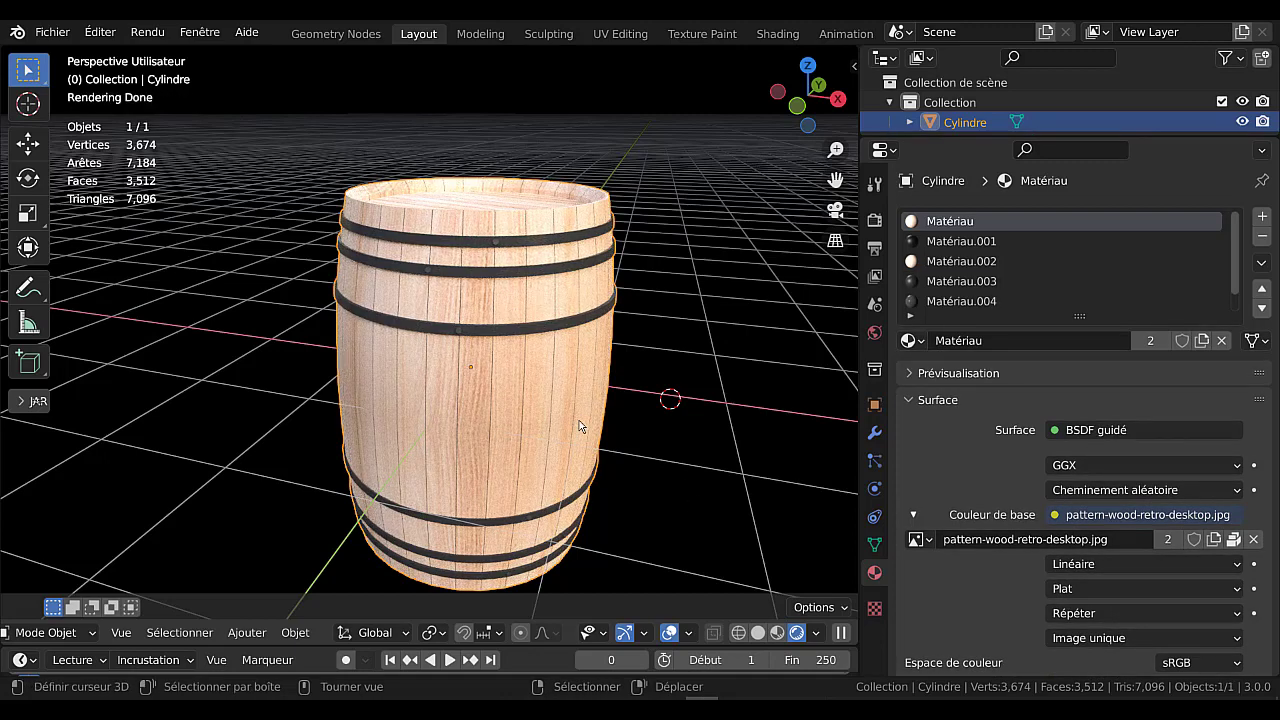
Test-move the joined barrel, cancel the move, and enter Edit Mode on it
middle_drag(579, 421, 531, 445)
key(g)
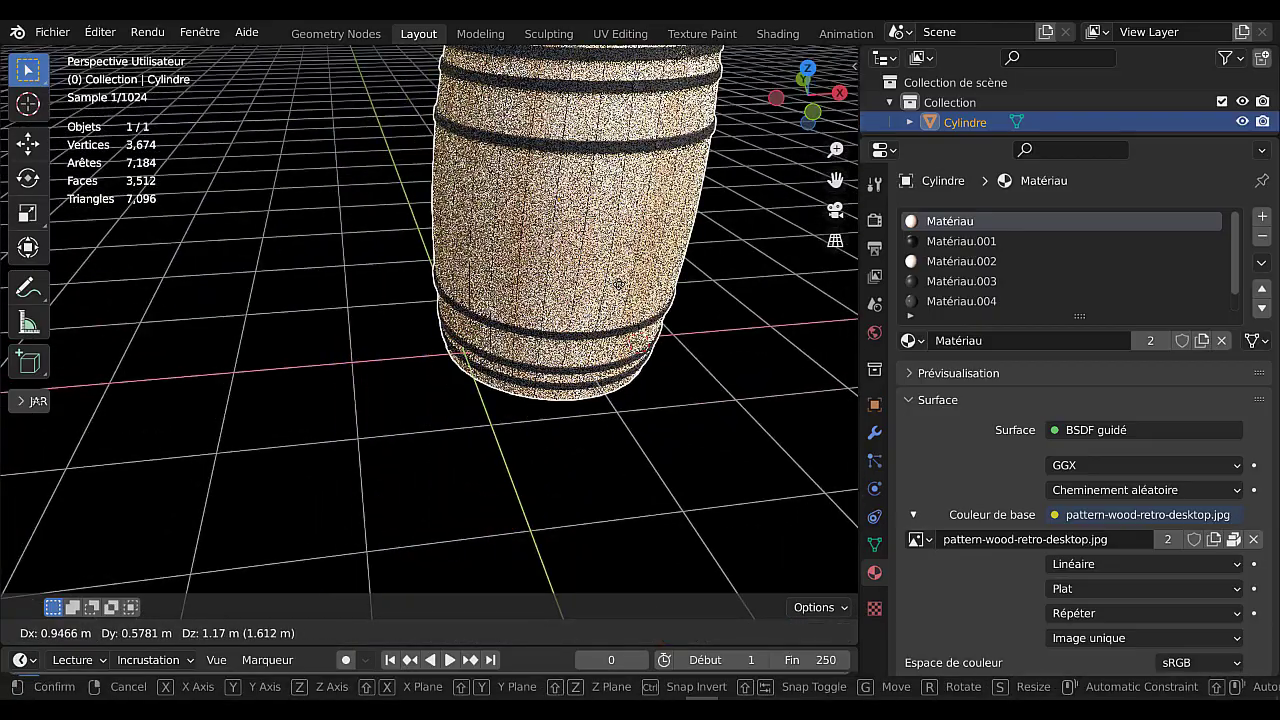
right_click(619, 289)
key(Tab)
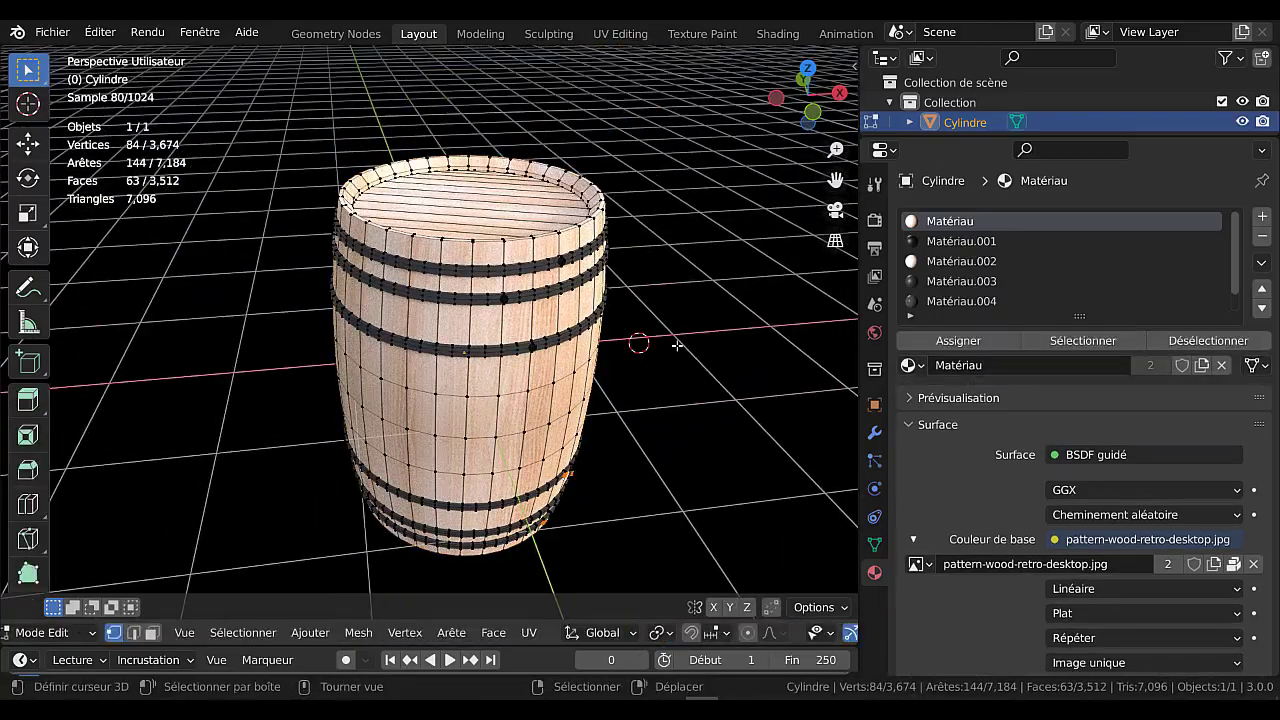
Return to Object Mode, switch to the front view with a wider 3D viewport, and deselect the barrel
middle_drag(677, 345, 649, 364)
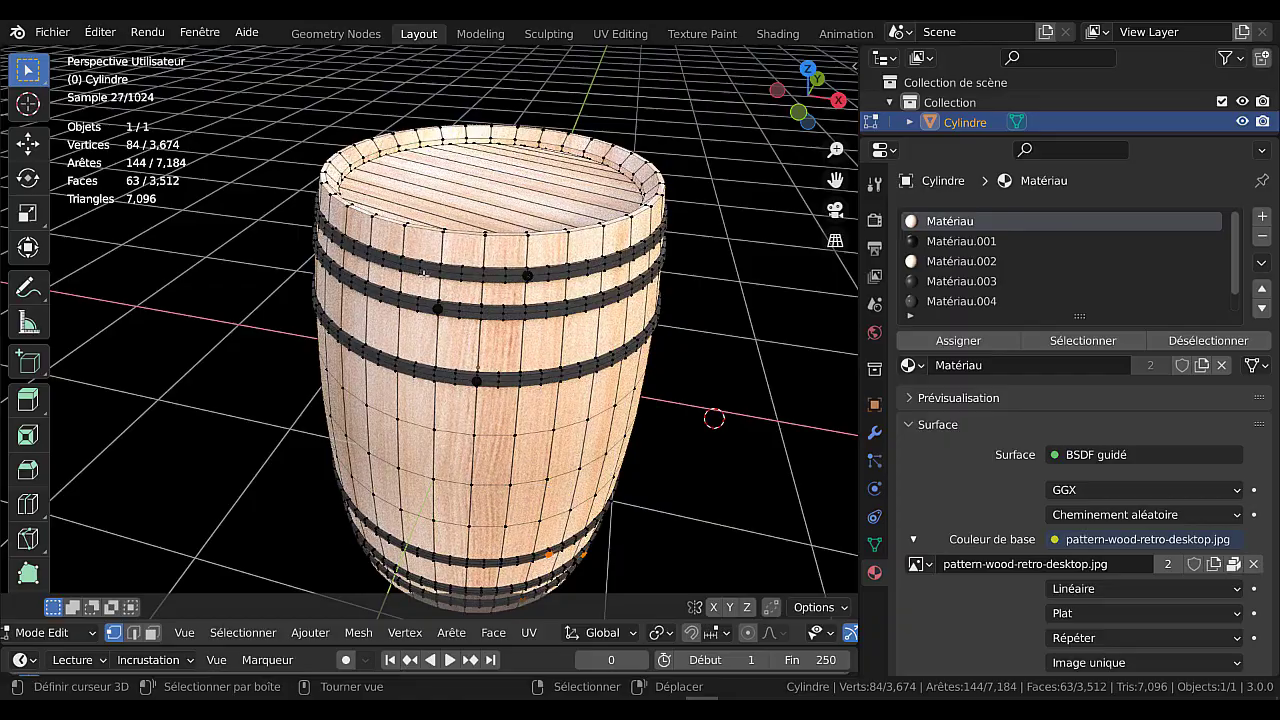
middle_drag(615, 326, 733, 343)
scroll(606, 298, down, 4)
key(Tab)
key(KP_1)
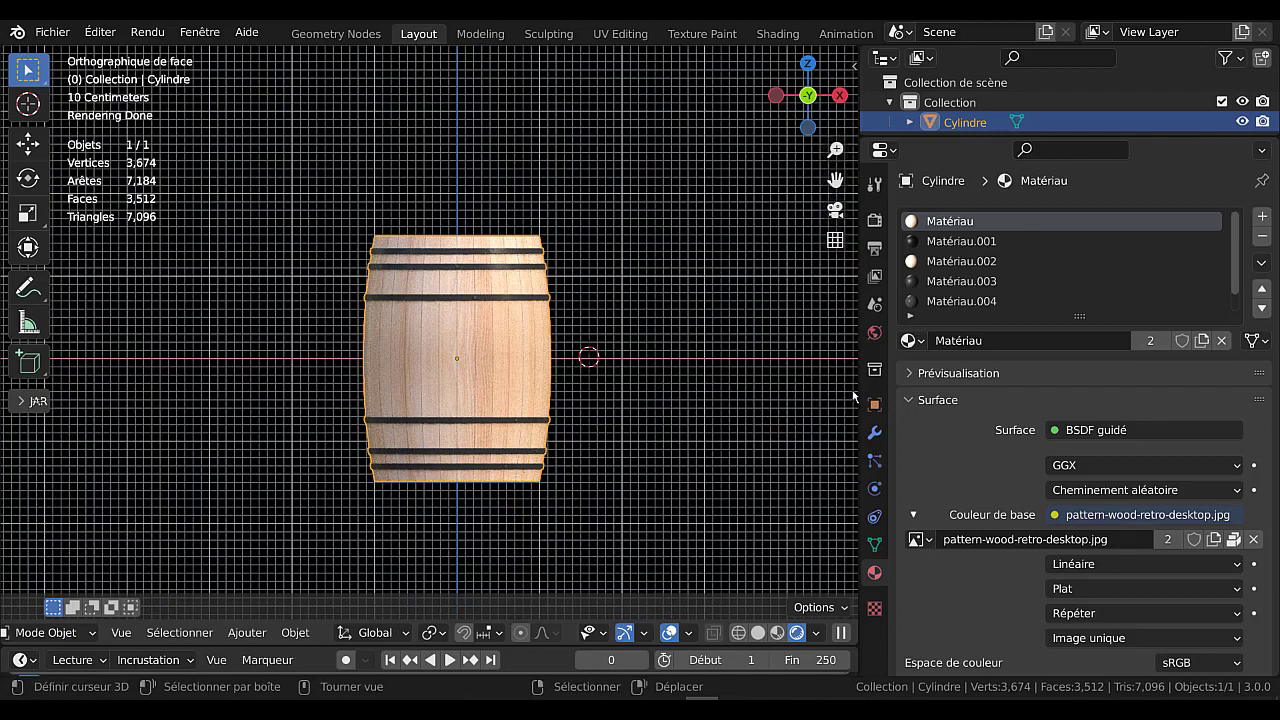
drag(855, 386, 943, 395)
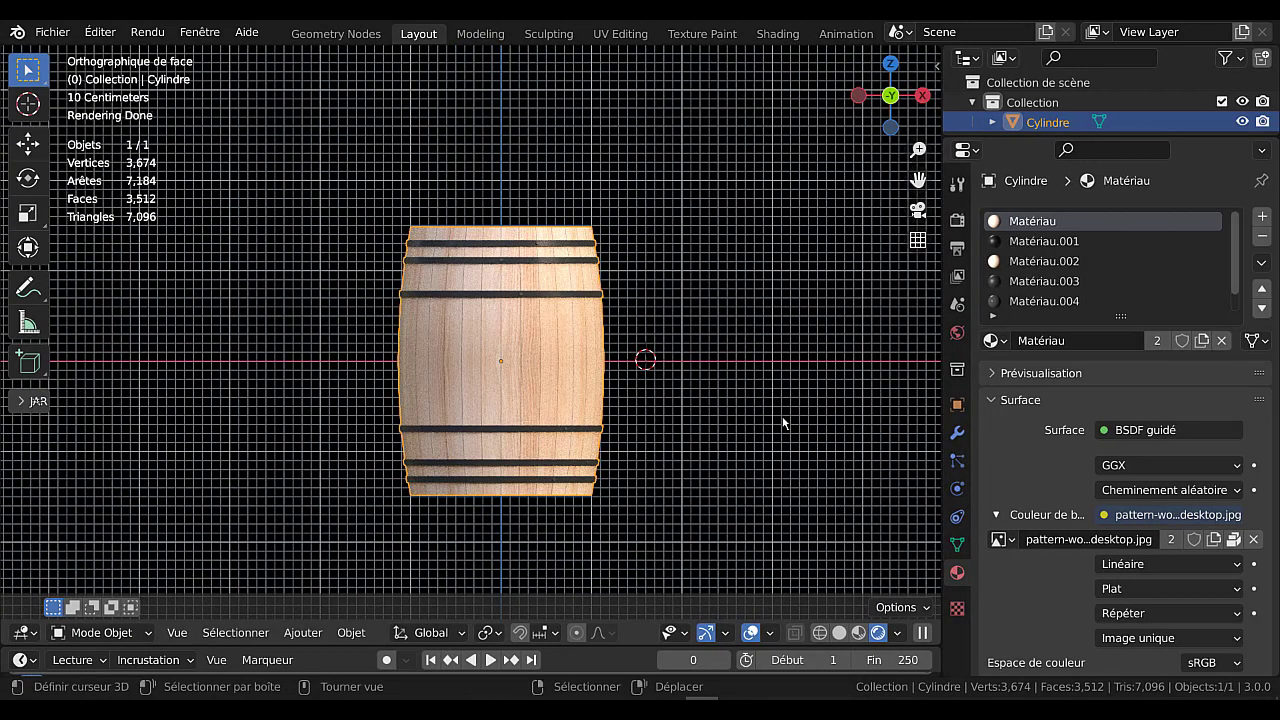
shift+middle_drag(783, 421, 671, 403)
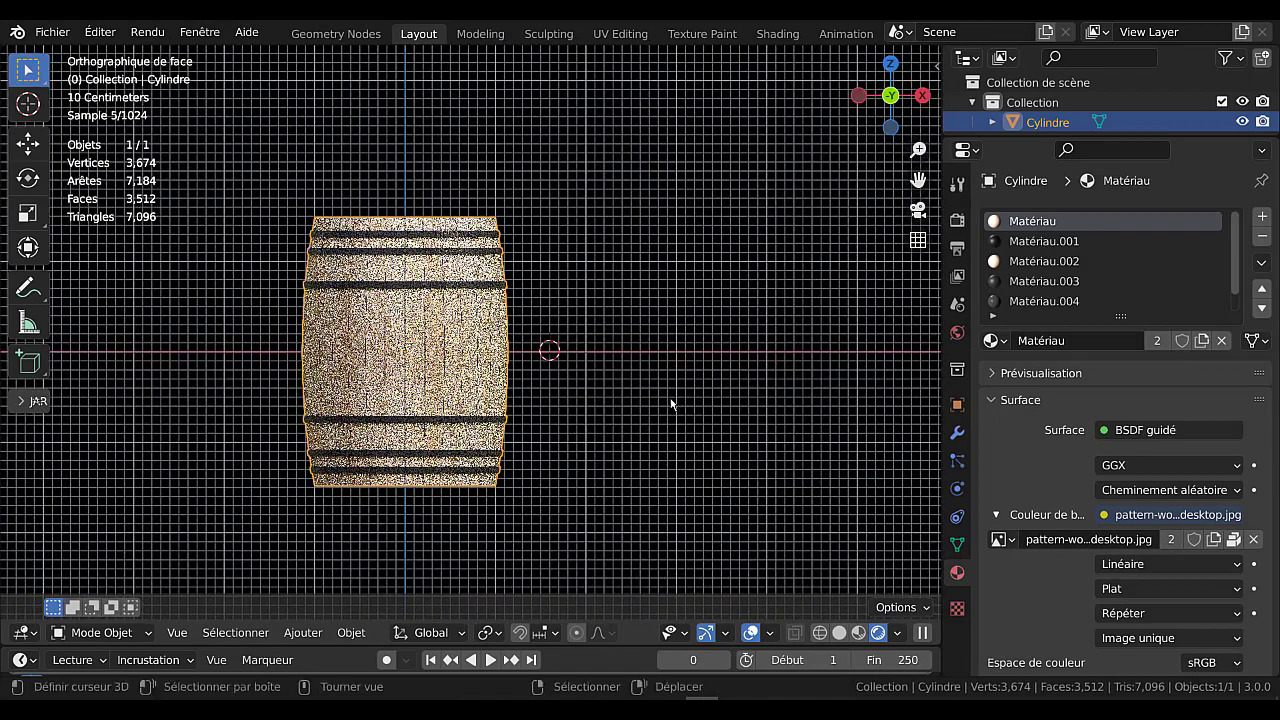
click(615, 436)
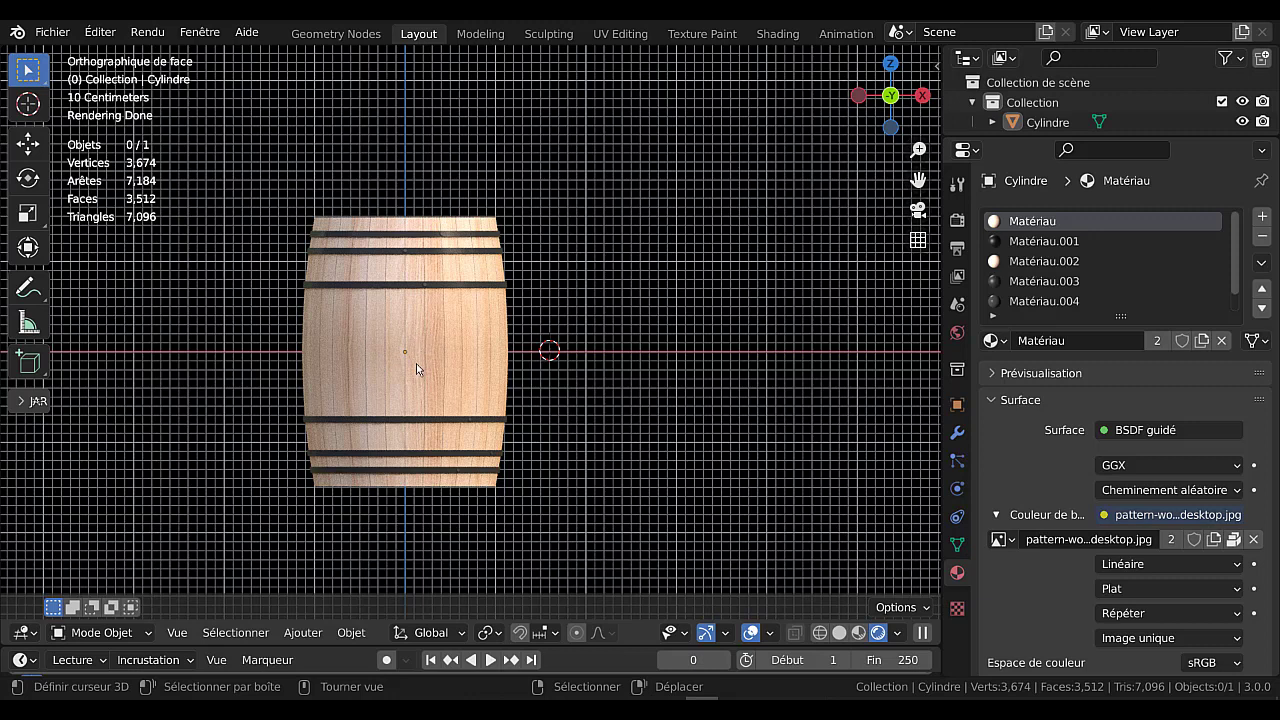
Add a mesh circle at a 3D cursor placed beside the barrel and rotate it 90° about the X axis
shift+right_click(662, 321)
drag(942, 310, 1054, 310)
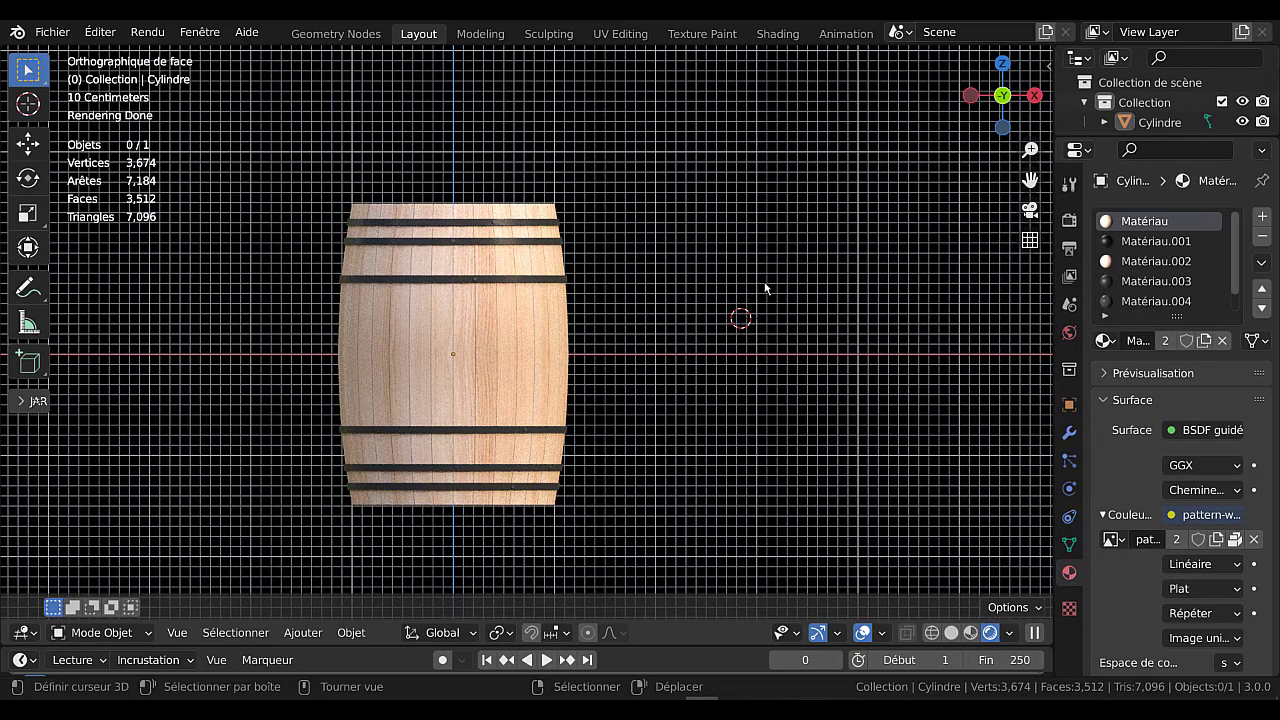
click(298, 638)
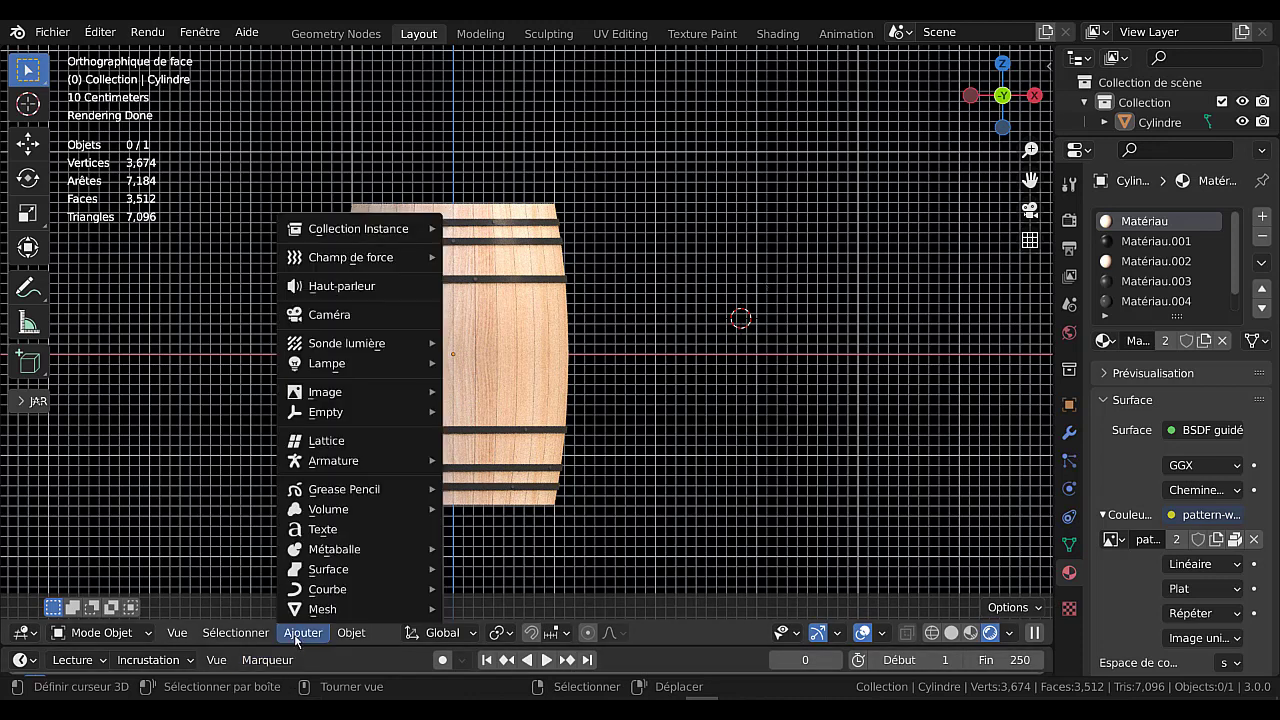
mouse_move(311, 593)
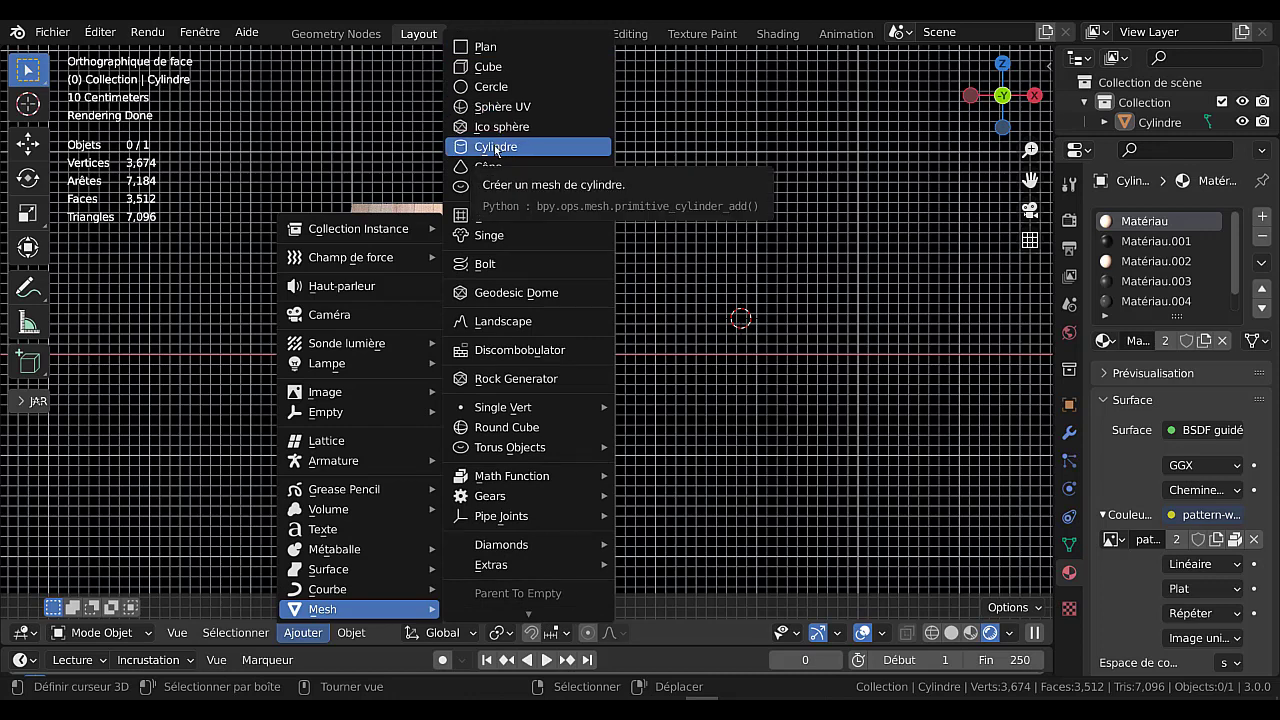
click(491, 87)
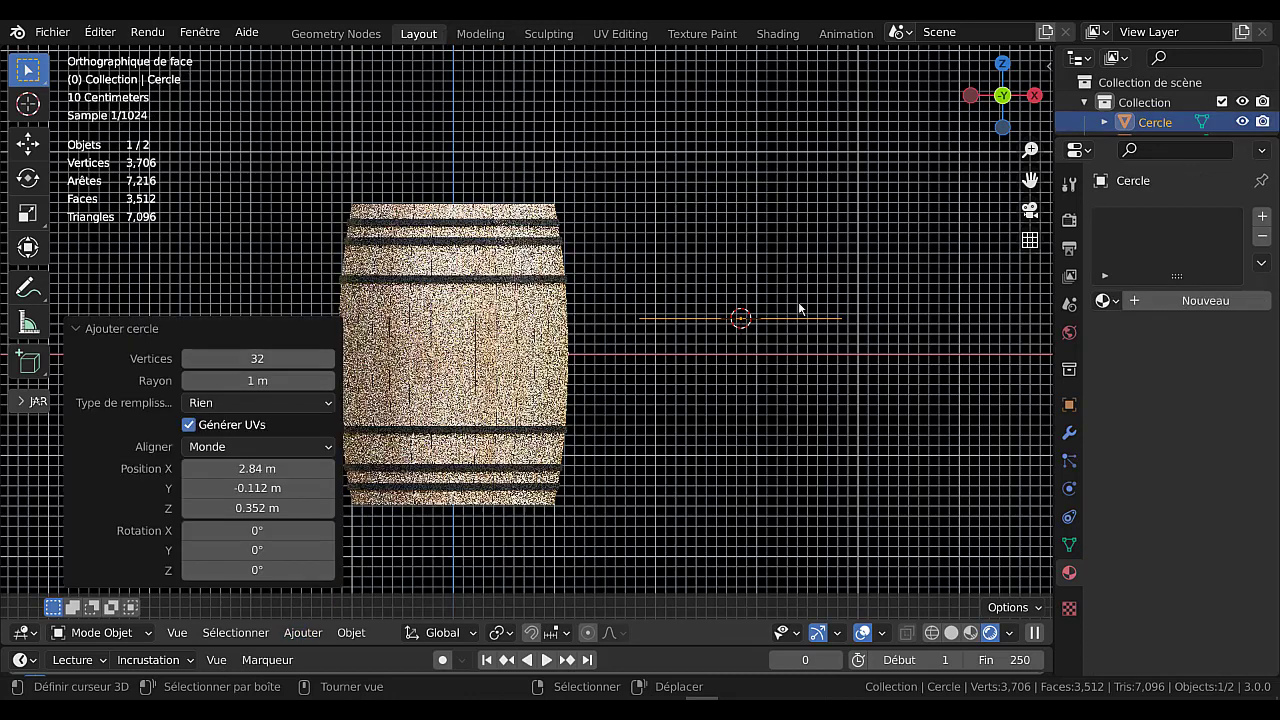
text(rx)
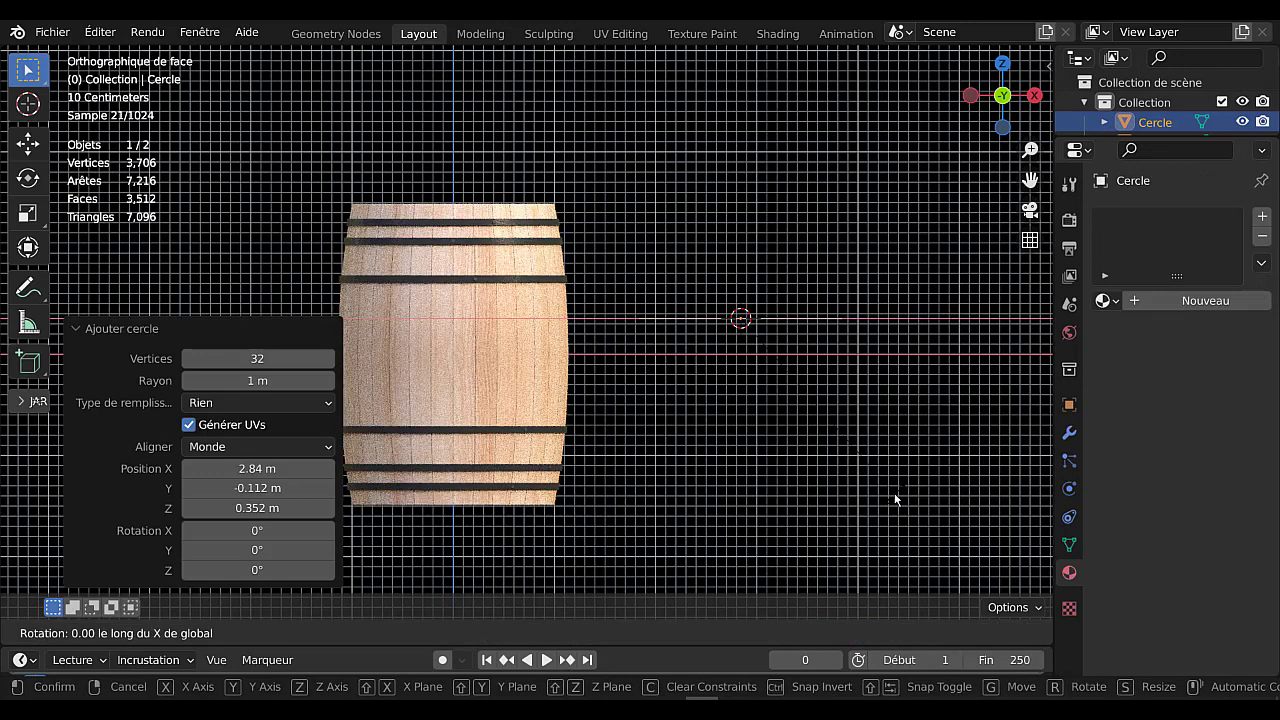
text(90)
key(Return)
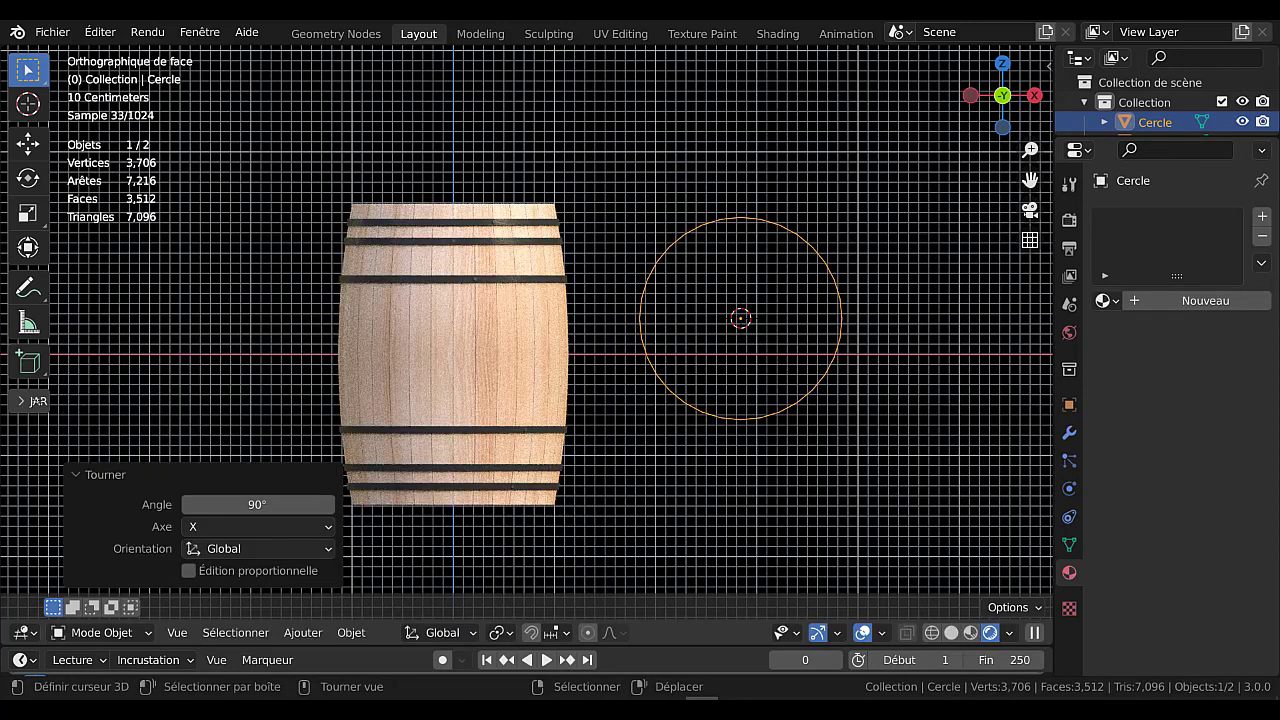
Scale the circle by about 0.485 and fill it with a face in Edit Mode
key(s)
click(827, 443)
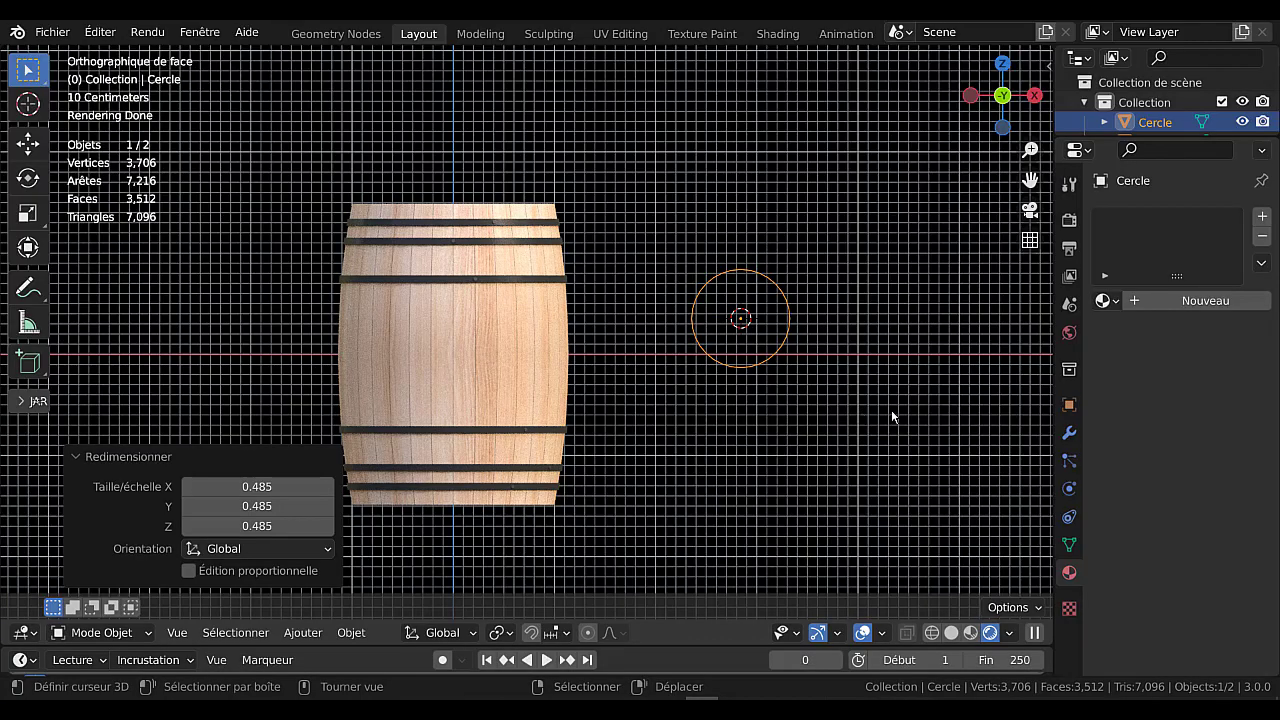
shift+middle_drag(893, 409, 784, 414)
scroll(784, 420, up, 2)
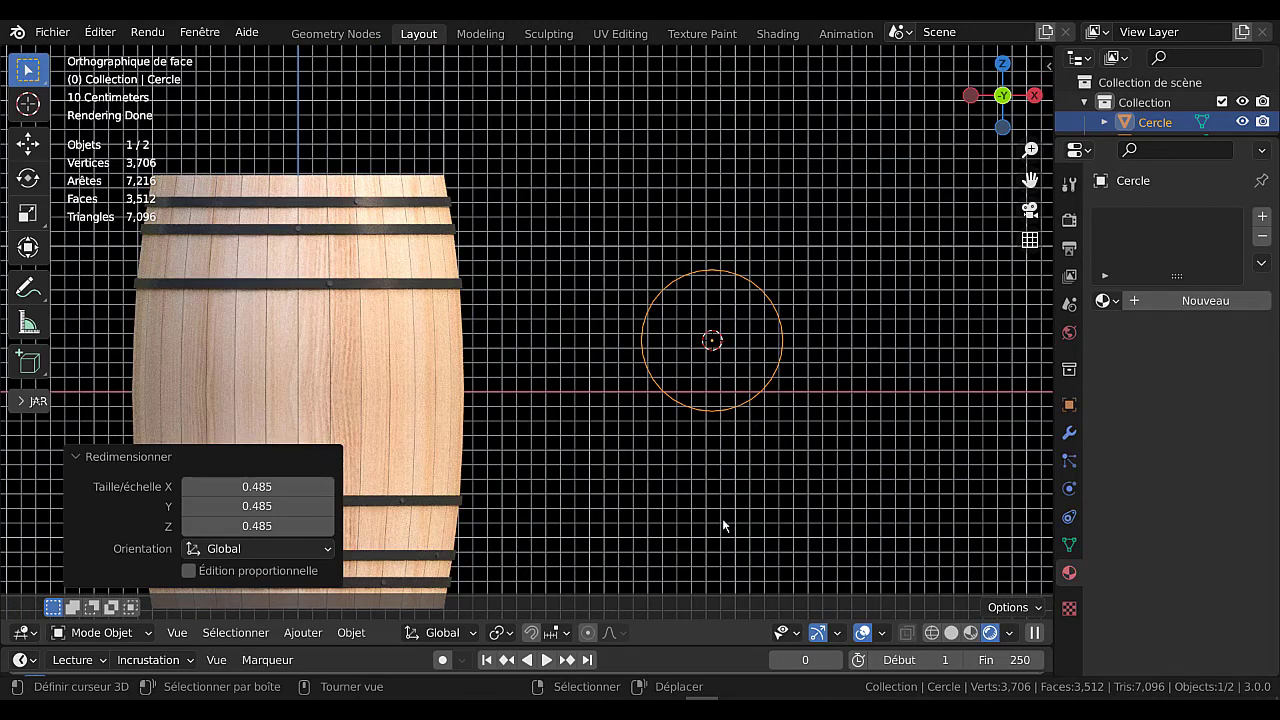
key(Tab)
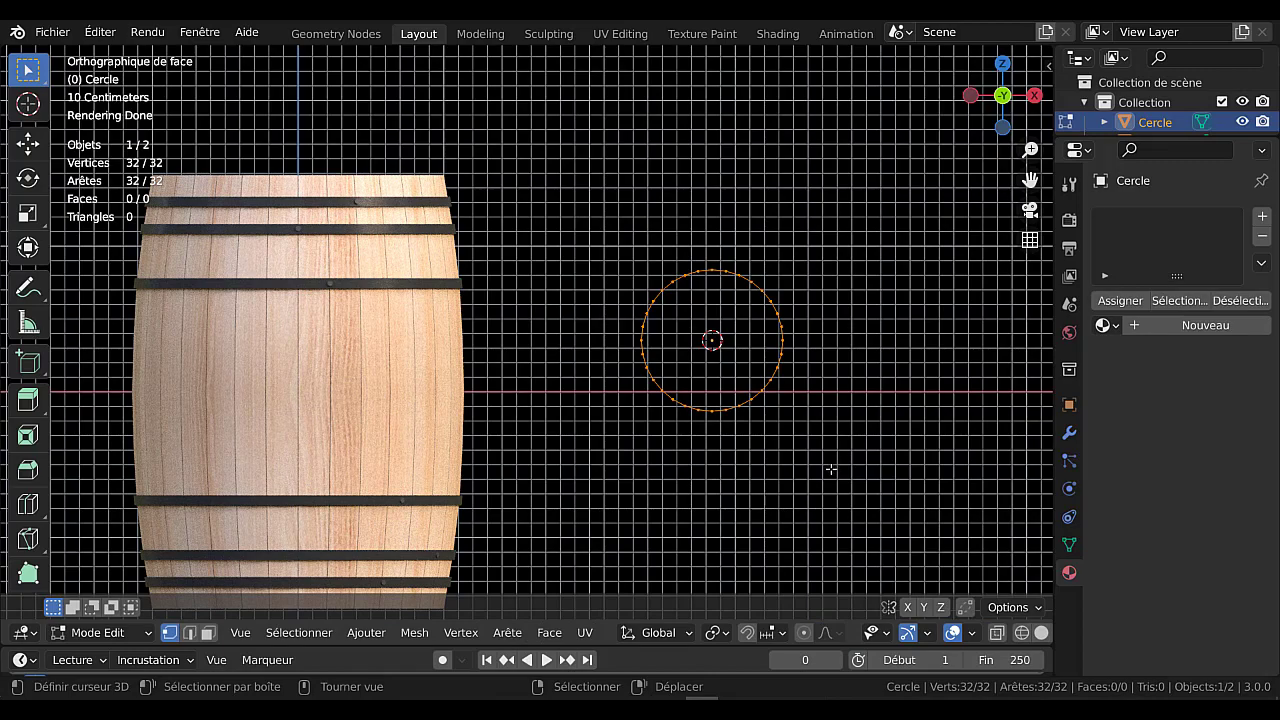
key(f)
middle_drag(831, 469, 562, 526)
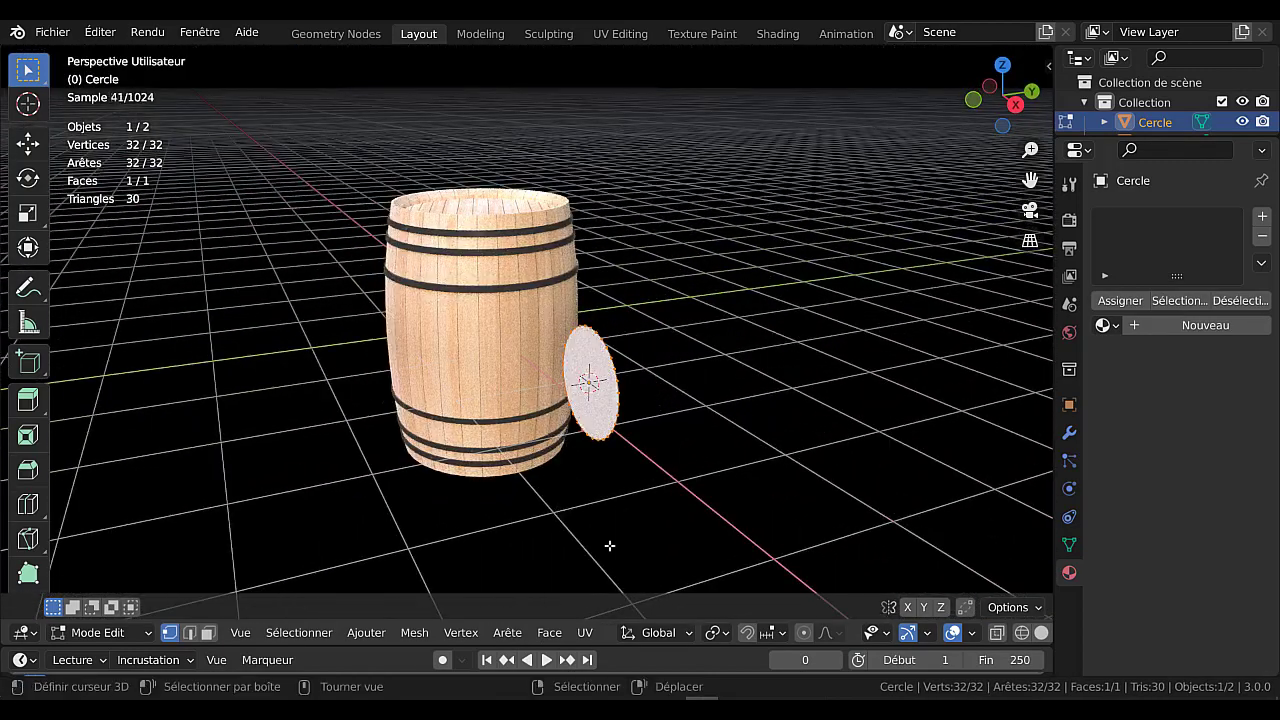
Extrude the disc about 0.39 m along its normal and scale the extruded end by about 0.83 to taper it
key(e)
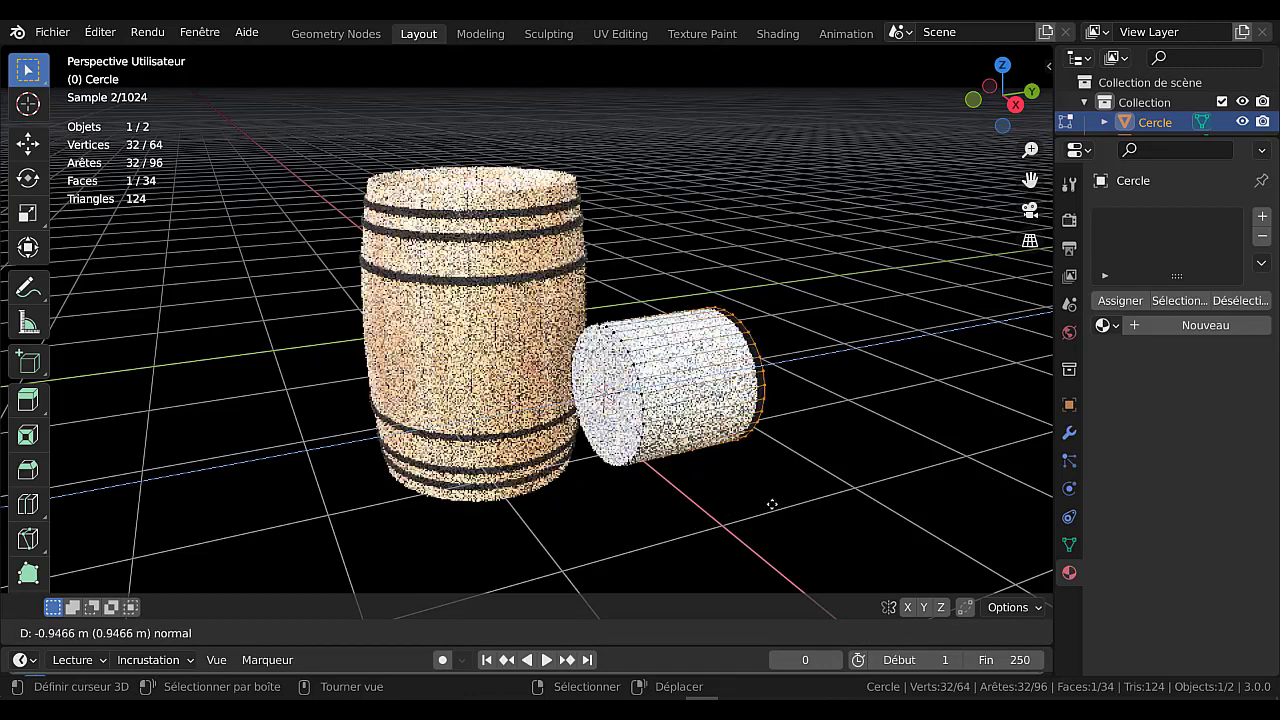
click(672, 527)
key(s)
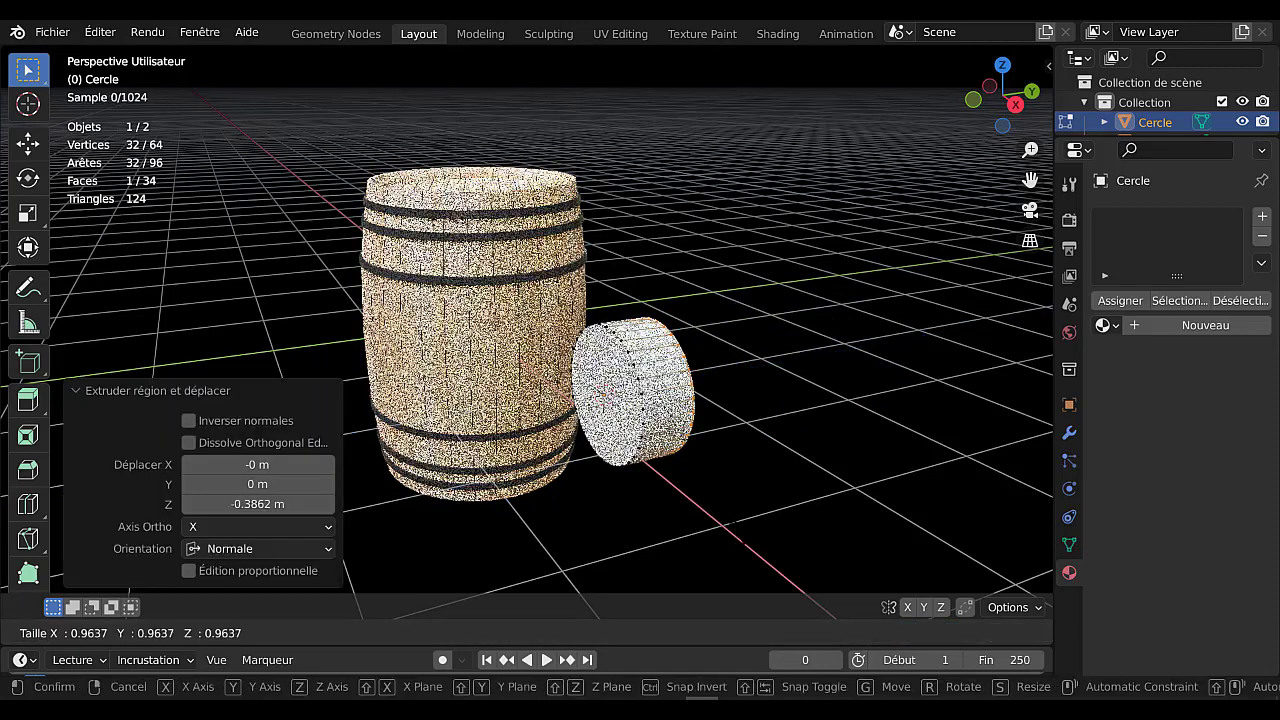
click(737, 505)
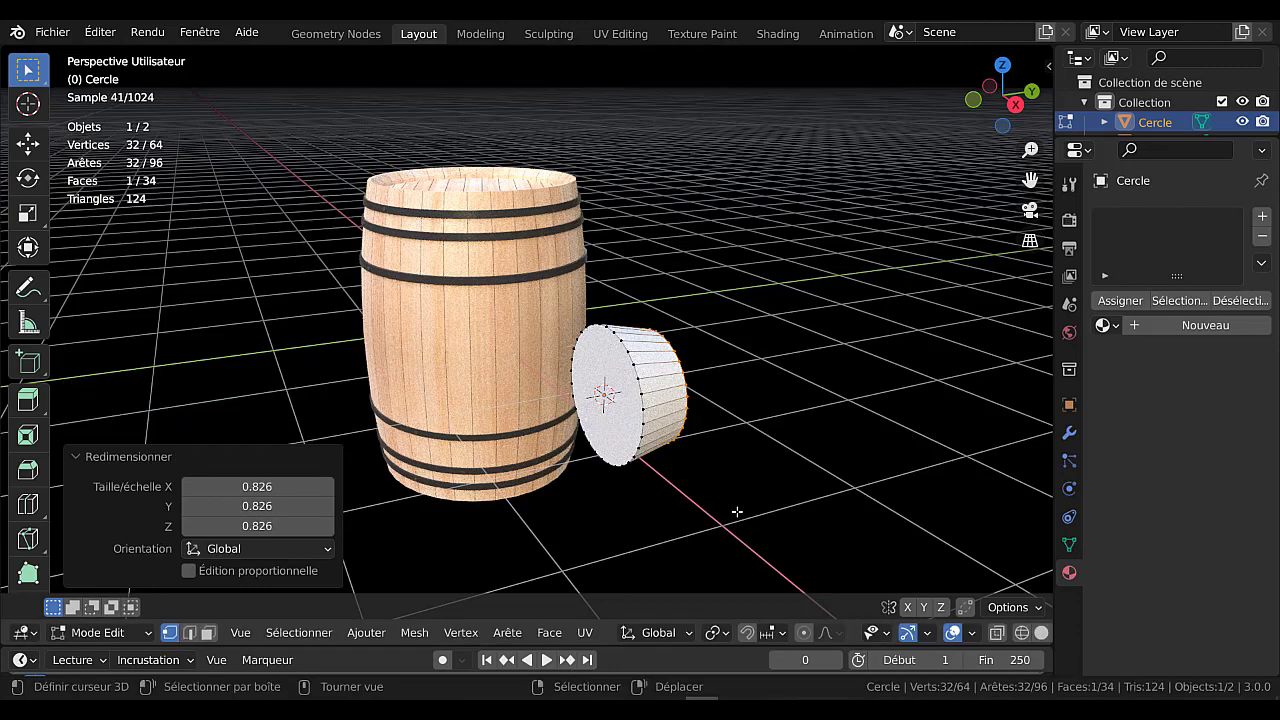
Mark both rim edge loops and one lengthwise side edge of the tapered cylinder as UV seams
scroll(737, 511, up, 2)
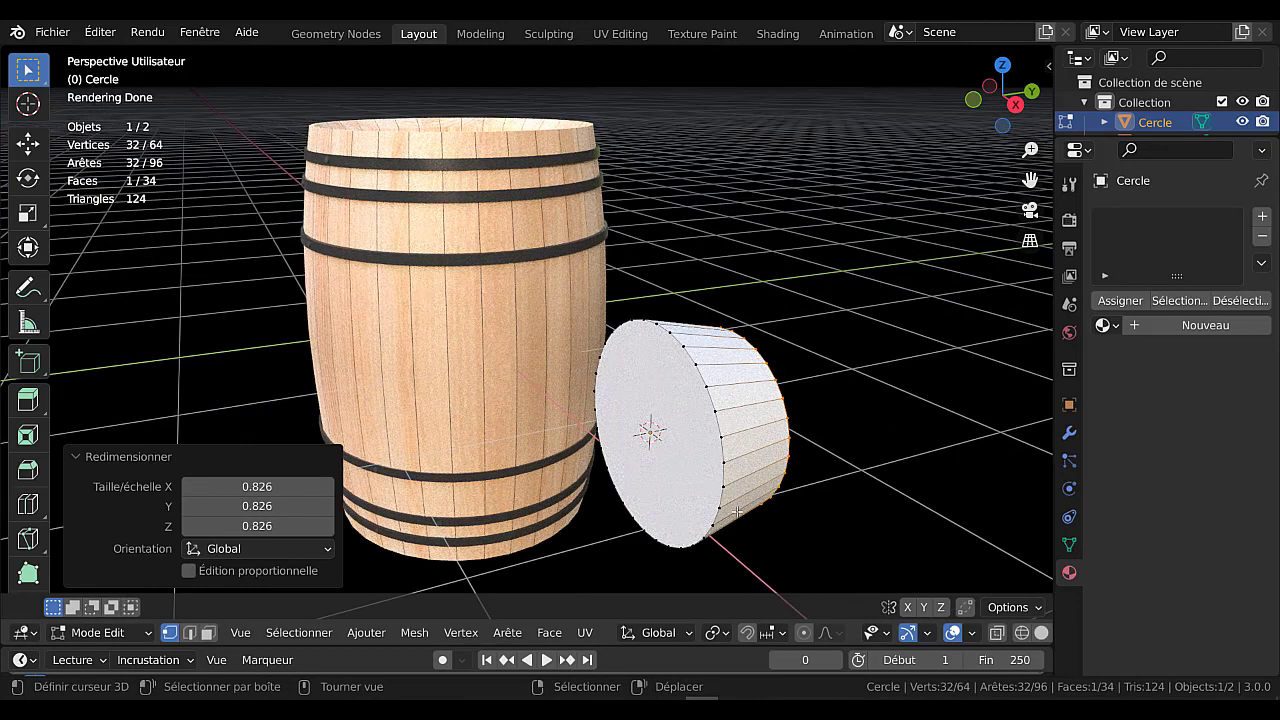
click(190, 634)
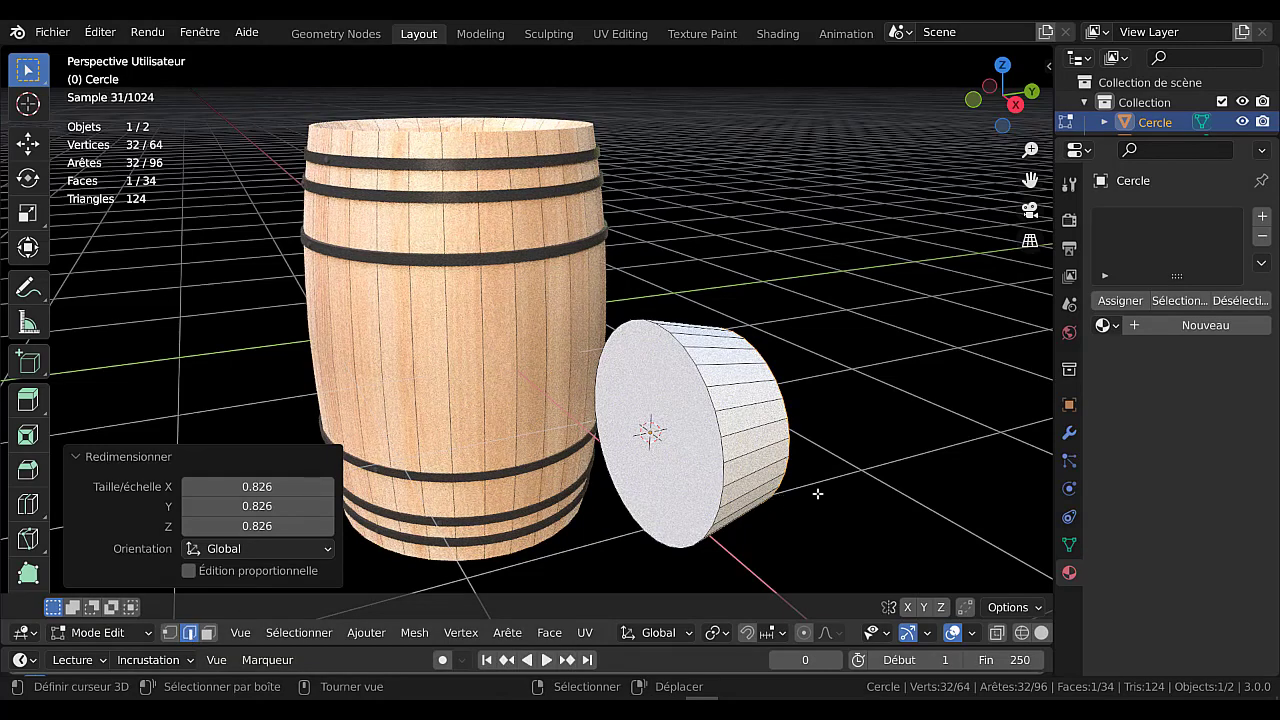
key(alt+a)
alt+right_click(791, 406)
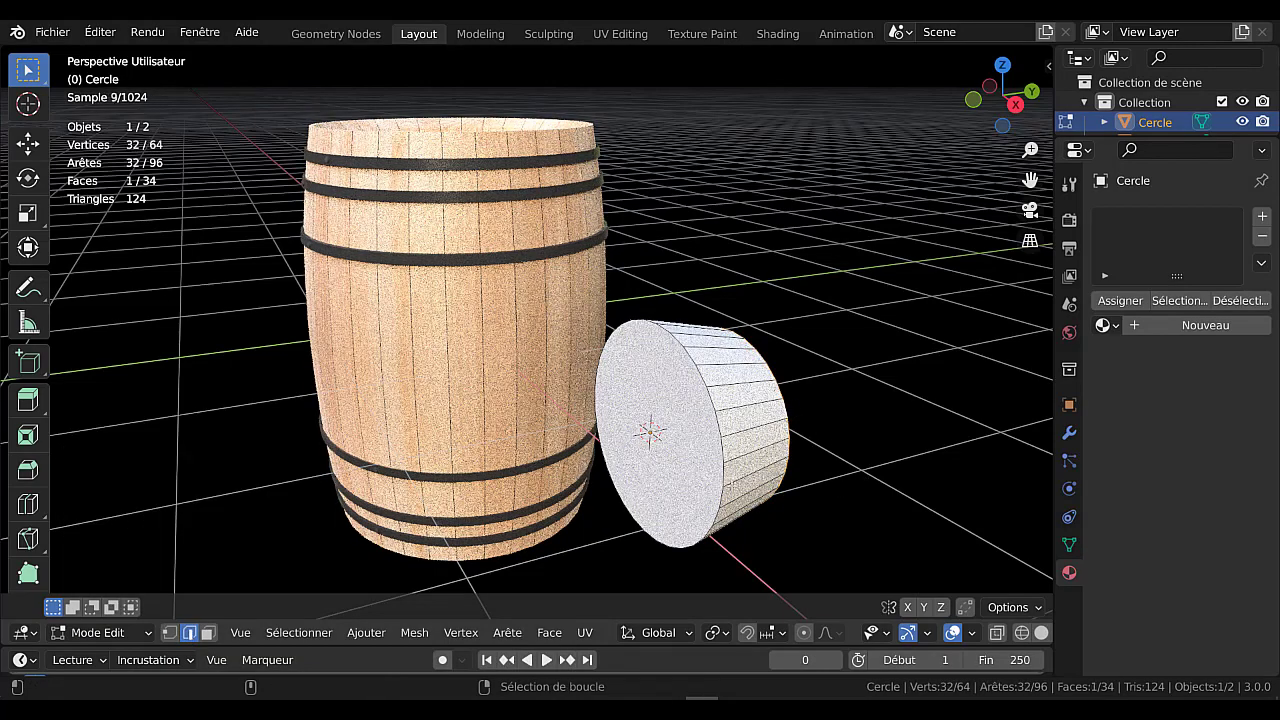
alt+shift+click(721, 430)
middle_drag(900, 468, 840, 463)
scroll(838, 470, up, 1)
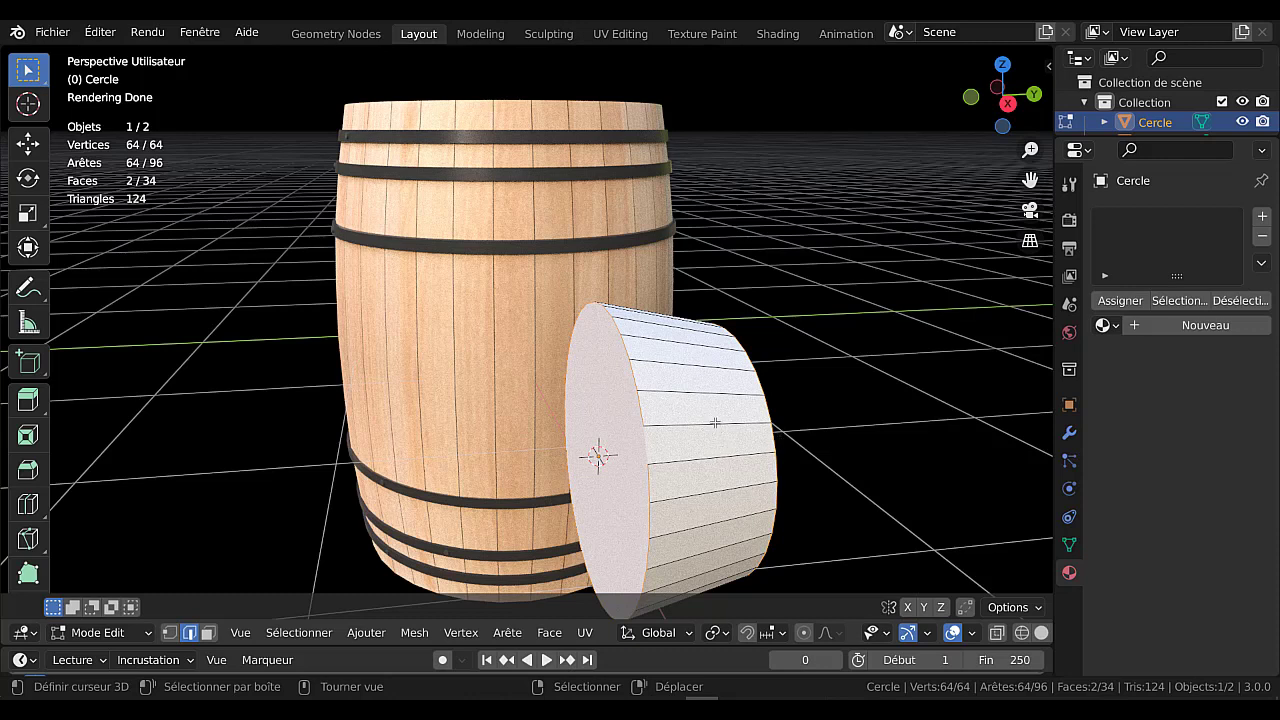
key(alt)
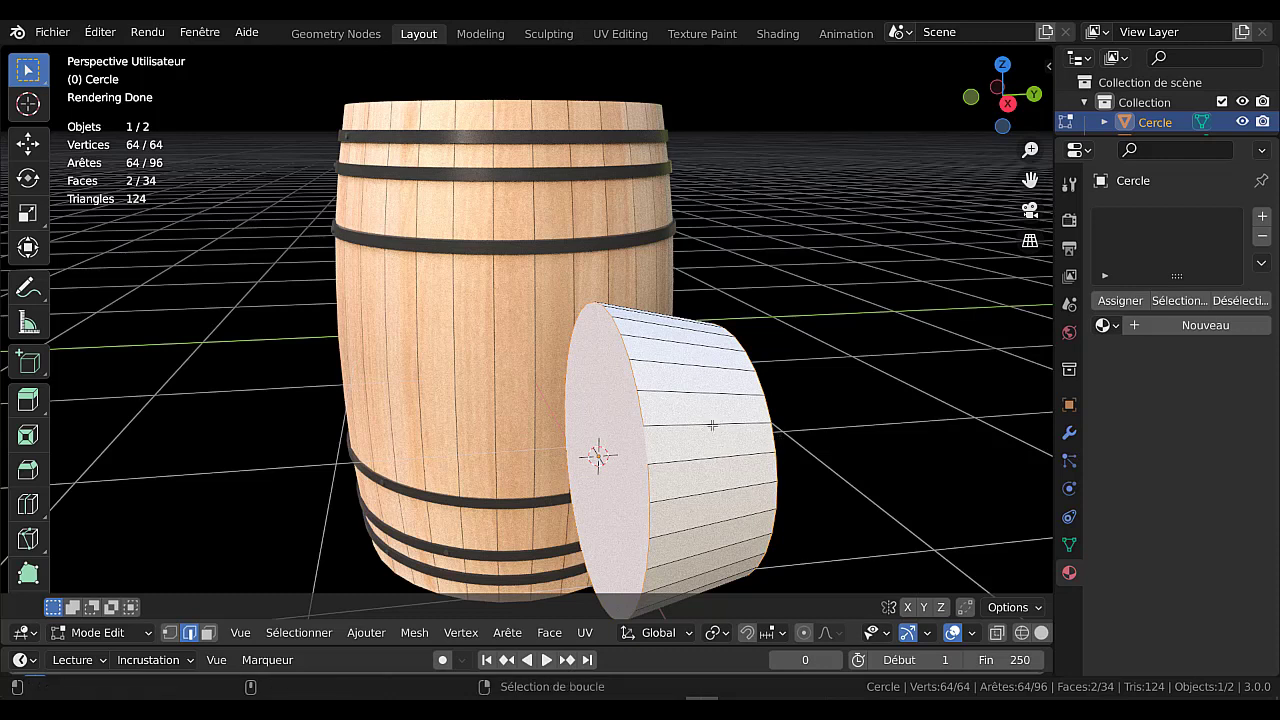
alt+shift+click(712, 425)
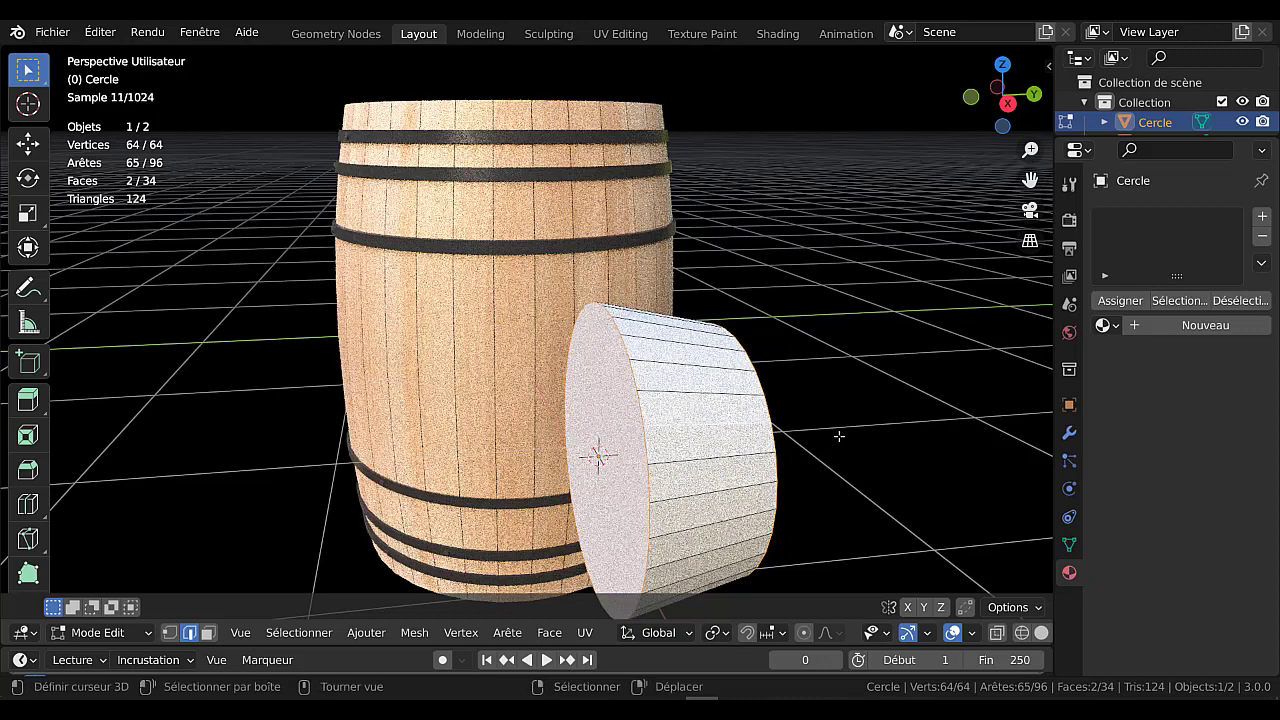
scroll(1019, 638, down, 4)
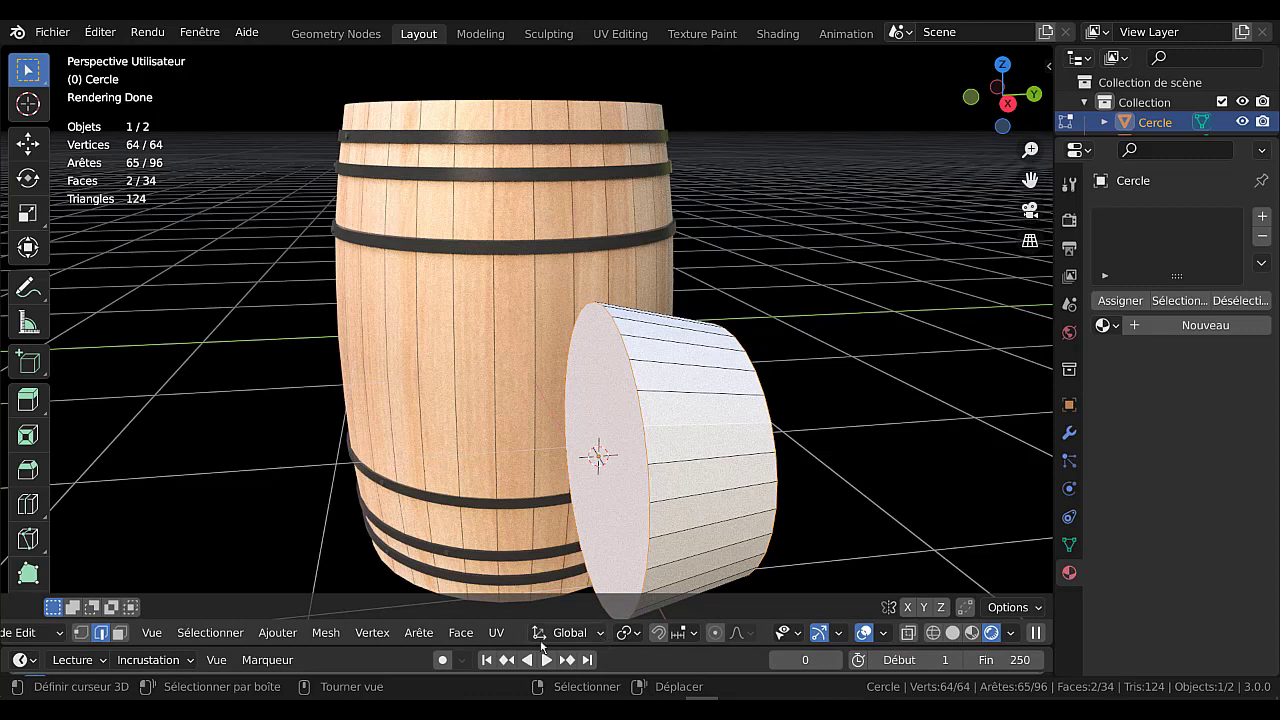
click(417, 633)
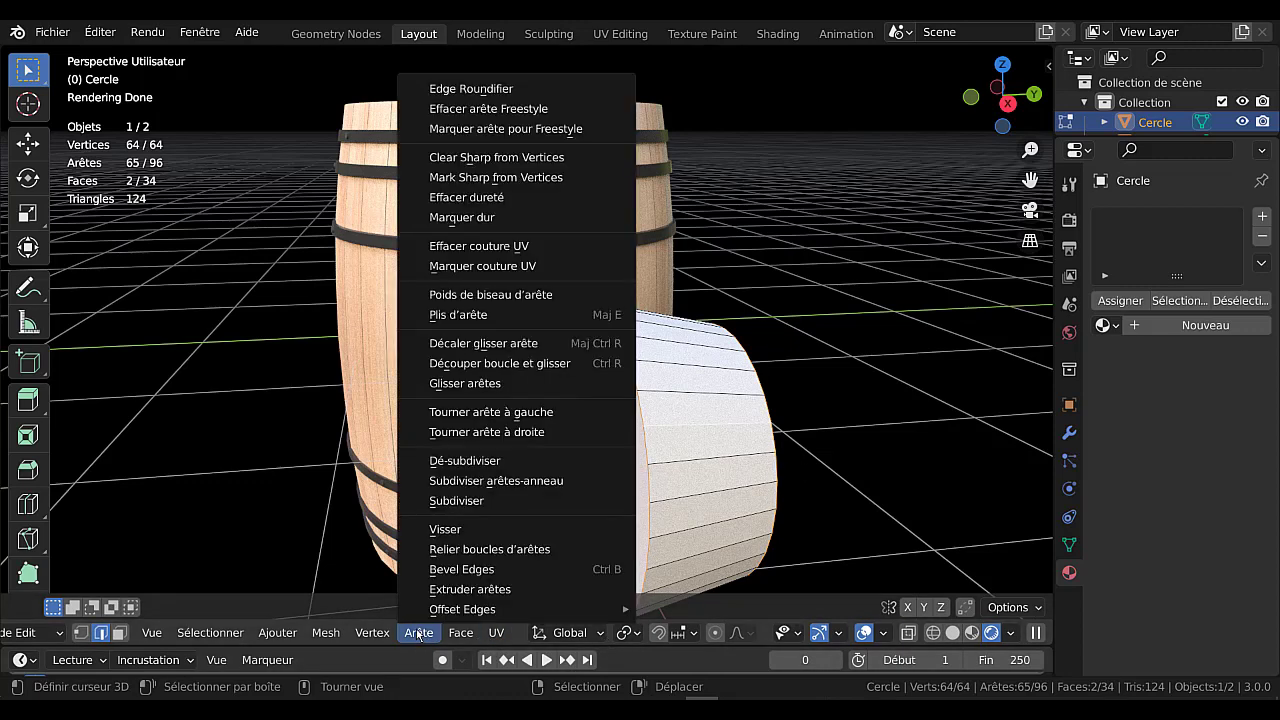
click(471, 266)
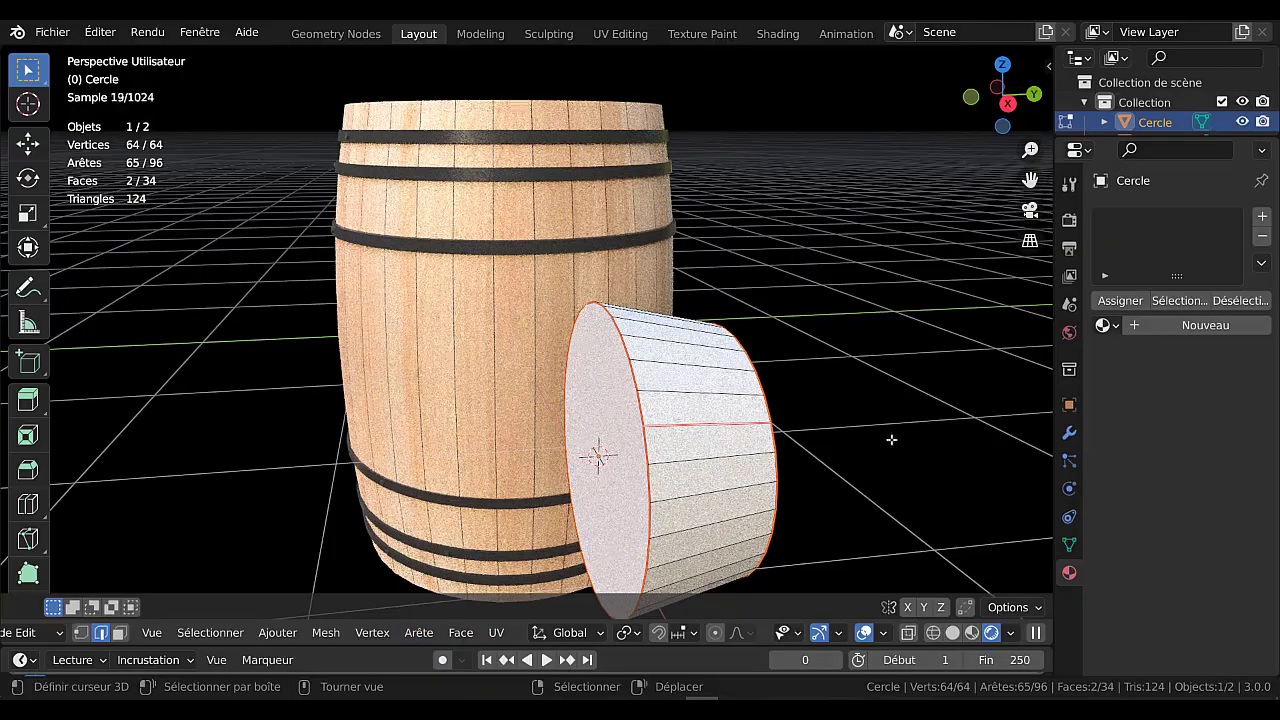
Return to Object Mode, create a new material for the tapered cylinder and assign an image texture to its base colour
scroll(892, 440, down, 3)
middle_drag(792, 494, 700, 480)
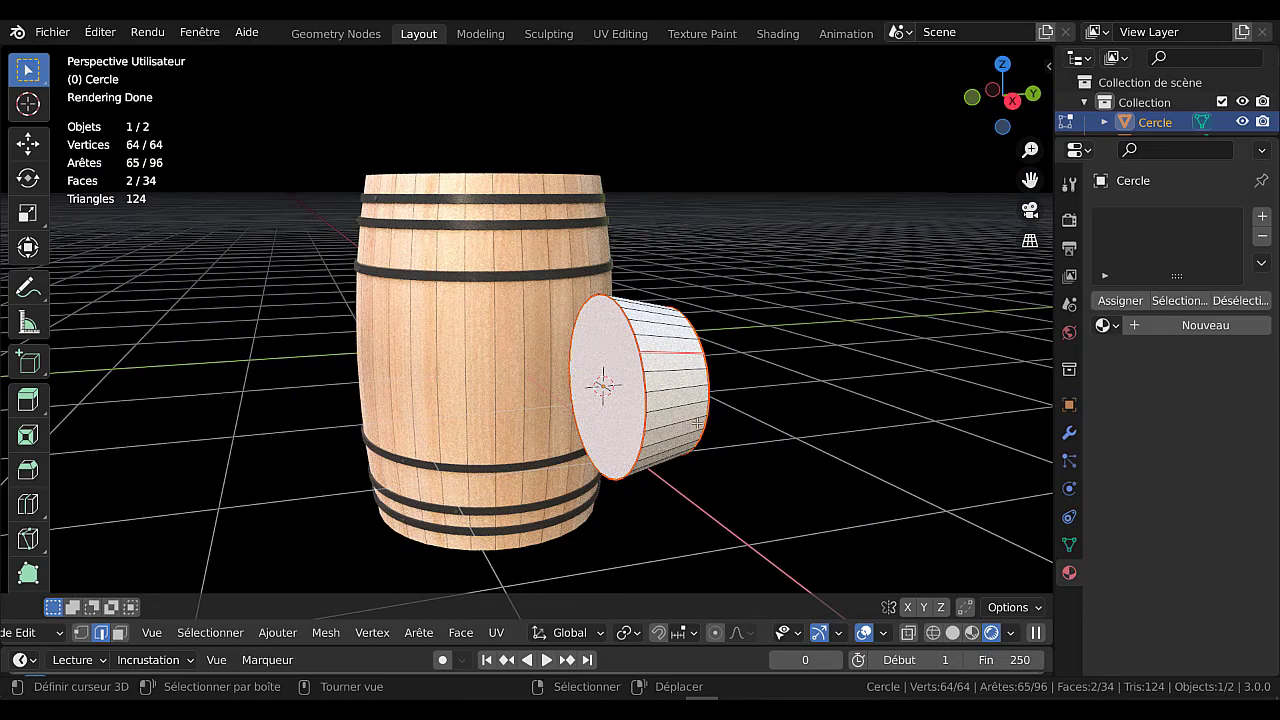
scroll(697, 424, up, 1)
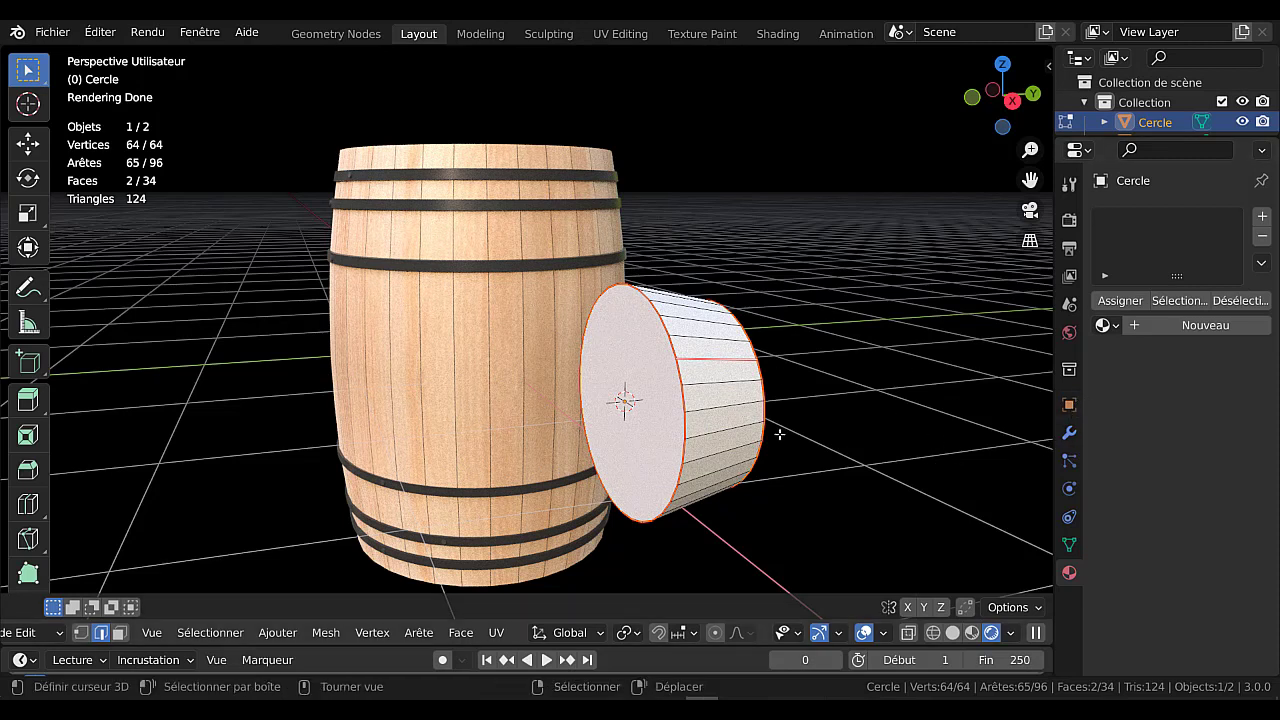
key(Tab)
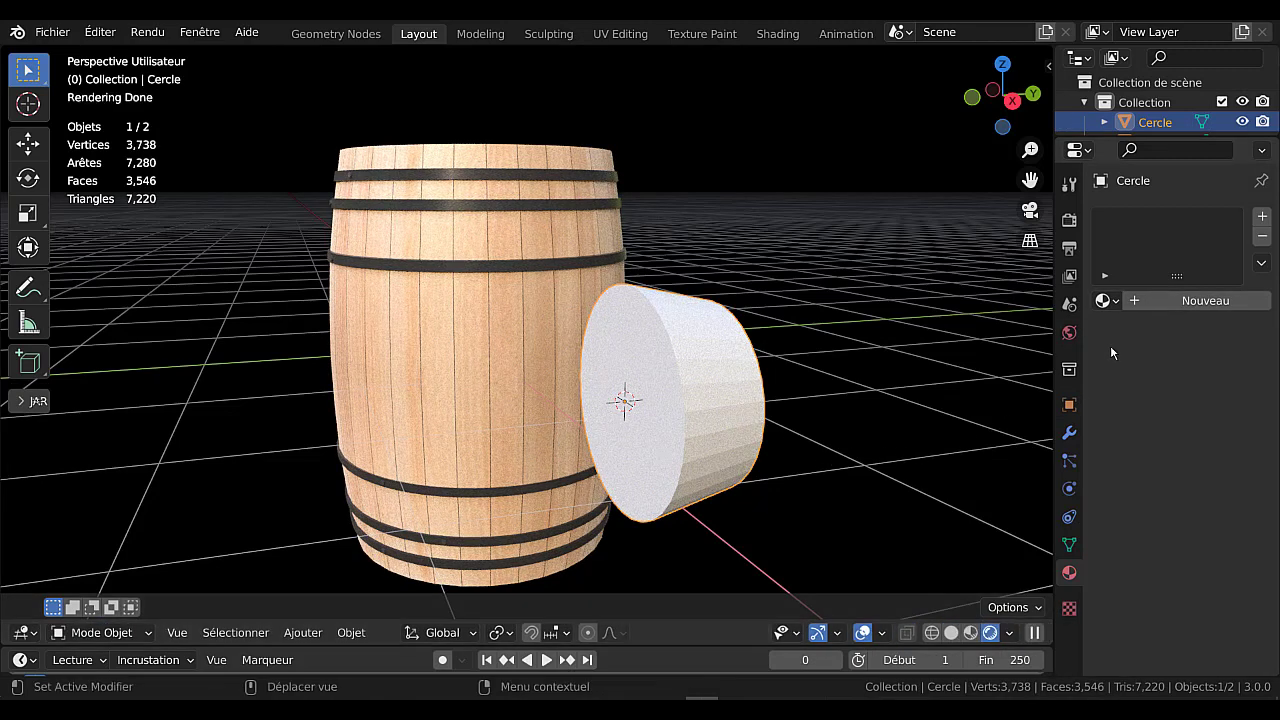
click(1217, 301)
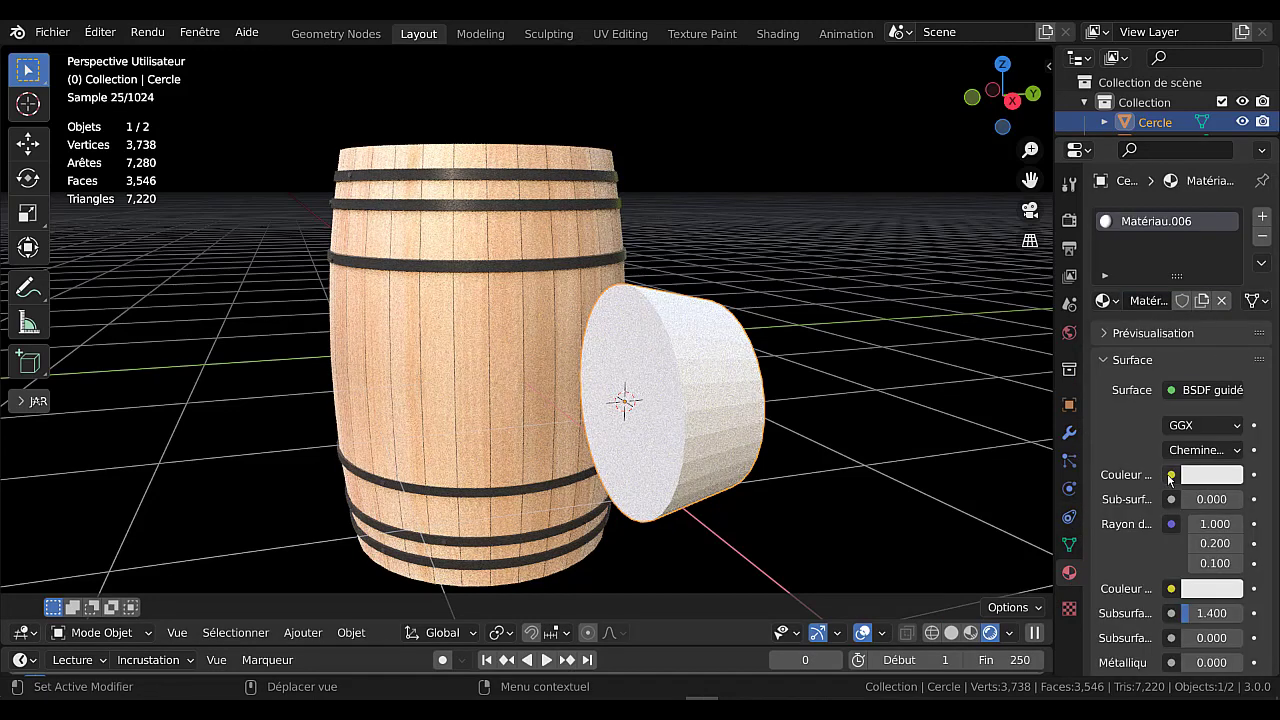
click(1173, 476)
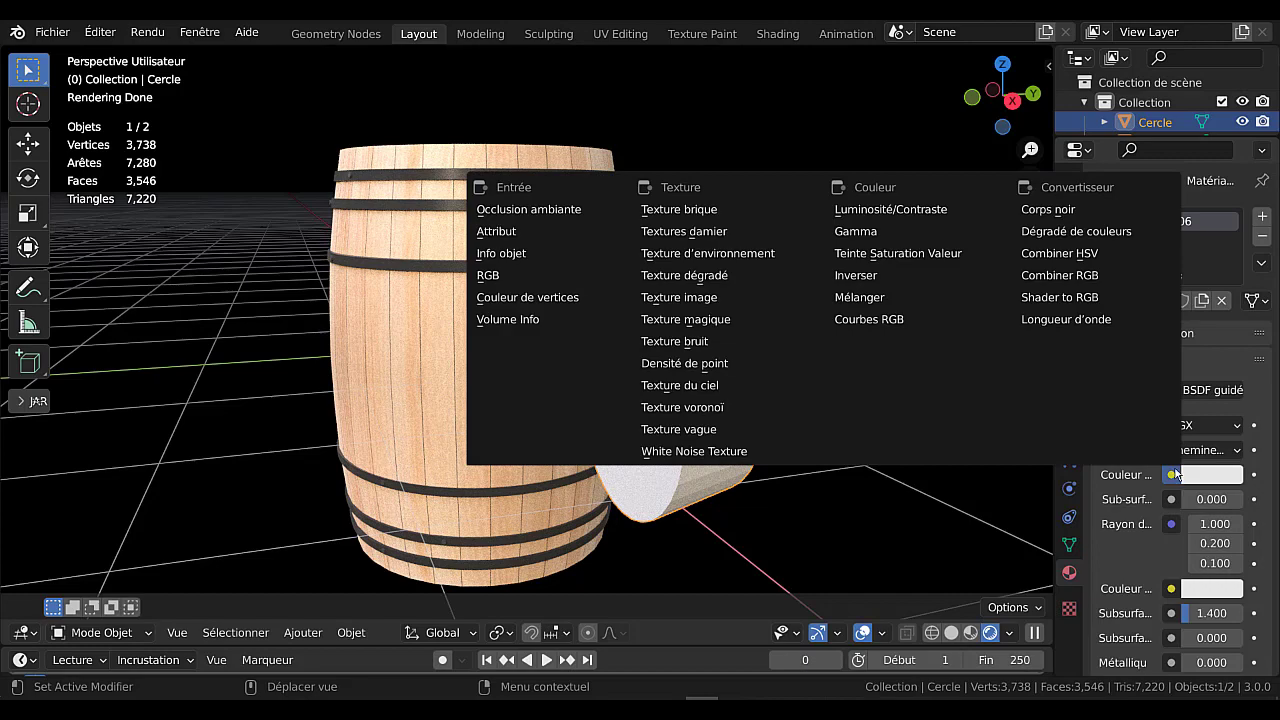
click(729, 299)
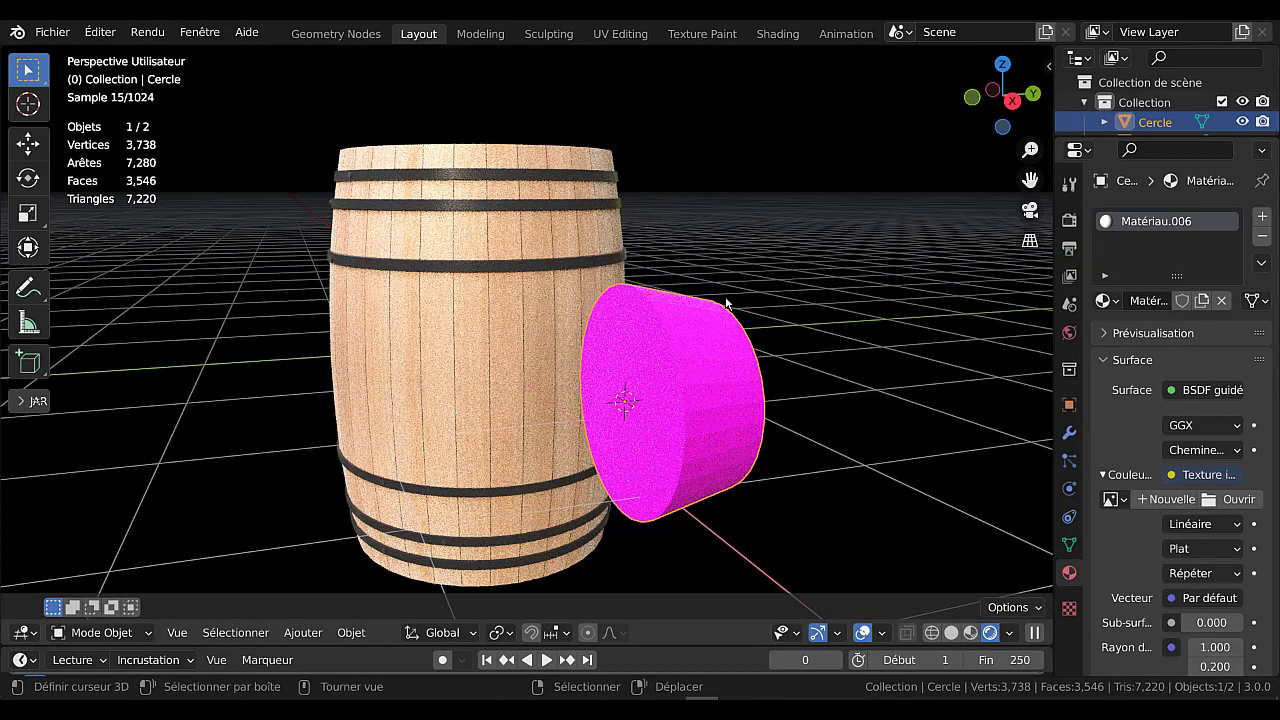
Load image-cork-board-texture-background-2272867.jpg from the Desktop folder as the tapered cylinder's base colour image
click(1230, 499)
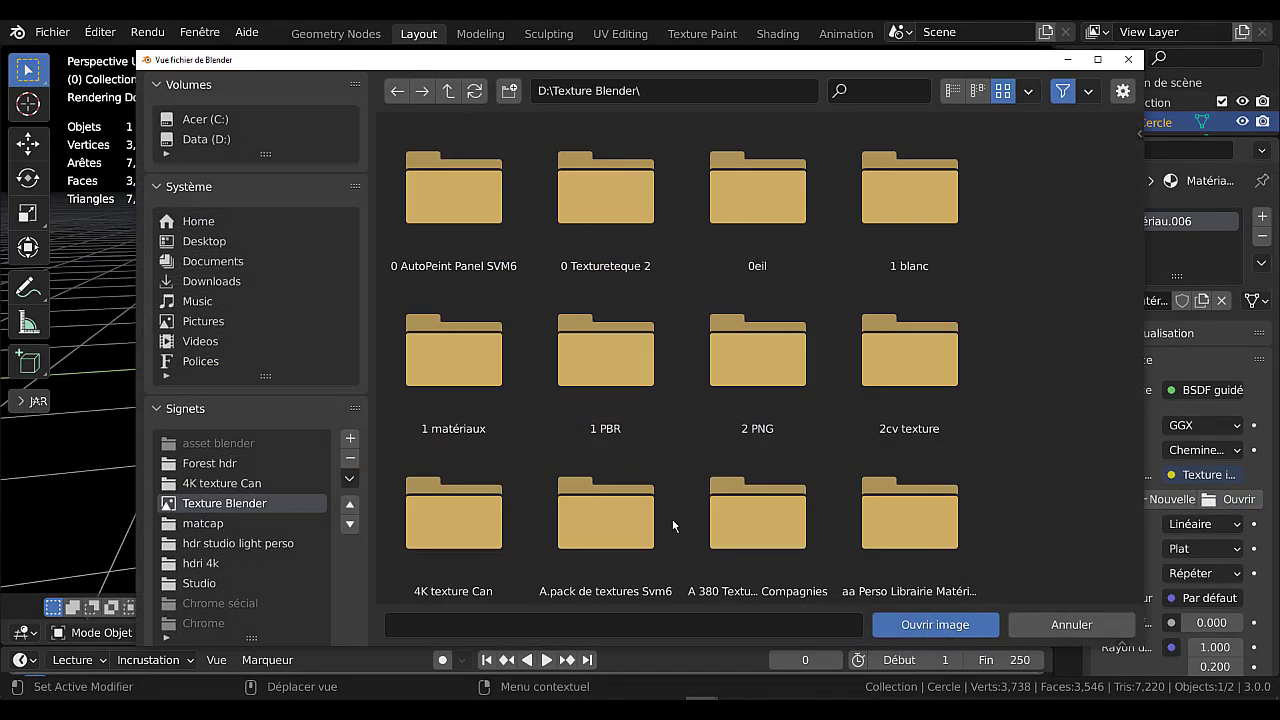
scroll(860, 400, down, 5)
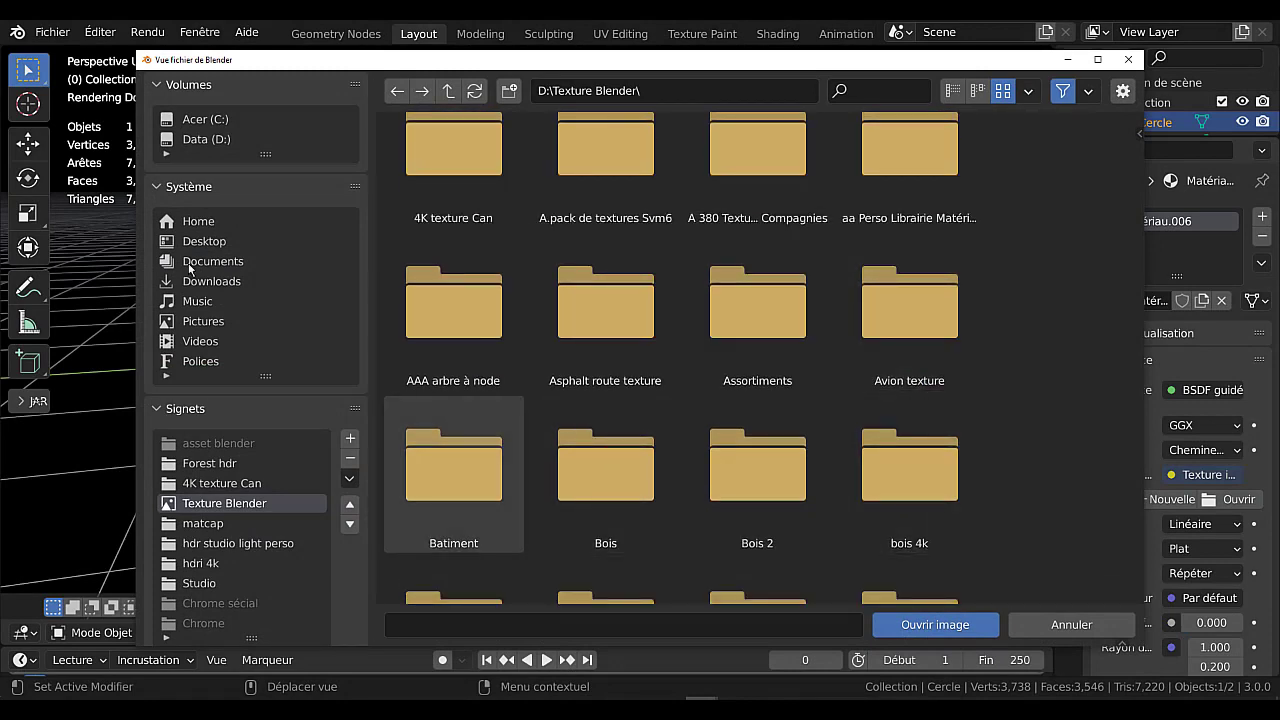
click(204, 243)
scroll(1050, 381, down, 2)
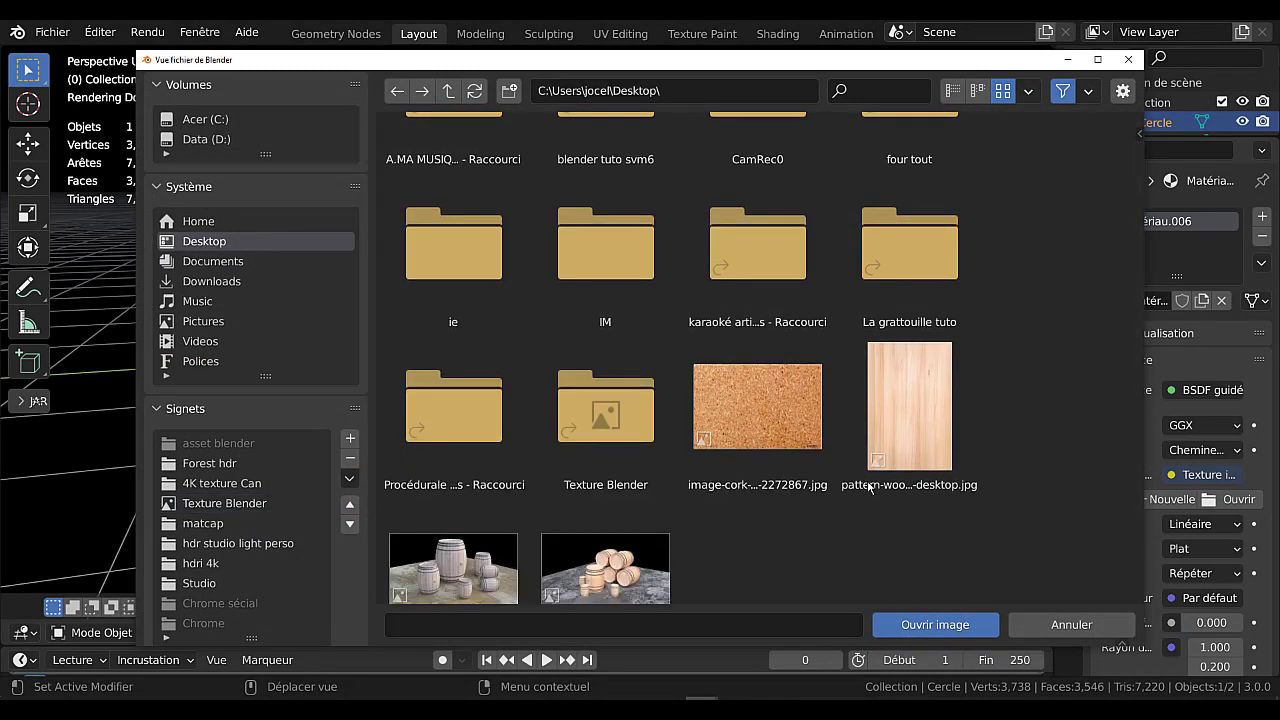
click(746, 402)
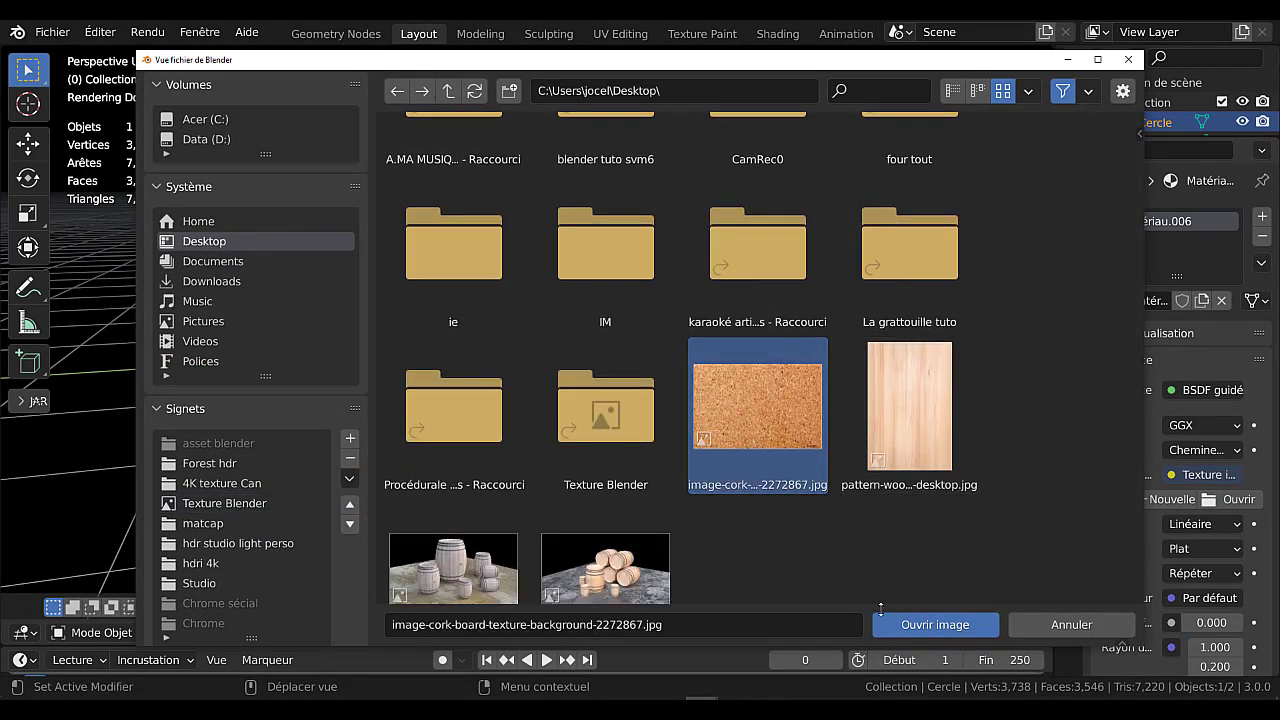
click(935, 624)
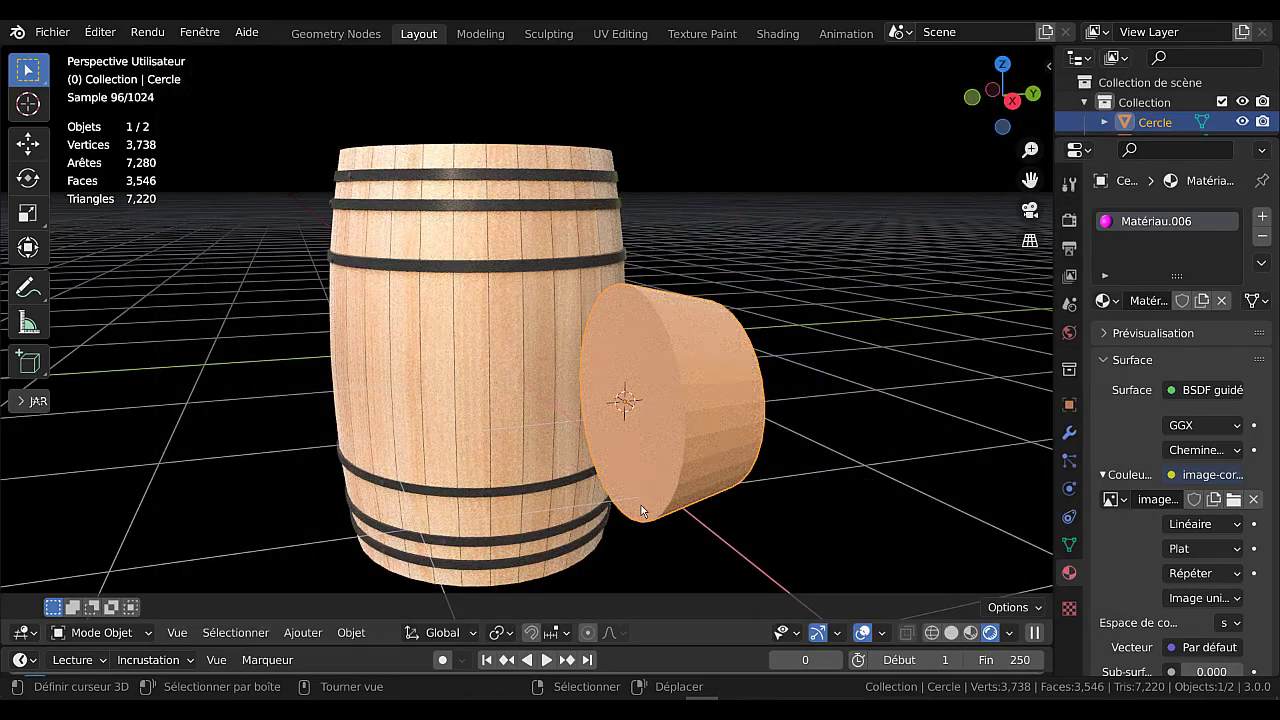
Switch to the UV Editing workspace and unwrap the two selected end faces of the tapered cylinder
mouse_move(641, 505)
middle_down()
mouse_move(743, 503)
mouse_move(651, 500)
middle_up()
scroll(671, 489, up, 1)
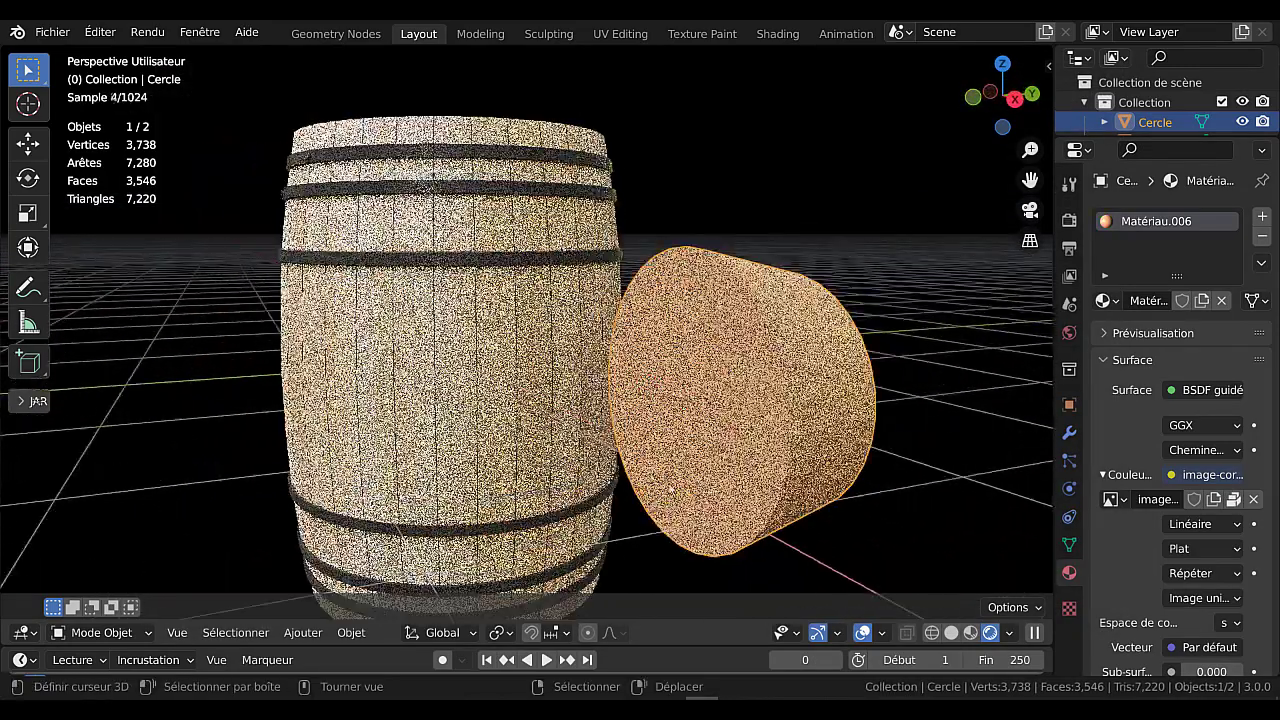
click(621, 34)
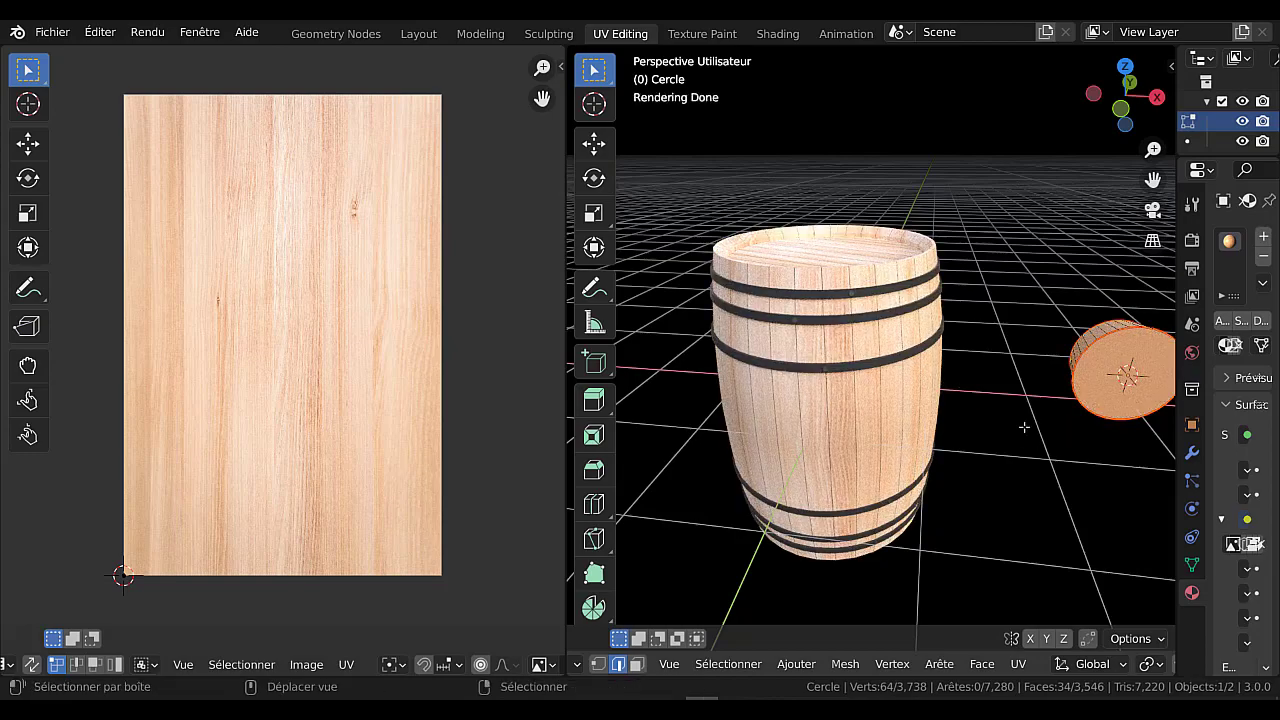
middle_drag(1040, 440, 1009, 491)
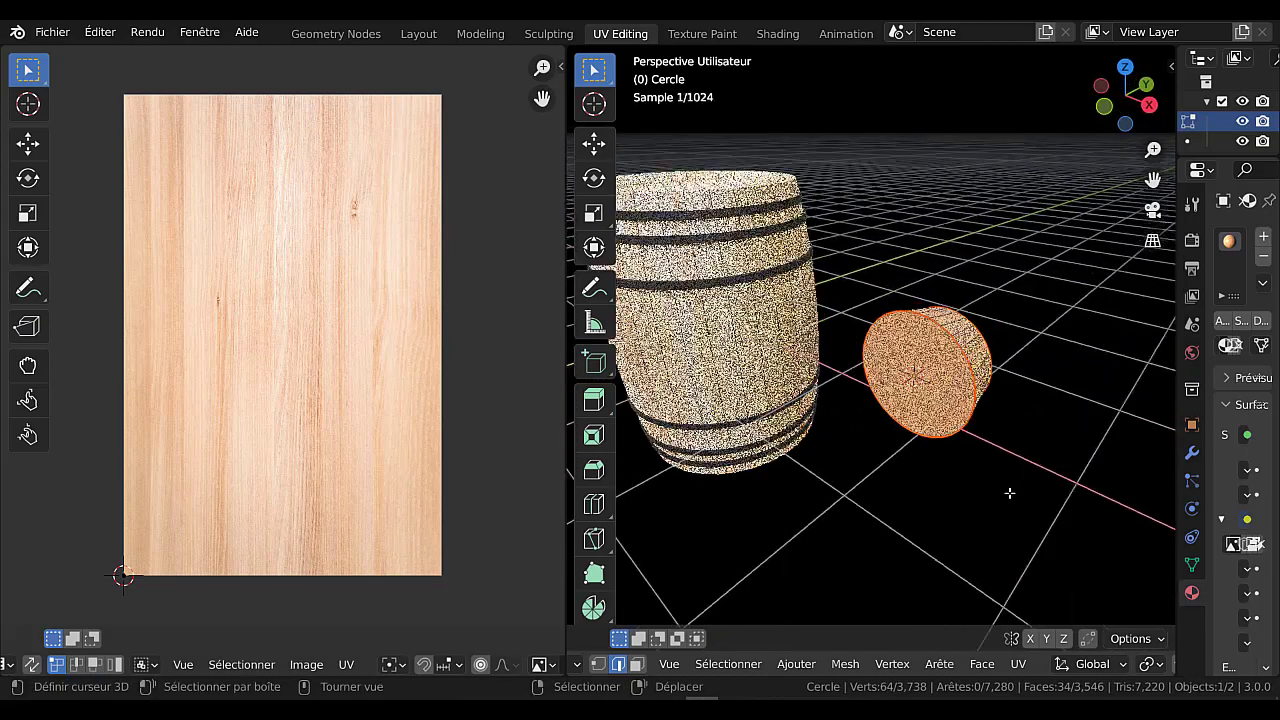
click(1018, 664)
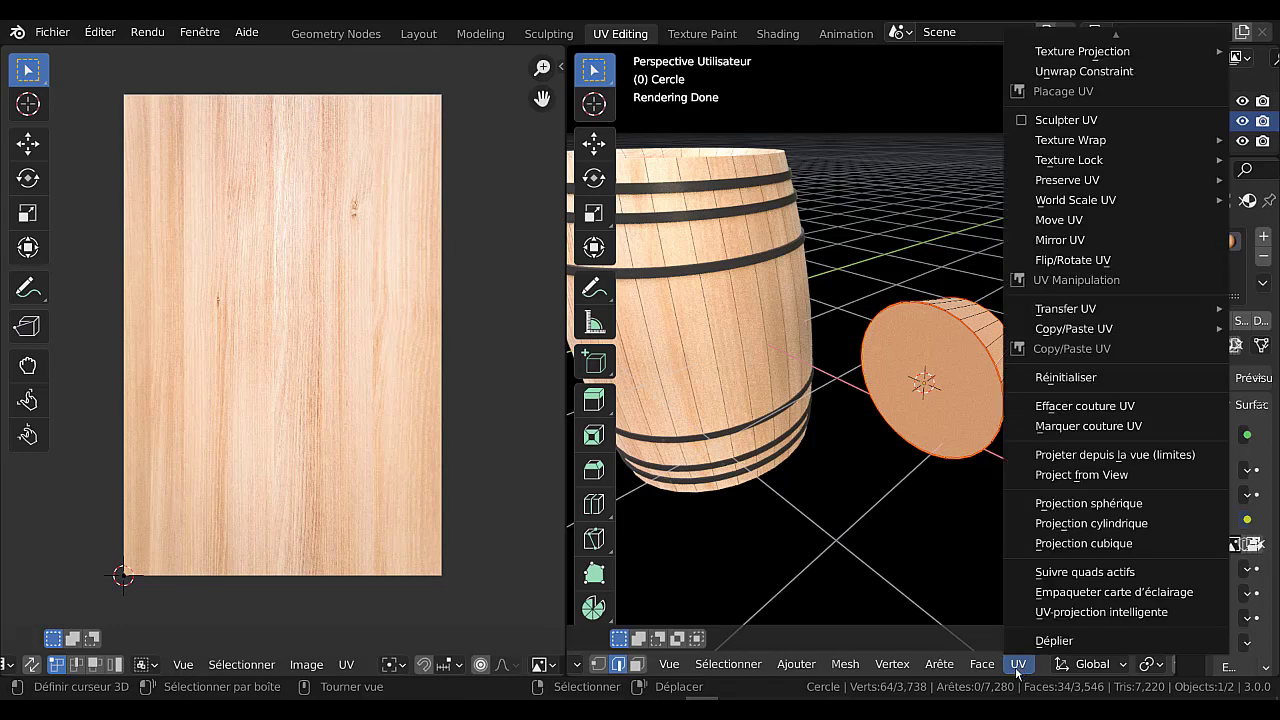
click(1066, 641)
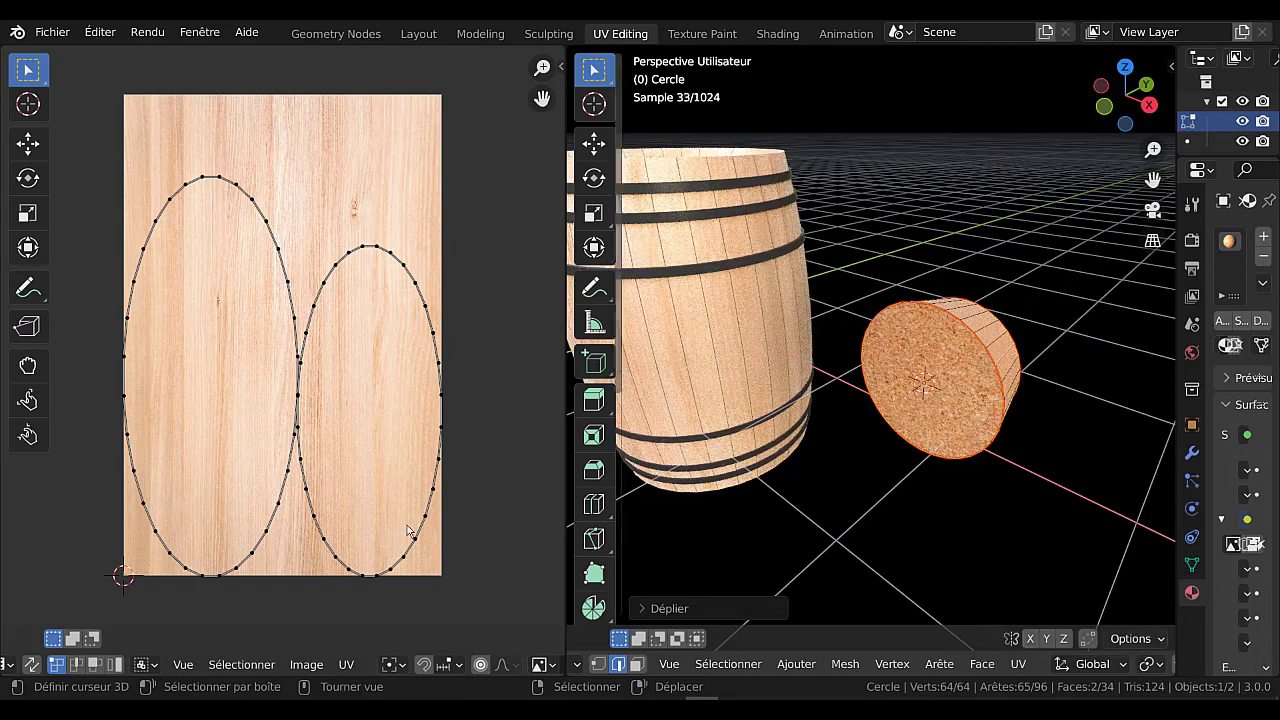
Select the entire tapered cylinder mesh and unwrap it along its marked seams
middle_drag(974, 410, 850, 414)
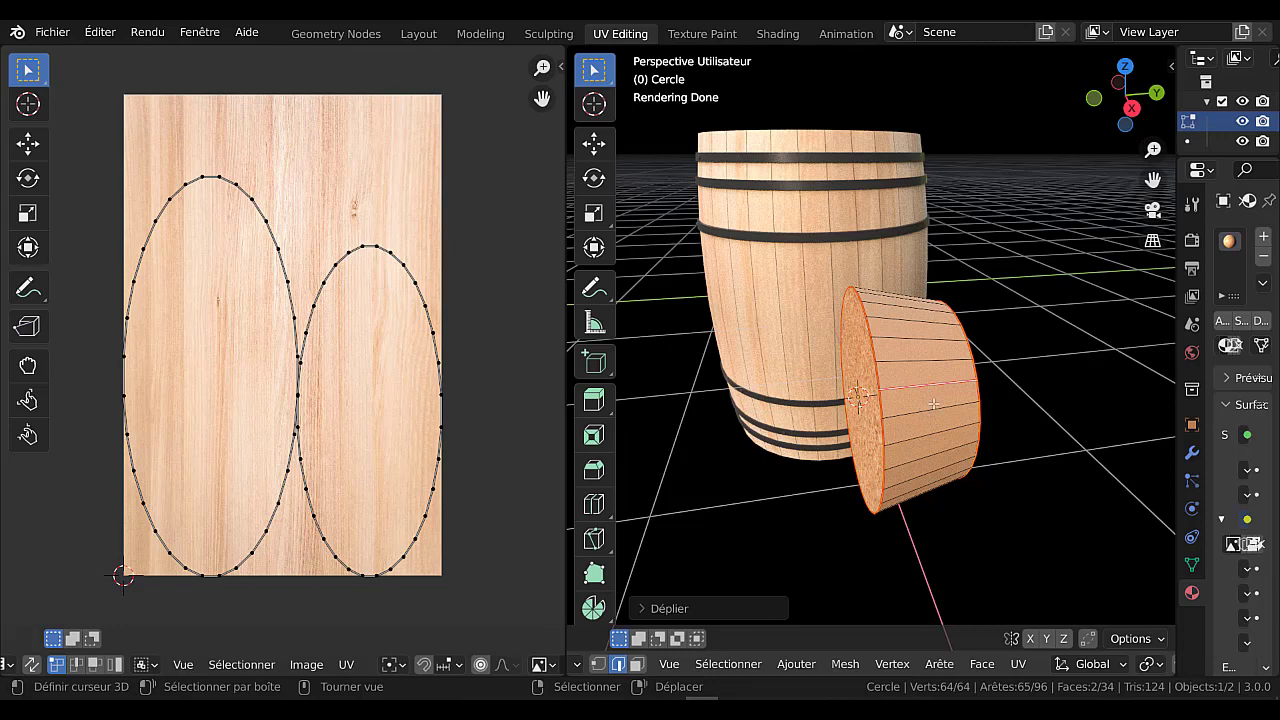
key(a)
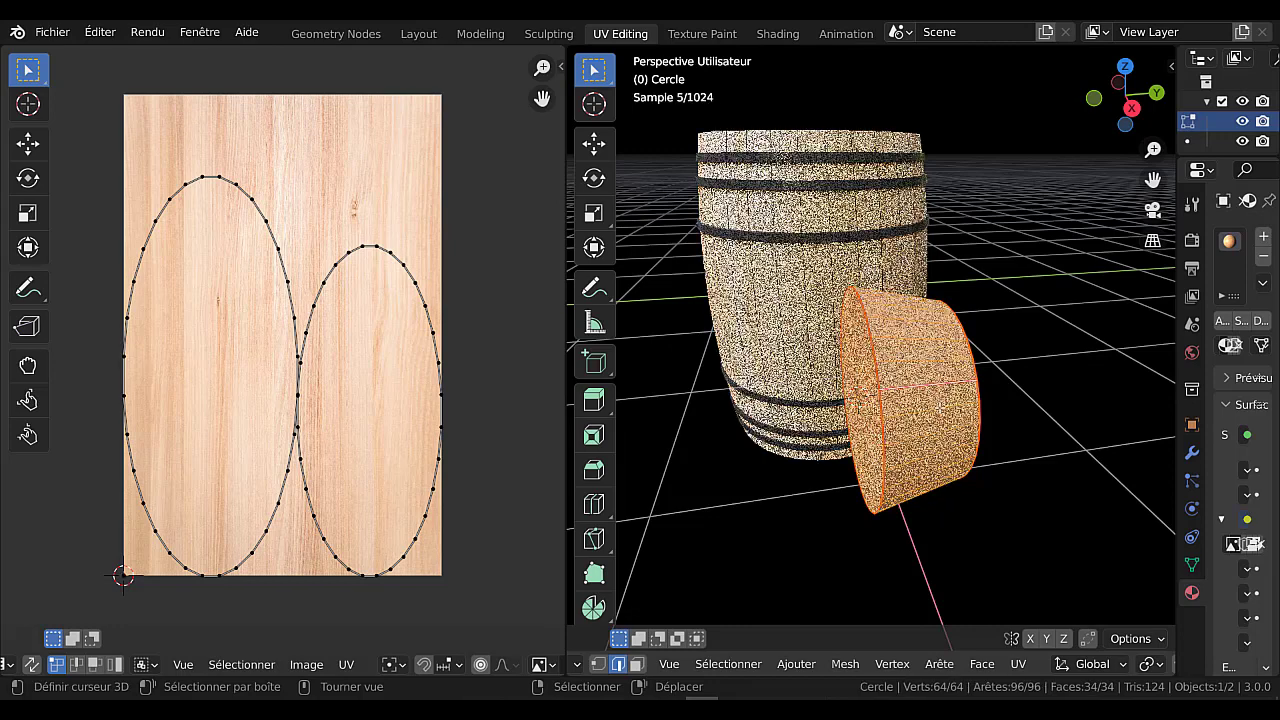
click(1018, 664)
click(1043, 638)
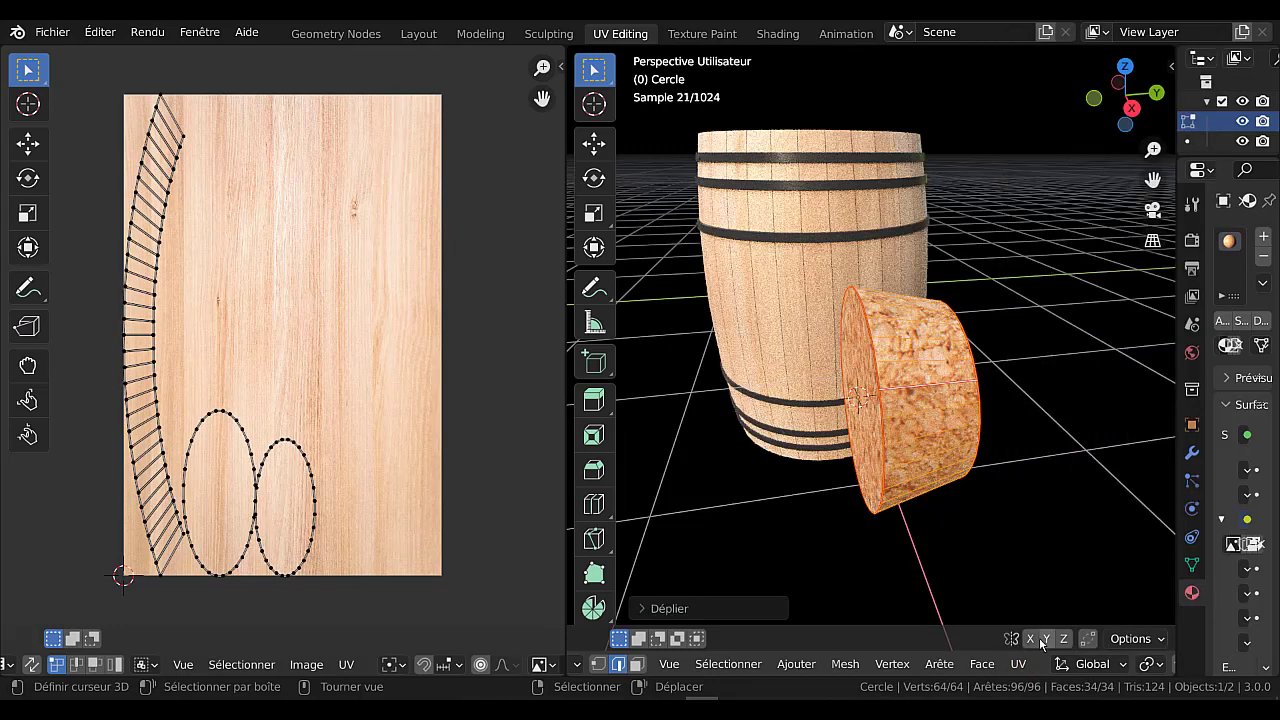
Choose the image displayed behind the cylinder's UV islands in the UV editor
scroll(268, 231, down, 3)
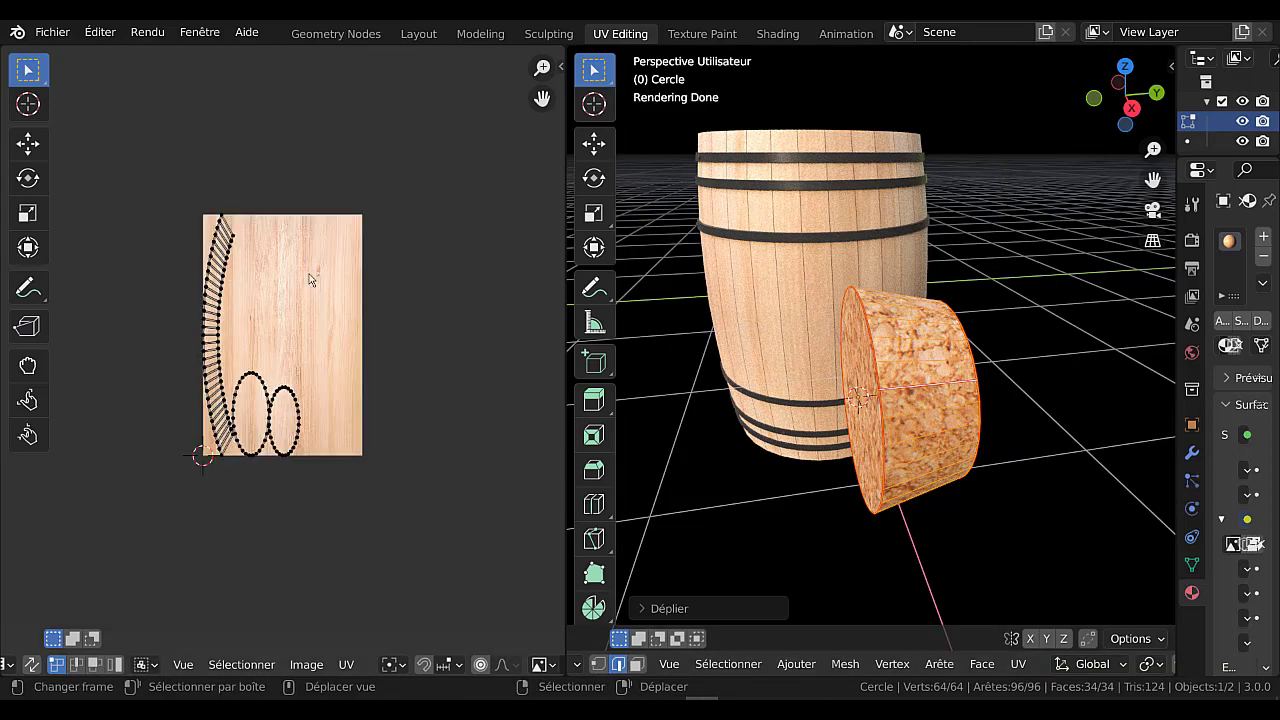
scroll(958, 440, up, 2)
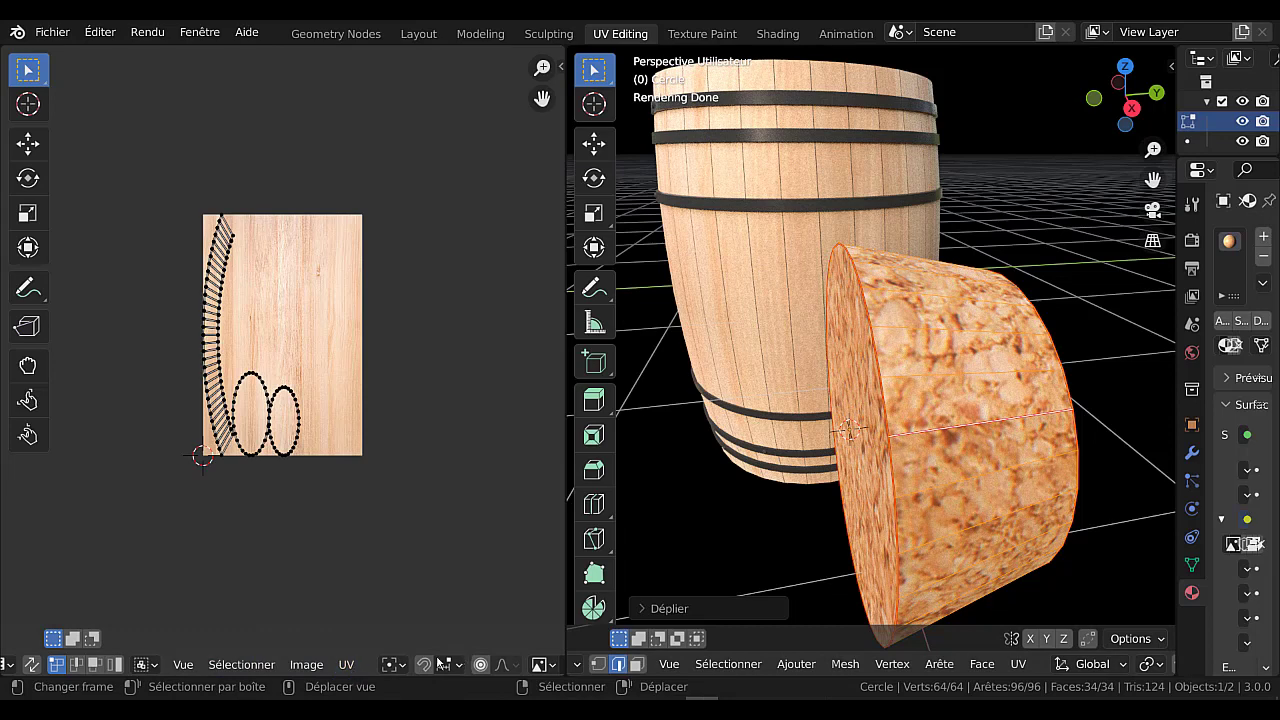
scroll(436, 640, down, 2)
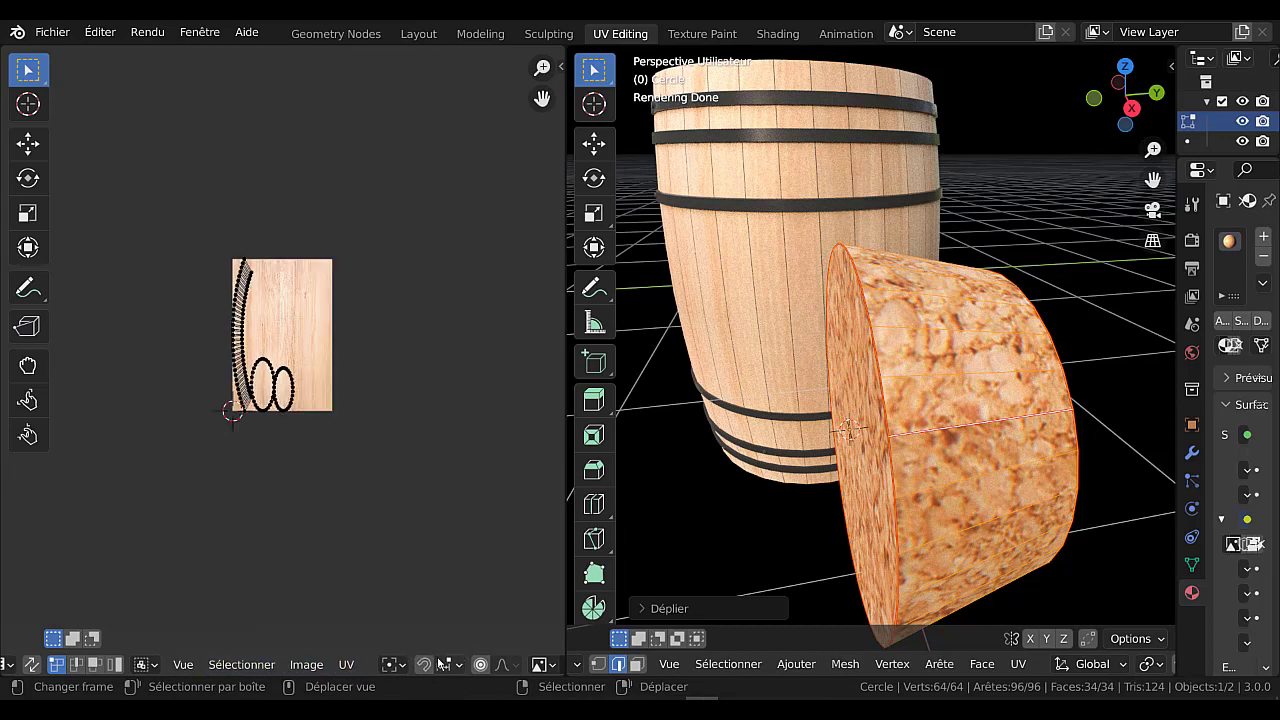
click(441, 665)
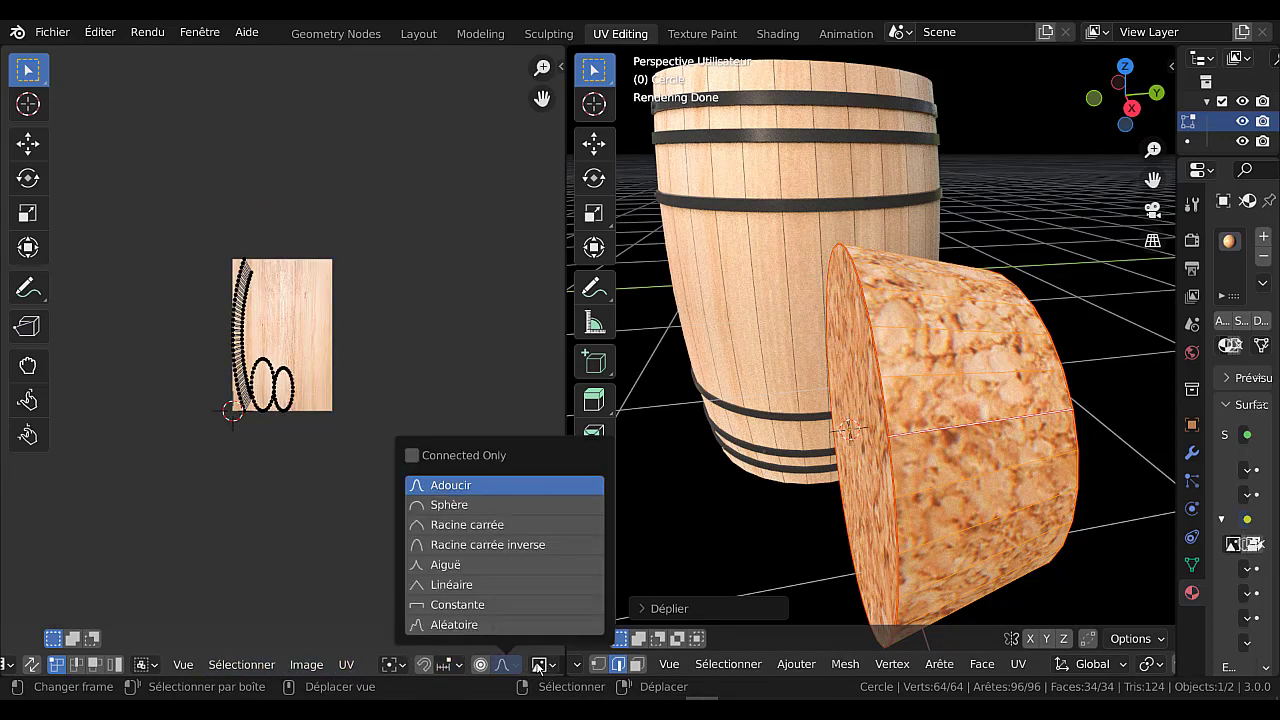
Display the cork board image behind the UVs in the UV editor in place of the wood pattern
scroll(540, 643, down, 1)
scroll(510, 664, down, 3)
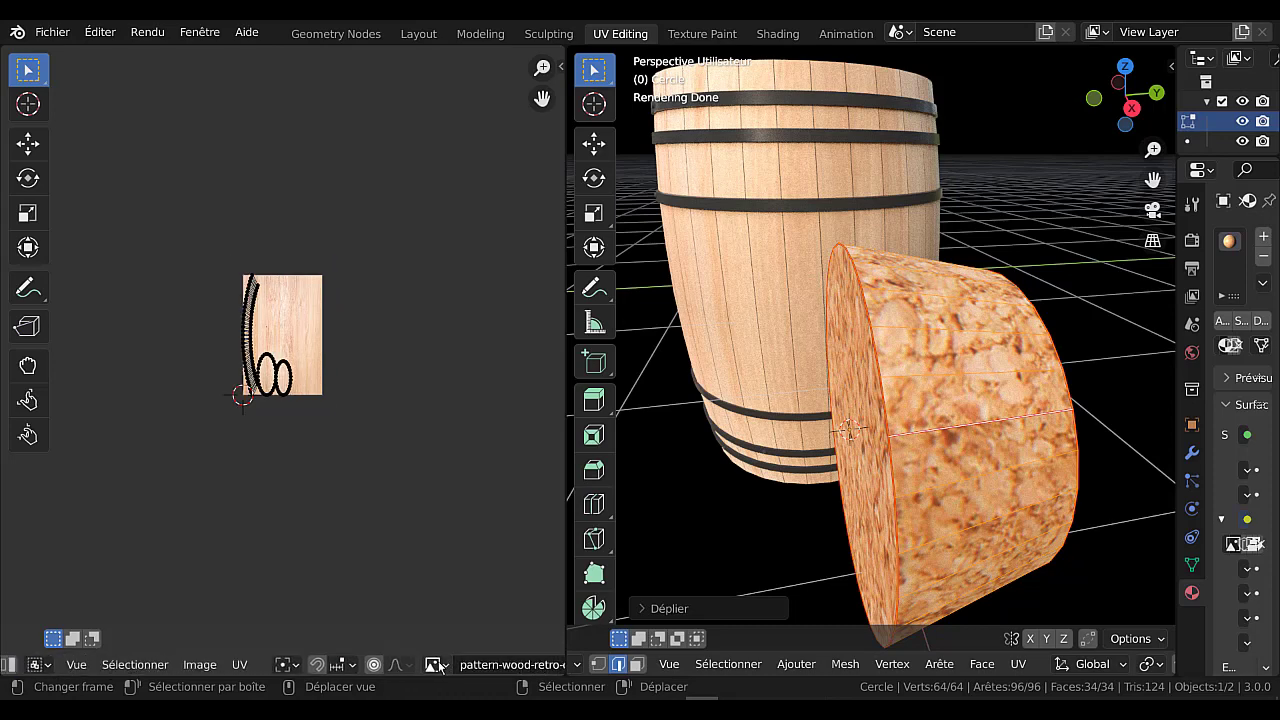
click(436, 665)
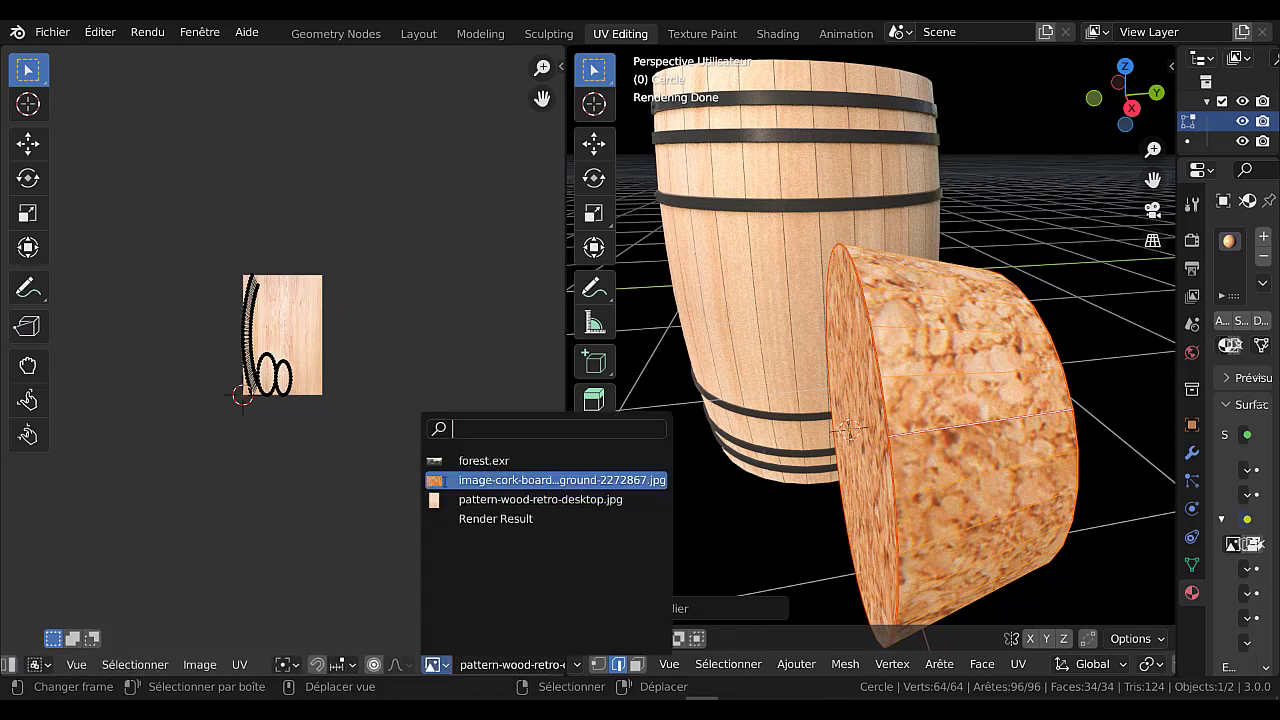
click(444, 481)
scroll(370, 456, up, 3)
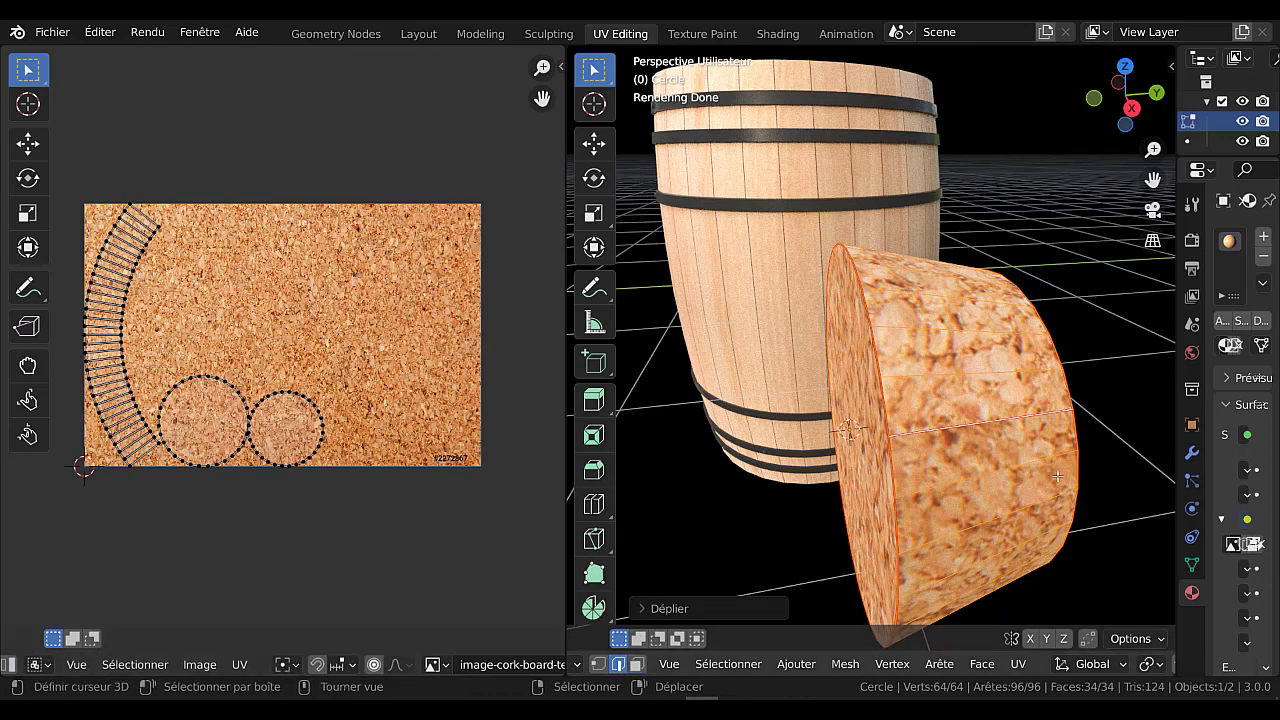
Scale all the UV islands of the cork up to well over twice their size for a finer cork grain
middle_drag(912, 500, 905, 485)
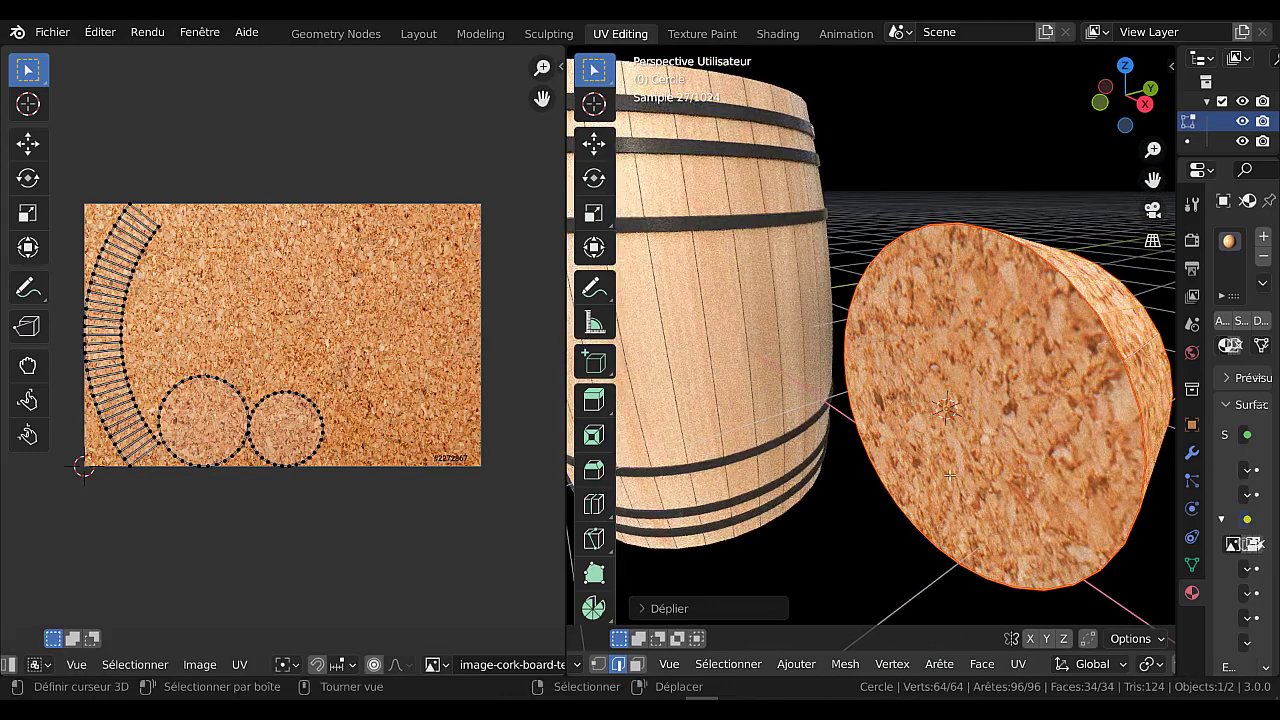
scroll(899, 469, down, 2)
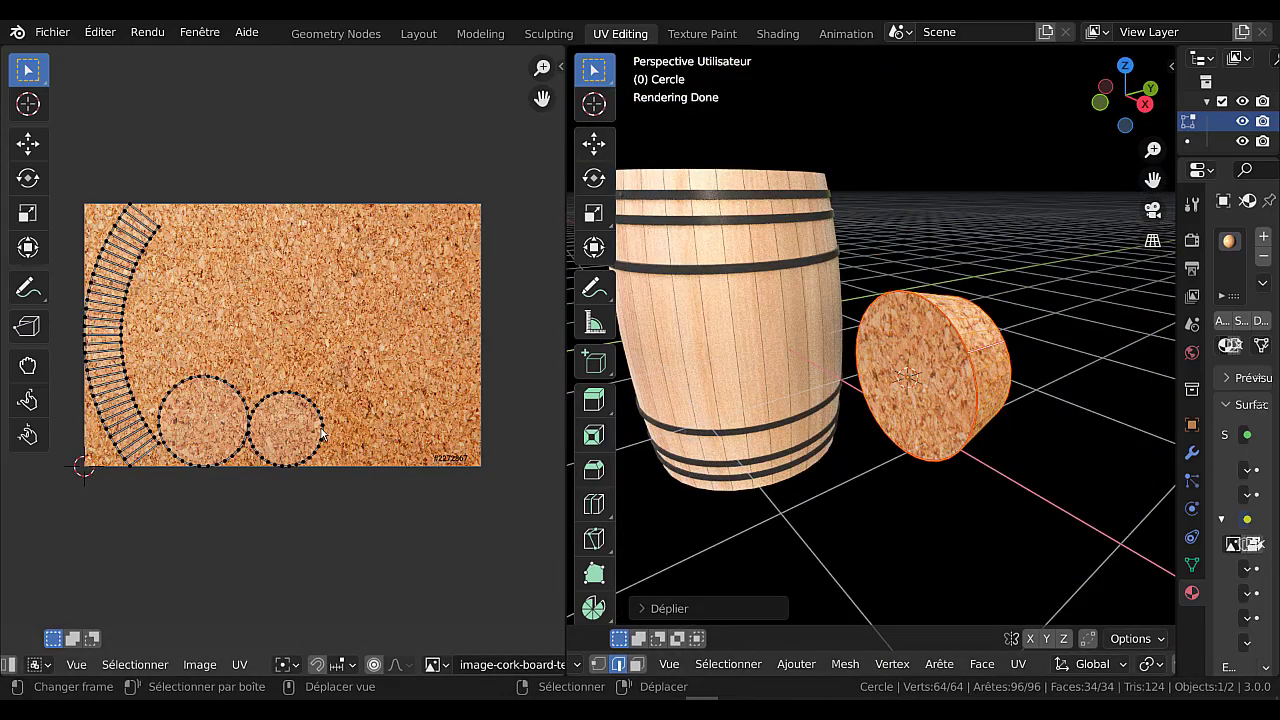
key(a)
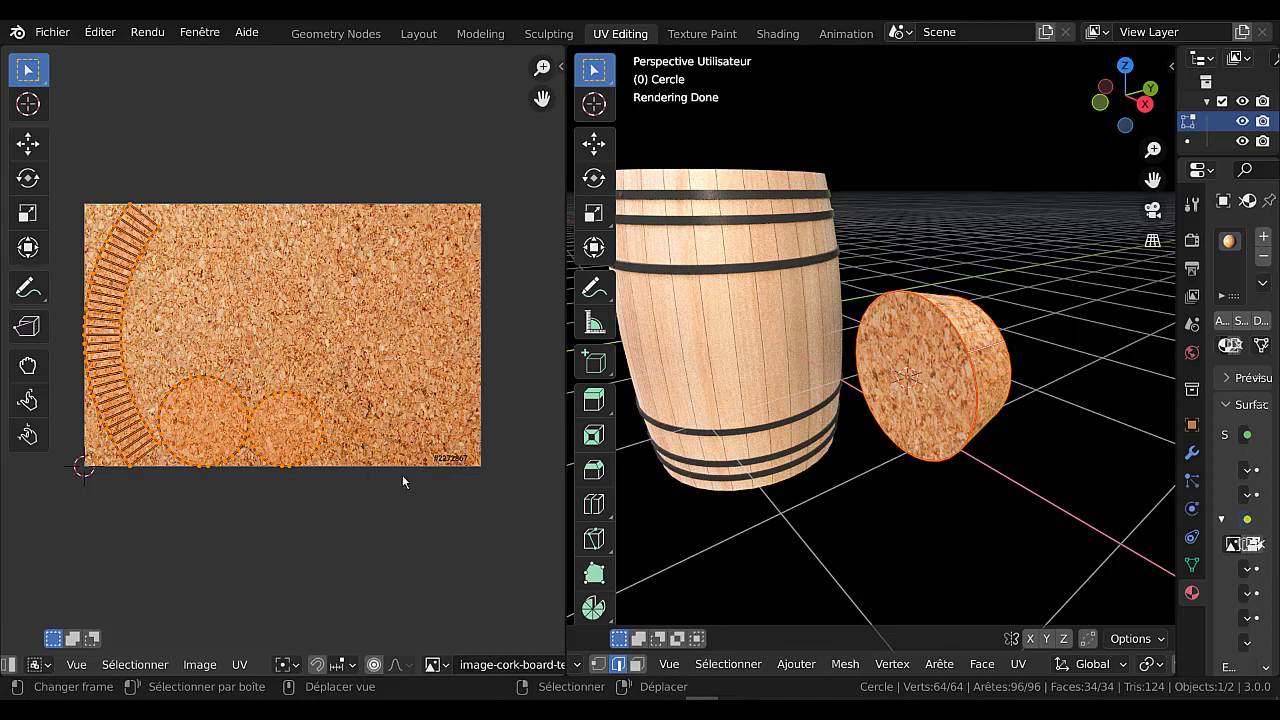
key(s)
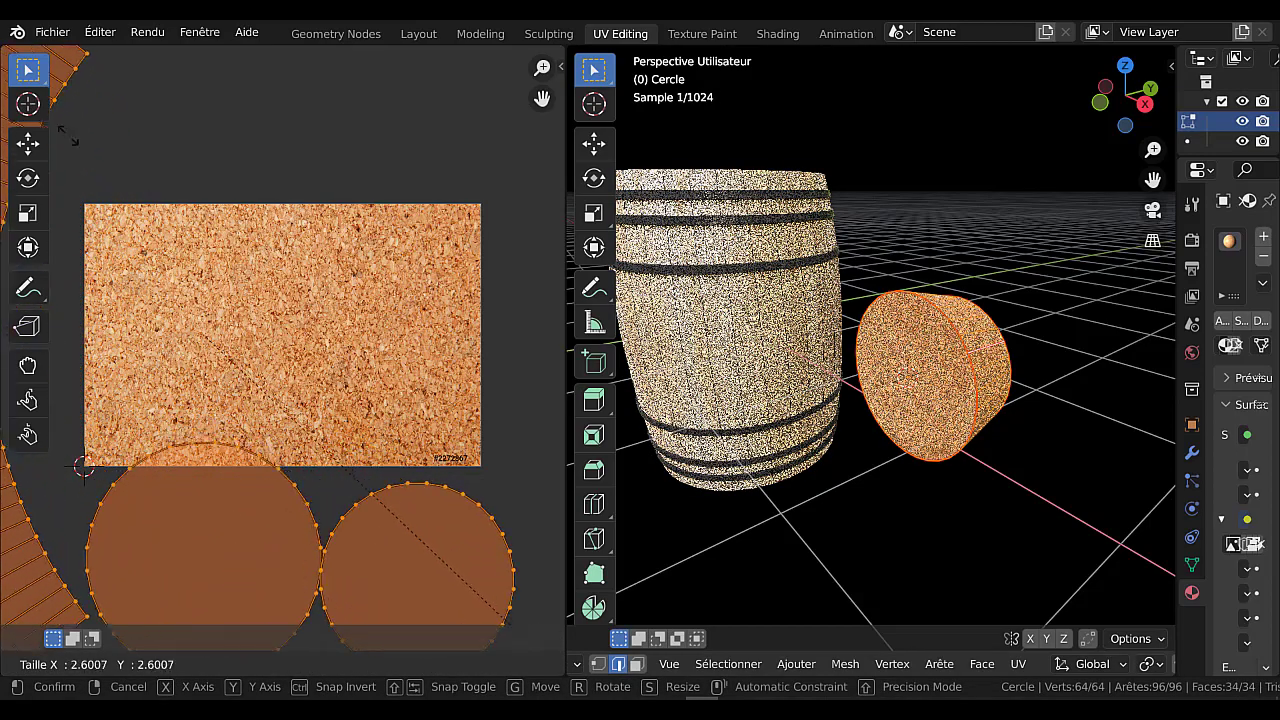
click(103, 162)
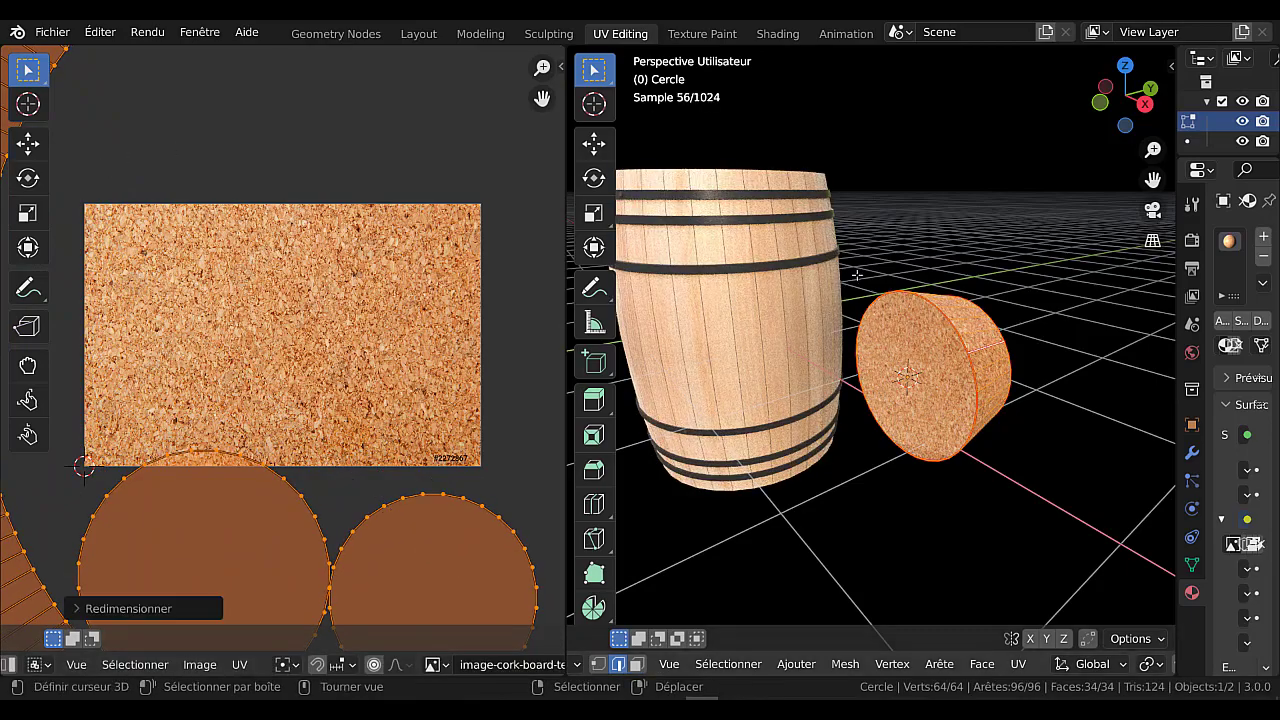
Move the cork mesh in top view so it sits centred just in front of the barrel
middle_drag(720, 350, 877, 347)
middle_drag(905, 360, 1017, 370)
scroll(1010, 350, down, 4)
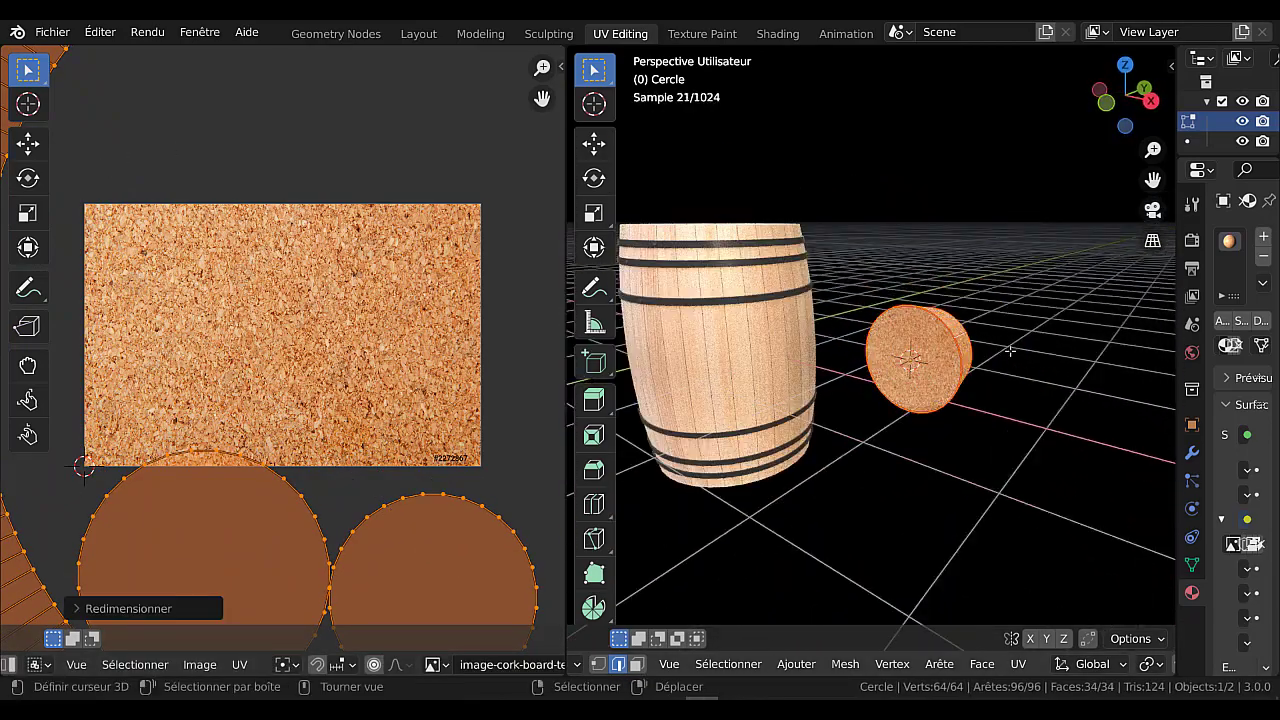
key(KP_1)
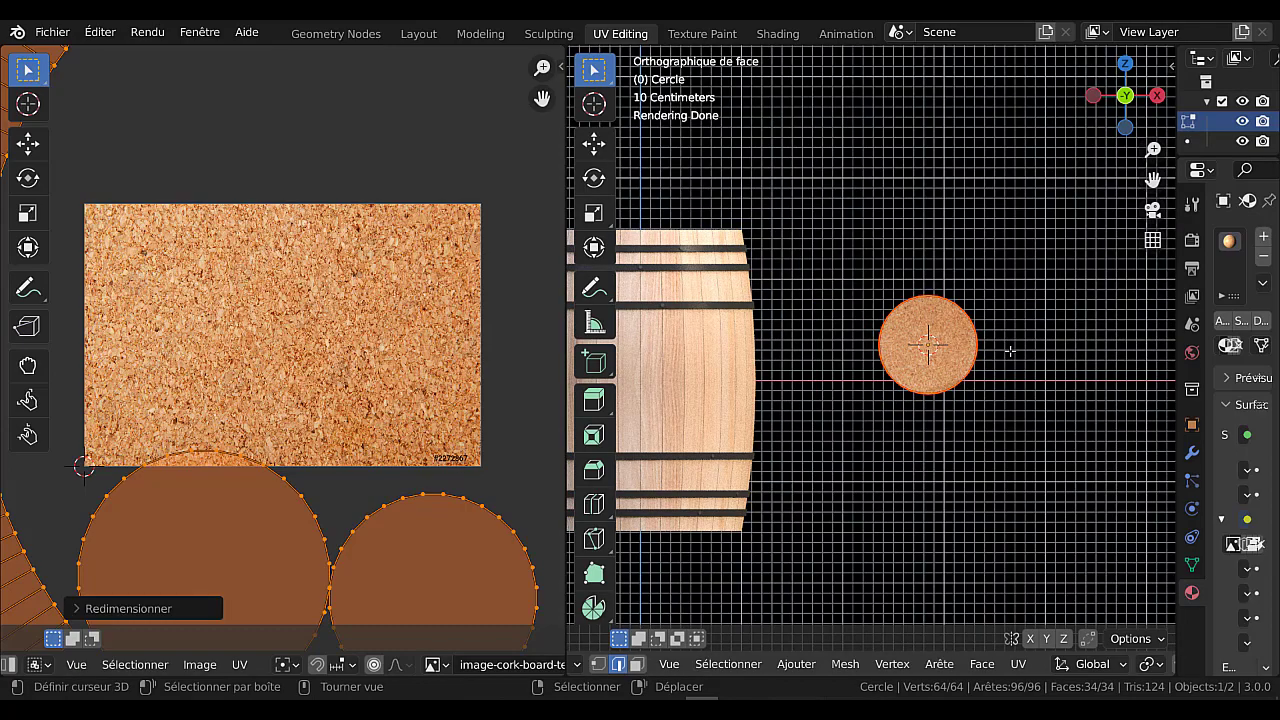
key(KP_7)
scroll(1010, 351, down, 2)
shift+middle_drag(973, 358, 1043, 313)
key(g)
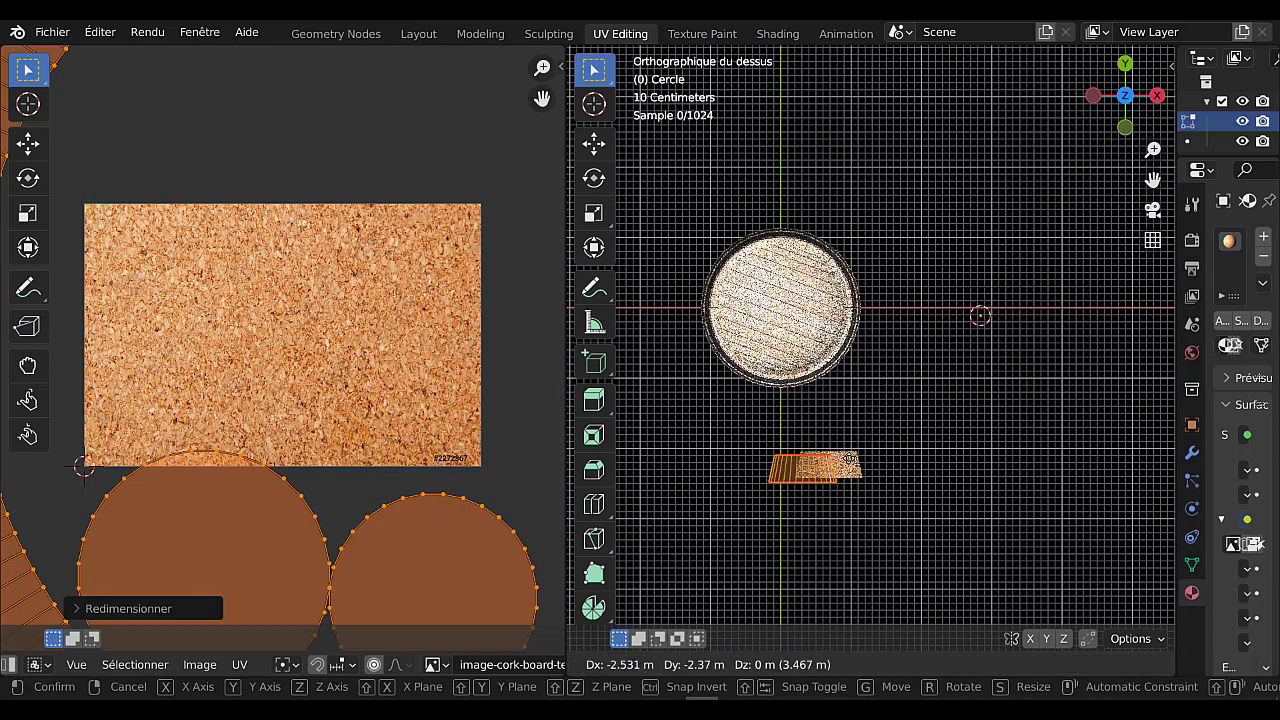
click(845, 424)
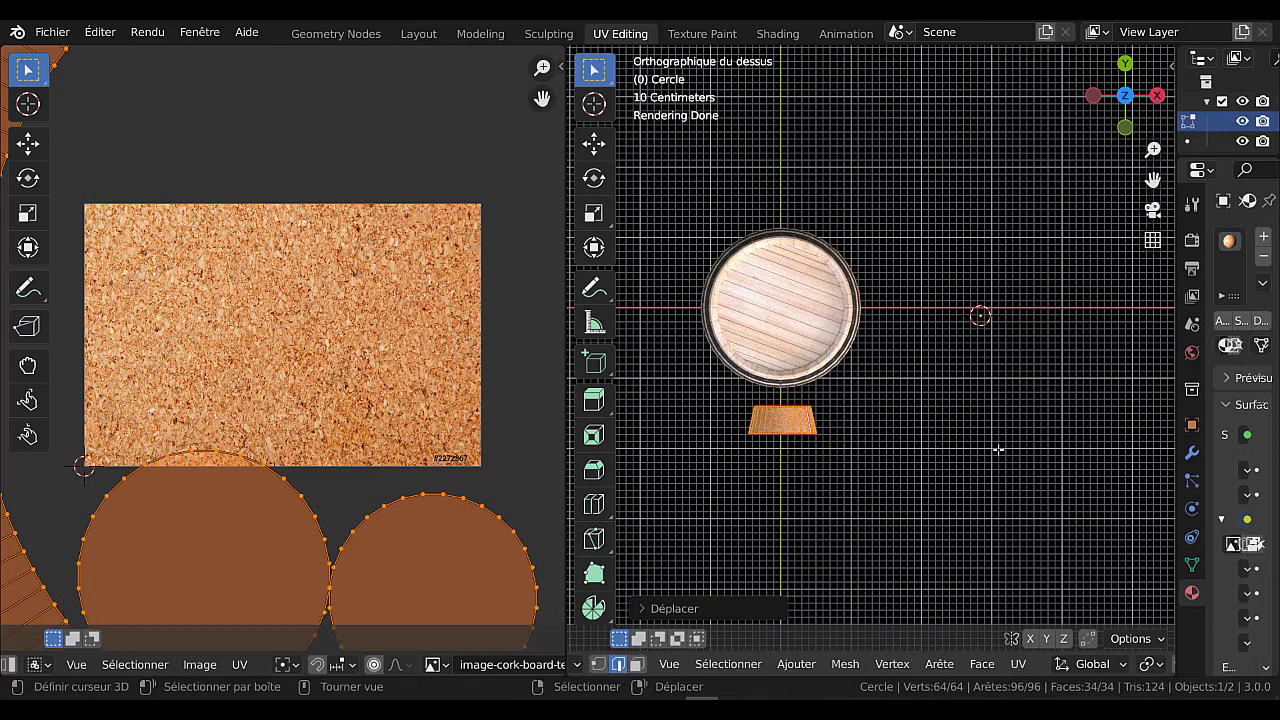
Lower the cork along Z to the barrel's mid-height and scale it down uniformly to less than half its size
key(KP_1)
scroll(958, 328, up, 2)
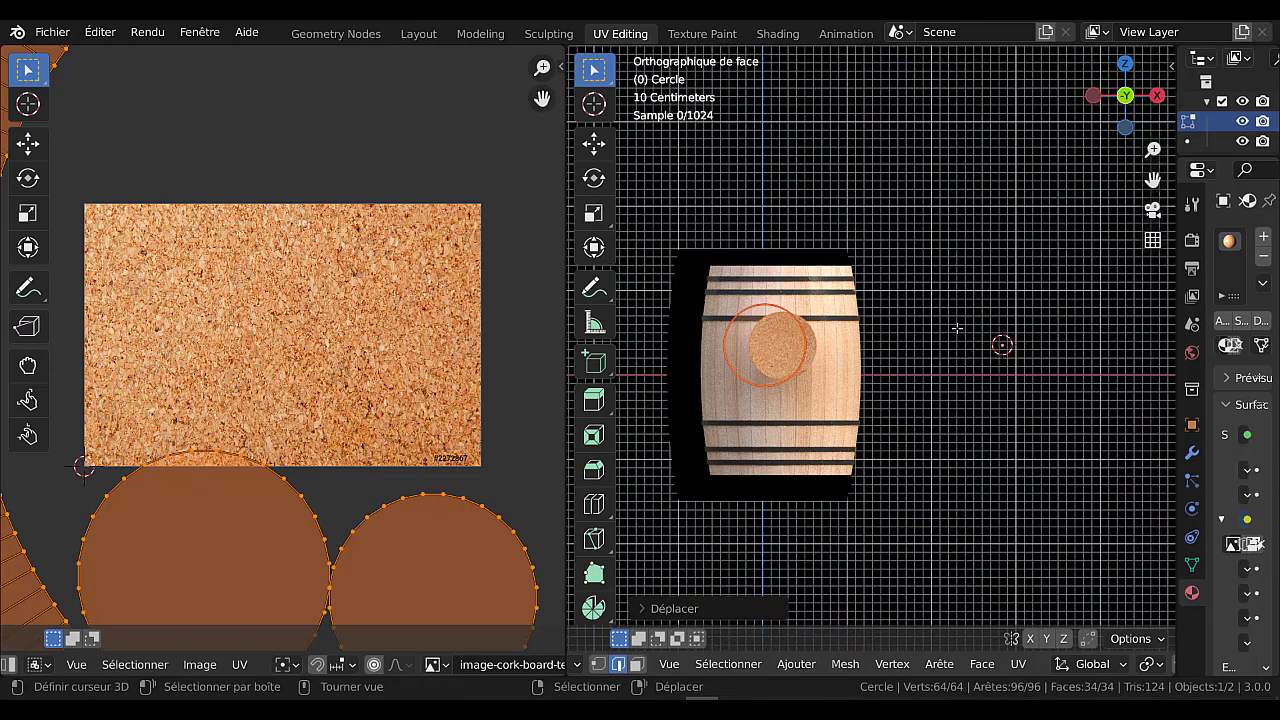
key(g)
key(z)
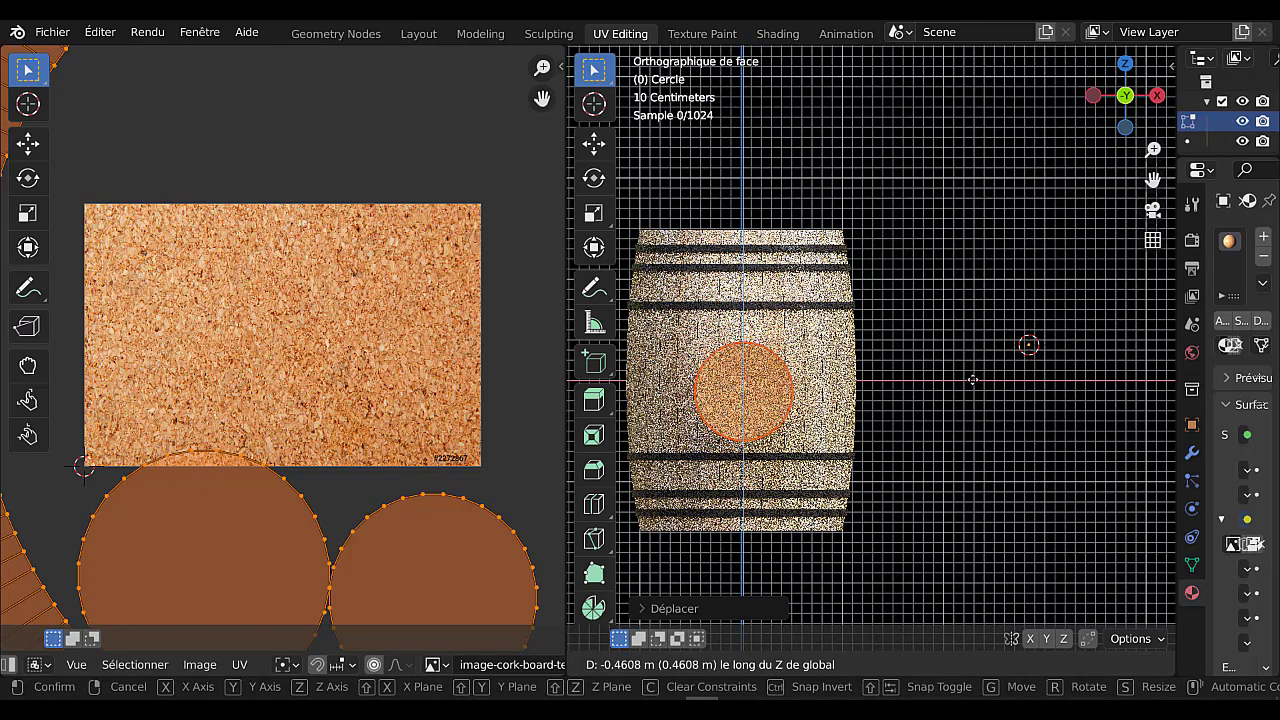
click(970, 374)
key(s)
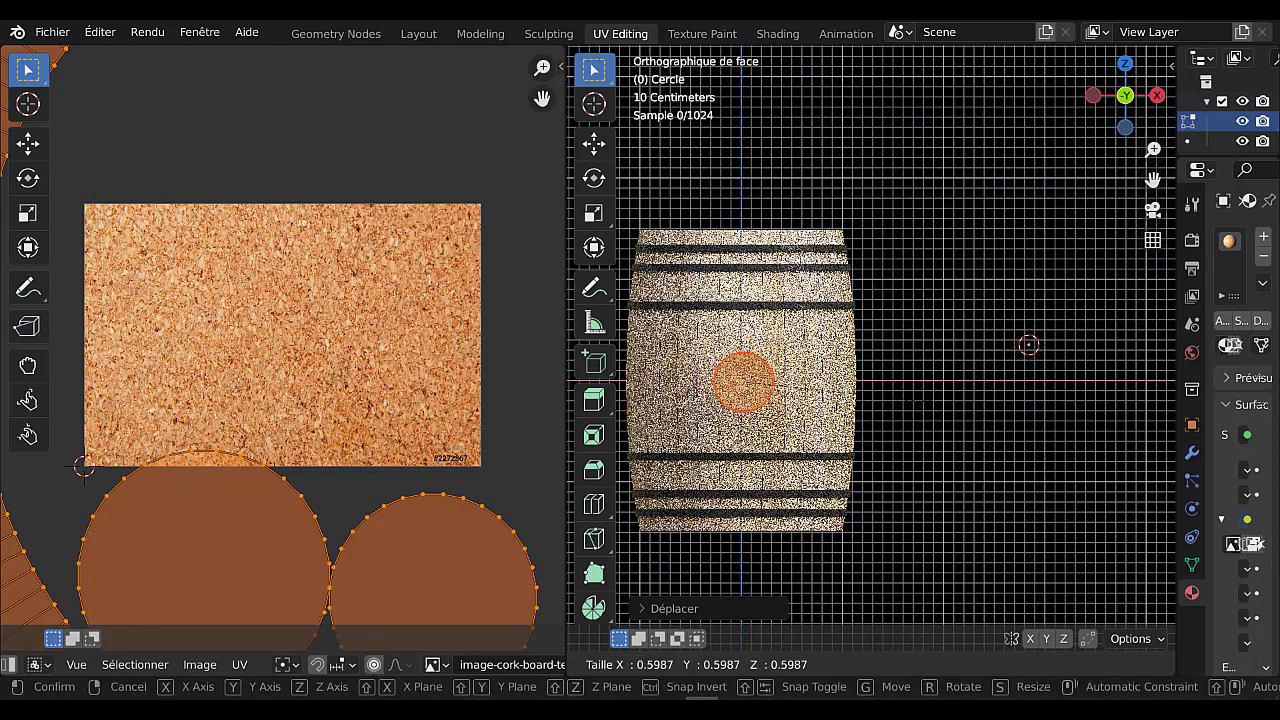
click(867, 426)
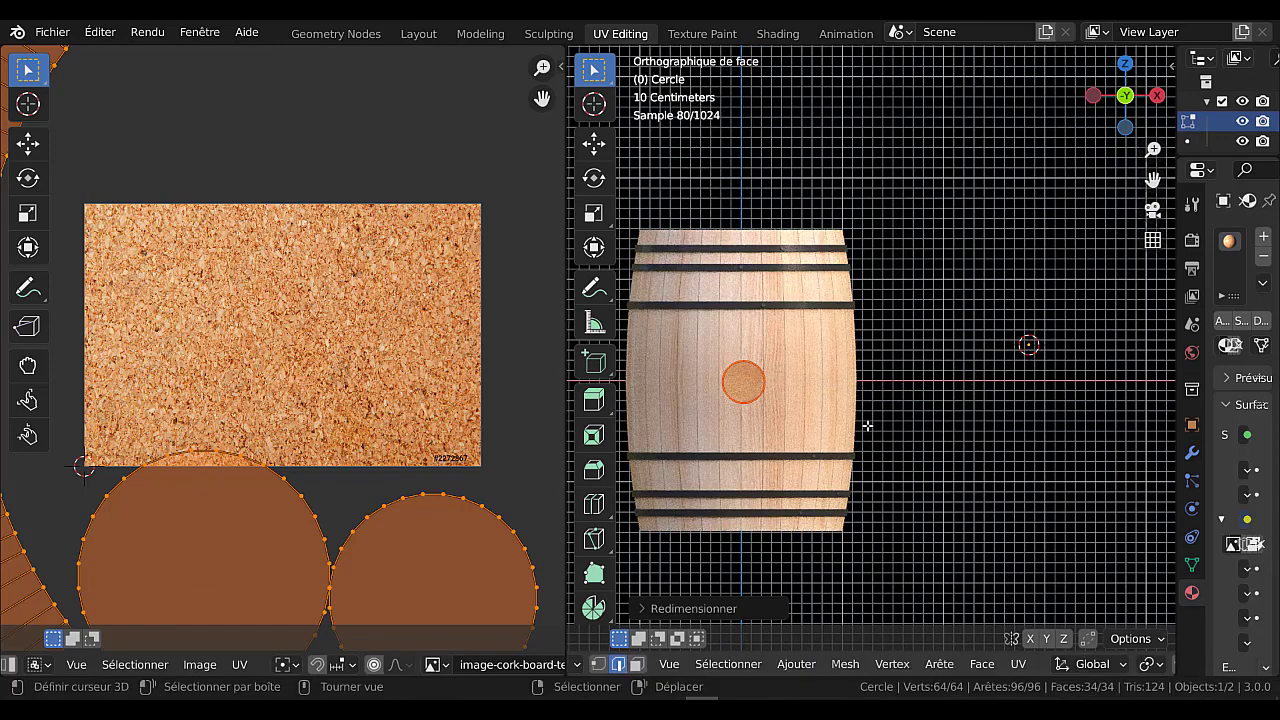
Move the cork about 0.5 m along Y in side view until it sinks partly into the barrel wall, and return to Object Mode
middle_drag(884, 436, 891, 346)
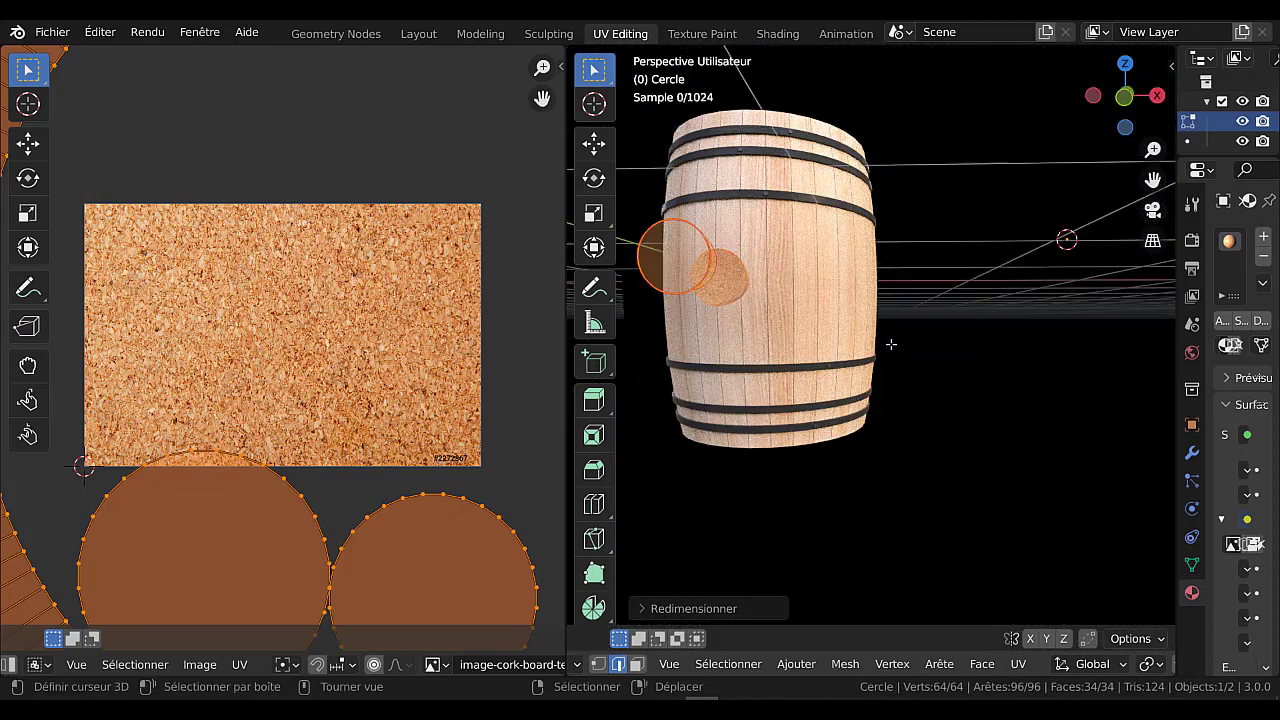
scroll(887, 352, up, 4)
scroll(919, 344, down, 4)
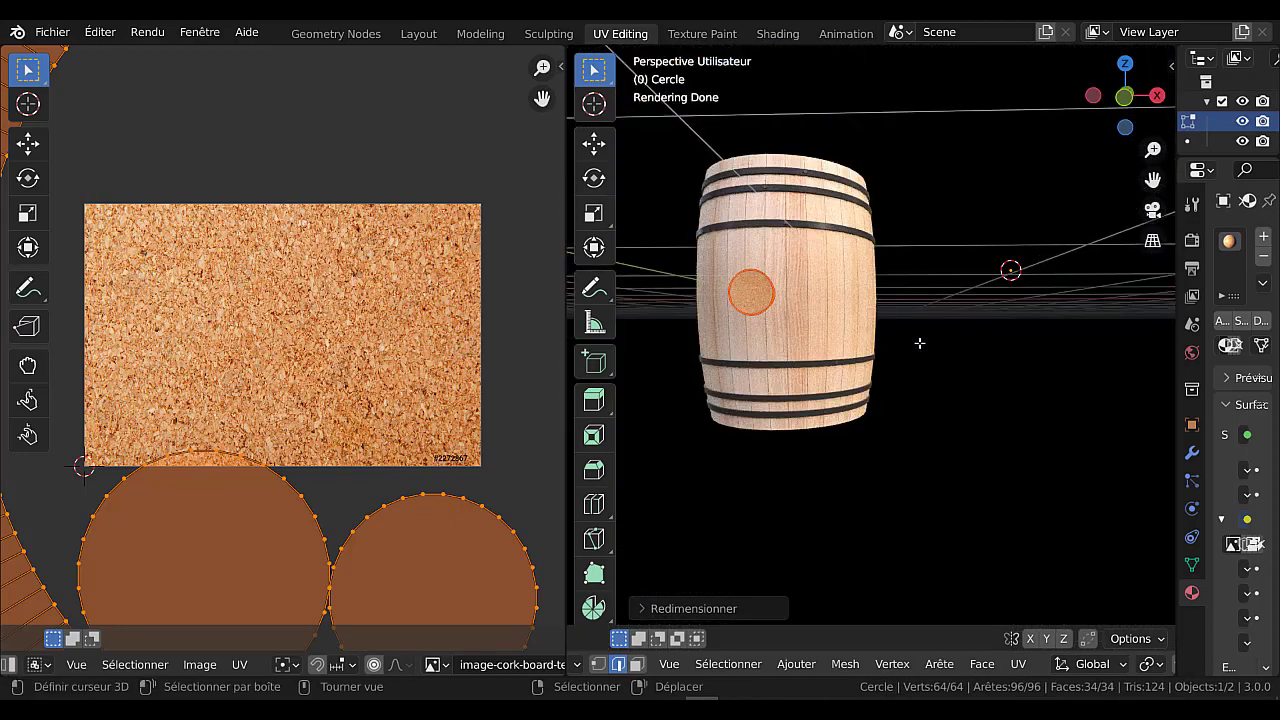
key(KP_3)
scroll(898, 342, up, 2)
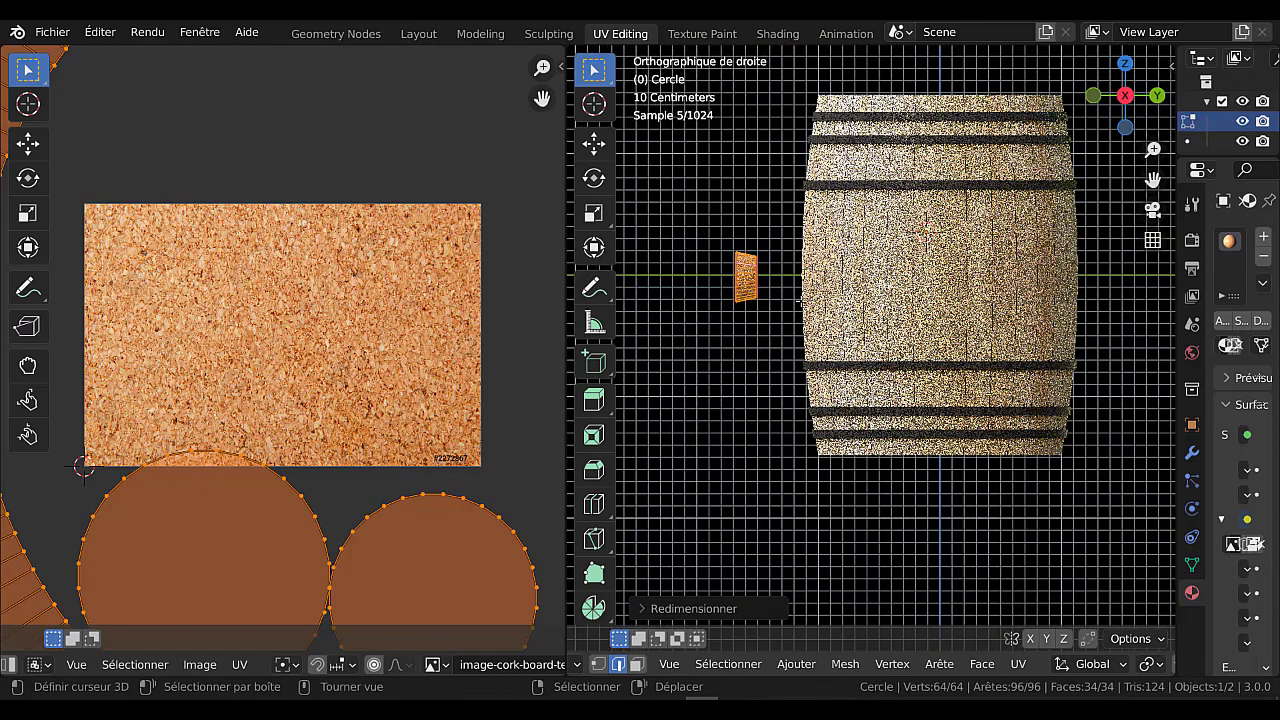
key(g)
key(y)
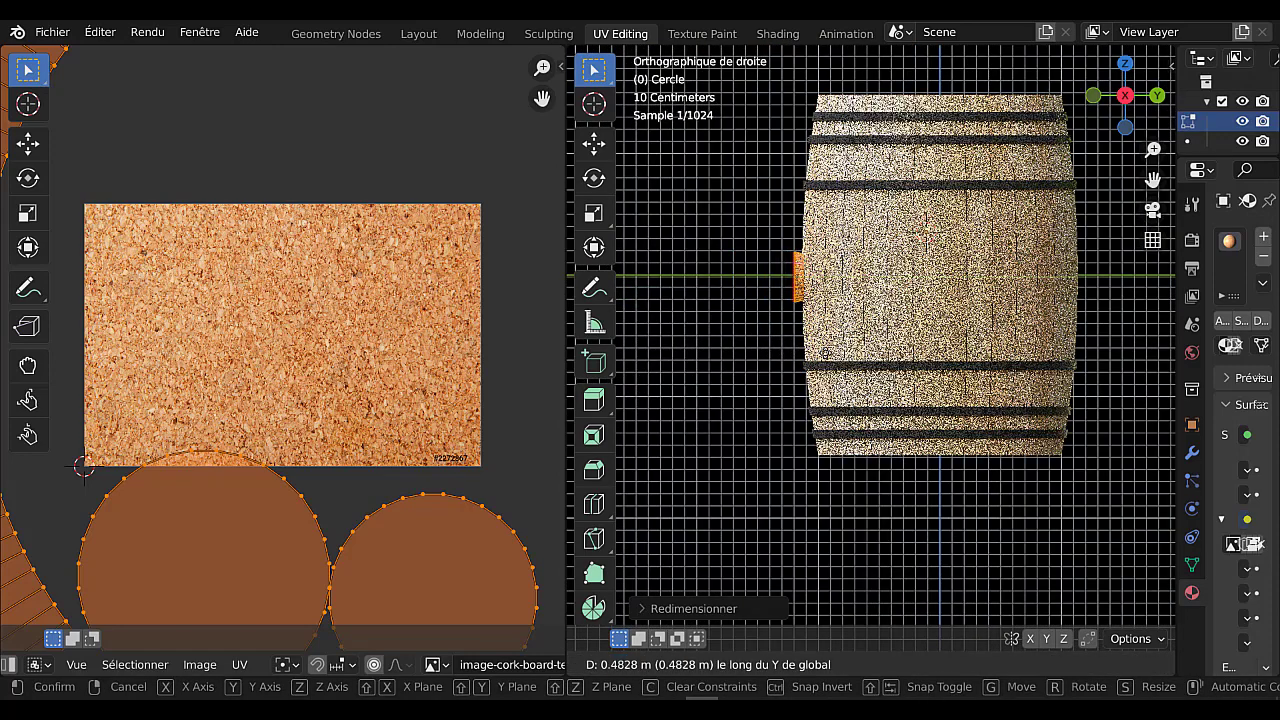
click(826, 352)
key(Tab)
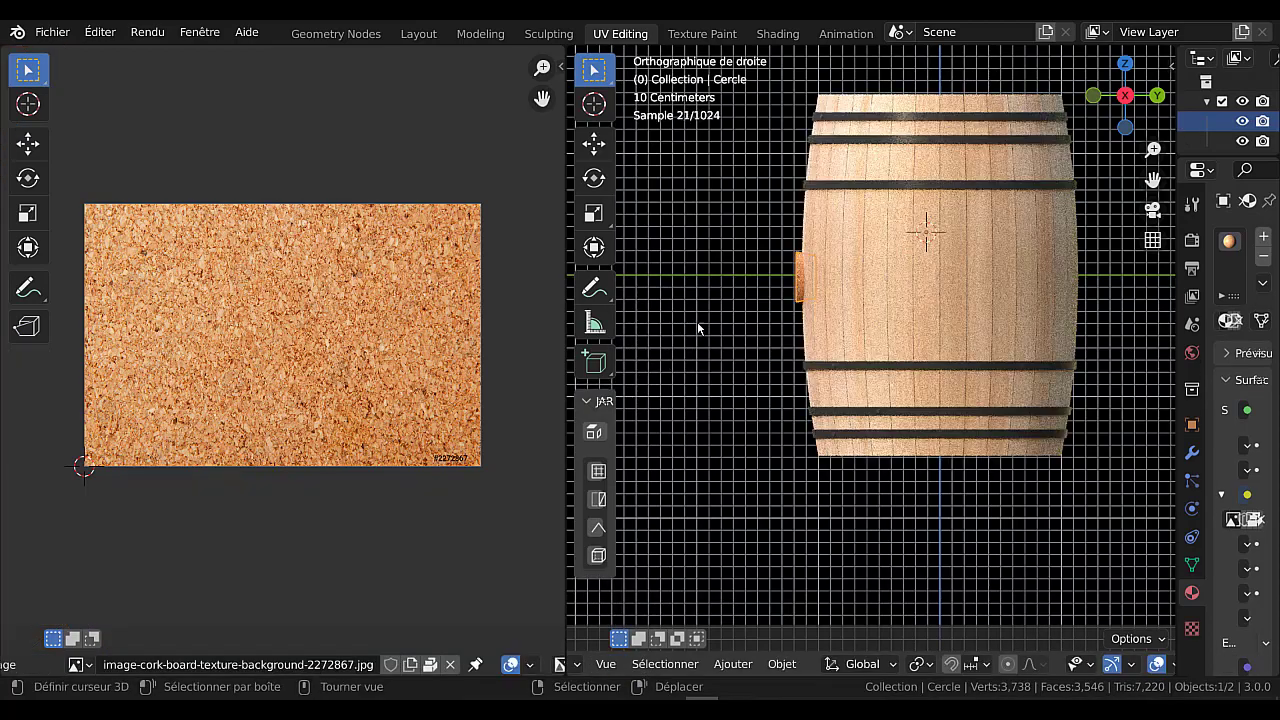
middle_drag(697, 321, 907, 365)
key(KP_1)
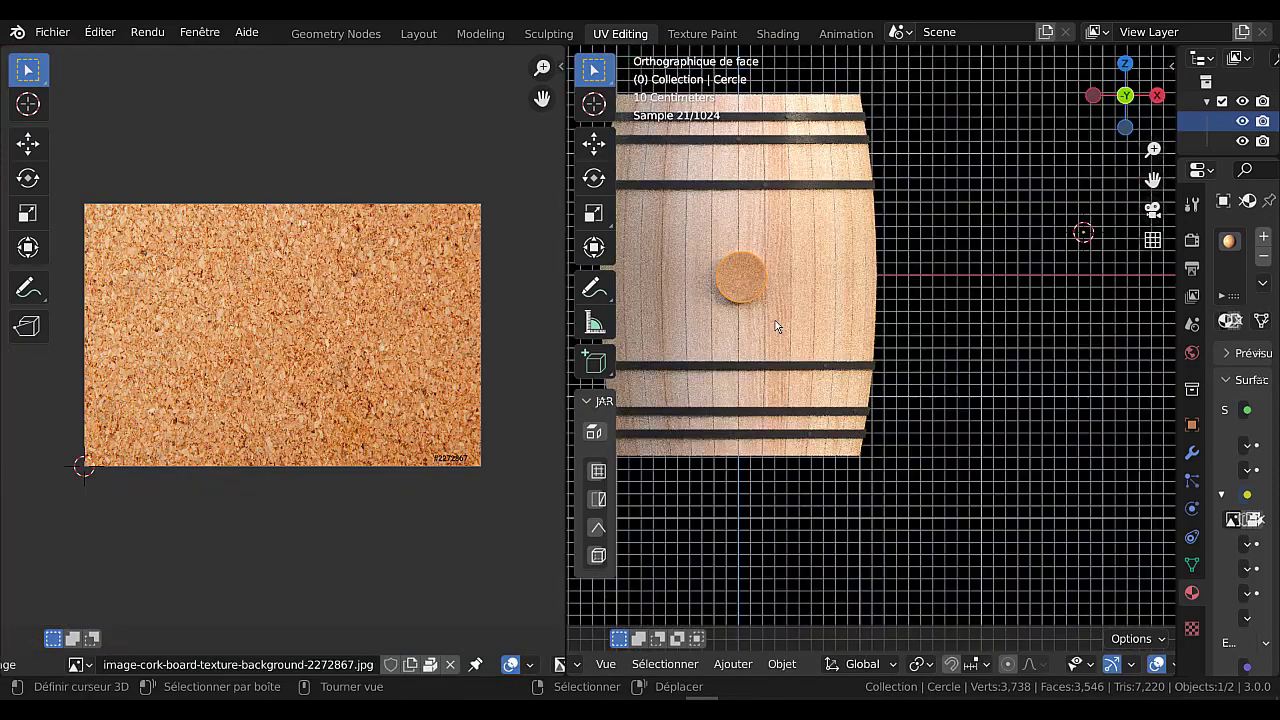
key(s)
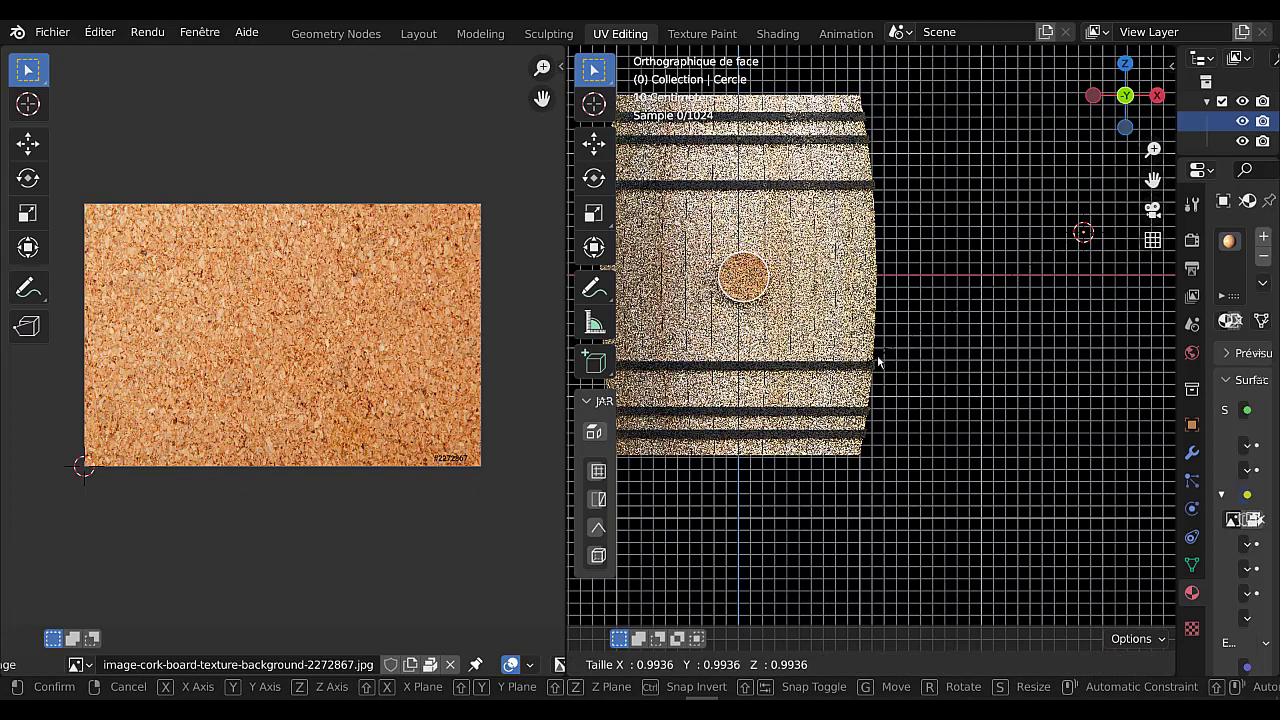
click(775, 312)
click(736, 277)
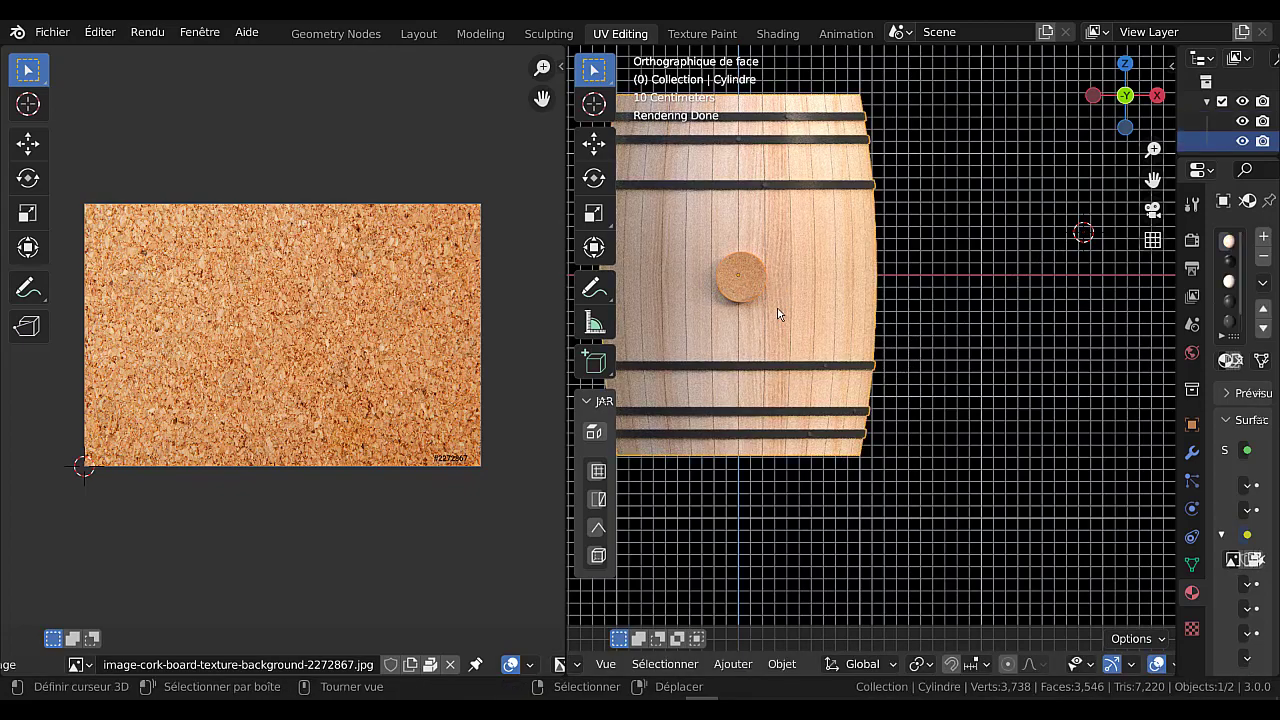
scroll(776, 305, up, 2)
scroll(866, 335, down, 3)
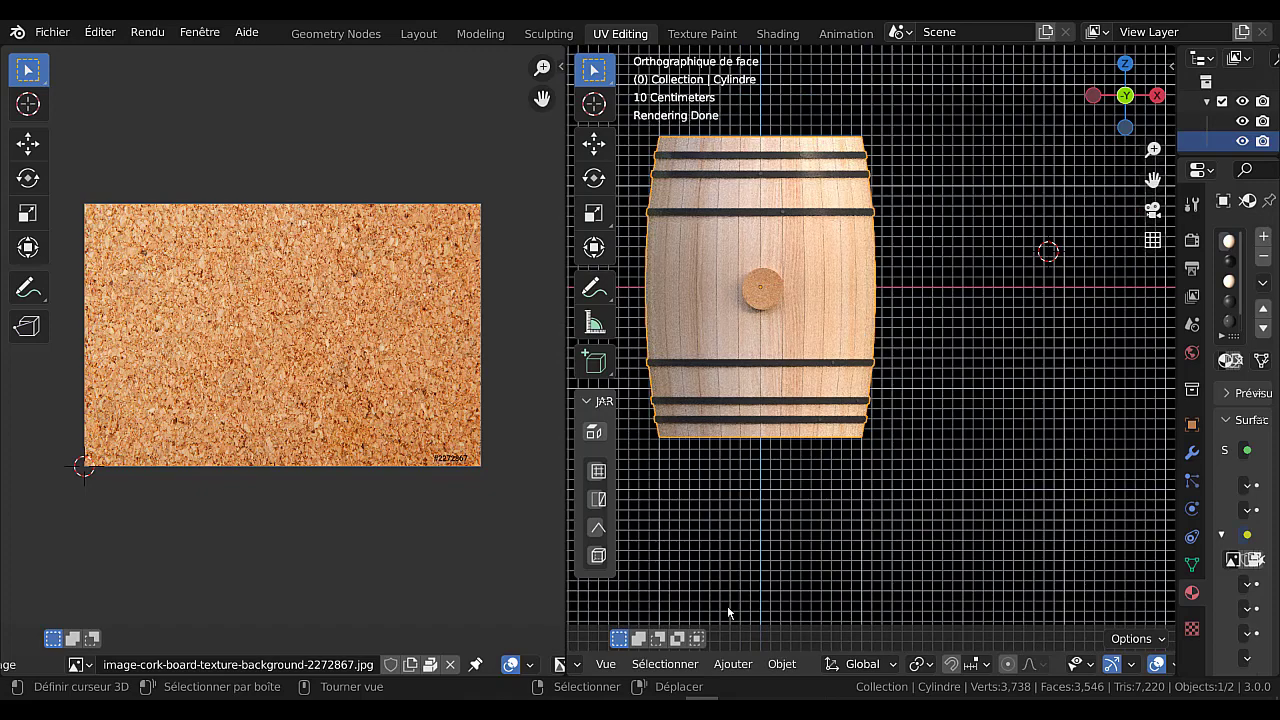
key(s)
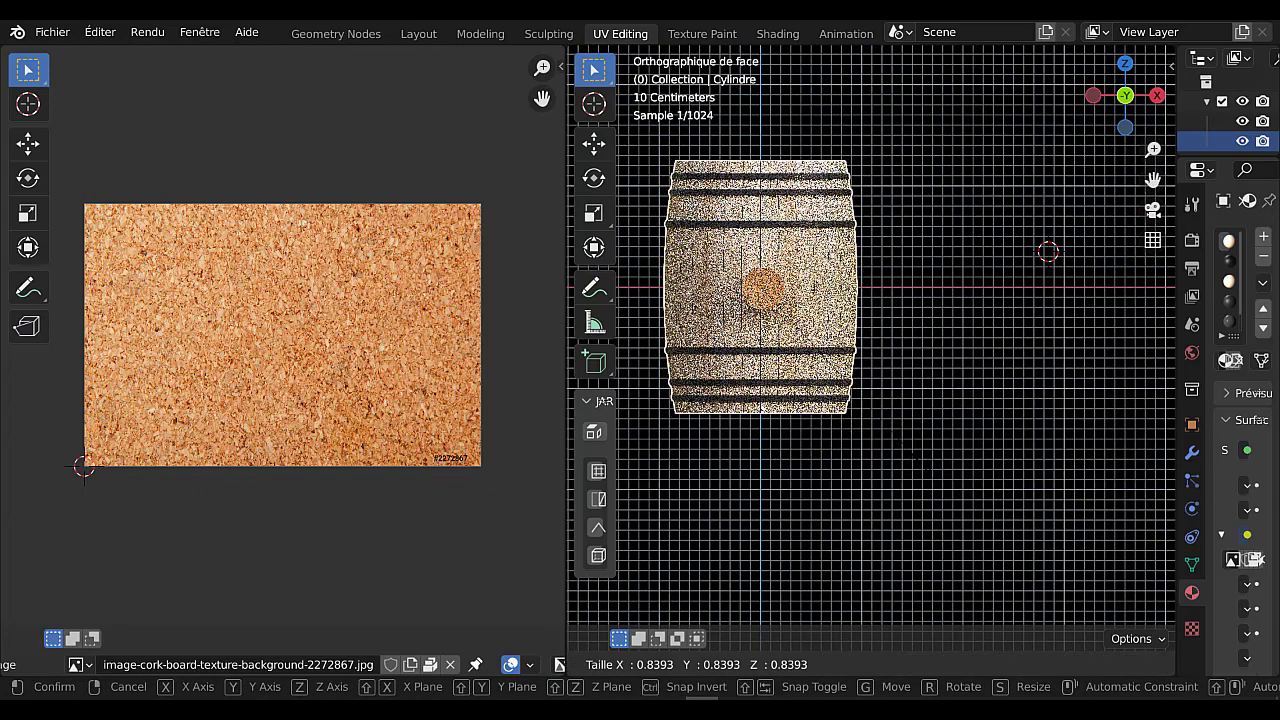
right_click(803, 292)
click(771, 291)
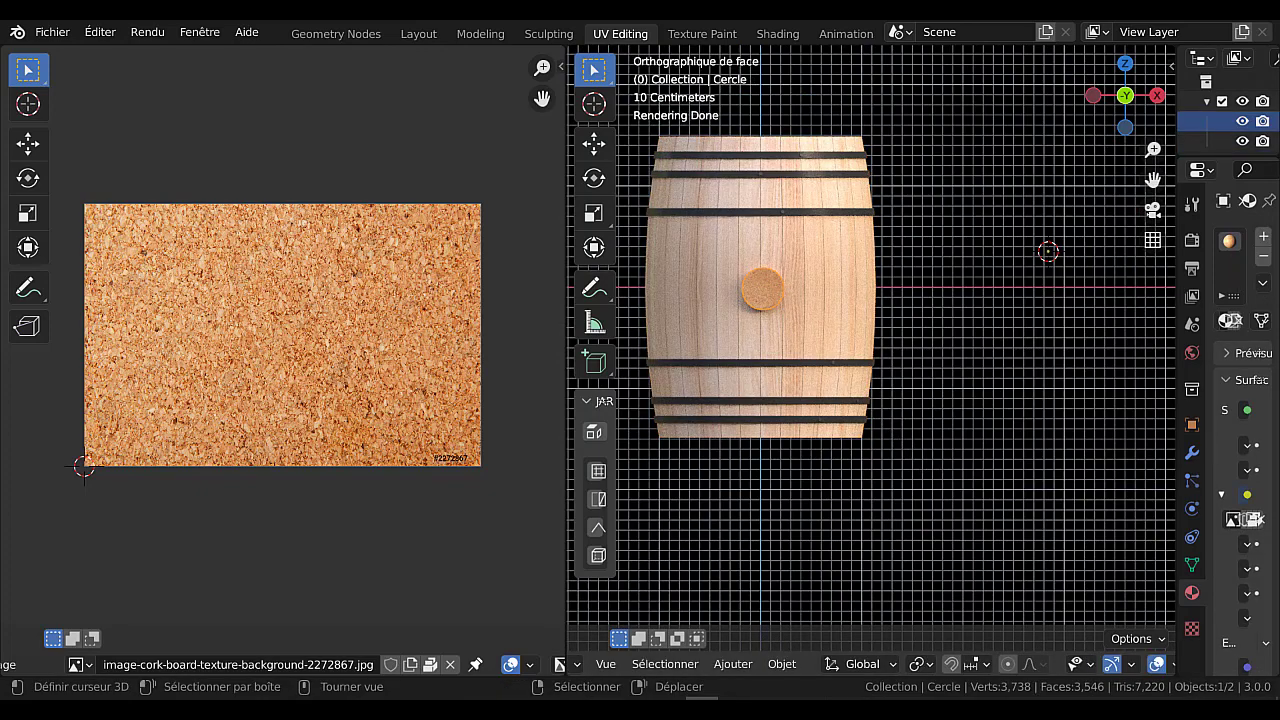
key(s)
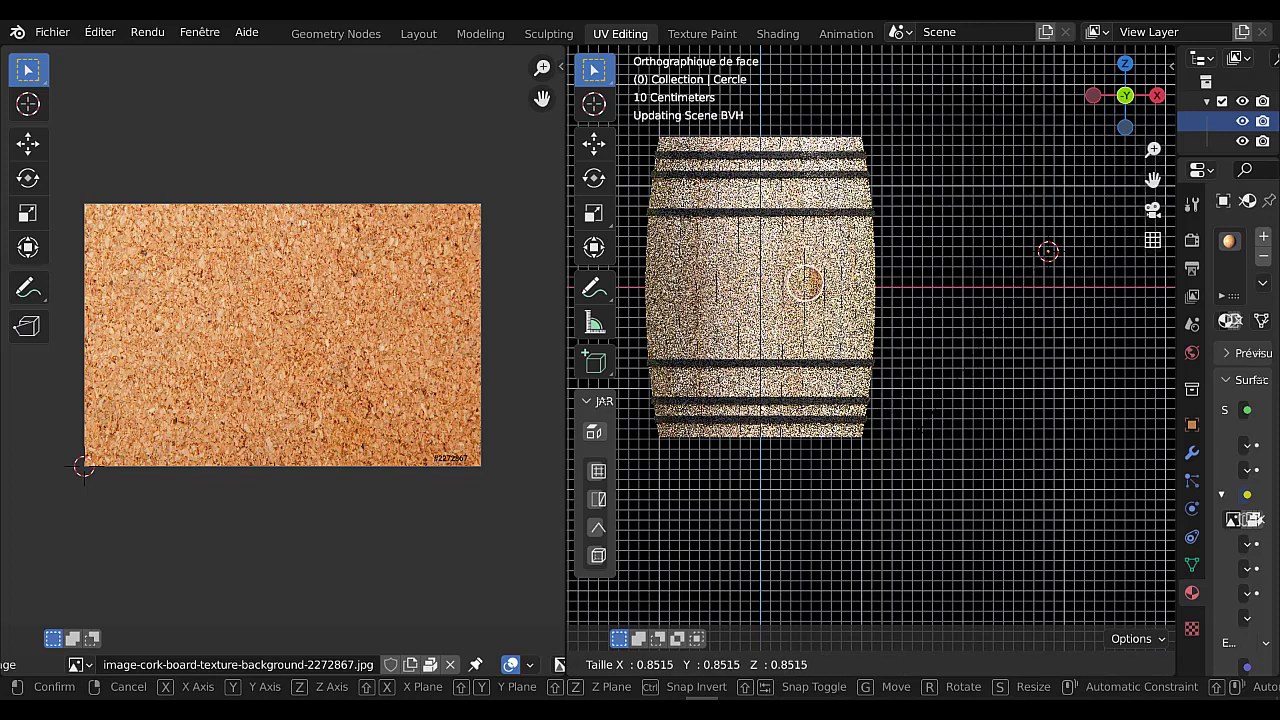
click(1081, 255)
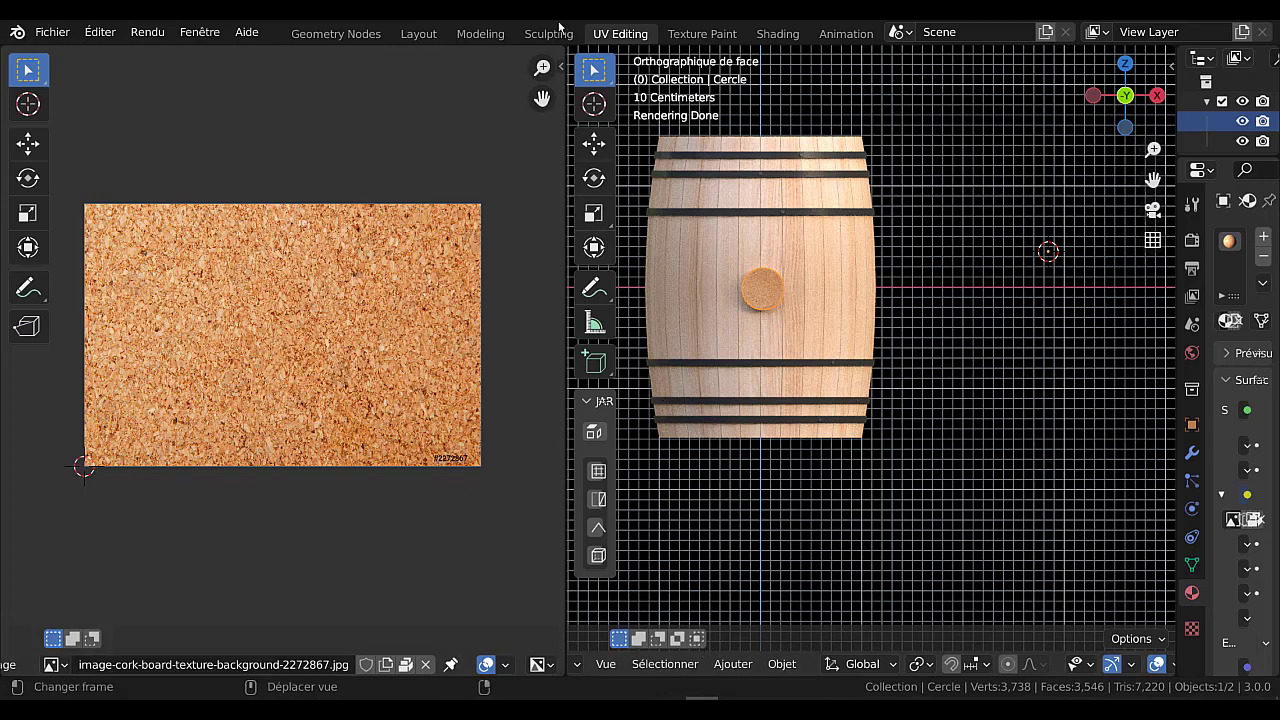
Switch to the Layout workspace and set the cork's origin to its geometry
click(418, 33)
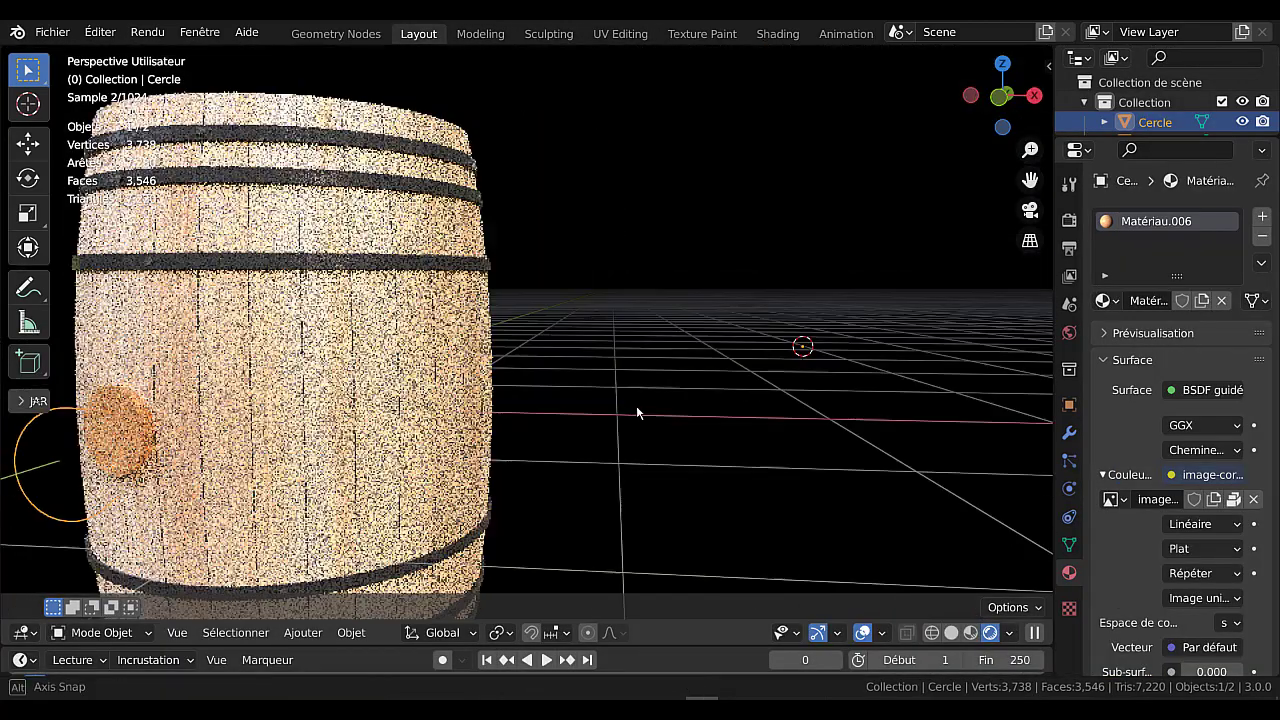
middle_drag(636, 407, 634, 410)
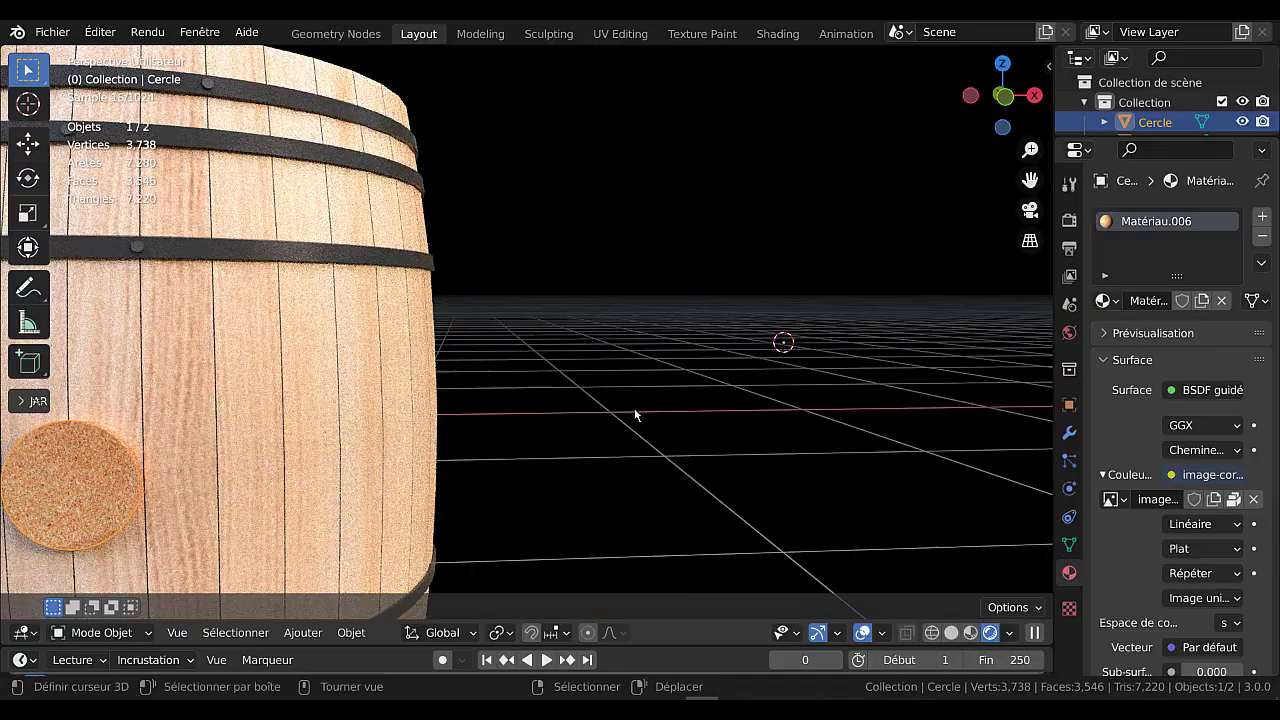
key(KP_1)
shift+middle_drag(710, 369, 919, 266)
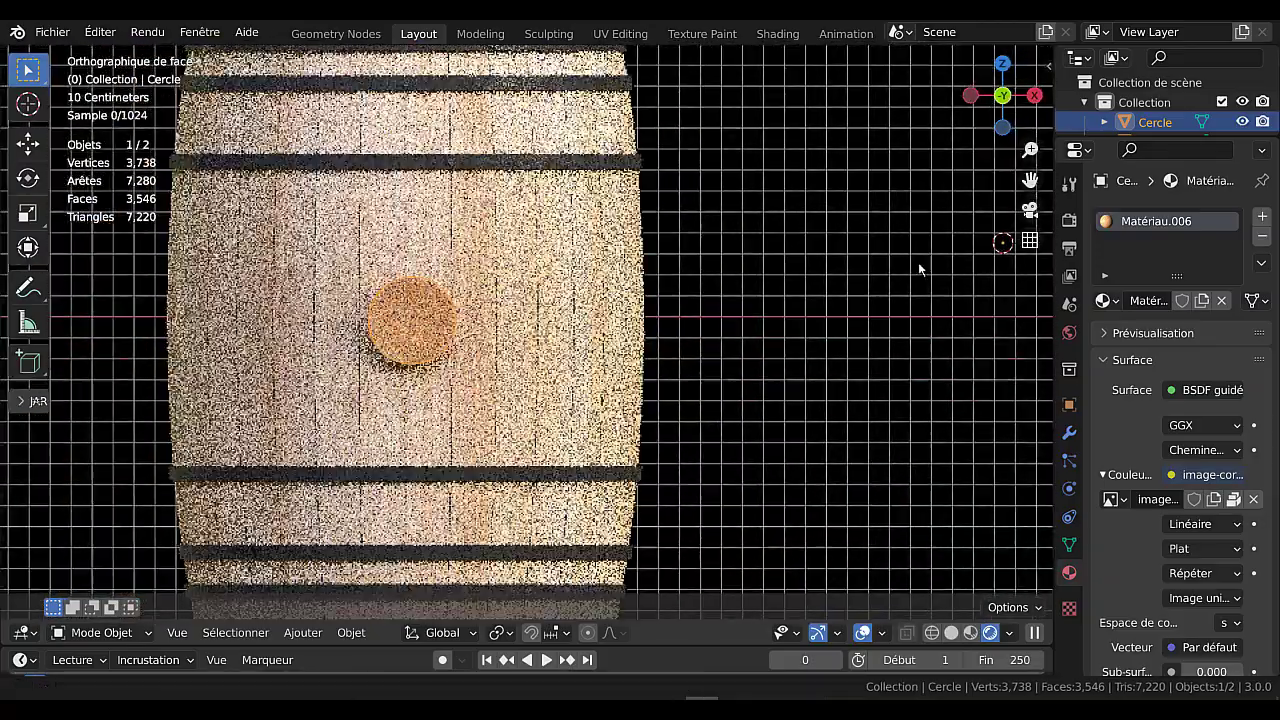
scroll(654, 403, down, 3)
click(302, 632)
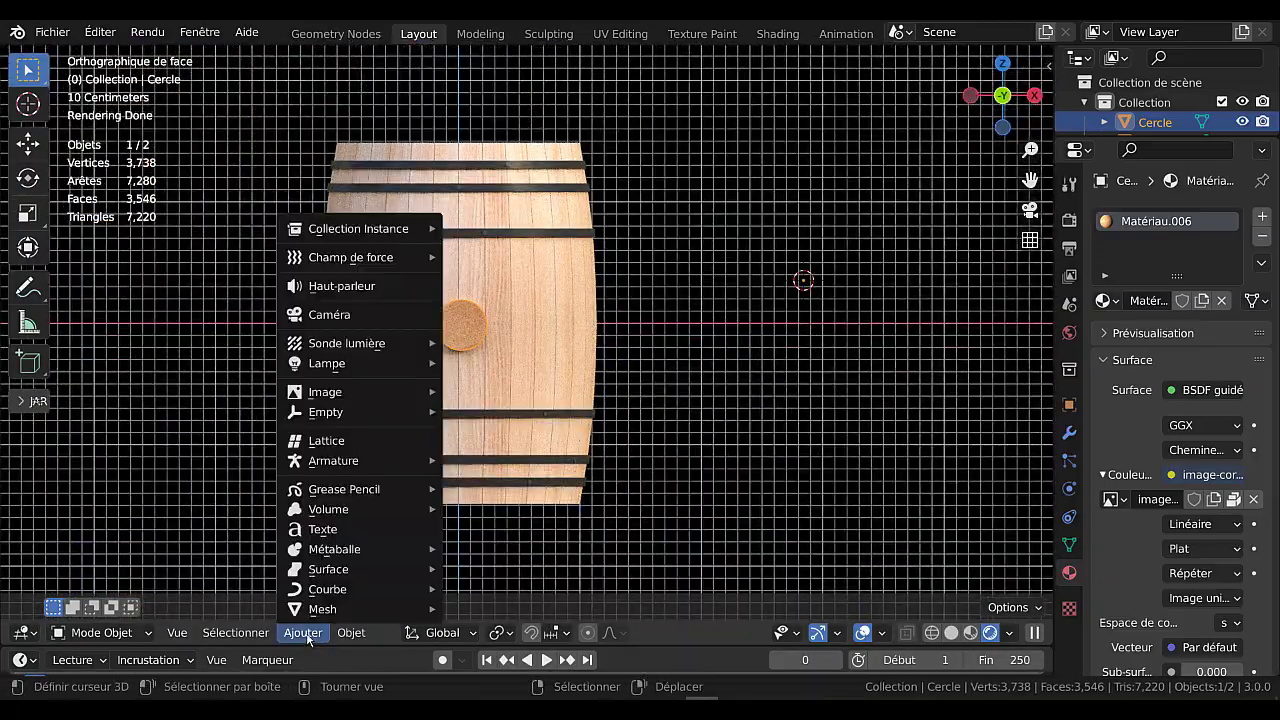
mouse_move(343, 637)
mouse_move(367, 592)
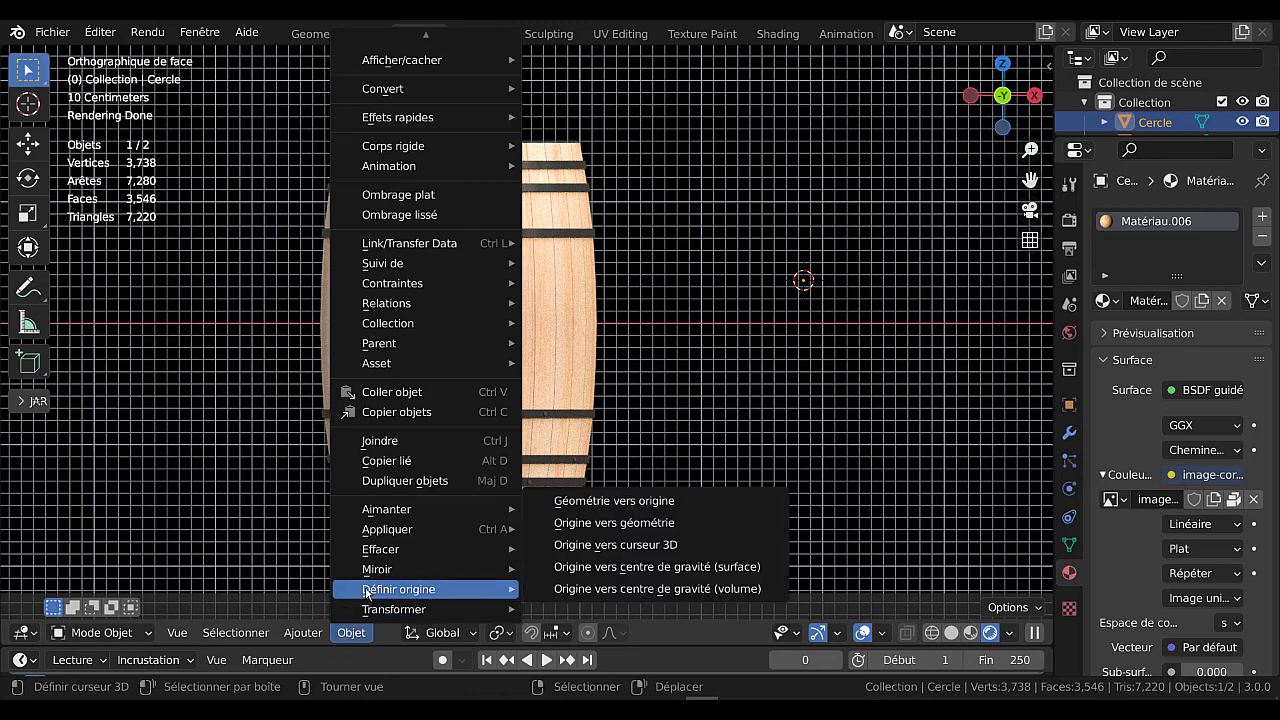
click(622, 522)
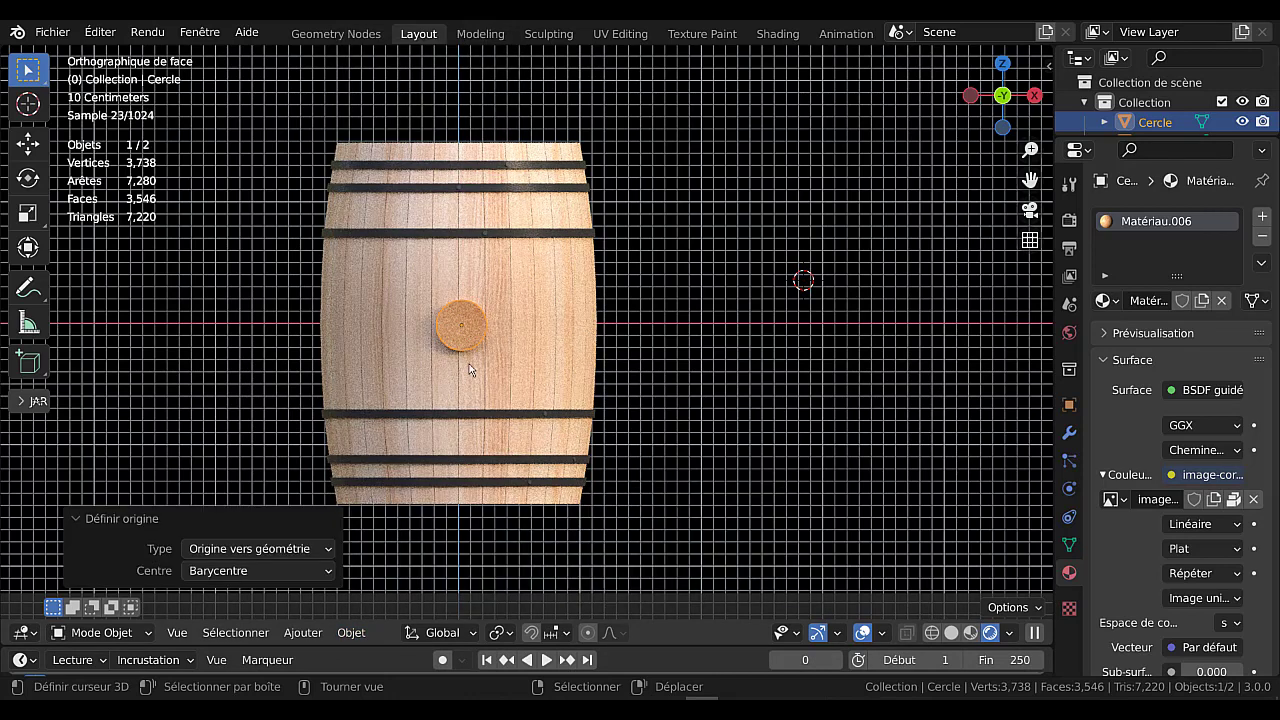
Scale the cork down uniformly to 0.7 of its size in front view
scroll(470, 370, up, 1)
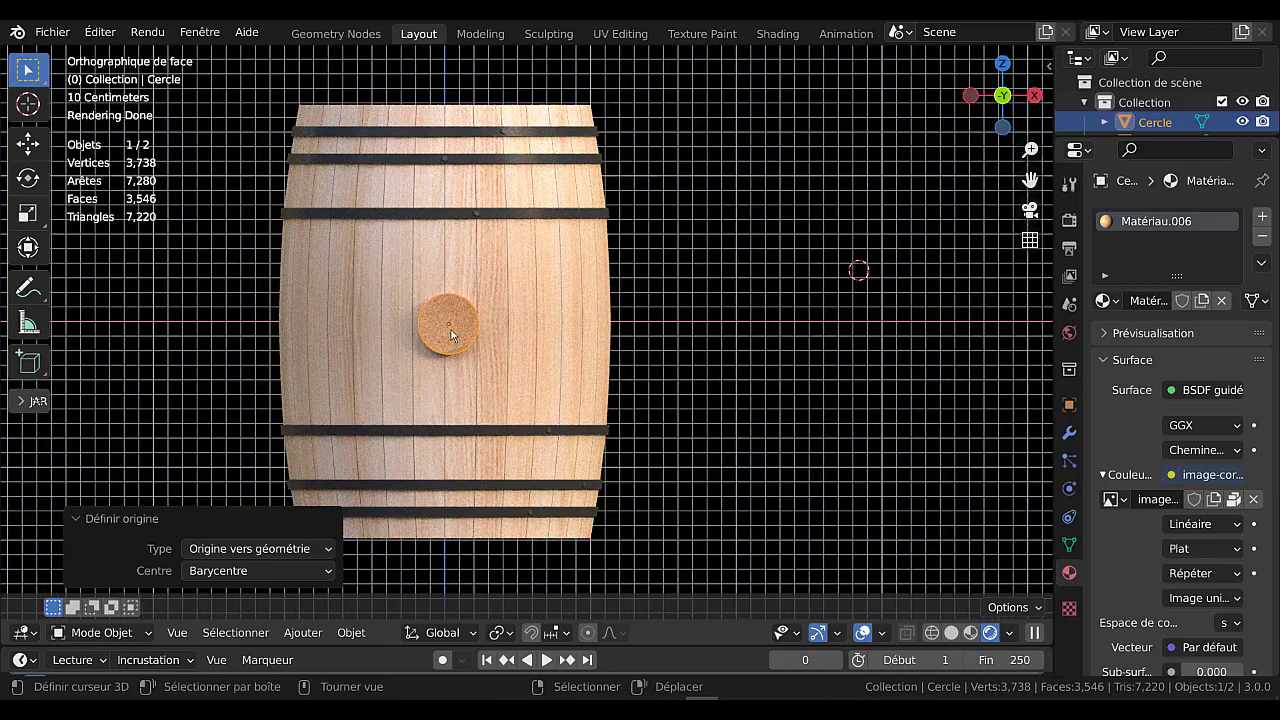
shift+middle_drag(514, 332, 603, 305)
scroll(575, 303, up, 2)
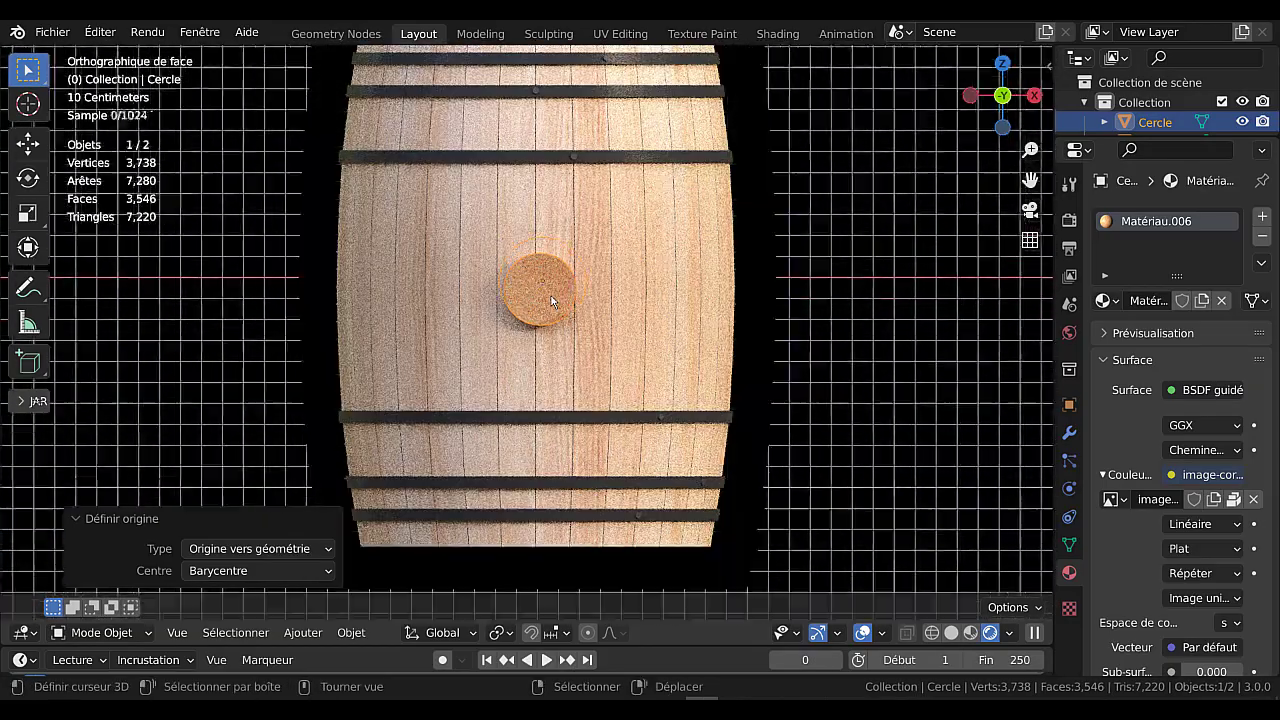
scroll(551, 302, up, 1)
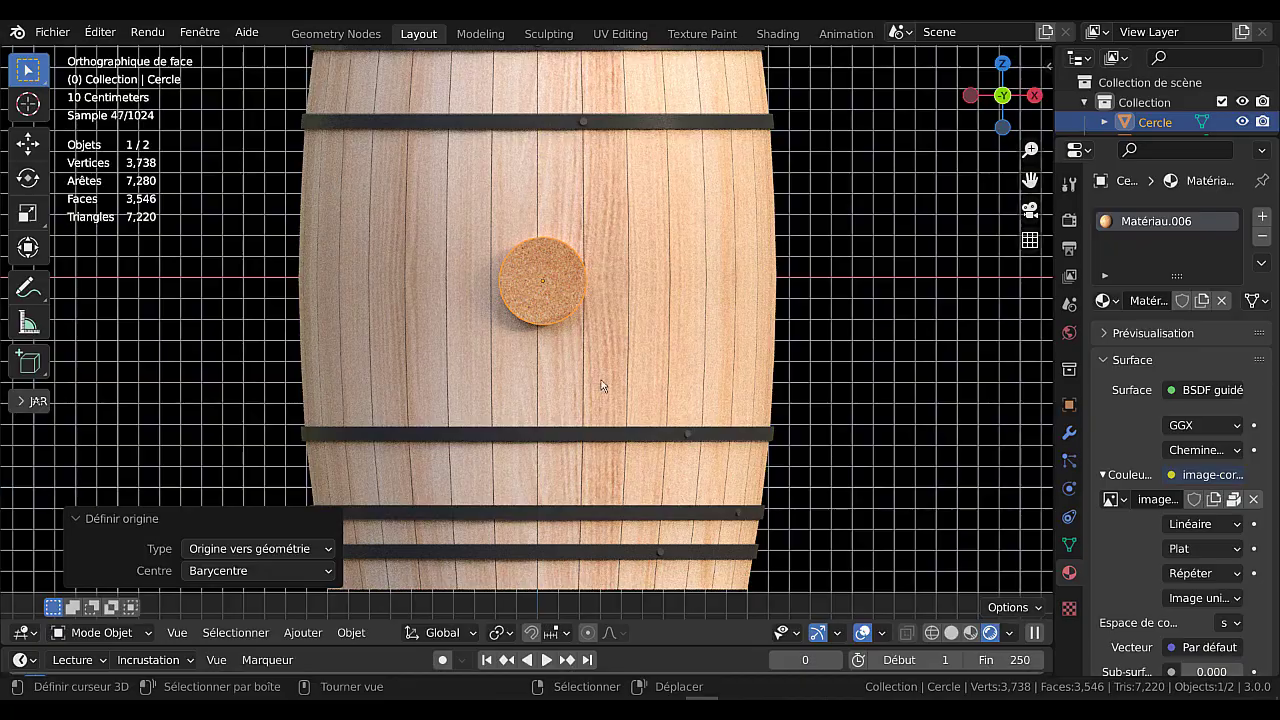
key(s)
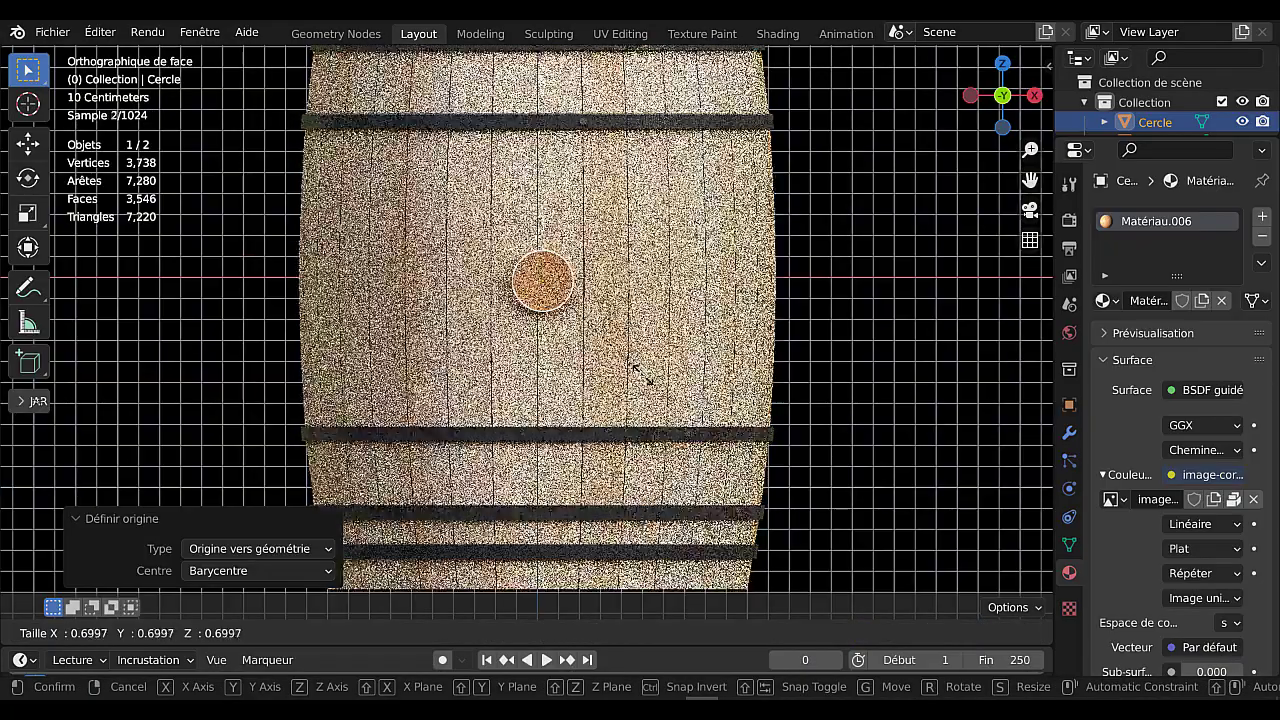
click(640, 375)
scroll(806, 361, down, 4)
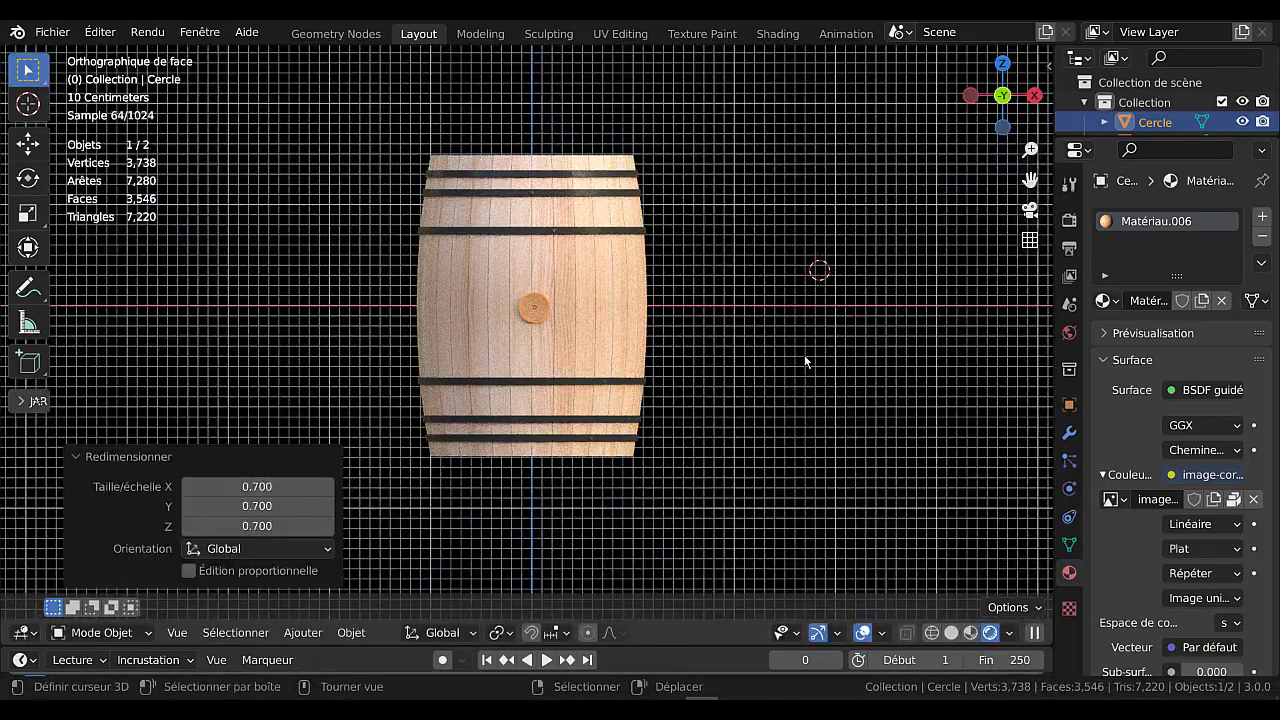
Move the cork about 0.03 m outward from the barrel along Y in side view, and deselect it in front view
key(KP_3)
scroll(440, 352, up, 2)
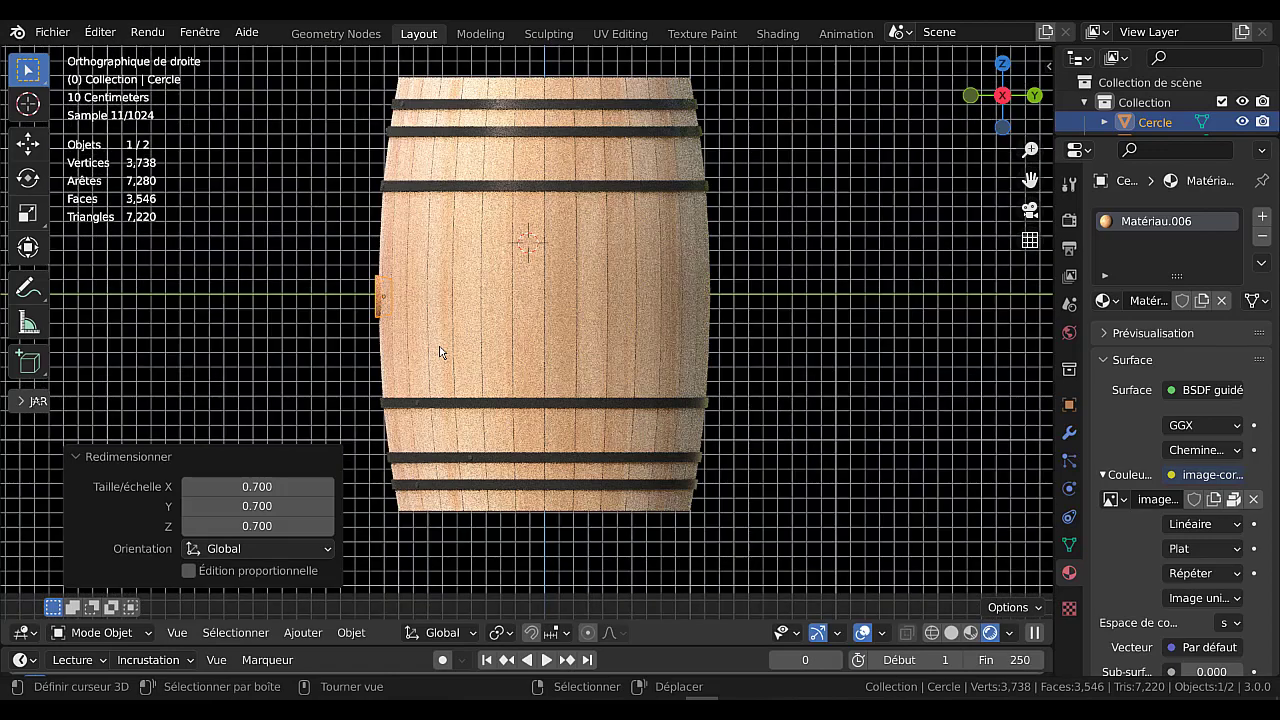
key(g)
key(y)
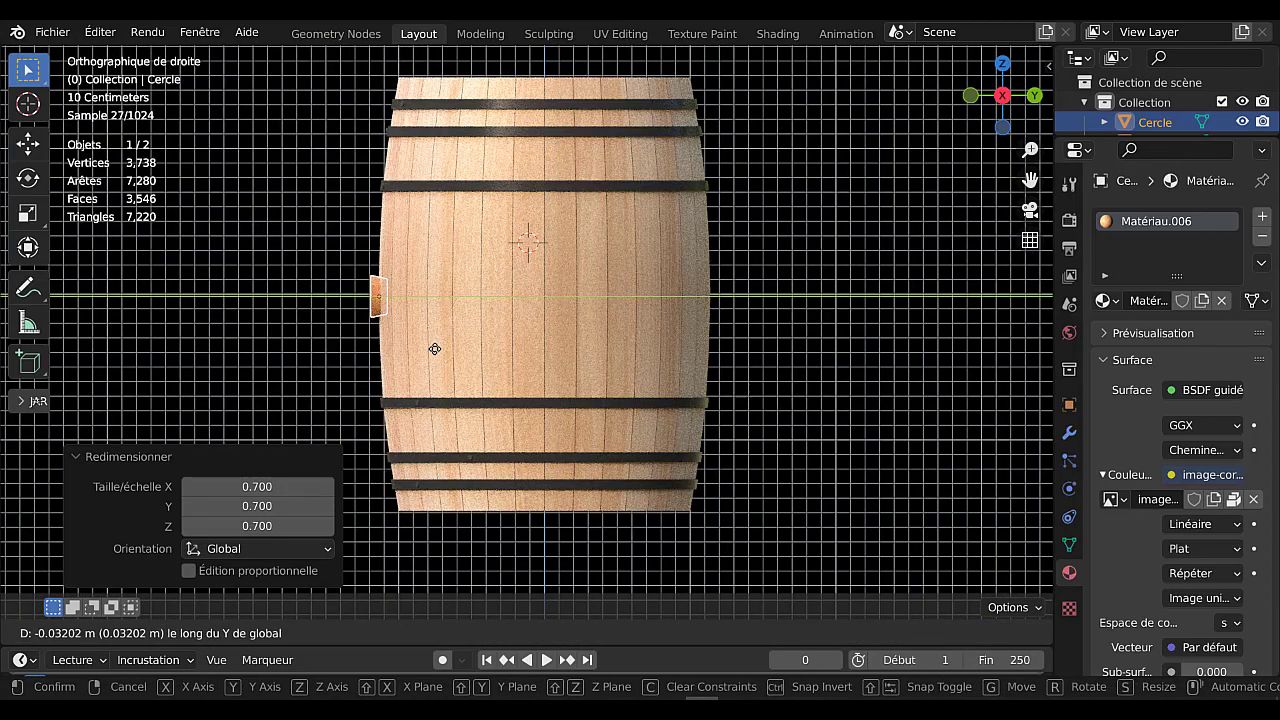
key(Return)
key(KP_1)
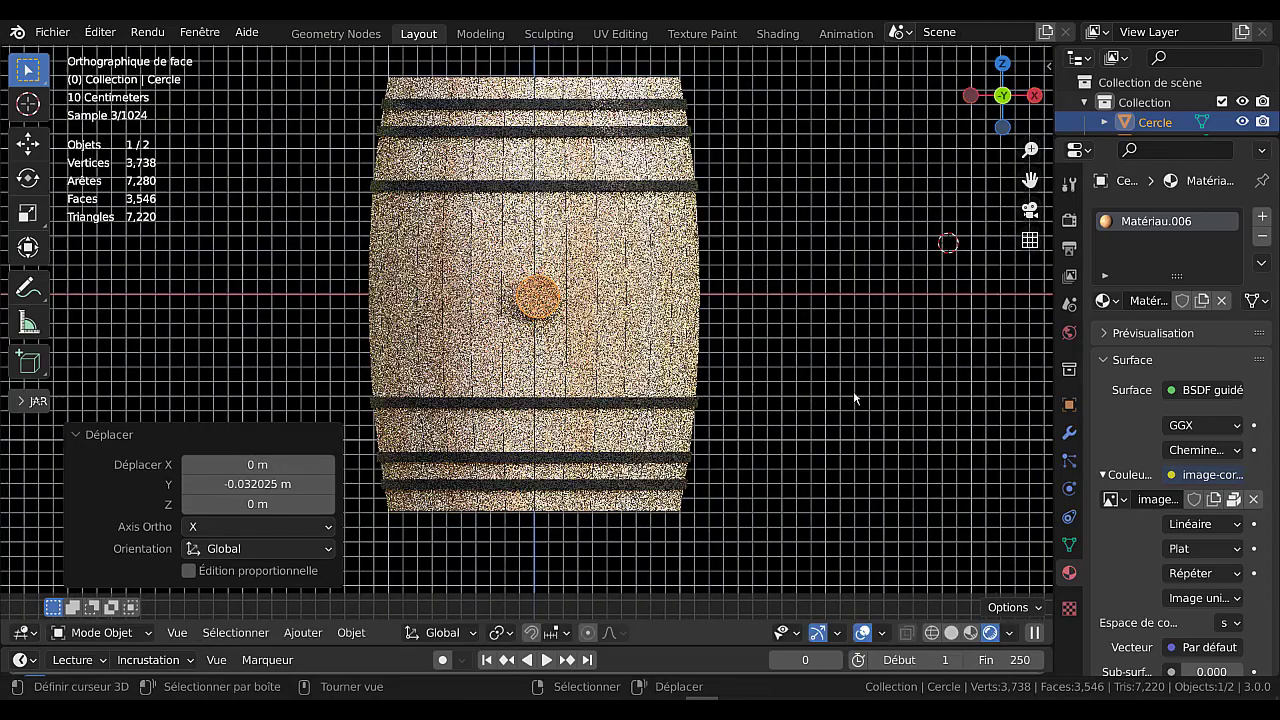
key(Tab)
key(Tab)
scroll(680, 360, down, 2)
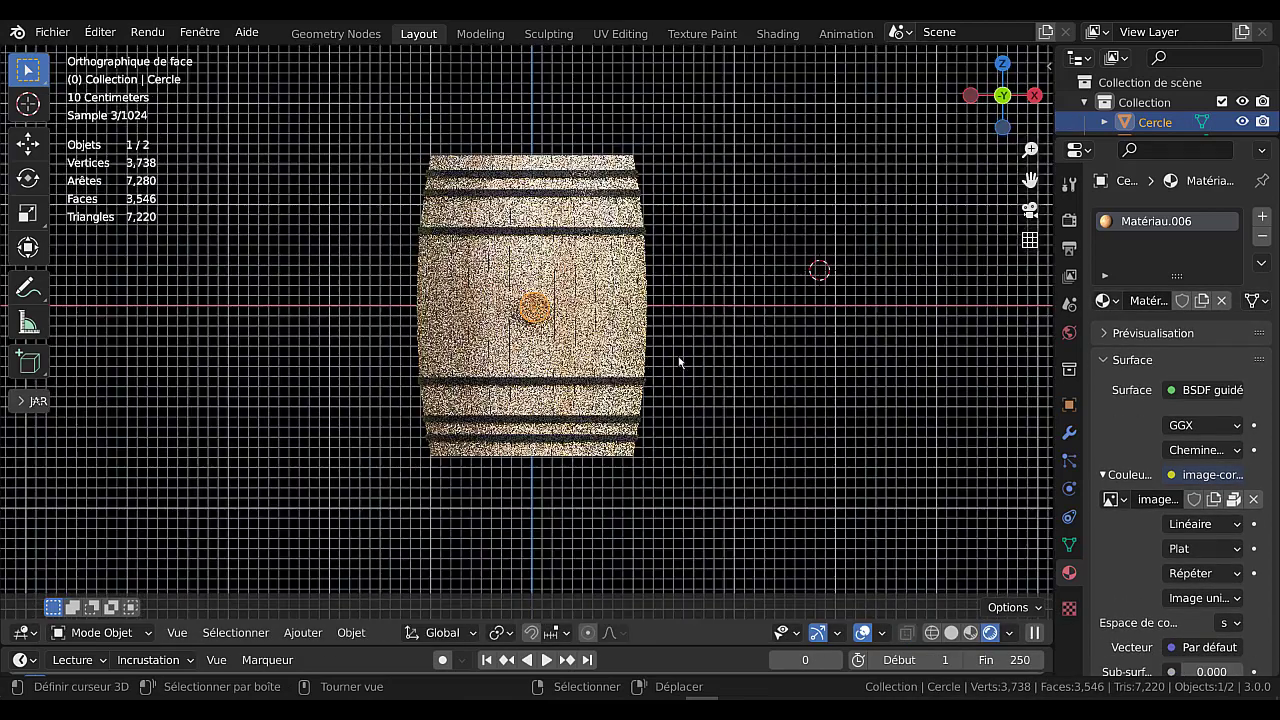
key(alt+a)
scroll(597, 393, up, 2)
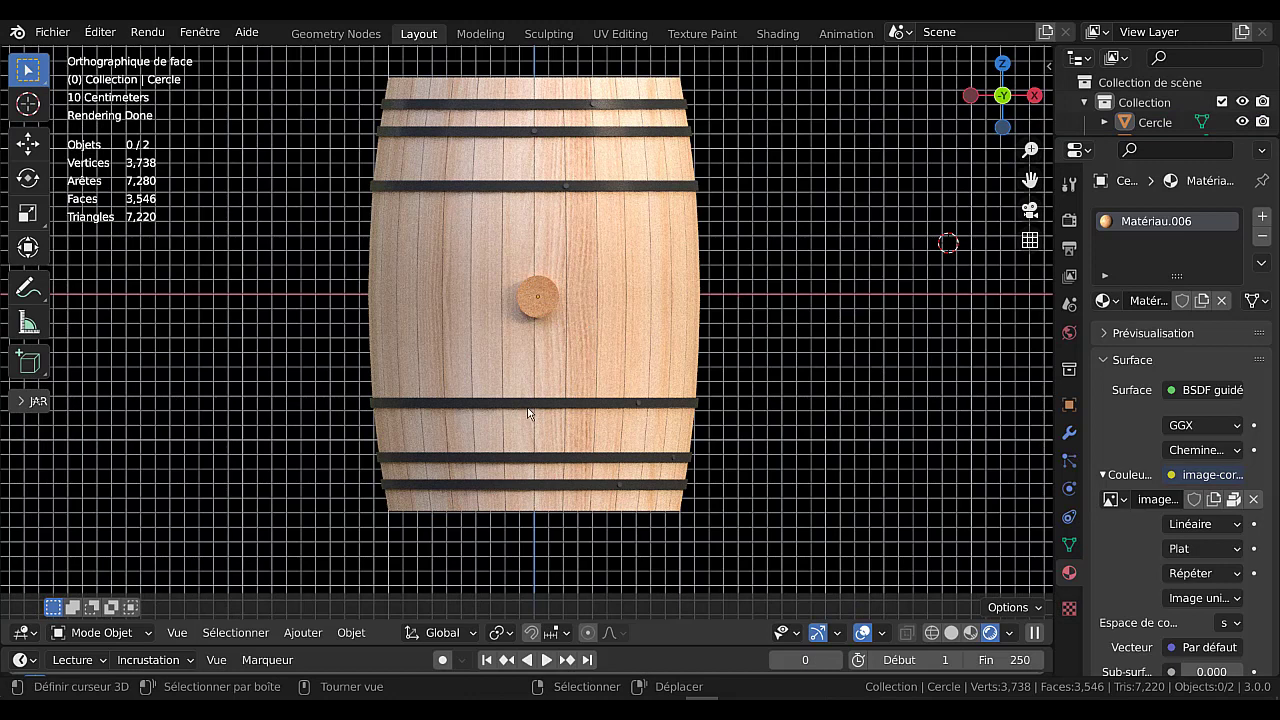
Select the cork, switch to the Shading workspace and enlarge the node editor area in height and width
click(530, 302)
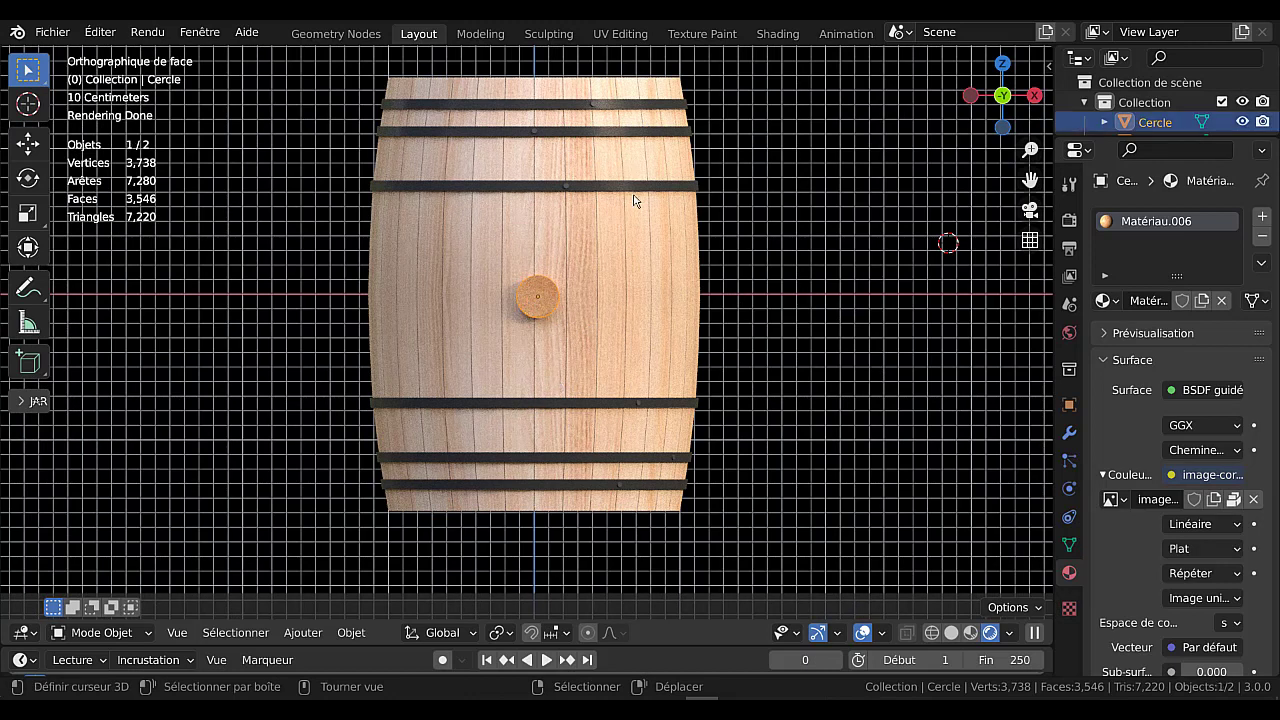
click(778, 36)
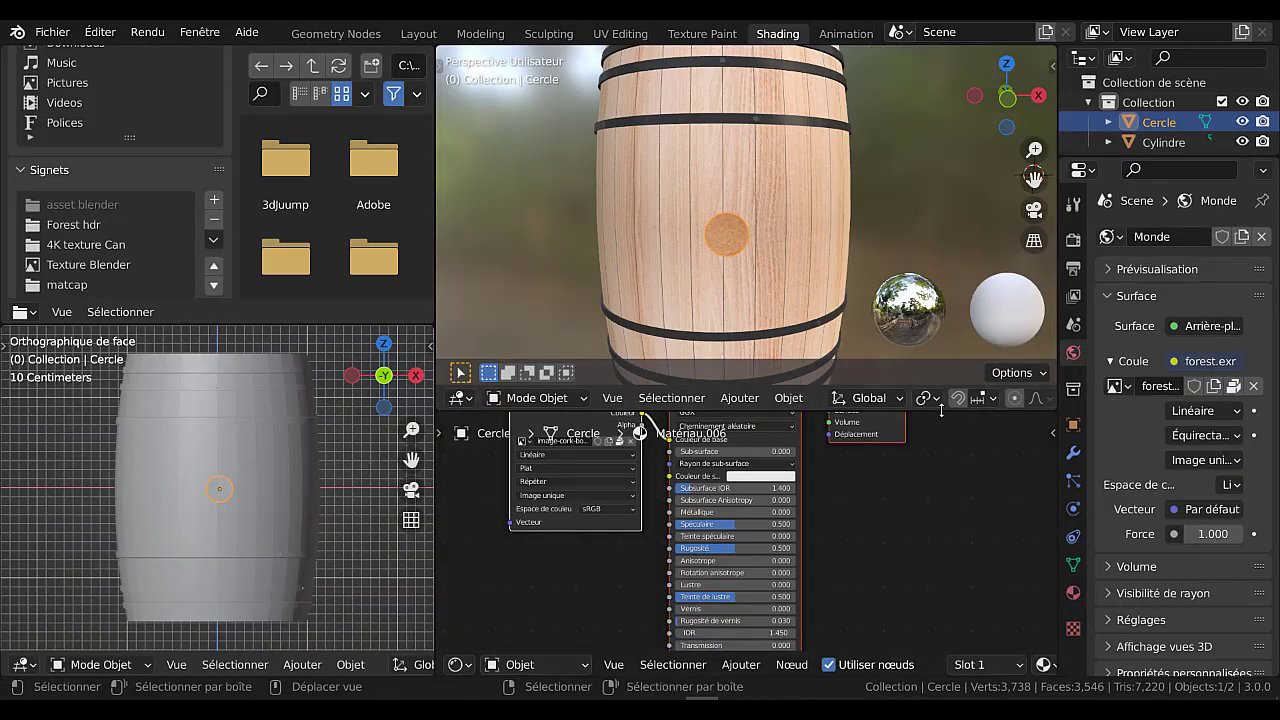
drag(941, 410, 941, 205)
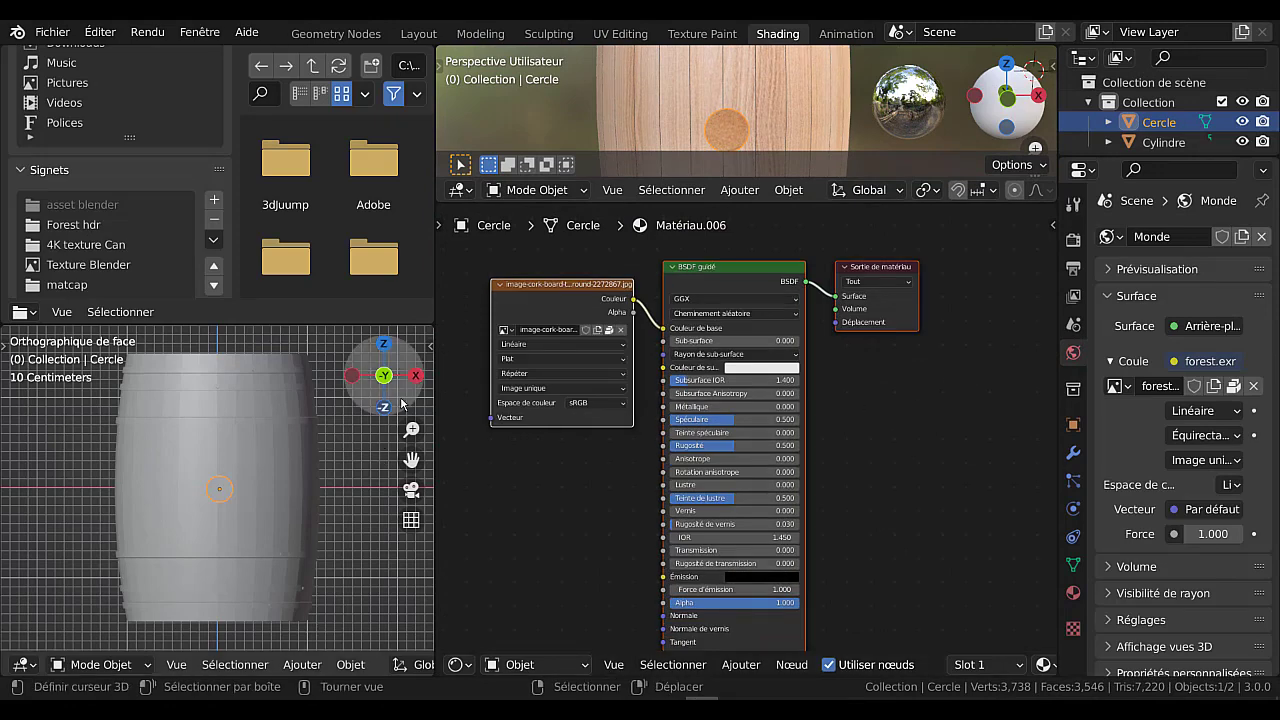
drag(436, 410, 318, 410)
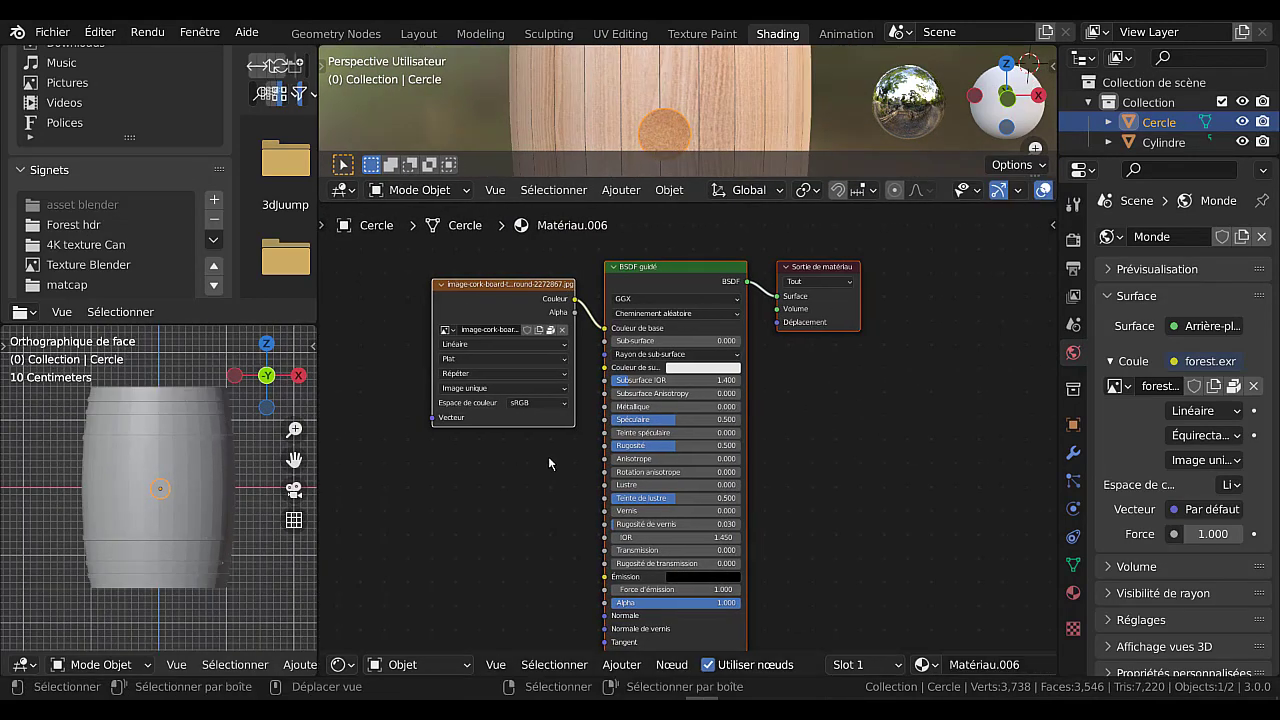
Move the cork image texture node farther away from the Principled BSDF node
scroll(548, 456, up, 2)
middle_drag(548, 456, 681, 478)
click(614, 294)
key(g)
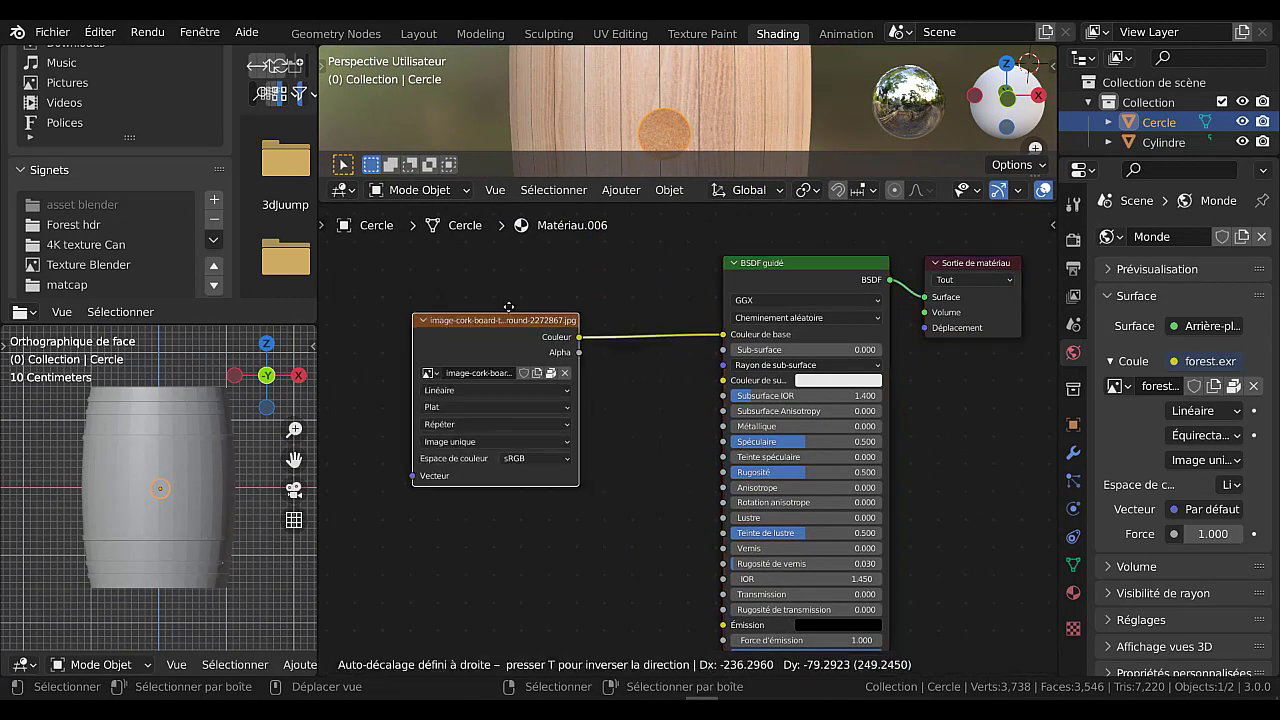
click(540, 284)
scroll(644, 502, up, 1)
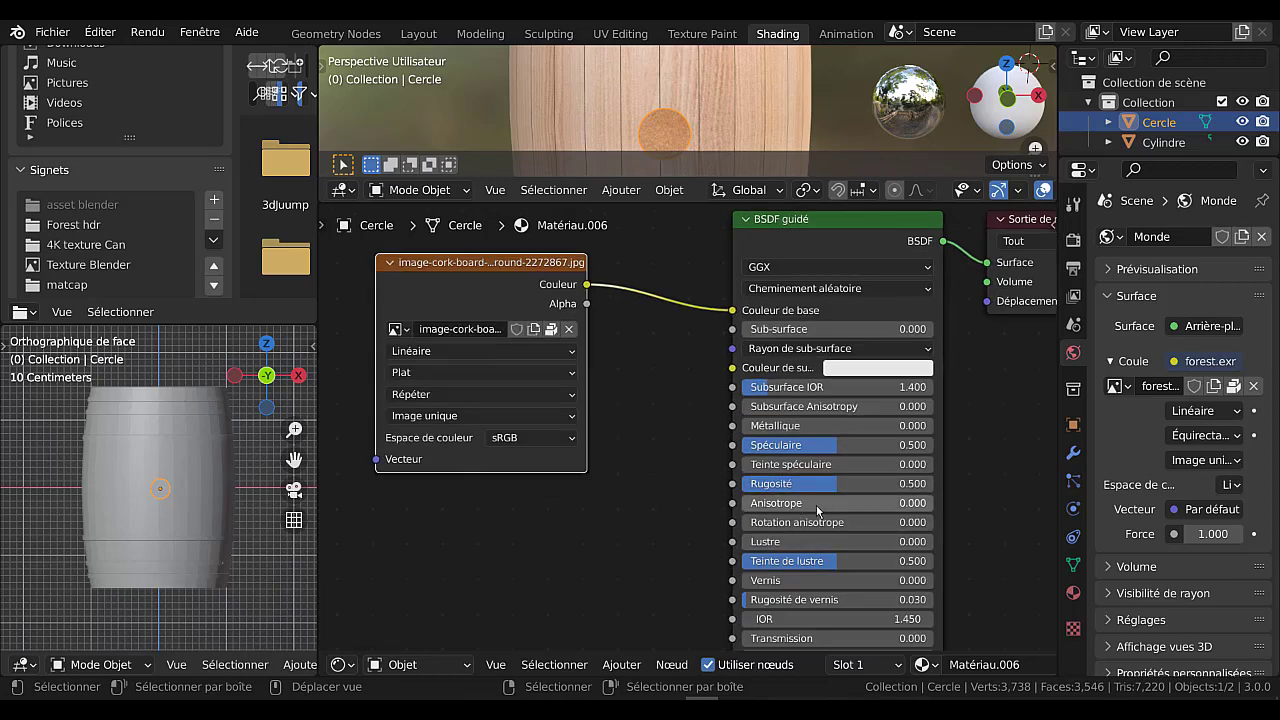
Set the Principled BSDF's sheen tint, roughness and specular to 0
drag(830, 561, 734, 561)
drag(790, 483, 735, 483)
drag(790, 445, 735, 445)
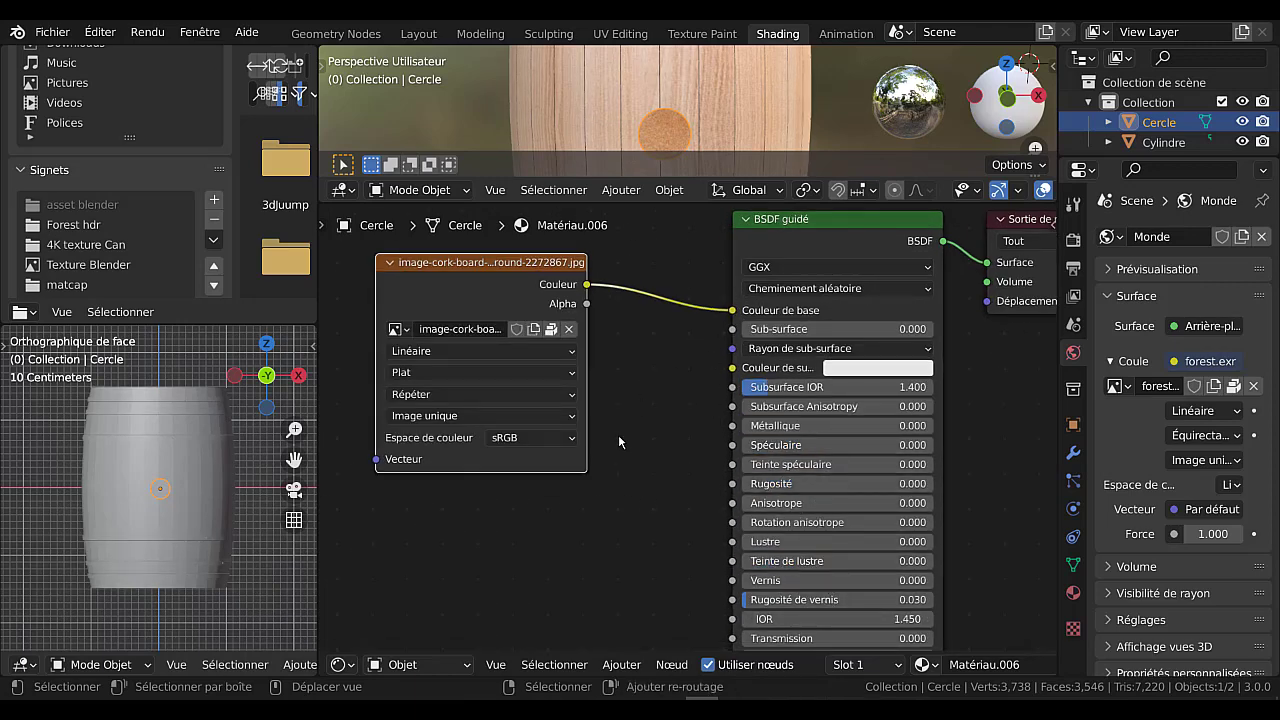
Show the small 3D viewport in rendered shading with a close, angled view of the cork
shift+scroll(618, 441, up, 1)
scroll(250, 668, down, 5)
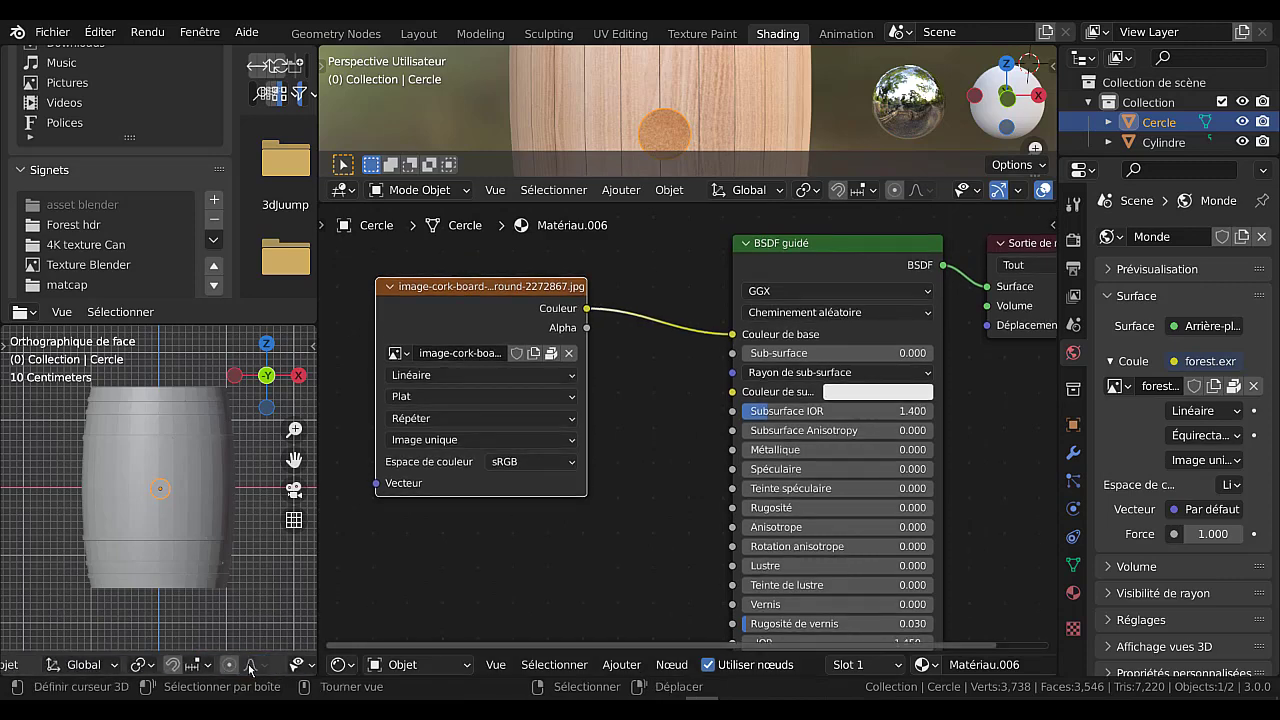
scroll(250, 668, down, 5)
click(296, 665)
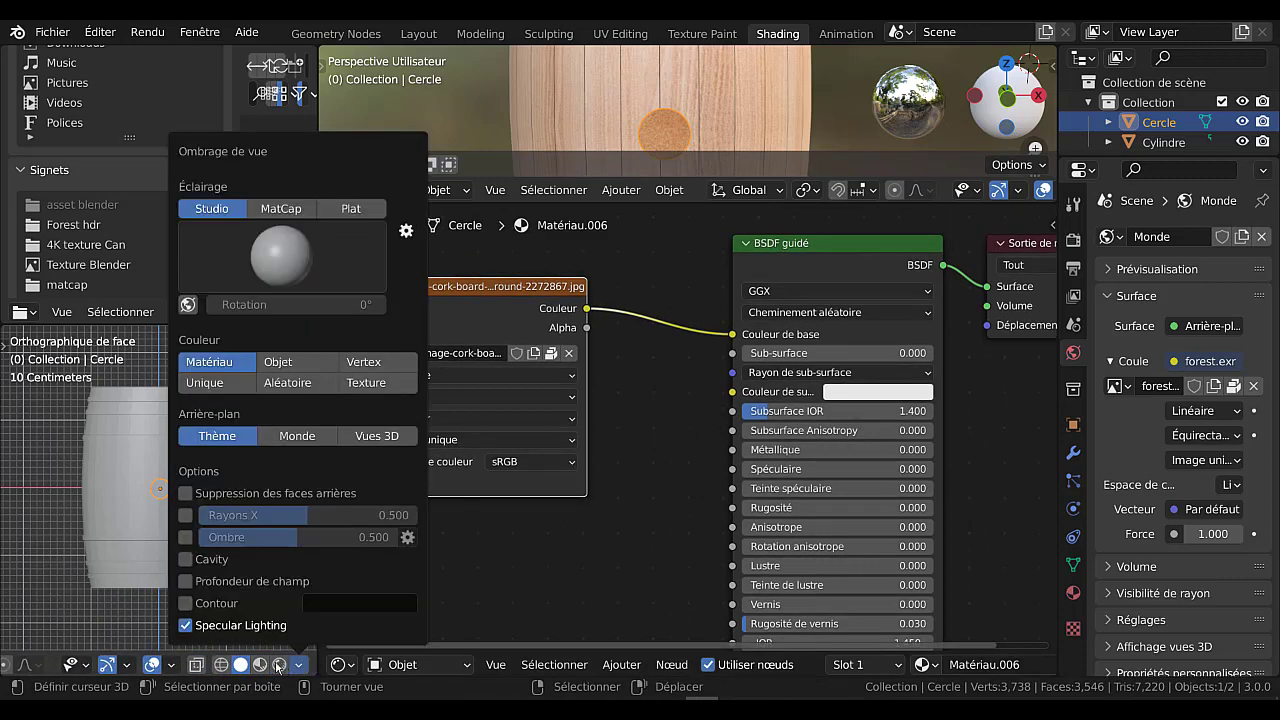
click(279, 665)
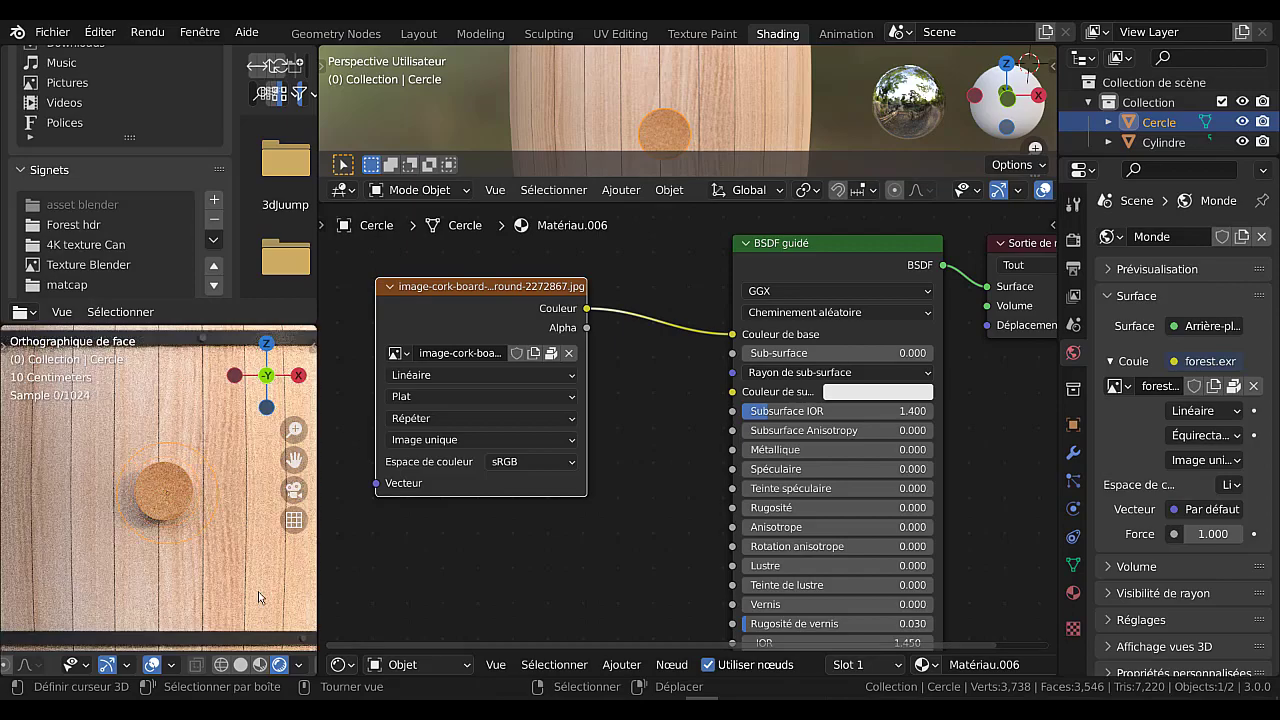
middle_drag(258, 591, 288, 555)
scroll(217, 558, up, 4)
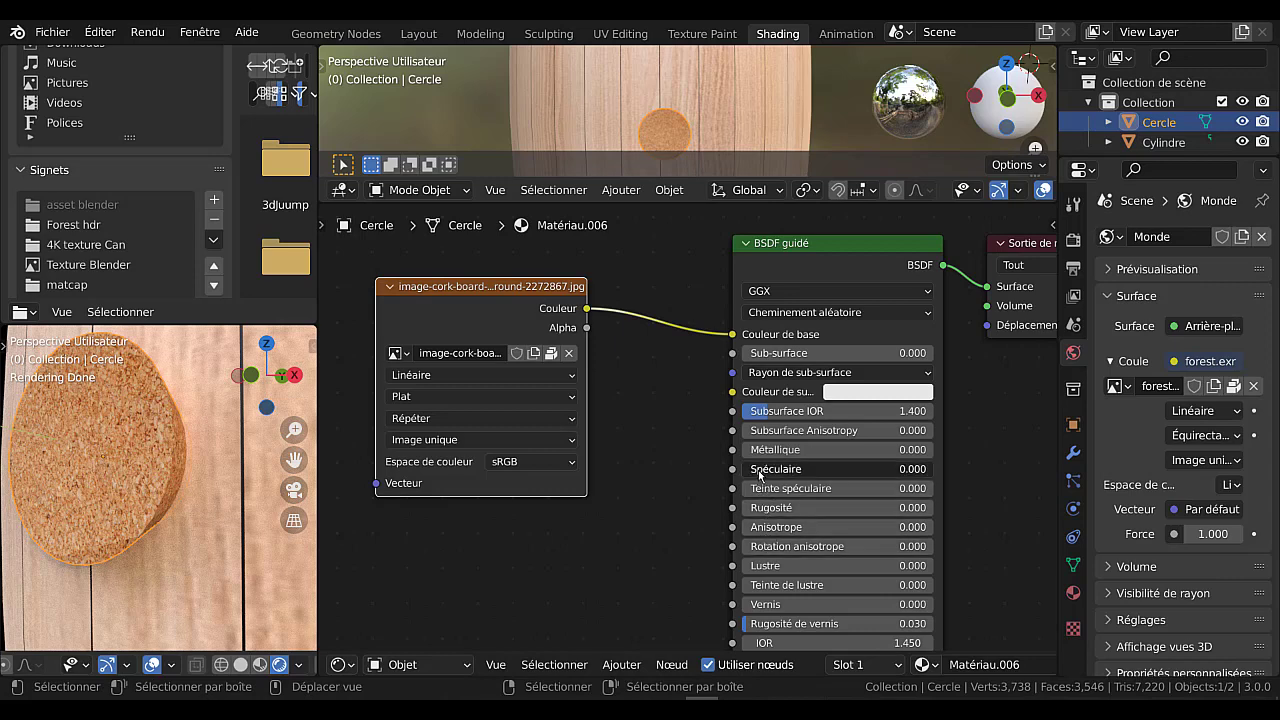
Set the Principled BSDF's specular to 0.003 and check the cork and the whole barrel in the rendered view
drag(837, 469, 842, 469)
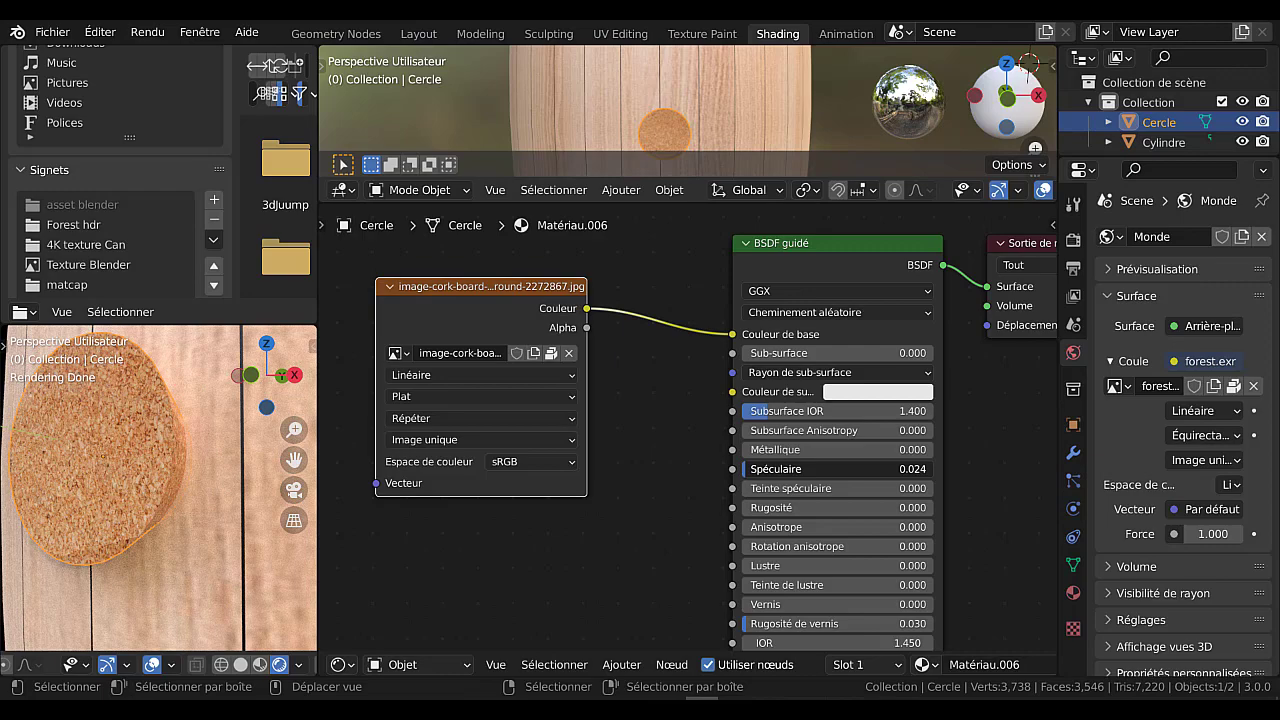
drag(842, 469, 838, 469)
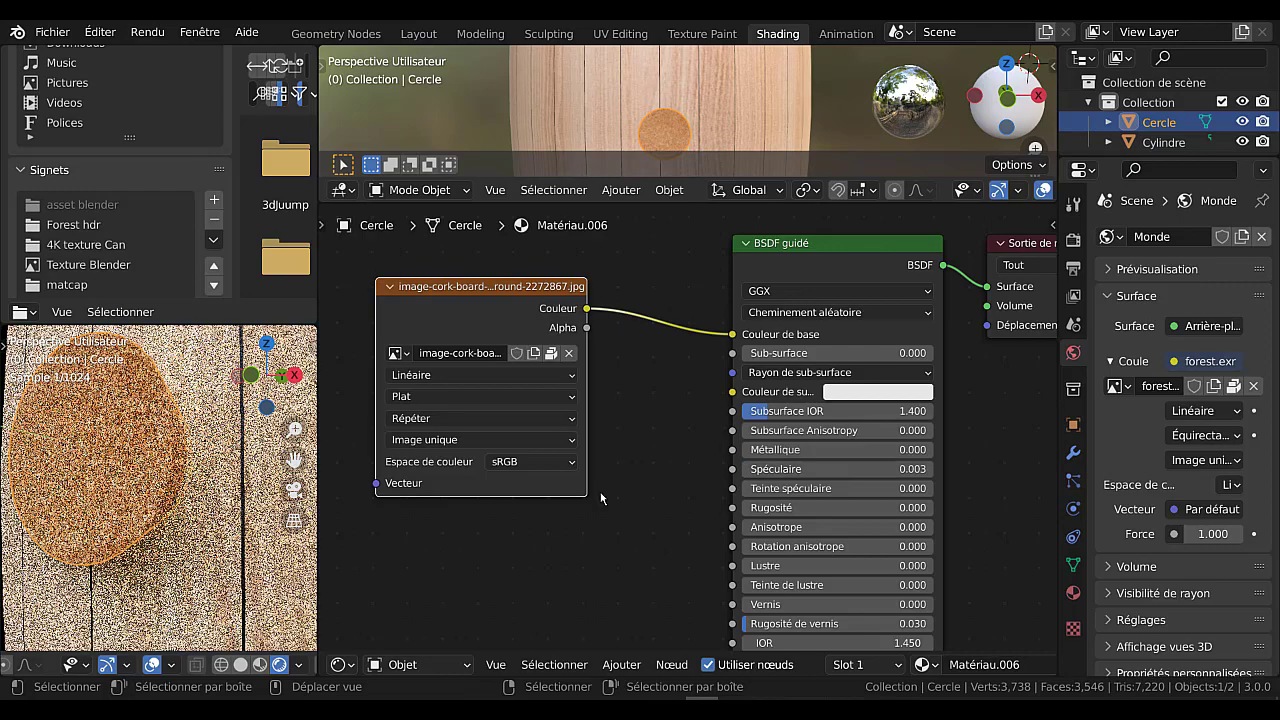
scroll(187, 528, up, 1)
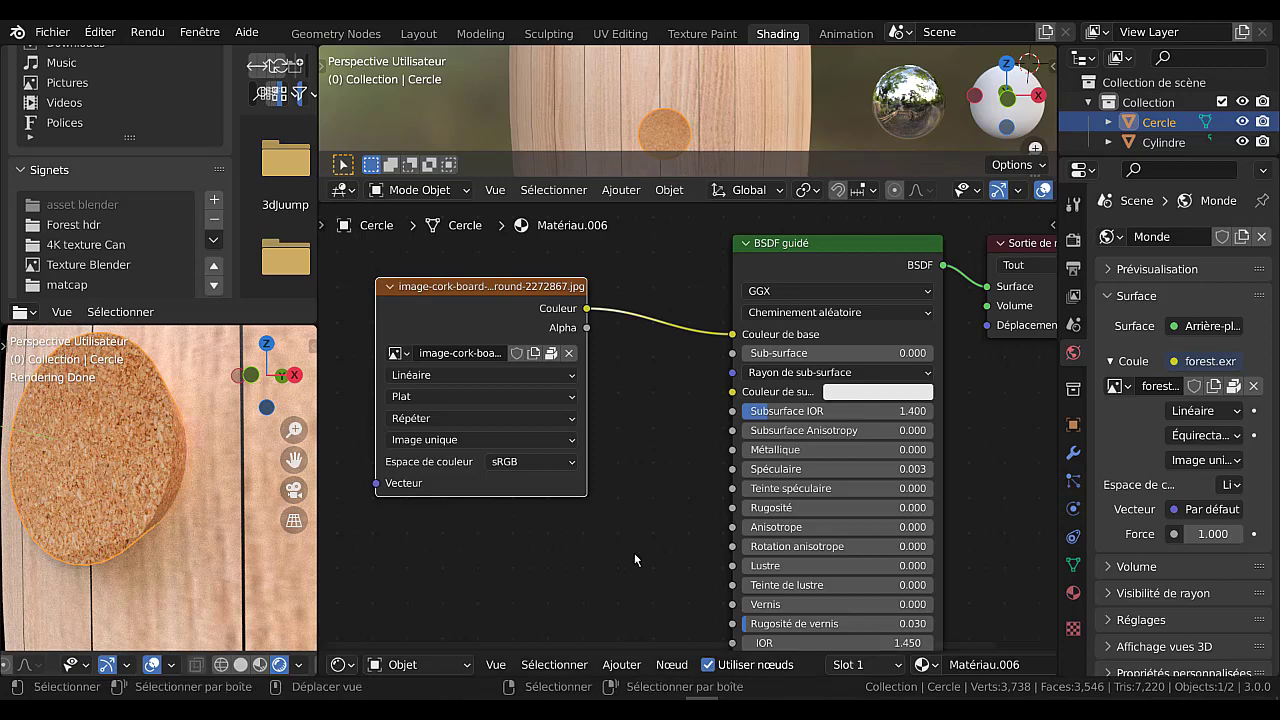
scroll(95, 580, down, 5)
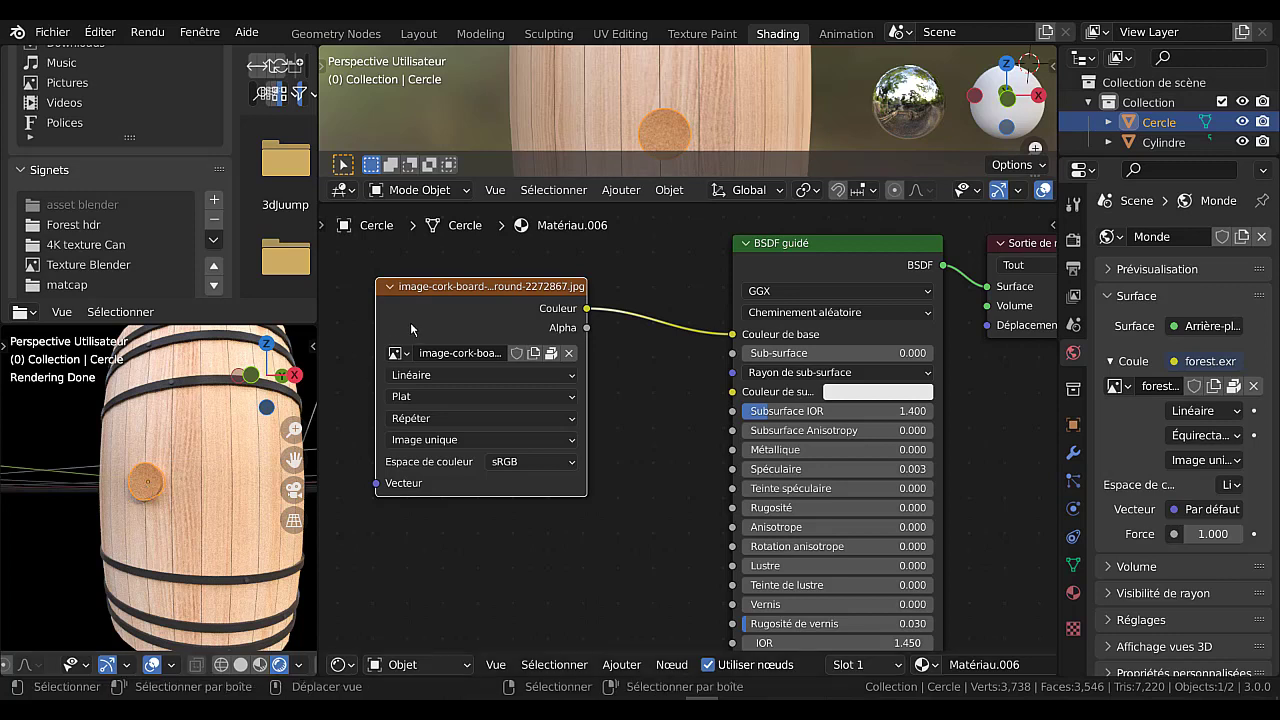
Shift the image texture node aside and insert a Hue/Saturation color node on the link to the Principled BSDF's base color
drag(496, 289, 448, 286)
click(624, 665)
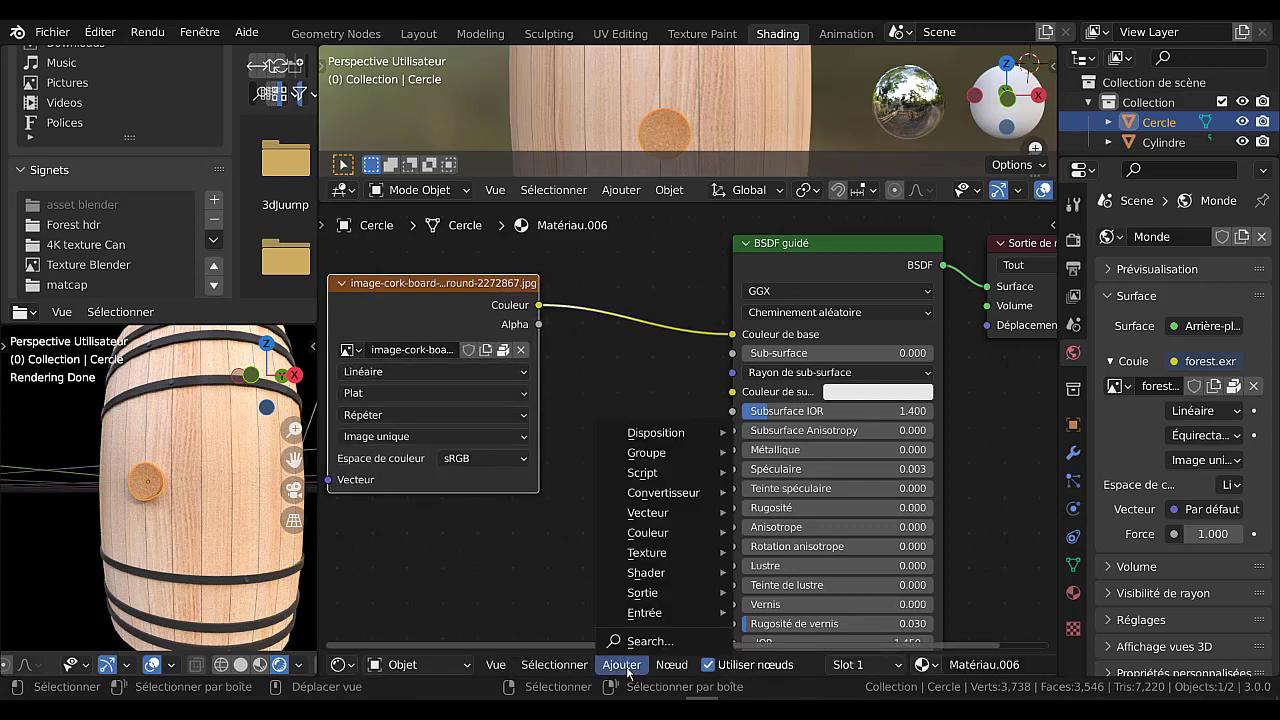
mouse_move(651, 538)
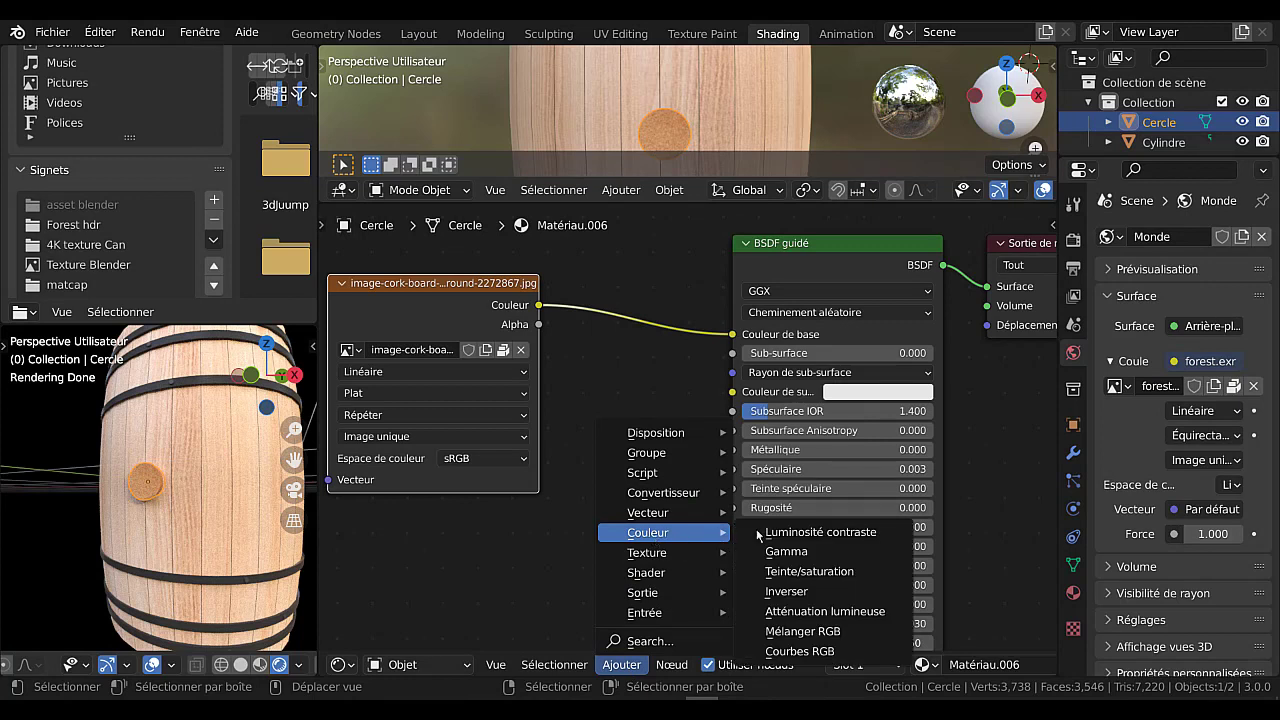
click(800, 571)
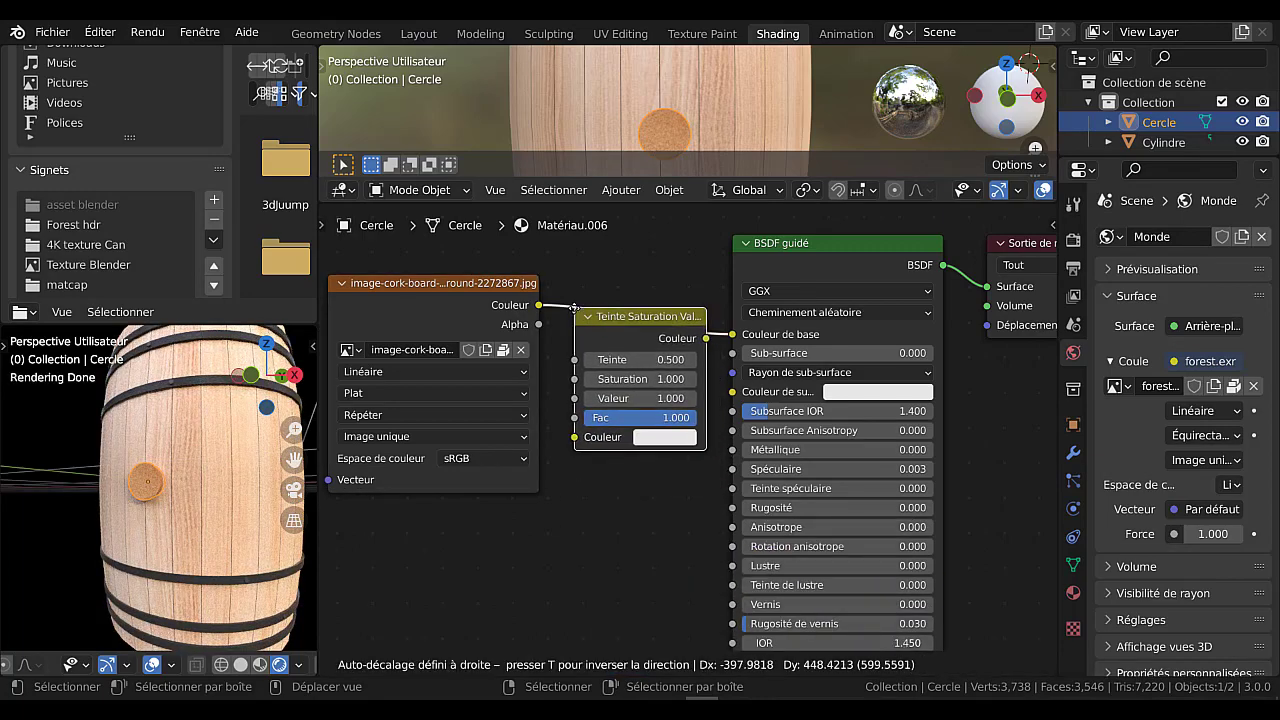
click(608, 307)
Set the Hue/Saturation node's hue and saturation to 0, value to 0.9 and factor to 0.426
scroll(167, 558, up, 3)
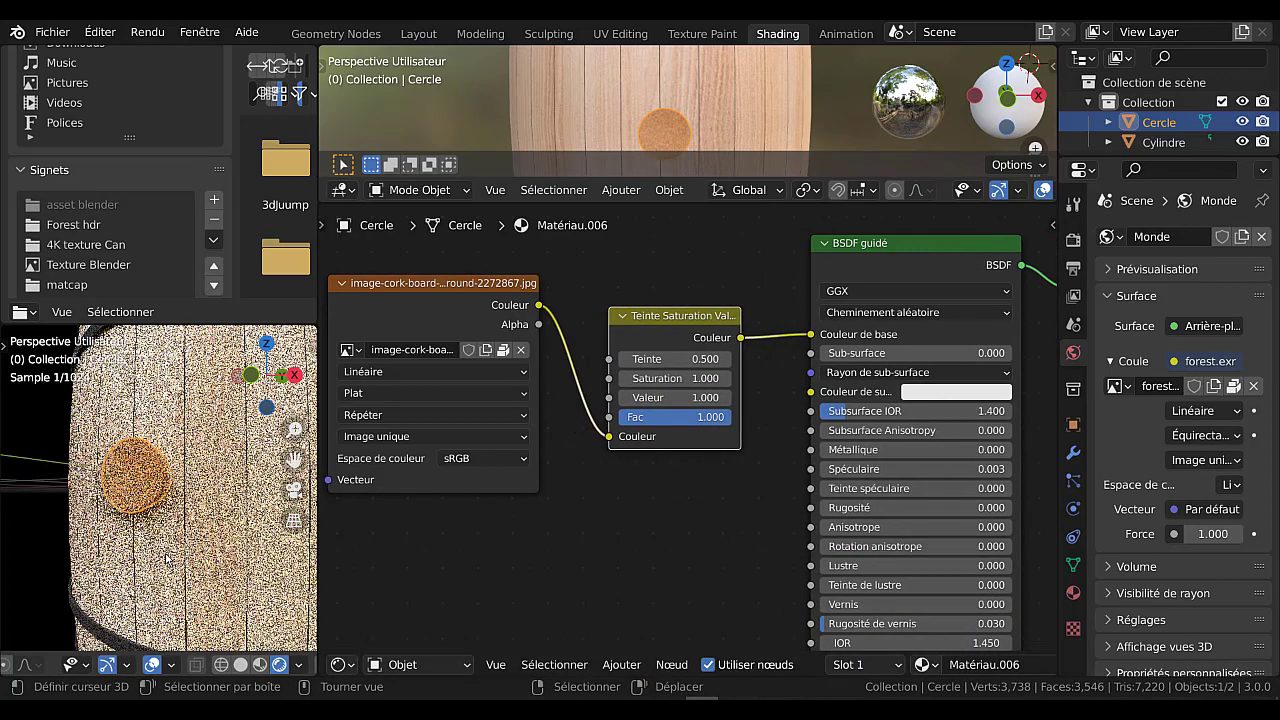
scroll(167, 558, up, 2)
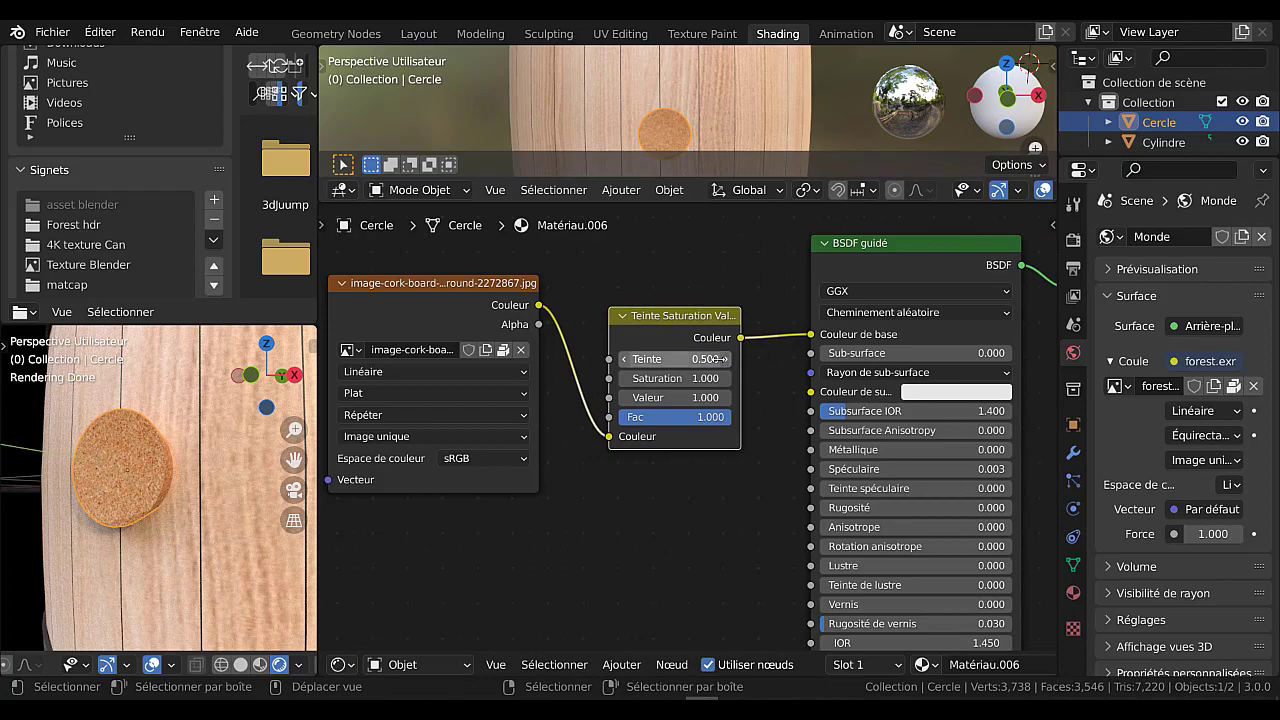
drag(717, 359, 665, 397)
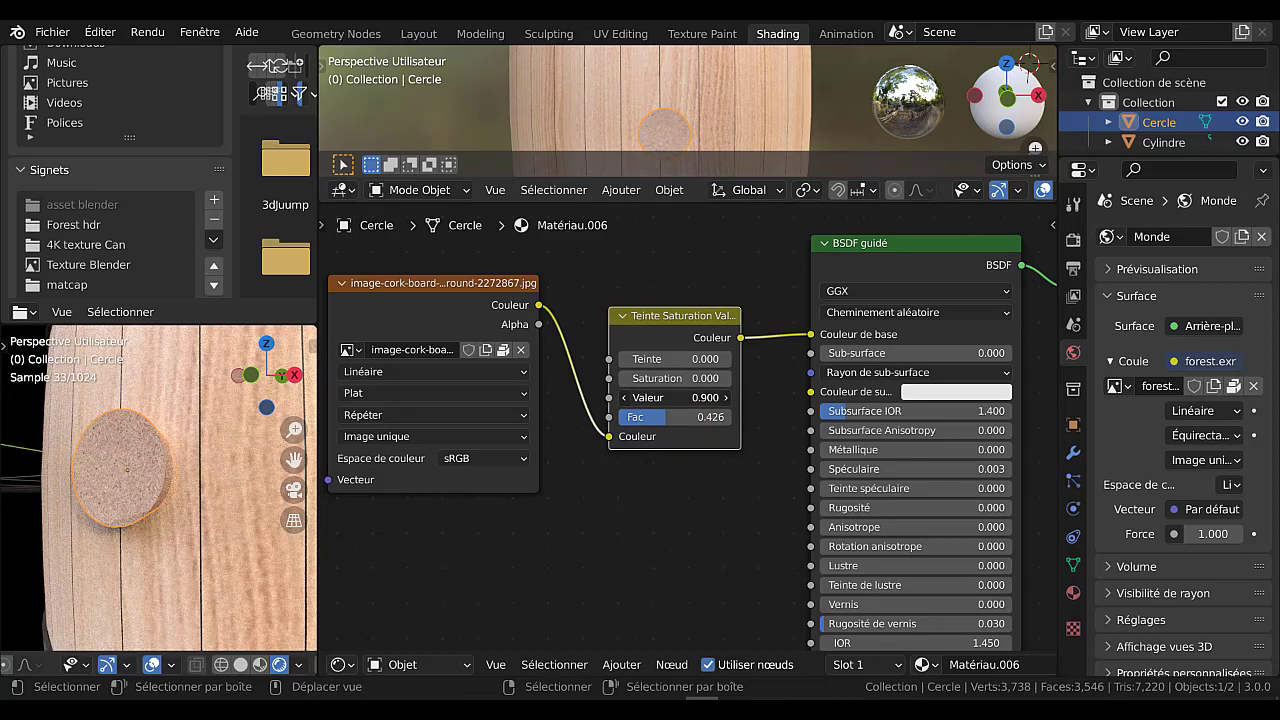
Raise the Hue/Saturation node's factor to 0.467 and inspect the cork from the side in the rendered view
mouse_move(235, 565)
middle_down()
mouse_move(284, 557)
mouse_move(232, 580)
middle_up()
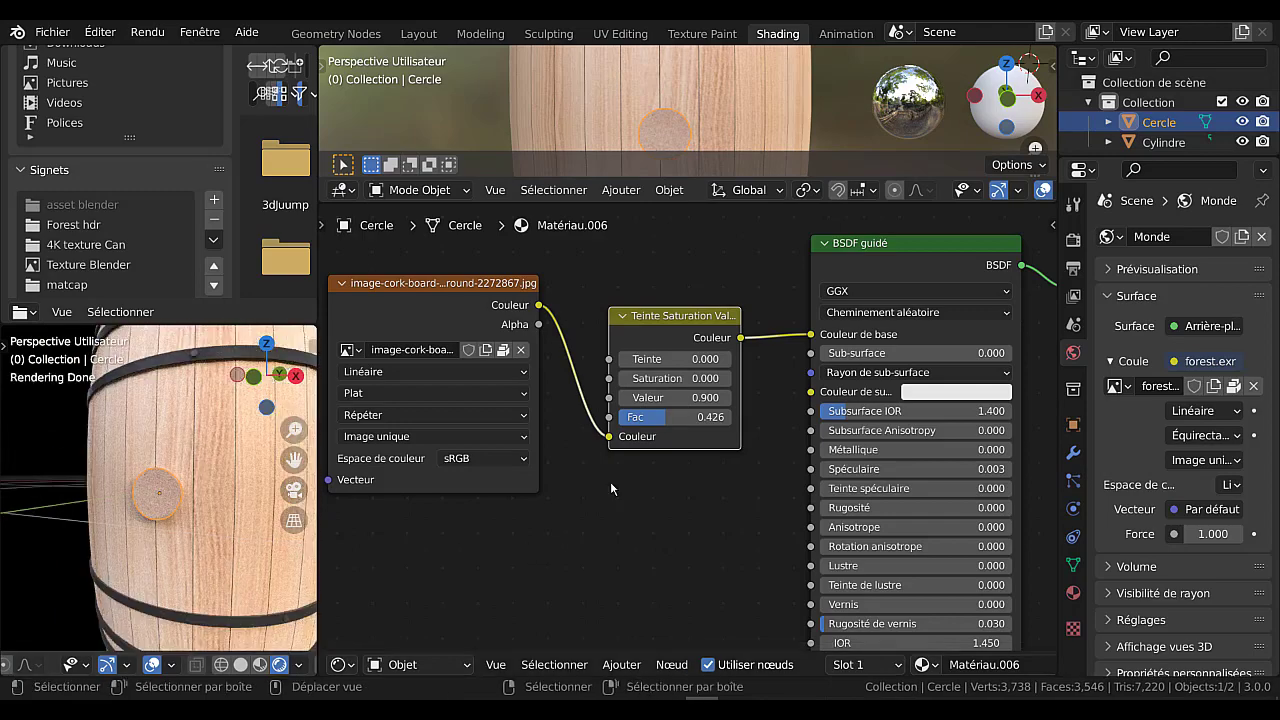
scroll(193, 585, up, 5)
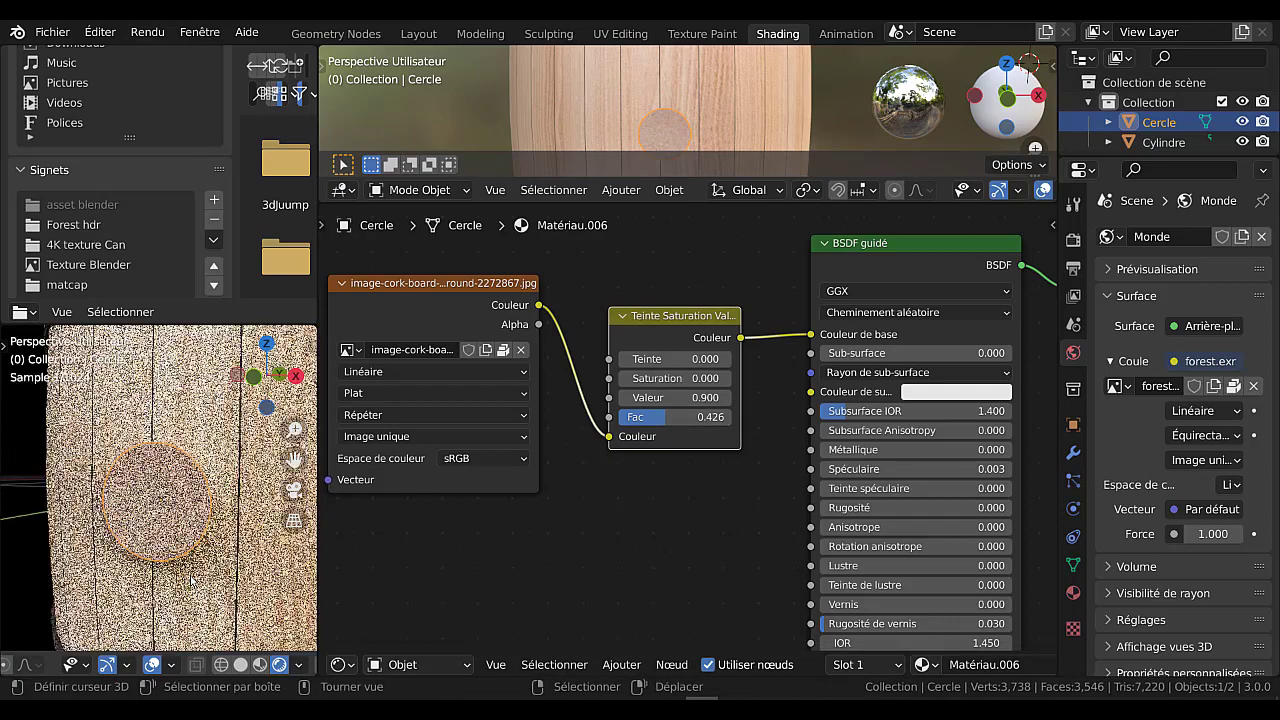
drag(661, 420, 670, 420)
scroll(410, 520, down, 2)
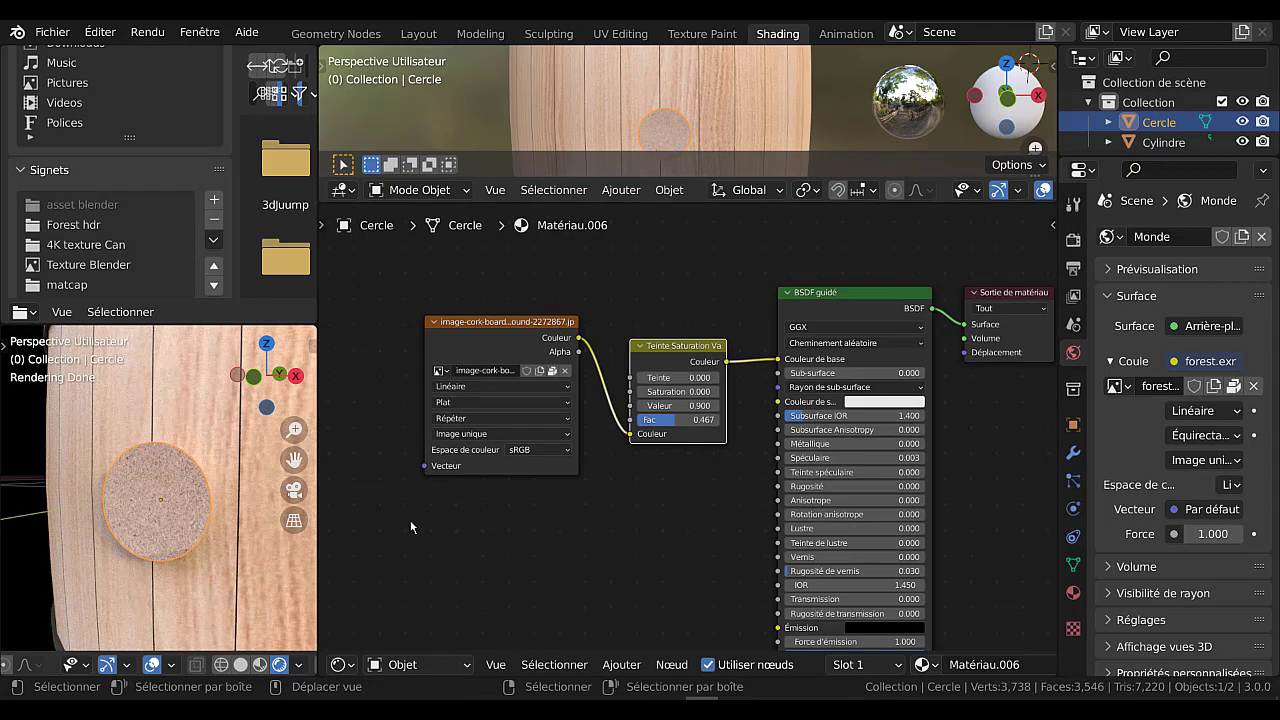
middle_drag(236, 564, 150, 572)
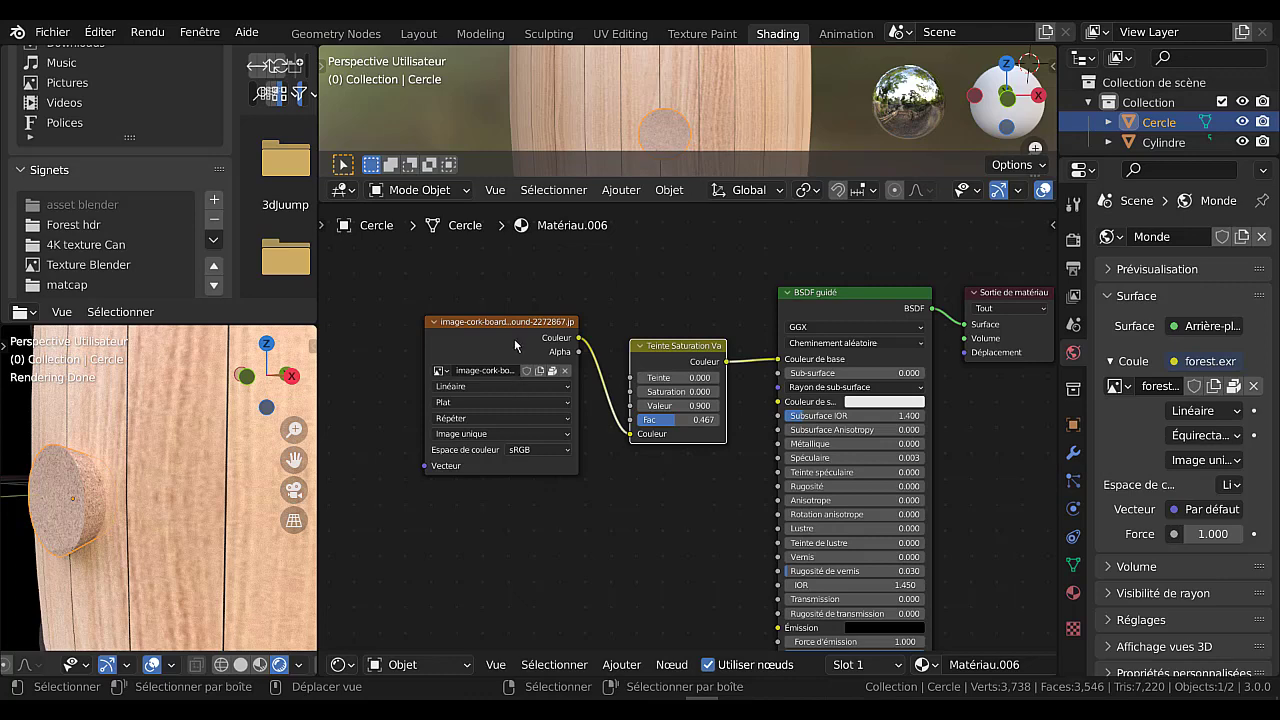
Spread the image texture and Hue/Saturation nodes apart and add a Bump vector node below the Hue/Saturation node
drag(514, 339, 476, 341)
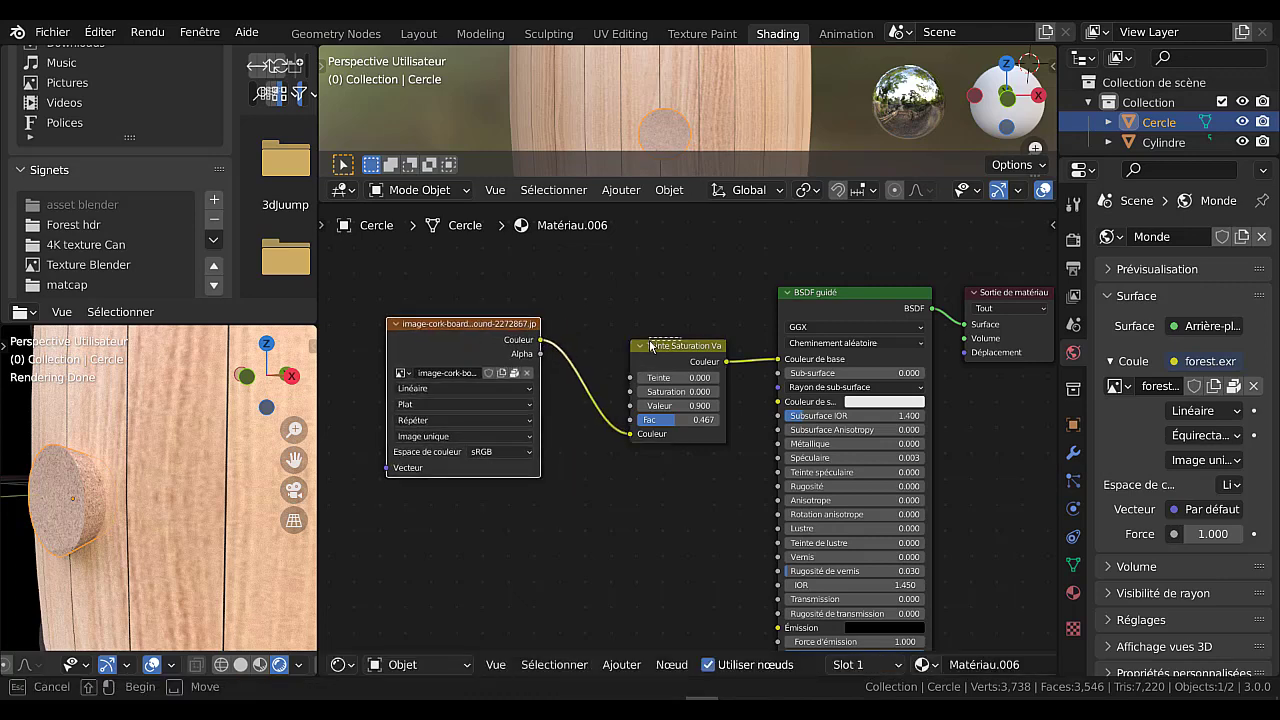
mouse_move(650, 342)
mouse_down()
mouse_move(662, 343)
mouse_move(641, 343)
mouse_up()
mouse_move(503, 339)
mouse_down()
mouse_move(483, 340)
mouse_move(495, 340)
mouse_up()
scroll(650, 548, down, 2)
click(622, 665)
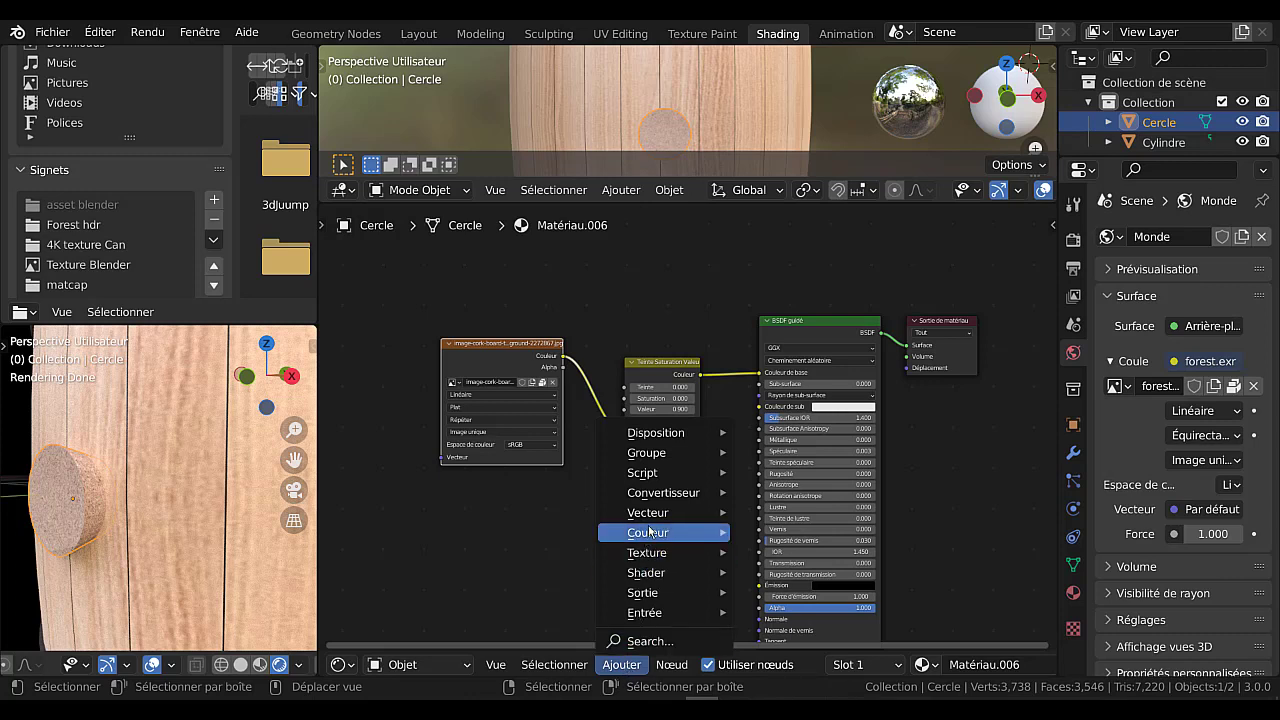
mouse_move(650, 518)
click(781, 352)
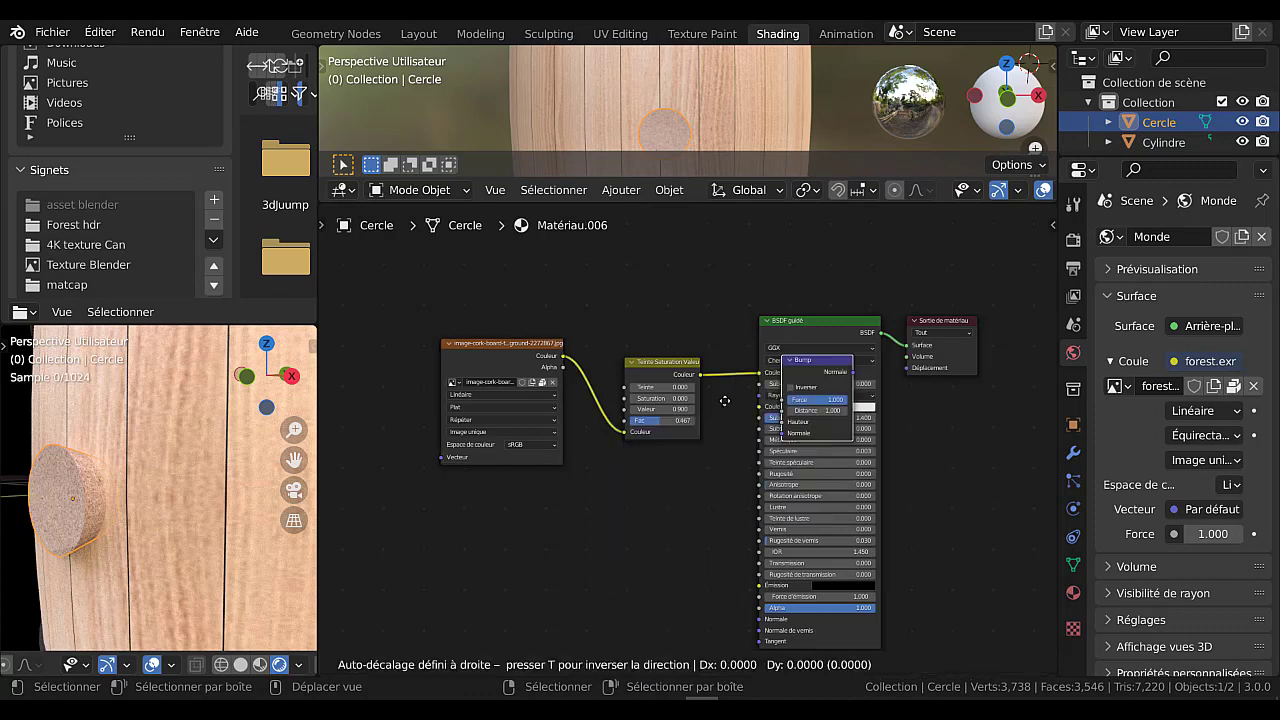
click(620, 483)
middle_drag(571, 524, 588, 502)
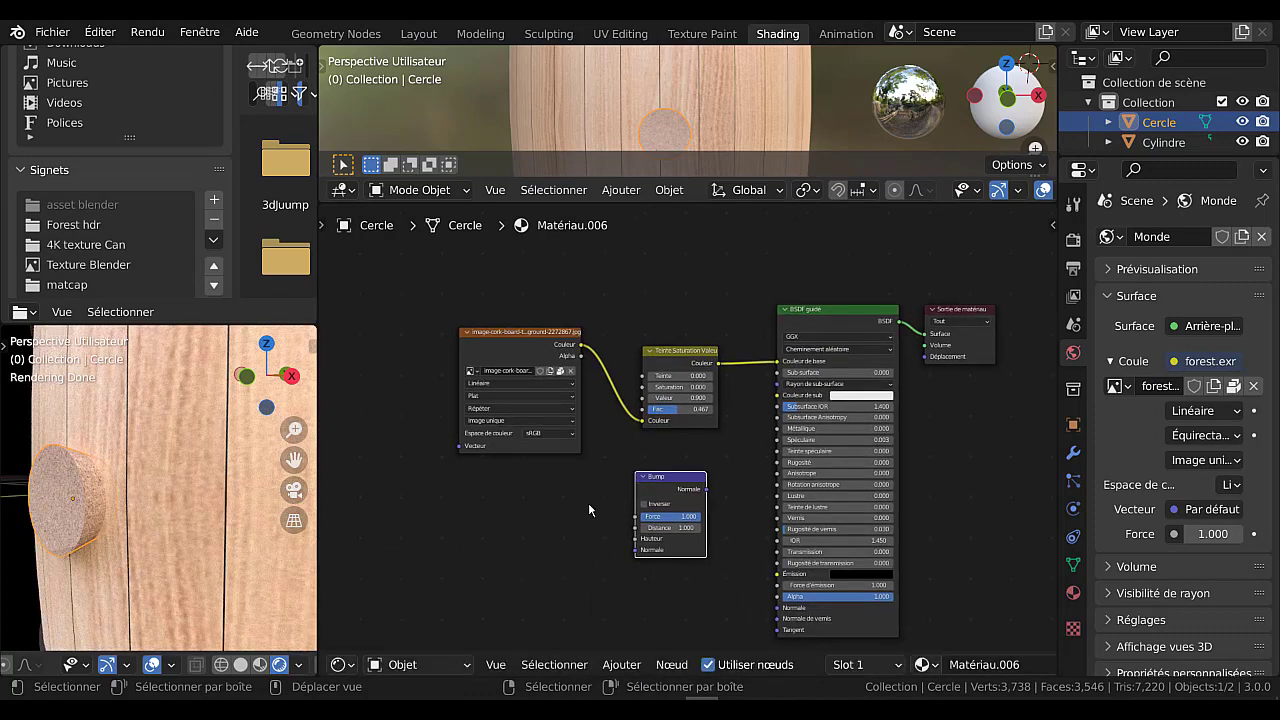
Link the cork image's color output to the Bump node's height and the Bump normal output to the Principled BSDF's normal input
drag(581, 346, 634, 540)
middle_drag(580, 542, 528, 478)
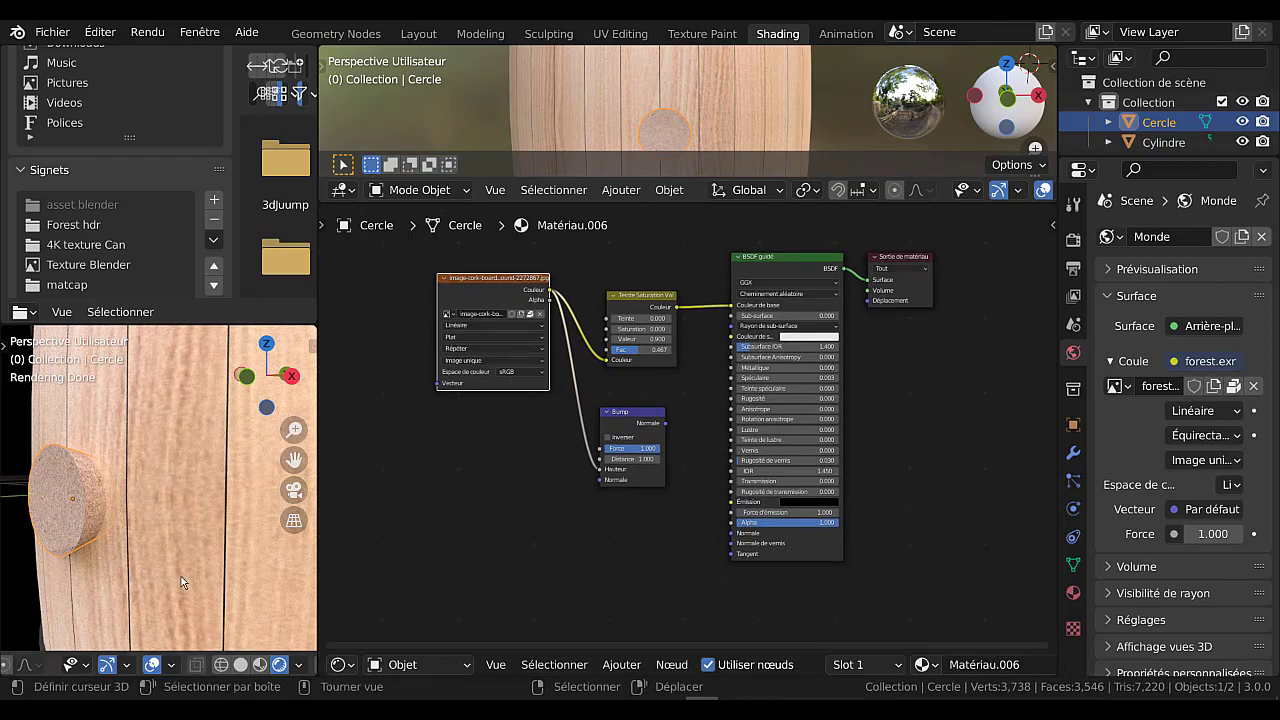
scroll(181, 576, up, 4)
mouse_move(130, 574)
middle_down()
mouse_move(182, 569)
mouse_move(126, 566)
middle_up()
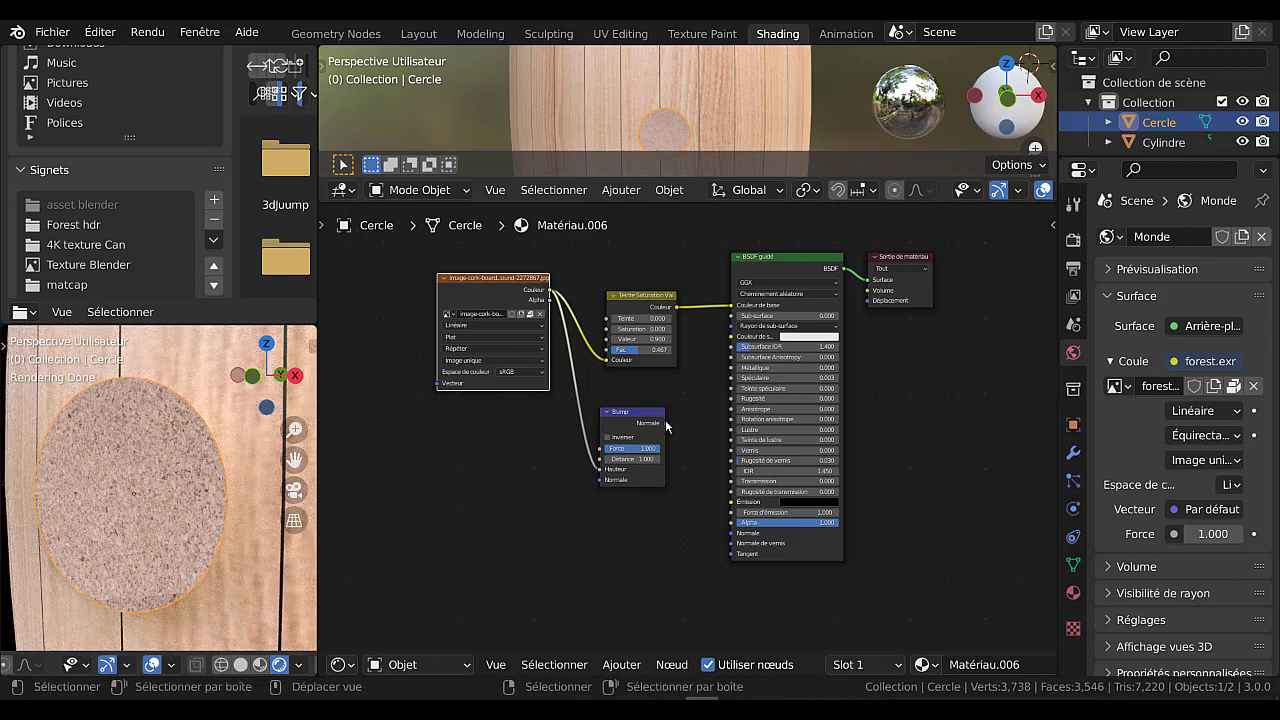
drag(665, 419, 732, 533)
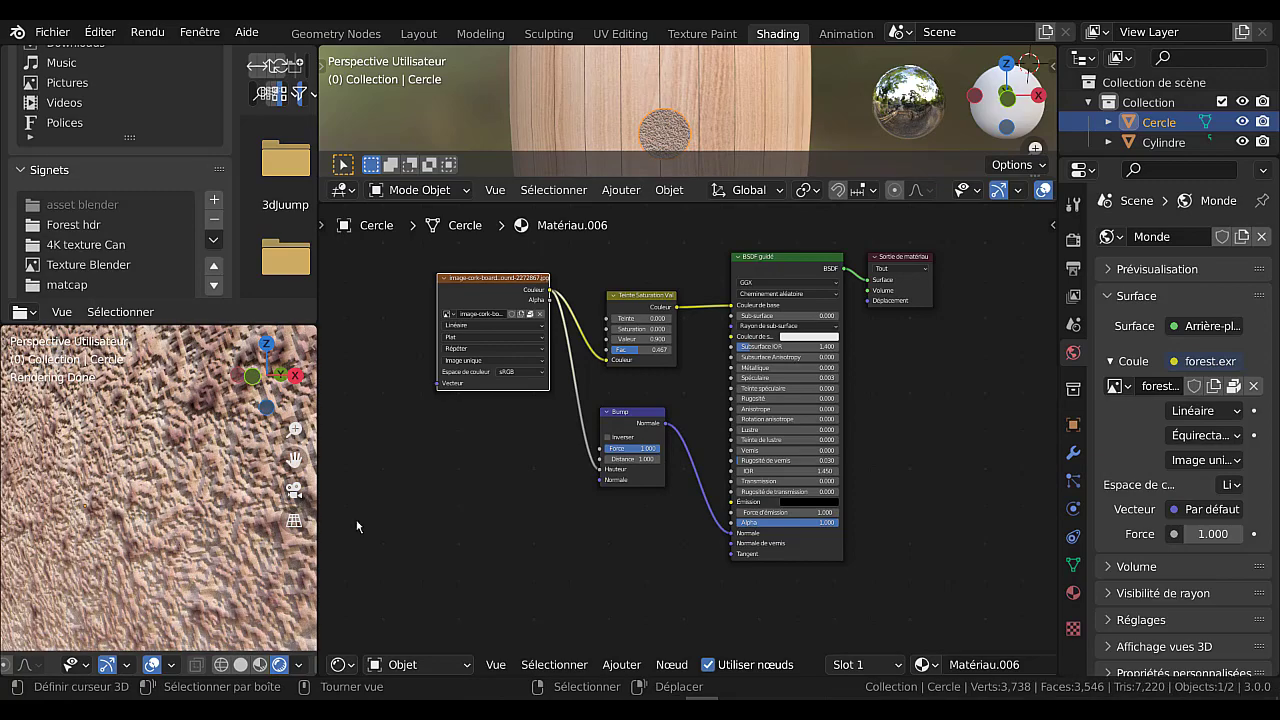
Set the Bump node's strength to 0.256 and check the cork and the whole barrel in the rendered view
scroll(544, 522, up, 3)
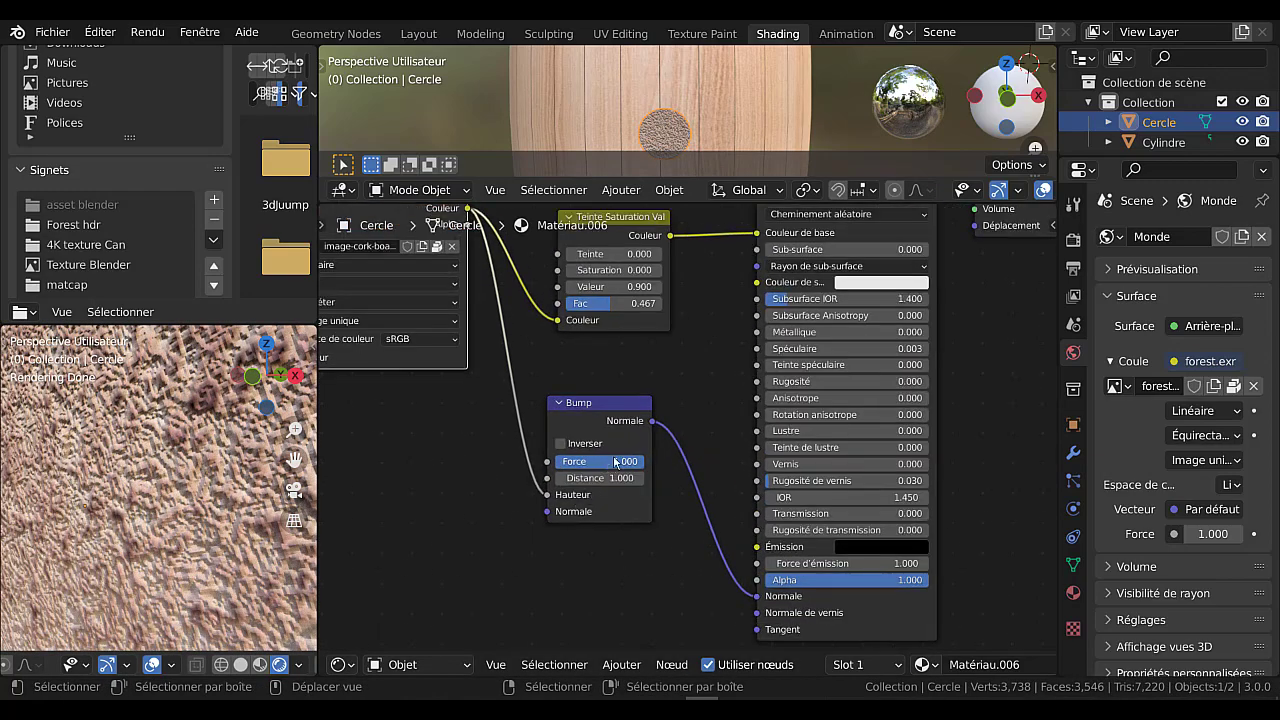
drag(615, 462, 553, 462)
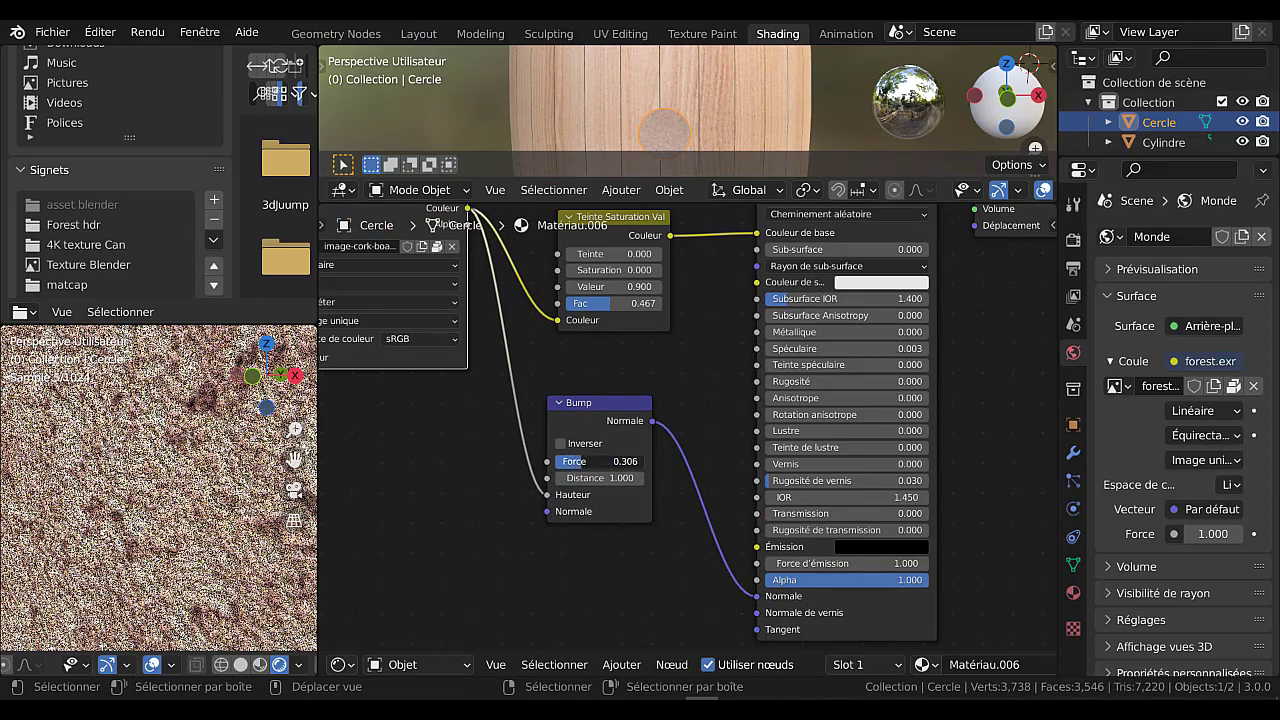
drag(582, 462, 578, 462)
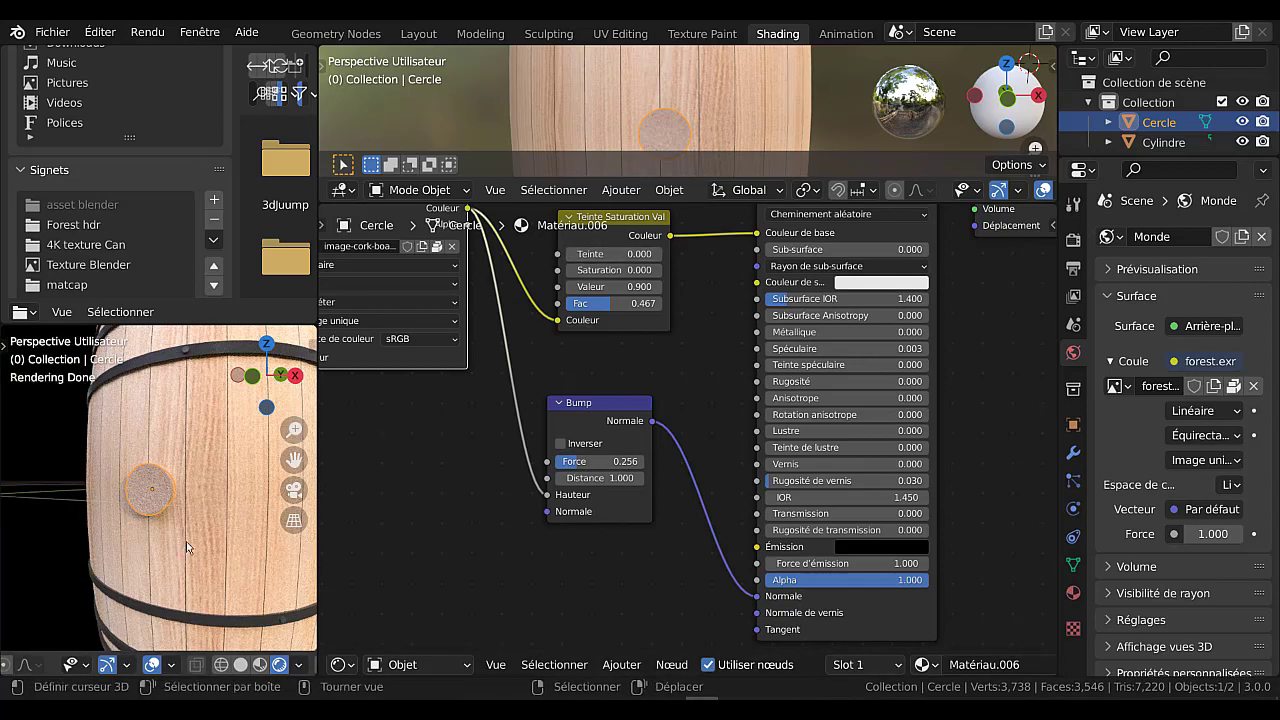
scroll(186, 541, down, 4)
middle_drag(186, 545, 211, 617)
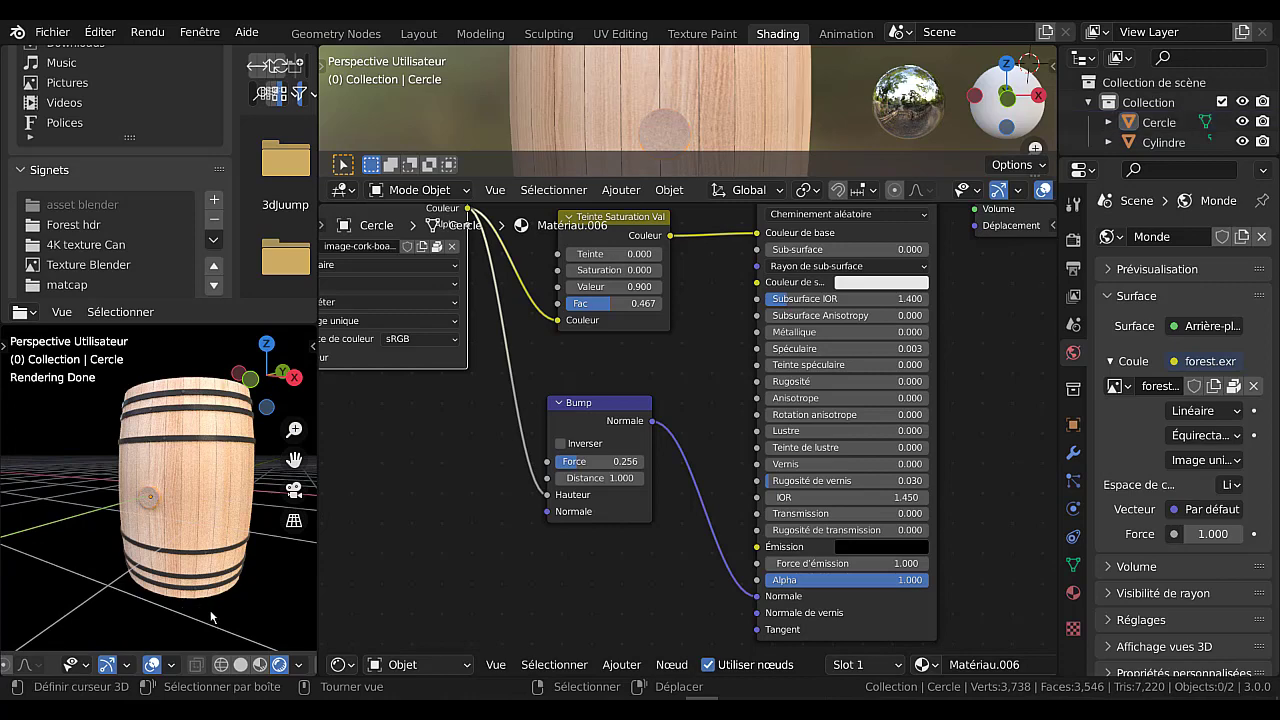
scroll(190, 638, up, 8)
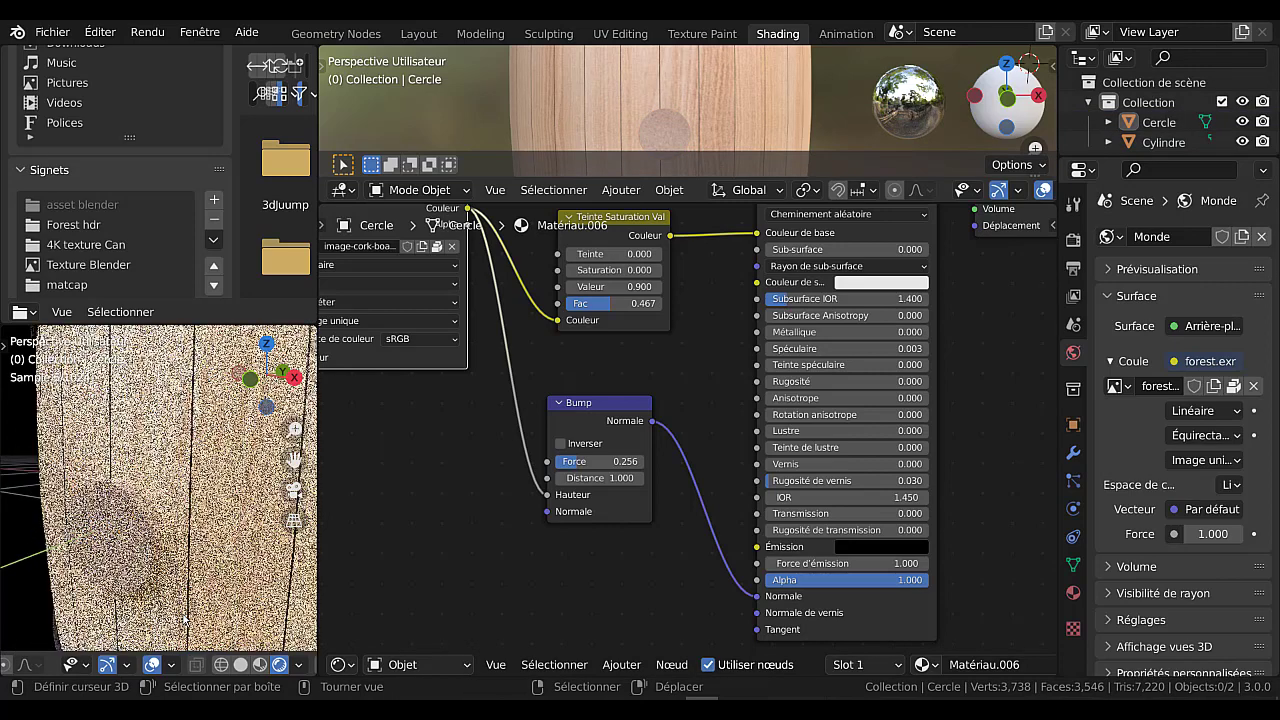
scroll(184, 619, down, 7)
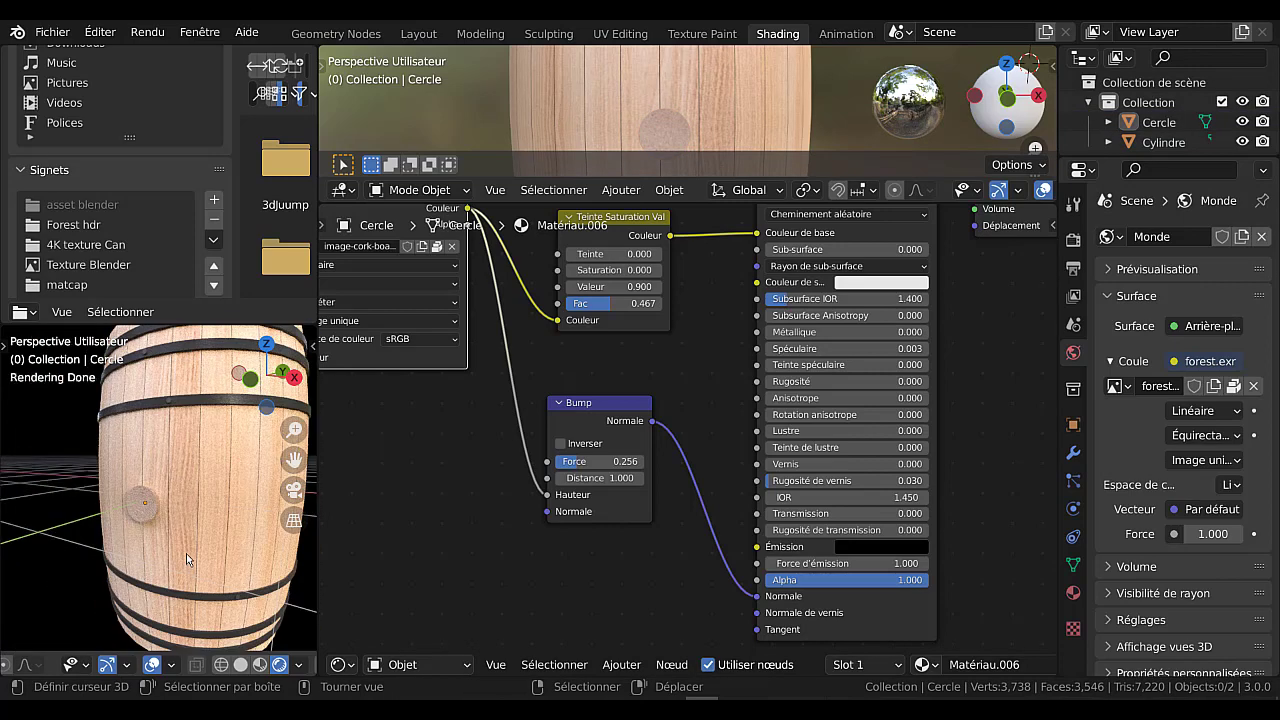
Select the barrel and display its material slots and the wood material's node tree
click(212, 508)
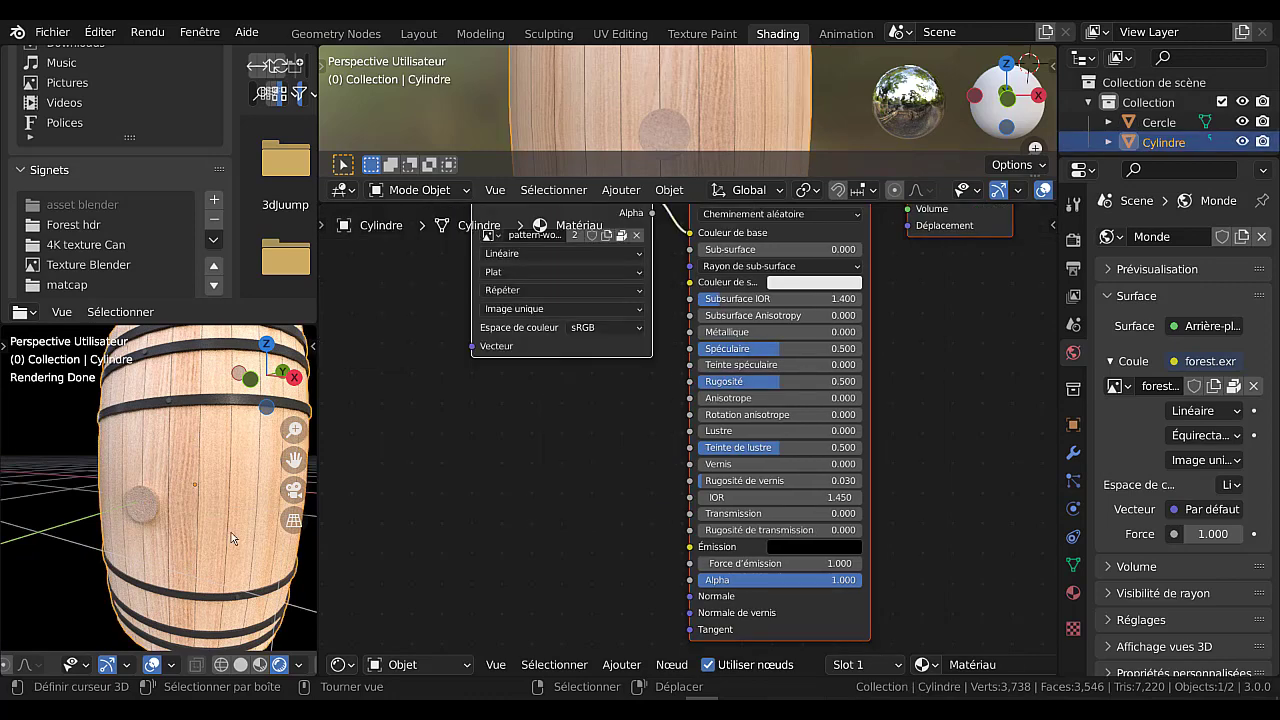
scroll(431, 513, down, 1)
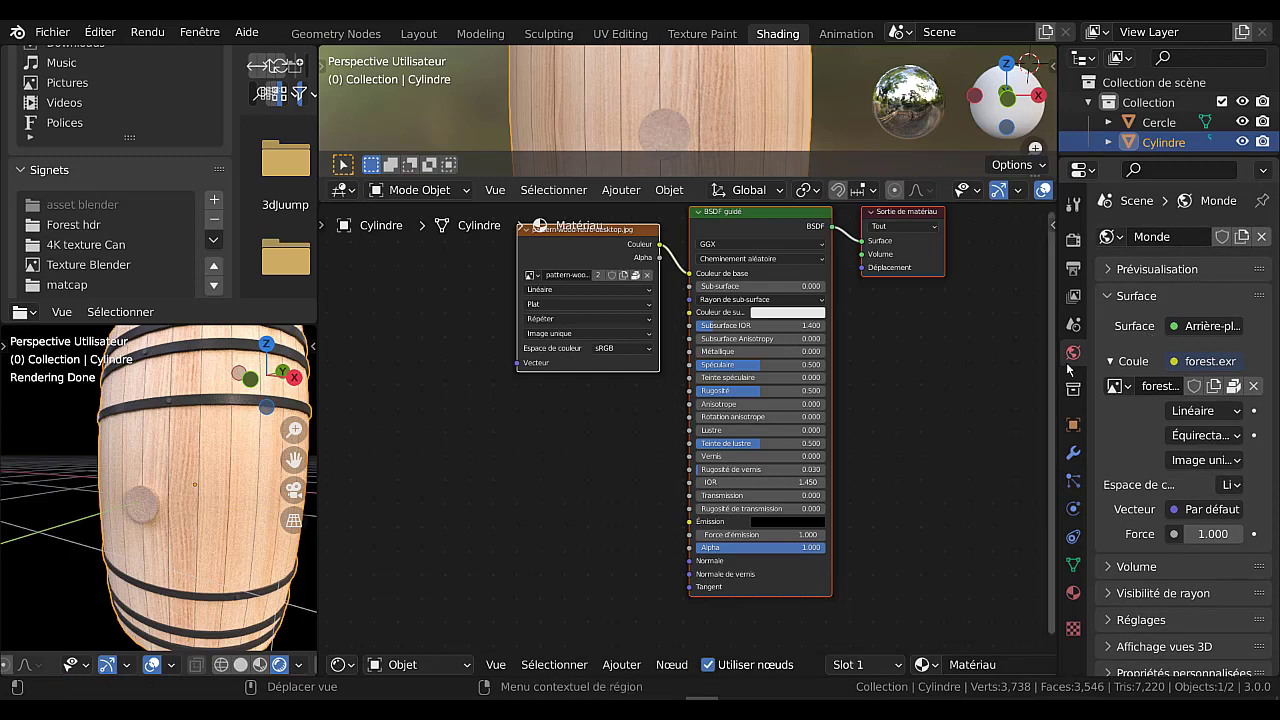
click(1073, 592)
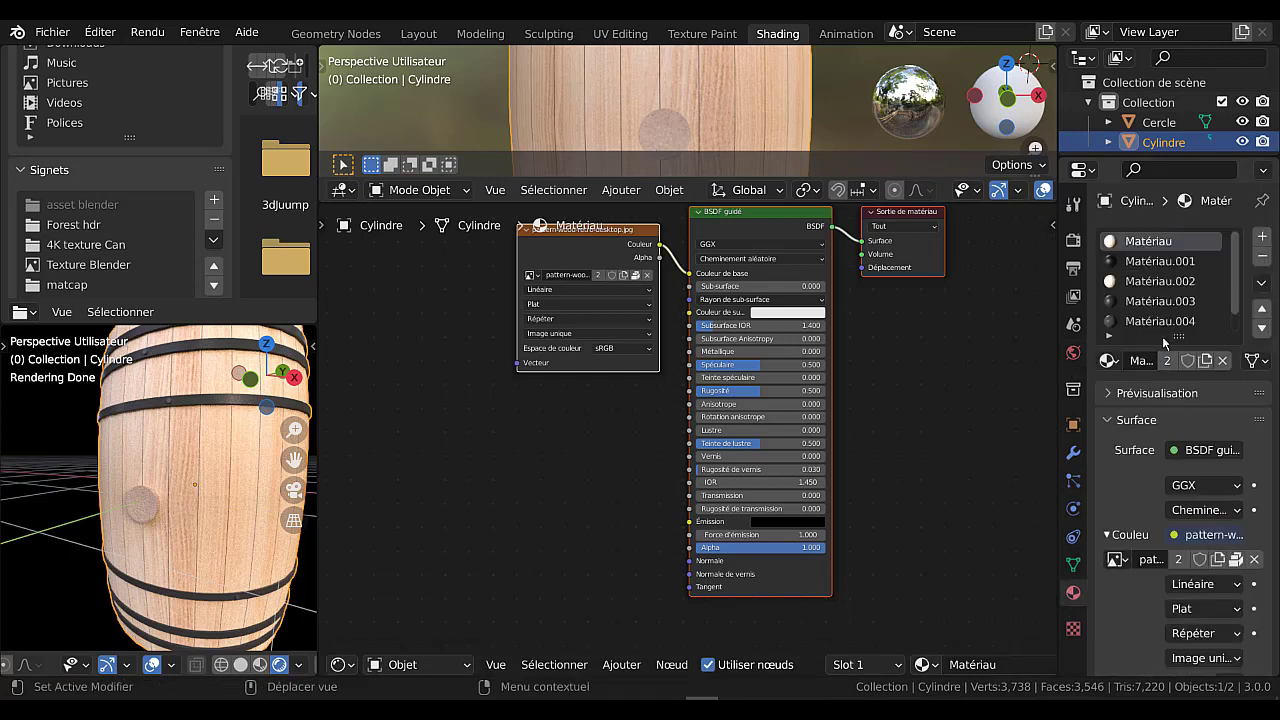
key(Home)
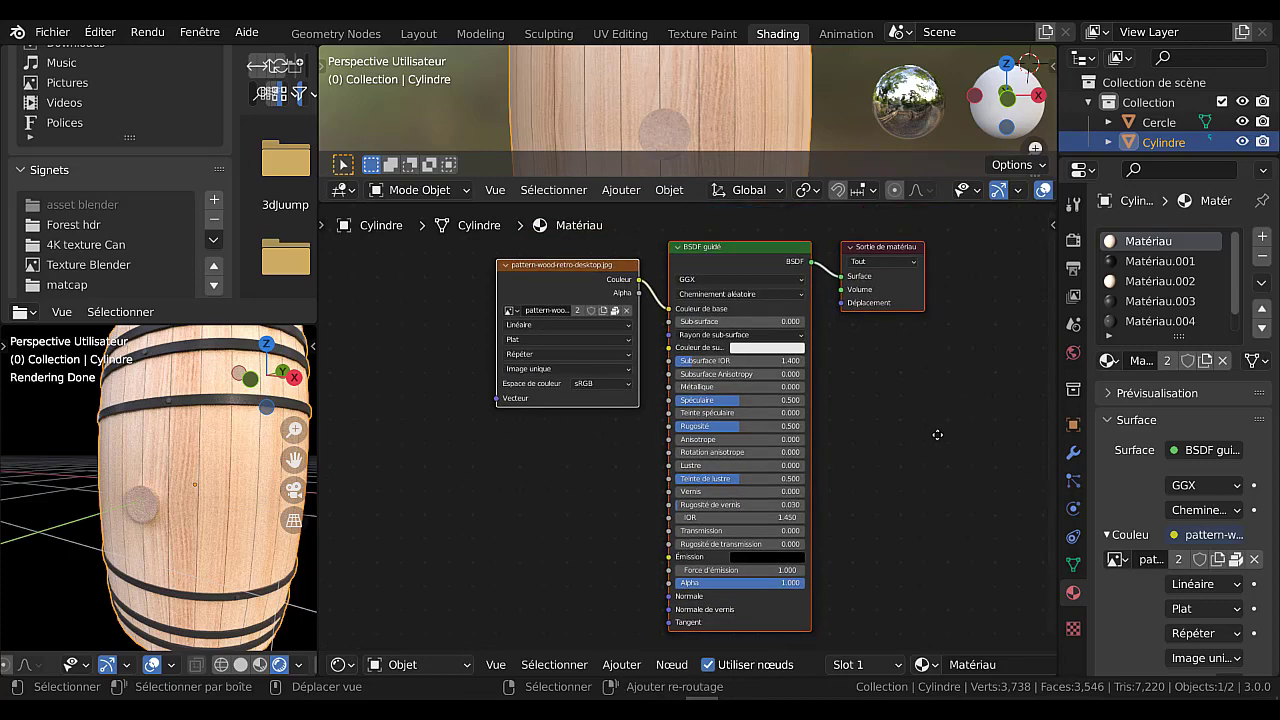
scroll(670, 339, up, 2)
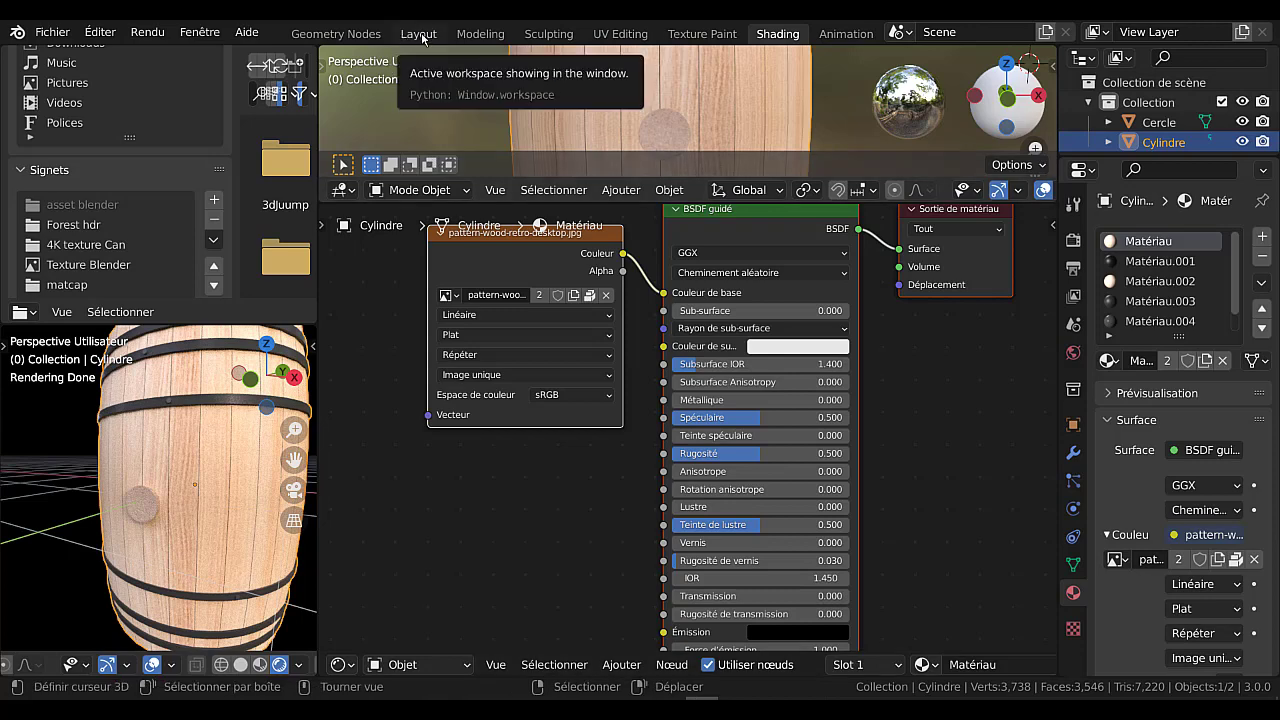
Select a single wooden face of the barrel in Edit Mode and widen the node editor by narrowing the properties area
key(Tab)
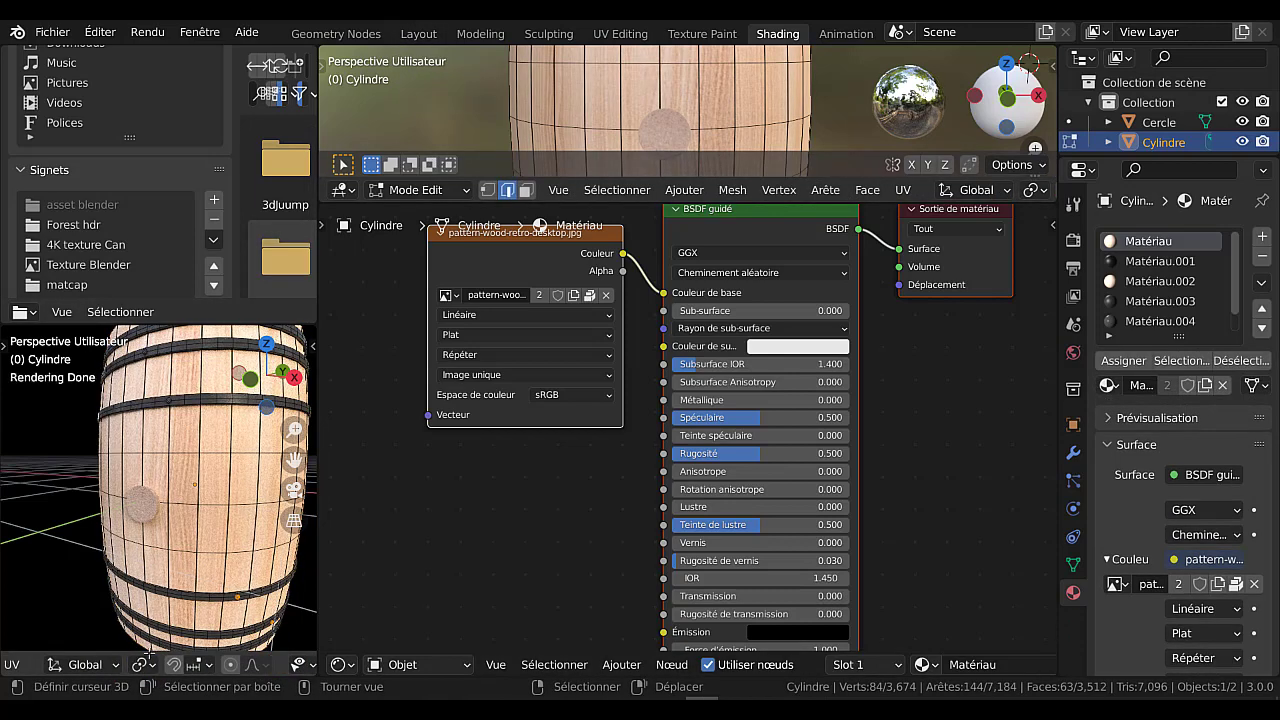
key(3)
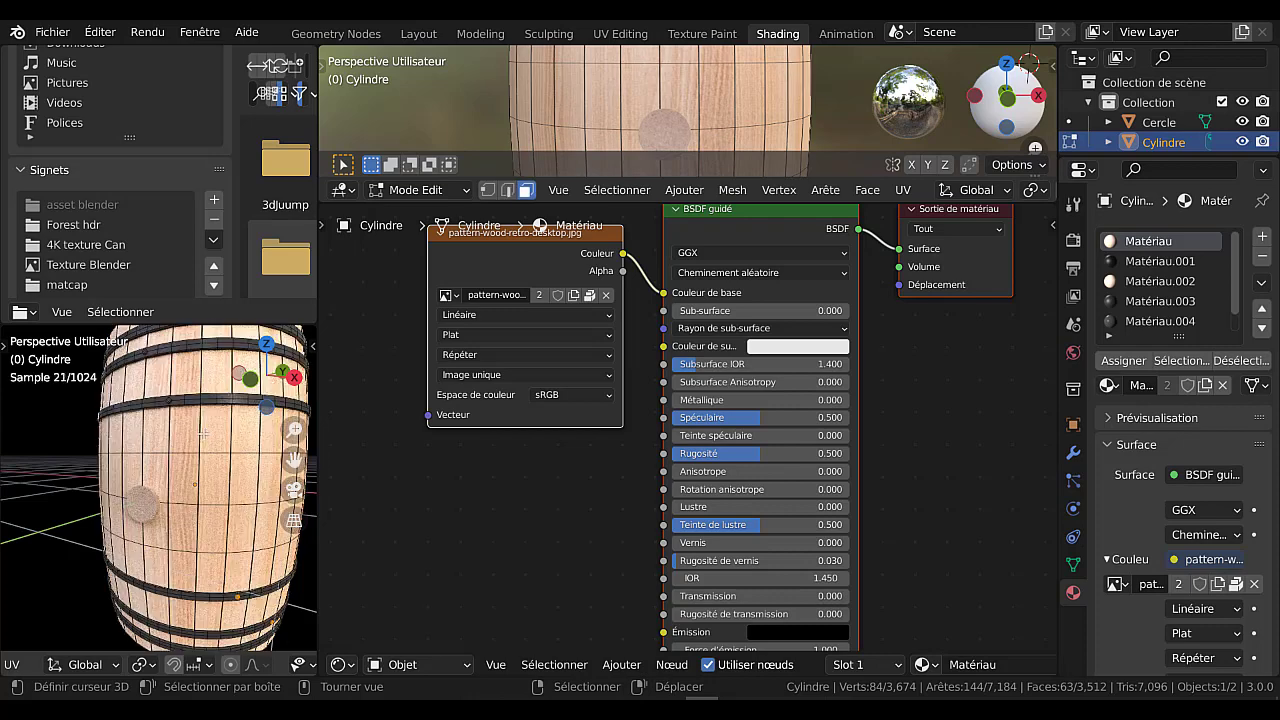
click(210, 434)
scroll(1247, 518, down, 6)
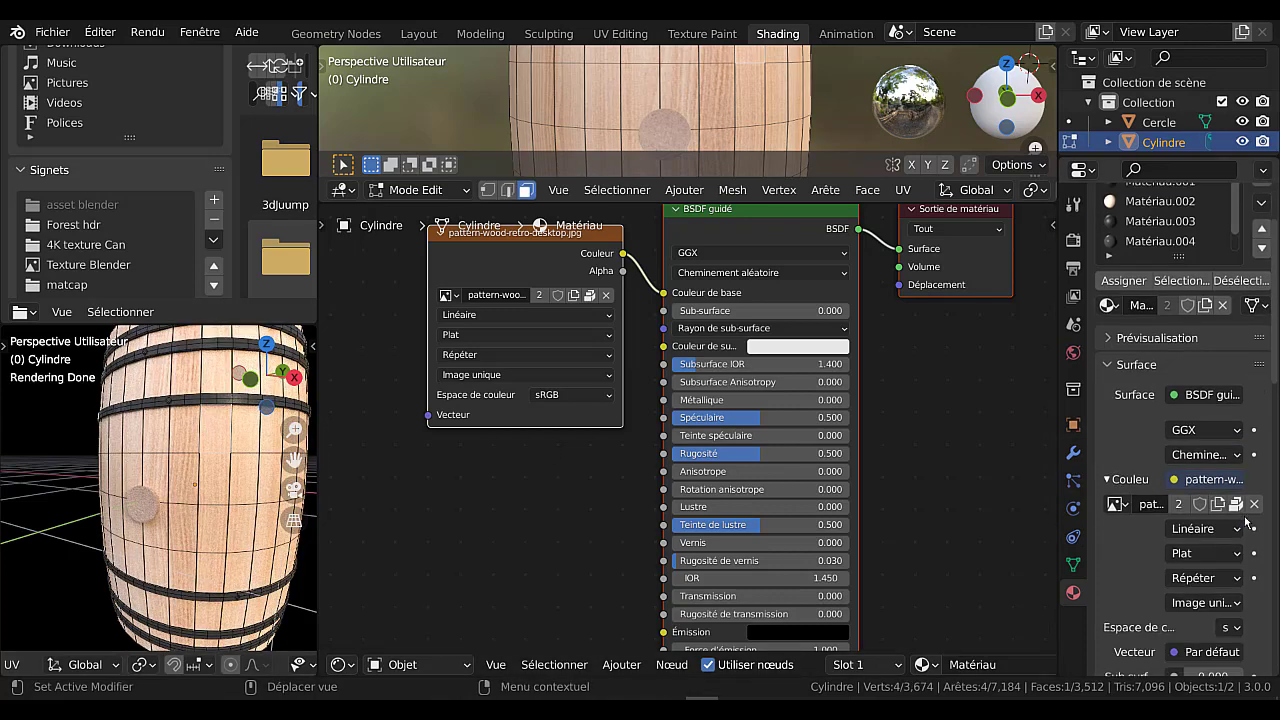
scroll(1247, 519, down, 2)
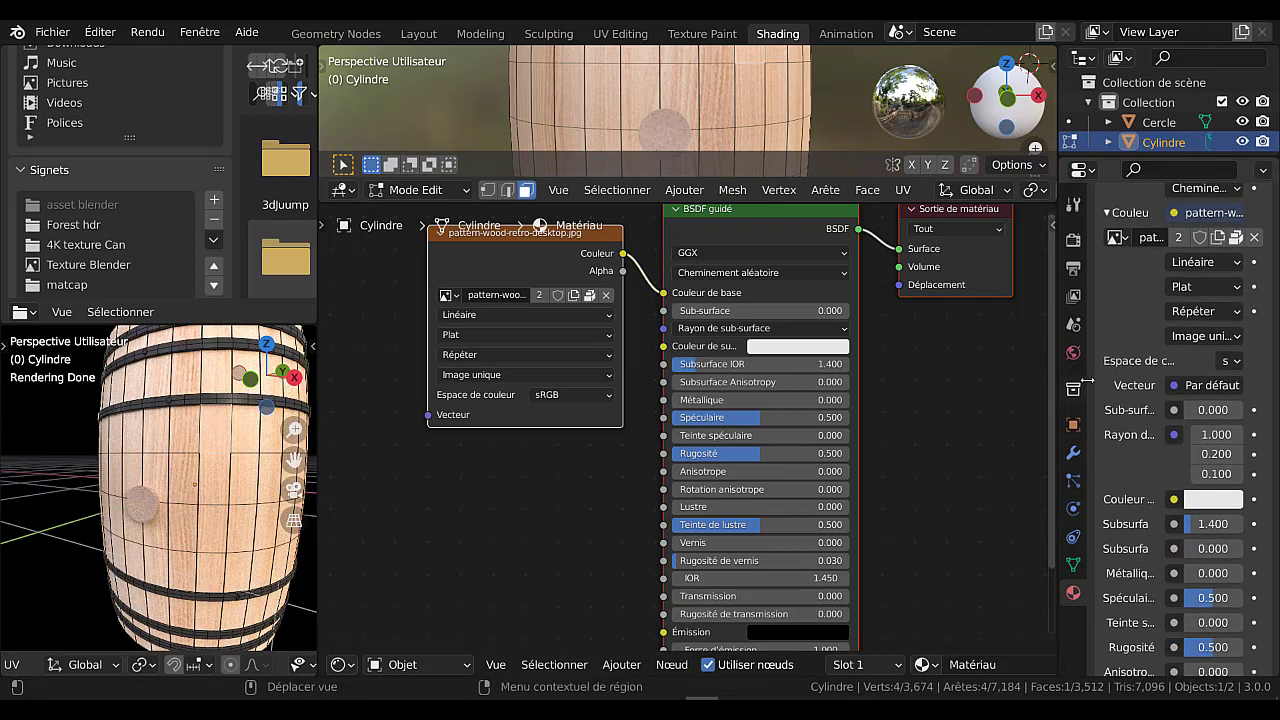
drag(1091, 381, 1152, 376)
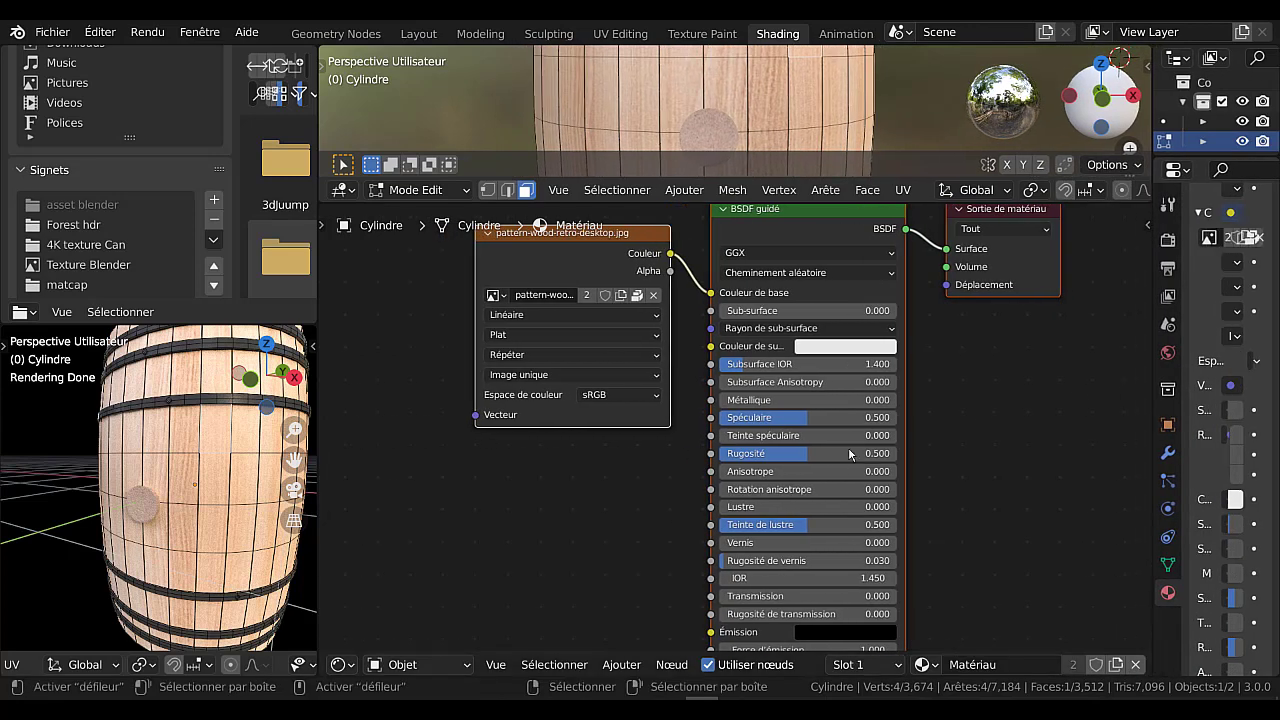
Set the wood material's roughness, specular and sheen tint to 0 and check the barrel in the rendered view
scroll(820, 454, up, 1)
scroll(200, 488, up, 2)
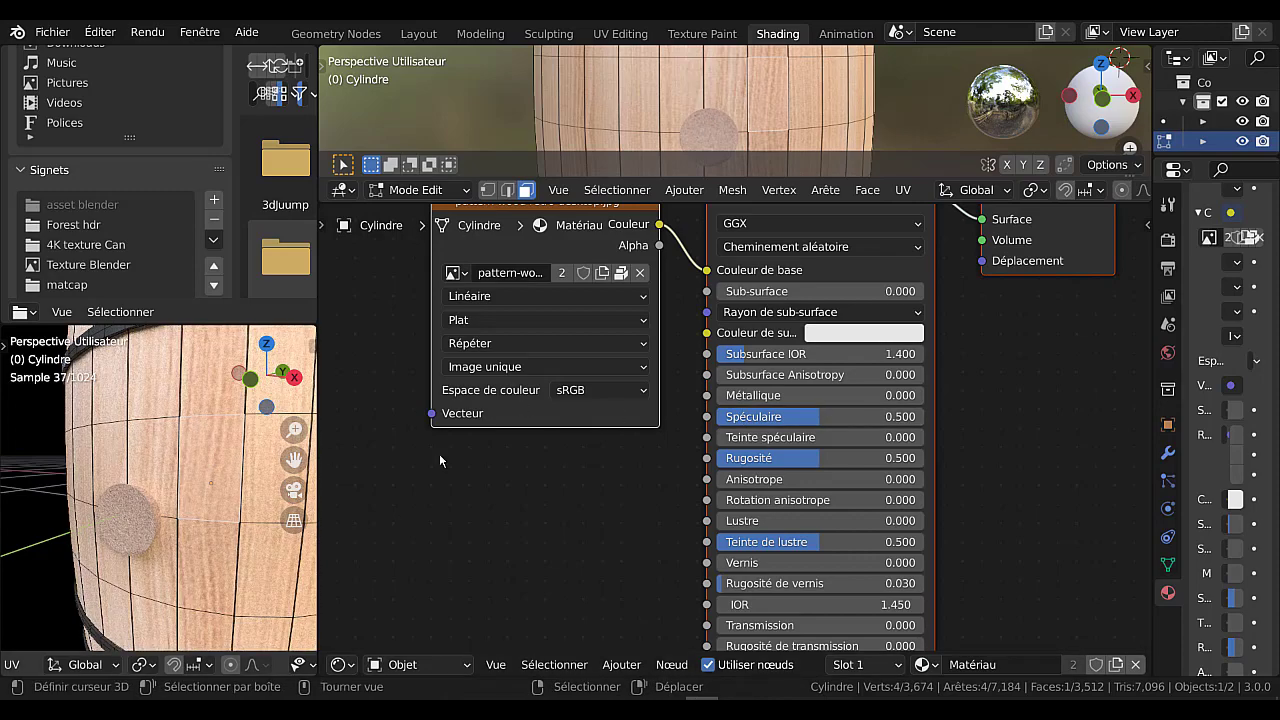
drag(819, 458, 716, 458)
drag(819, 417, 716, 417)
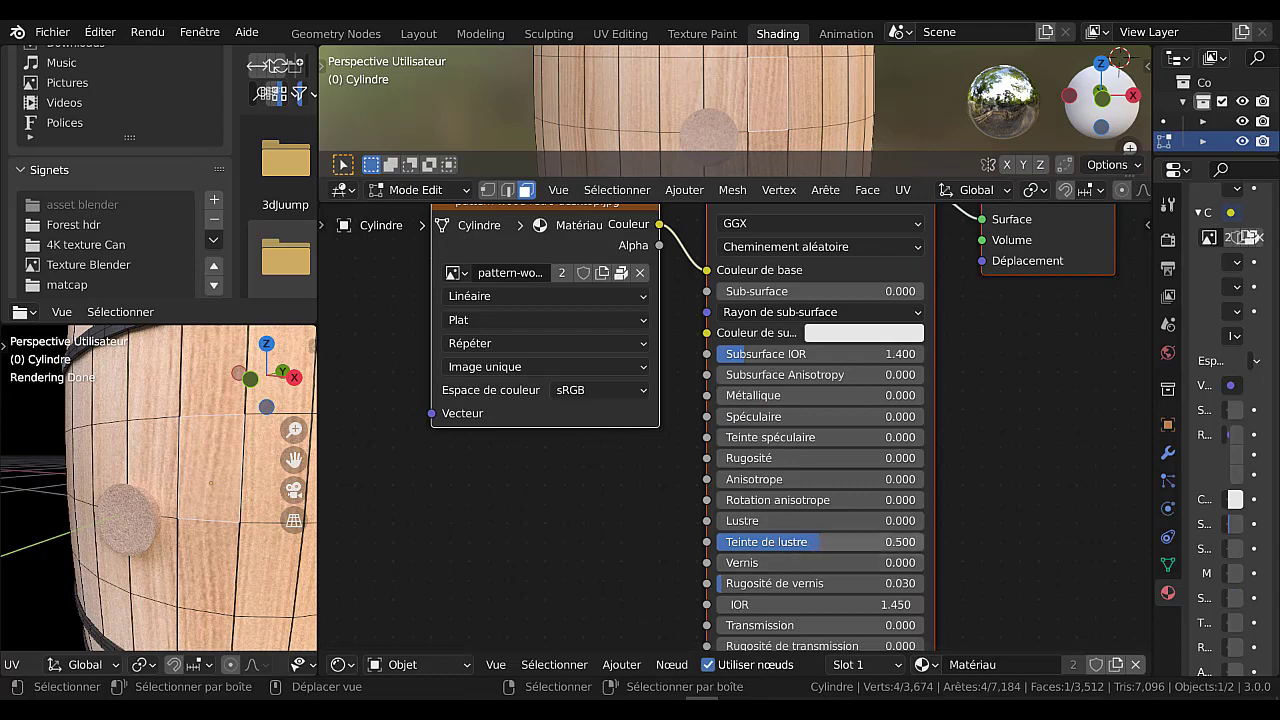
drag(805, 541, 722, 541)
scroll(160, 490, down, 5)
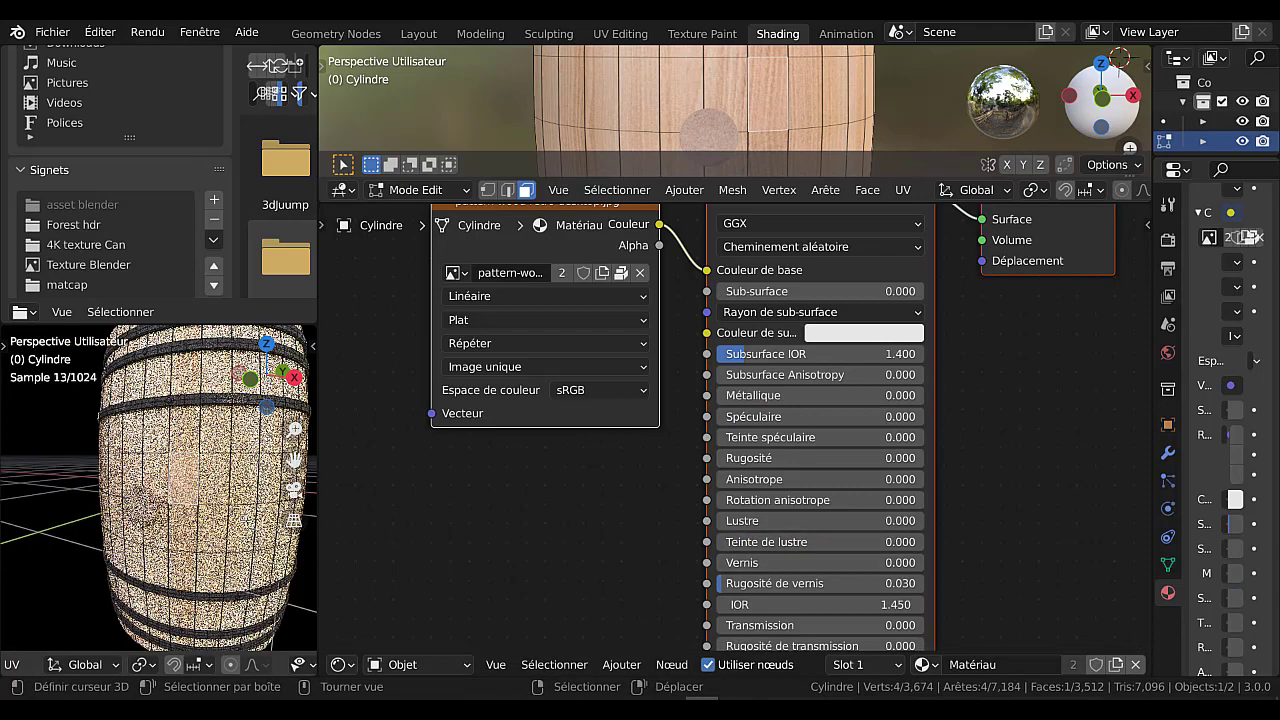
Move the wood image texture node farther from the Principled BSDF and return the barrel to Object Mode
scroll(555, 530, down, 1)
key(Home)
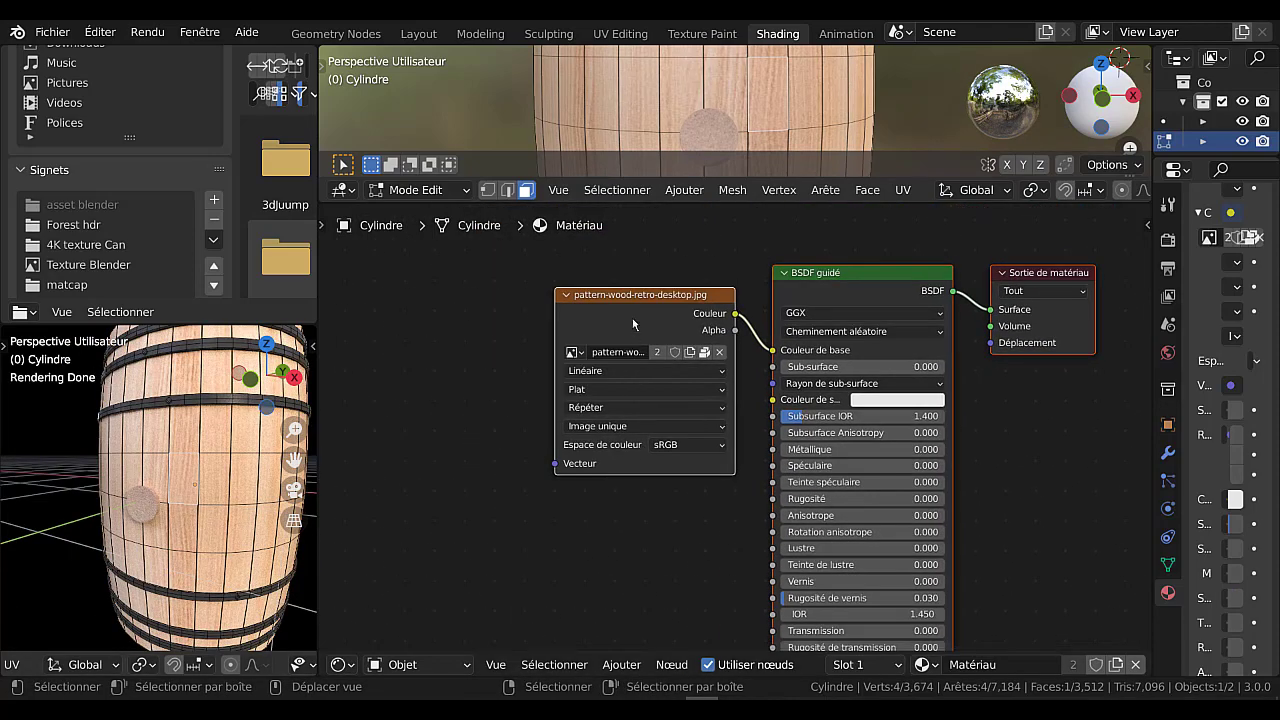
drag(628, 298, 494, 308)
scroll(721, 451, up, 1)
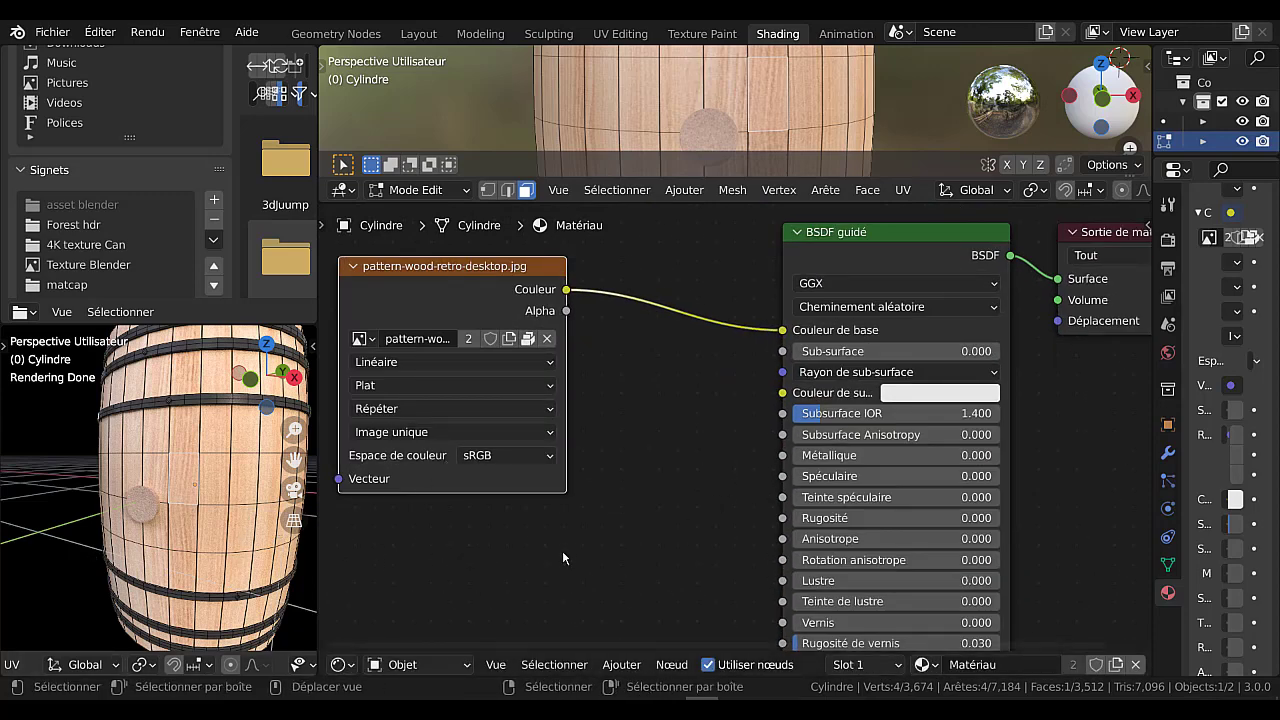
scroll(646, 447, down, 1)
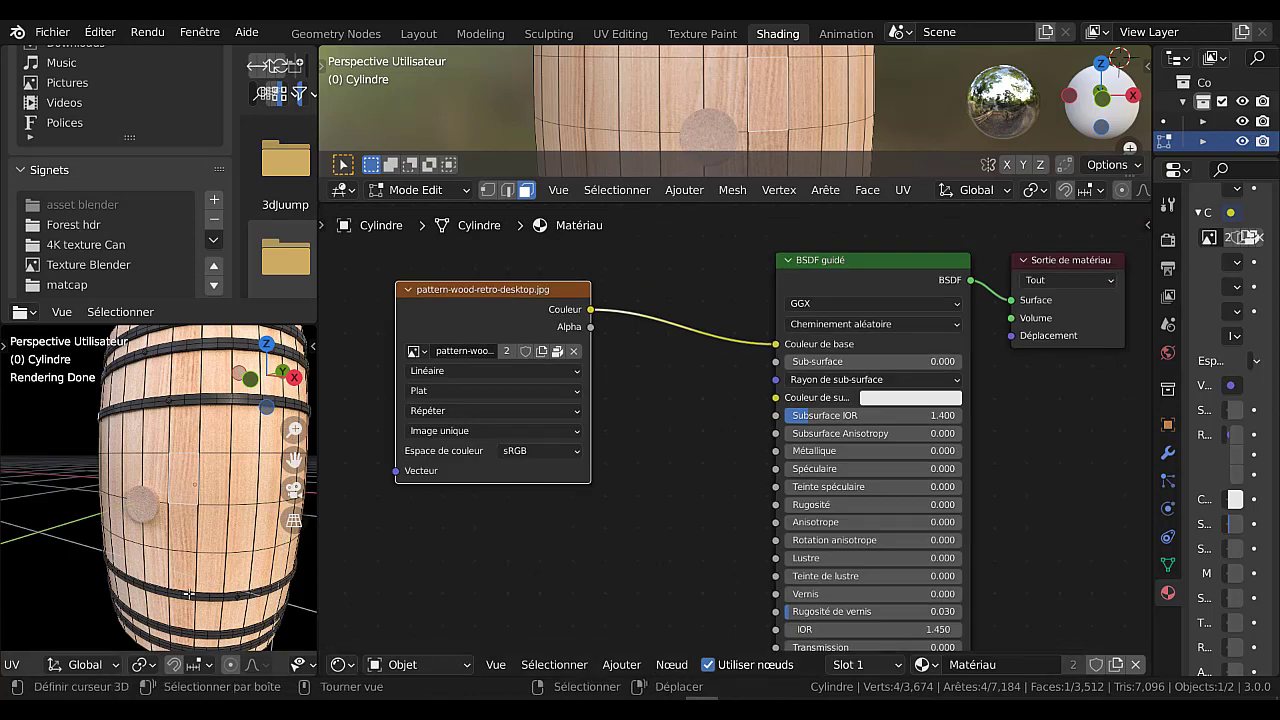
key(Tab)
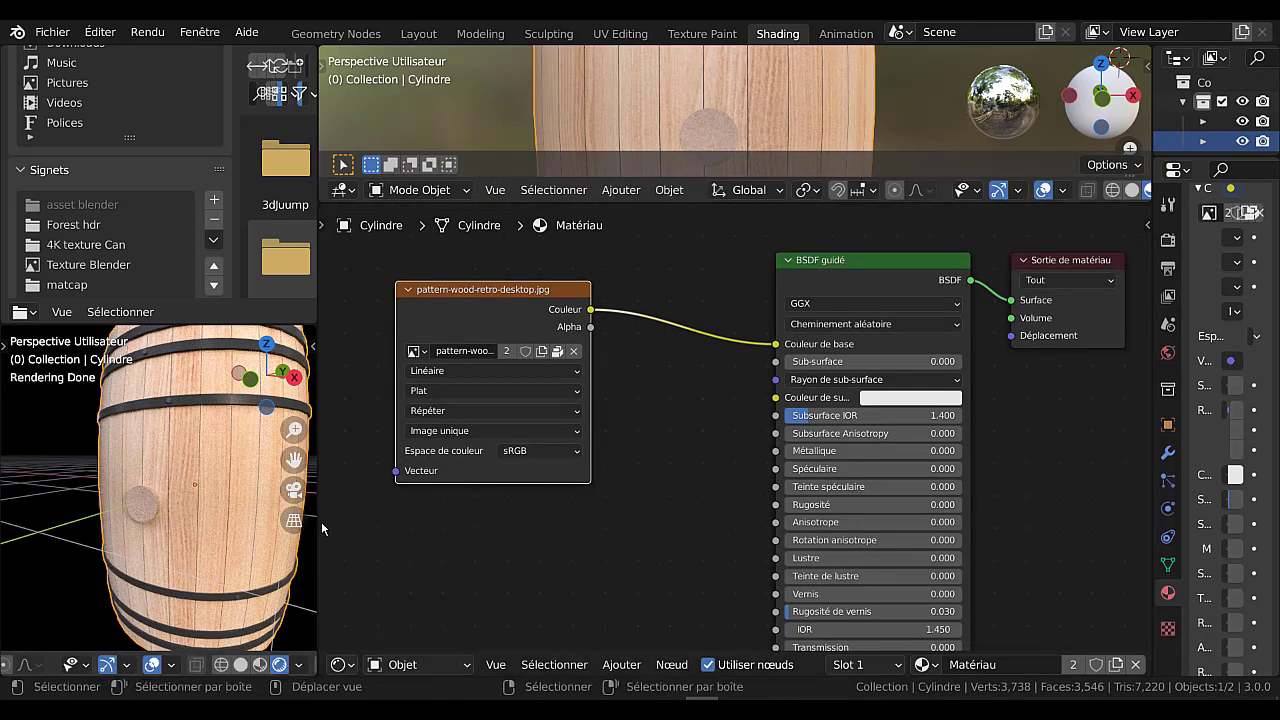
Set the wood material's specular to 0.082 and roughness to 0.215, checking the highlights near the cork in a widened rendered viewport
scroll(690, 521, up, 2)
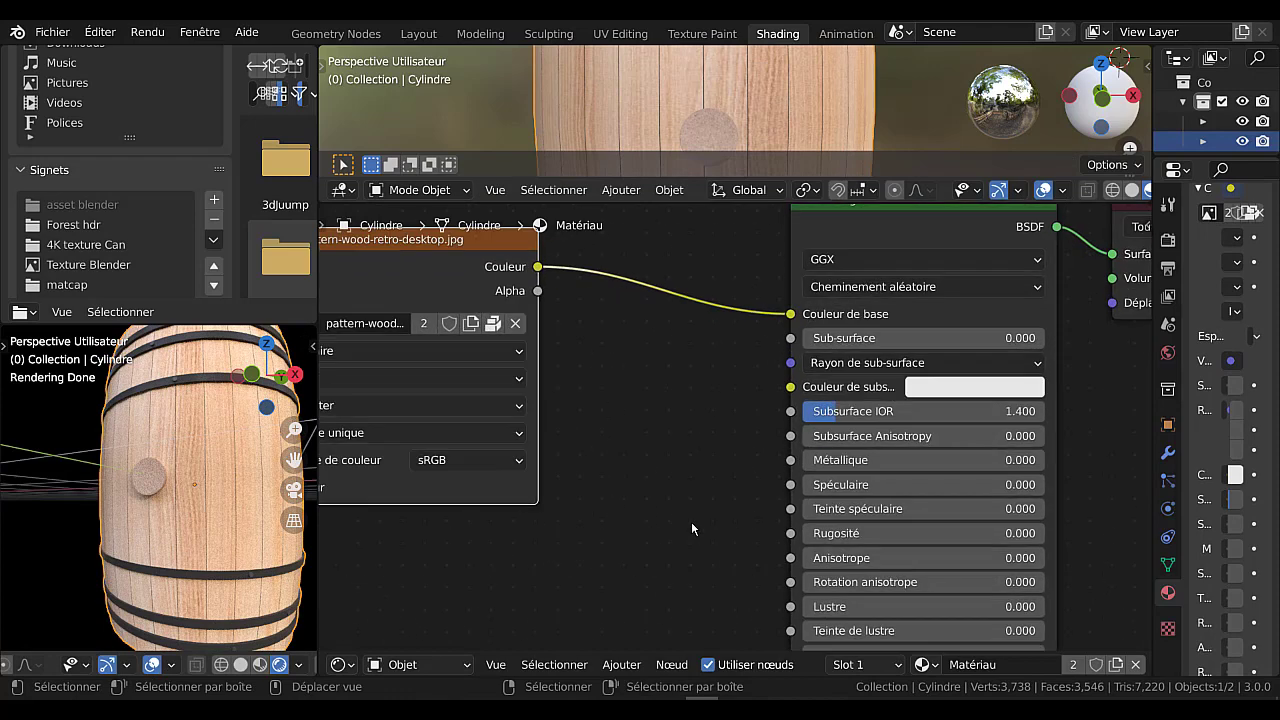
drag(838, 484, 852, 484)
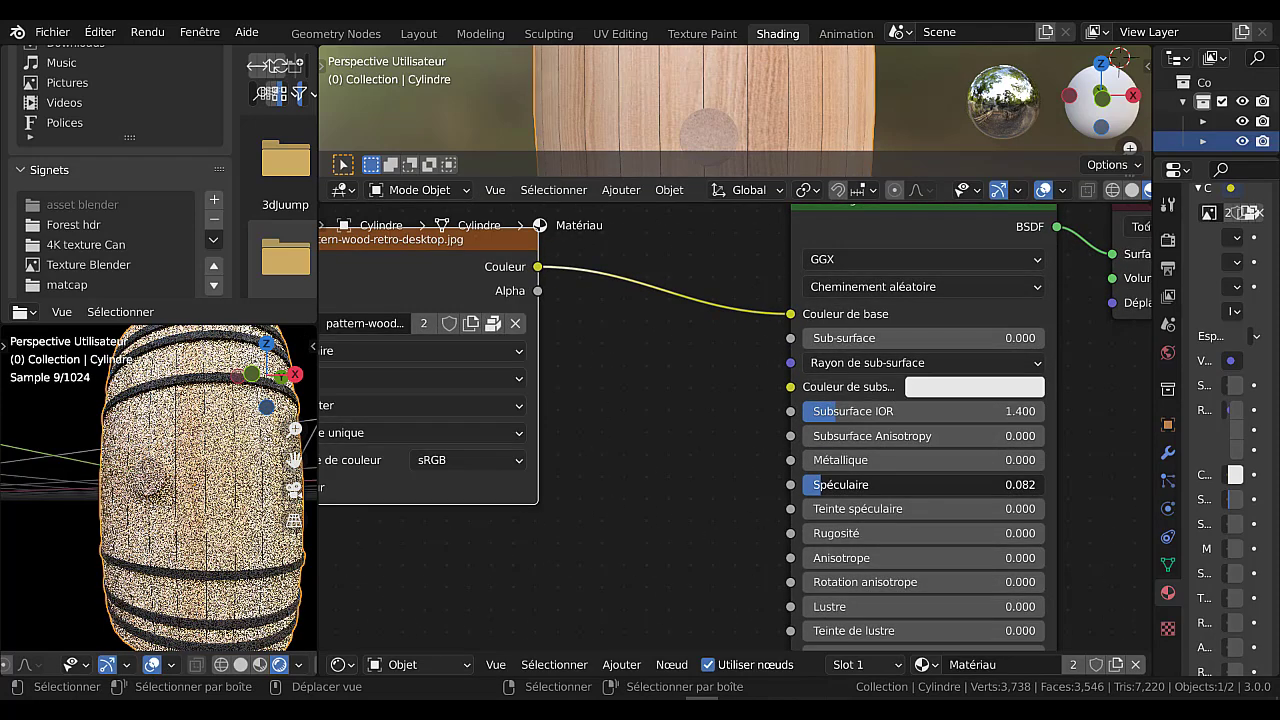
scroll(165, 492, up, 1)
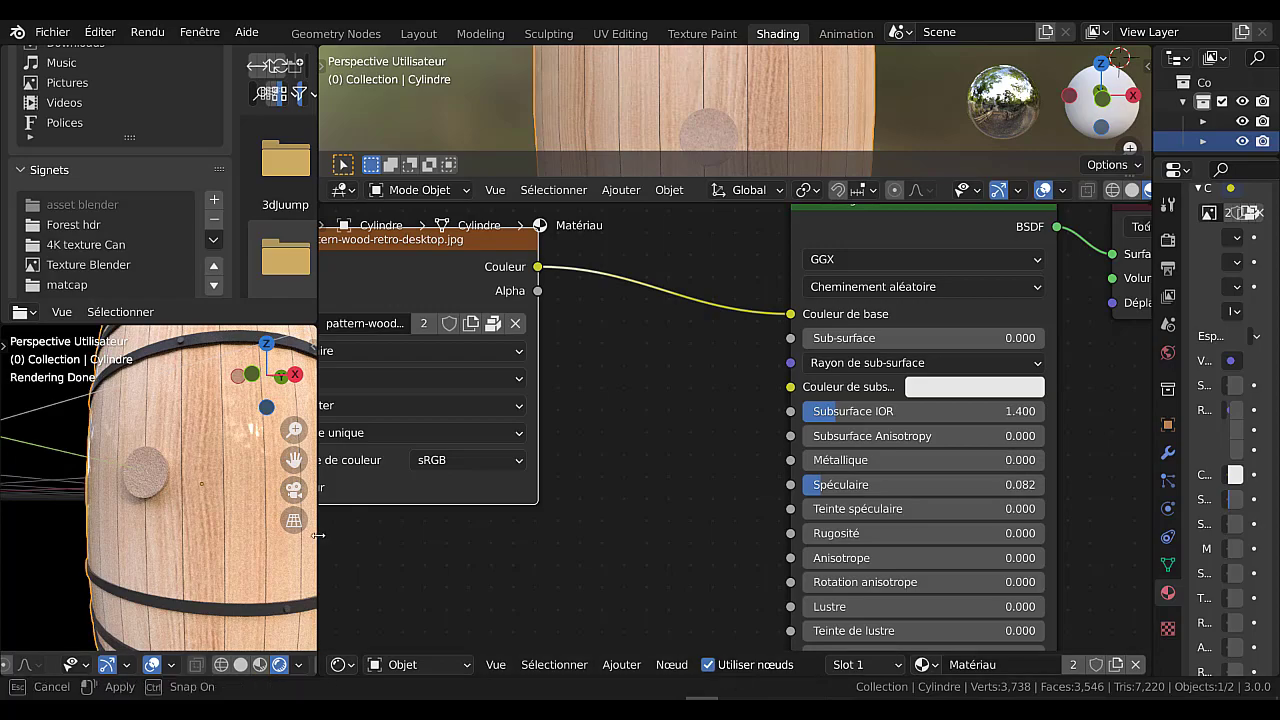
drag(320, 533, 407, 533)
middle_drag(362, 524, 306, 510)
scroll(265, 511, up, 2)
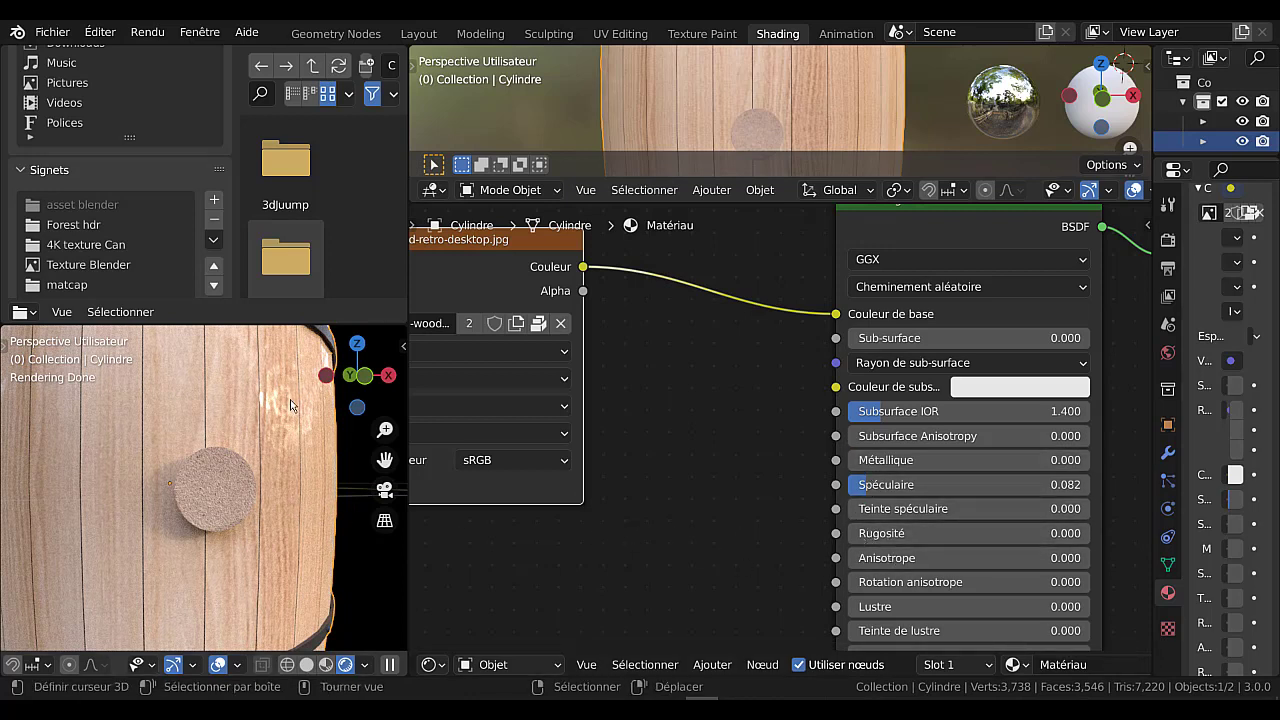
drag(864, 537, 900, 537)
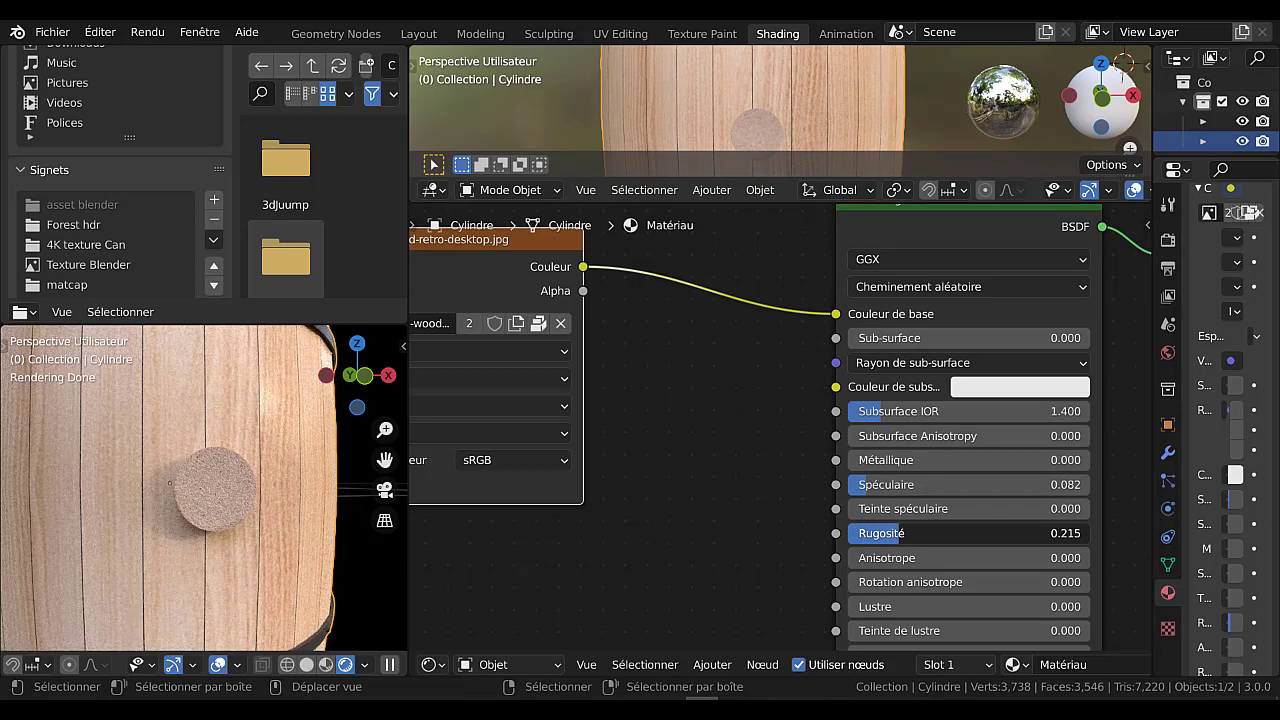
Examine the wood's sheen around the cork and across the barrel in the rendered view, with the material's nodes framed
drag(900, 537, 900, 537)
scroll(256, 522, down, 4)
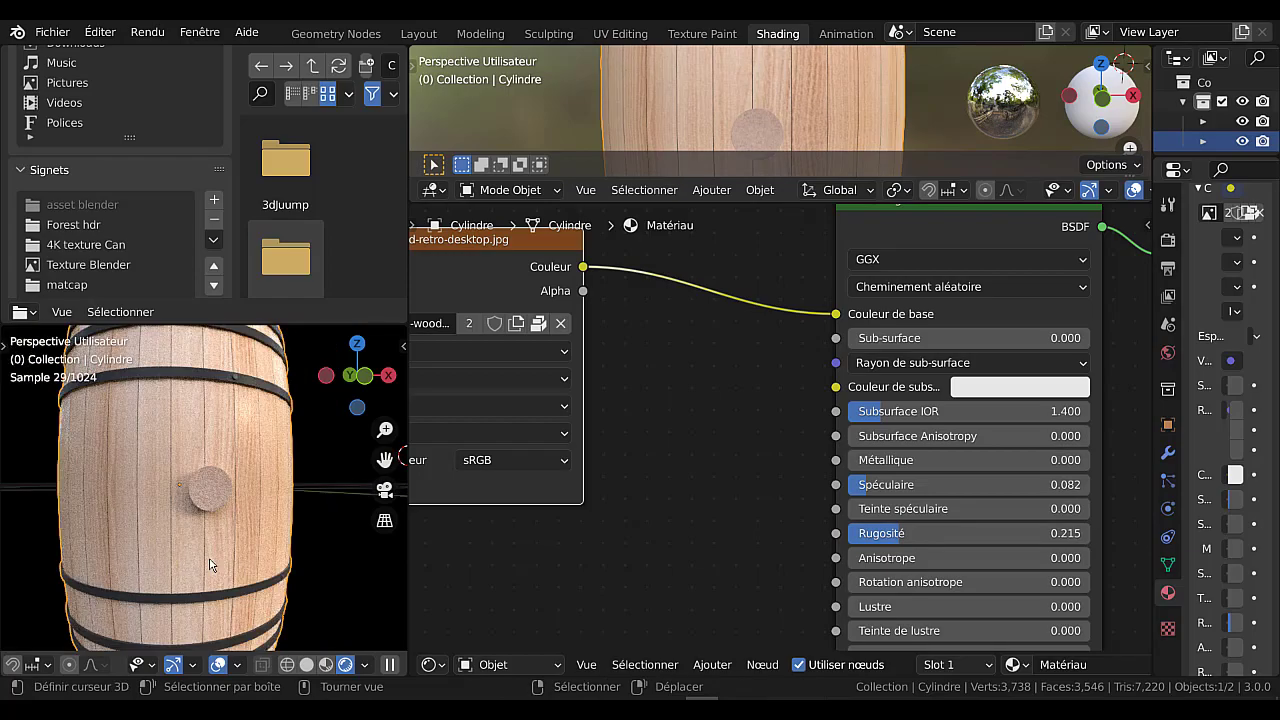
mouse_move(256, 522)
middle_down()
mouse_move(198, 574)
mouse_move(235, 567)
mouse_move(266, 534)
middle_up()
scroll(235, 567, down, 3)
scroll(266, 534, up, 5)
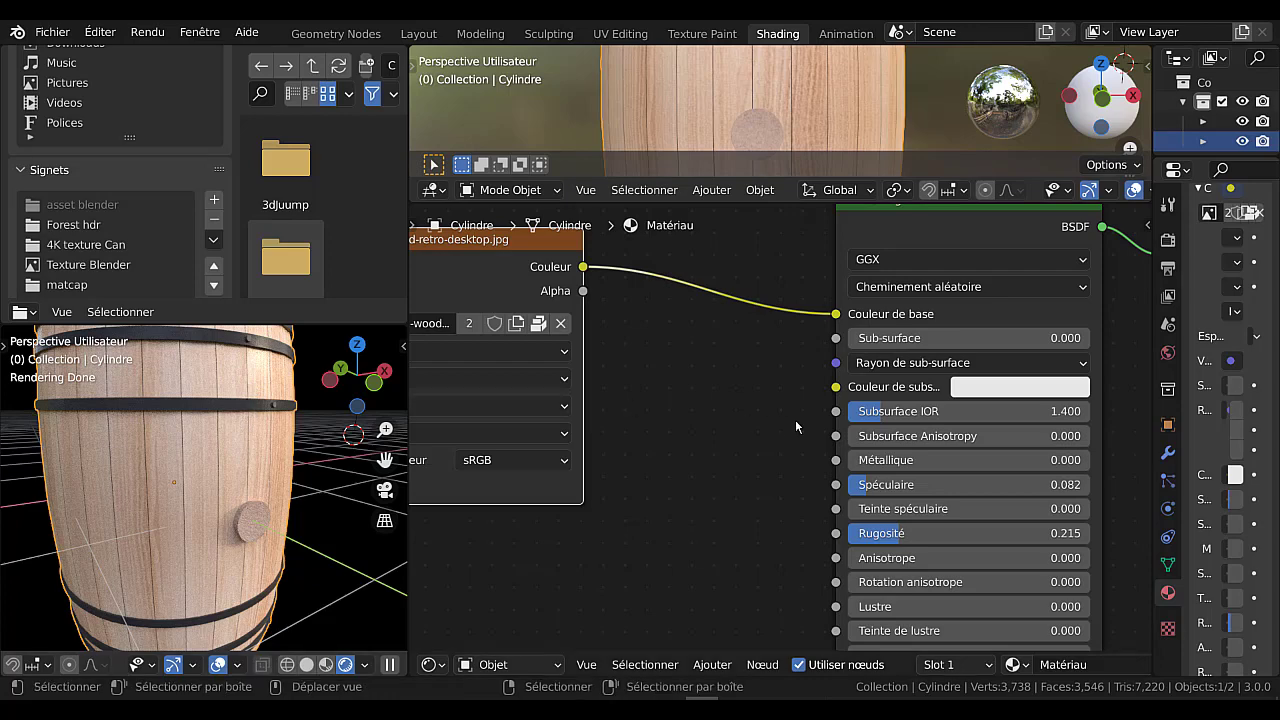
scroll(770, 453, down, 2)
scroll(235, 501, up, 3)
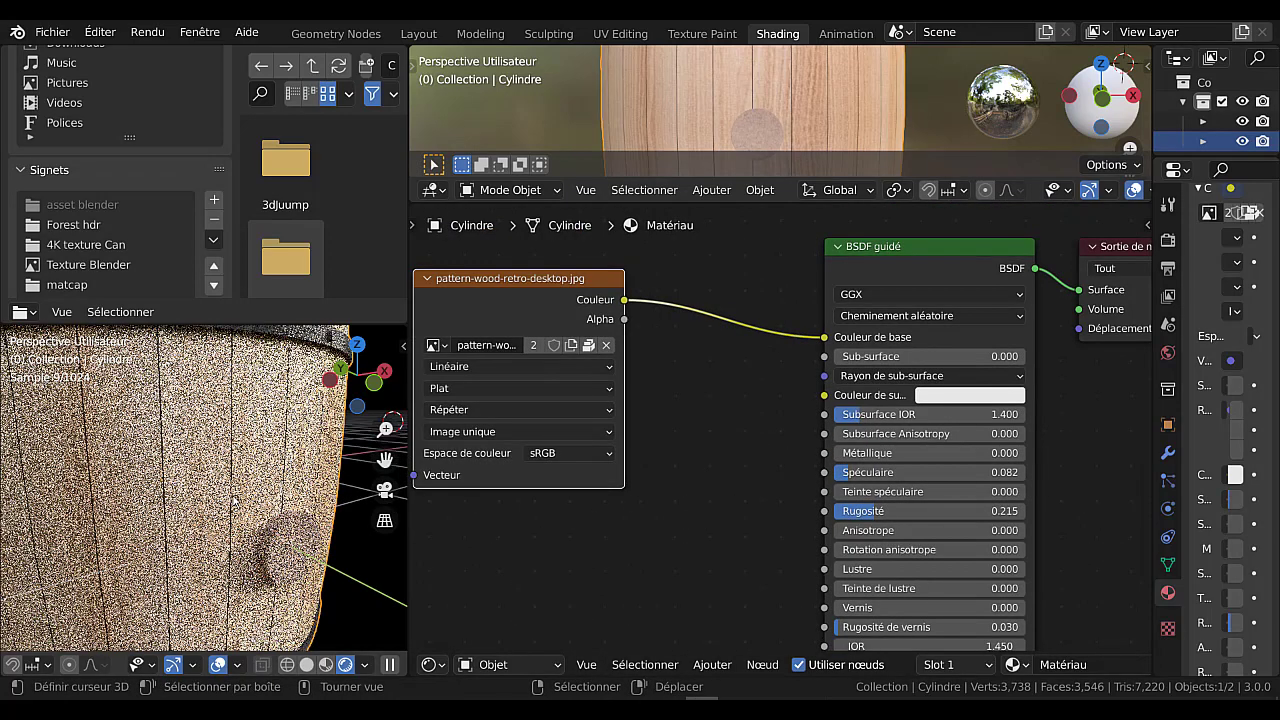
scroll(736, 489, down, 1)
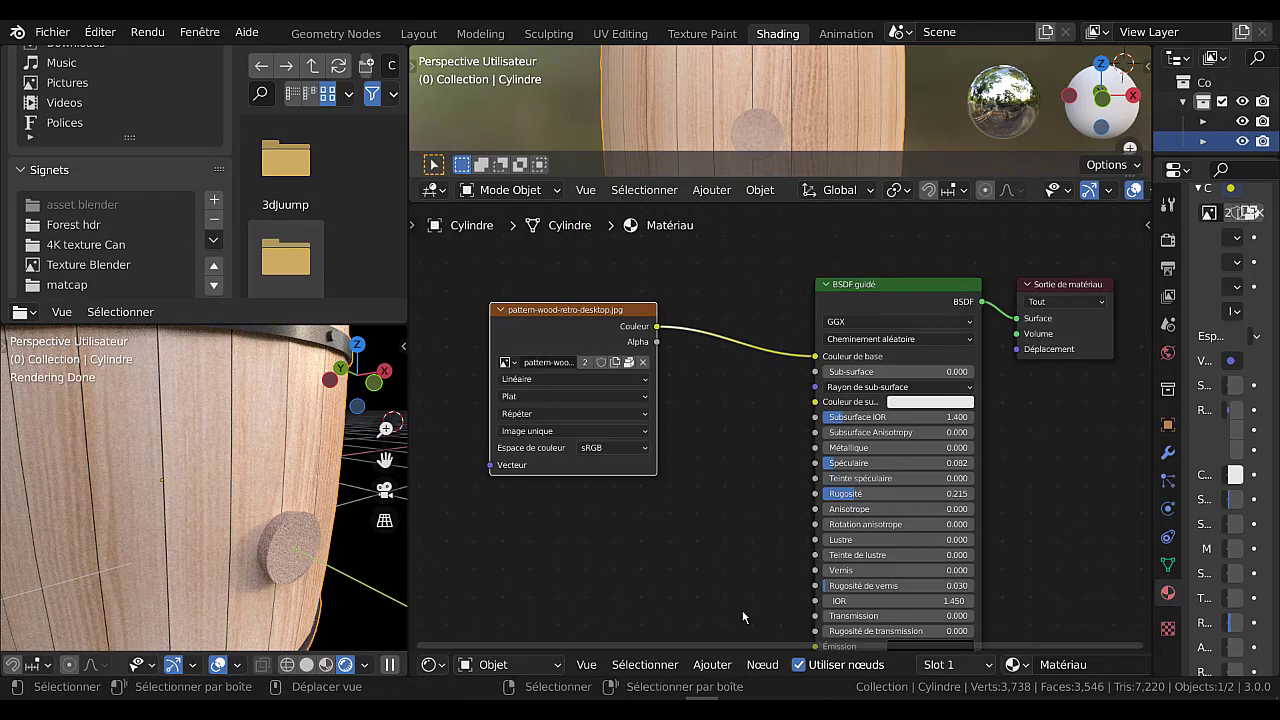
Add a Bump node to the wood material and link the wood image's color output to its height input
click(712, 665)
mouse_move(736, 517)
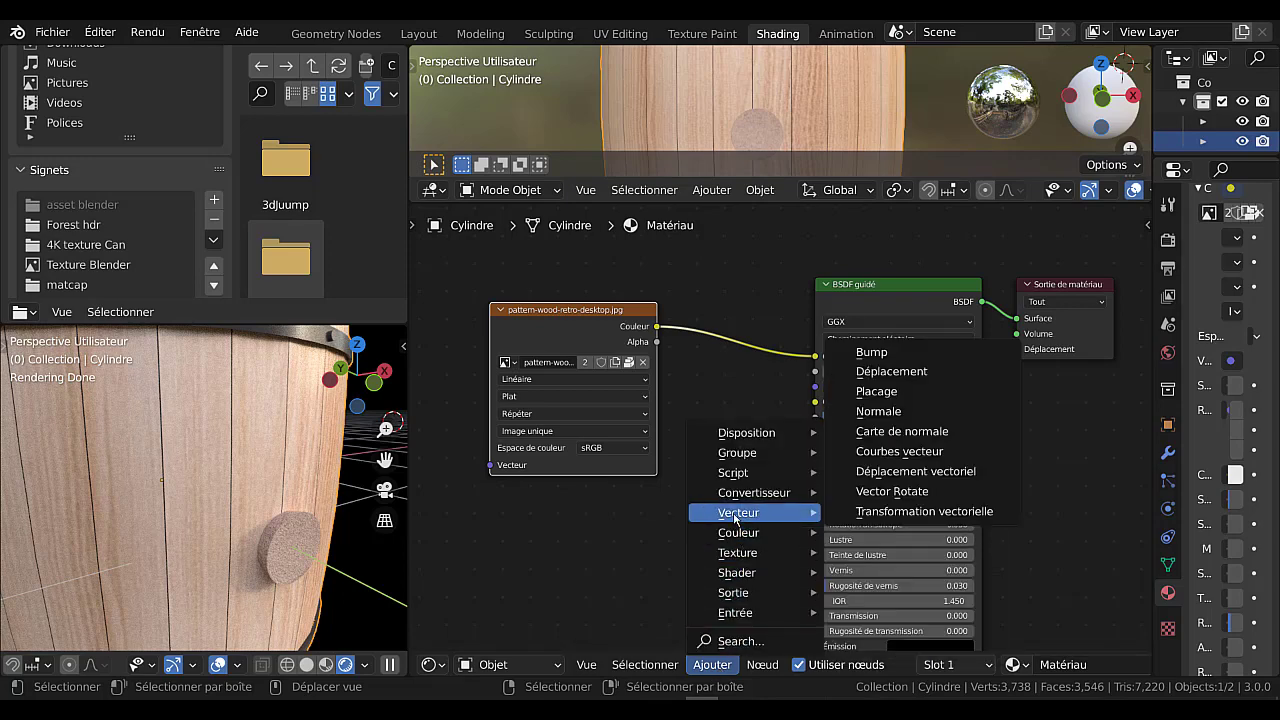
click(862, 352)
click(684, 426)
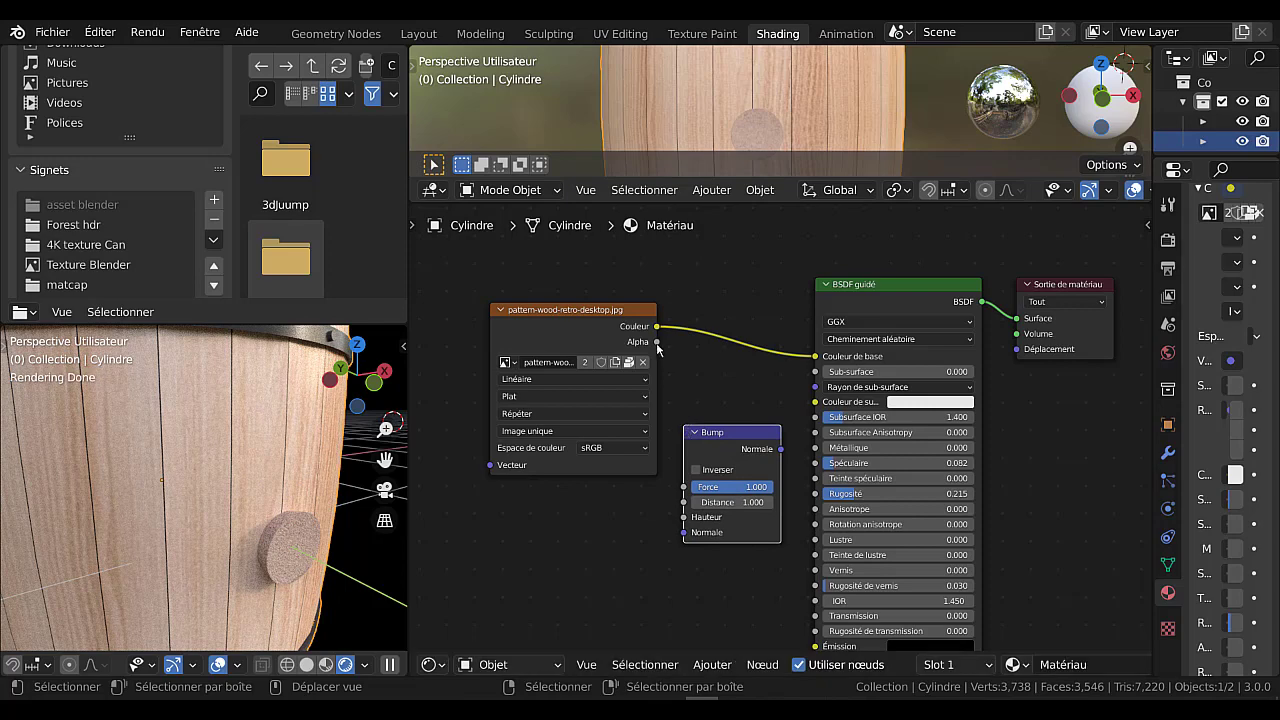
drag(657, 326, 684, 517)
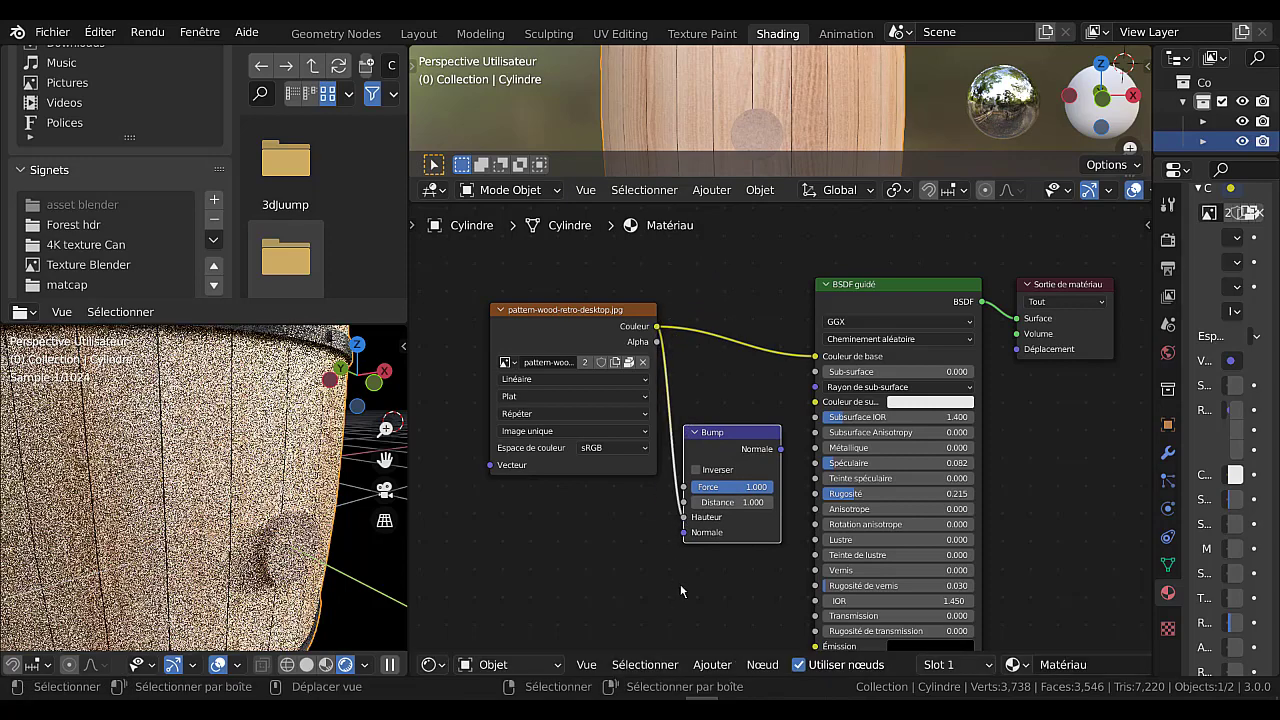
Connect the Bump node's normal output to the normal input of the wood's Principled BSDF
scroll(680, 584, down, 2)
middle_drag(646, 510, 561, 397)
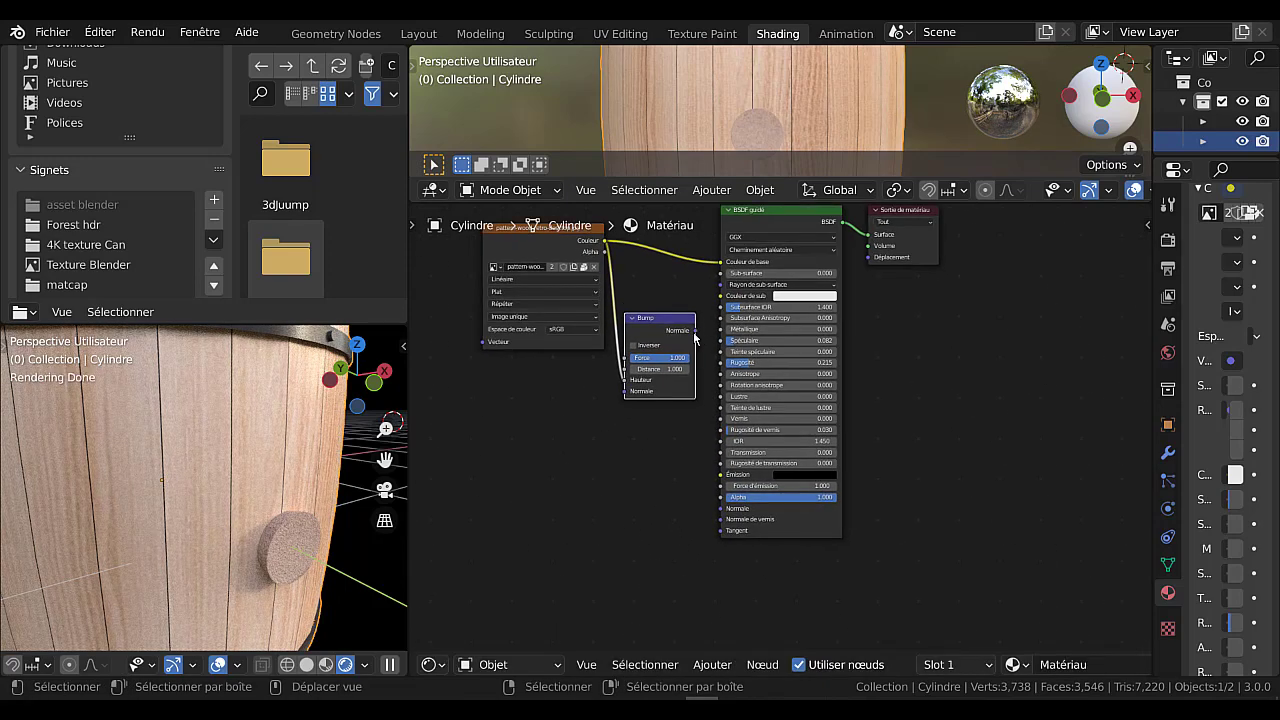
drag(694, 331, 719, 513)
middle_drag(604, 501, 700, 512)
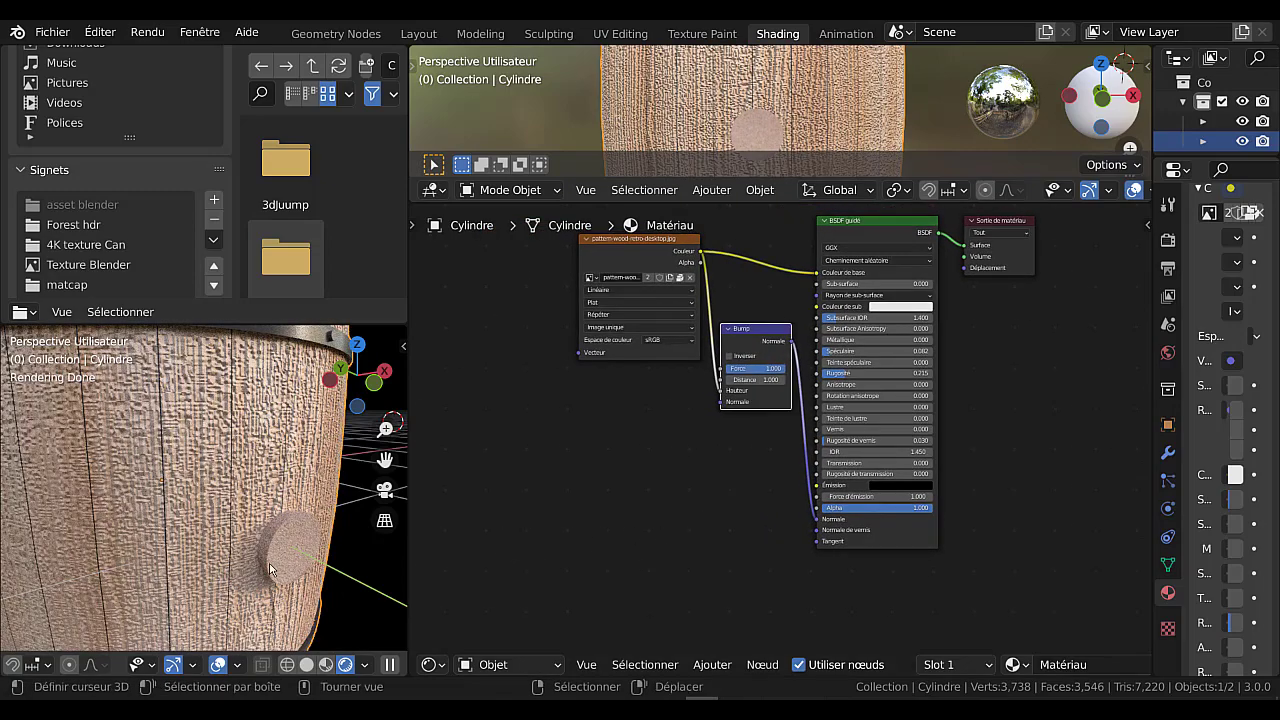
Reduce the wood Bump node's strength to 0.050 and check the relief beside the cork in the rendered view
scroll(270, 568, down, 3)
scroll(693, 529, up, 2)
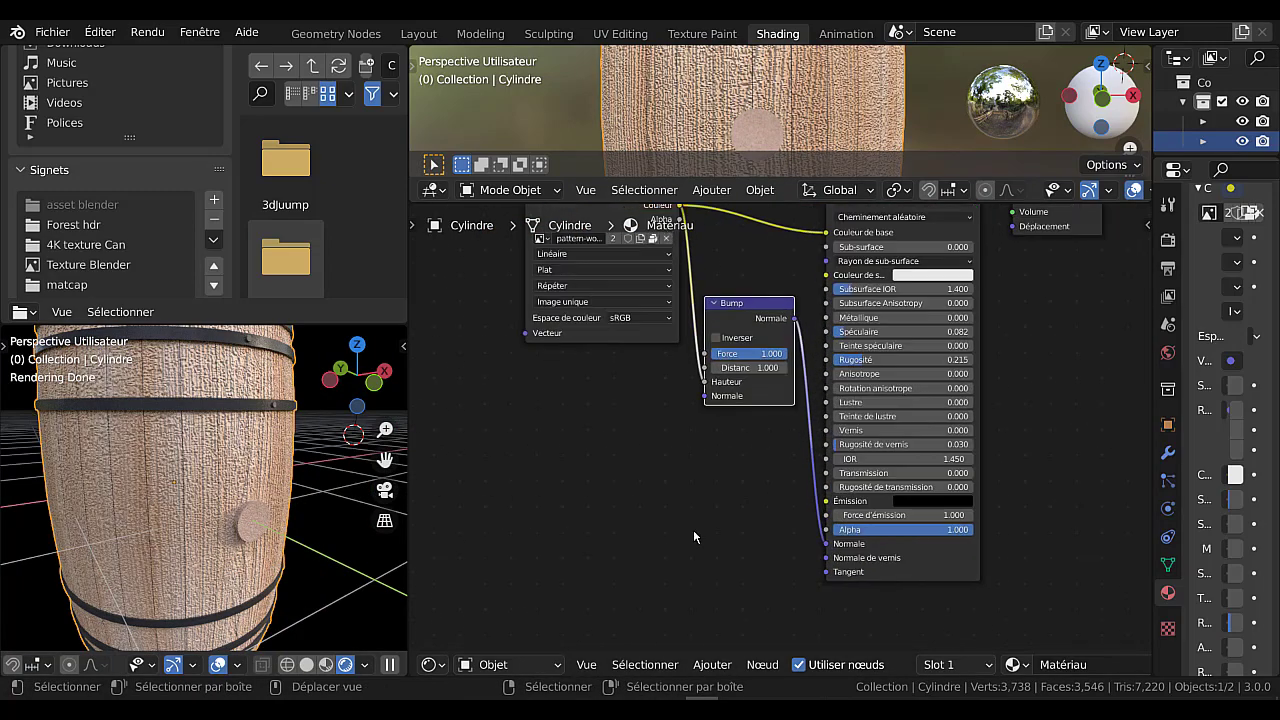
scroll(708, 580, up, 3)
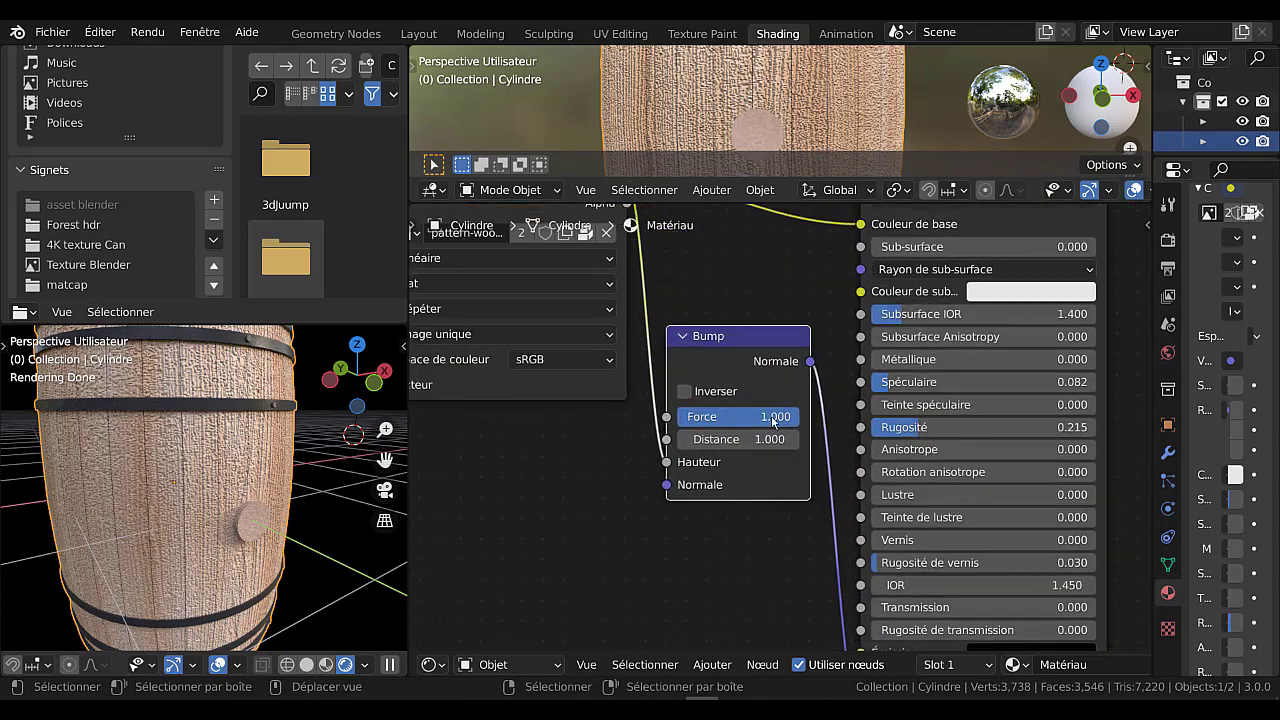
drag(773, 418, 637, 447)
scroll(167, 547, up, 4)
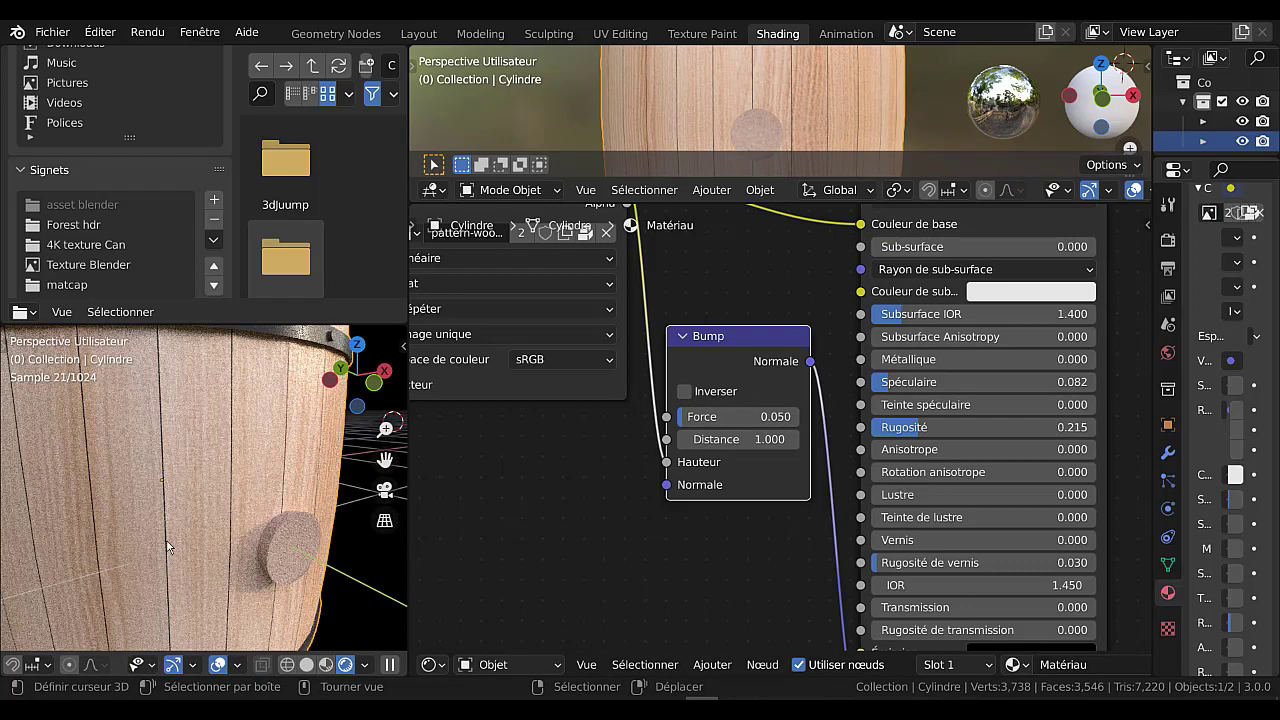
middle_drag(277, 490, 321, 456)
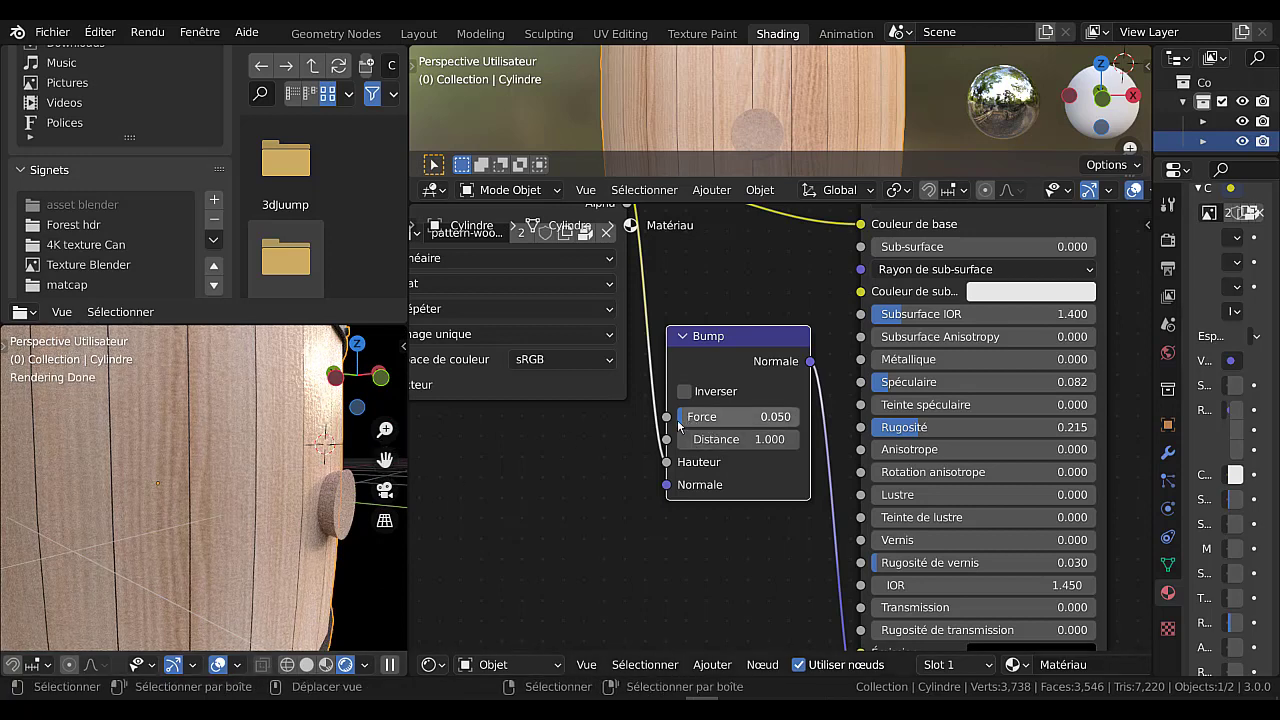
Set the wood Bump node's strength to 0.03
drag(679, 422, 686, 420)
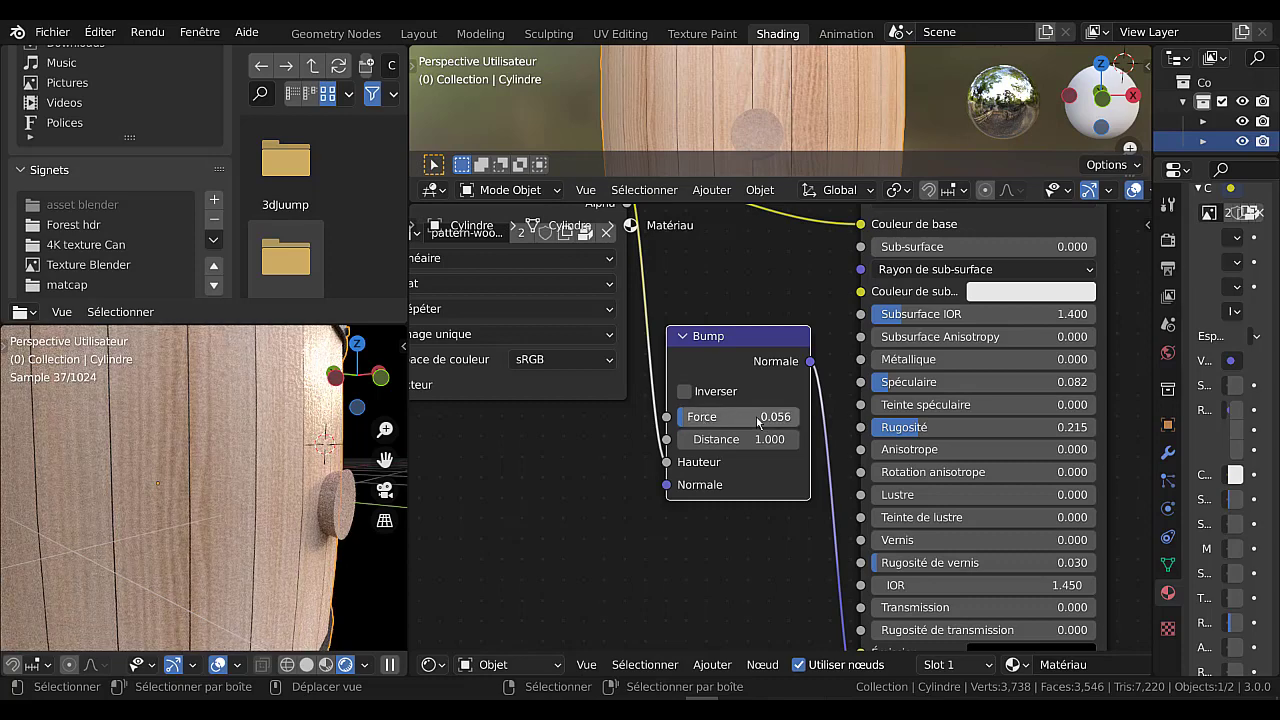
click(760, 420)
text(0.0)
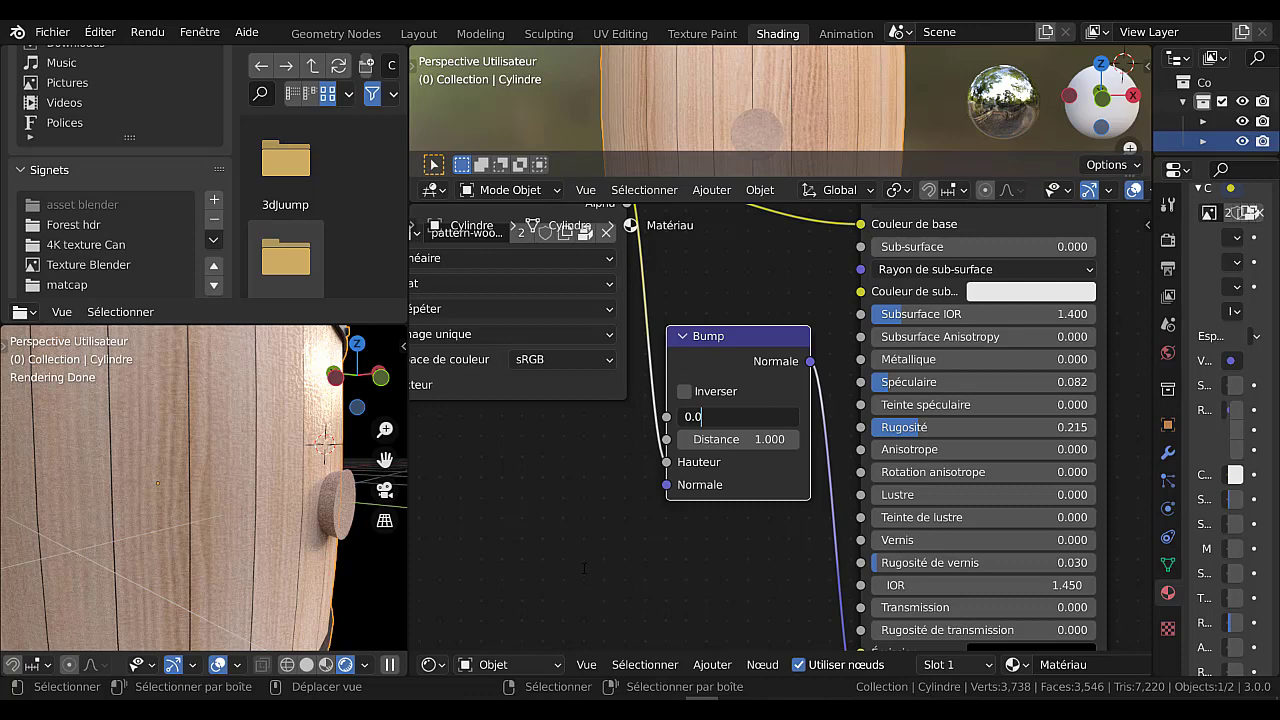
text(3)
key(Return)
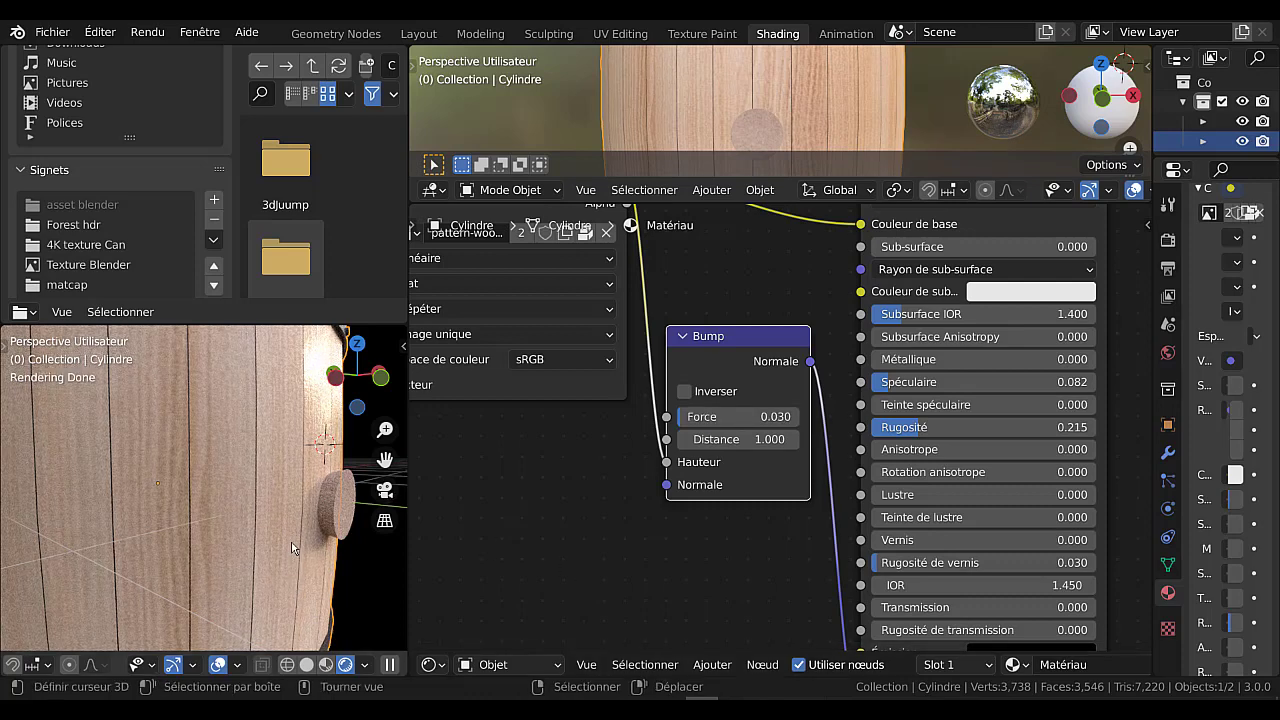
Widen the rendered viewport and examine the whole barrel from the cork side
scroll(291, 548, down, 5)
scroll(520, 535, down, 2)
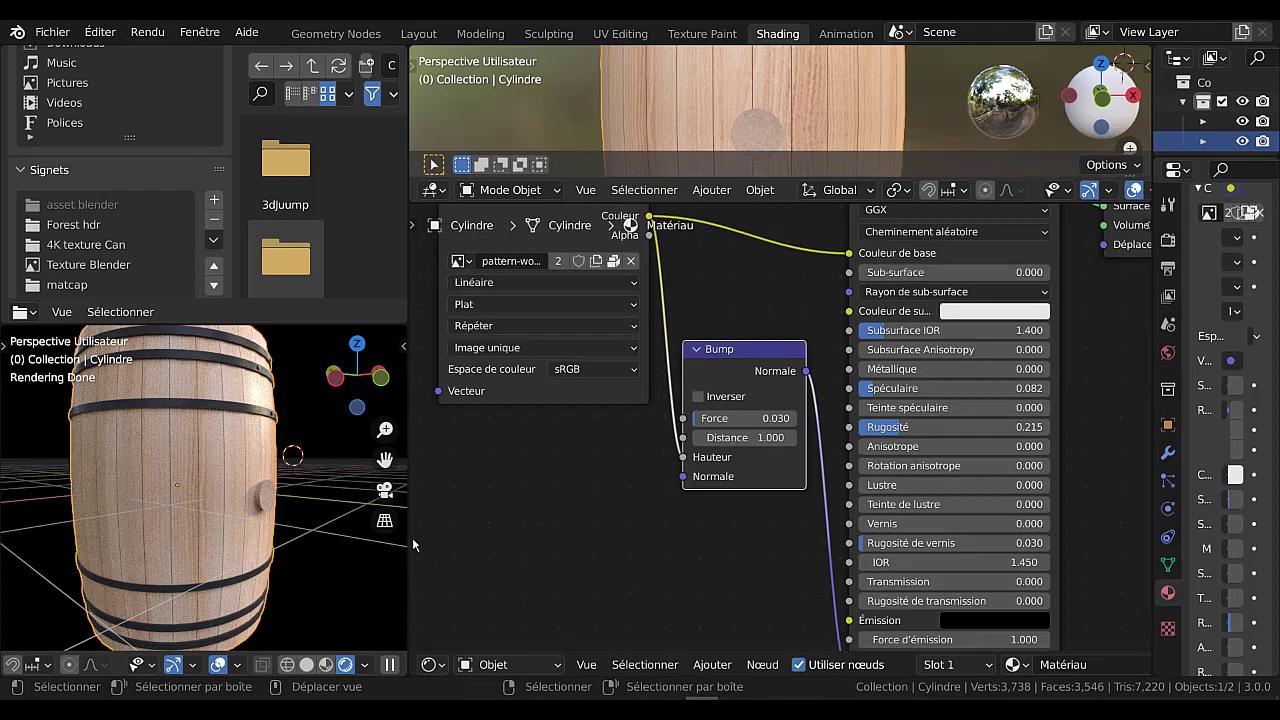
drag(409, 537, 553, 531)
scroll(406, 517, down, 5)
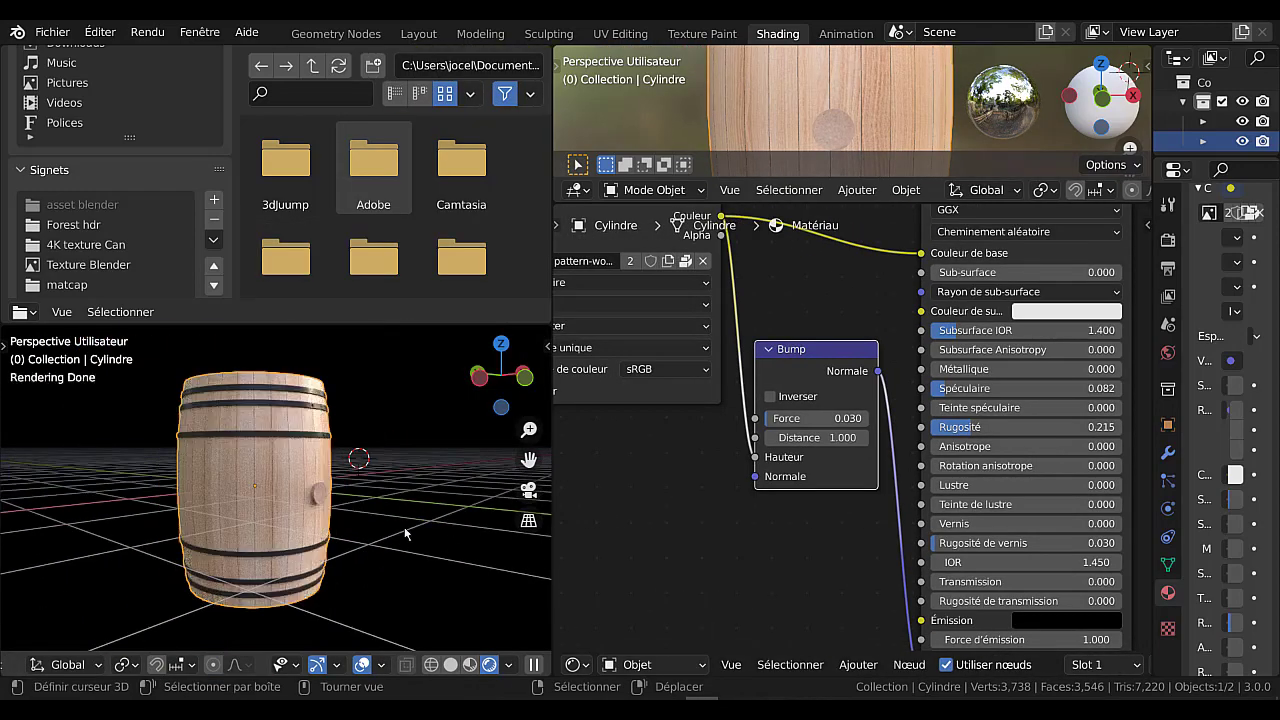
middle_drag(406, 517, 280, 531)
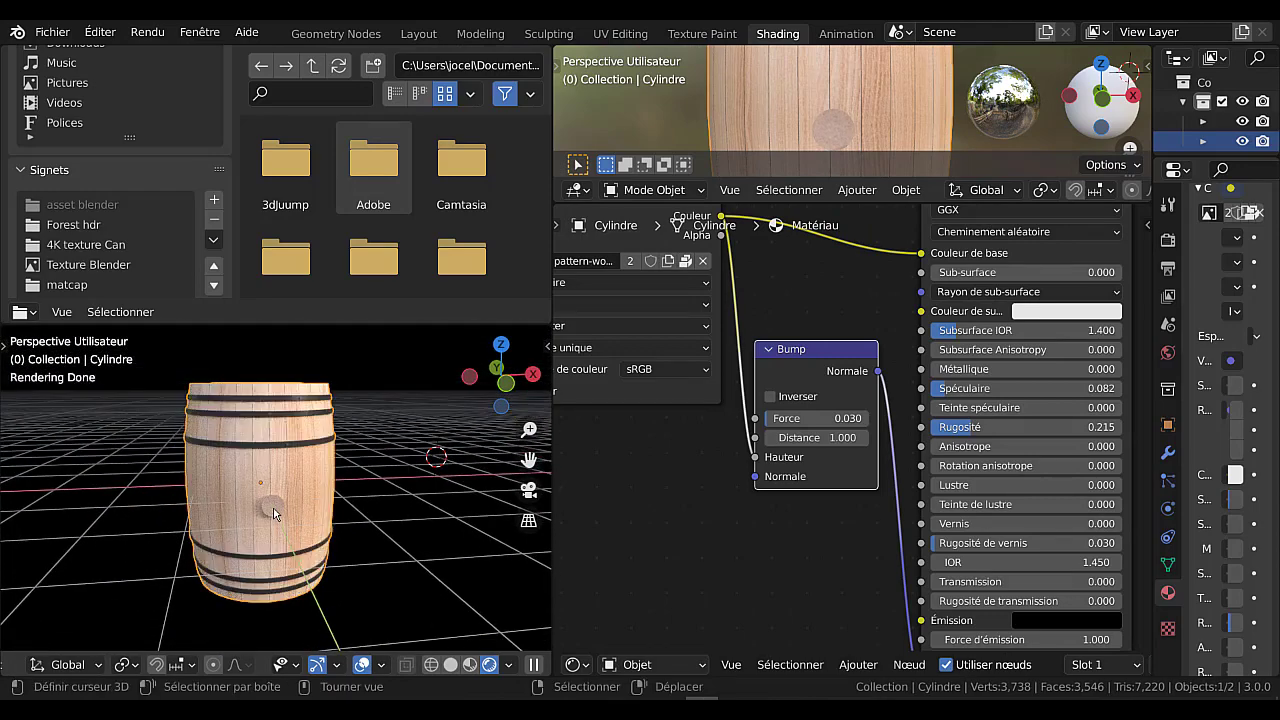
Select the cork and scale it down to about 0.9 in front view, checking its proportion on the barrel
click(275, 511)
key(KP_1)
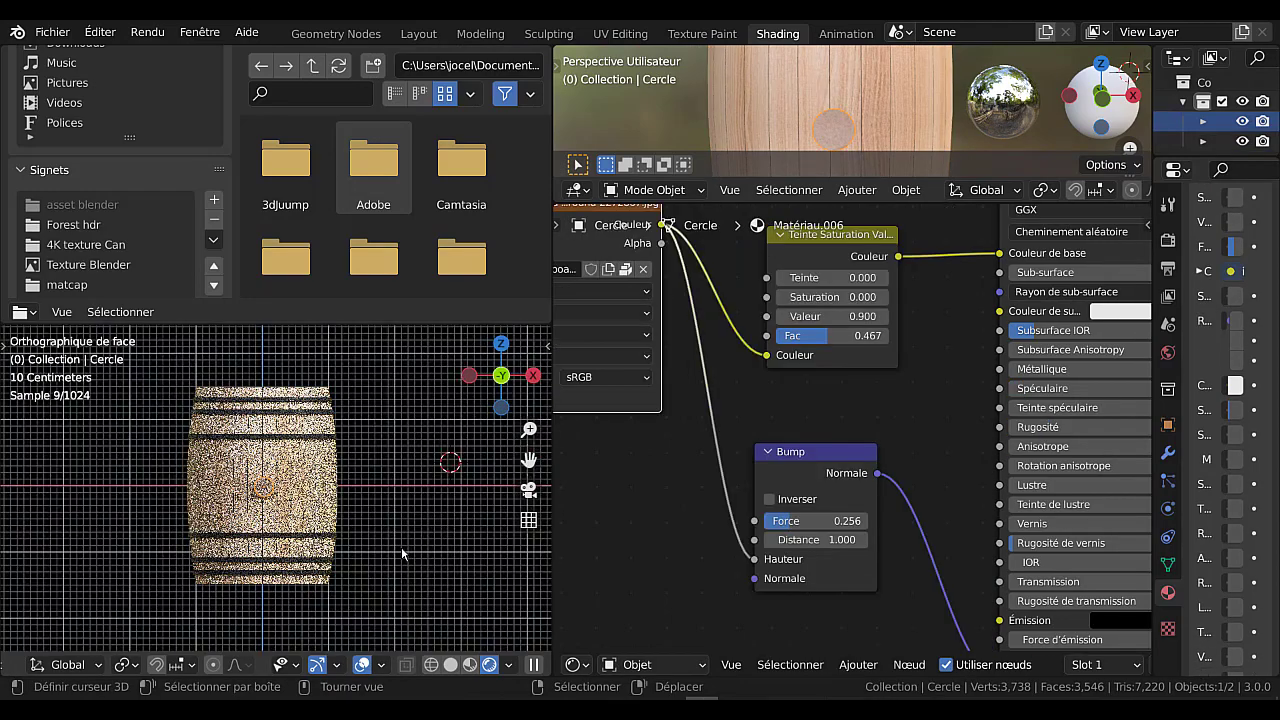
scroll(296, 538, up, 2)
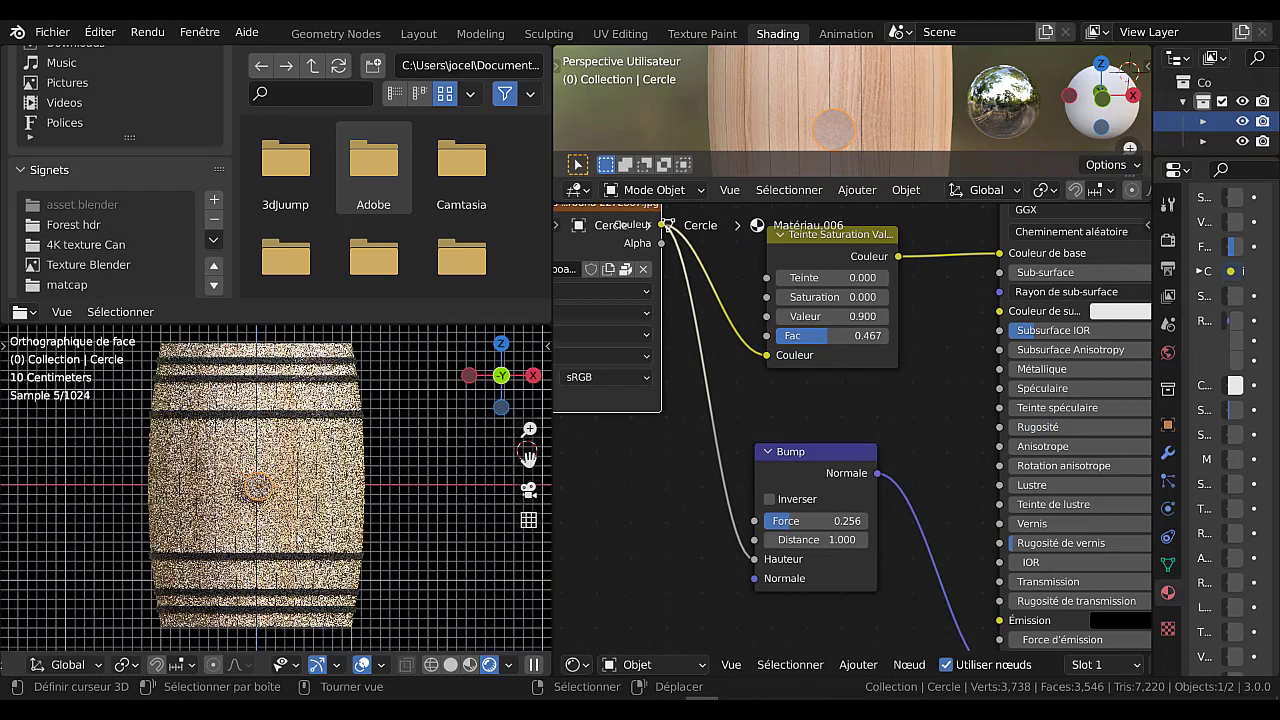
key(s)
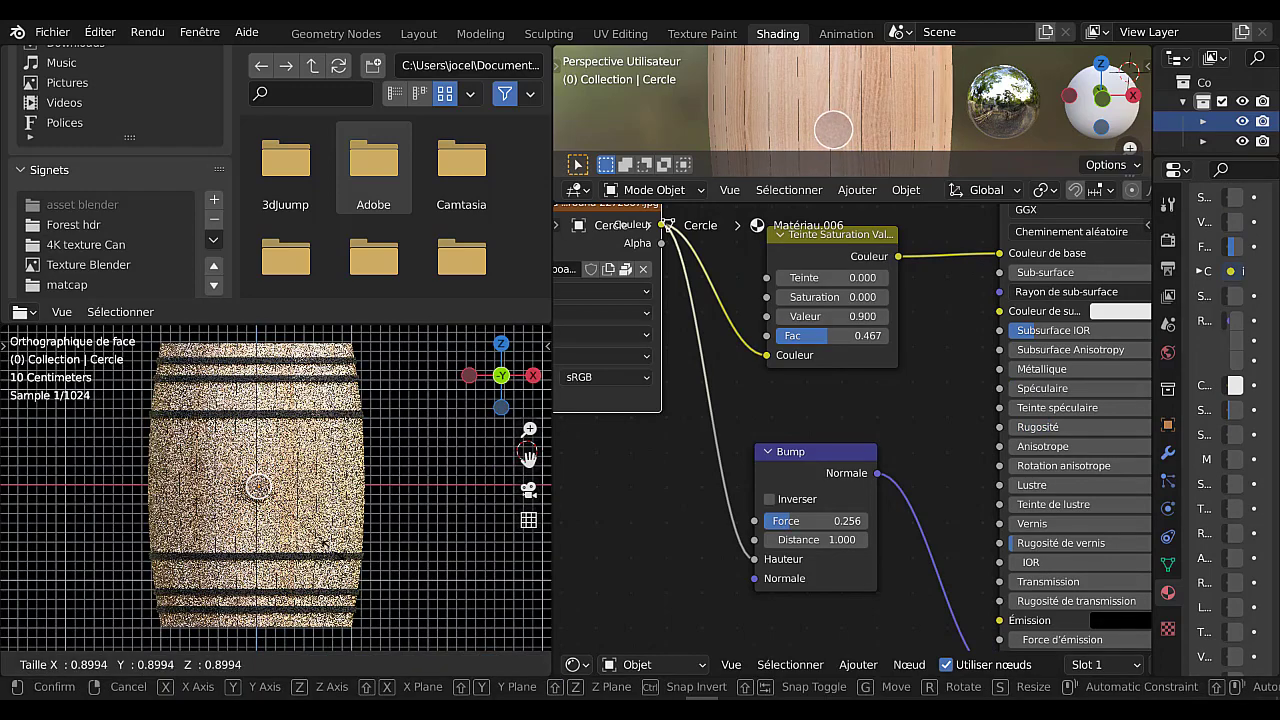
click(328, 543)
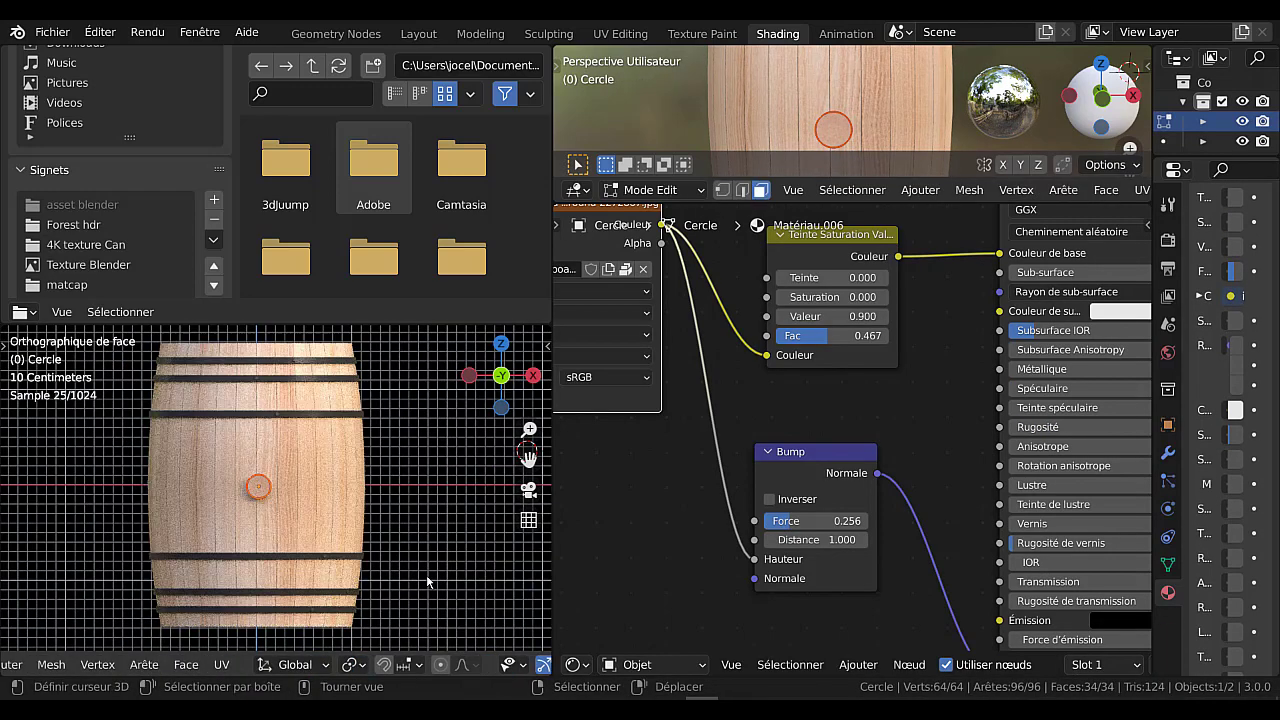
scroll(429, 569, down, 2)
middle_drag(429, 569, 363, 594)
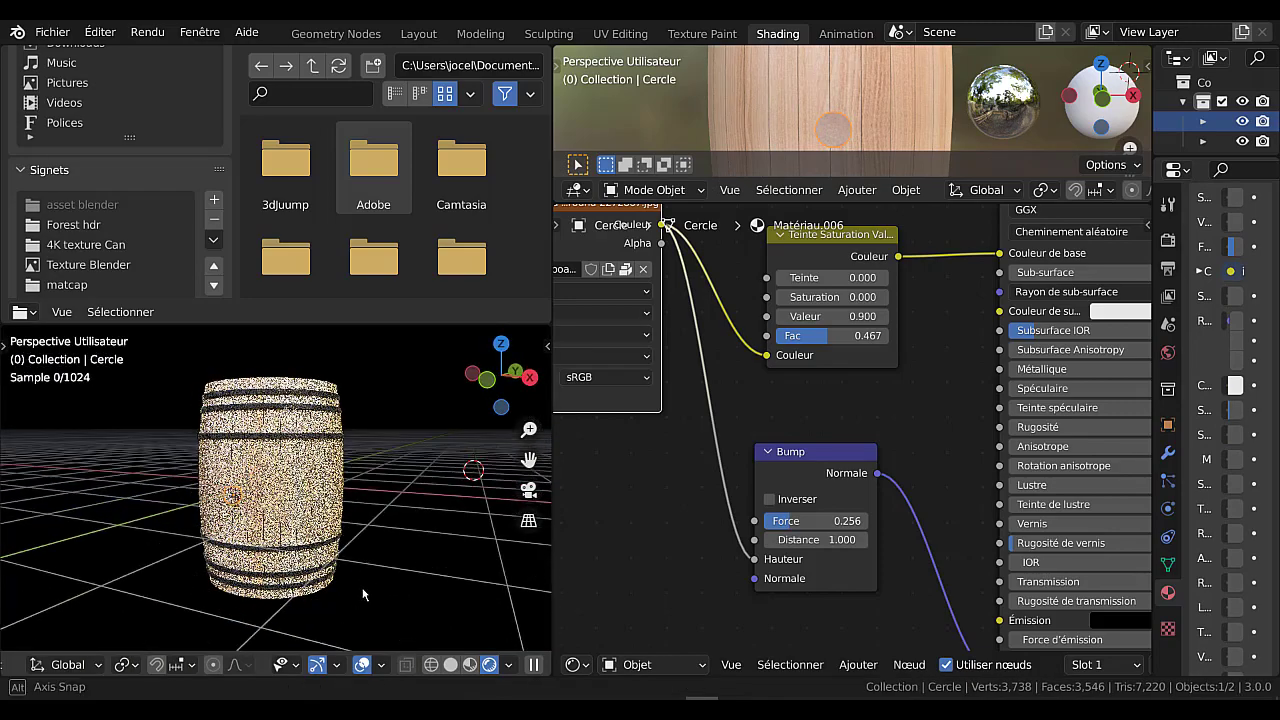
Enlarge the rendered viewport, add the barrel to the cork selection and join both into one object
drag(551, 578, 728, 578)
scroll(258, 515, up, 4)
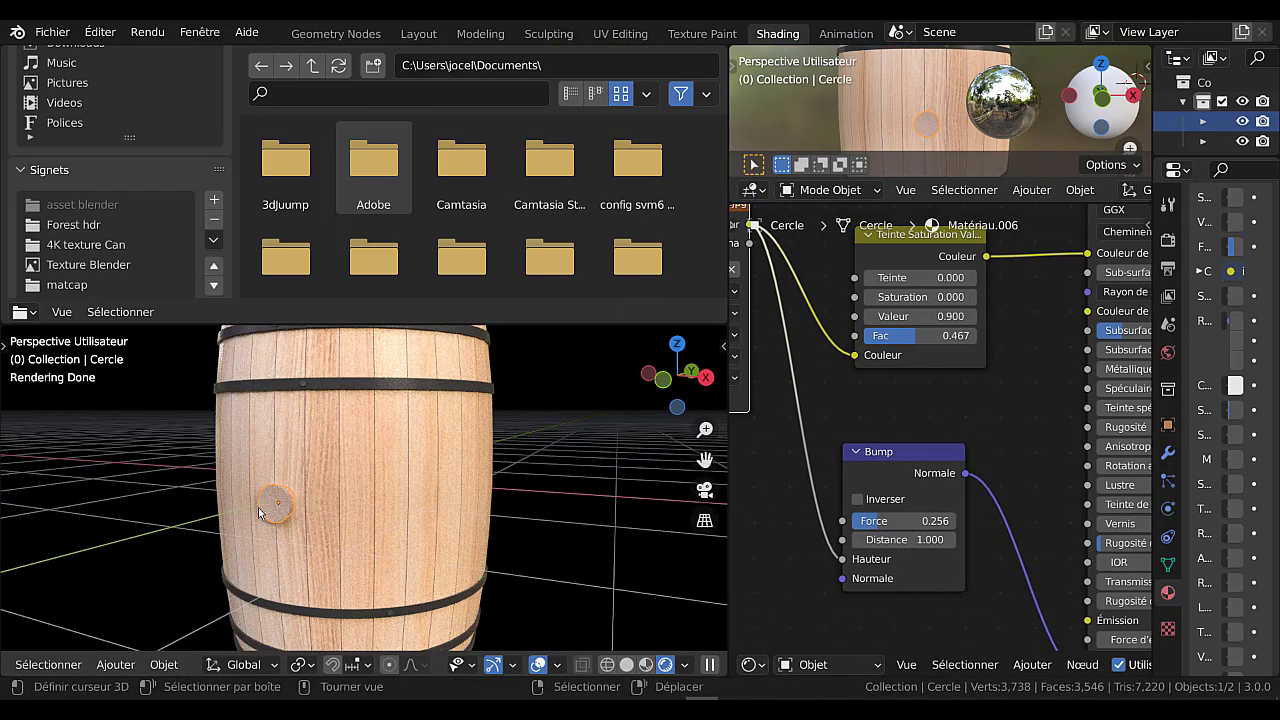
shift+click(401, 544)
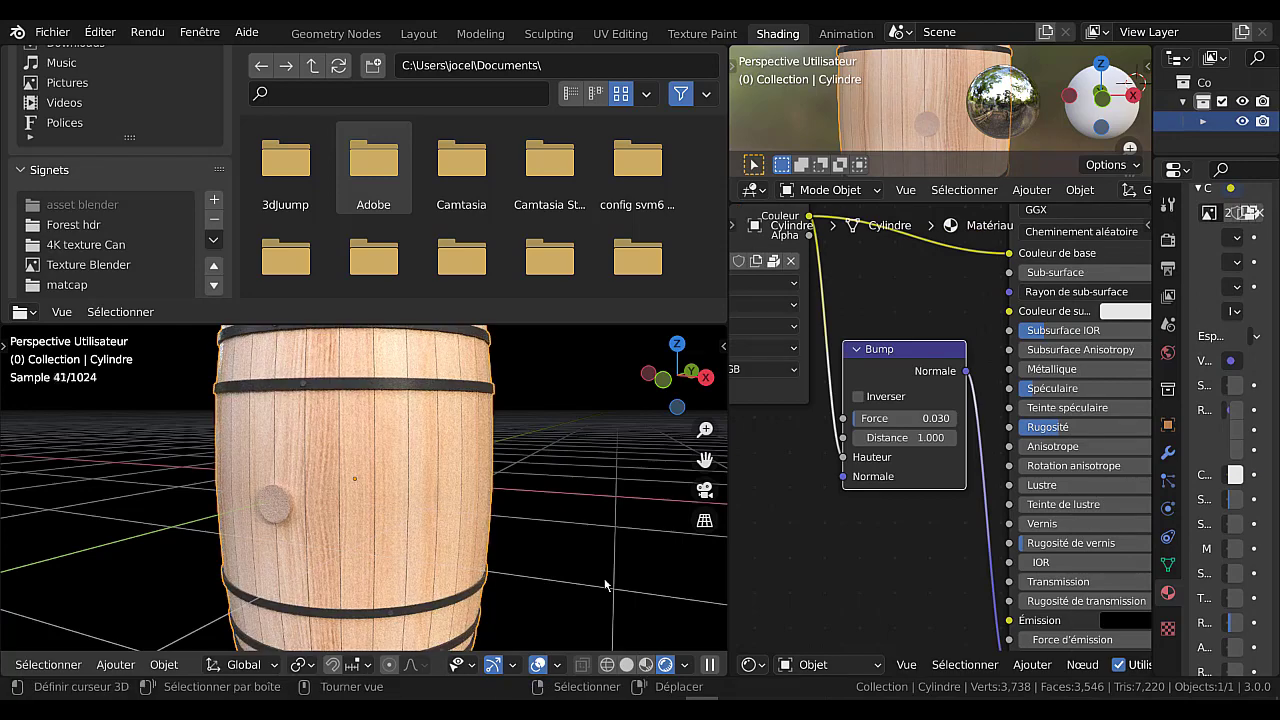
key(Tab)
key(Tab)
scroll(485, 518, down, 3)
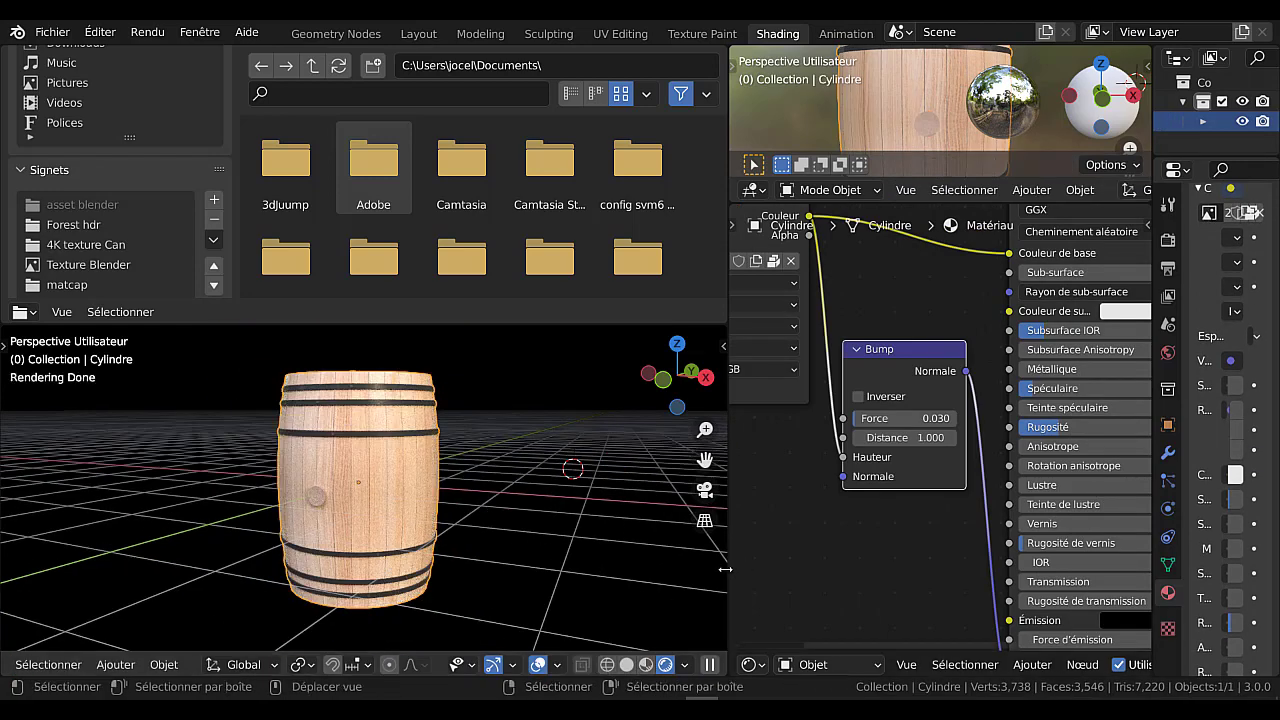
Widen the rendered viewport further and examine the cork and surrounding wood grain up close
drag(725, 569, 818, 569)
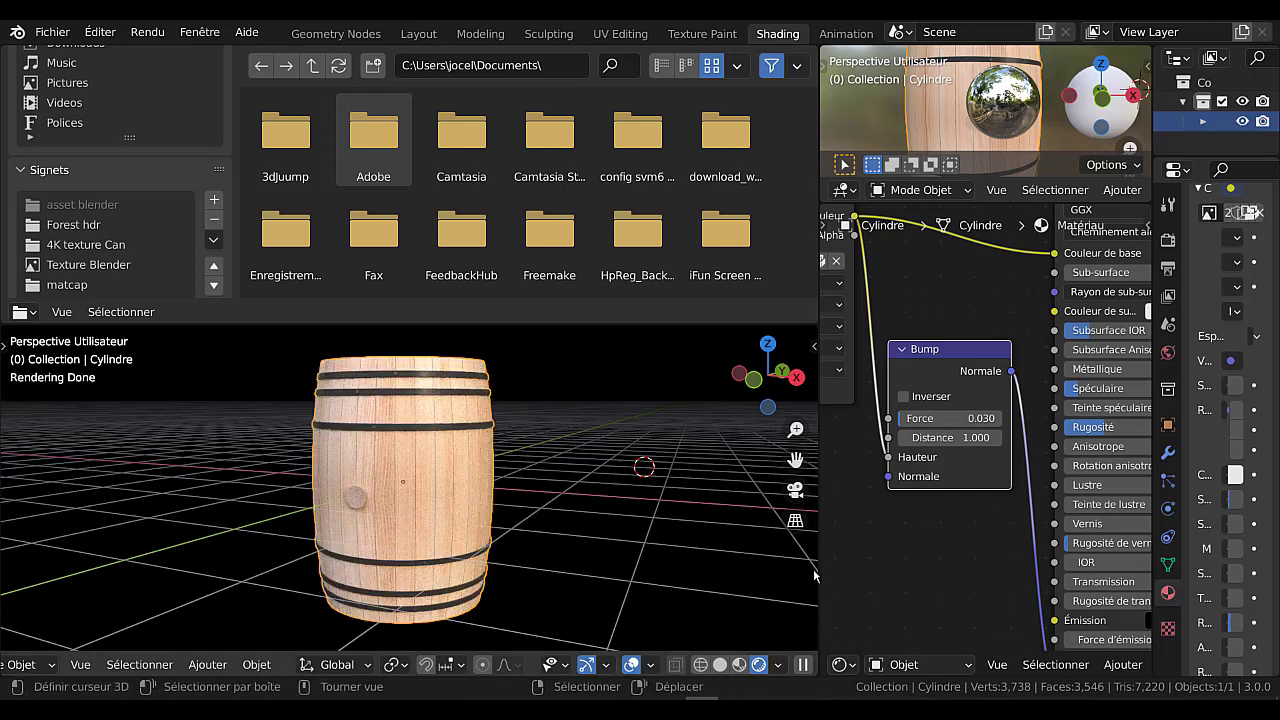
drag(817, 569, 879, 569)
scroll(424, 580, up, 3)
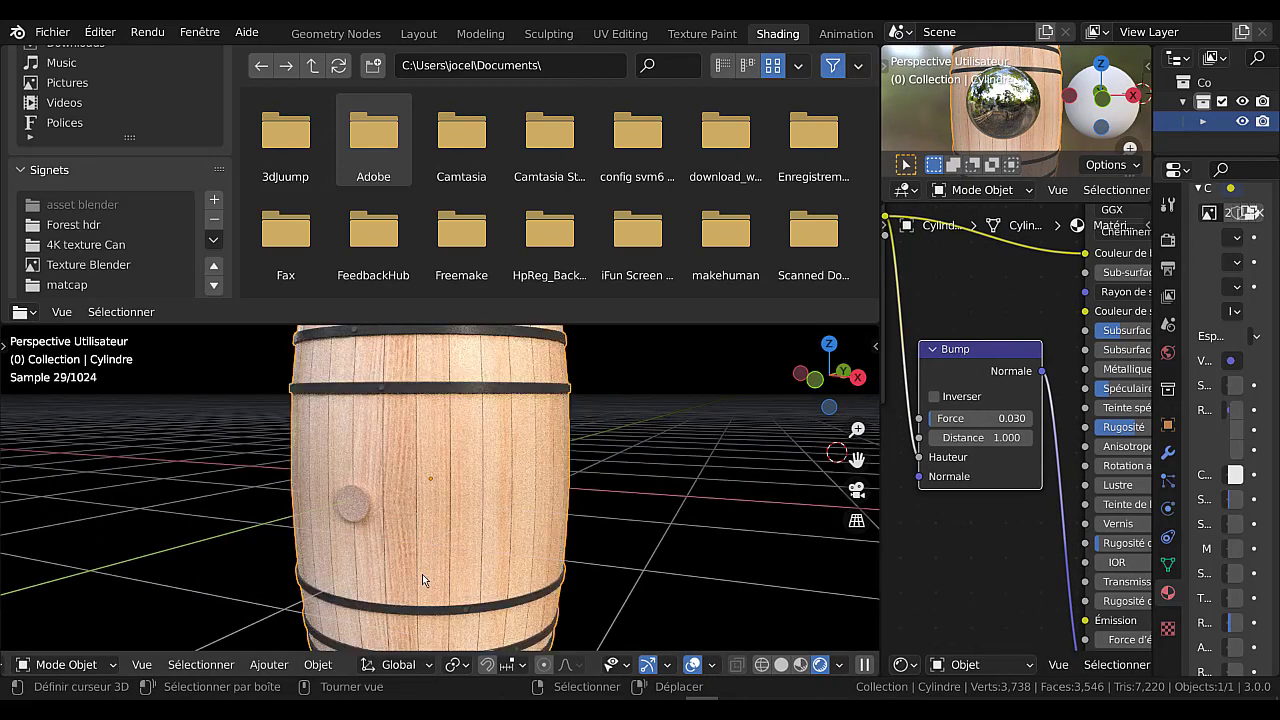
shift+middle_drag(402, 559, 451, 519)
scroll(416, 453, up, 2)
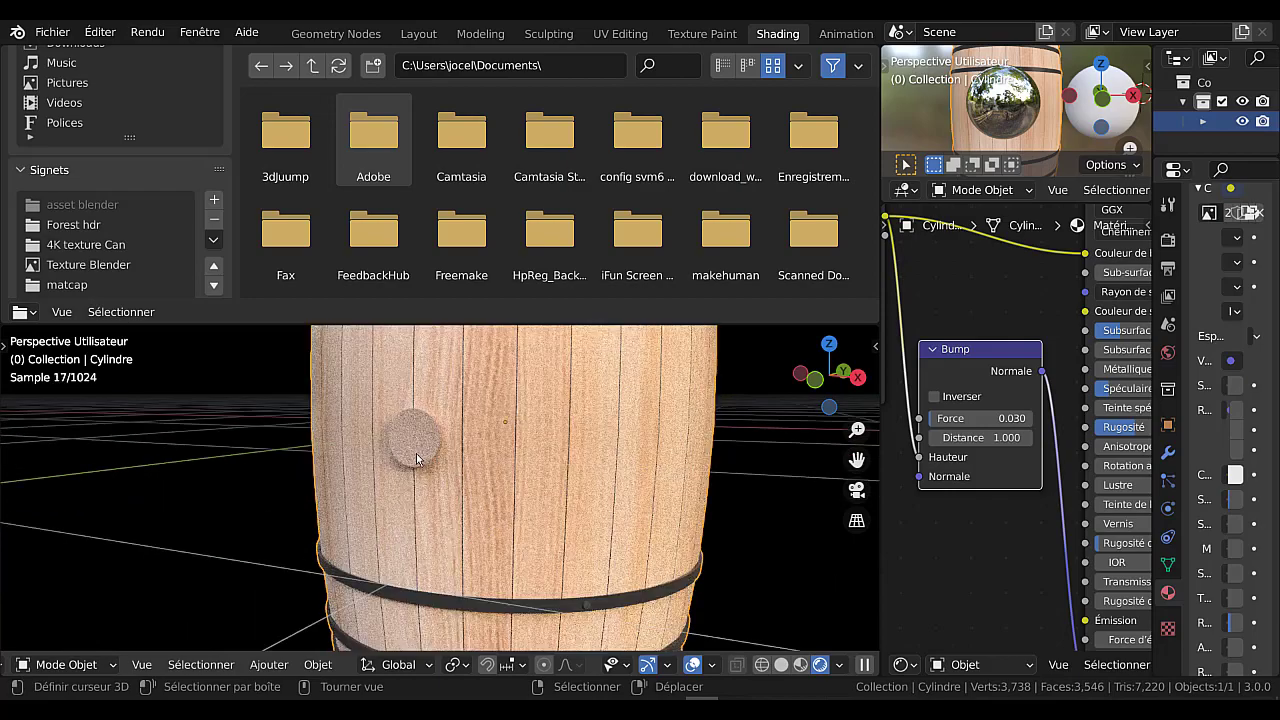
scroll(416, 450, up, 3)
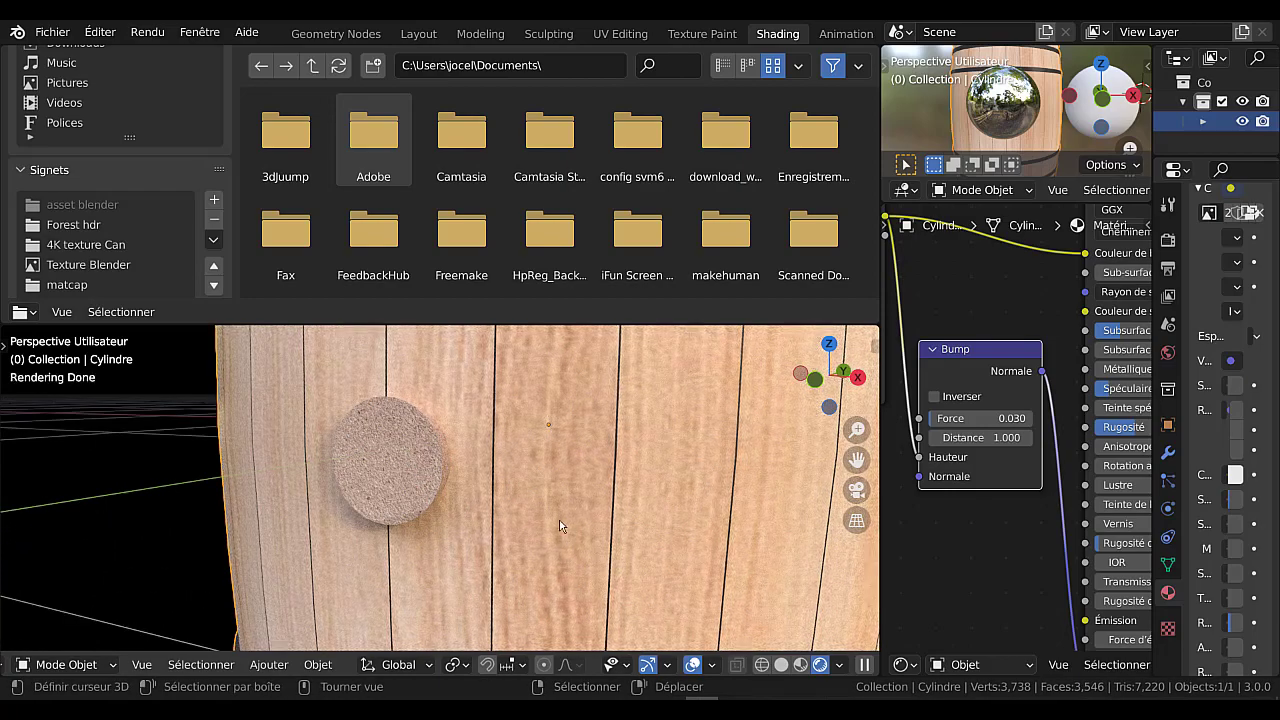
Check the joined cork and barrel mesh in Edit Mode, return to Object Mode and switch to the Layout workspace
key(Tab)
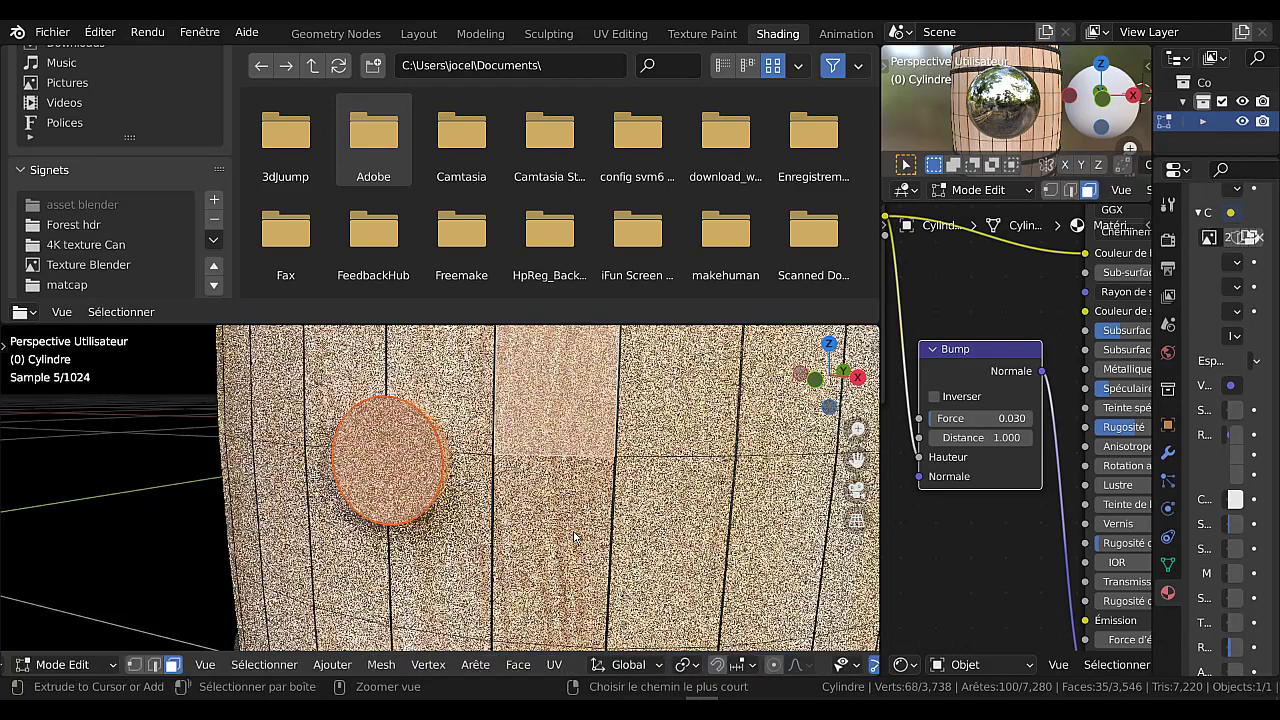
key(Tab)
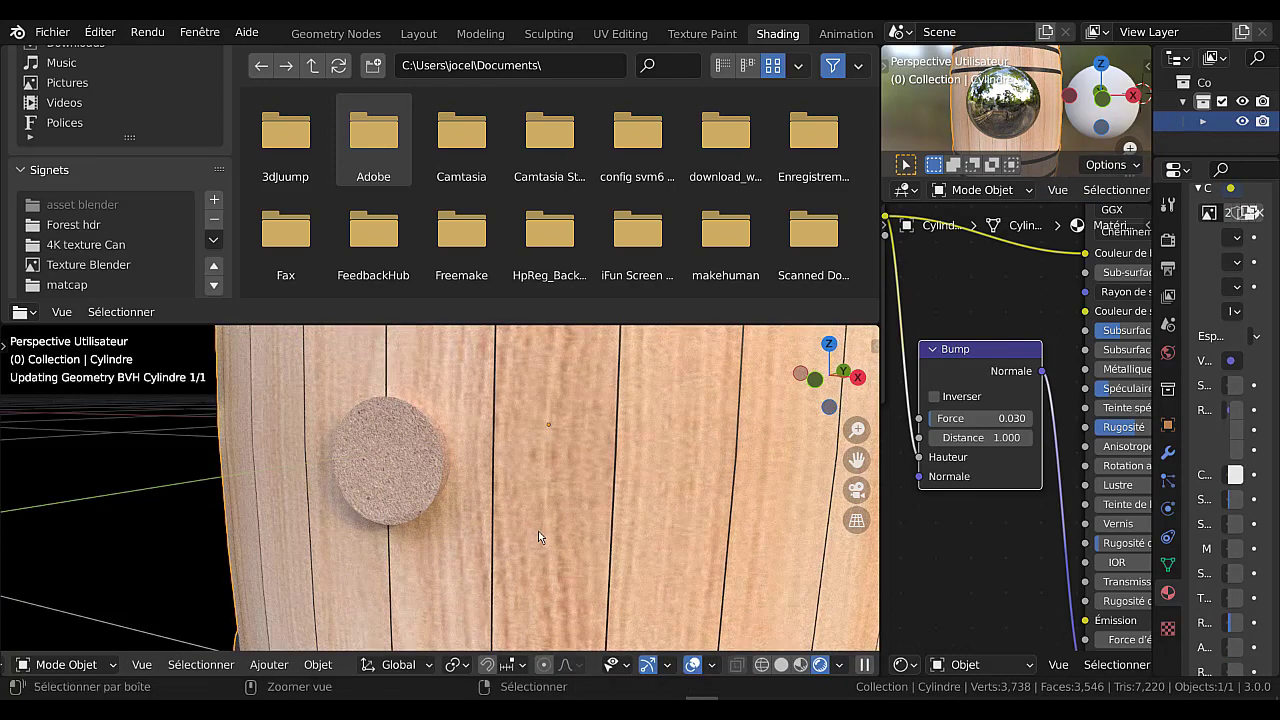
scroll(400, 465, down, 5)
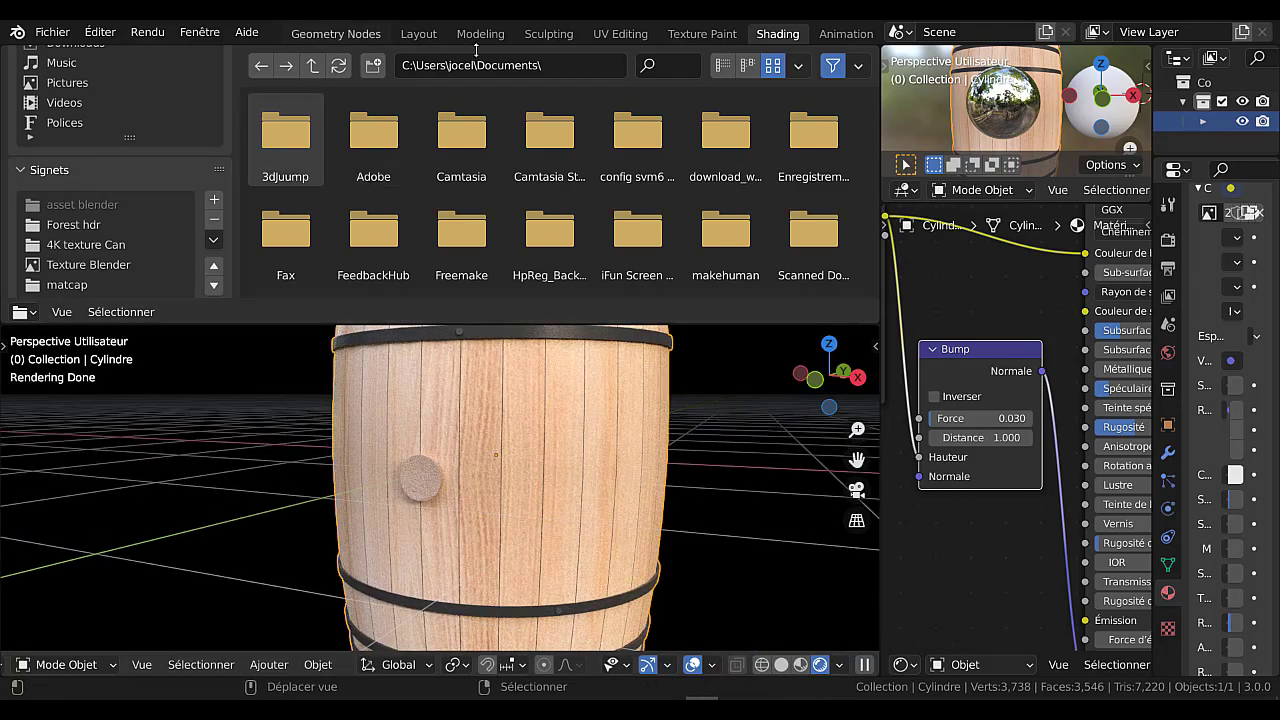
click(411, 36)
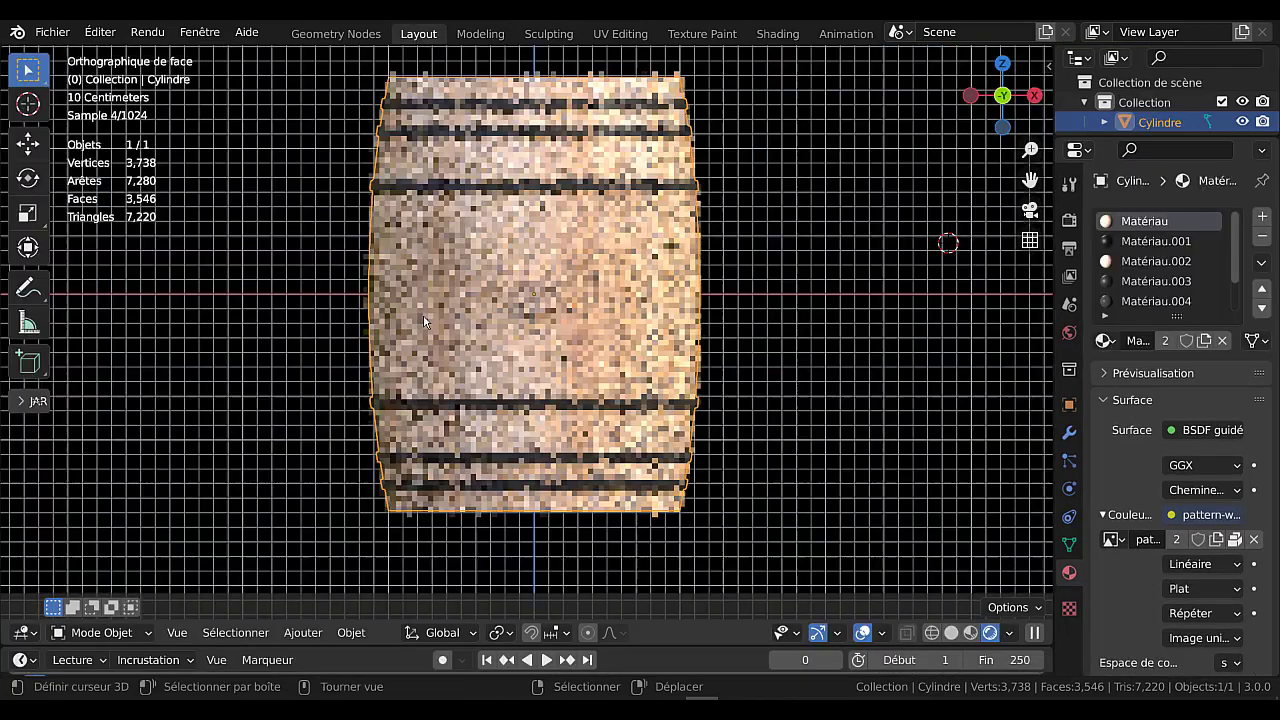
Try to move the selected cork and stave faces of the joined mesh in Edit Mode
middle_drag(498, 360, 510, 400)
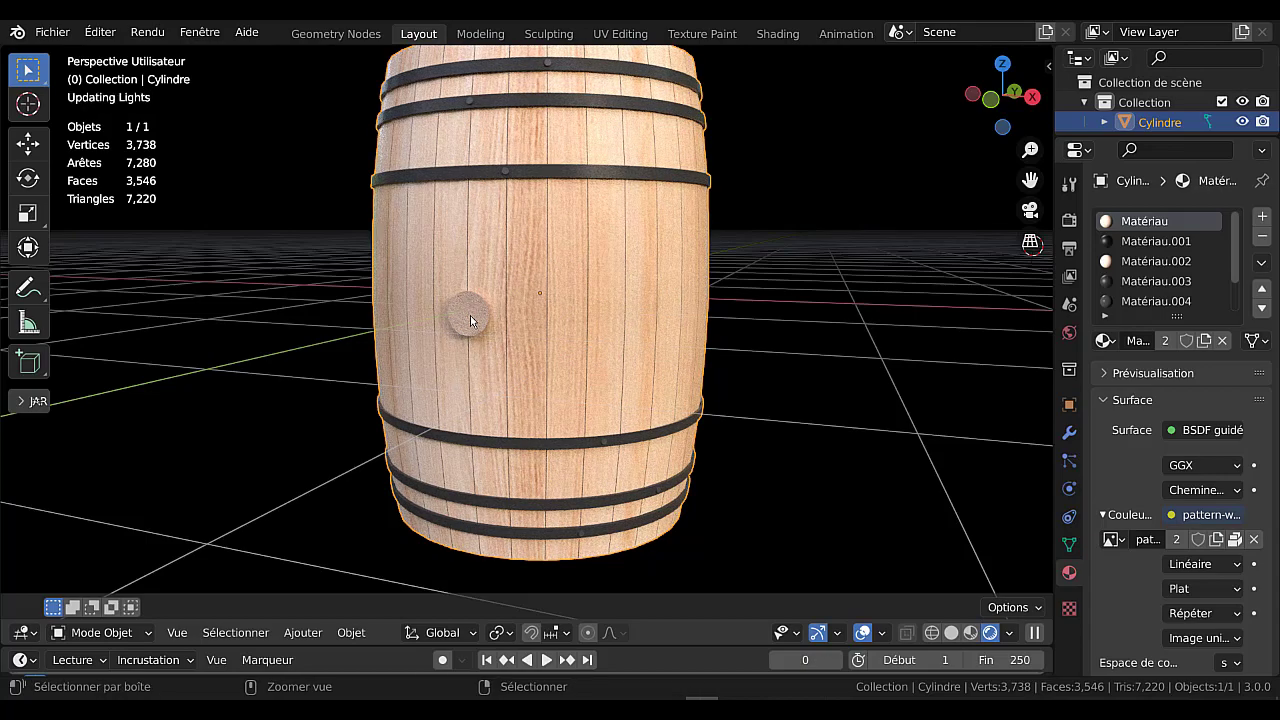
scroll(470, 316, up, 2)
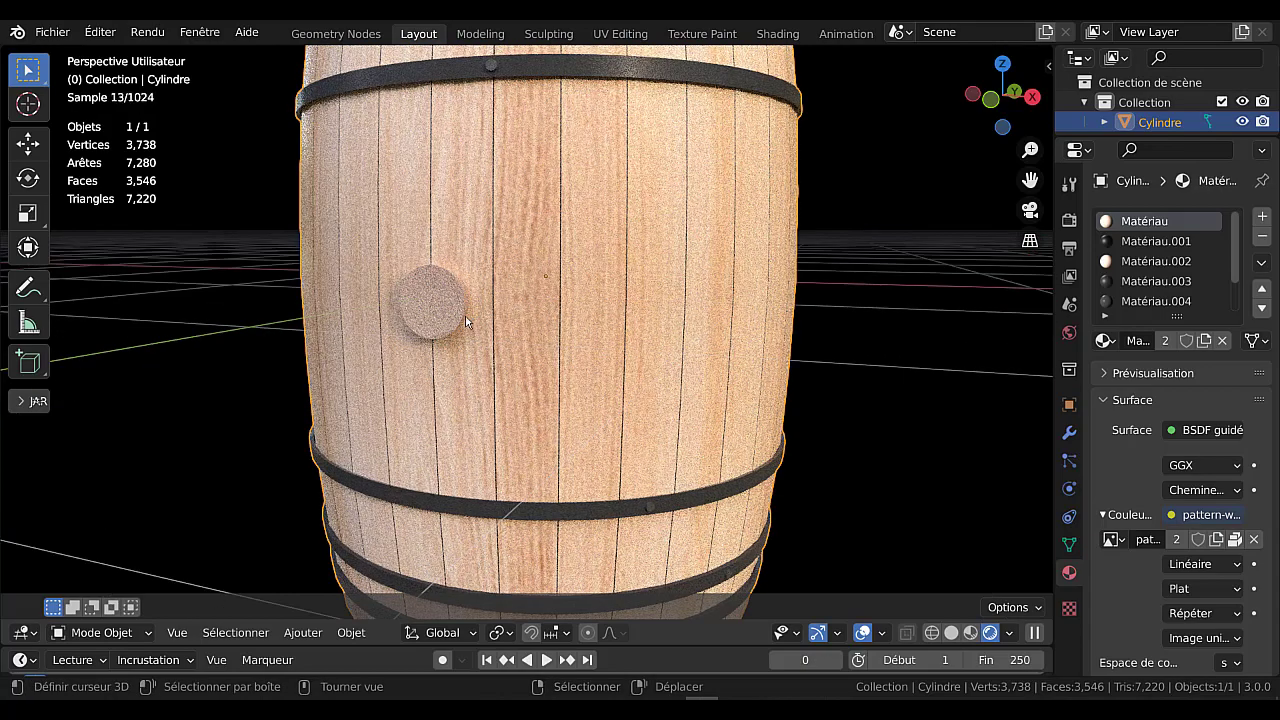
key(Tab)
scroll(440, 301, down, 2)
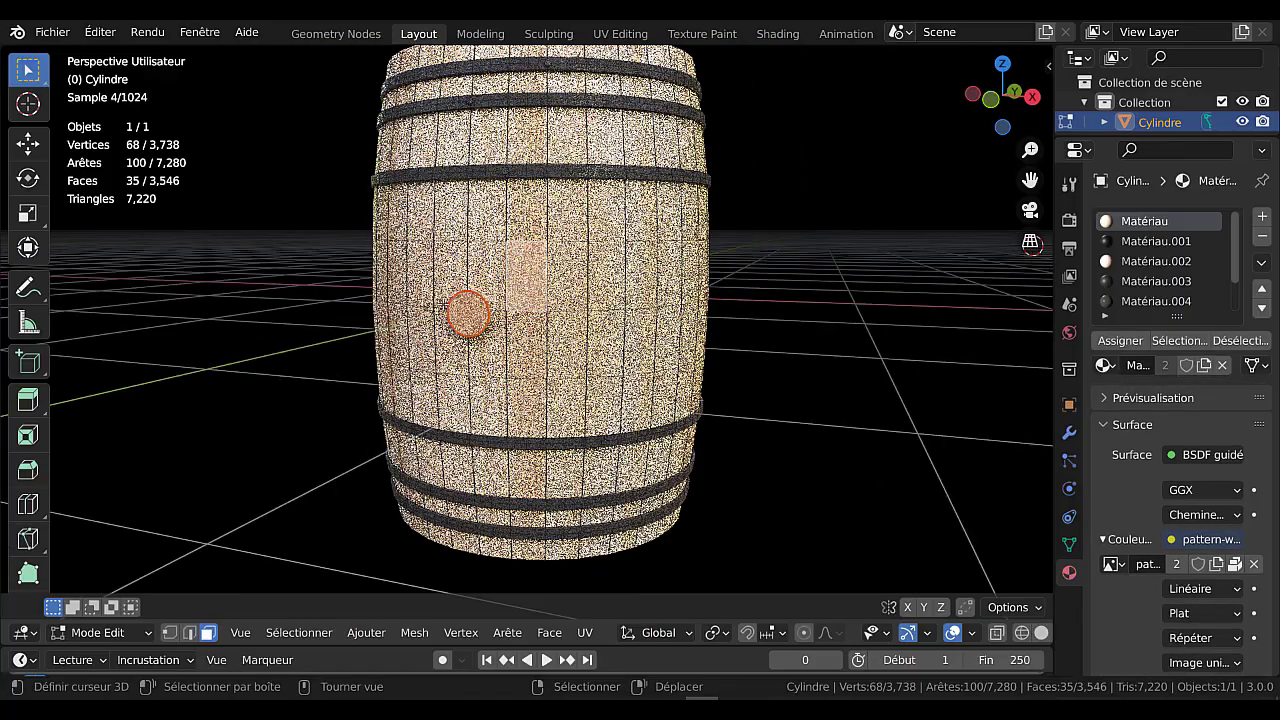
key(g)
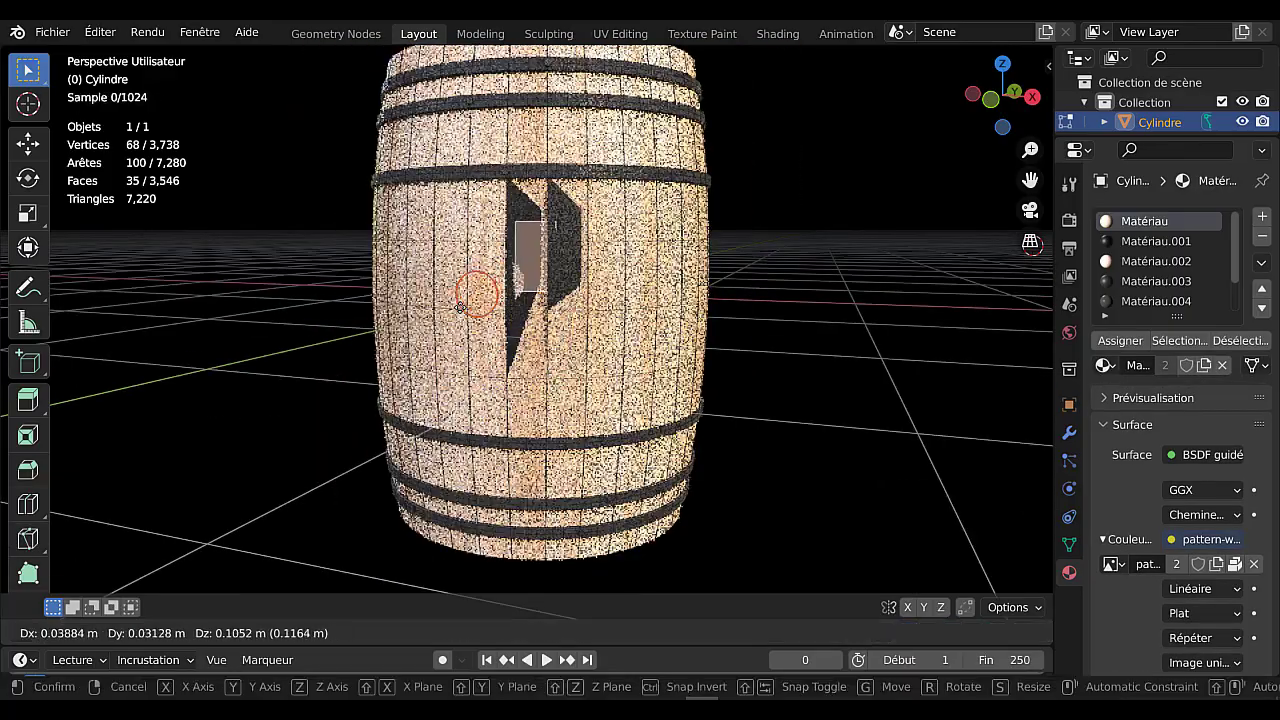
key(Escape)
scroll(466, 315, up, 2)
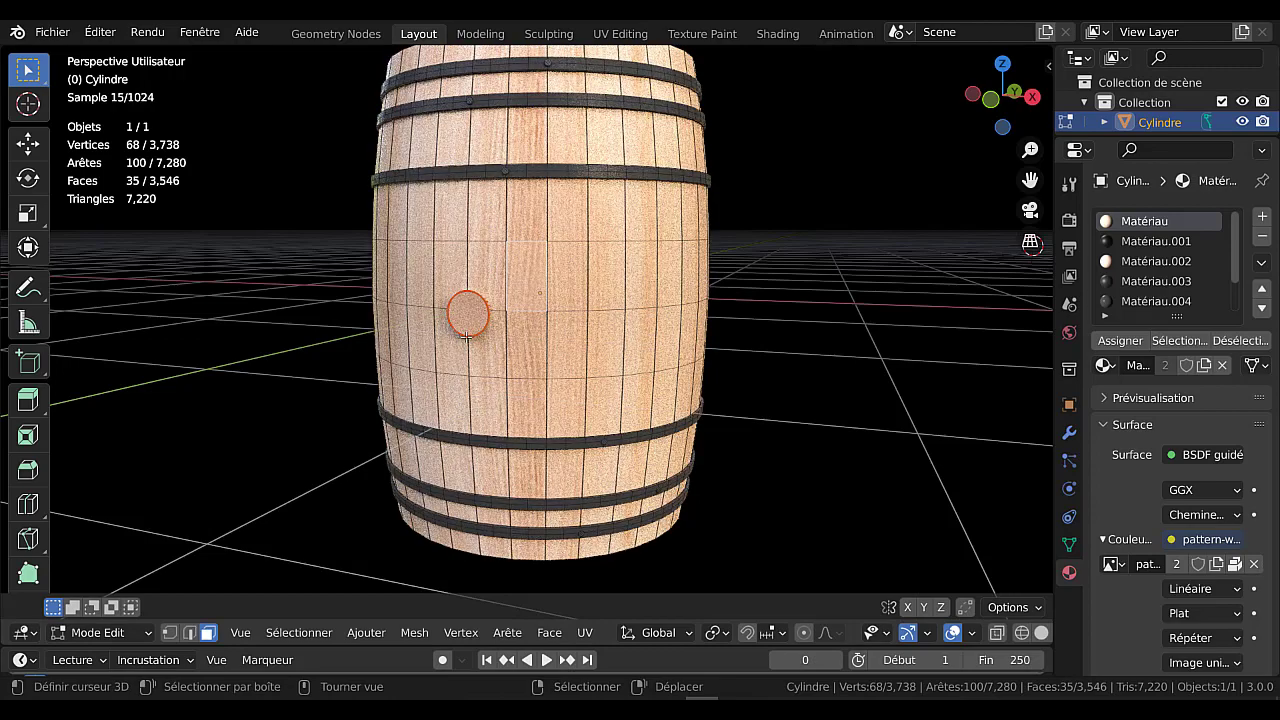
Select the cork's front face in Edit Mode, check its mesh in vertex and face selection, and return to Object Mode
click(456, 315)
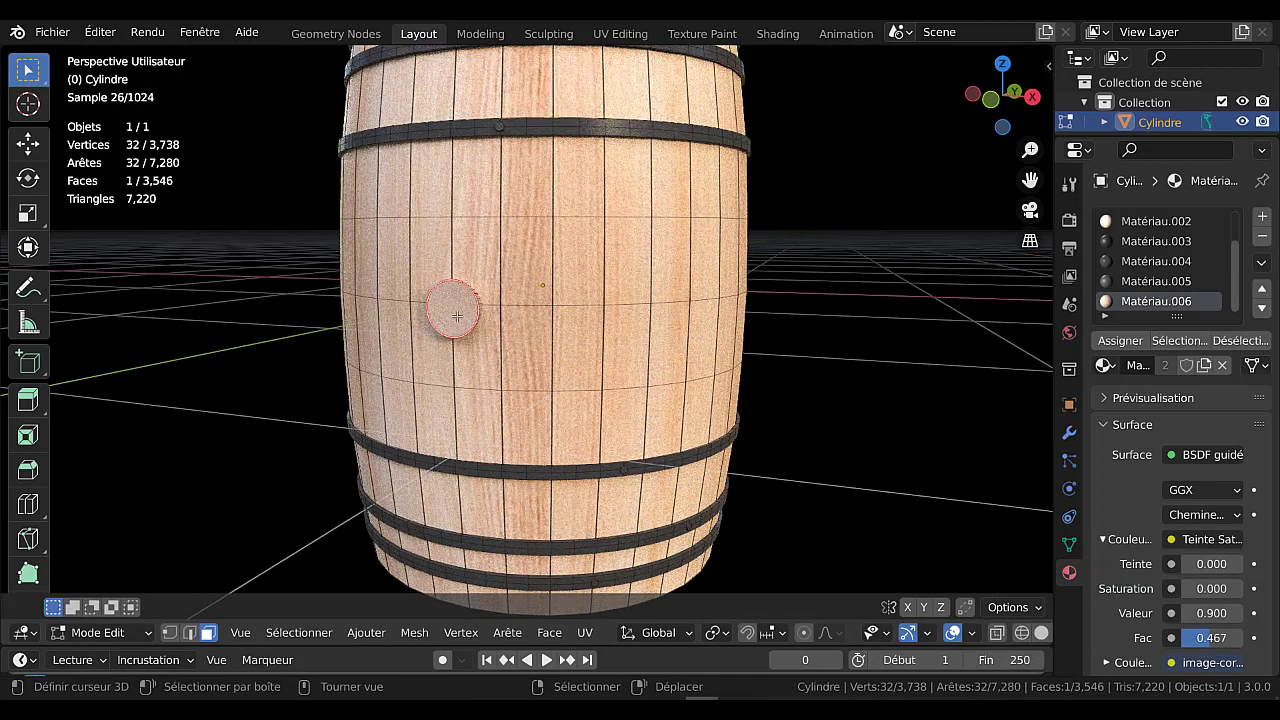
click(170, 633)
scroll(433, 417, up, 2)
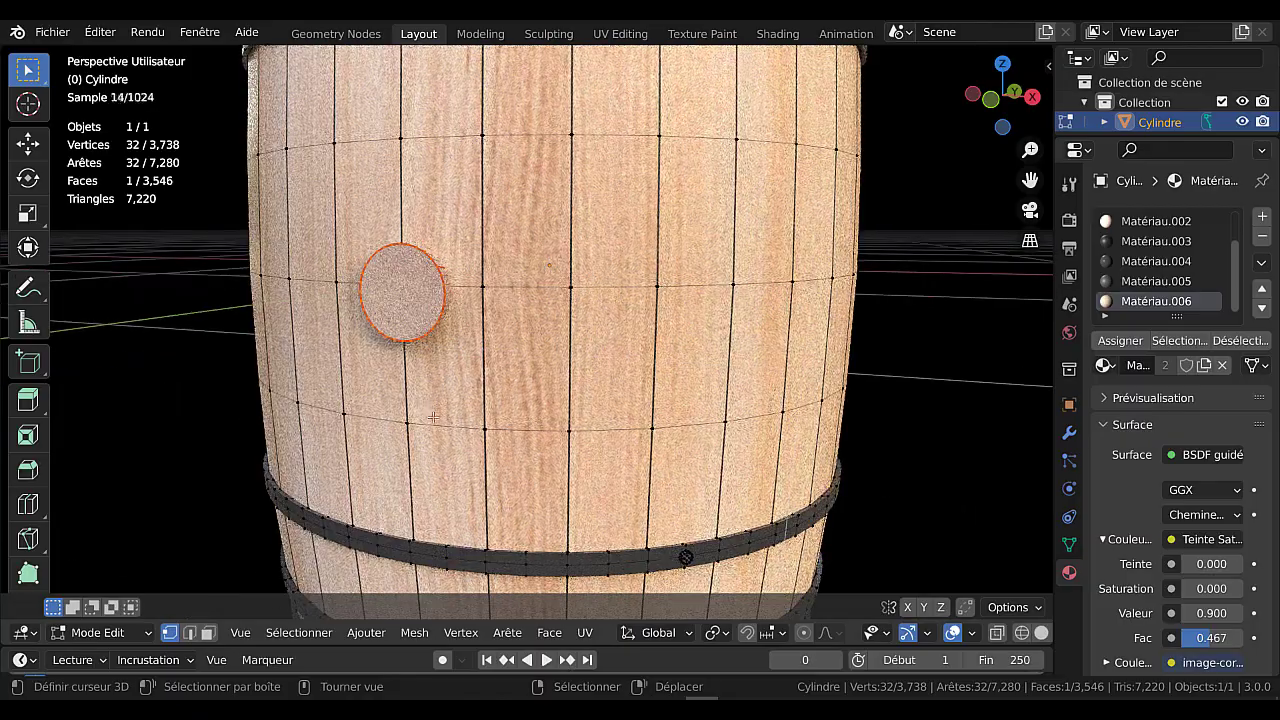
scroll(433, 417, down, 3)
key(Tab)
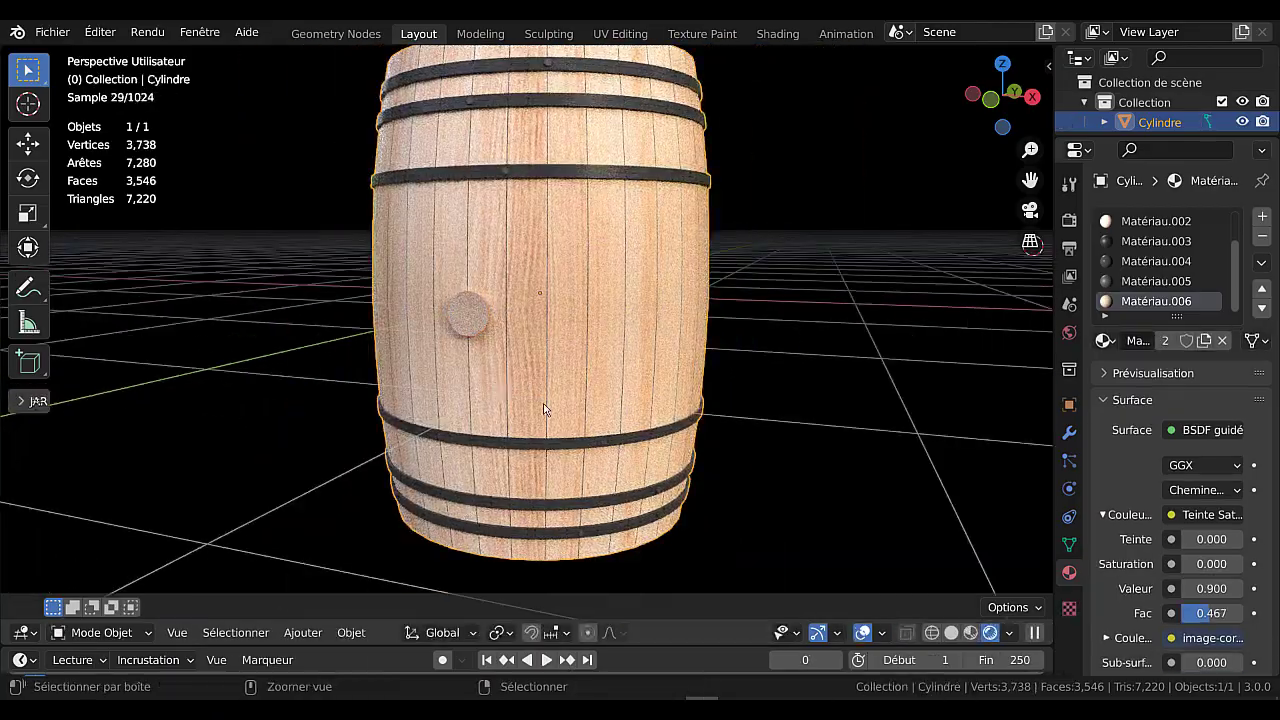
key(Tab)
key(3)
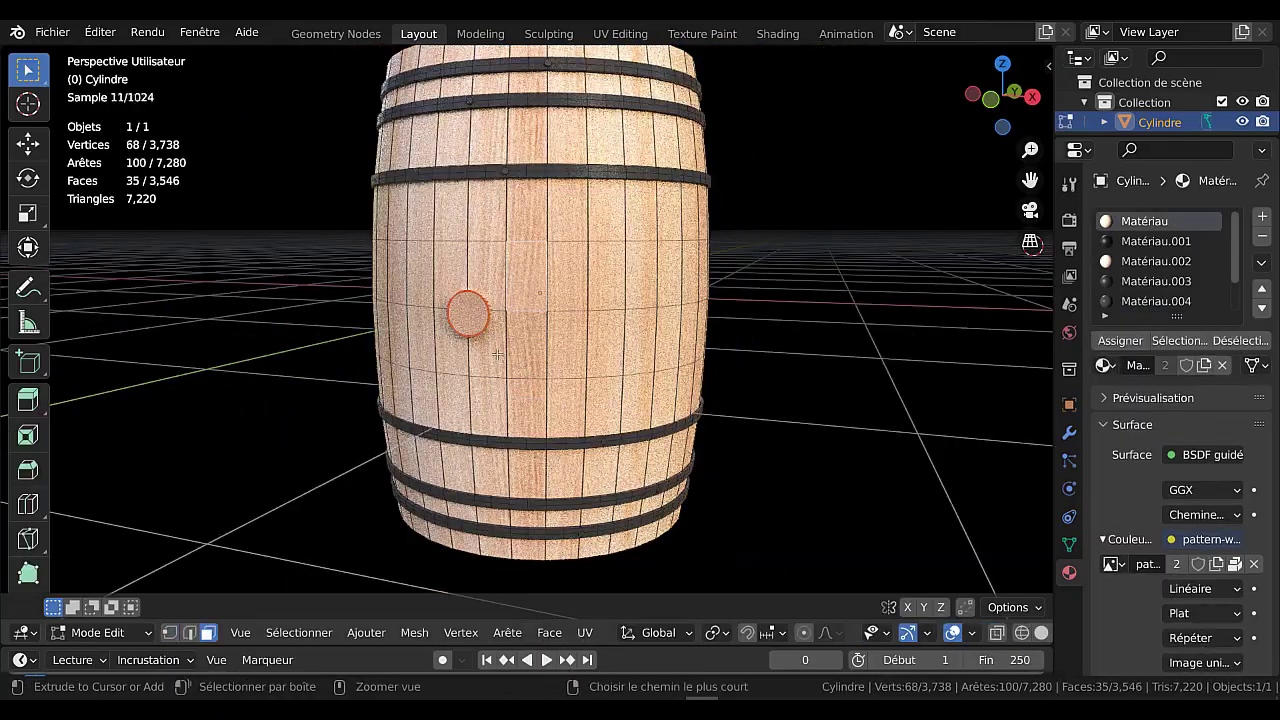
key(Tab)
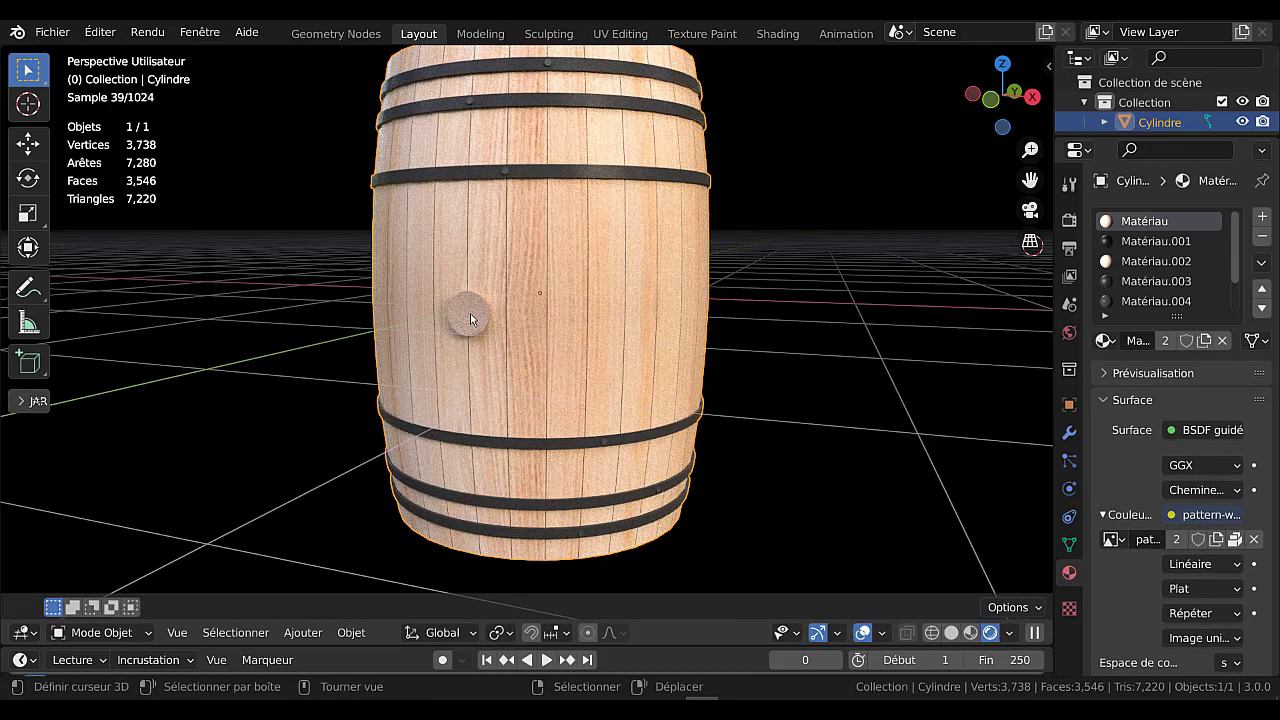
Undo the joining of cork and barrel, select only the cork and test that it moves separately
key(ctrl+z)
key(ctrl+z)
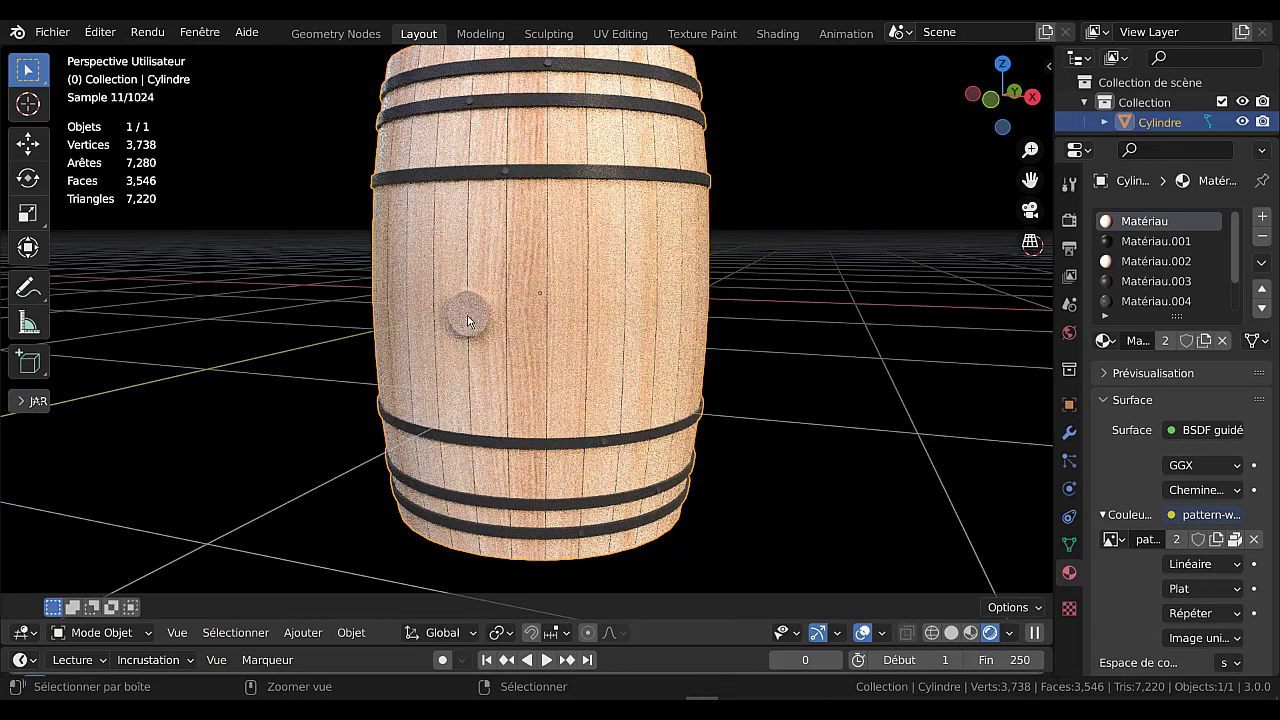
key(ctrl+z)
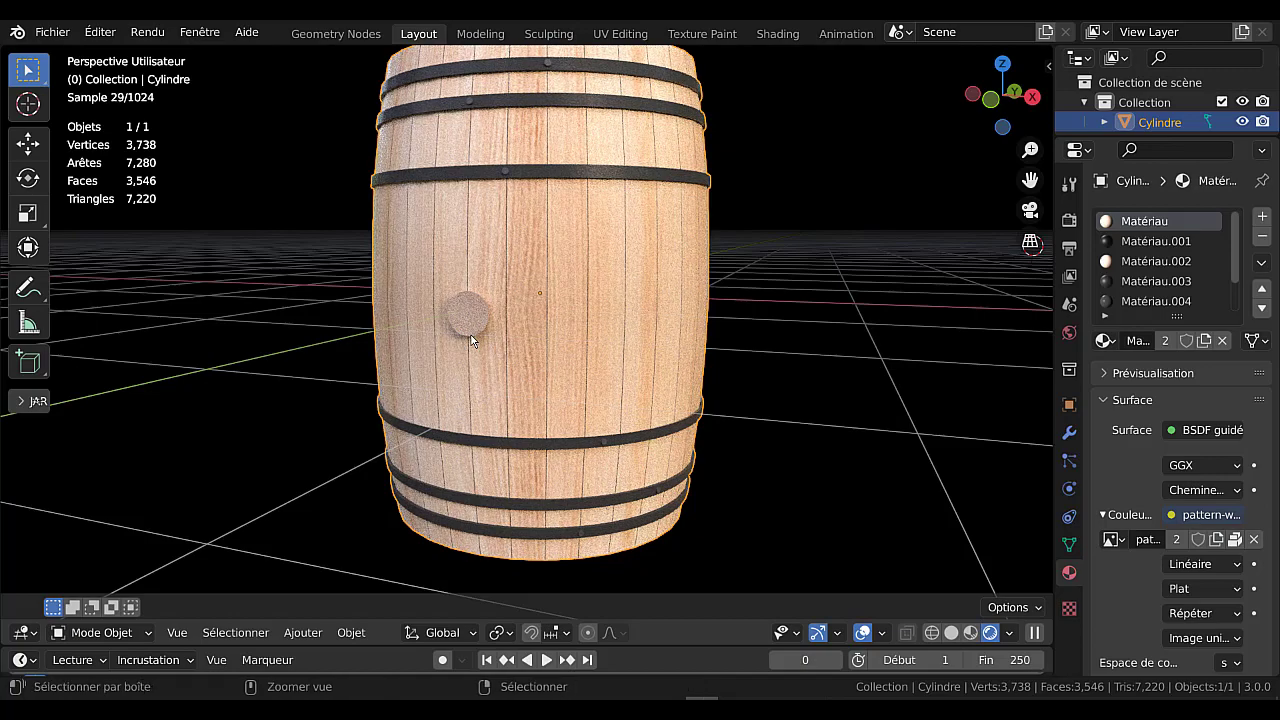
key(ctrl+z)
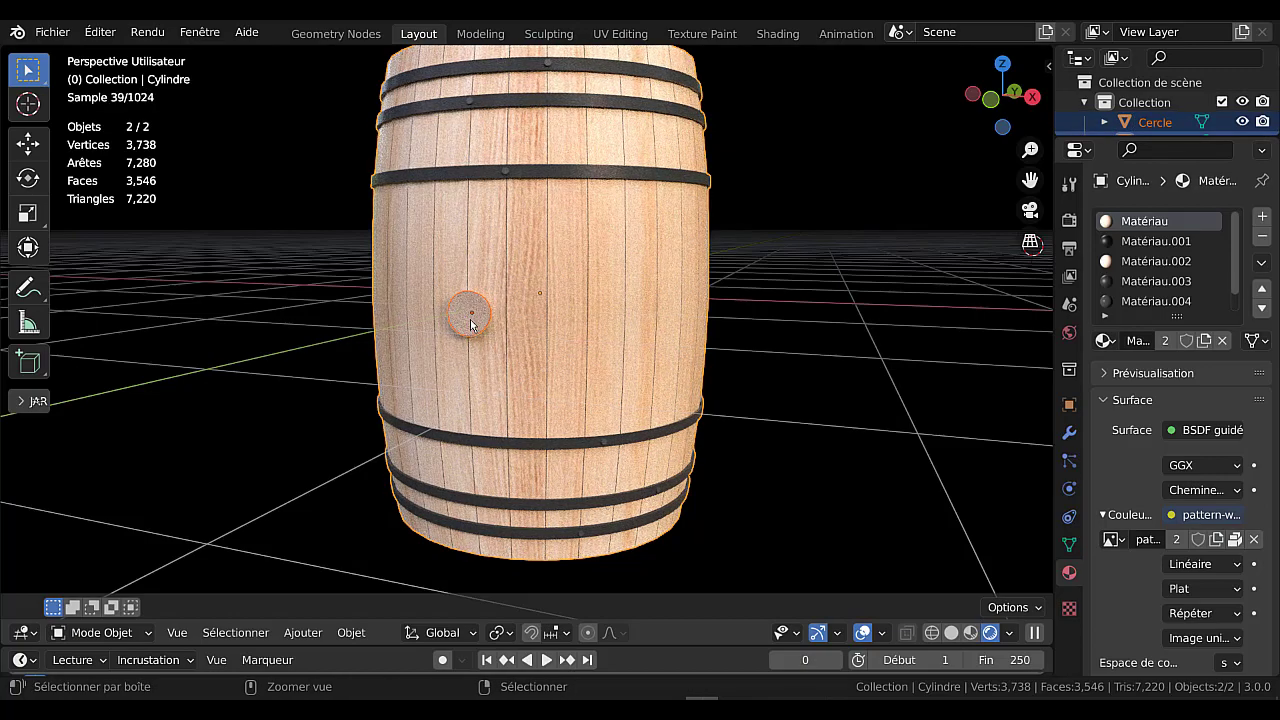
key(ctrl+z)
right_click(470, 321)
right_click(470, 321)
key(g)
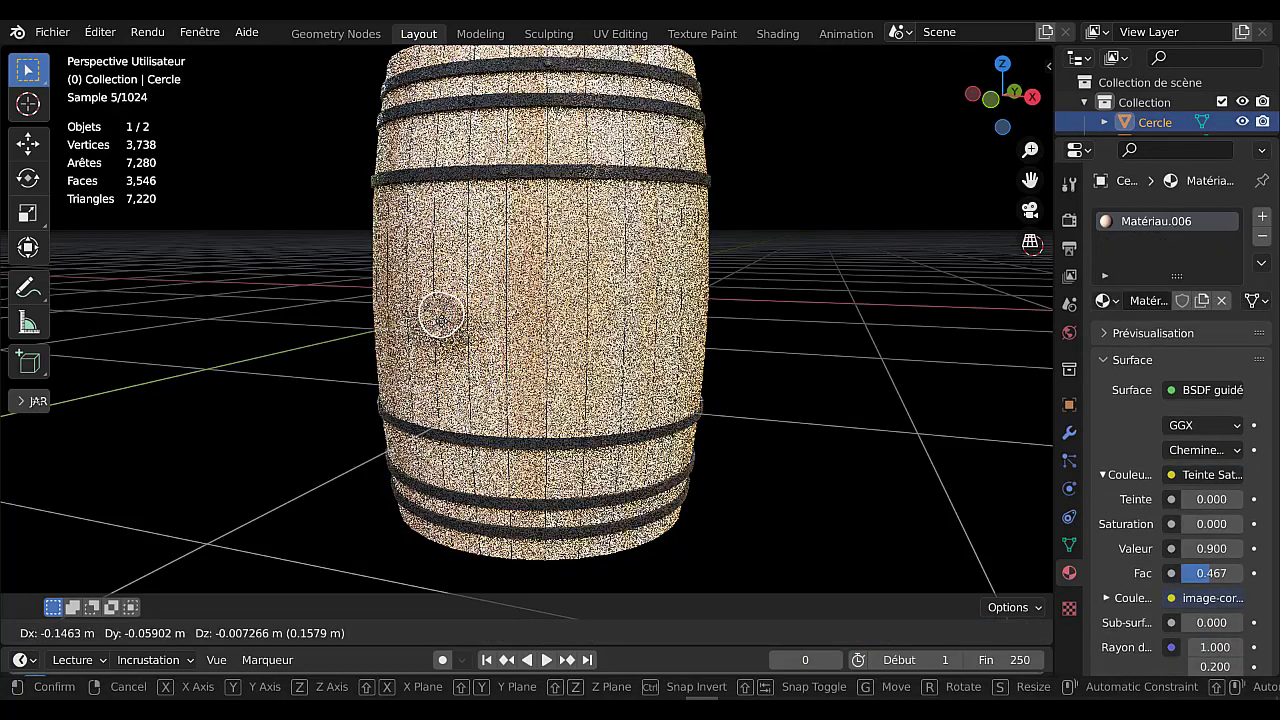
right_click(506, 392)
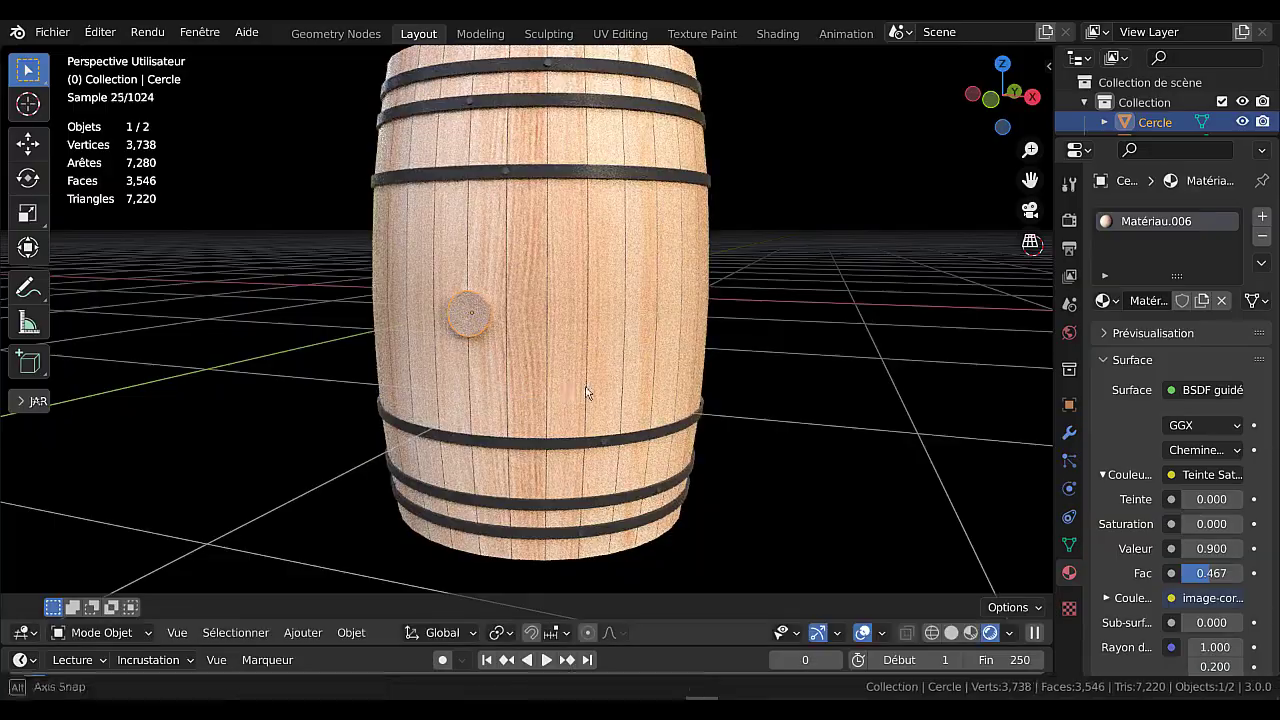
Move the cork about -0.026 m along the global X axis in front view to centre it on the stave seam
scroll(567, 392, up, 2)
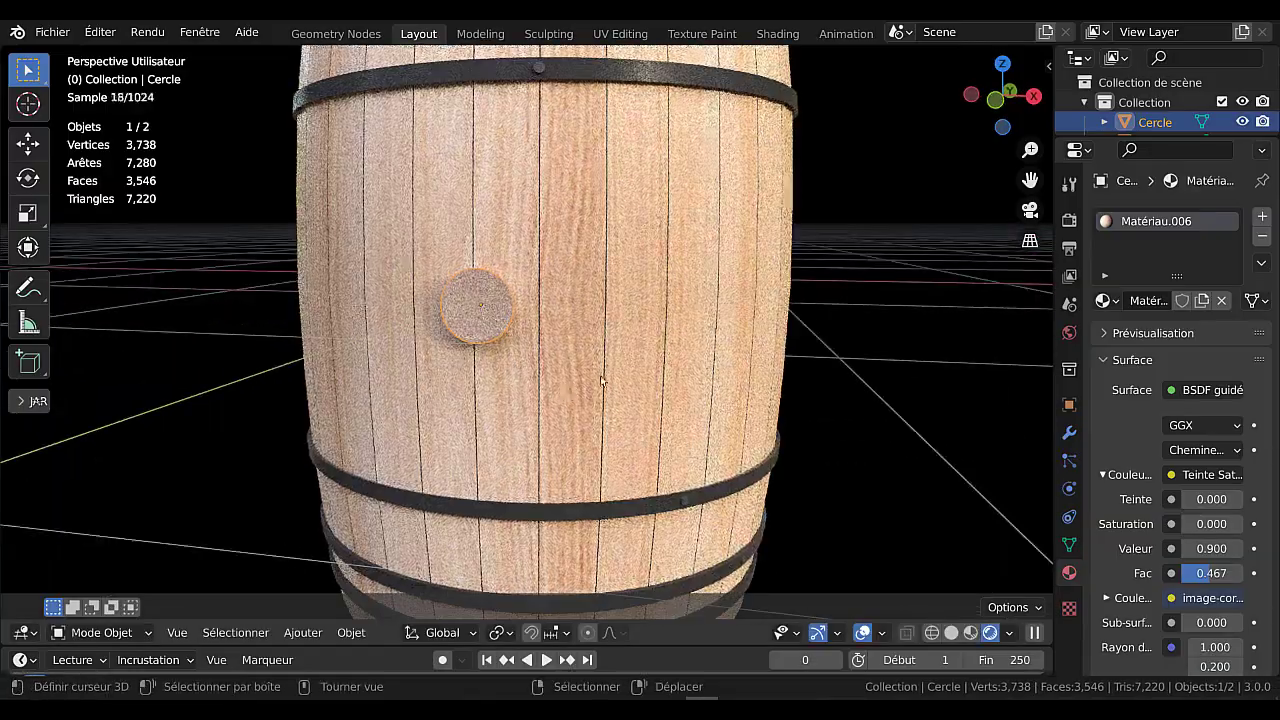
middle_drag(601, 380, 559, 366)
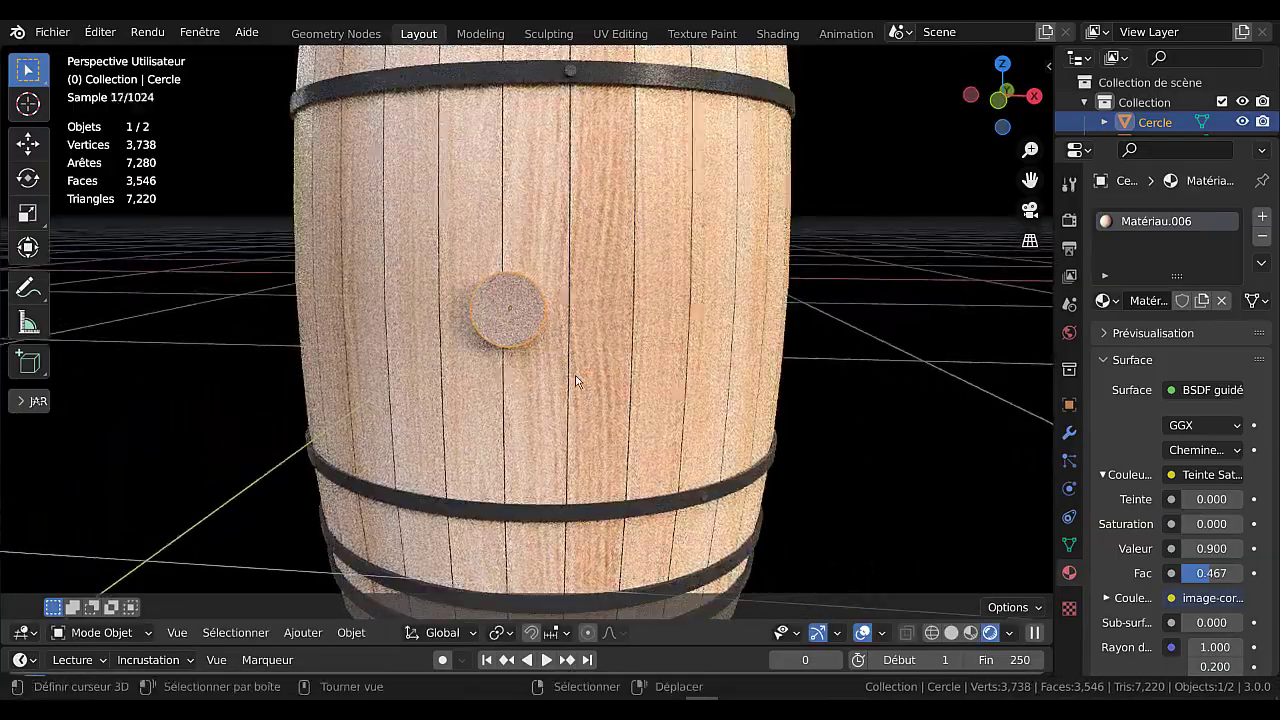
key(KP_1)
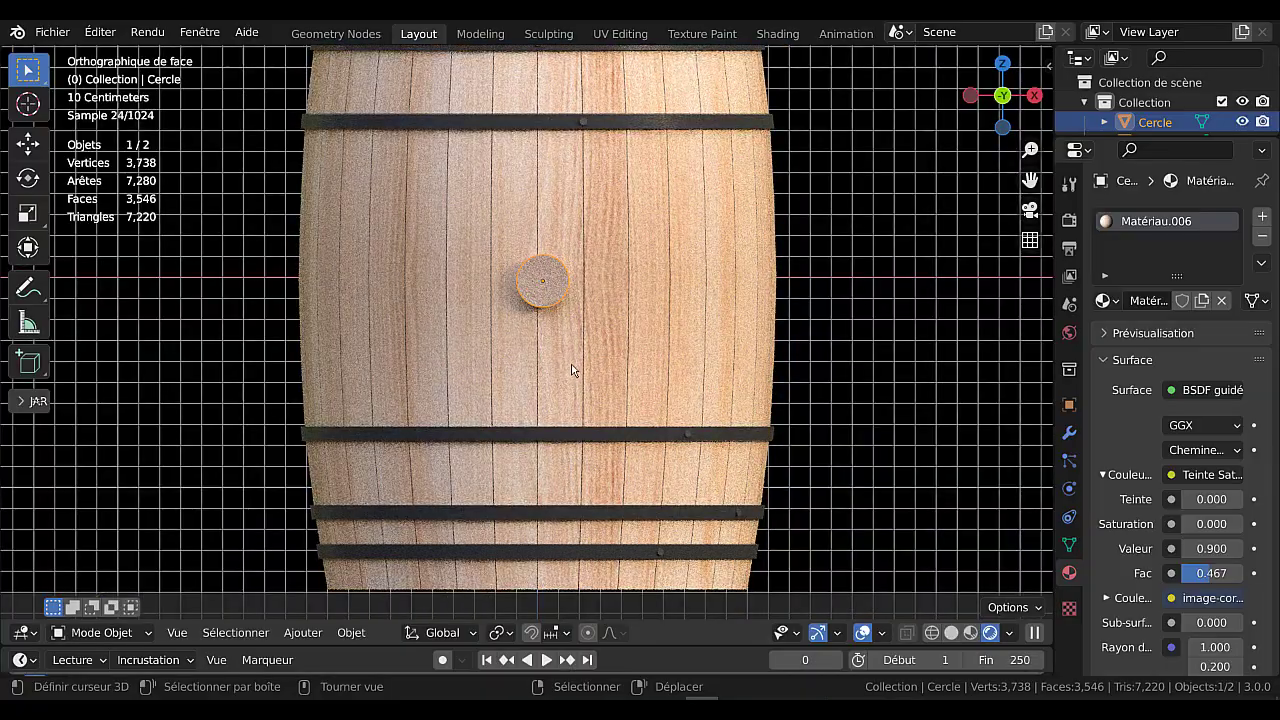
scroll(572, 370, down, 2)
key(g)
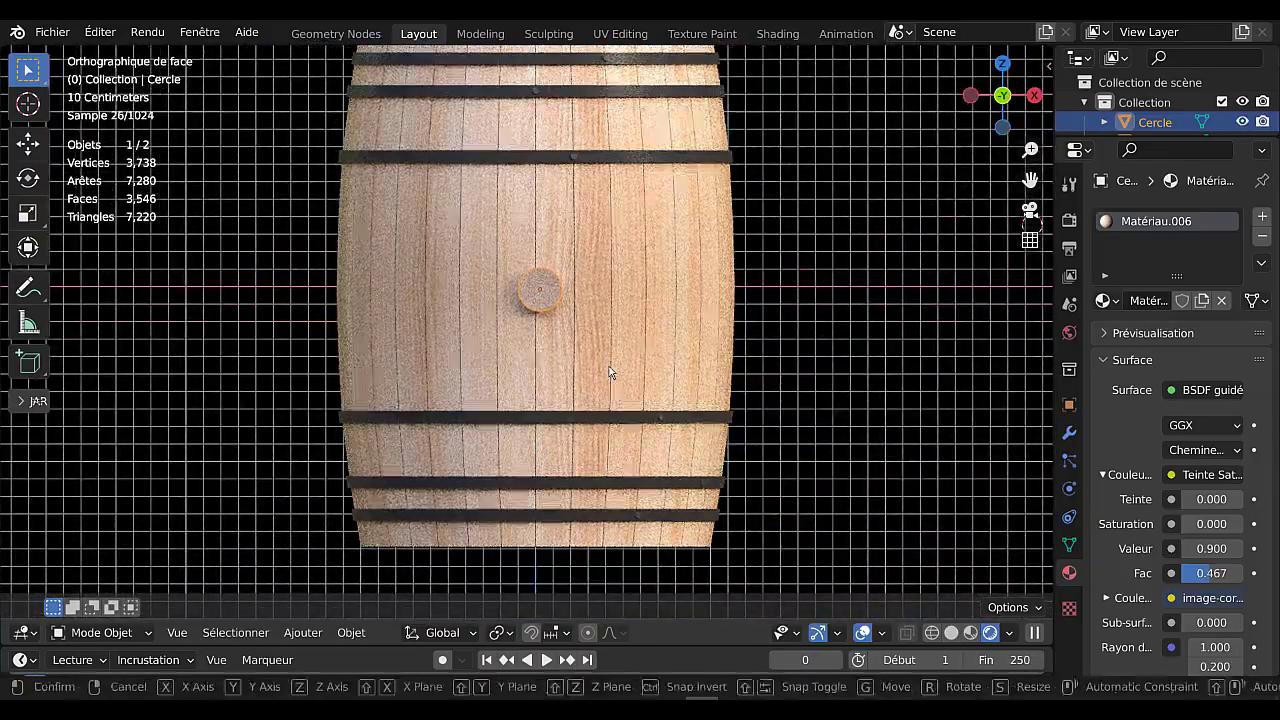
key(x)
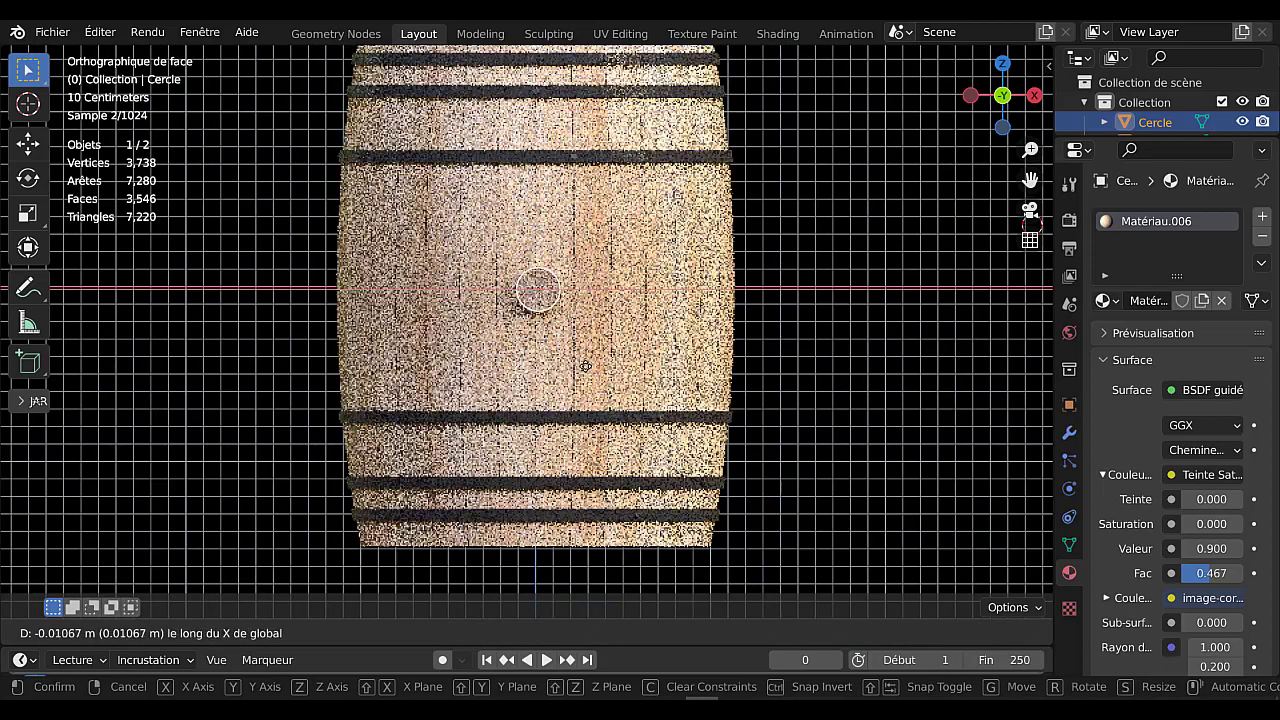
click(563, 369)
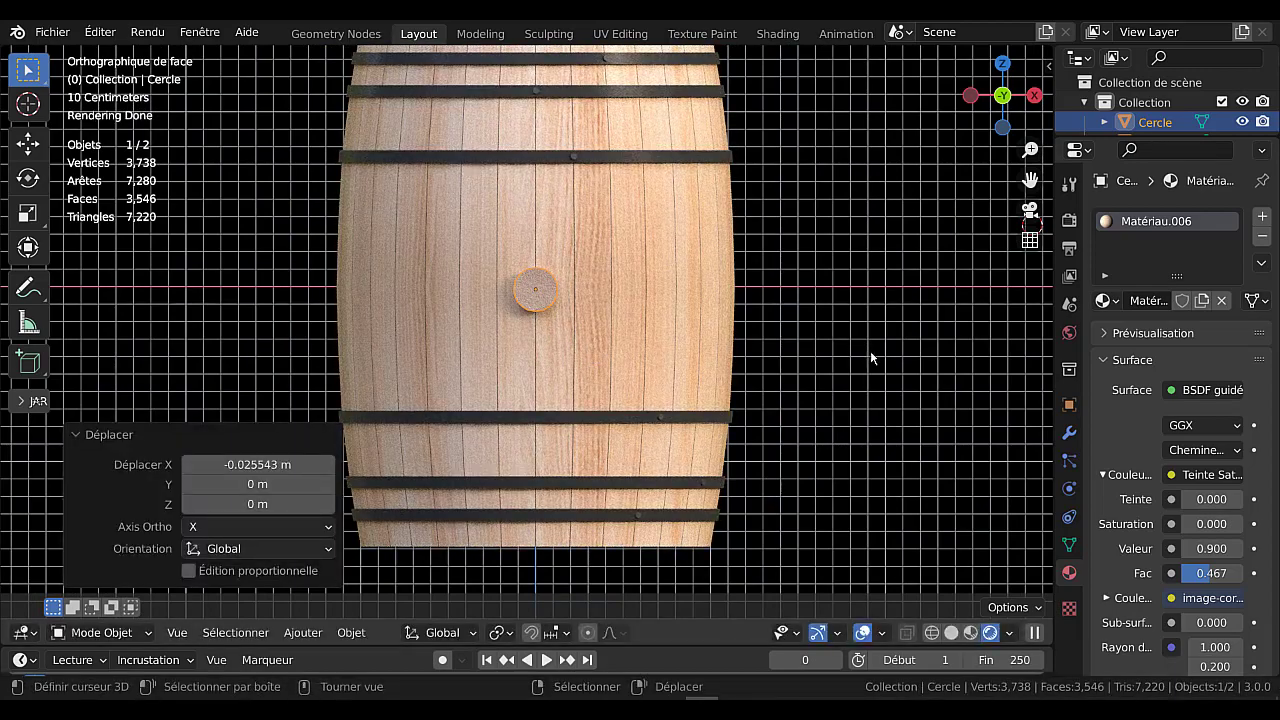
Add the barrel to the cork selection and join both into one object
middle_drag(887, 379, 489, 380)
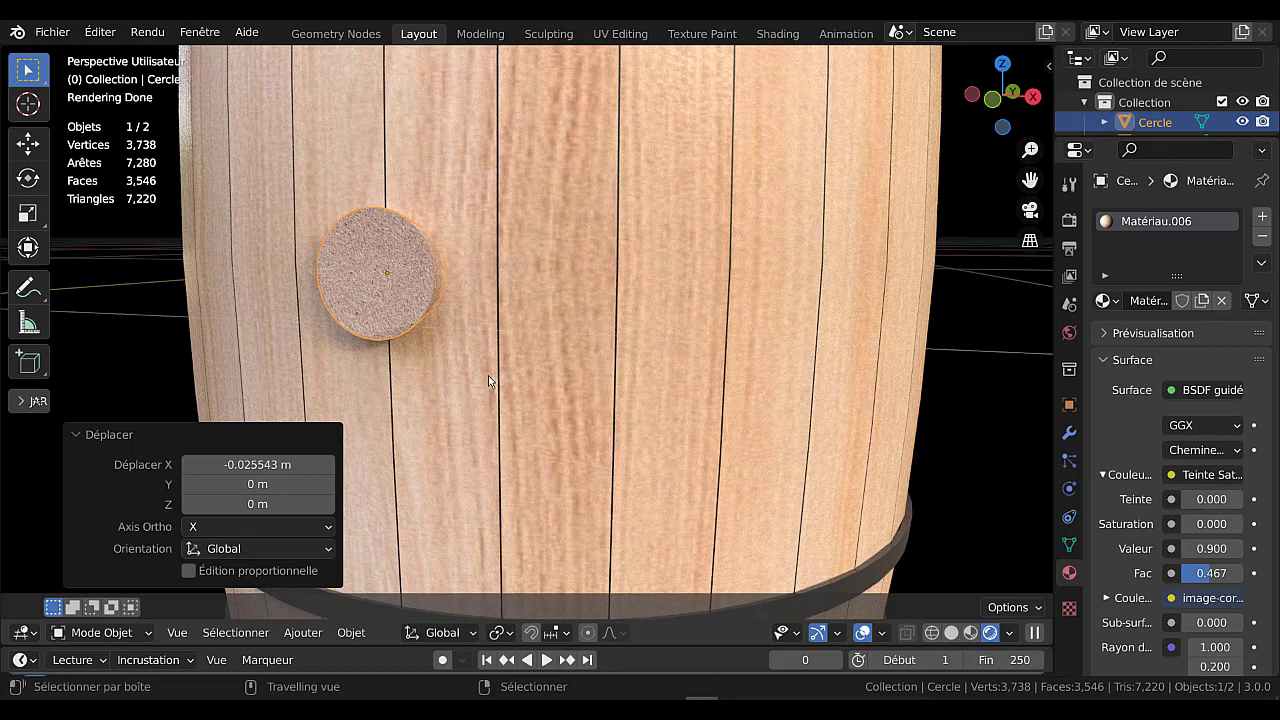
key(ctrl+j)
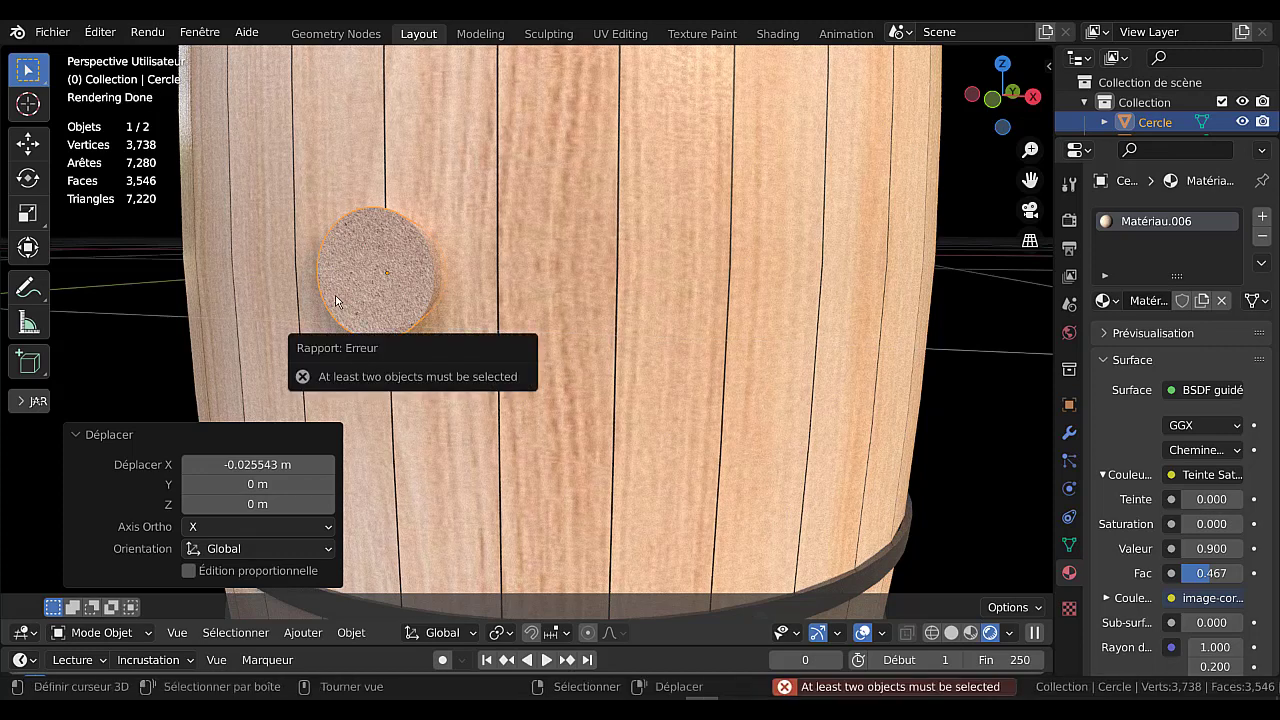
shift+click(447, 432)
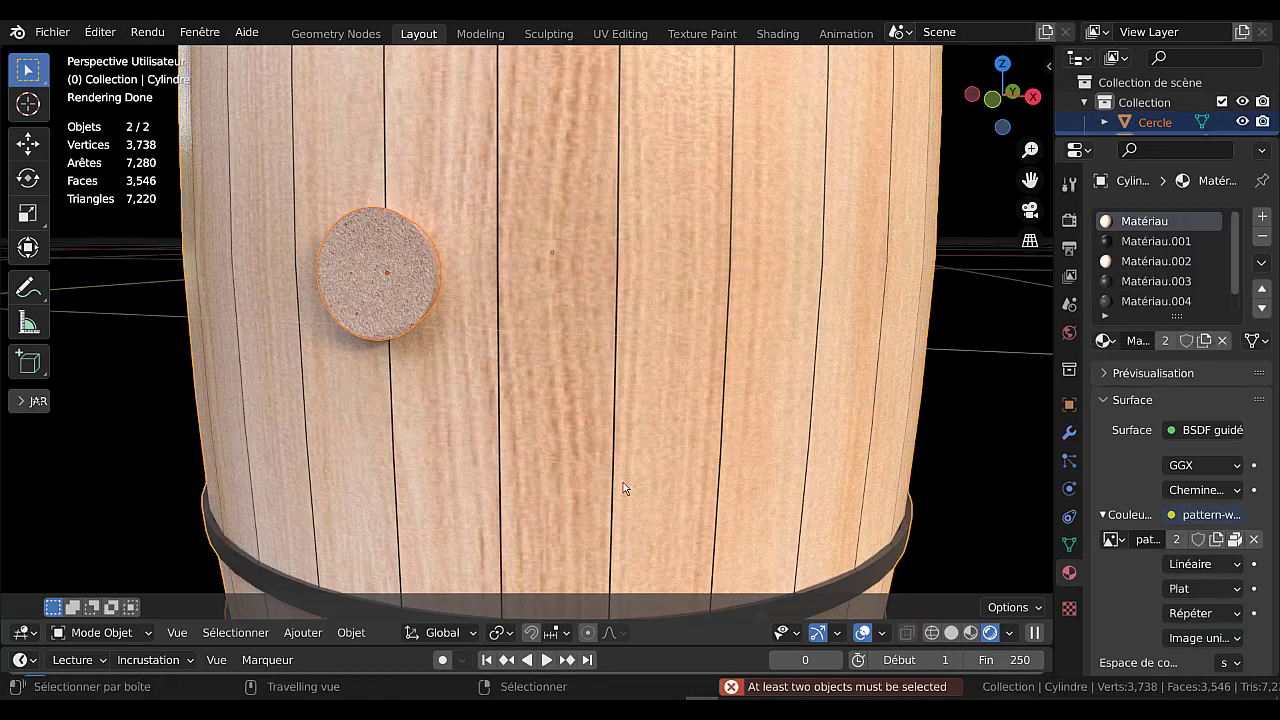
key(ctrl+j)
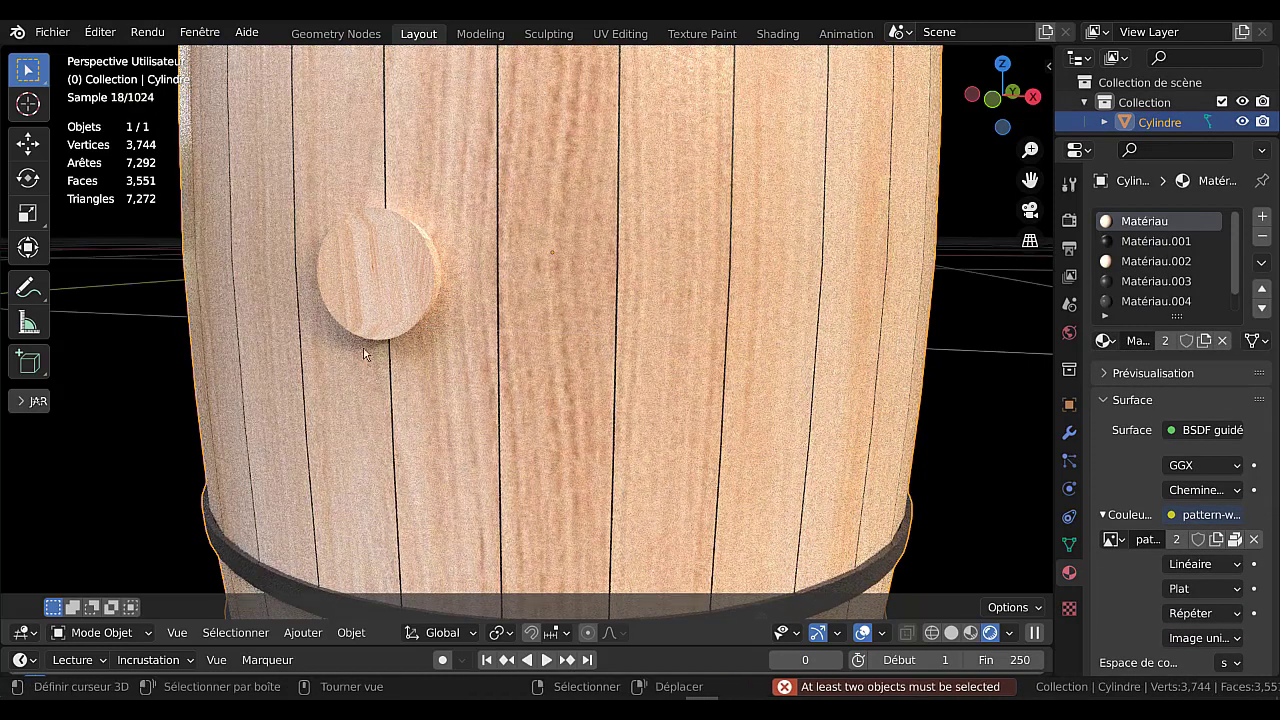
key(ctrl+z)
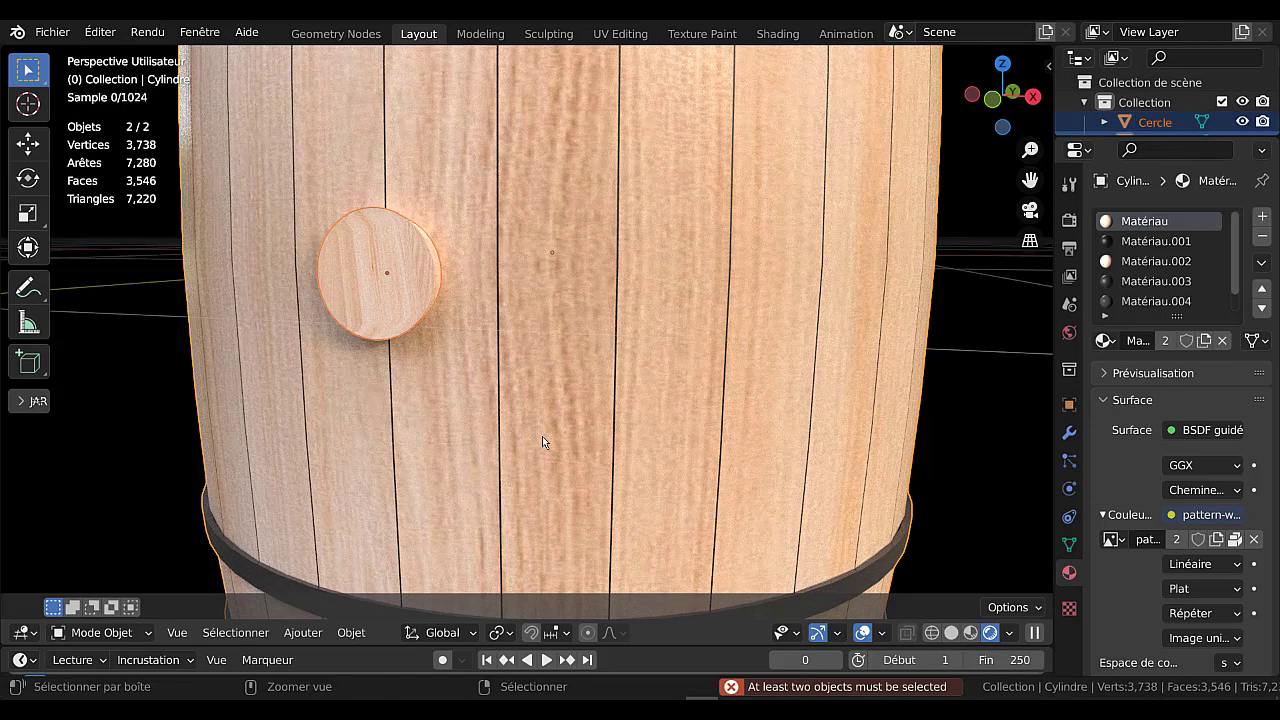
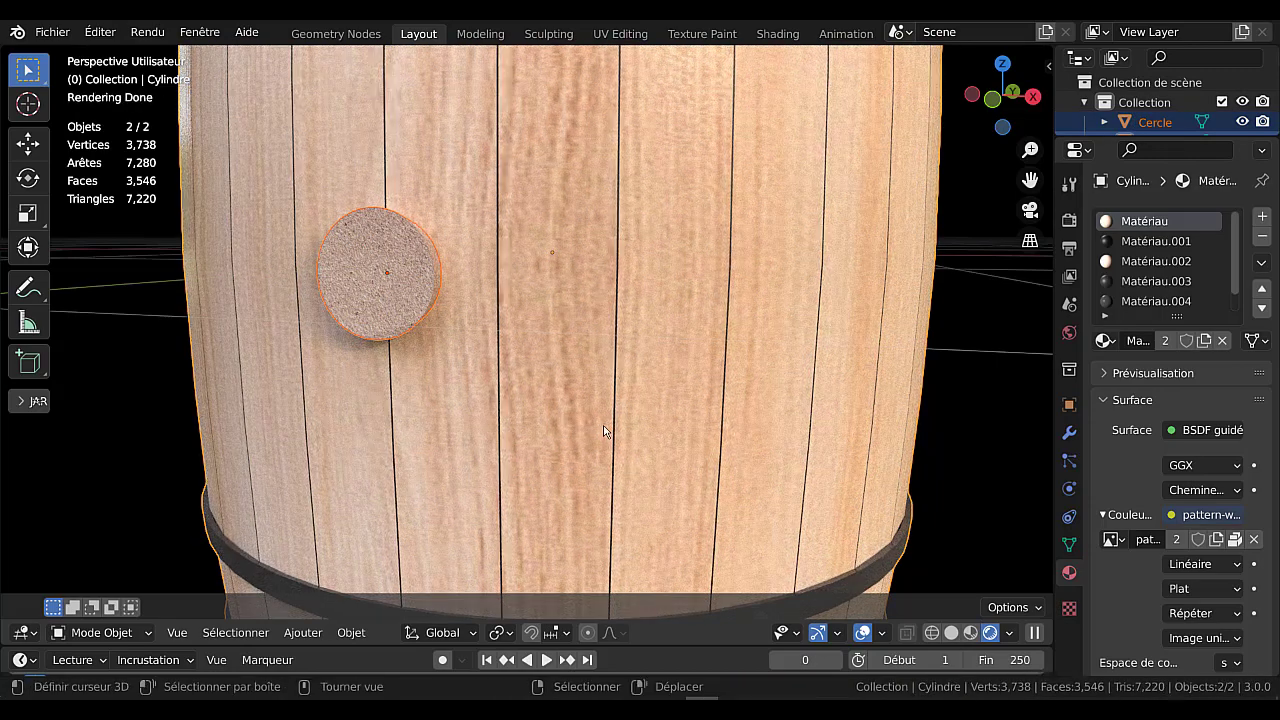
key(ctrl+j)
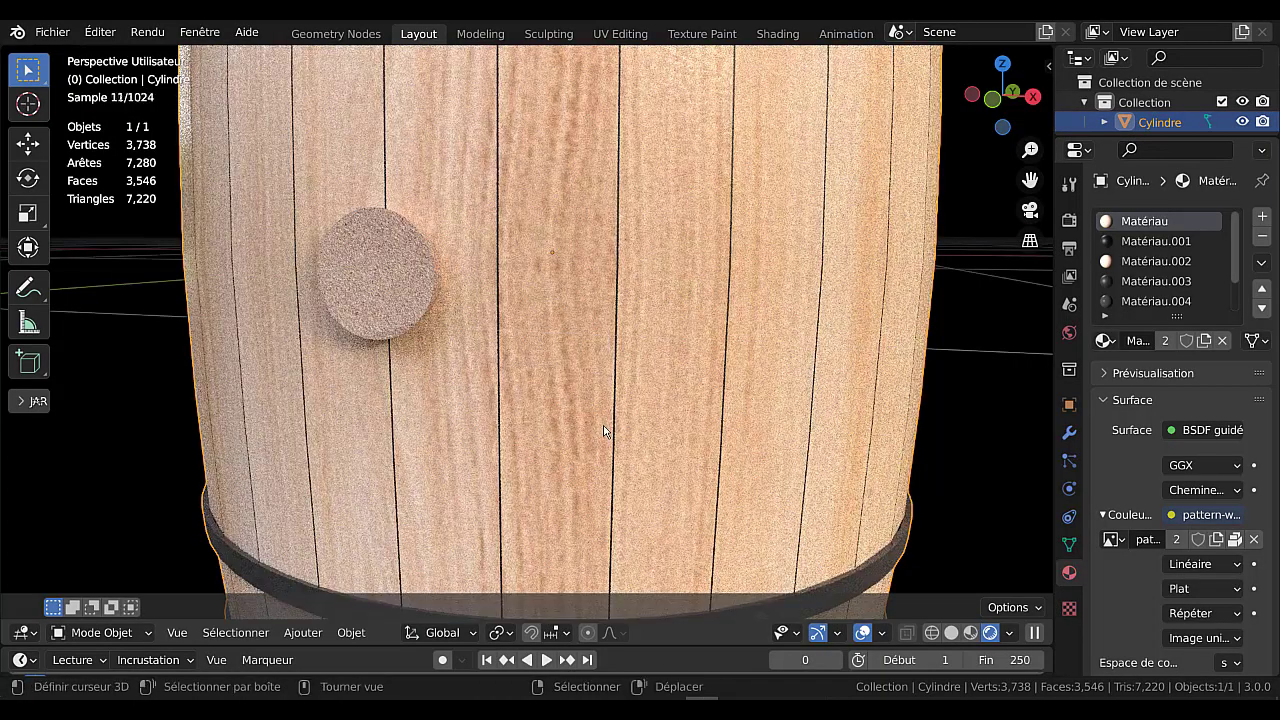
Examine the joined barrel and cork from several angles and distances
key(Tab)
scroll(607, 440, down, 5)
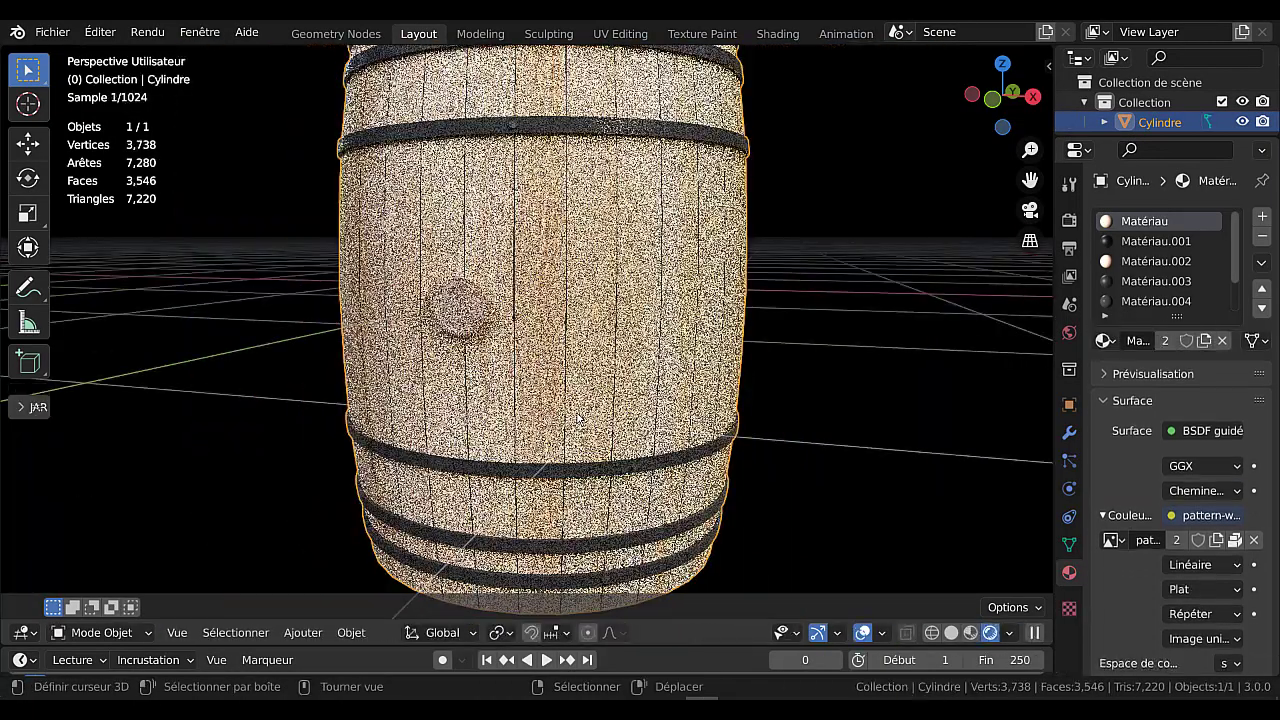
middle_drag(793, 436, 803, 474)
key(Tab)
scroll(562, 362, down, 6)
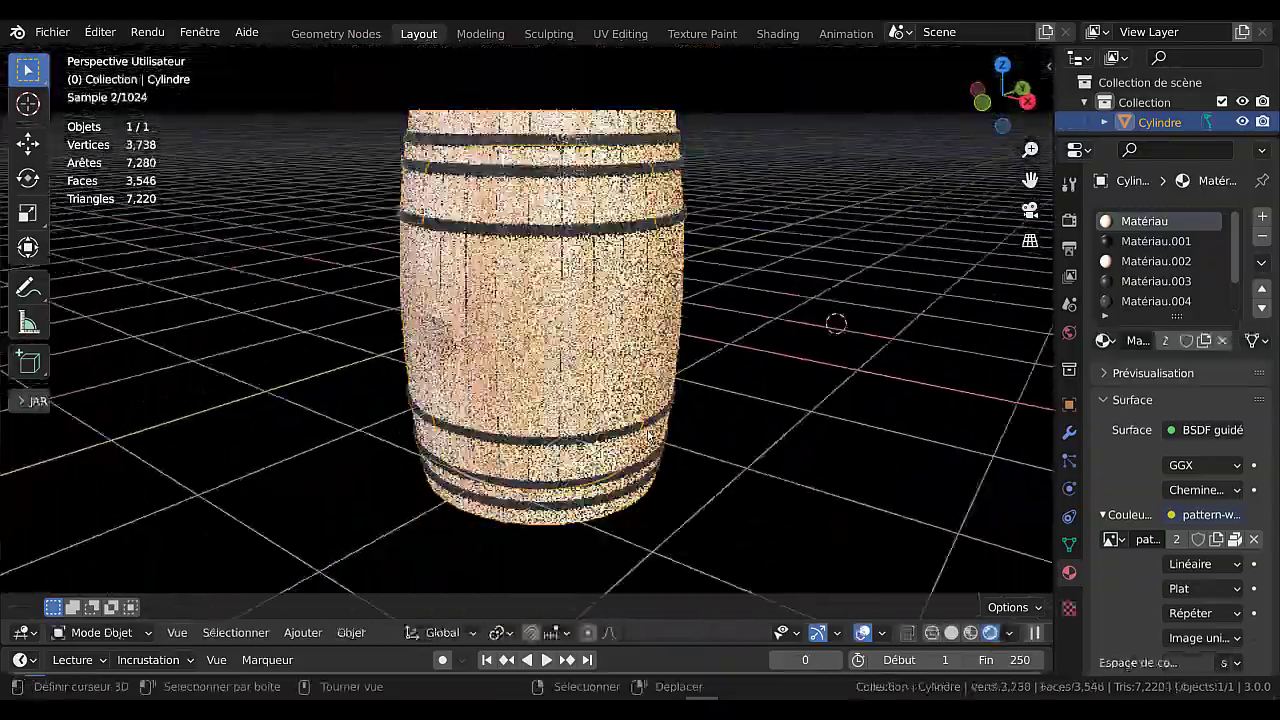
middle_drag(562, 362, 611, 448)
scroll(610, 428, down, 3)
scroll(466, 450, down, 3)
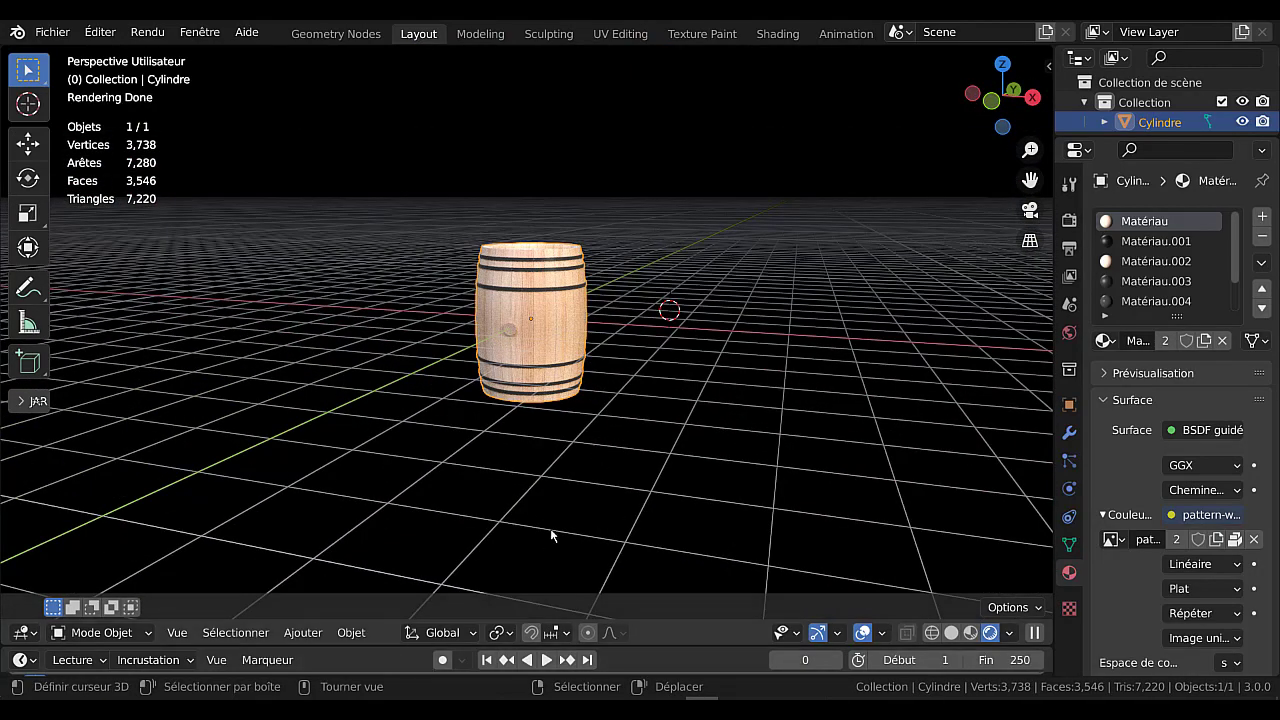
scroll(580, 440, up, 4)
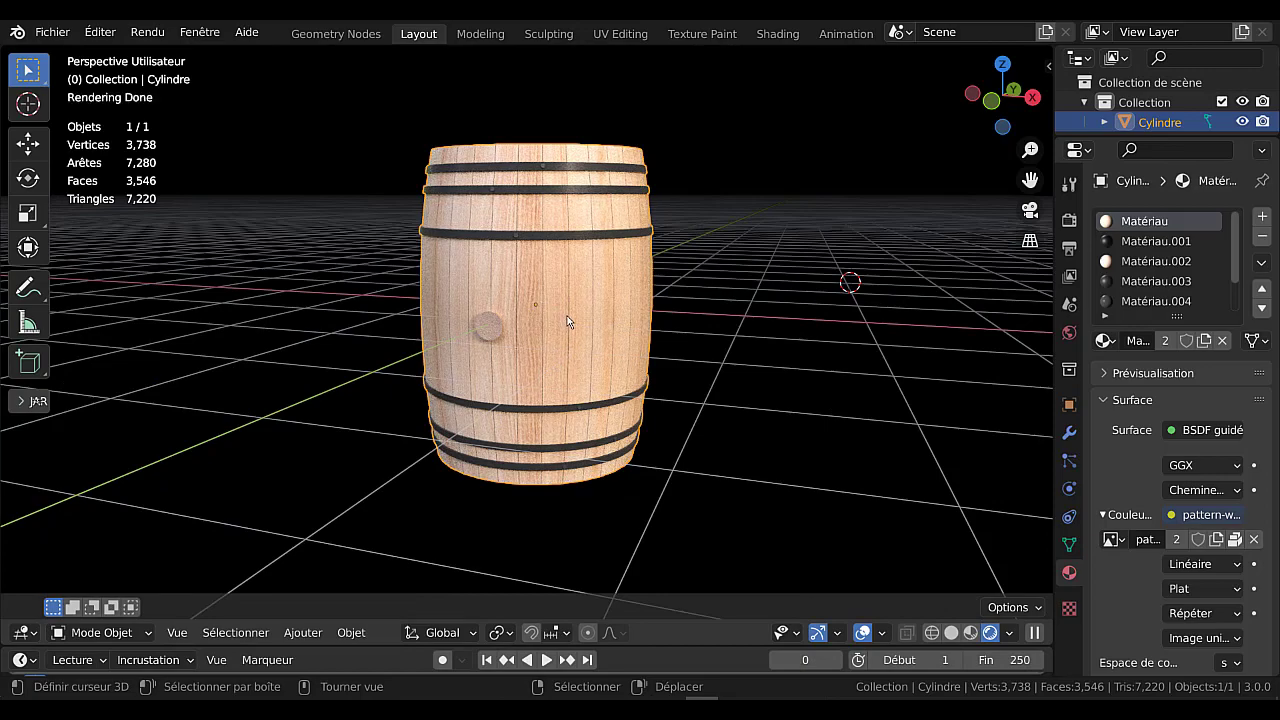
middle_drag(566, 320, 560, 370)
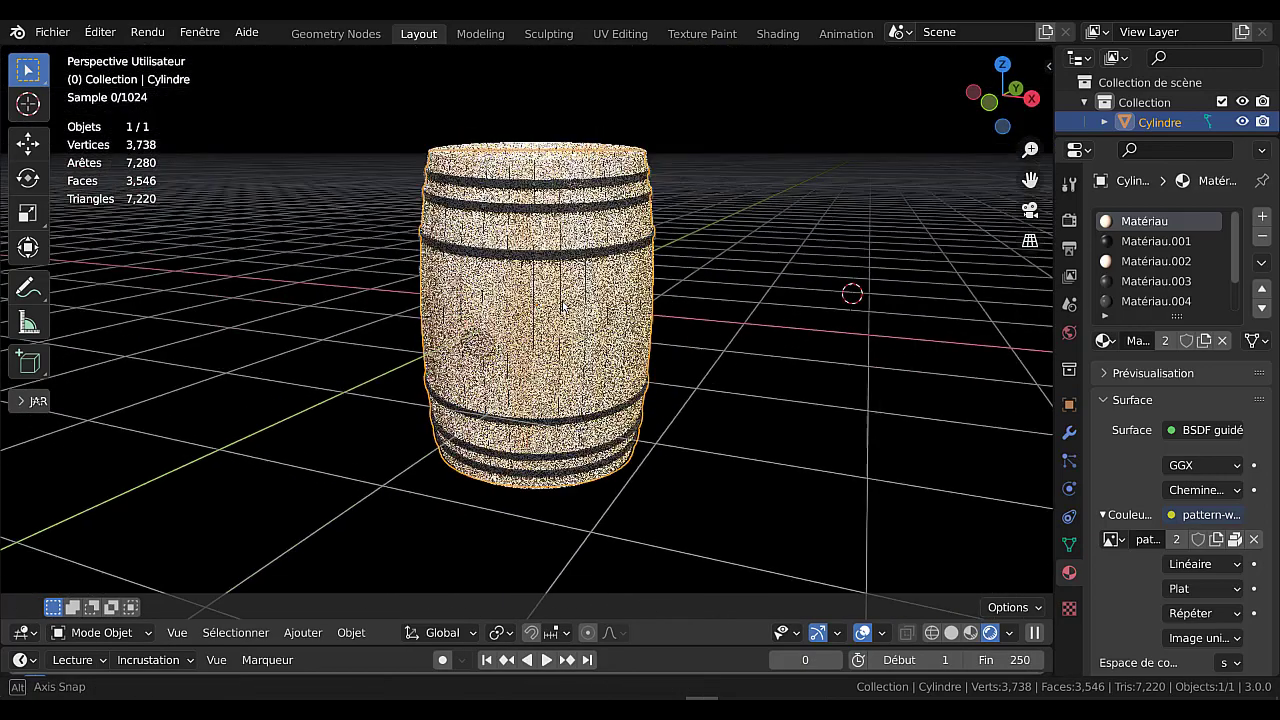
scroll(549, 423, down, 4)
Add a plane mesh and scale it up uniformly to more than six times its size as a floor
click(296, 632)
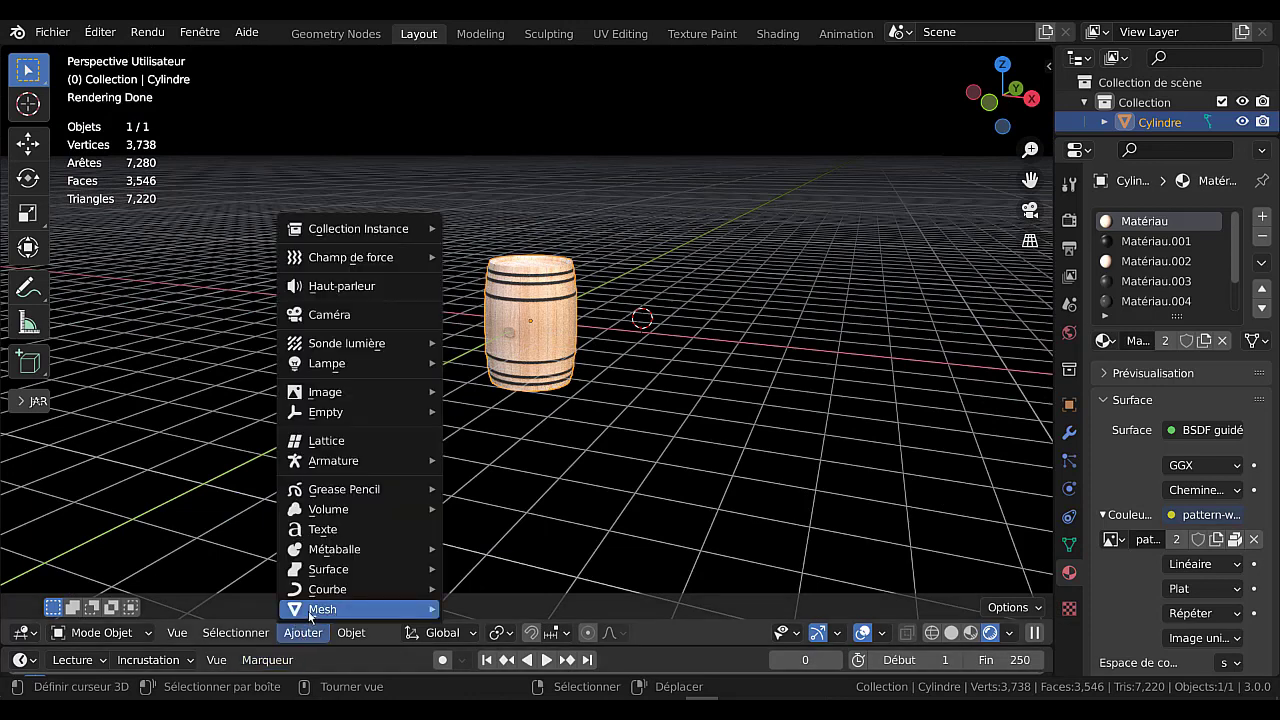
mouse_move(310, 617)
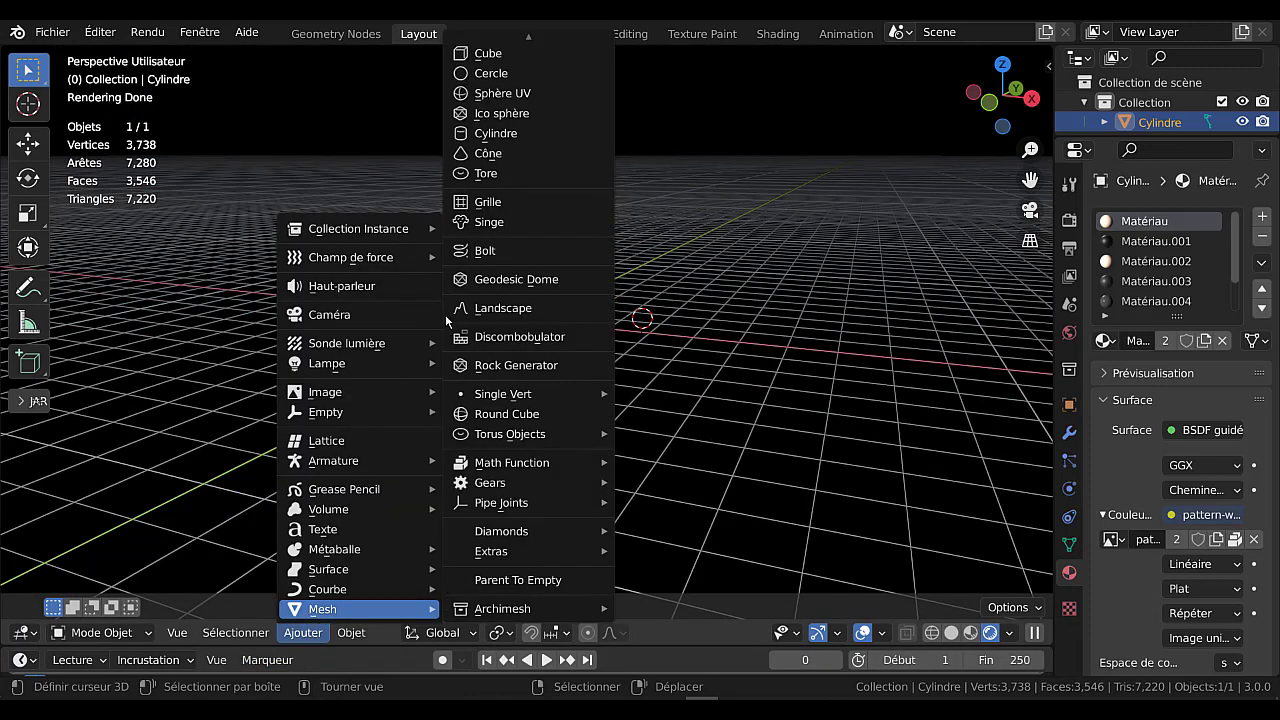
click(485, 47)
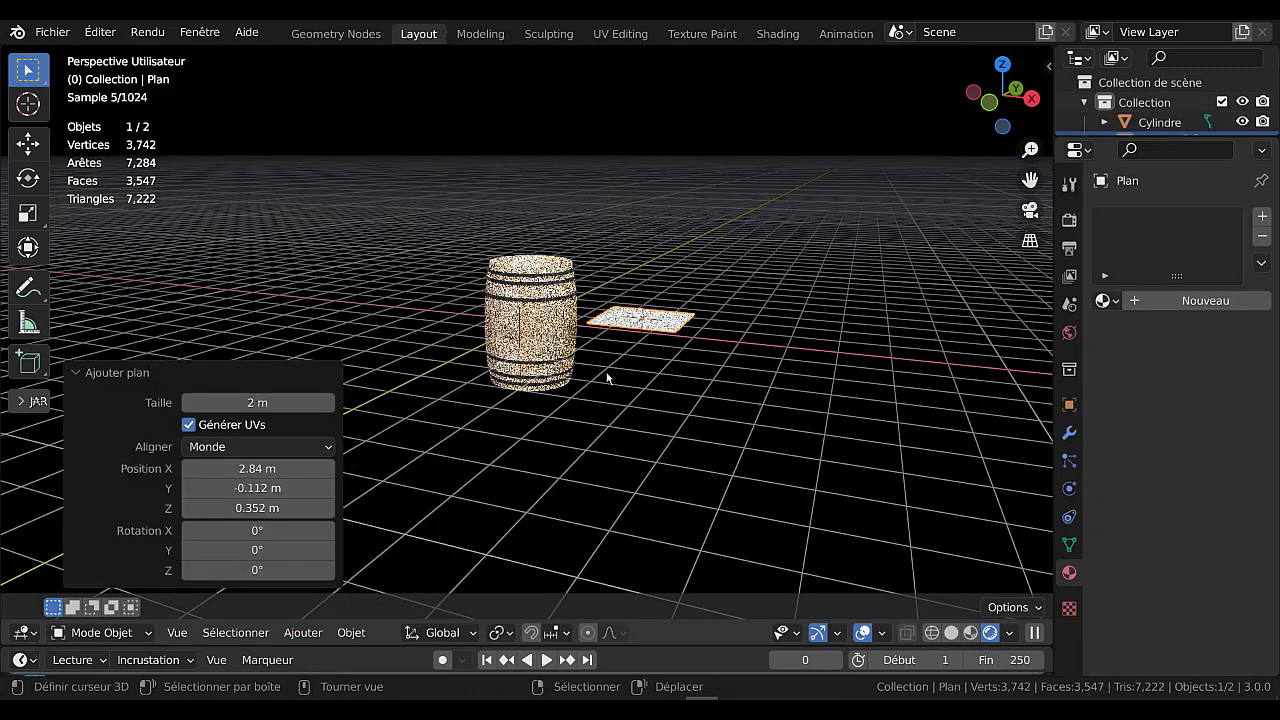
key(s)
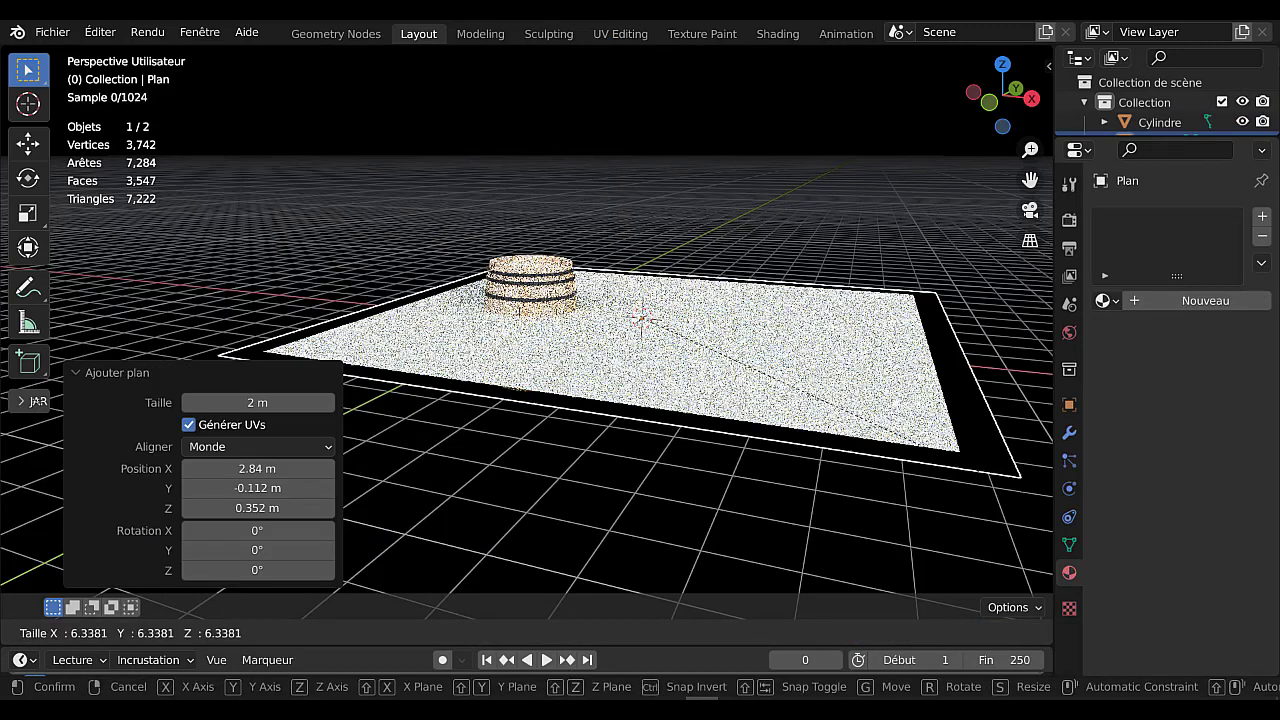
click(472, 353)
Select the barrel and raise it about 1.92 m along the global Z axis in front view
click(519, 293)
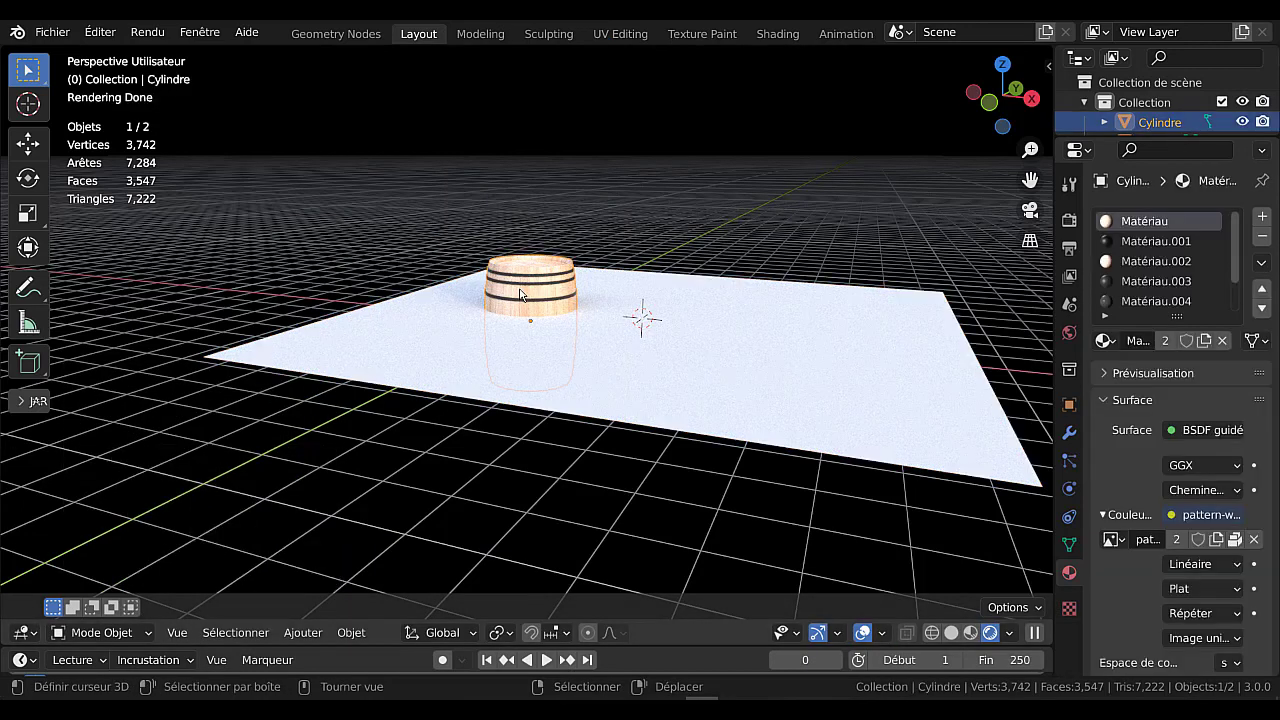
key(KP_1)
scroll(541, 380, up, 3)
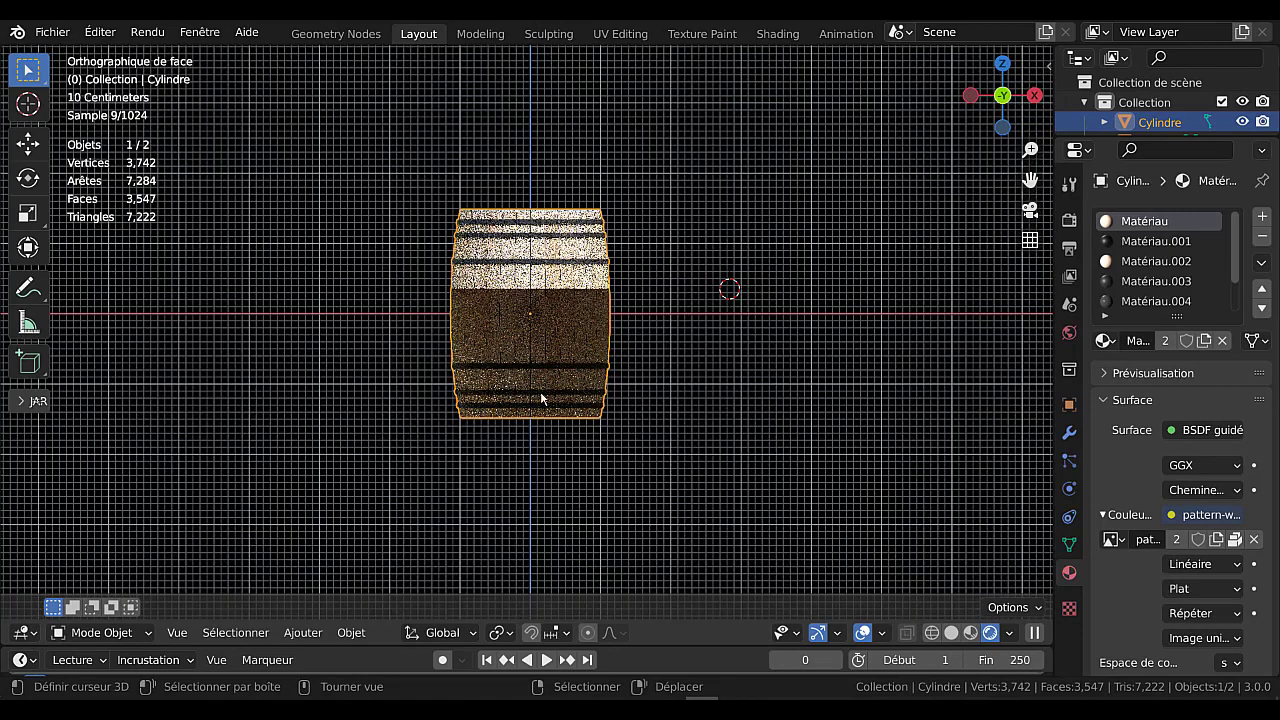
key(g)
key(z)
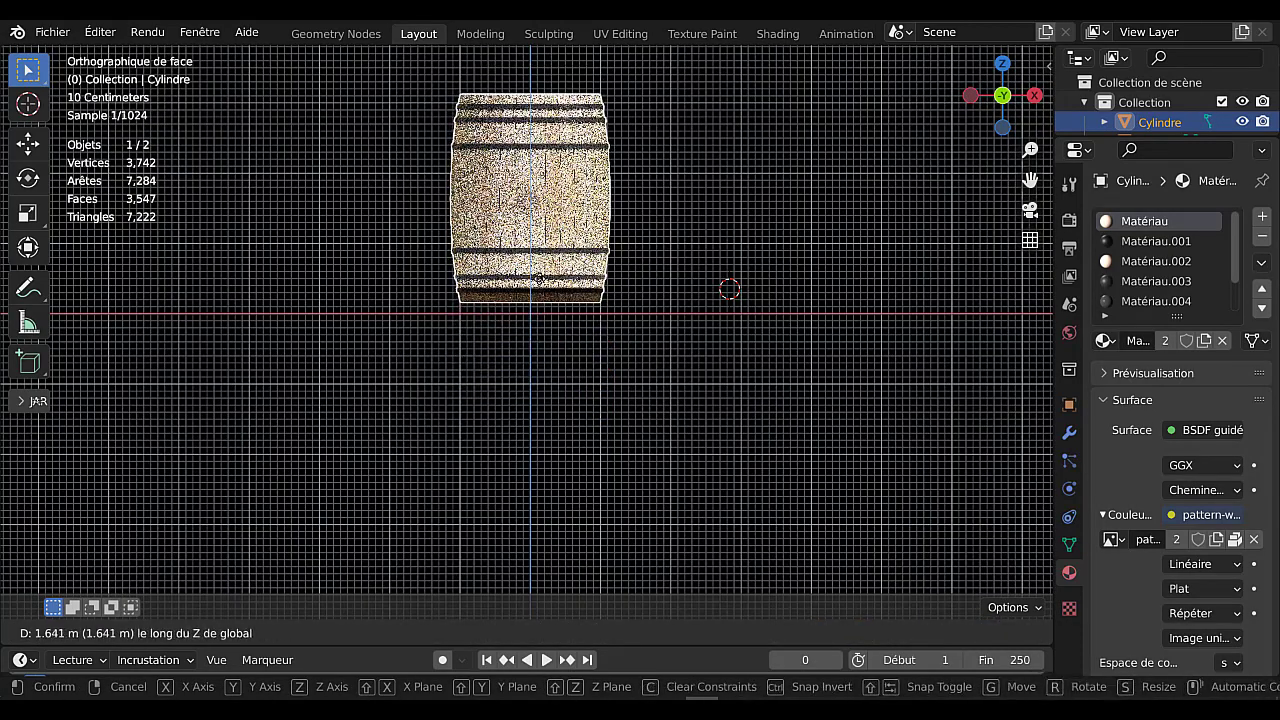
click(576, 333)
middle_drag(576, 333, 563, 351)
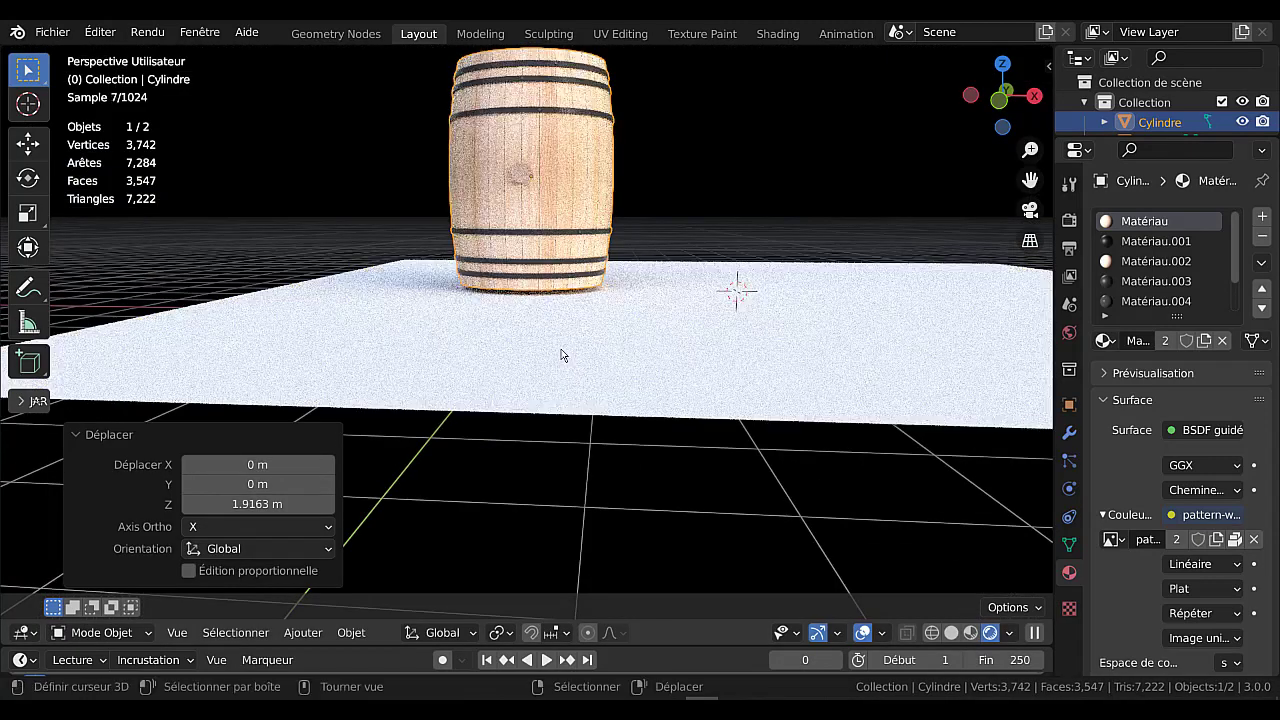
Centre the floor plane on the world origin by snapping the 3D cursor there and moving the plane to the cursor
click(580, 346)
scroll(578, 370, down, 3)
mouse_move(575, 399)
middle_down()
mouse_move(573, 356)
mouse_move(551, 397)
mouse_move(573, 415)
middle_up()
key(shift+s)
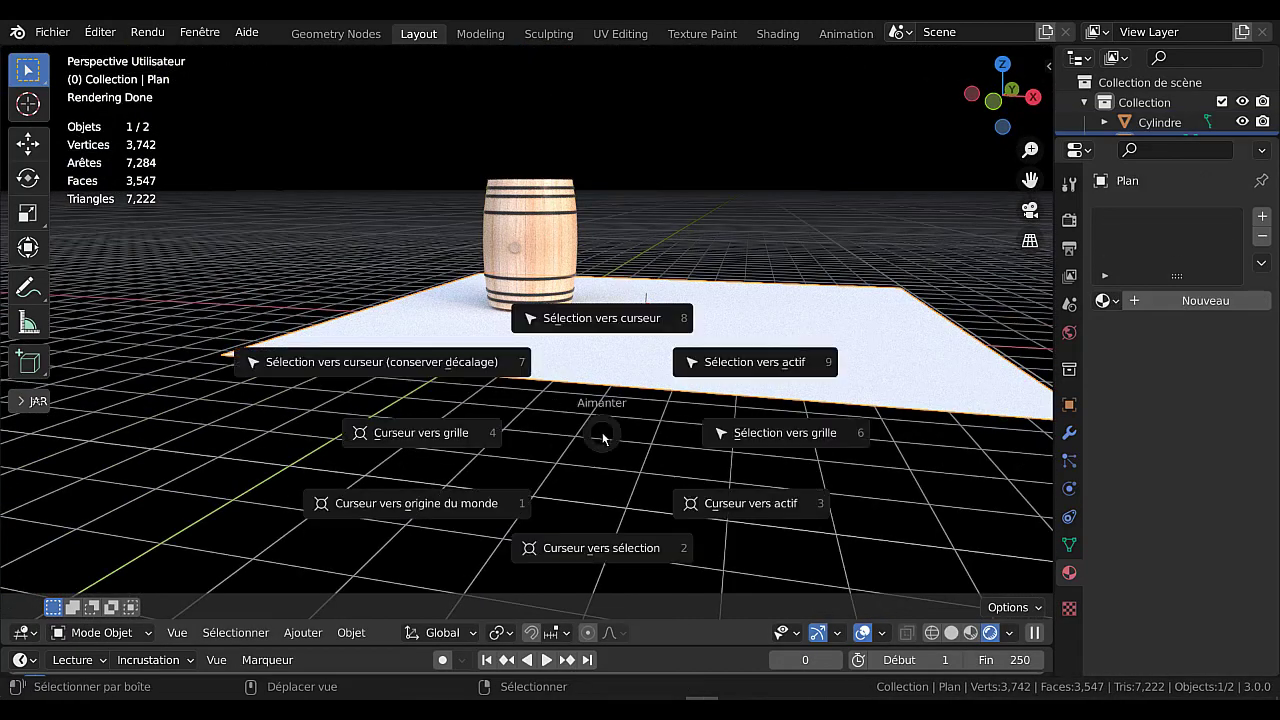
click(427, 503)
key(shift+s)
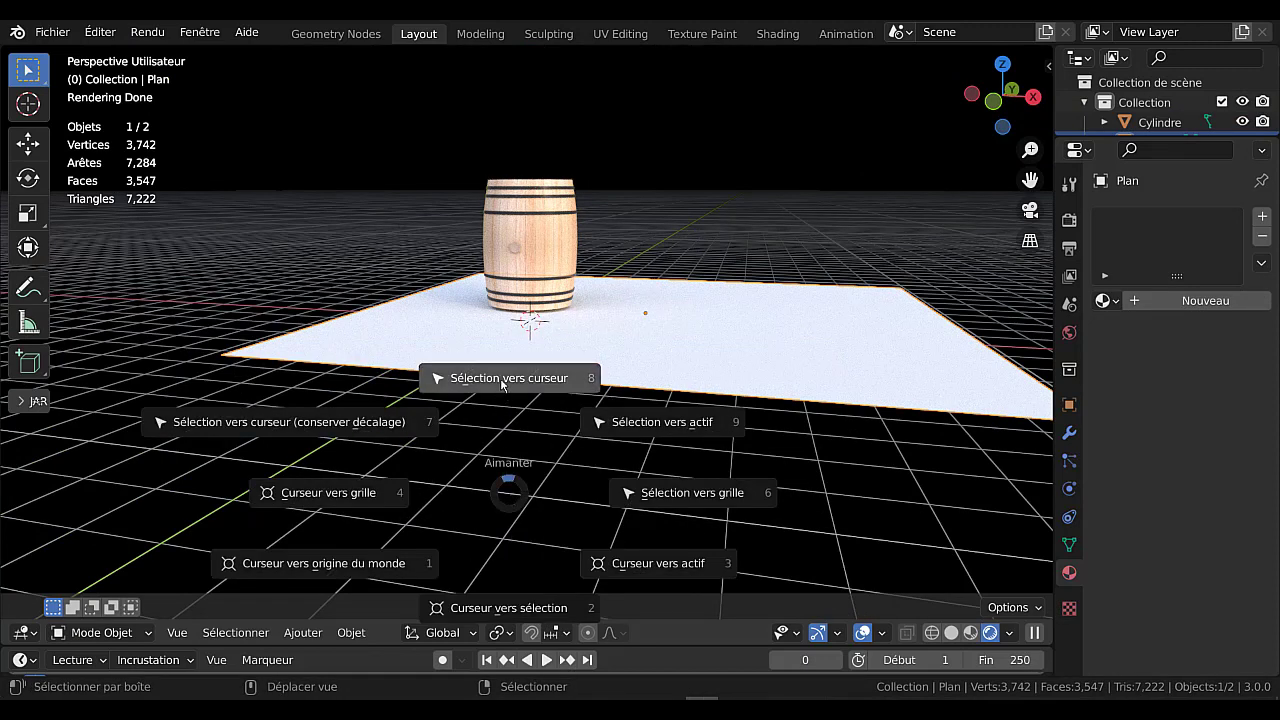
click(503, 384)
Lower the barrel about 0.41 m along the global Z axis in front view so its base rests on the plane
click(540, 272)
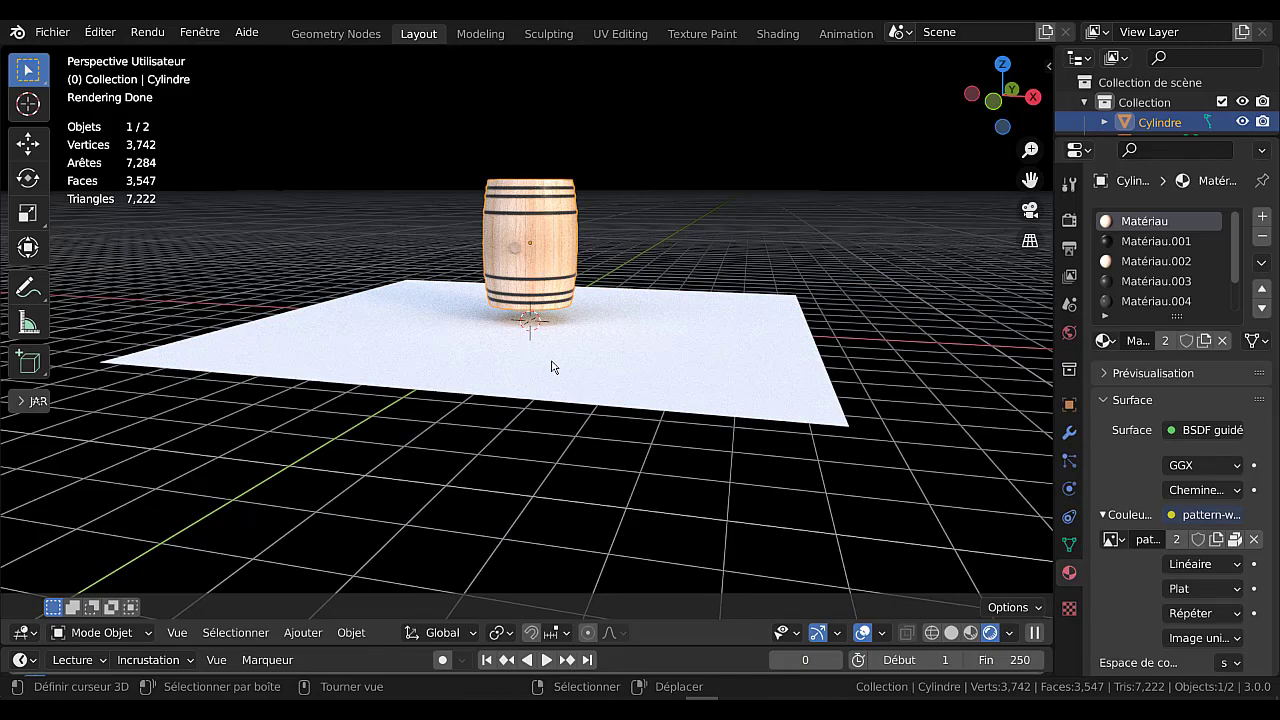
key(KP_1)
scroll(575, 370, up, 3)
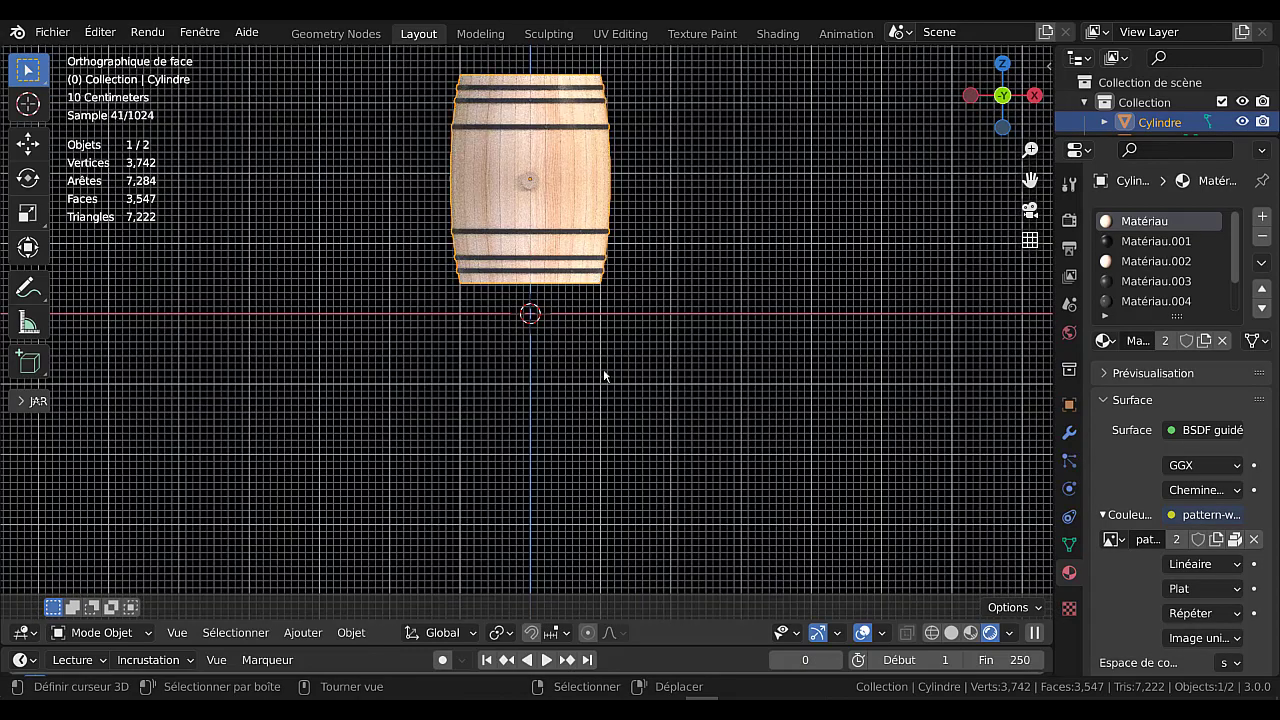
key(g)
key(z)
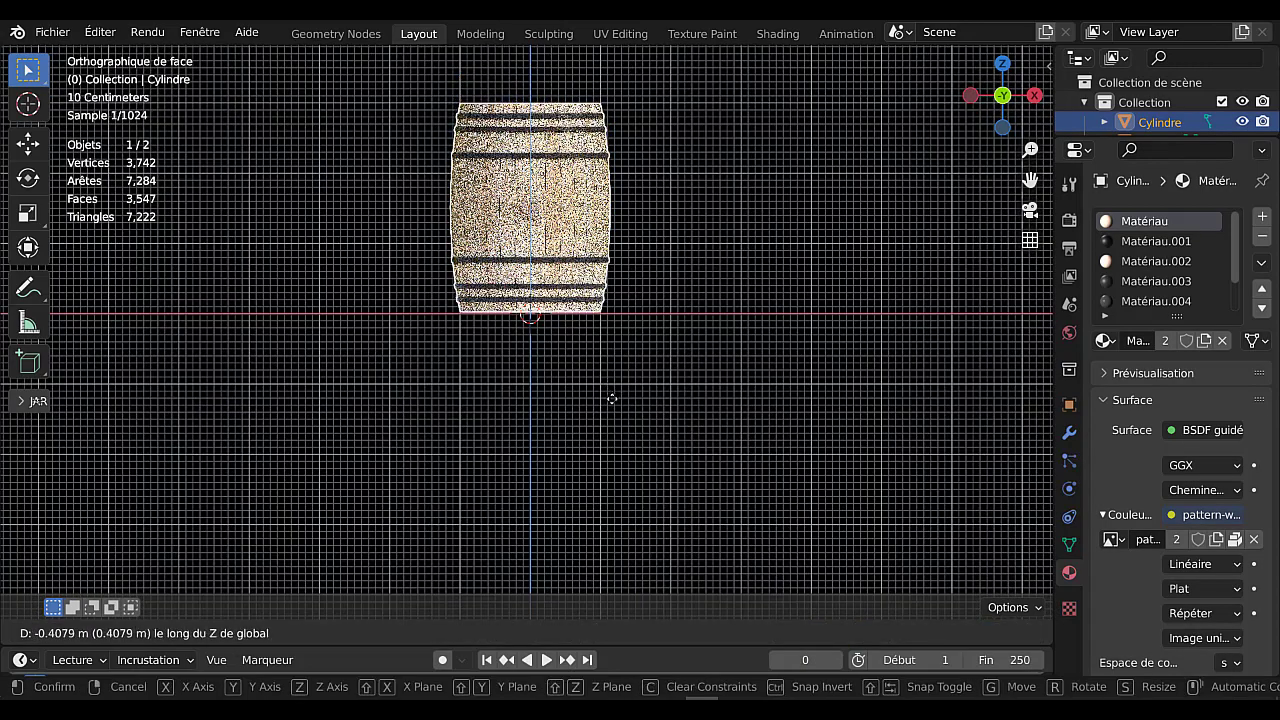
click(612, 399)
key(Tab)
middle_drag(614, 391, 486, 429)
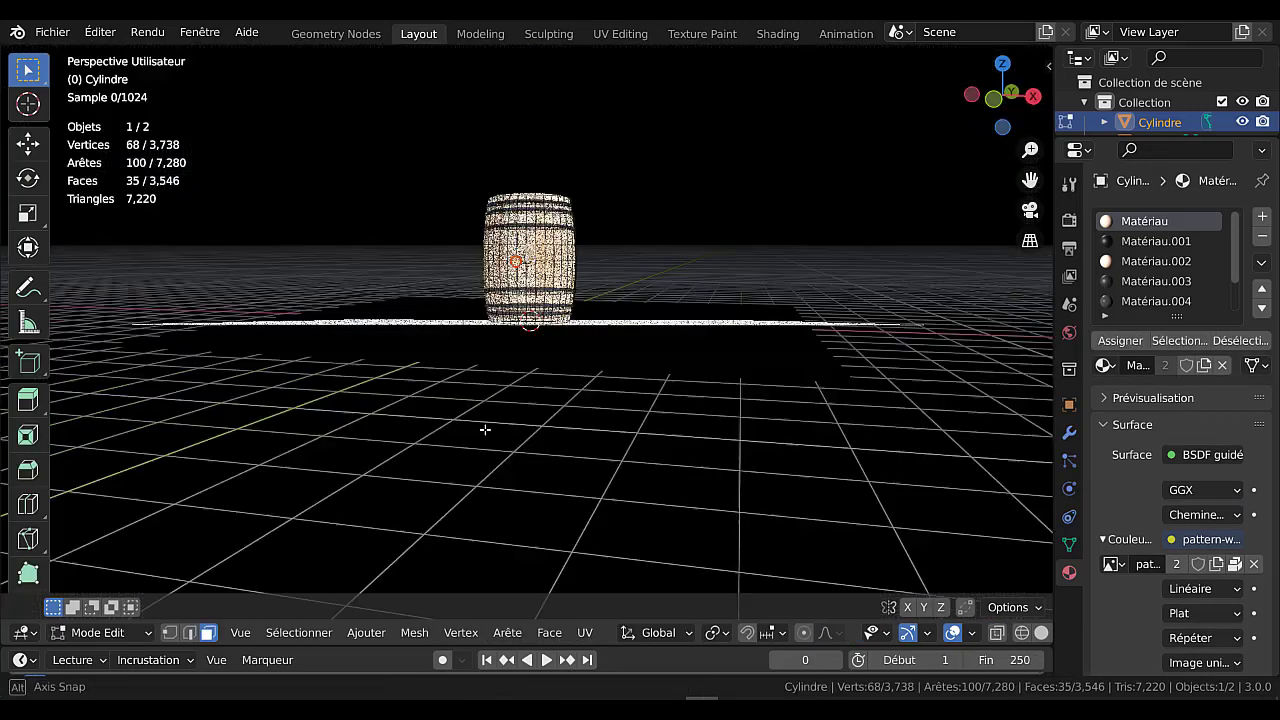
key(Tab)
Give the floor plane a new material with an image texture as its base colour
click(594, 389)
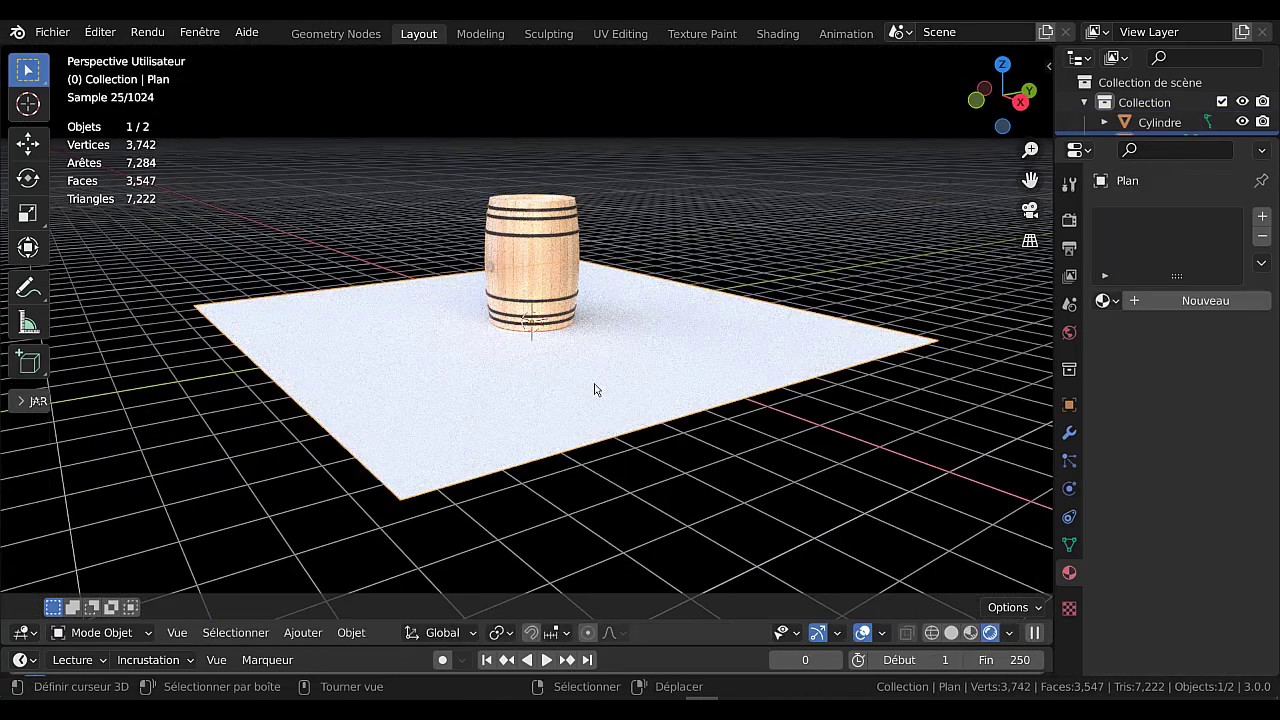
click(1205, 301)
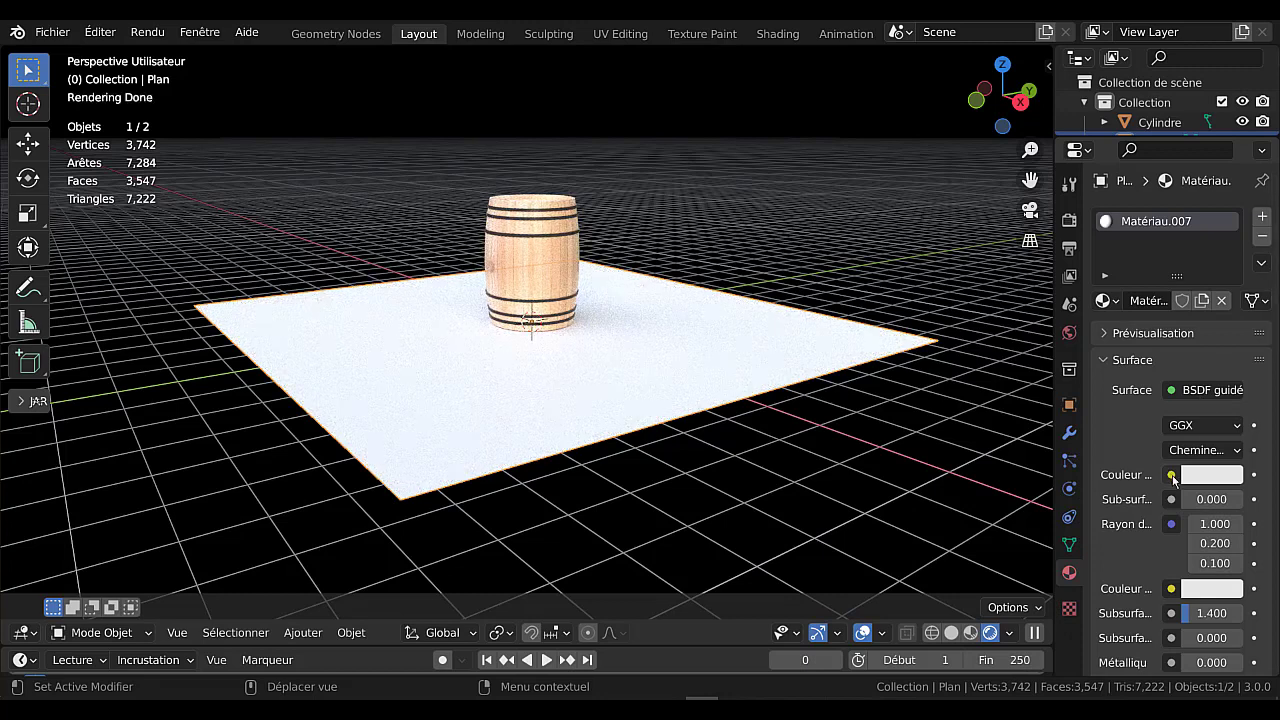
click(1171, 475)
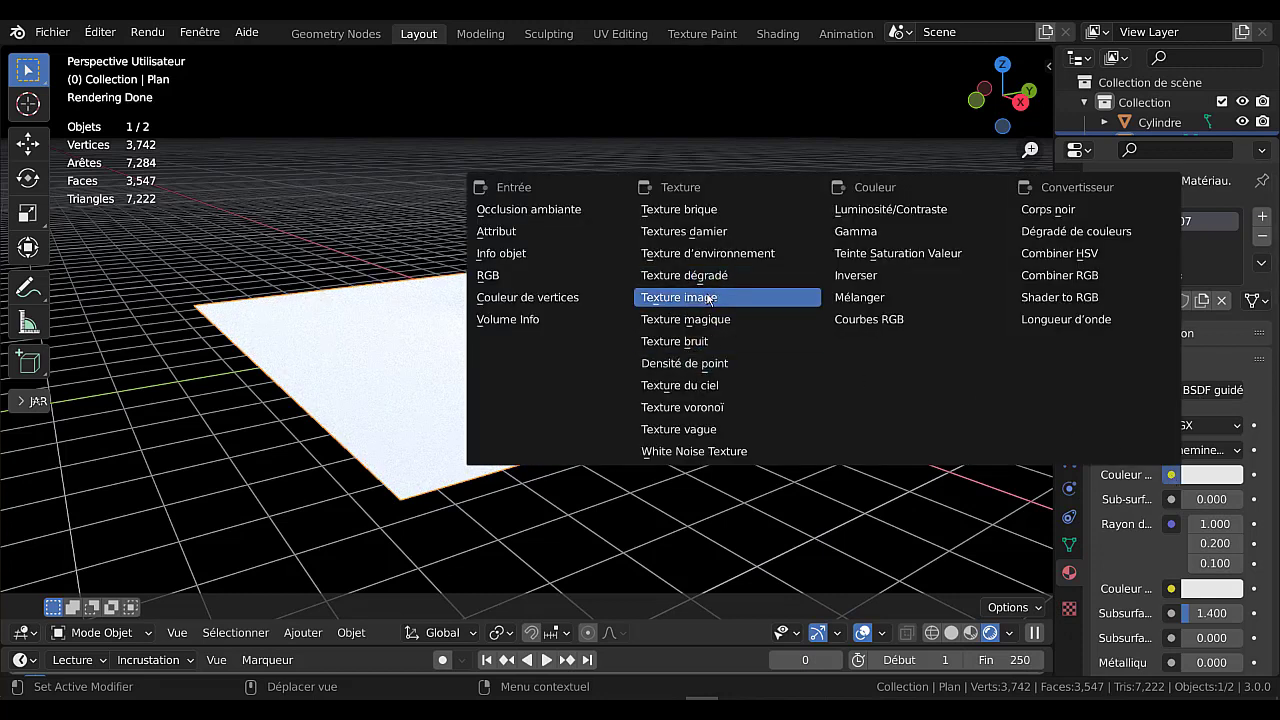
click(681, 297)
Browse for the texture image in the Béton Goudron Asphalte folder and select BétonGoudronAsphalte011.jpg
click(1230, 499)
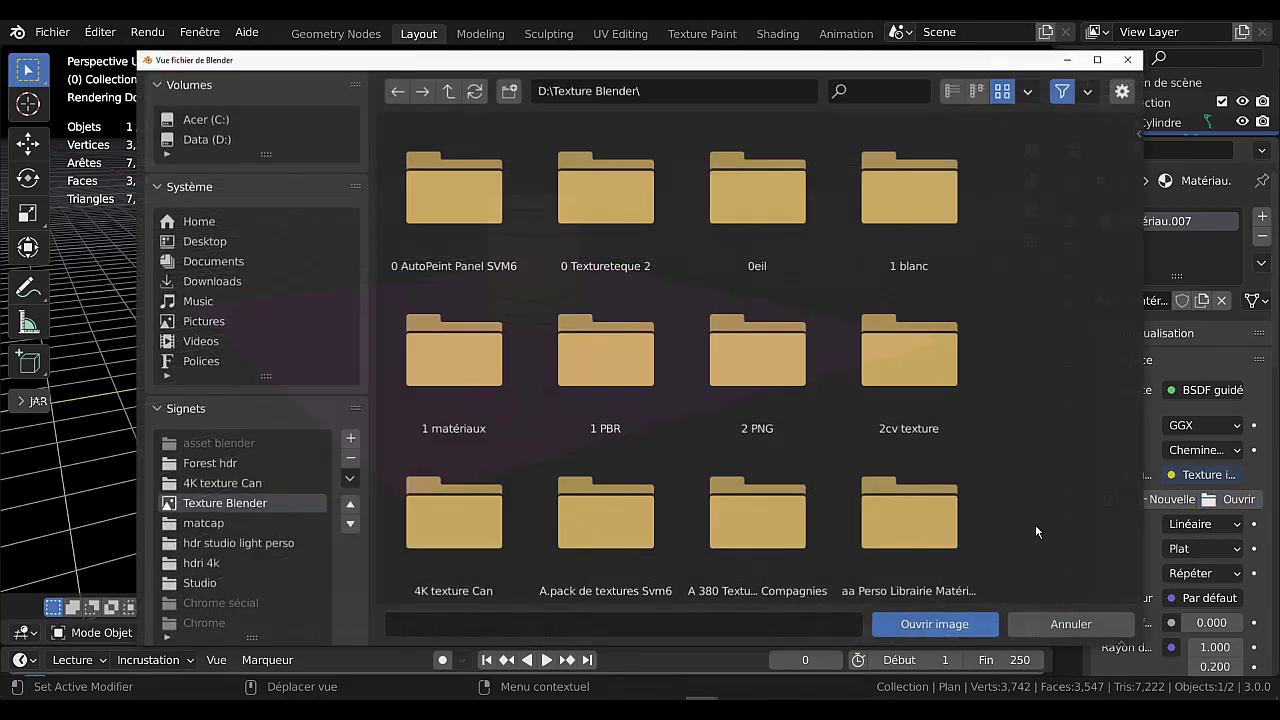
scroll(766, 395, down, 4)
scroll(771, 398, down, 6)
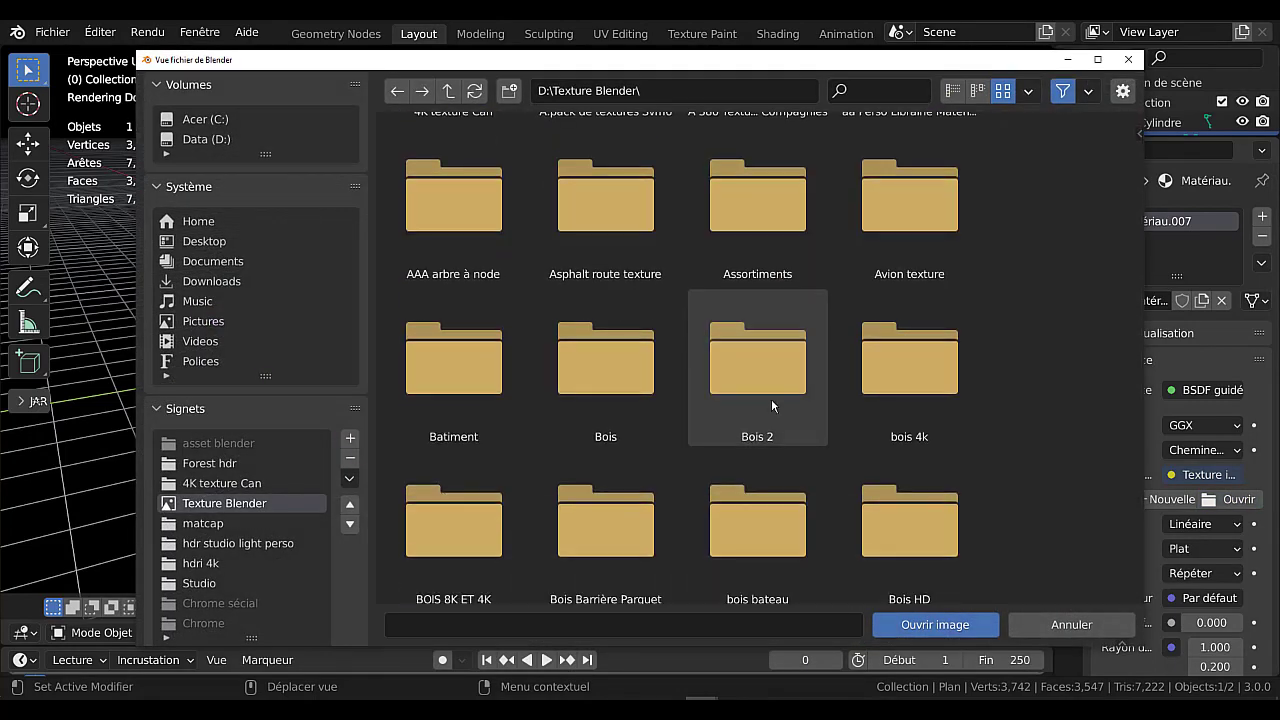
click(925, 390)
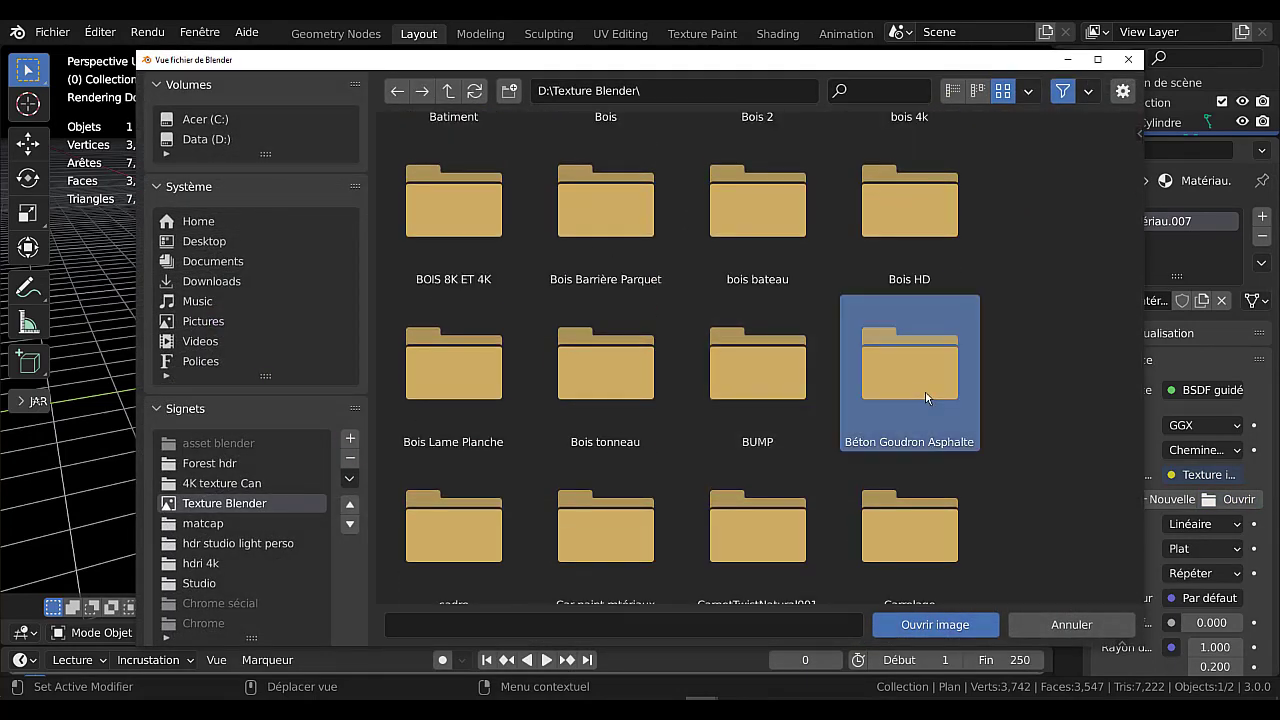
click(945, 628)
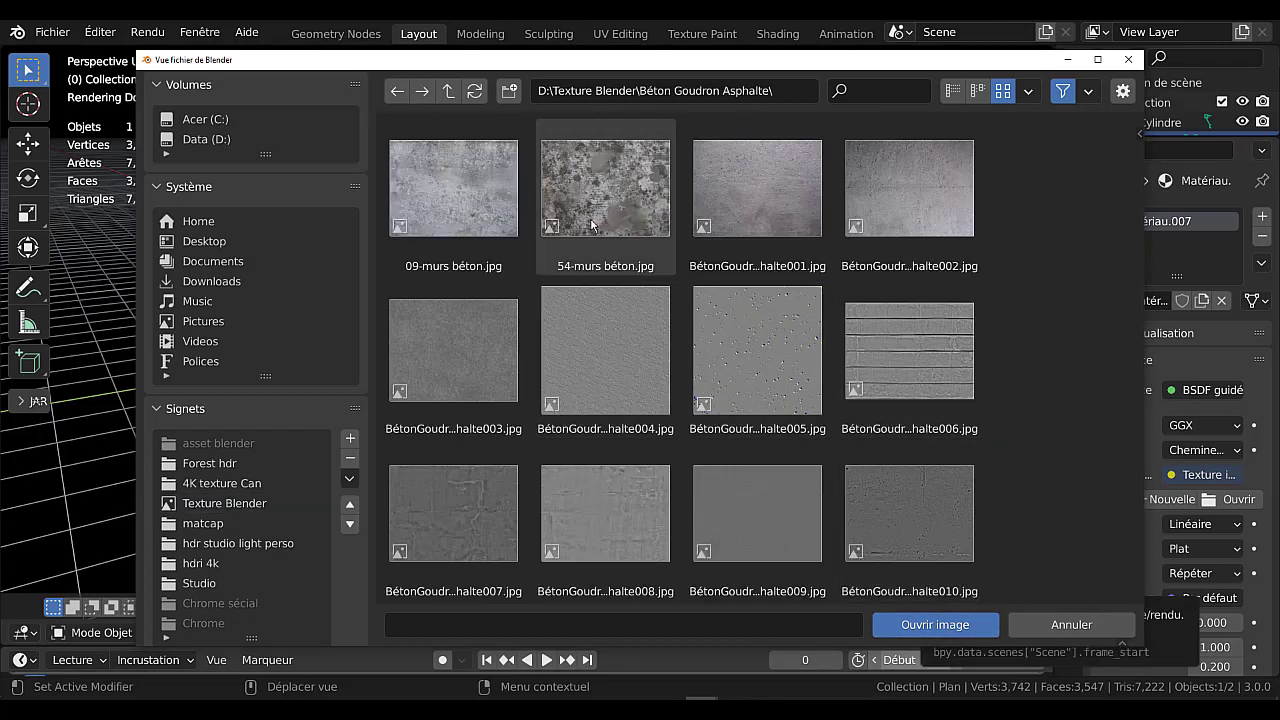
click(463, 211)
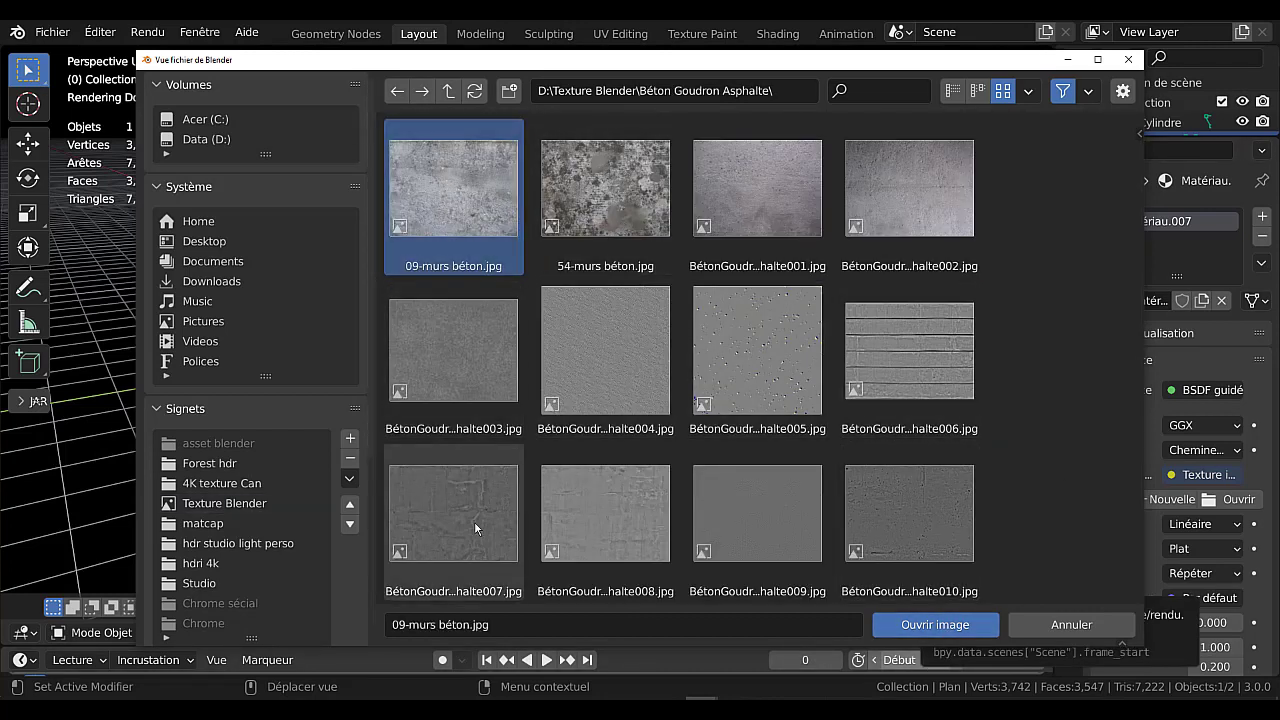
scroll(672, 514, down, 2)
scroll(672, 514, down, 3)
click(670, 513)
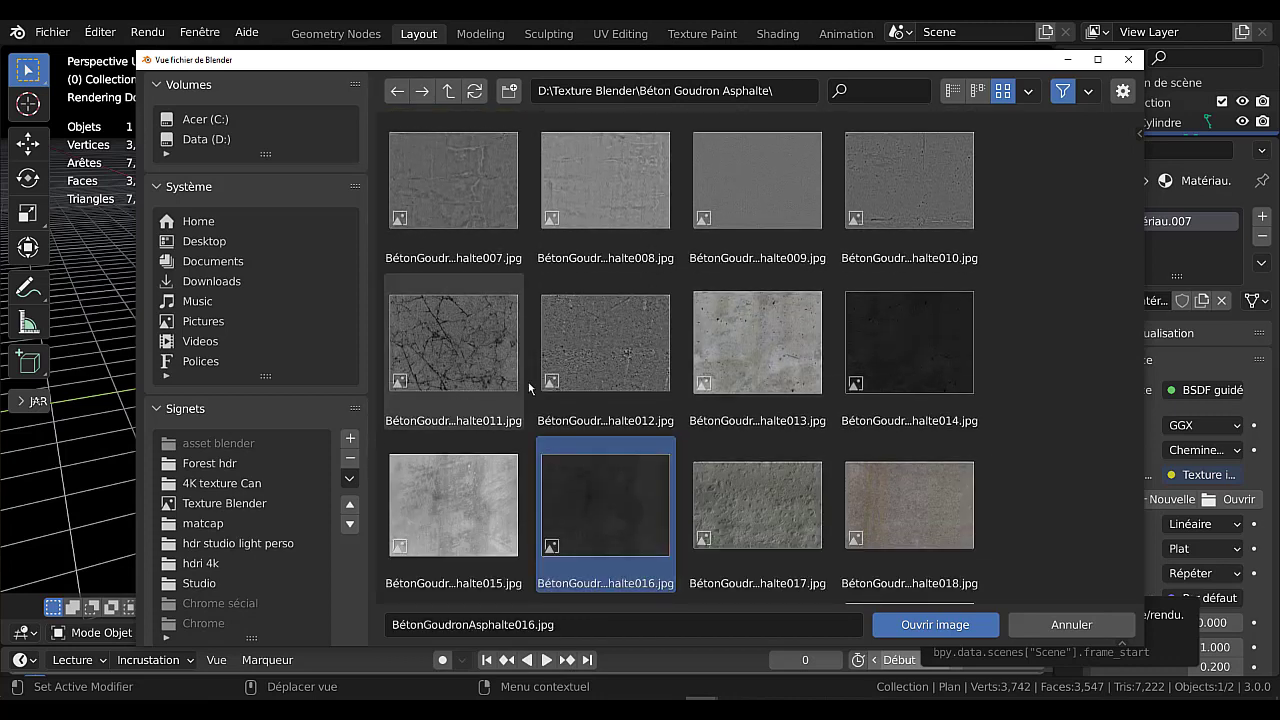
click(461, 337)
Compare the remaining textures in the folder, then load the selected cracked asphalt image onto the plane and inspect it
scroll(495, 410, down, 3)
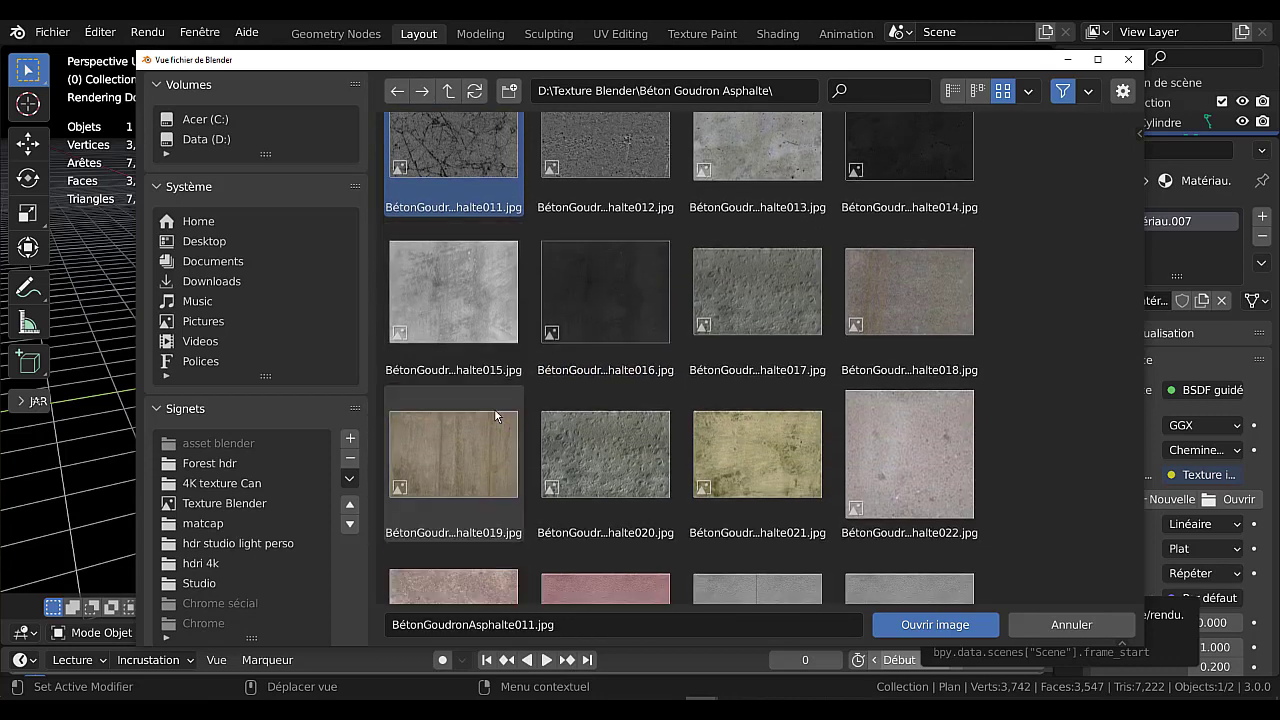
scroll(619, 495, down, 2)
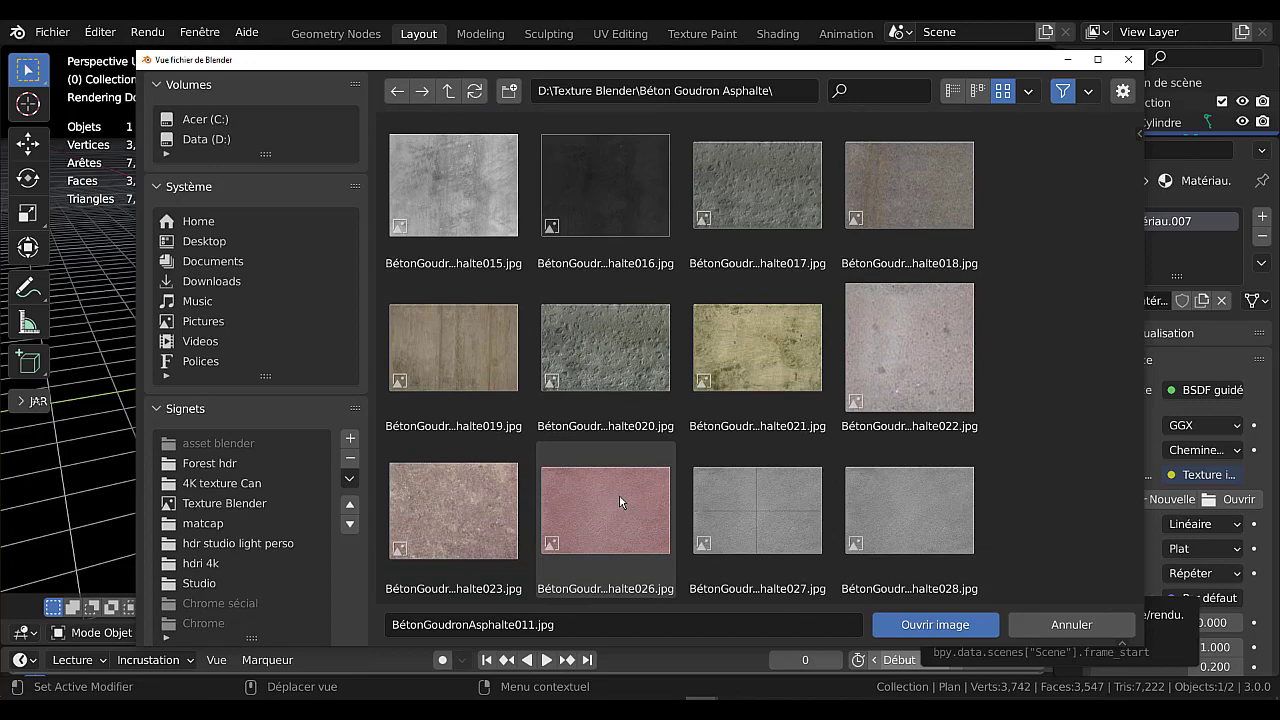
scroll(615, 490, down, 2)
scroll(616, 494, down, 2)
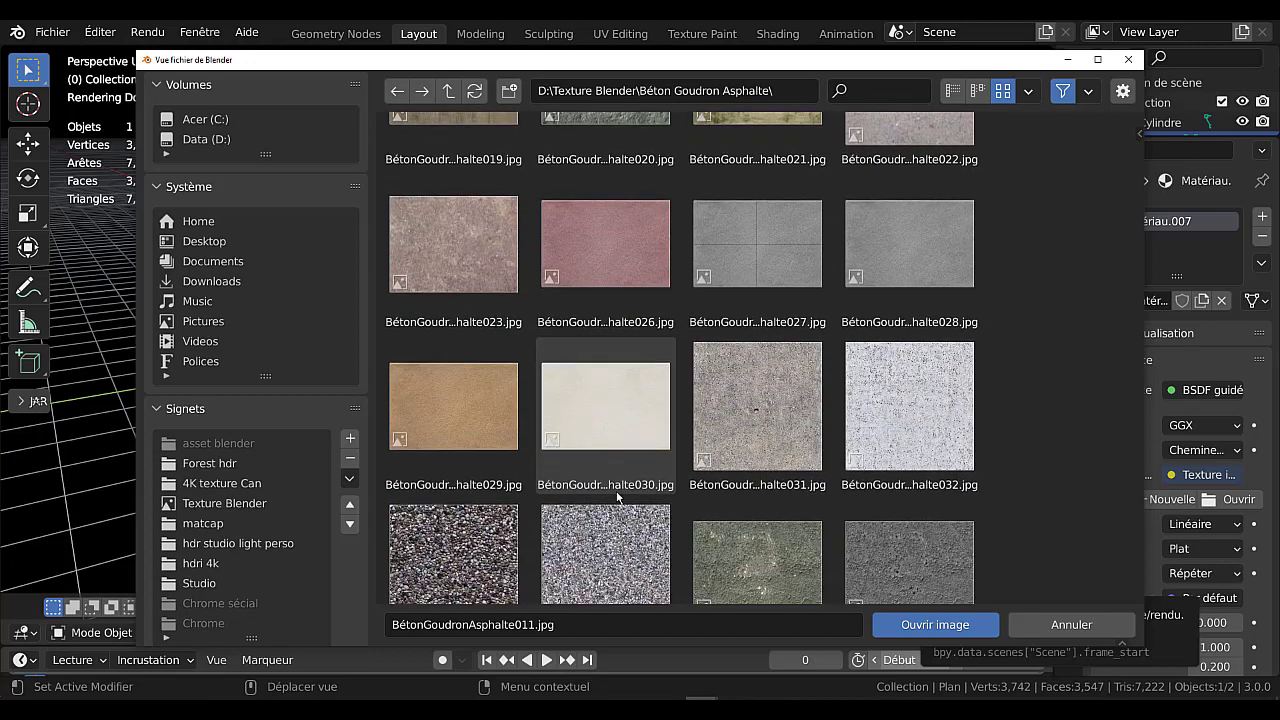
scroll(617, 495, down, 4)
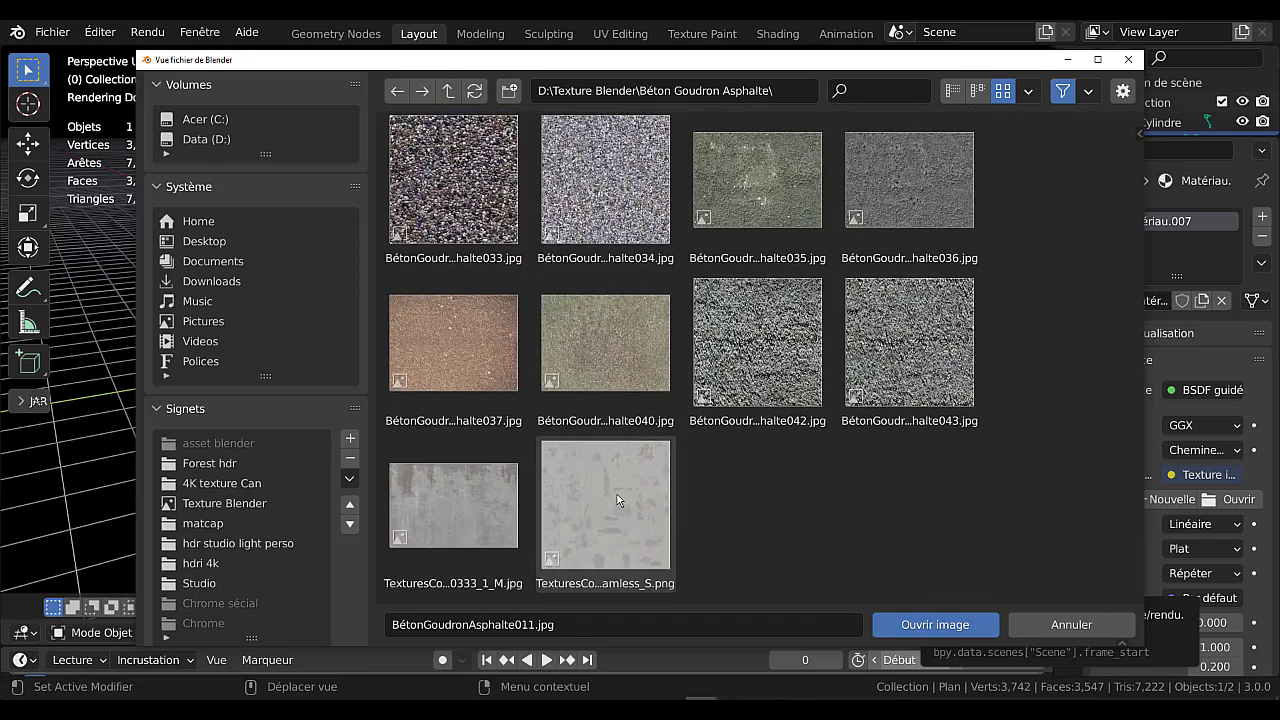
scroll(617, 503, up, 8)
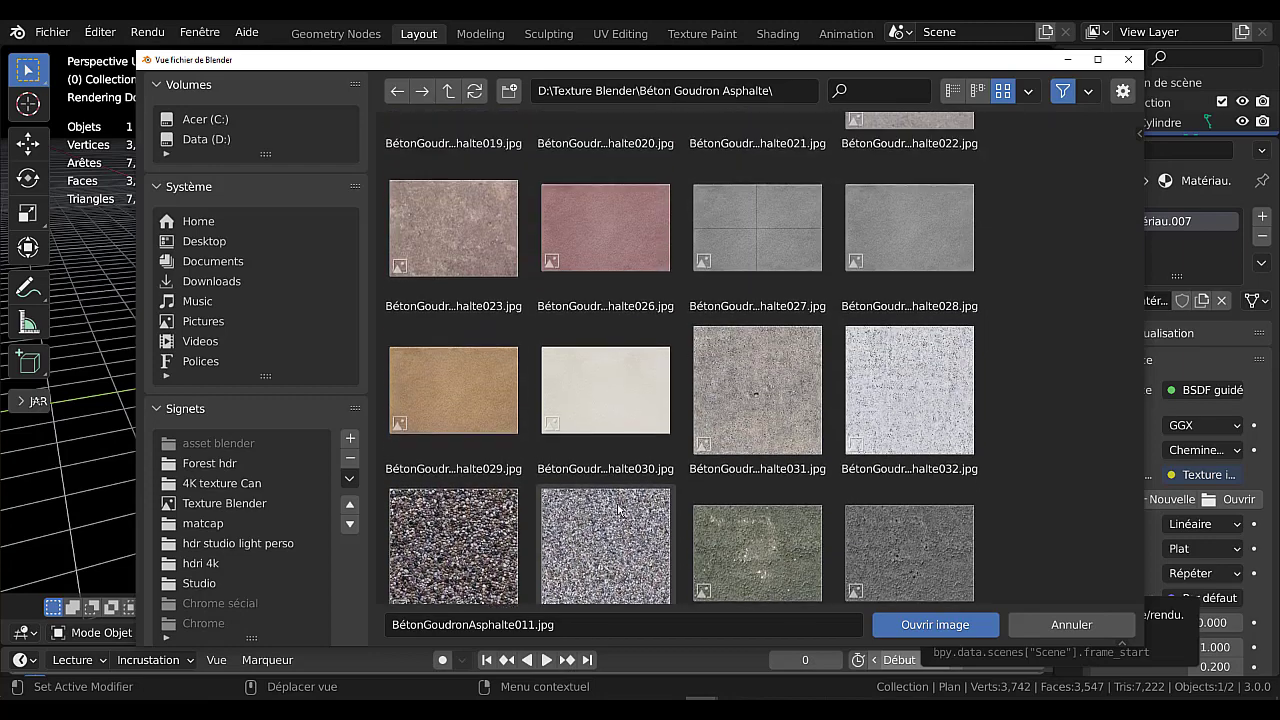
scroll(617, 510, up, 4)
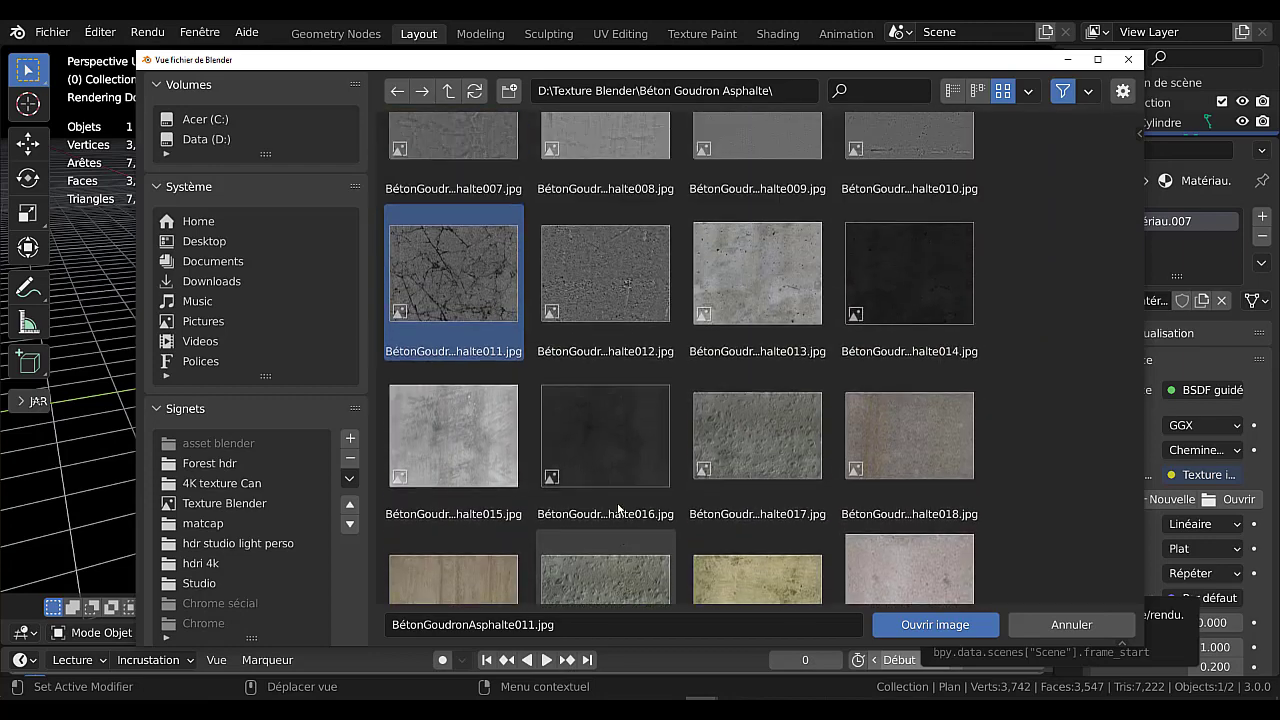
scroll(619, 510, up, 1)
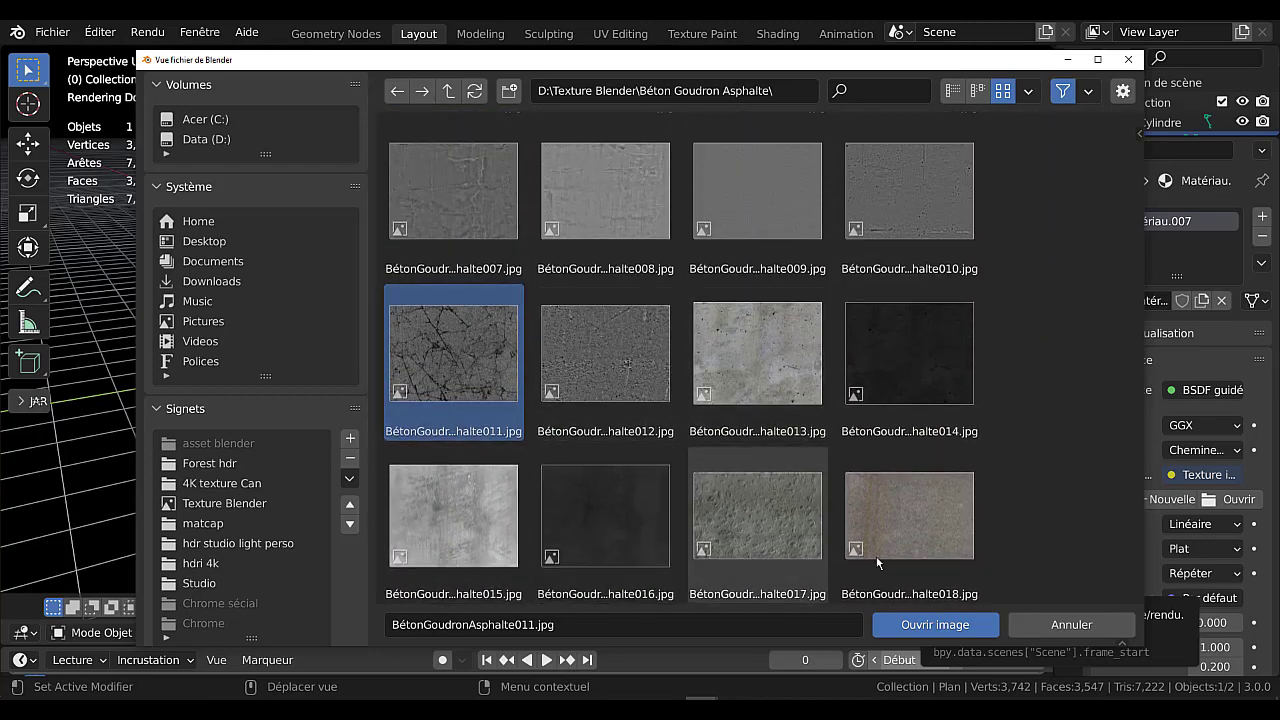
click(935, 622)
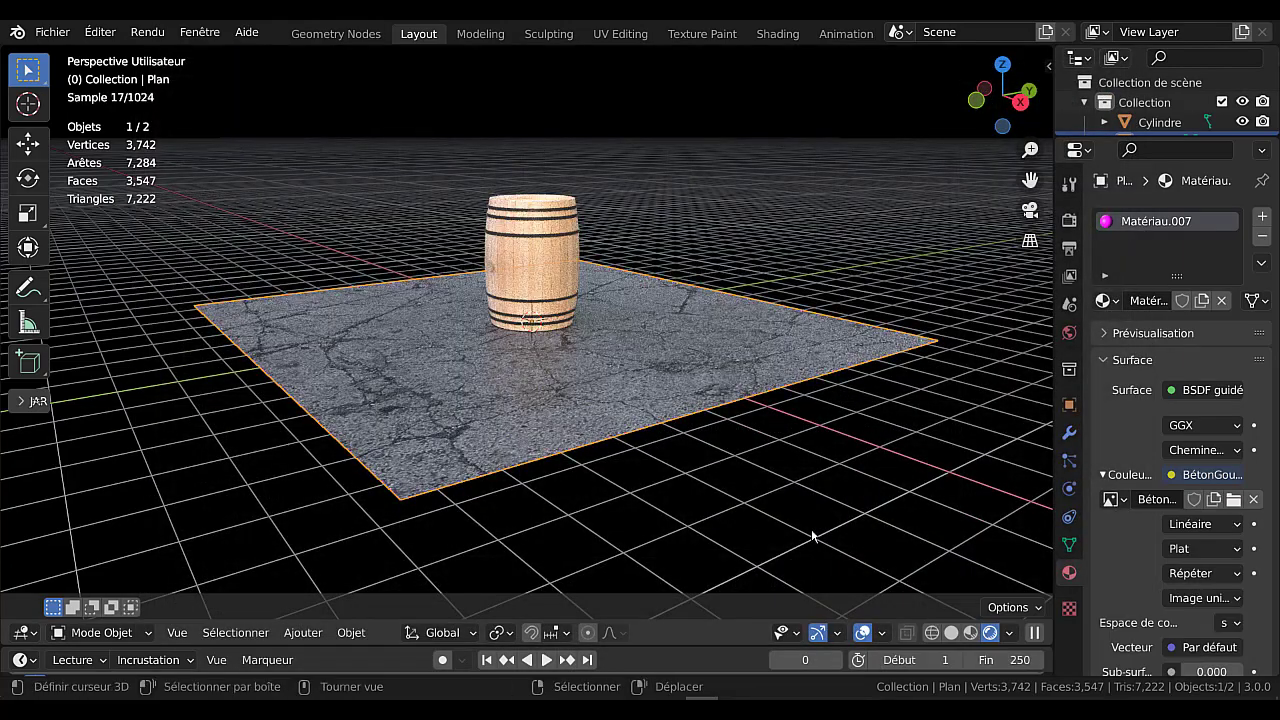
scroll(592, 409, up, 3)
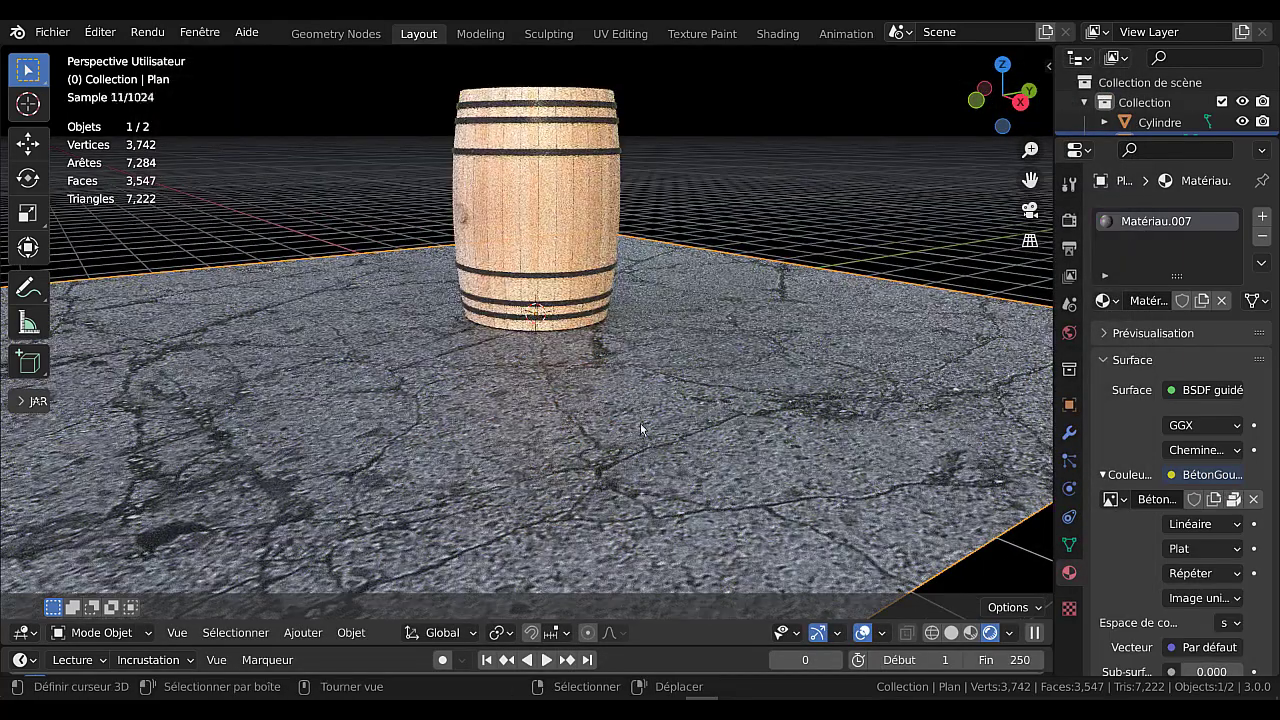
scroll(803, 457, down, 4)
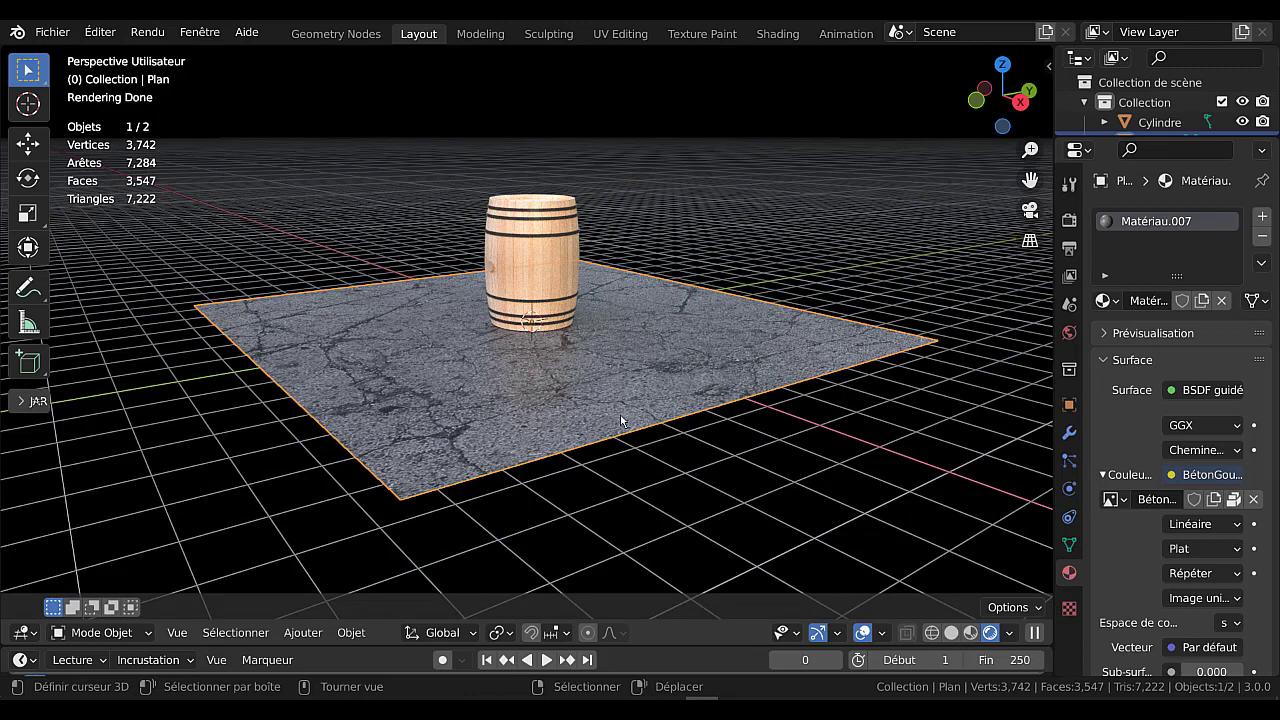
Extrude the floor plane's face downward by about 0.17 m to turn it into a slab
key(Tab)
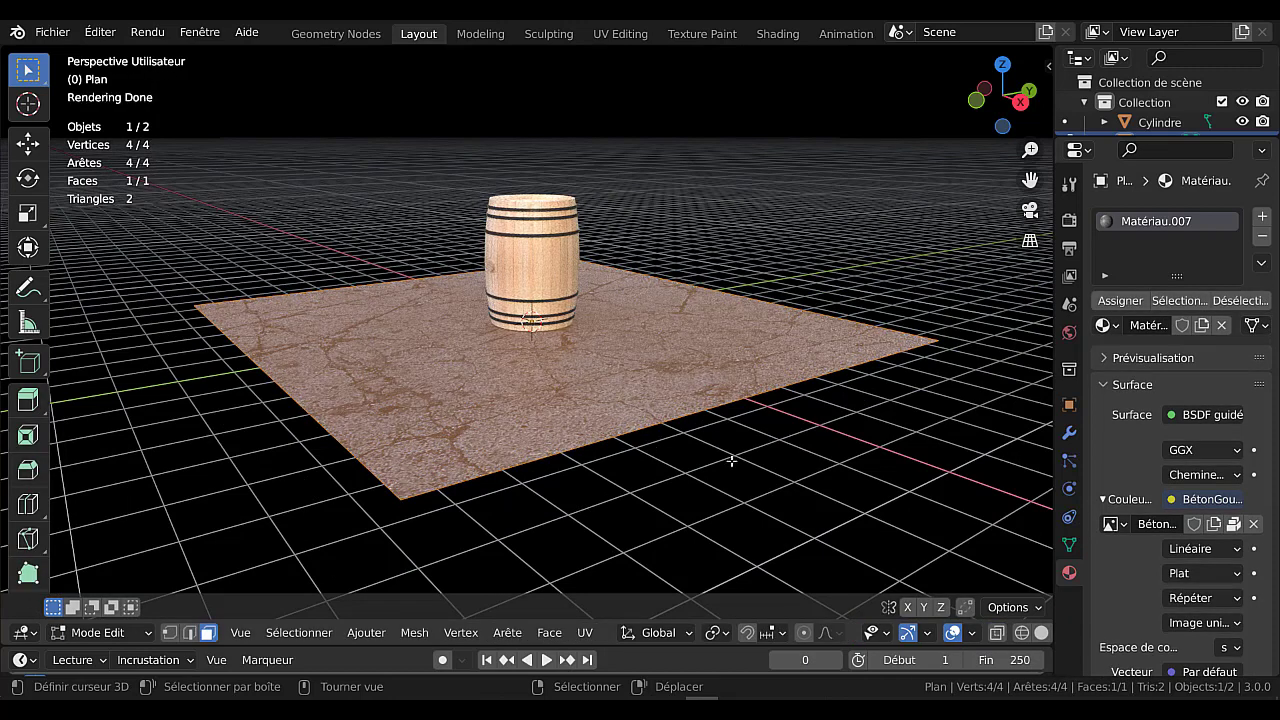
key(e)
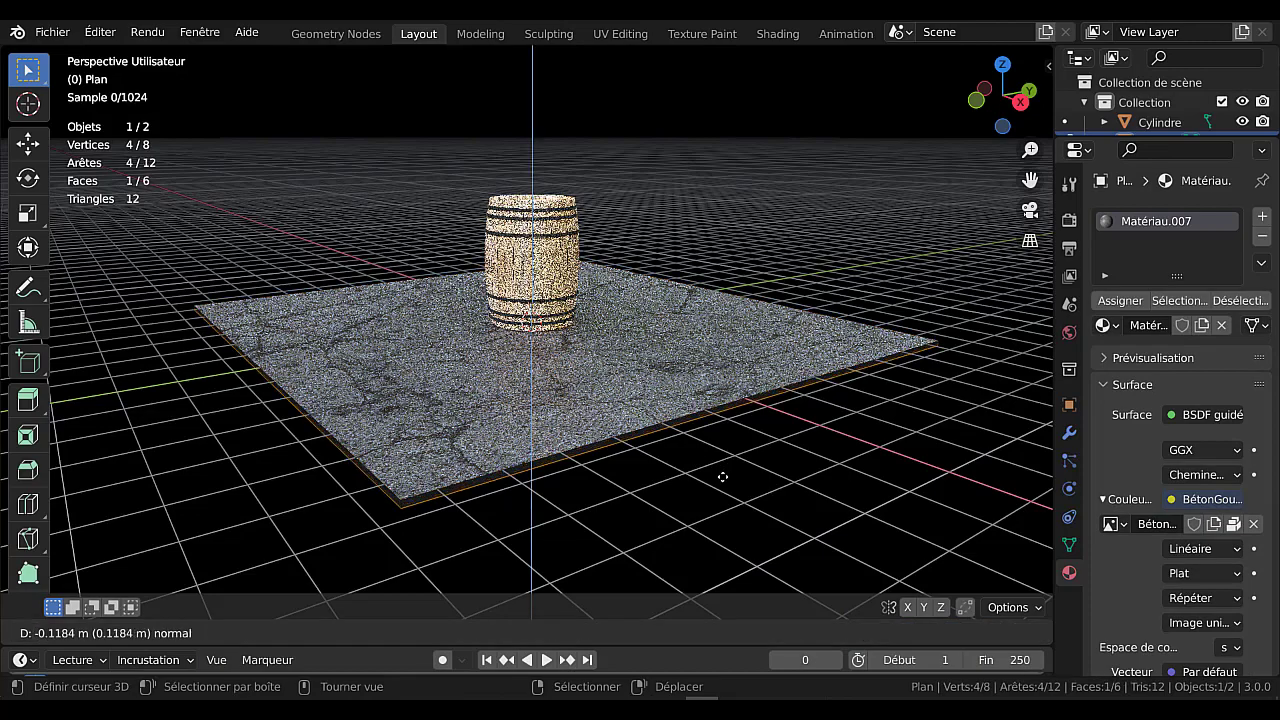
click(725, 478)
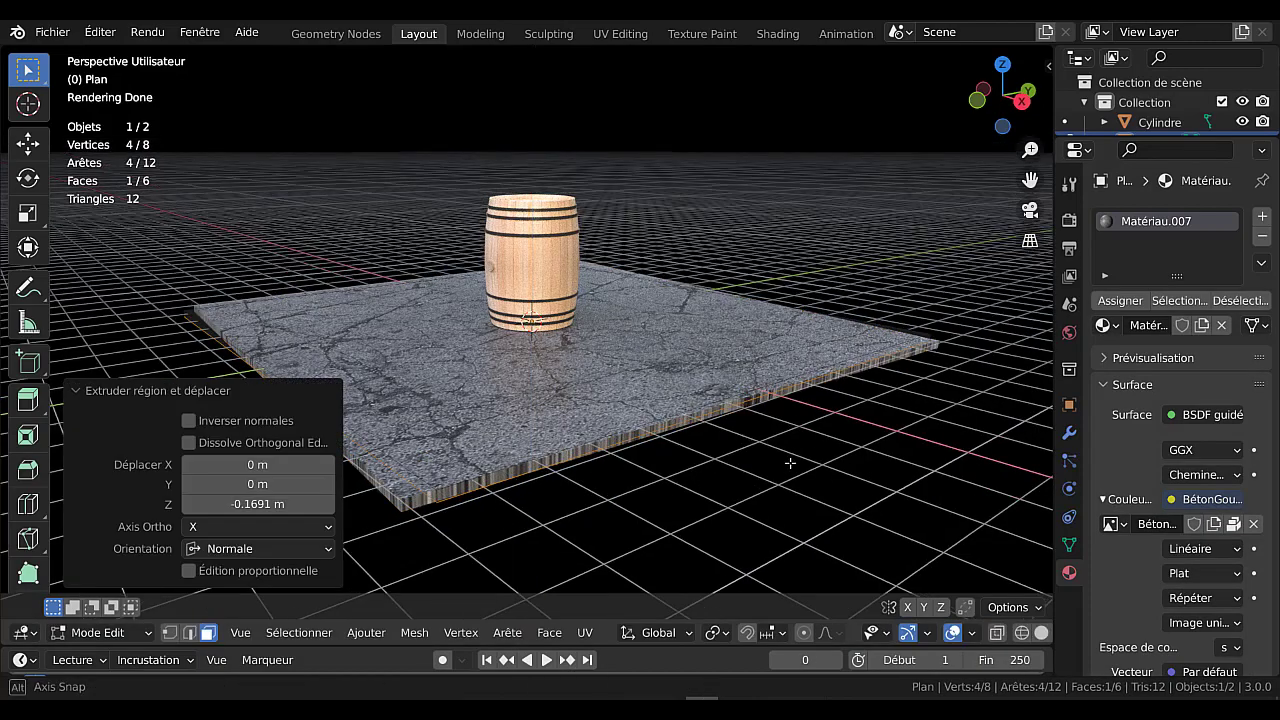
Select the loop of side faces around the slab, apply a cube UV projection to them and check the asphalt texture on the edges
middle_drag(725, 478, 755, 498)
scroll(709, 512, up, 5)
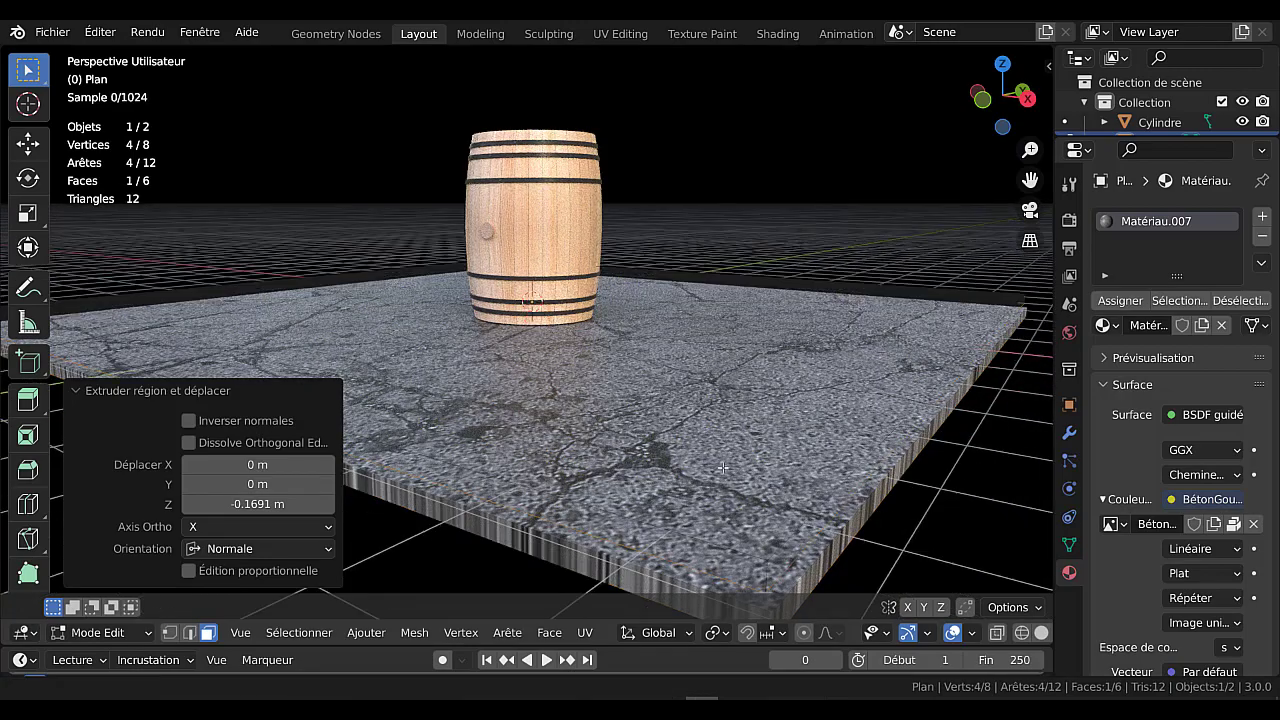
shift+middle_drag(763, 522, 703, 446)
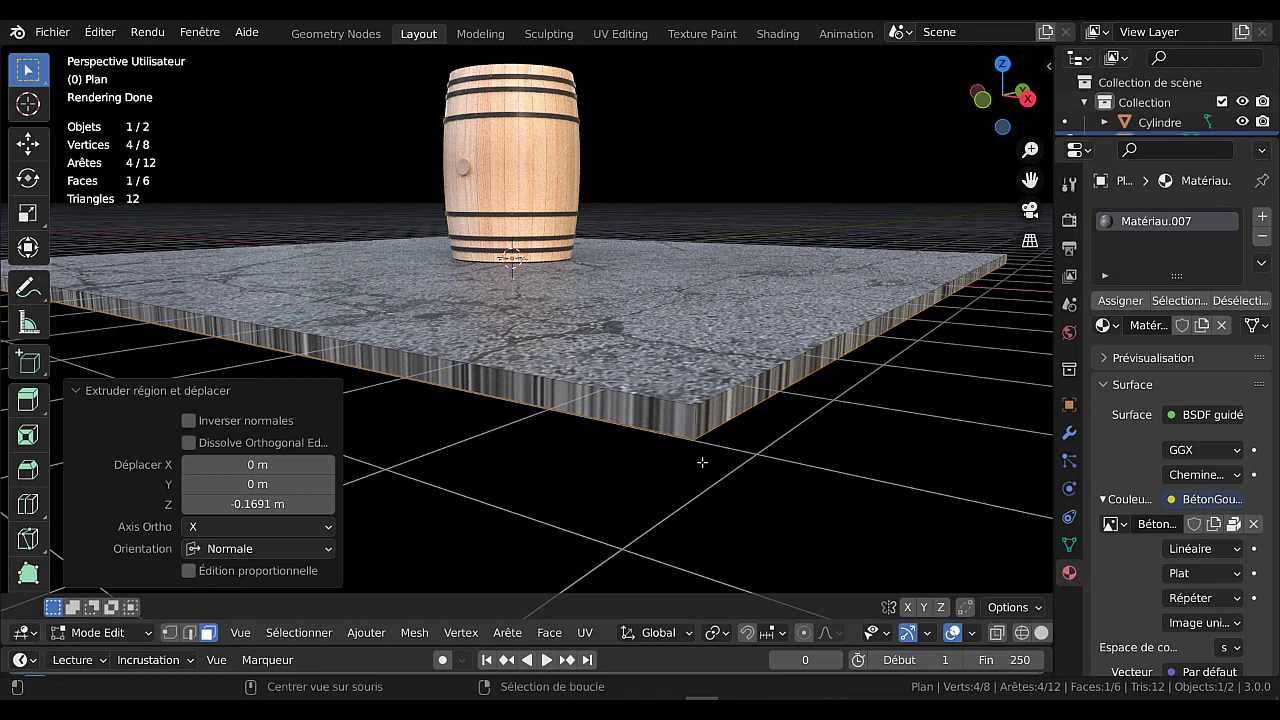
alt+click(697, 419)
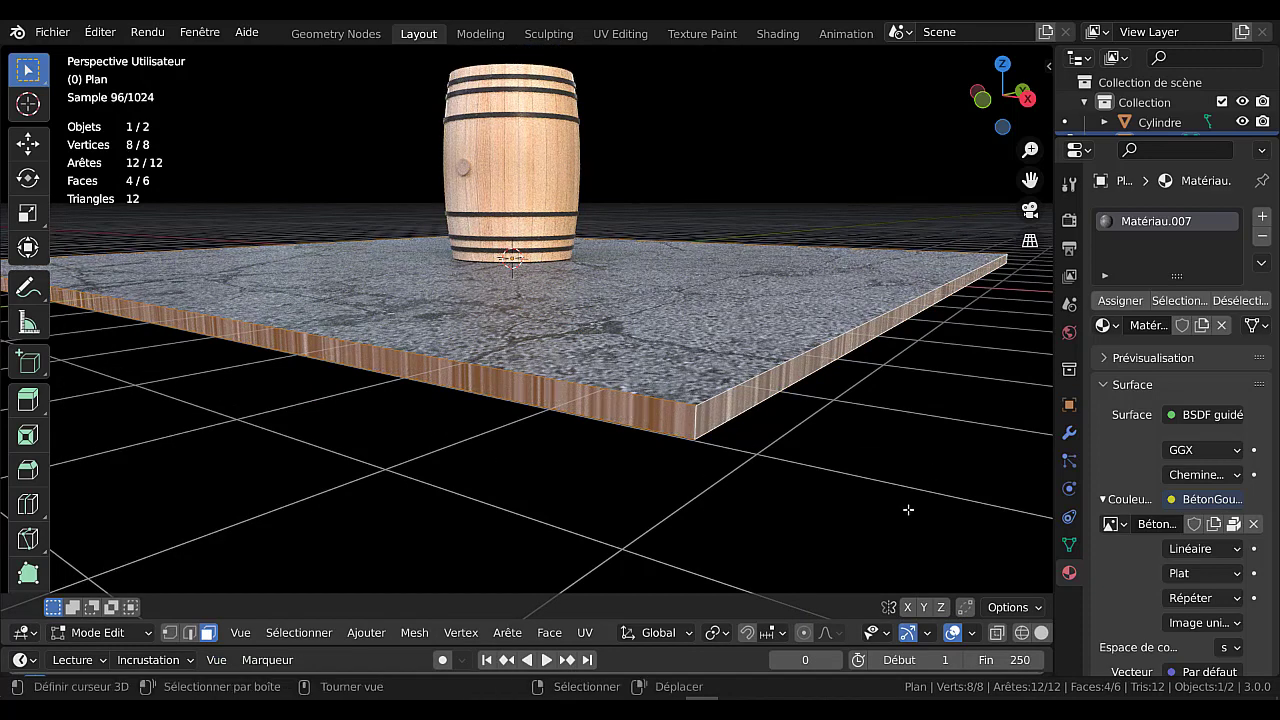
click(586, 633)
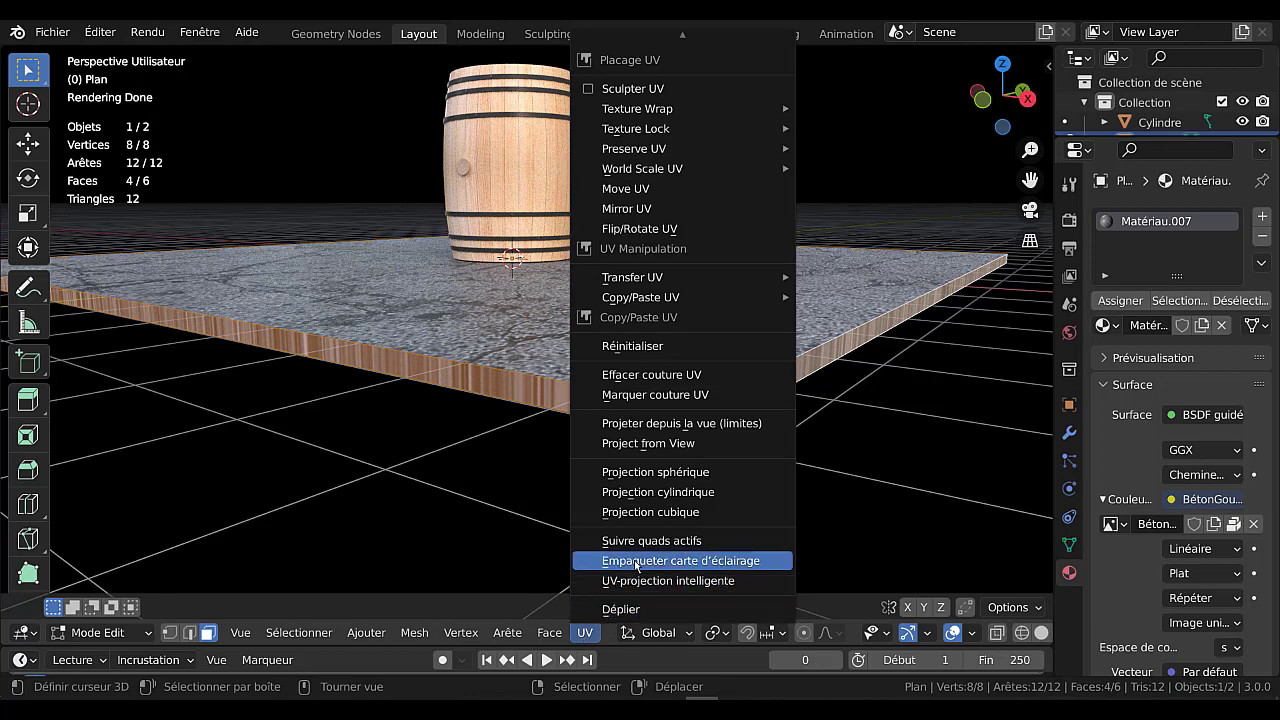
click(652, 512)
key(Tab)
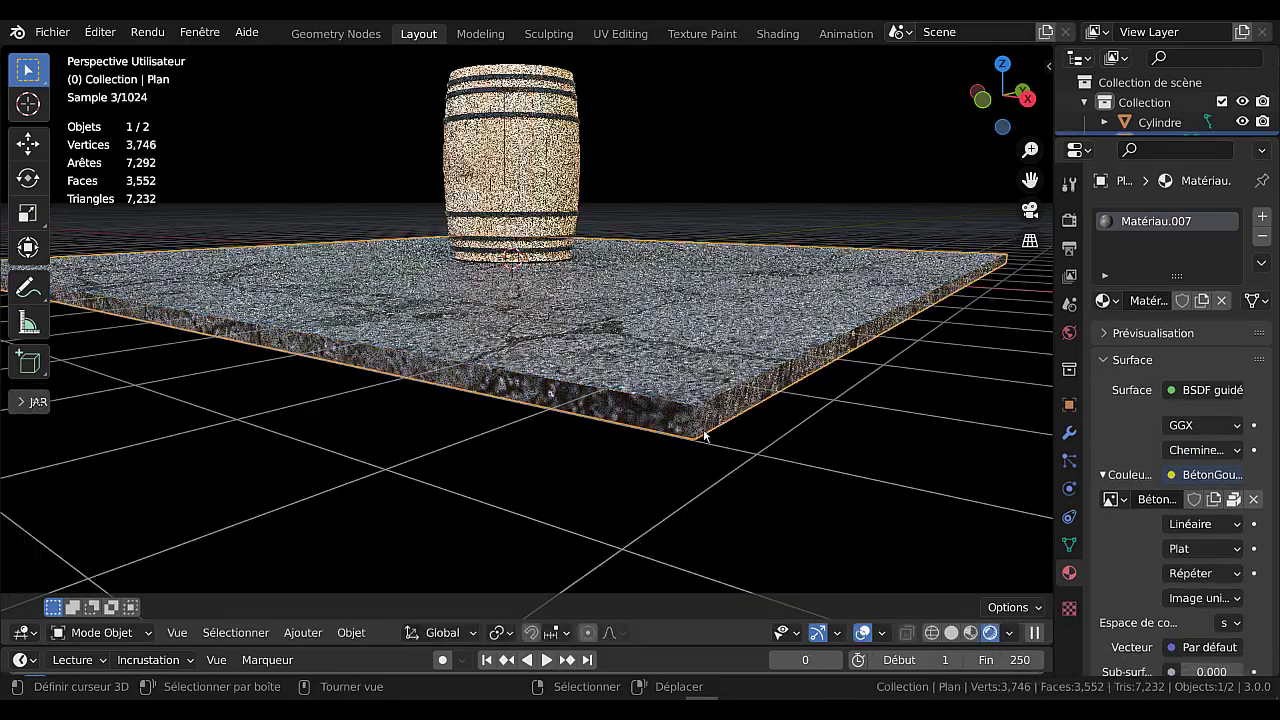
scroll(696, 431, down, 3)
middle_drag(696, 429, 708, 454)
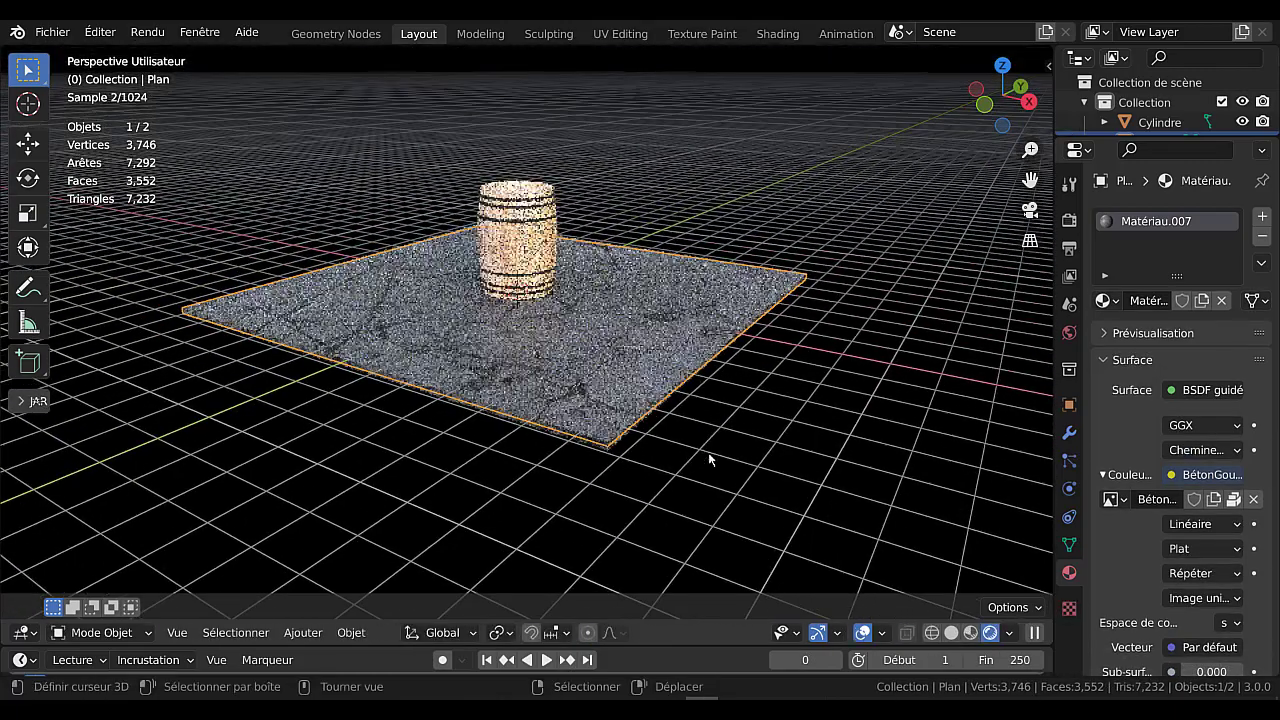
scroll(706, 459, up, 2)
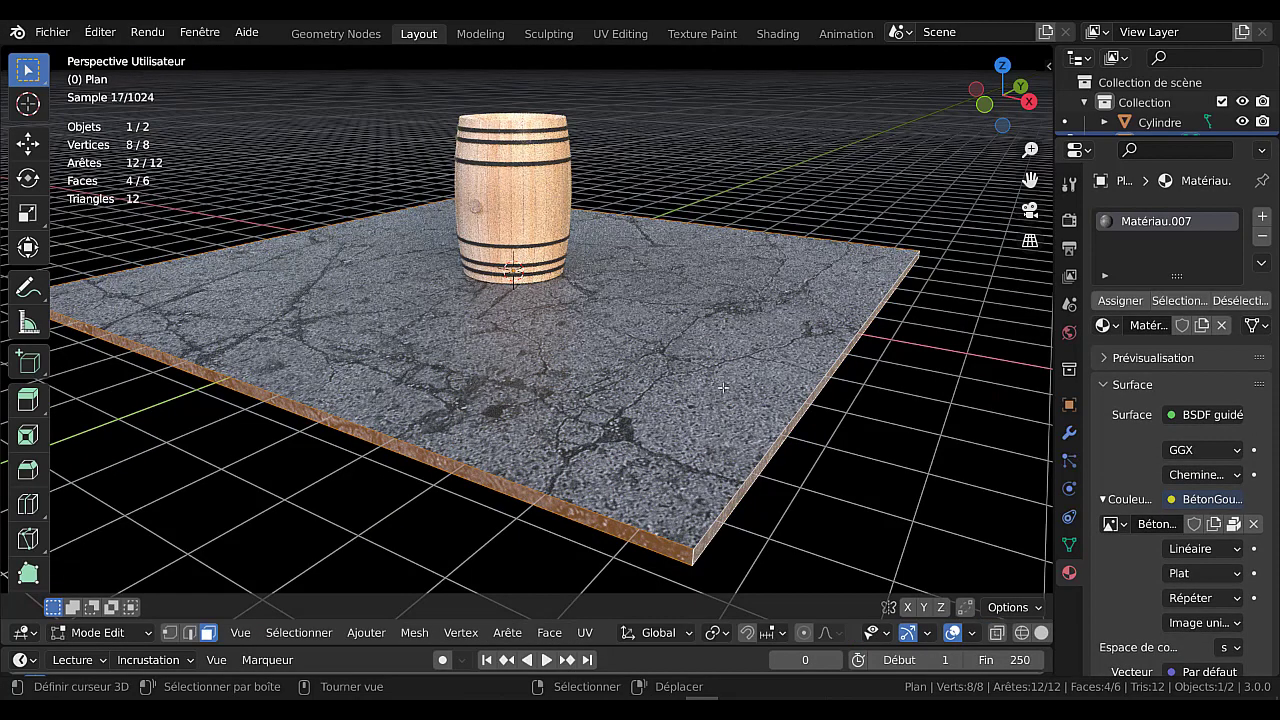
key(Tab)
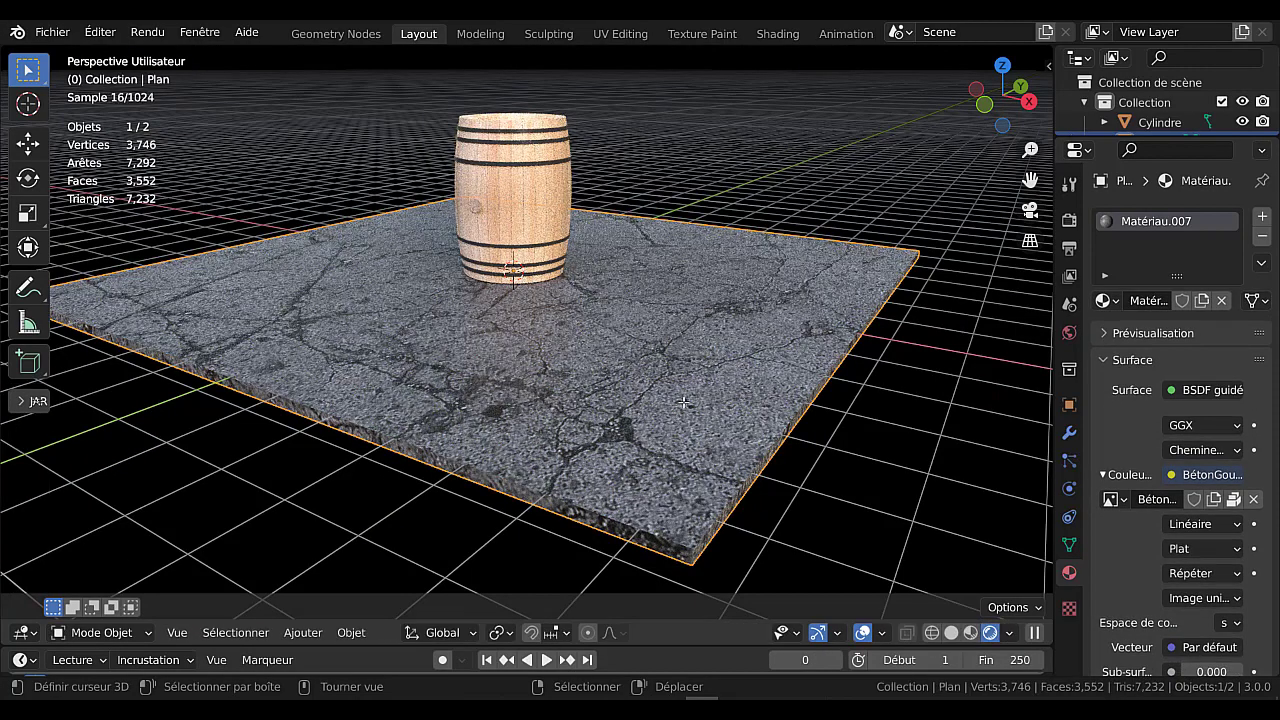
key(Tab)
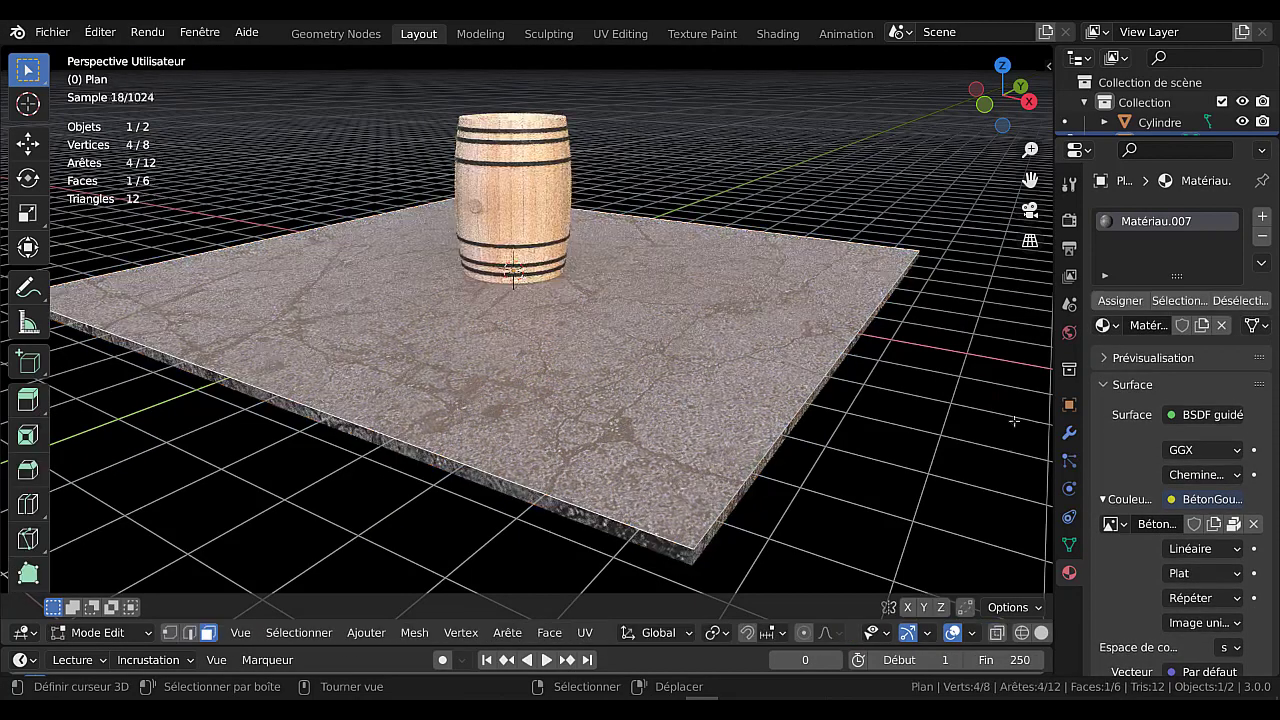
Switch to the Shading workspace, widen the node editor, and move the asphalt image texture node away from the BSDF to make room
click(631, 36)
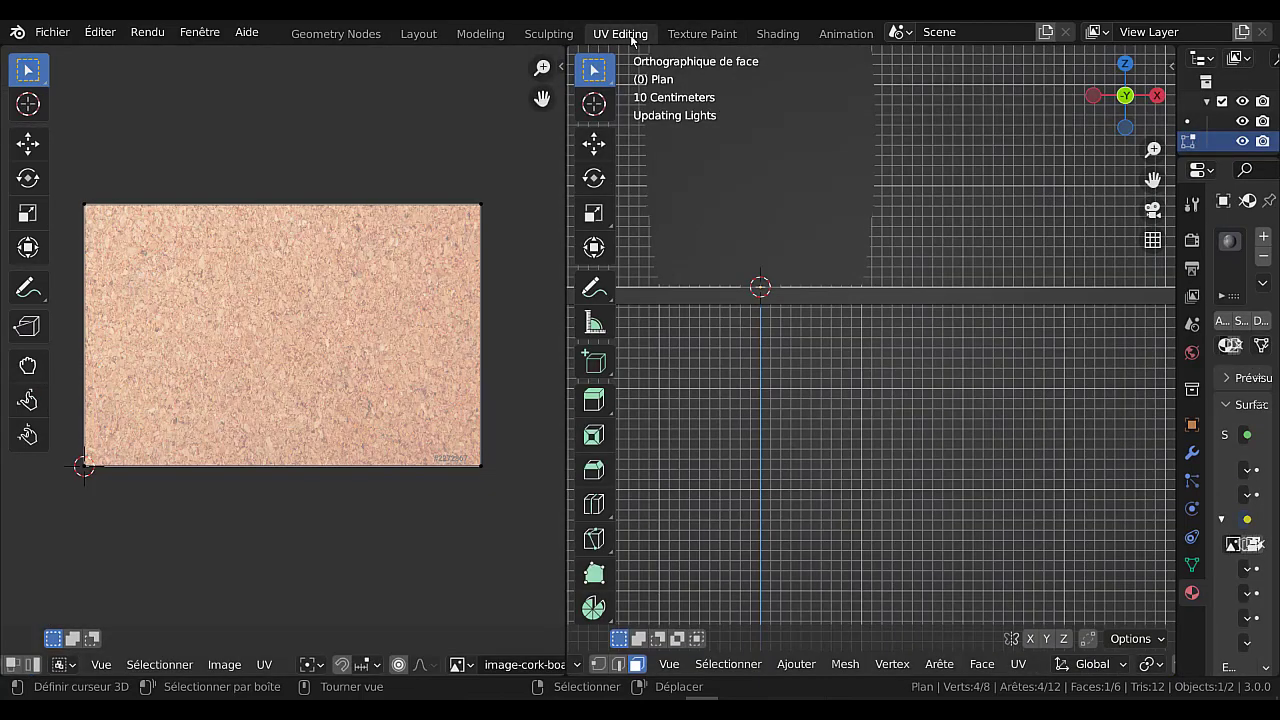
click(778, 35)
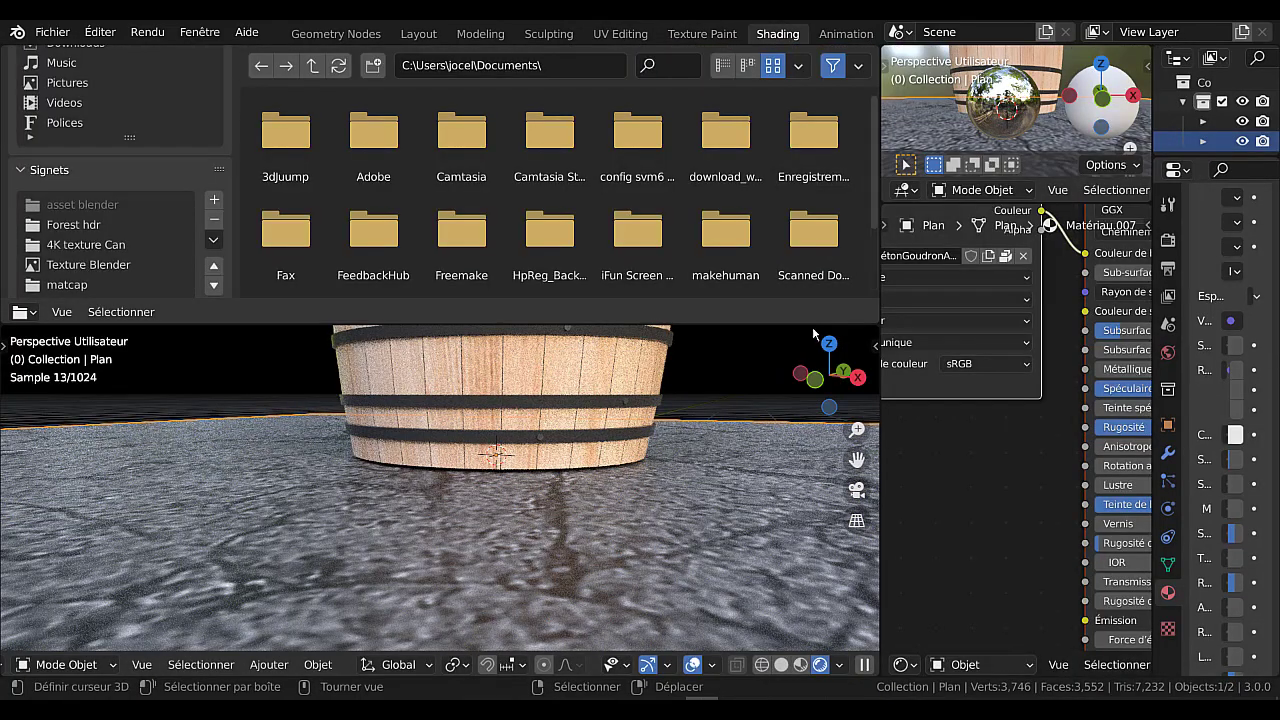
drag(880, 447, 490, 447)
scroll(718, 460, down, 2)
middle_drag(733, 458, 749, 532)
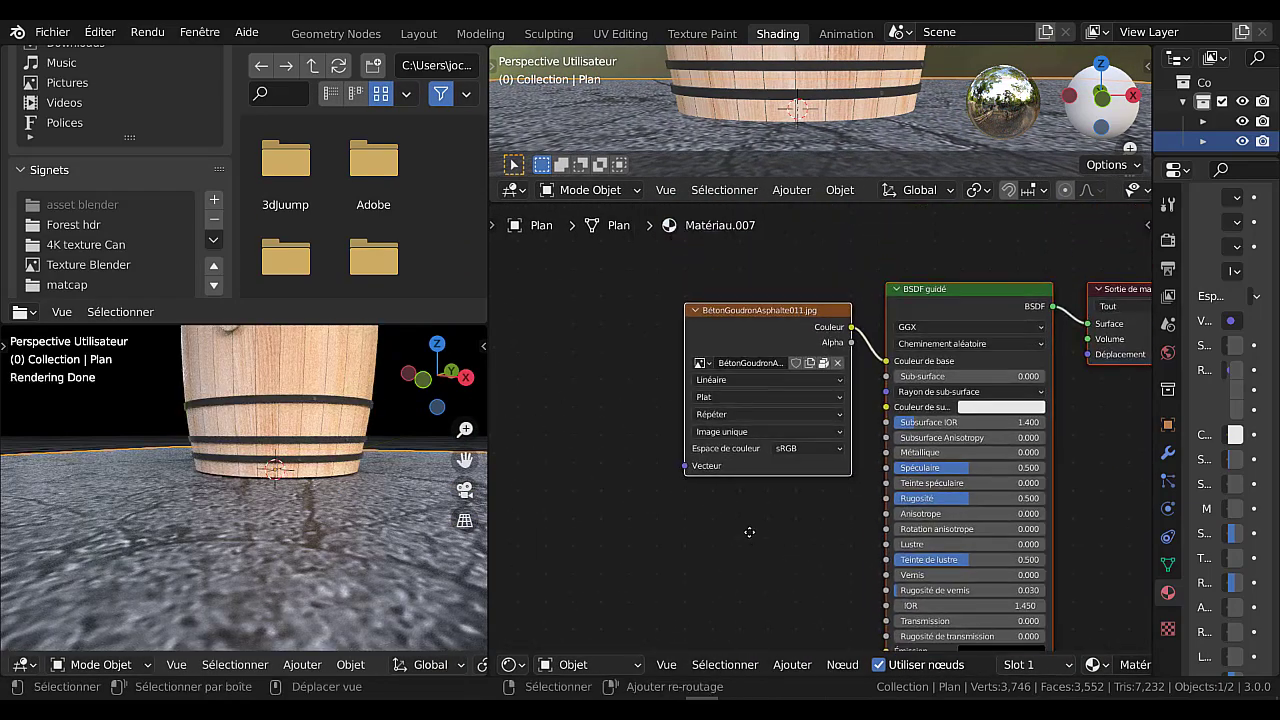
drag(761, 308, 640, 274)
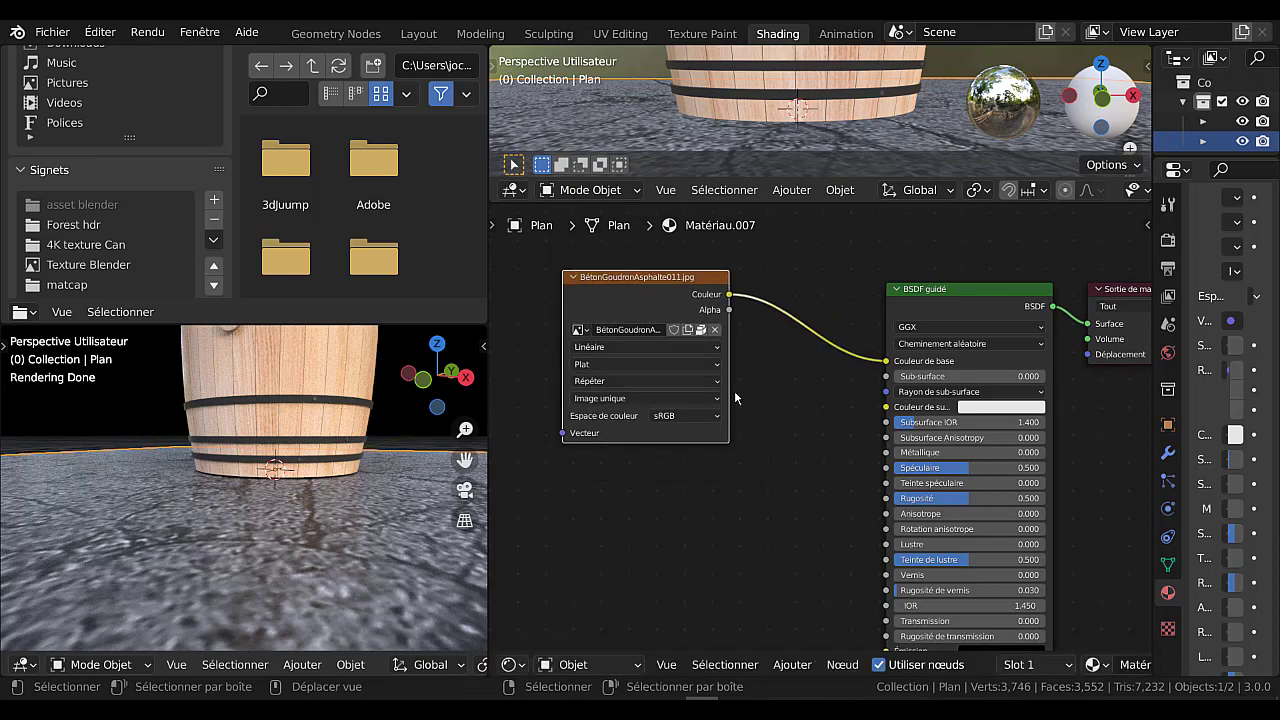
Set Spéculaire, Rugosité and Teinte de lustre to 0 on the slab material's BSDF node
scroll(782, 445, up, 2)
scroll(832, 481, down, 5)
middle_drag(812, 477, 785, 398)
drag(930, 509, 862, 509)
drag(926, 456, 858, 431)
scroll(767, 444, up, 1)
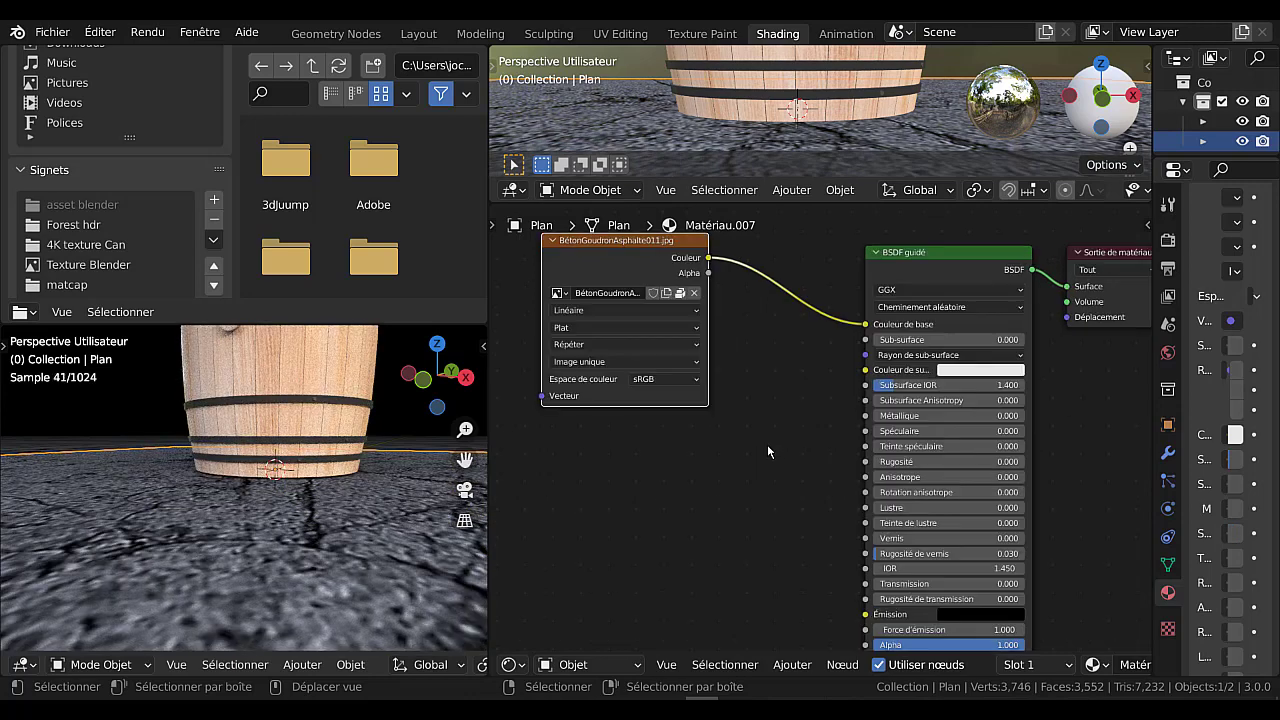
Add a Bump node between the image texture and the BSDF, and connect the texture's Couleur output to its Hauteur input
click(792, 664)
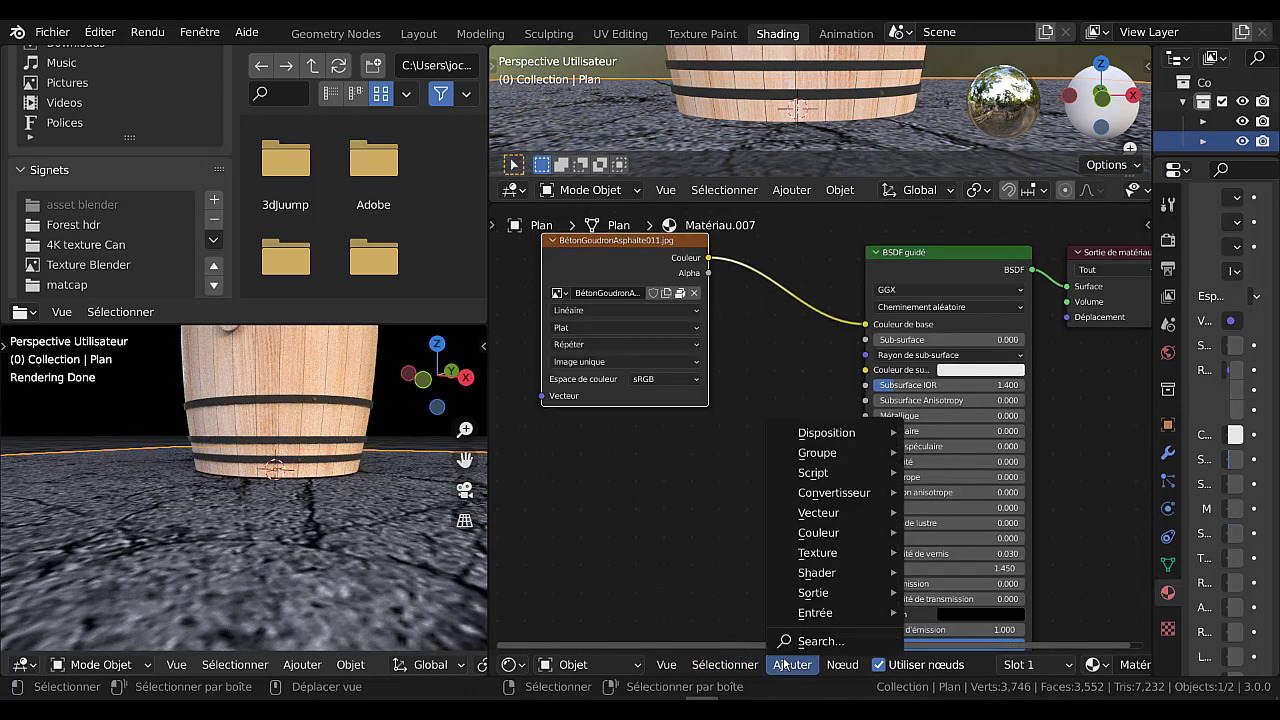
mouse_move(820, 515)
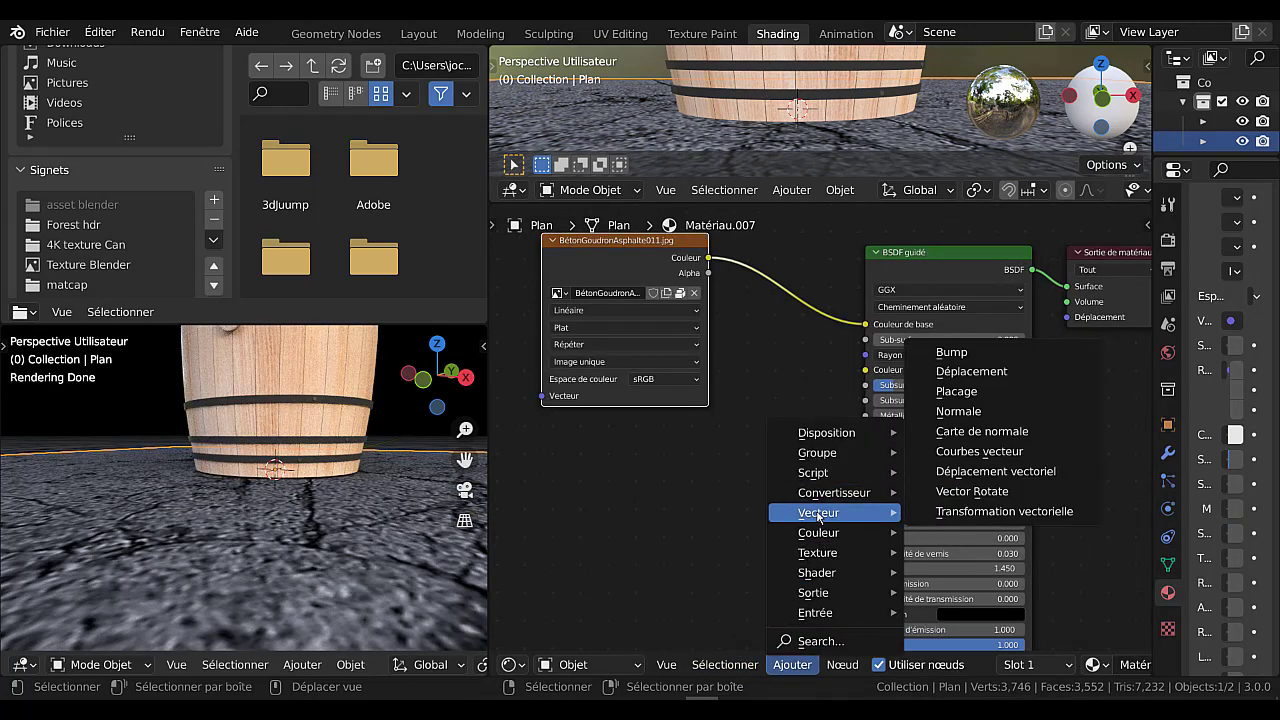
click(945, 355)
click(638, 344)
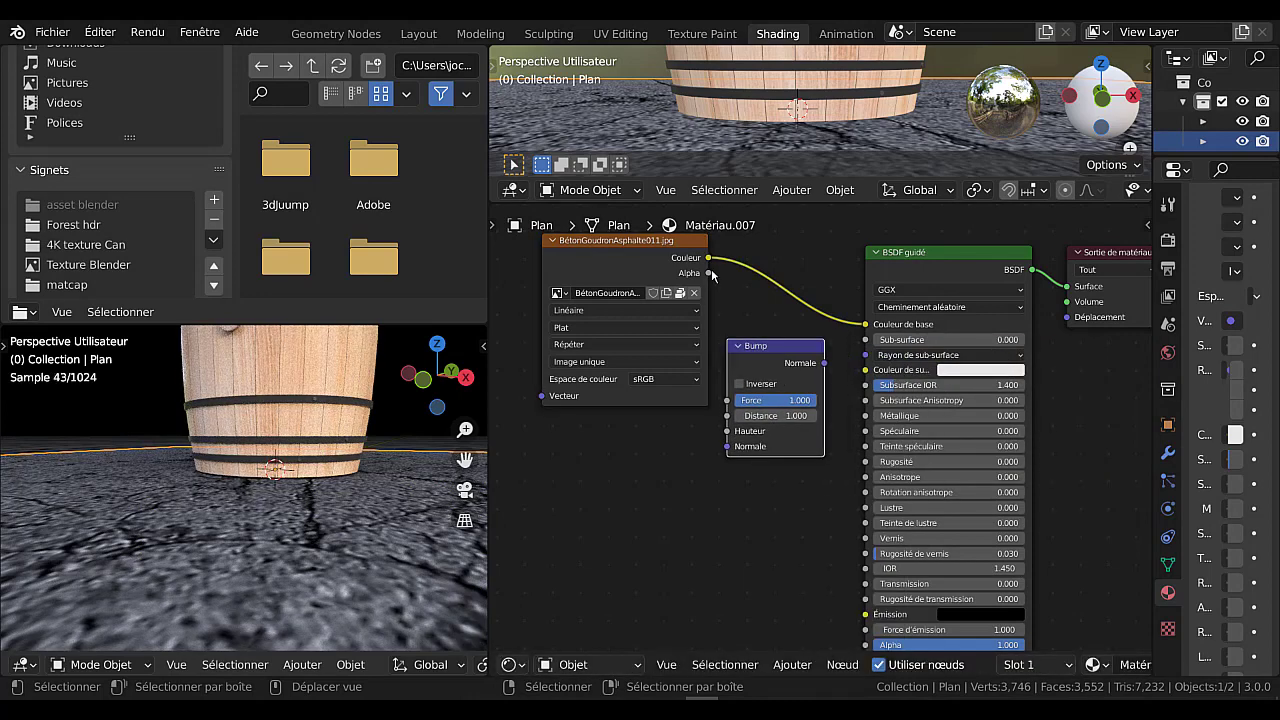
drag(709, 260, 757, 297)
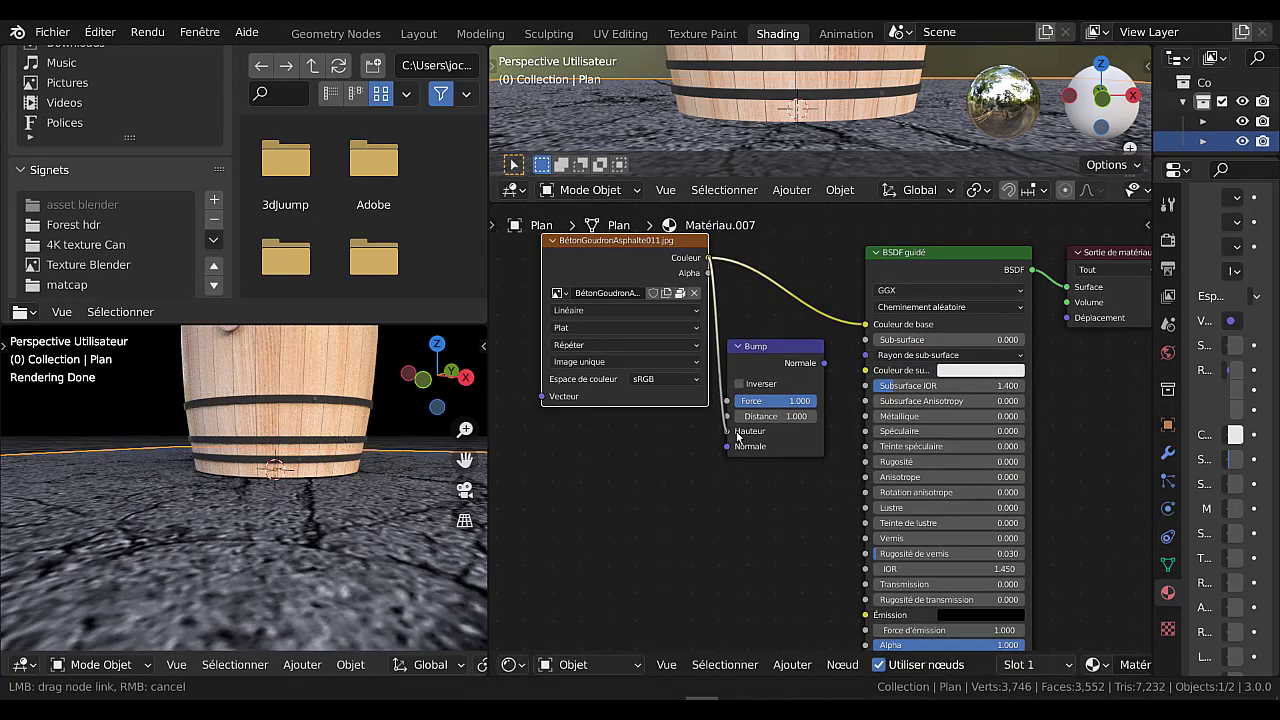
drag(737, 435, 735, 432)
Connect the Bump node's Normale output to the Normale input of the BSDF node
scroll(741, 422, down, 2)
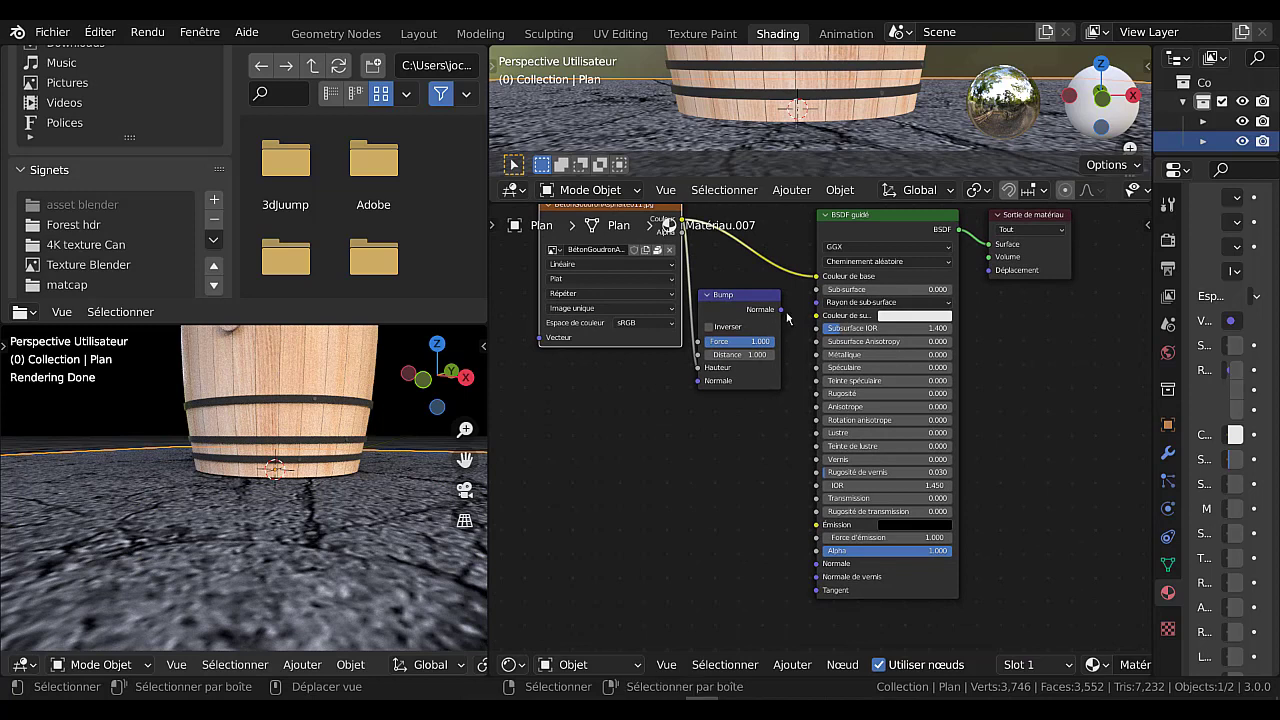
drag(782, 311, 791, 473)
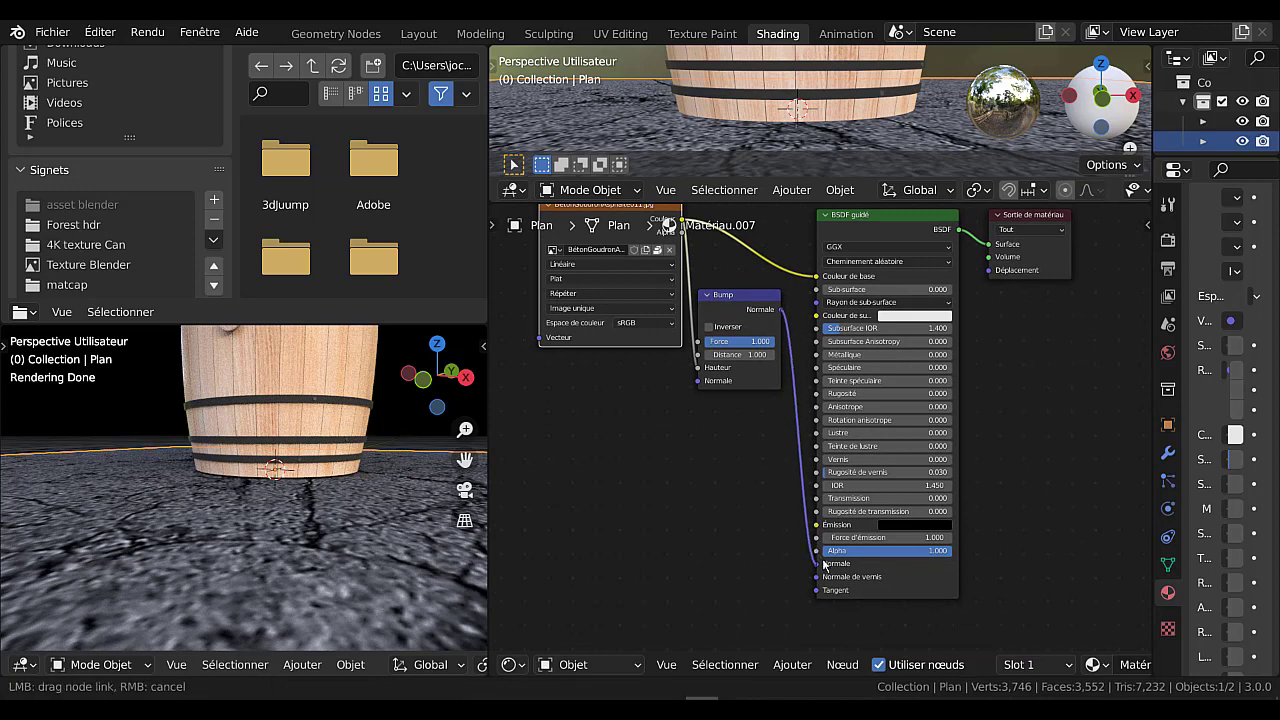
drag(823, 565, 514, 577)
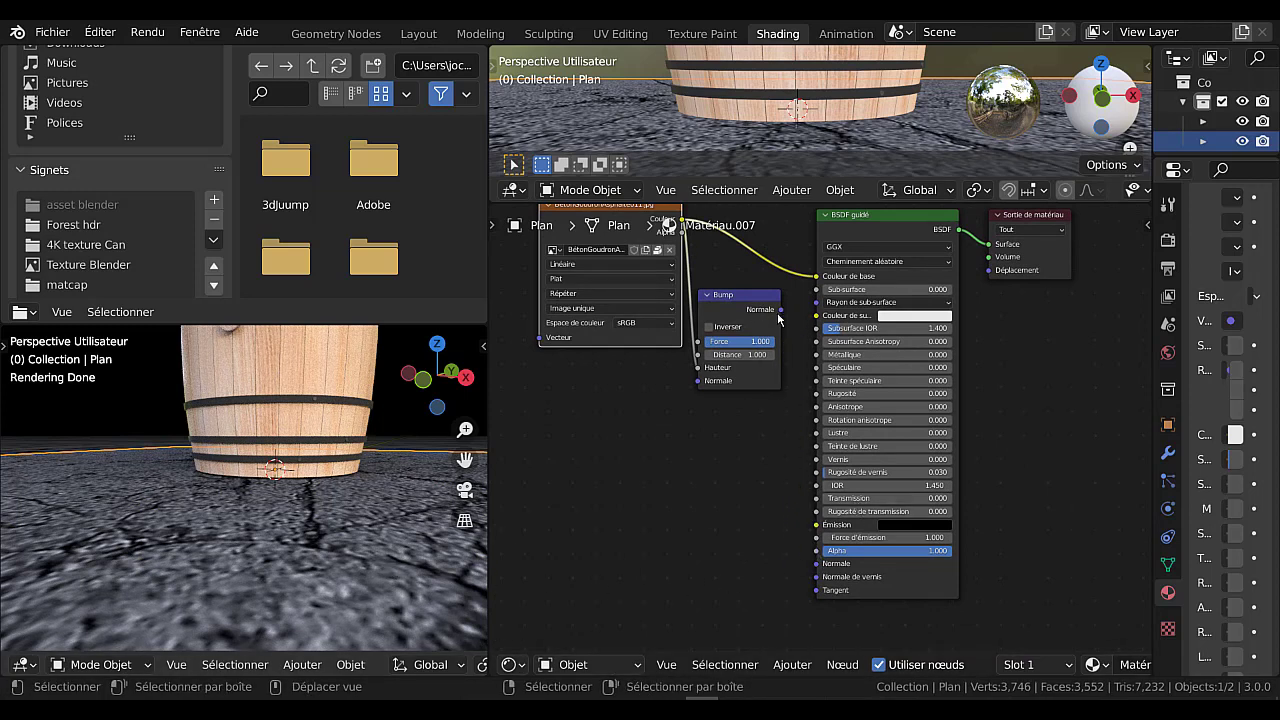
drag(783, 310, 795, 391)
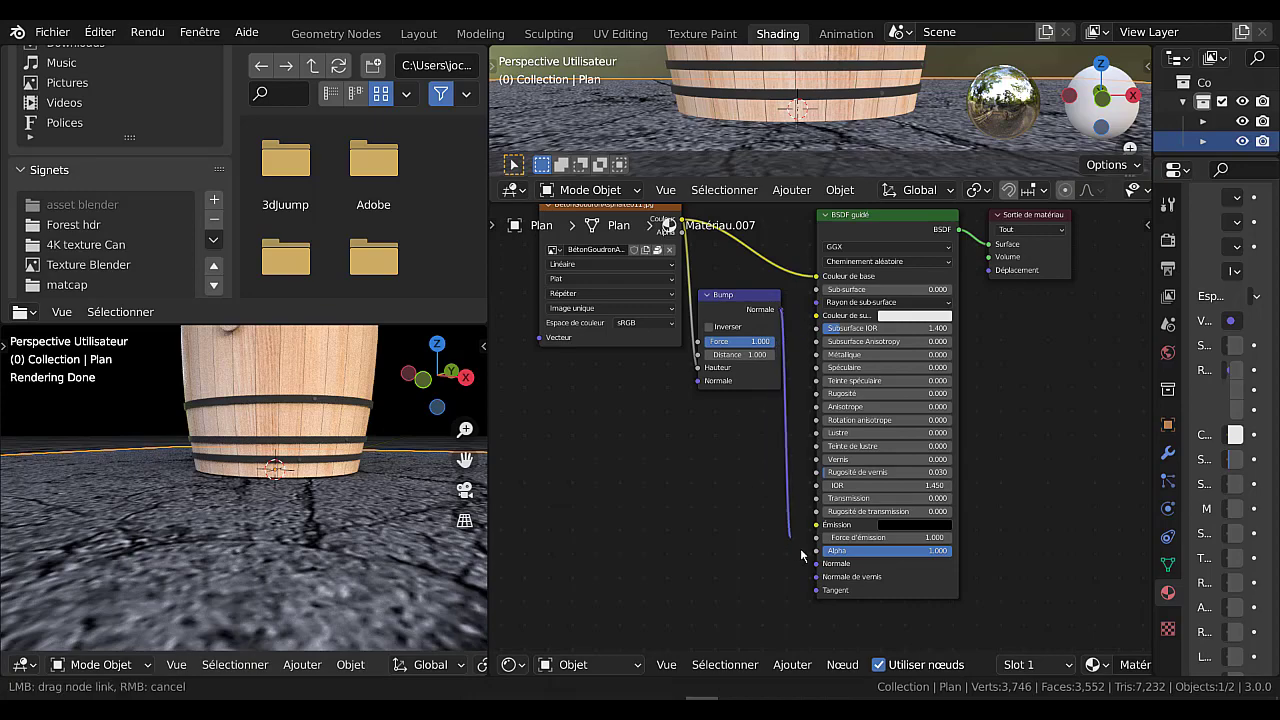
drag(817, 567, 816, 564)
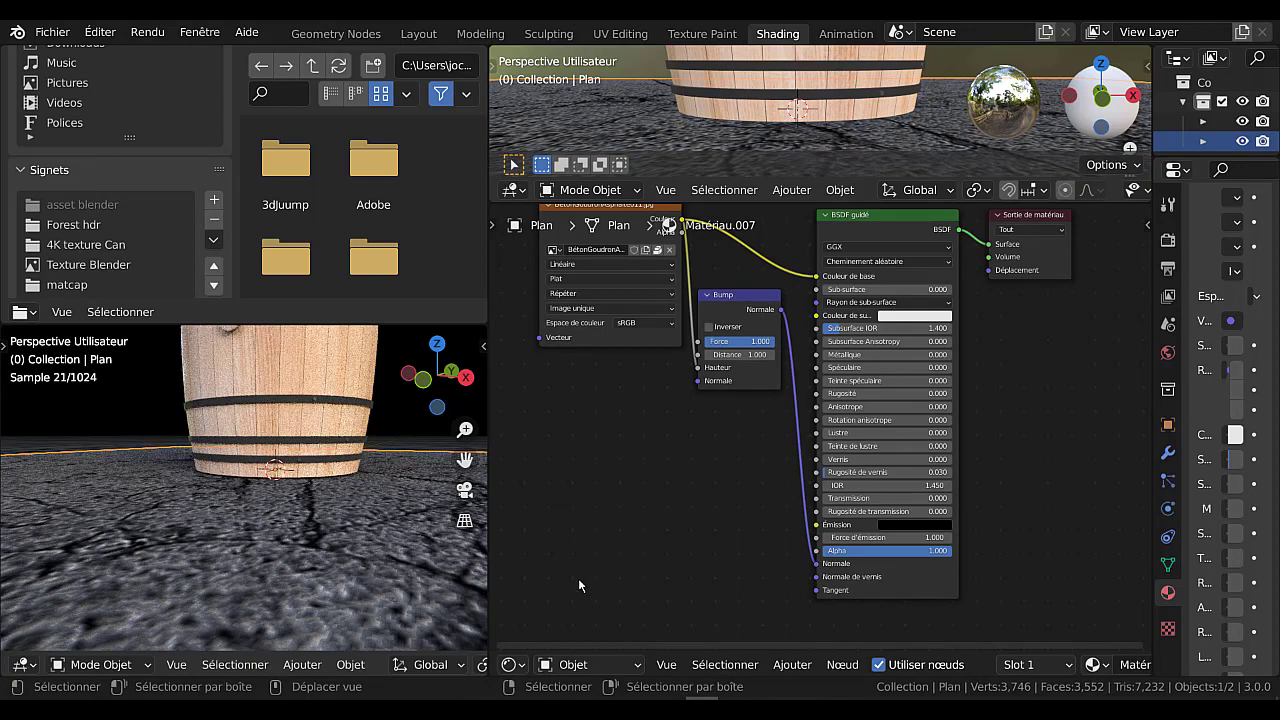
Inspect the asphalt relief around the barrel and set the Bump node's Force to 0.311
middle_drag(285, 562, 308, 586)
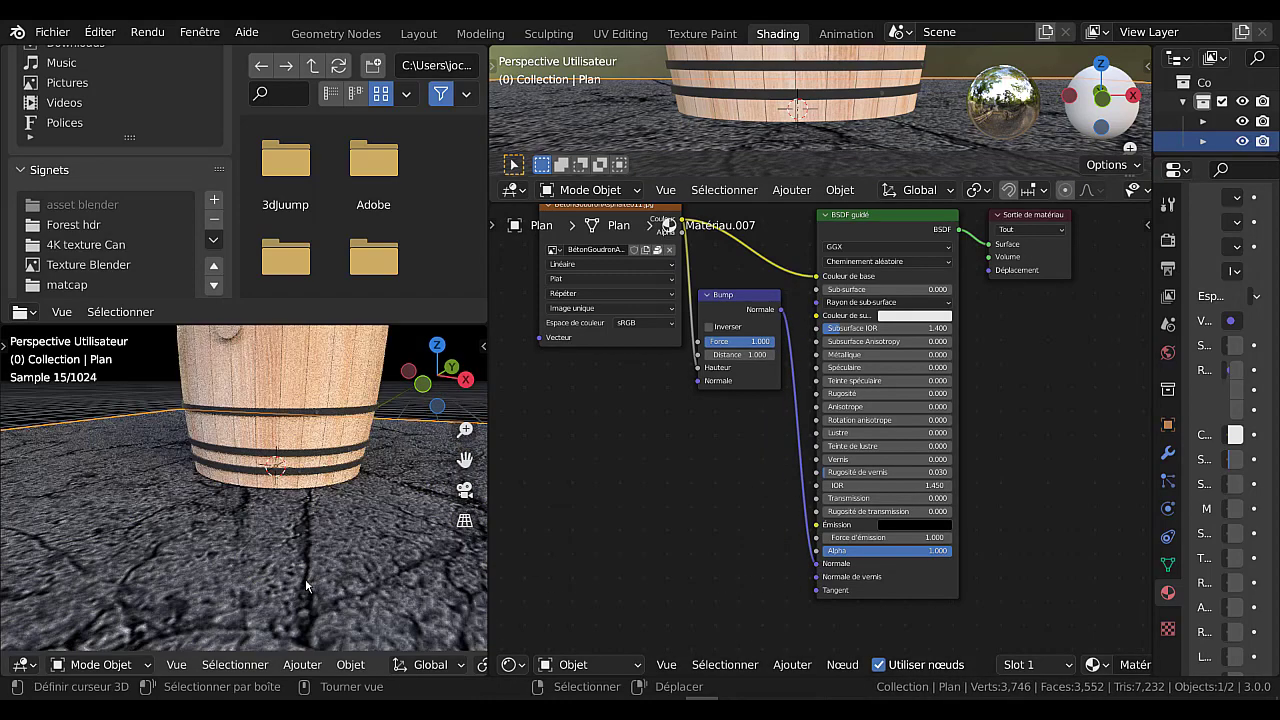
scroll(308, 586, down, 2)
scroll(403, 506, down, 1)
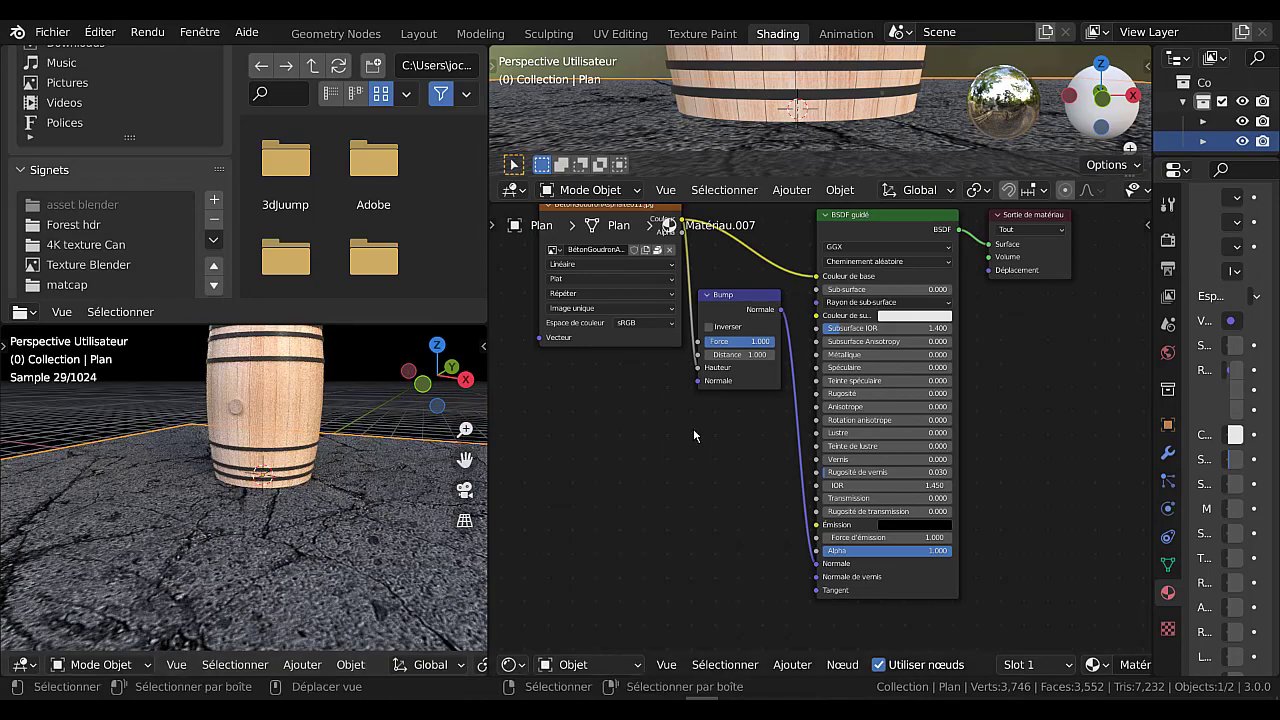
middle_drag(705, 430, 719, 476)
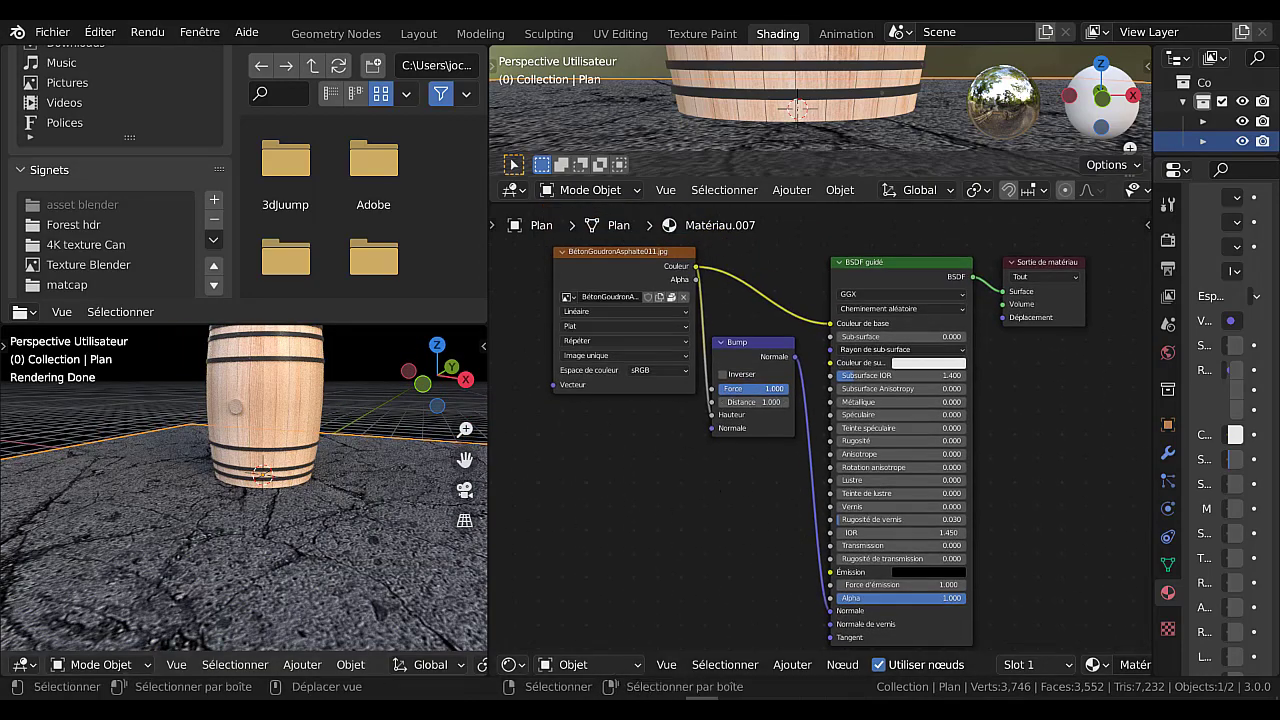
drag(752, 388, 705, 388)
Set the BSDF node's Spéculaire to 0.227 and check the reflection on the slab
scroll(825, 430, up, 1)
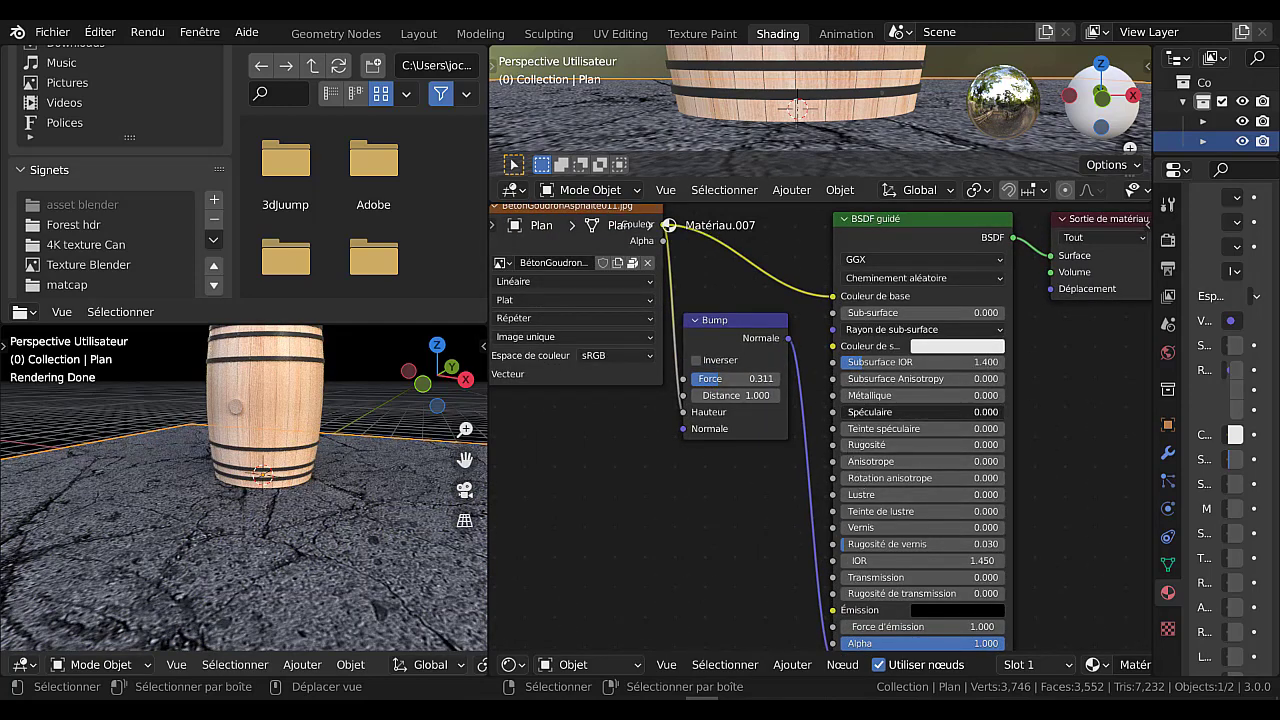
drag(856, 412, 866, 412)
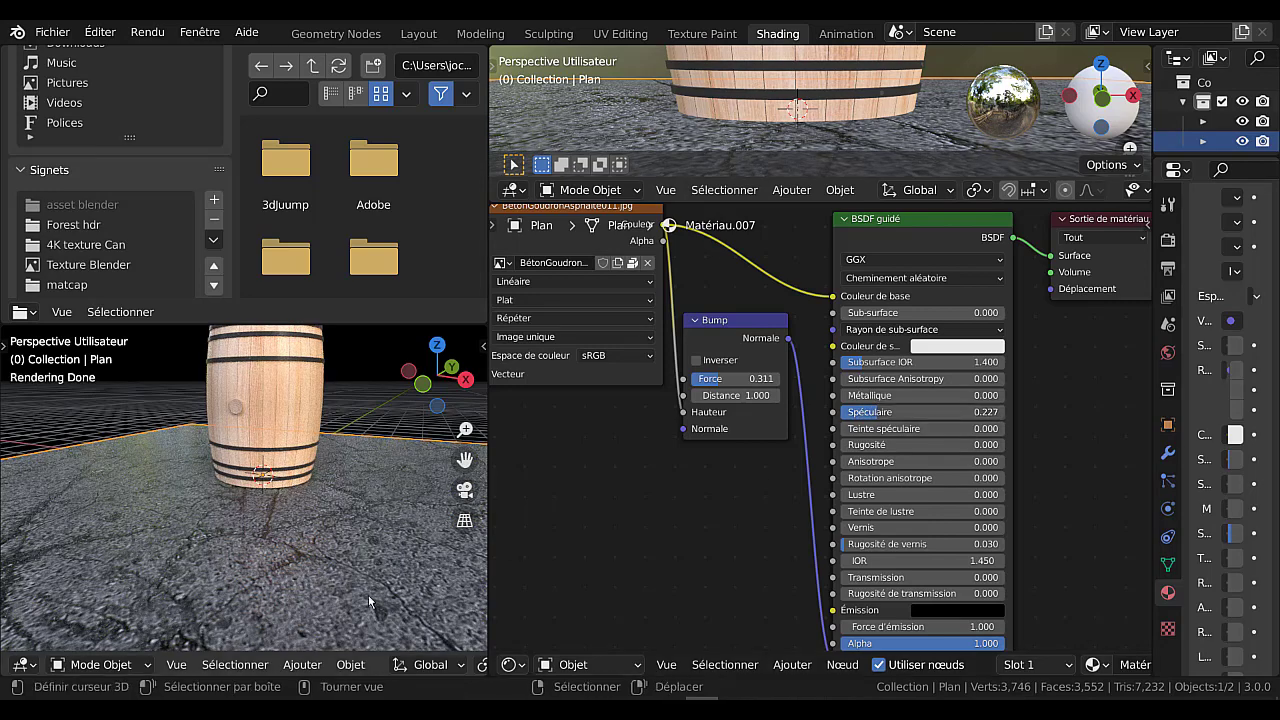
scroll(369, 600, down, 3)
Set the Bump node's Force to 0.467 and the BSDF node's Rugosité to 0.115
scroll(816, 424, up, 2)
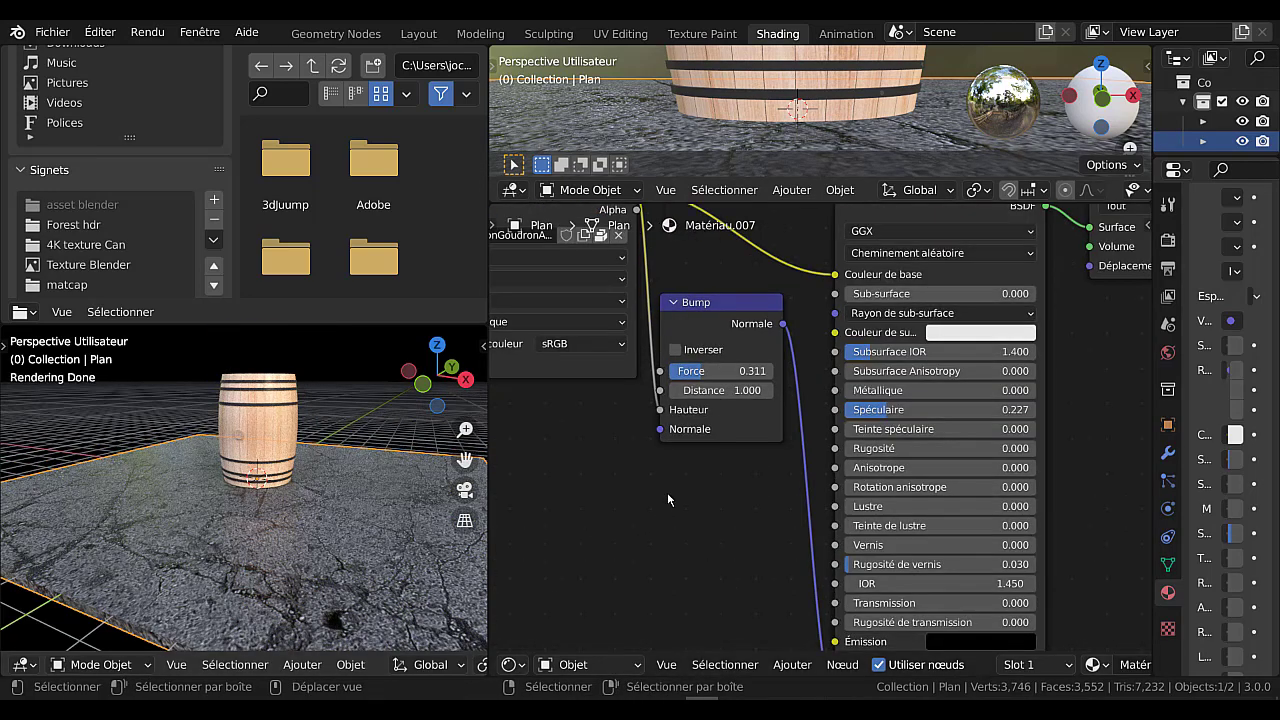
drag(682, 366, 708, 366)
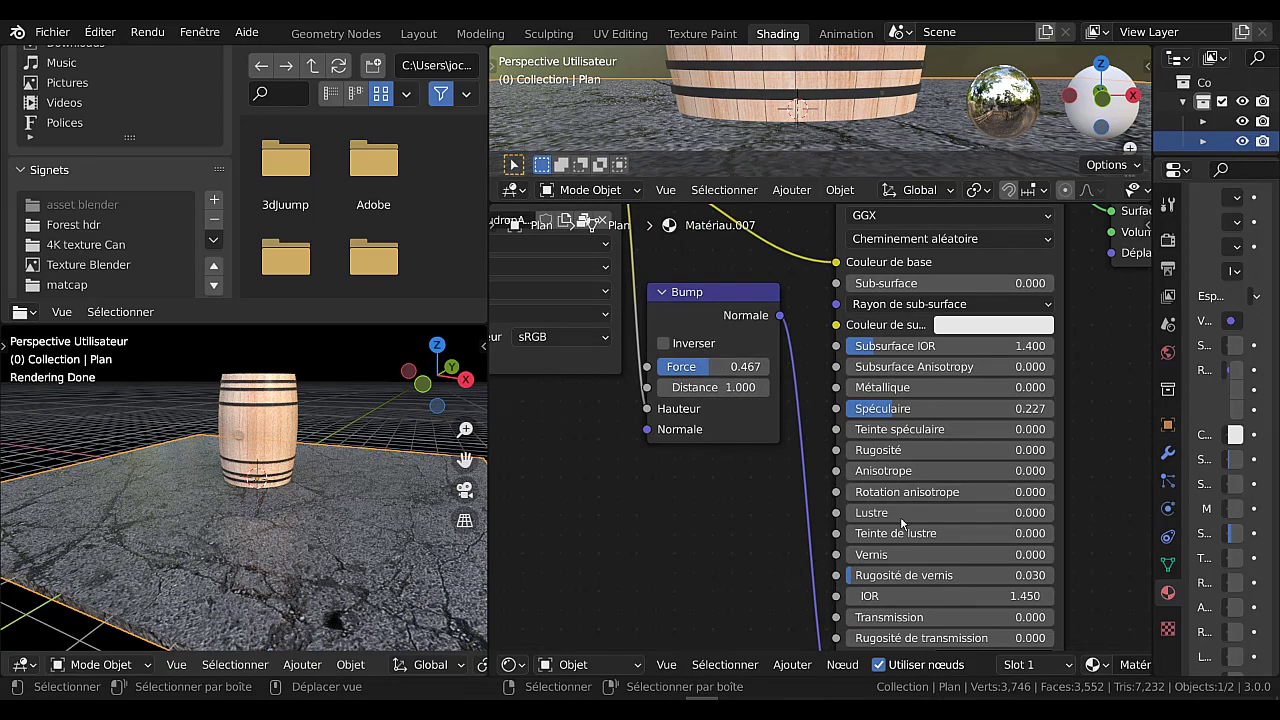
mouse_move(878, 450)
mouse_down()
mouse_move(905, 450)
mouse_move(869, 450)
mouse_up()
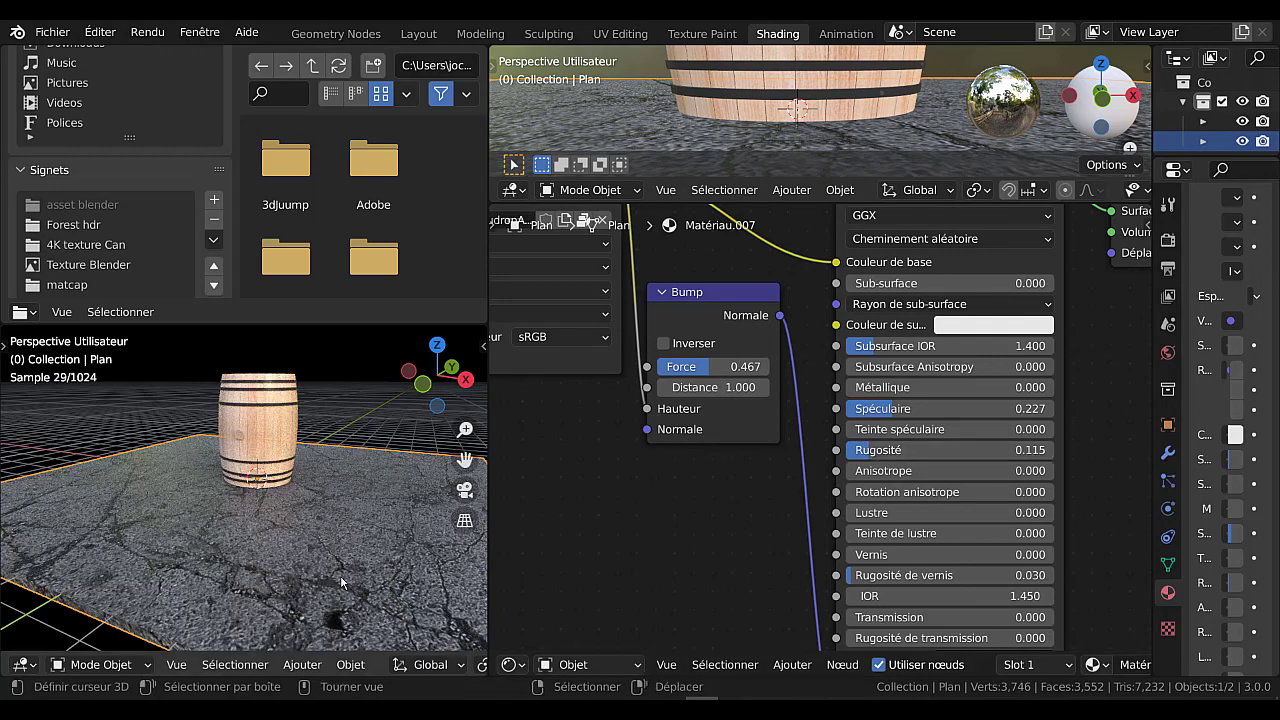
scroll(341, 582, down, 3)
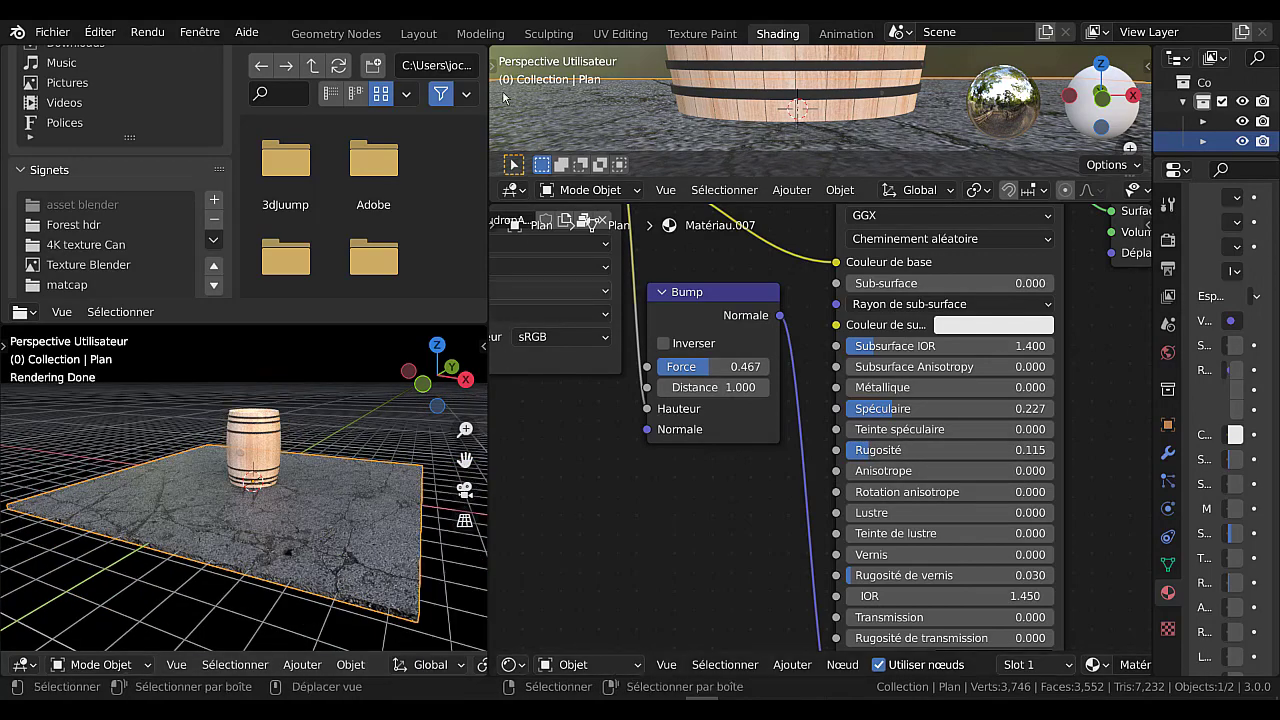
Switch to the Layout workspace and duplicate the upright barrel about 2.985 m along the global Y axis
click(418, 33)
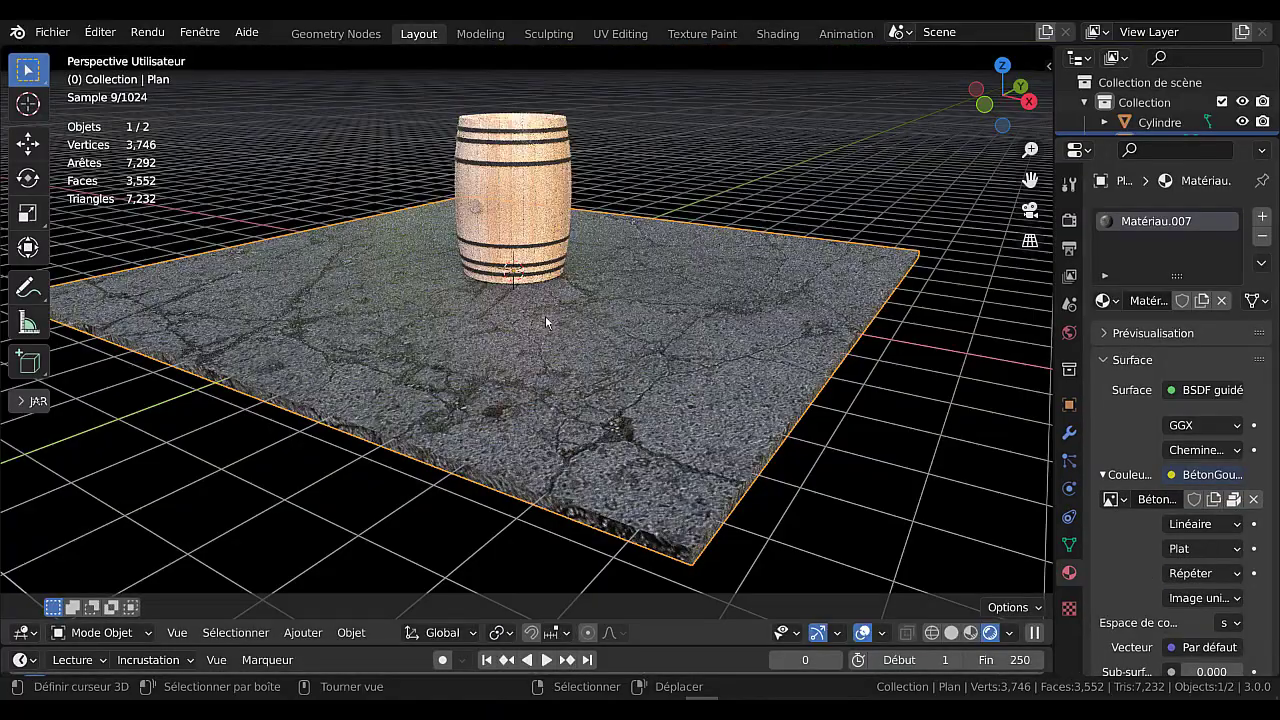
scroll(560, 312, down, 2)
scroll(590, 308, up, 5)
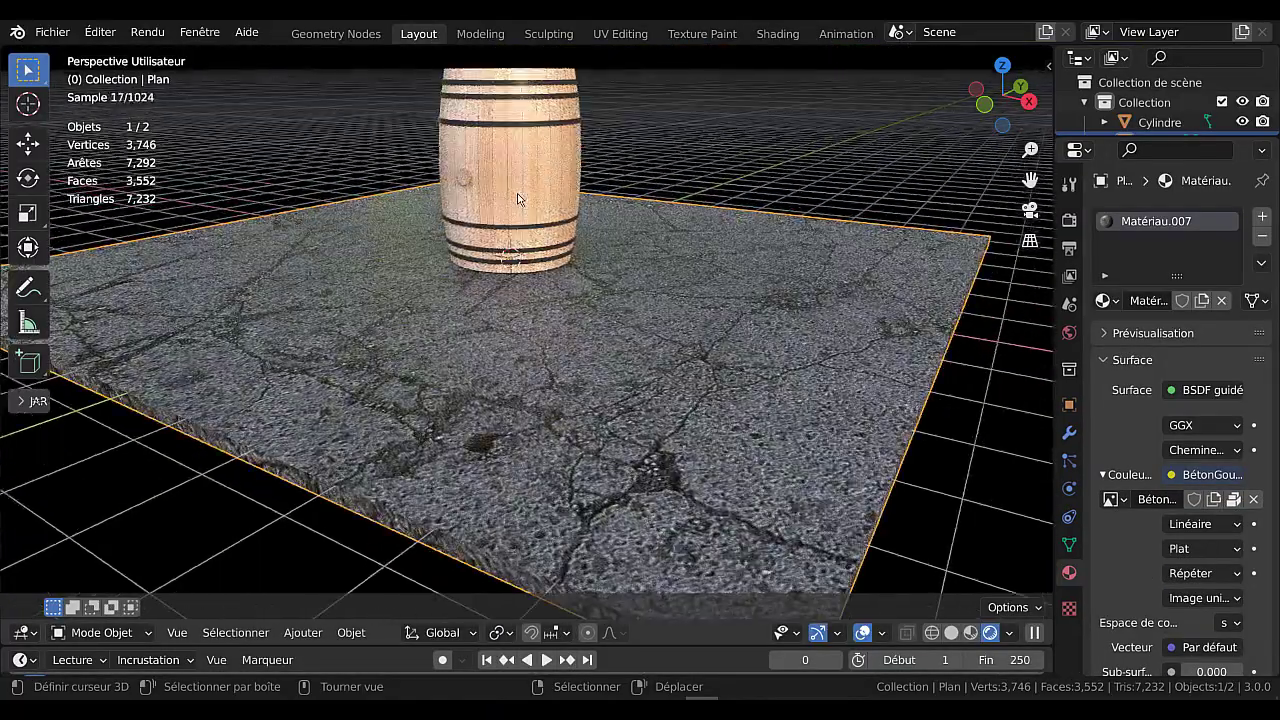
click(563, 268)
middle_drag(648, 280, 561, 300)
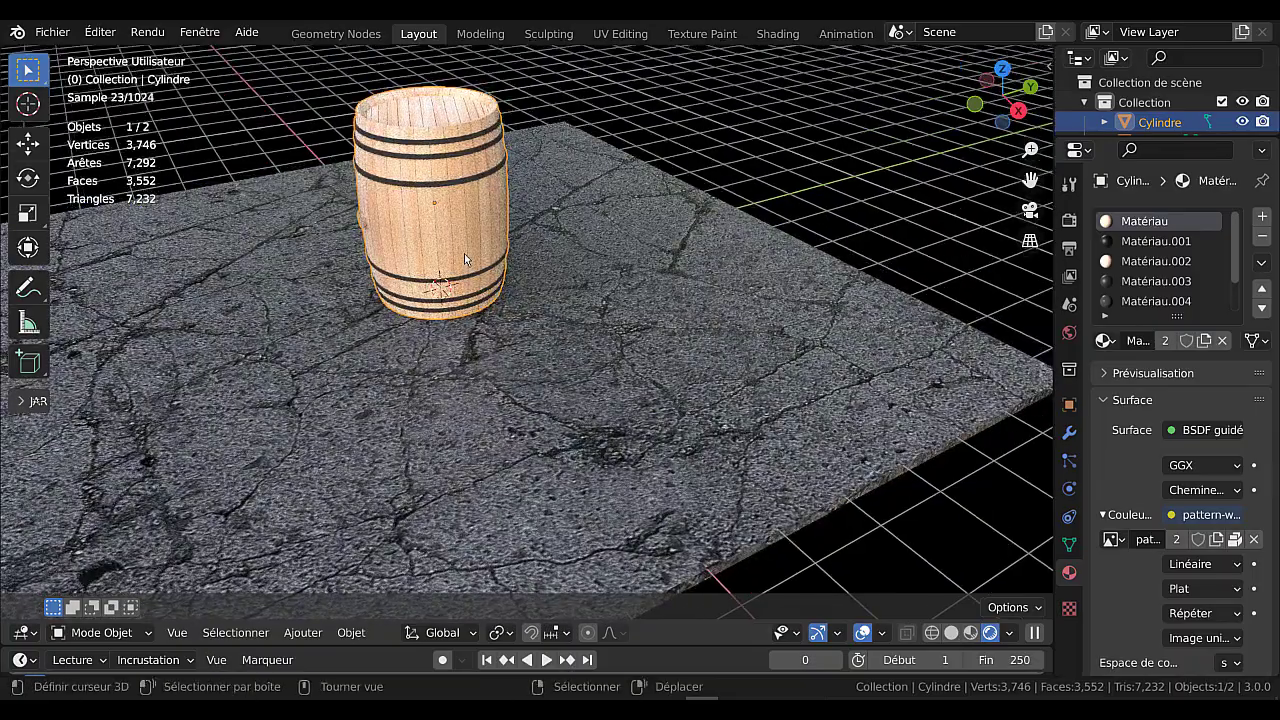
key(shift+d)
key(y)
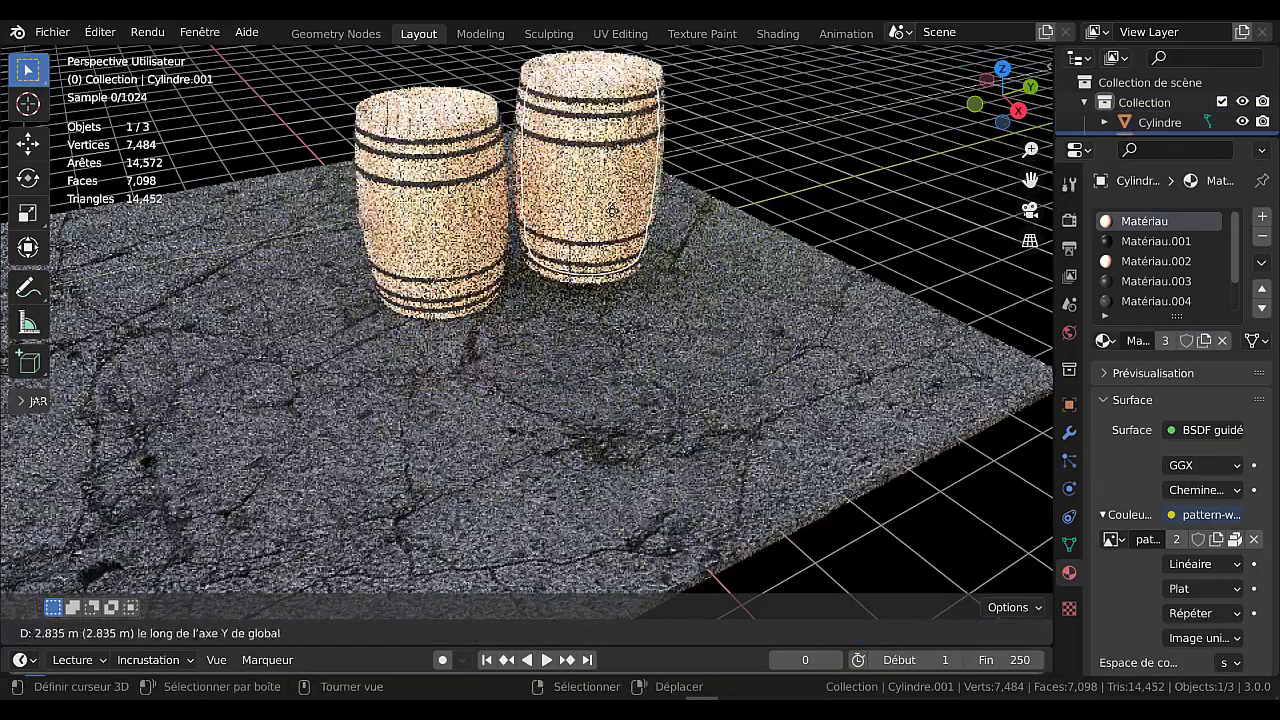
click(625, 255)
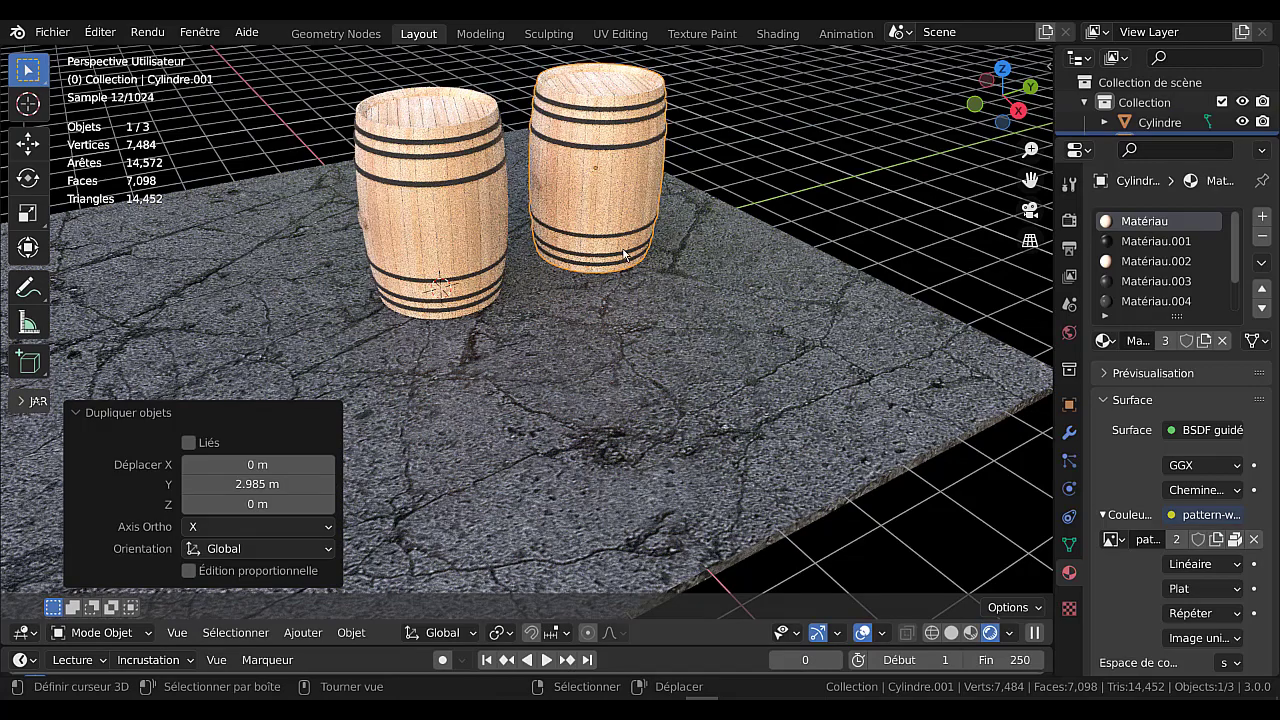
Rotate the duplicated barrel -90° about the global X axis to lay it on its side
middle_drag(655, 332, 591, 197)
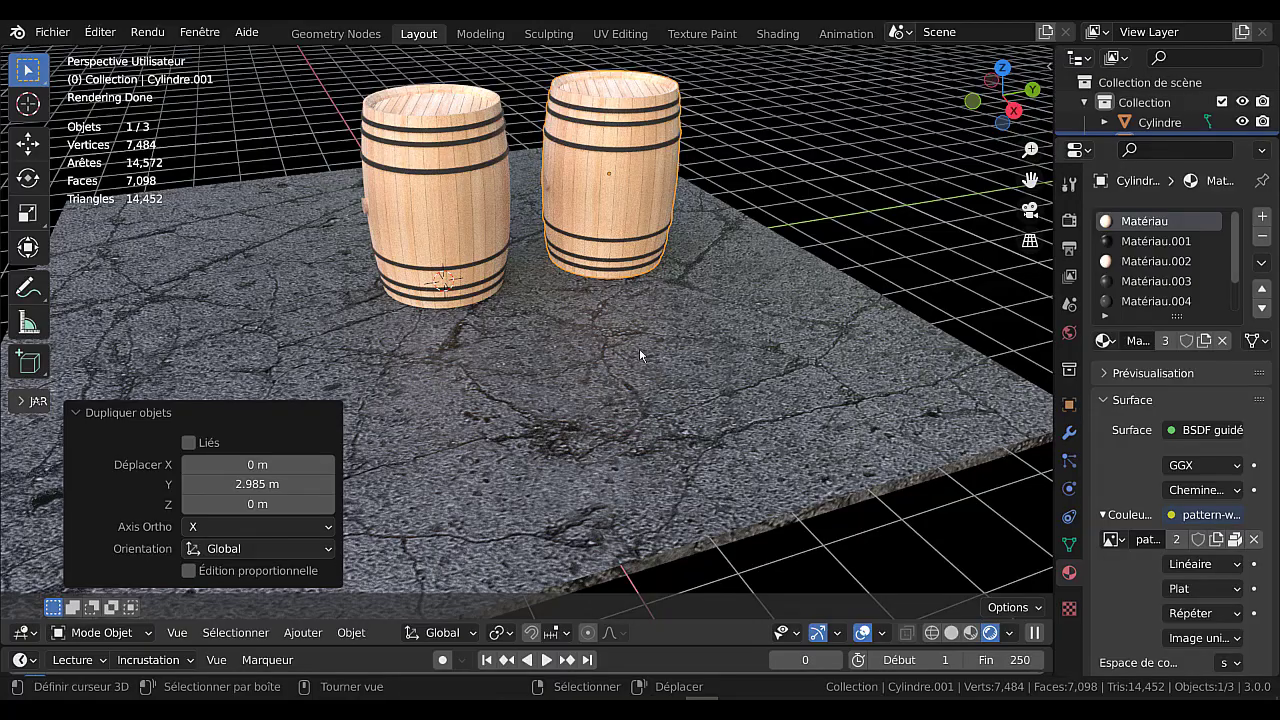
key(r)
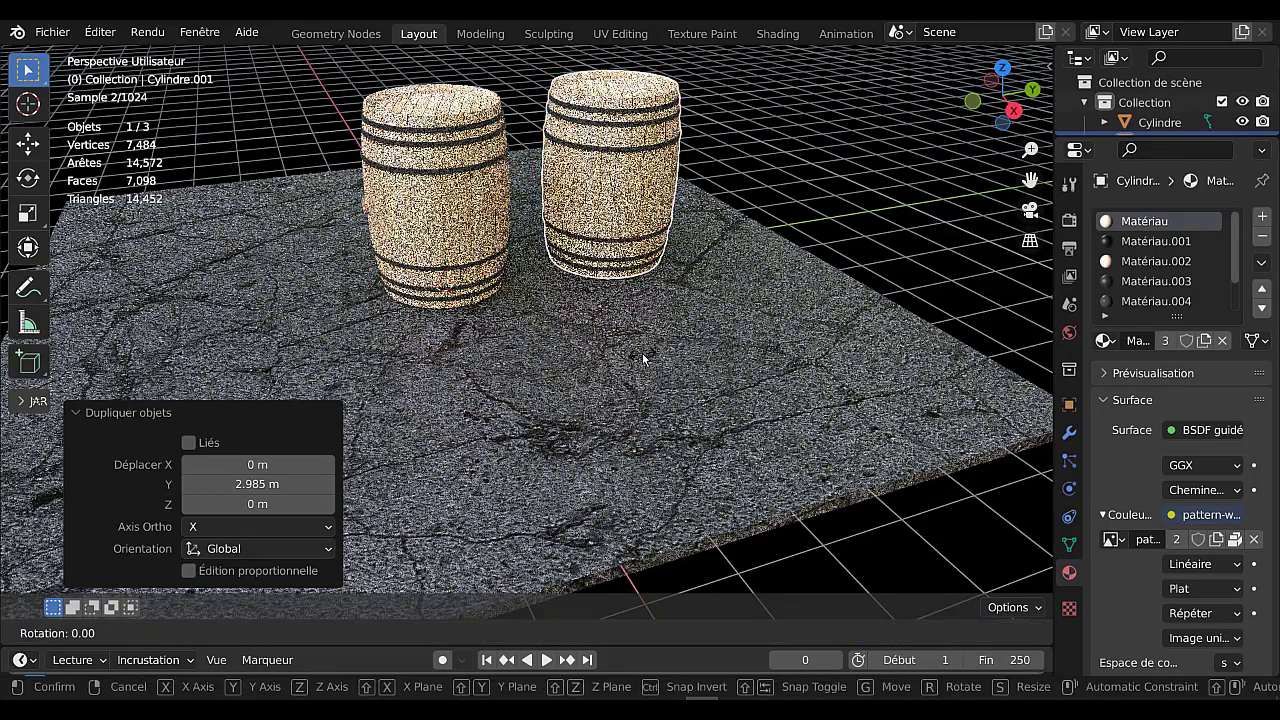
text(x)
text(-90)
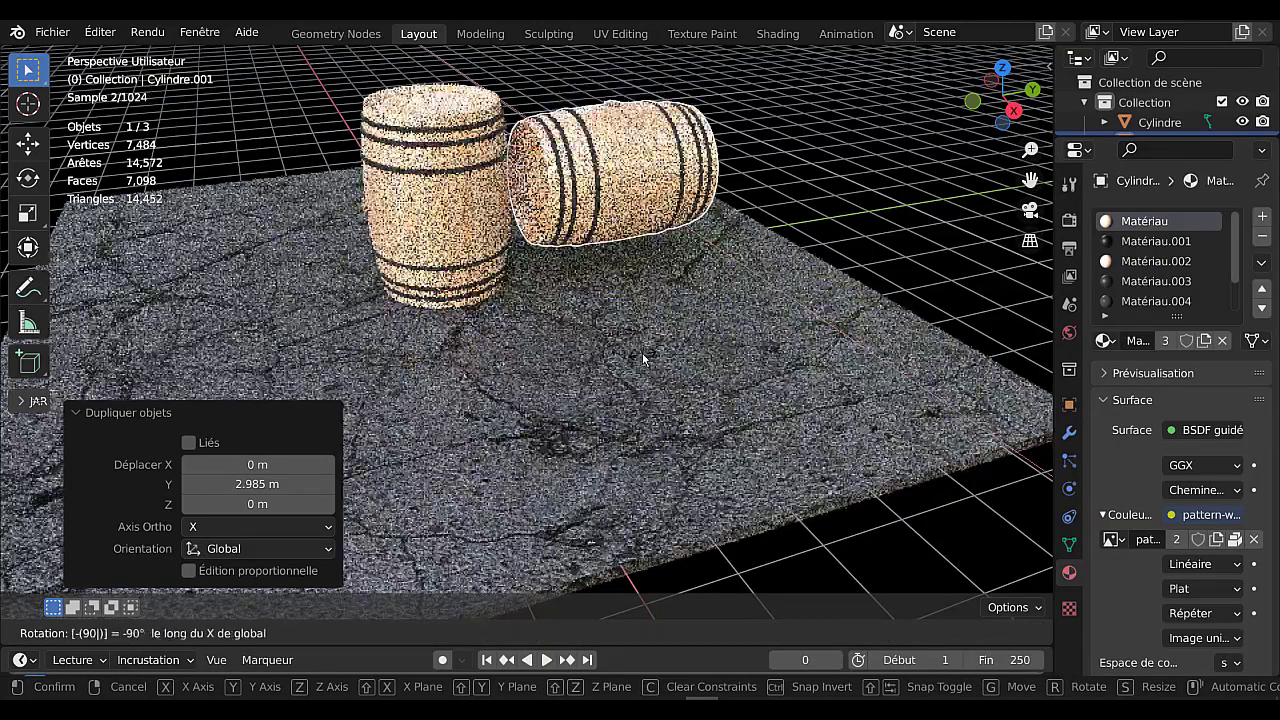
key(Return)
Move the lying barrel about 2.51 m along X, clear of the upright barrel
middle_drag(660, 350, 678, 316)
key(g)
key(x)
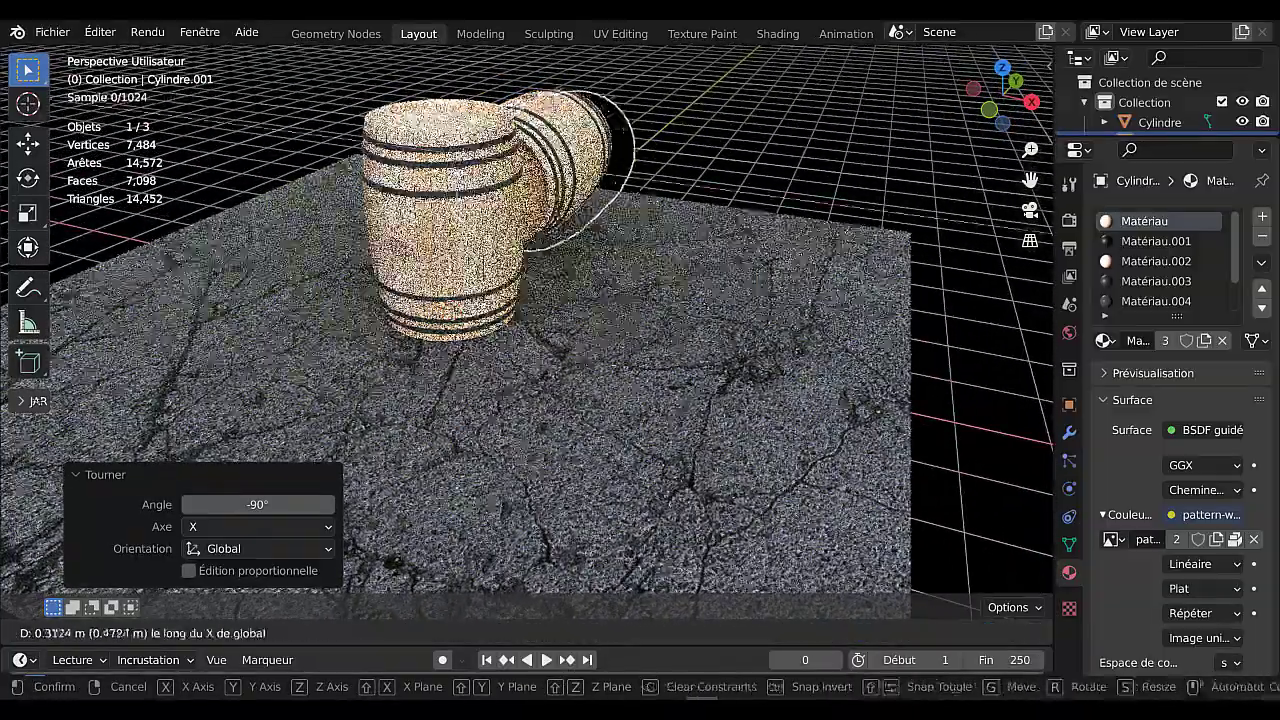
key(Return)
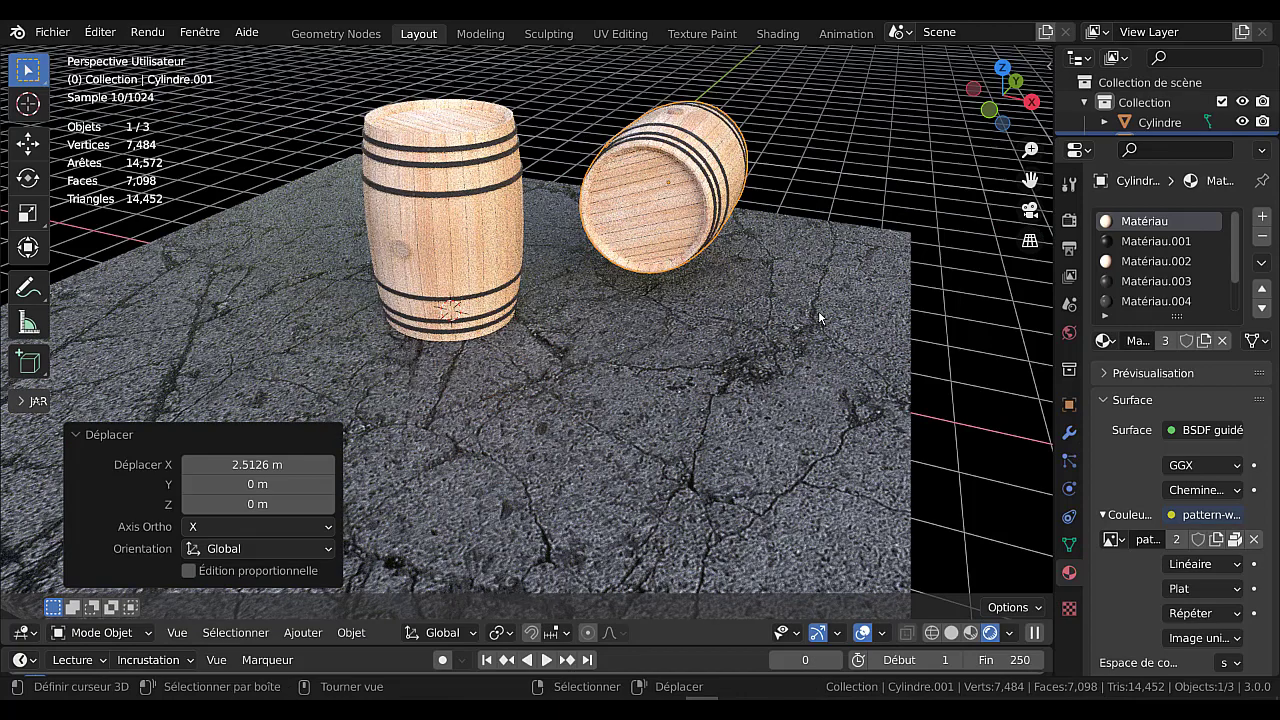
In front view, lower the lying barrel about 0.34 m along Z, then a further 0.006 m, onto the slab surface
key(KP_1)
key(g)
key(z)
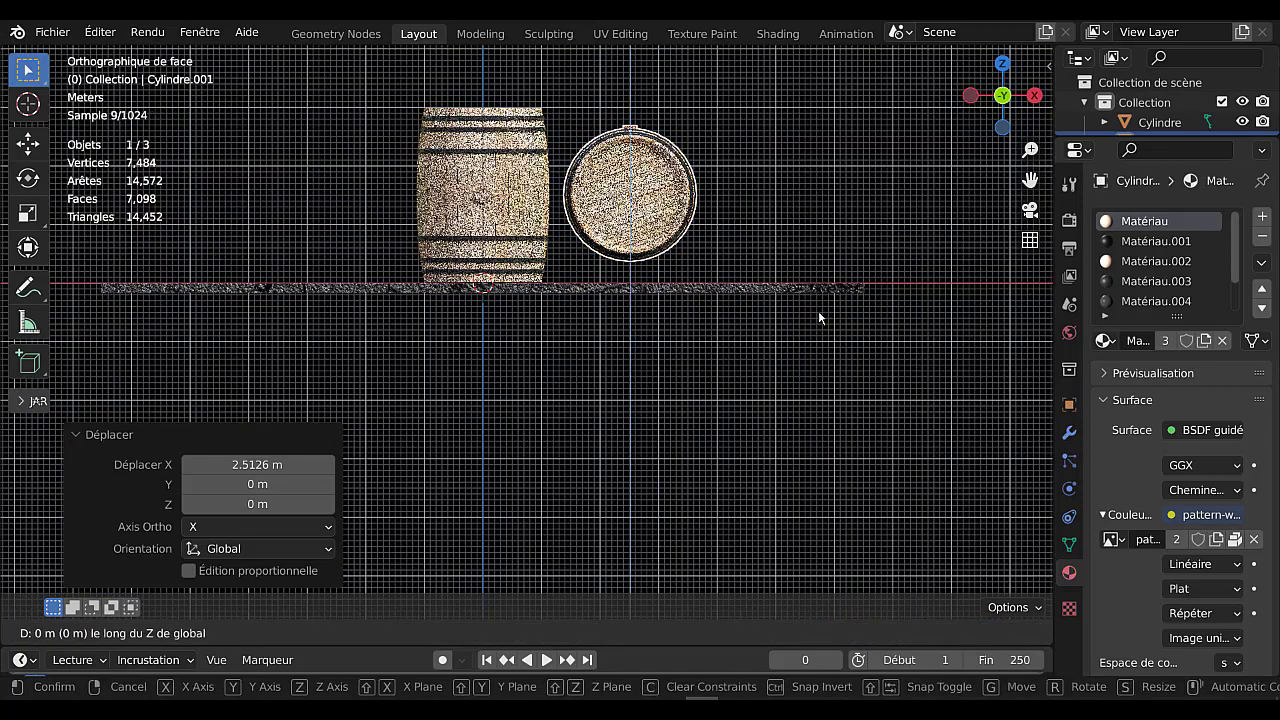
key(Return)
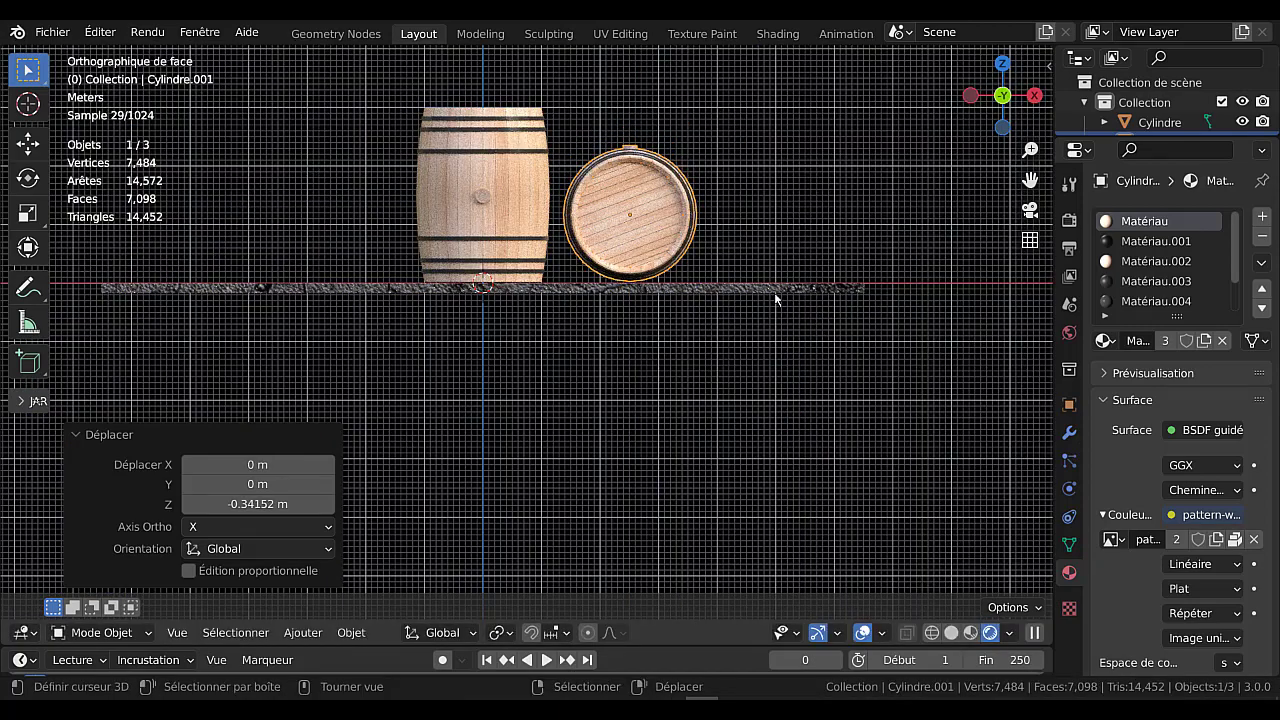
scroll(785, 251, up, 2)
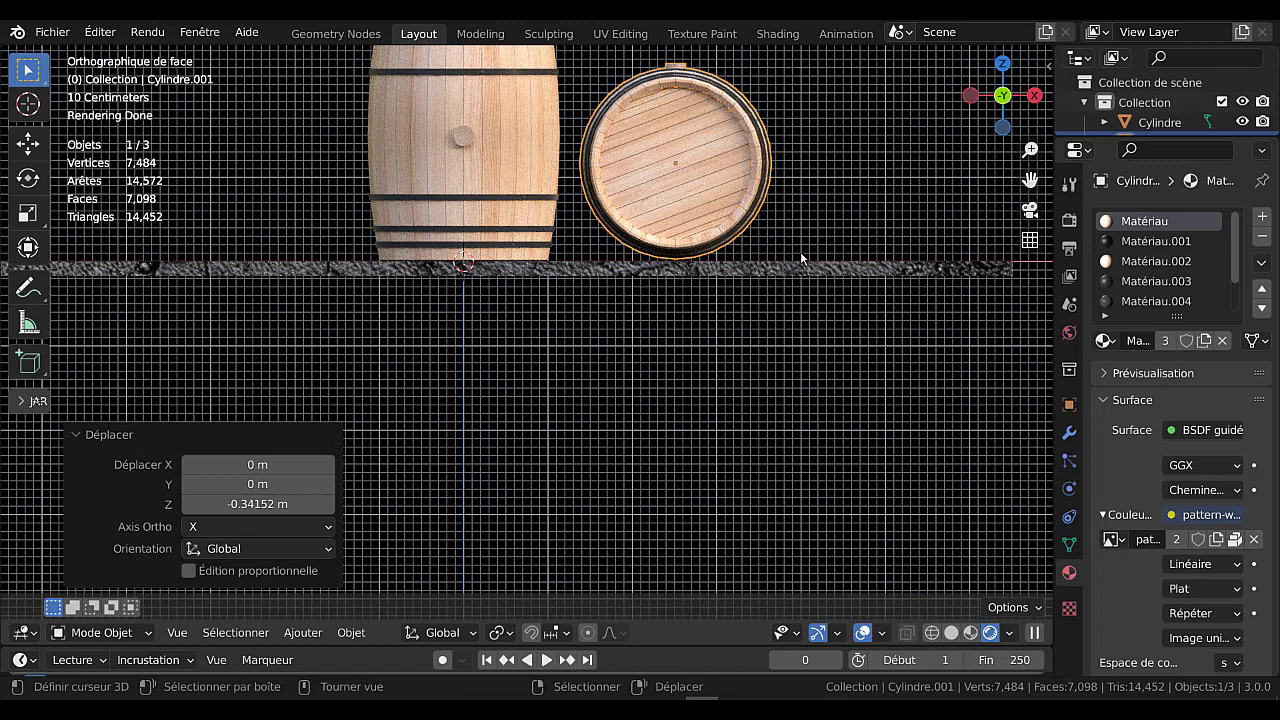
key(g)
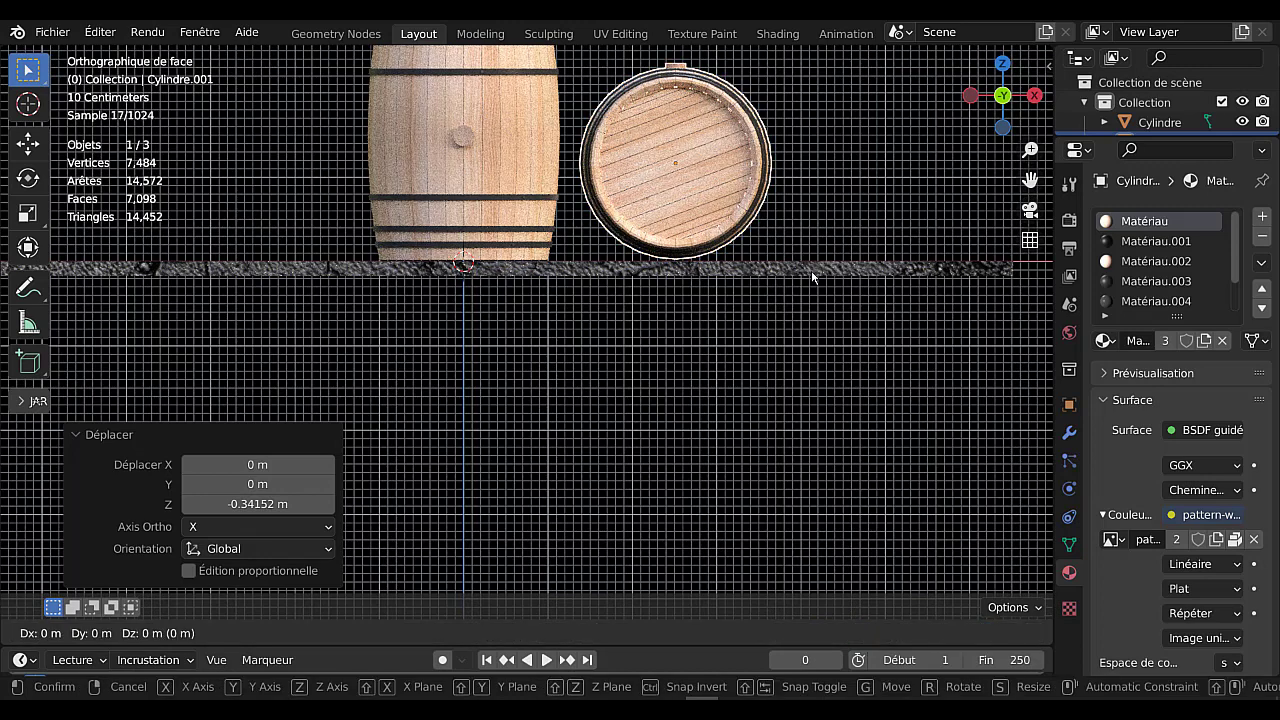
key(z)
click(812, 277)
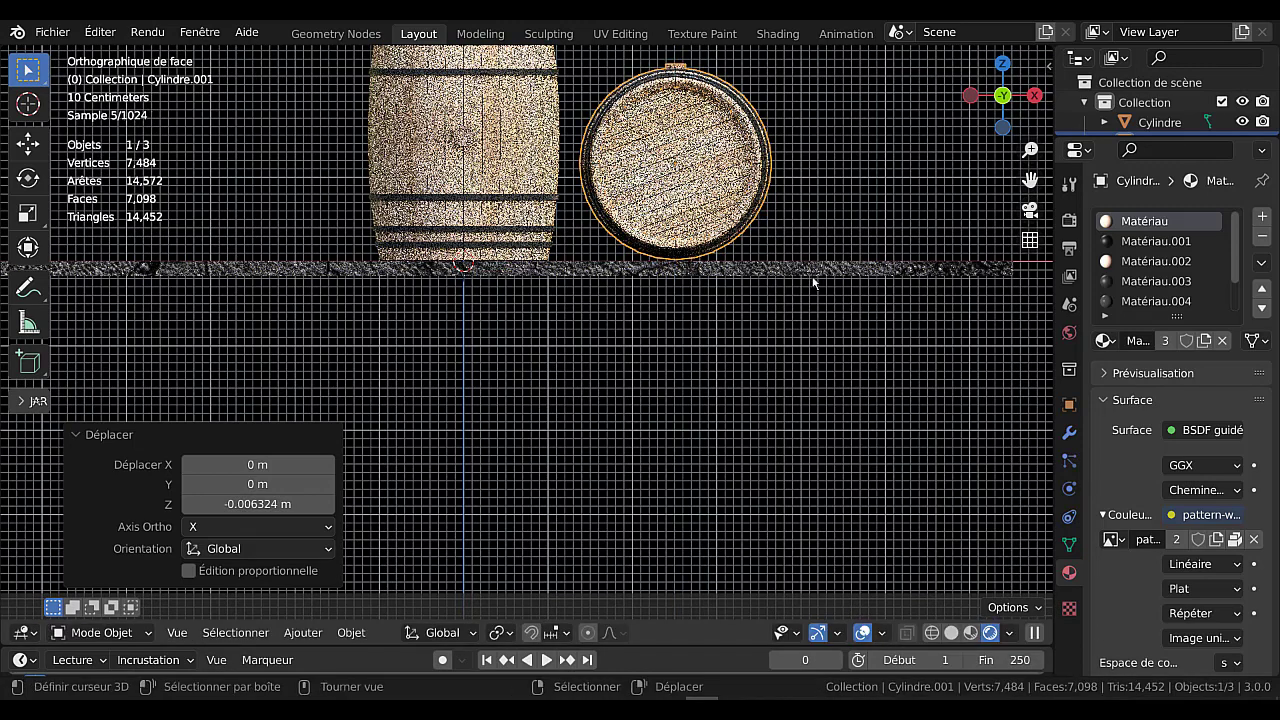
scroll(766, 214, down, 3)
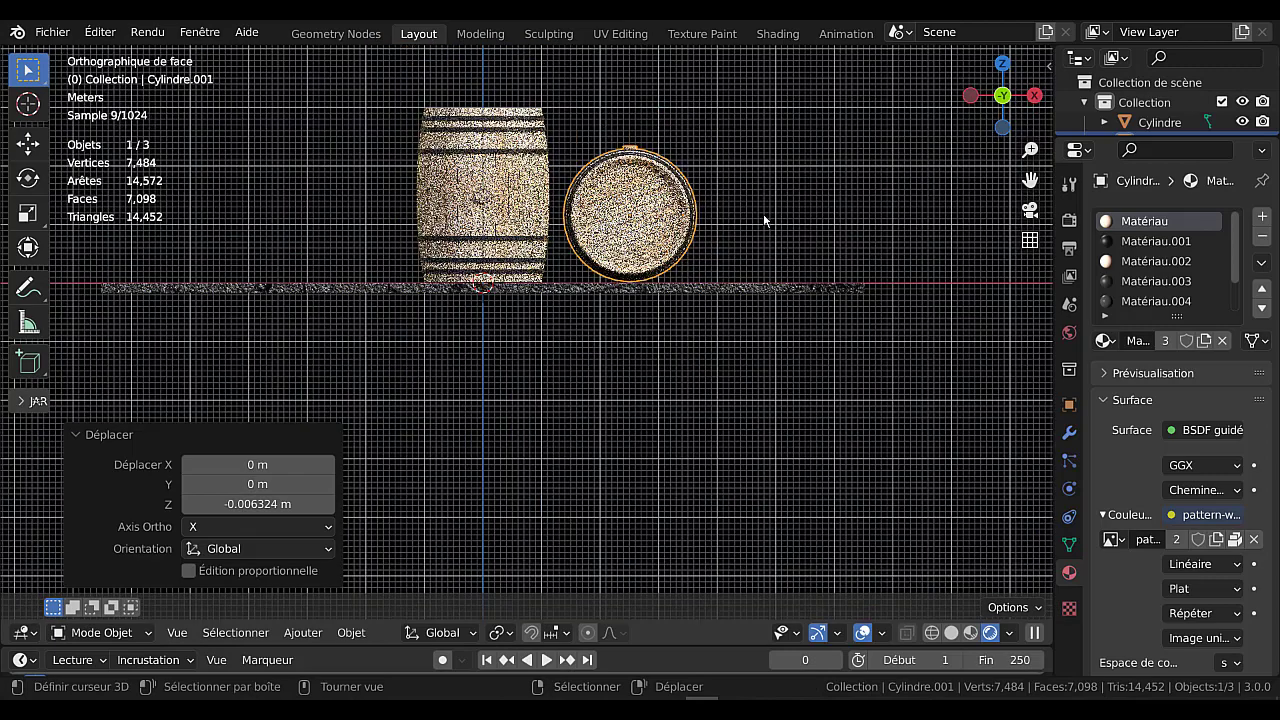
Duplicate the lying barrel and move the copy about 2.21 m along X, then a further 0.055 m, beside the first
key(shift+d)
right_click(704, 240)
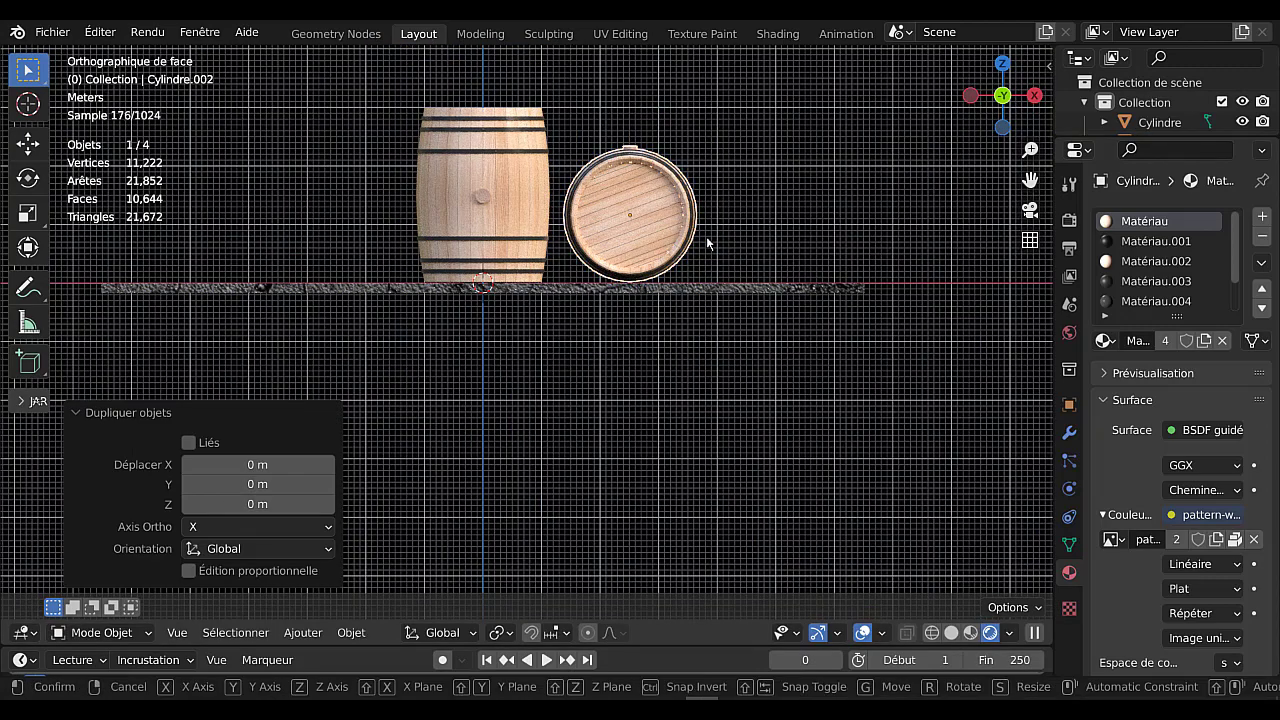
key(g)
key(x)
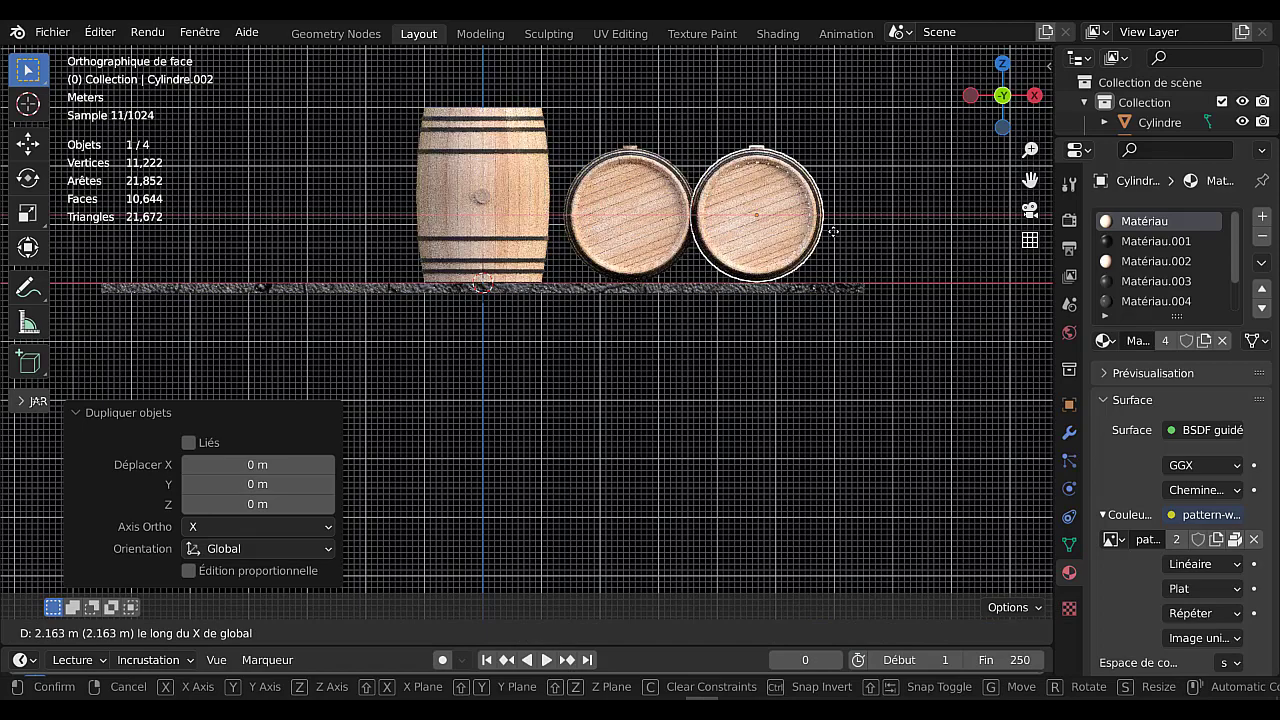
click(837, 240)
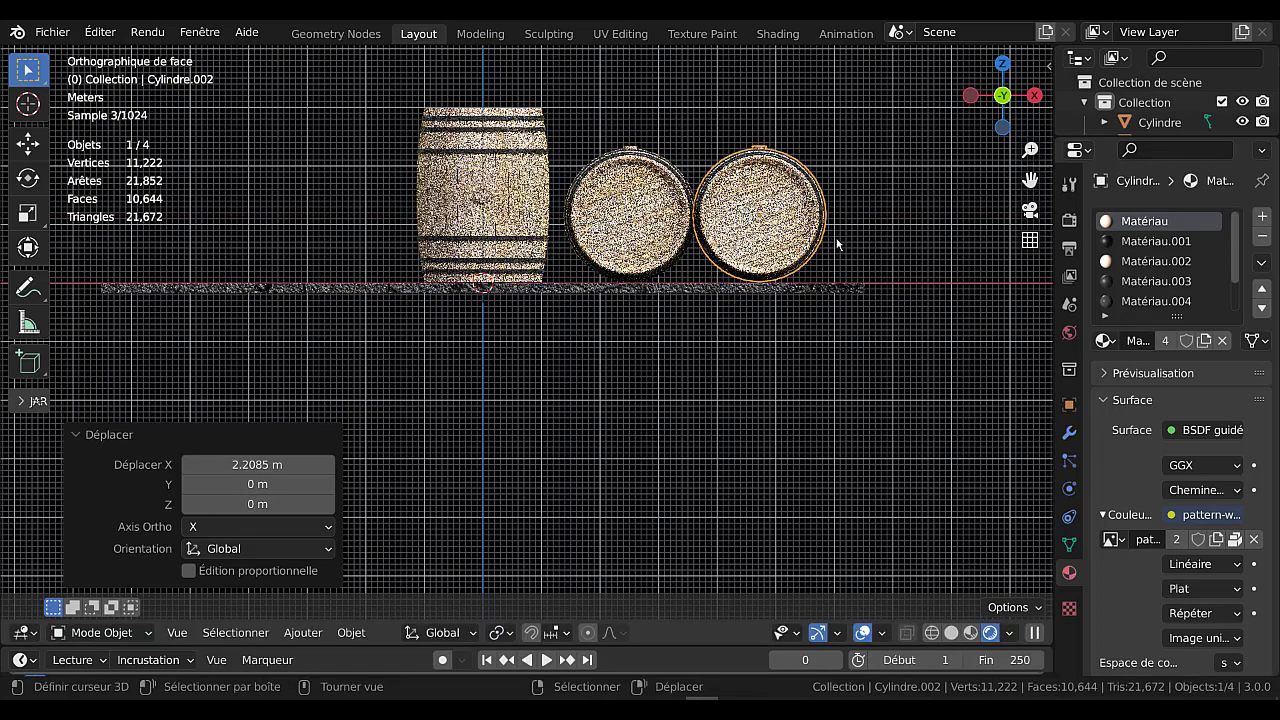
scroll(850, 236, up, 2)
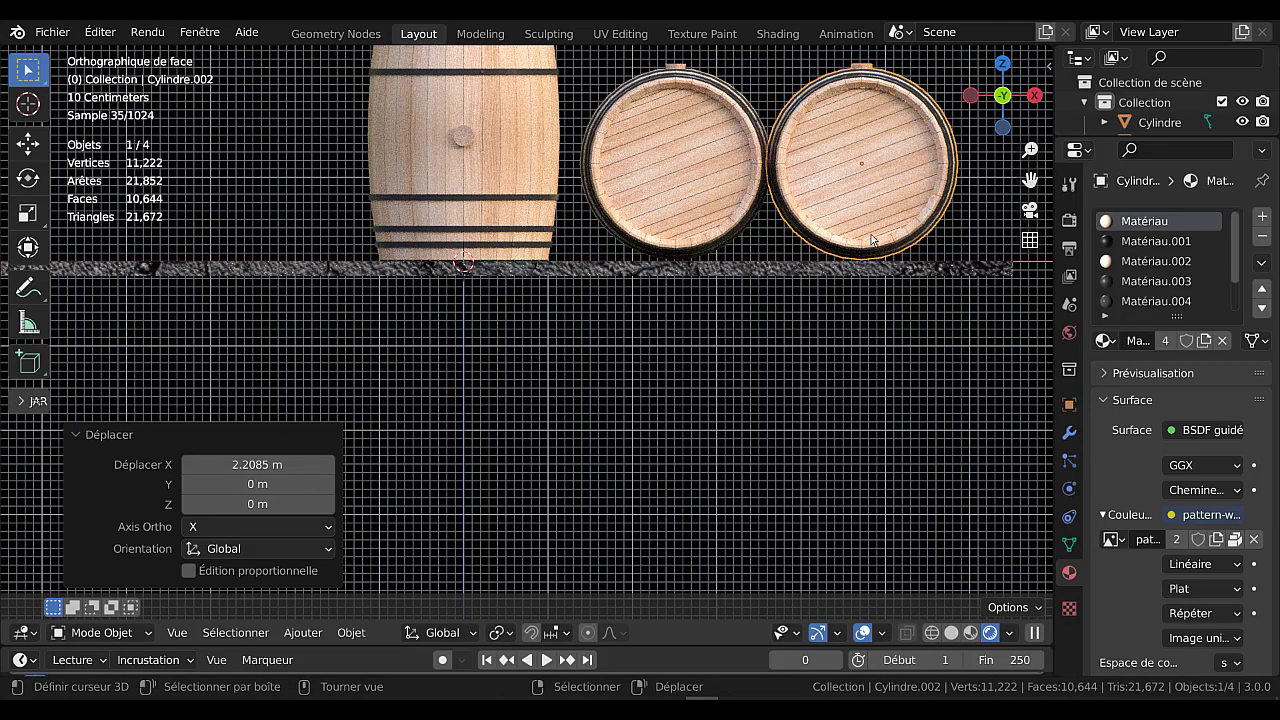
key(g)
key(x)
click(876, 238)
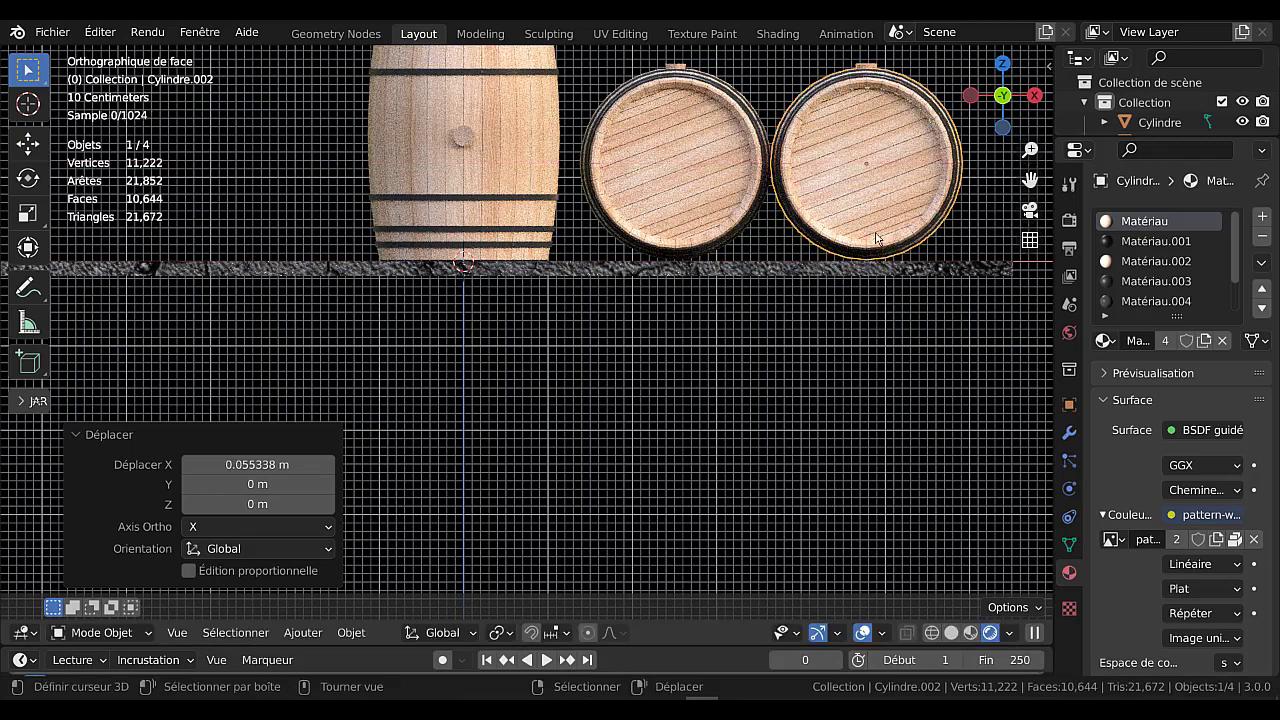
In Edit Mode, select the linked front lid faces of the second lying barrel and rotate them until the planks run nearly vertical
shift+middle_drag(876, 238, 790, 238)
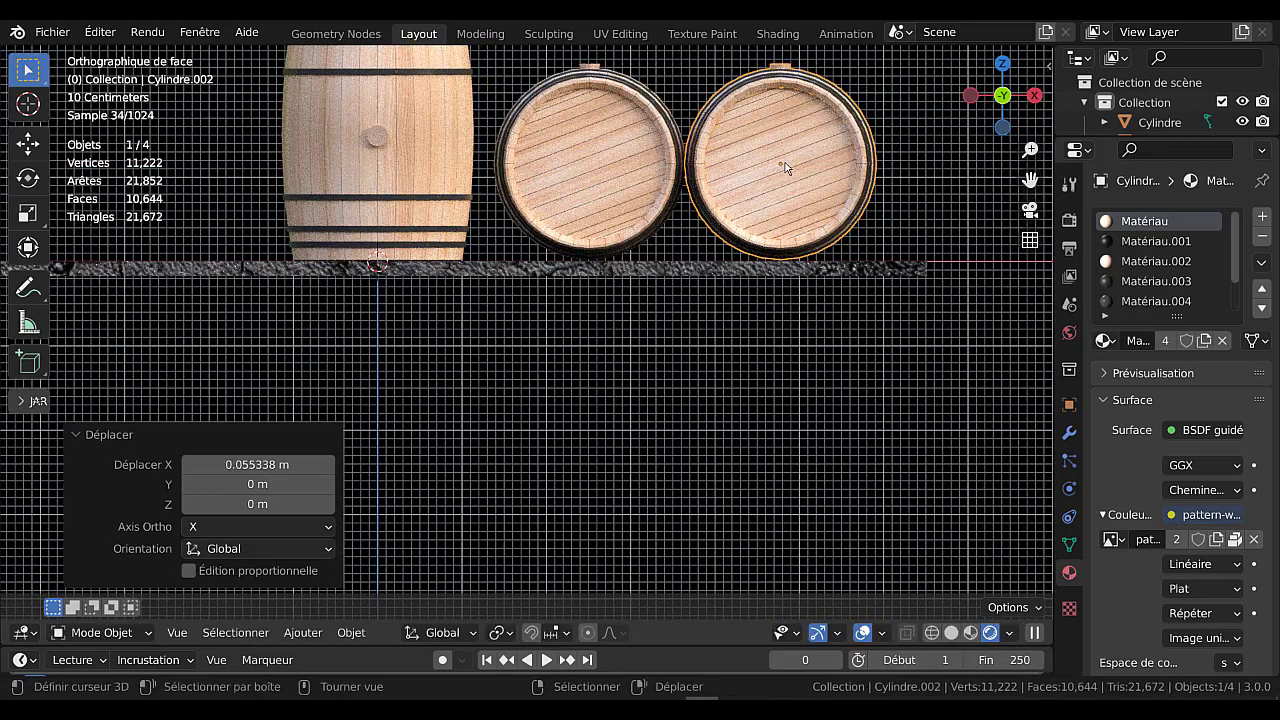
key(Tab)
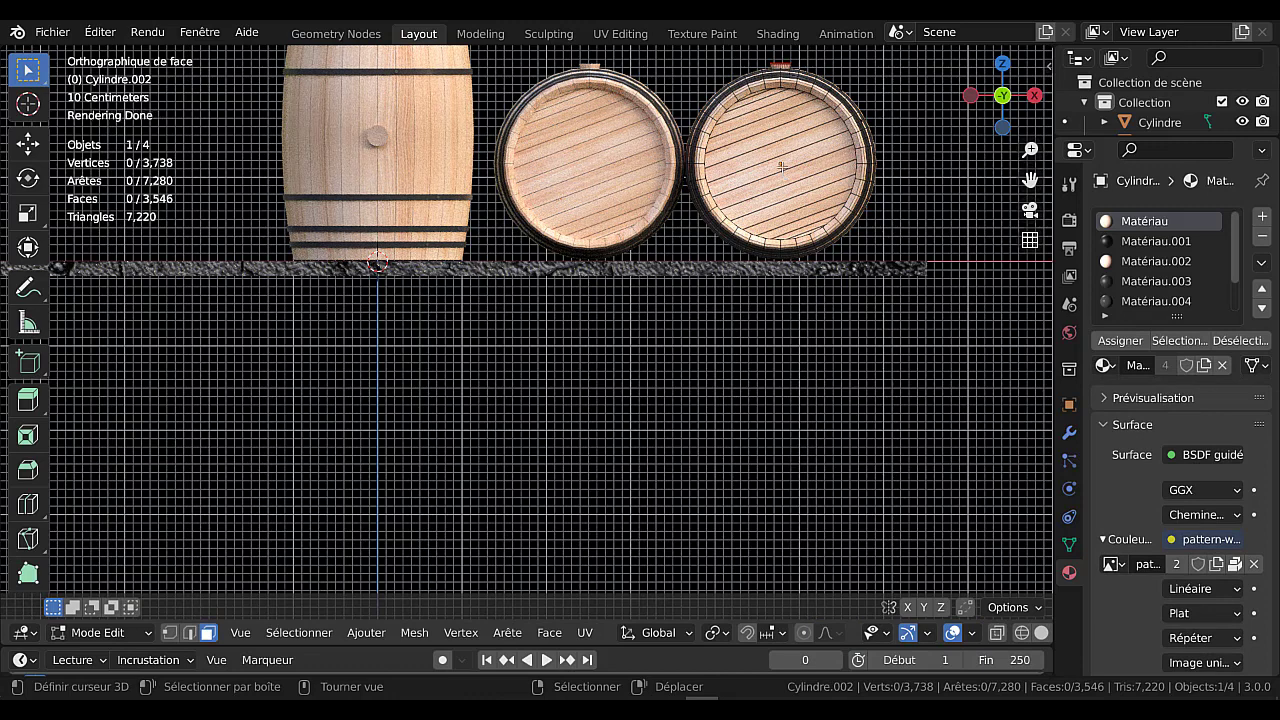
click(781, 167)
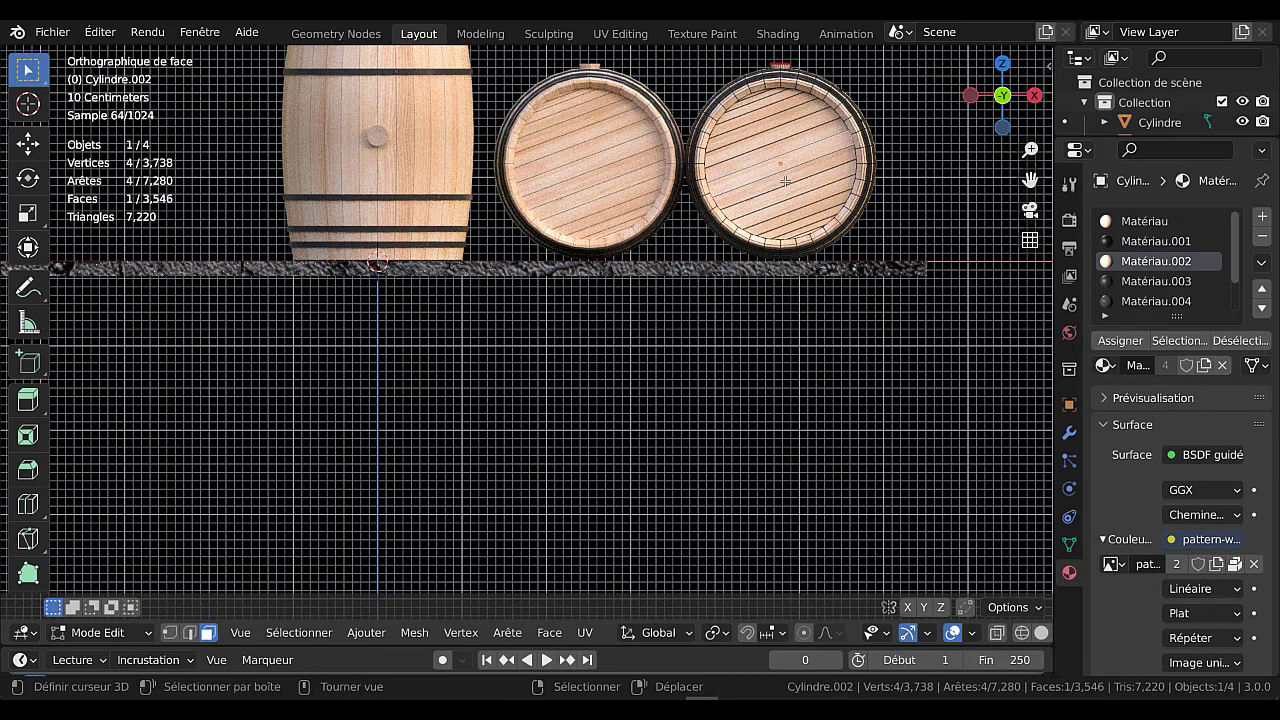
key(ctrl+l)
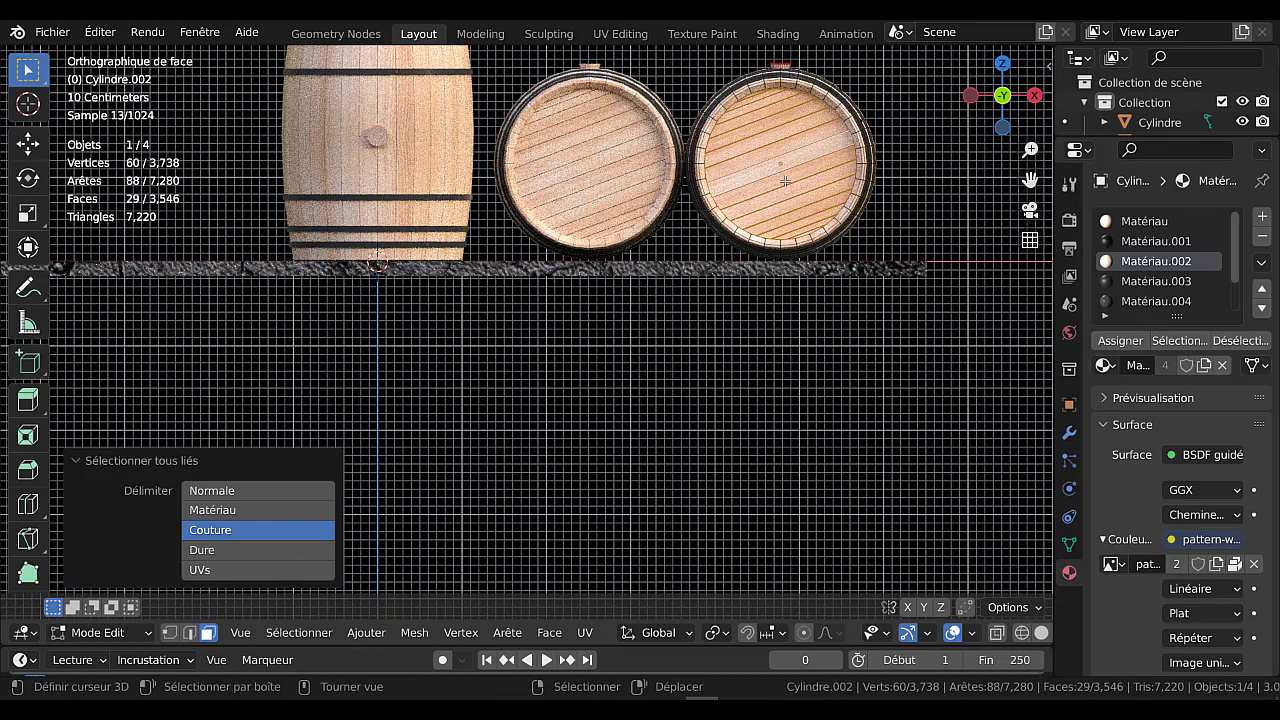
key(r)
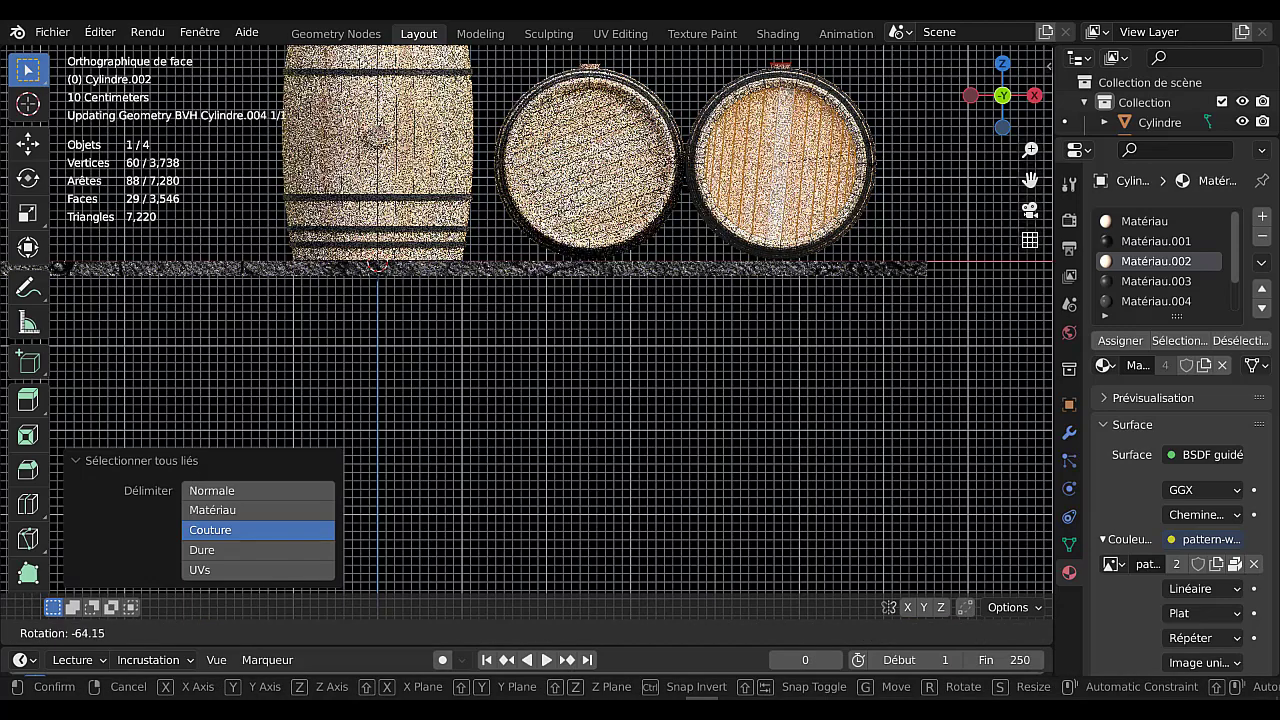
click(836, 186)
key(Tab)
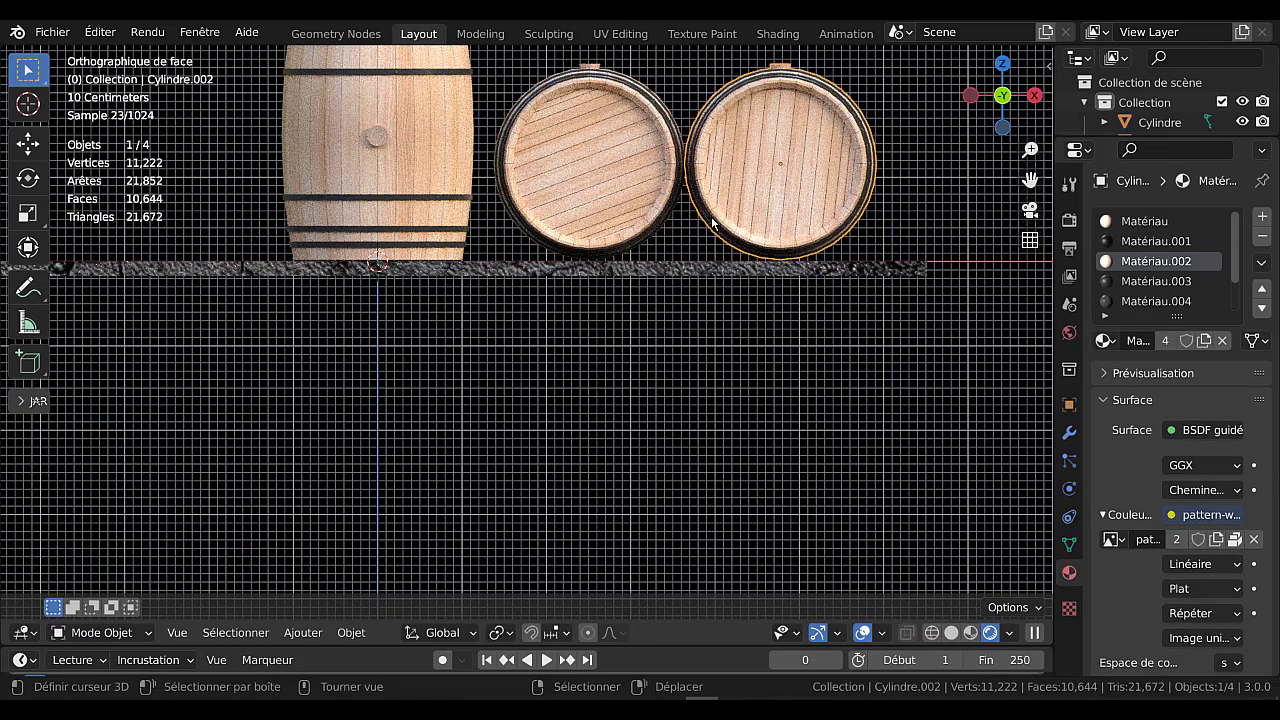
Duplicate both lying barrels together and move the copies about -4.68 m along X, behind the upright barrel
scroll(713, 222, down, 3)
middle_drag(774, 251, 740, 200)
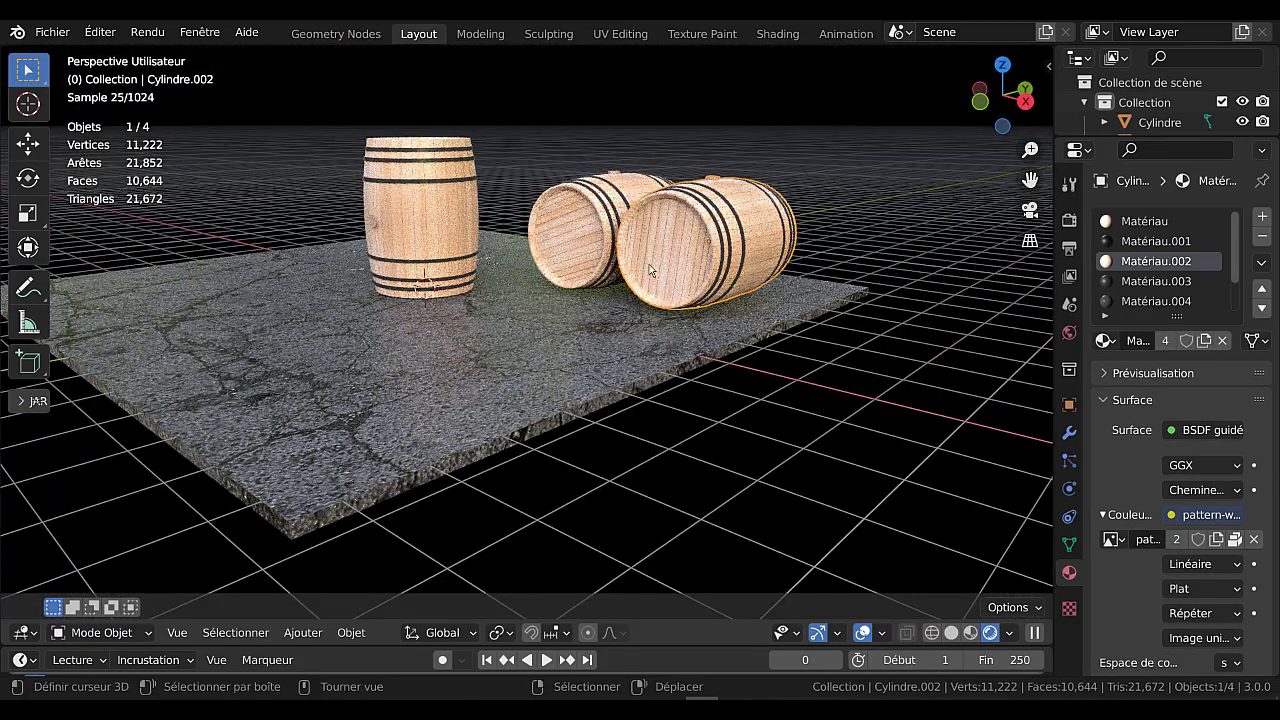
shift+click(582, 242)
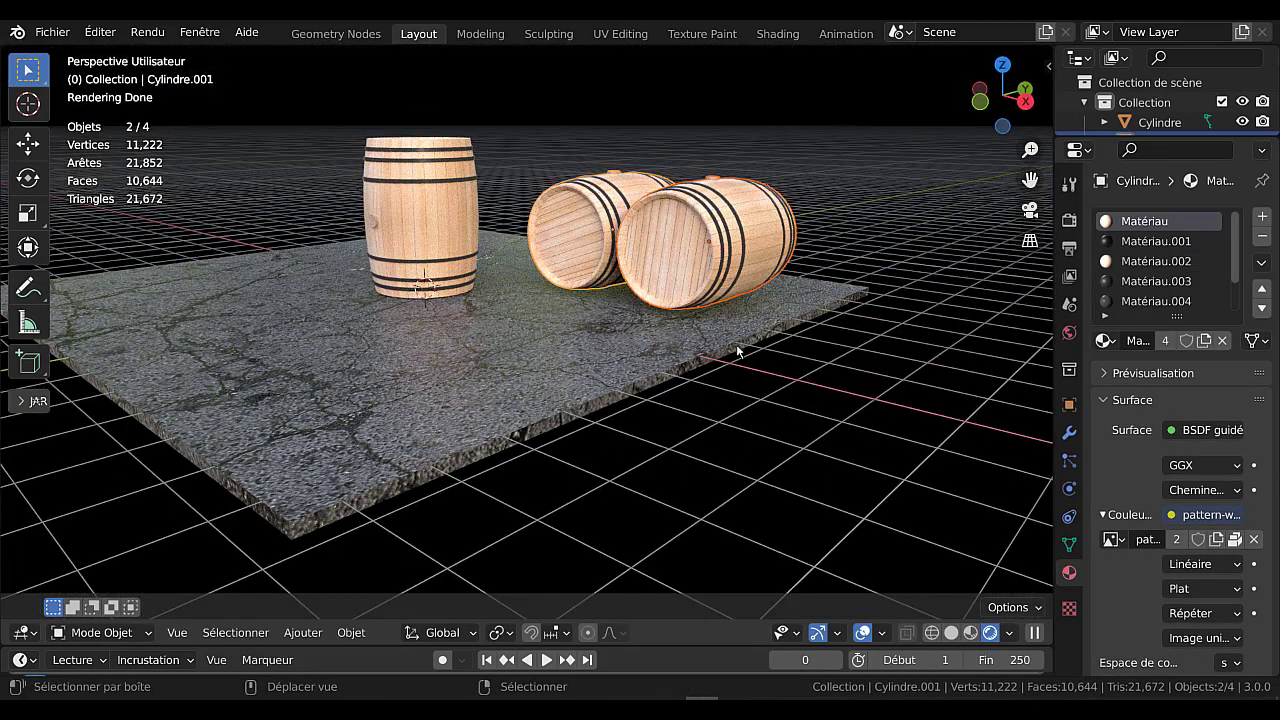
key(shift+d)
right_click(776, 390)
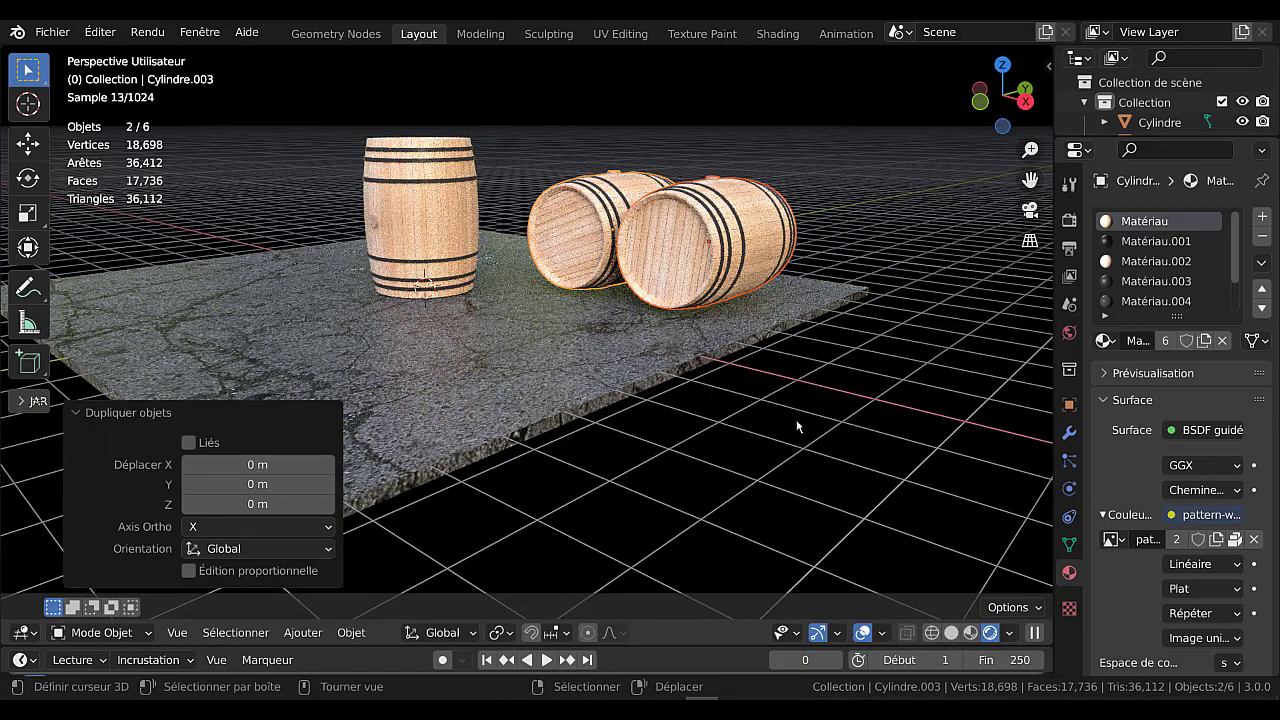
key(g)
key(x)
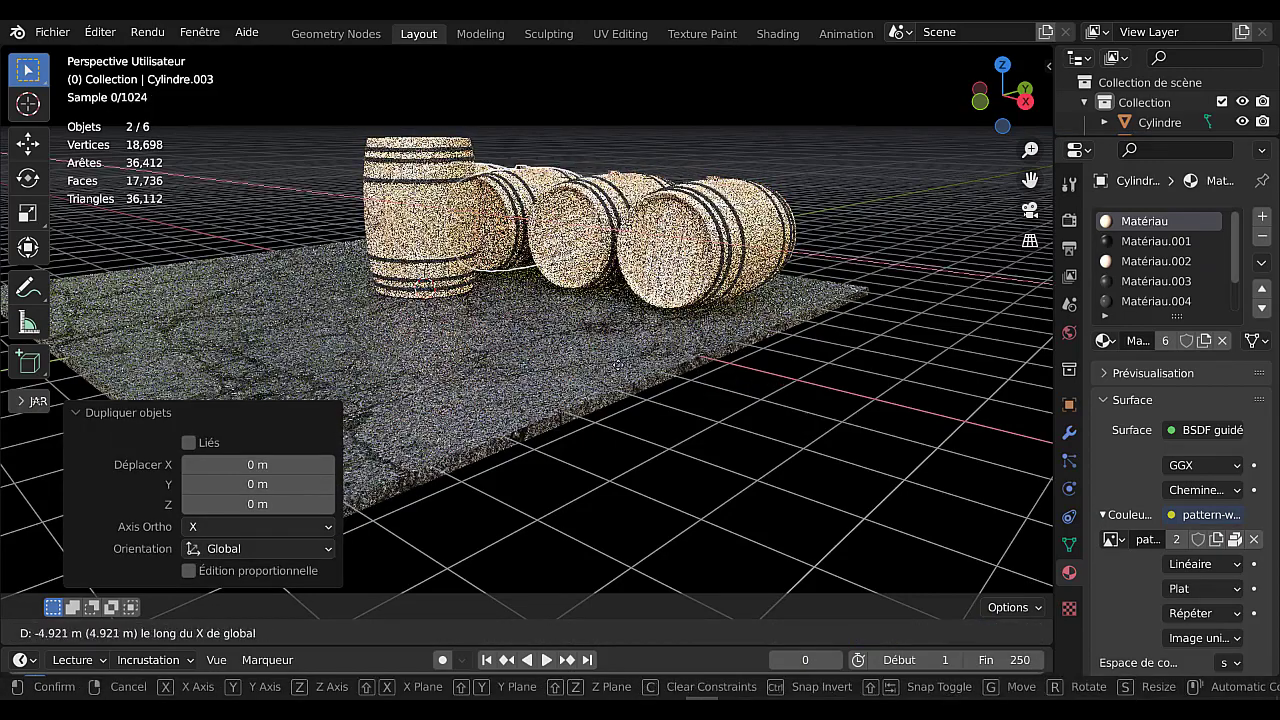
click(636, 378)
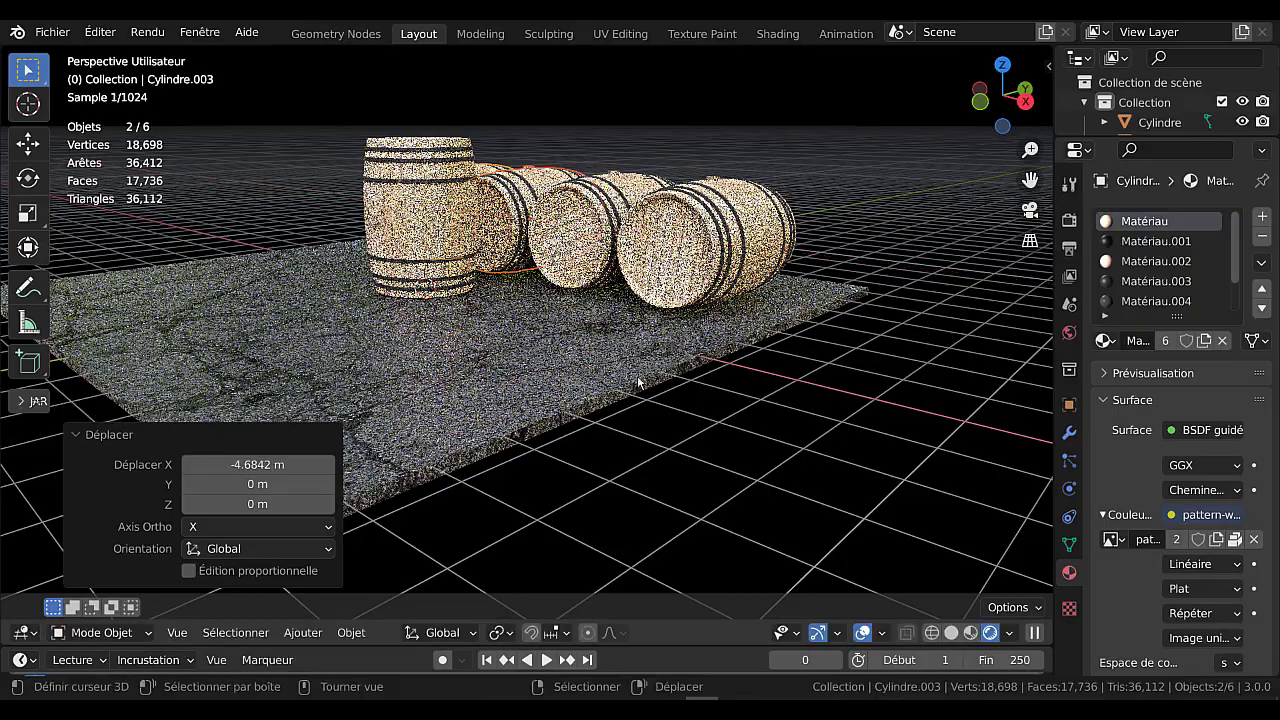
Shift the two duplicated barrels about 0.196 m along X to tighten the row of lying barrels
scroll(638, 385, down, 2)
middle_drag(638, 385, 643, 336)
scroll(643, 336, up, 3)
key(g)
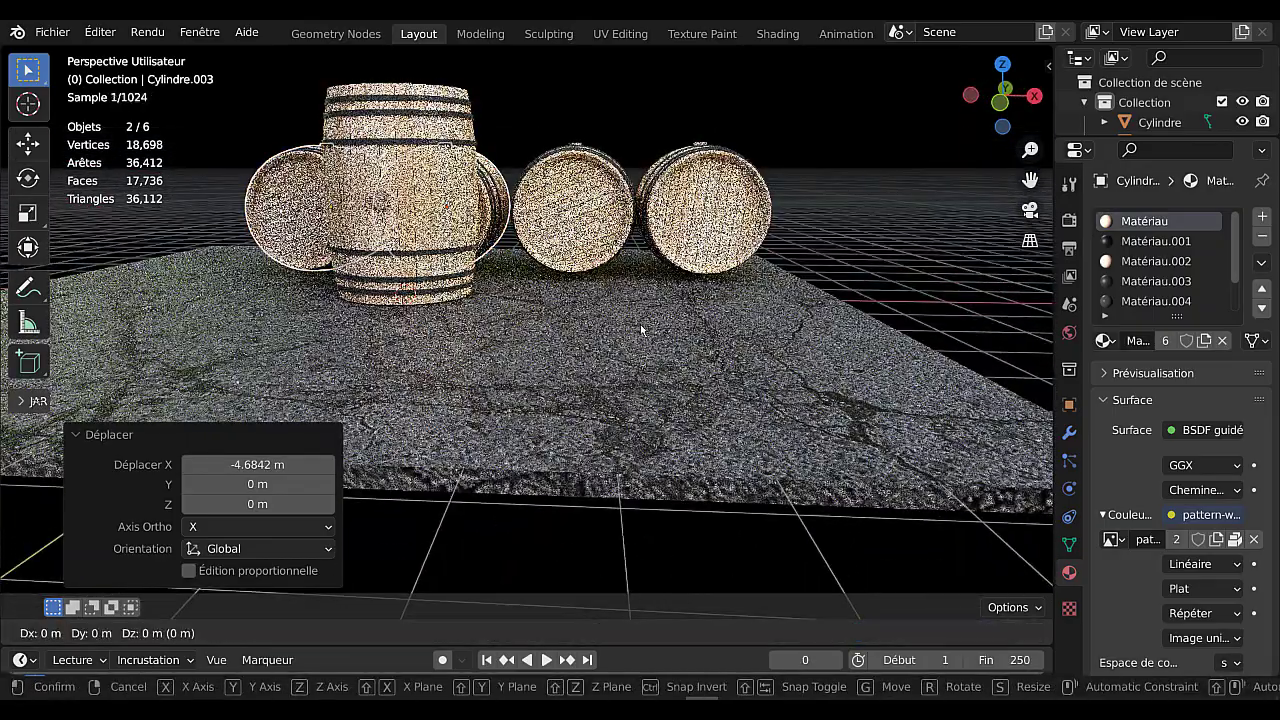
key(x)
click(646, 330)
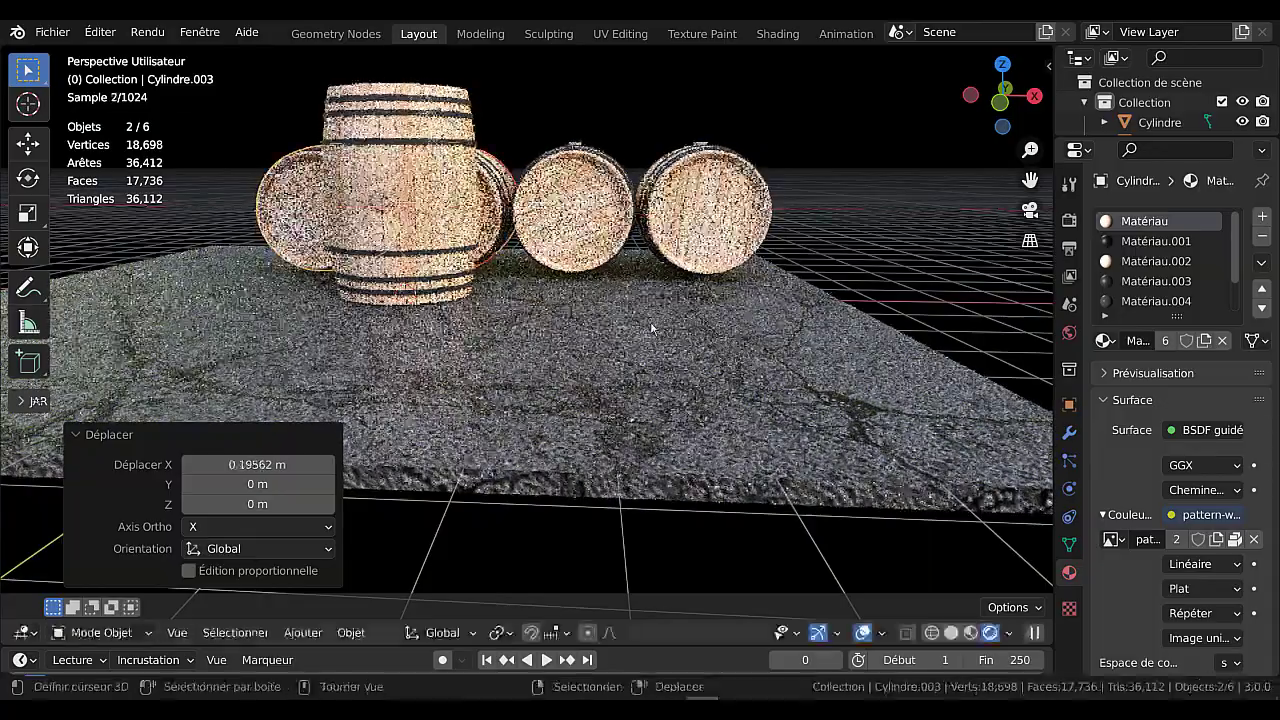
Add a camera in Object Mode and align it to a raised, angled view of the barrels on the slab
scroll(652, 331, down, 5)
key(Tab)
middle_drag(751, 329, 771, 413)
scroll(612, 369, up, 3)
click(366, 632)
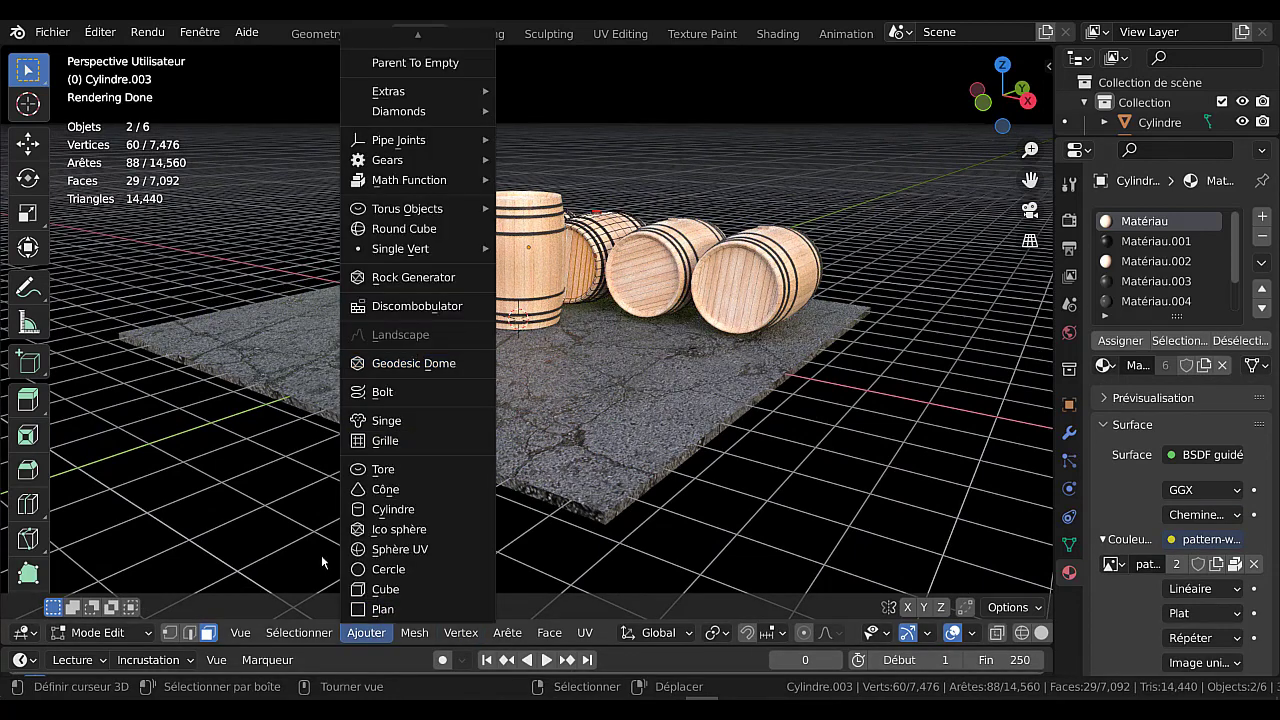
click(364, 633)
key(Tab)
click(351, 632)
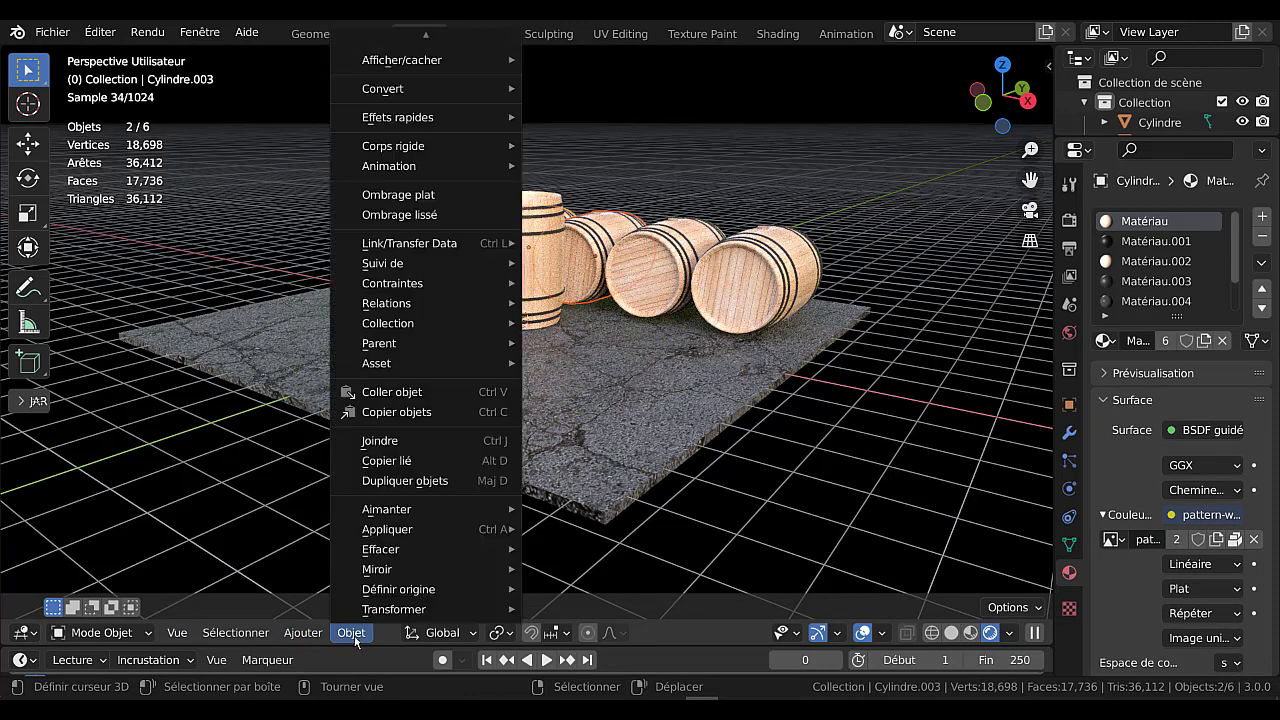
mouse_move(302, 632)
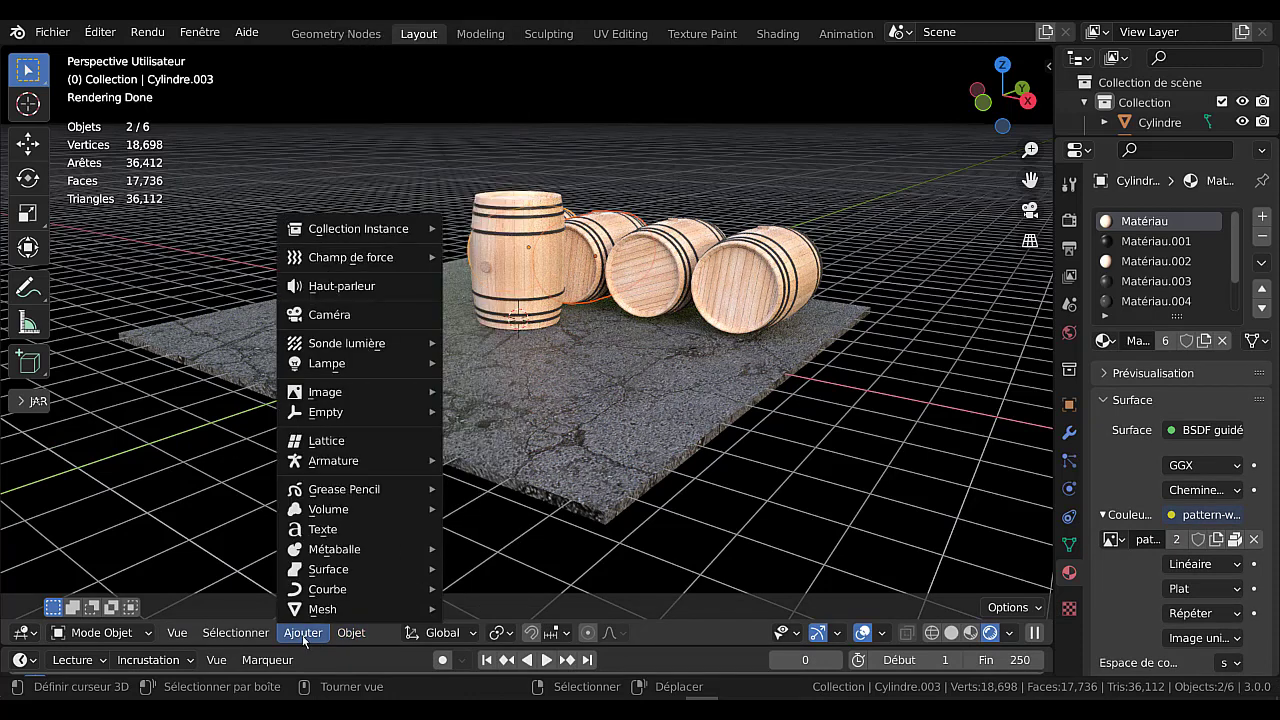
click(305, 316)
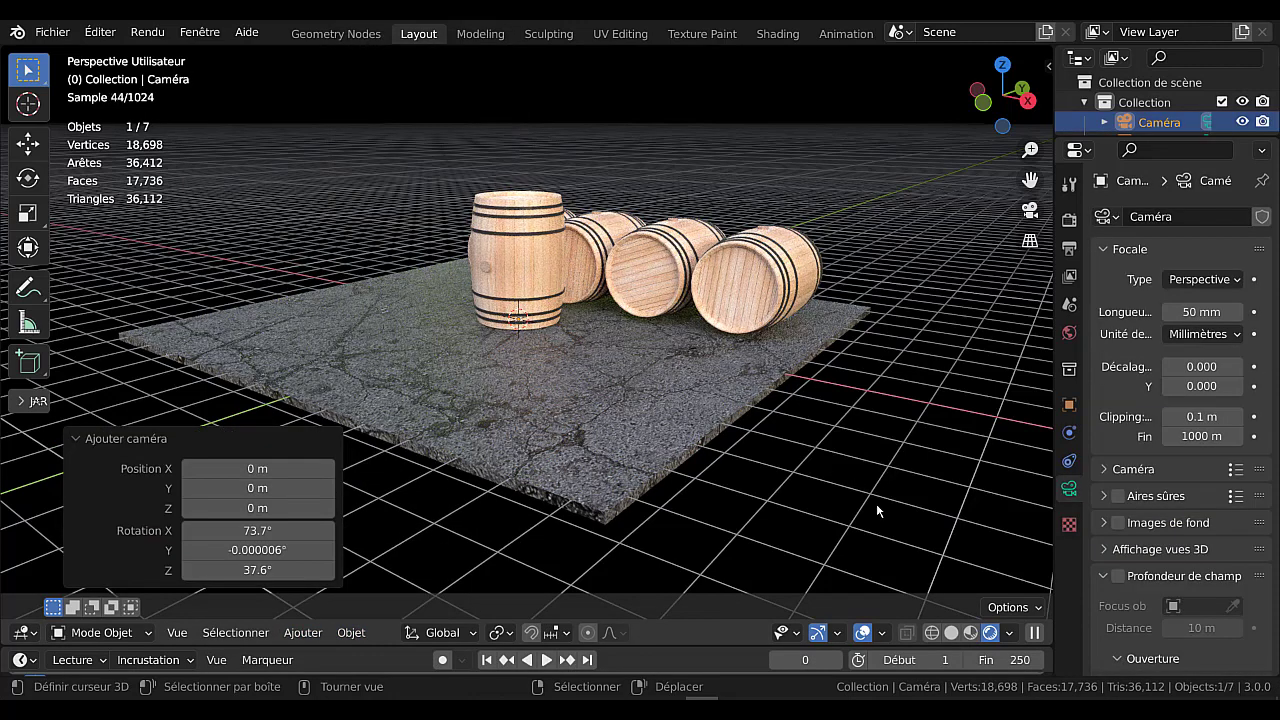
key(ctrl+alt+KP_0)
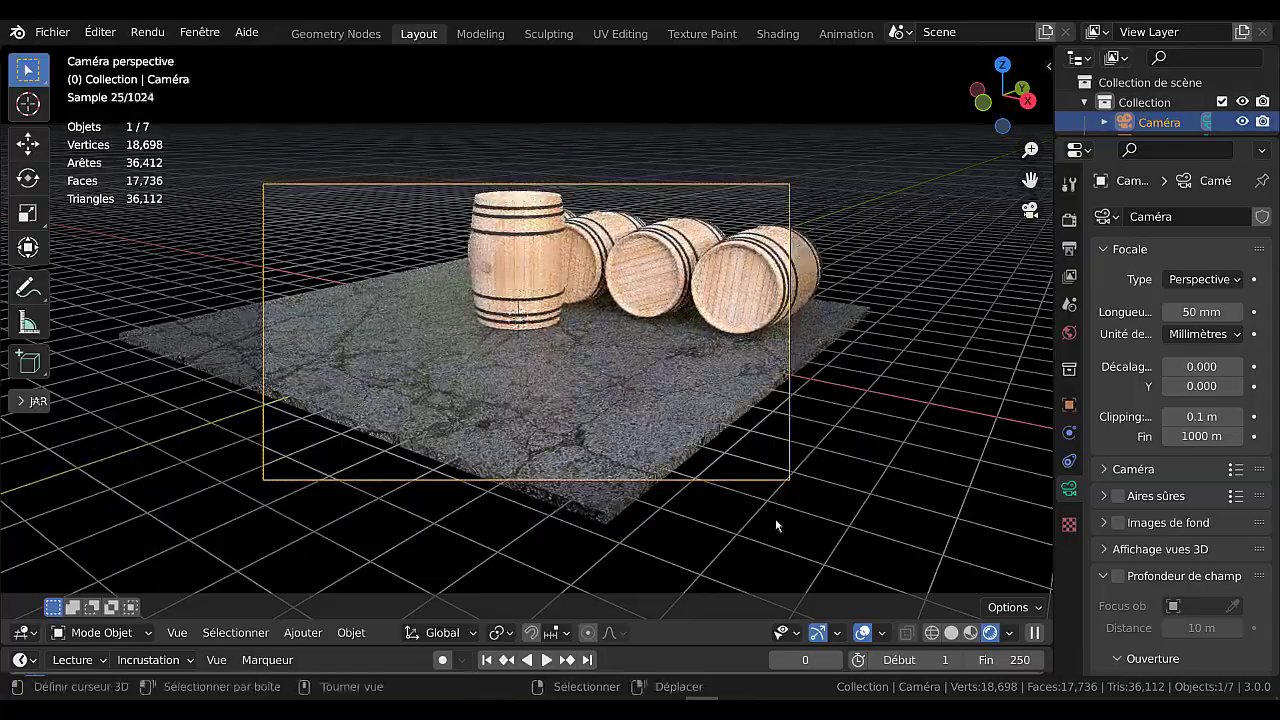
Frame the upright barrel and the lying row by moving the camera in its view plane and setting its focal length to 68 mm
key(g)
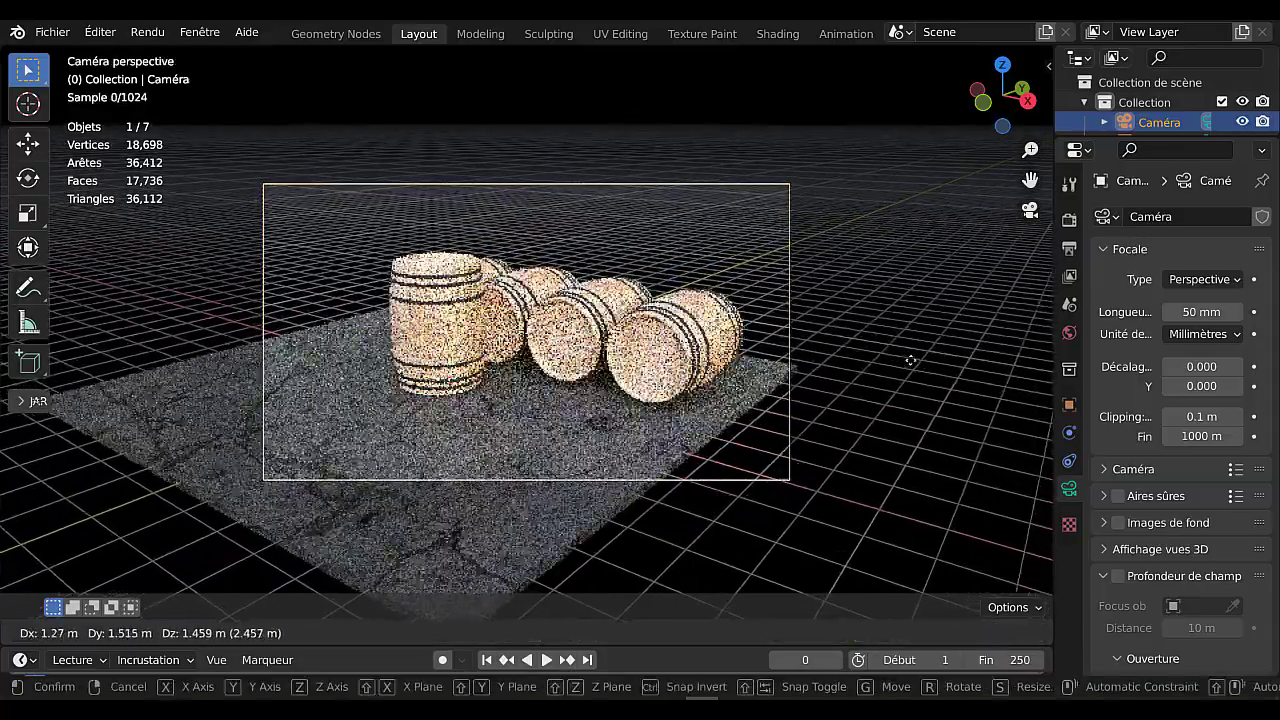
click(856, 354)
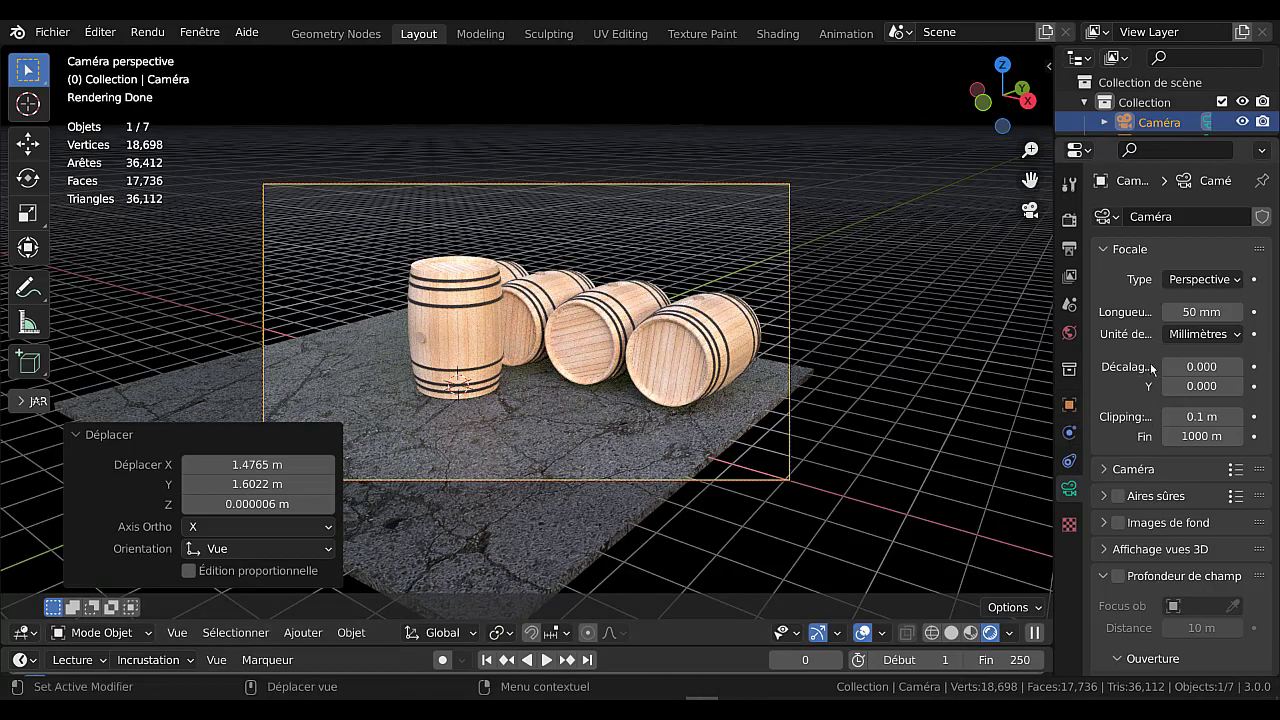
drag(1197, 312, 1240, 312)
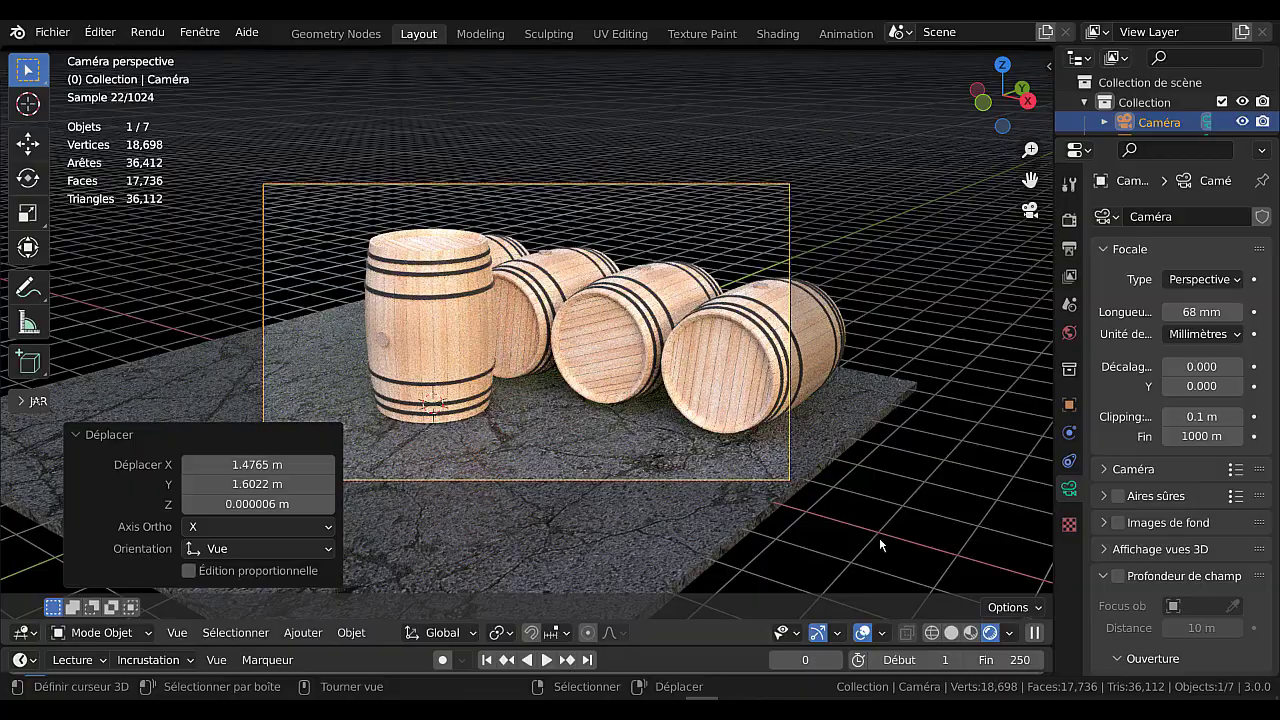
key(g)
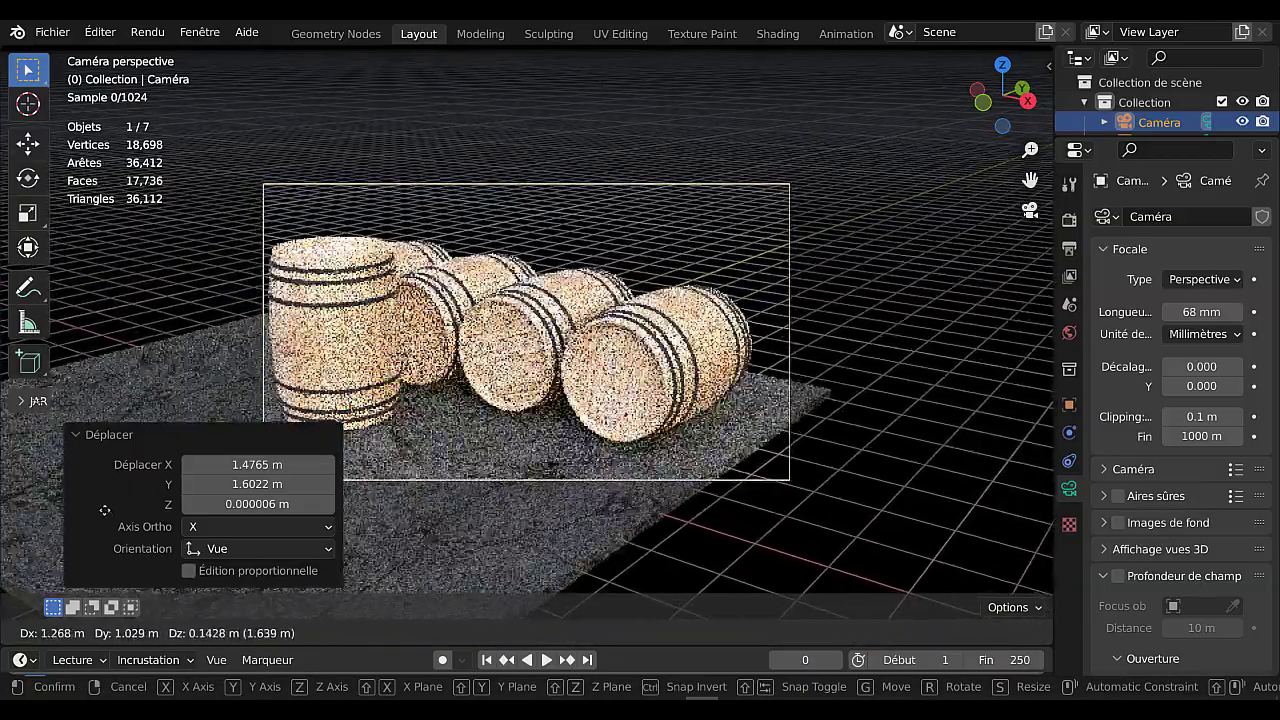
click(98, 503)
Move the asphalt slab about 1.91 m along X and 3.46 m along Y so it fills the ground within the camera frame
click(443, 539)
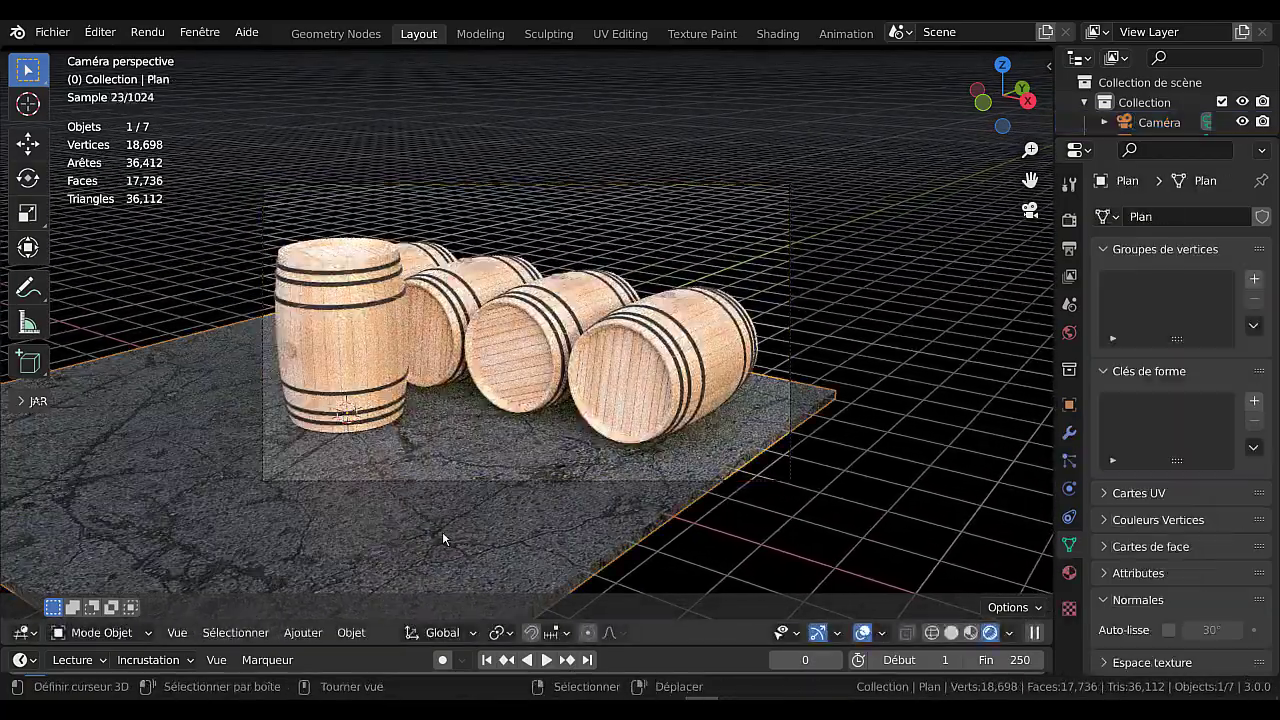
key(g)
key(x)
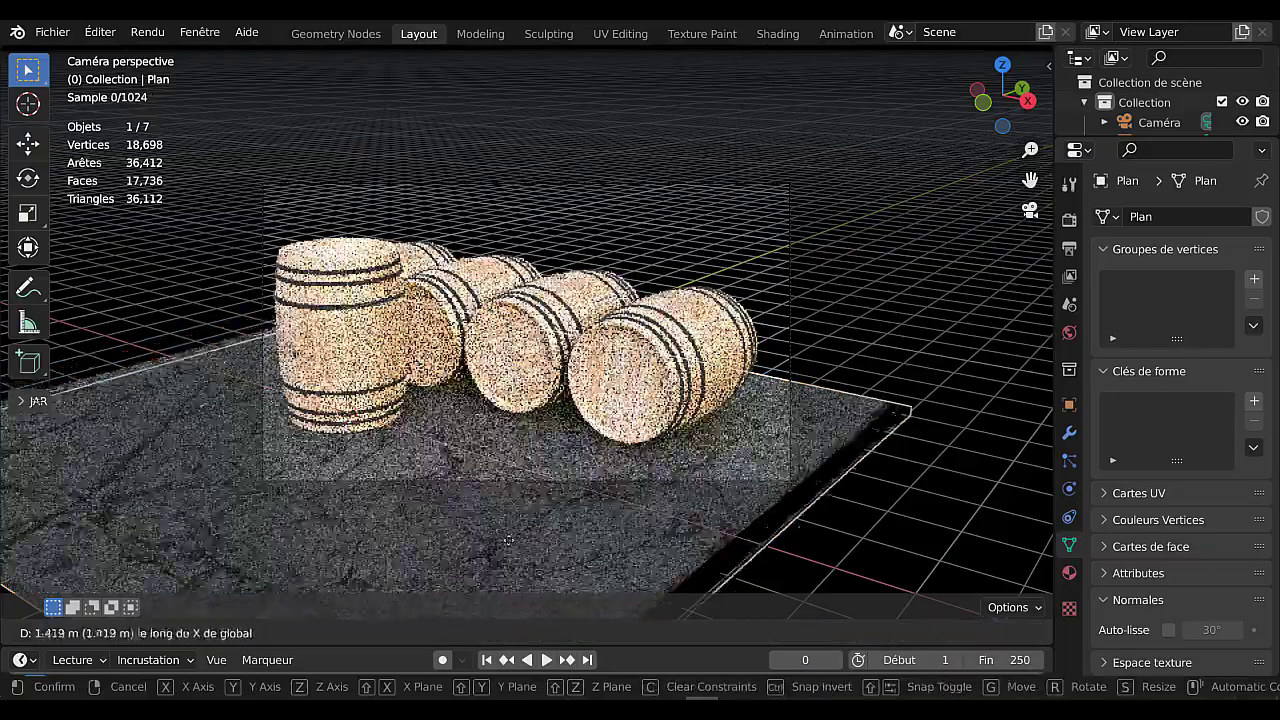
click(525, 542)
key(g)
key(y)
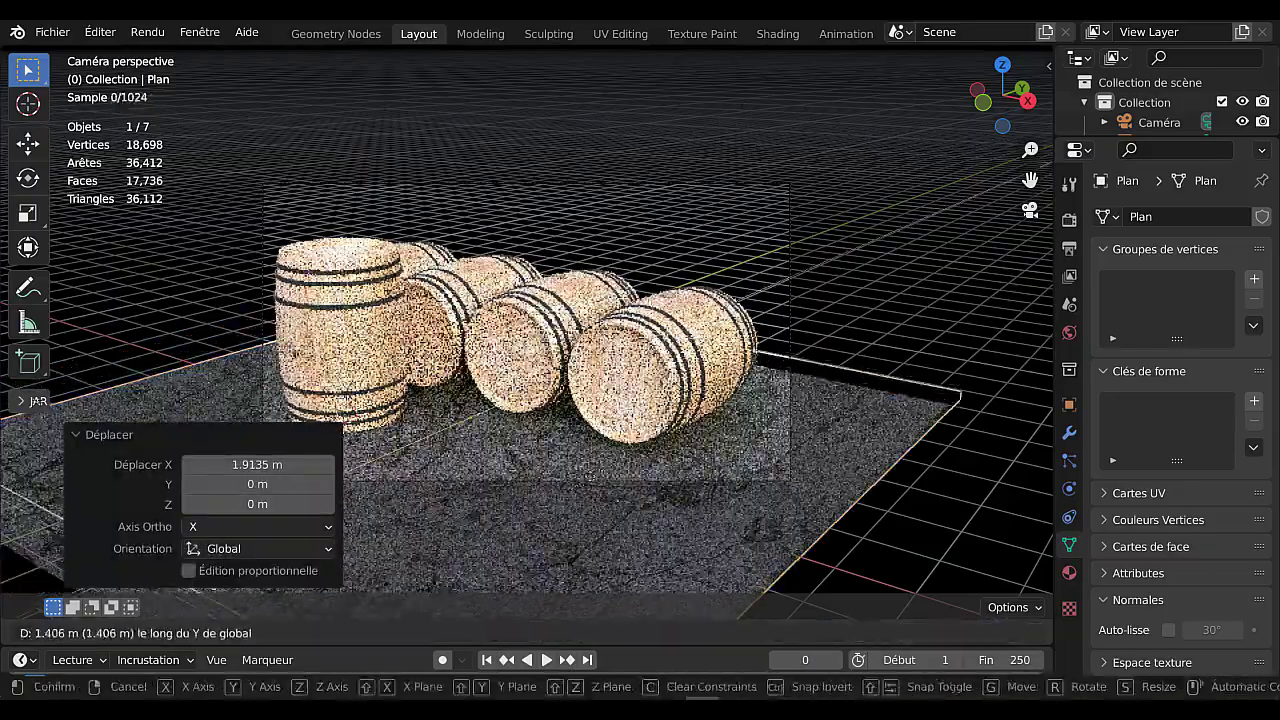
click(632, 518)
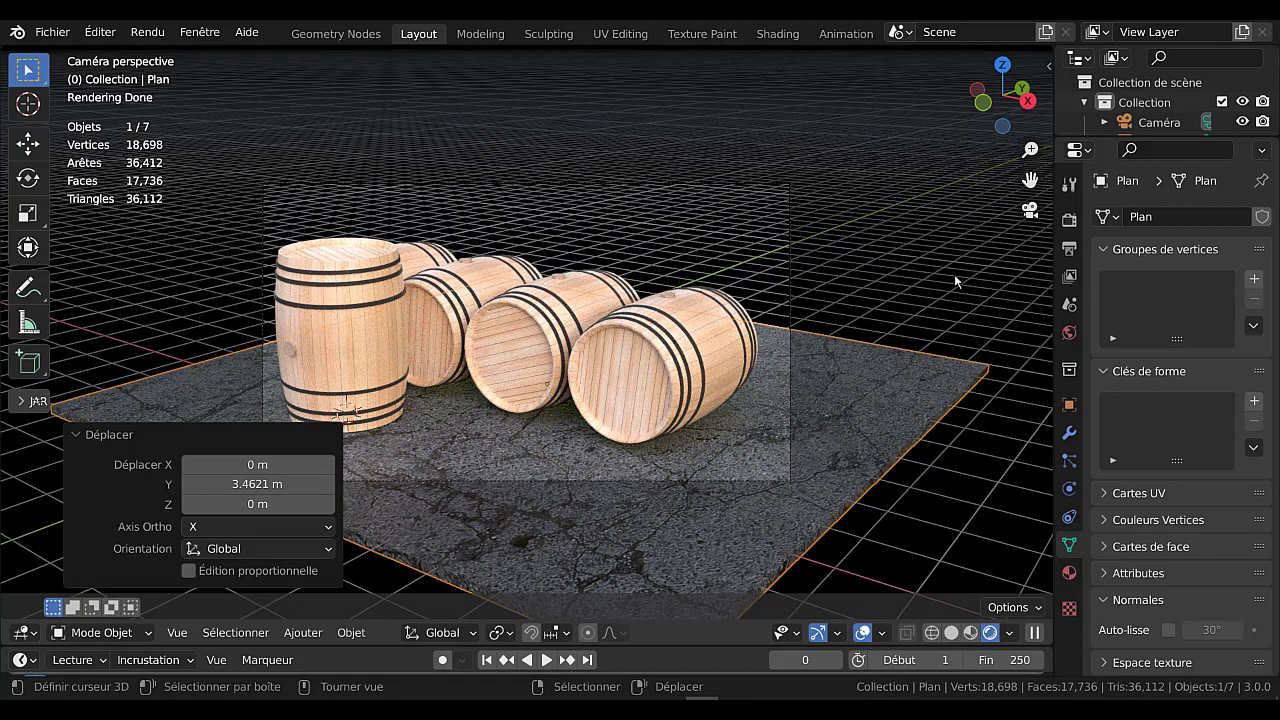
Render a test image from the camera to check the barrel composition, and return to the 3D view
key(F12)
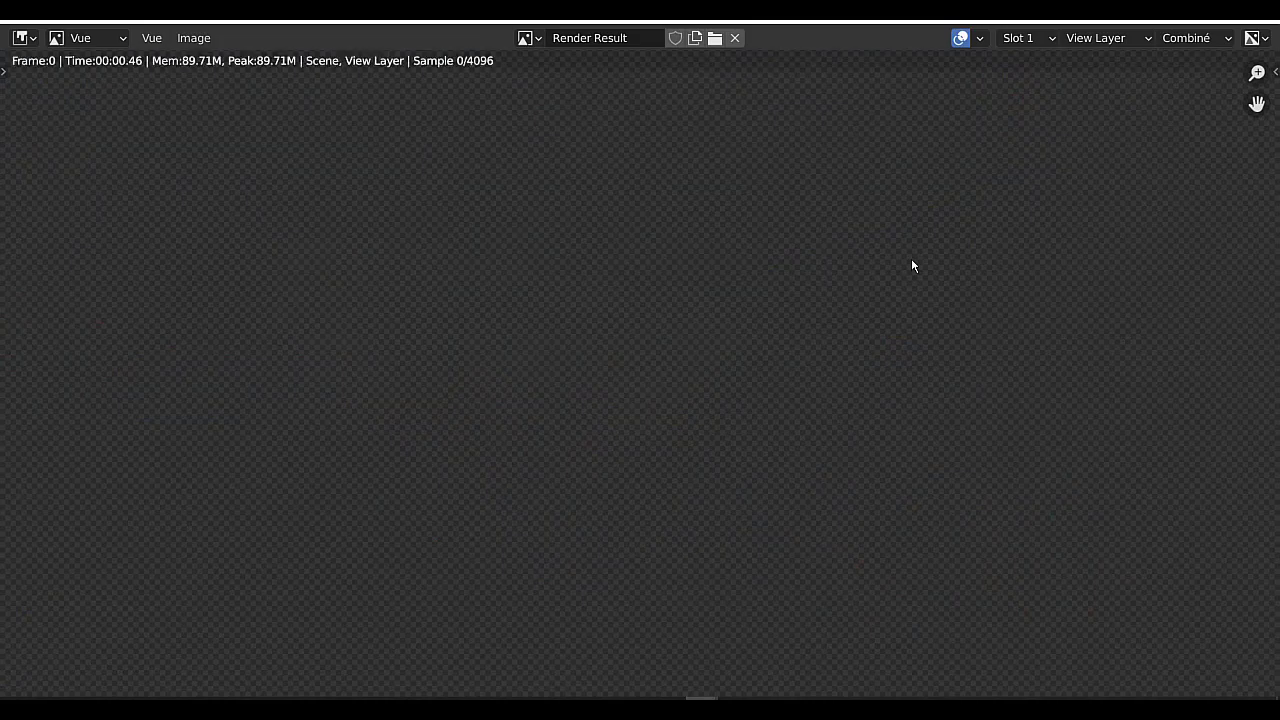
scroll(905, 268, down, 3)
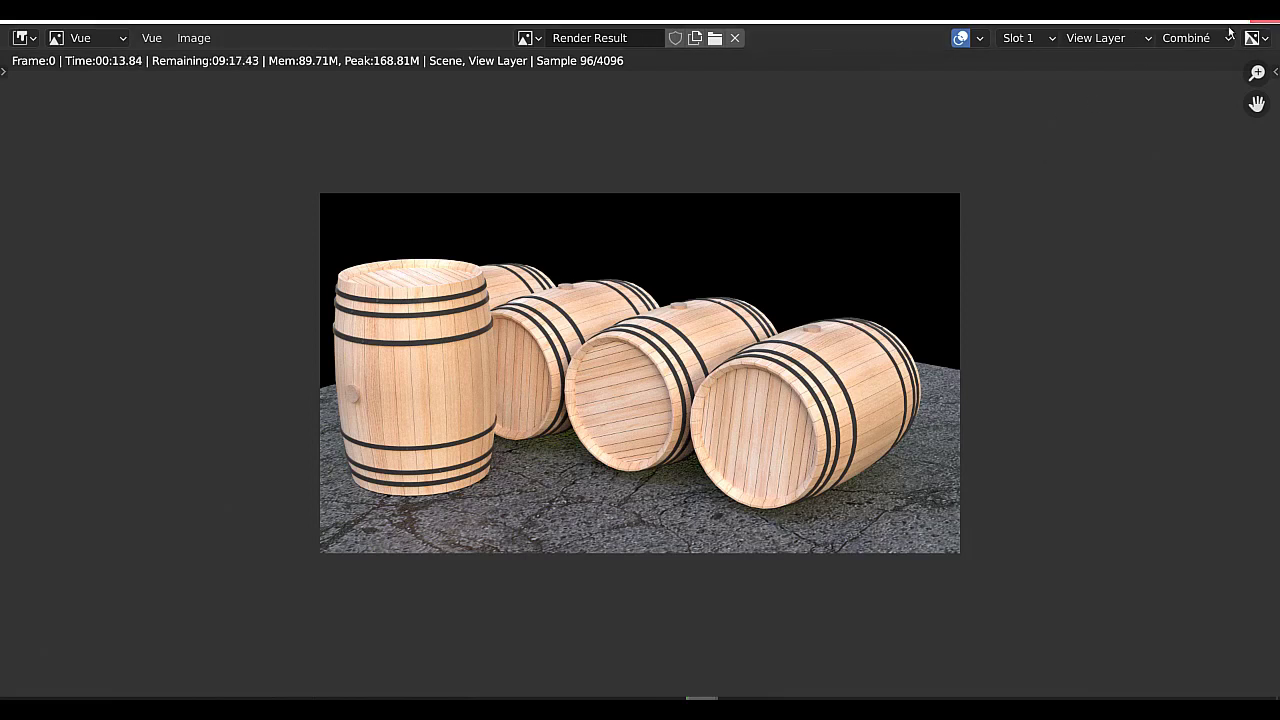
key(Escape)
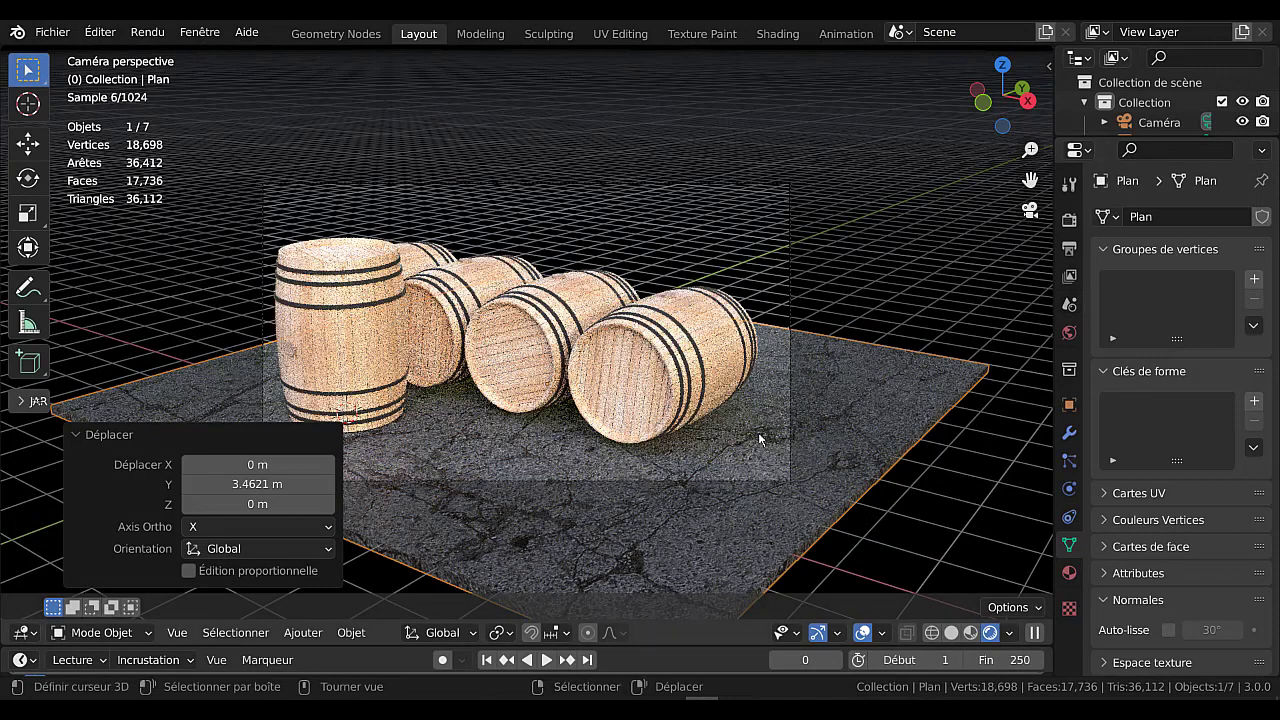
Collapse the last-move settings, widen the properties area, and shift the camera slightly in its view plane to centre the barrels
click(227, 434)
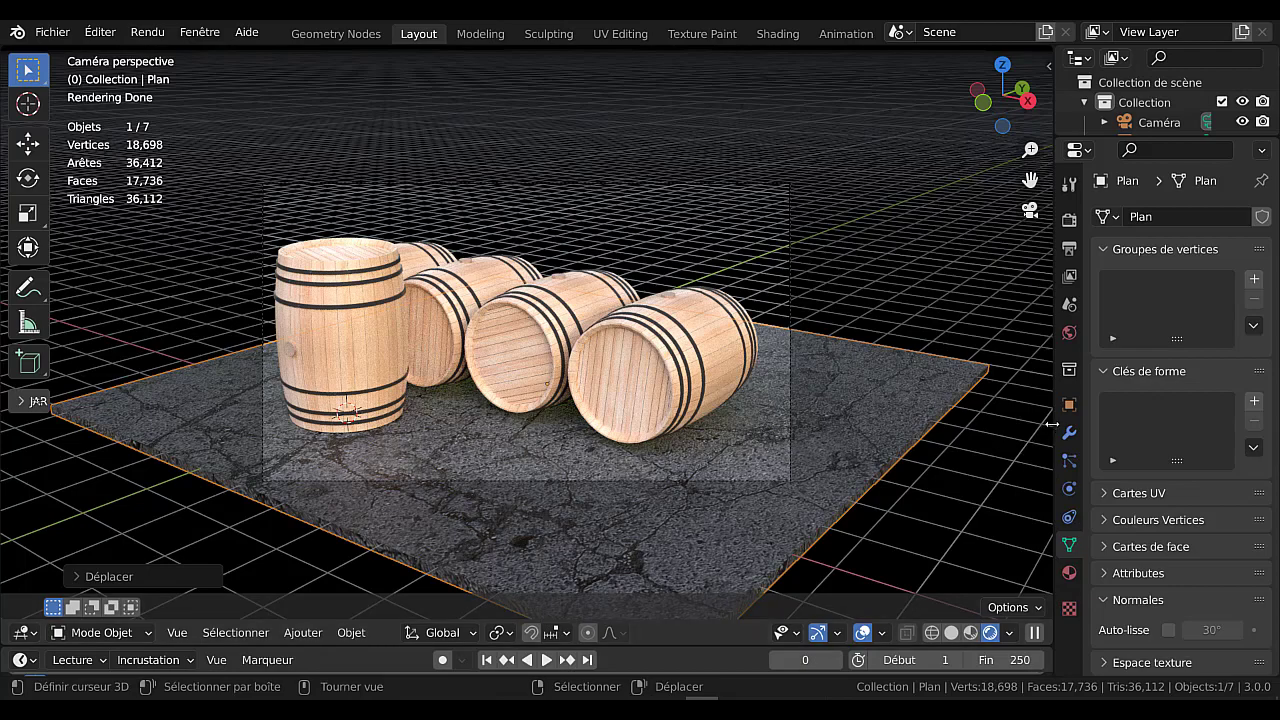
drag(1052, 424, 1003, 424)
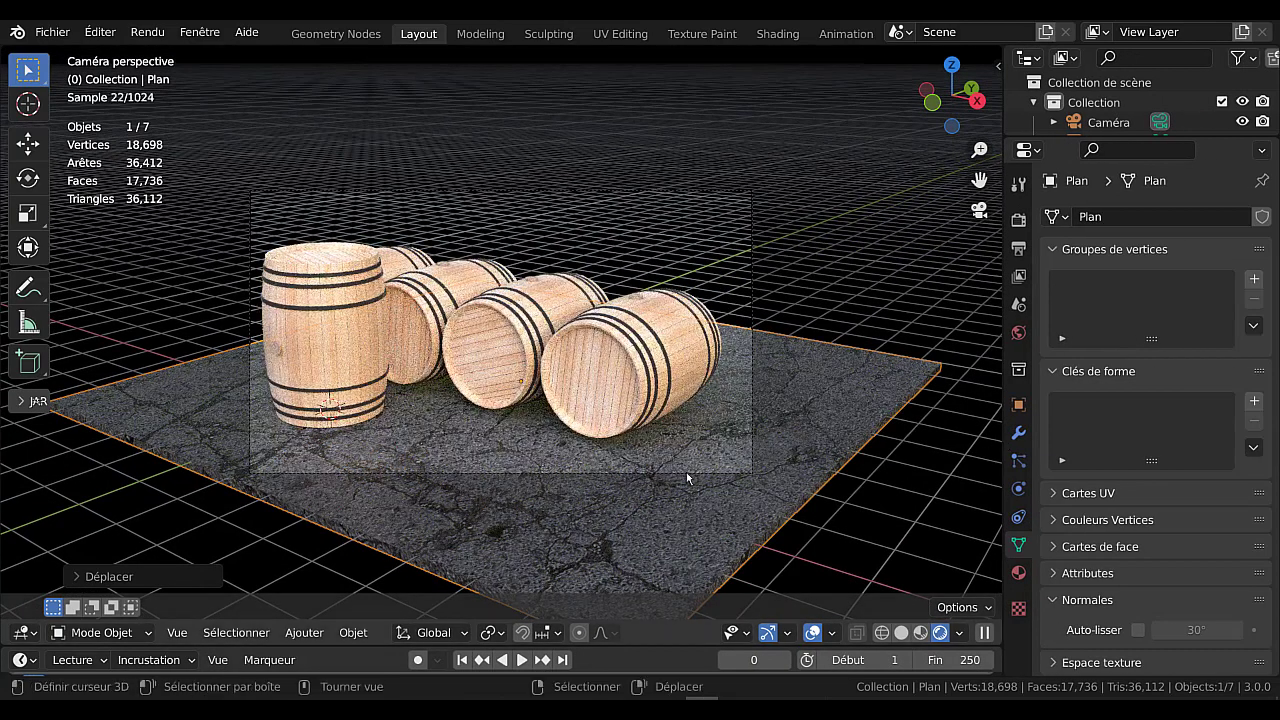
click(686, 472)
key(g)
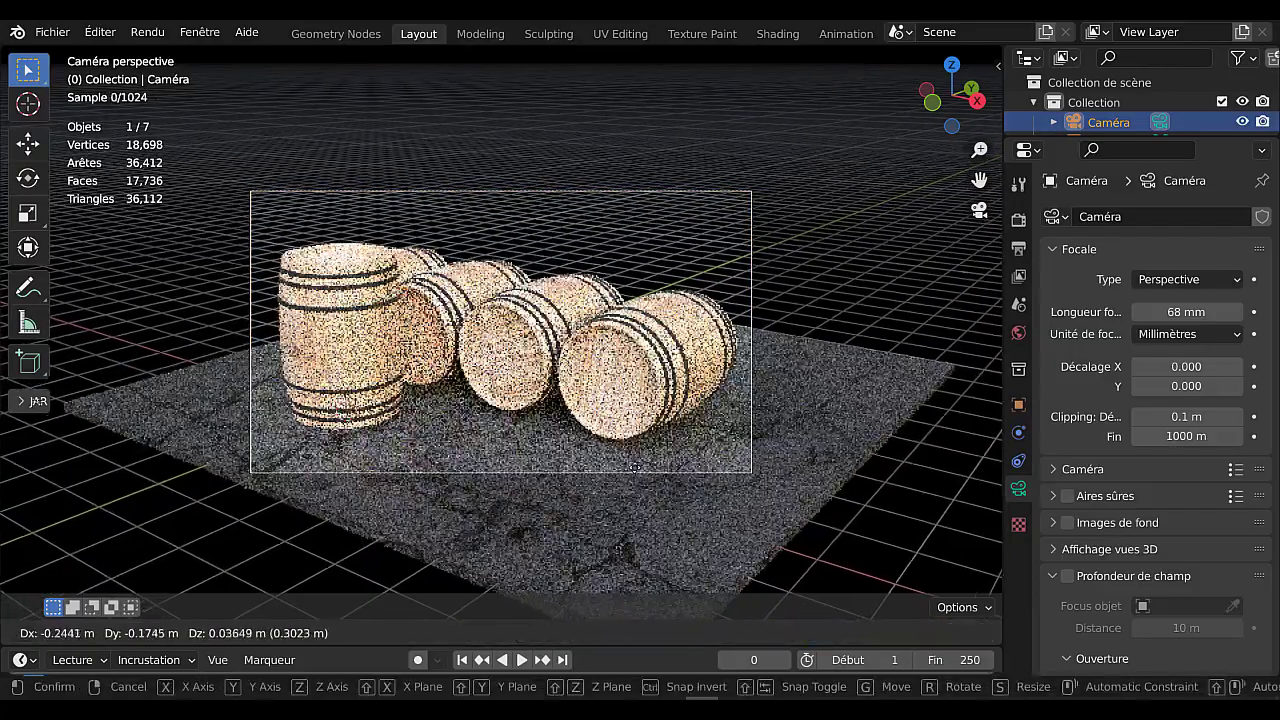
click(892, 443)
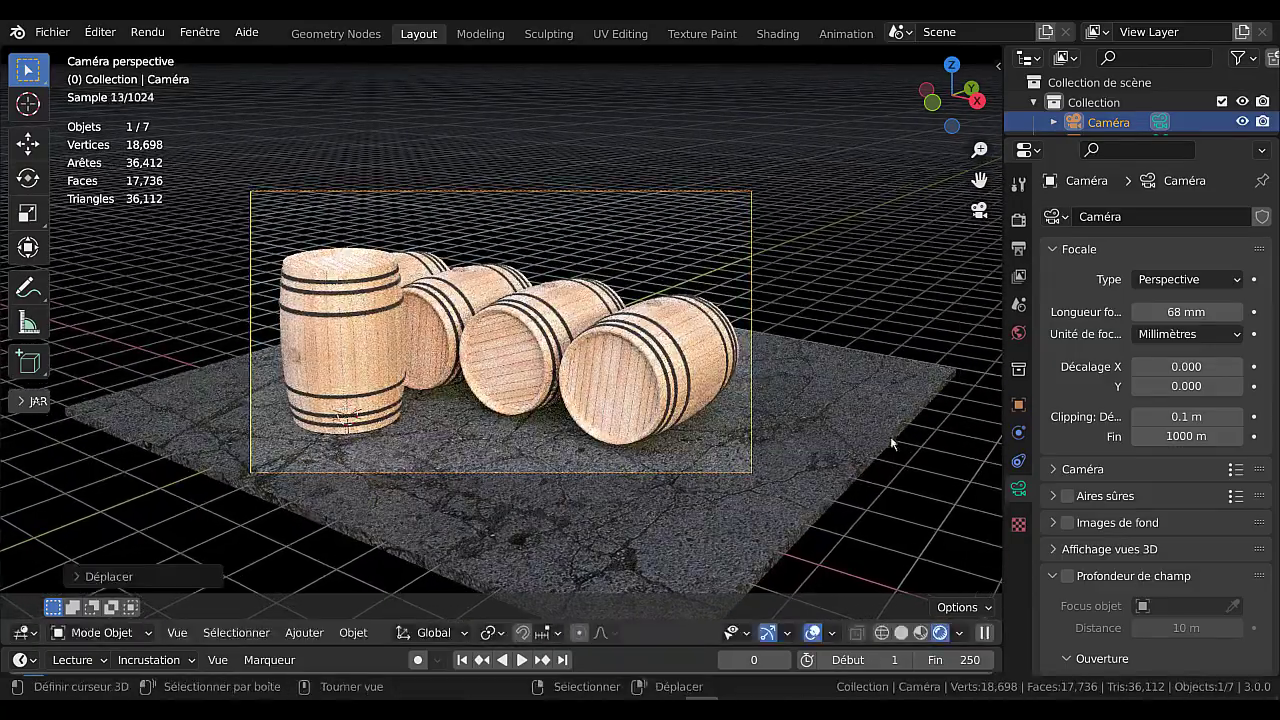